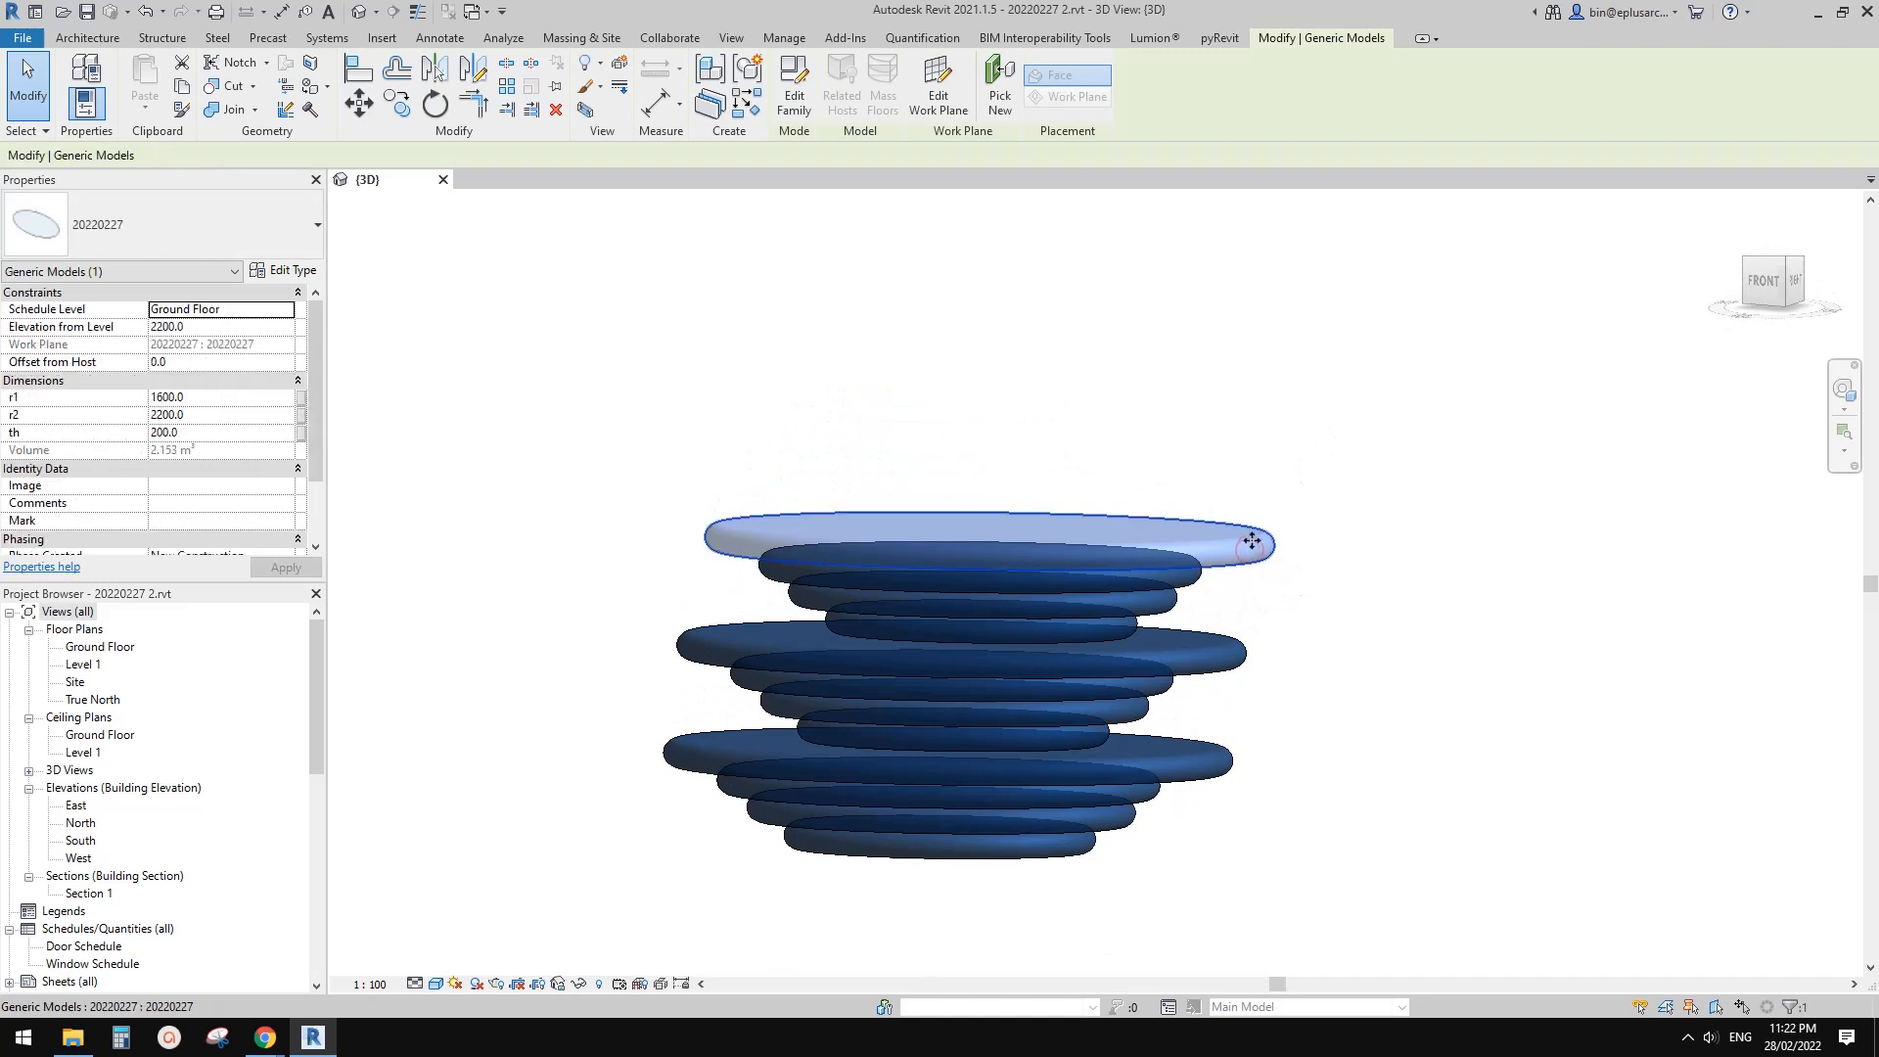
# - Move the selected top disc sideways, clear of the stack of discs
pyautogui.keyDown('shift'); pyautogui.moveTo(1251, 547); pyautogui.dragTo(1190, 724, button='middle'); pyautogui.keyUp('shift')
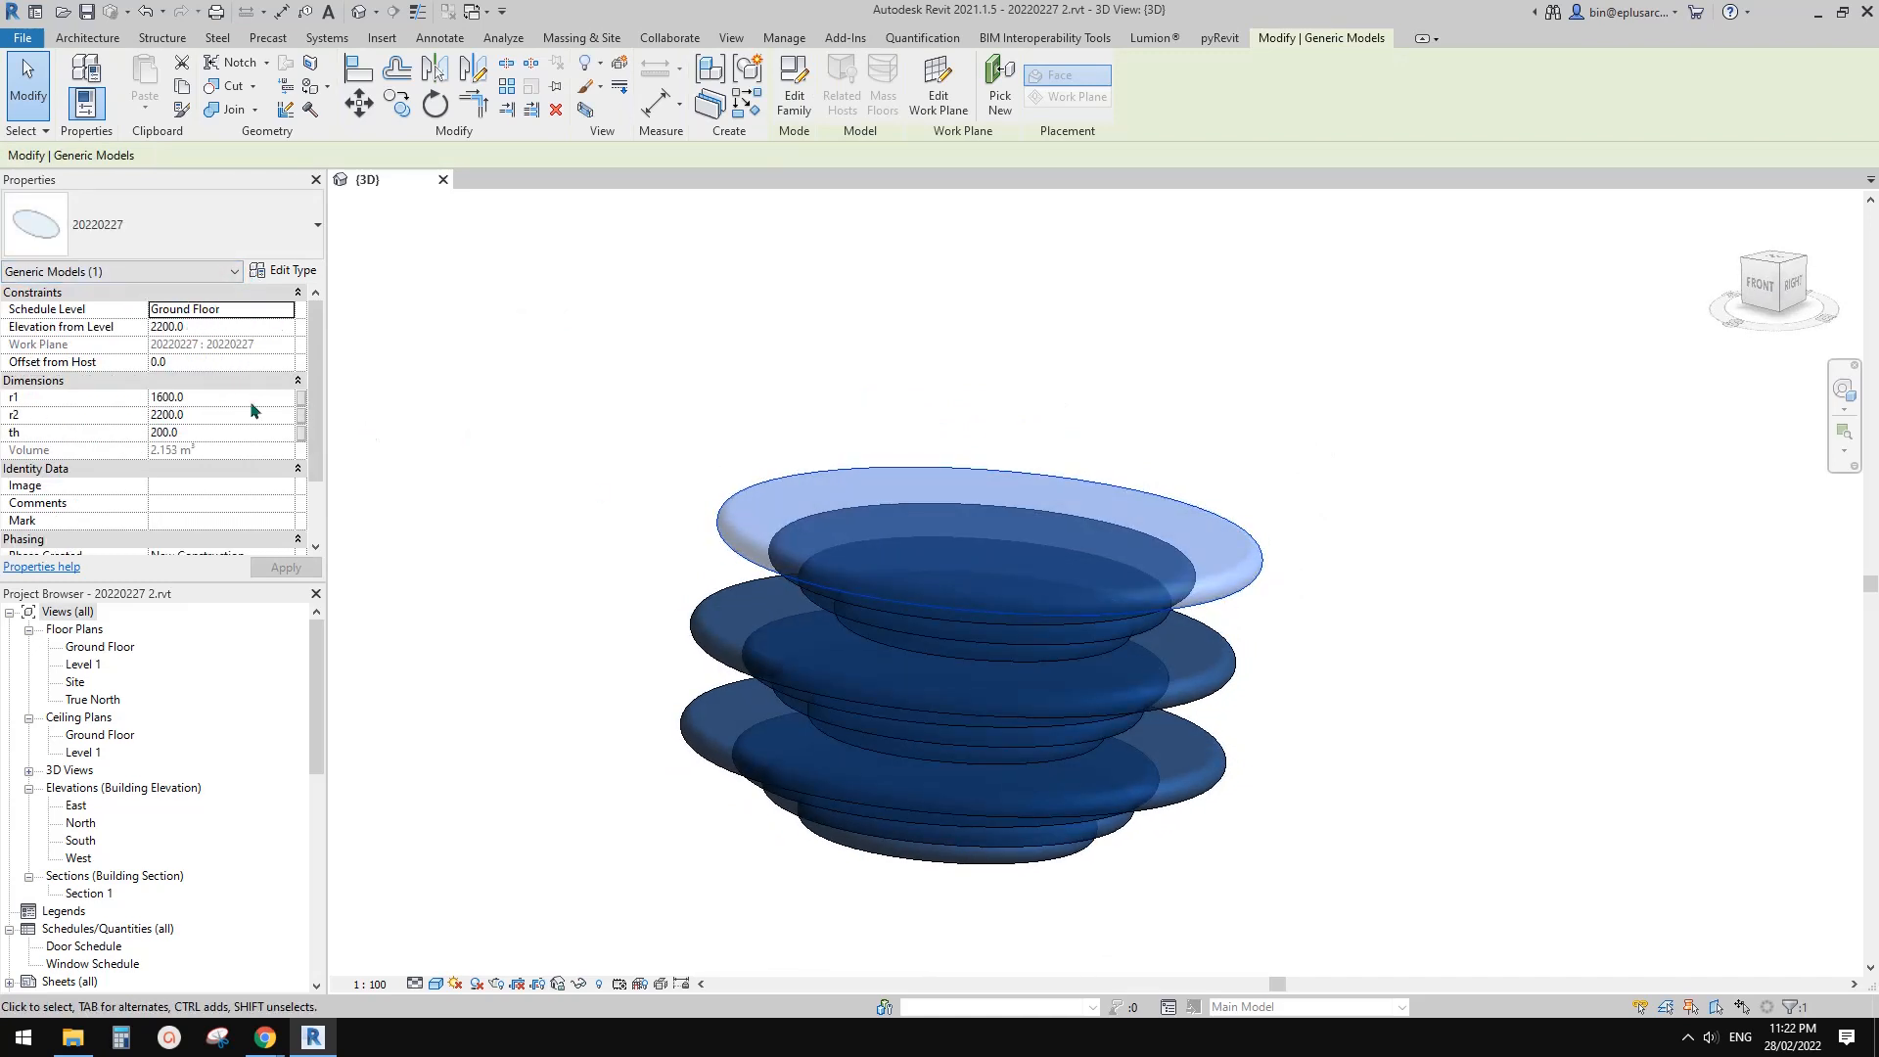
pyautogui.keyDown('shift'); pyautogui.moveTo(691, 470); pyautogui.dragTo(744, 459, button='middle'); pyautogui.keyUp('shift')
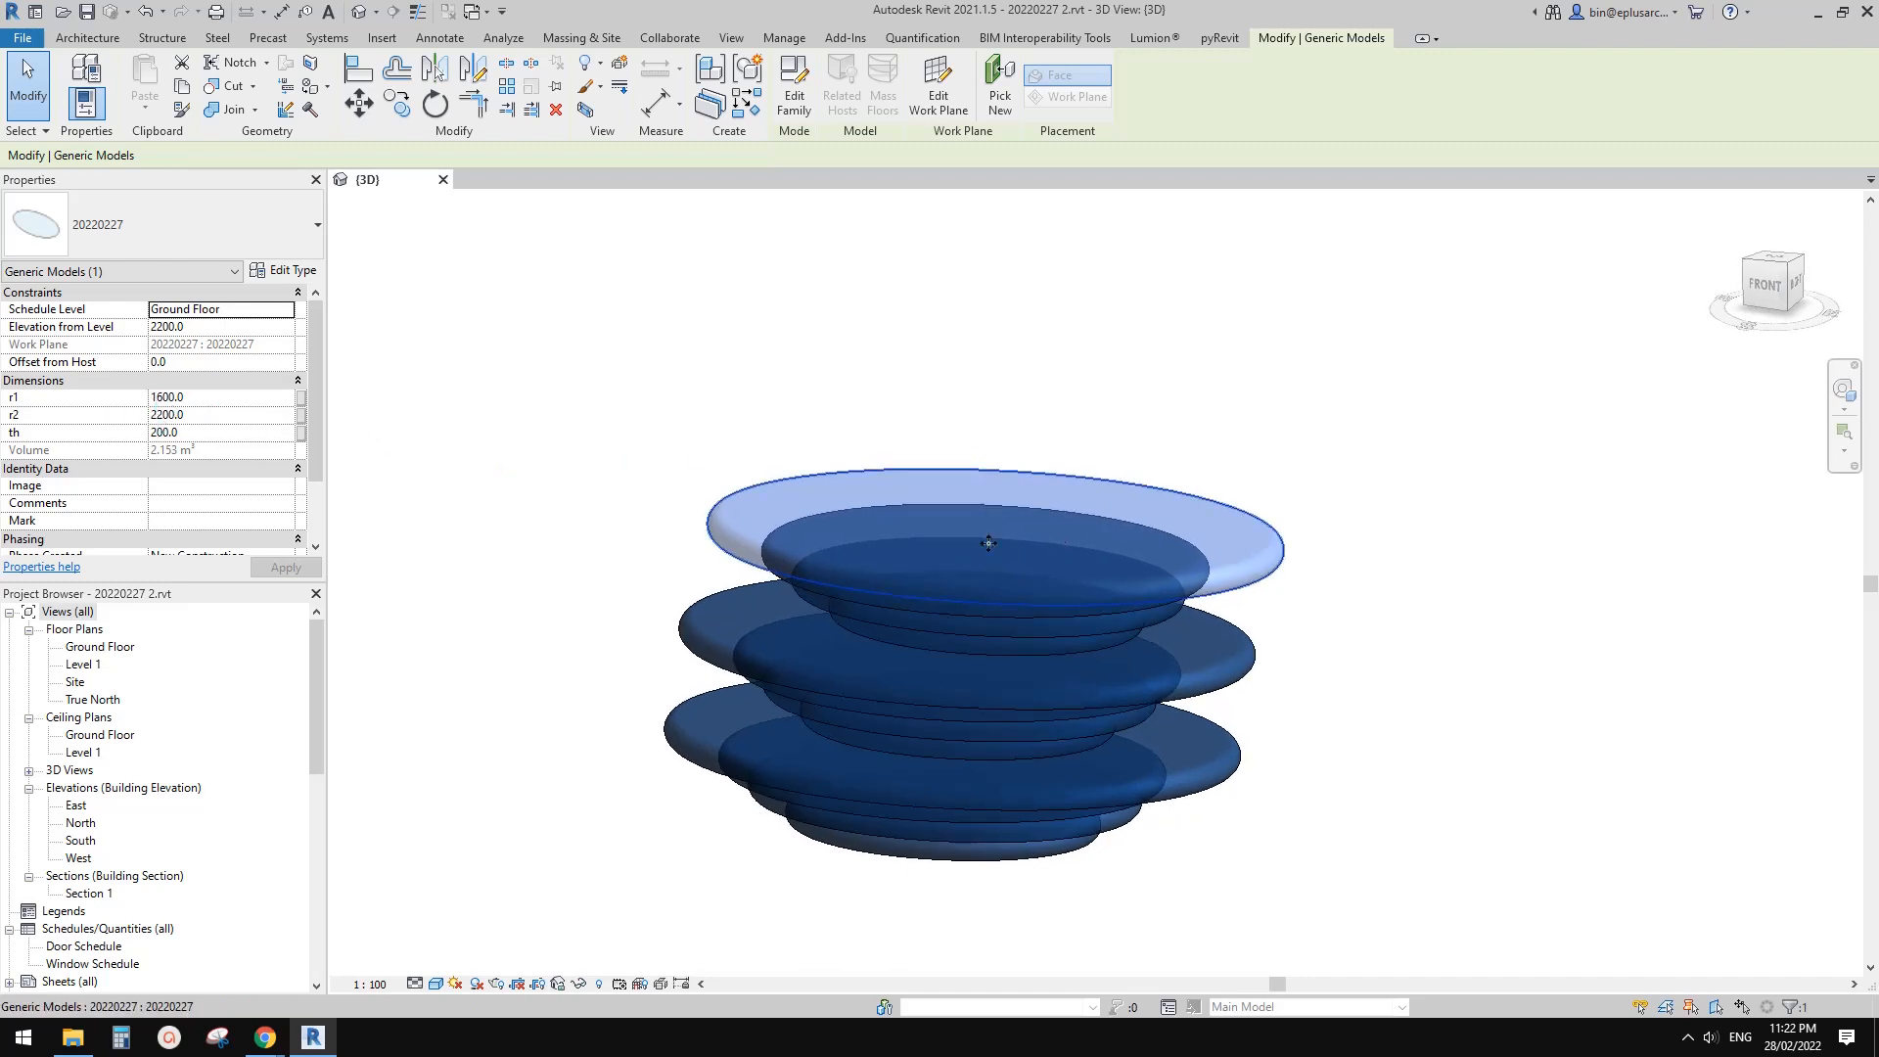
pyautogui.keyDown('shift'); pyautogui.moveTo(990, 542); pyautogui.dragTo(977, 603, button='middle'); pyautogui.keyUp('shift')
pyautogui.scroll(-3, 1236, 620)
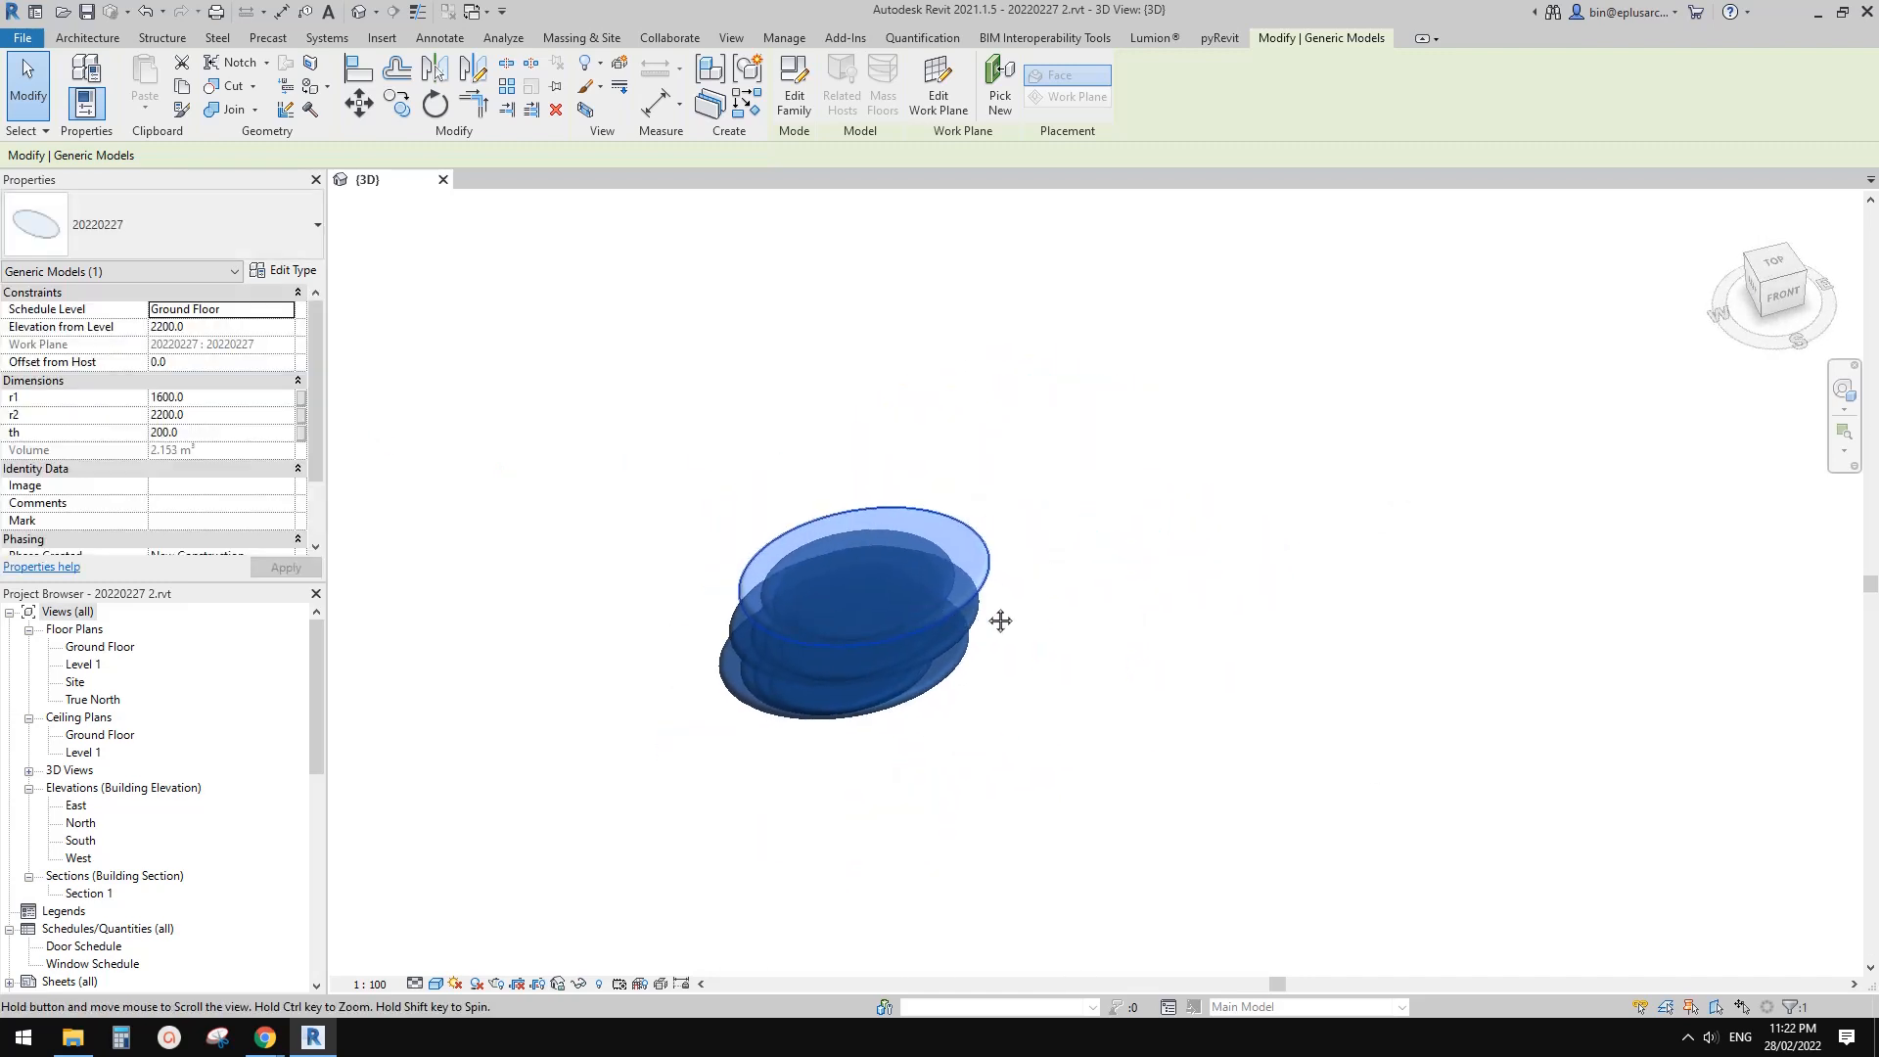
pyautogui.moveTo(964, 609); pyautogui.dragTo(1344, 629)
pyautogui.scroll(4, 1371, 619)
pyautogui.scroll(2, 1361, 569)
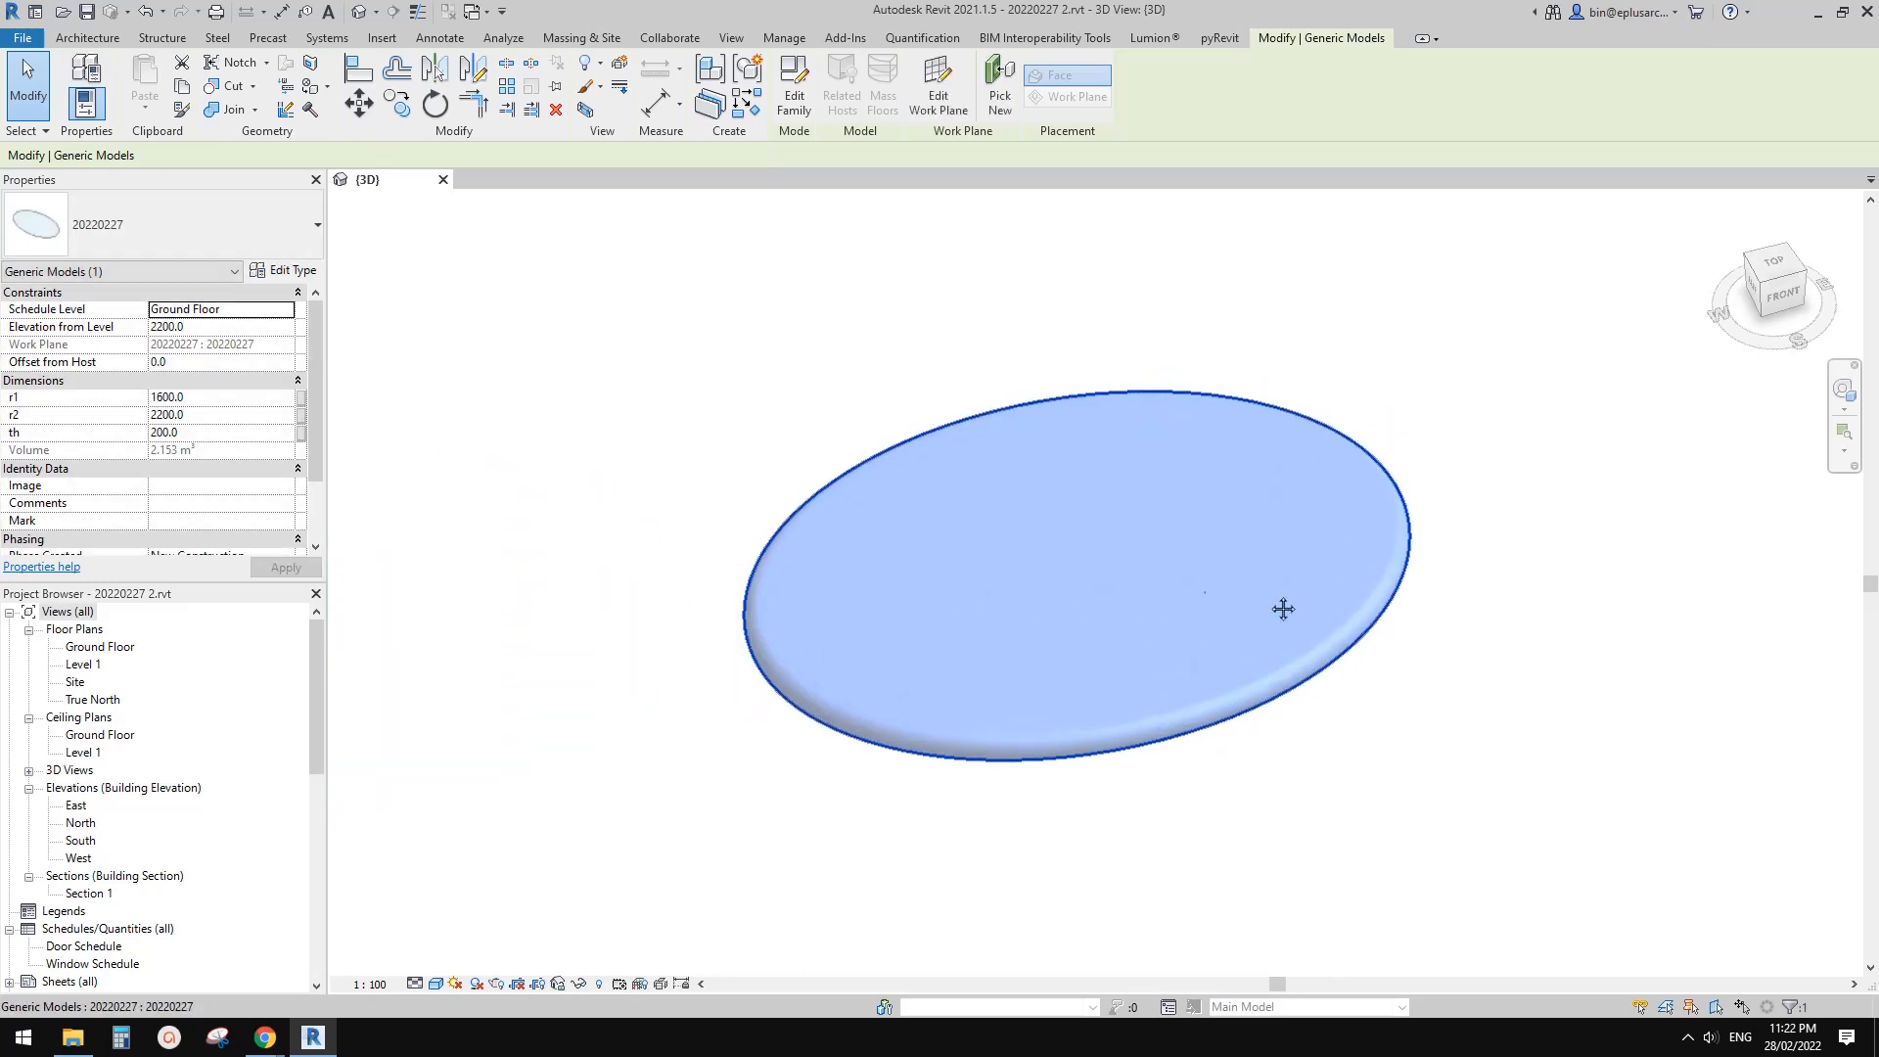
# - Set the separated disc's r2 to 1500, r1 to 1800 and th to 100
pyautogui.click(226, 412)
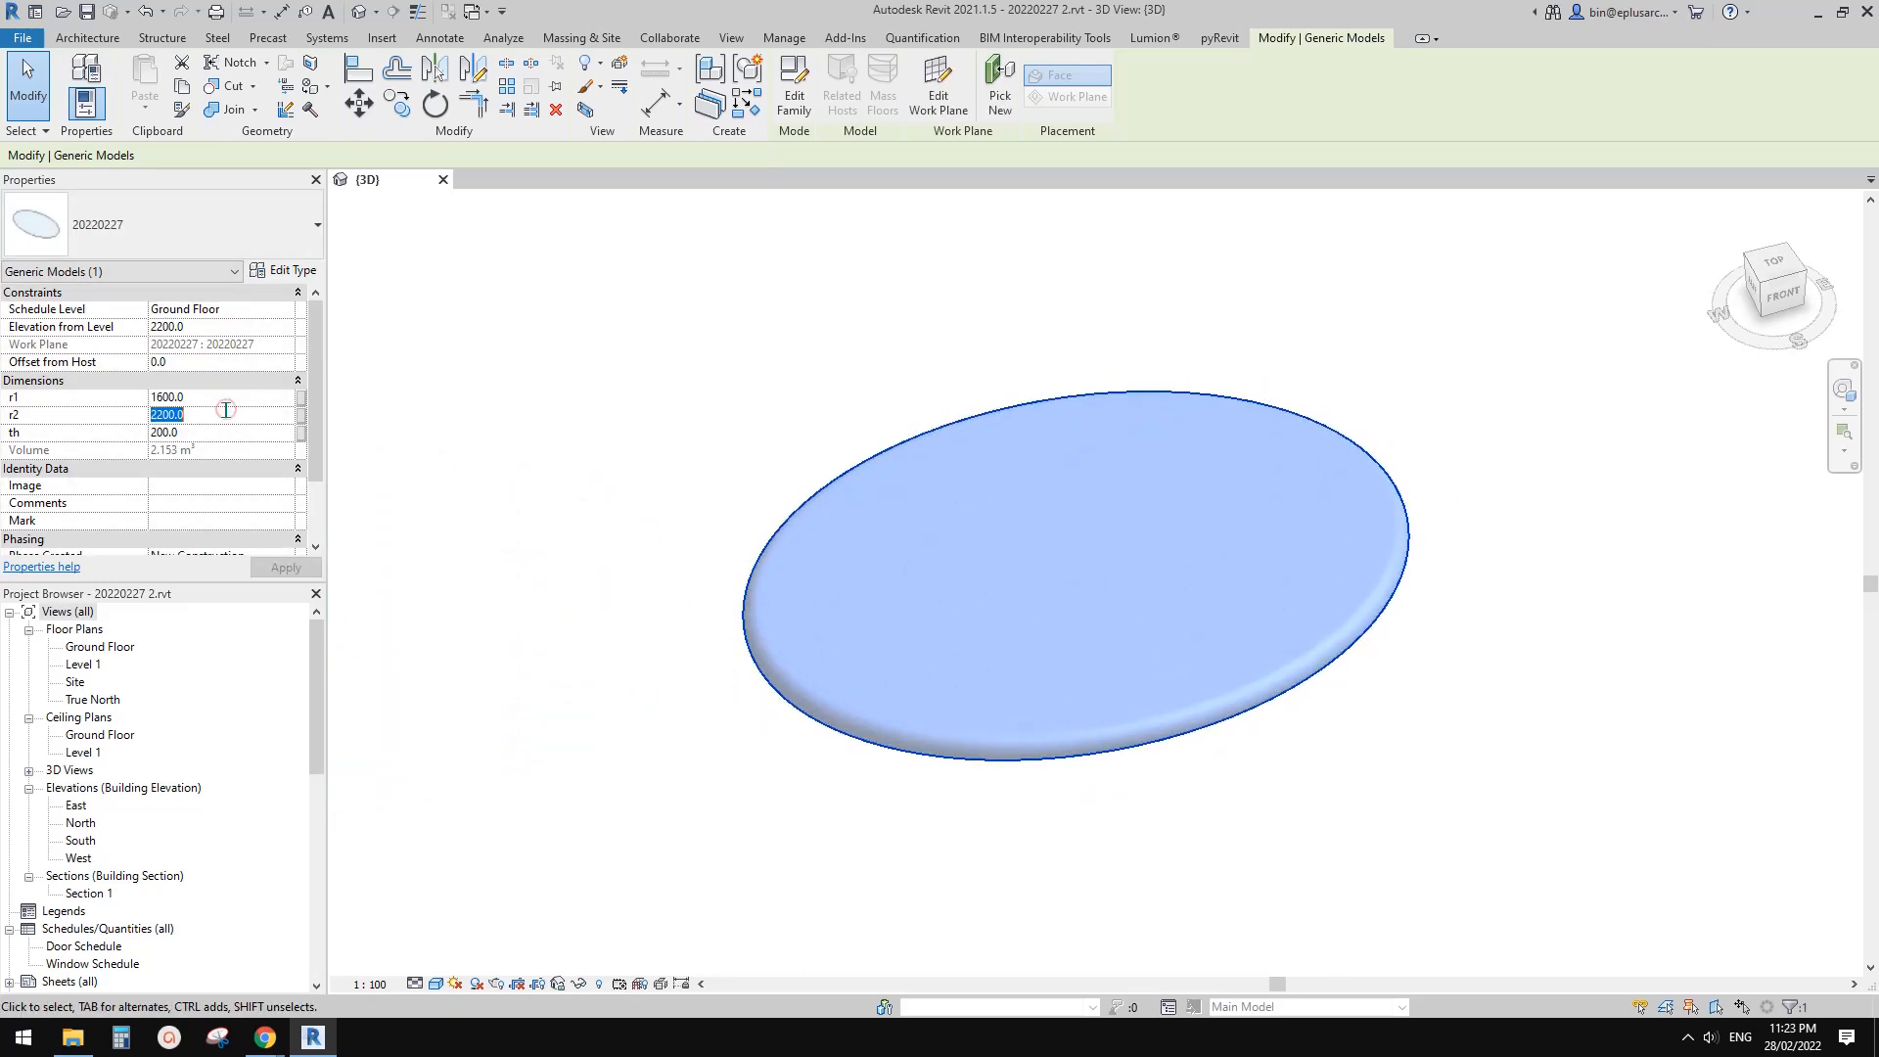
pyautogui.write('1500')
pyautogui.press('Return')
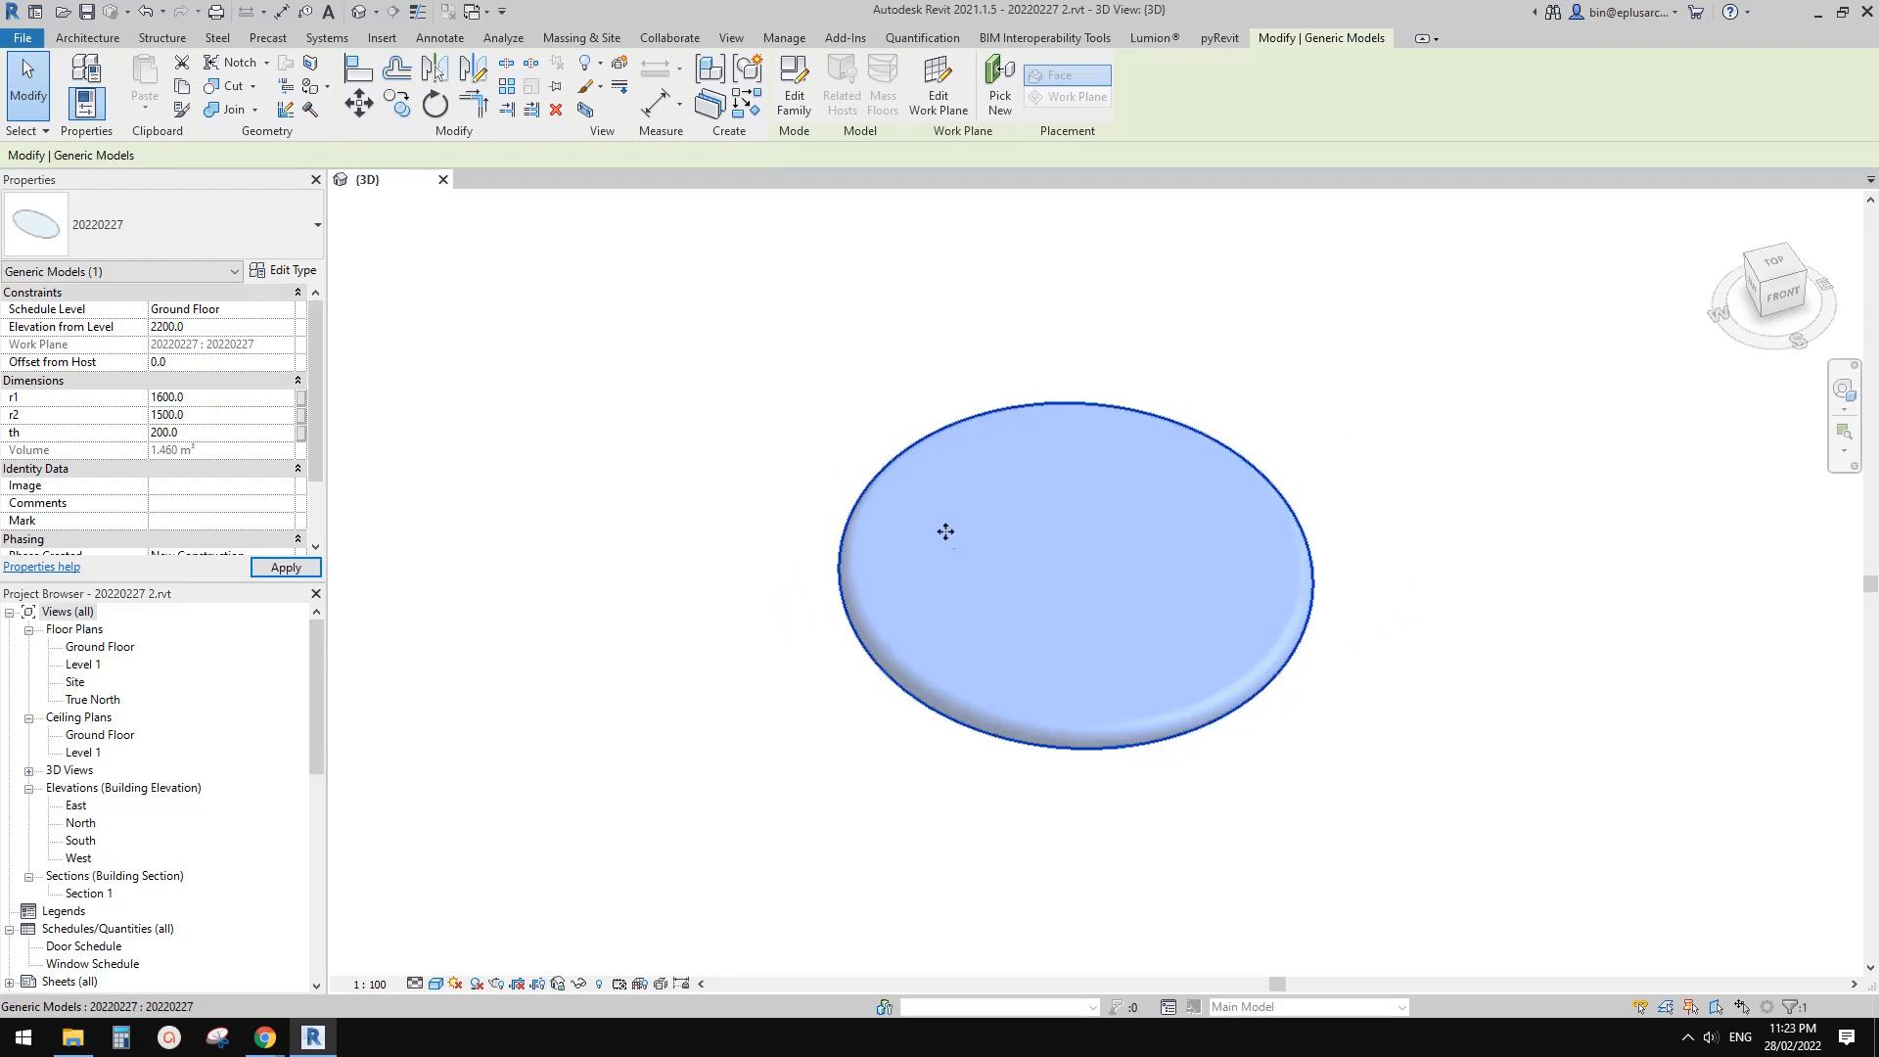
pyautogui.write('18')
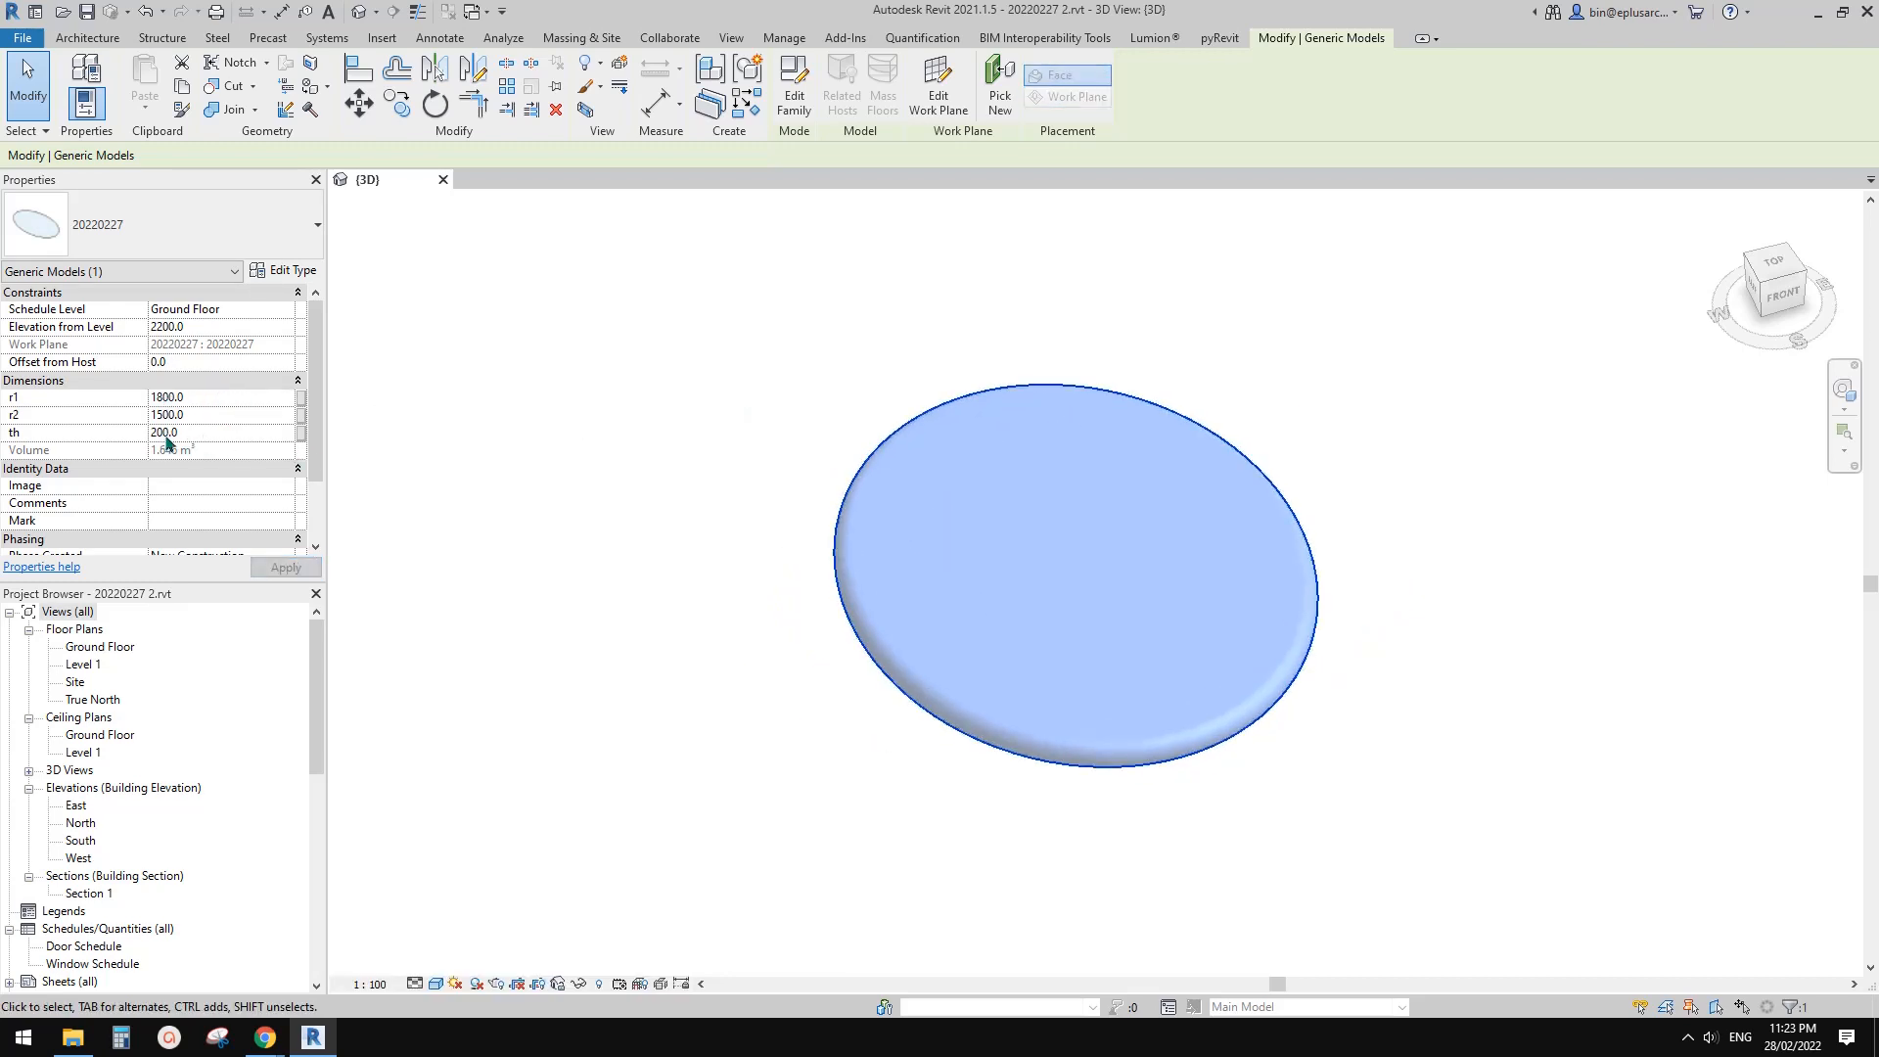
pyautogui.write('1')
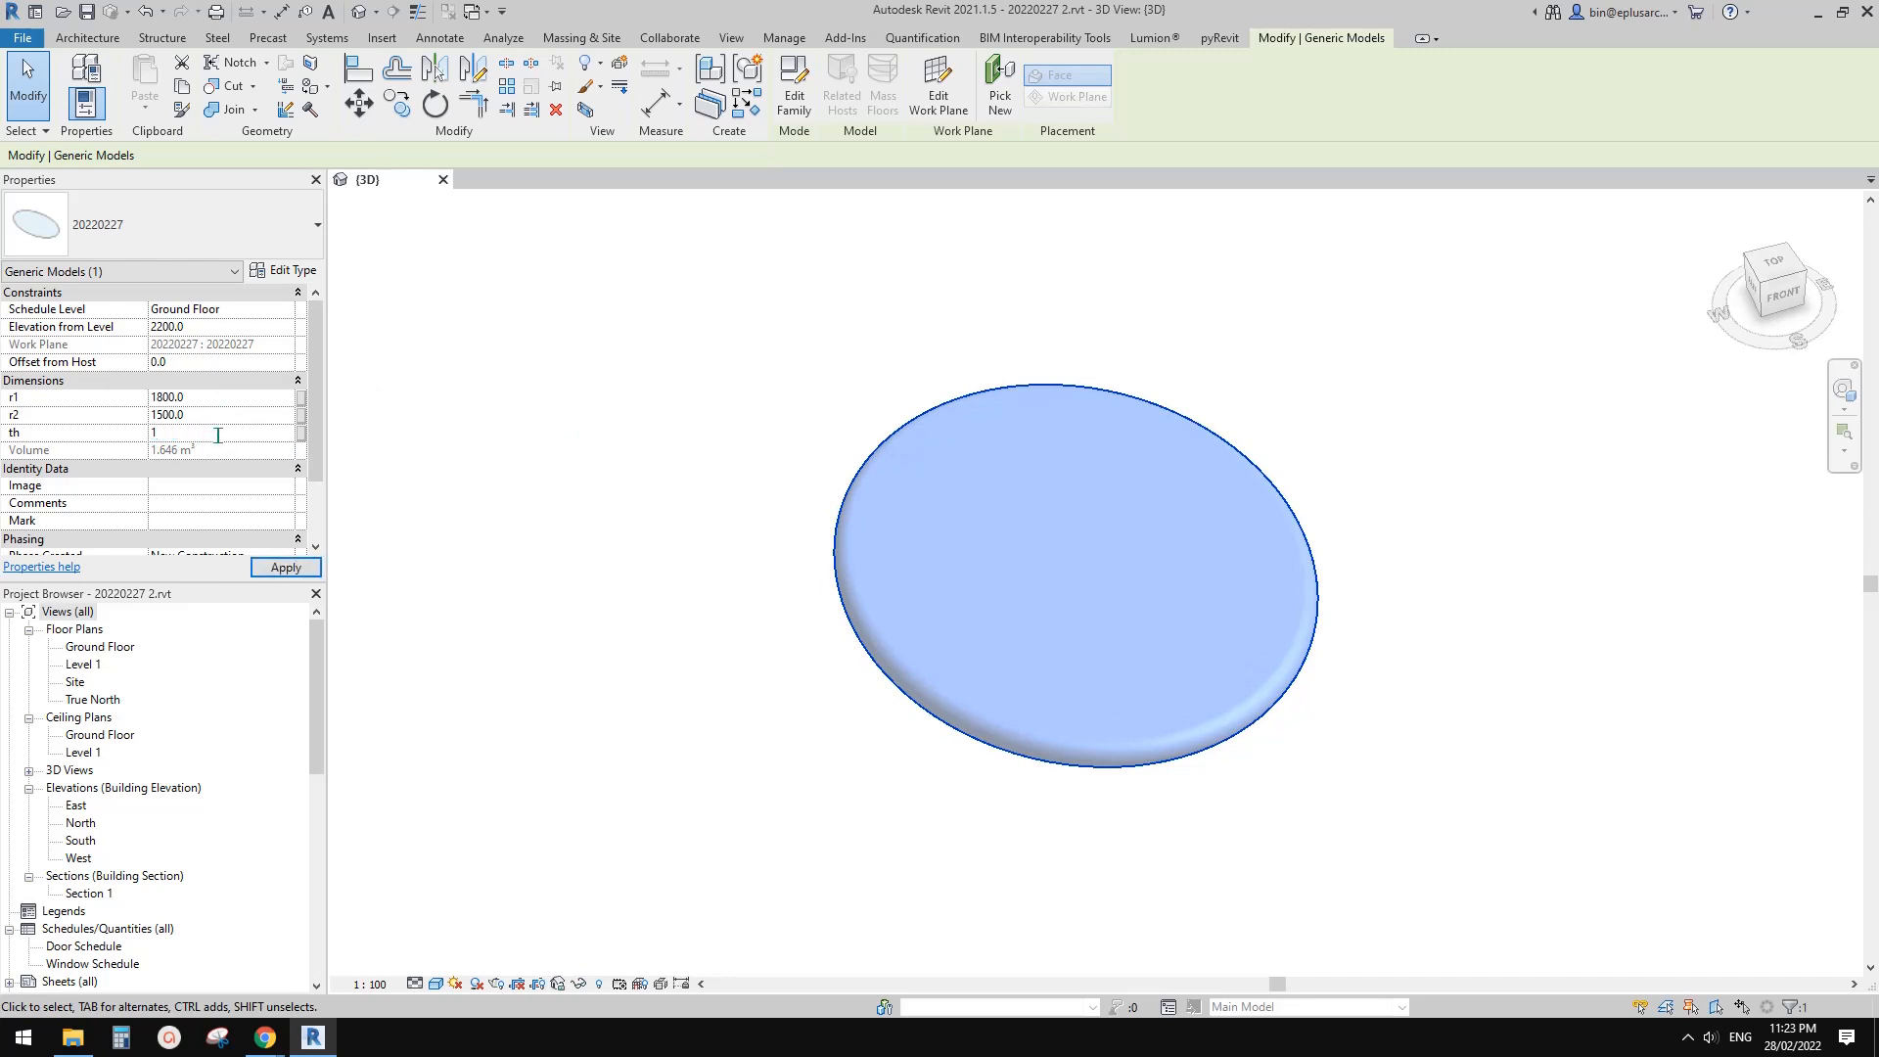
# - Examine the resized disc's shape and thickness from several angles, beside the stack of discs
pyautogui.keyDown('shift'); pyautogui.moveTo(1083, 736); pyautogui.dragTo(1103, 408, button='middle'); pyautogui.keyUp('shift')
pyautogui.click(1111, 426)
pyautogui.keyDown('shift'); pyautogui.moveTo(1175, 615); pyautogui.dragTo(1281, 652, button='middle'); pyautogui.keyUp('shift')
pyautogui.scroll(1, 1218, 598)
pyautogui.click(1221, 595)
pyautogui.keyDown('shift'); pyautogui.moveTo(1220, 592); pyautogui.dragTo(1318, 654, button='middle'); pyautogui.keyUp('shift')
pyautogui.scroll(-3, 1094, 685)
pyautogui.moveTo(415, 662); pyautogui.dragTo(680, 657, button='middle')
pyautogui.moveTo(681, 658)
pyautogui.keyDown('shift'); pyautogui.mouseDown(button='middle')
pyautogui.moveTo(658, 696)
pyautogui.moveTo(666, 635)
pyautogui.mouseUp(button='middle'); pyautogui.keyUp('shift')
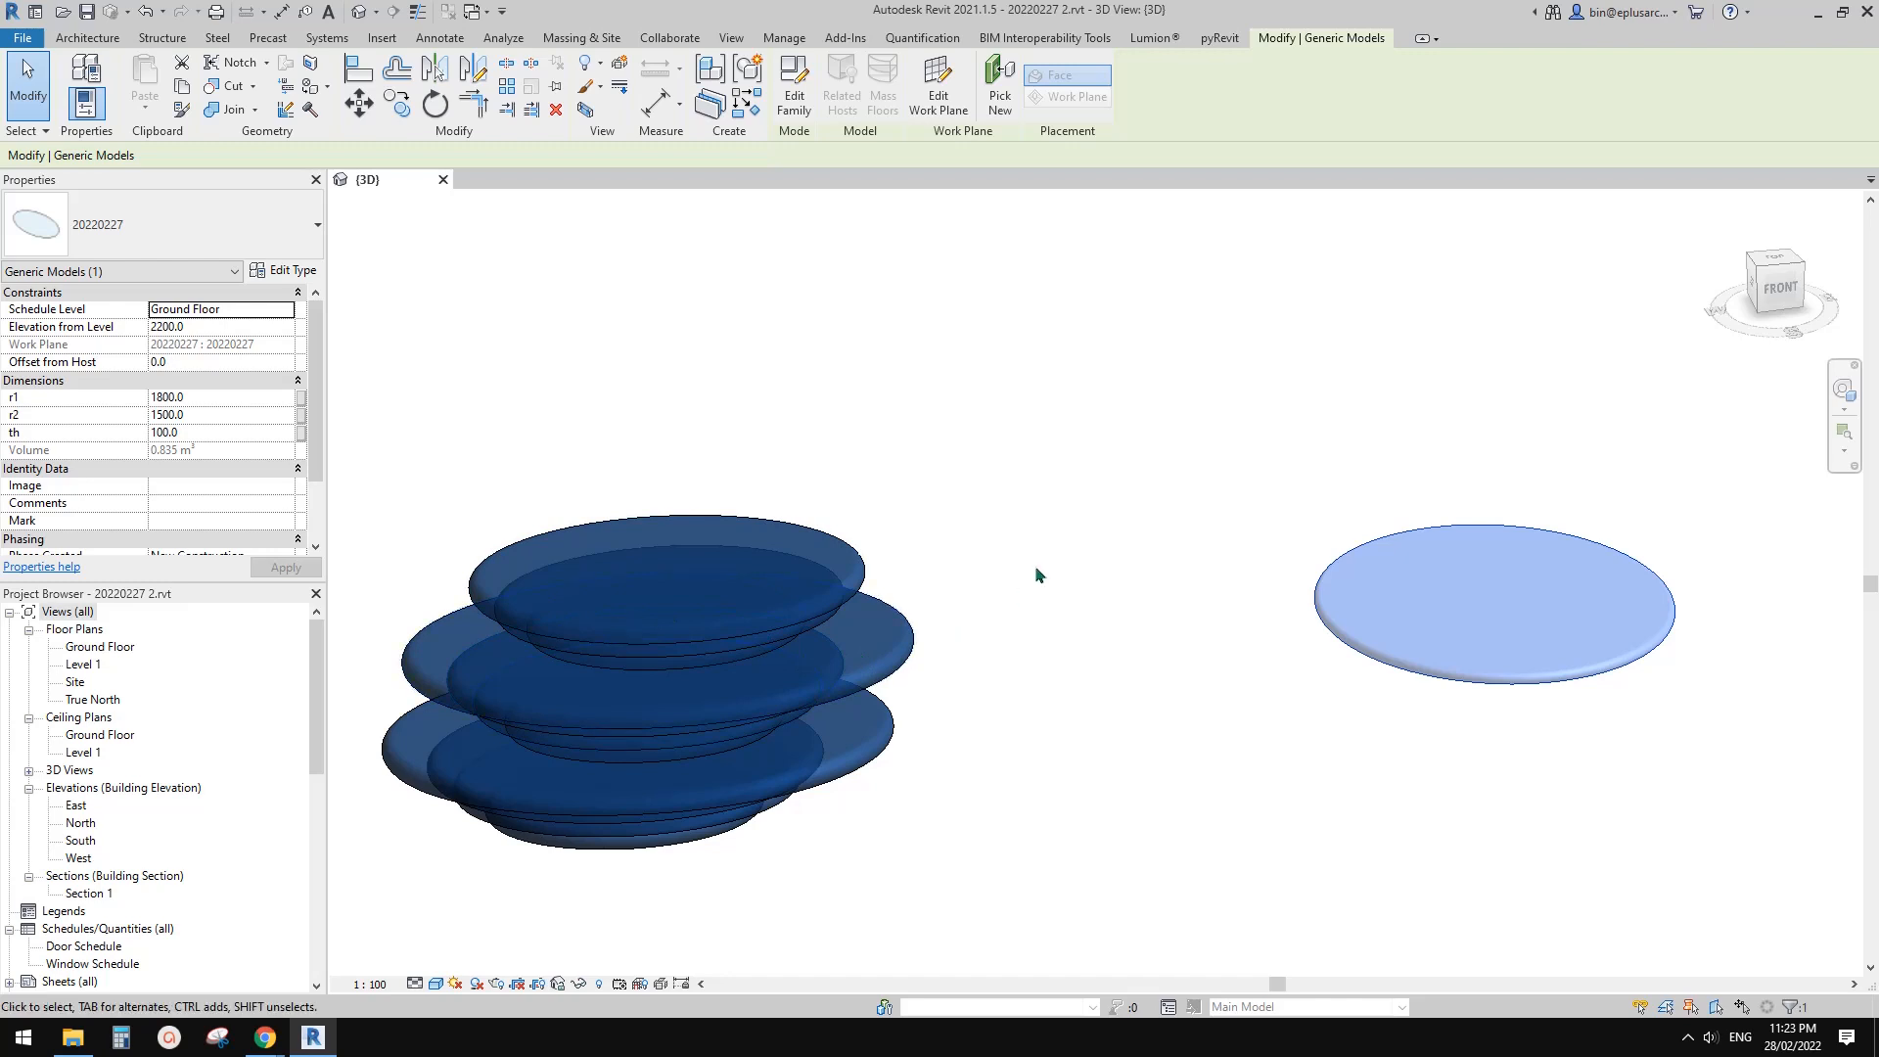
pyautogui.moveTo(1132, 624); pyautogui.dragTo(889, 641, button='middle')
pyautogui.scroll(2, 1223, 612)
pyautogui.moveTo(1224, 612); pyautogui.dragTo(1087, 725, button='middle')
pyautogui.press('Escape')
pyautogui.click(1163, 647)
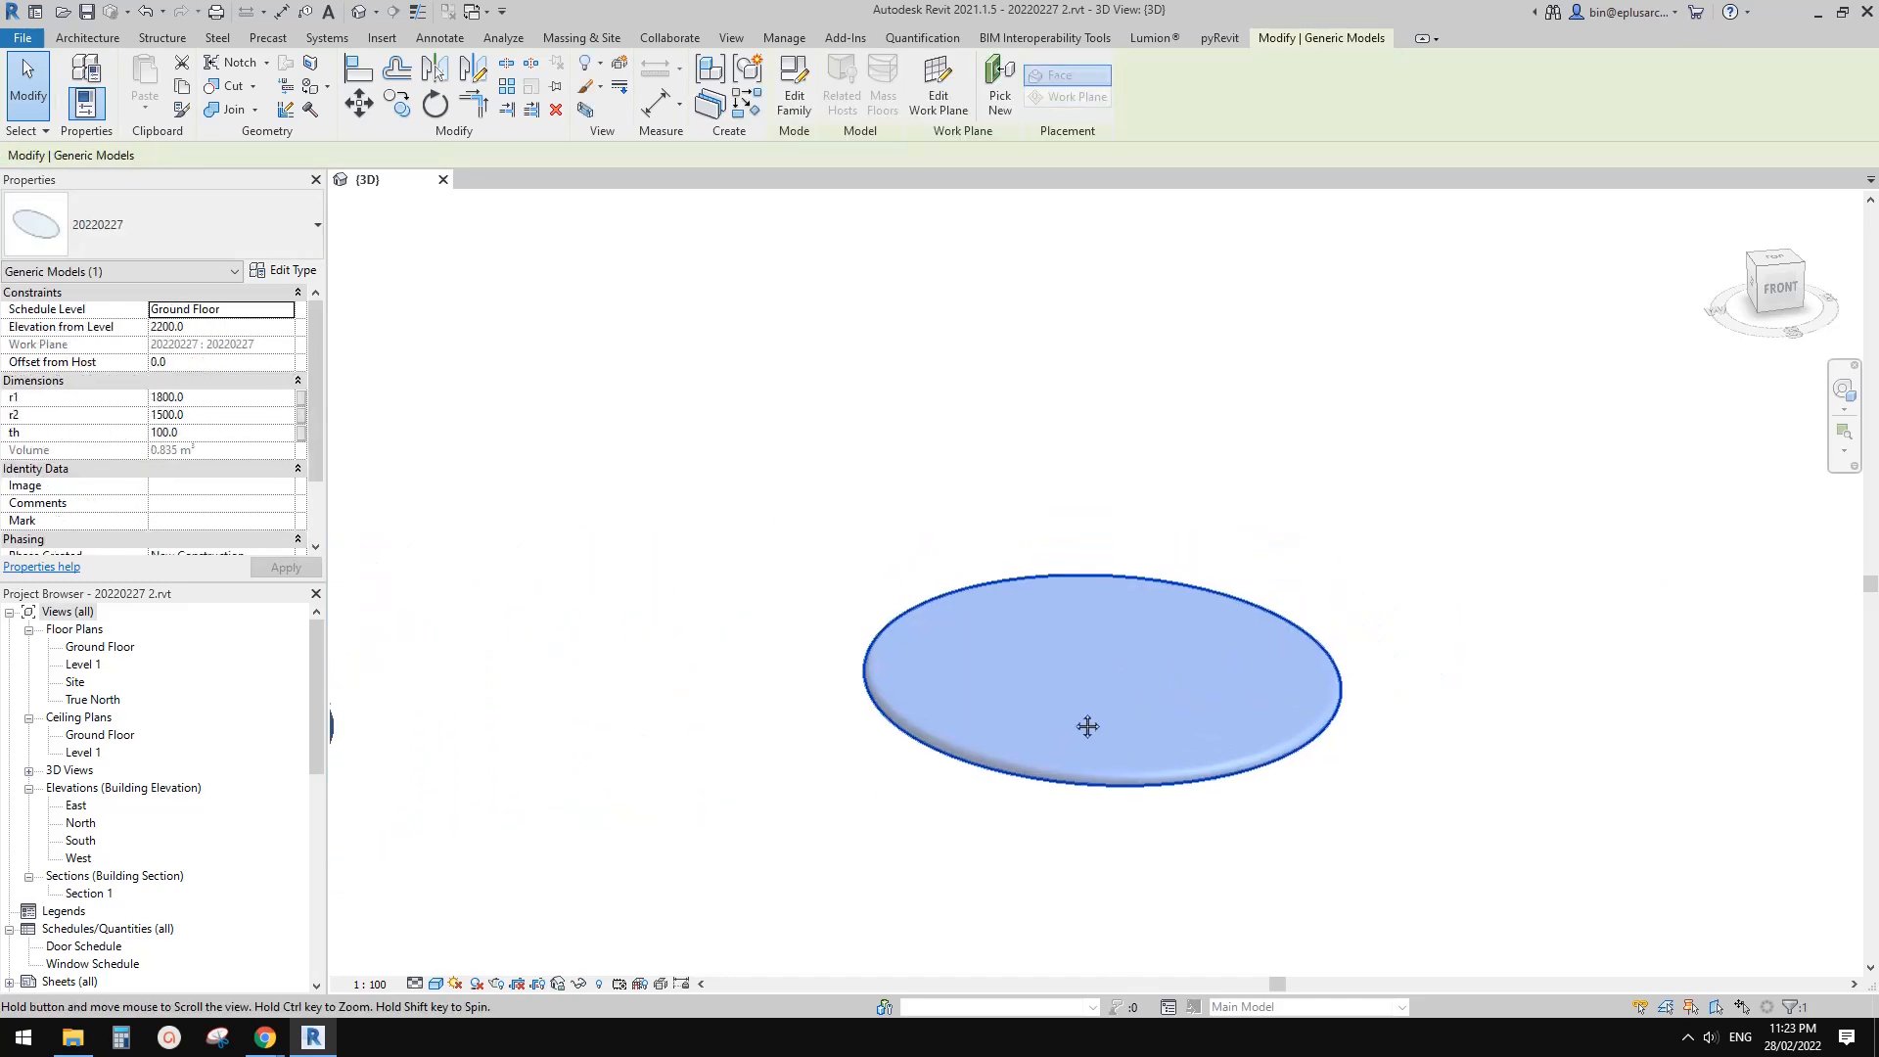
# - Close the project with the stacked discs without saving its changes
pyautogui.press('Escape')
pyautogui.click(444, 180)
pyautogui.click(984, 526)
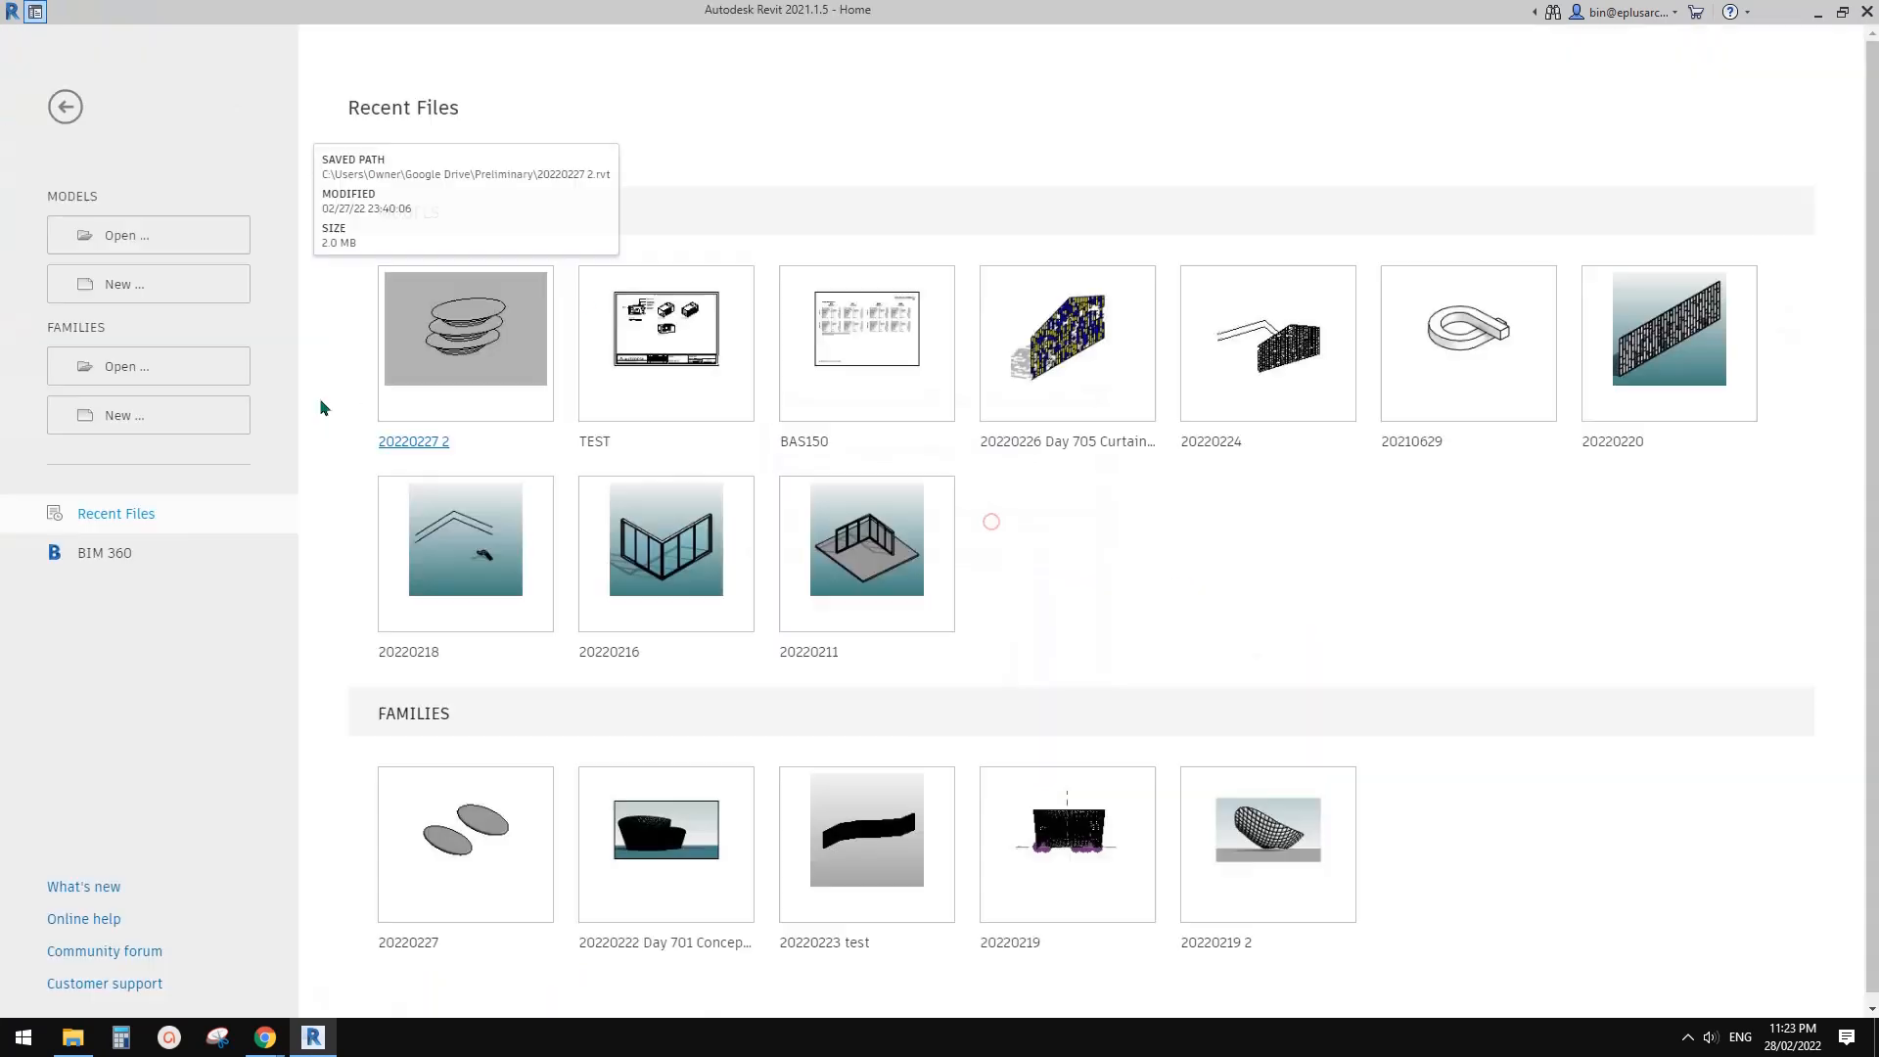
# - Create a new family from the template Metric Generic Model.rft
pyautogui.click(137, 289)
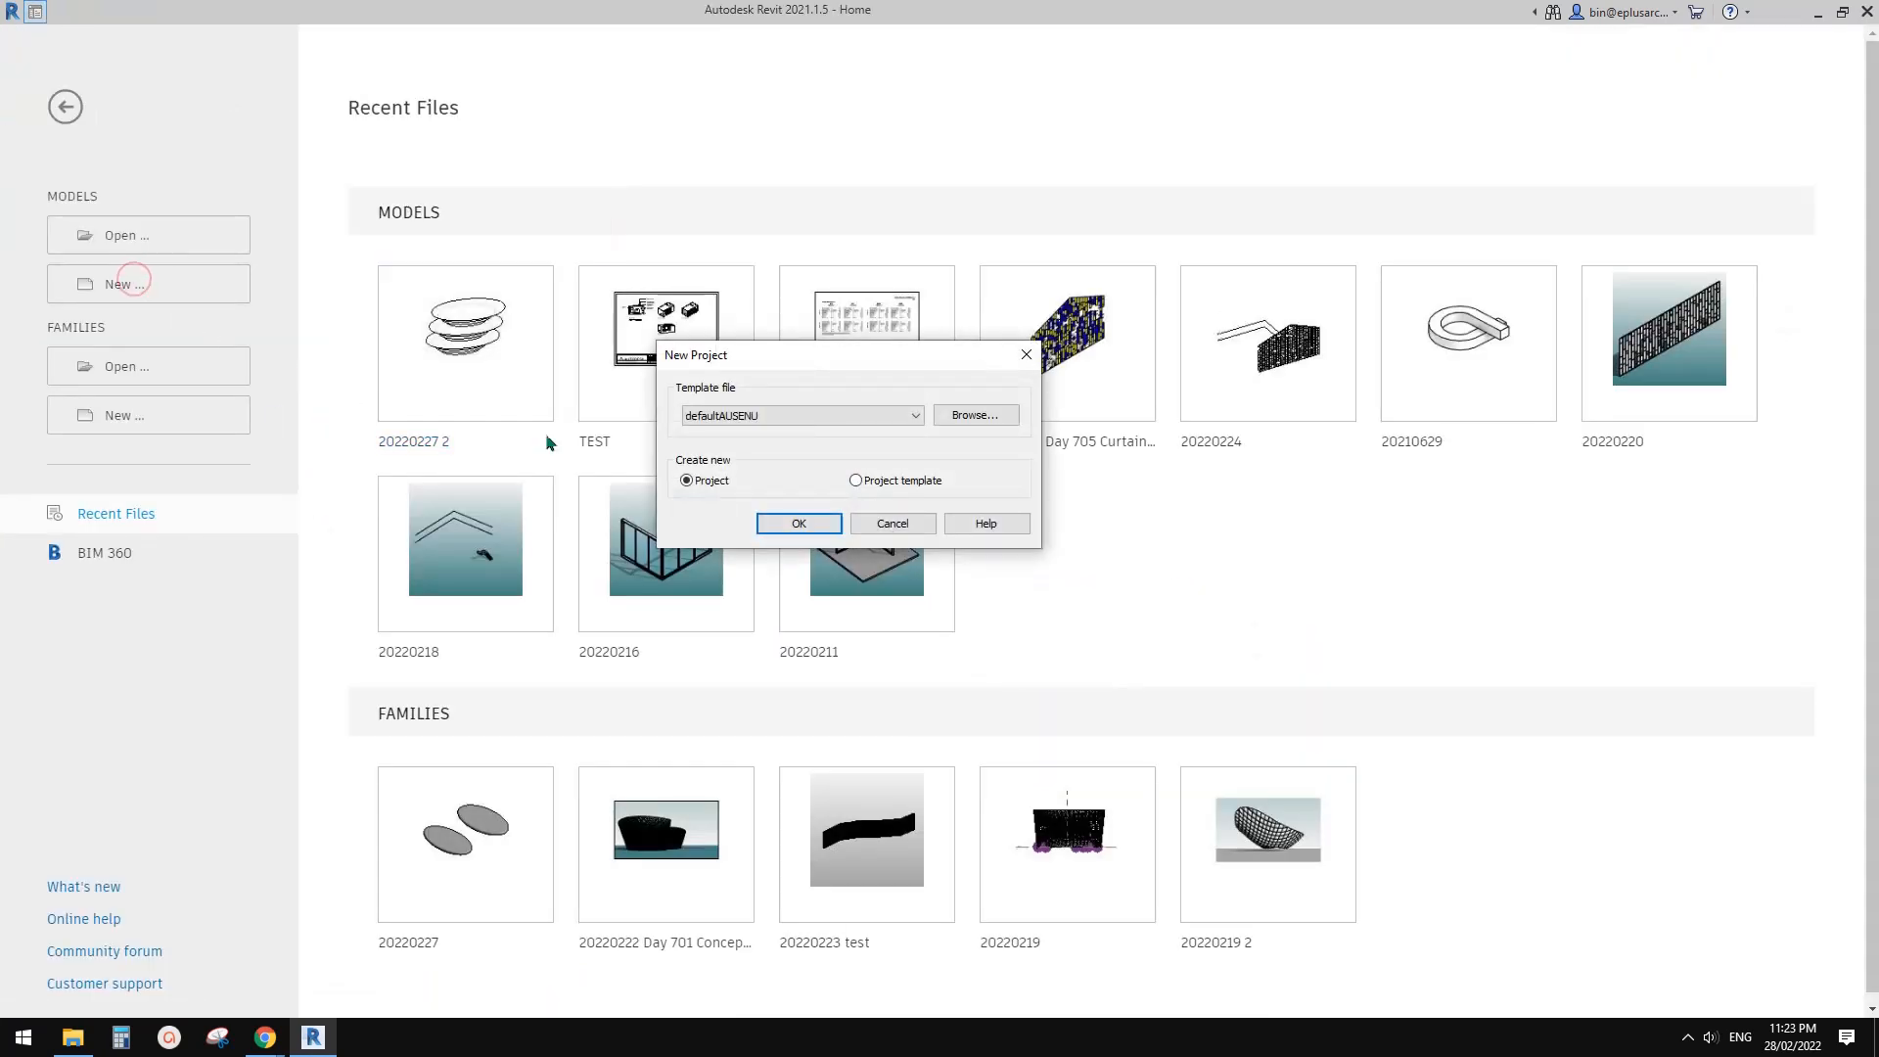
pyautogui.click(886, 519)
pyautogui.click(135, 413)
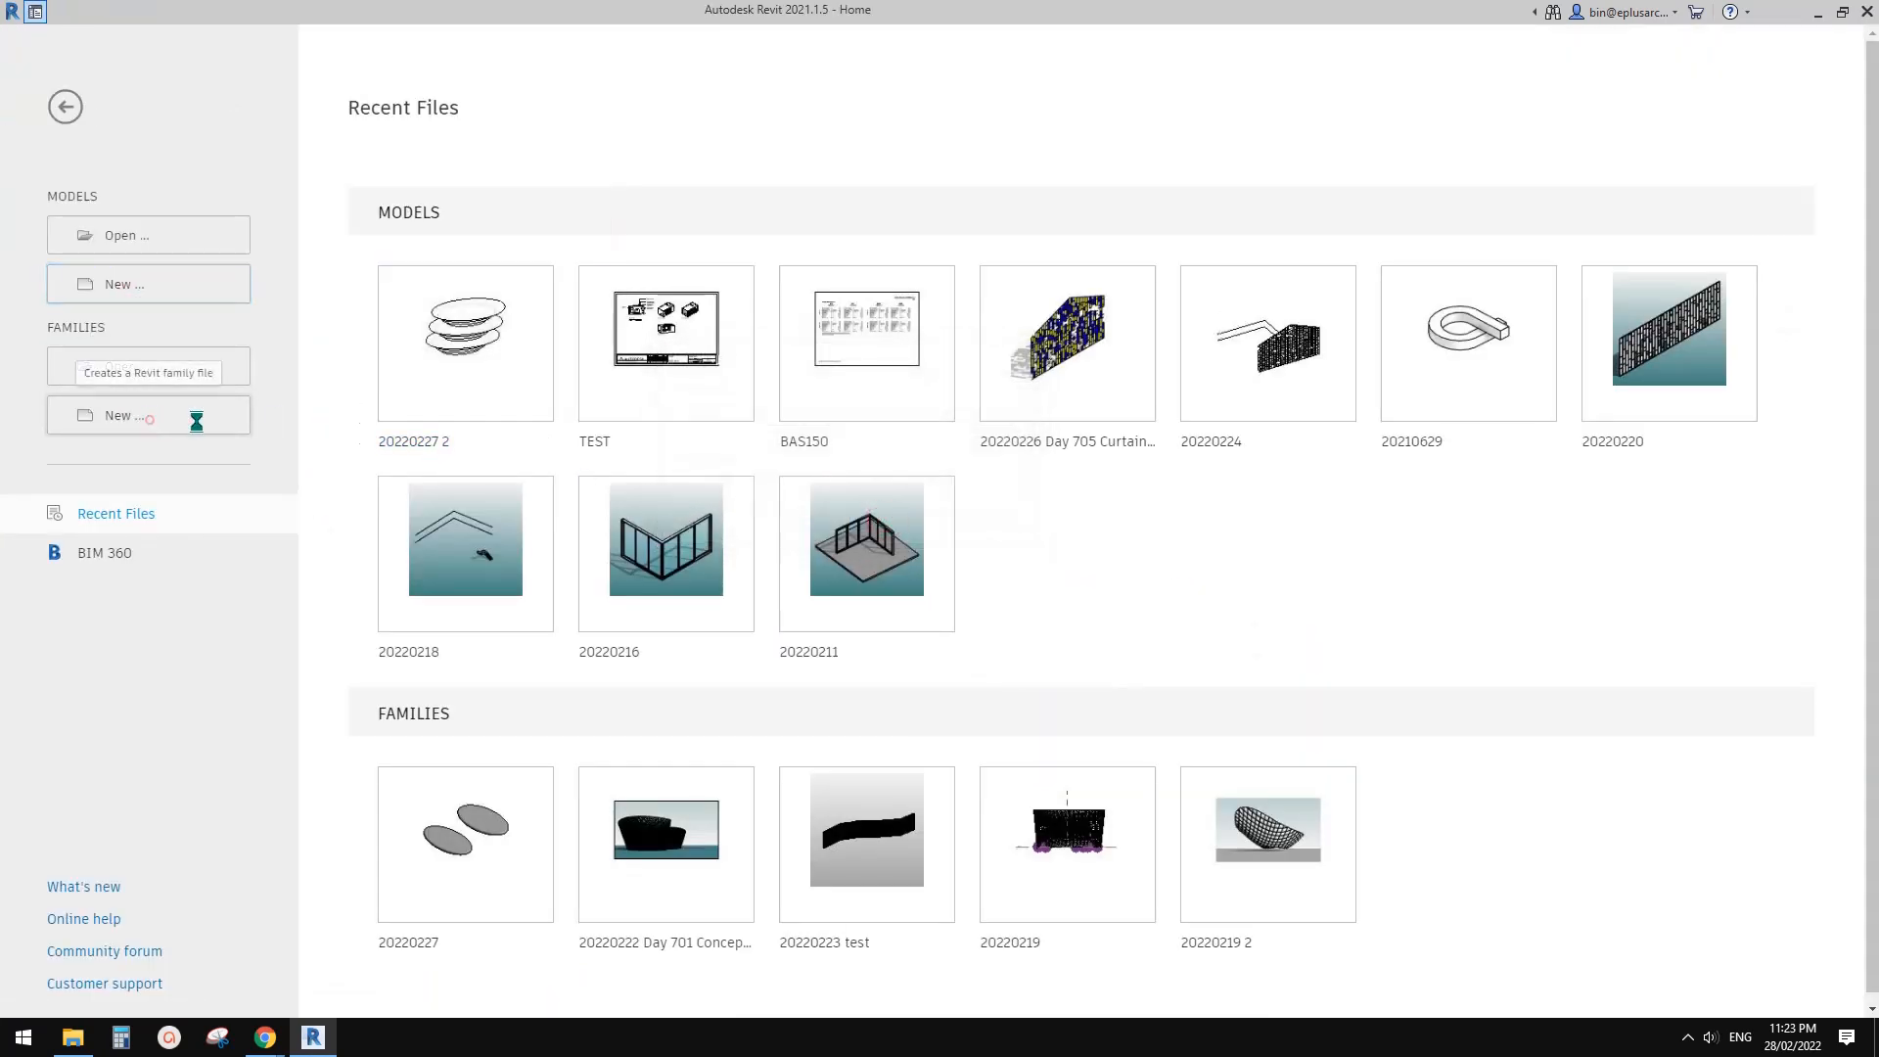
pyautogui.scroll(-6, 960, 479)
pyautogui.click(961, 484)
pyautogui.click(729, 524)
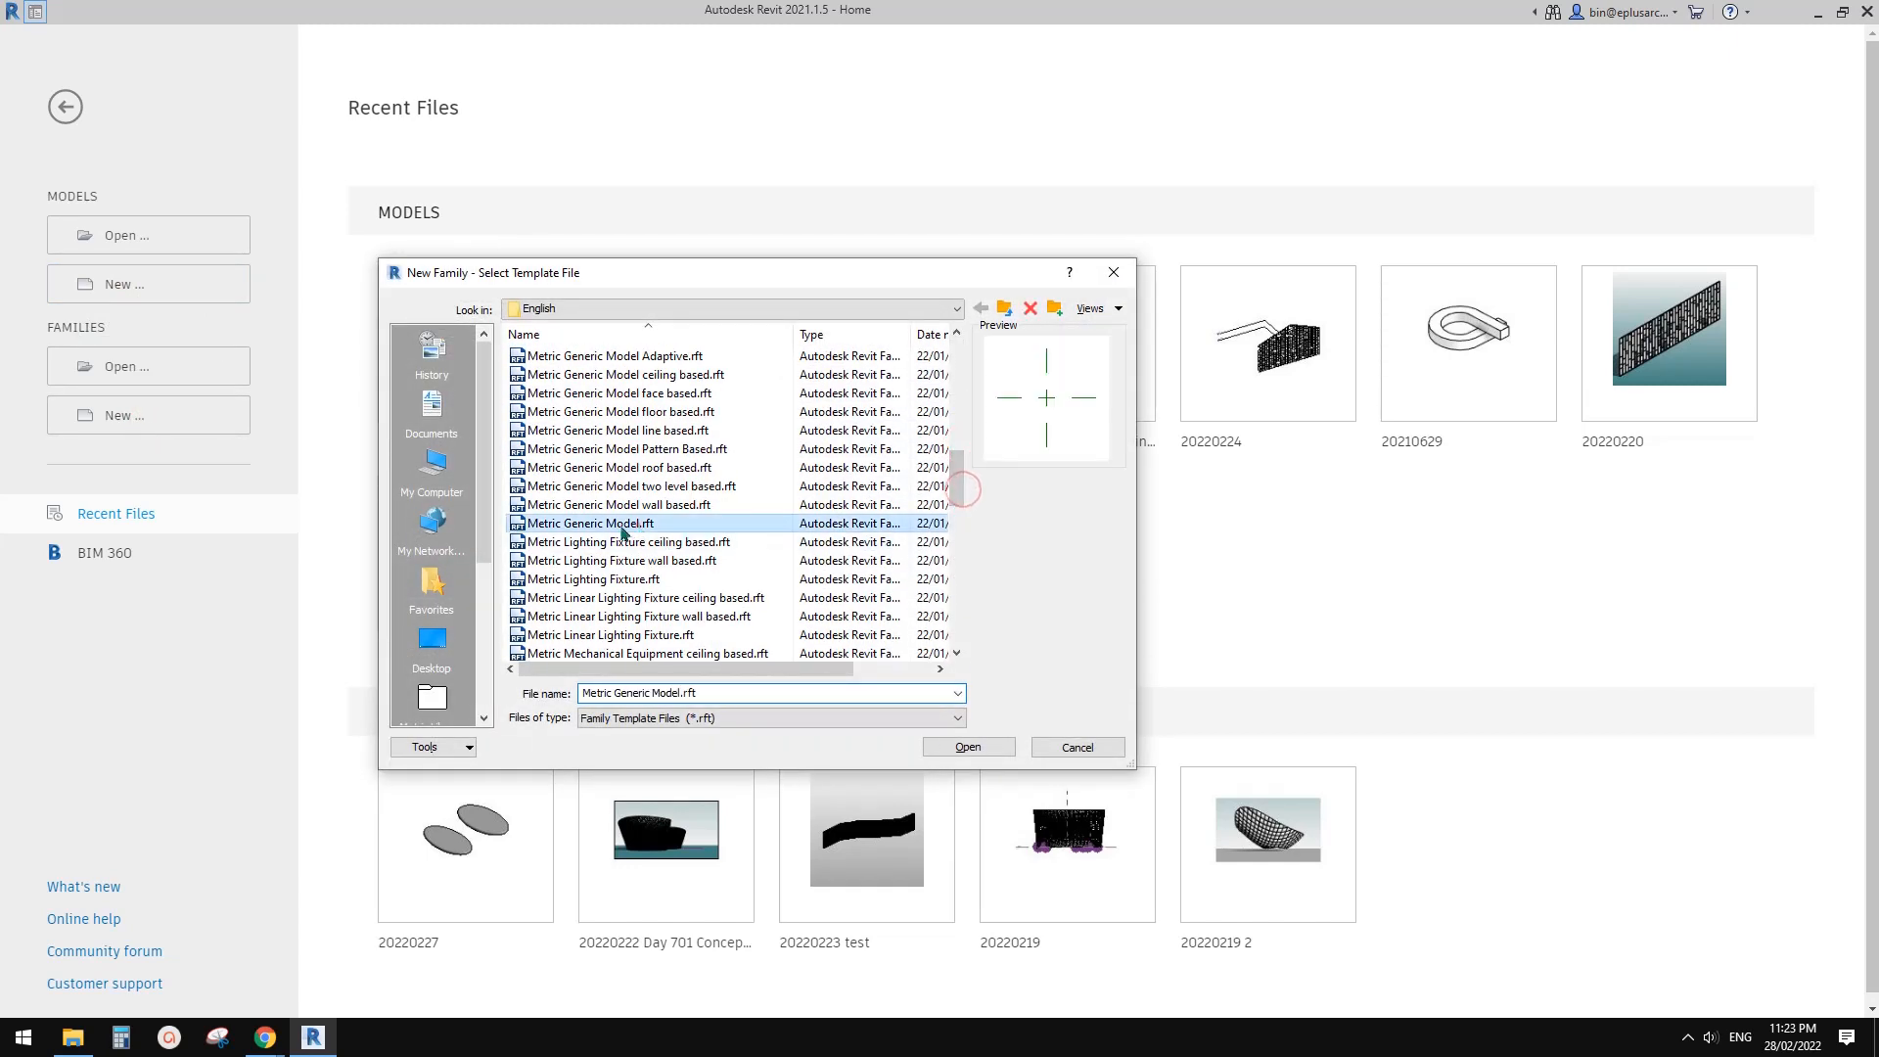
pyautogui.click(968, 748)
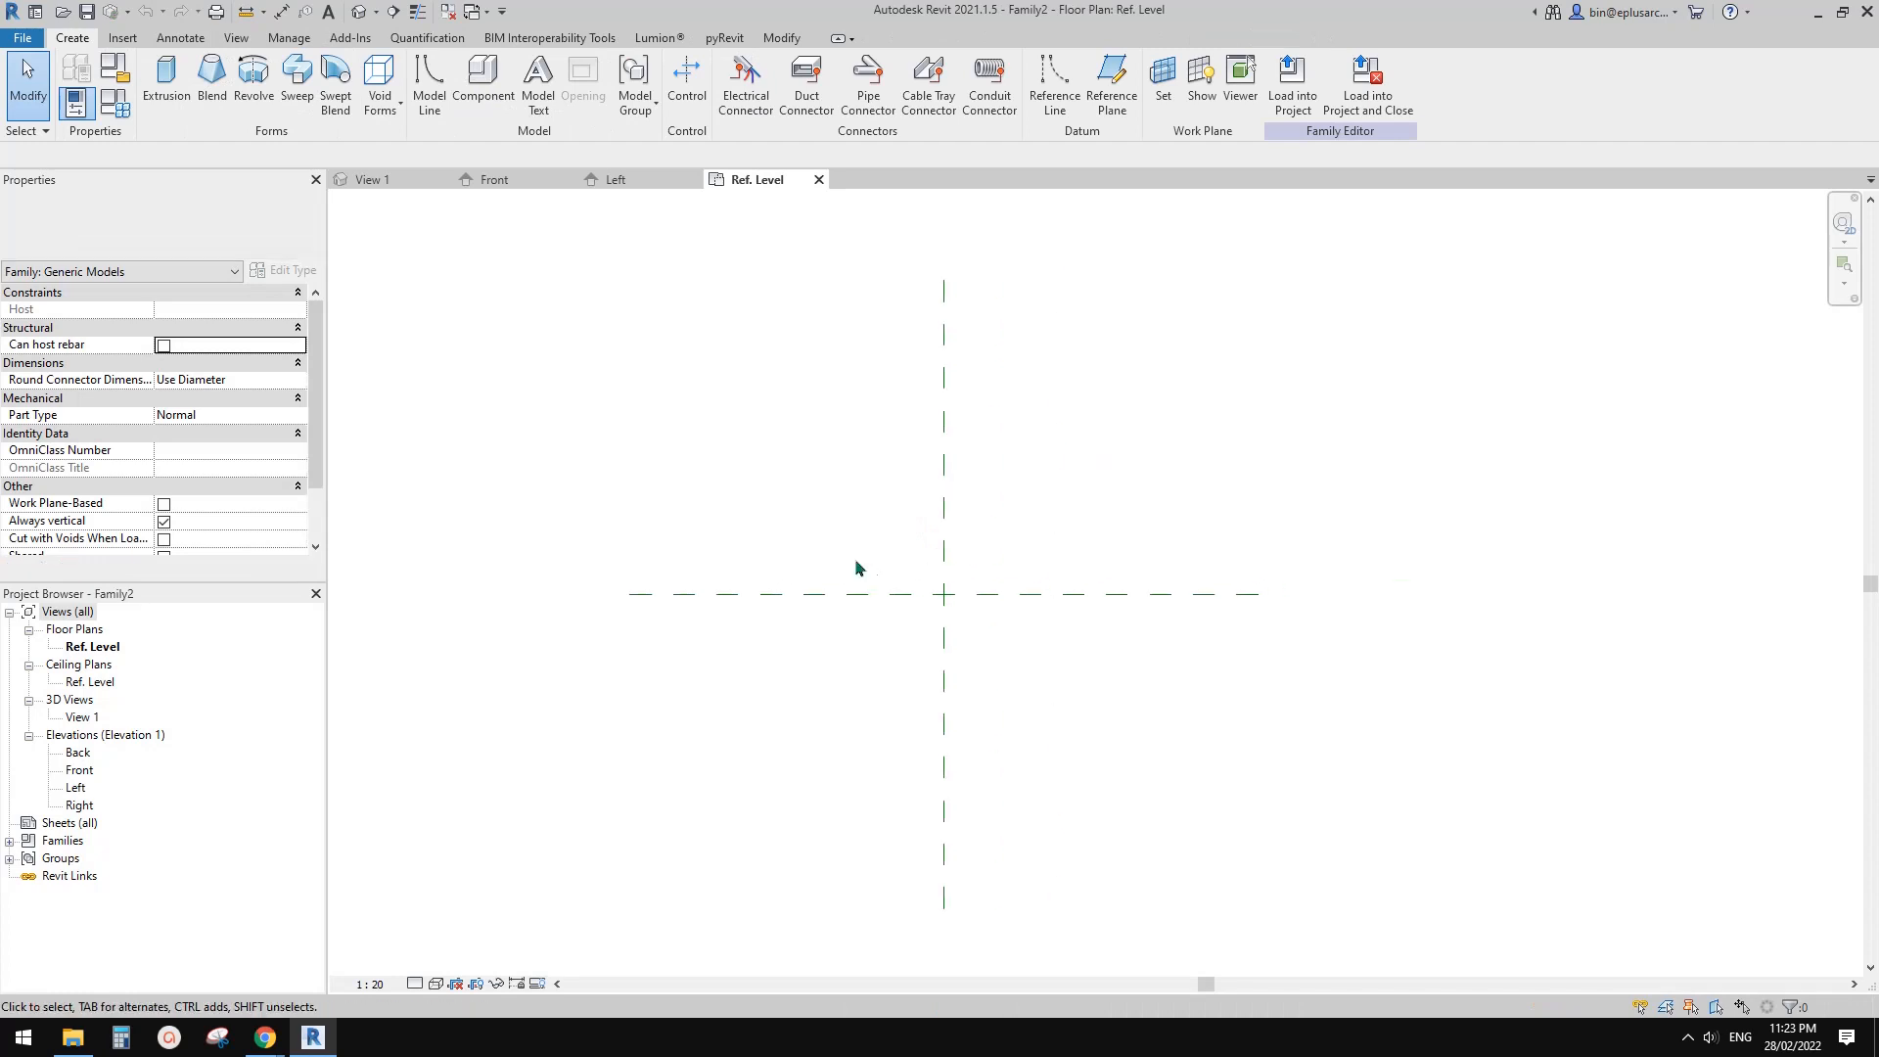
# - Sketch an extrusion ellipse centred on the reference plane intersection, with radii of about 1360 horizontally and 780 vertically
pyautogui.click(166, 81)
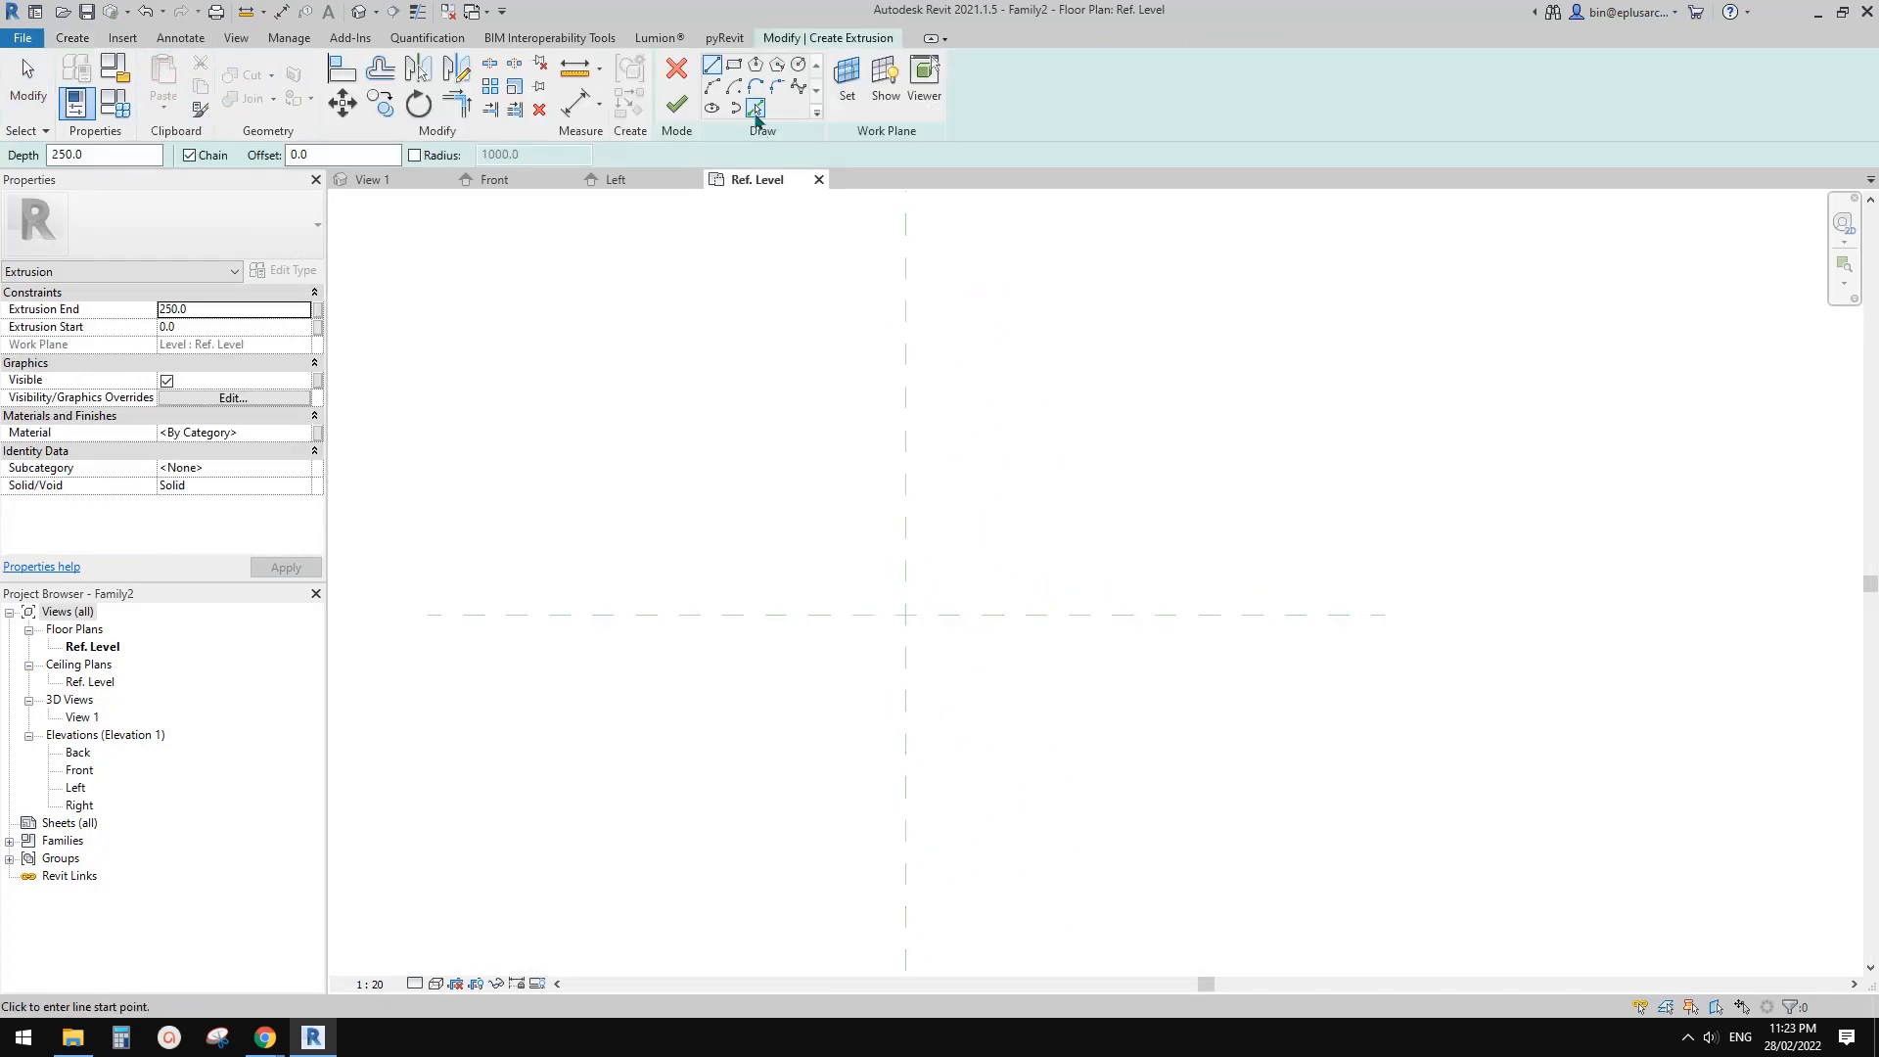
pyautogui.click(712, 109)
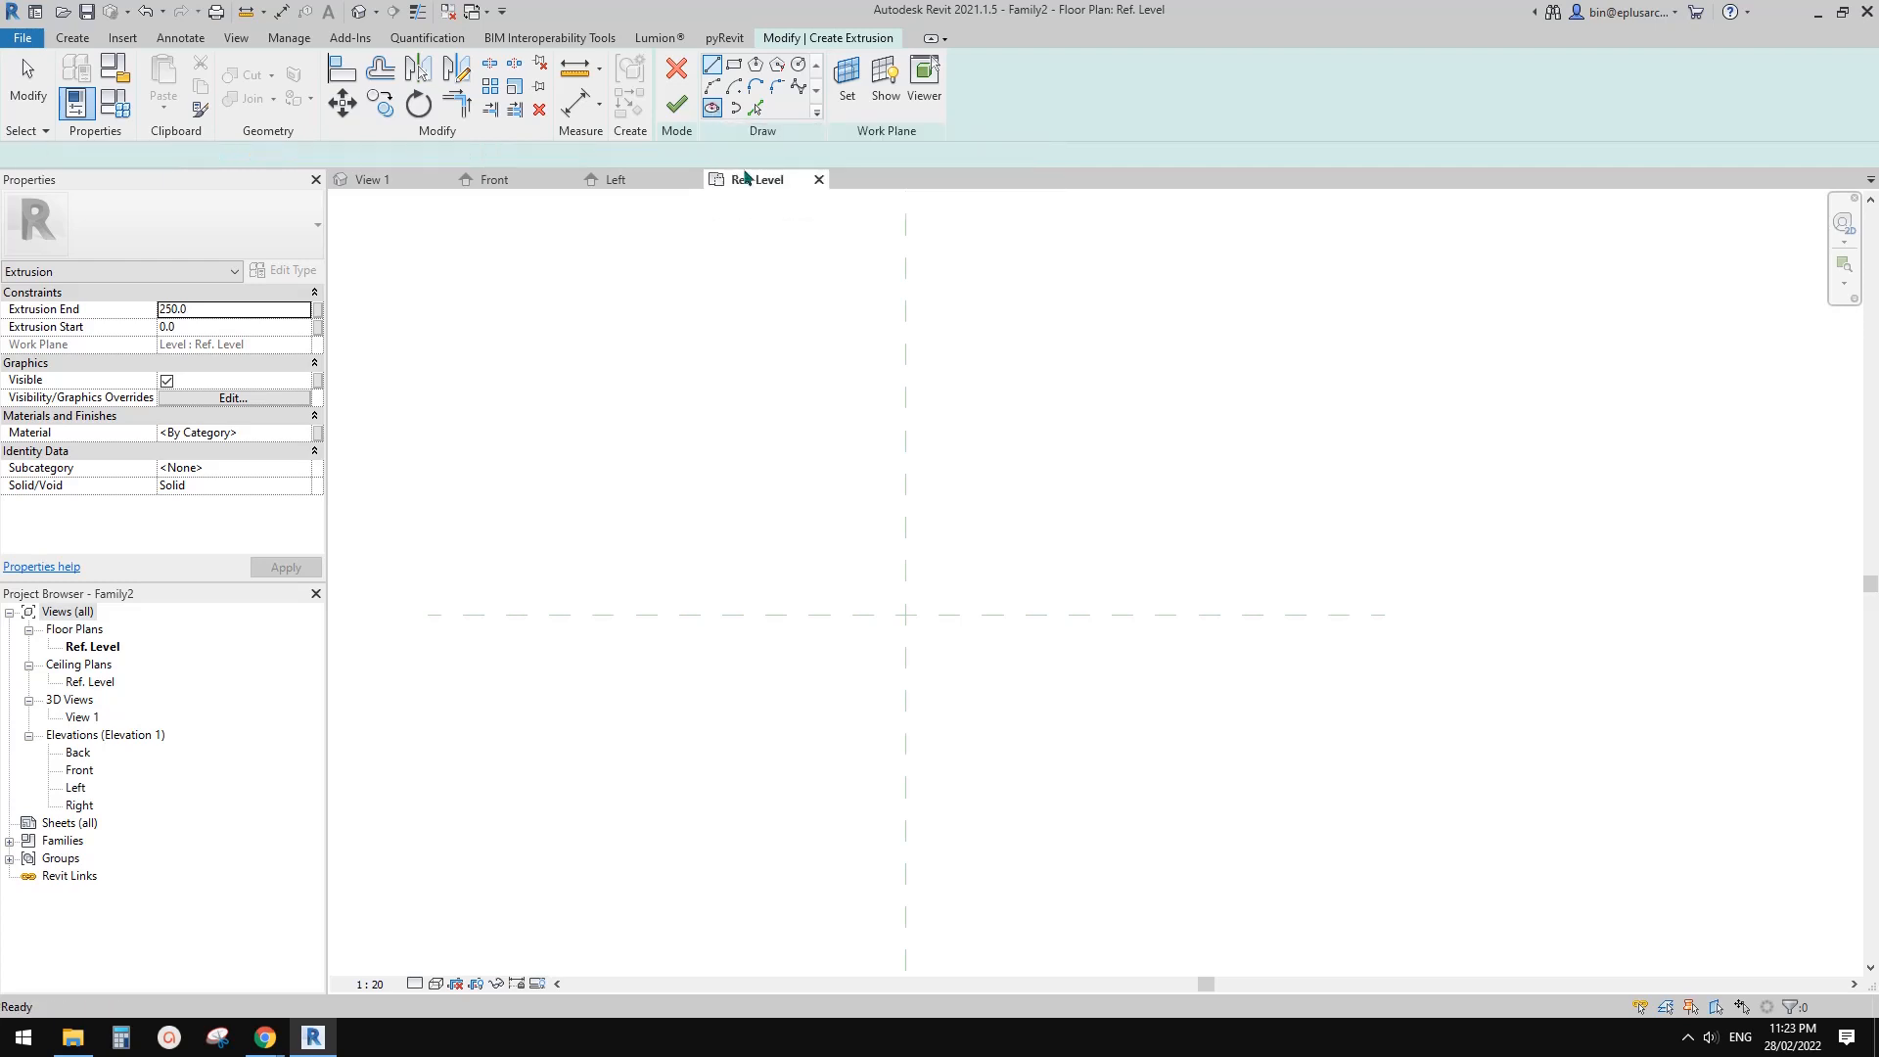
pyautogui.click(918, 619)
pyautogui.click(919, 457)
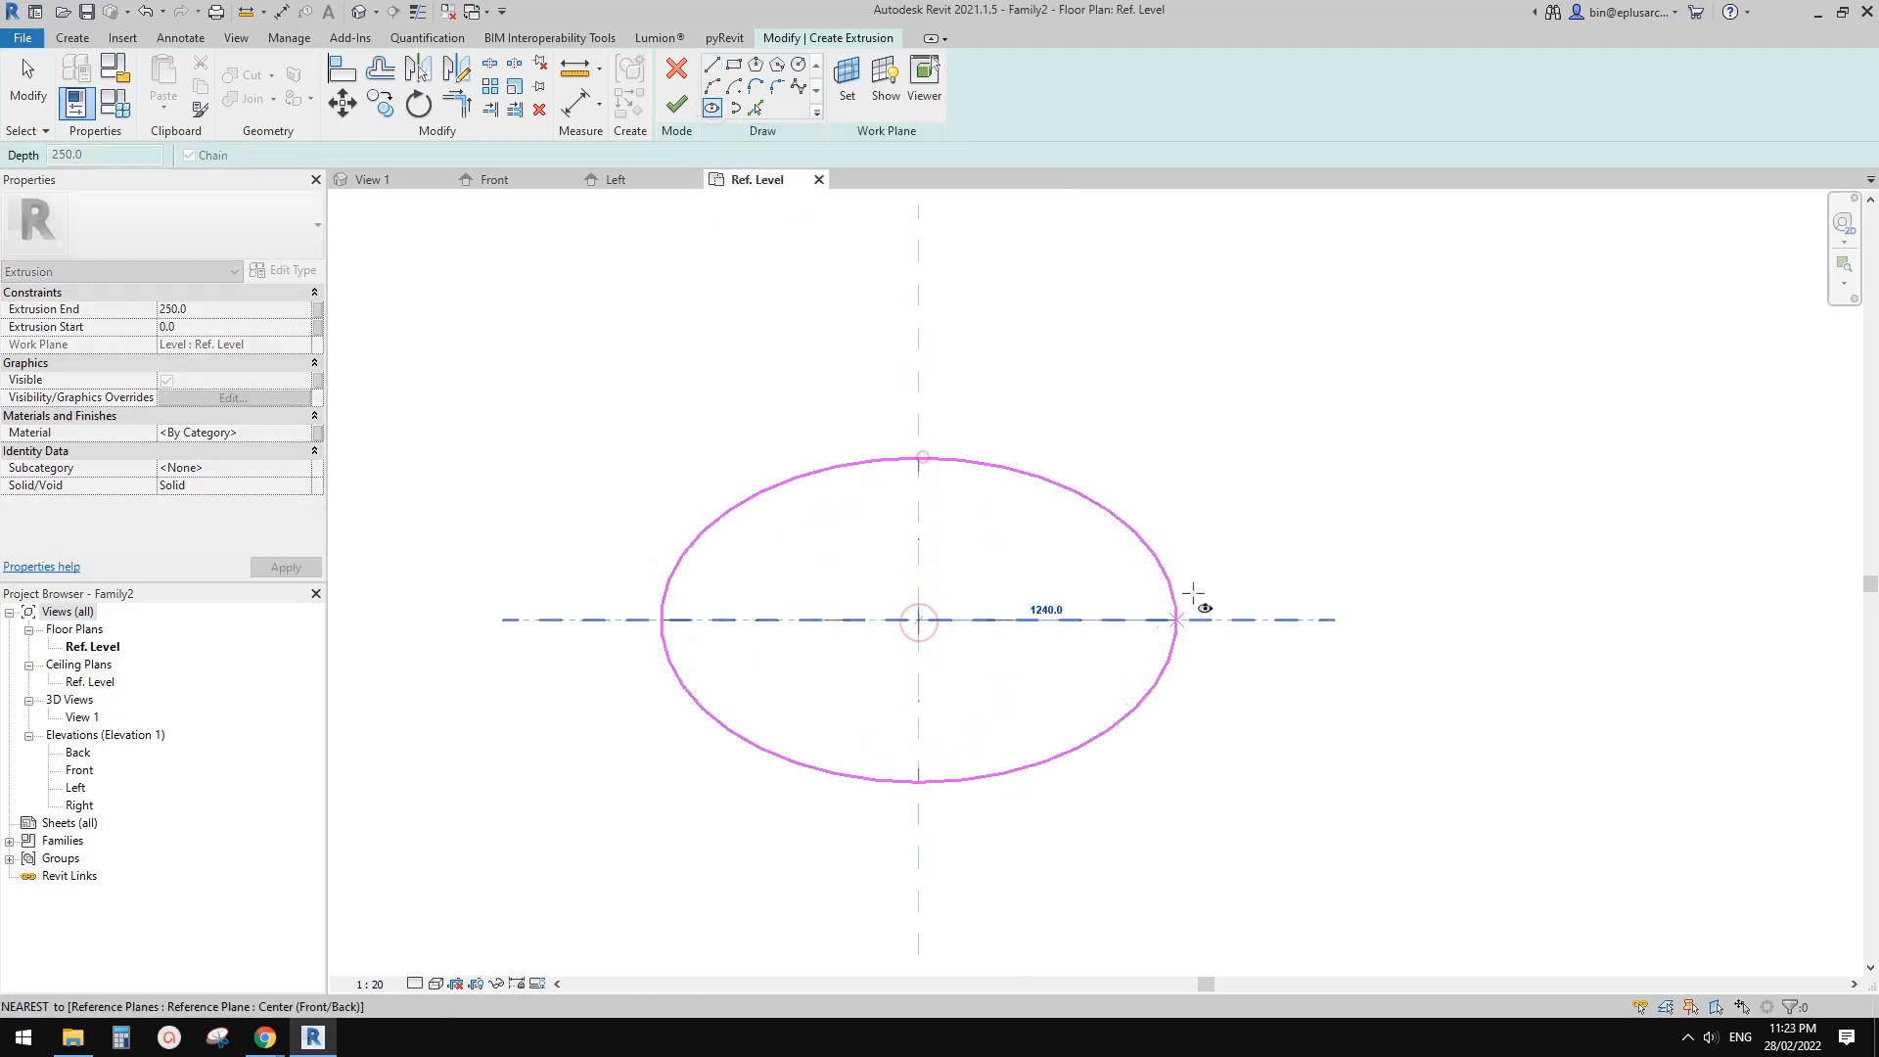
pyautogui.click(1202, 619)
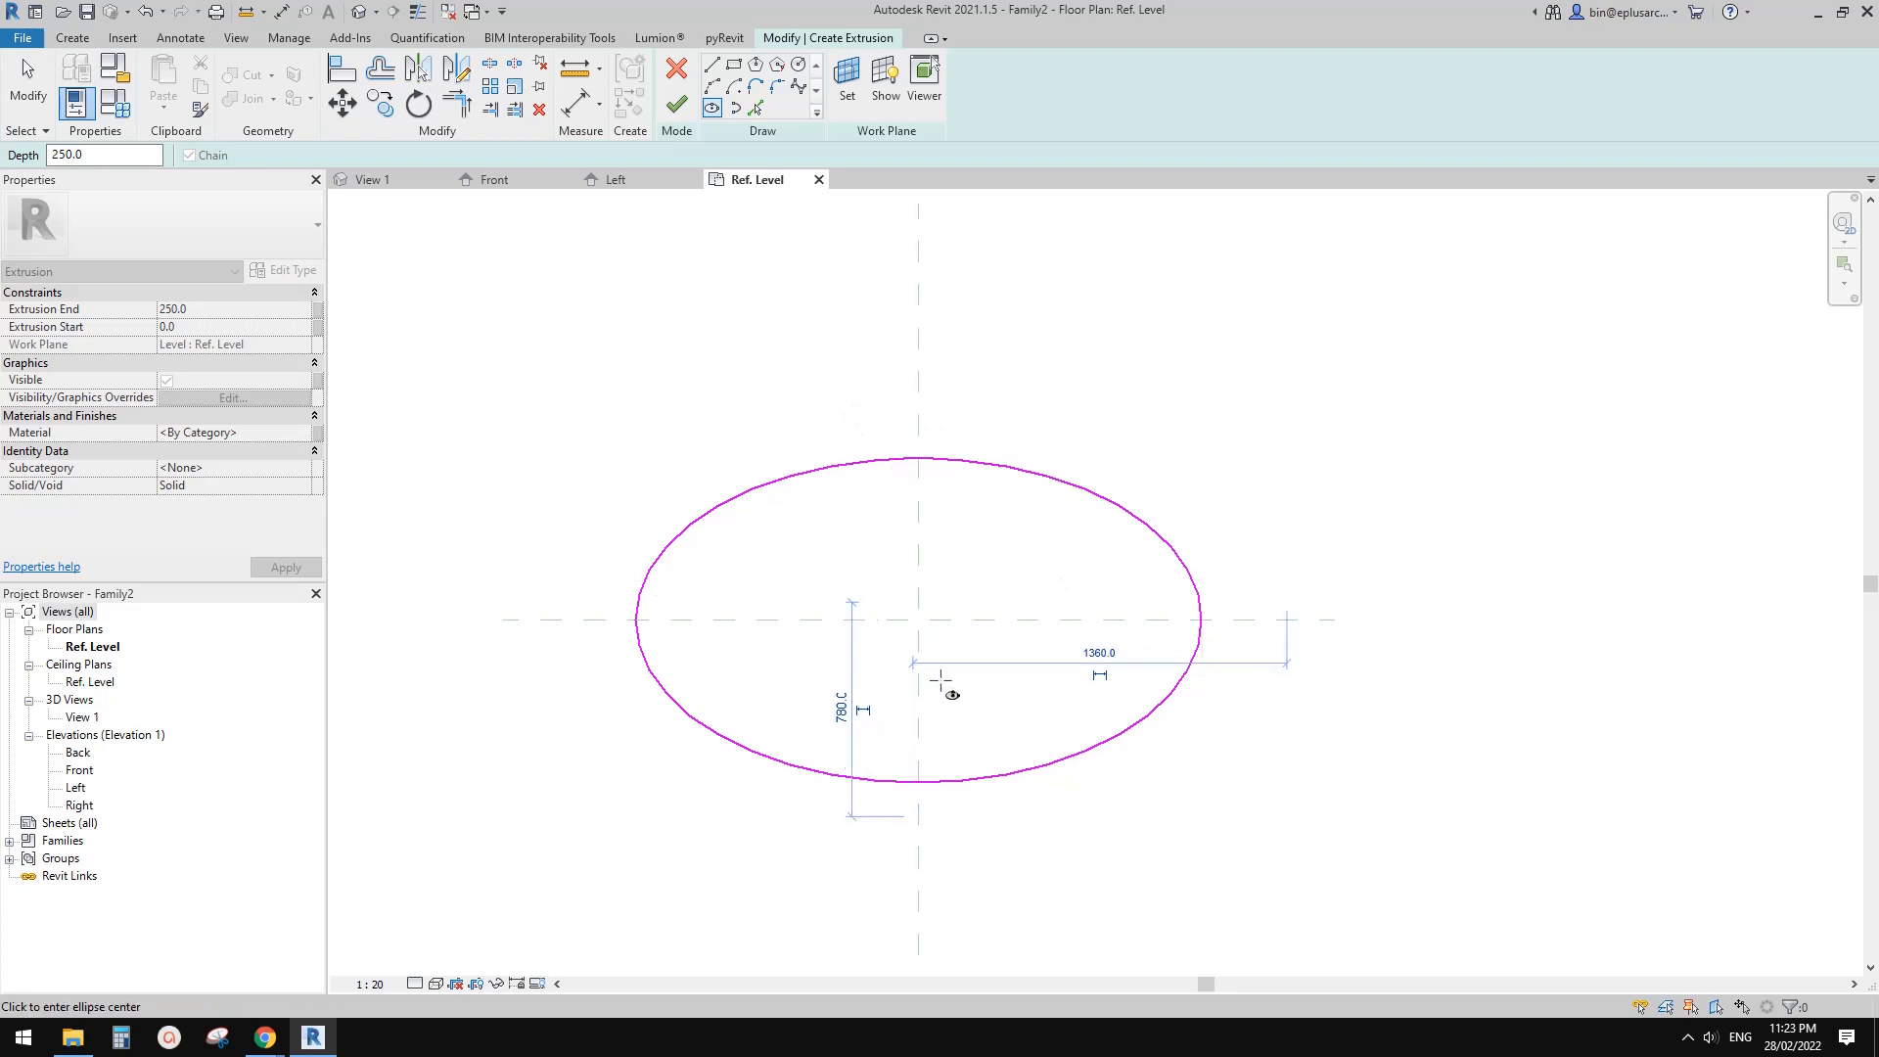
# - Make the ellipse's horizontal and vertical temporary radius dimensions permanent
pyautogui.scroll(2, 940, 662)
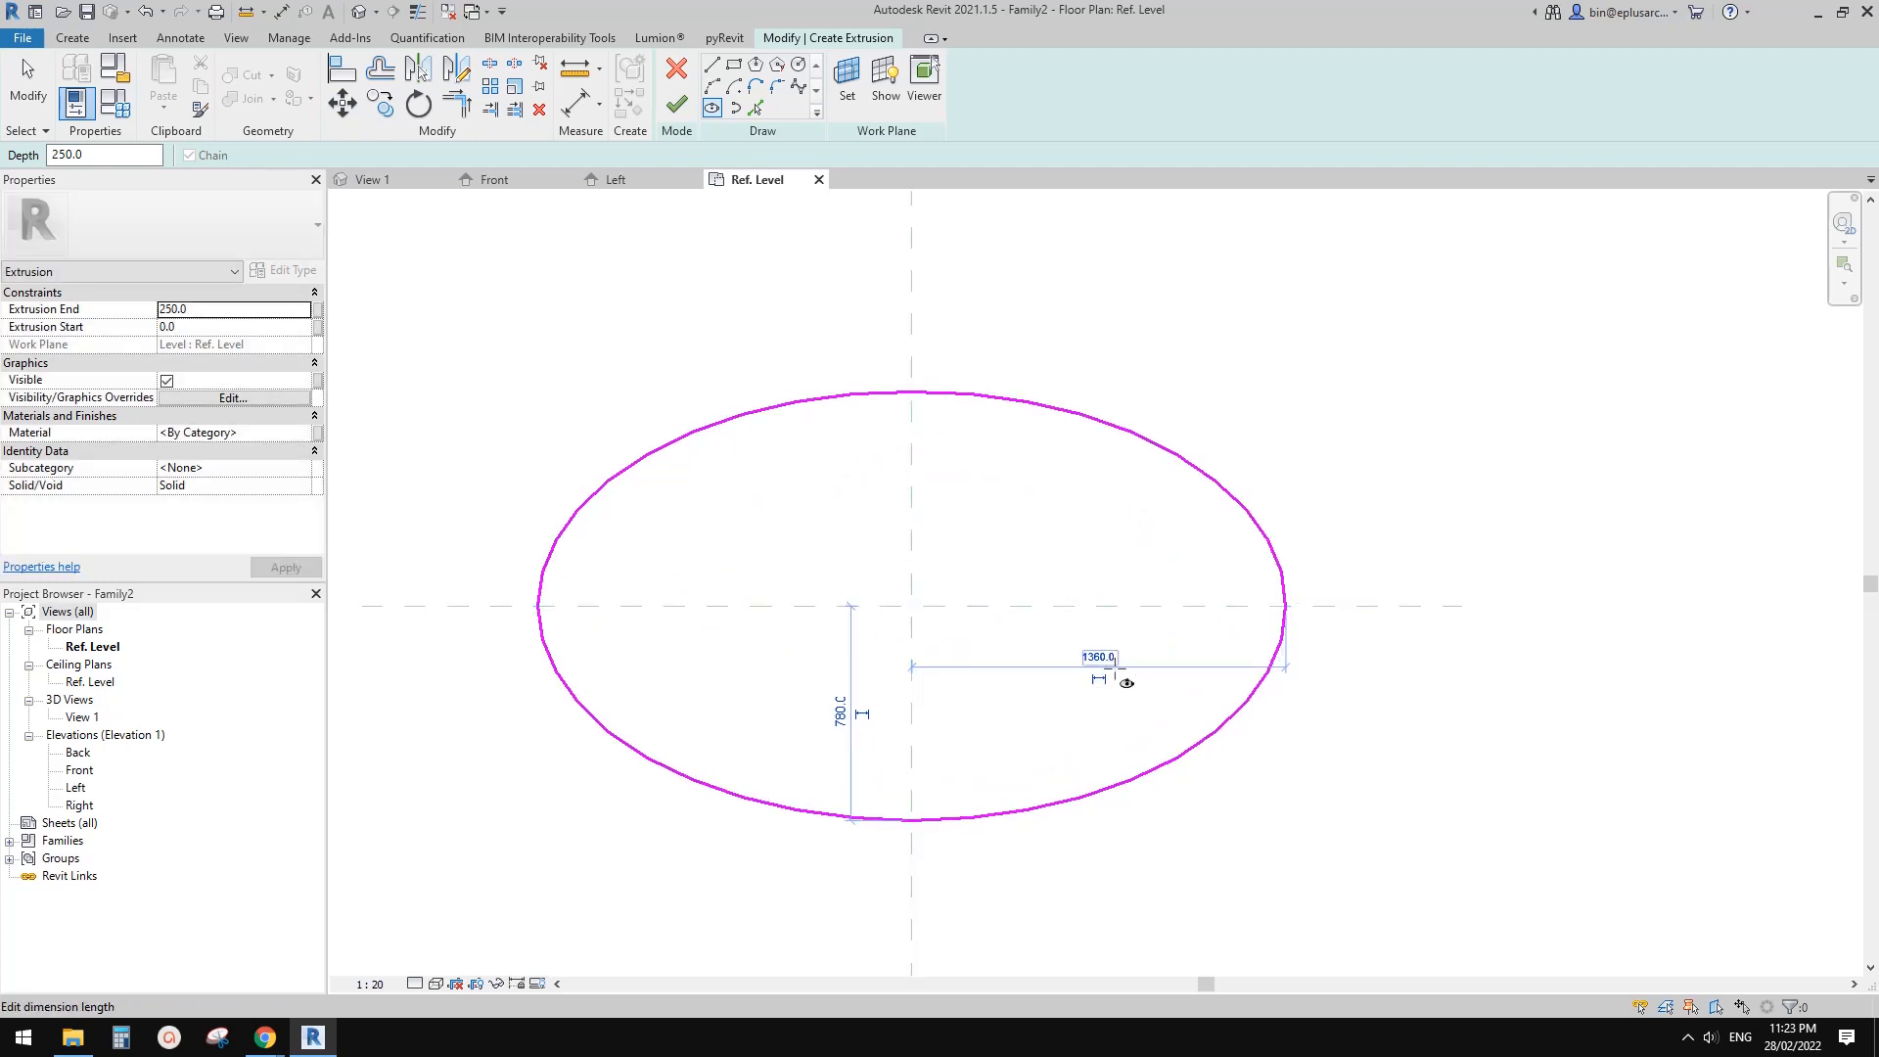
pyautogui.click(1098, 680)
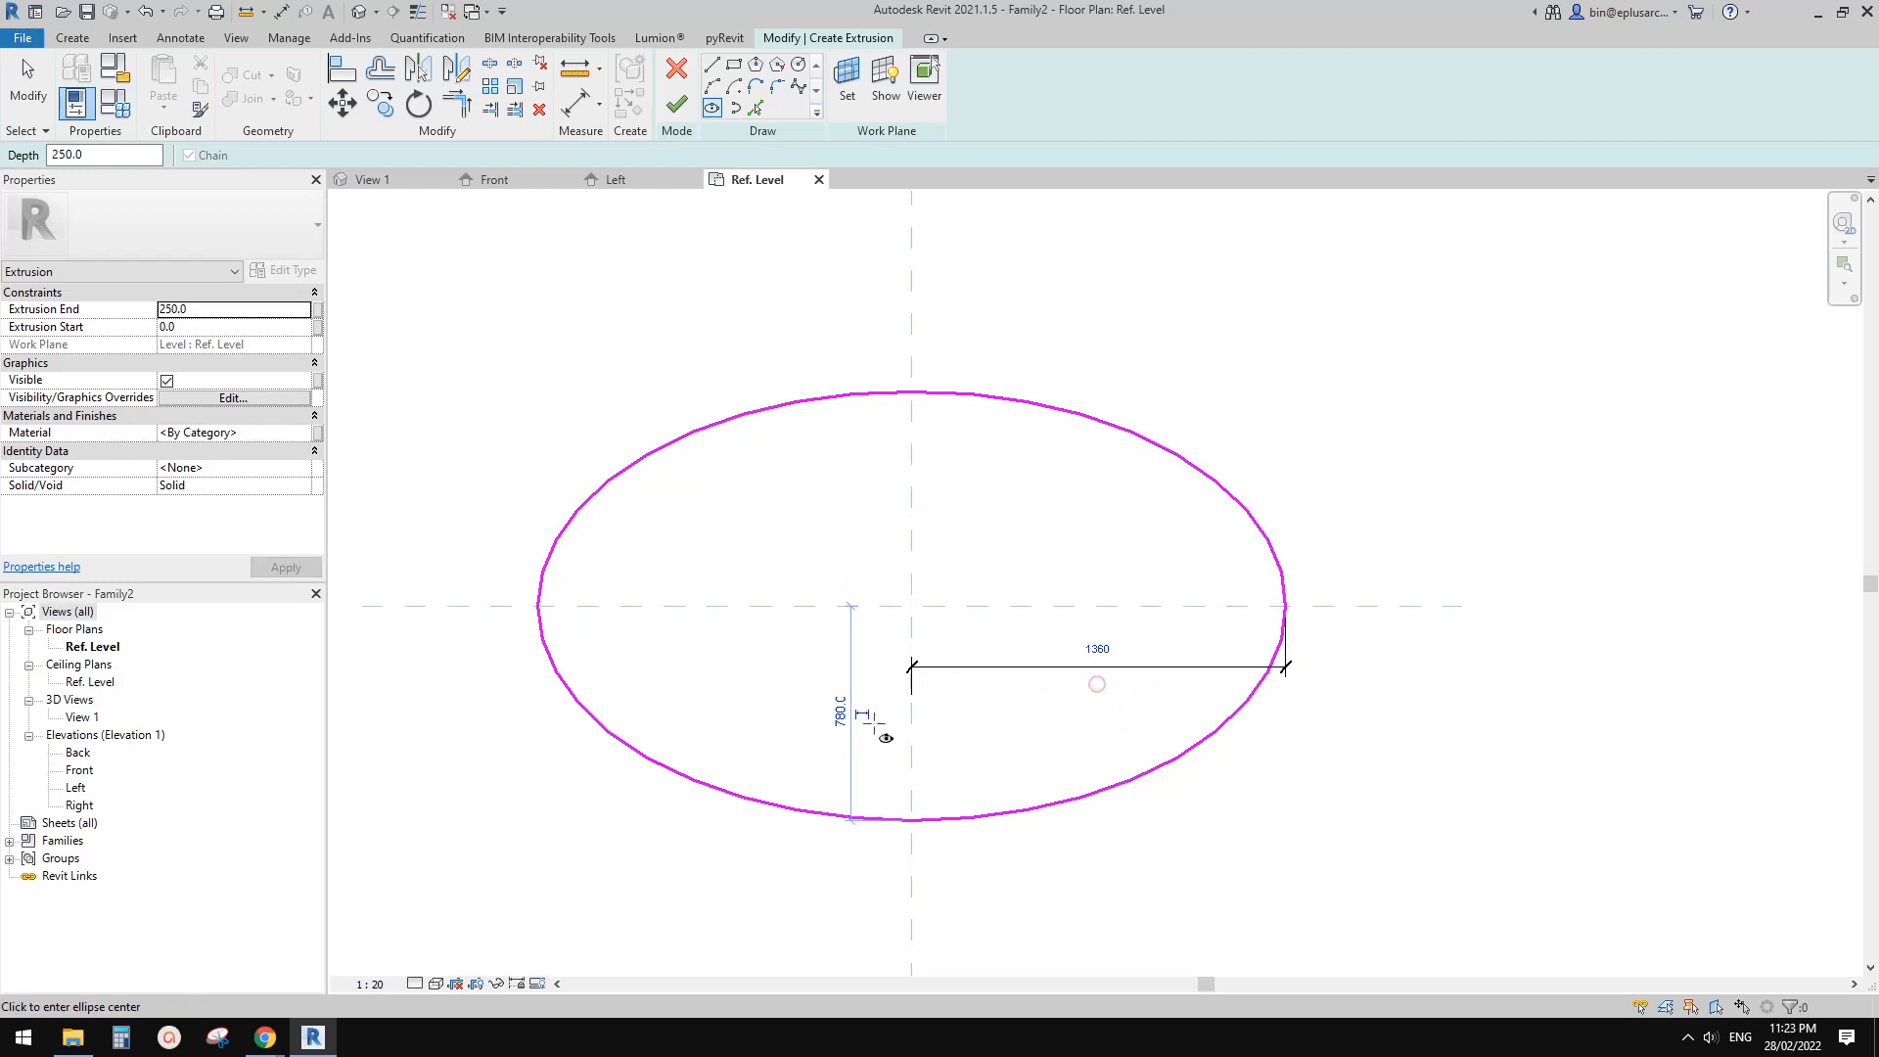
pyautogui.click(861, 715)
pyautogui.press('Escape')
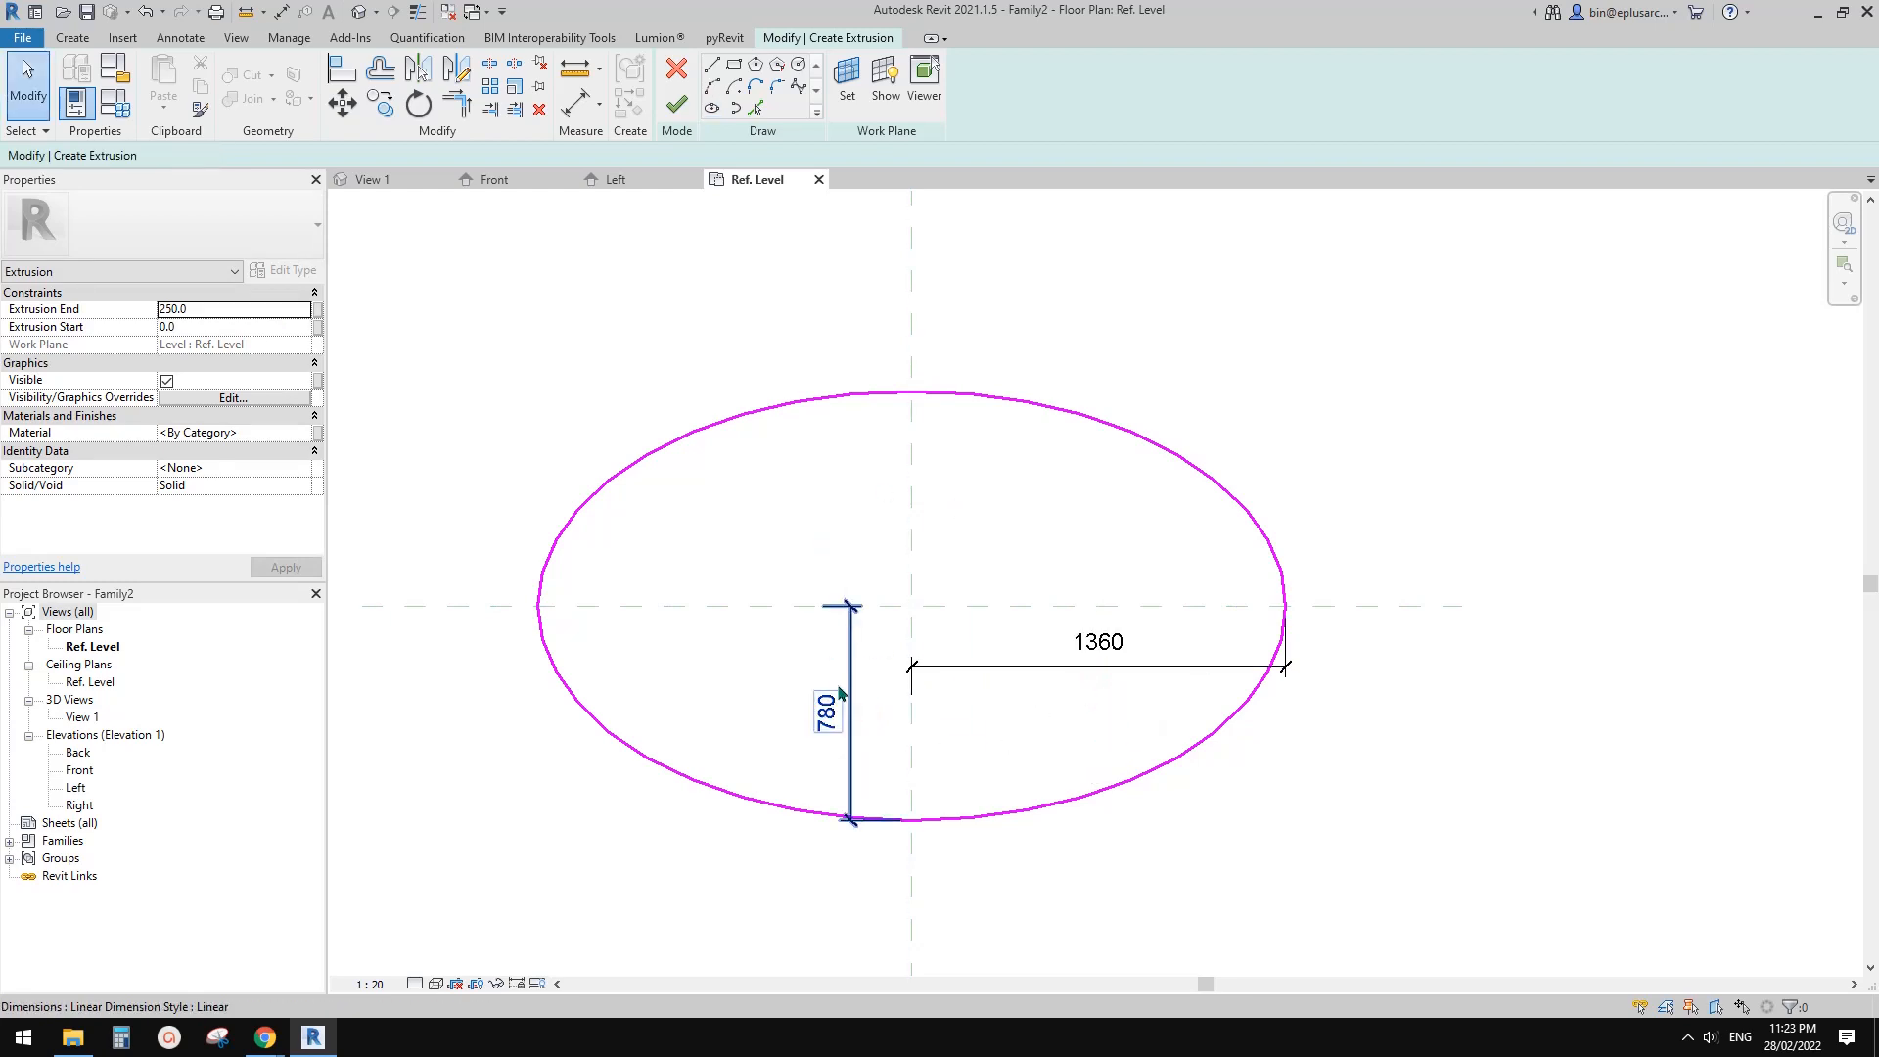
pyautogui.moveTo(1069, 667); pyautogui.dragTo(1013, 675, button='middle')
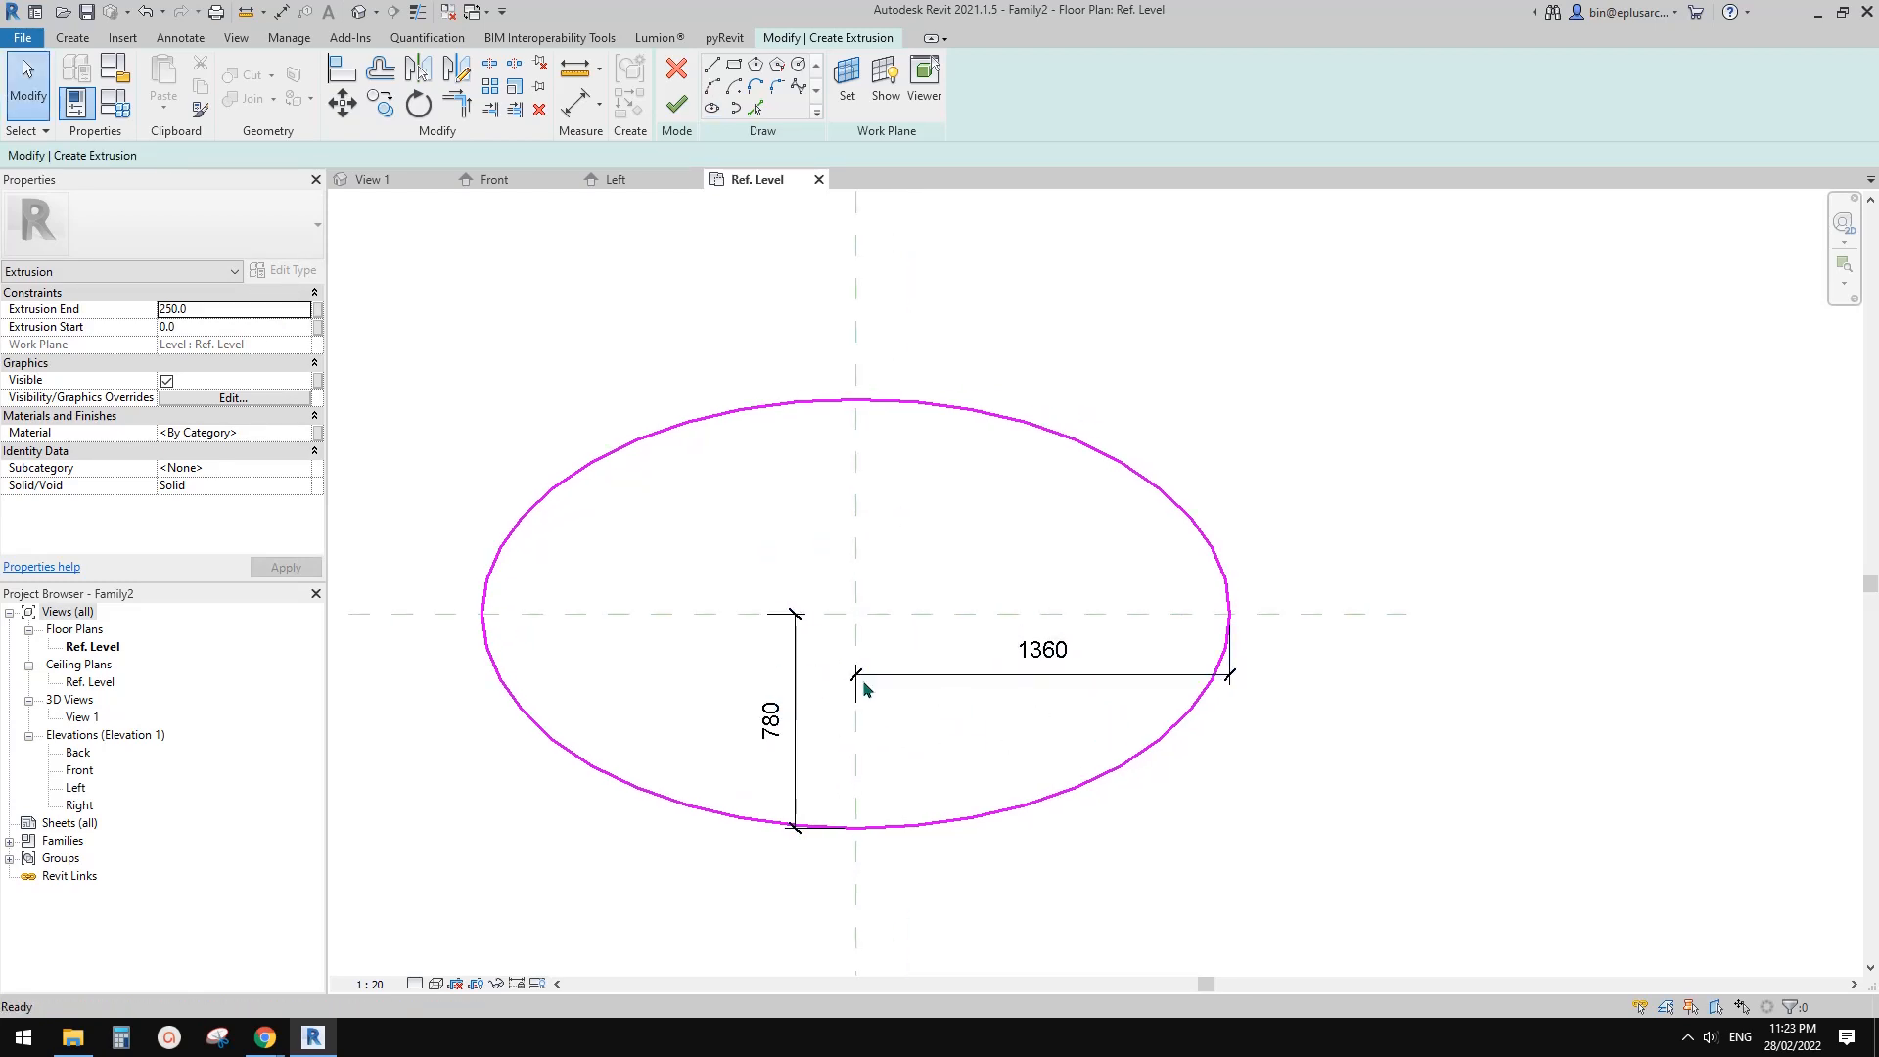
# - Label the vertical radius dimension with a new instance parameter named r1
pyautogui.click(795, 630)
pyautogui.click(865, 82)
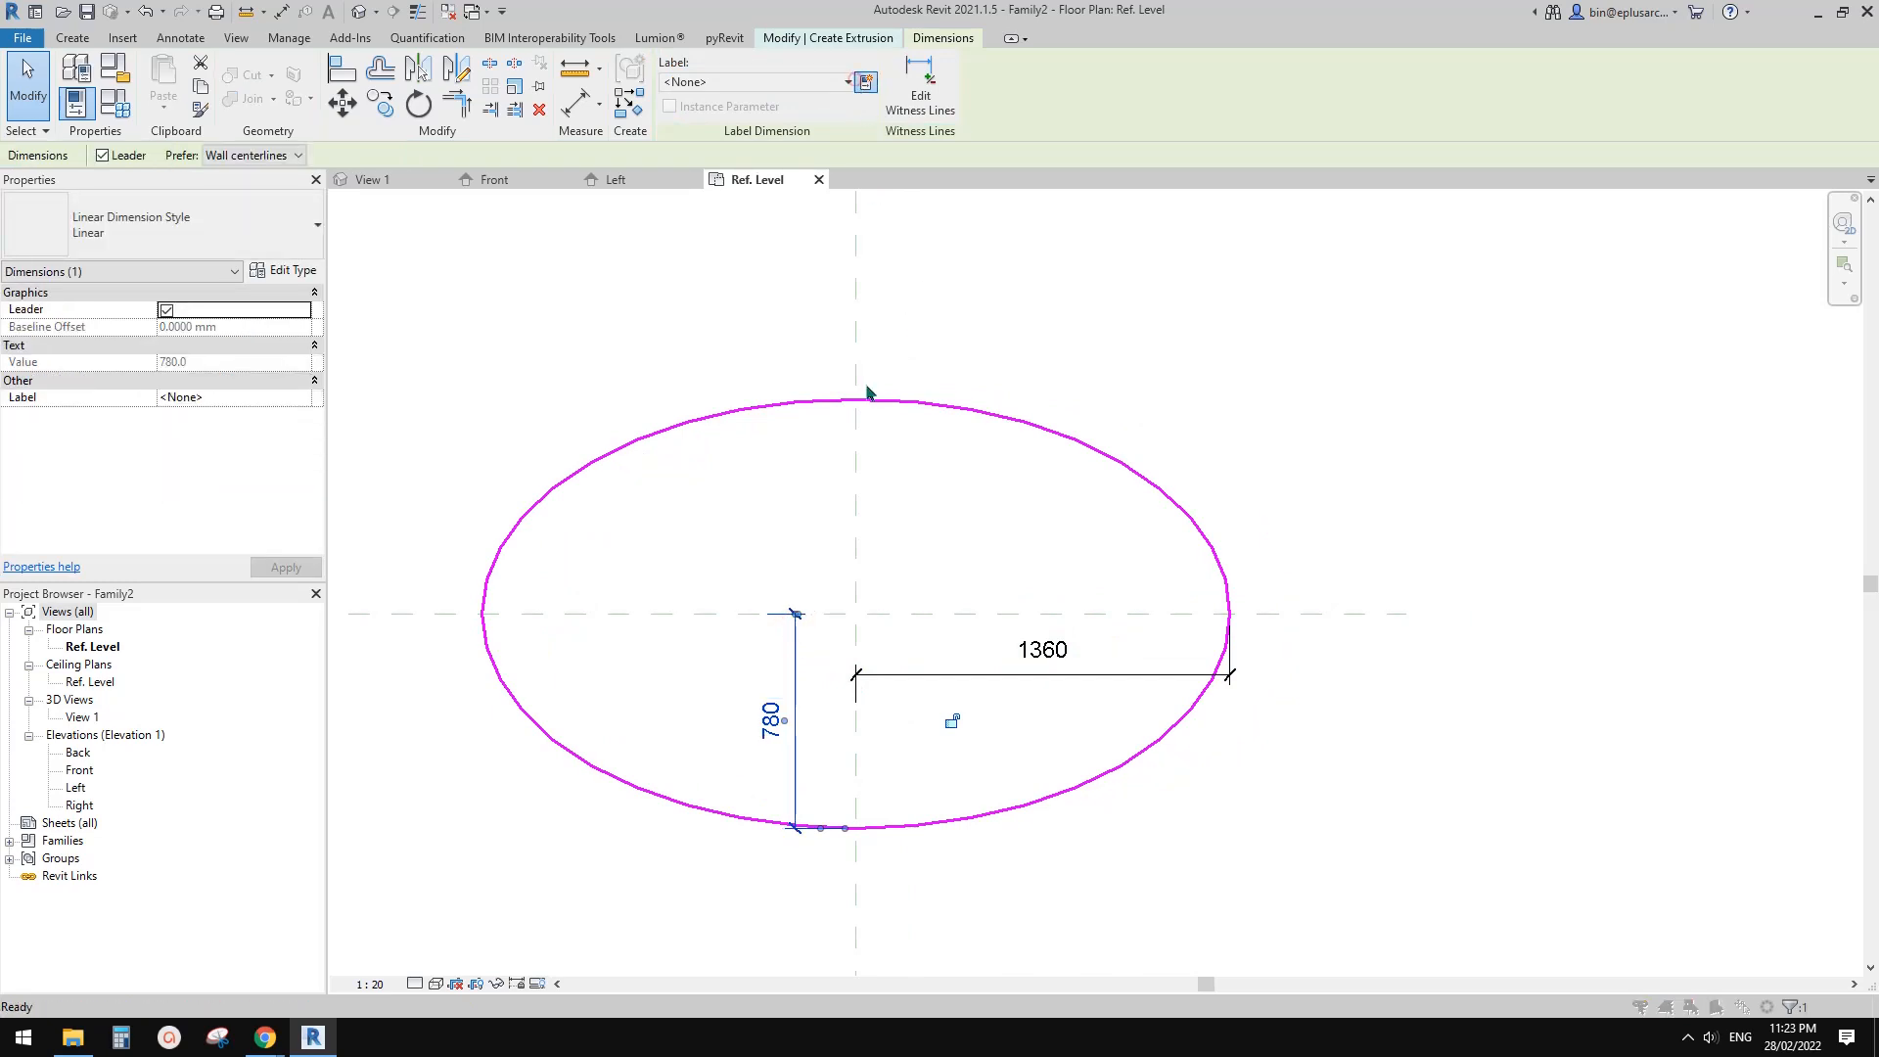
pyautogui.write('r1')
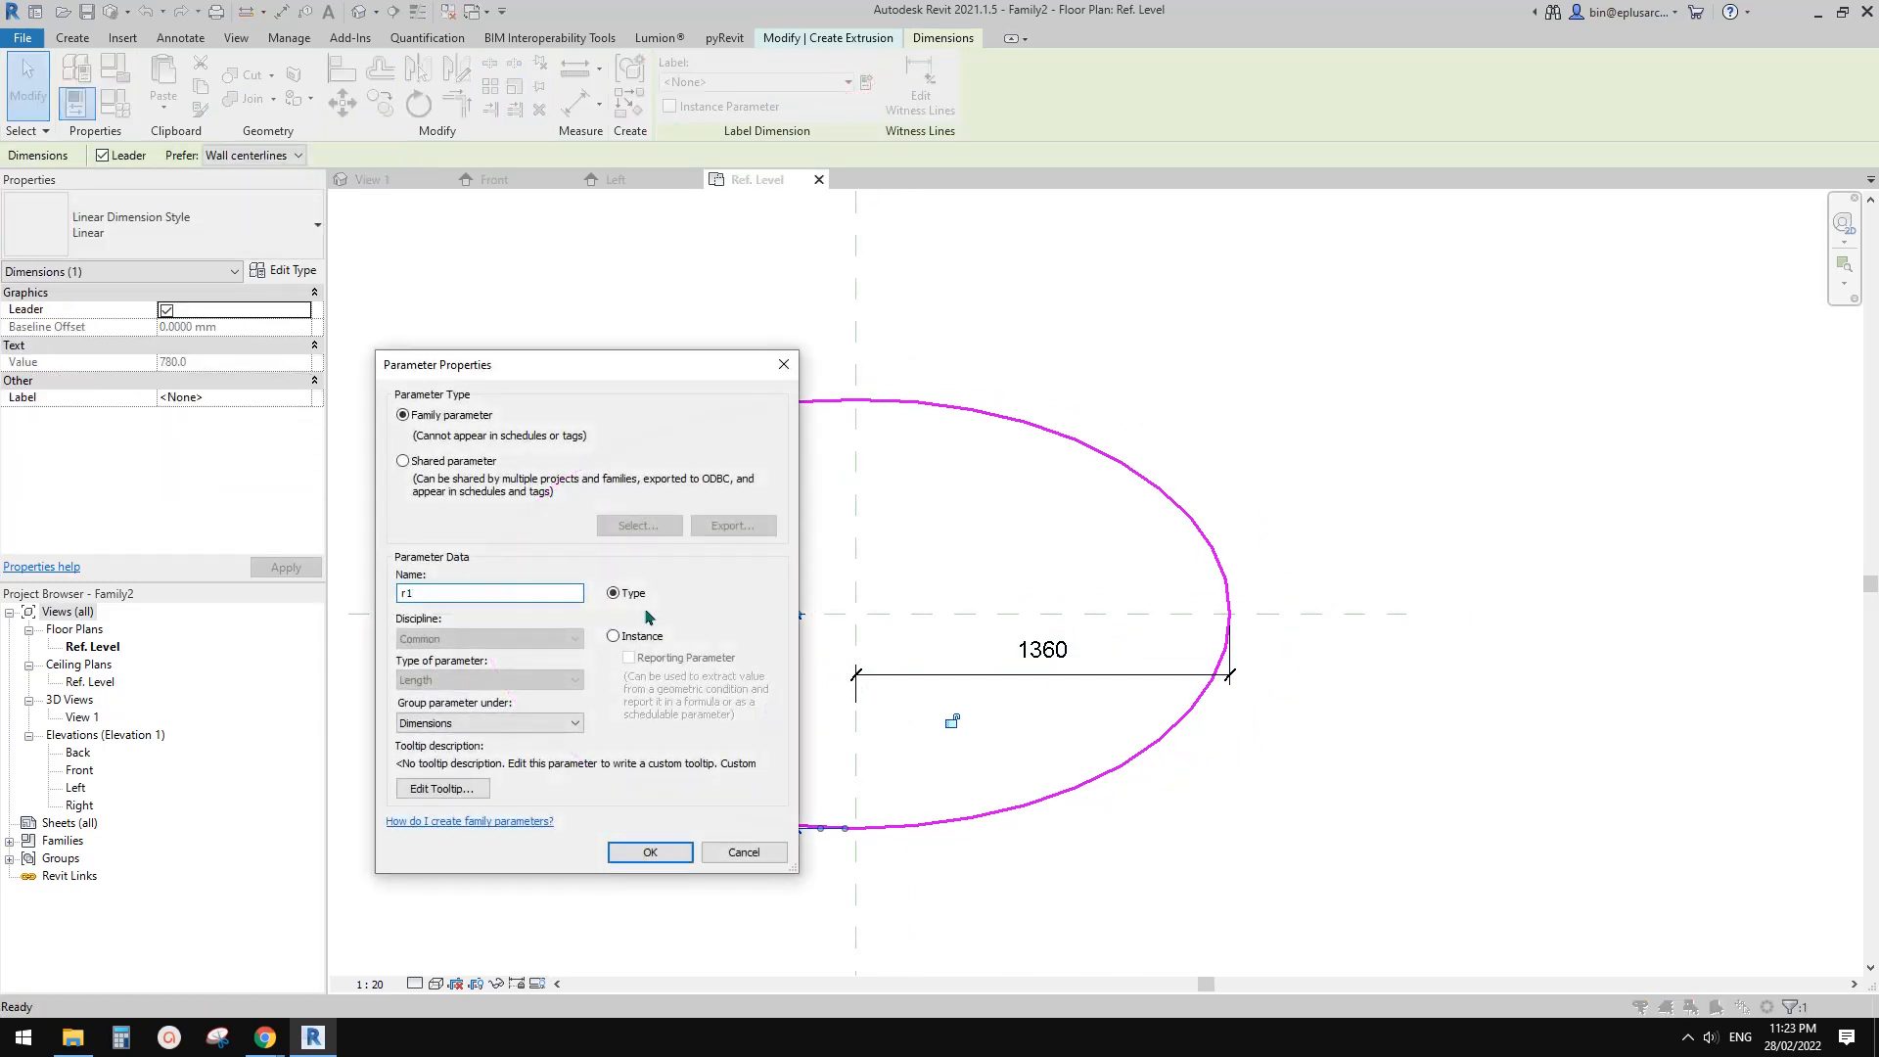
pyautogui.click(613, 636)
pyautogui.click(650, 852)
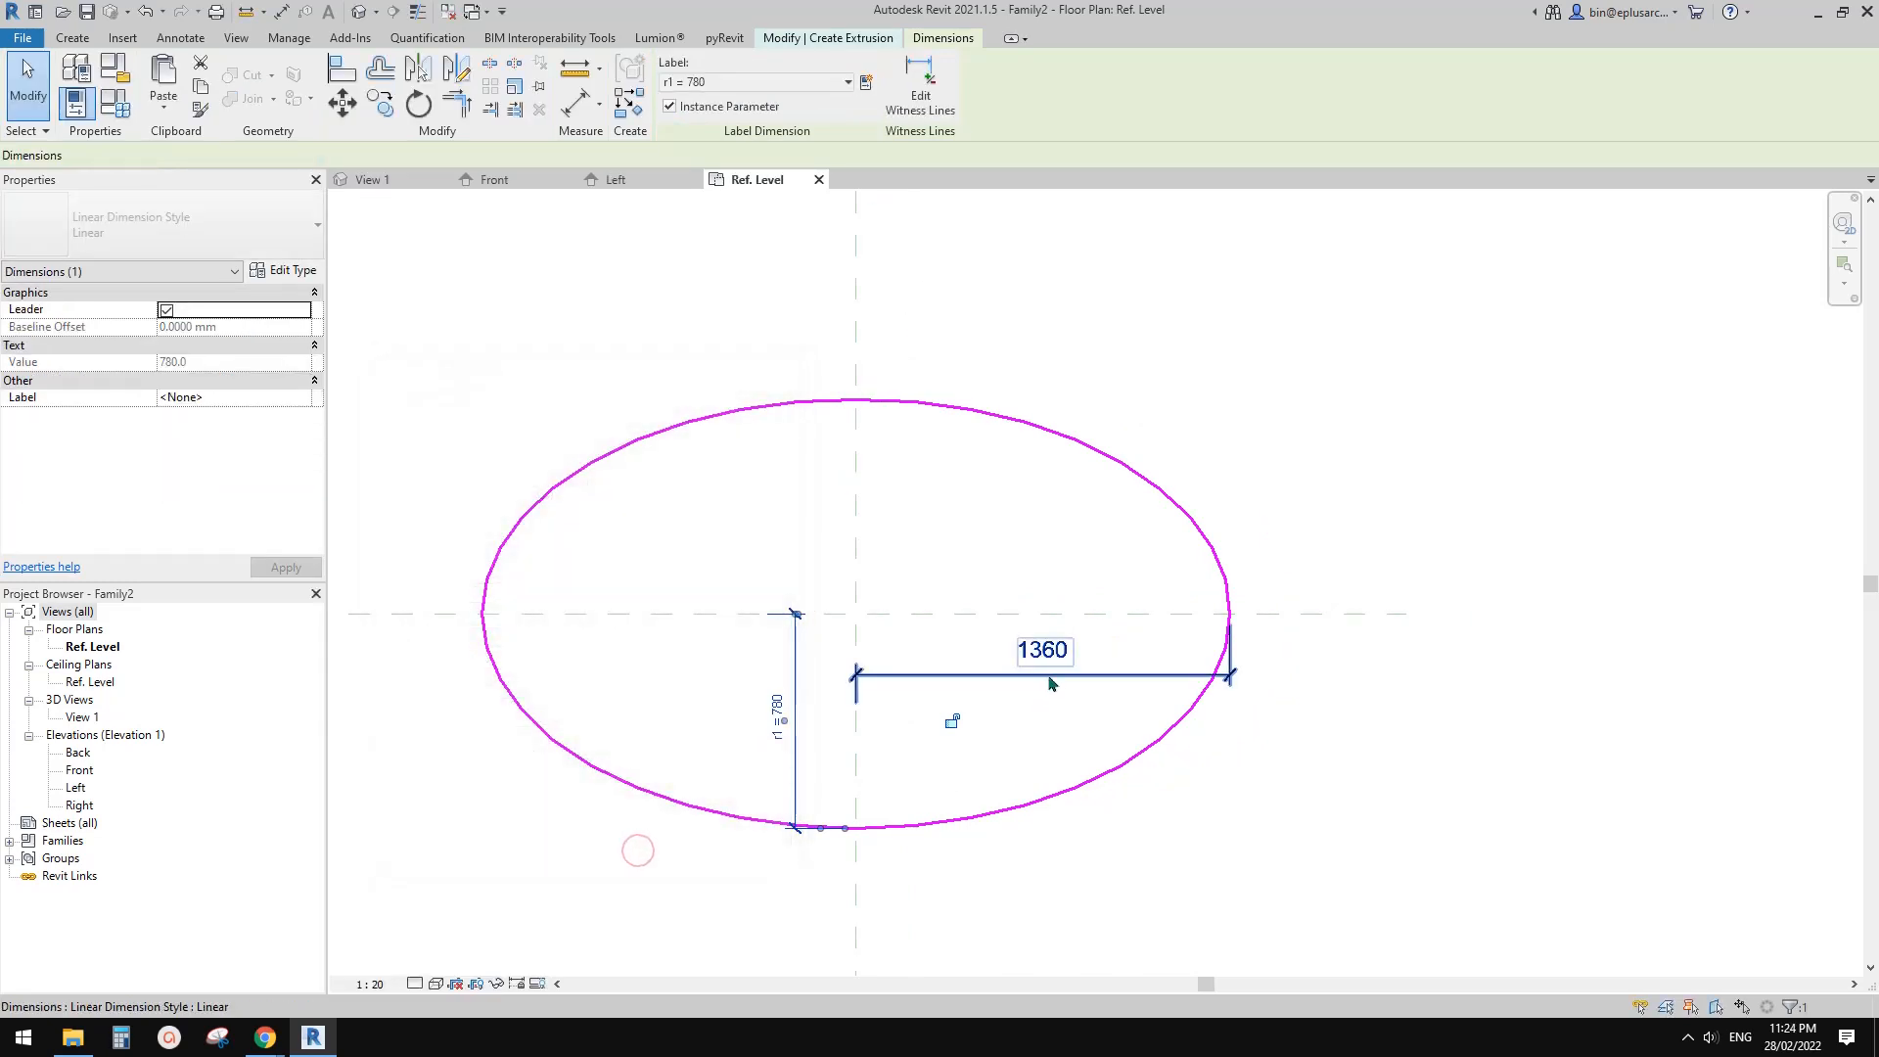
# - Label the horizontal radius dimension with a new instance parameter named r2
pyautogui.click(1051, 679)
pyautogui.click(867, 85)
pyautogui.write('r2')
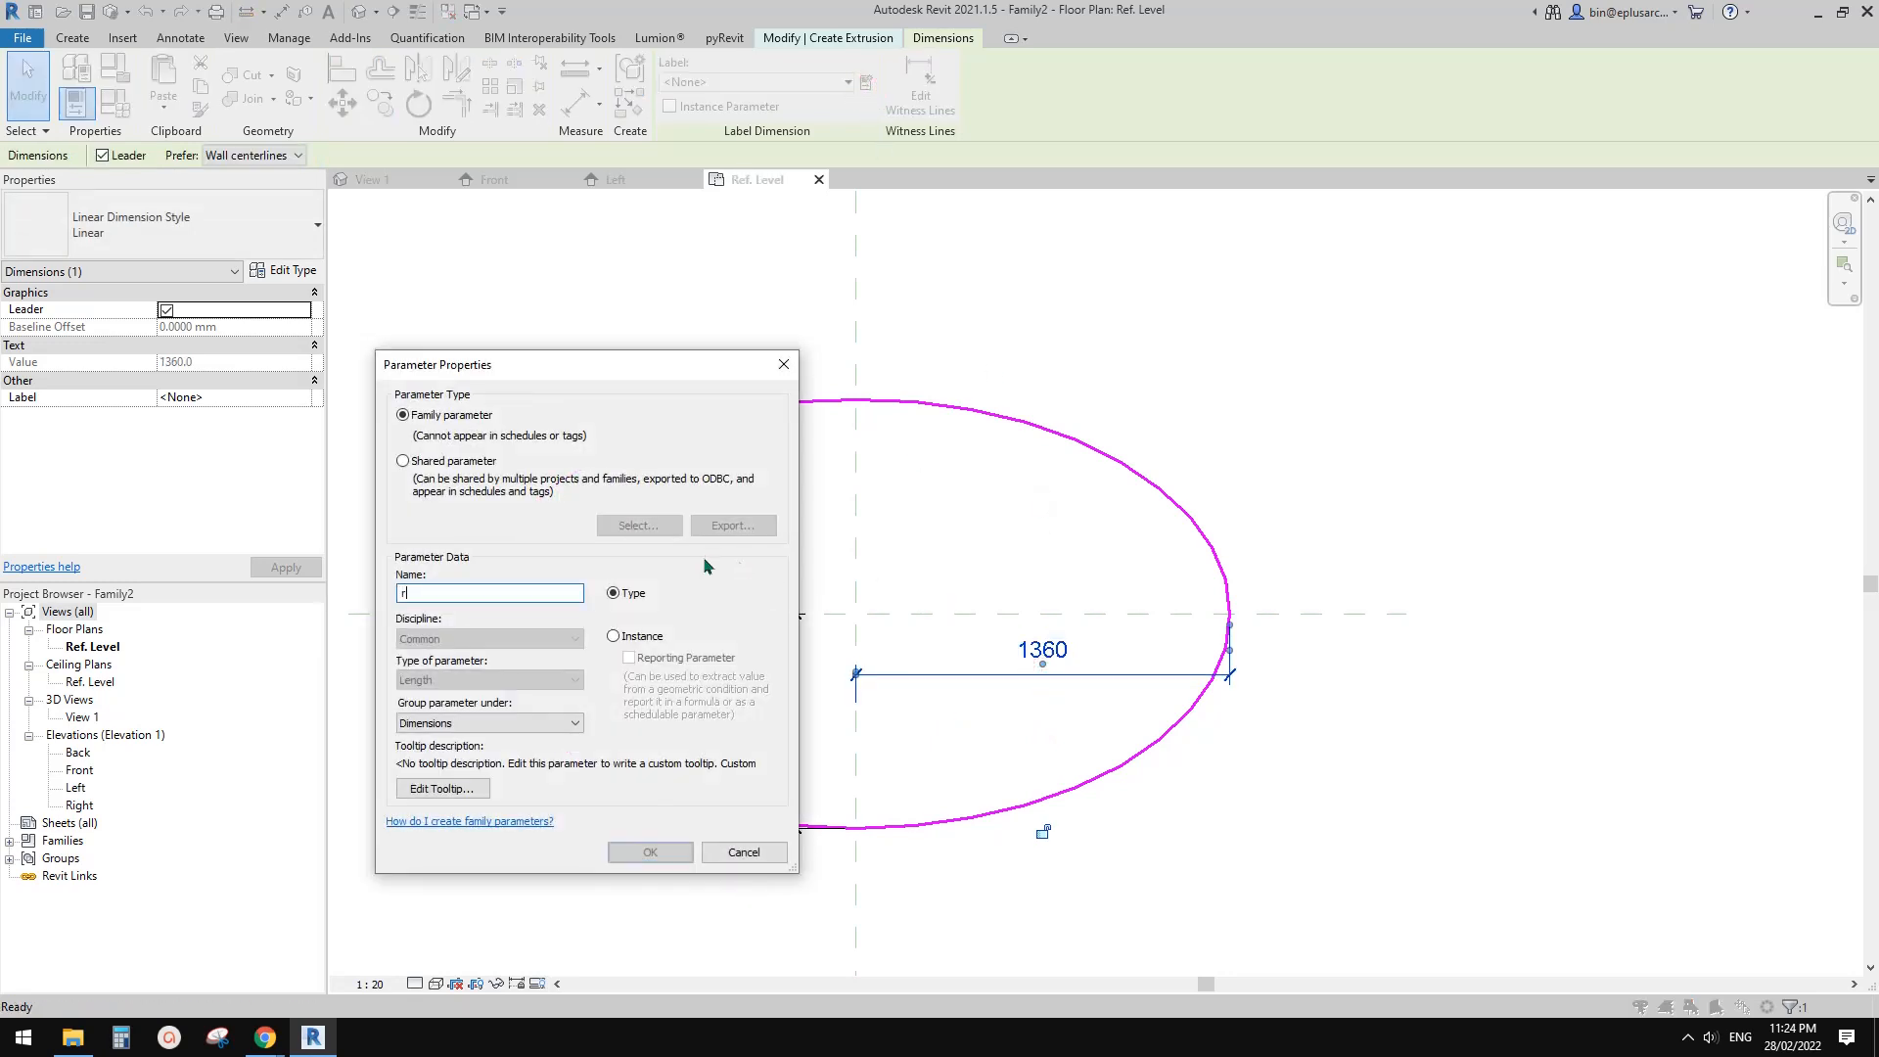
pyautogui.click(632, 636)
pyautogui.click(650, 852)
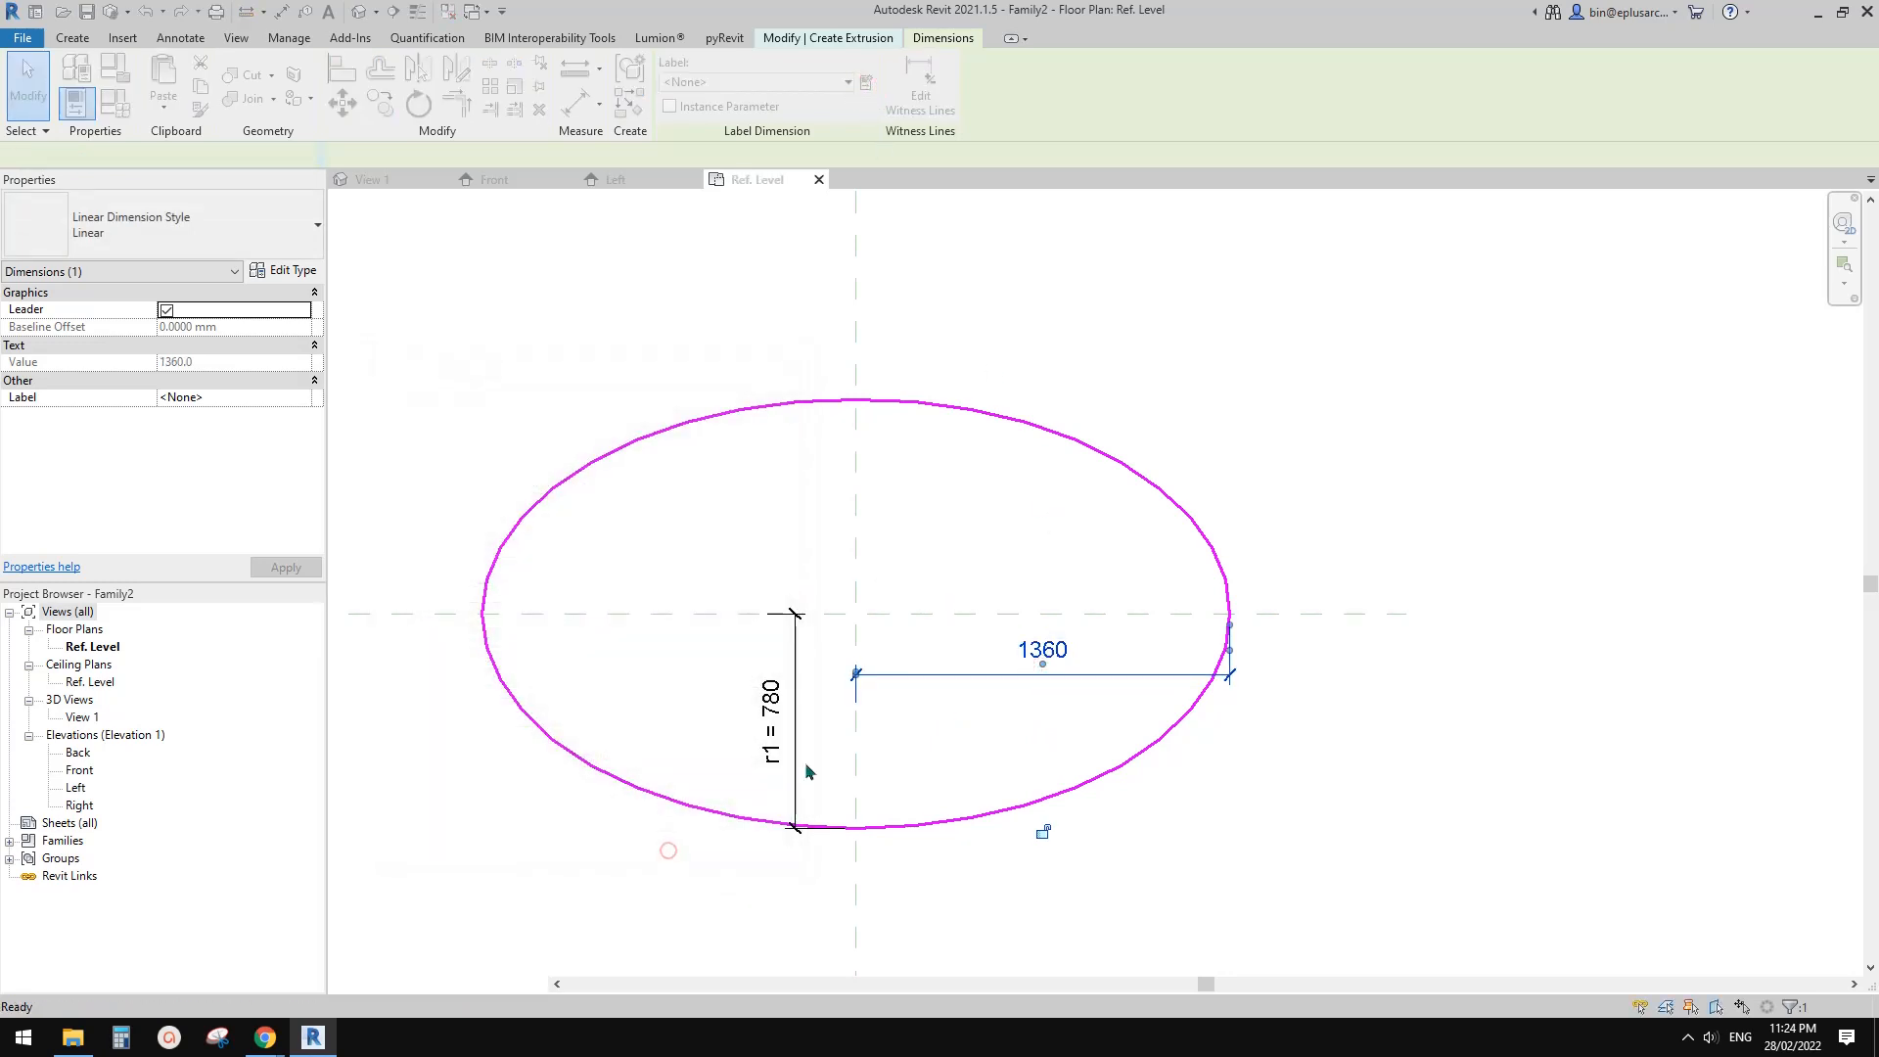
pyautogui.moveTo(683, 644); pyautogui.dragTo(789, 650, button='middle')
pyautogui.moveTo(787, 450); pyautogui.dragTo(894, 446, button='middle')
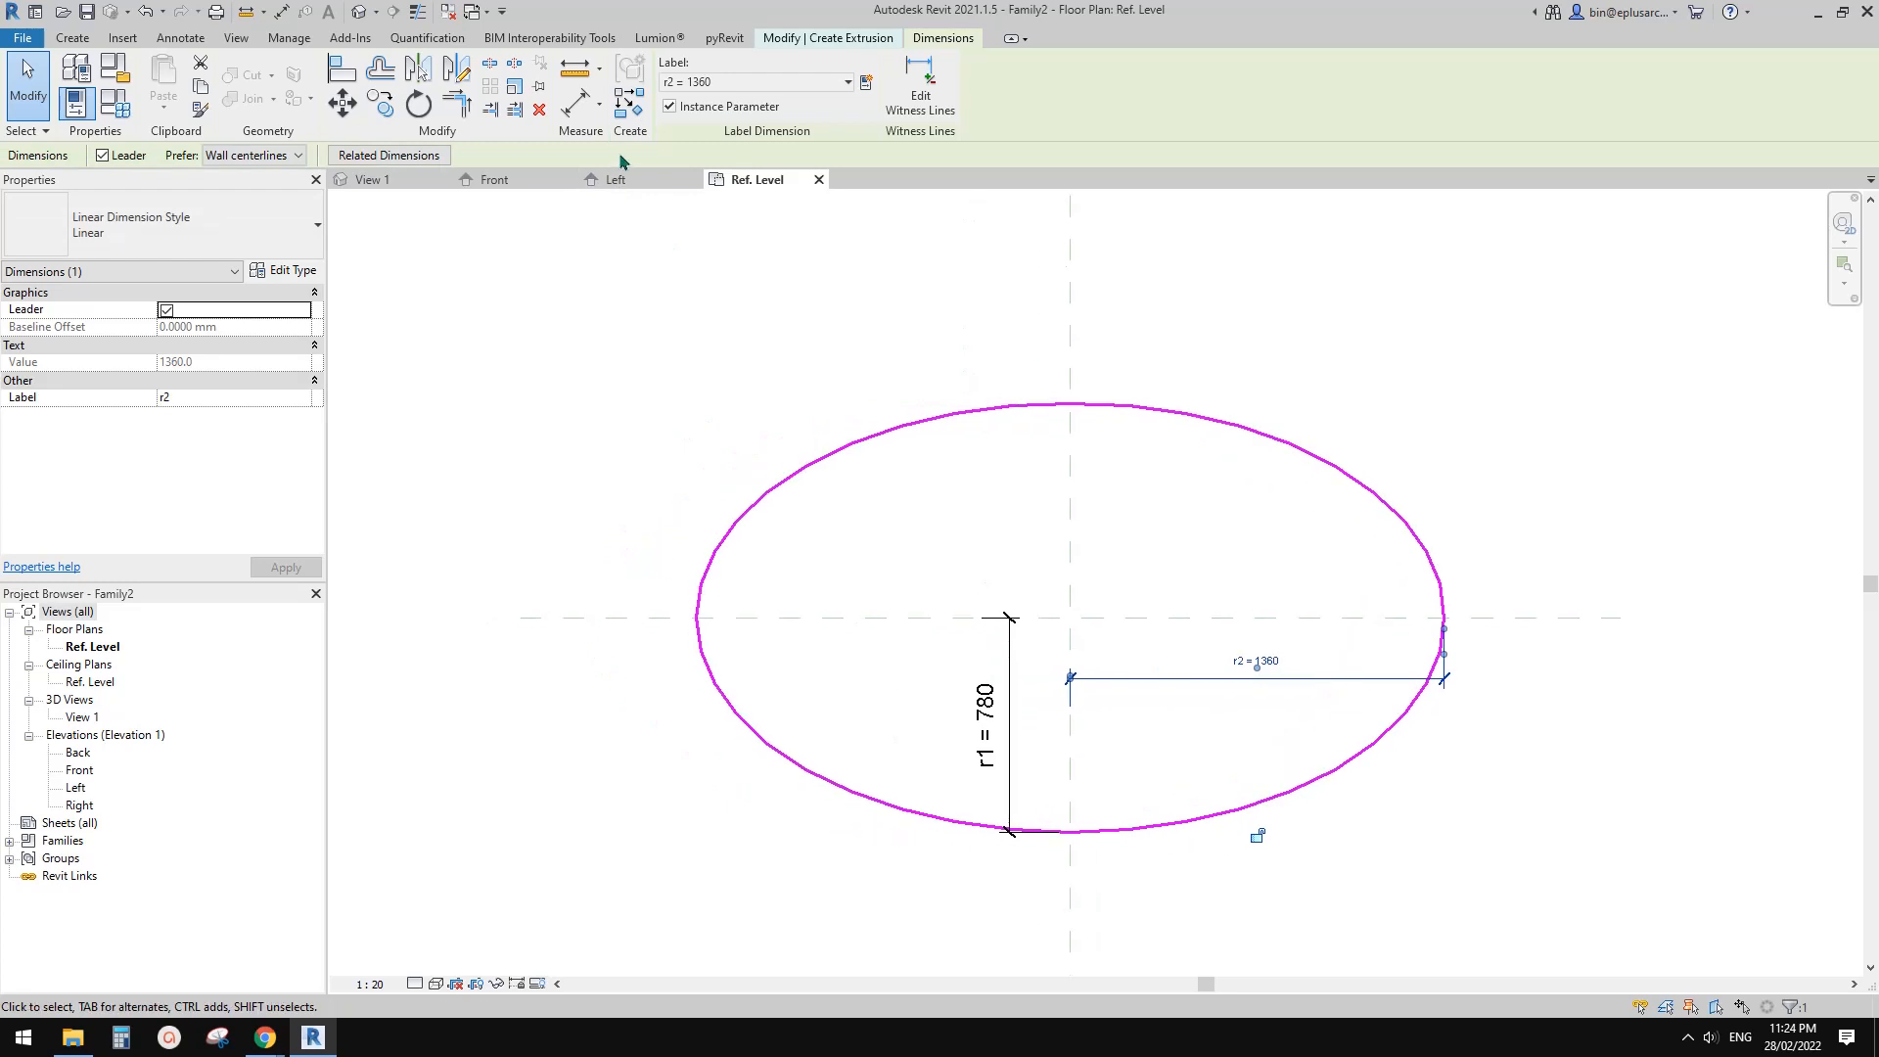
# - Finish the ellipse extrusion and open the default 3D view of the family
pyautogui.click(809, 42)
pyautogui.click(682, 98)
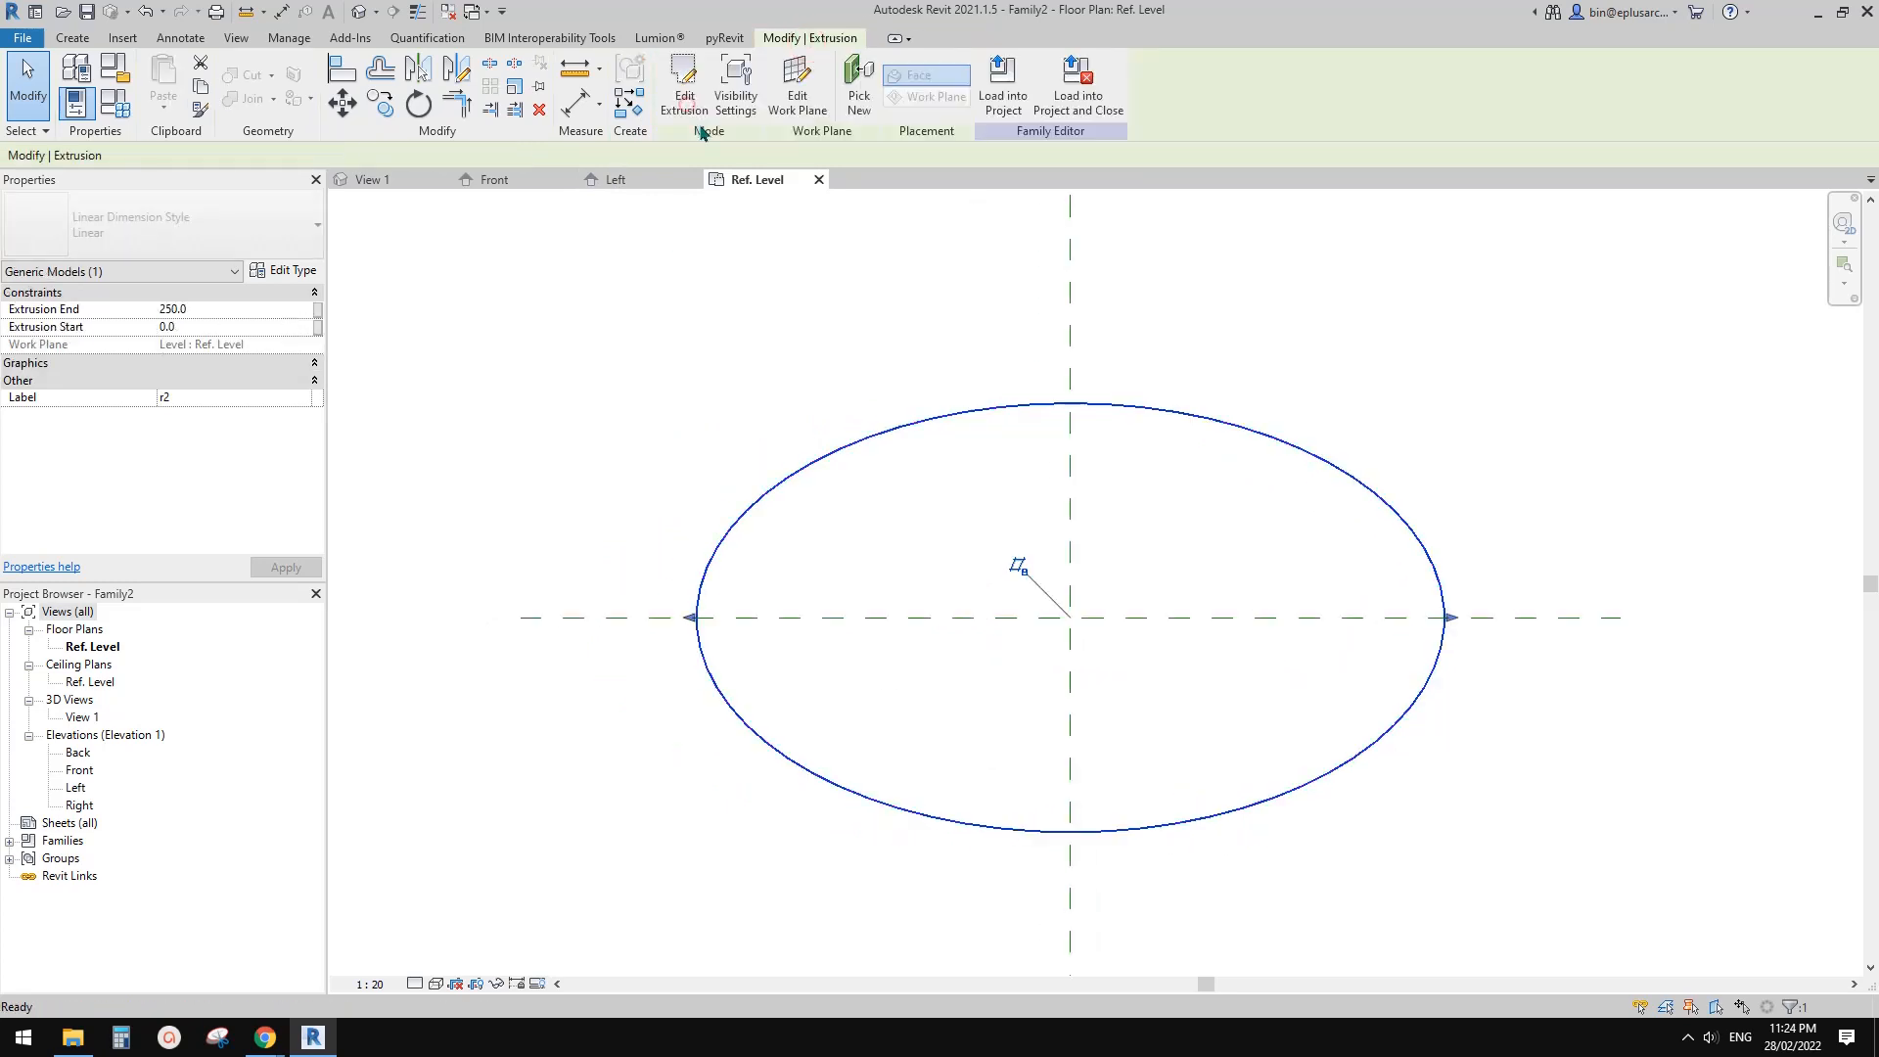
pyautogui.click(359, 11)
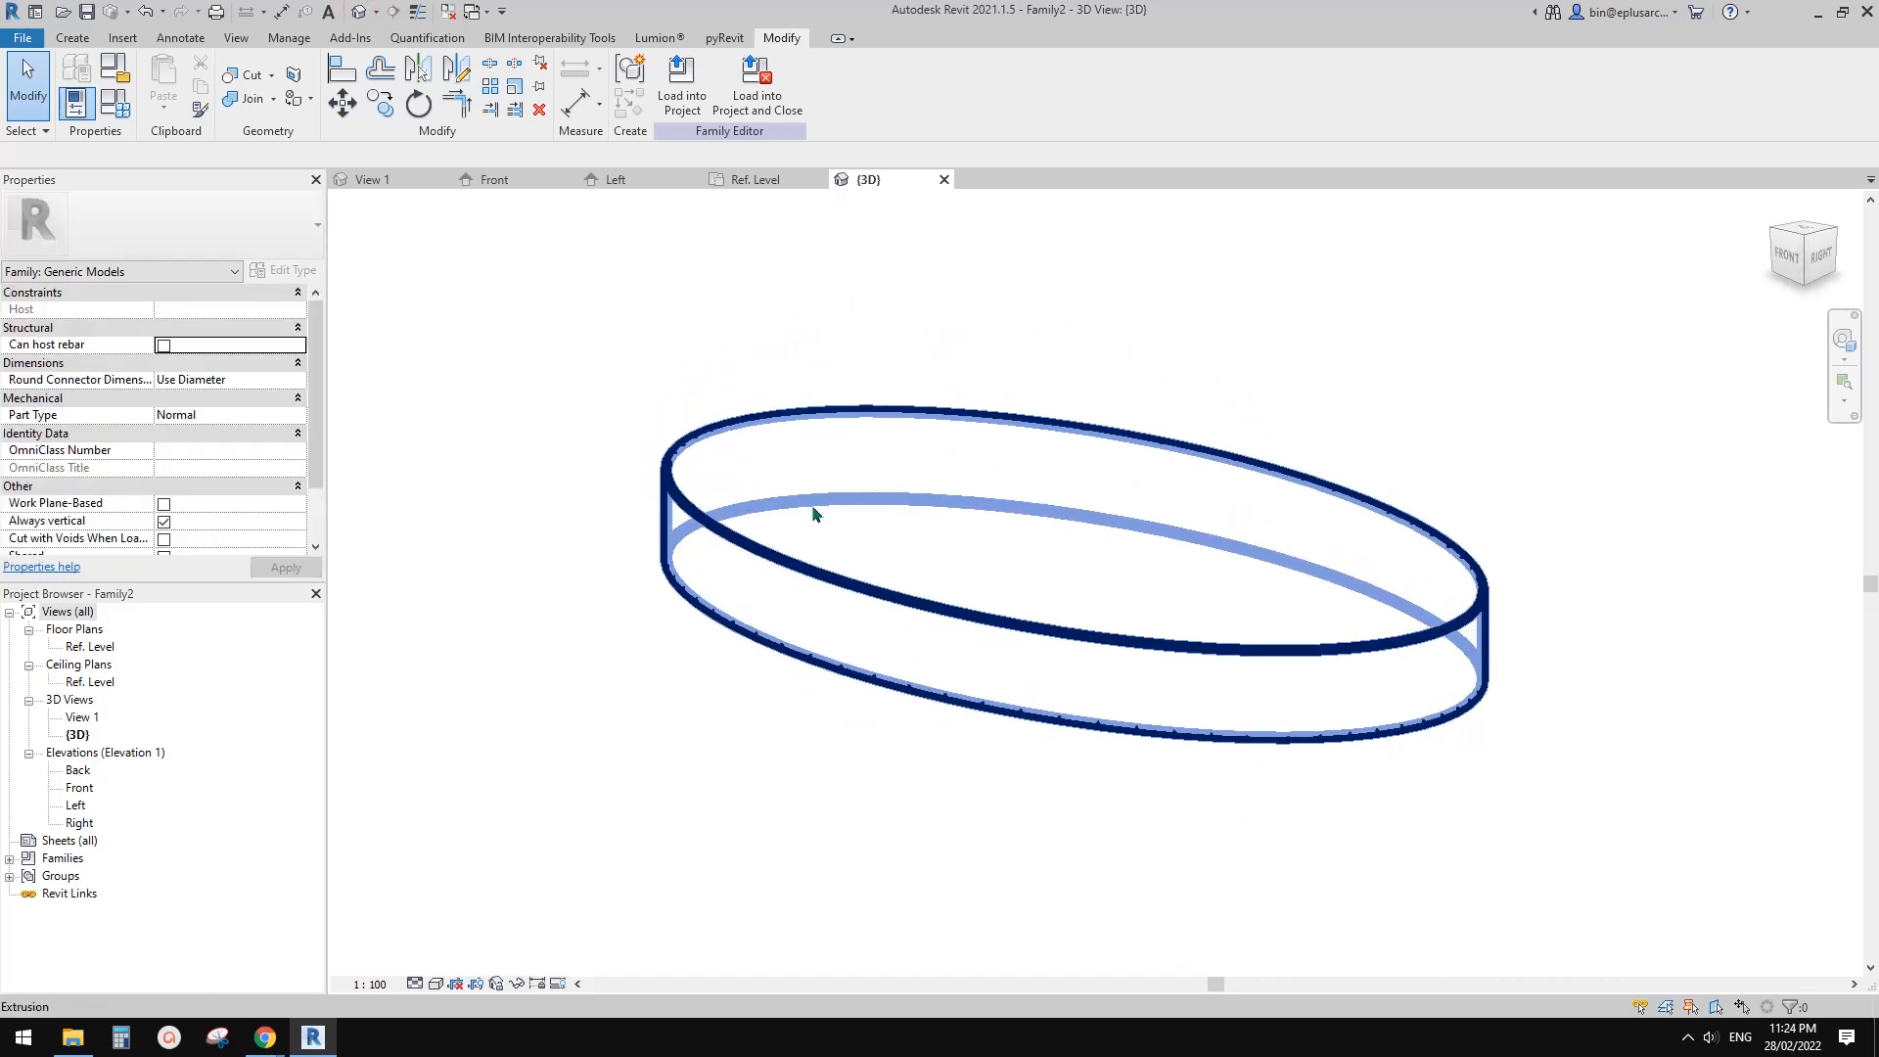
# - Associate the elliptical extrusion's Extrusion End with a new instance family parameter named th
pyautogui.click(977, 579)
pyautogui.moveTo(661, 422); pyautogui.dragTo(653, 432, button='middle')
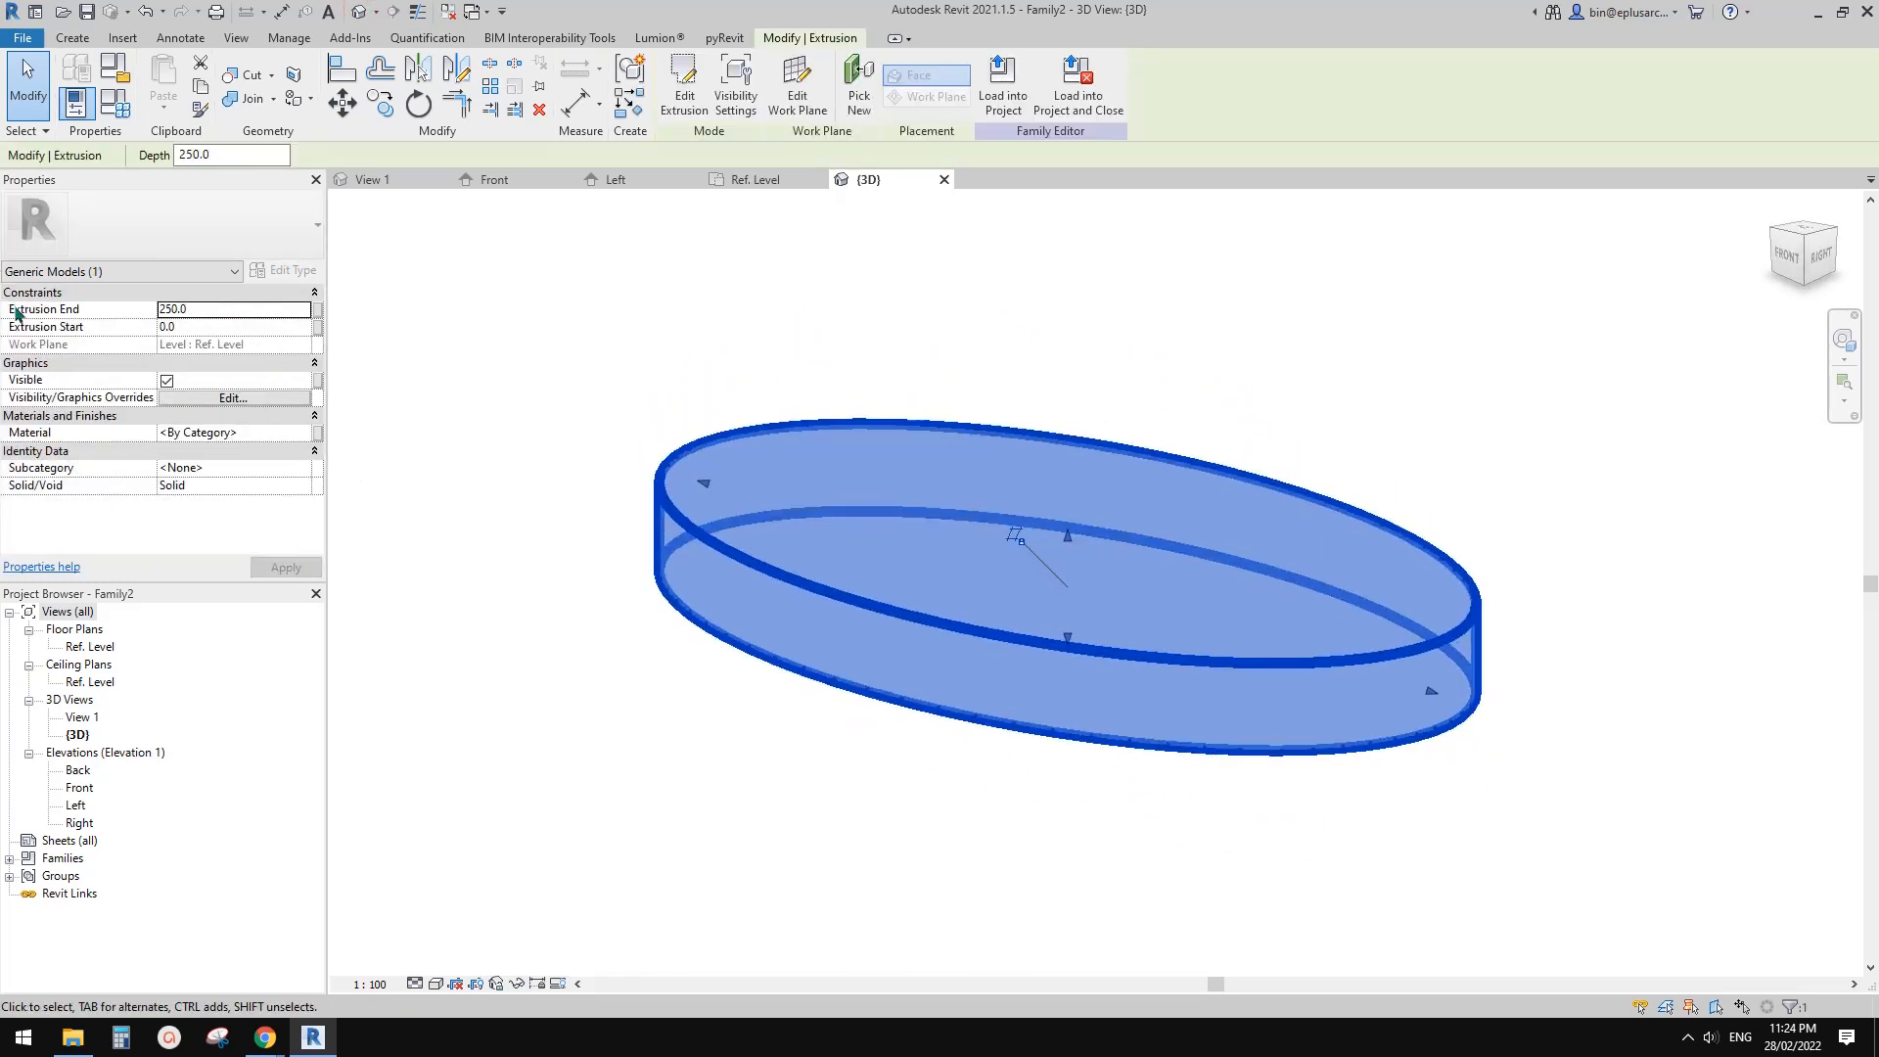
pyautogui.click(317, 311)
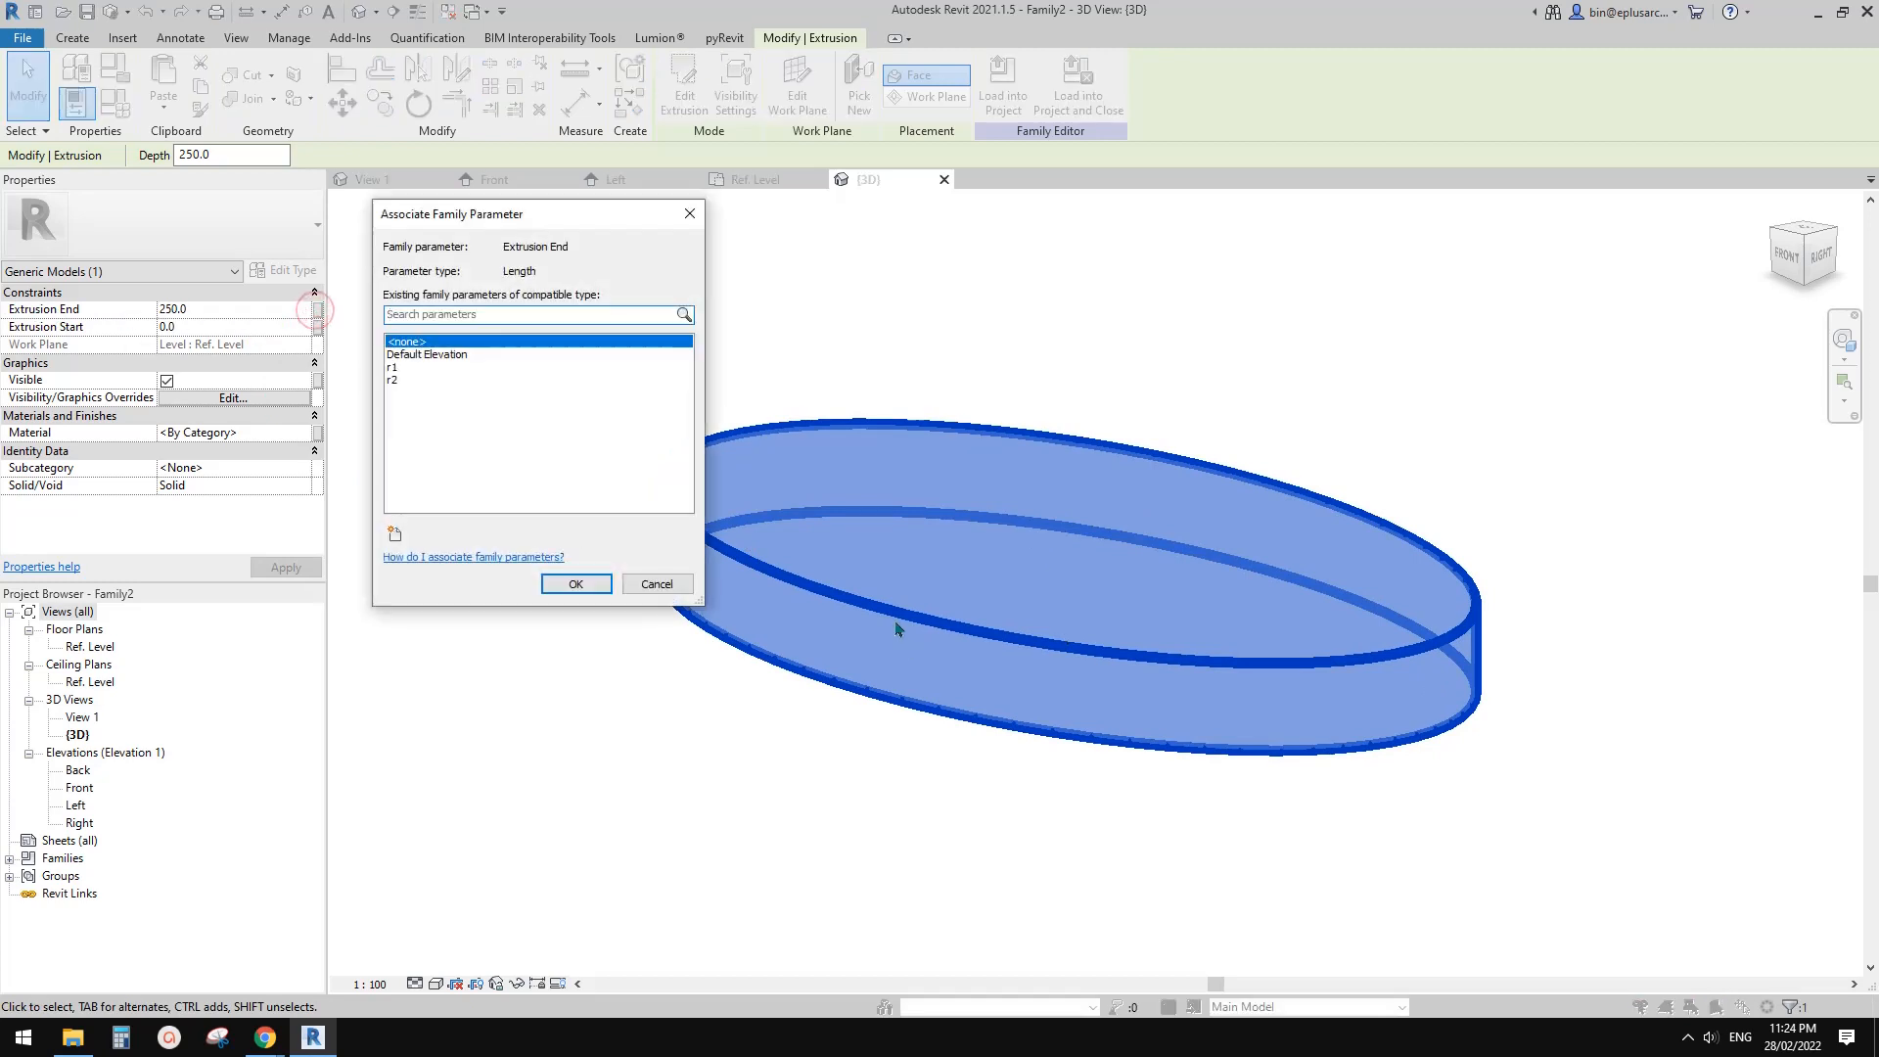
pyautogui.click(398, 534)
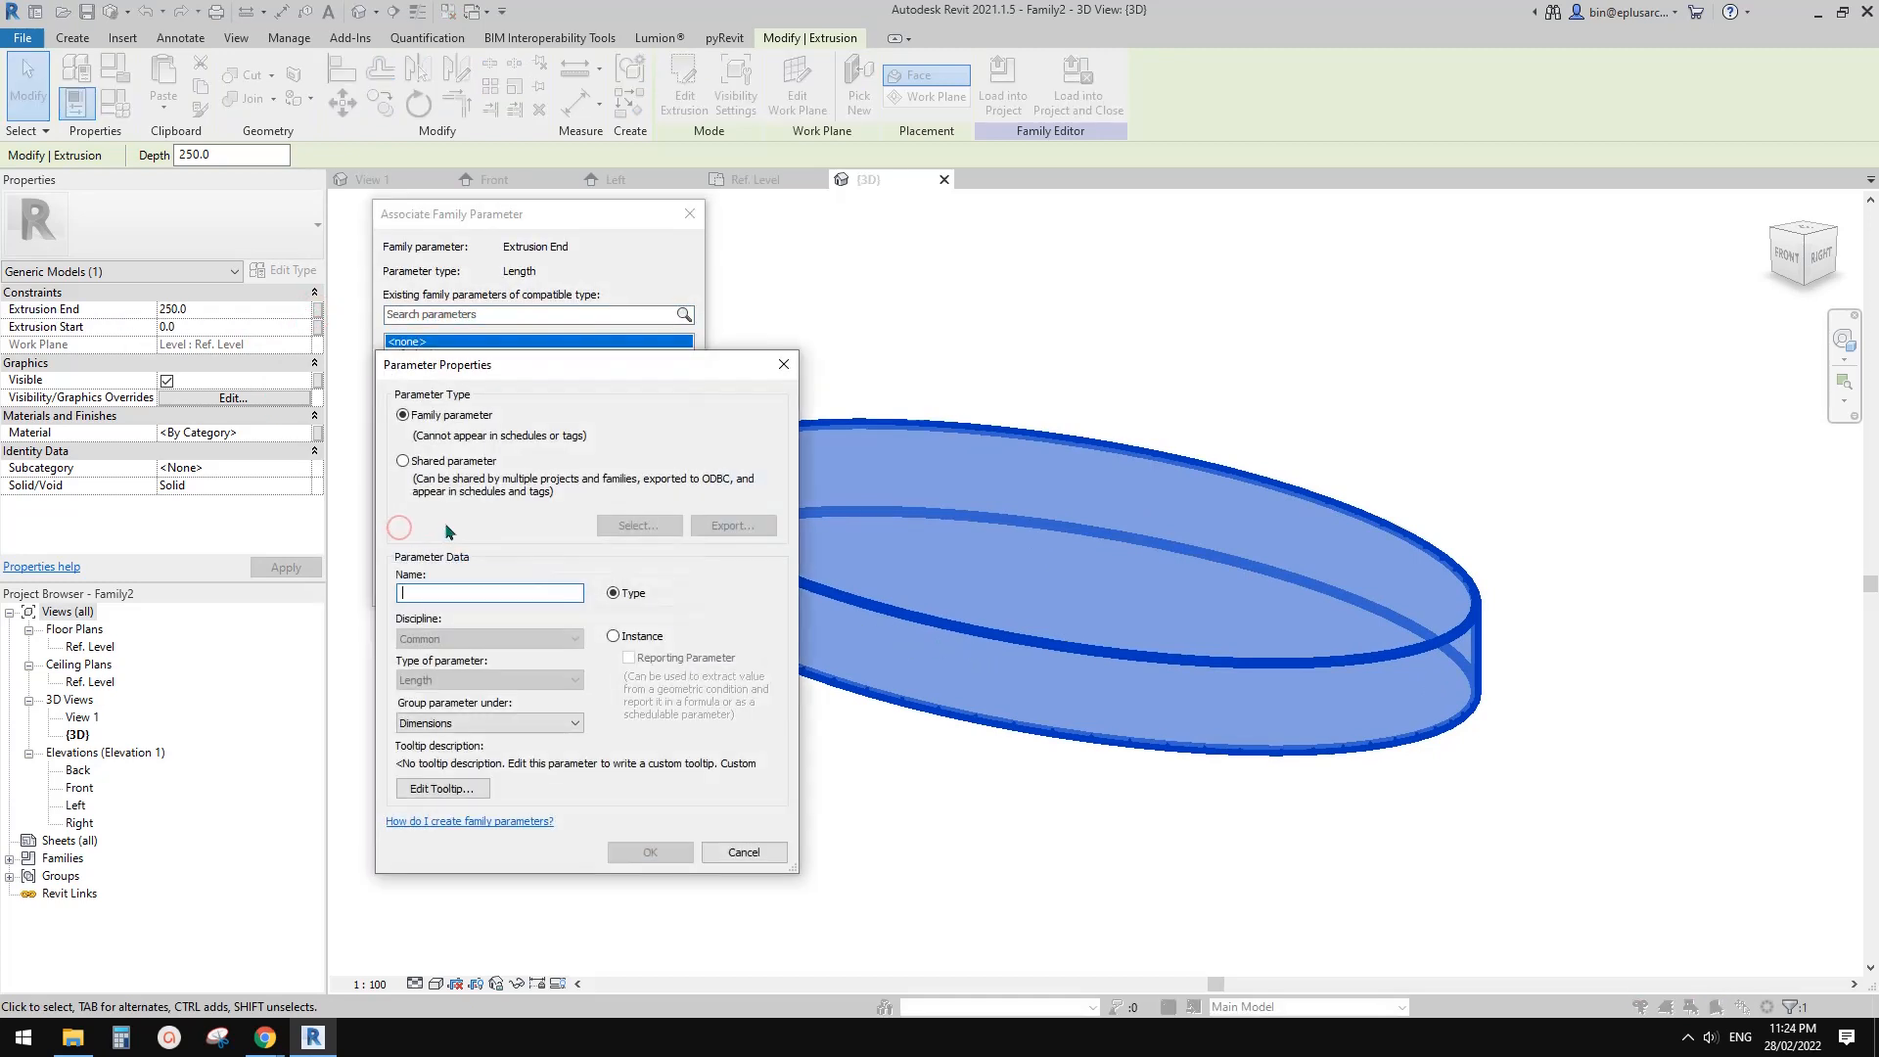
pyautogui.write('th')
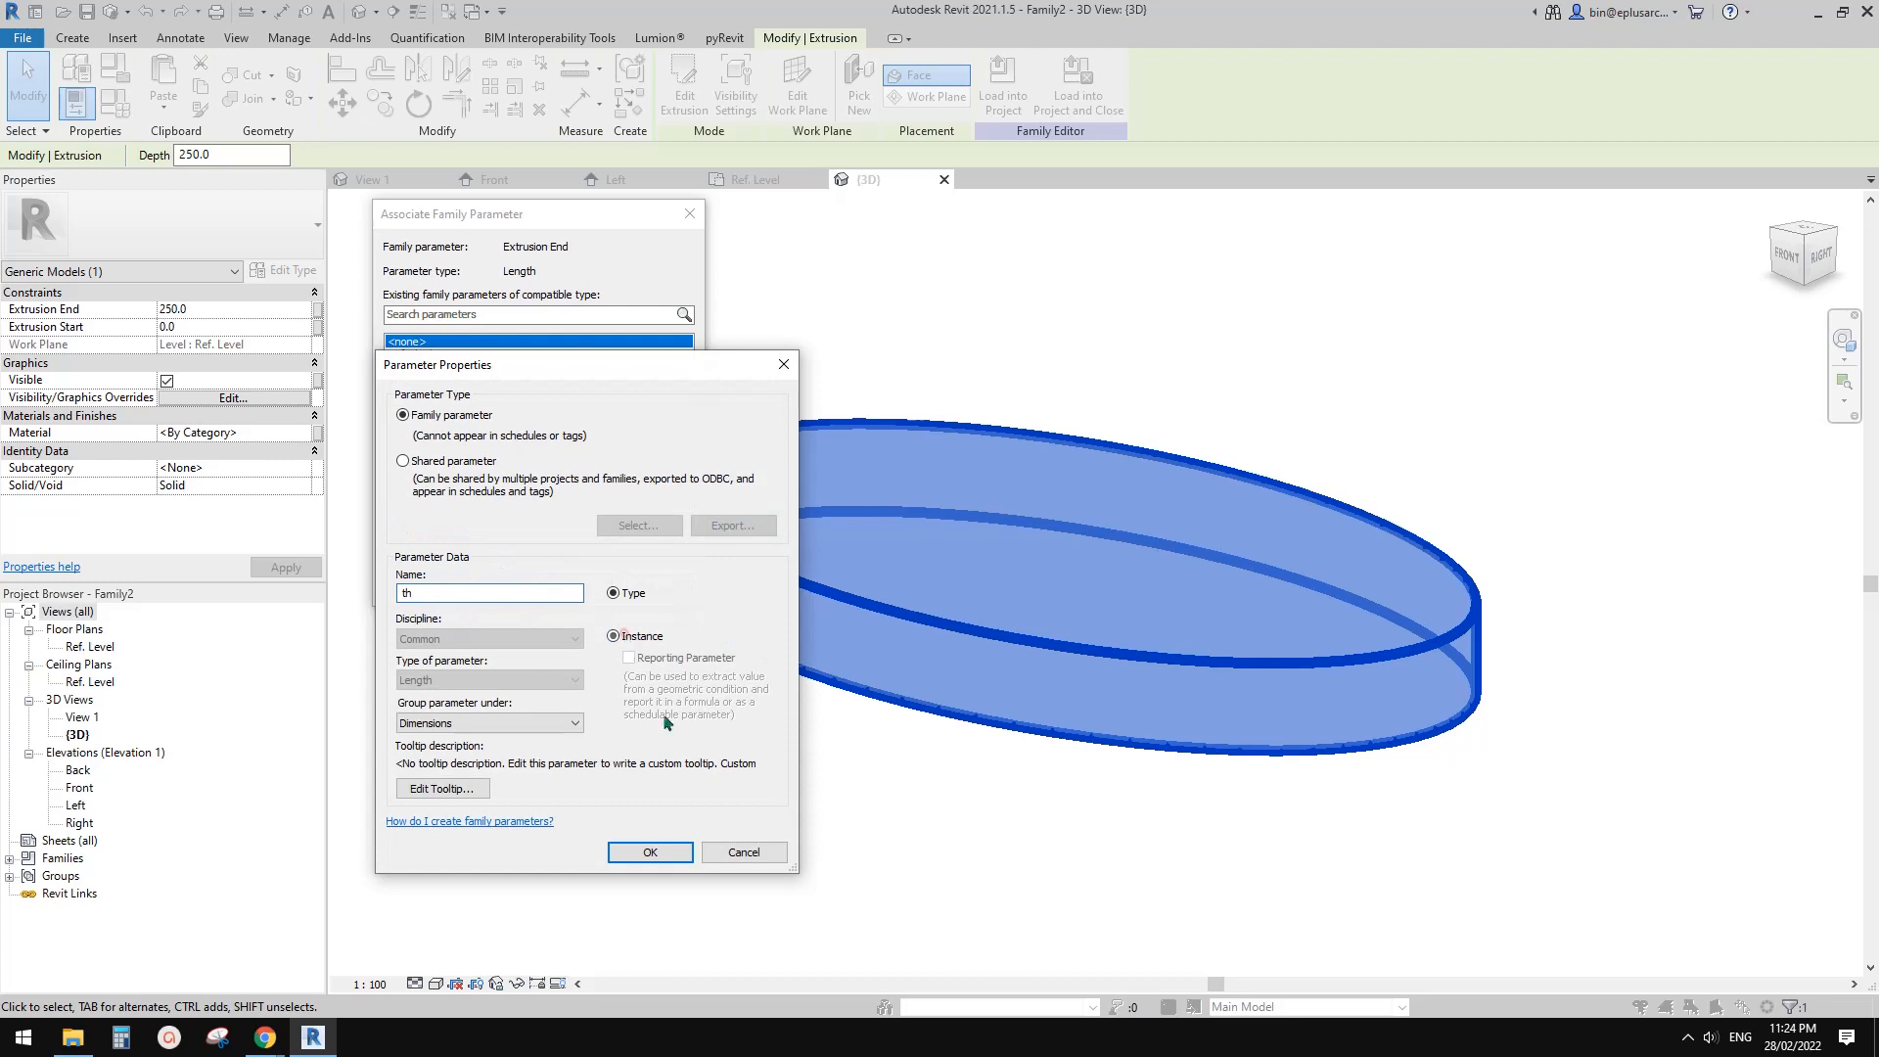
pyautogui.click(663, 849)
pyautogui.click(587, 586)
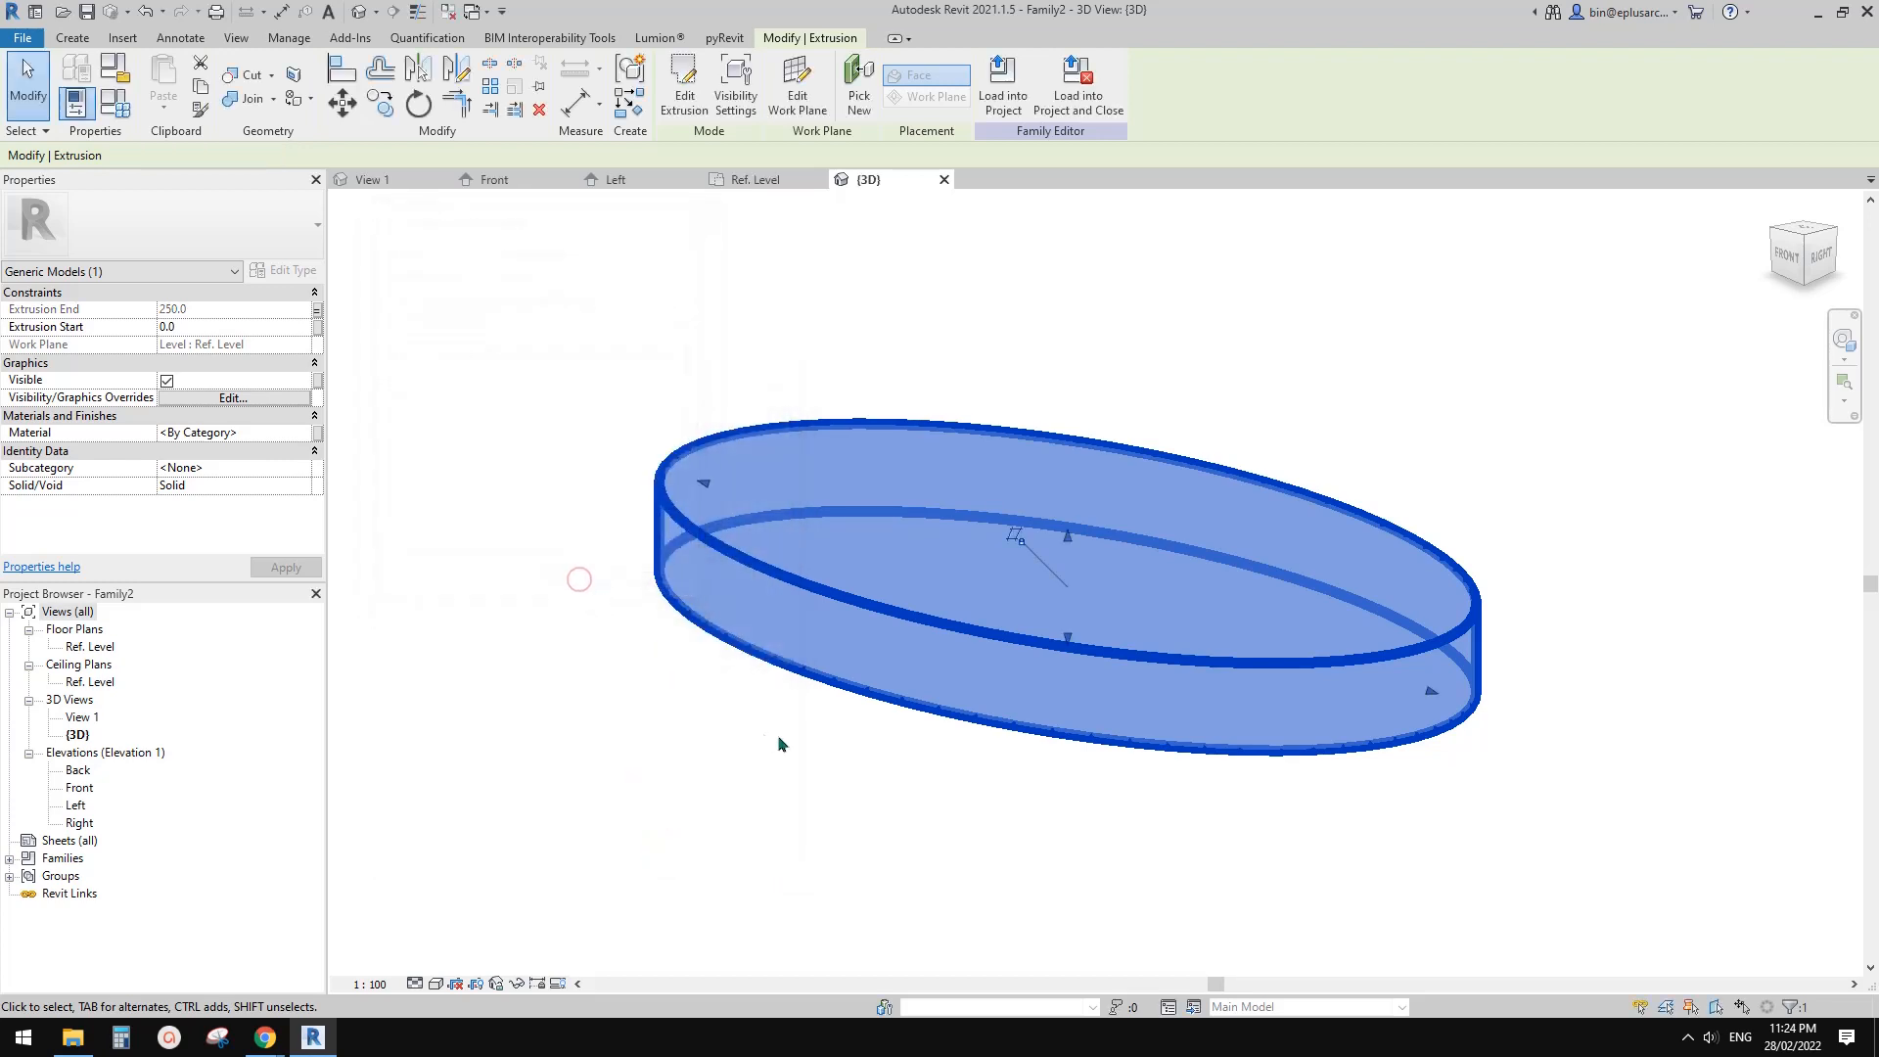
# - Flex the disc through the family type parameters, setting r1 to 1200, r2 to 900 and th to 100
pyautogui.keyDown('shift'); pyautogui.moveTo(820, 734); pyautogui.dragTo(803, 735, button='middle'); pyautogui.keyUp('shift')
pyautogui.moveTo(803, 736); pyautogui.dragTo(964, 763, button='middle')
pyautogui.click(116, 104)
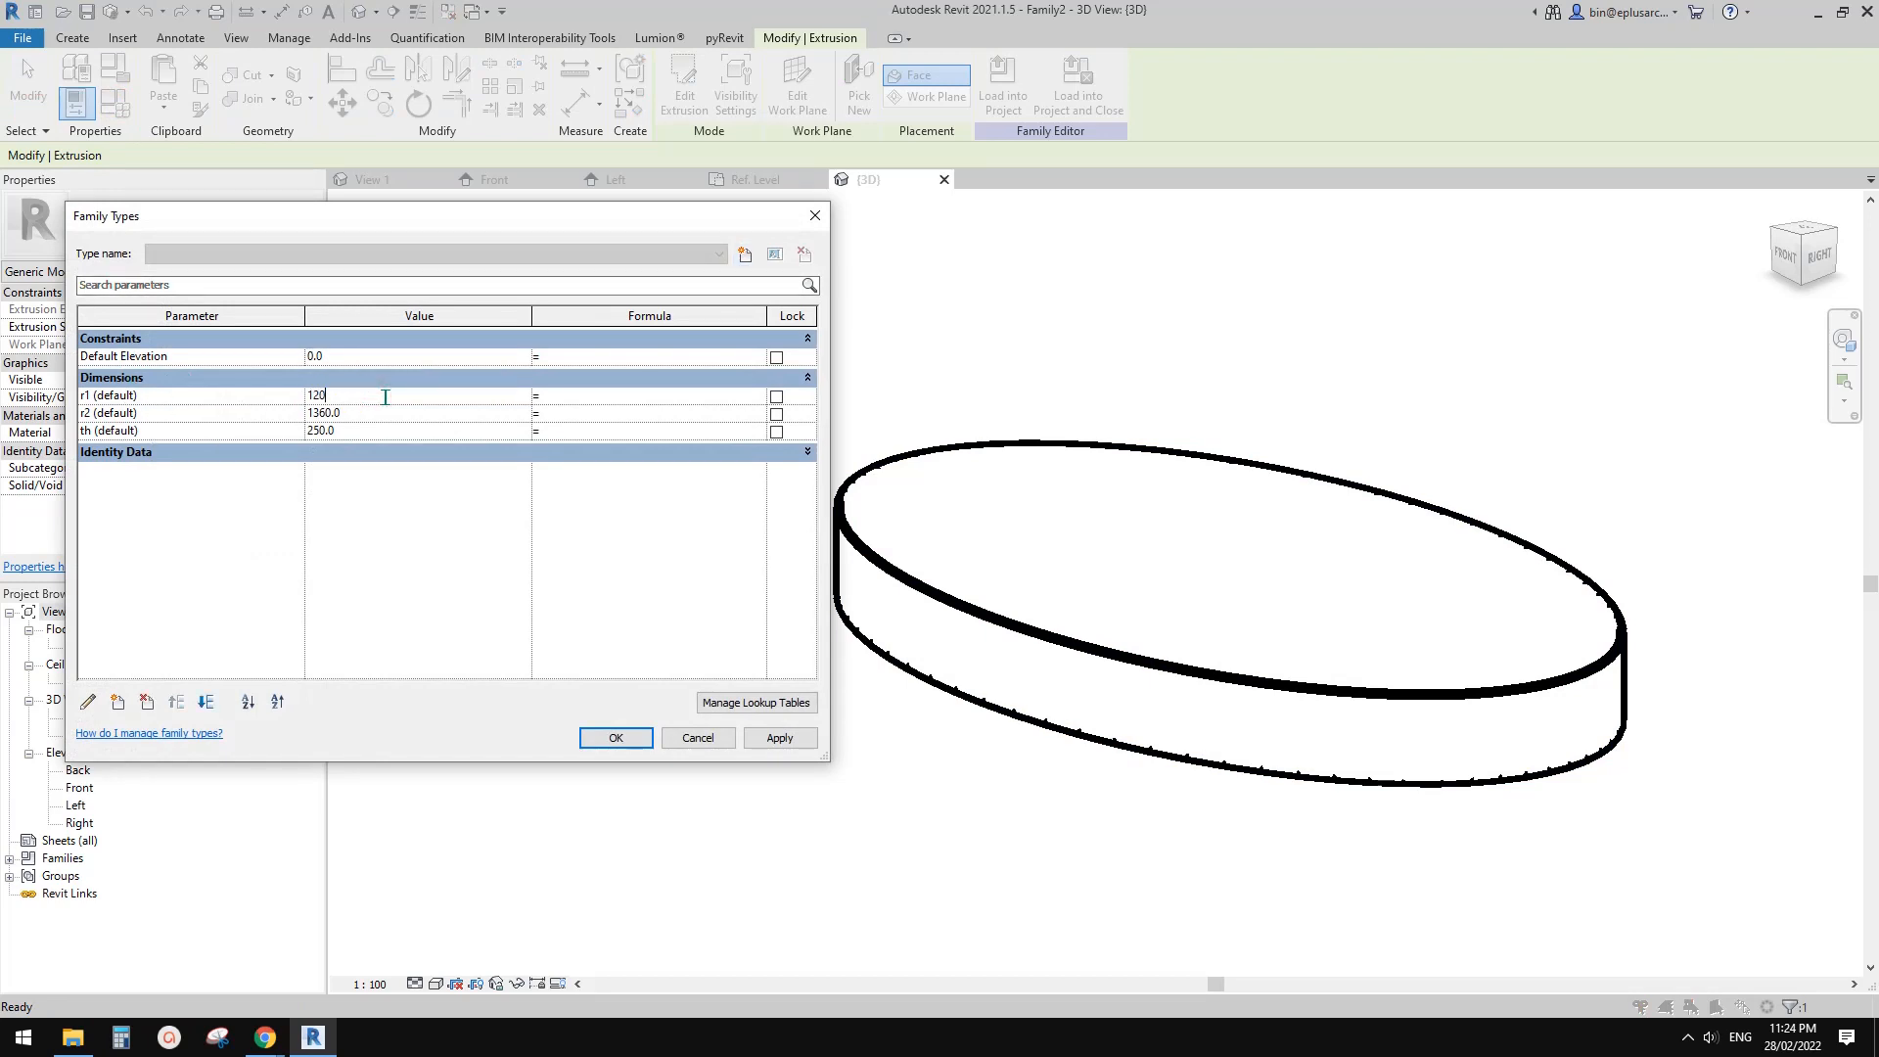
pyautogui.click(796, 746)
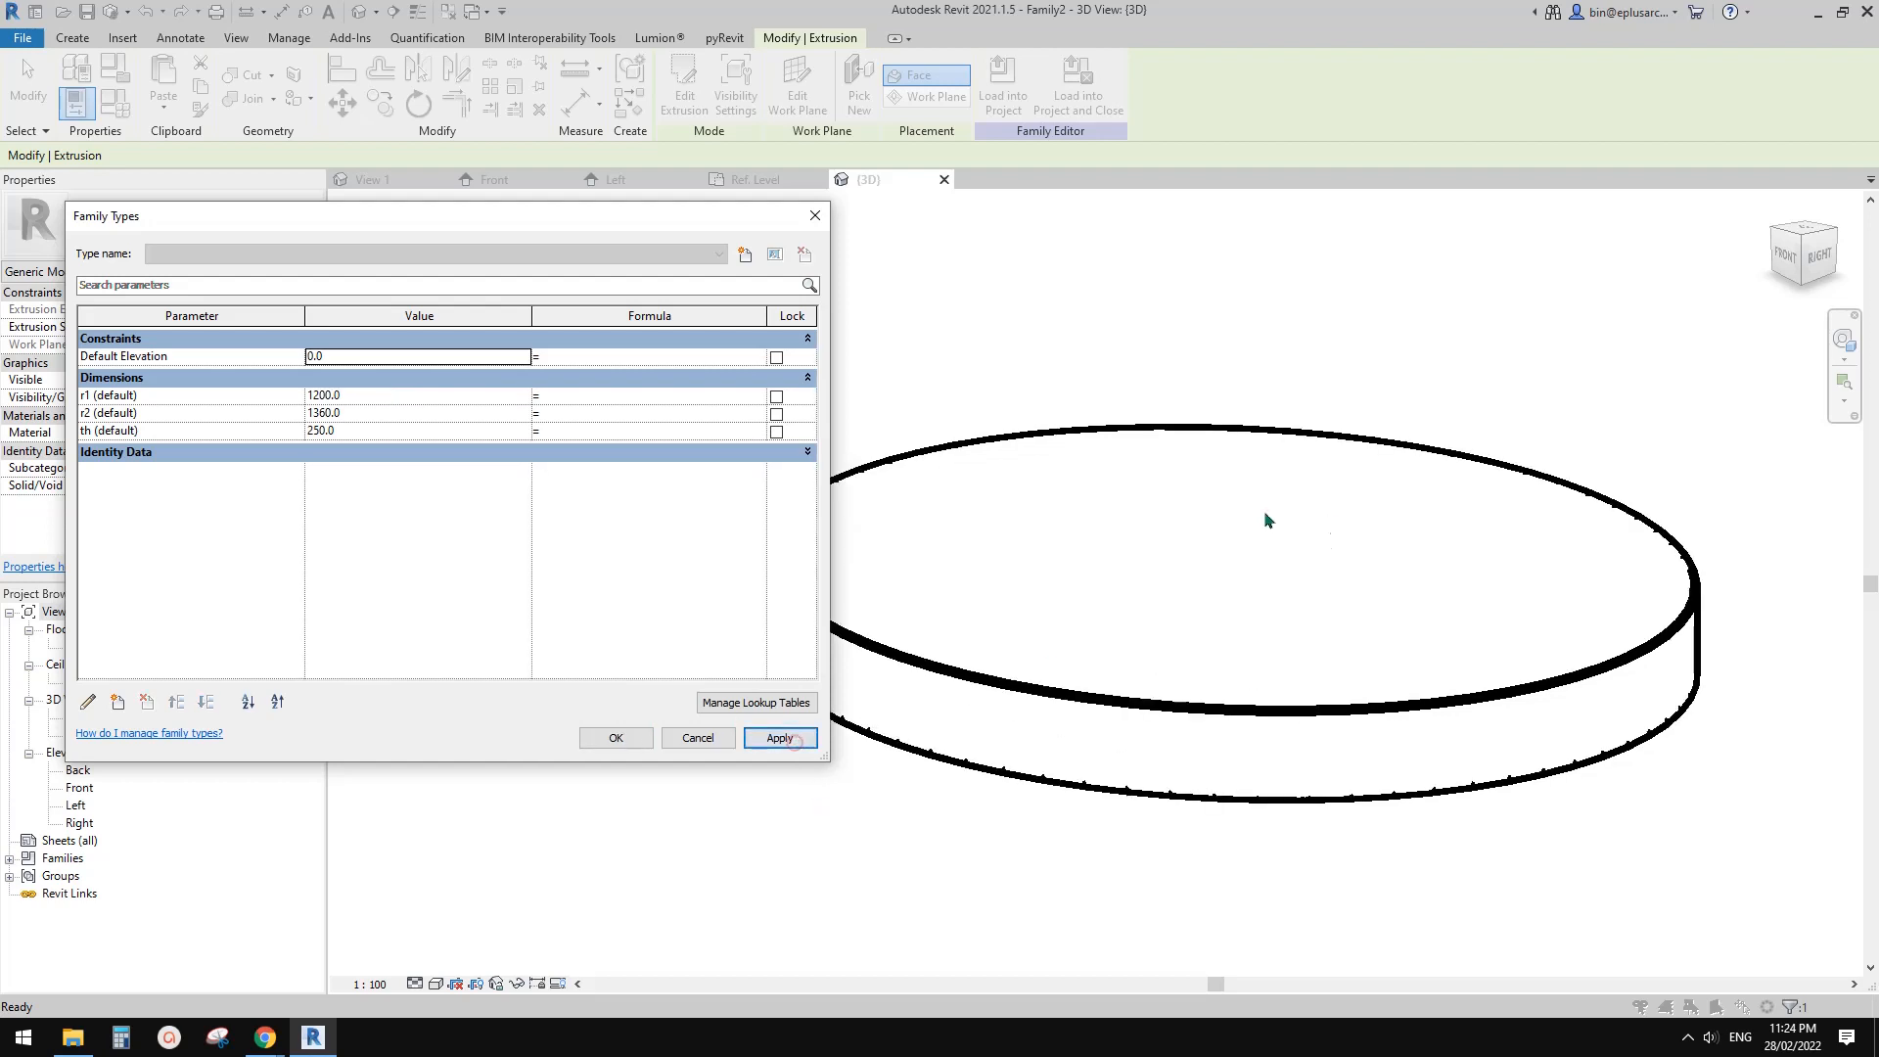
pyautogui.click(401, 413)
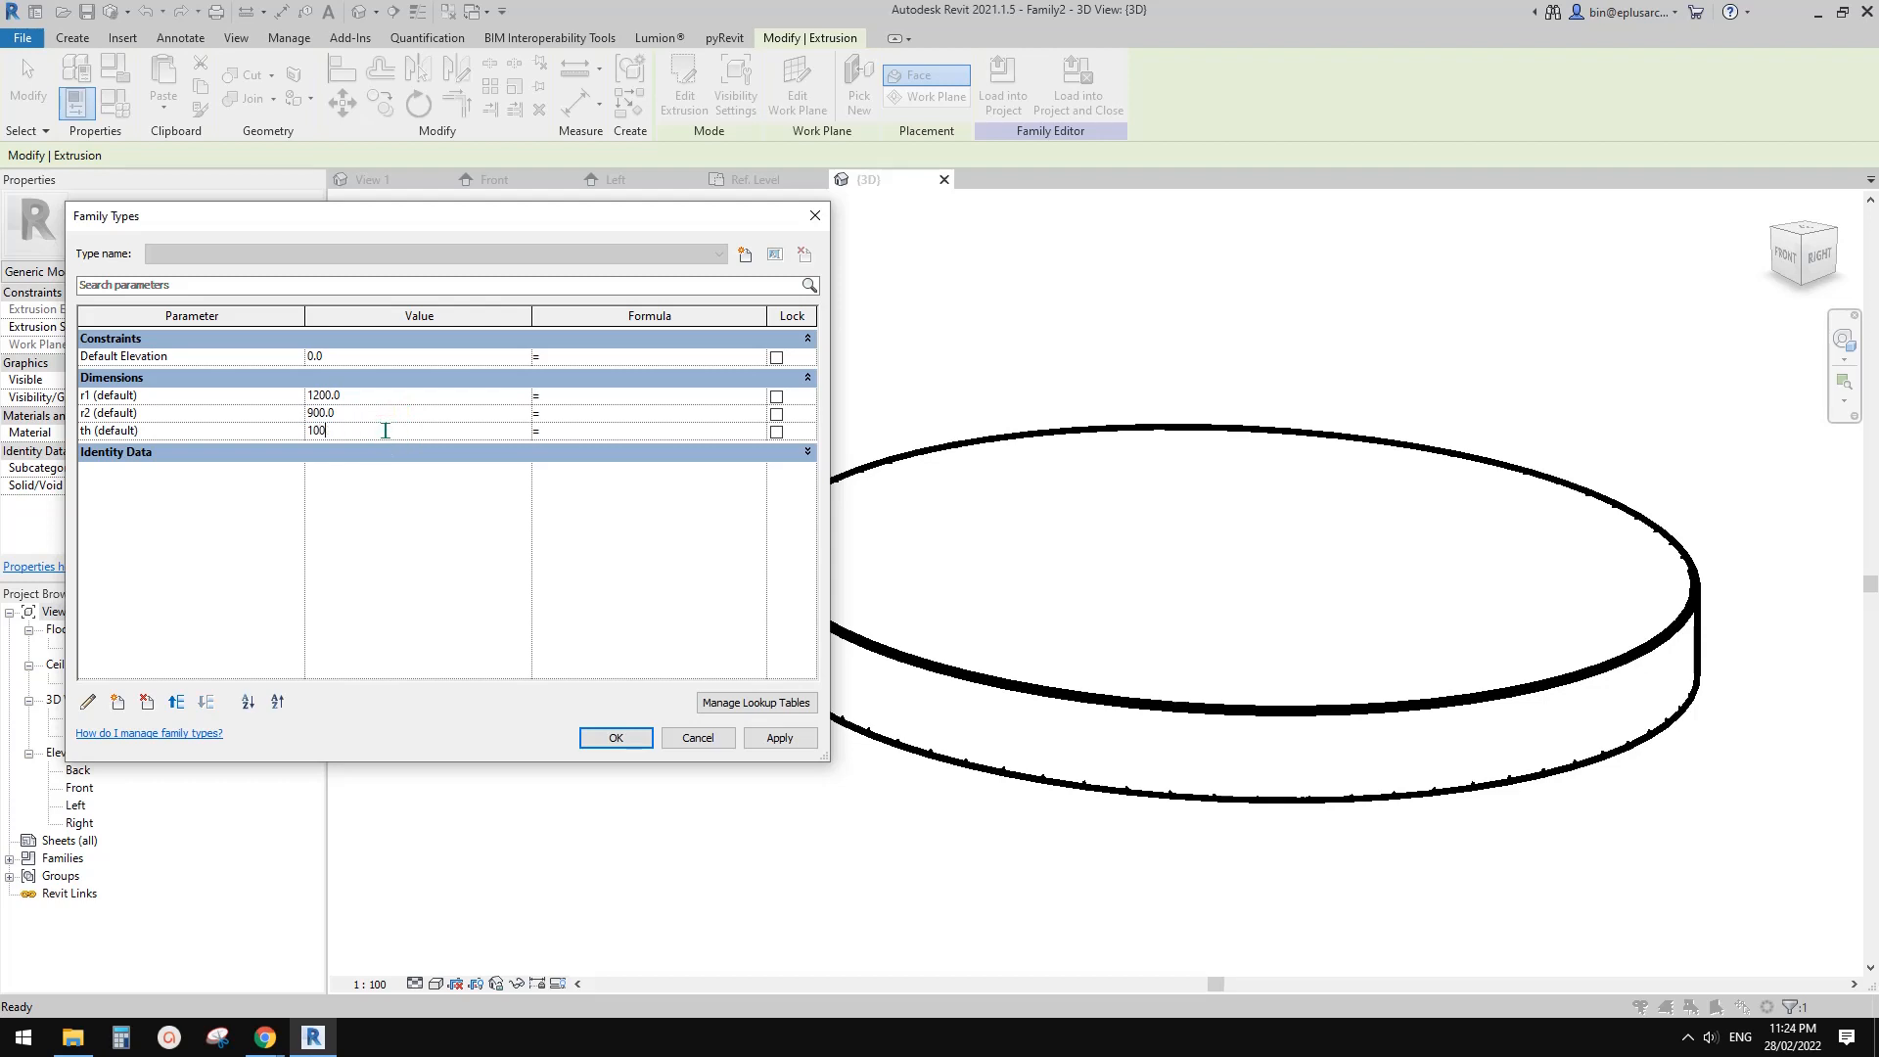
pyautogui.click(787, 748)
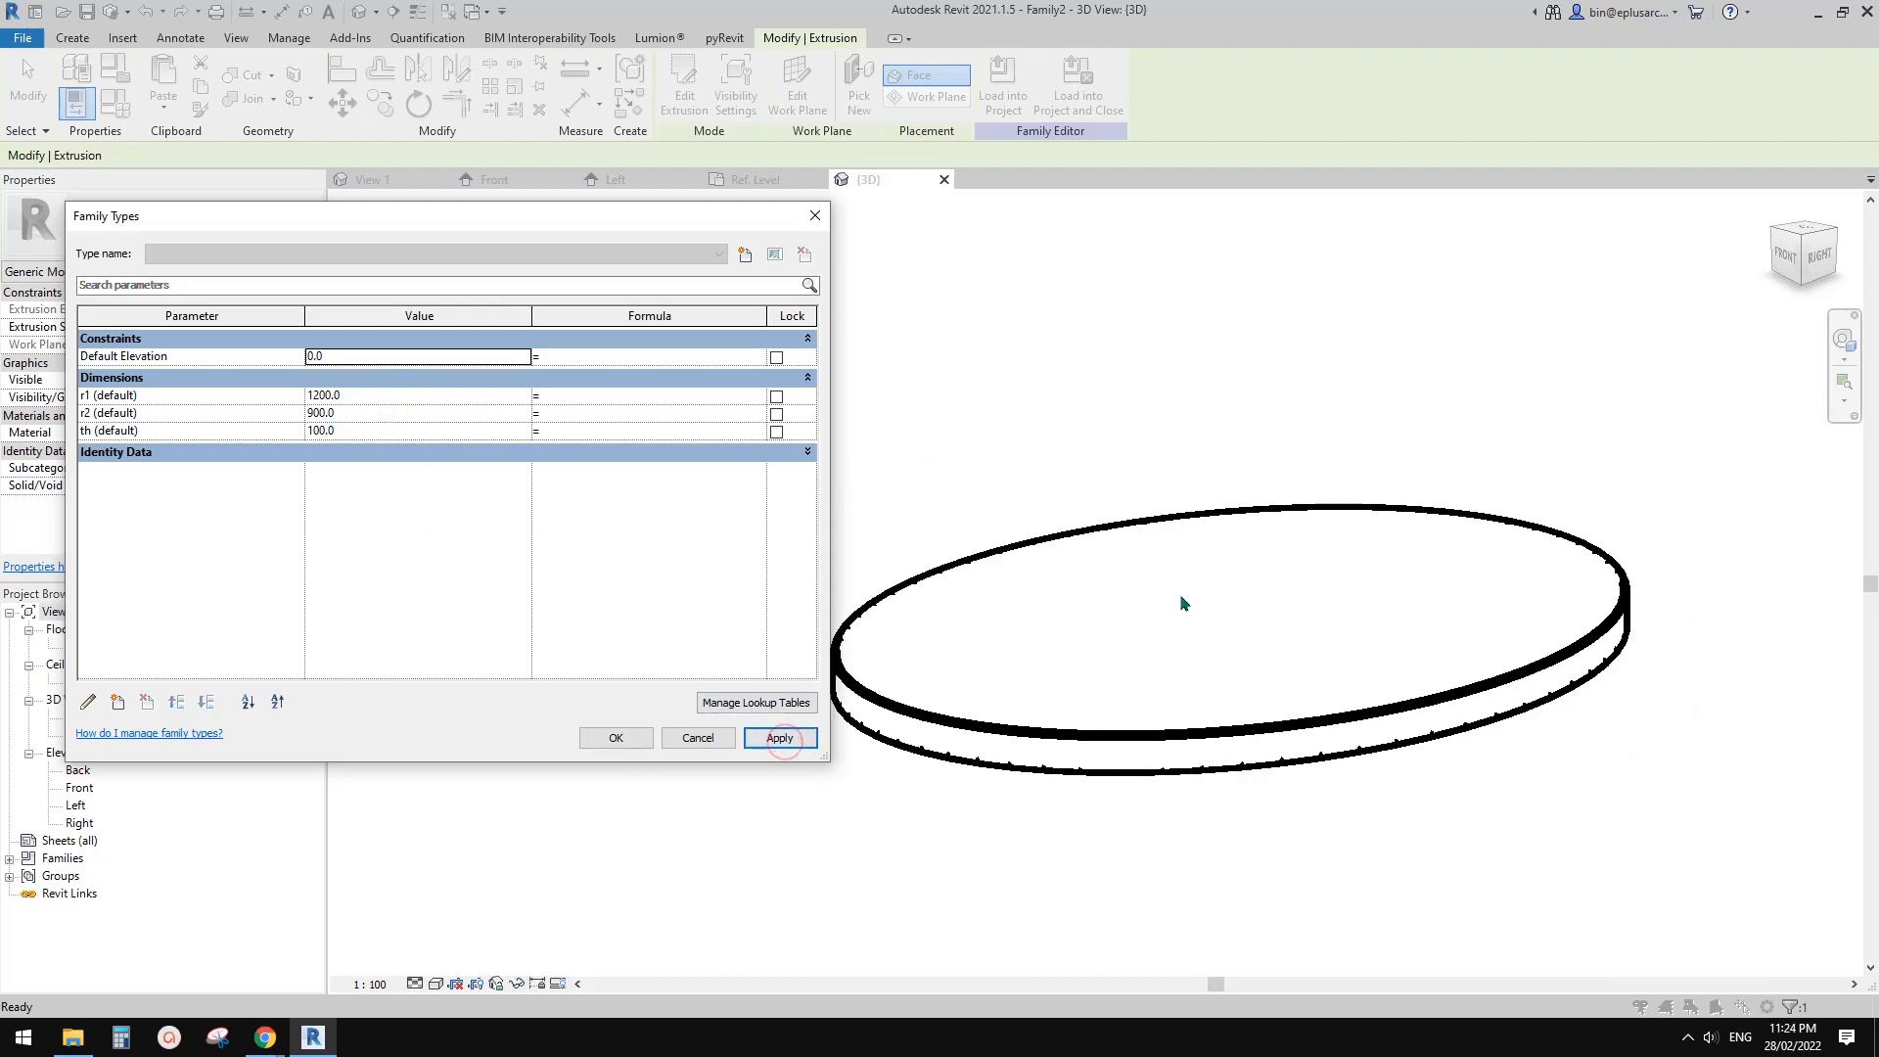
pyautogui.click(616, 738)
# - Set the 3D view's scale to 1:20
pyautogui.keyDown('shift'); pyautogui.moveTo(922, 640); pyautogui.dragTo(777, 600, button='middle'); pyautogui.keyUp('shift')
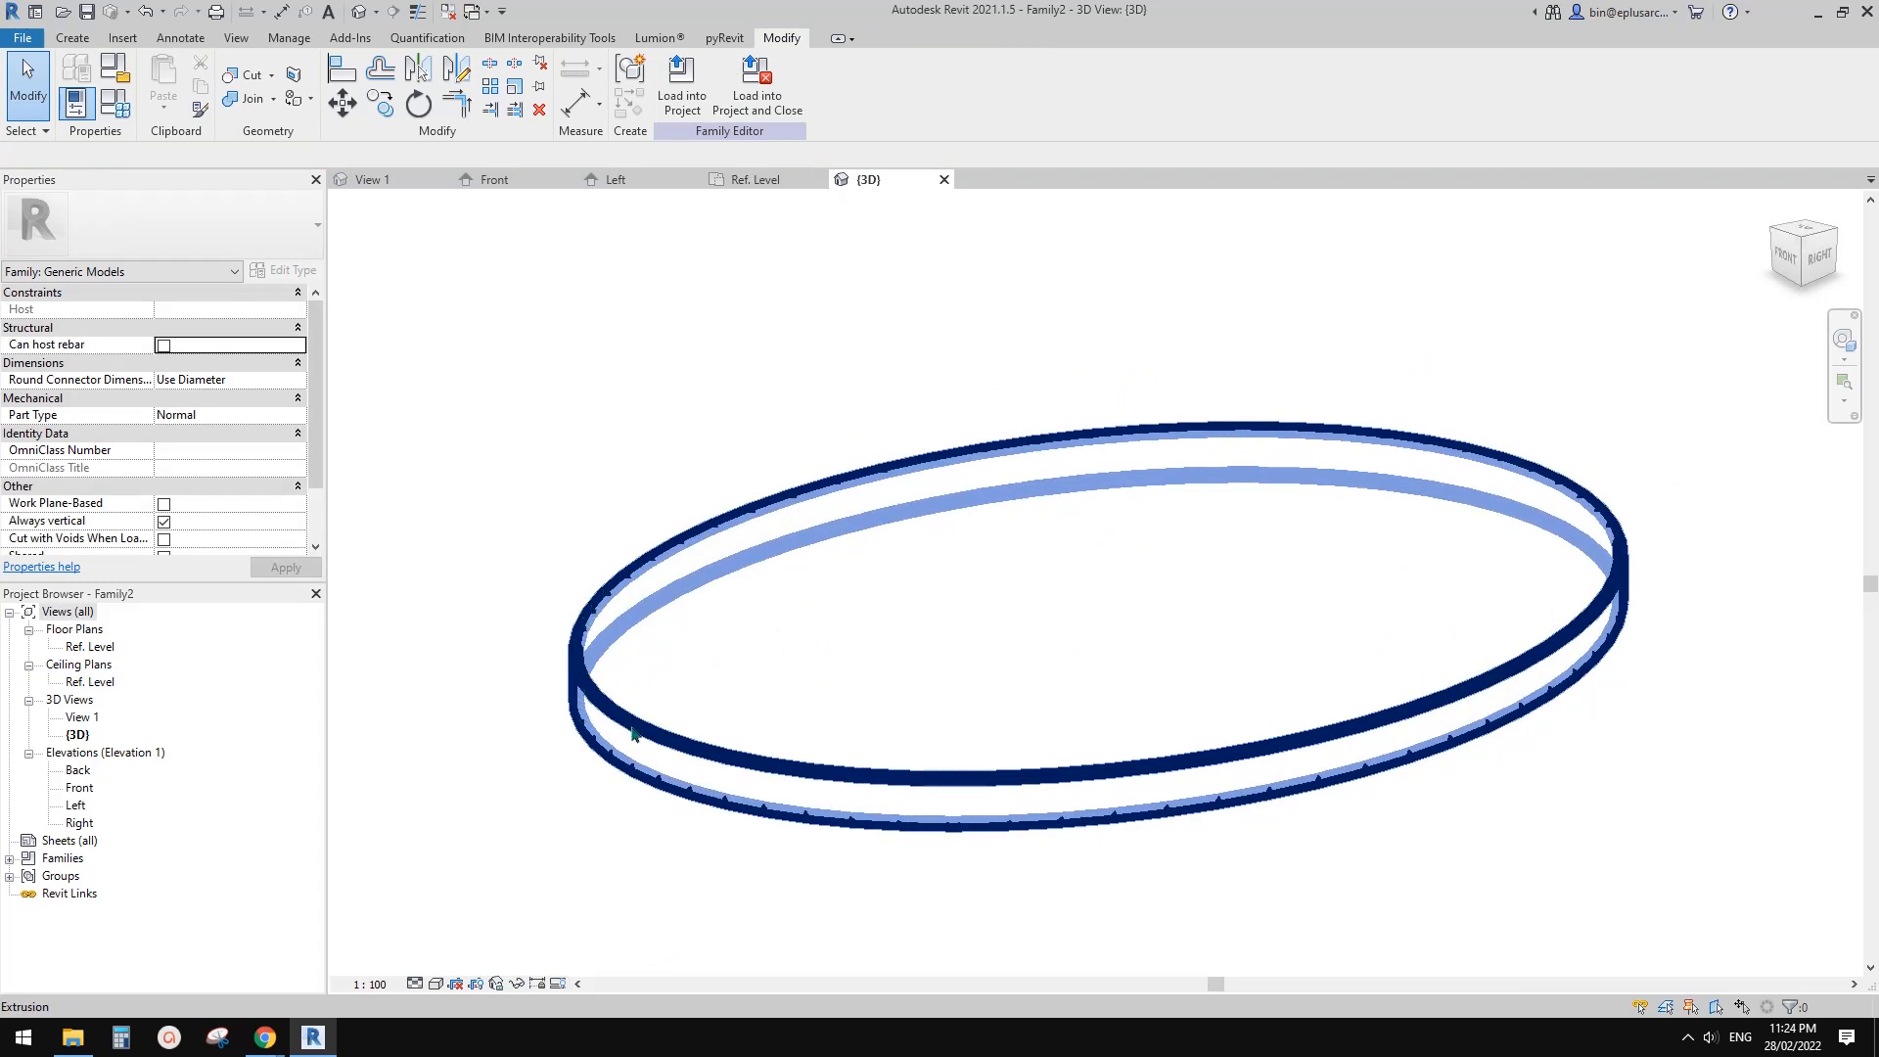
pyautogui.keyDown('shift'); pyautogui.moveTo(691, 674); pyautogui.dragTo(787, 678, button='middle'); pyautogui.keyUp('shift')
pyautogui.keyDown('shift'); pyautogui.moveTo(1010, 720); pyautogui.dragTo(1279, 734, button='middle'); pyautogui.keyUp('shift')
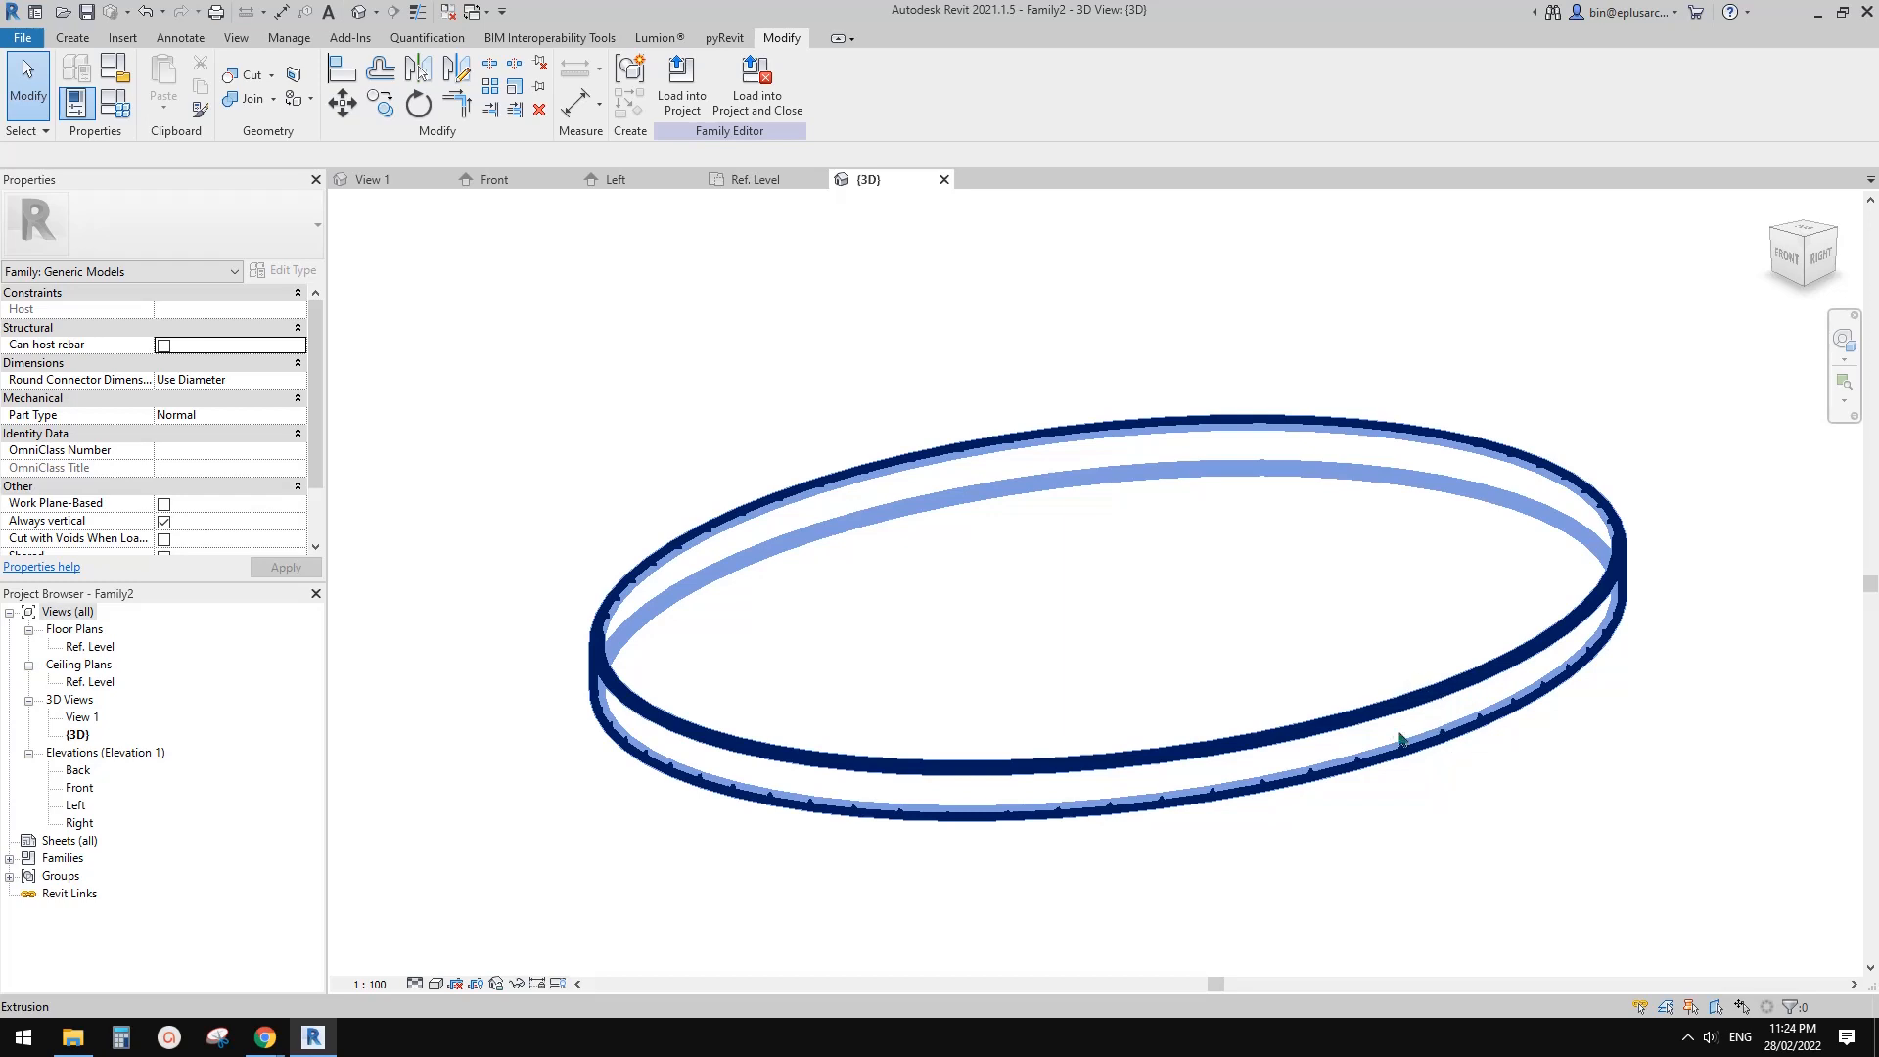
pyautogui.keyDown('shift'); pyautogui.moveTo(1163, 600); pyautogui.dragTo(824, 644, button='middle'); pyautogui.keyUp('shift')
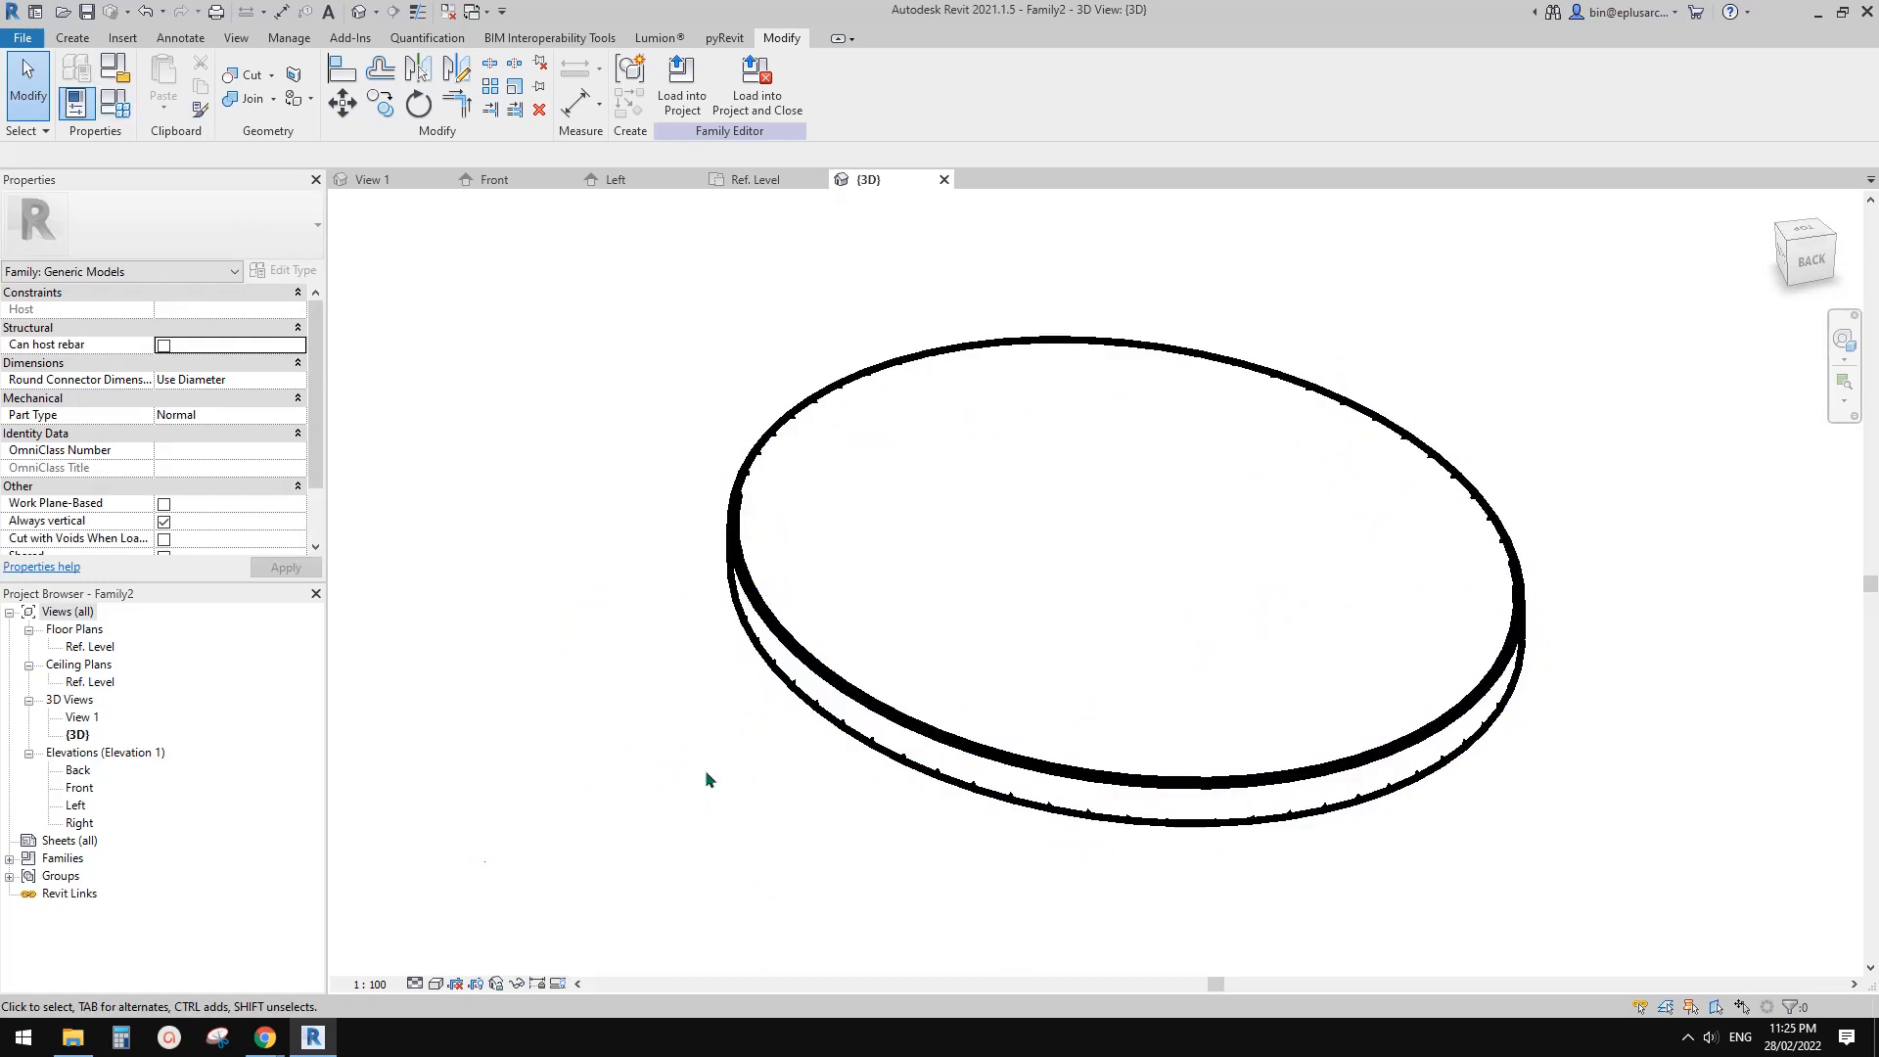
pyautogui.moveTo(707, 773); pyautogui.dragTo(693, 773, button='middle')
pyautogui.click(378, 986)
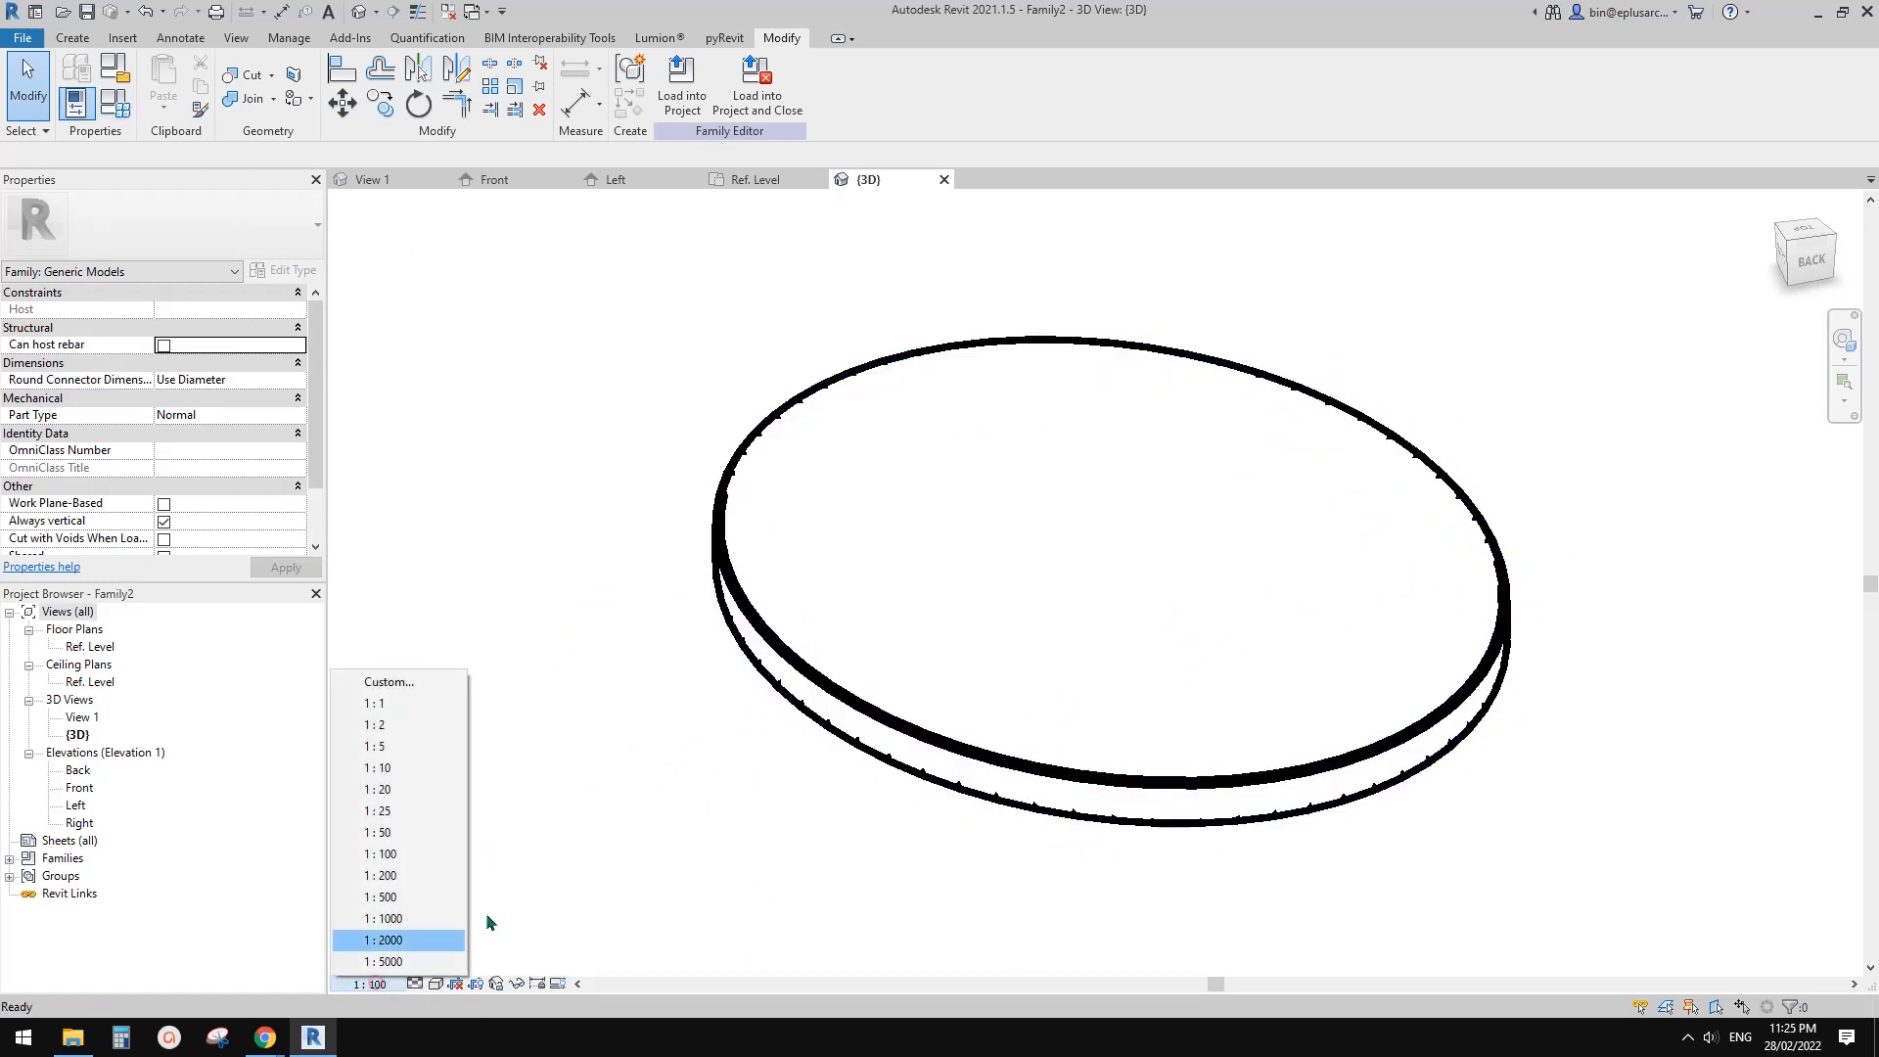
pyautogui.click(391, 793)
# - Start a void sweep and use both halves of the disc's upper elliptical edge as its finished path
pyautogui.keyDown('shift'); pyautogui.moveTo(994, 769); pyautogui.dragTo(843, 636, button='middle'); pyautogui.keyUp('shift')
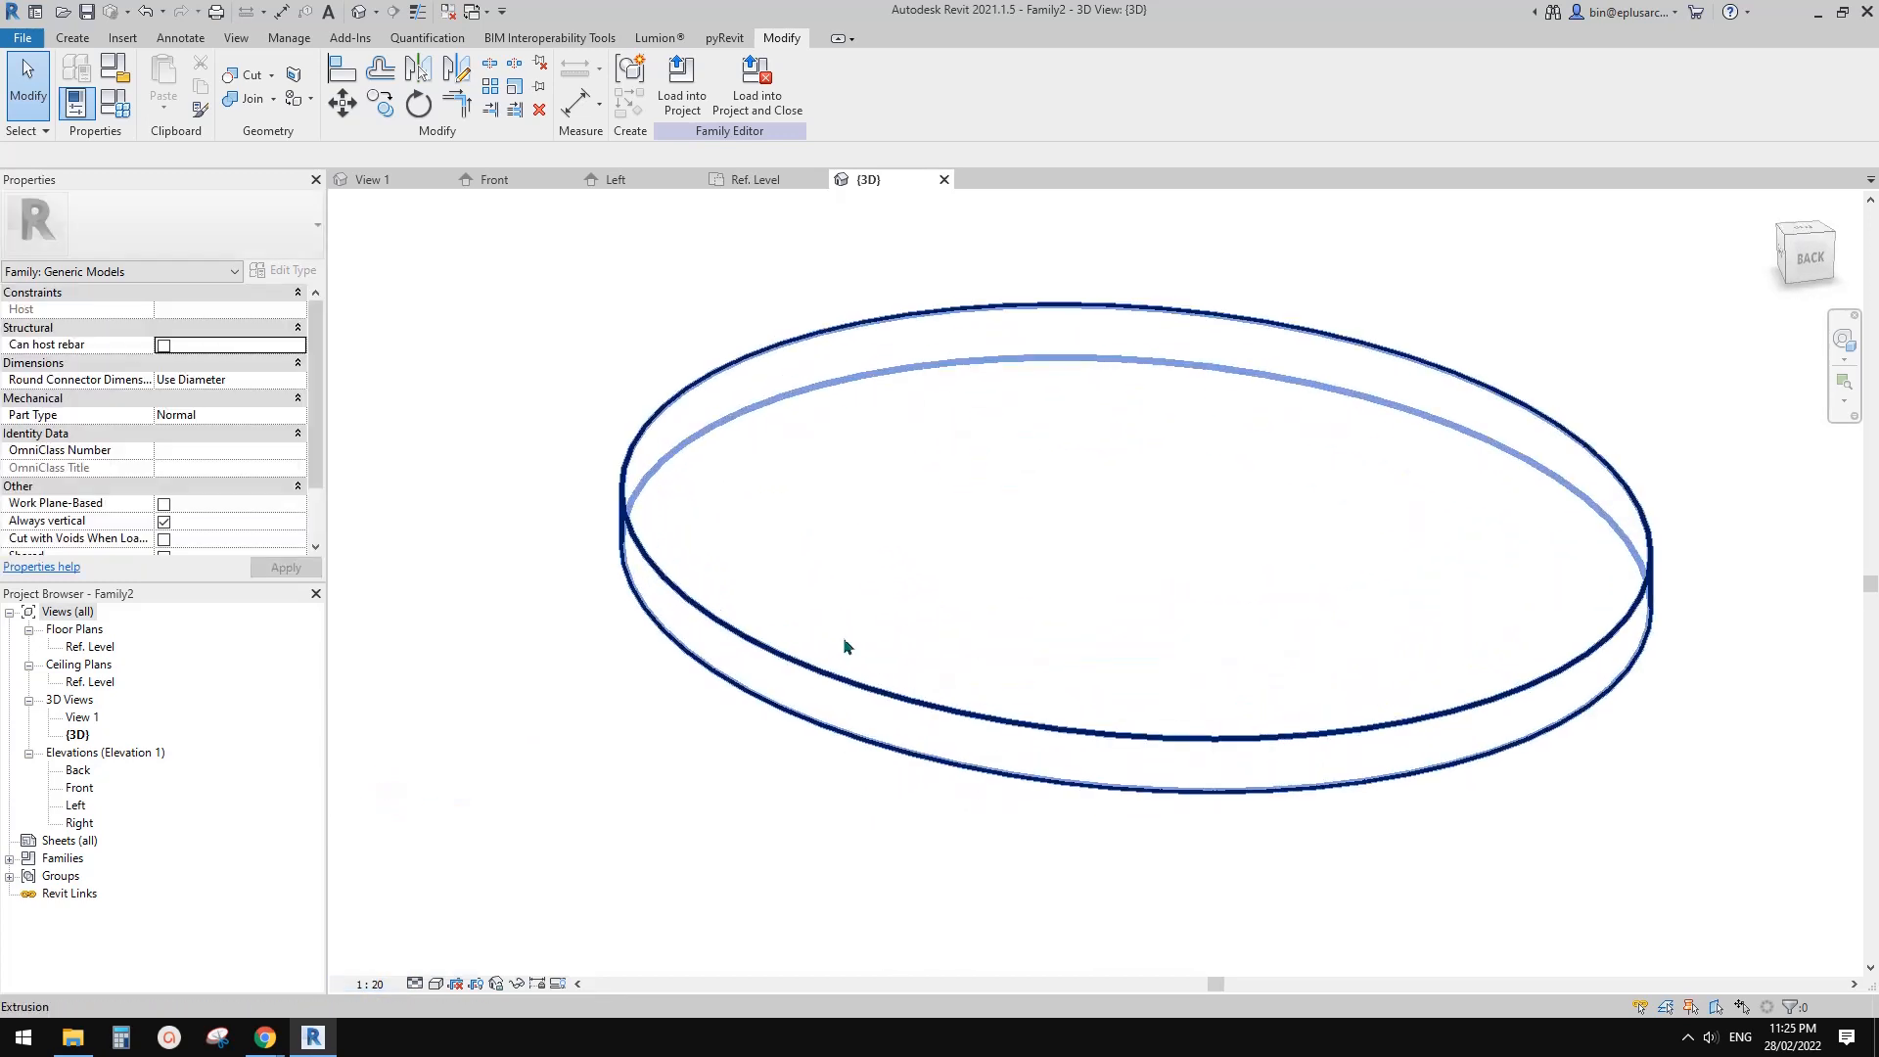
pyautogui.click(72, 39)
pyautogui.click(379, 109)
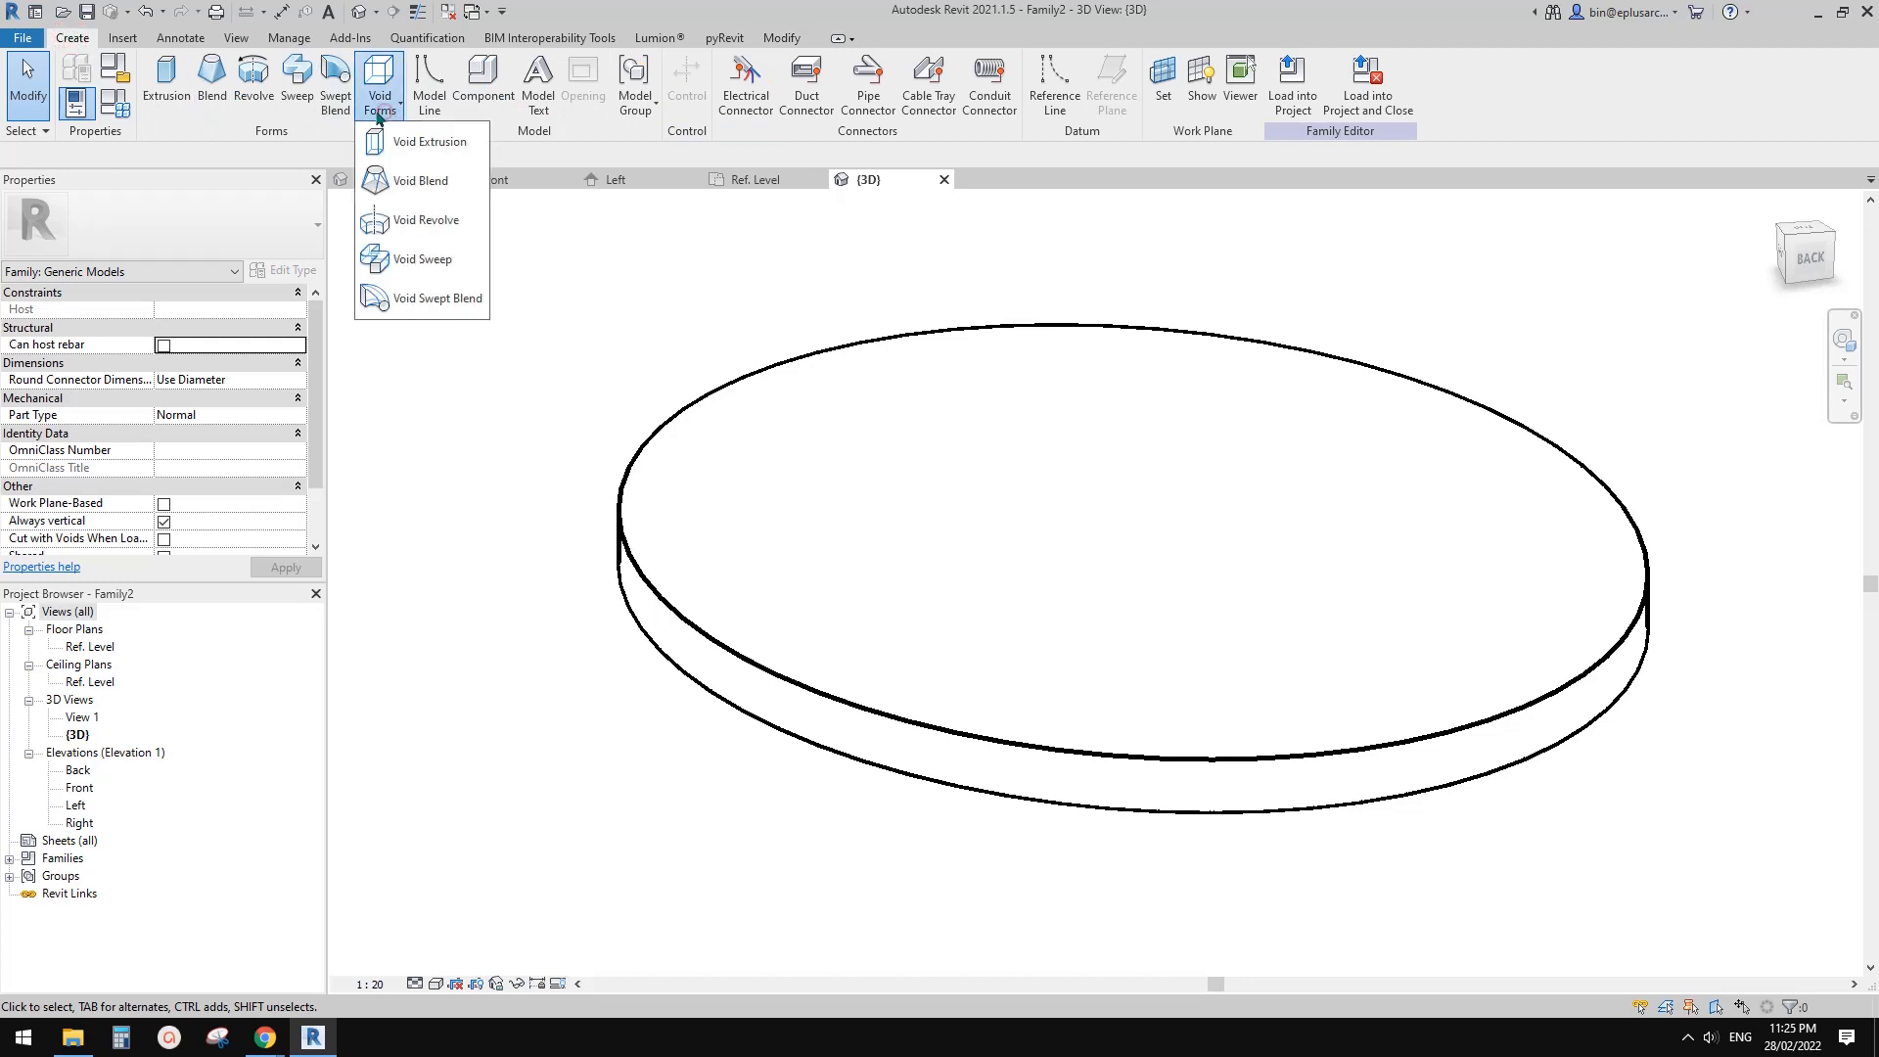
pyautogui.click(421, 259)
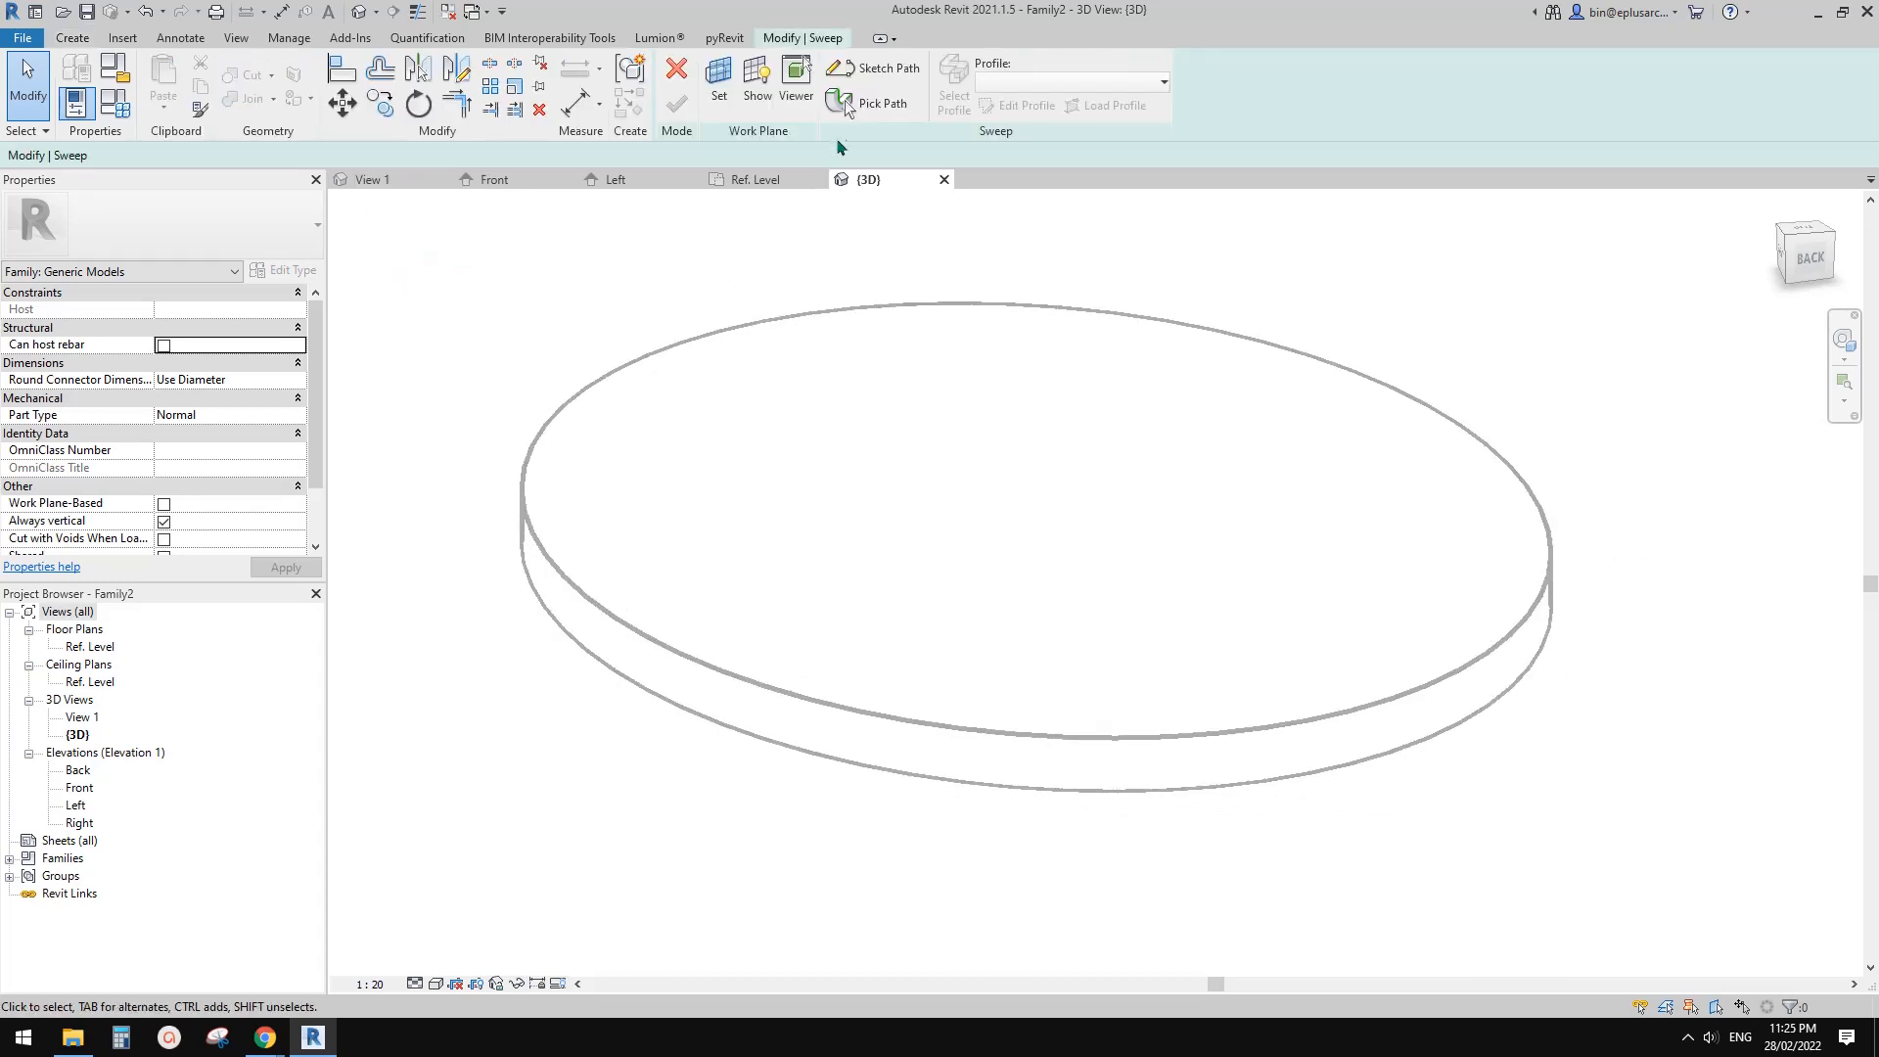
pyautogui.click(874, 108)
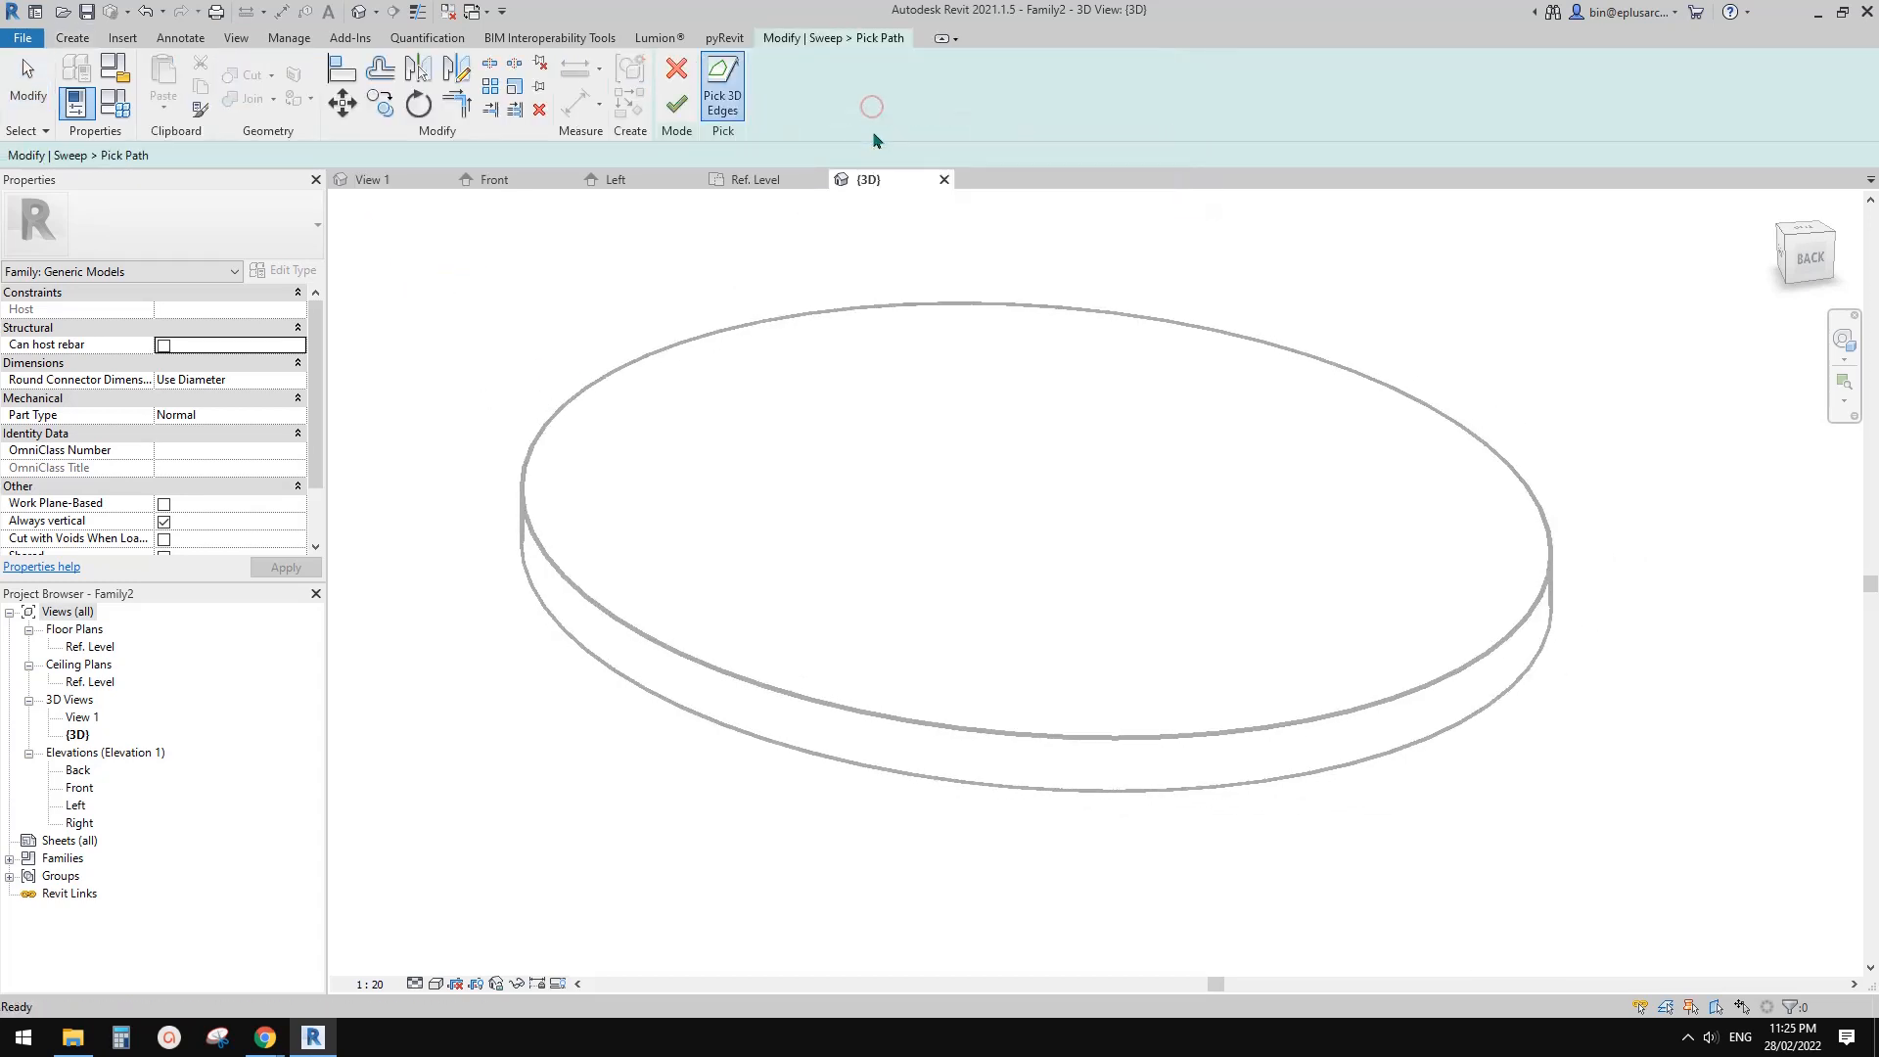
pyautogui.click(875, 715)
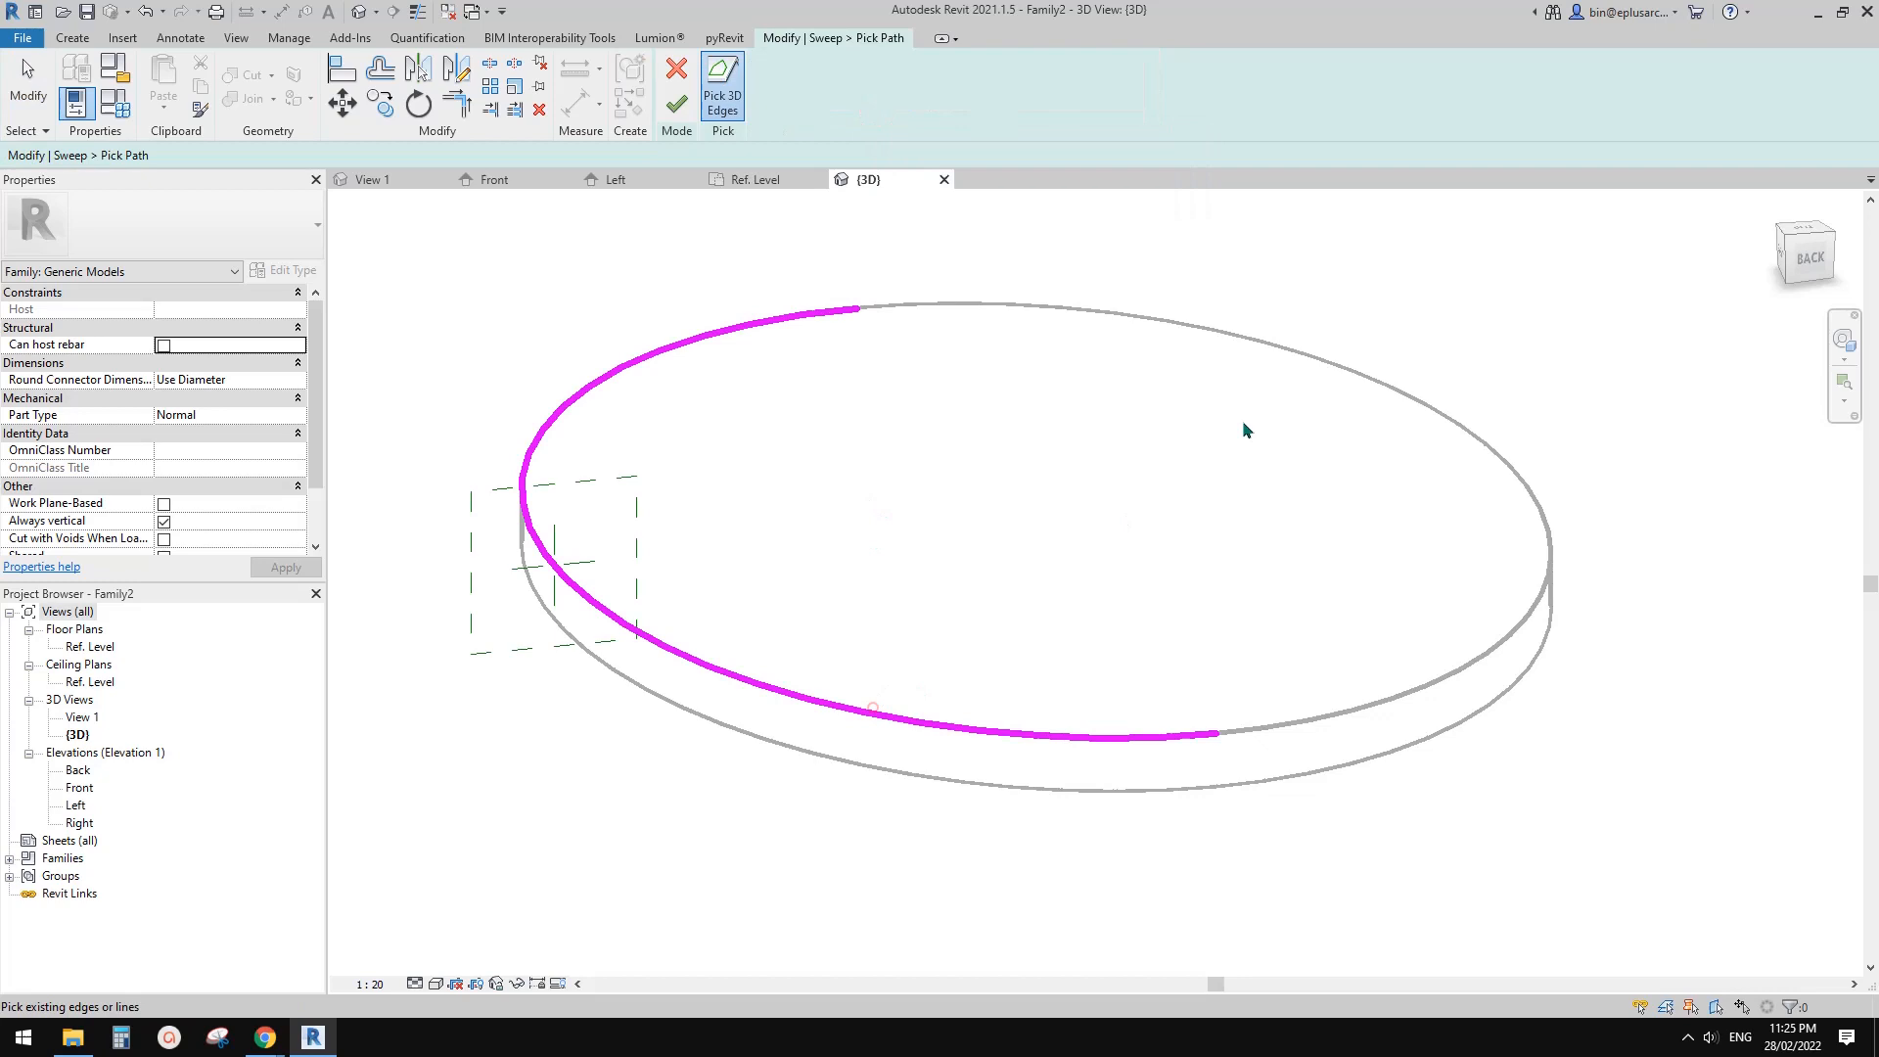
pyautogui.click(1266, 347)
pyautogui.keyDown('shift'); pyautogui.moveTo(931, 441); pyautogui.dragTo(761, 404, button='middle'); pyautogui.keyUp('shift')
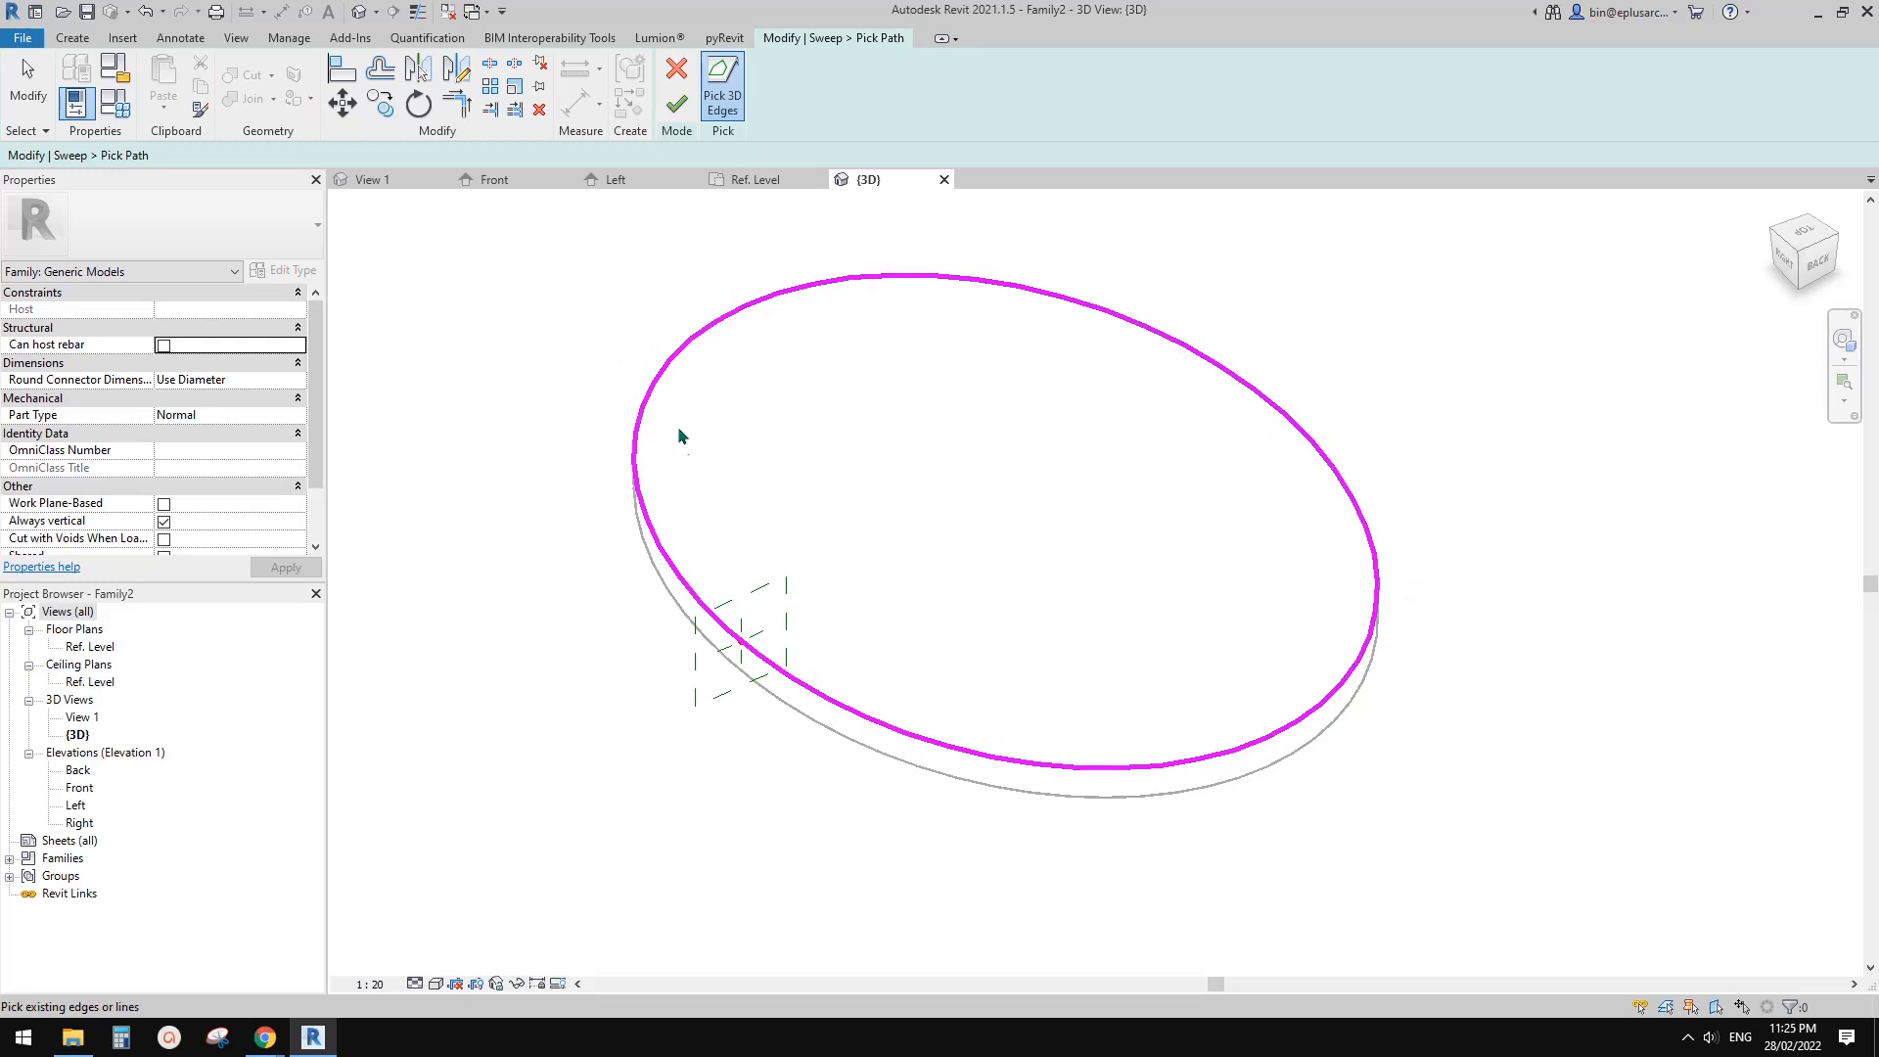
pyautogui.moveTo(883, 581)
pyautogui.keyDown('shift'); pyautogui.mouseDown(button='middle')
pyautogui.moveTo(881, 696)
pyautogui.moveTo(881, 503)
pyautogui.moveTo(797, 583)
pyautogui.moveTo(857, 599)
pyautogui.mouseUp(button='middle'); pyautogui.keyUp('shift')
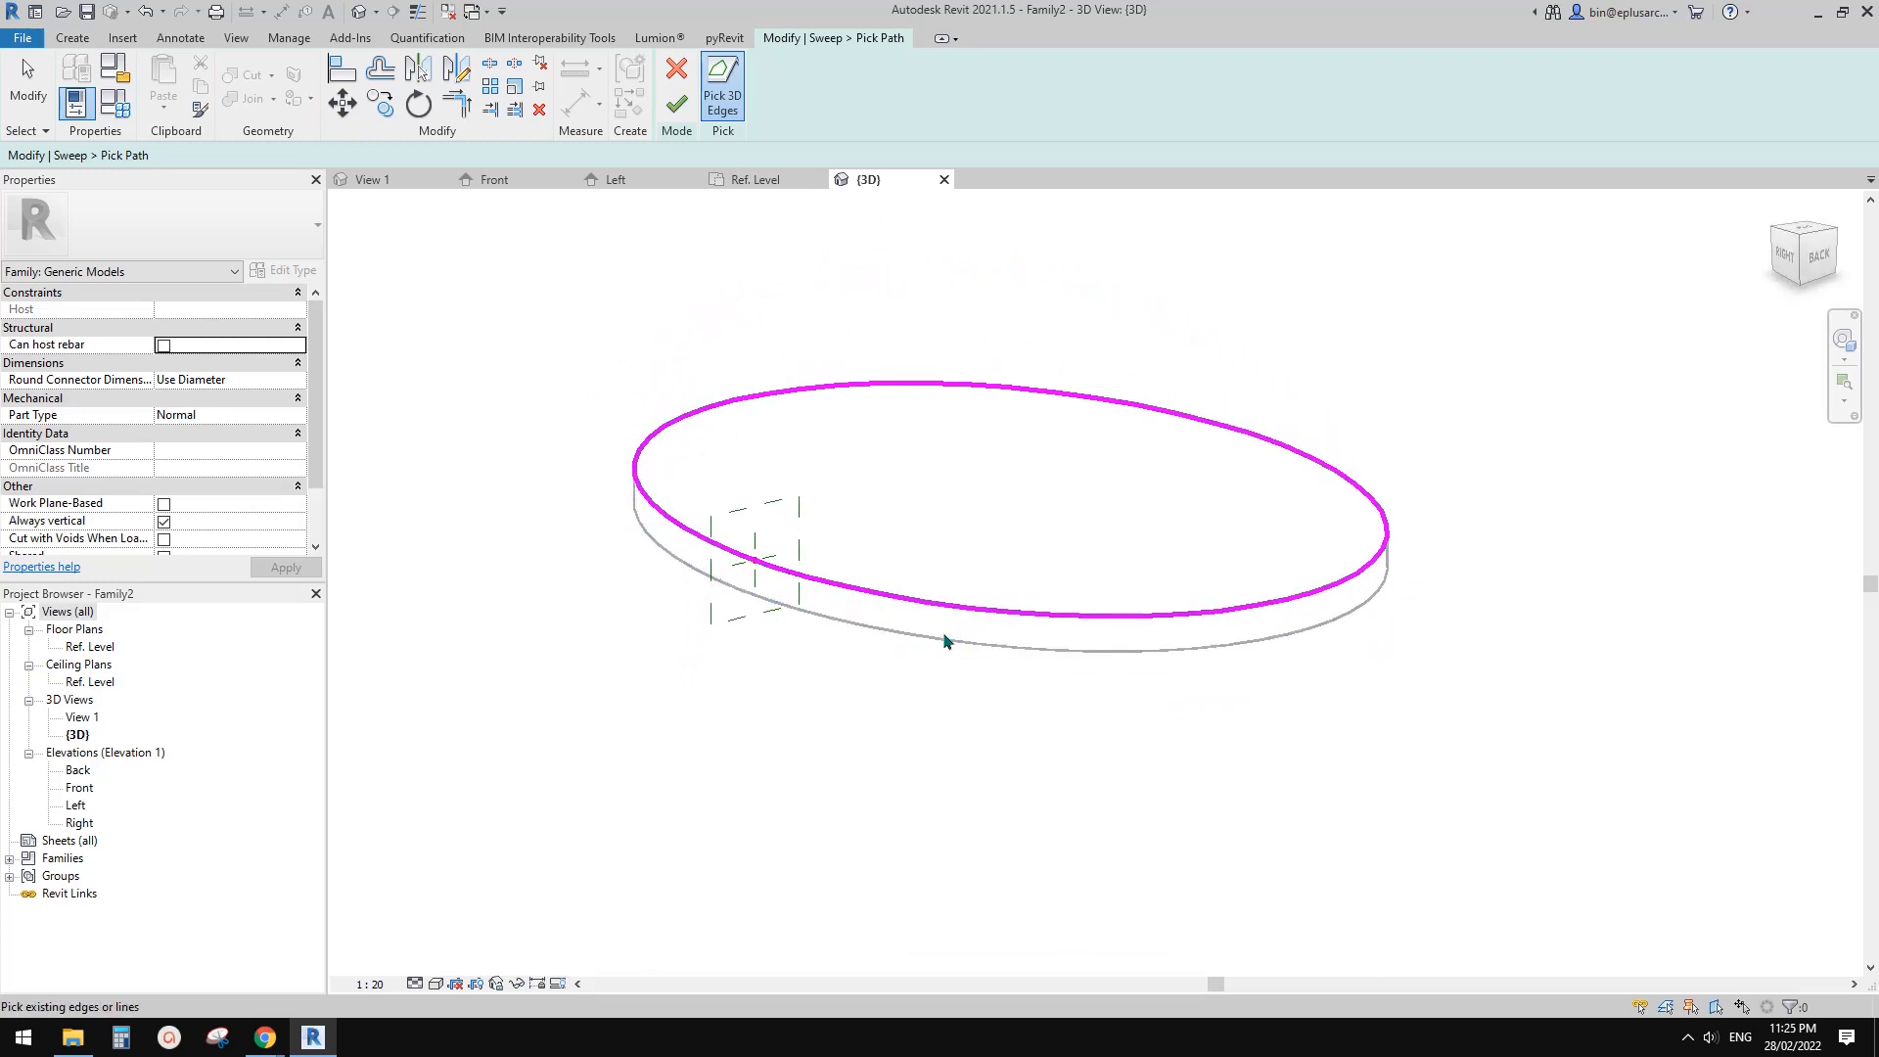
pyautogui.moveTo(977, 481); pyautogui.dragTo(972, 524, button='middle')
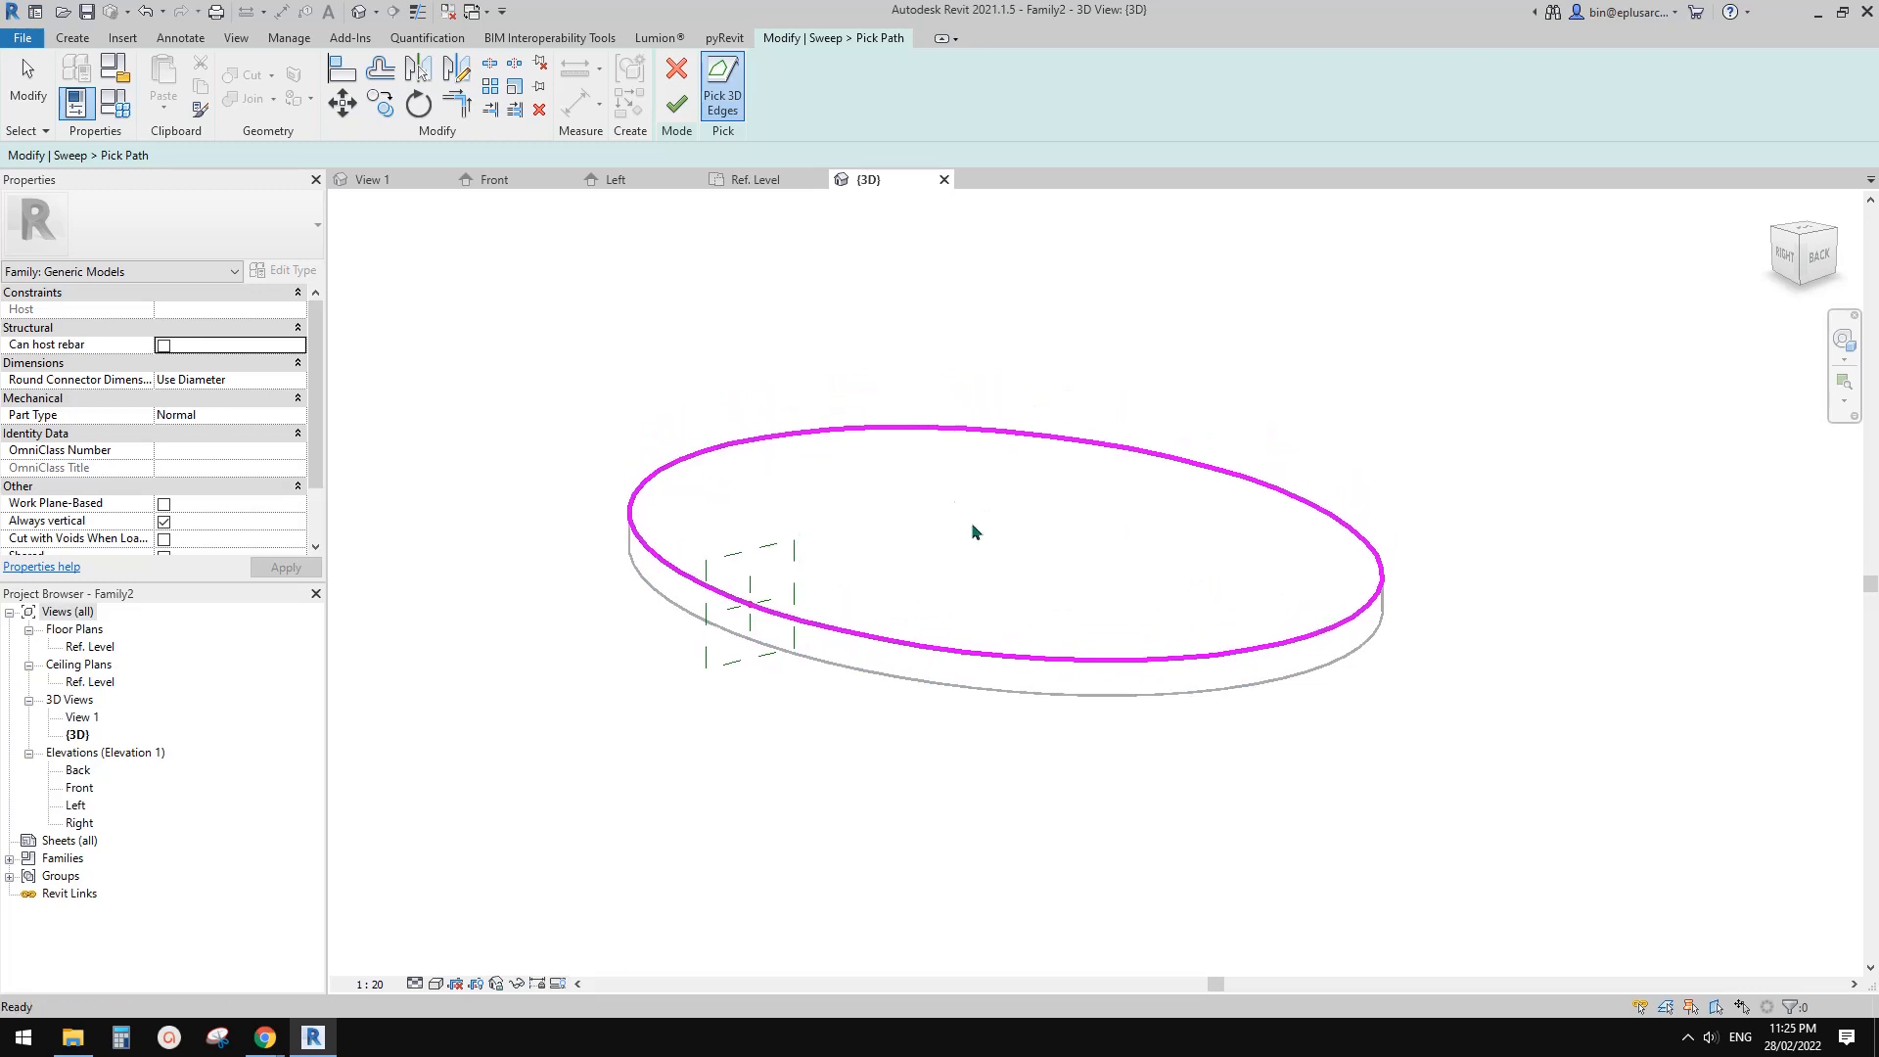
pyautogui.click(677, 103)
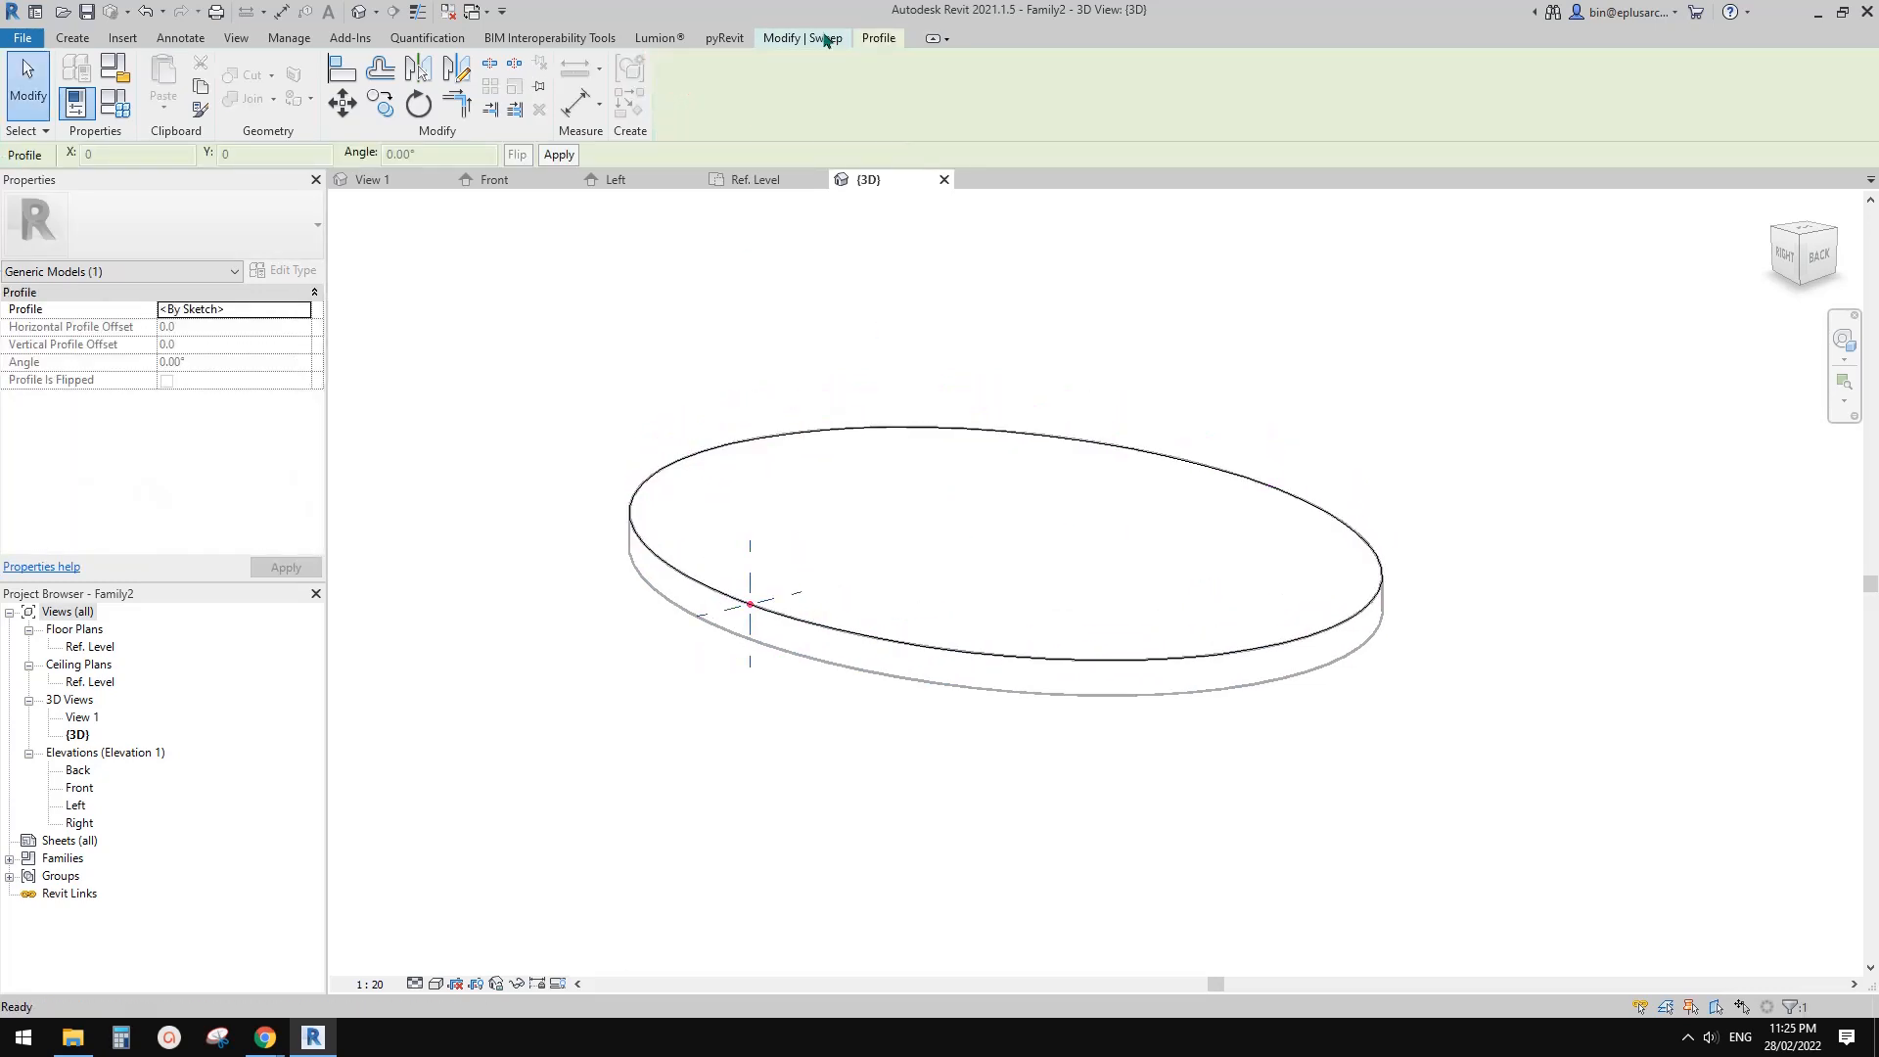
# - Edit the sweep profile and sketch an outward-bulging 180° arc from the disc's upper edge to its lower edge
pyautogui.click(825, 37)
pyautogui.click(1011, 111)
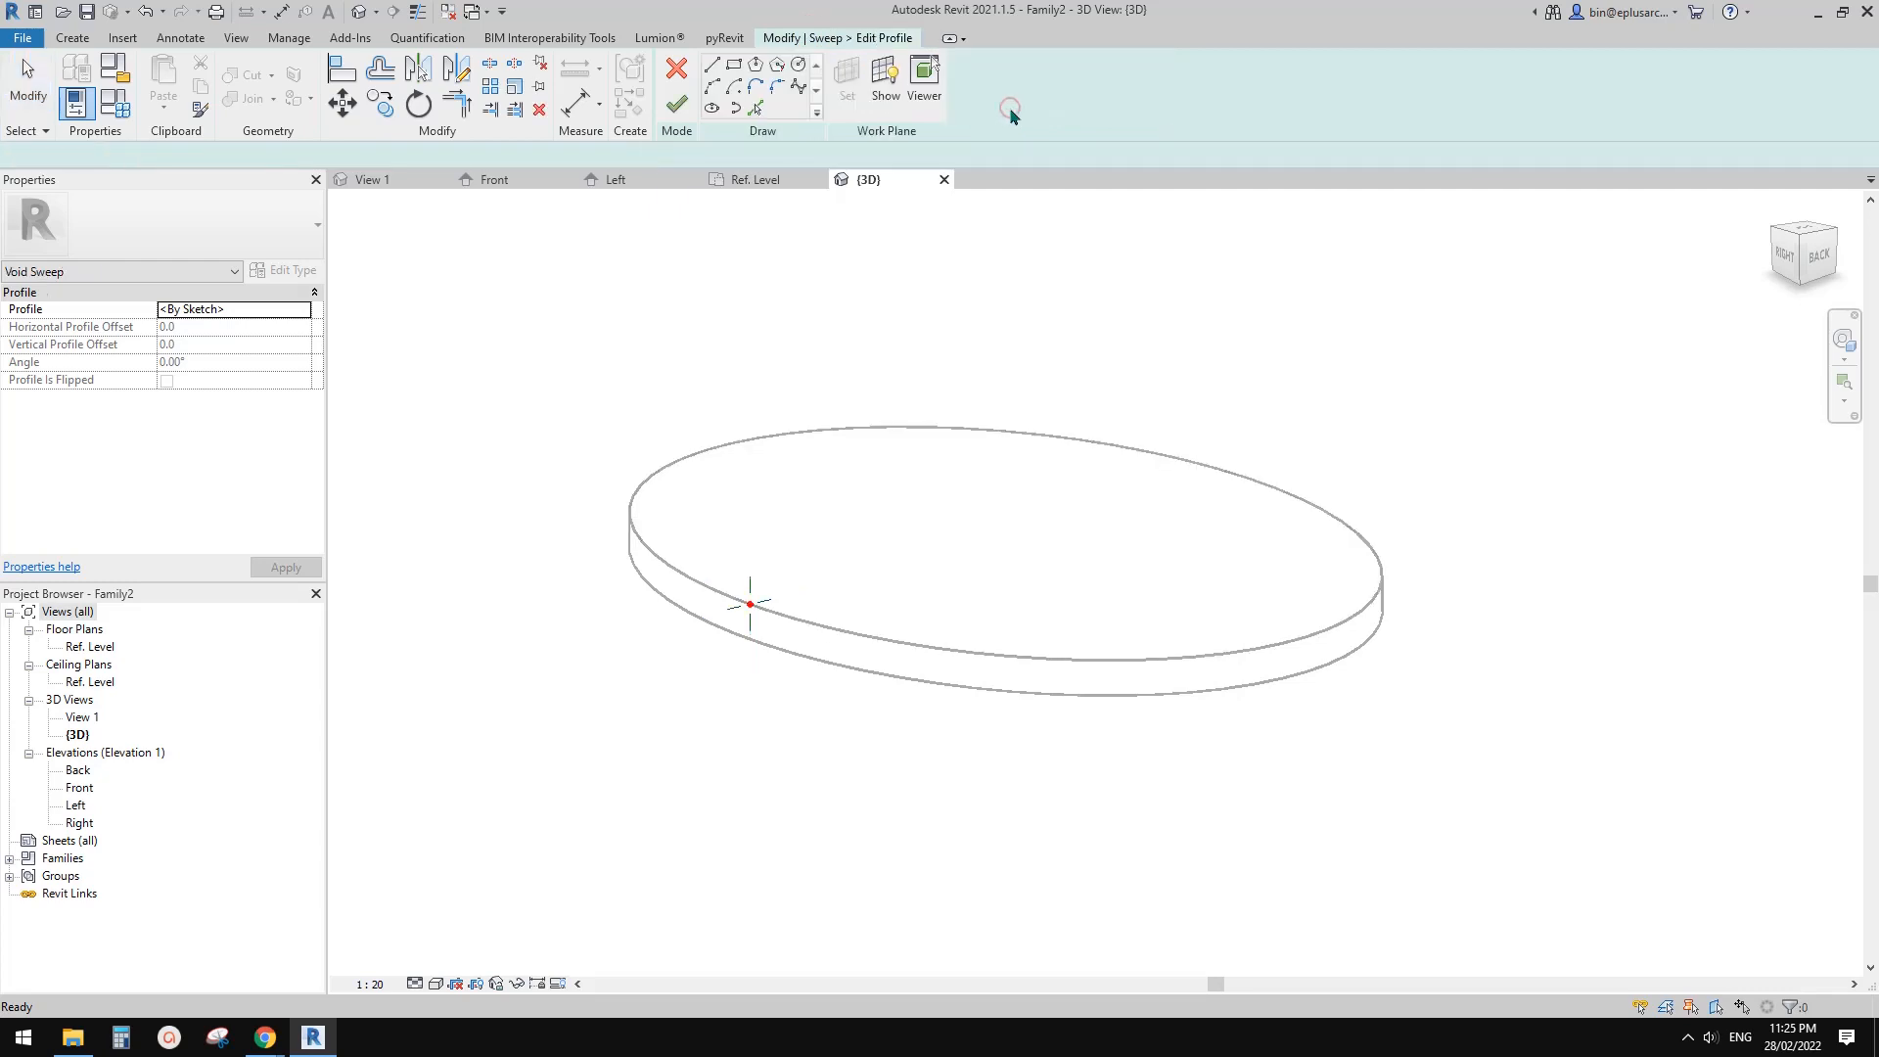
pyautogui.scroll(1, 777, 475)
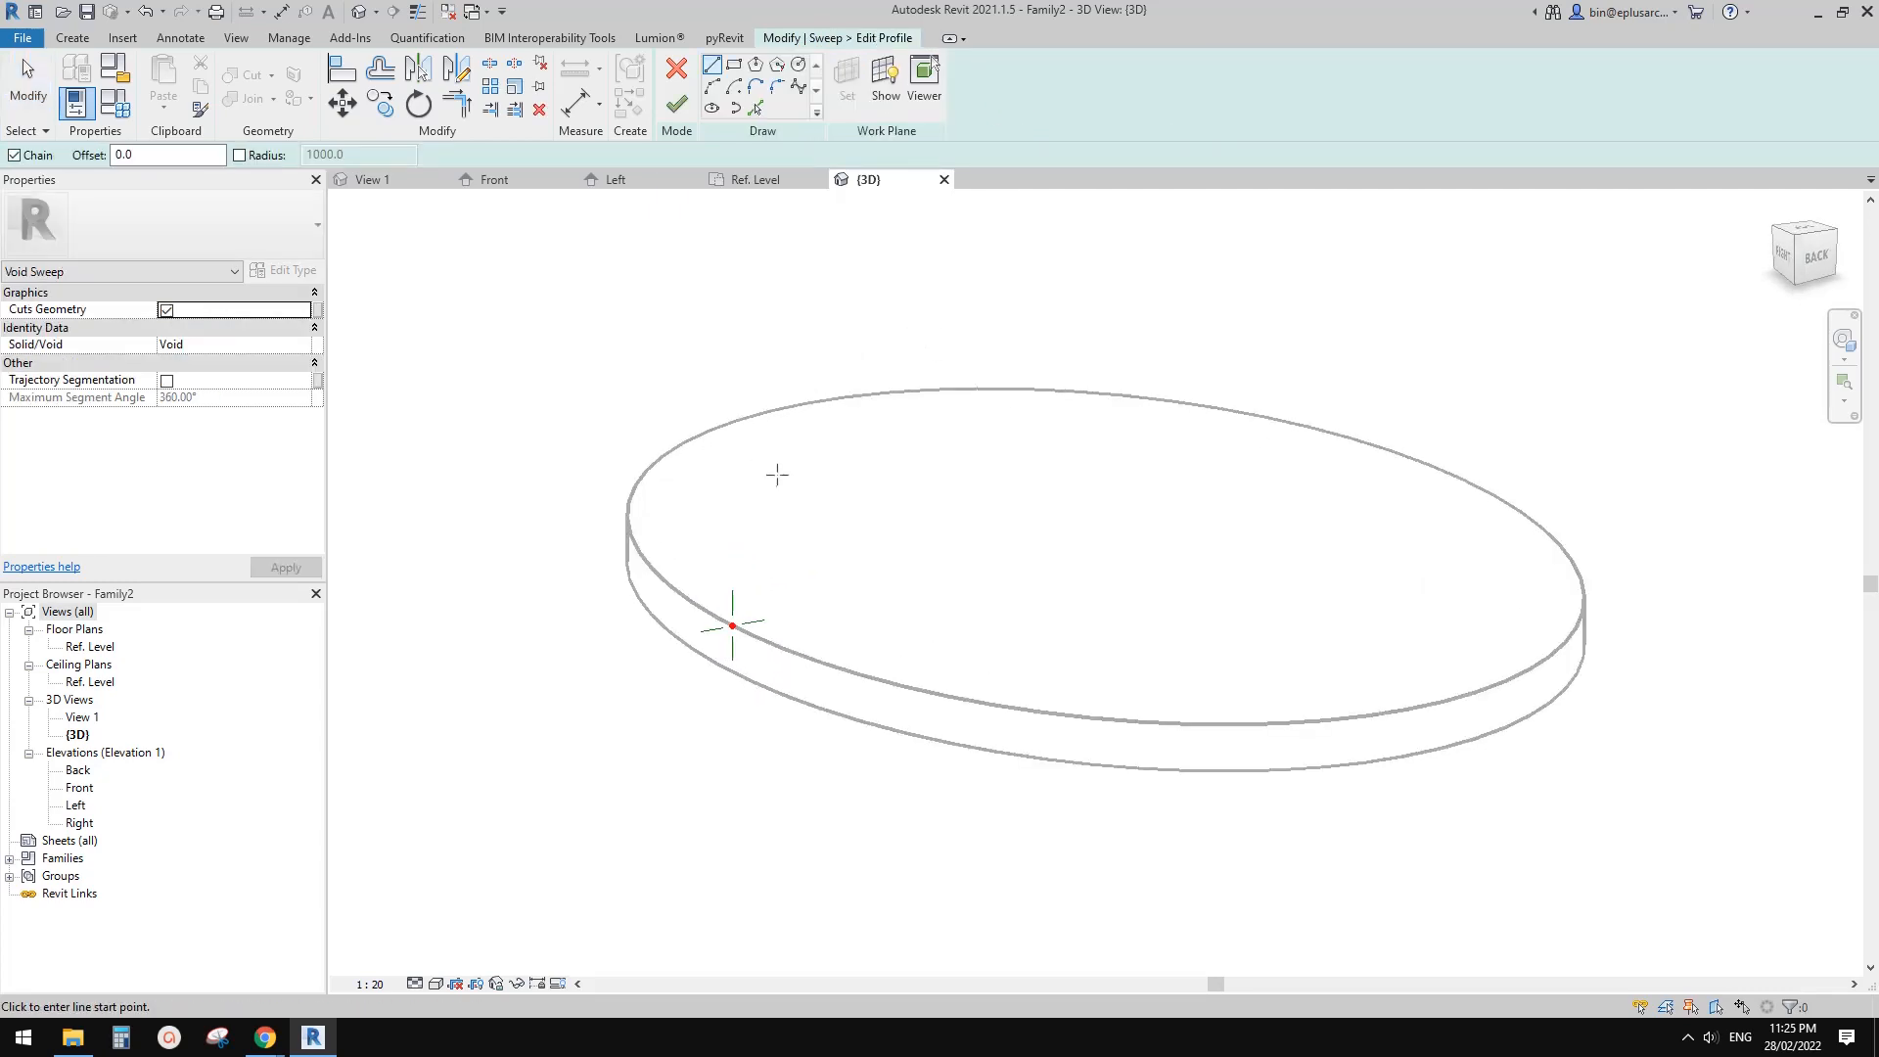
pyautogui.scroll(2, 777, 475)
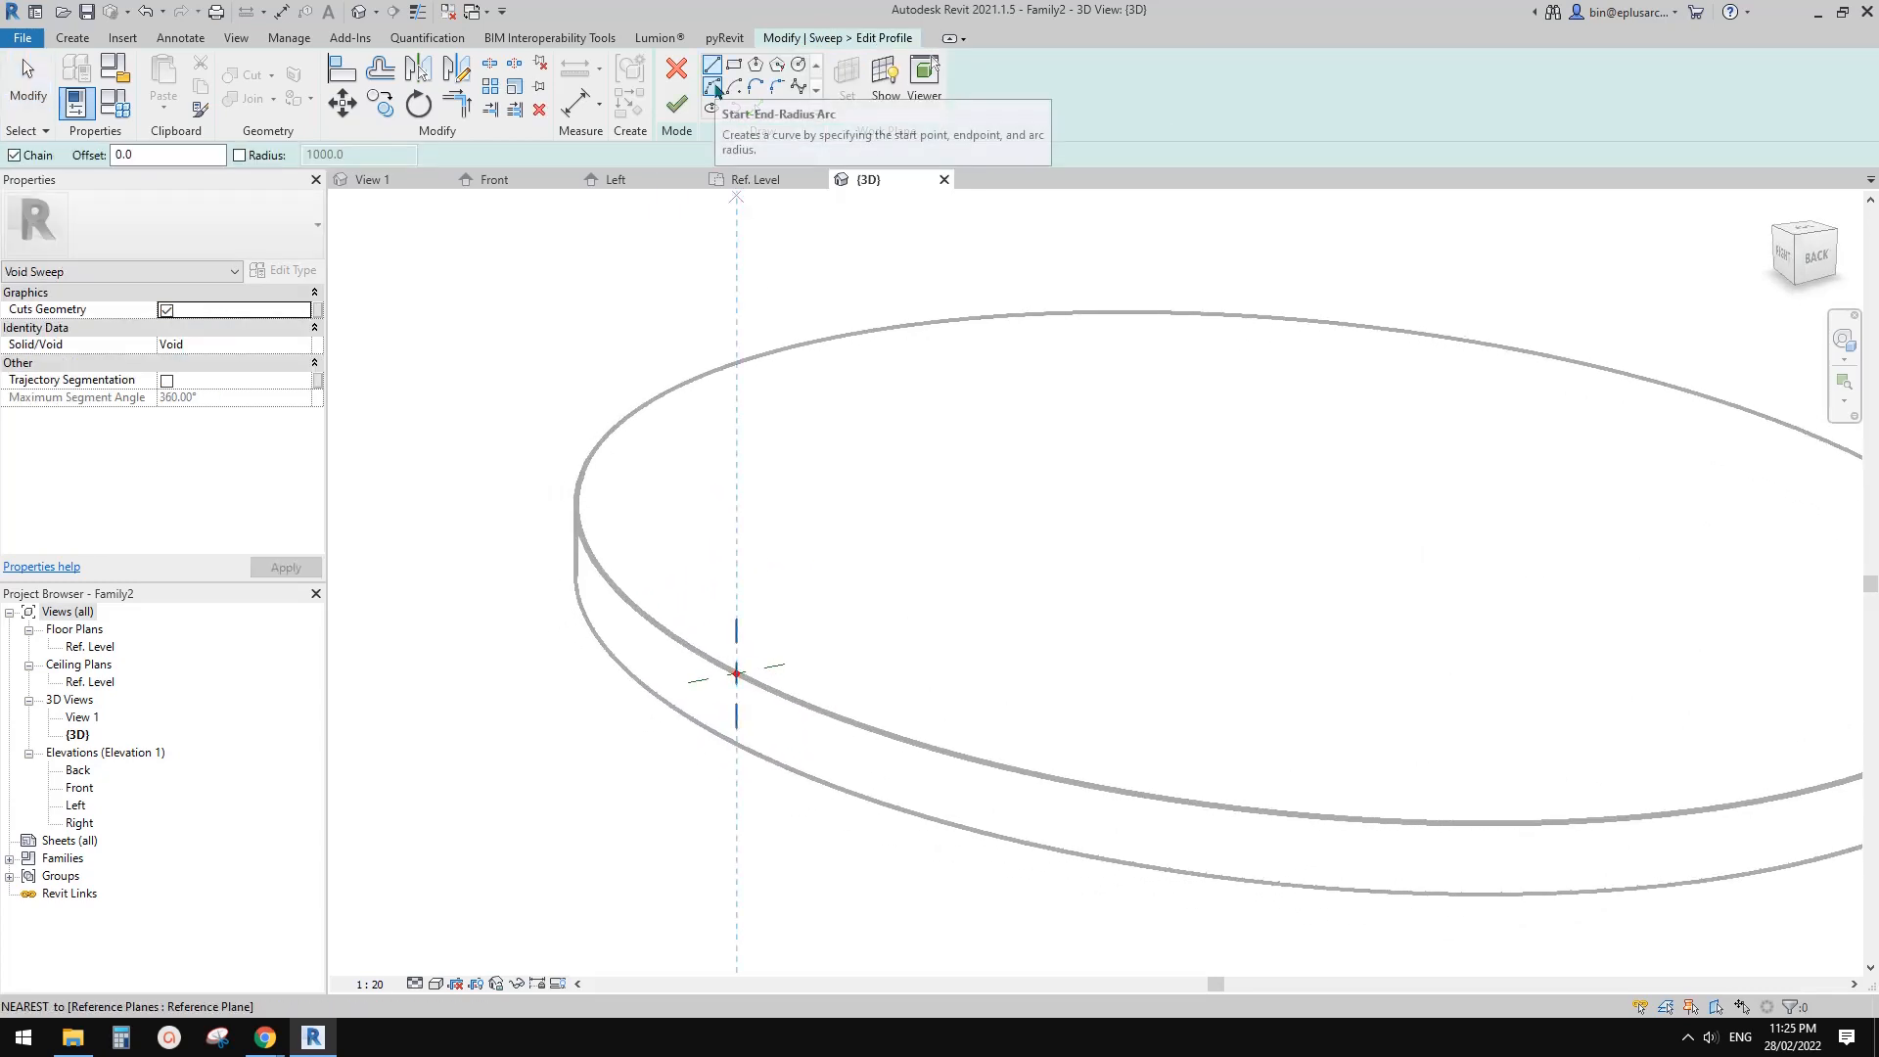
pyautogui.click(716, 90)
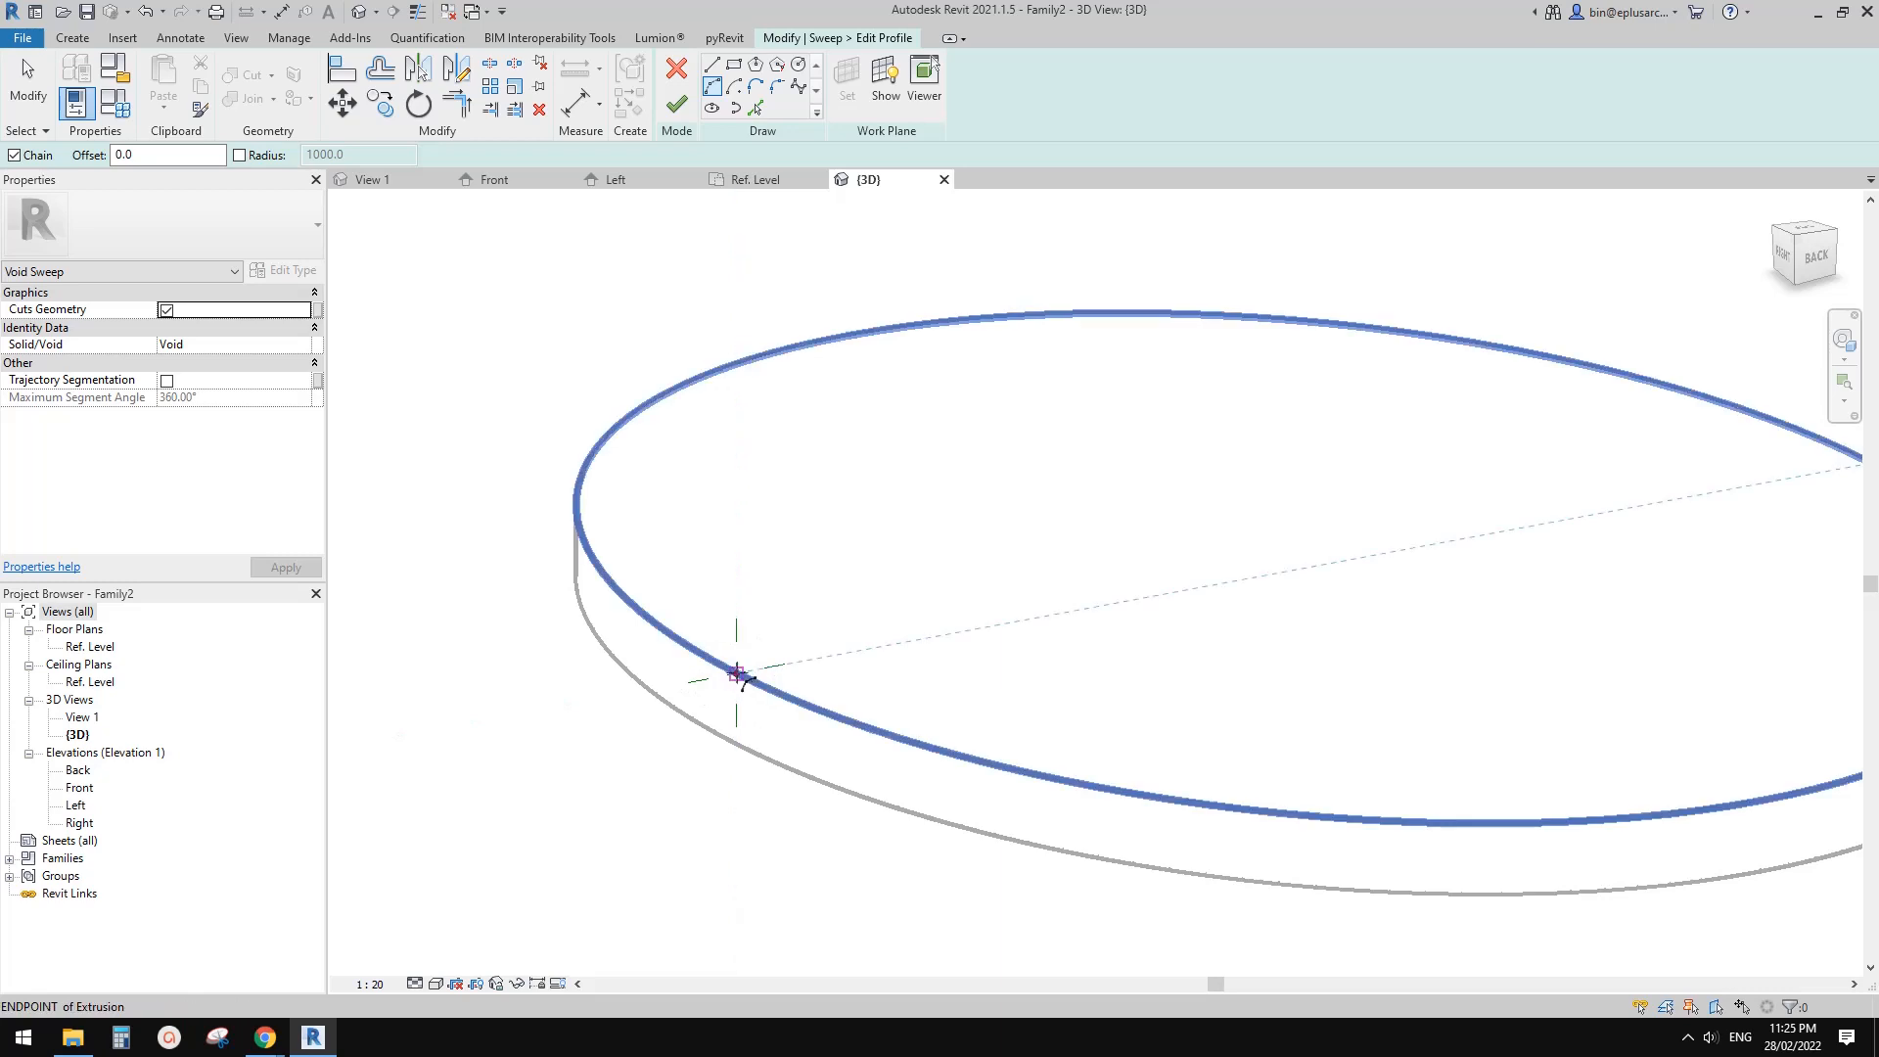
pyautogui.click(737, 674)
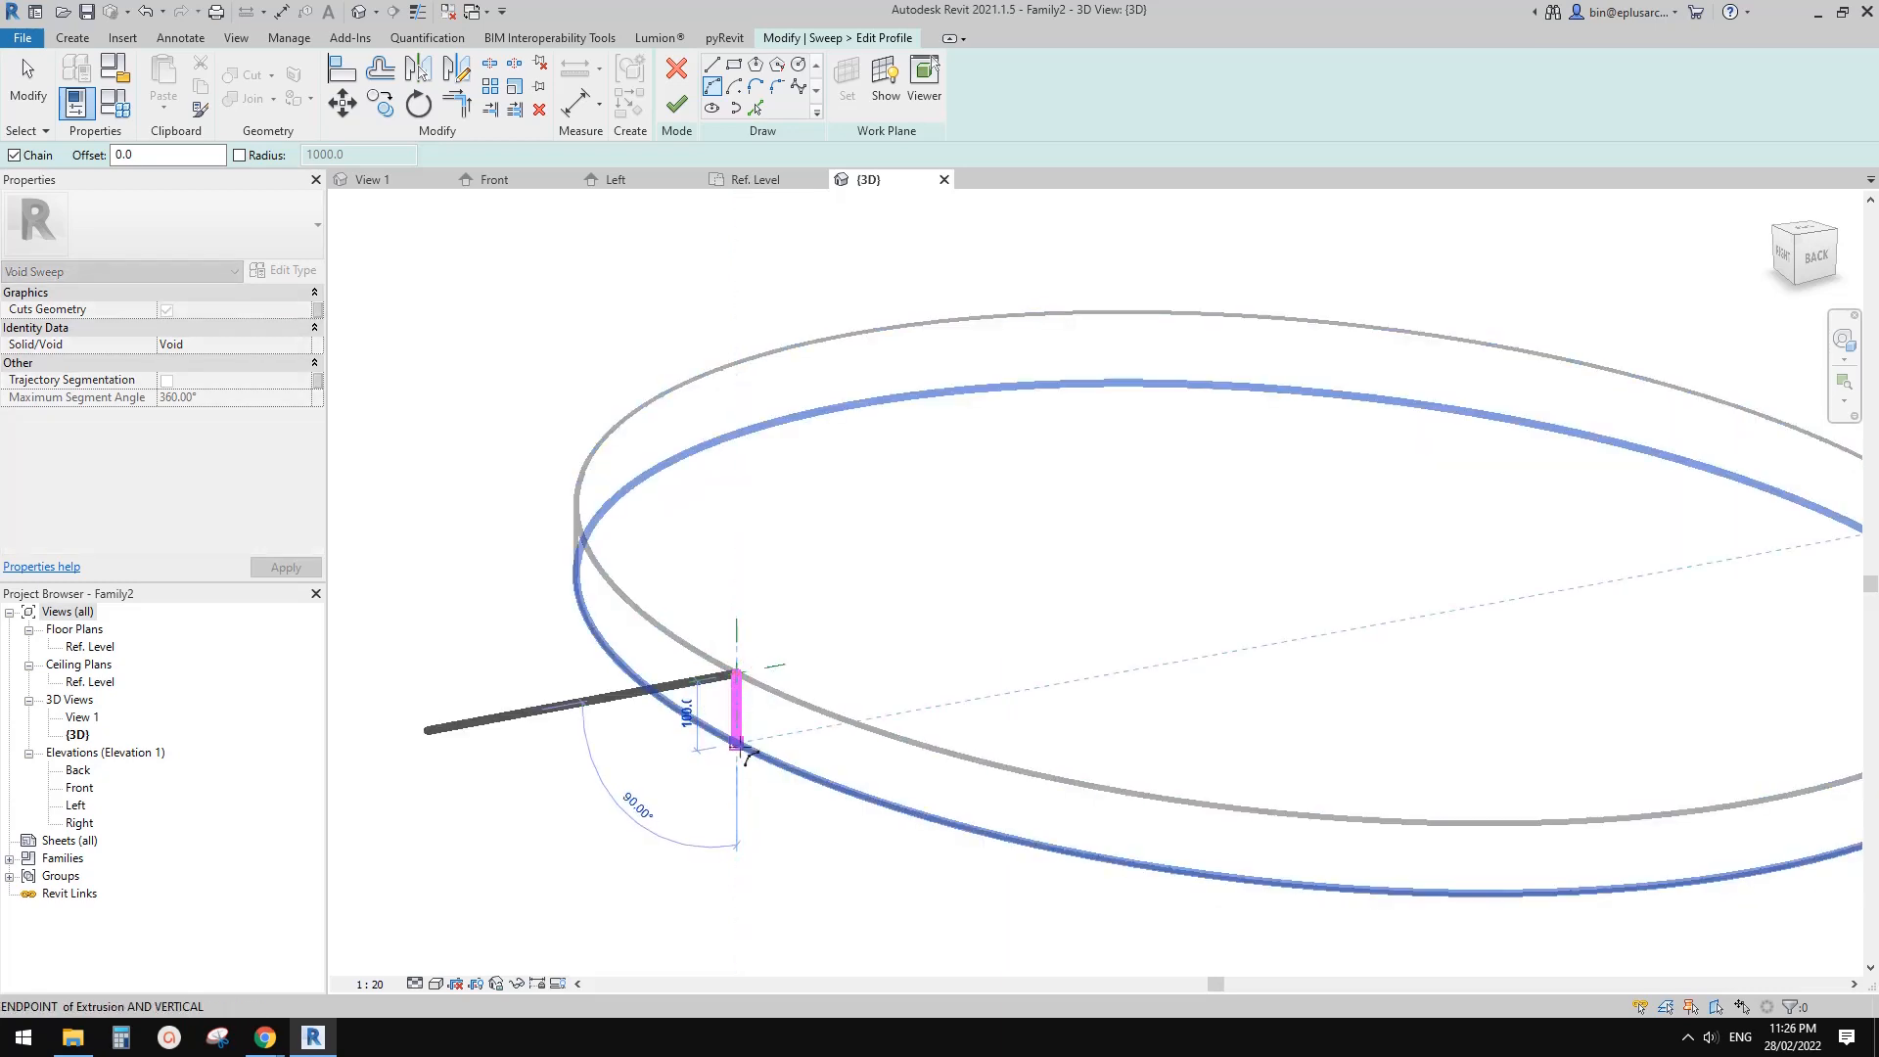
pyautogui.click(740, 746)
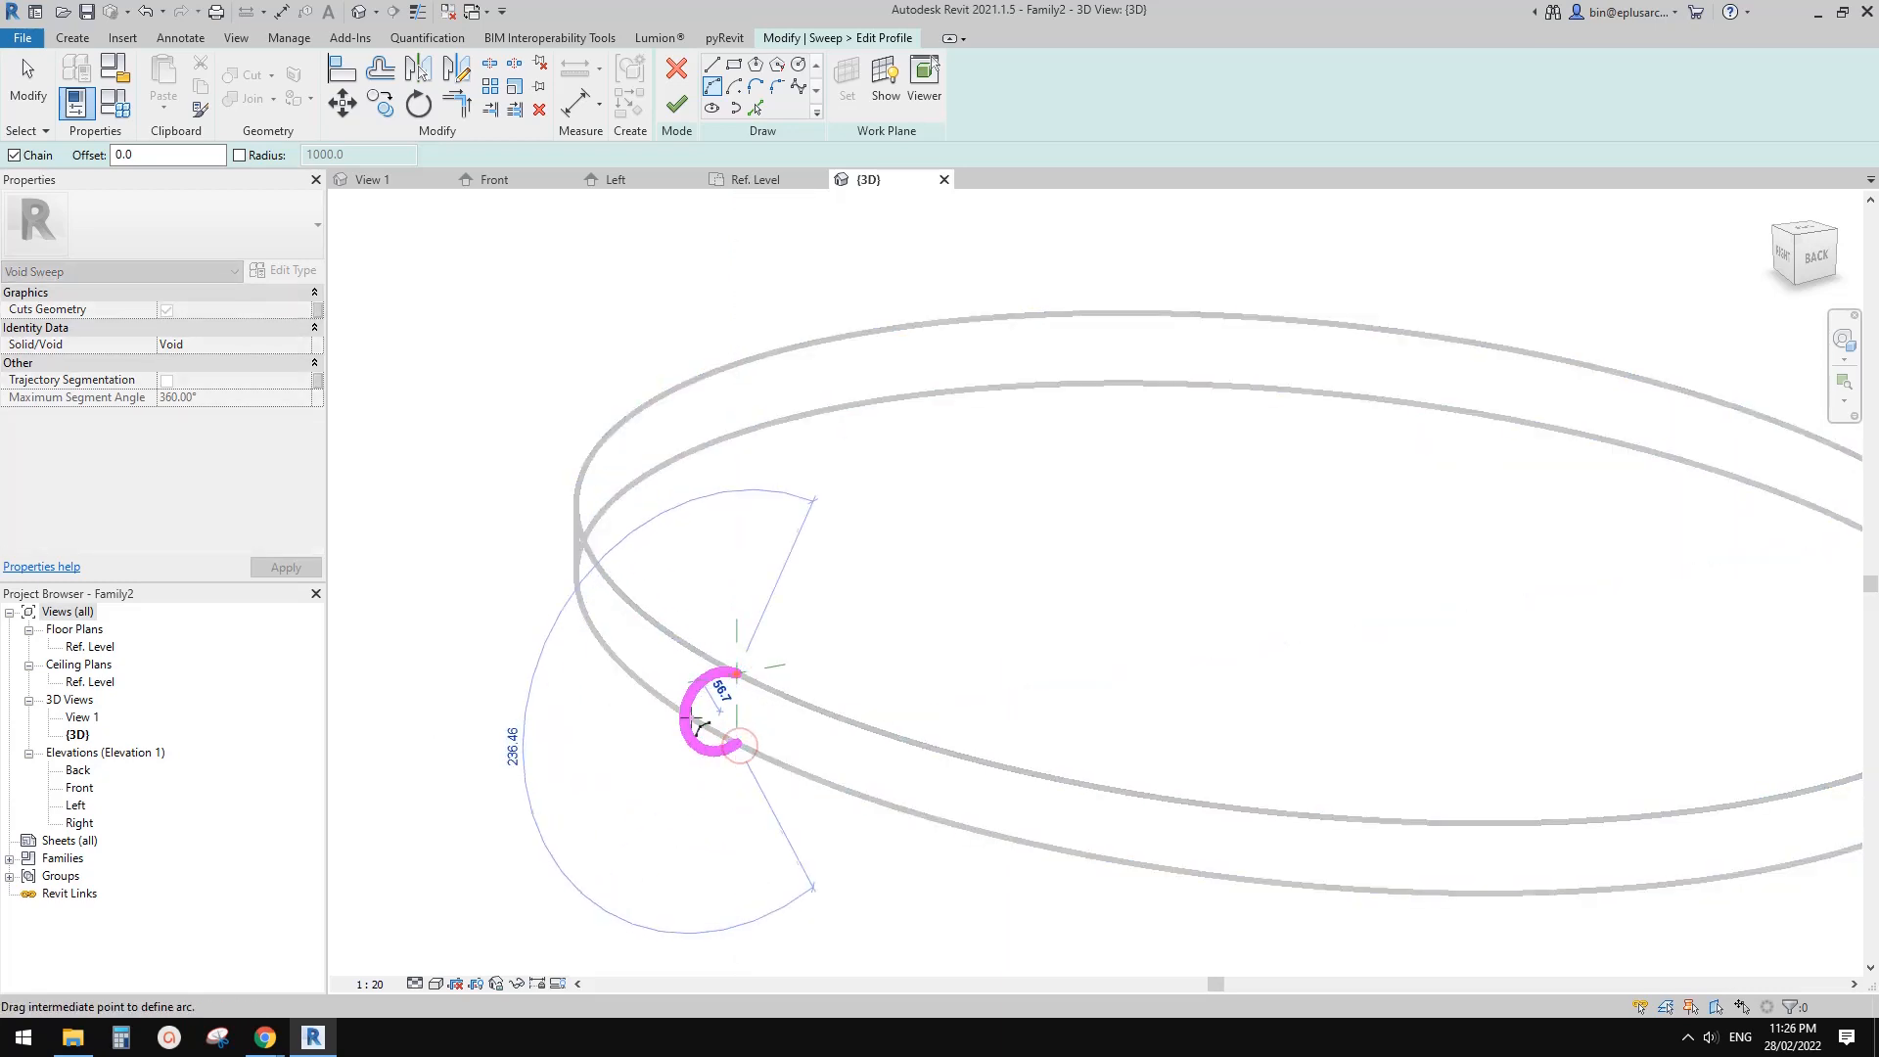
pyautogui.click(720, 723)
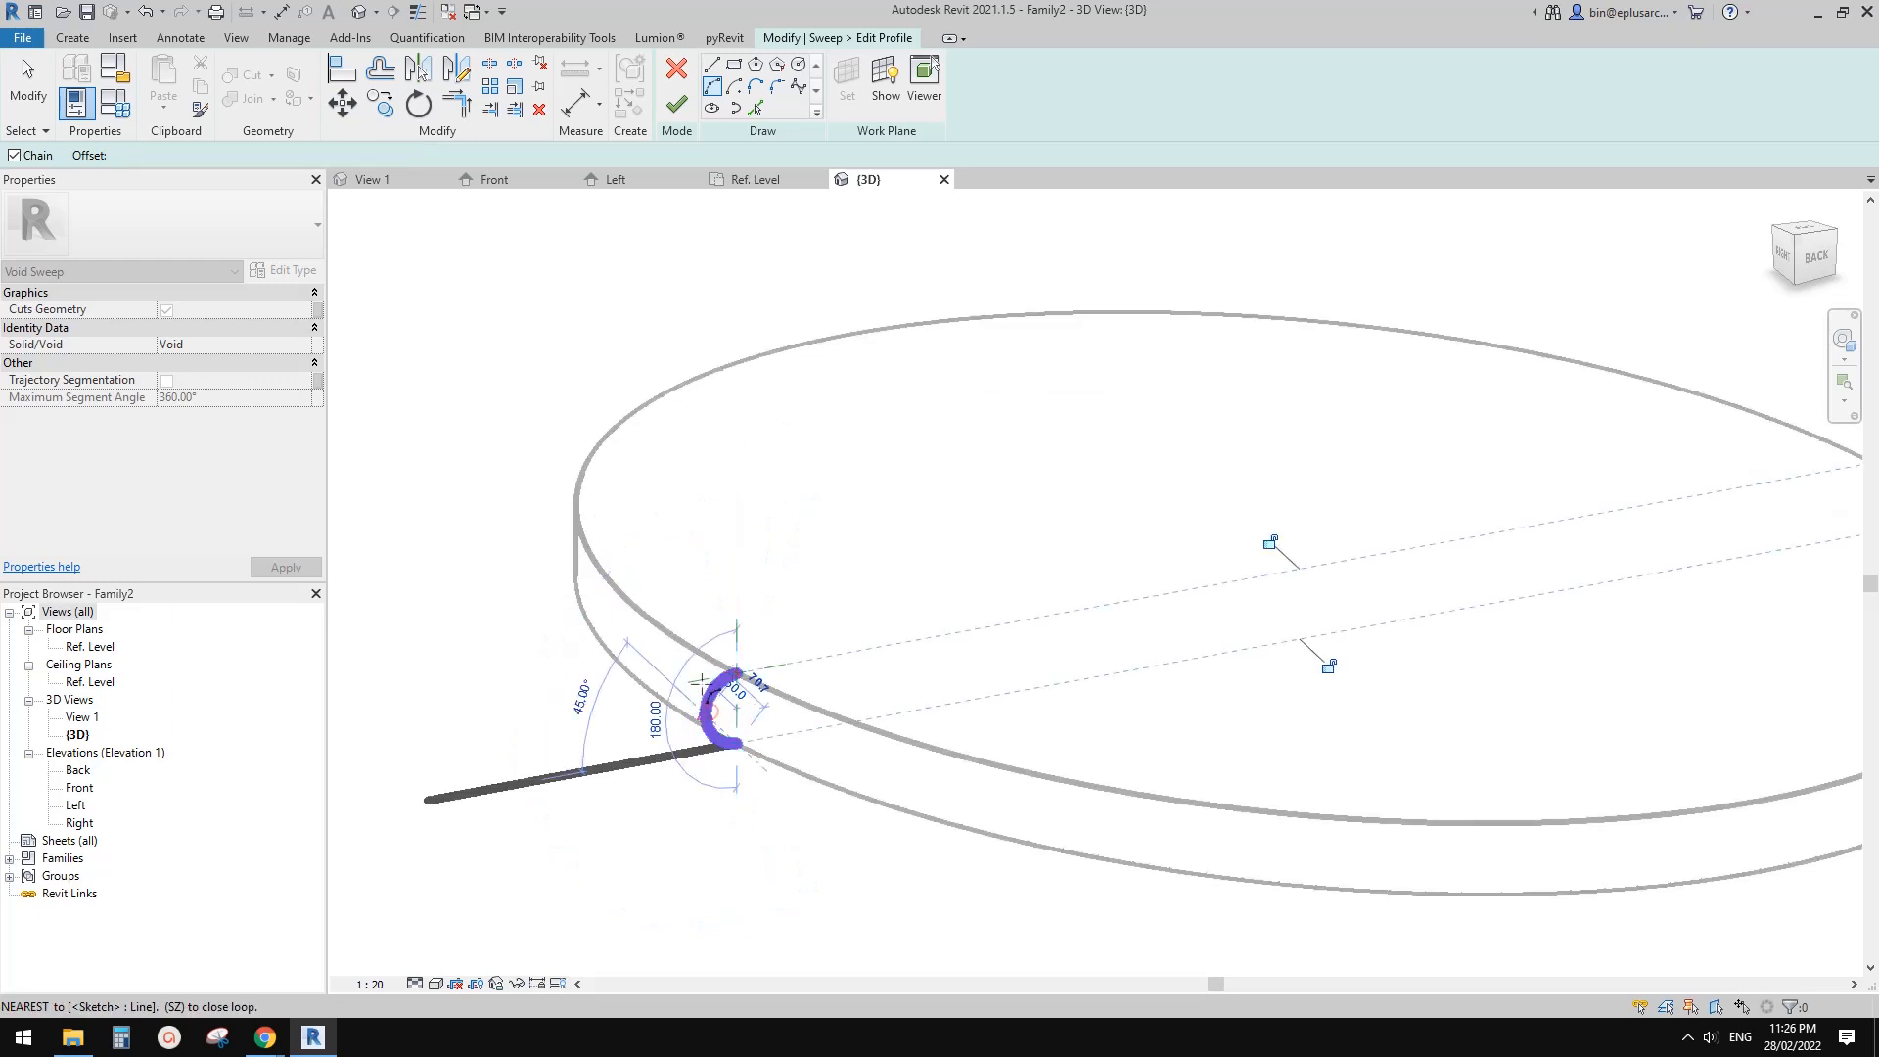
# - Close the profile outside the arc with straight lines: two horizontals about 135 mm long joined by a vertical
pyautogui.scroll(2, 755, 731)
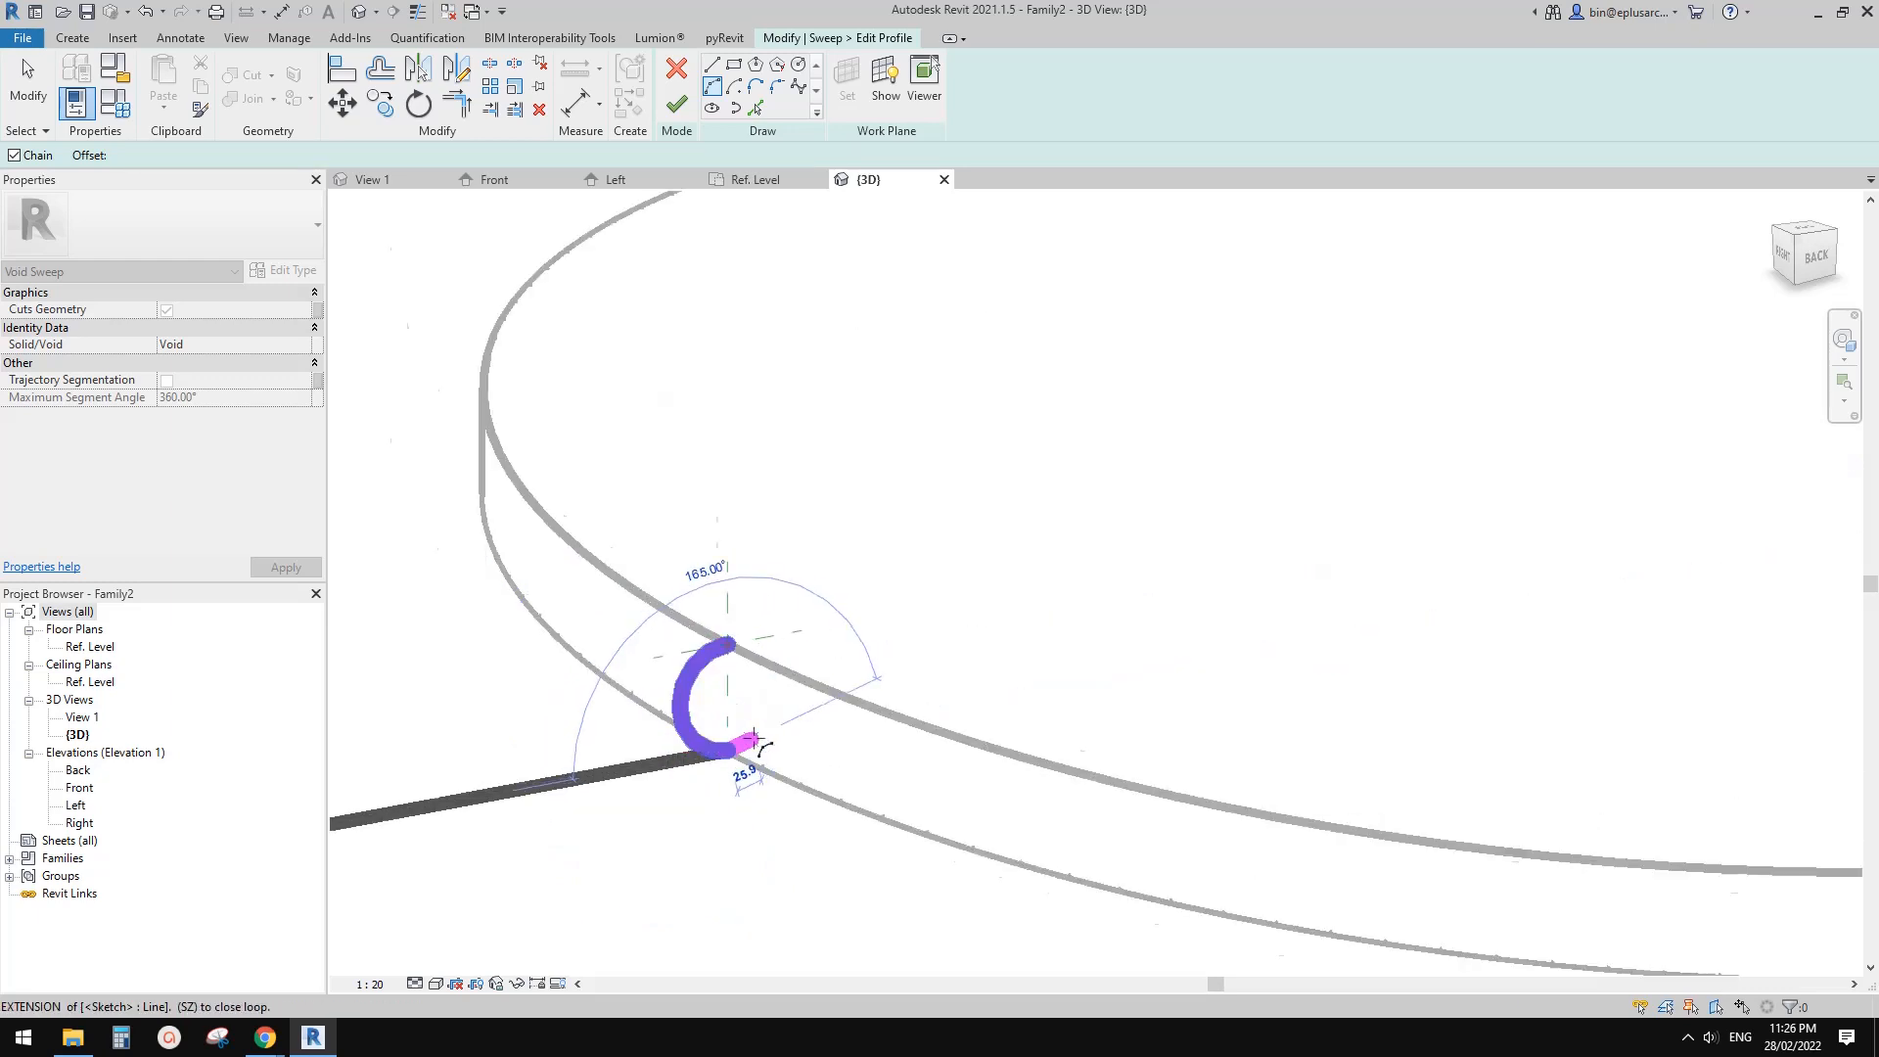
pyautogui.click(716, 65)
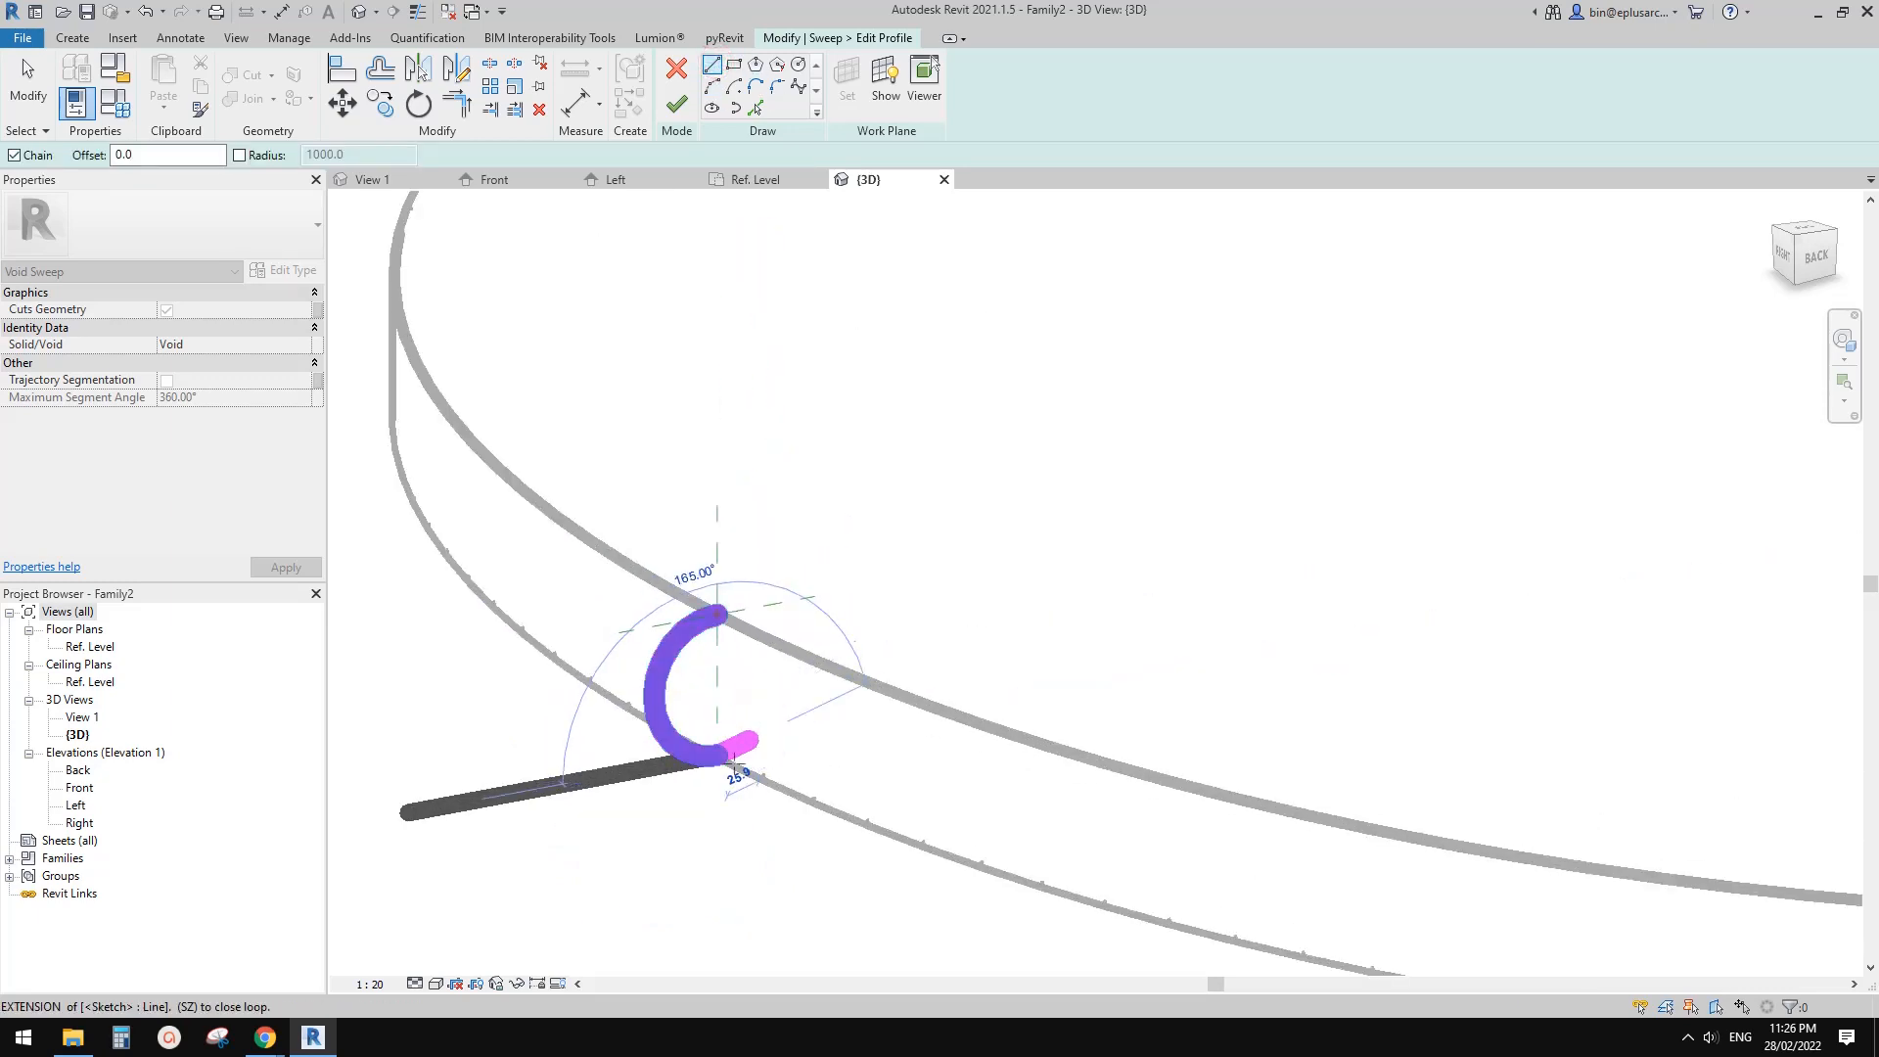
pyautogui.scroll(-2, 729, 738)
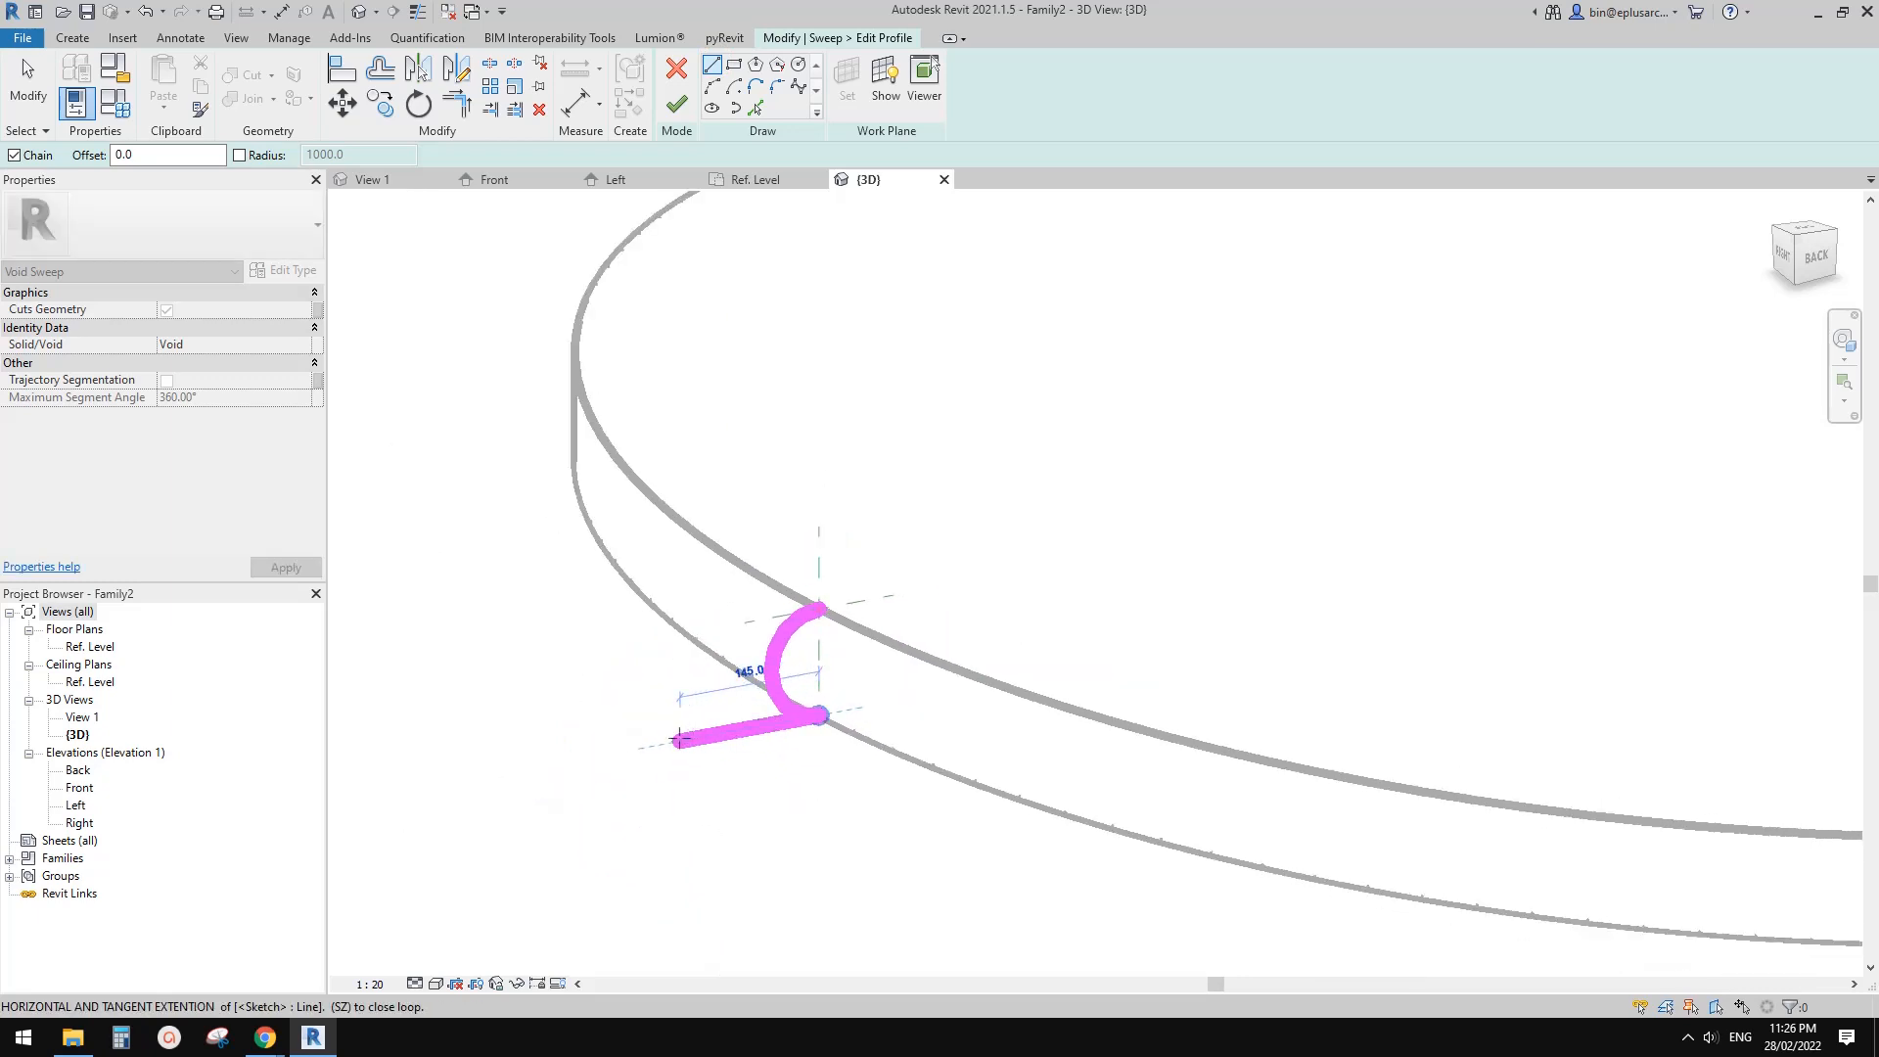
pyautogui.click(690, 739)
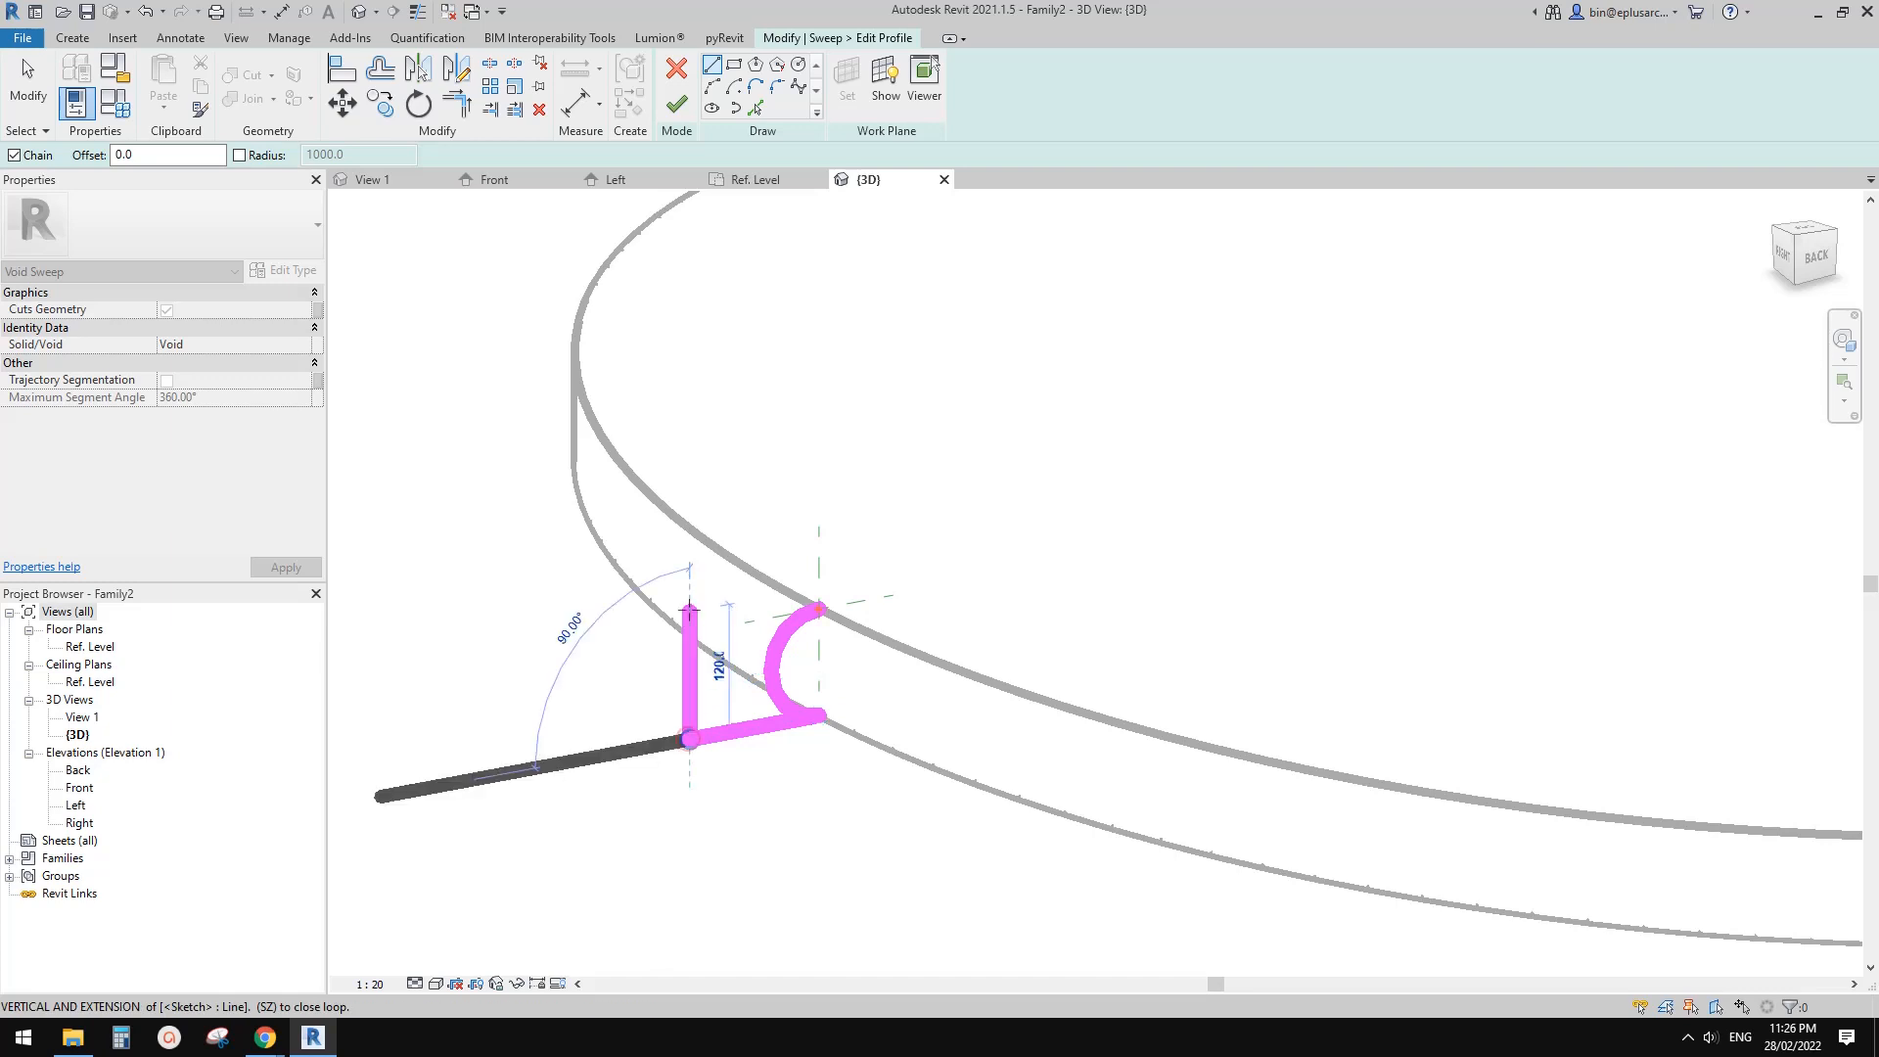
pyautogui.click(692, 631)
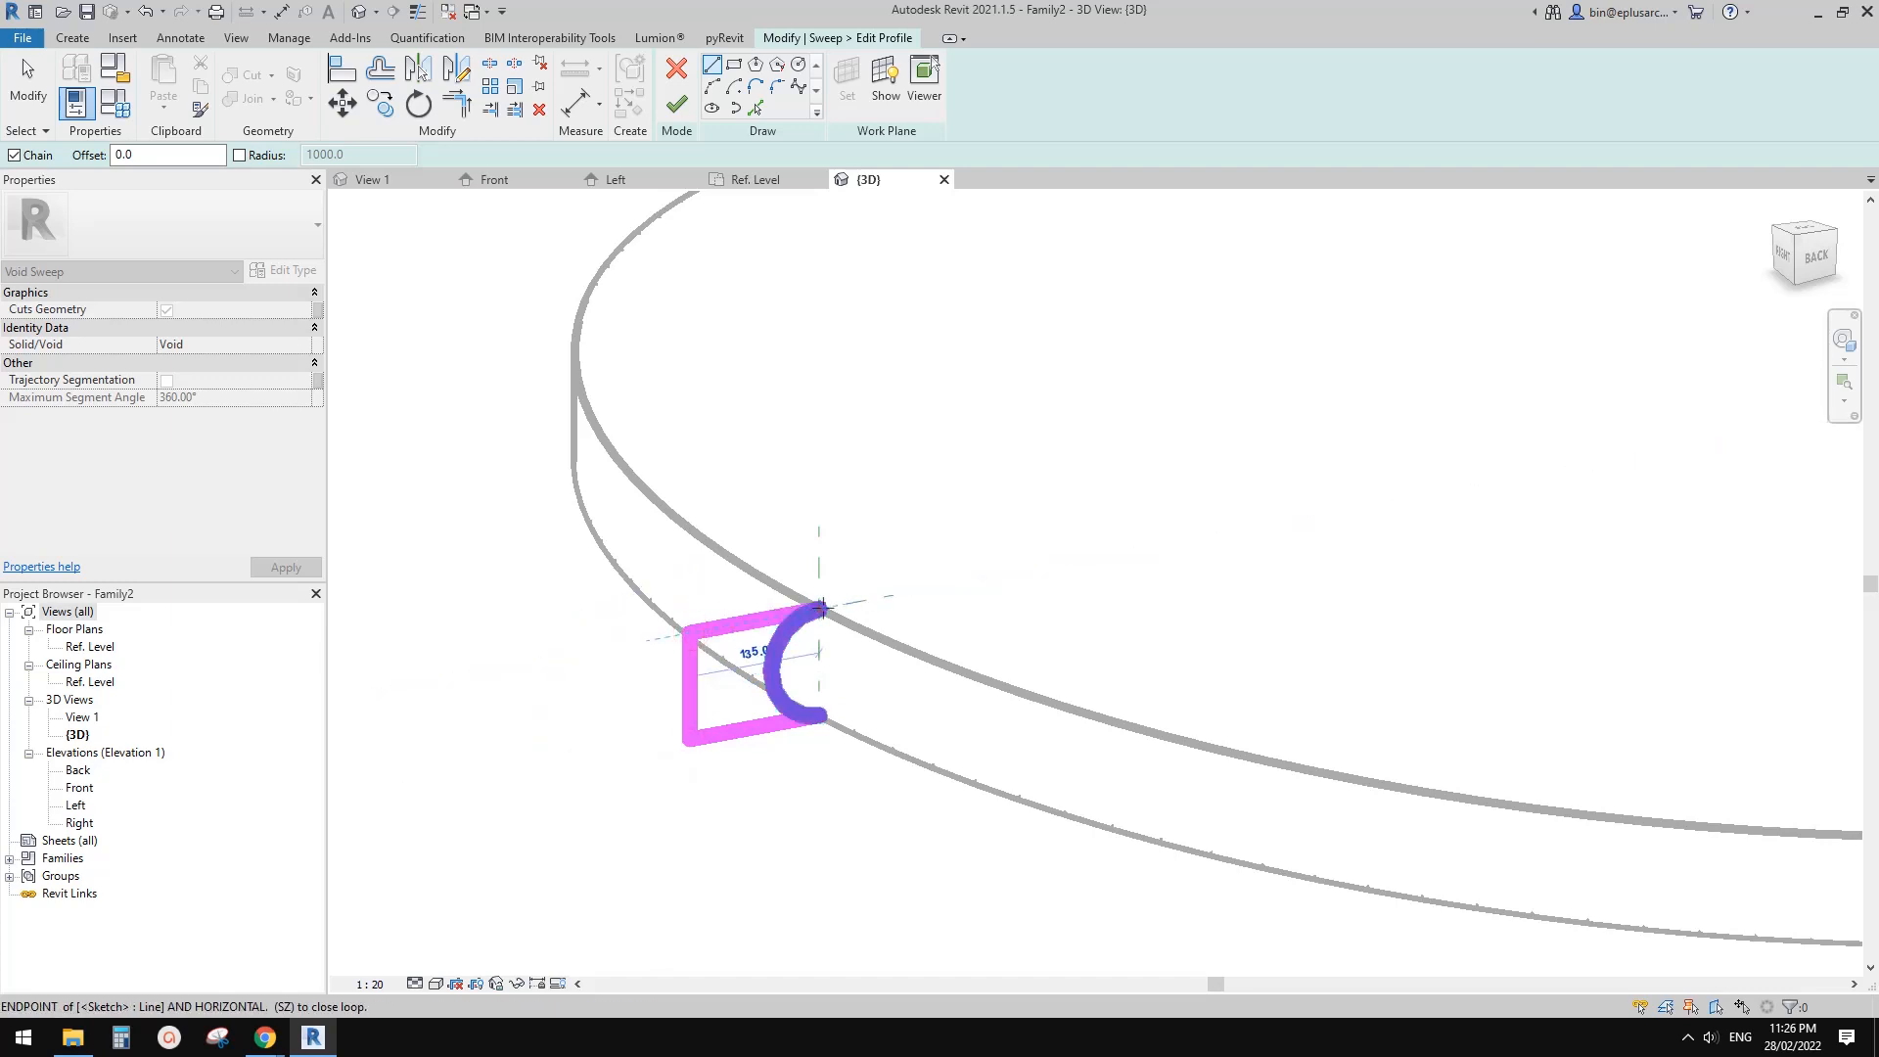
pyautogui.click(823, 608)
pyautogui.press('Escape')
pyautogui.press('Escape')
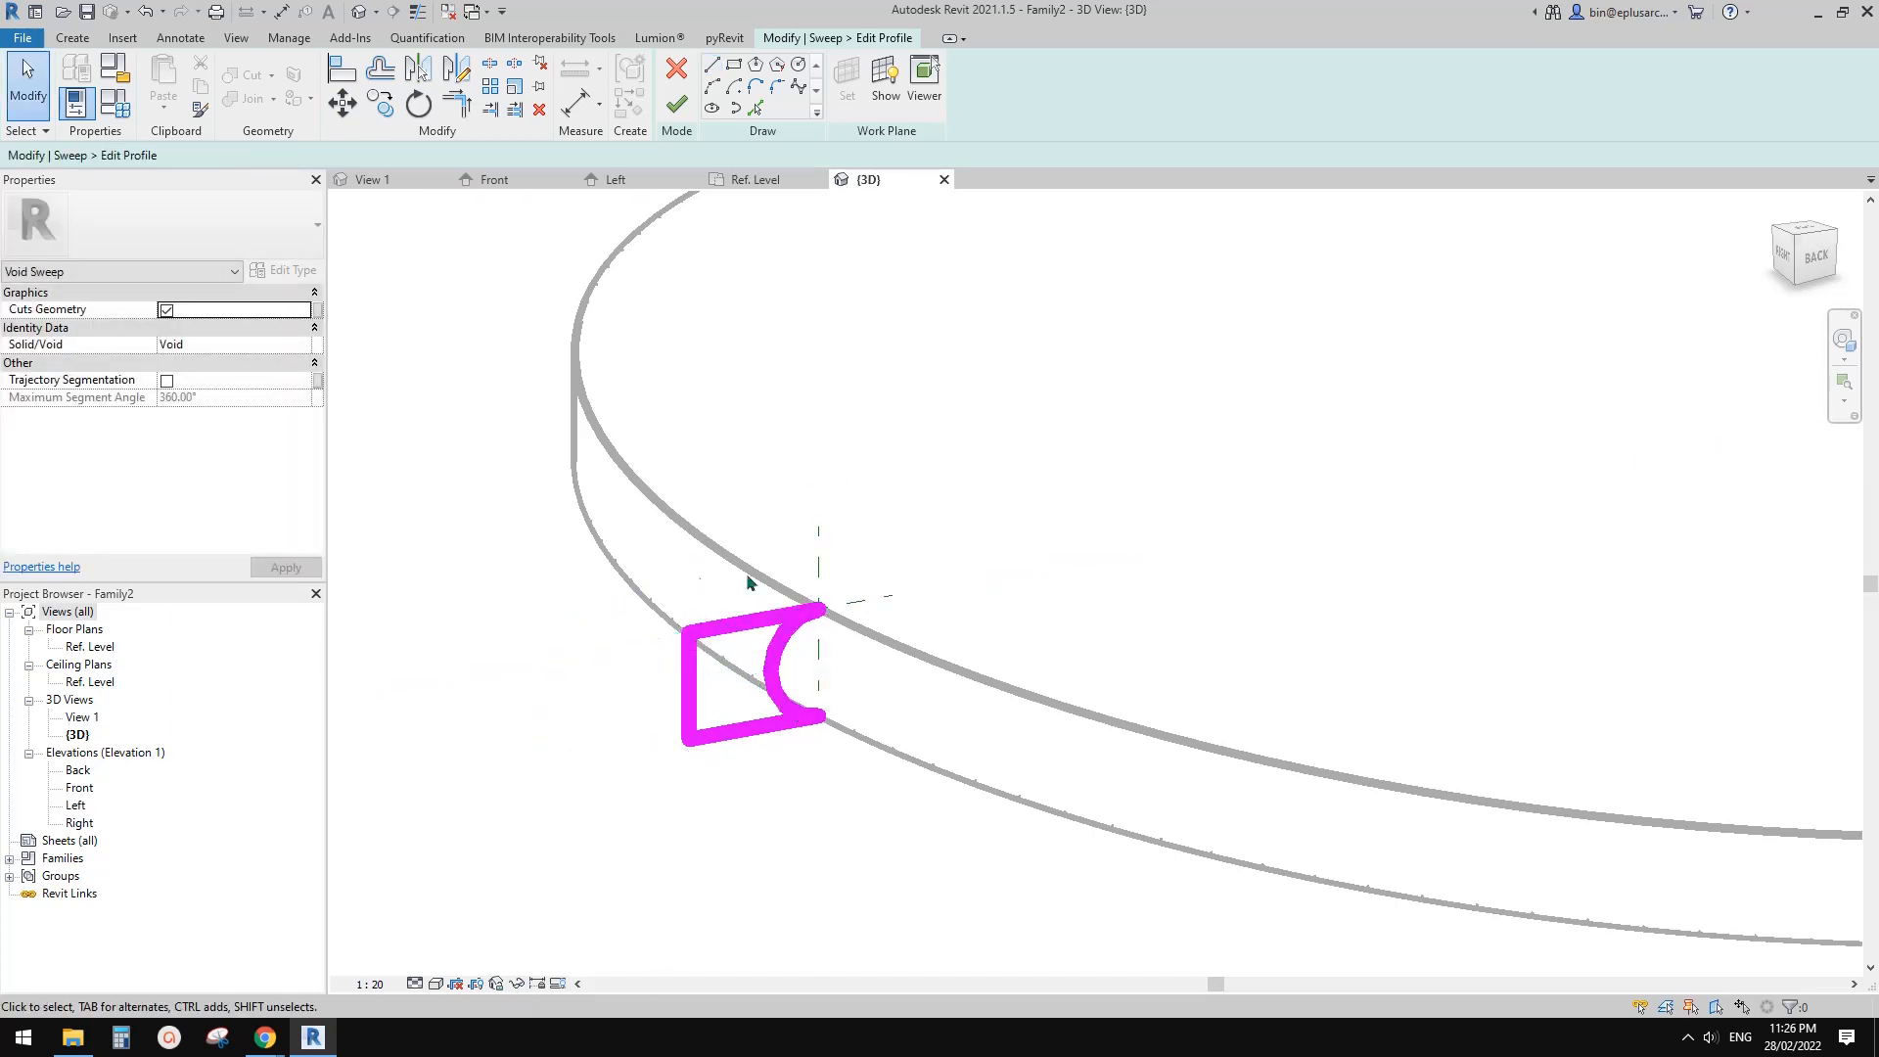
# - Move the whole sweep profile inward until the arc's midpoint lies on the vertical reference plane at the disc's edge
pyautogui.scroll(-2, 662, 642)
pyautogui.keyDown('shift'); pyautogui.moveTo(719, 711); pyautogui.dragTo(701, 675, button='middle'); pyautogui.keyUp('shift')
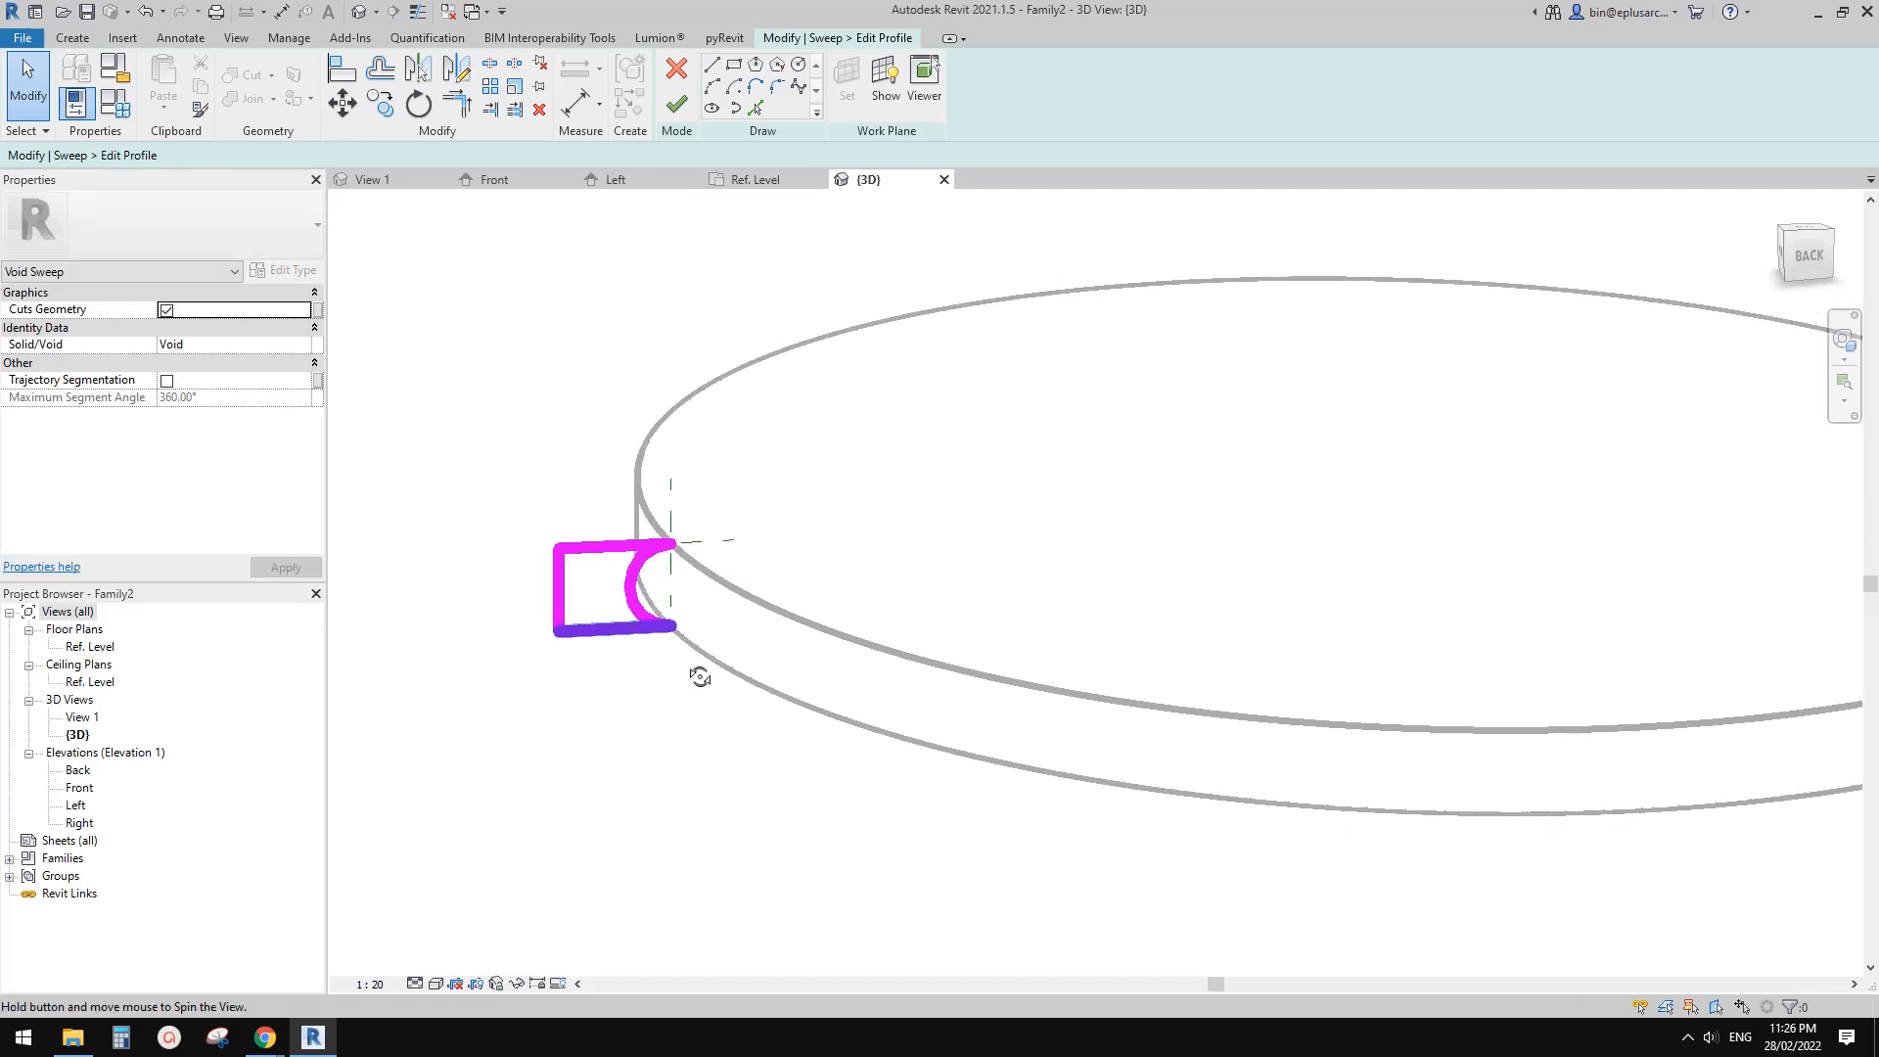
pyautogui.scroll(4, 579, 607)
pyautogui.moveTo(609, 613); pyautogui.dragTo(611, 620, button='middle')
pyautogui.moveTo(467, 446); pyautogui.dragTo(769, 707)
pyautogui.moveTo(739, 626); pyautogui.dragTo(723, 651, button='middle')
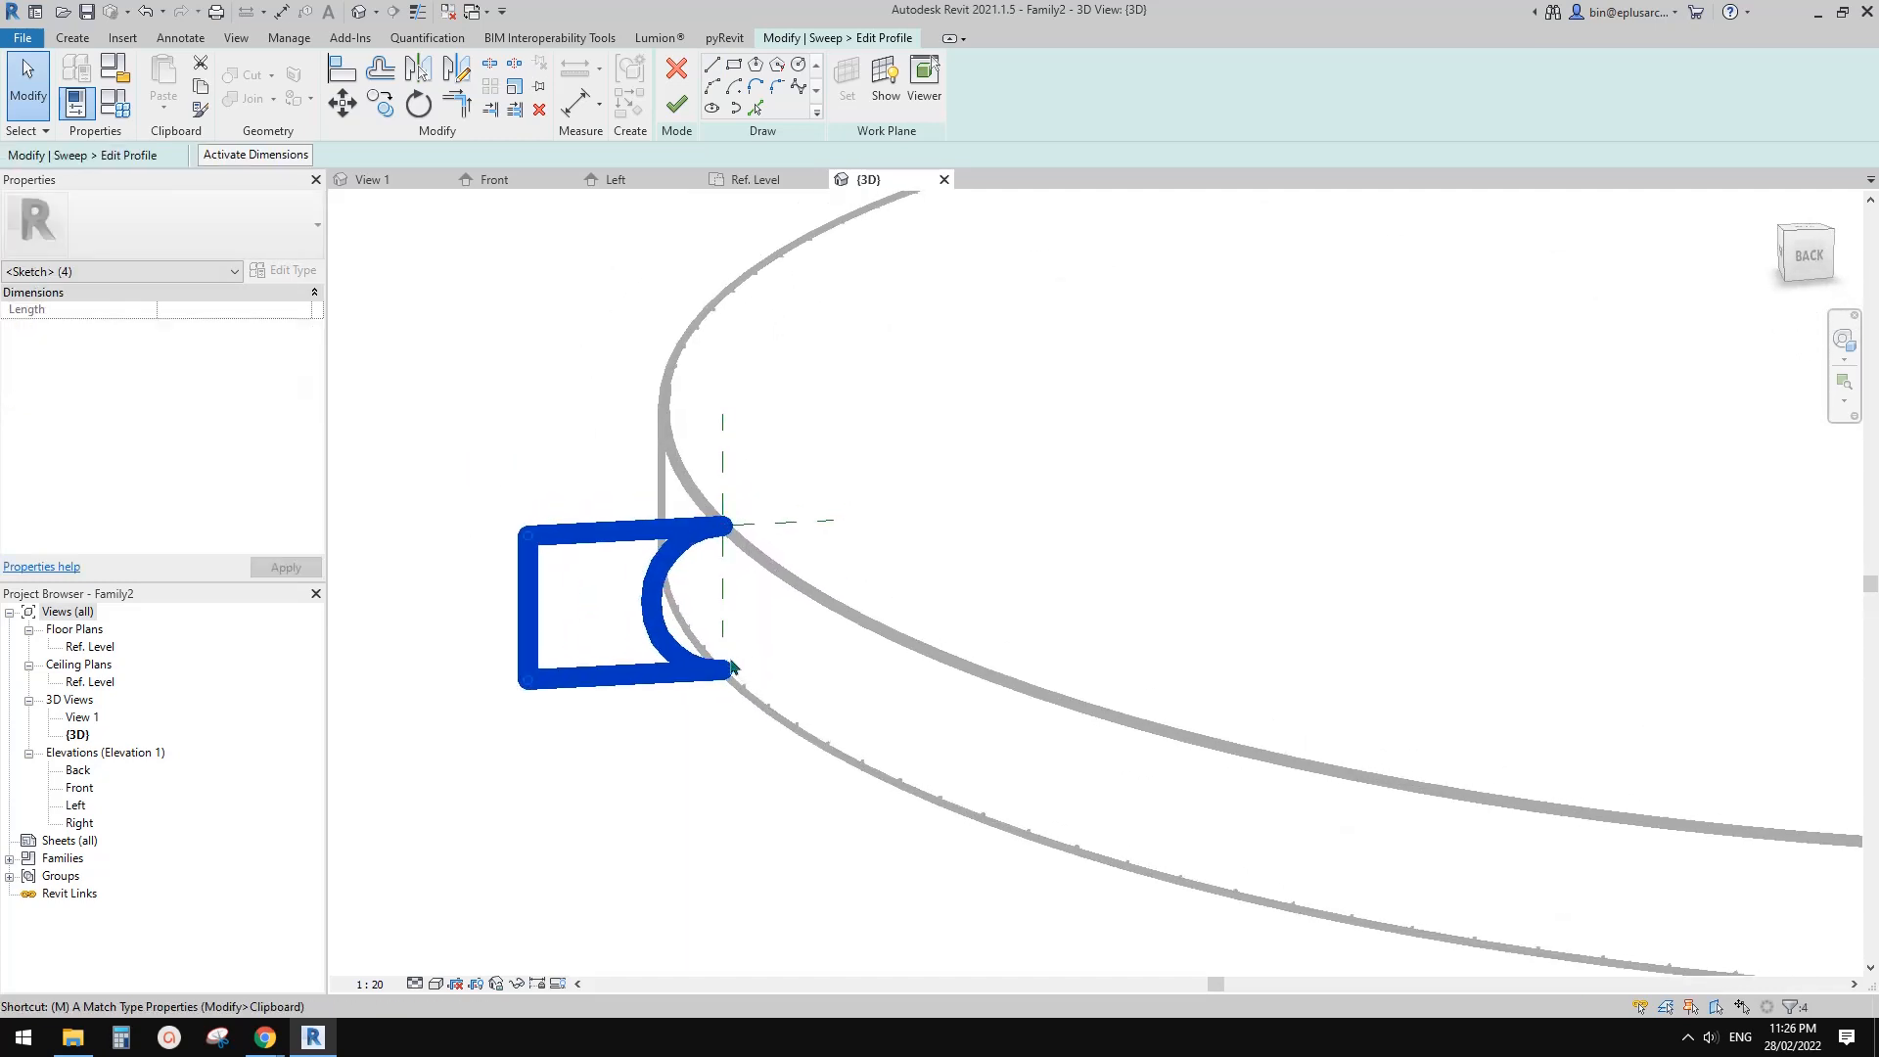
pyautogui.press('v')
pyautogui.click(649, 599)
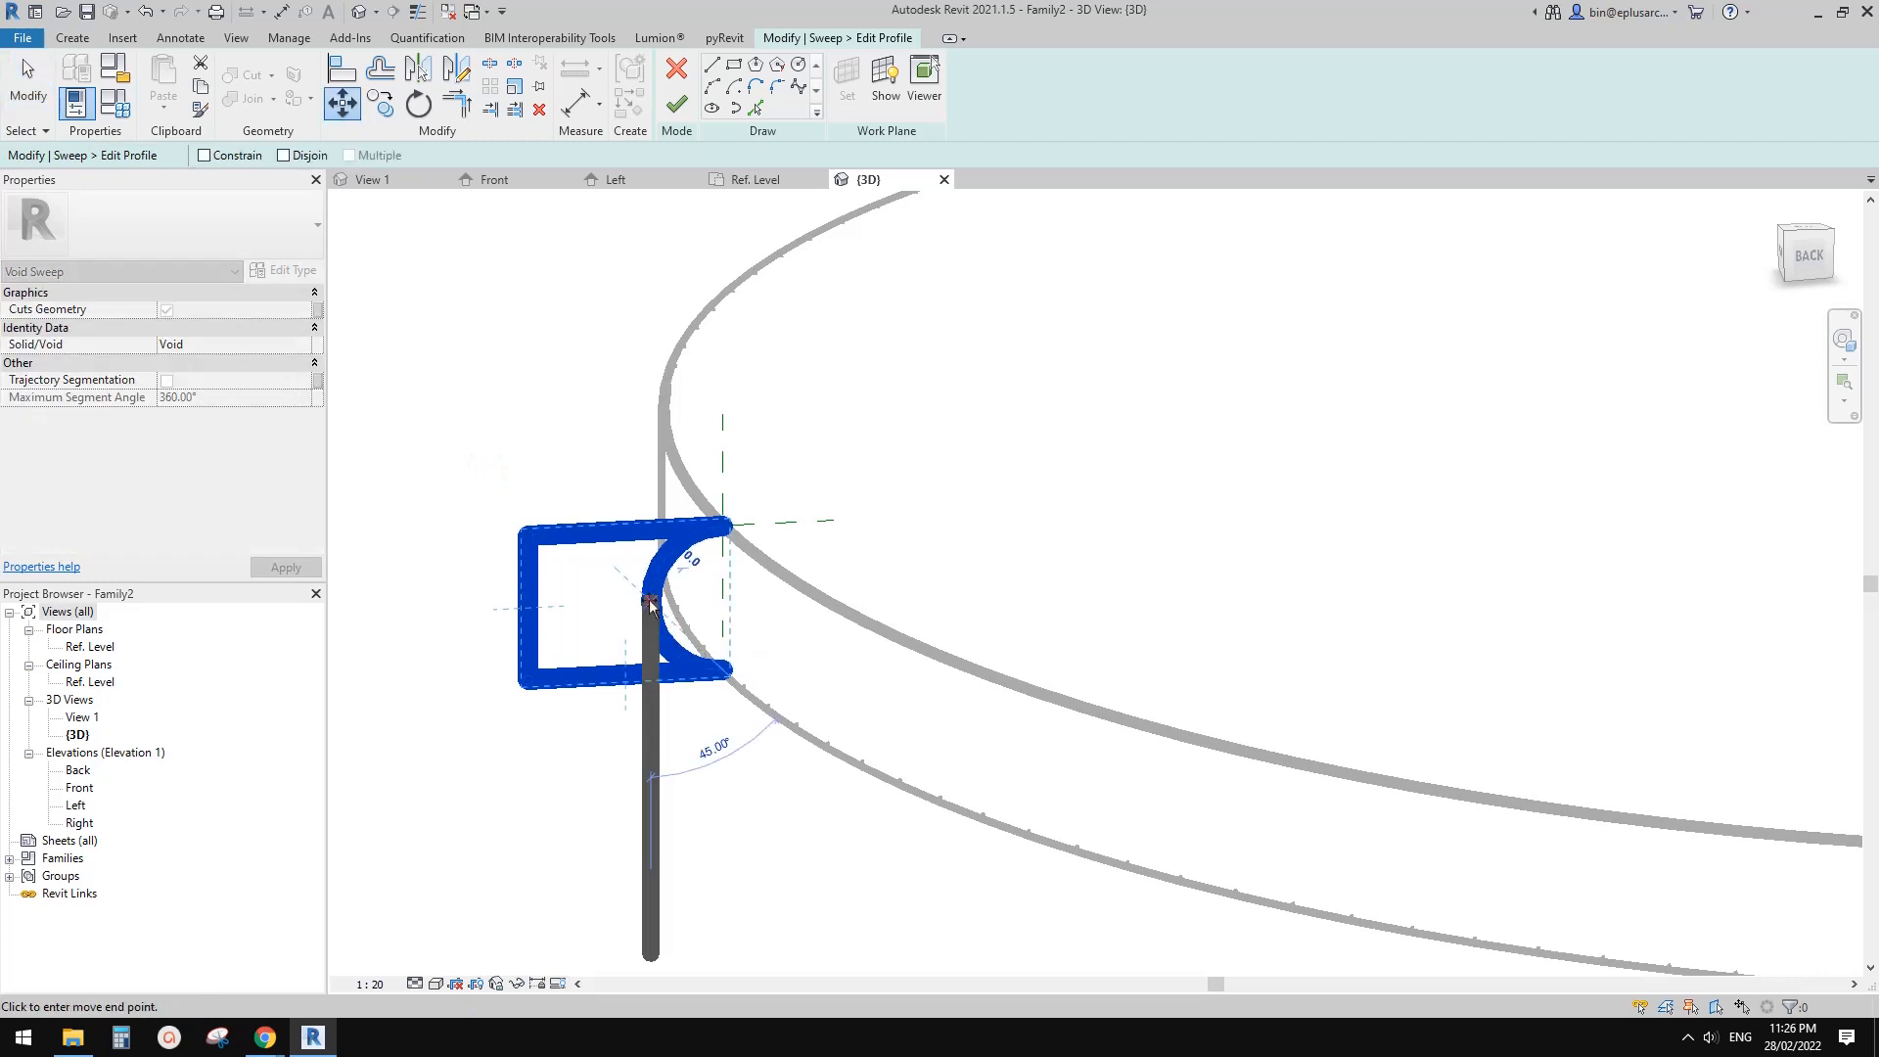
pyautogui.click(725, 599)
pyautogui.moveTo(725, 599)
pyautogui.keyDown('shift'); pyautogui.mouseDown(button='middle')
pyautogui.moveTo(754, 617)
pyautogui.moveTo(747, 554)
pyautogui.moveTo(685, 542)
pyautogui.moveTo(764, 613)
pyautogui.moveTo(721, 533)
pyautogui.mouseUp(button='middle'); pyautogui.keyUp('shift')
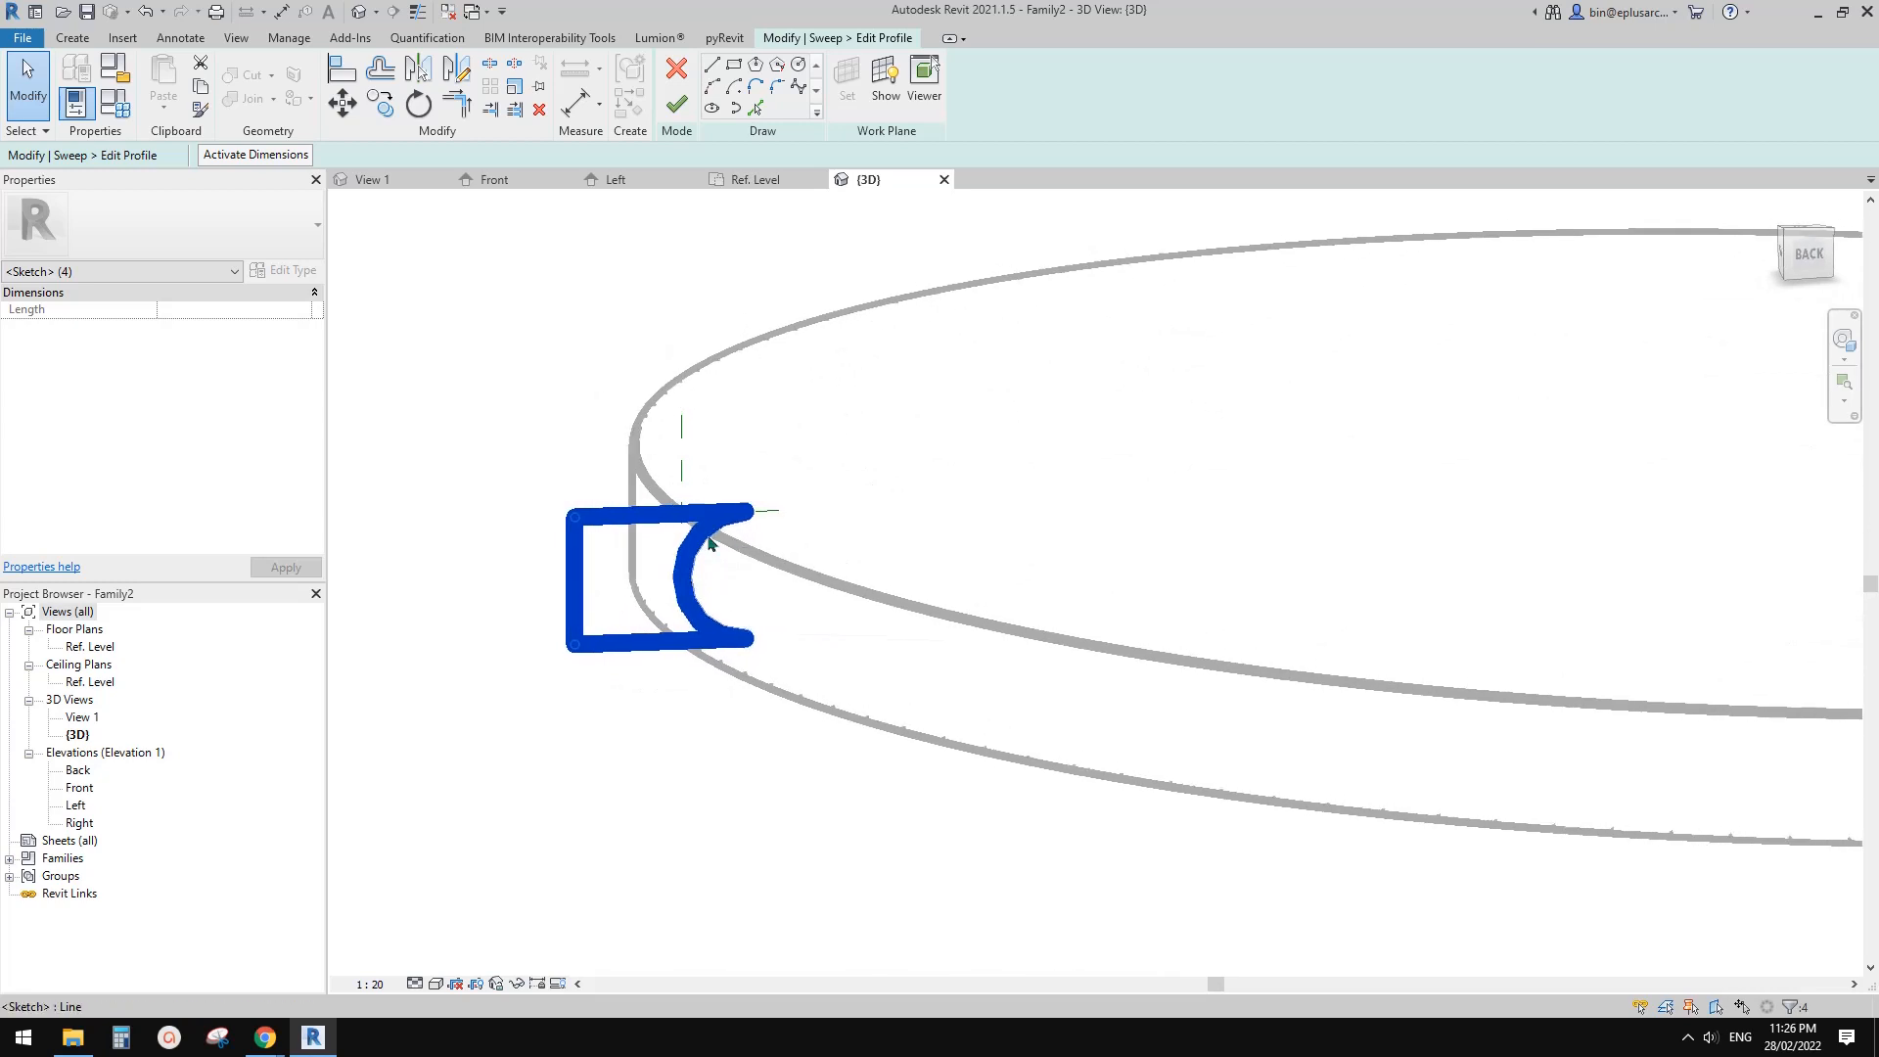
pyautogui.press('Escape')
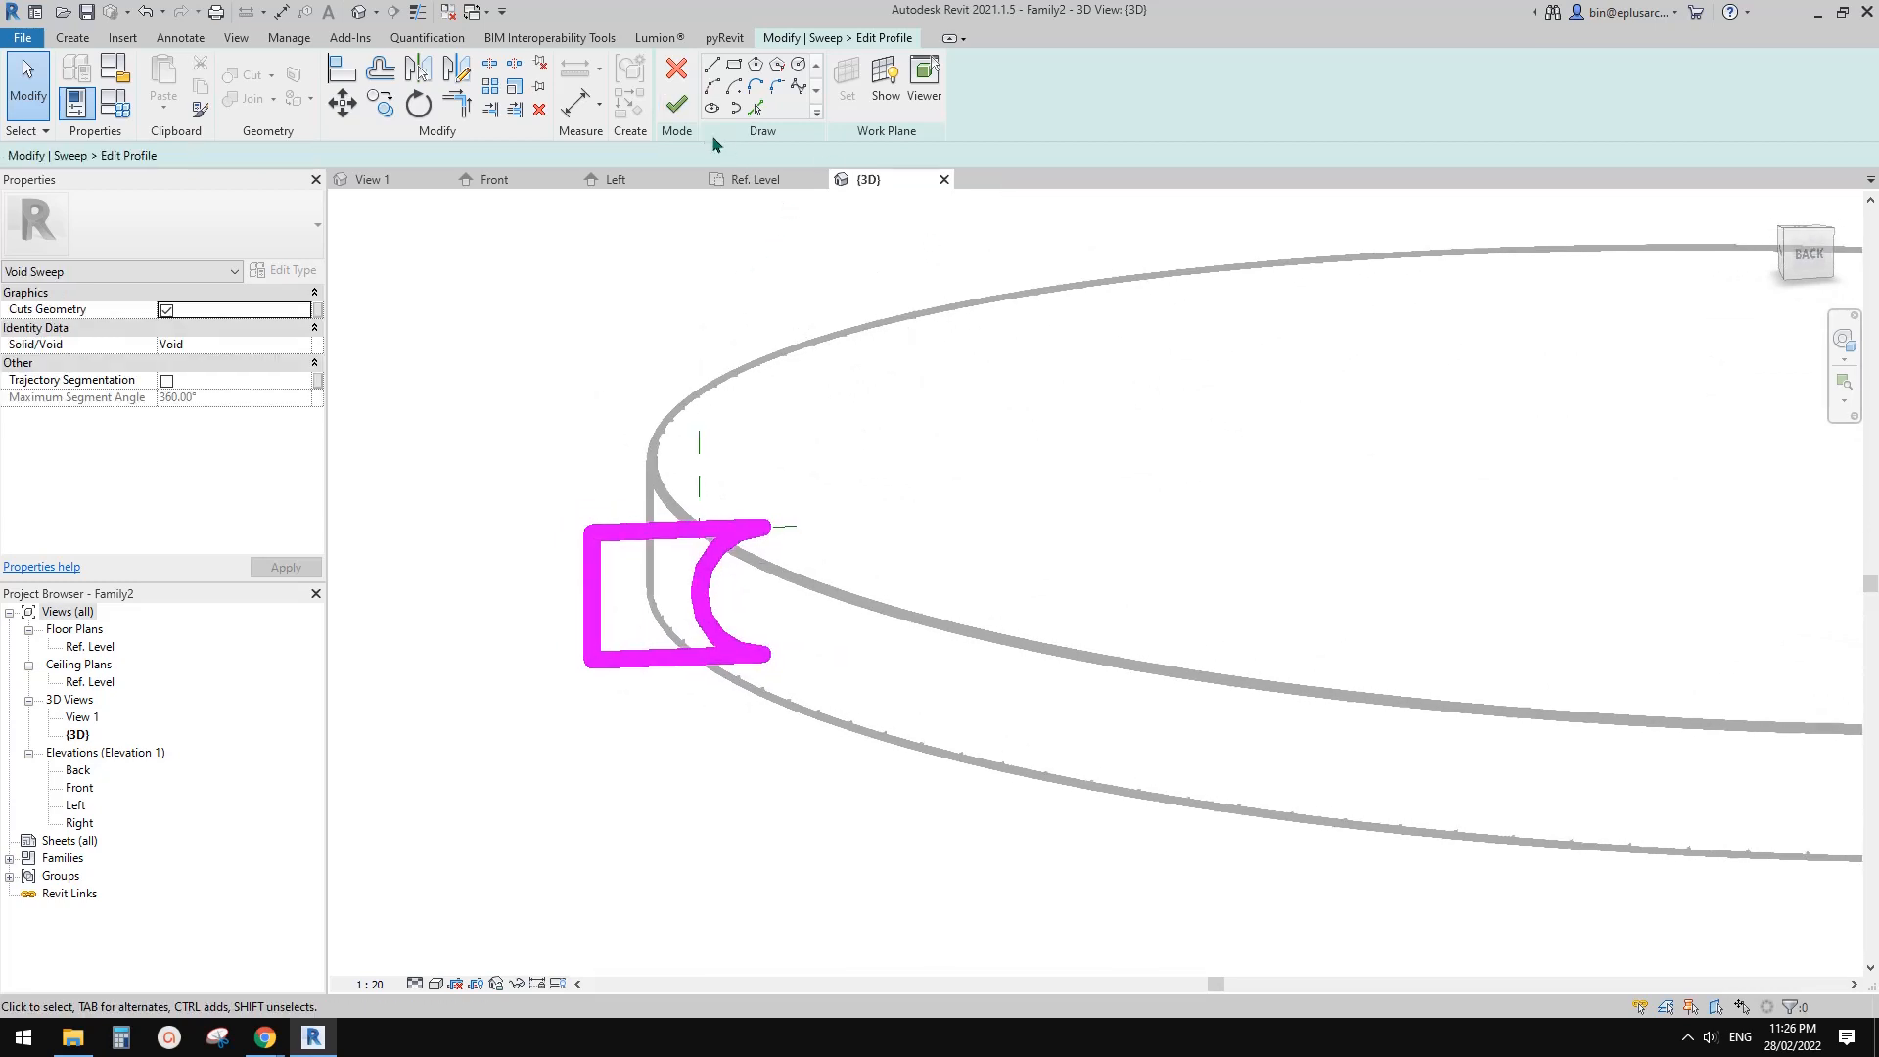
# - Finish the profile and the void sweep, and display the 3D view with shaded surfaces
pyautogui.click(676, 103)
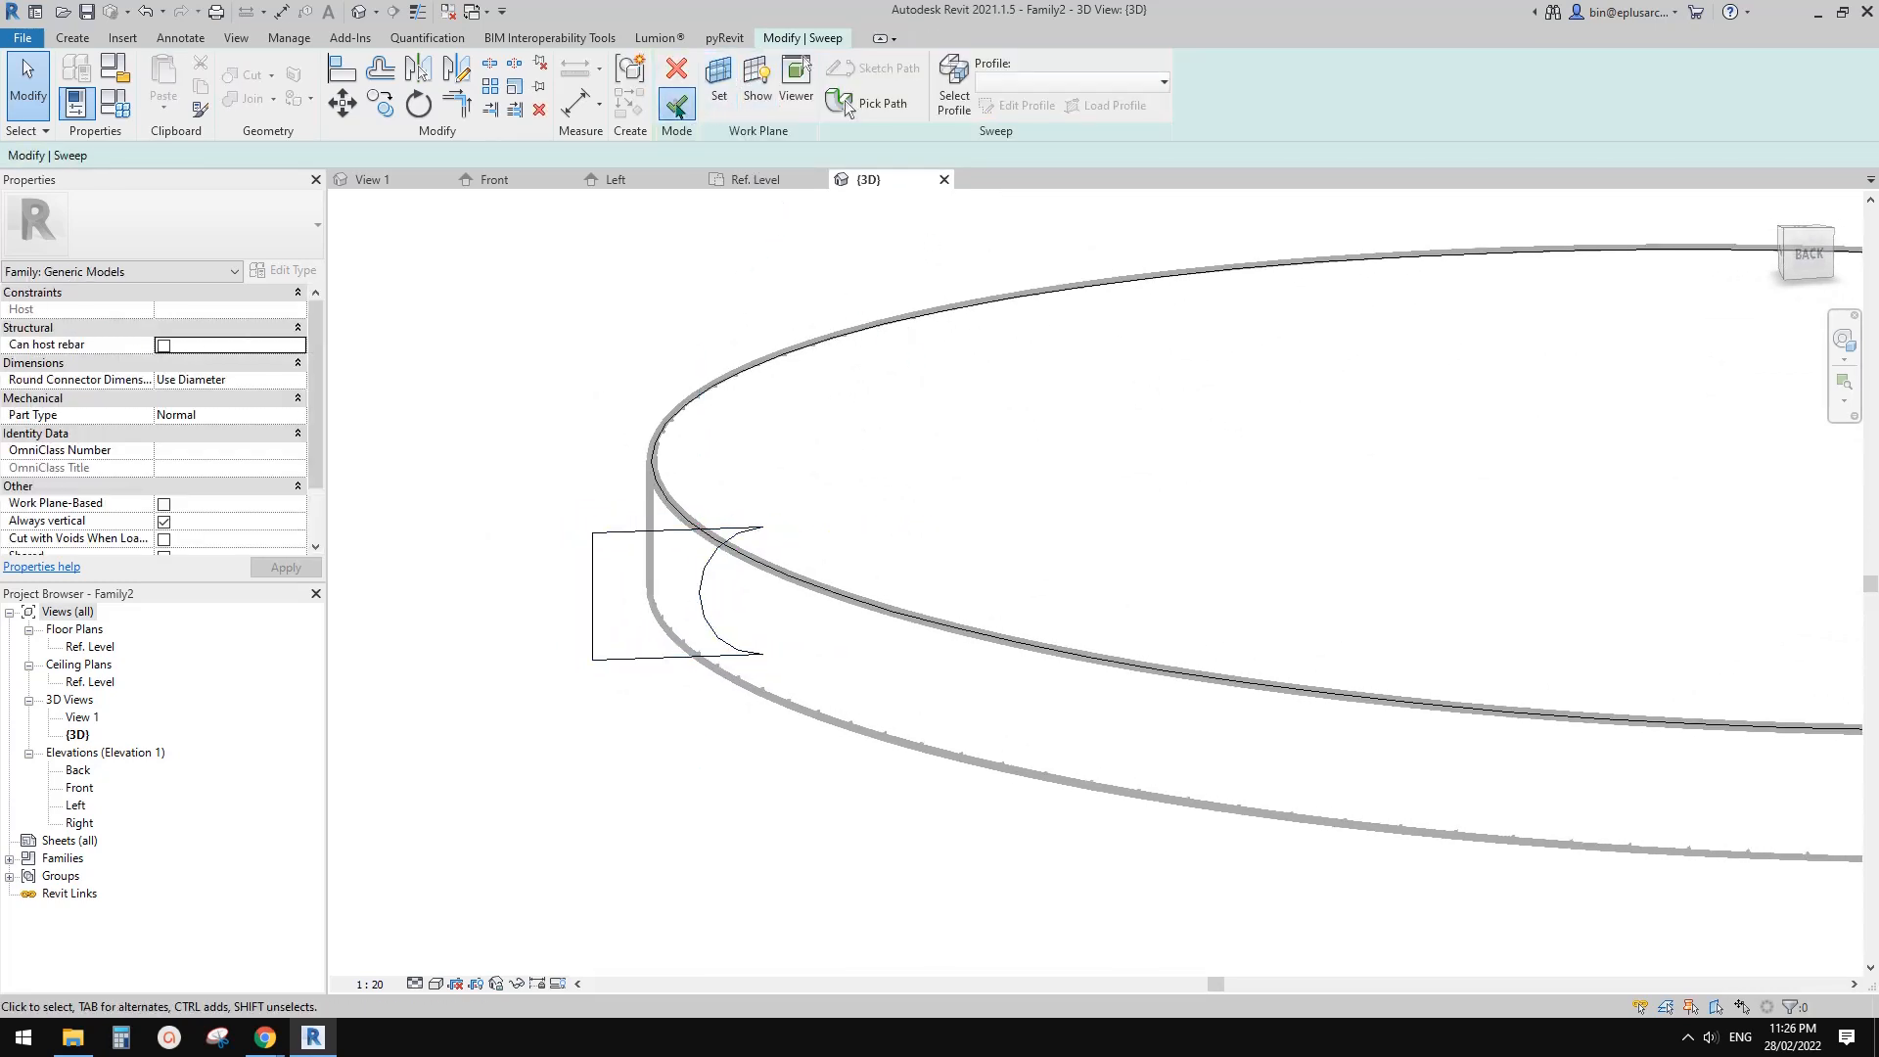
pyautogui.click(676, 103)
pyautogui.click(721, 548)
pyautogui.keyDown('shift'); pyautogui.moveTo(760, 490); pyautogui.dragTo(832, 567, button='middle'); pyautogui.keyUp('shift')
pyautogui.scroll(-2, 957, 633)
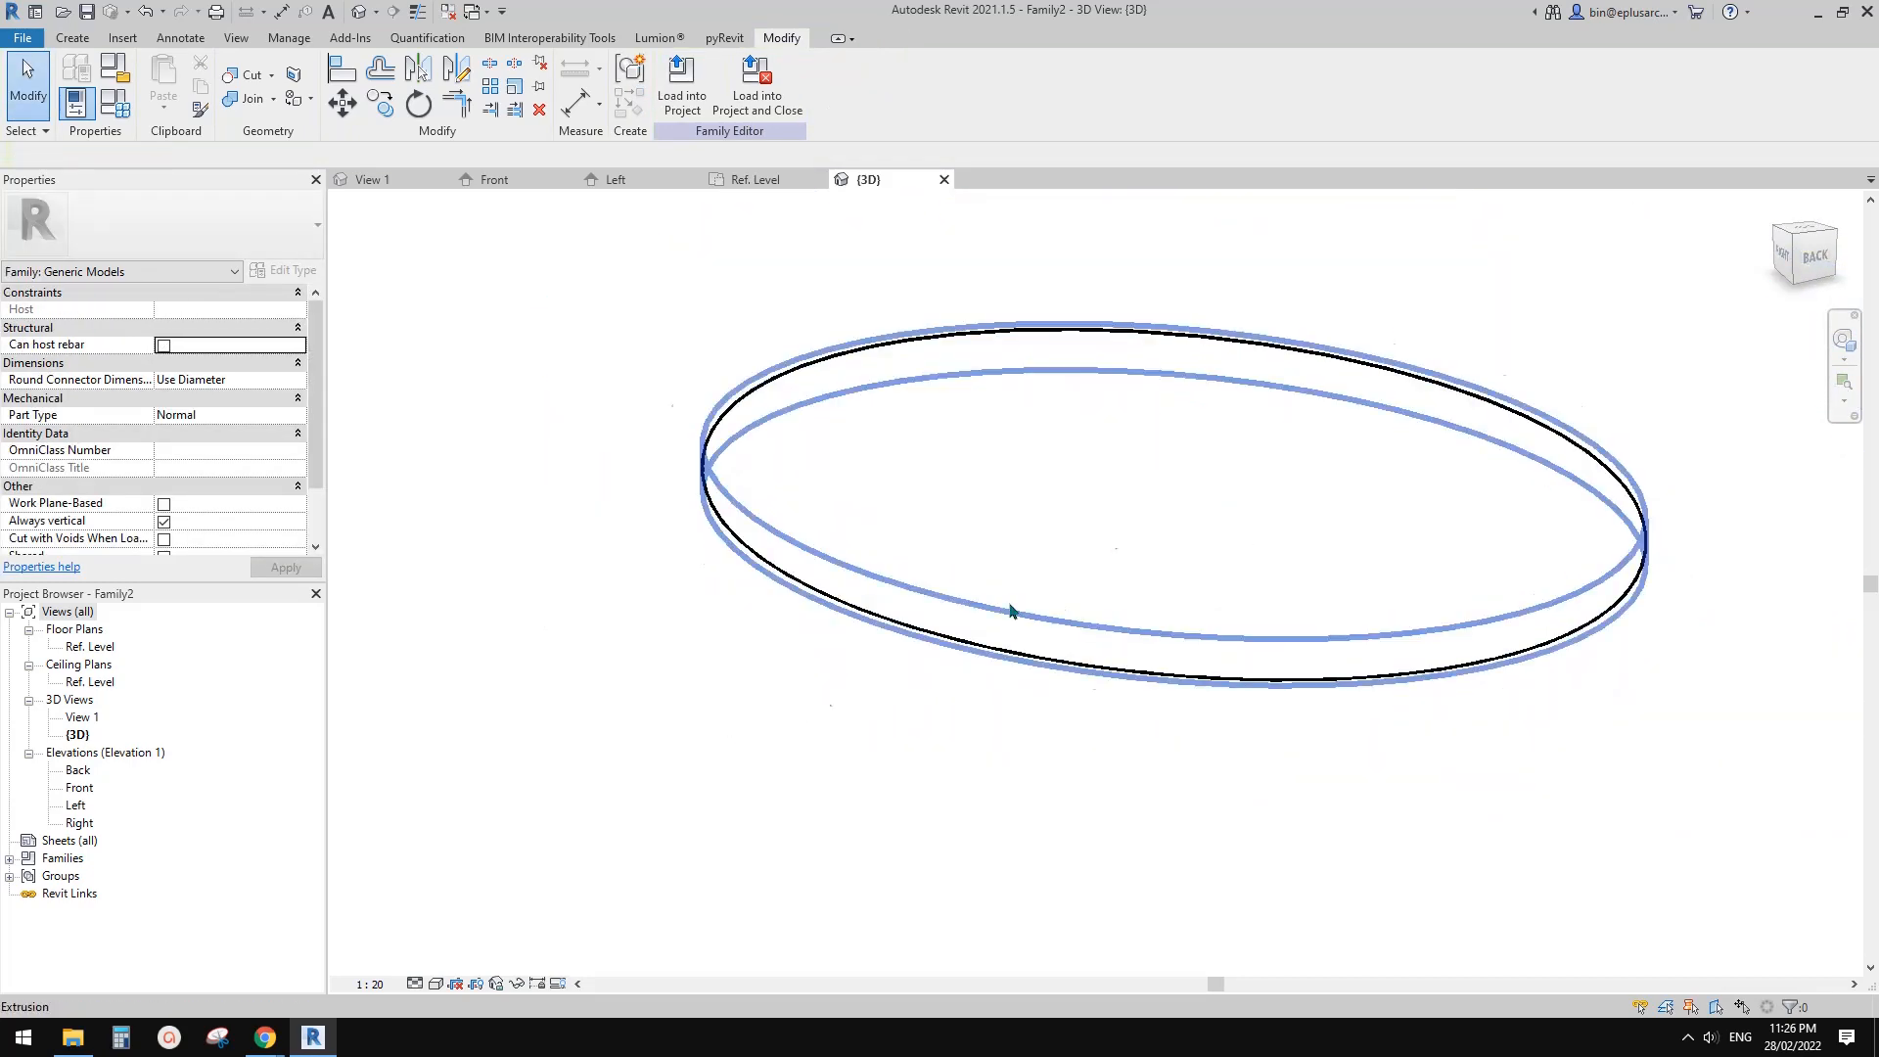
pyautogui.click(436, 984)
pyautogui.click(467, 929)
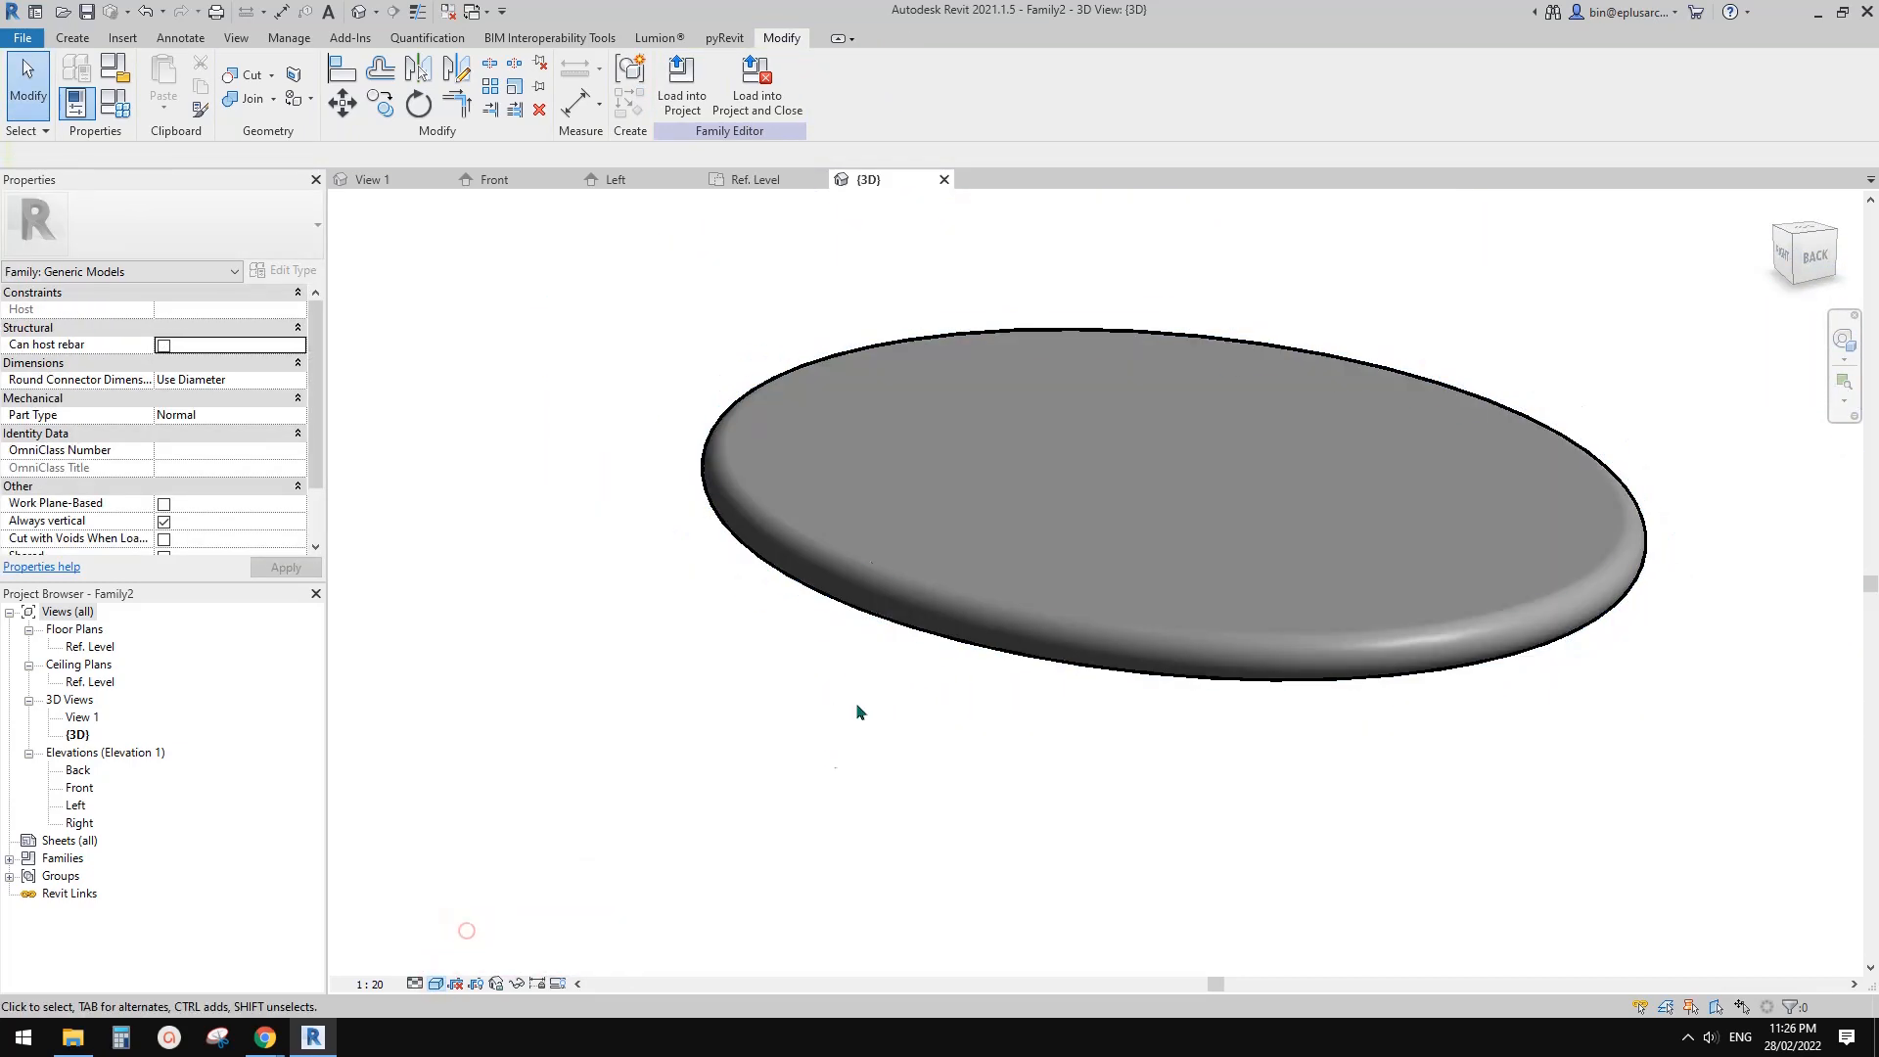
pyautogui.moveTo(858, 712)
pyautogui.keyDown('shift'); pyautogui.mouseDown(button='middle')
pyautogui.moveTo(848, 743)
pyautogui.moveTo(881, 596)
pyautogui.moveTo(866, 733)
pyautogui.mouseUp(button='middle'); pyautogui.keyUp('shift')
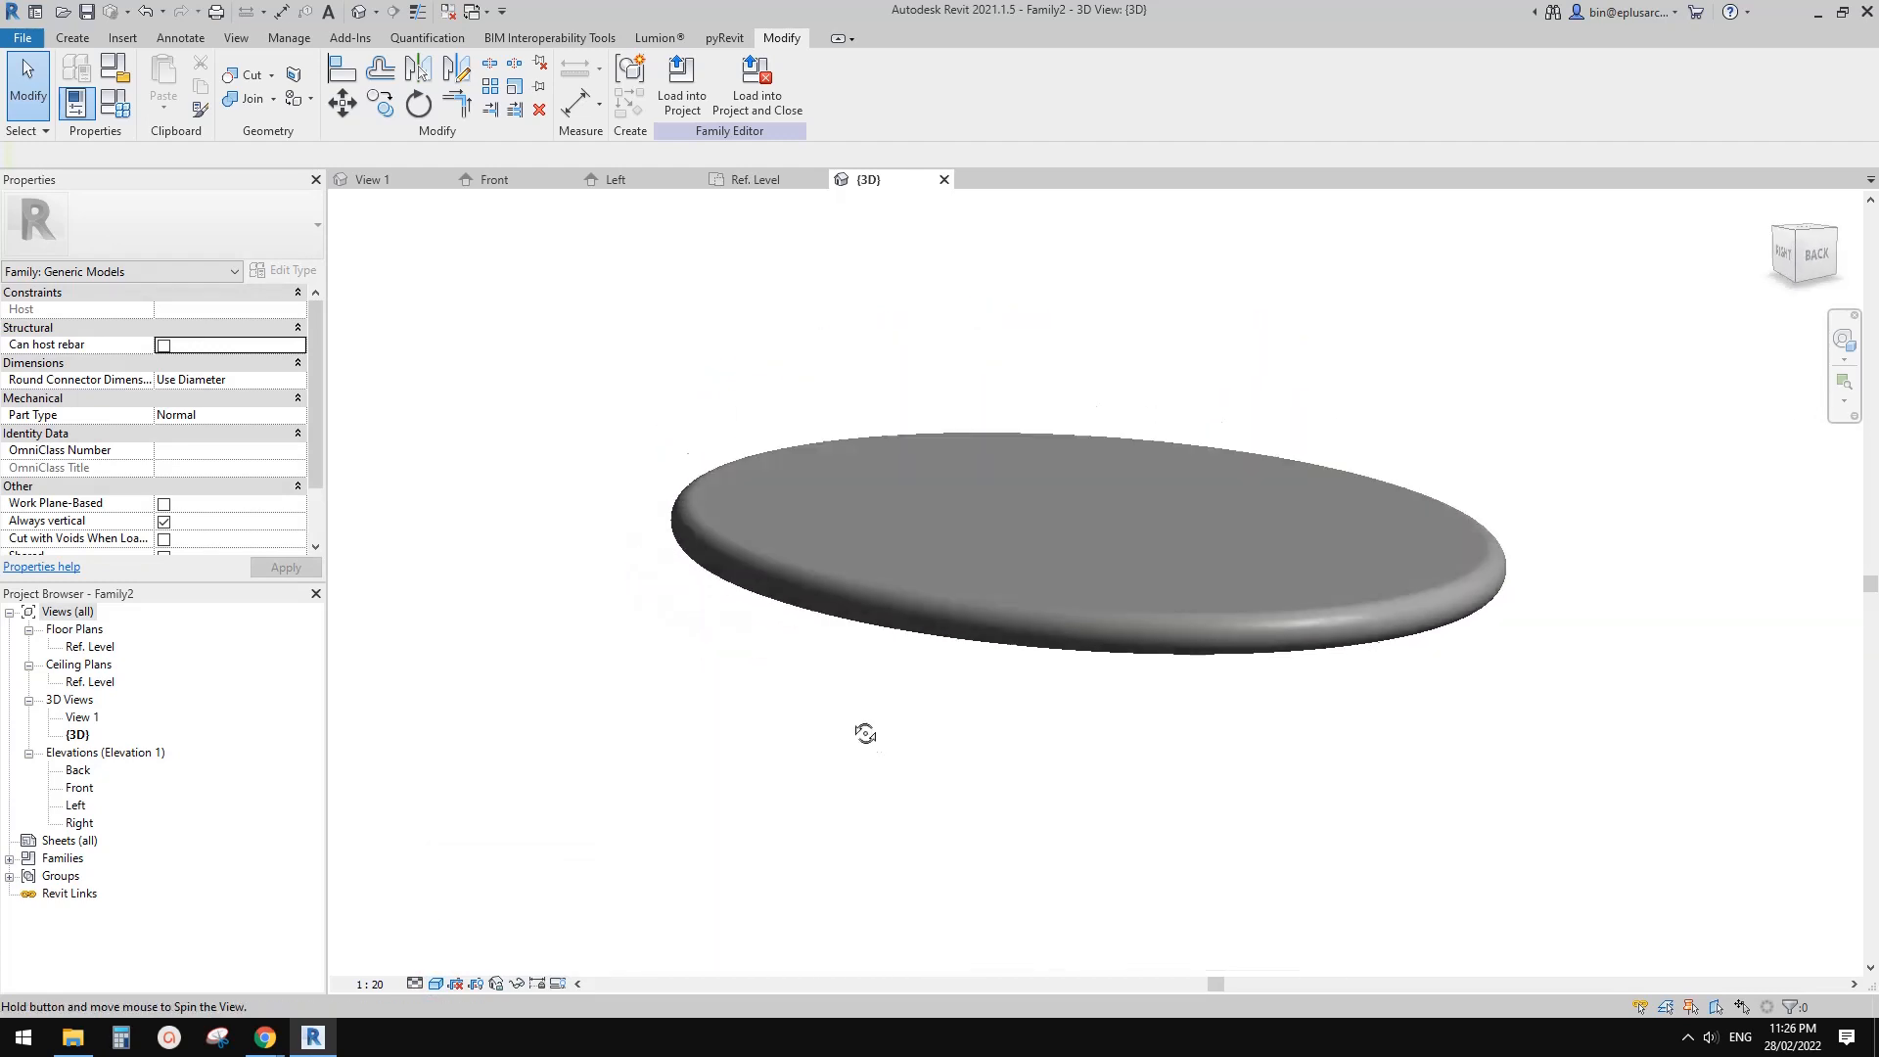
# - Flex the family by applying r1 = 500 and r2 = 1500 in the family types
pyautogui.click(115, 101)
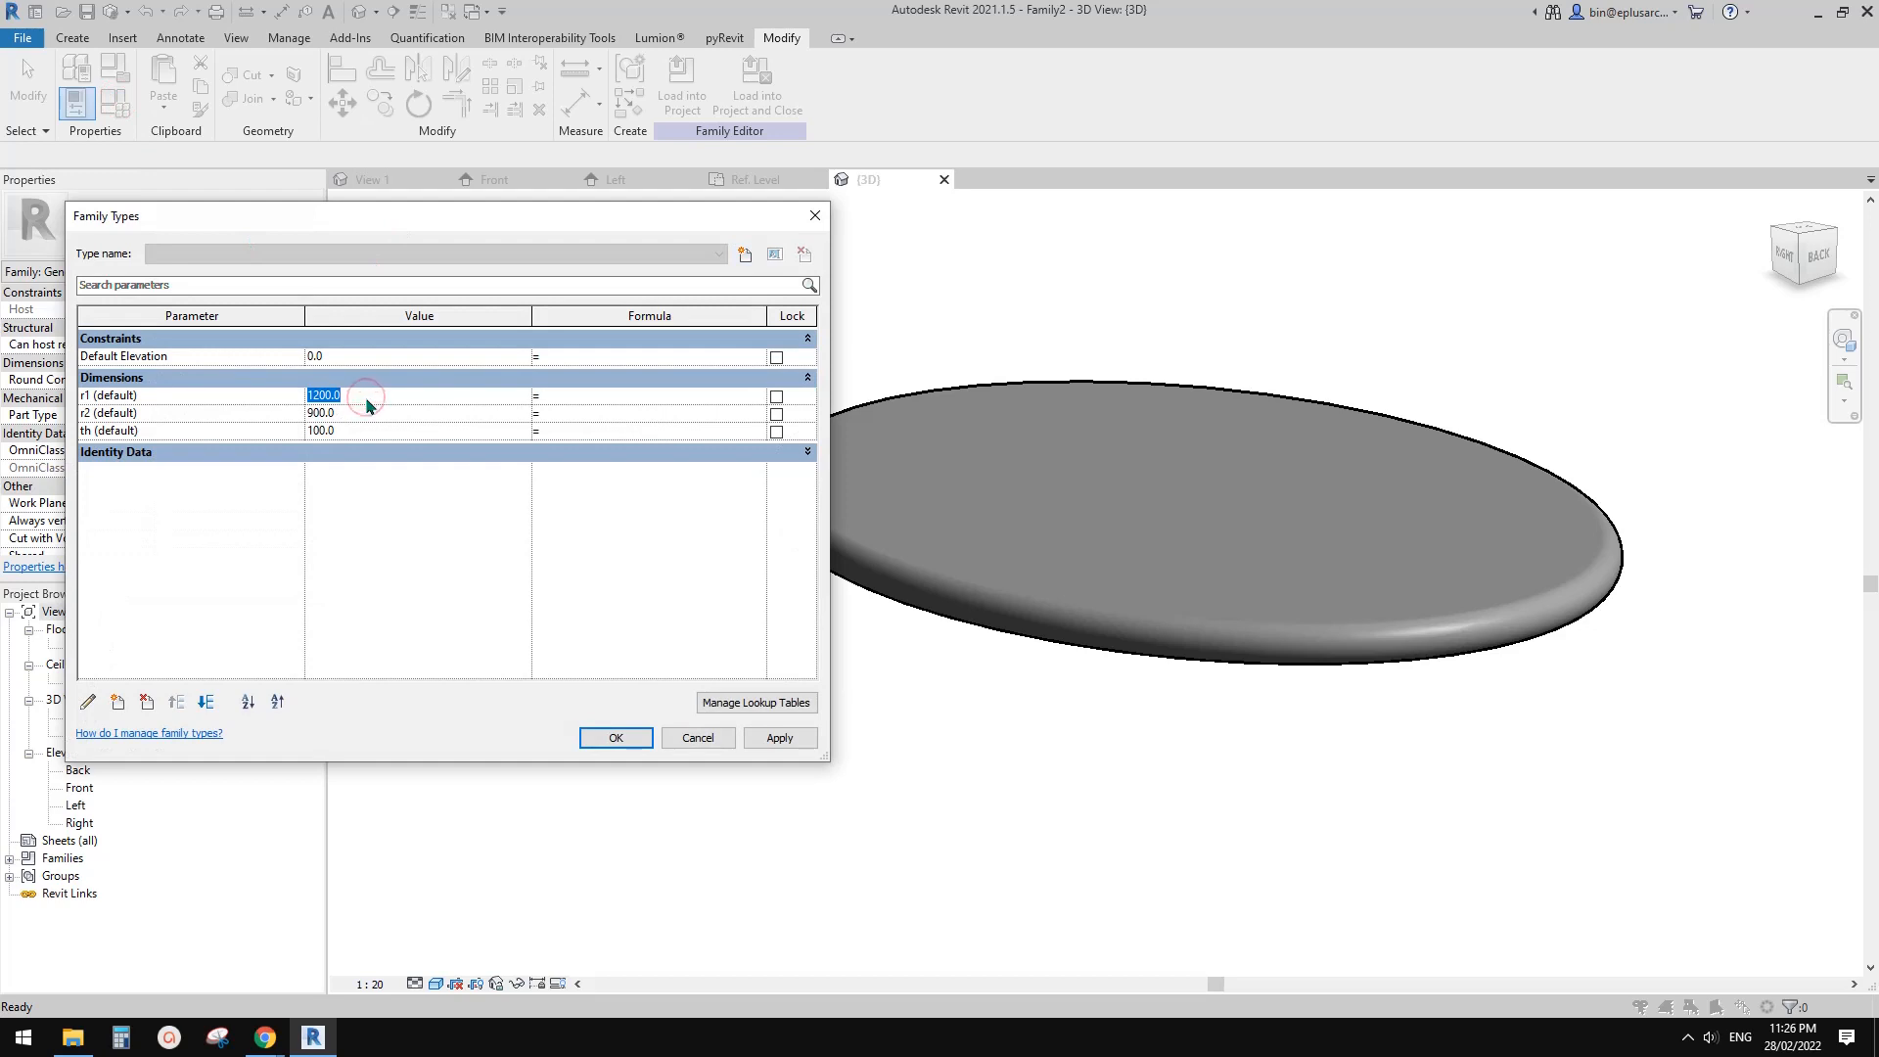
pyautogui.click(798, 743)
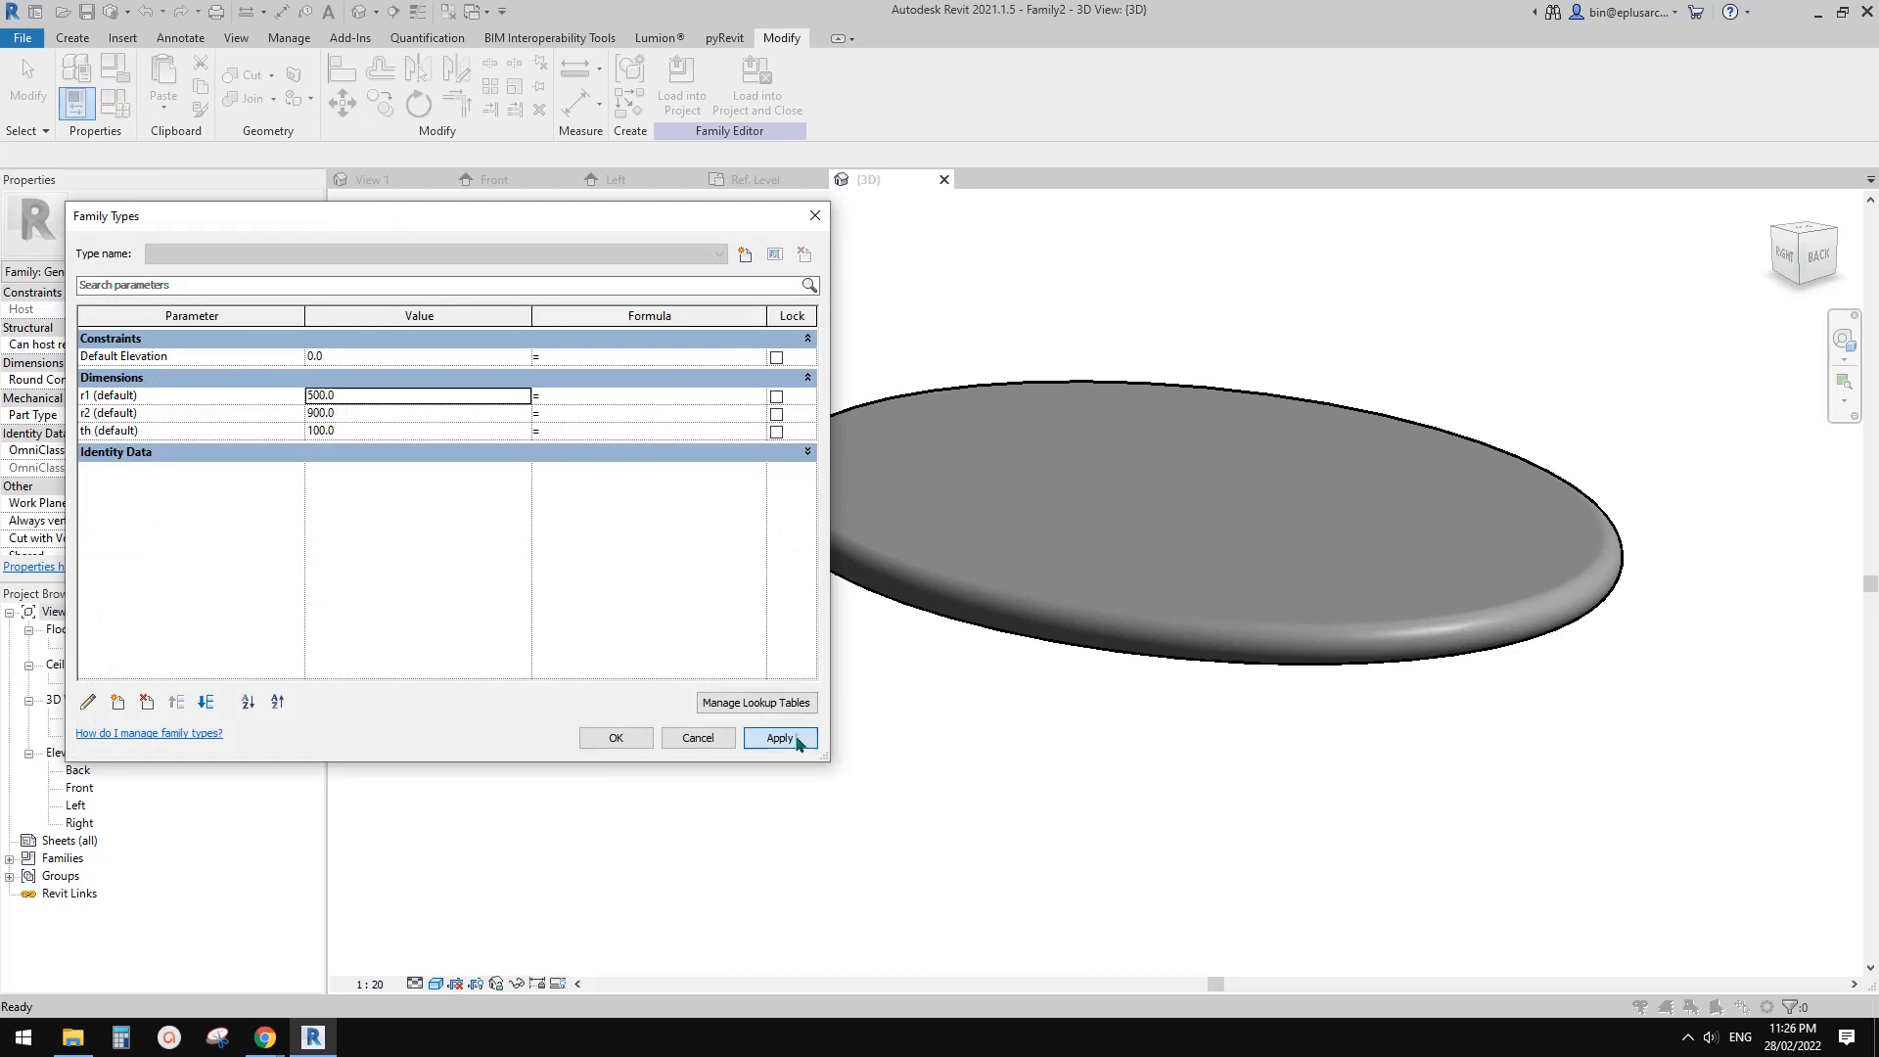
pyautogui.click(410, 412)
pyautogui.write('1500')
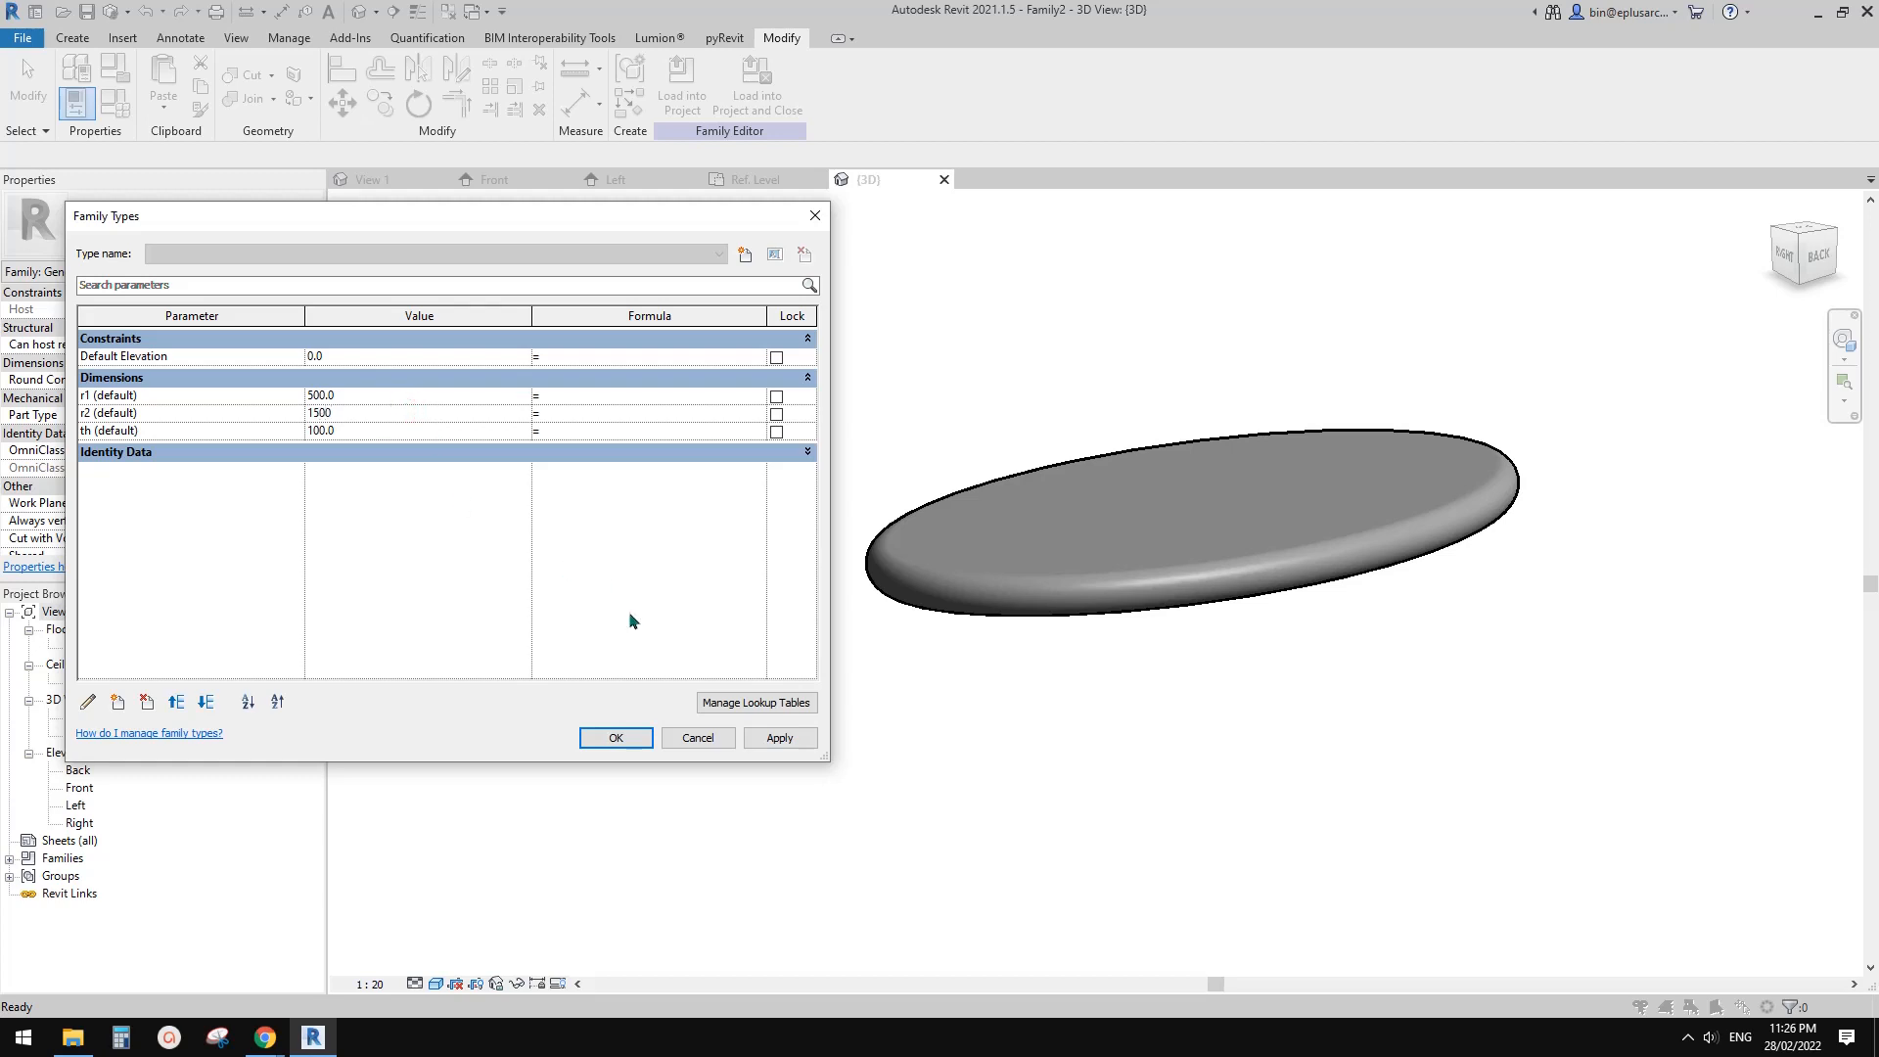
pyautogui.click(789, 739)
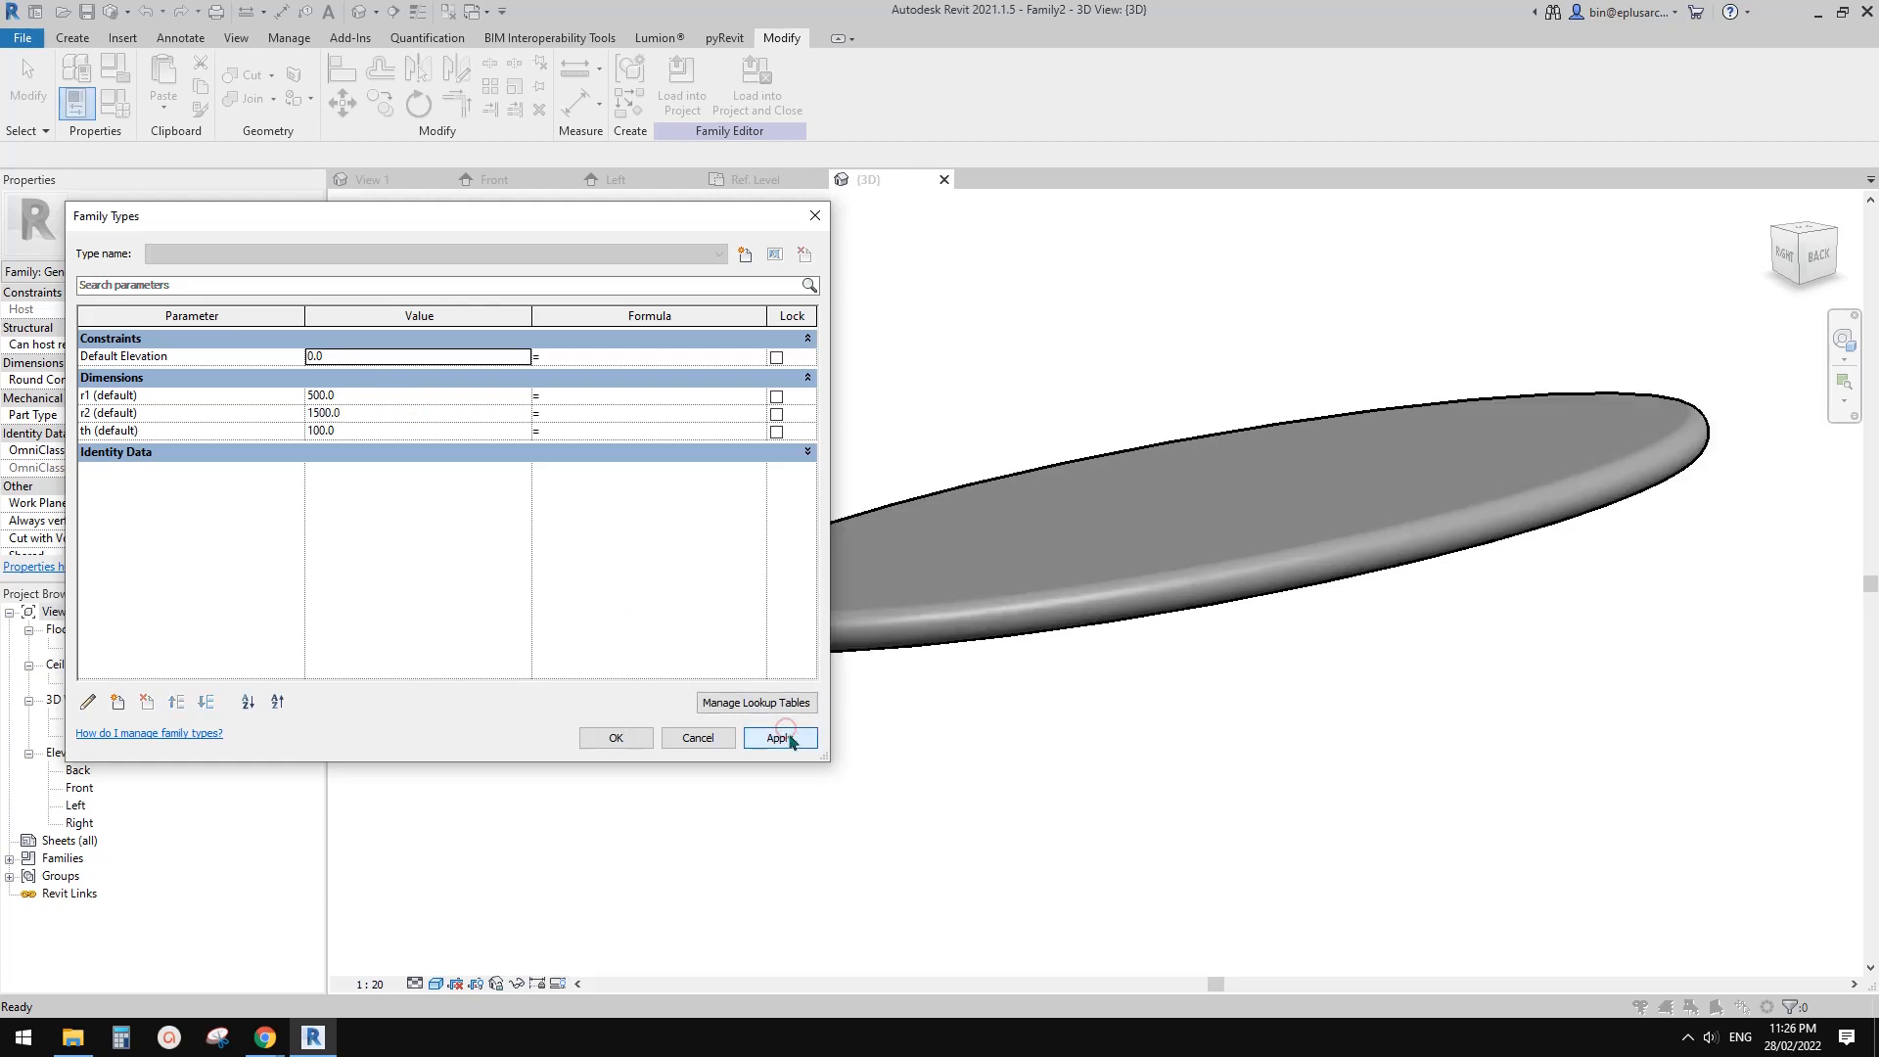
# - Set the thickness parameter th to 200, apply it and close the family types
pyautogui.click(363, 432)
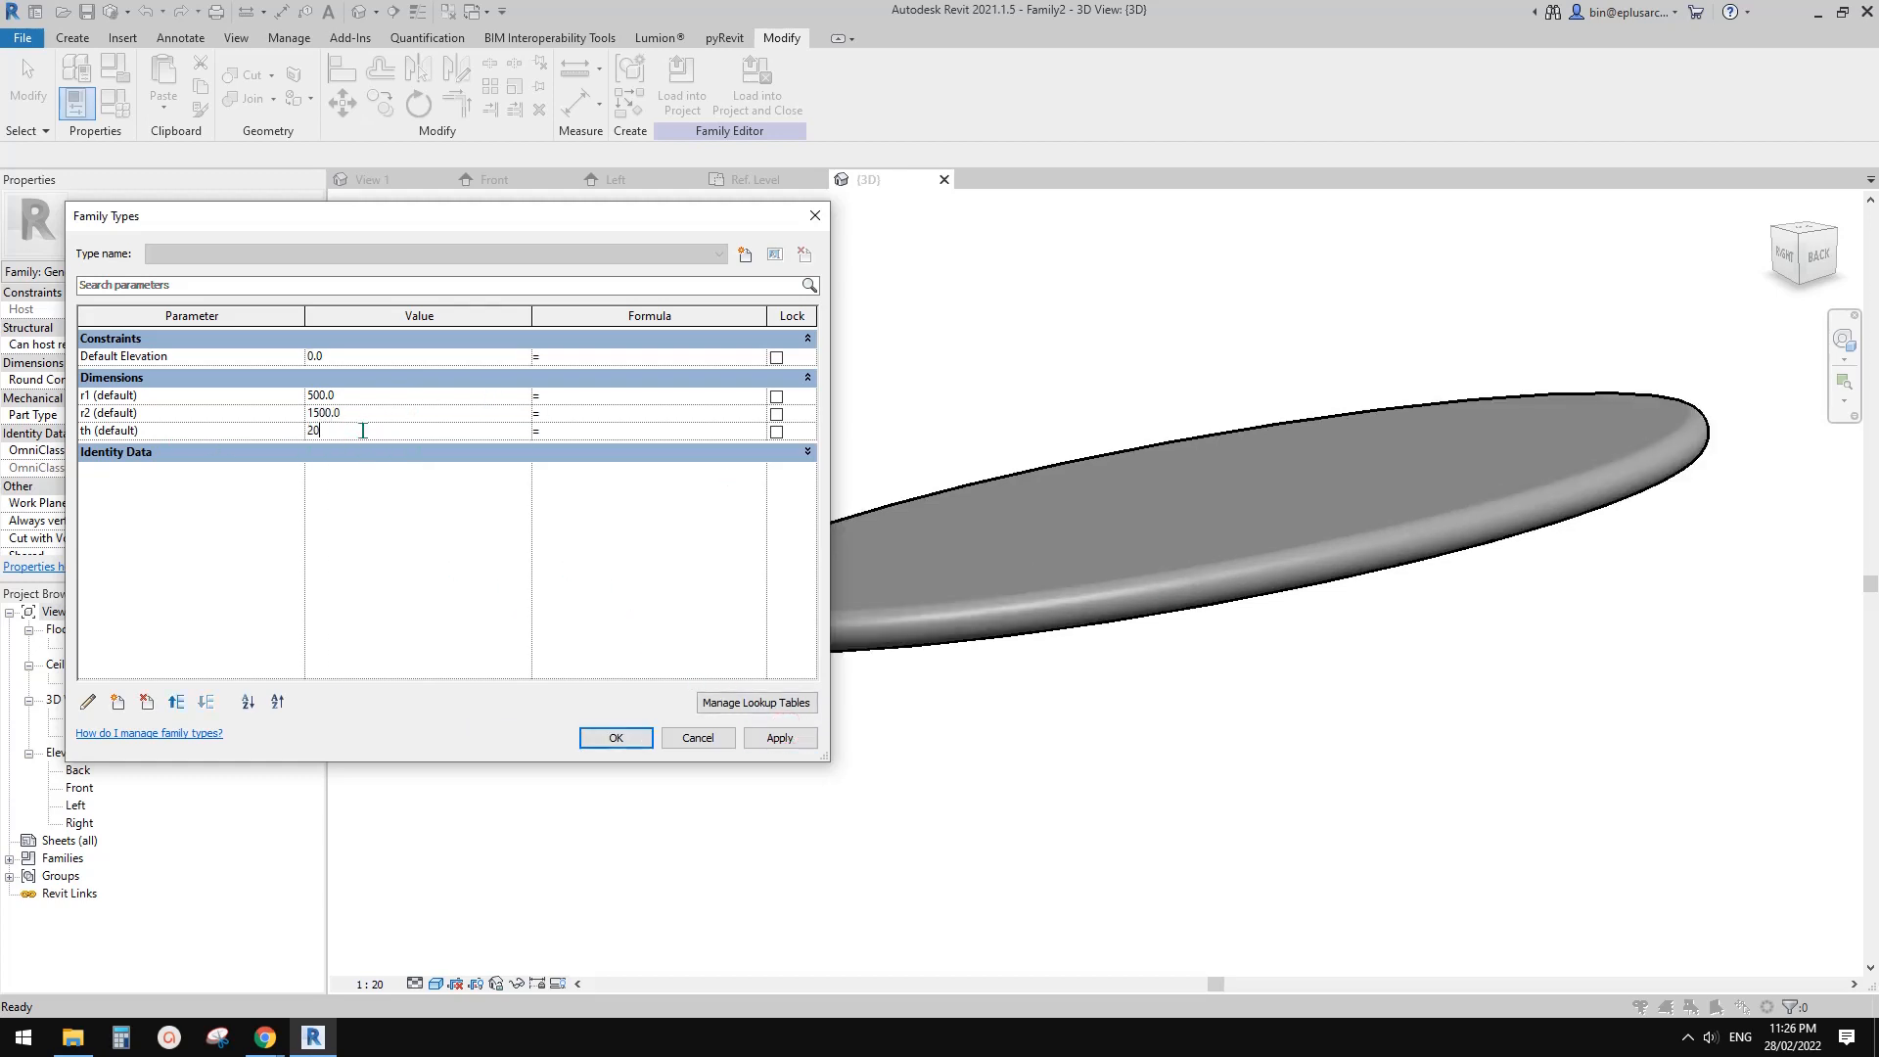
pyautogui.click(780, 742)
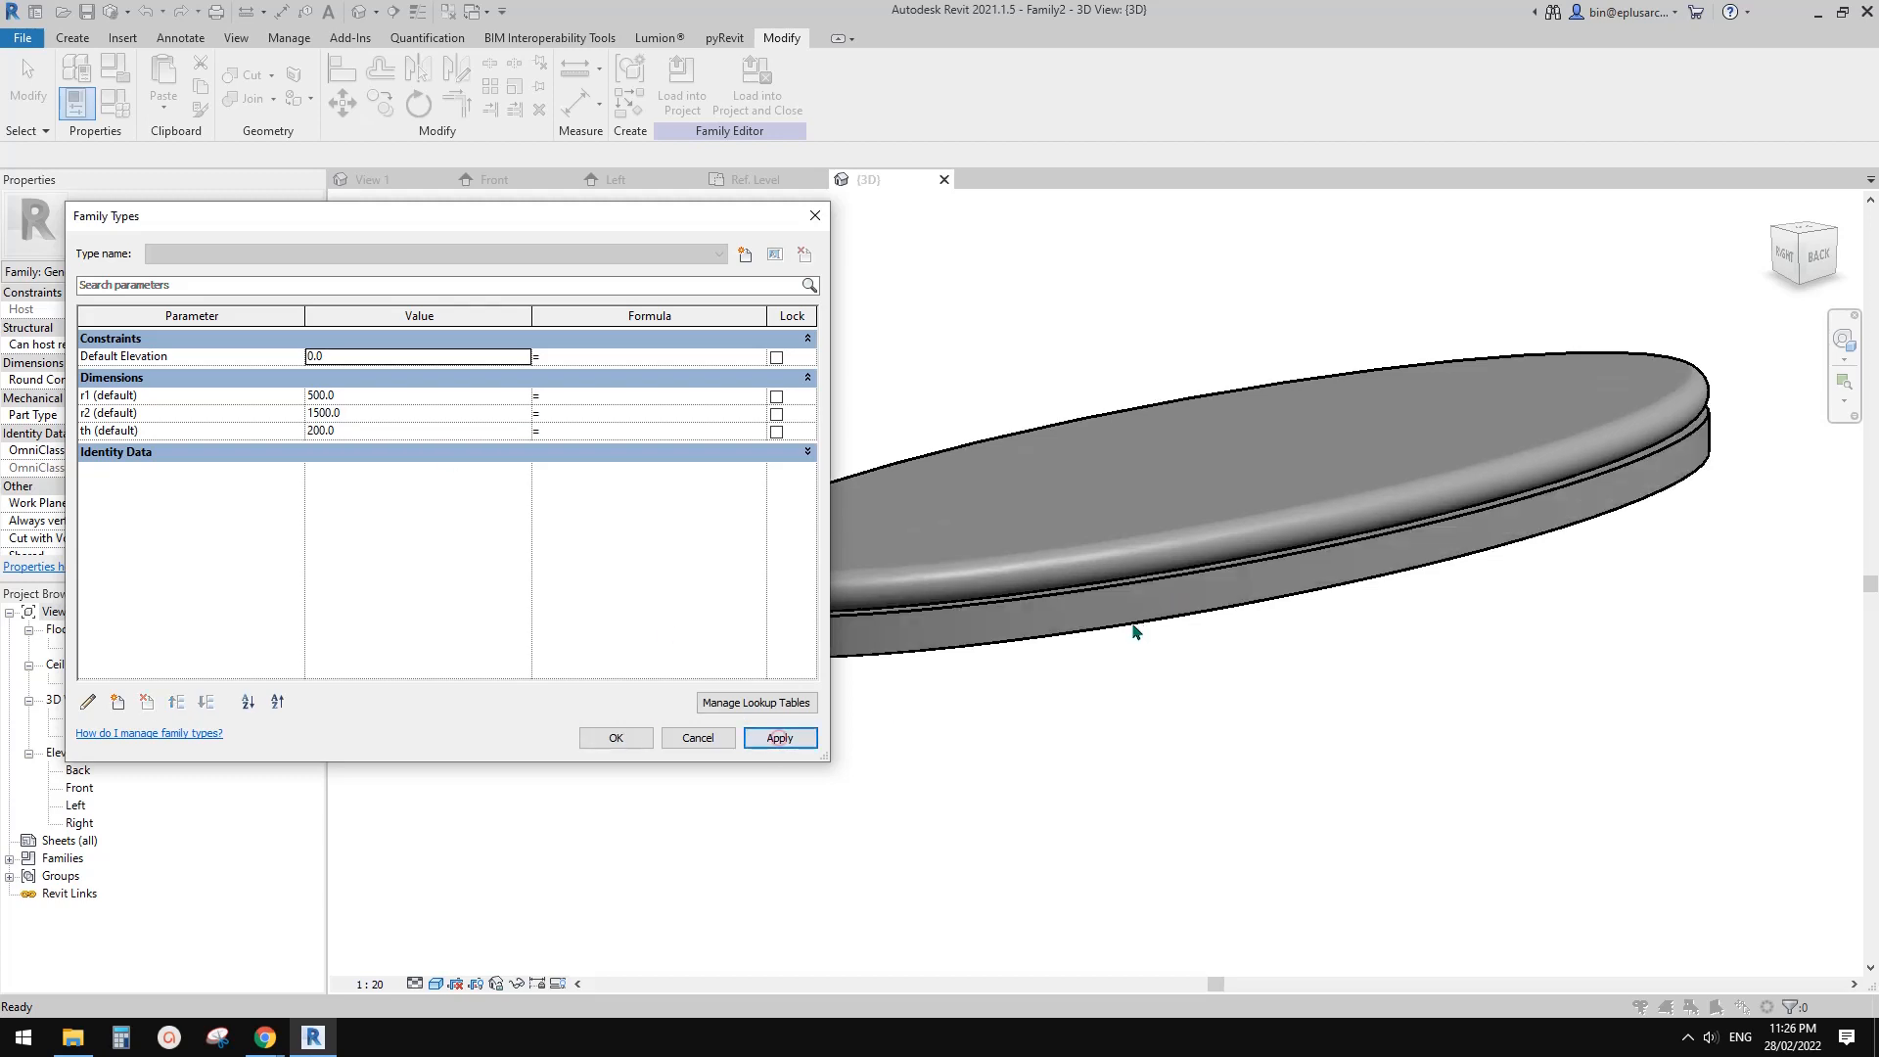
pyautogui.click(676, 739)
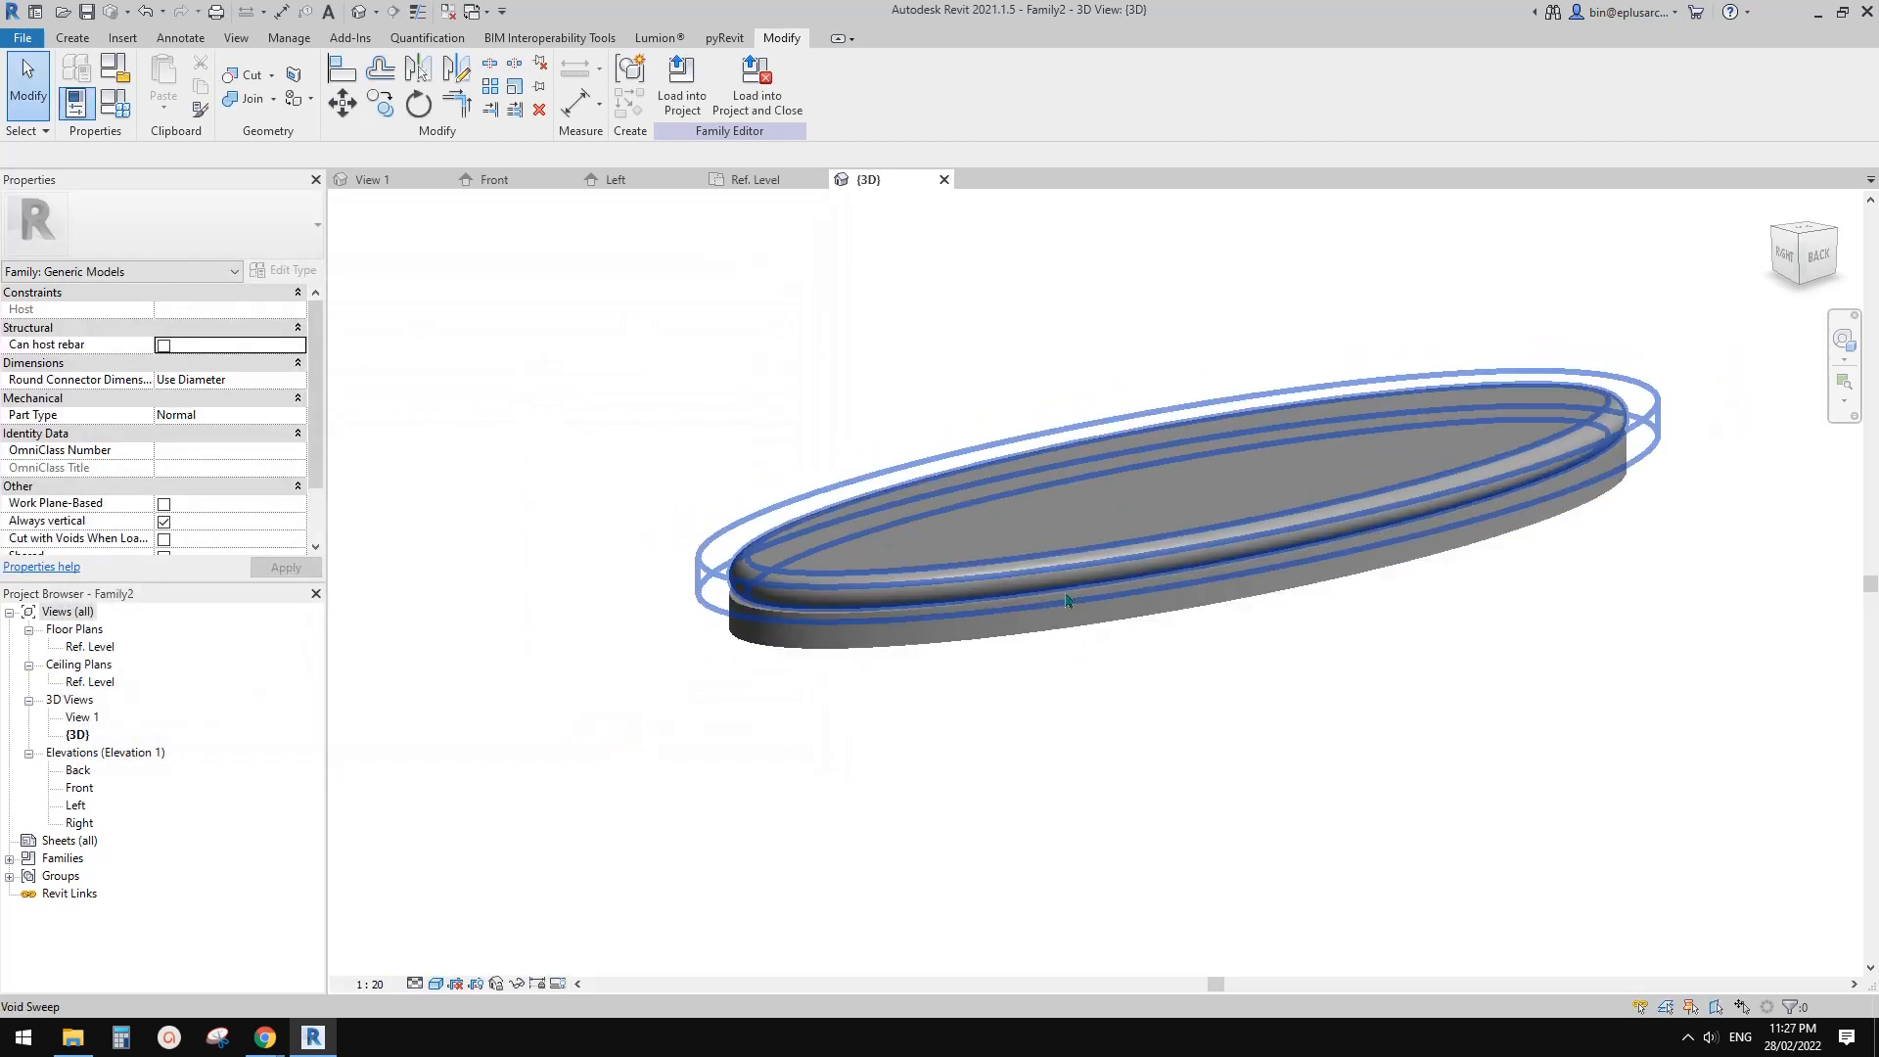
# - Reopen the void sweep around the disc's edge and edit its profile sketch
pyautogui.keyDown('shift'); pyautogui.moveTo(1065, 644); pyautogui.dragTo(1008, 629, button='middle'); pyautogui.keyUp('shift')
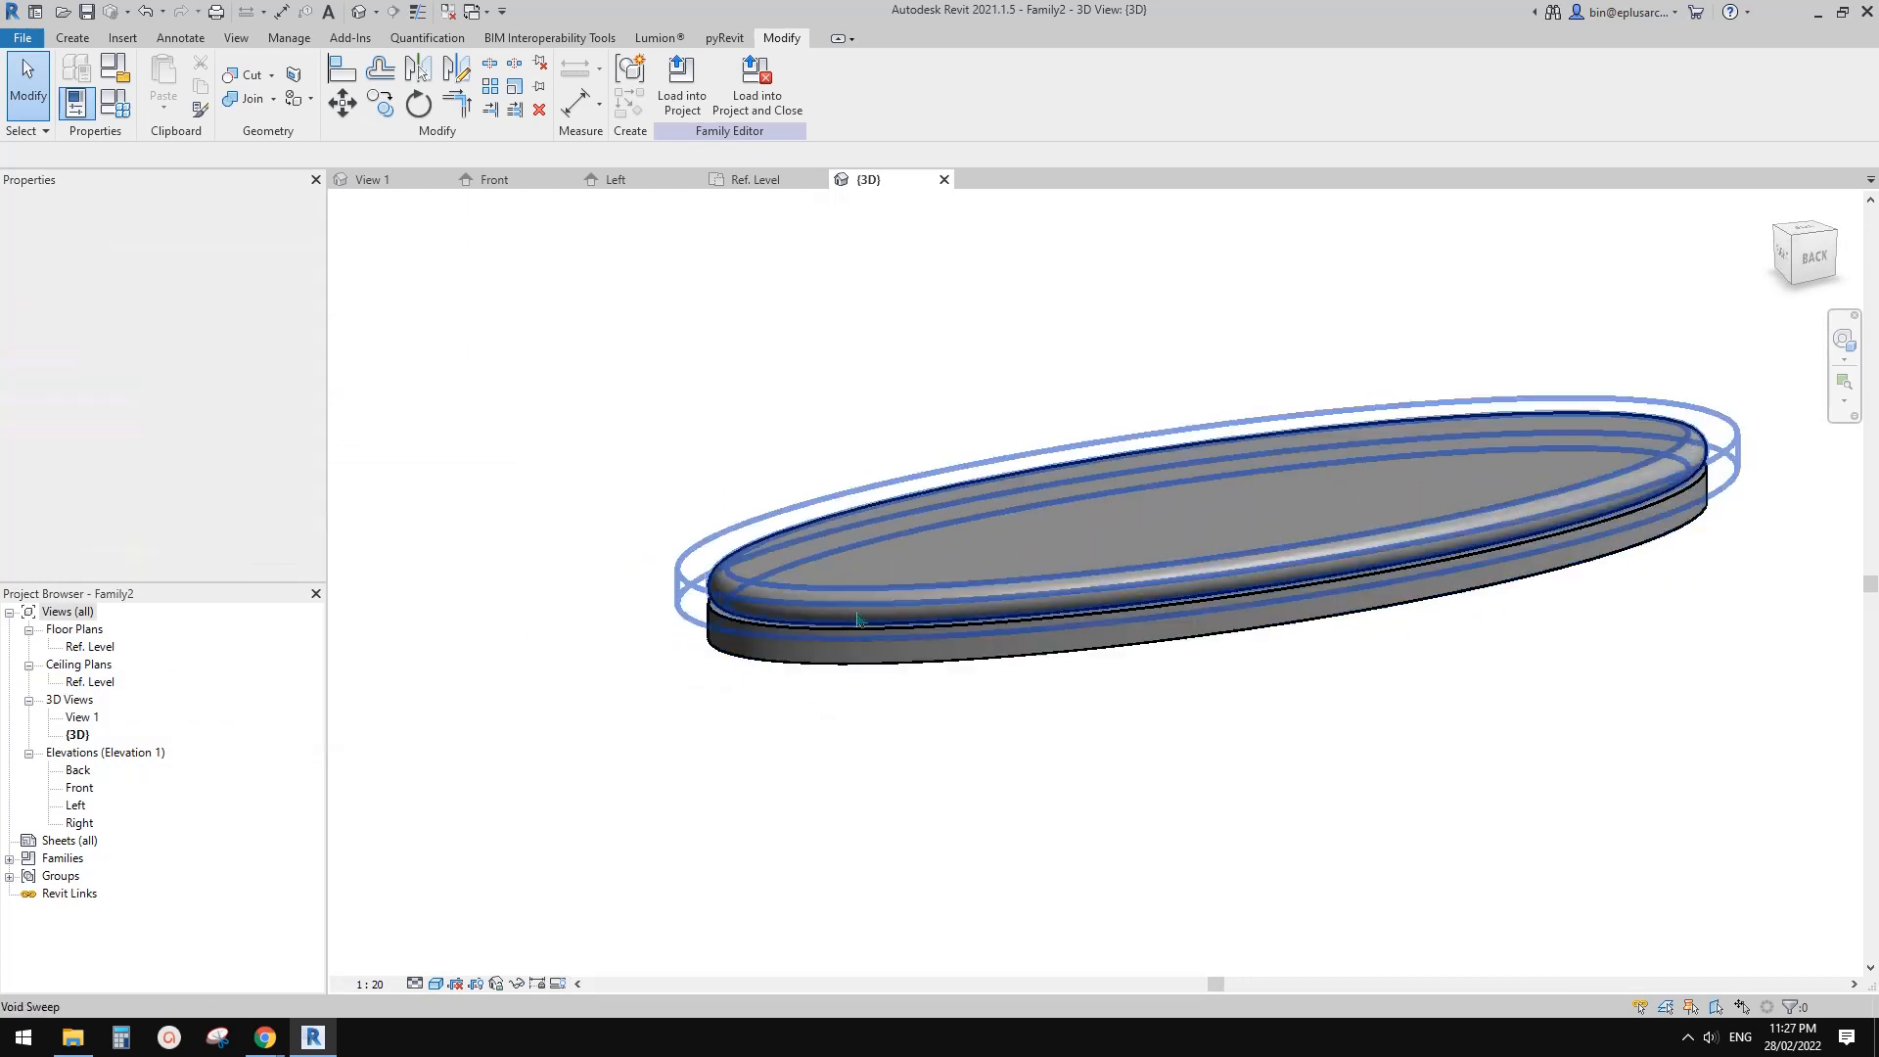
pyautogui.scroll(2, 713, 593)
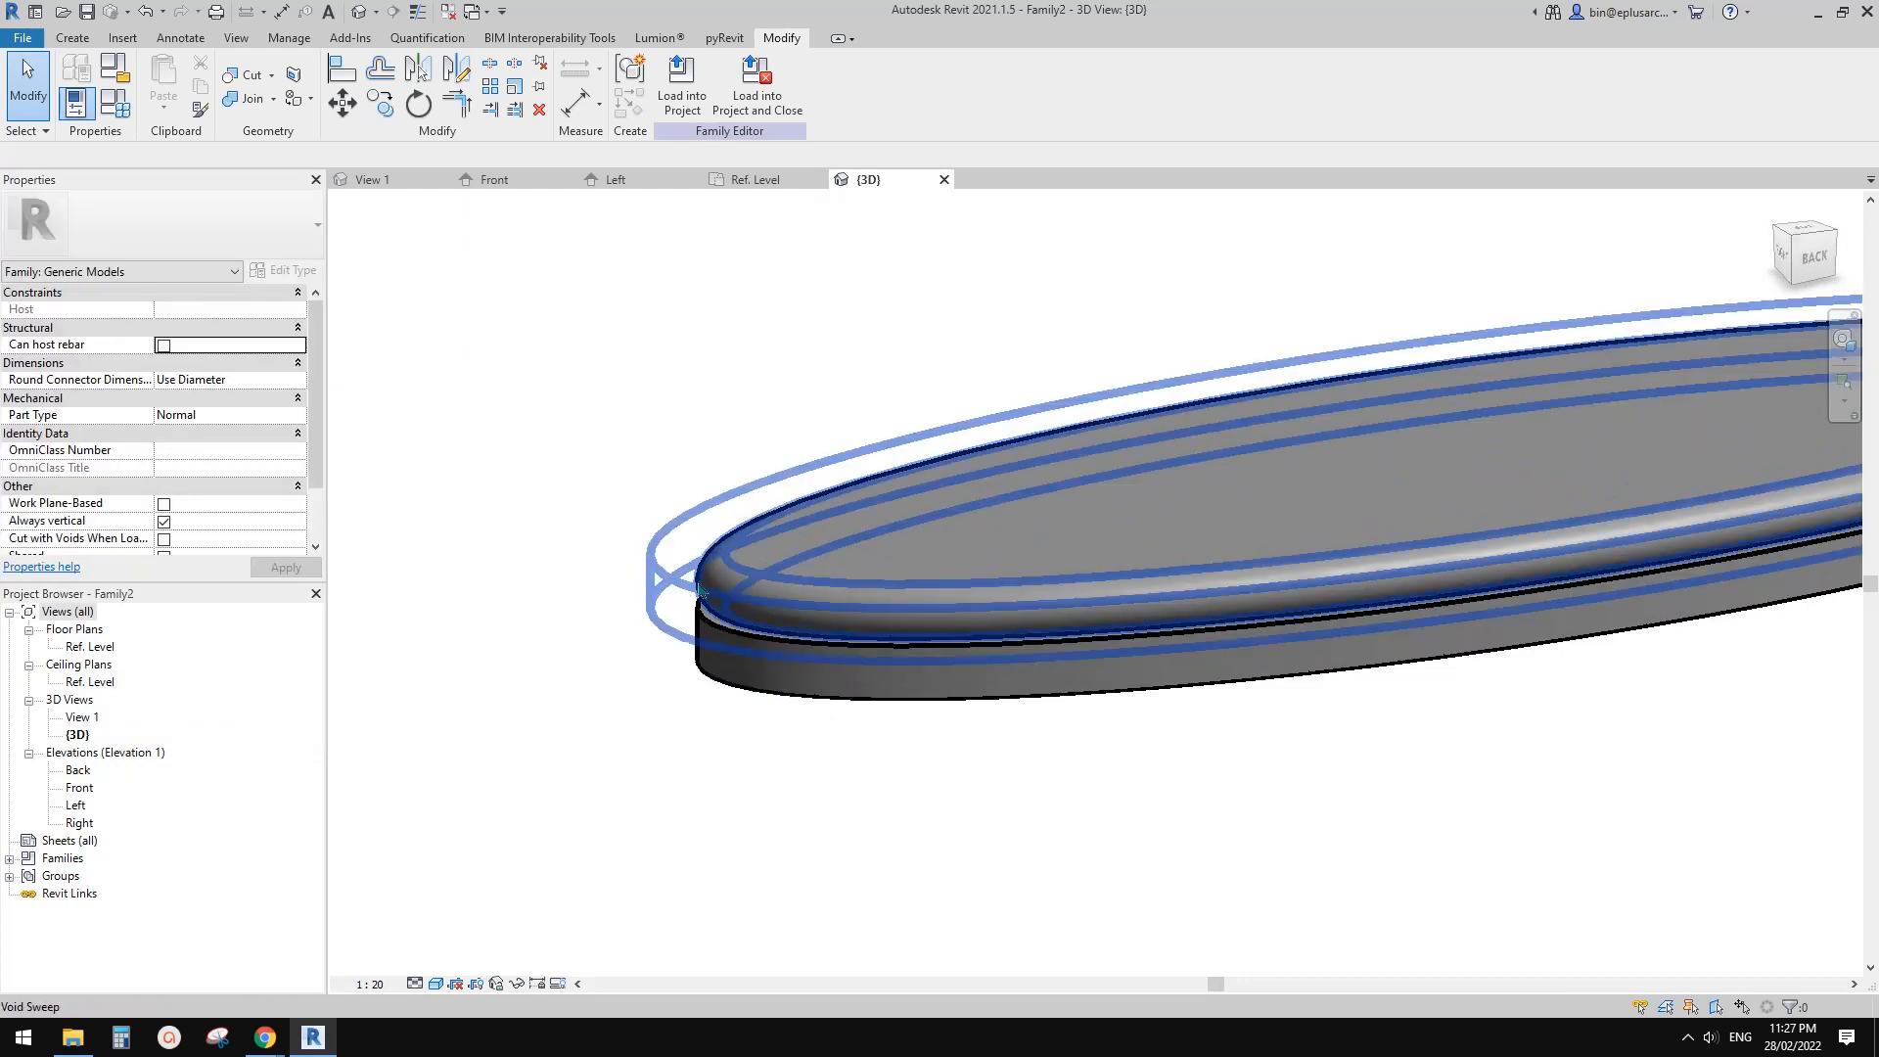
pyautogui.click(702, 591)
pyautogui.click(676, 88)
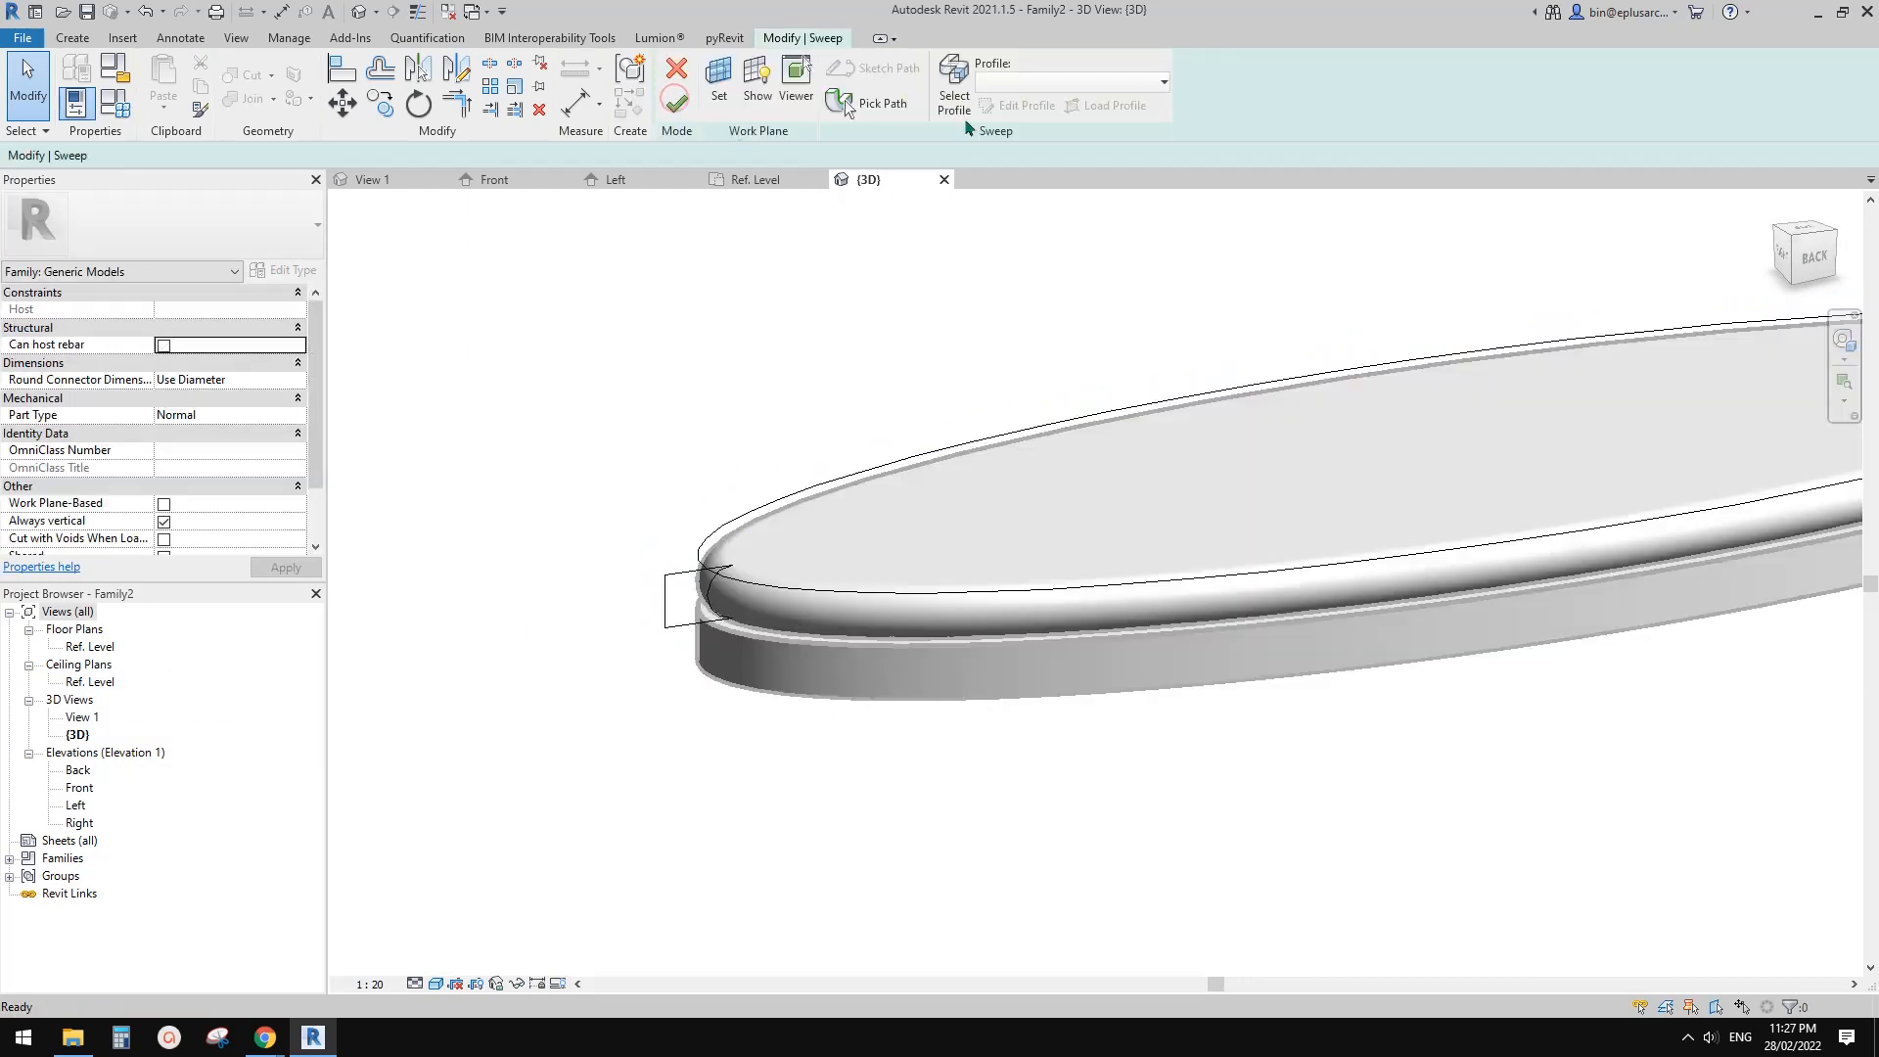
pyautogui.click(969, 100)
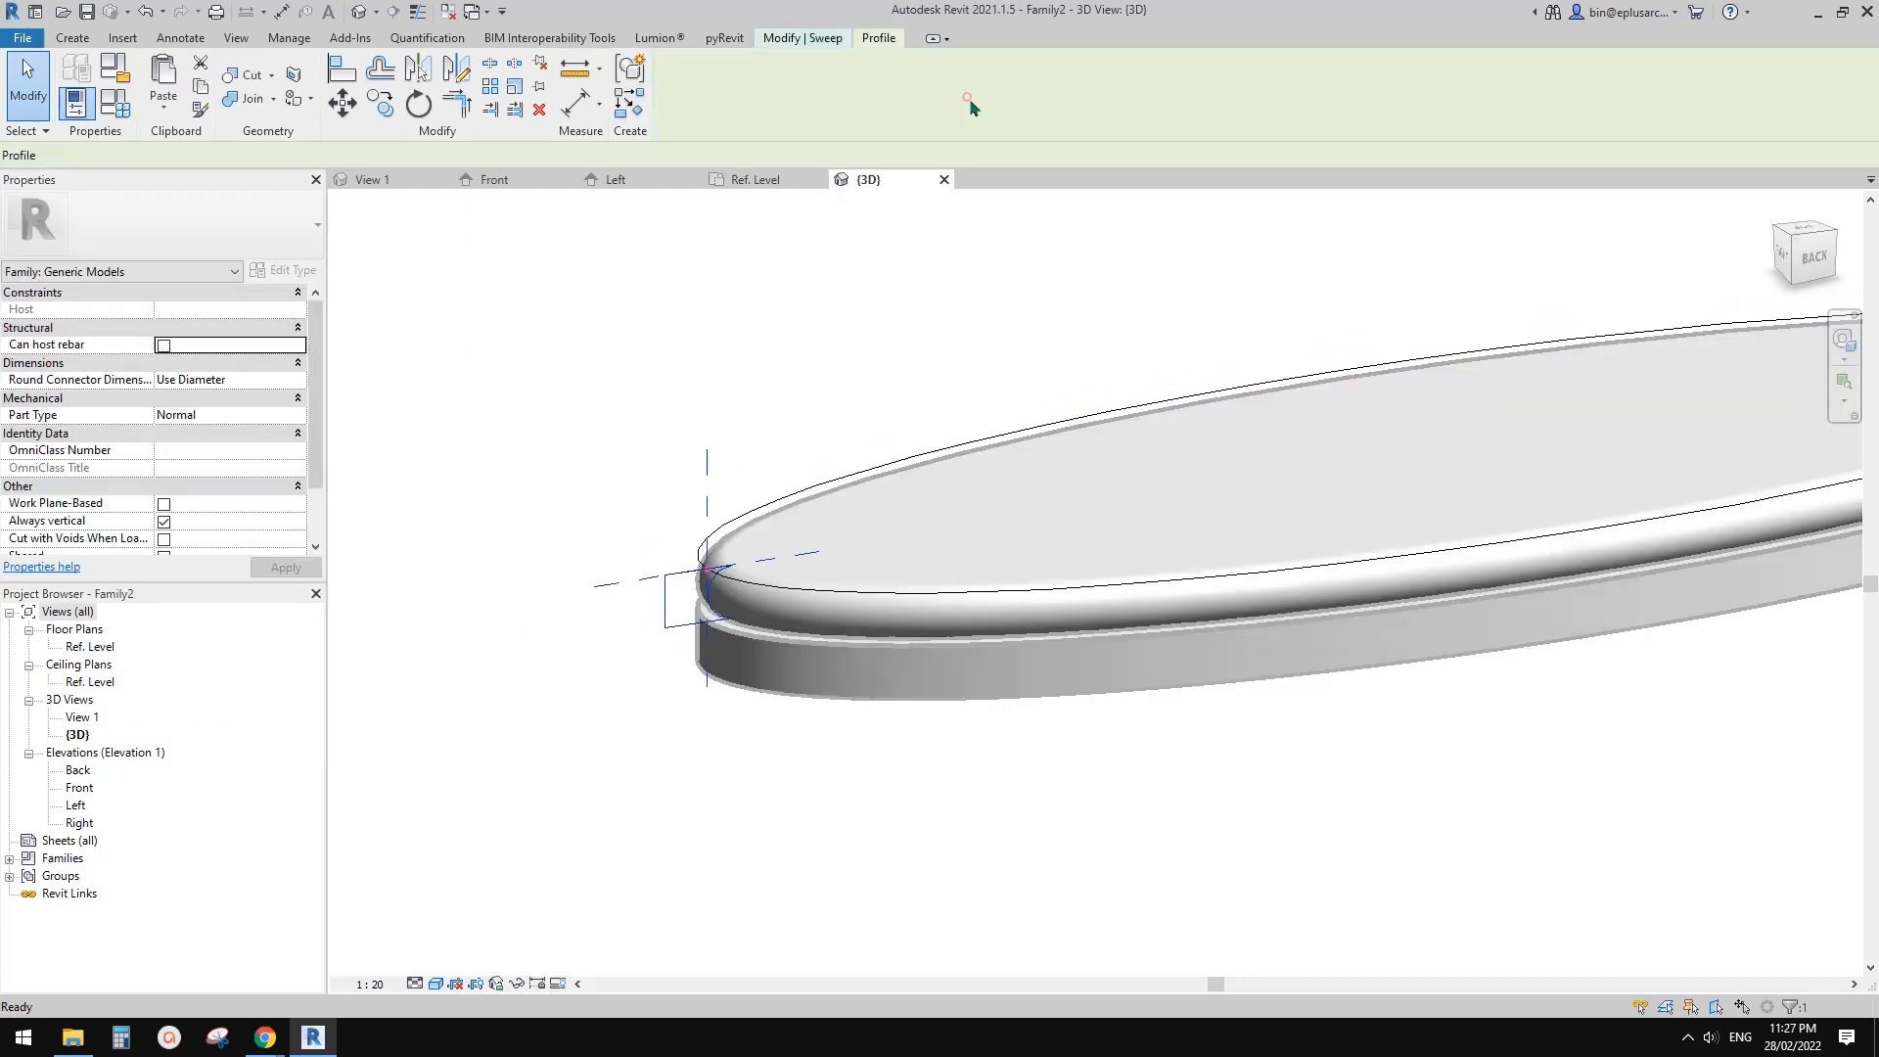
pyautogui.click(816, 38)
pyautogui.click(1018, 107)
pyautogui.moveTo(814, 623)
pyautogui.mouseDown(button='middle')
pyautogui.moveTo(835, 604)
pyautogui.moveTo(711, 553)
pyautogui.moveTo(819, 576)
pyautogui.moveTo(856, 534)
pyautogui.moveTo(881, 539)
pyautogui.mouseUp(button='middle')
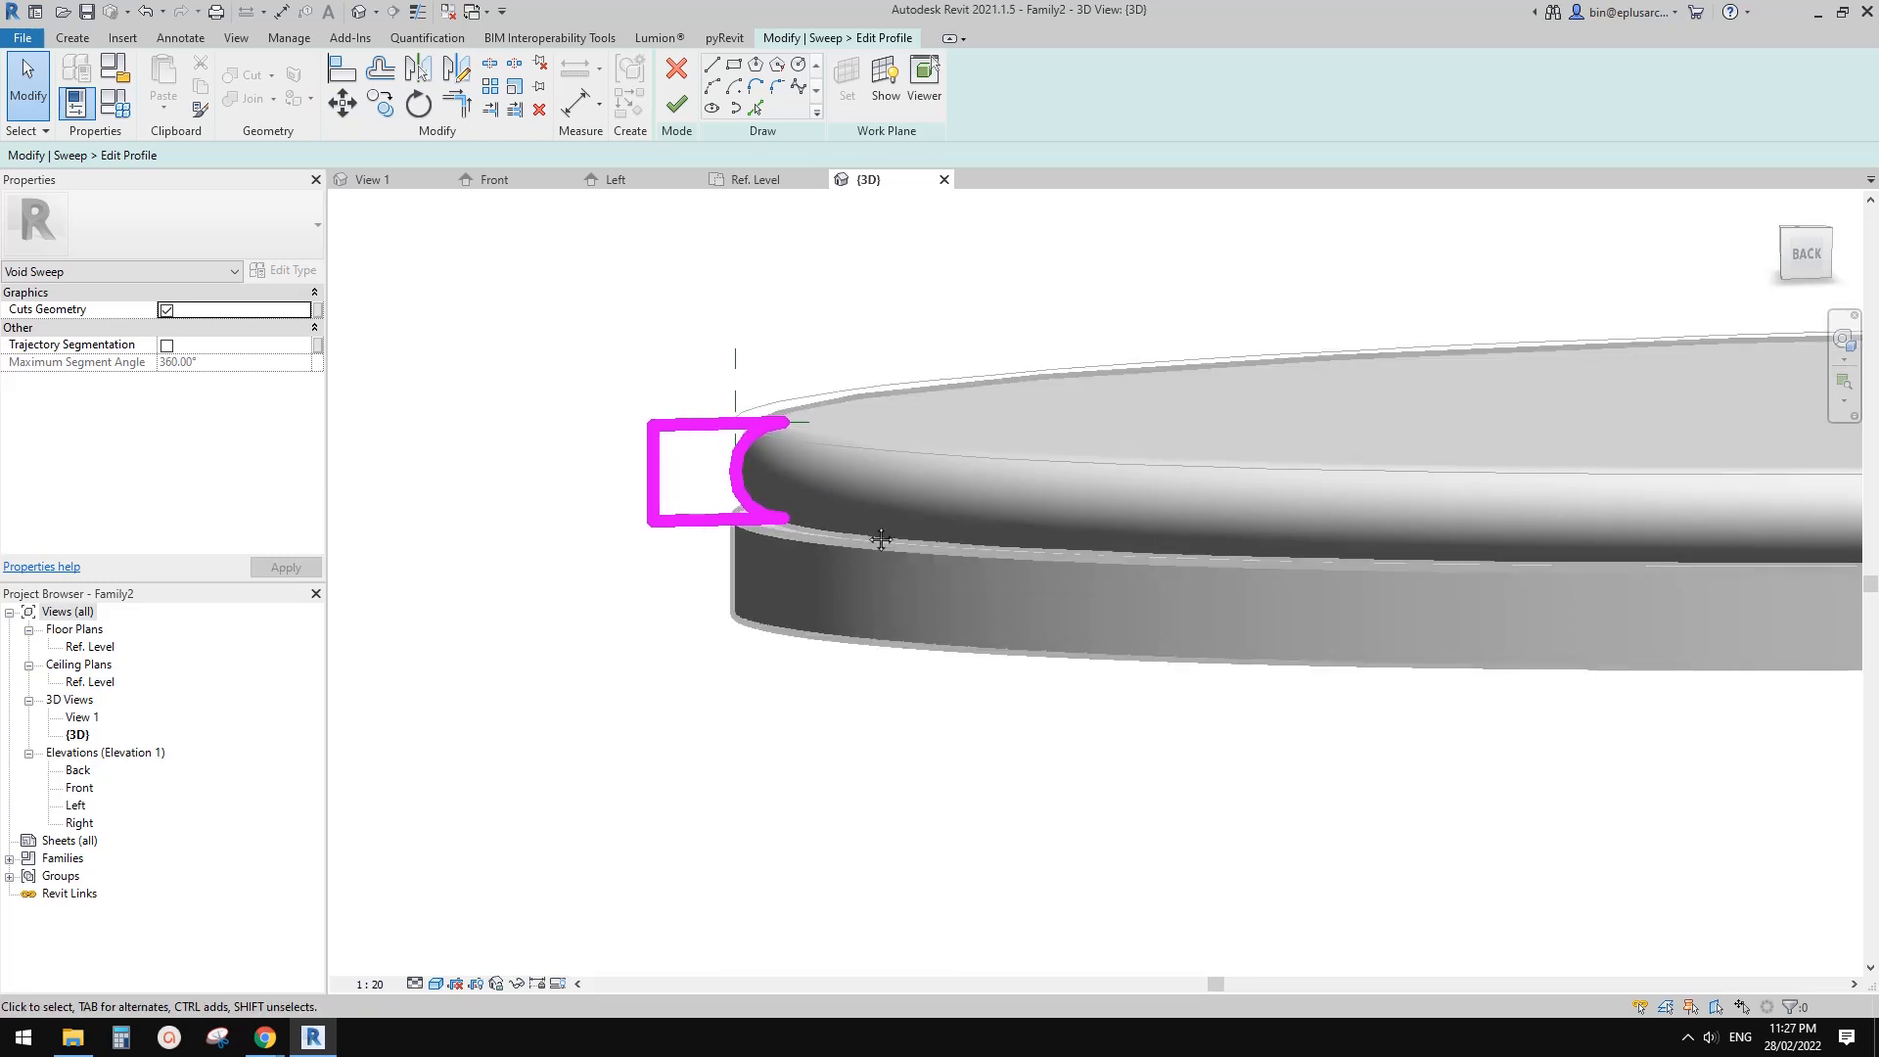
pyautogui.click(760, 496)
pyautogui.scroll(2, 783, 514)
pyautogui.moveTo(783, 514); pyautogui.dragTo(900, 574, button='middle')
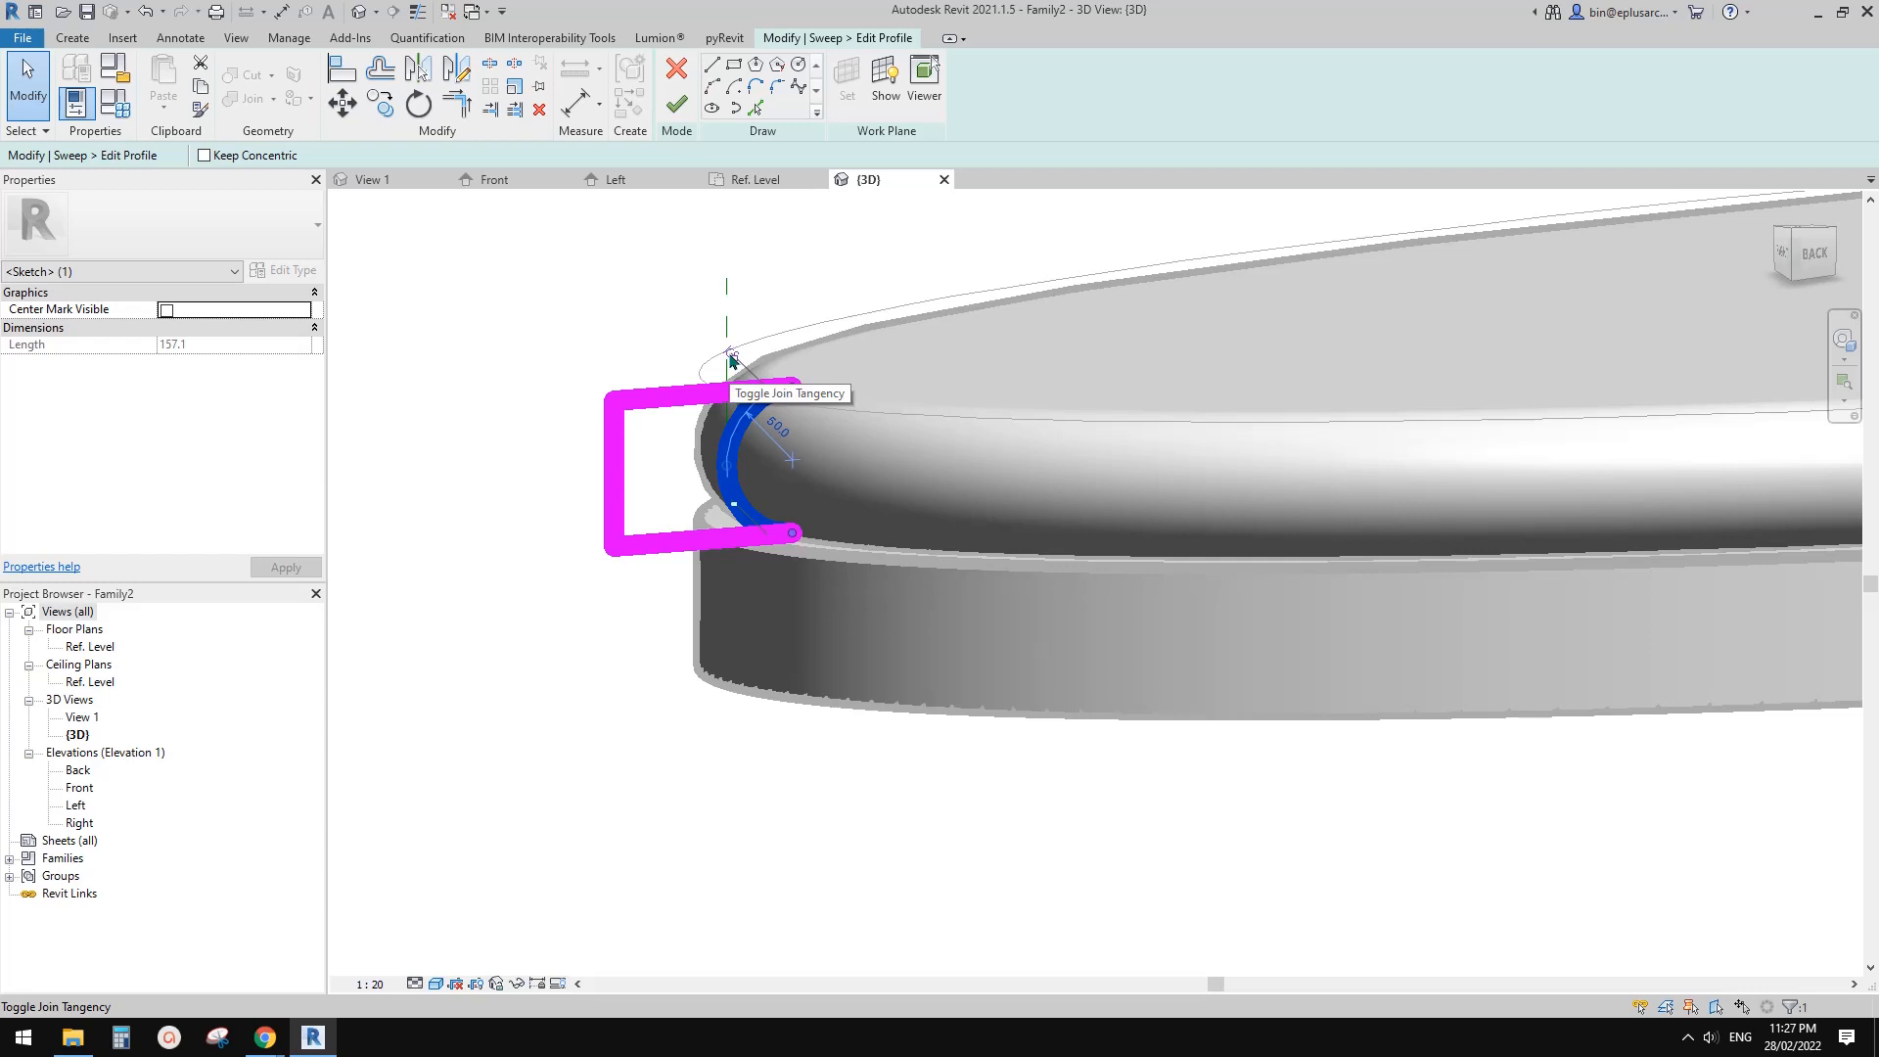
pyautogui.keyDown('shift'); pyautogui.moveTo(732, 360); pyautogui.dragTo(749, 419, button='middle'); pyautogui.keyUp('shift')
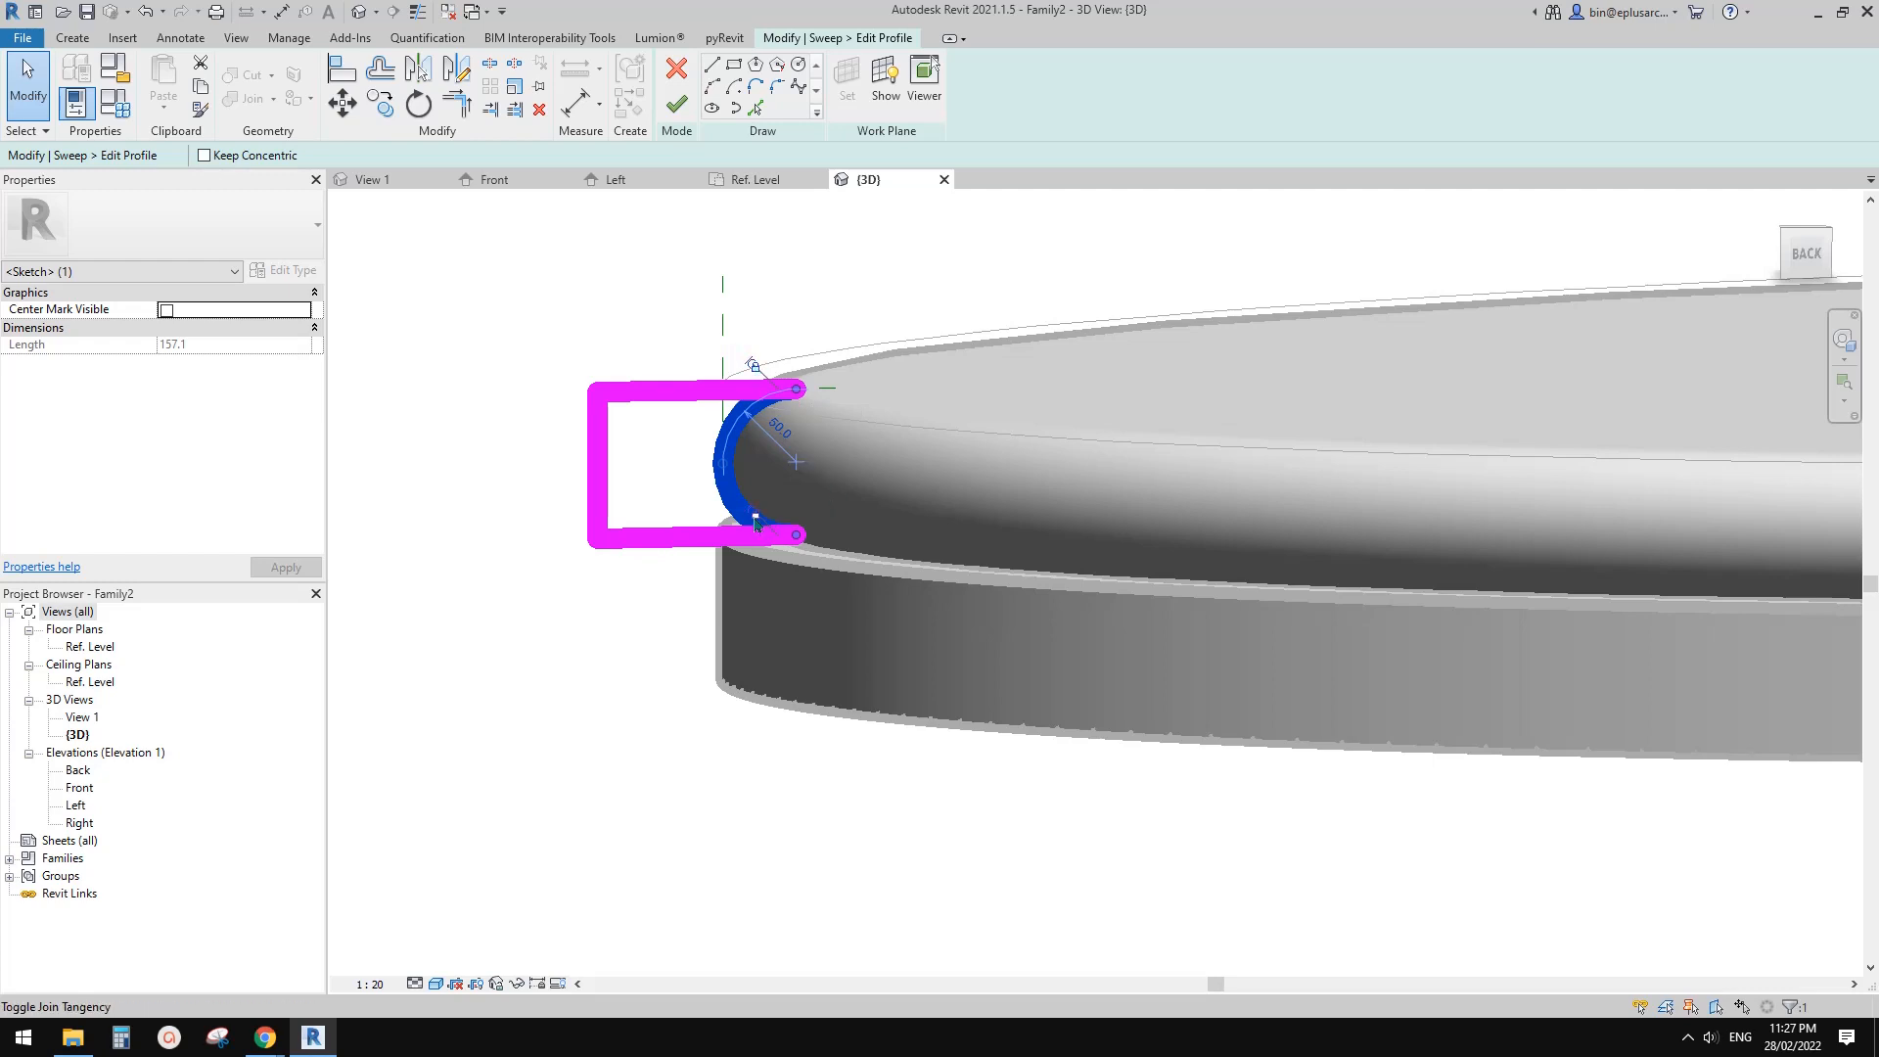
pyautogui.press('Escape')
# - Stretch the profile downward by moving its lower horizontal line toward the disc's bottom face
pyautogui.keyDown('shift'); pyautogui.moveTo(739, 513); pyautogui.dragTo(732, 547, button='middle'); pyautogui.keyUp('shift')
pyautogui.scroll(-1, 732, 546)
pyautogui.click(710, 521)
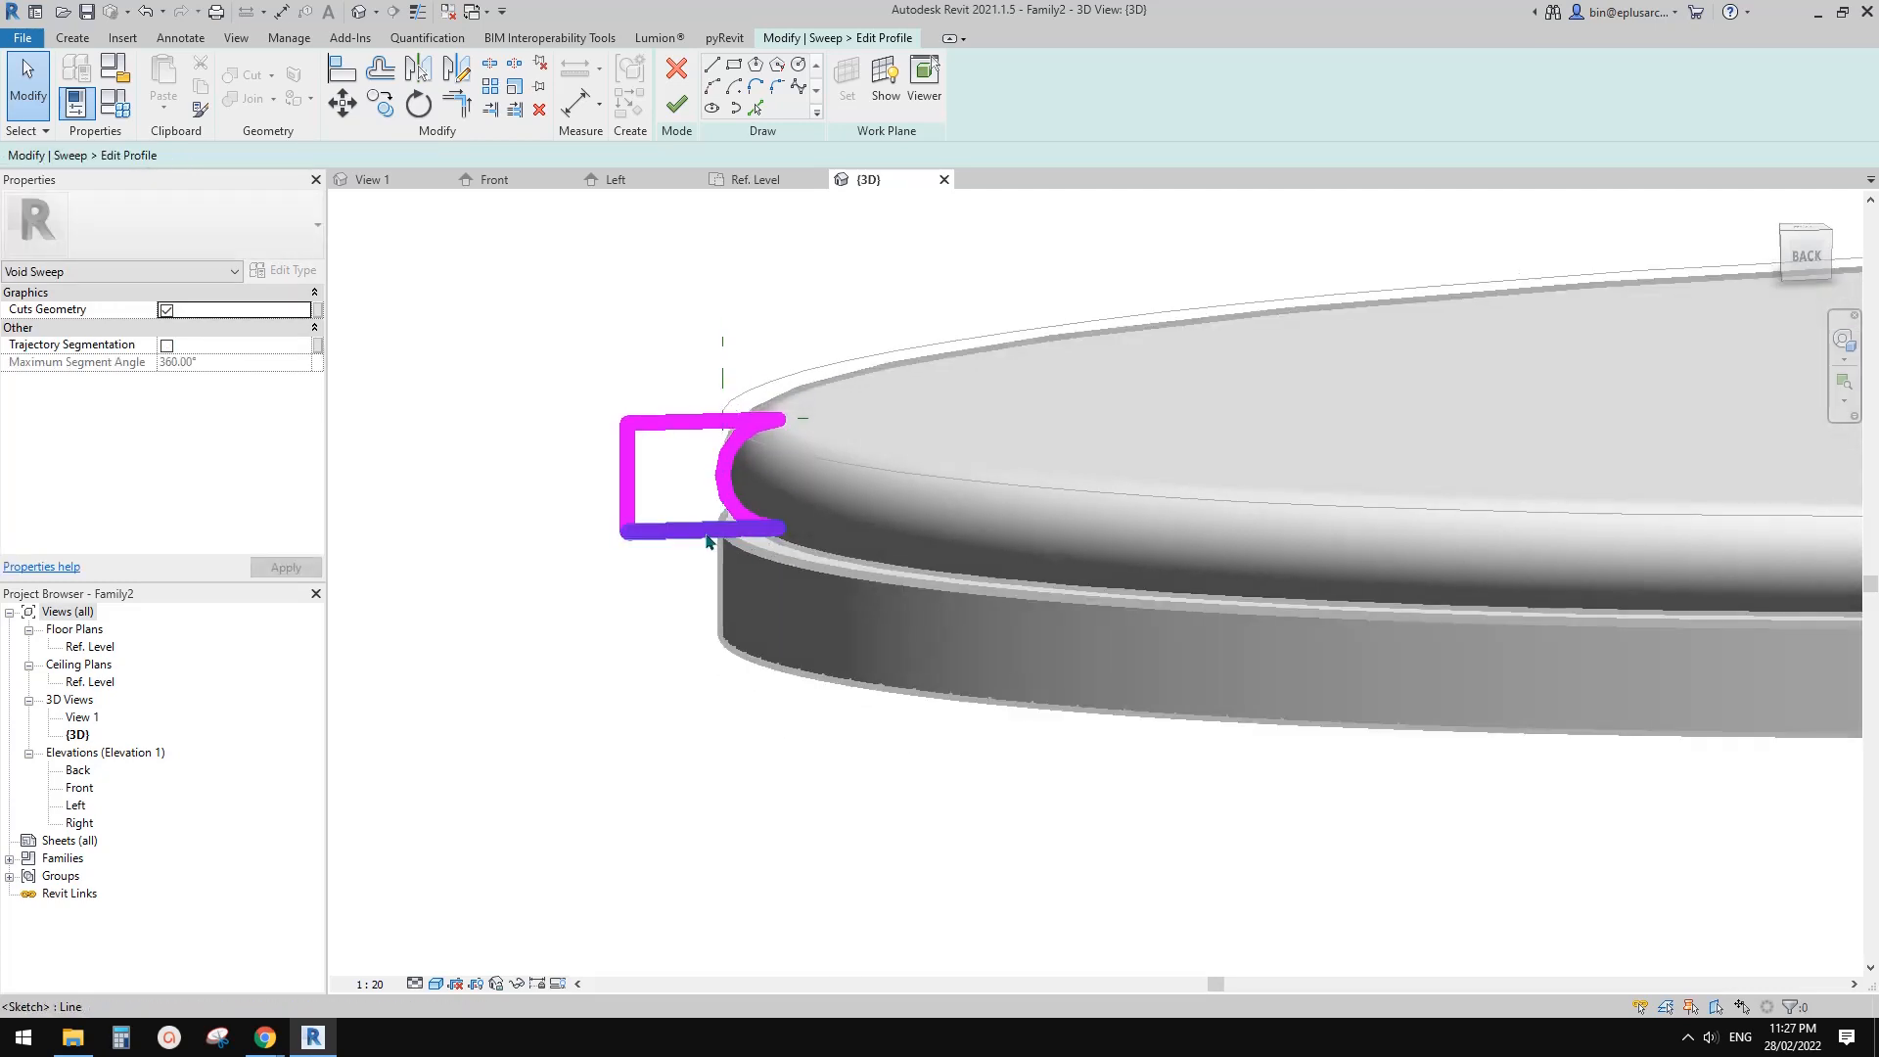
pyautogui.moveTo(709, 521)
pyautogui.mouseDown()
pyautogui.moveTo(707, 626)
pyautogui.moveTo(707, 587)
pyautogui.mouseUp()
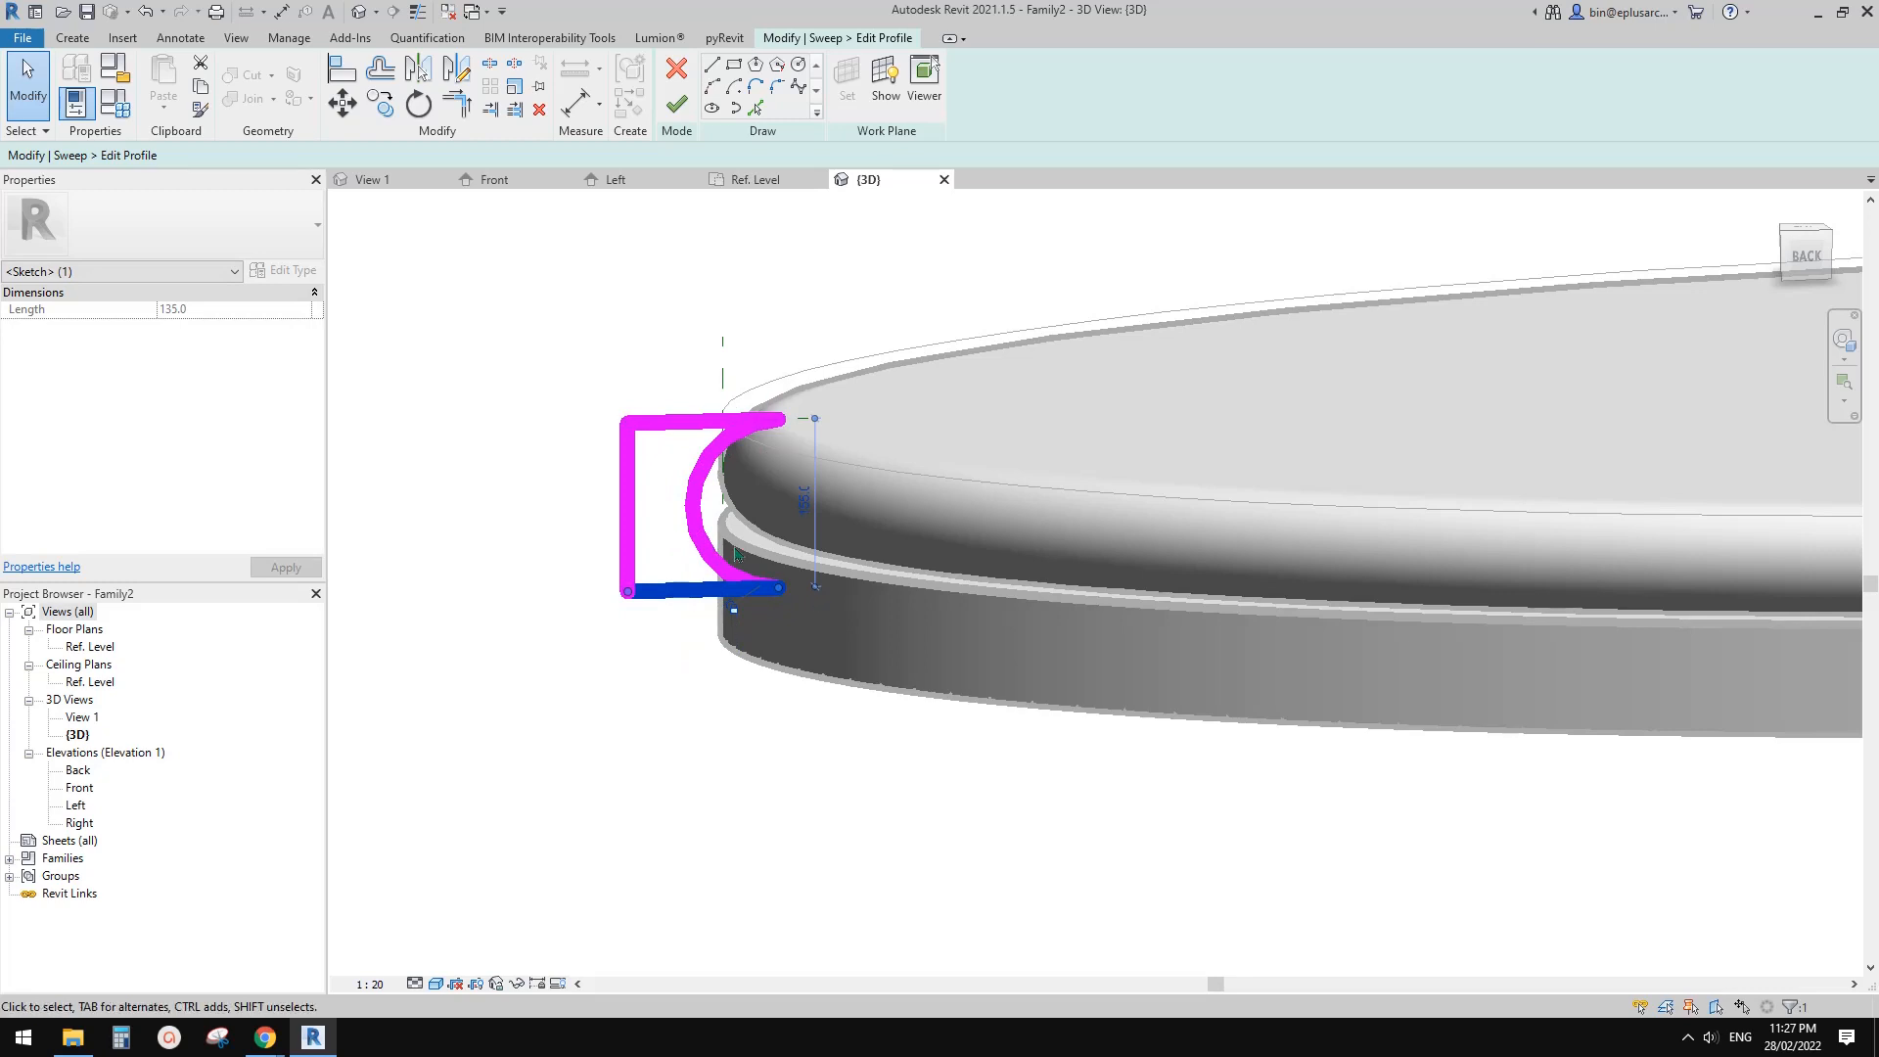
pyautogui.press('Escape')
# - Align the profile's lower horizontal line with the disc's bottom face and lock the alignment
pyautogui.moveTo(741, 593)
pyautogui.keyDown('shift'); pyautogui.mouseDown(button='middle')
pyautogui.moveTo(839, 545)
pyautogui.moveTo(864, 461)
pyautogui.moveTo(877, 520)
pyautogui.moveTo(739, 560)
pyautogui.moveTo(761, 578)
pyautogui.moveTo(722, 558)
pyautogui.moveTo(827, 387)
pyautogui.moveTo(770, 470)
pyautogui.mouseUp(button='middle'); pyautogui.keyUp('shift')
pyautogui.click(761, 534)
pyautogui.press('l')
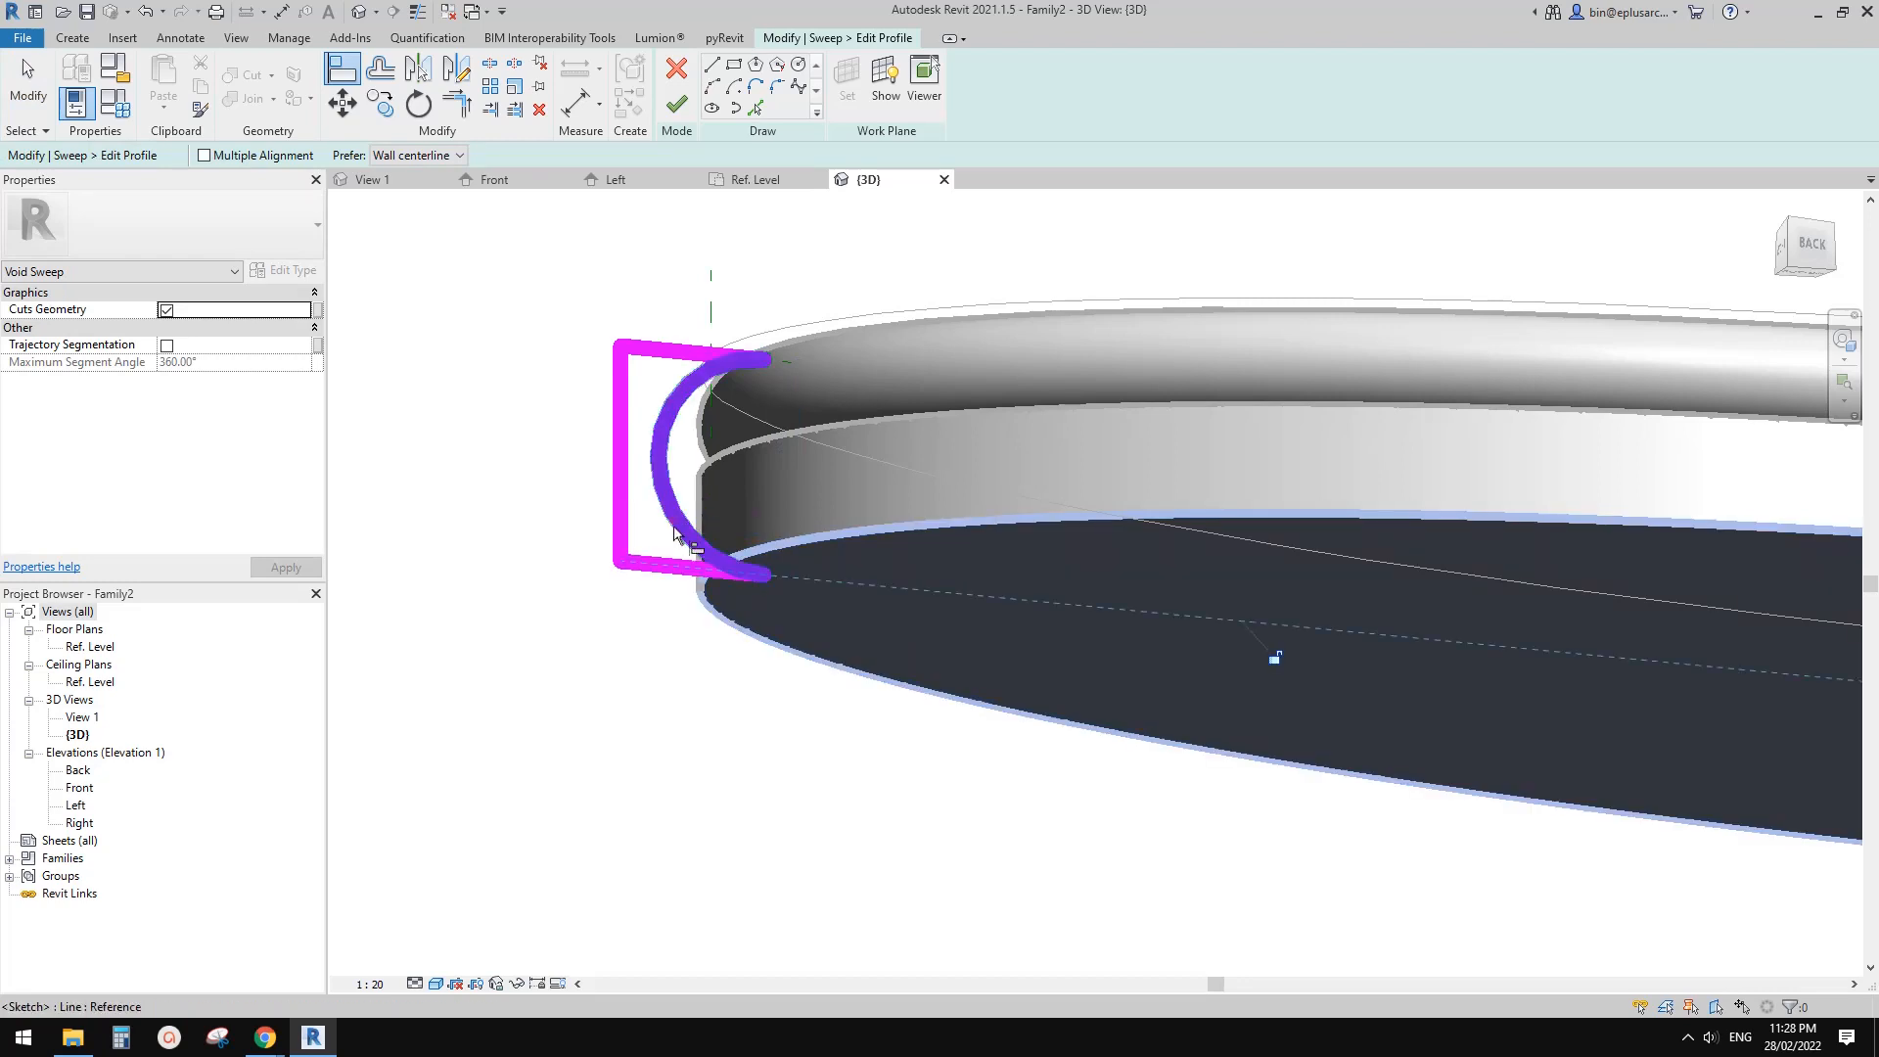
pyautogui.keyDown('shift'); pyautogui.moveTo(676, 526); pyautogui.dragTo(932, 562, button='middle'); pyautogui.keyUp('shift')
# - Align the profile's upper horizontal line with the disc's top face and lock the alignment
pyautogui.click(1272, 433)
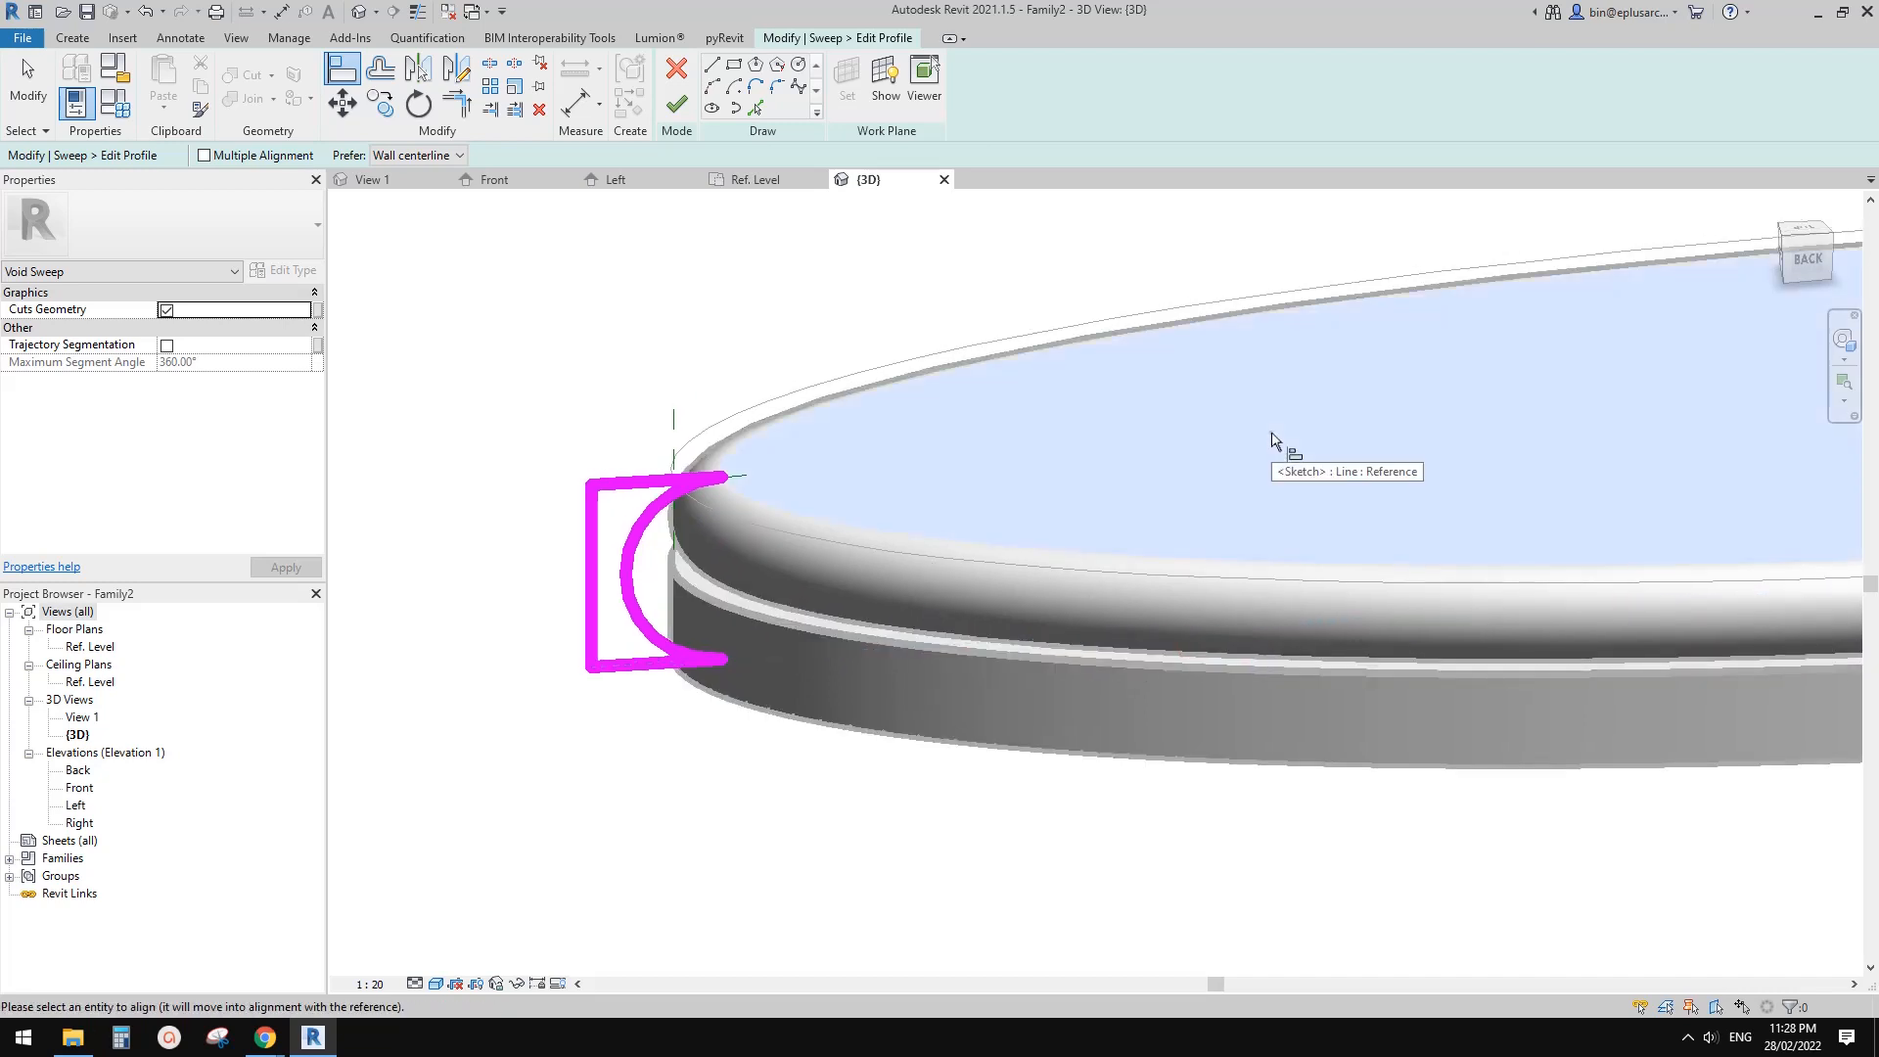
pyautogui.click(698, 456)
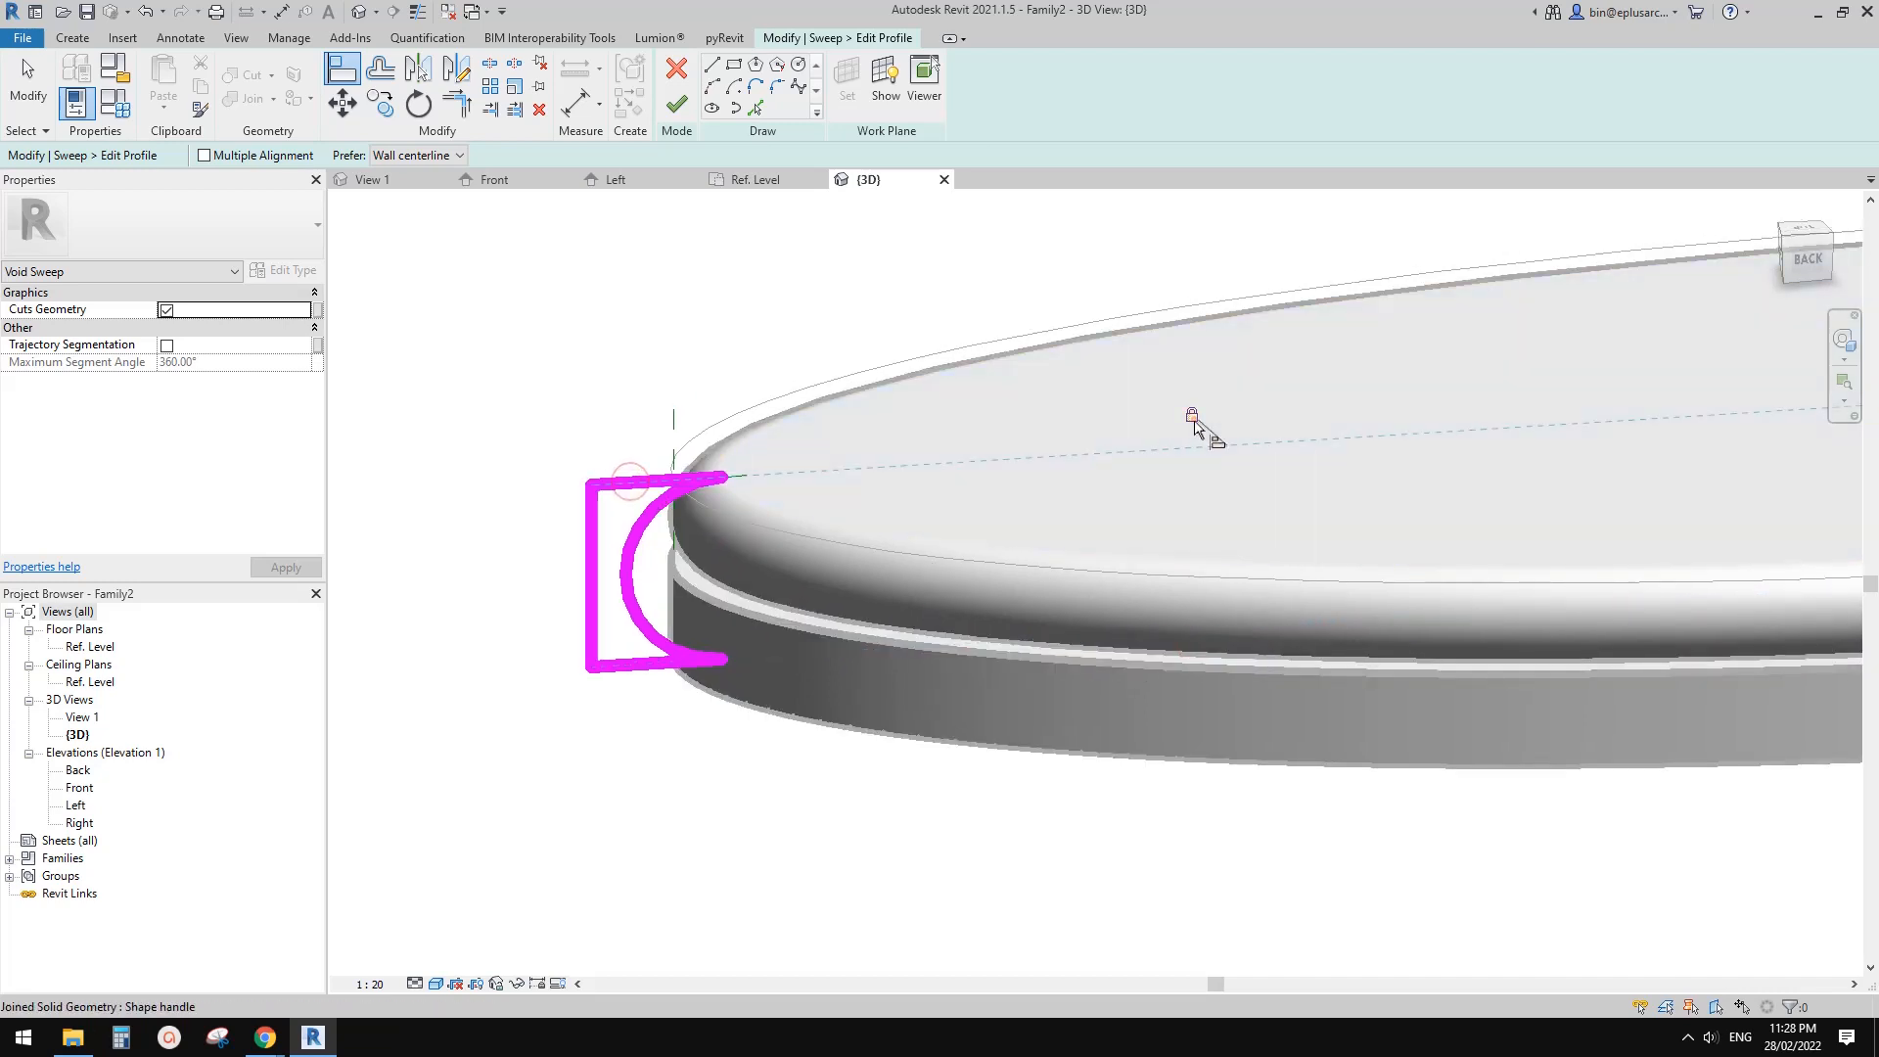
pyautogui.click(1193, 421)
pyautogui.moveTo(900, 515); pyautogui.dragTo(889, 491, button='middle')
pyautogui.press('Escape')
pyautogui.press('Escape')
# - Move the profile arc inward so its midpoint lies on the vertical reference plane at the disc's edge
pyautogui.keyDown('shift'); pyautogui.moveTo(692, 567); pyautogui.dragTo(609, 536, button='middle'); pyautogui.keyUp('shift')
pyautogui.click(602, 519)
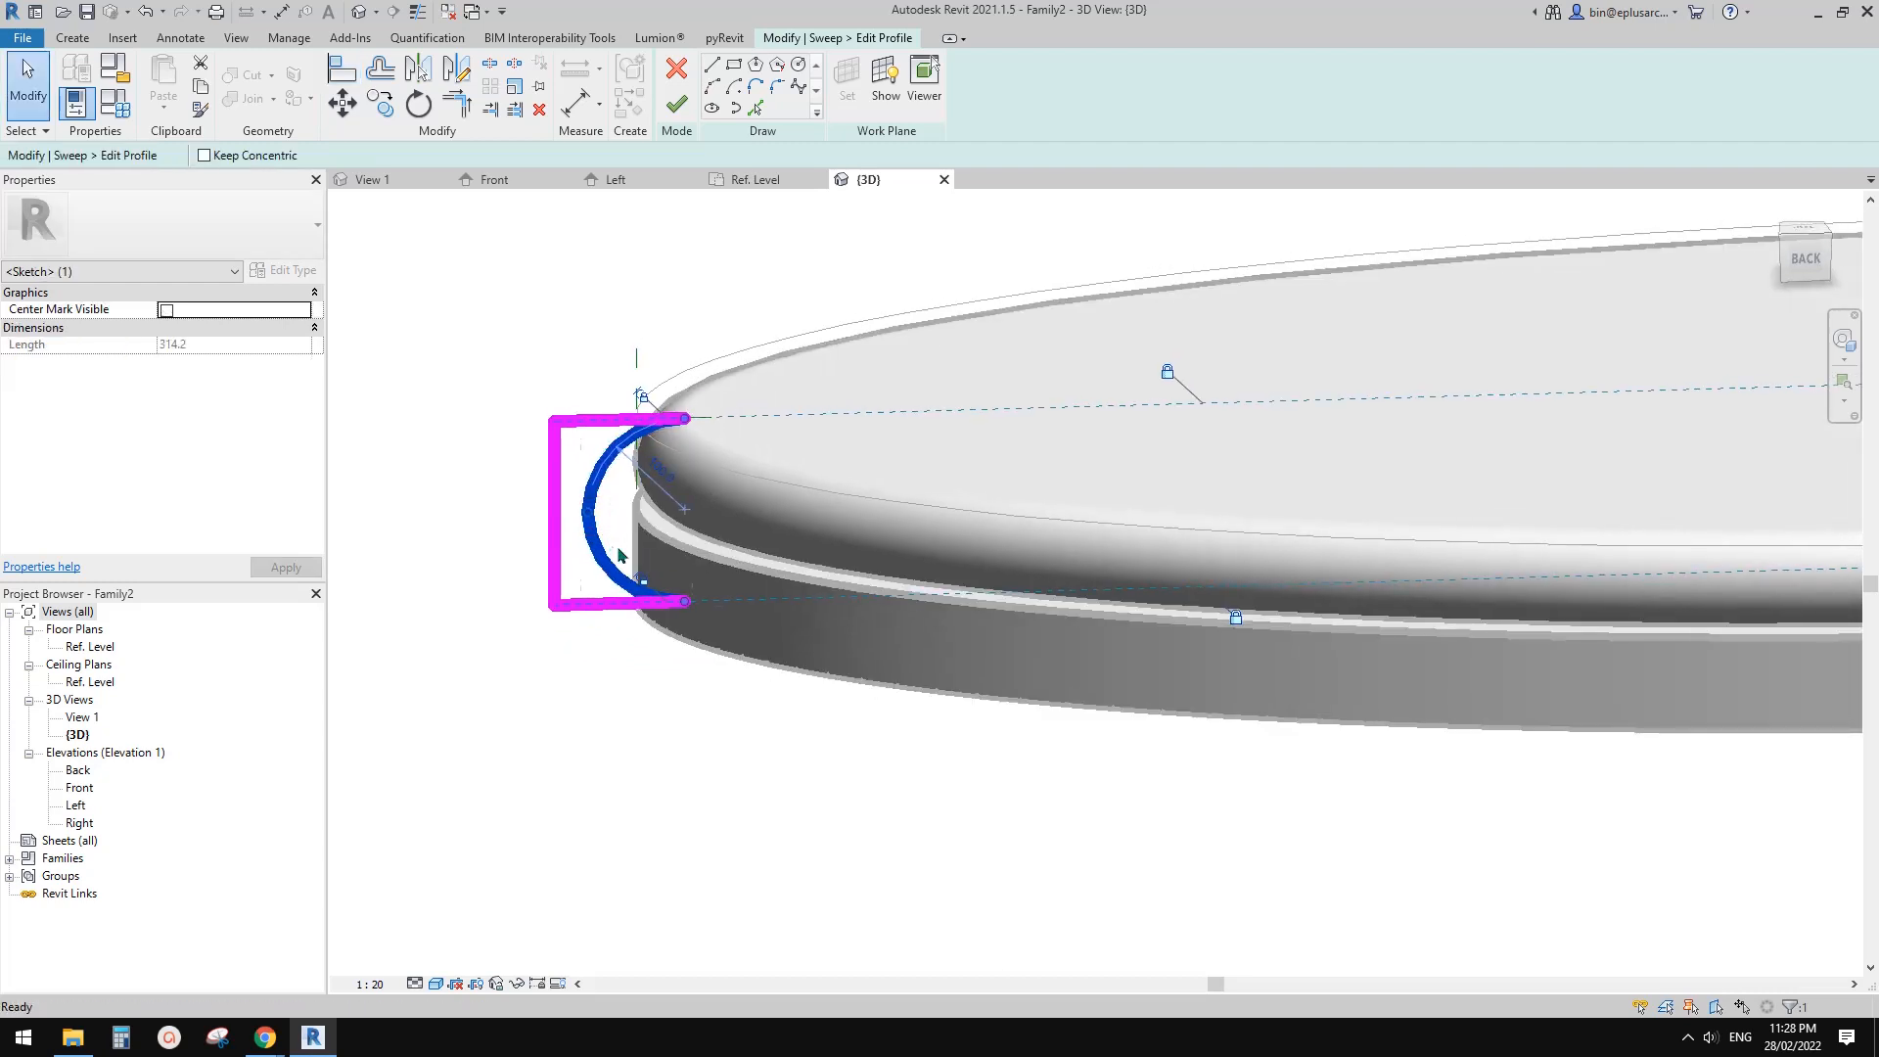
pyautogui.press('m')
pyautogui.press('v')
pyautogui.click(587, 511)
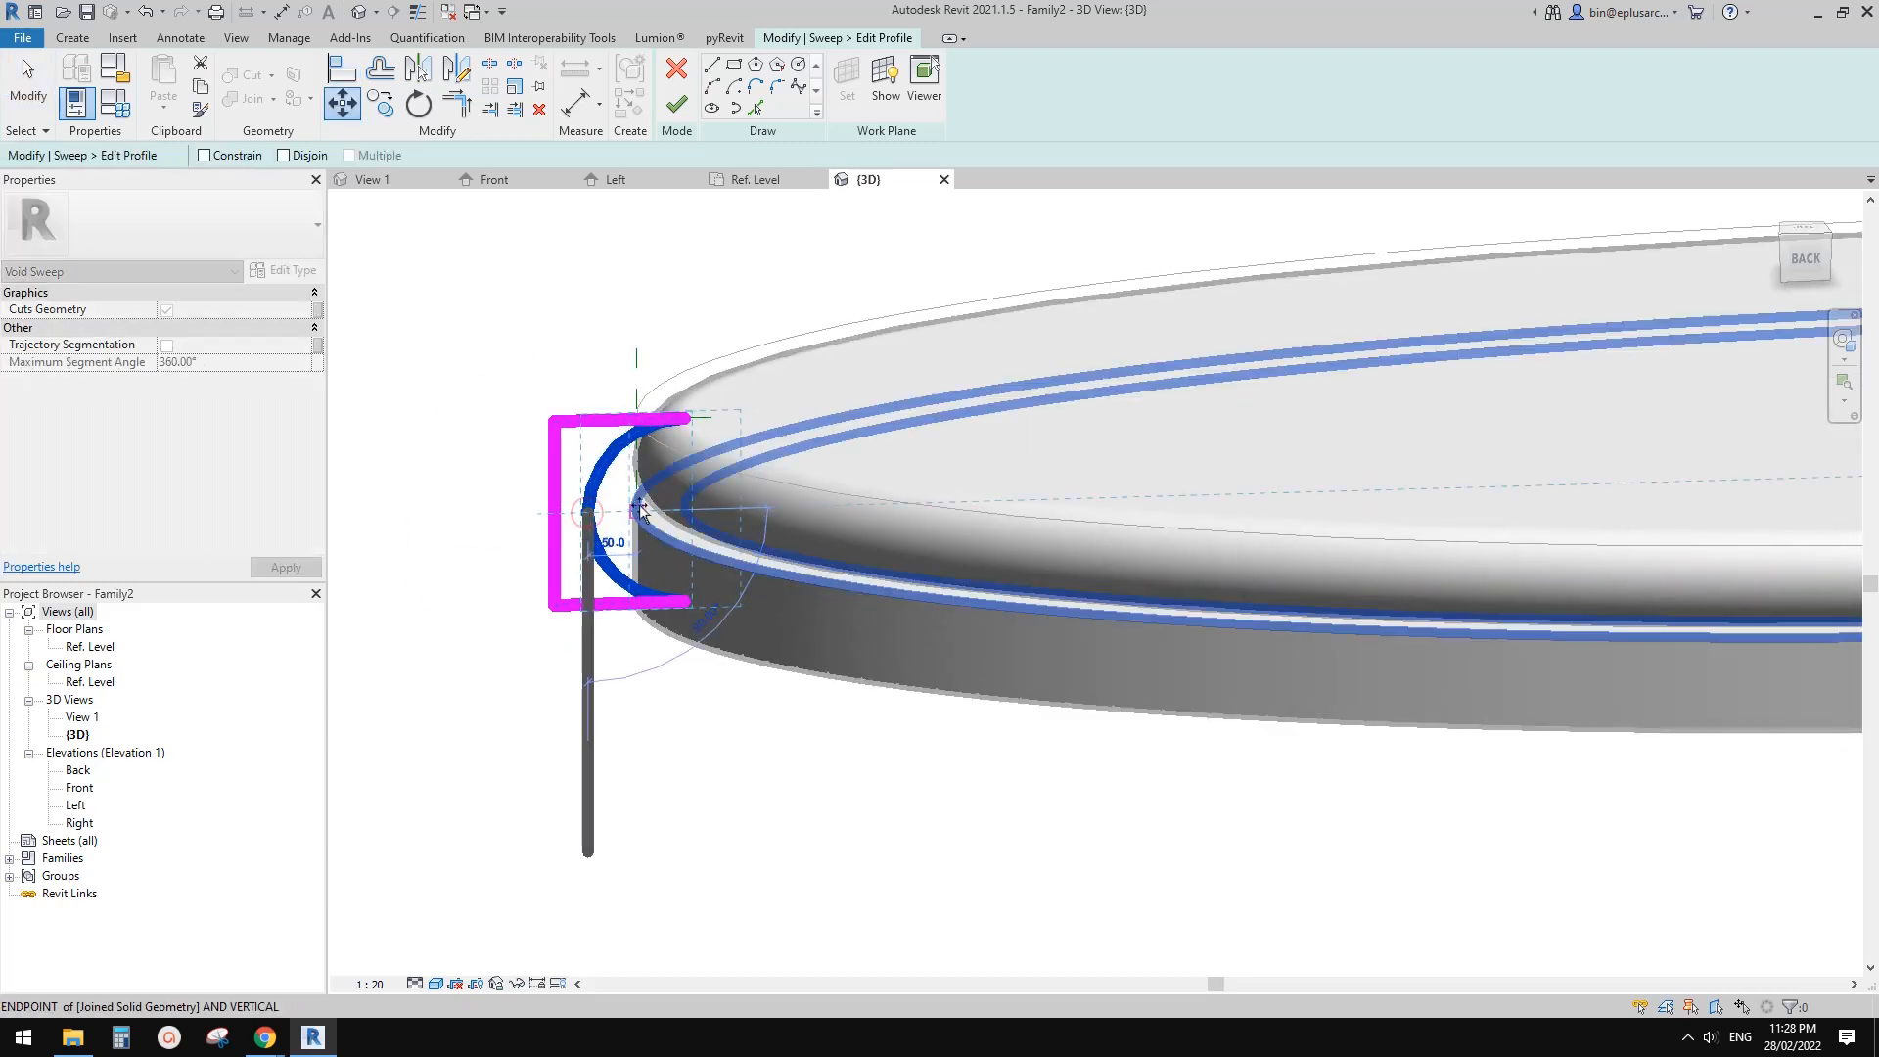
pyautogui.scroll(3, 648, 382)
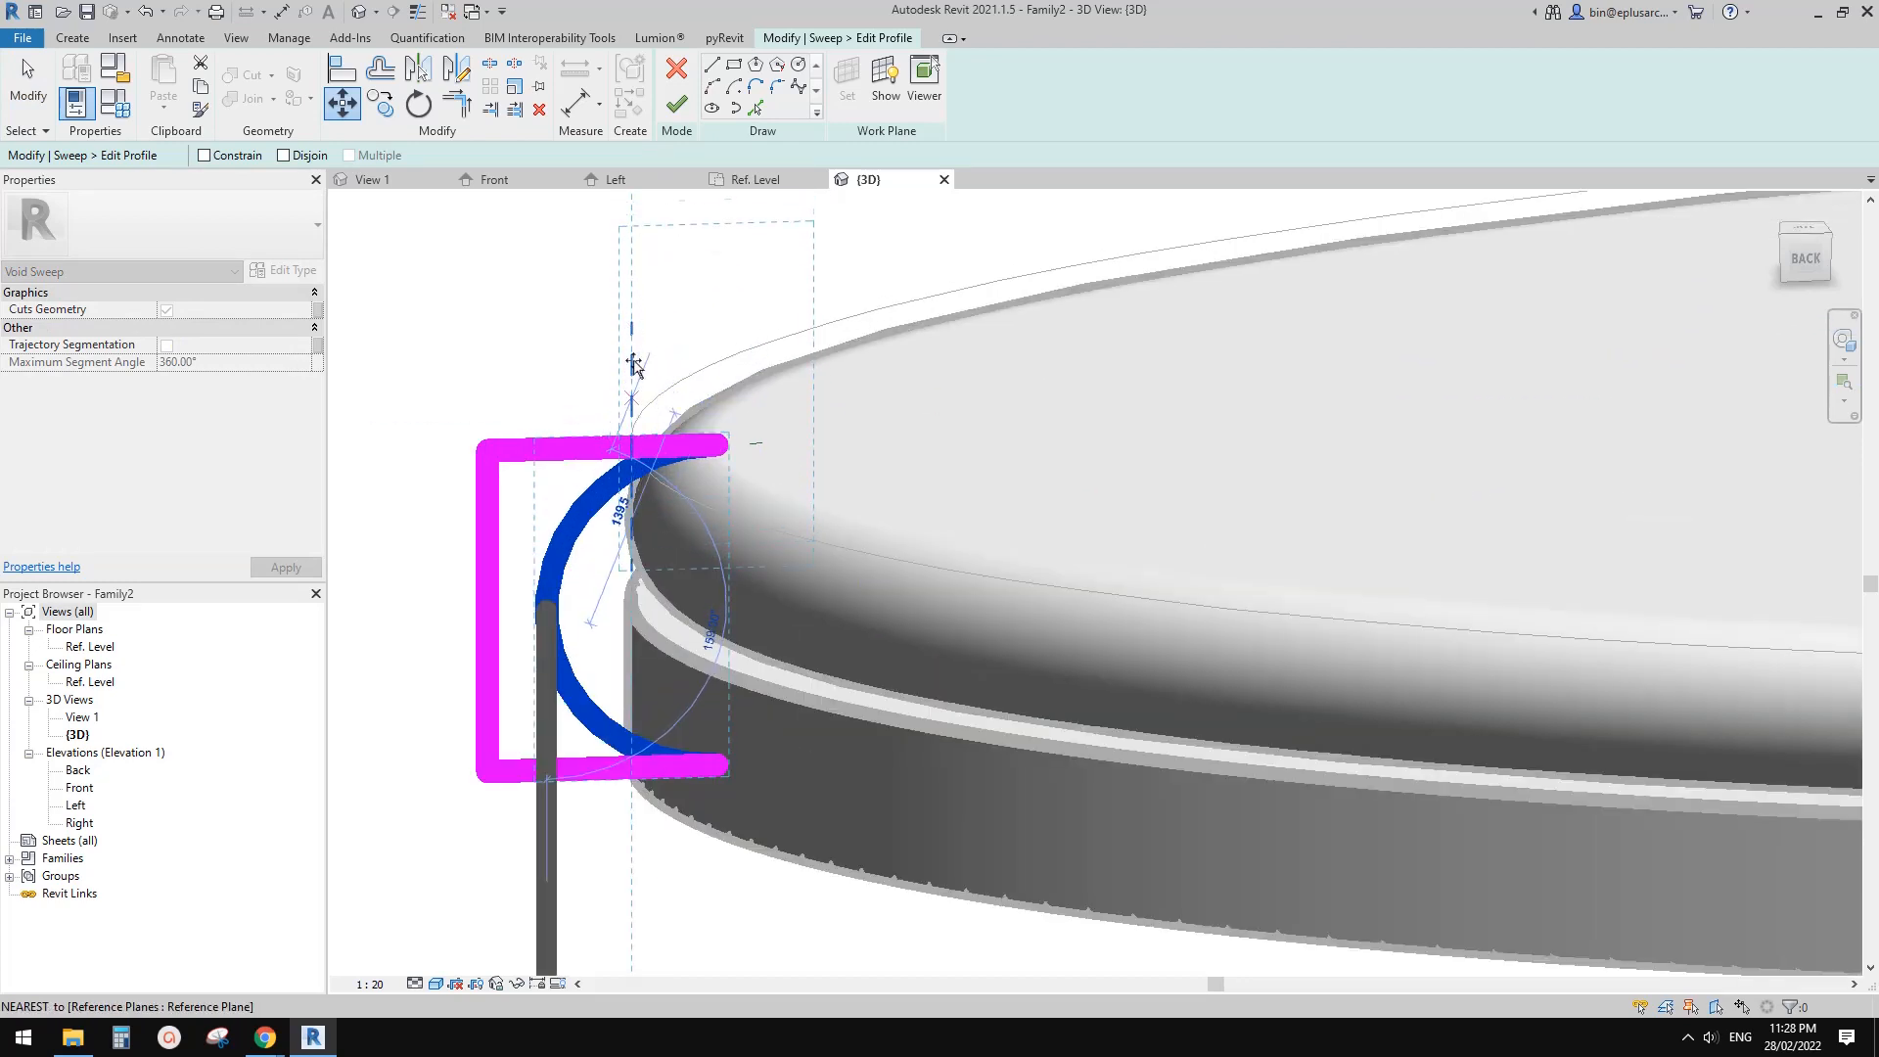
pyautogui.click(631, 609)
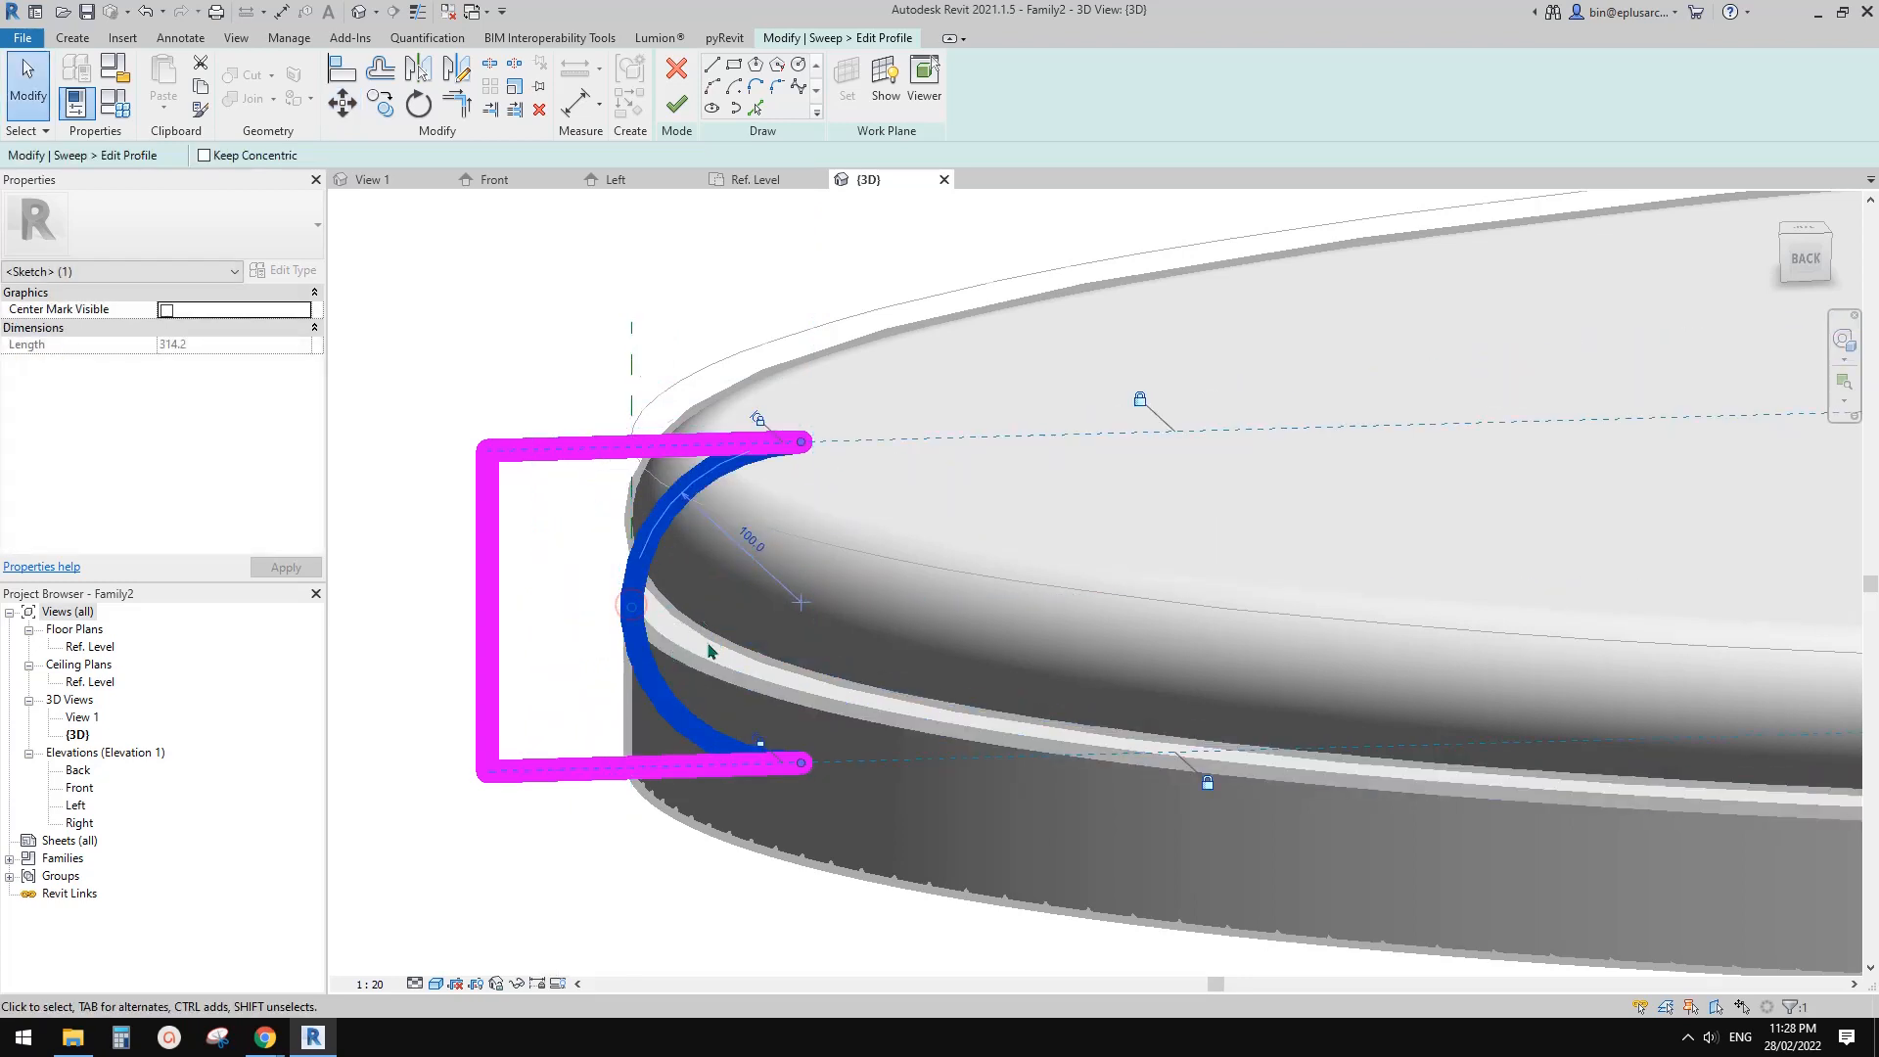
pyautogui.moveTo(690, 609)
pyautogui.mouseDown(button='middle')
pyautogui.moveTo(682, 523)
pyautogui.moveTo(779, 558)
pyautogui.moveTo(679, 574)
pyautogui.mouseUp(button='middle')
pyautogui.click(647, 540)
pyautogui.click(683, 564)
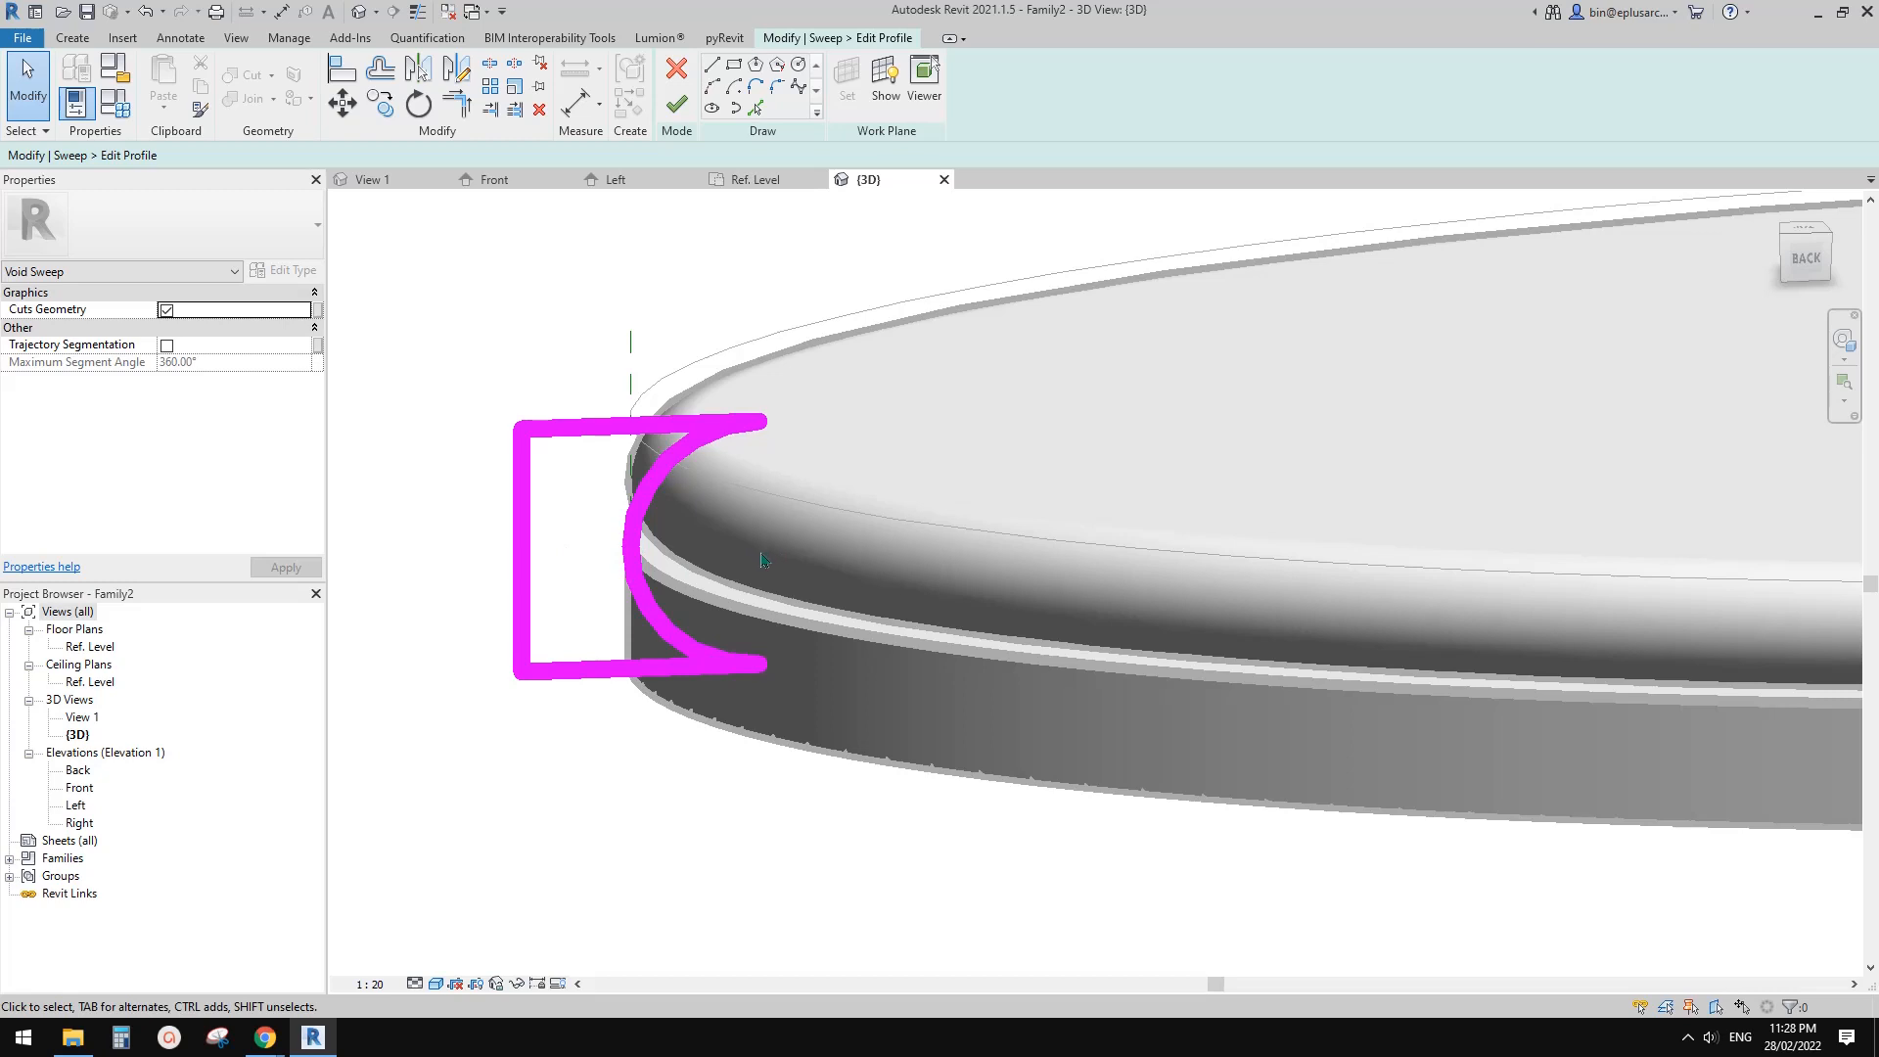
pyautogui.click(634, 499)
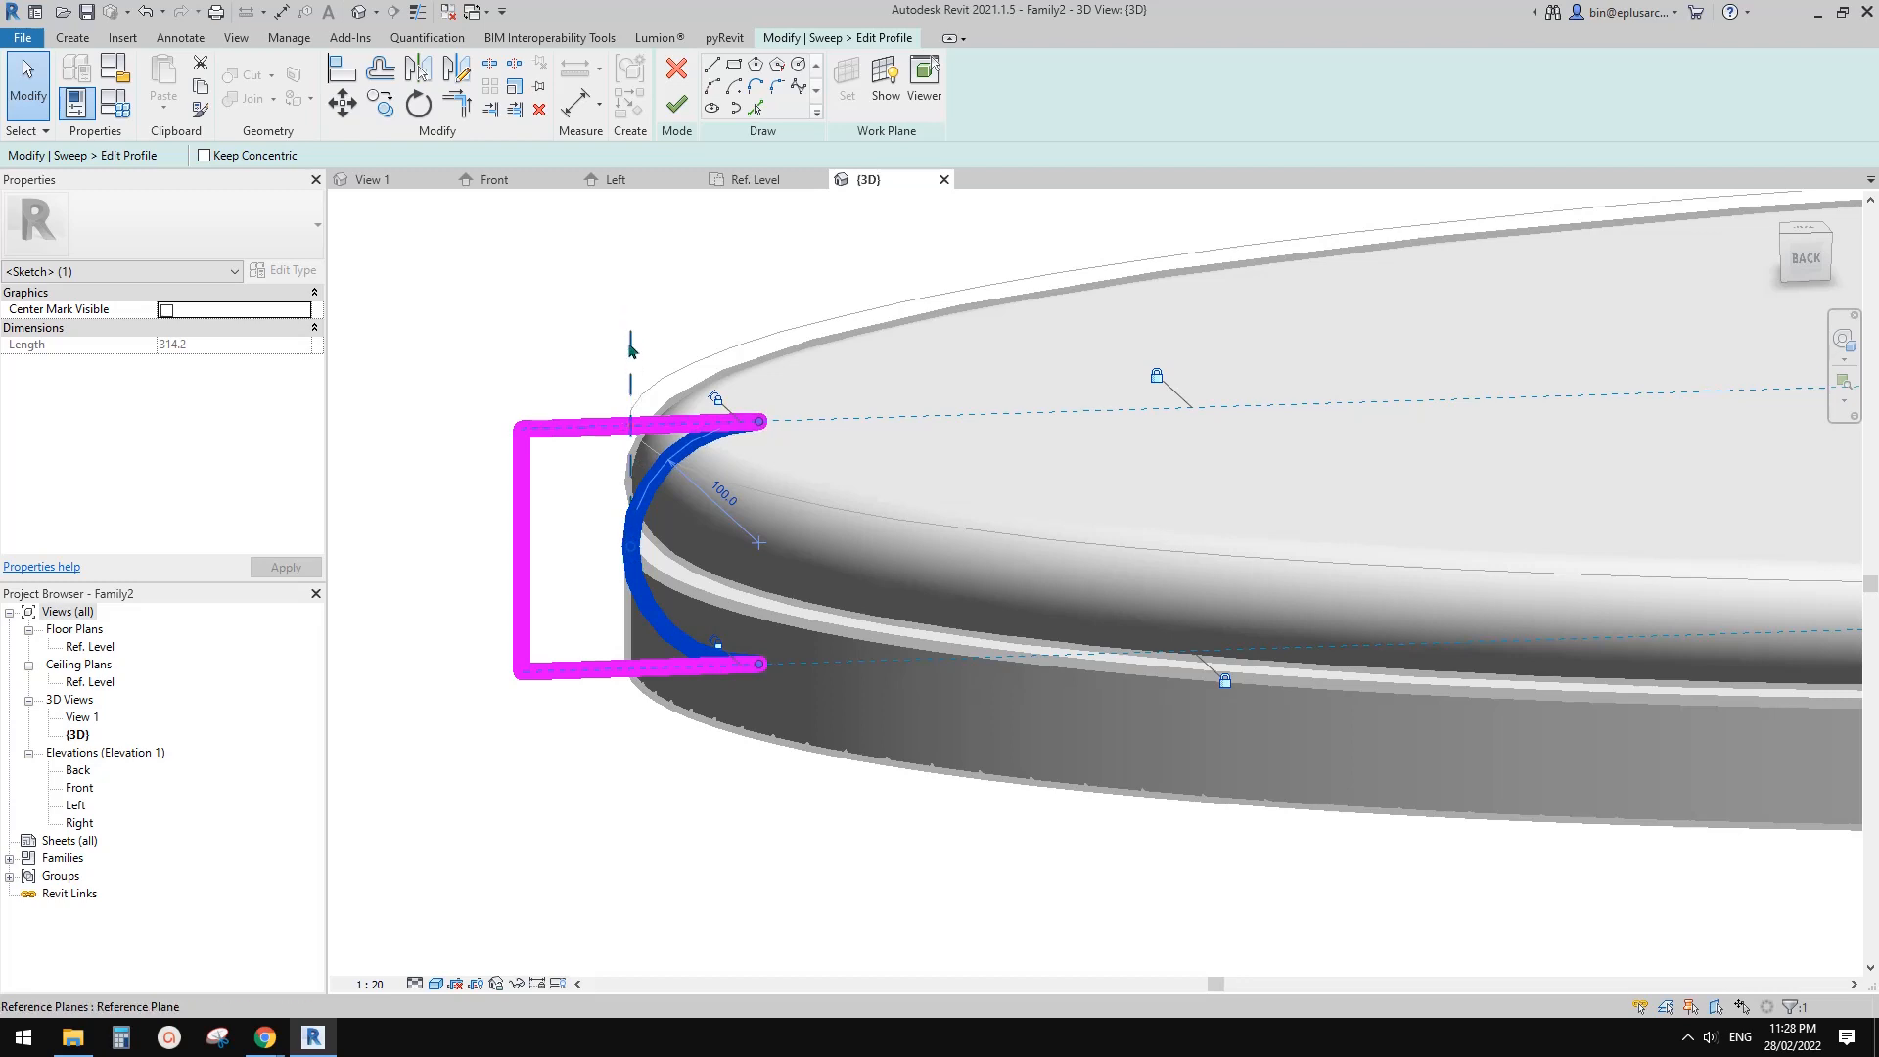
pyautogui.click(628, 392)
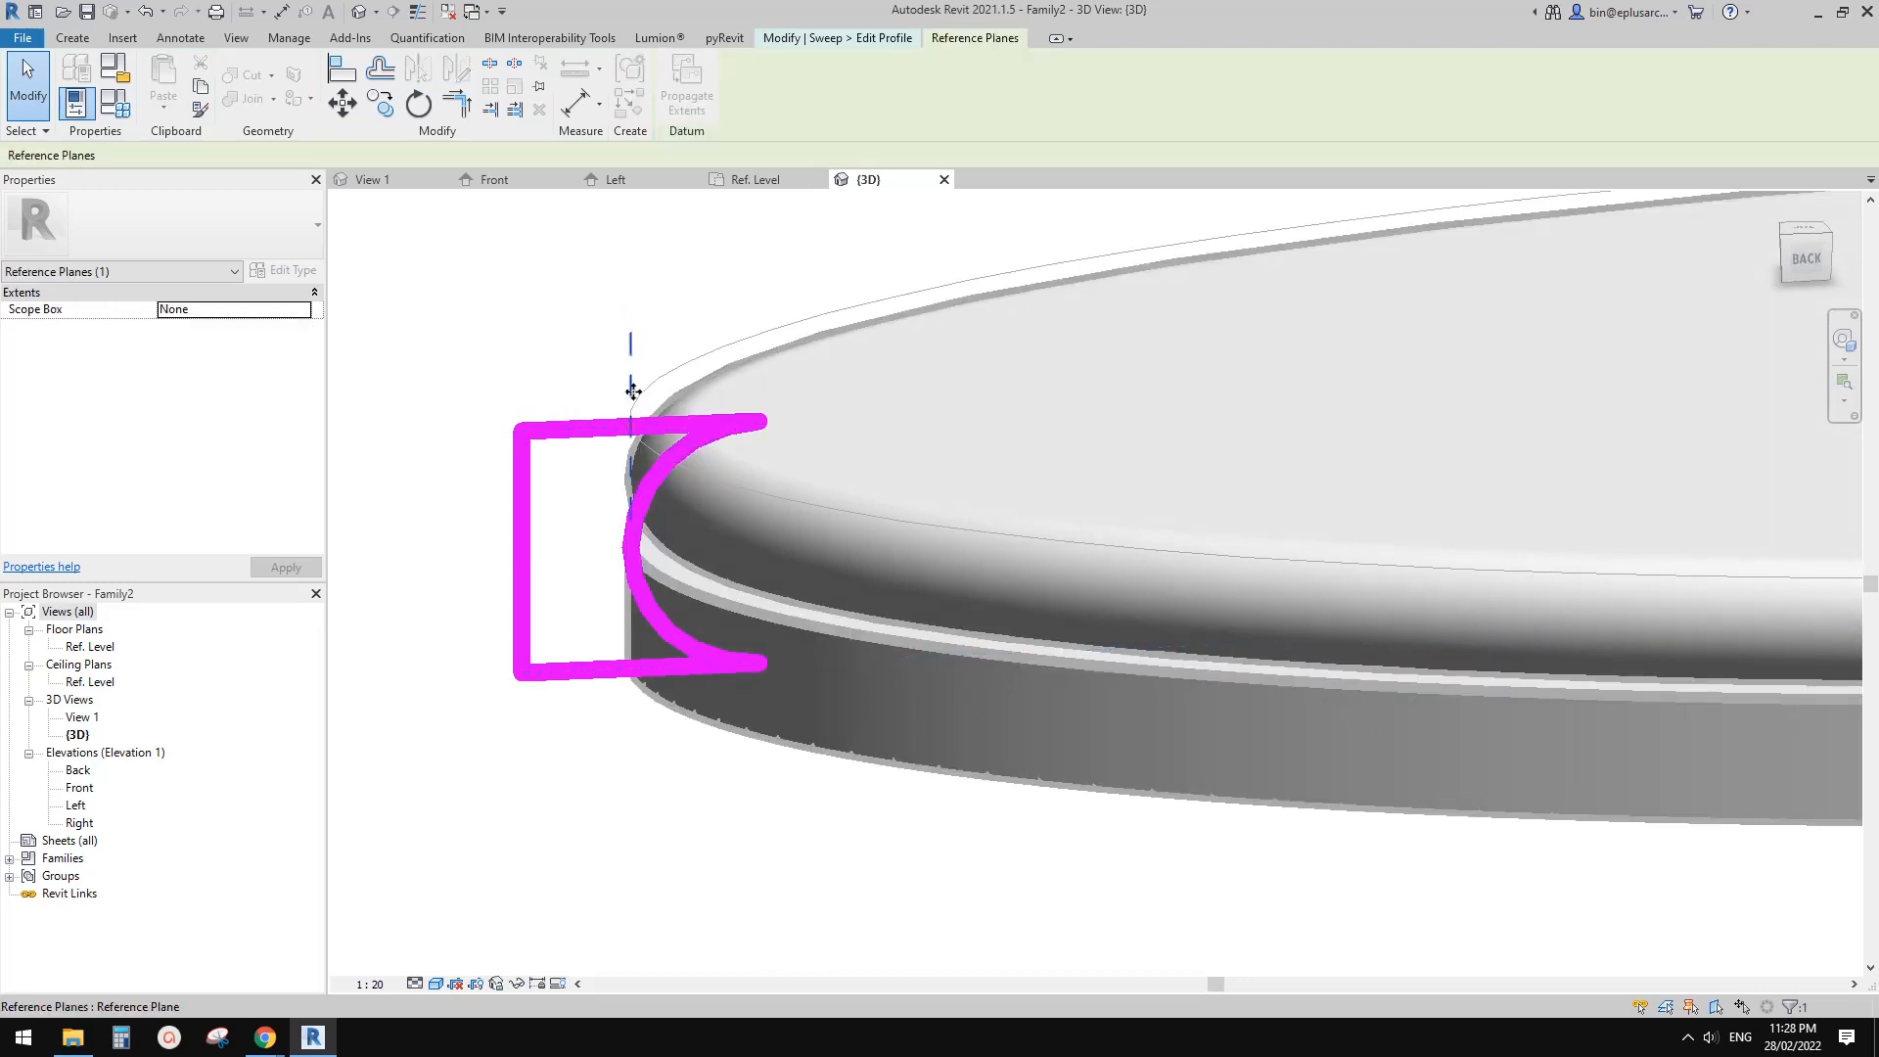
pyautogui.press('Escape')
pyautogui.moveTo(701, 466)
pyautogui.mouseDown(button='middle')
pyautogui.moveTo(680, 453)
pyautogui.moveTo(707, 461)
pyautogui.mouseUp(button='middle')
pyautogui.scroll(1, 682, 485)
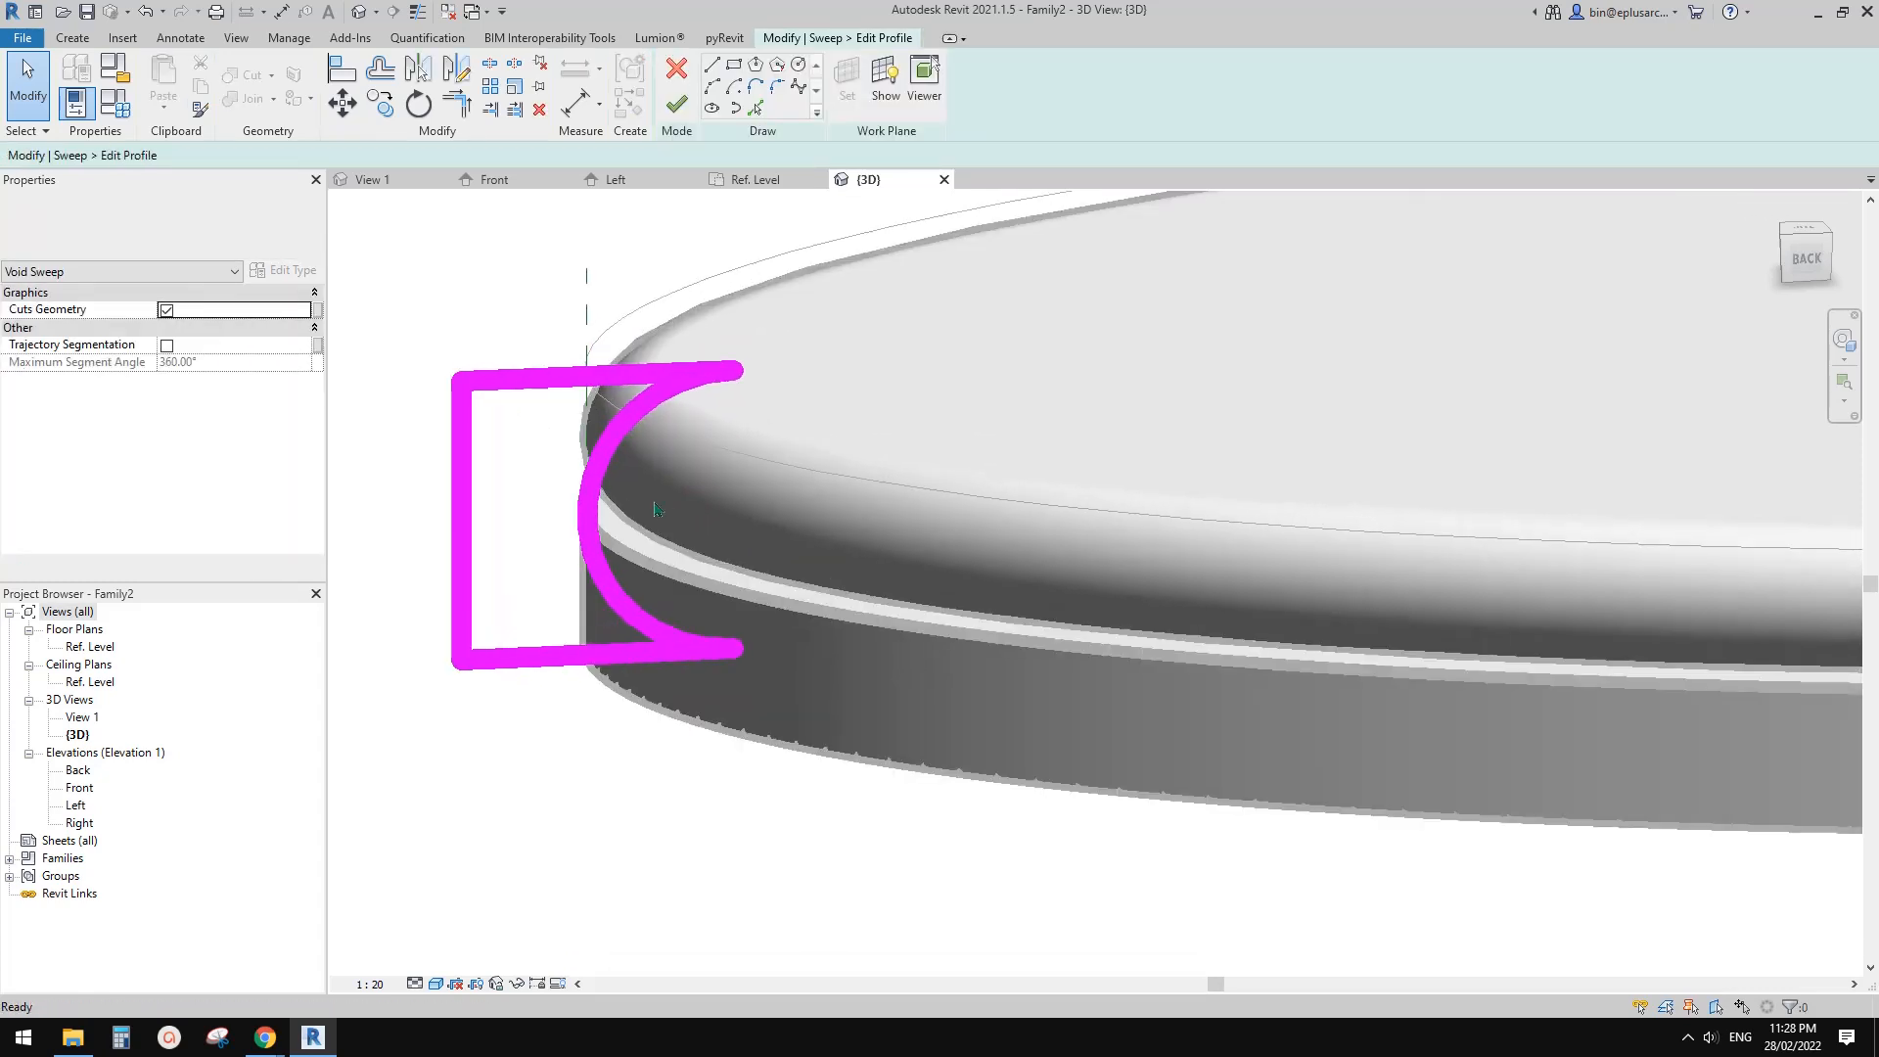
# - Make the center mark of the sweep profile's arc visible
pyautogui.click(599, 480)
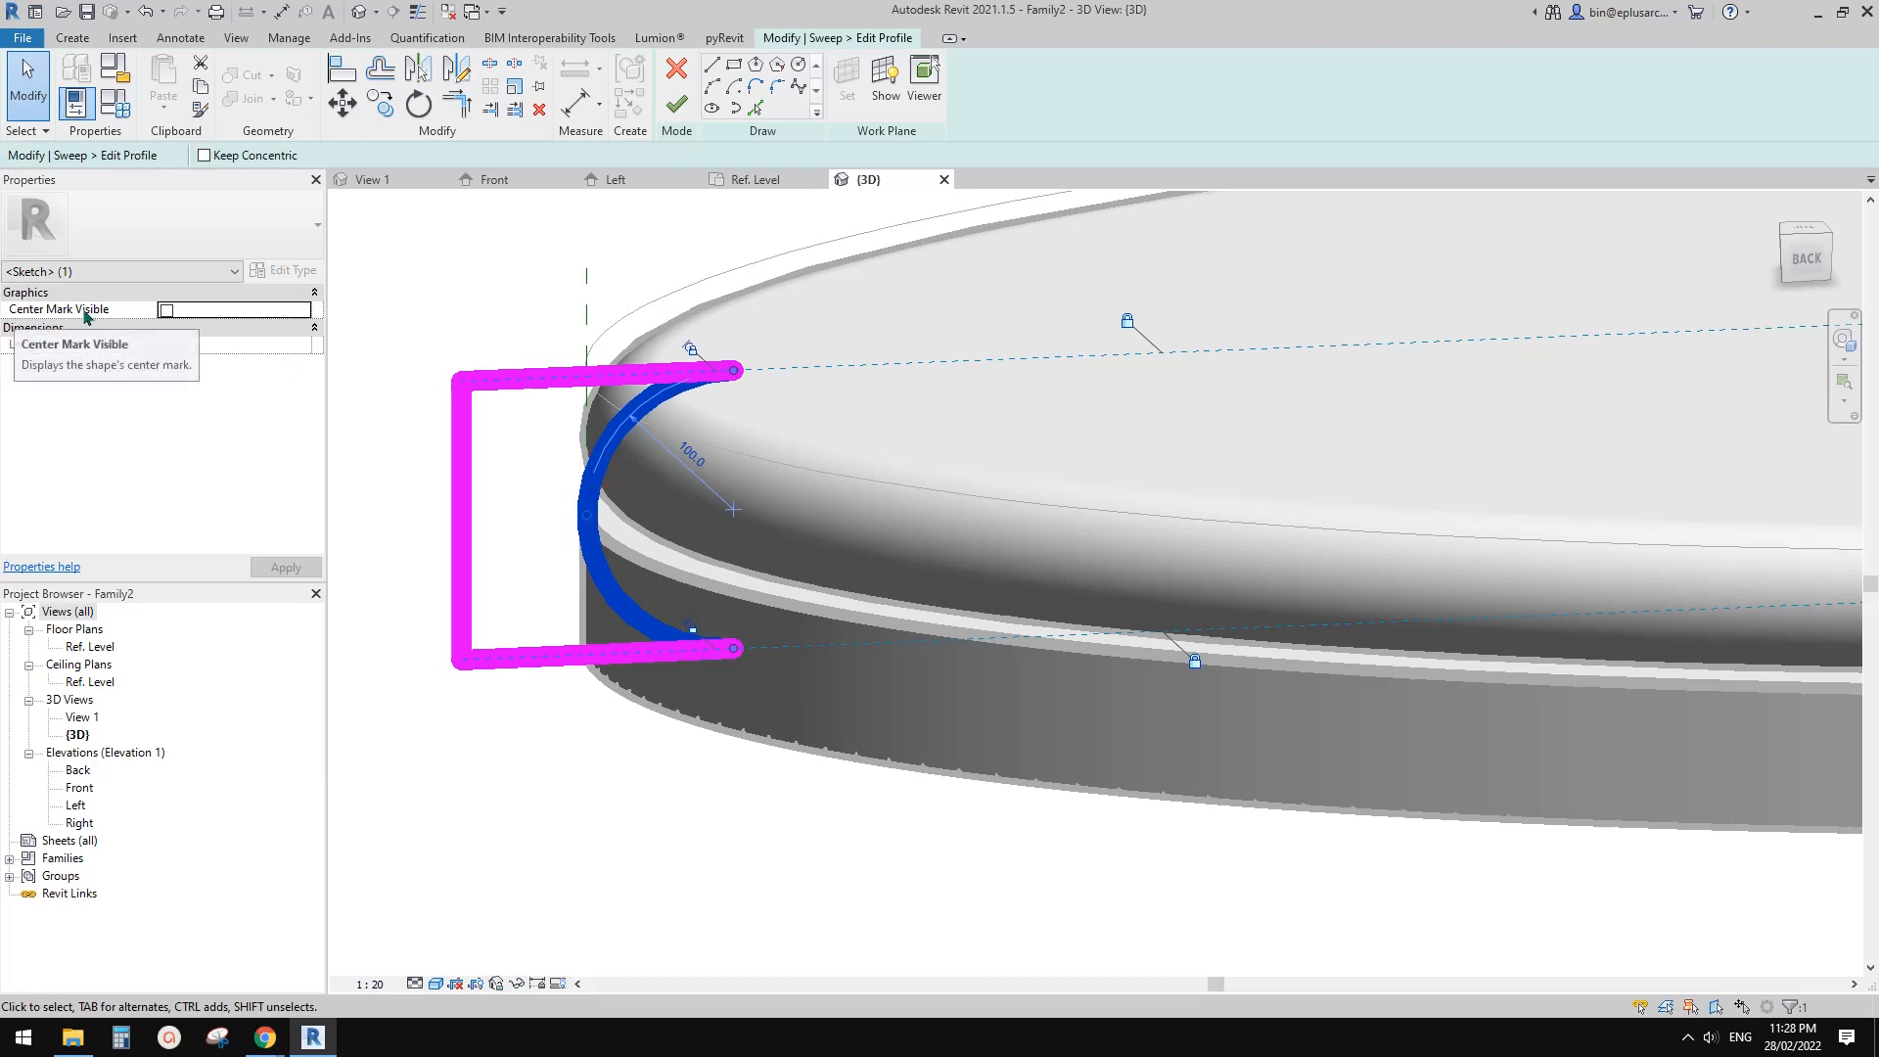
pyautogui.click(168, 311)
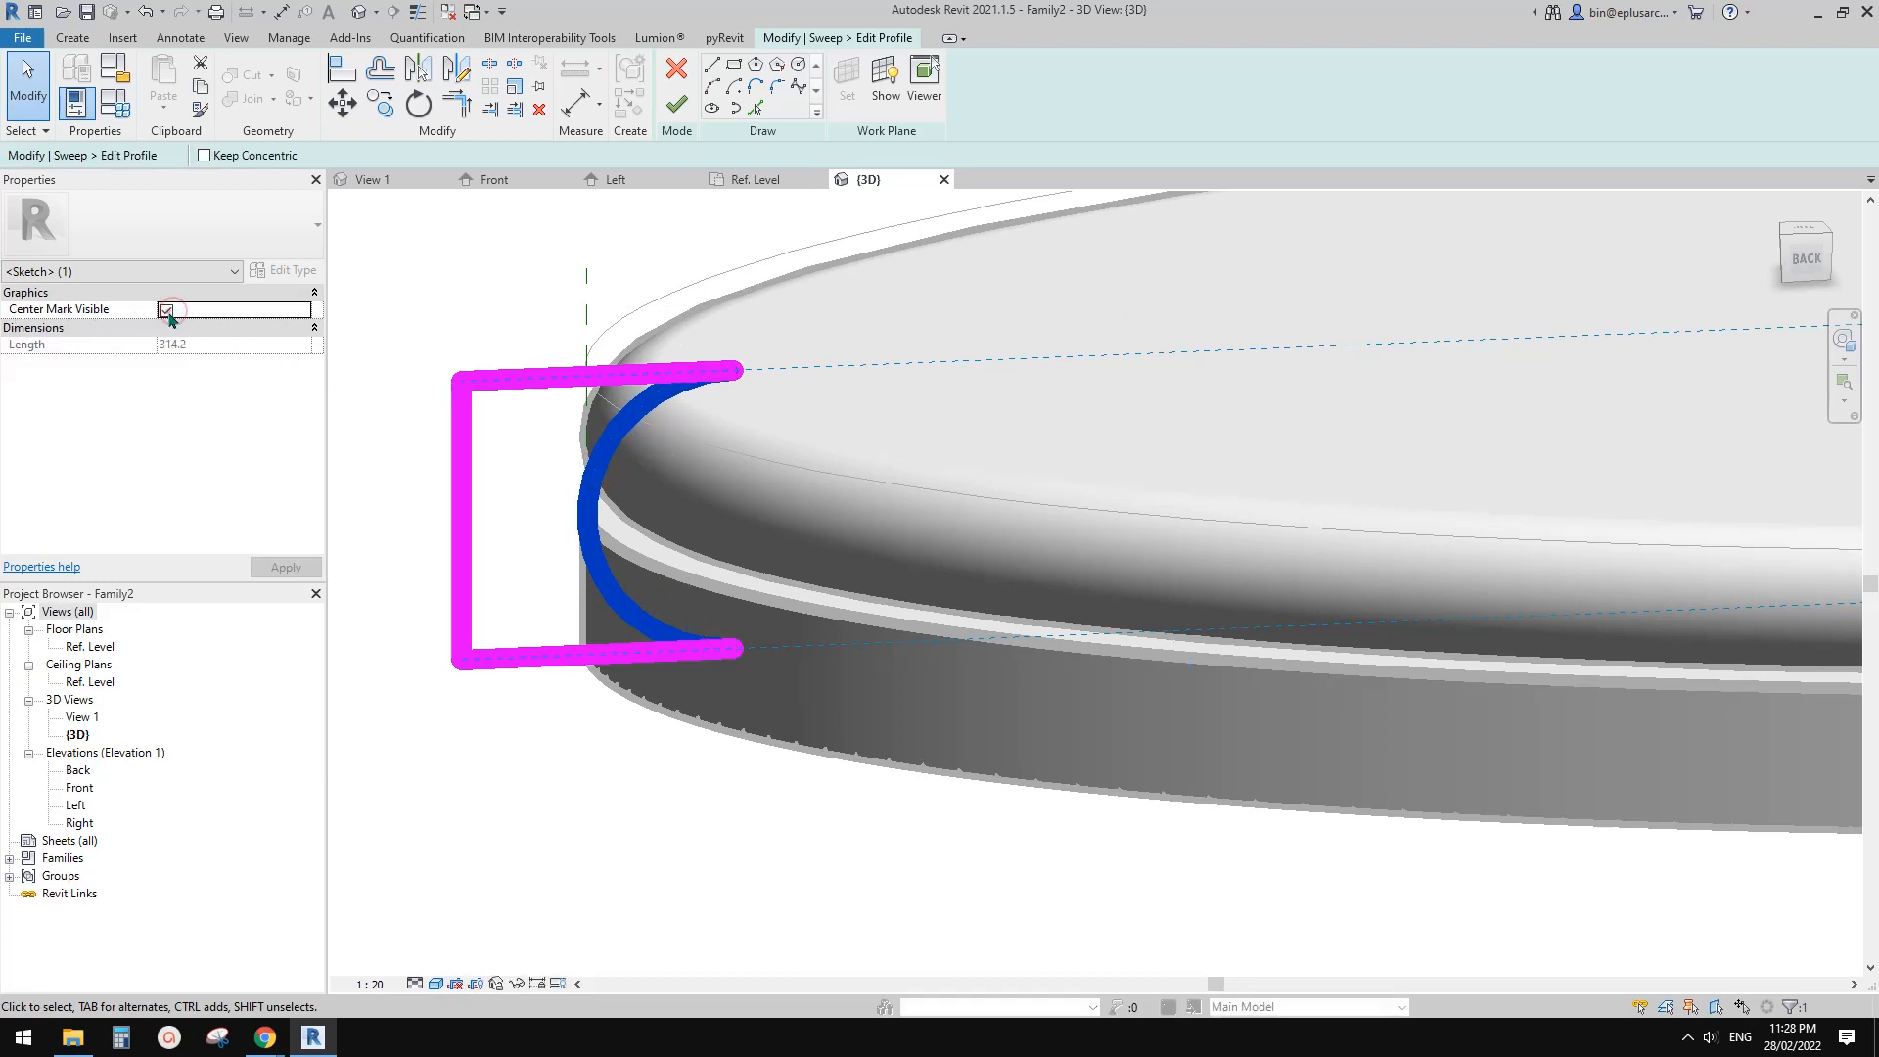
pyautogui.click(789, 416)
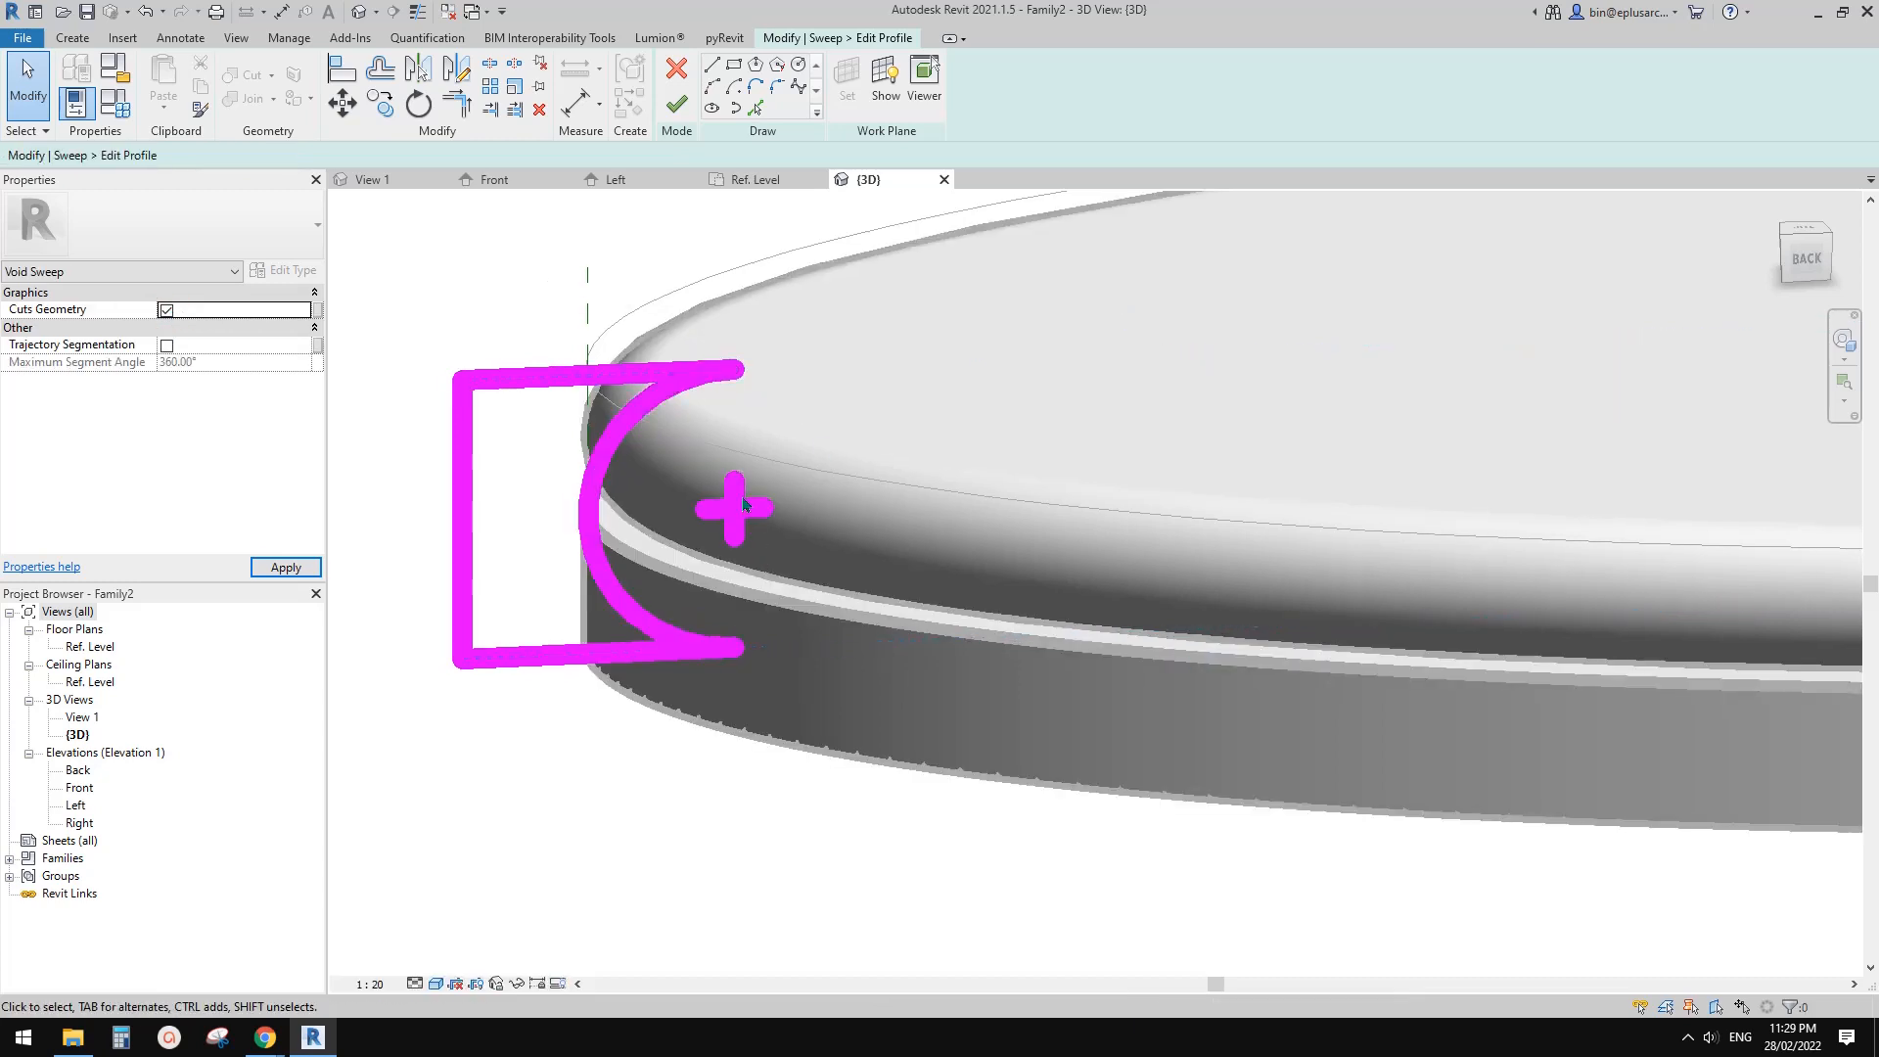
# - Add a radial dimension to the profile arc and set the view scale to 1:10
pyautogui.scroll(-3, 736, 506)
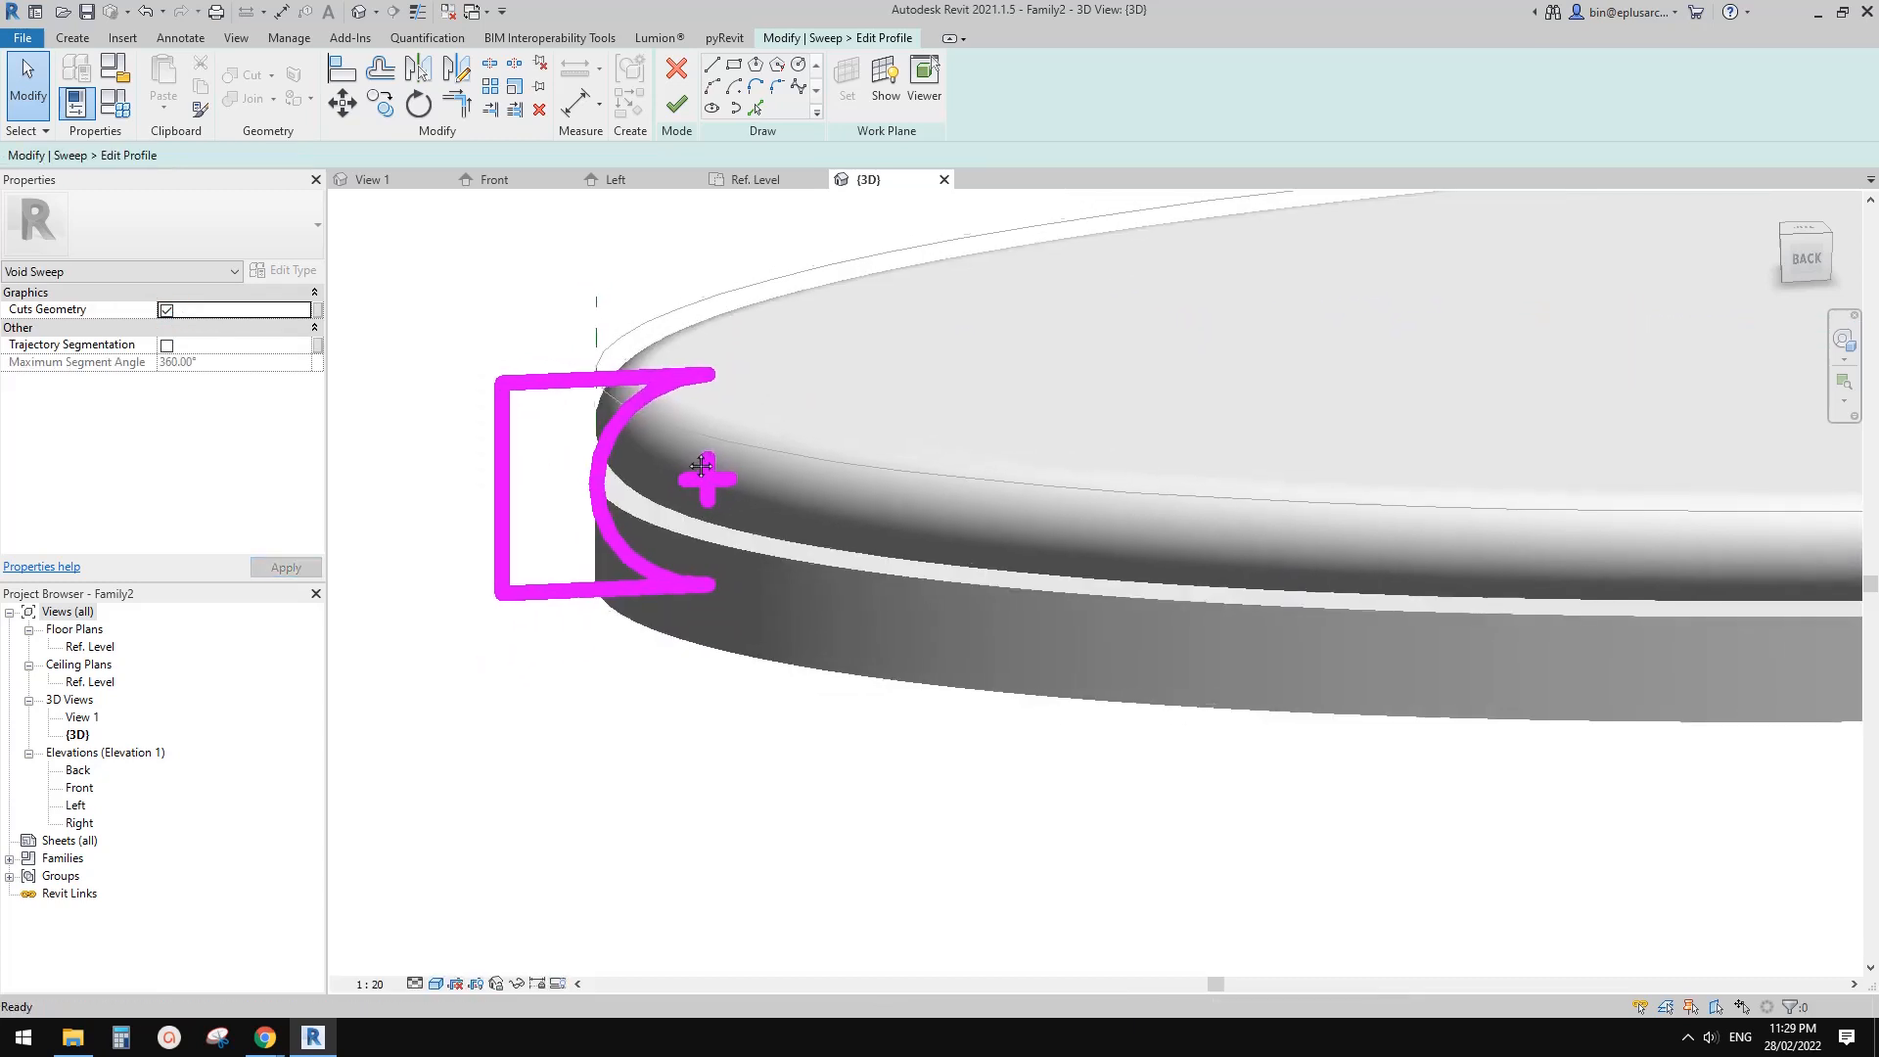
pyautogui.moveTo(794, 439); pyautogui.dragTo(720, 489, button='middle')
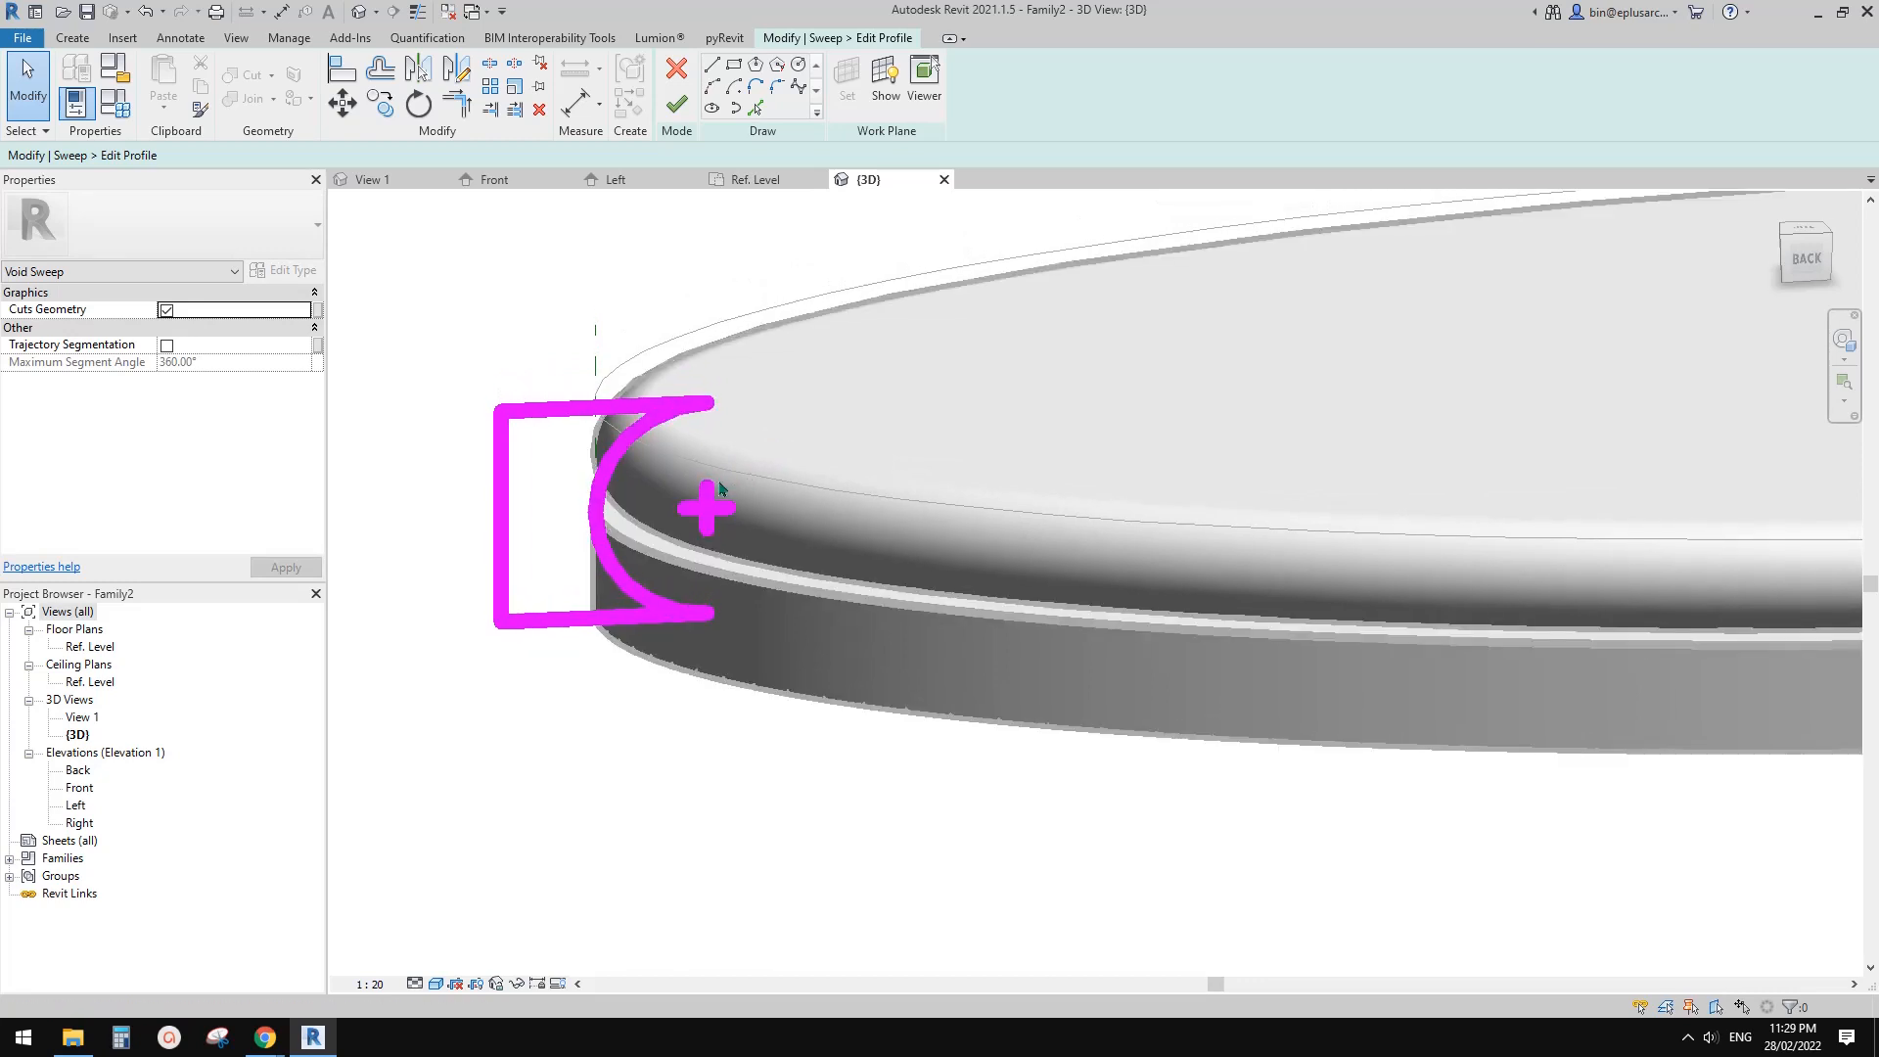
pyautogui.press('i')
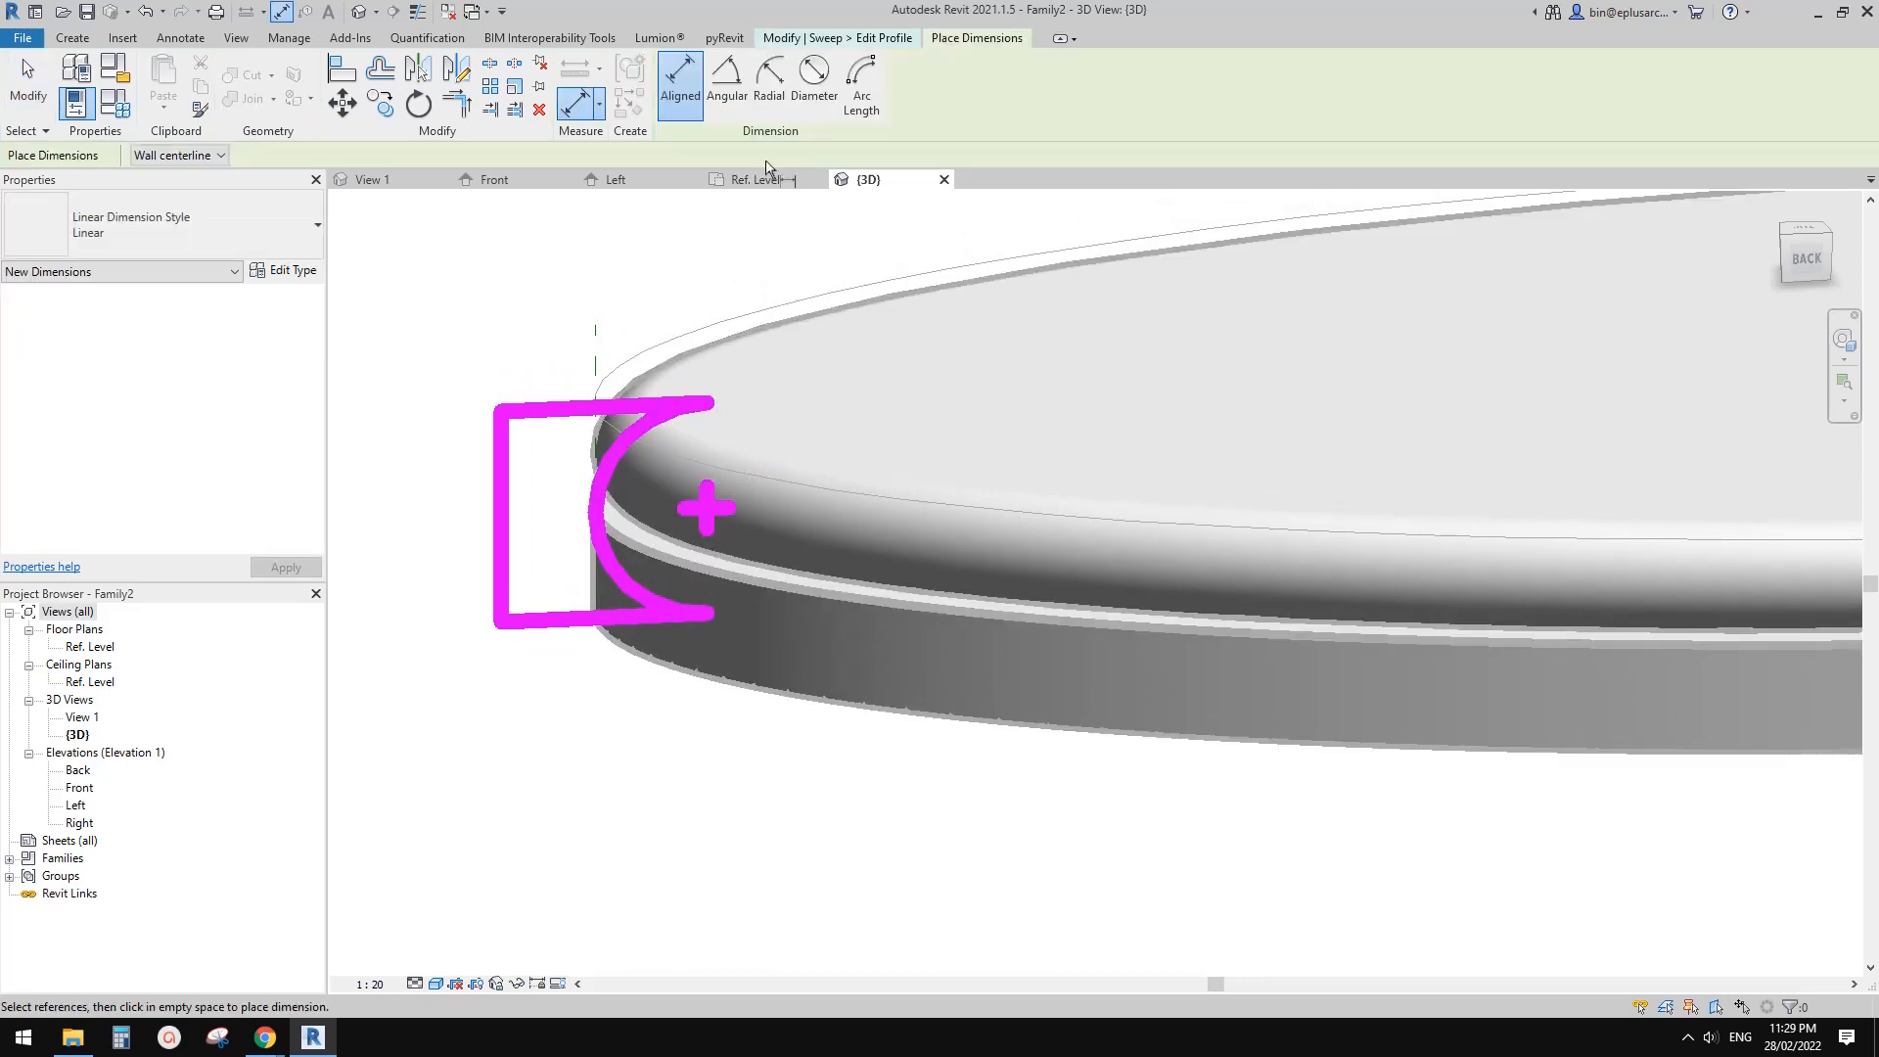
pyautogui.click(772, 102)
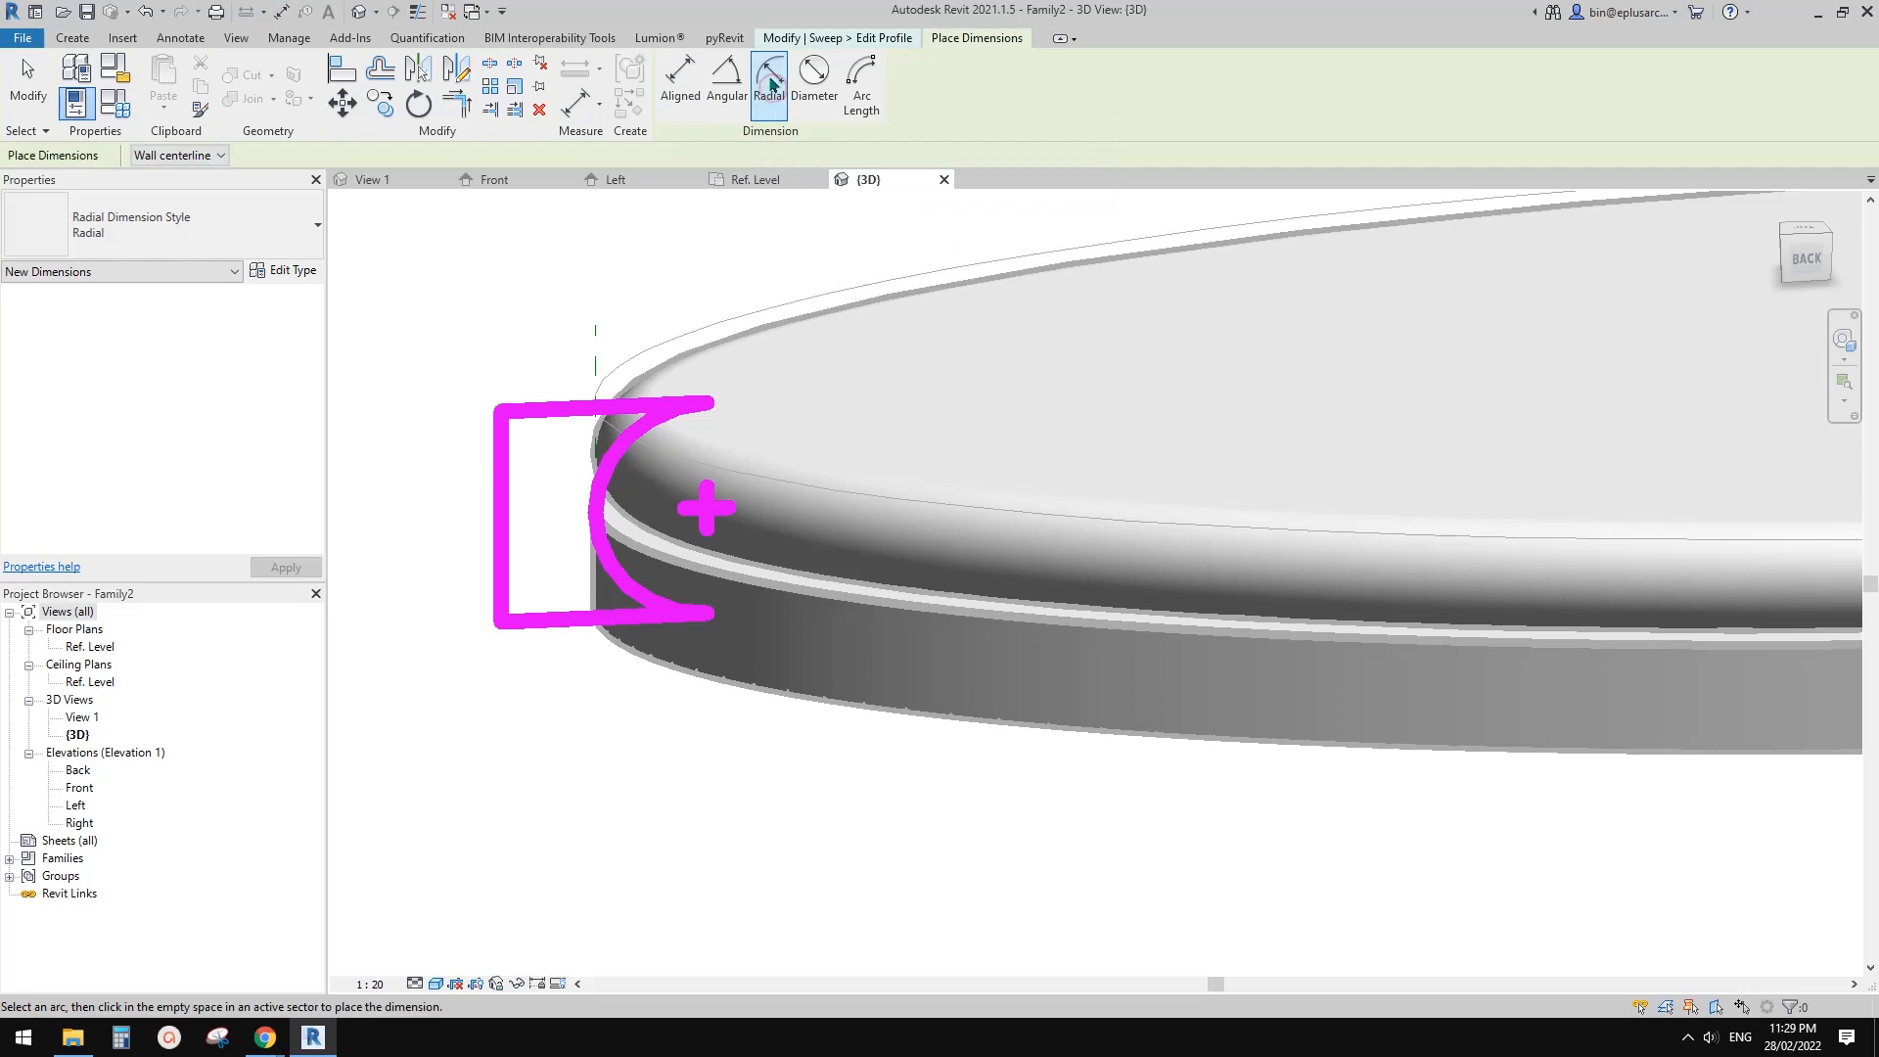
pyautogui.click(650, 426)
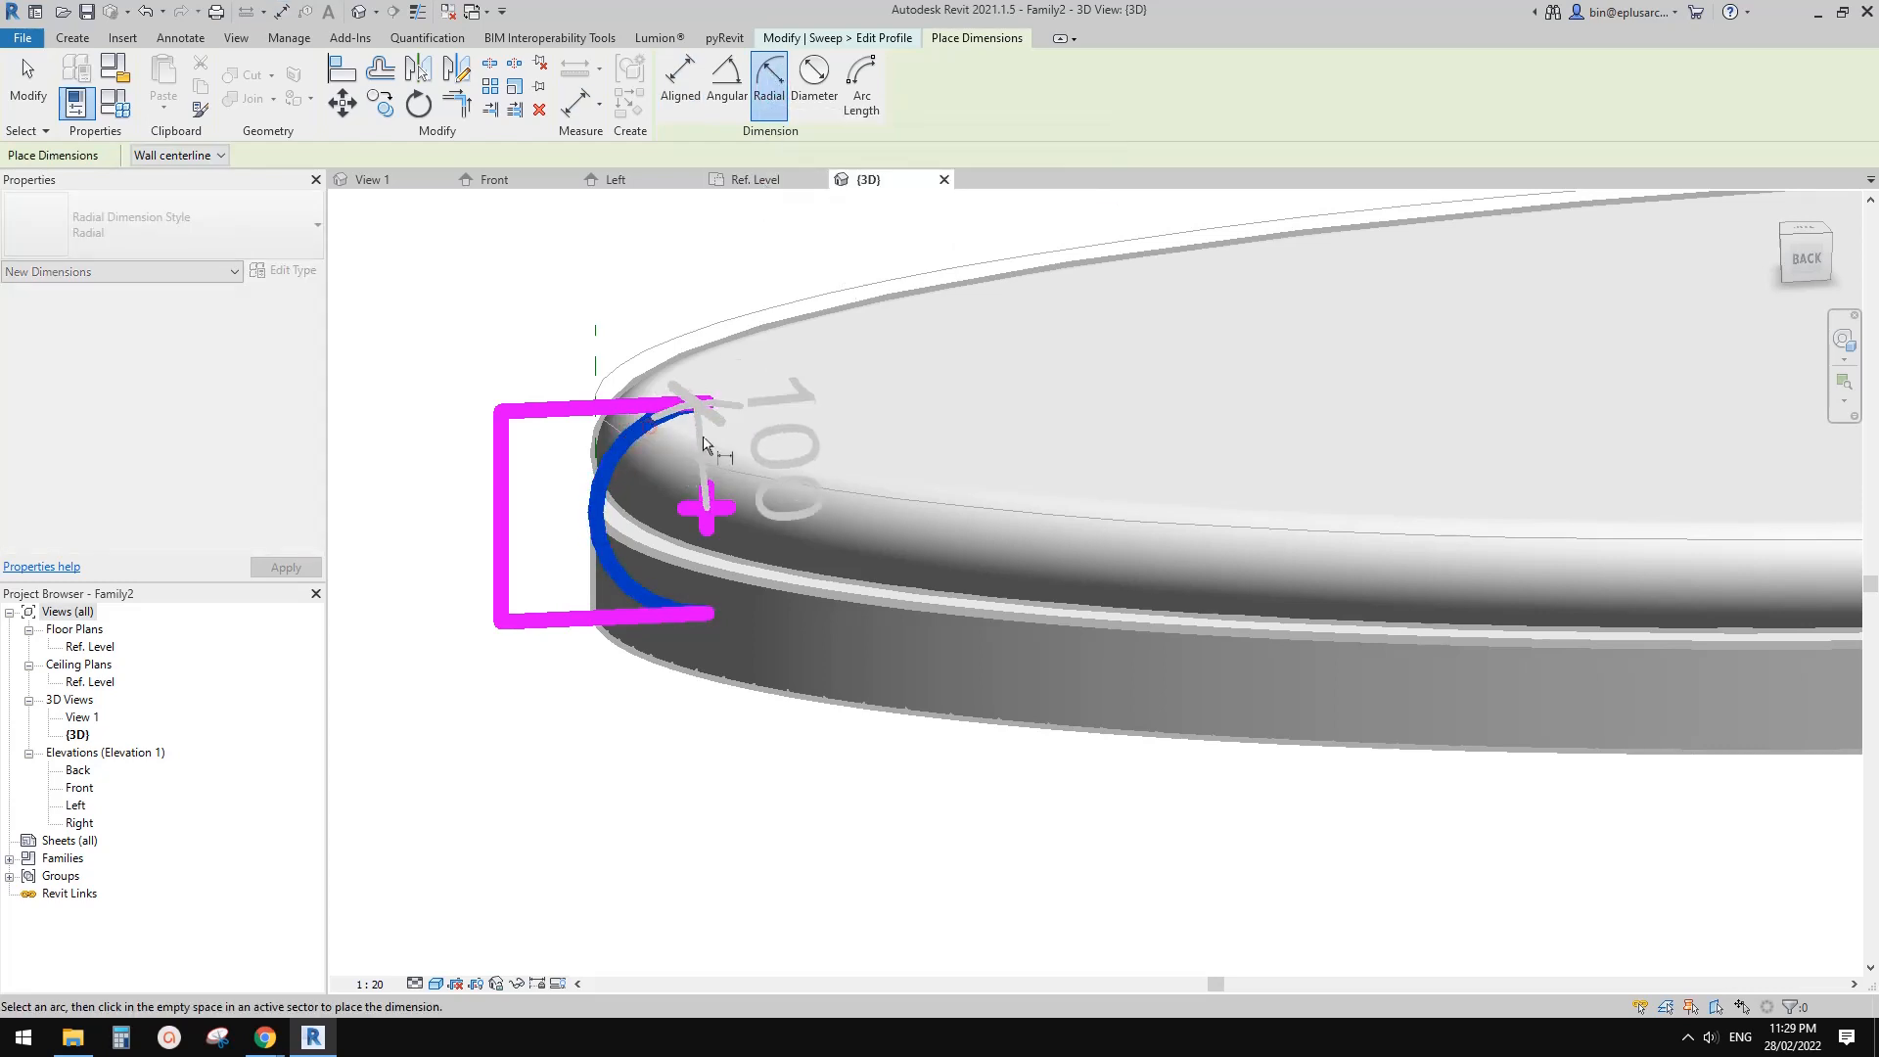
pyautogui.click(680, 437)
pyautogui.press('Escape')
pyautogui.press('Escape')
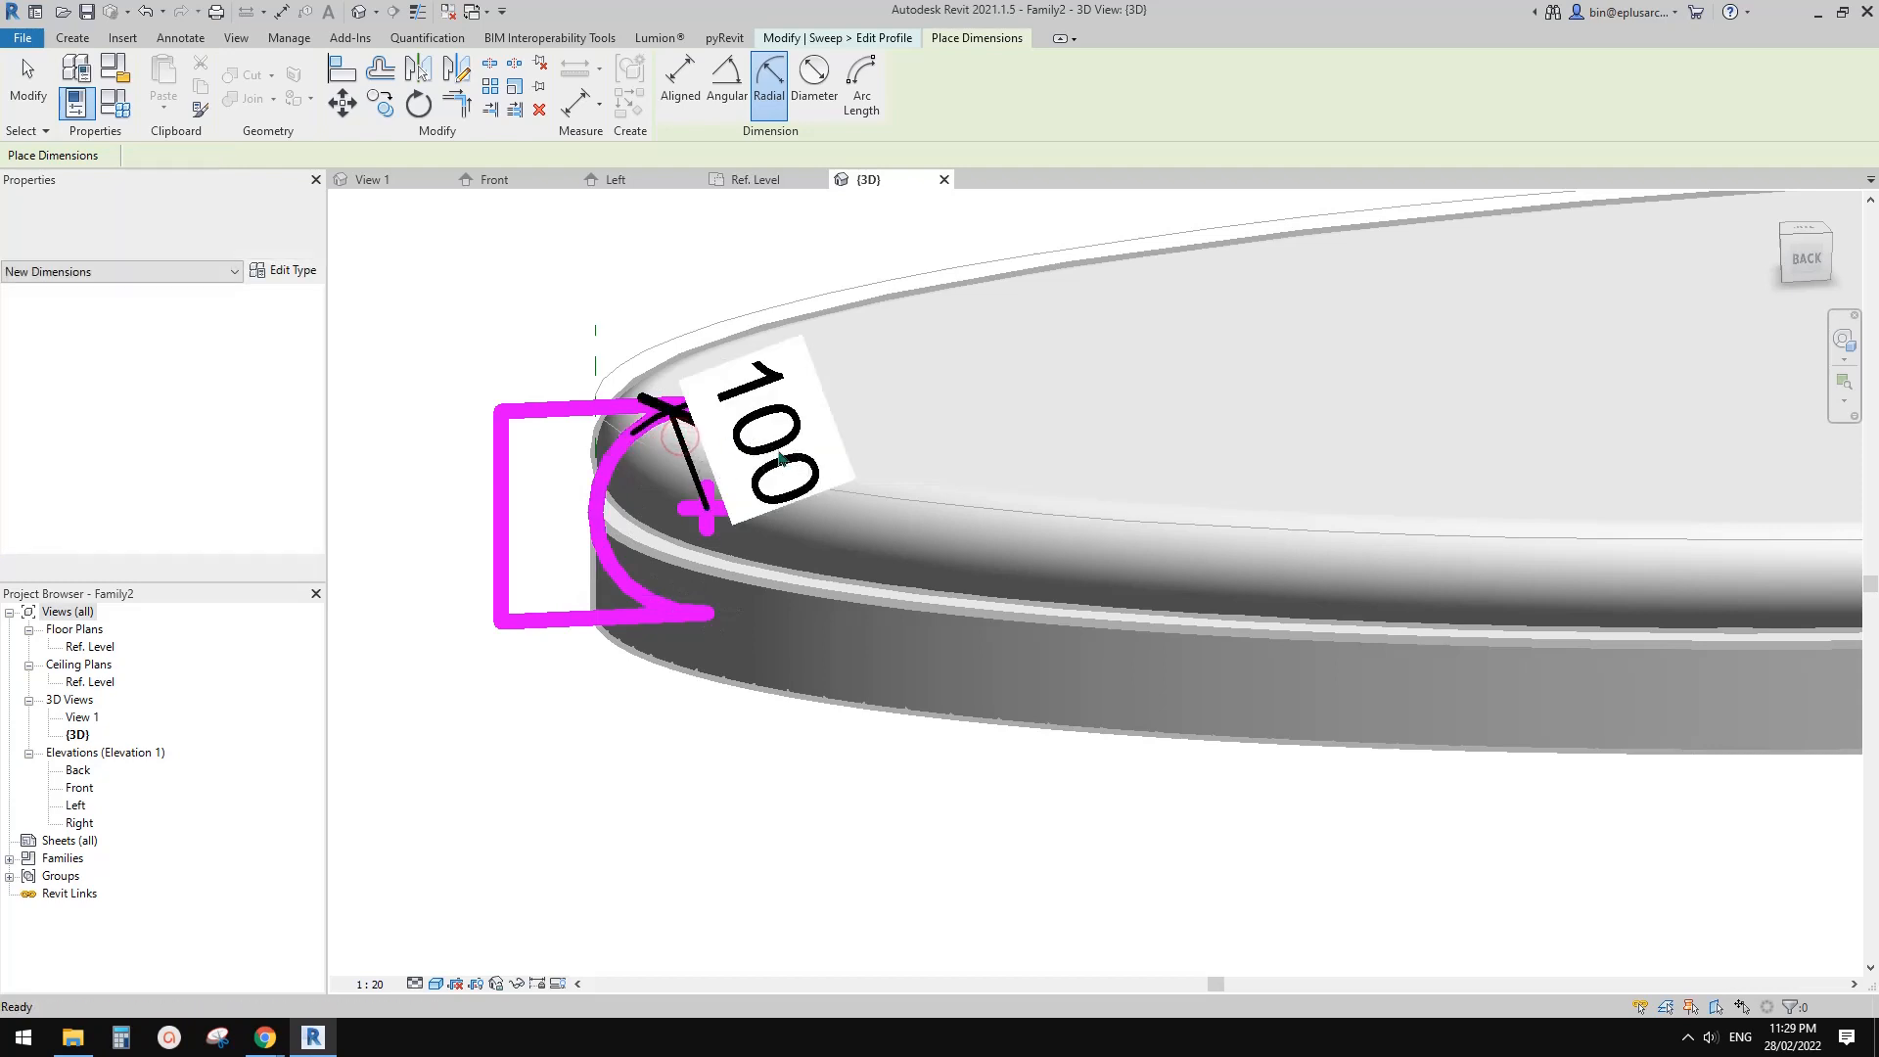
pyautogui.click(370, 983)
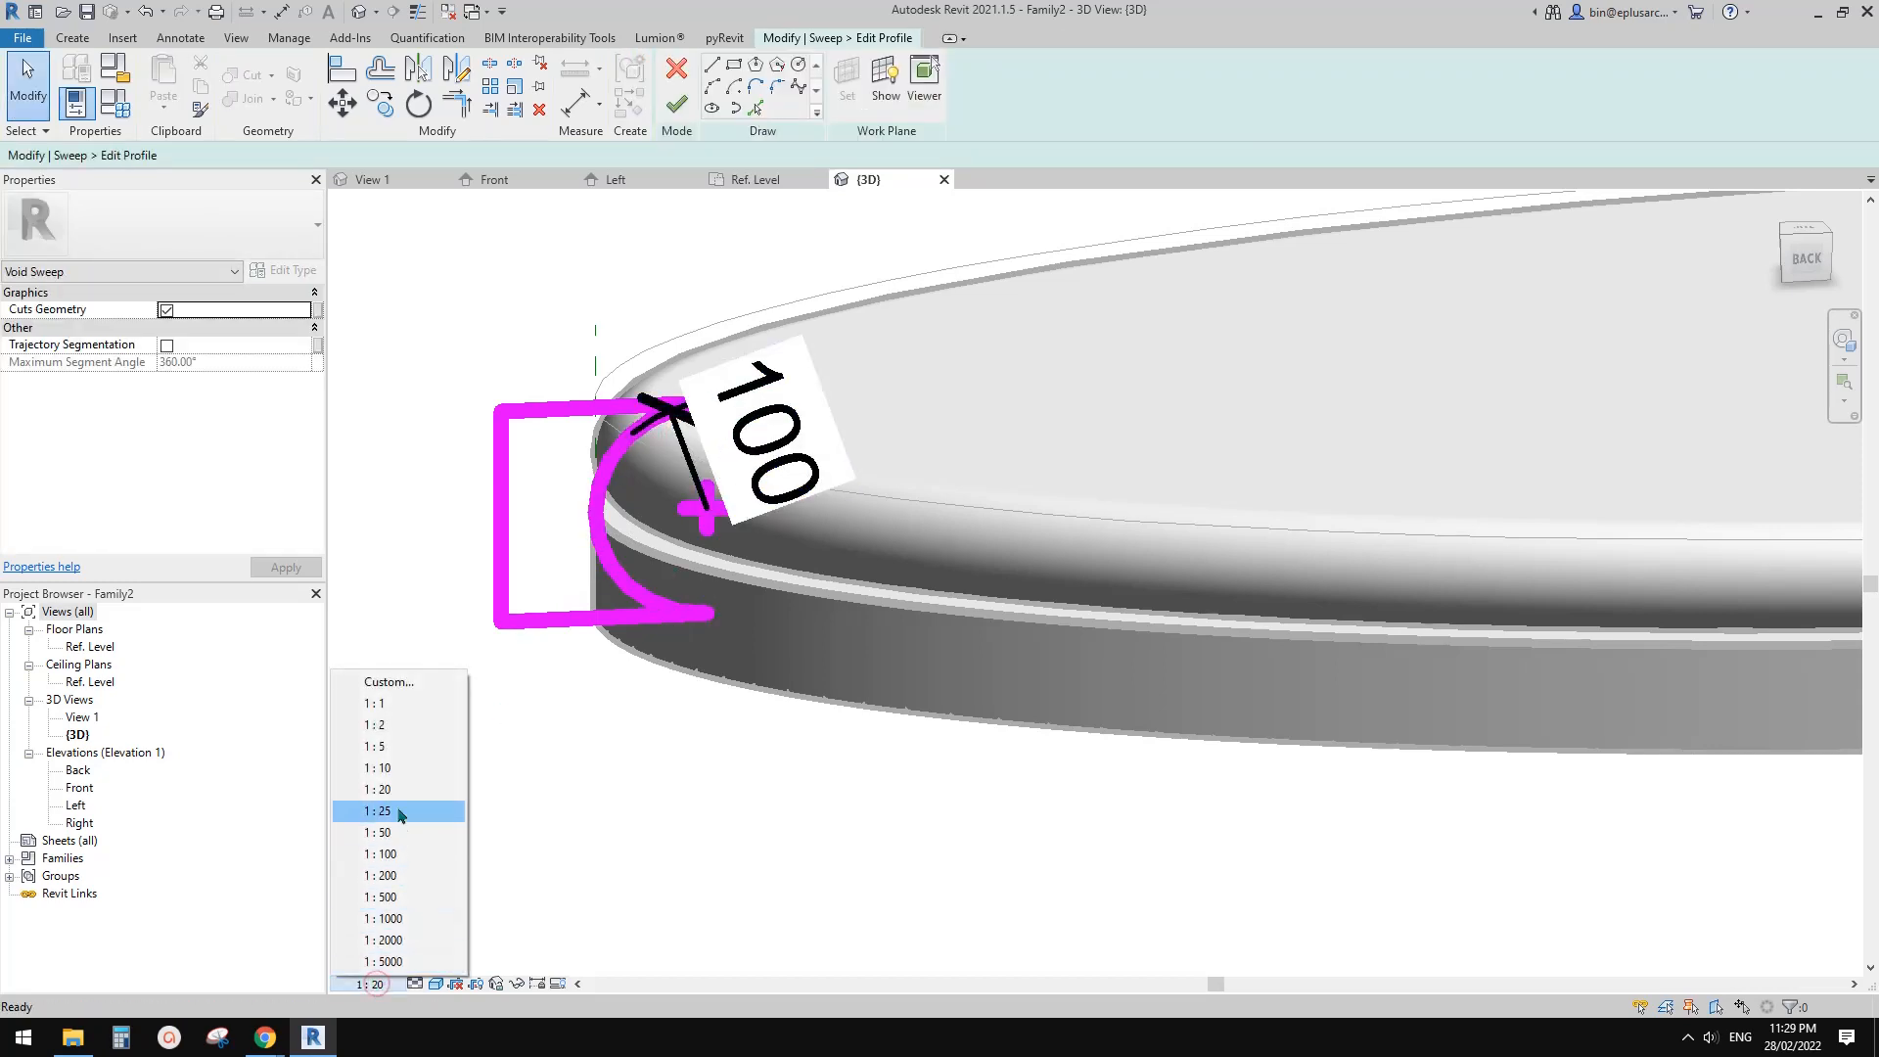
pyautogui.click(399, 768)
# - Label the arc's radial dimension with a new instance family parameter named r3
pyautogui.click(869, 466)
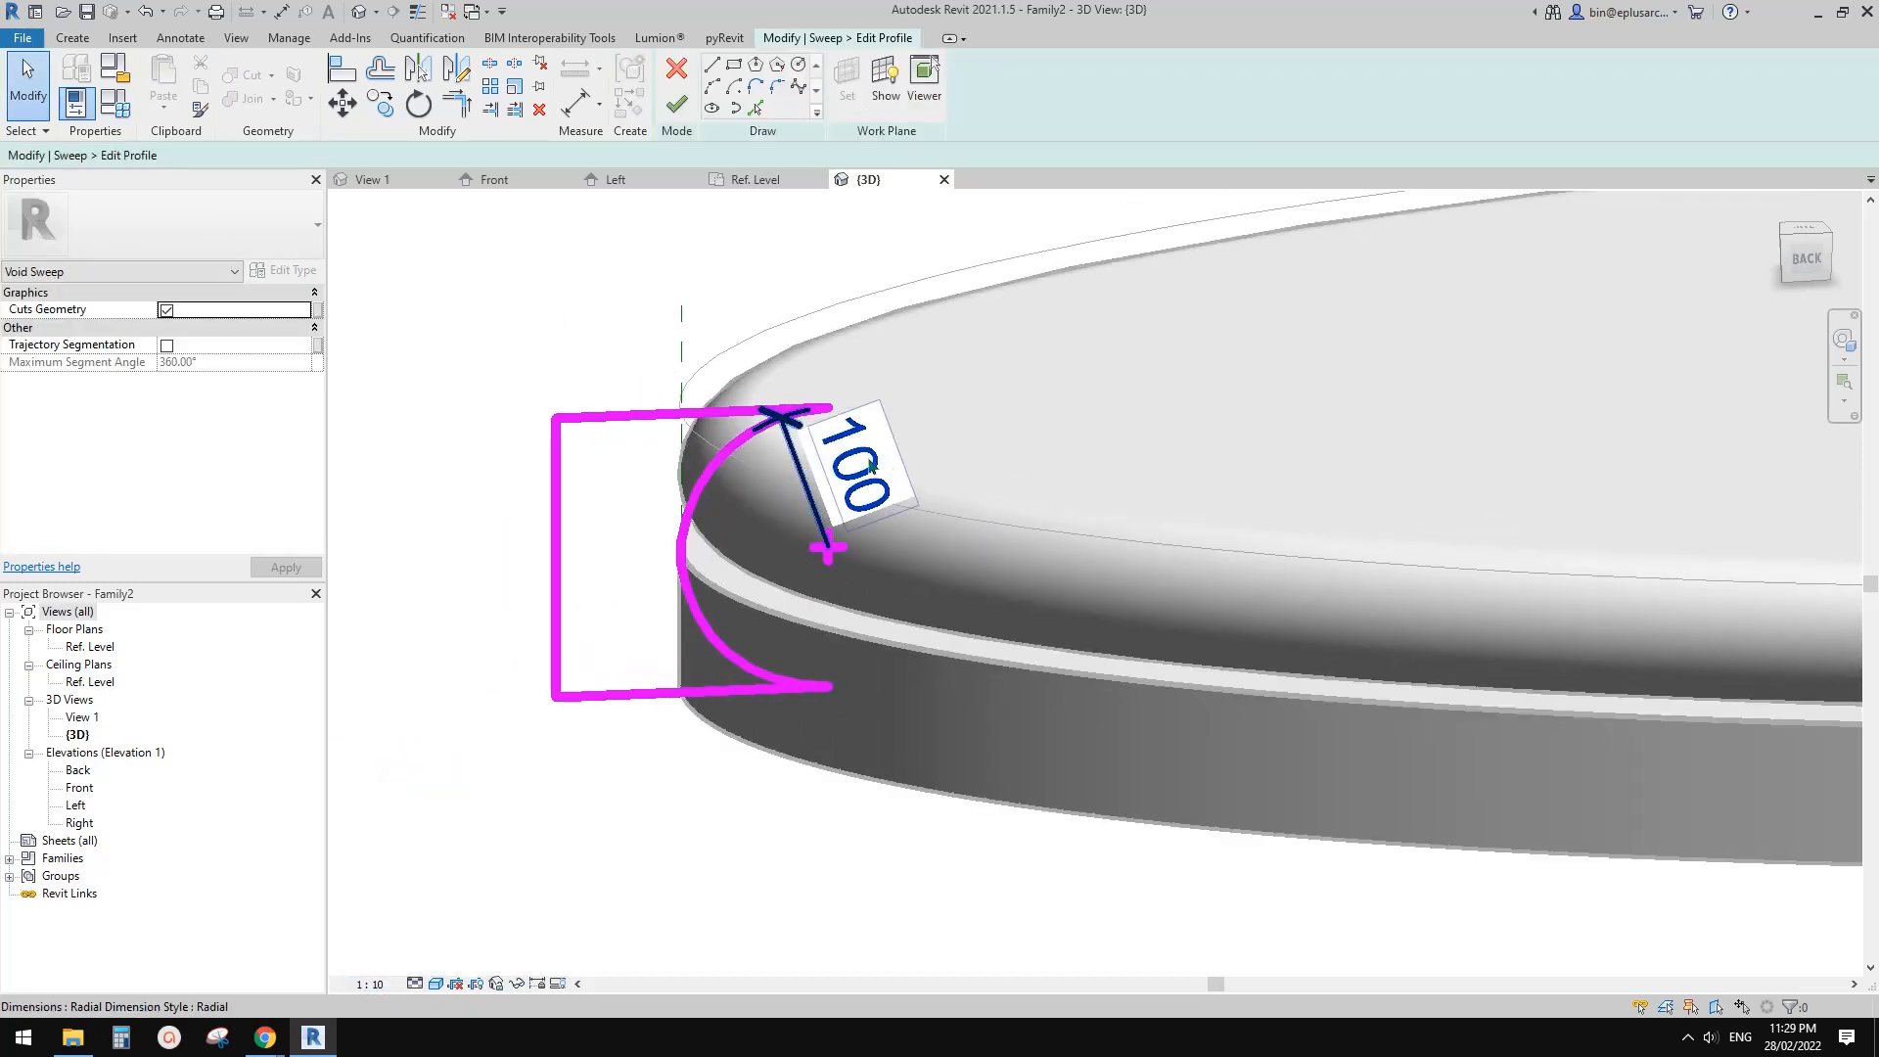
pyautogui.moveTo(869, 462); pyautogui.dragTo(855, 471, button='middle')
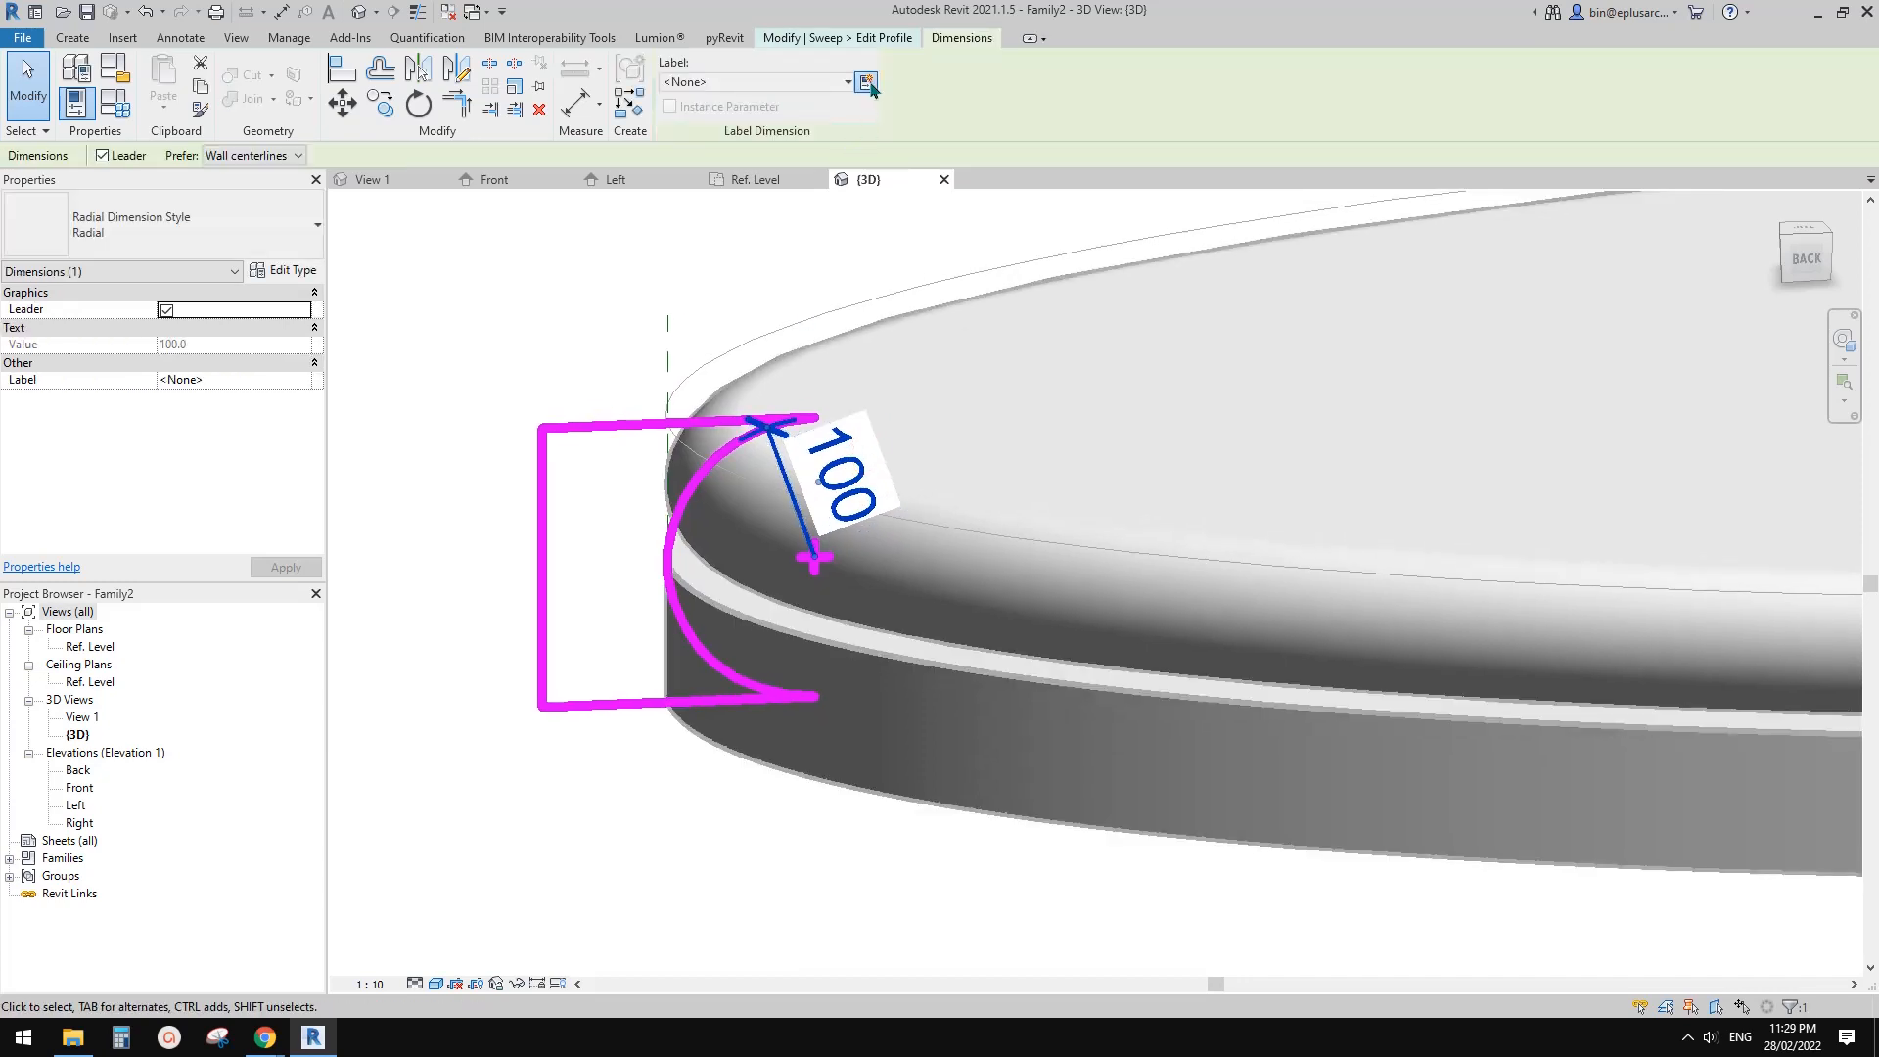
pyautogui.click(867, 83)
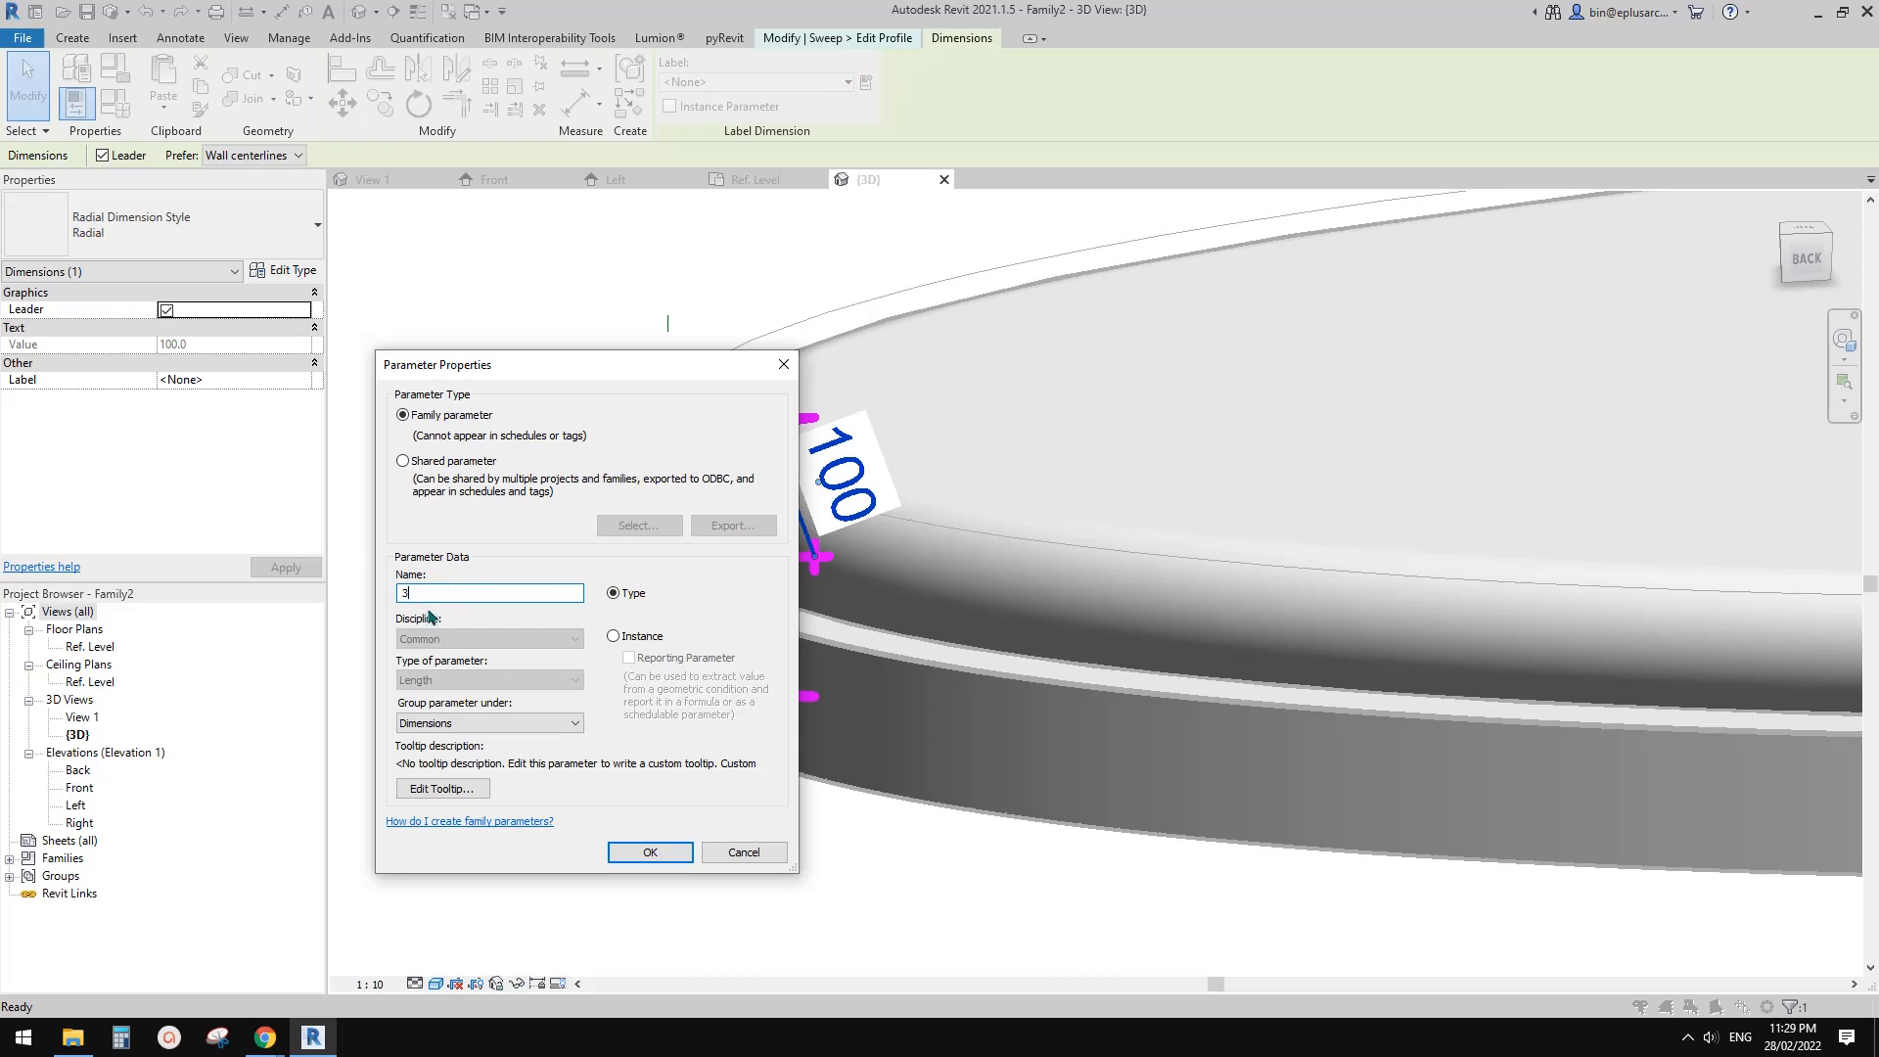
pyautogui.write('r')
pyautogui.click(614, 636)
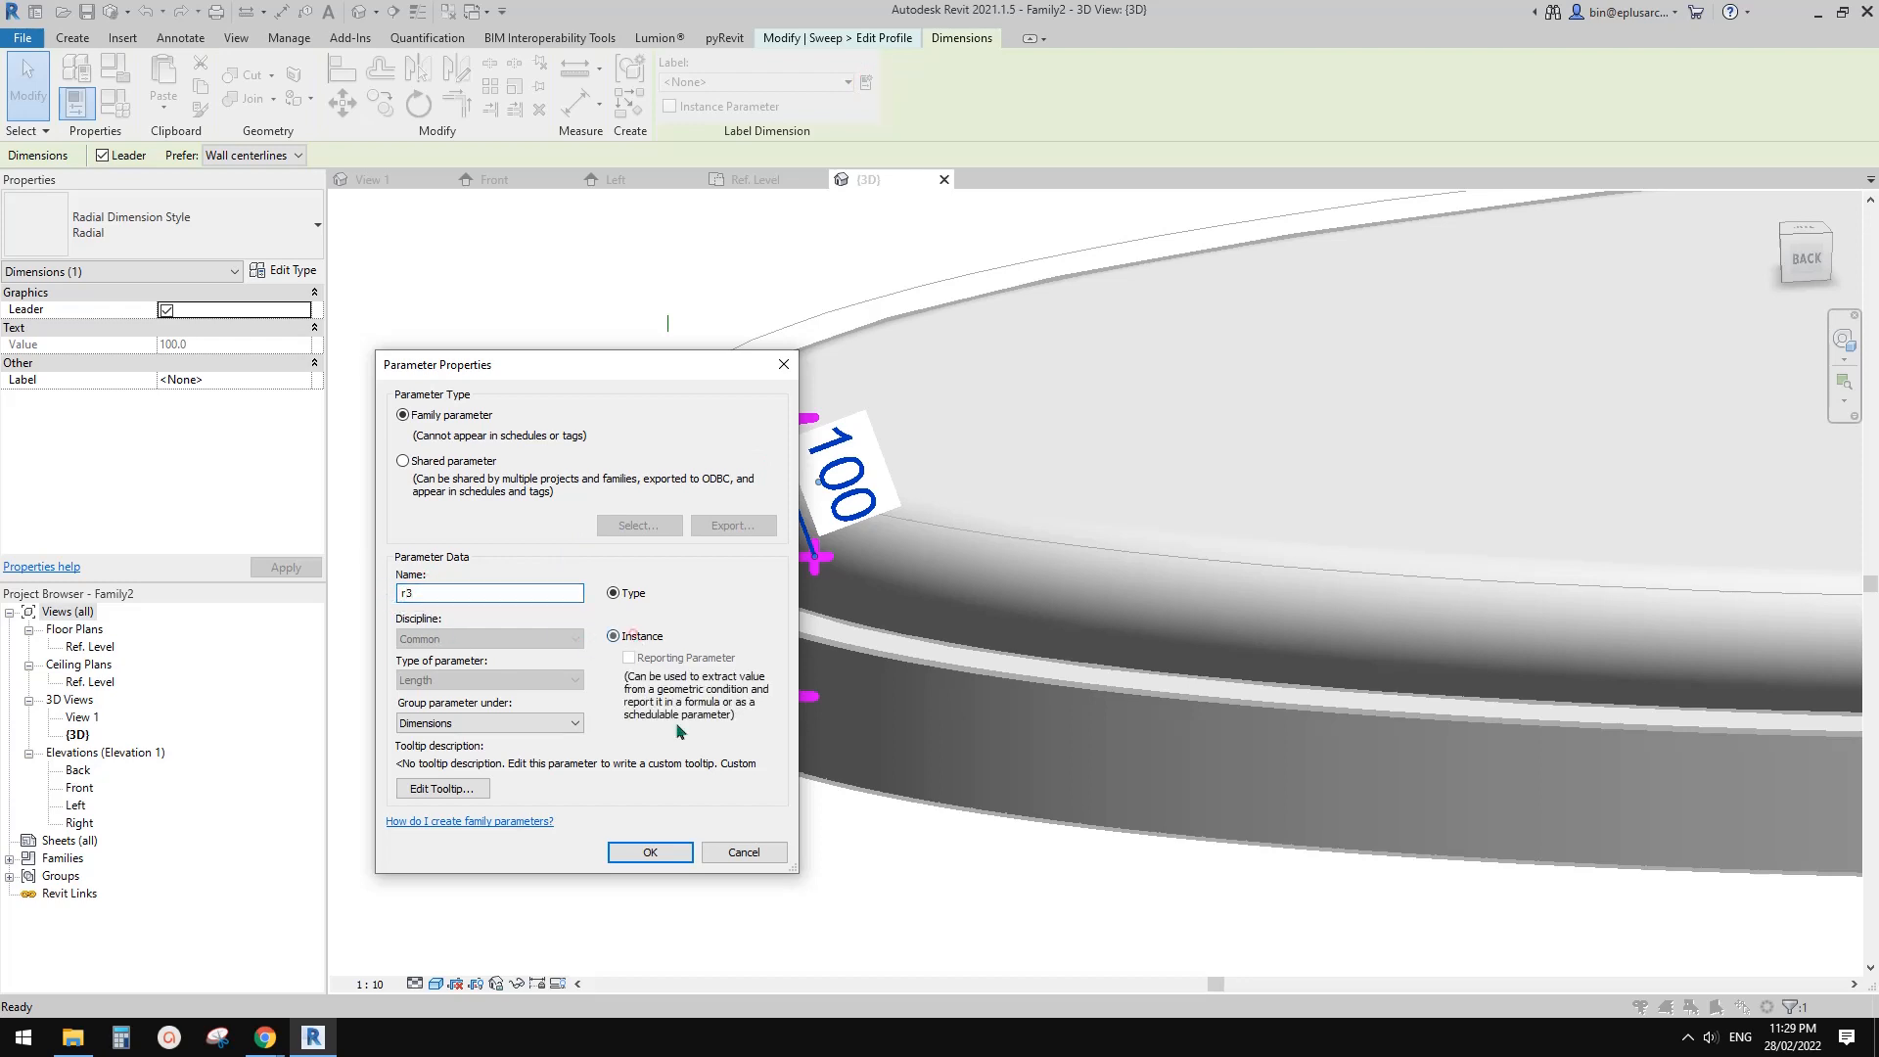
pyautogui.click(650, 852)
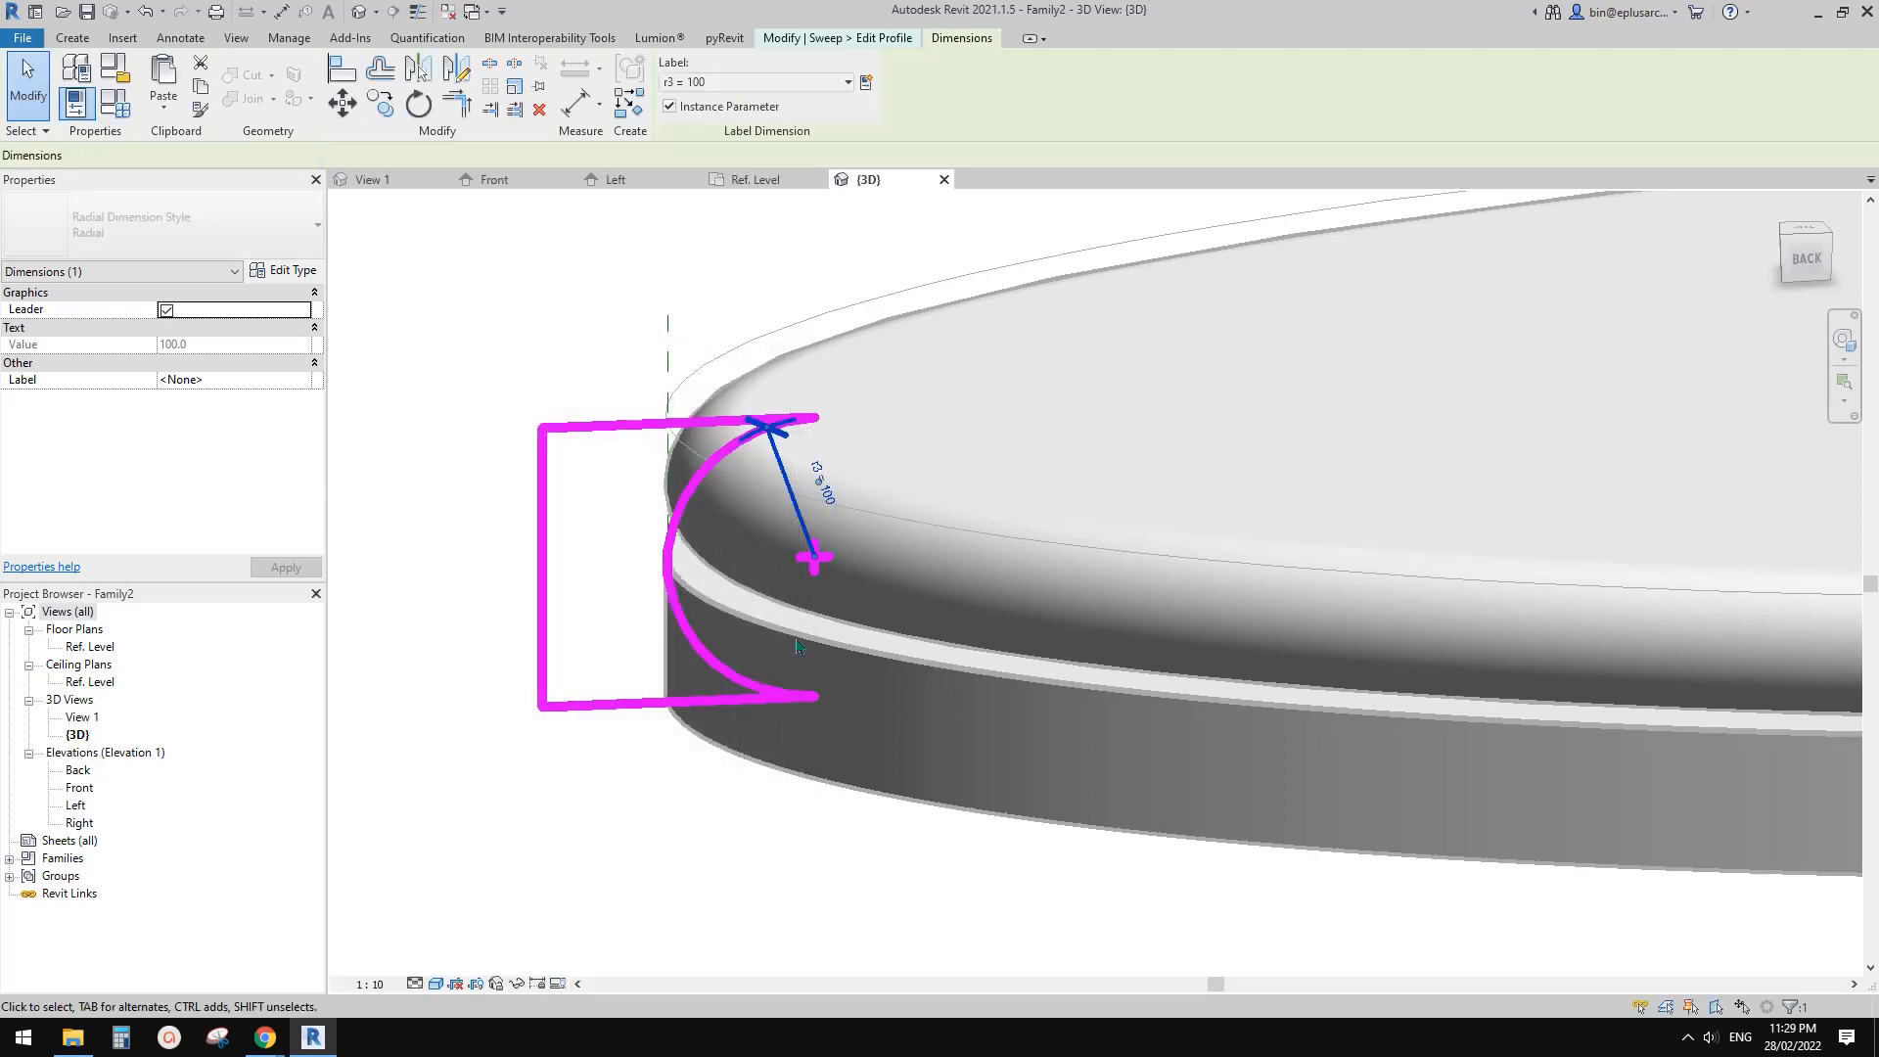
pyautogui.scroll(3, 759, 484)
pyautogui.click(708, 486)
pyautogui.moveTo(759, 484); pyautogui.dragTo(694, 420, button='middle')
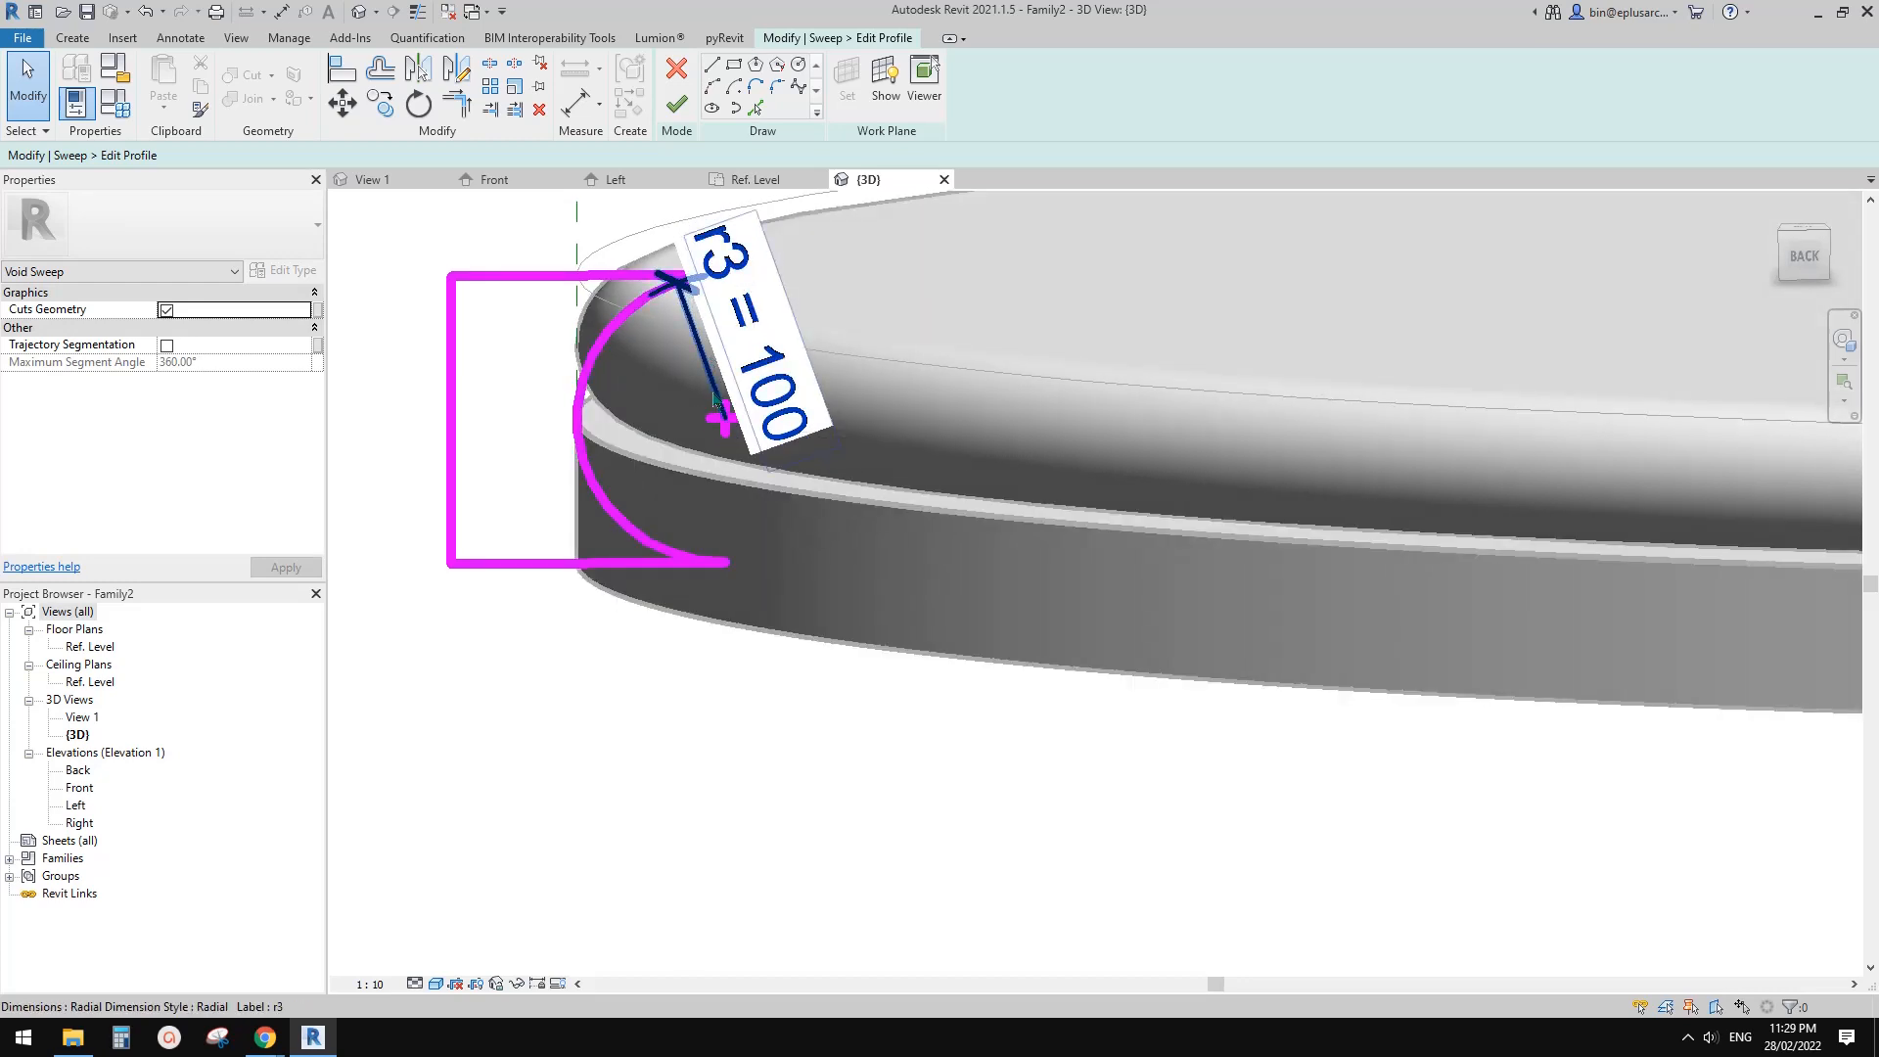
pyautogui.moveTo(764, 385); pyautogui.dragTo(767, 439, button='middle')
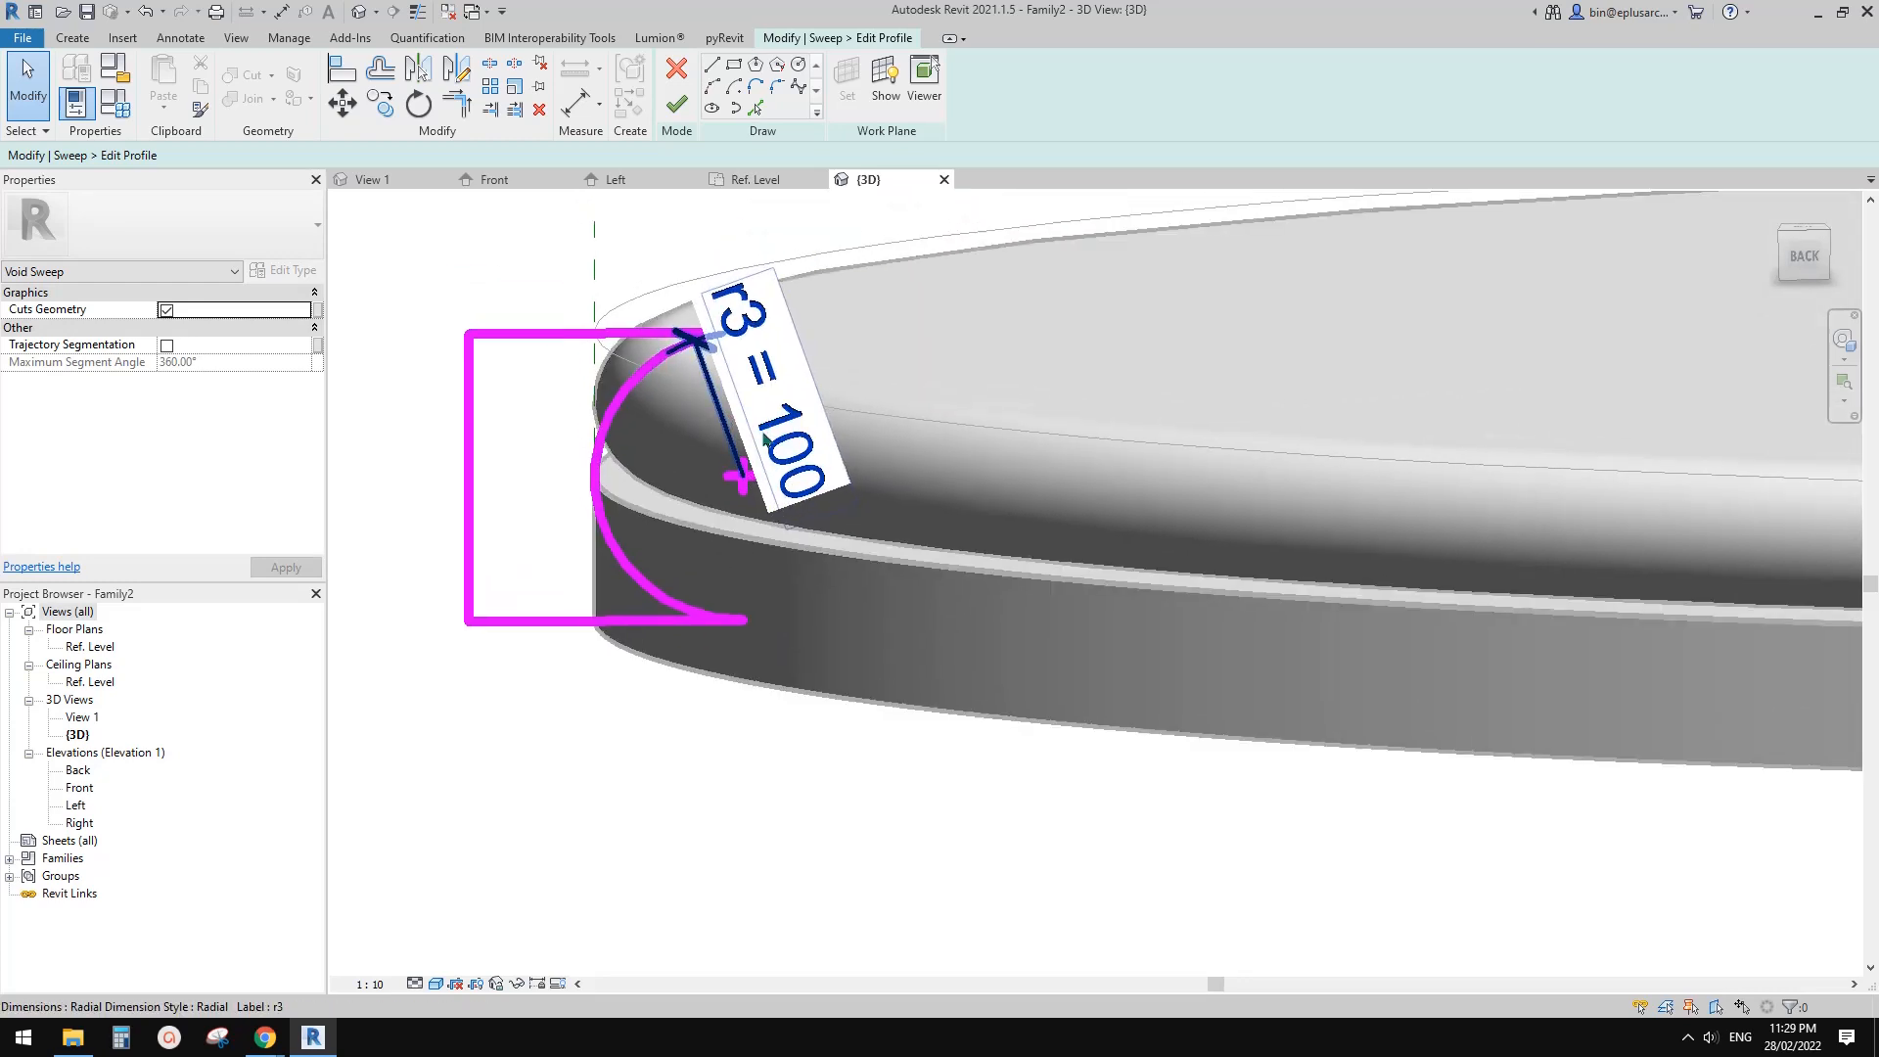
pyautogui.click(726, 435)
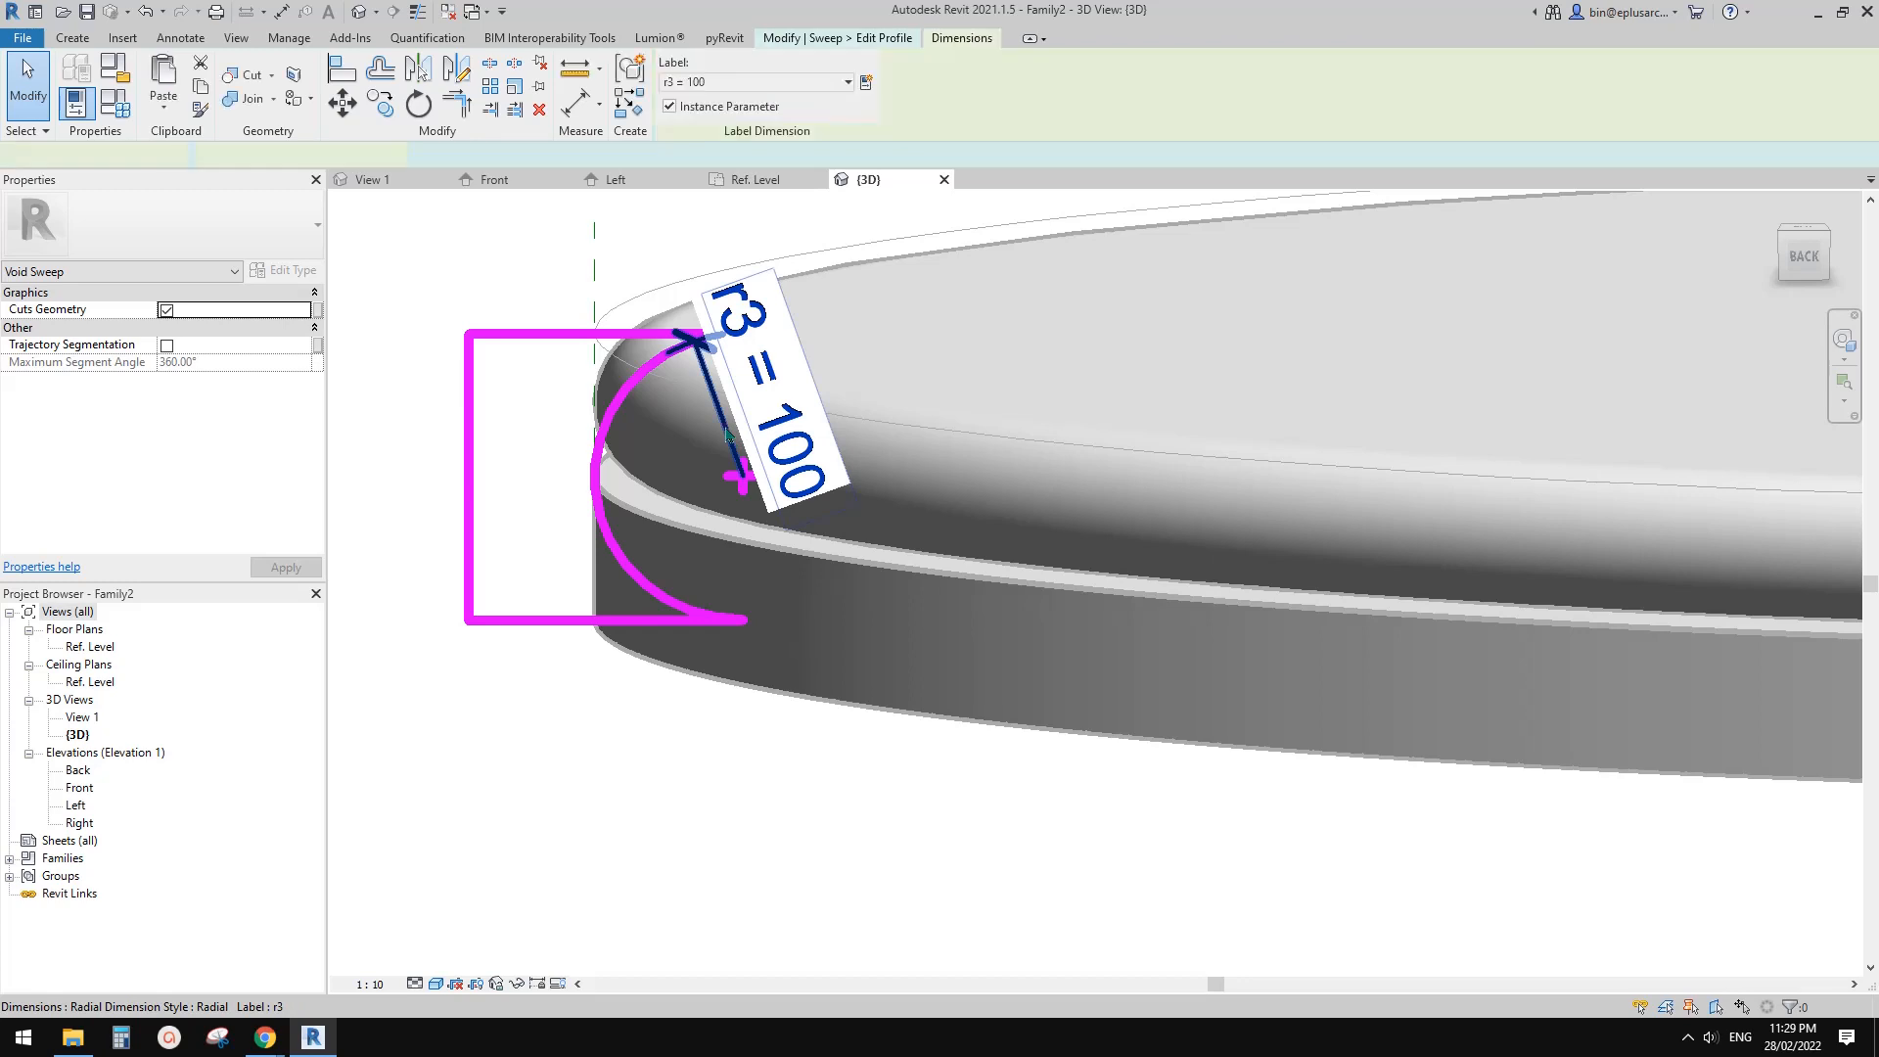
pyautogui.press('Escape')
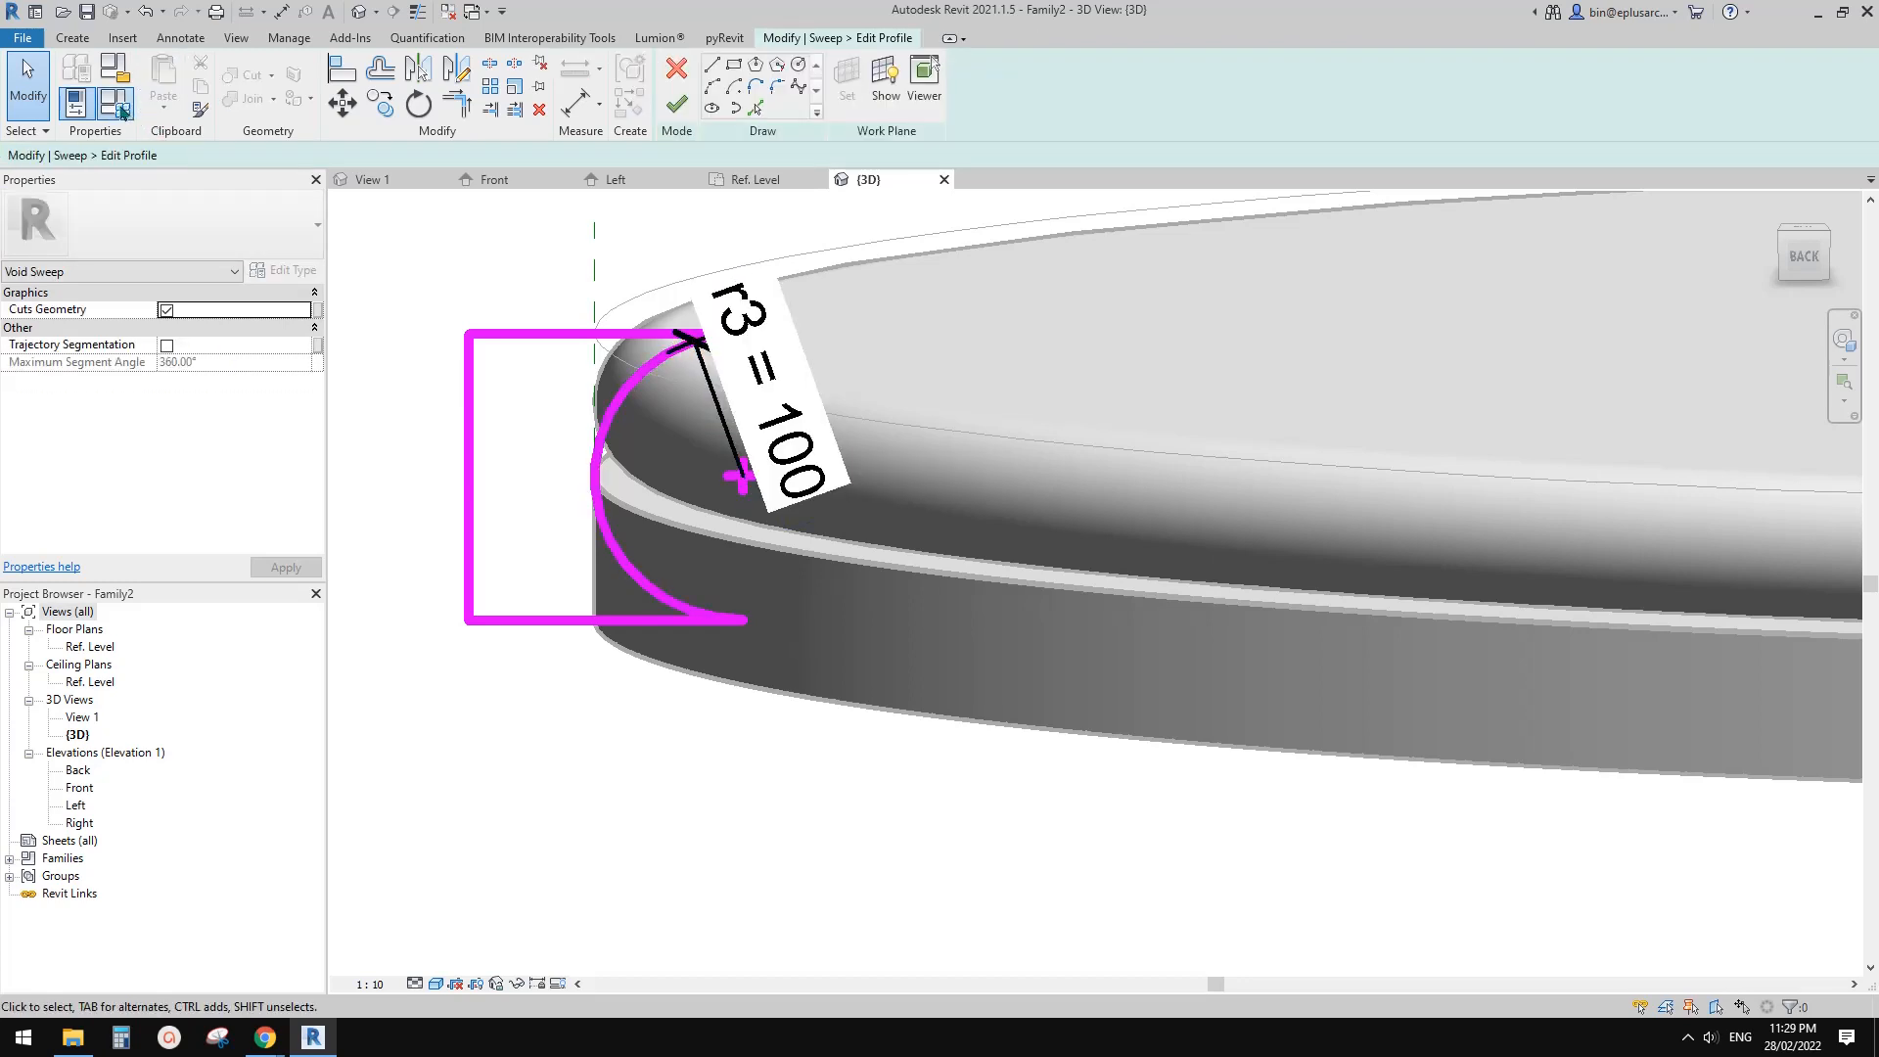
# - Give the r3 parameter the formula th / 2 in the family types
pyautogui.click(123, 111)
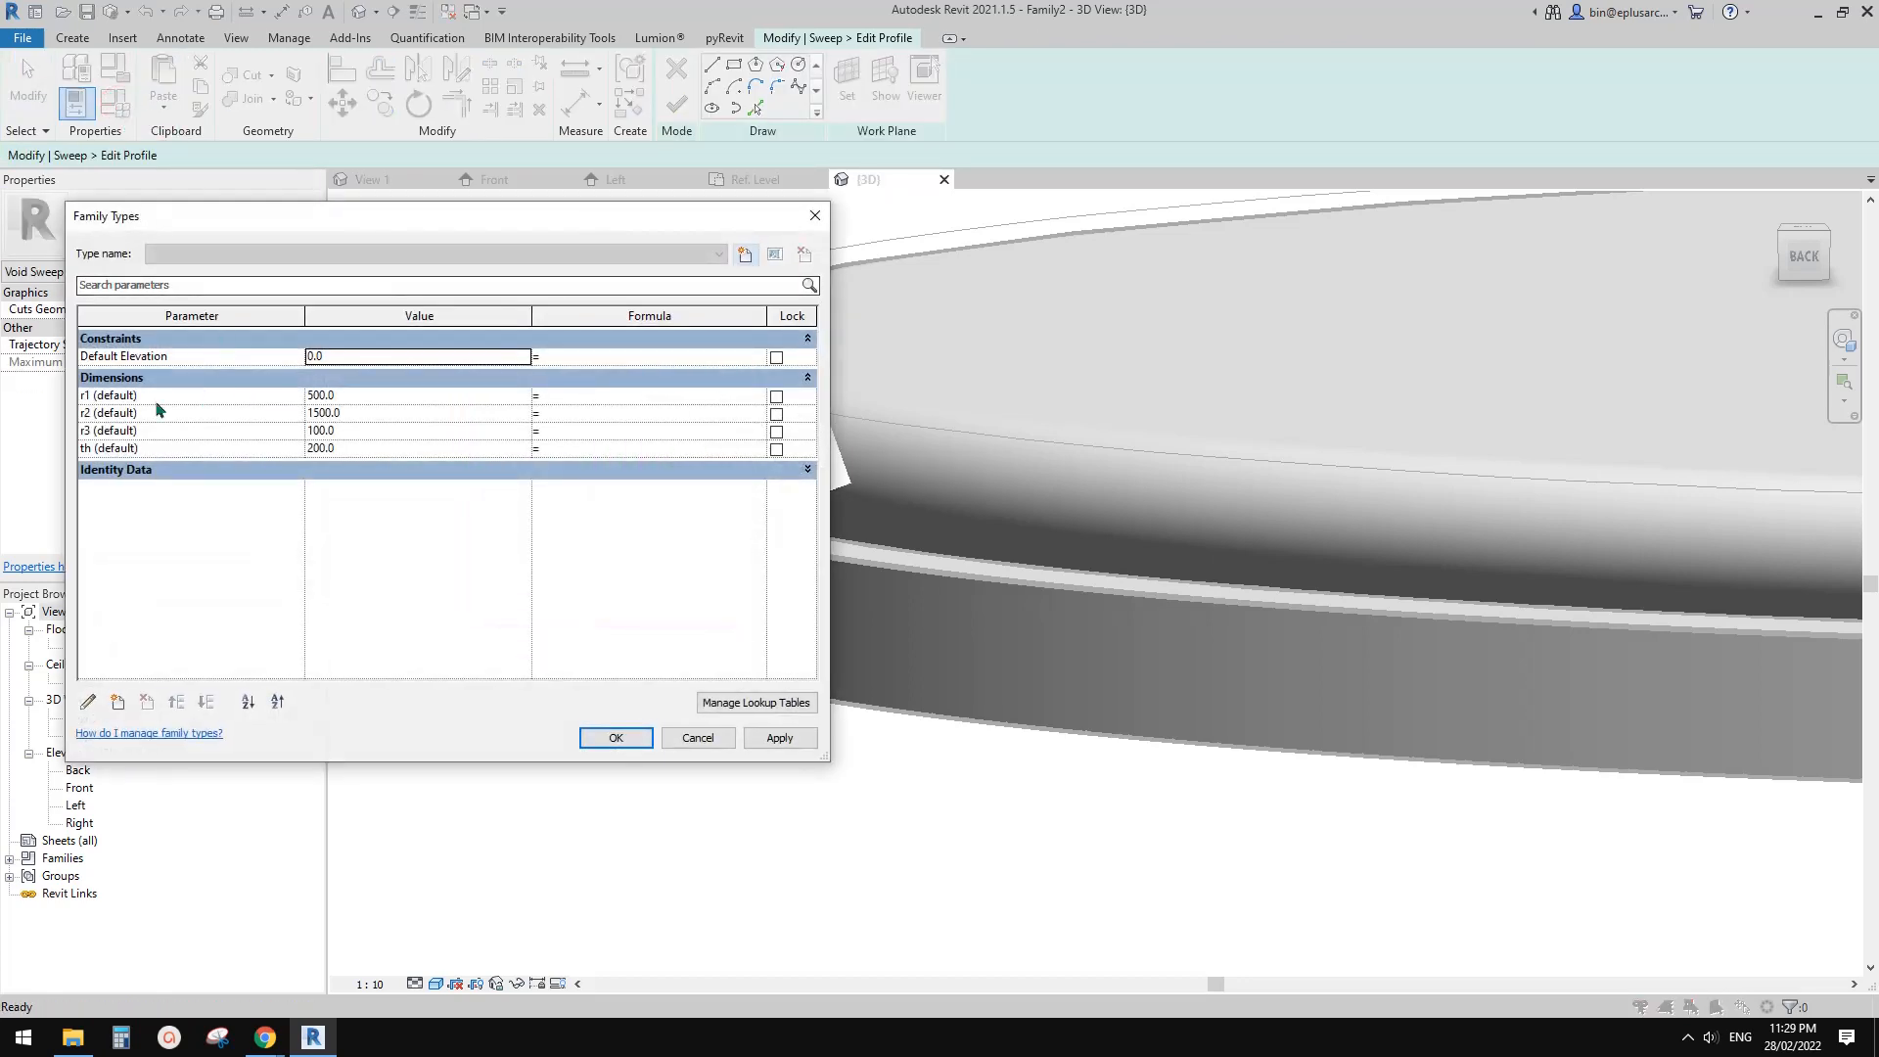
pyautogui.click(603, 428)
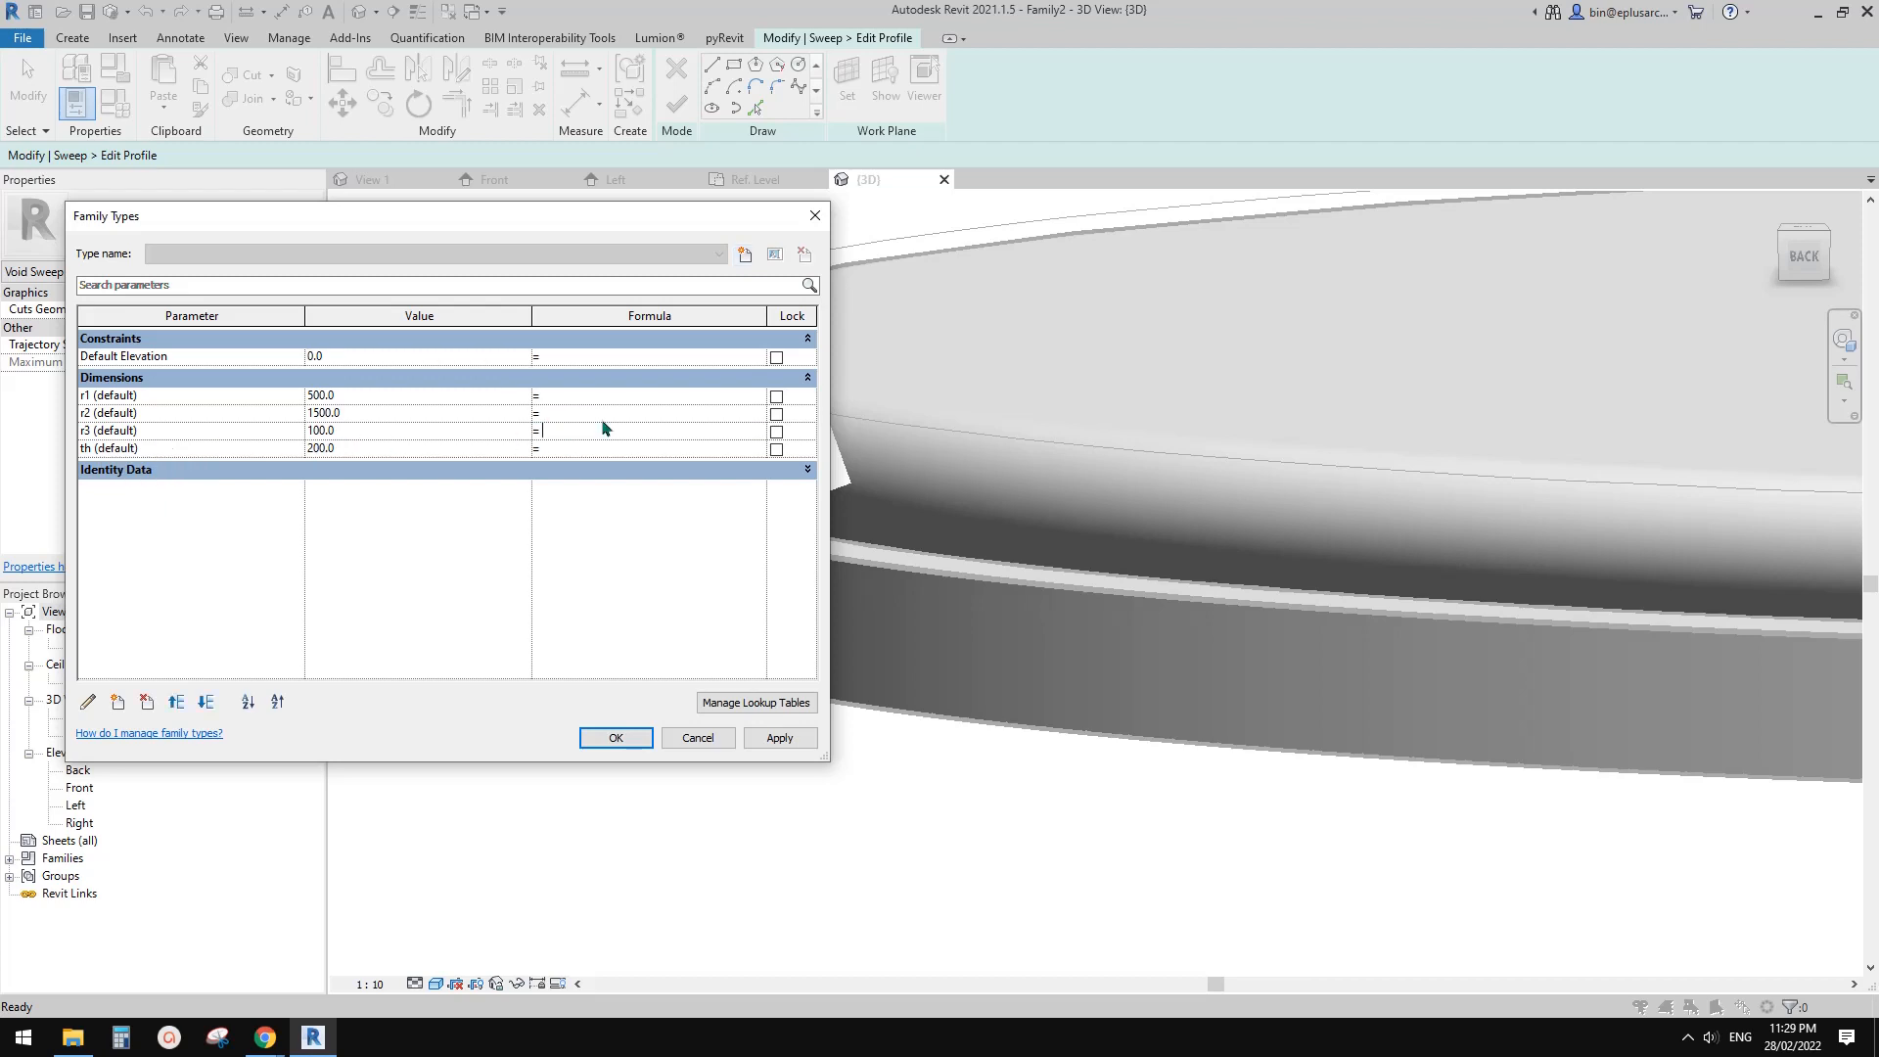
pyautogui.click(779, 737)
pyautogui.click(615, 738)
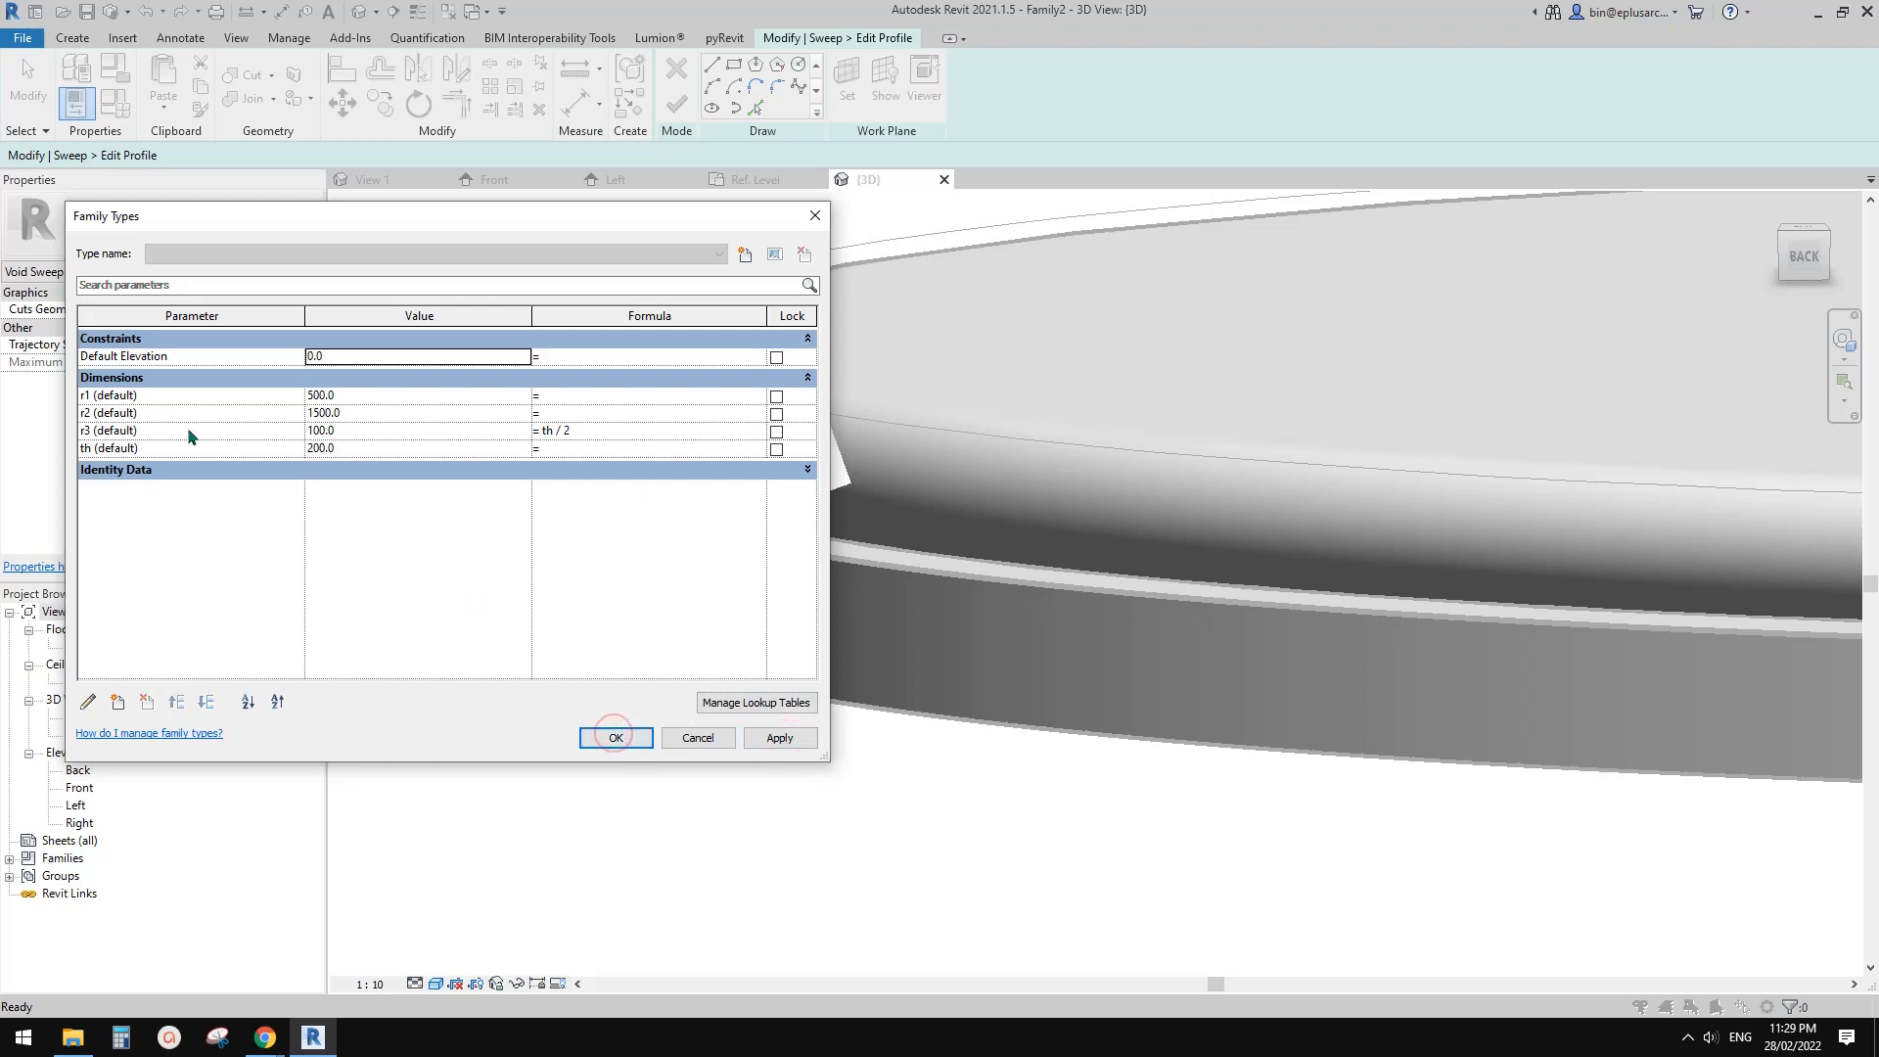
# - Group the r3 parameter under Other and accept the family types
pyautogui.click(151, 431)
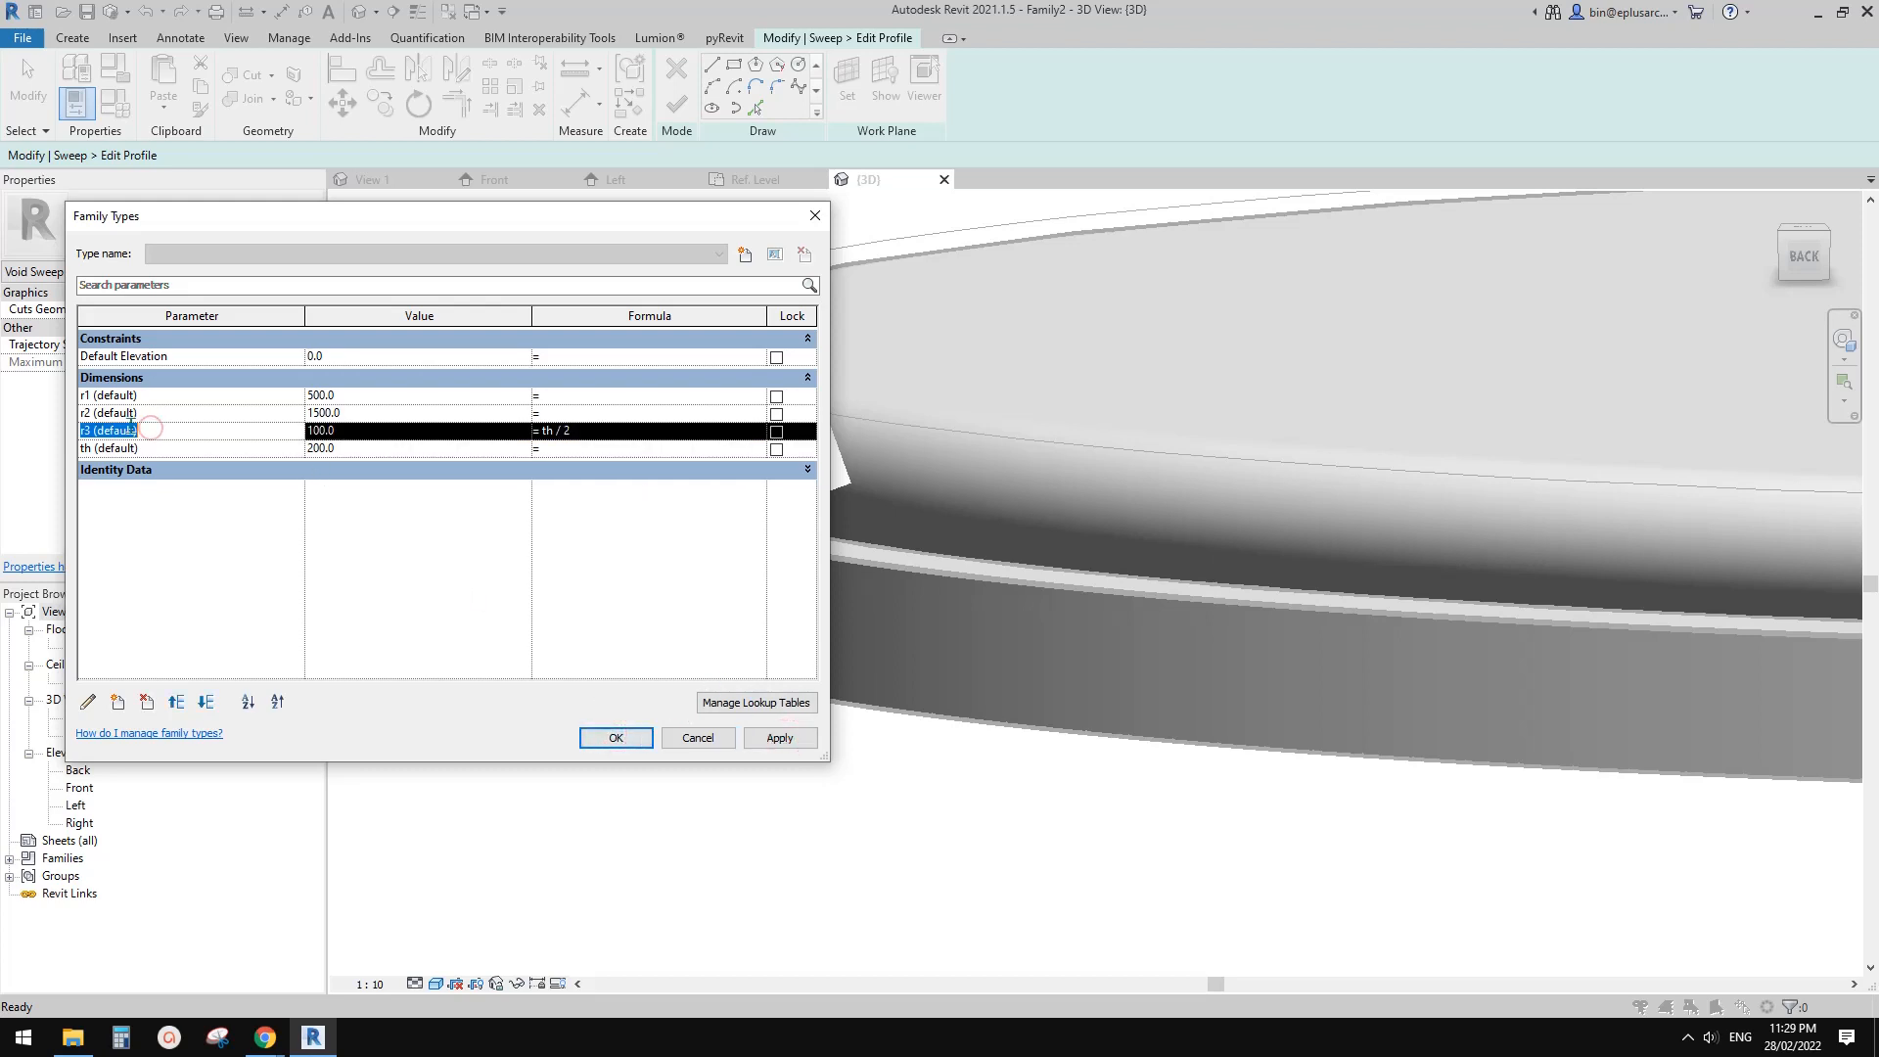
pyautogui.click(88, 702)
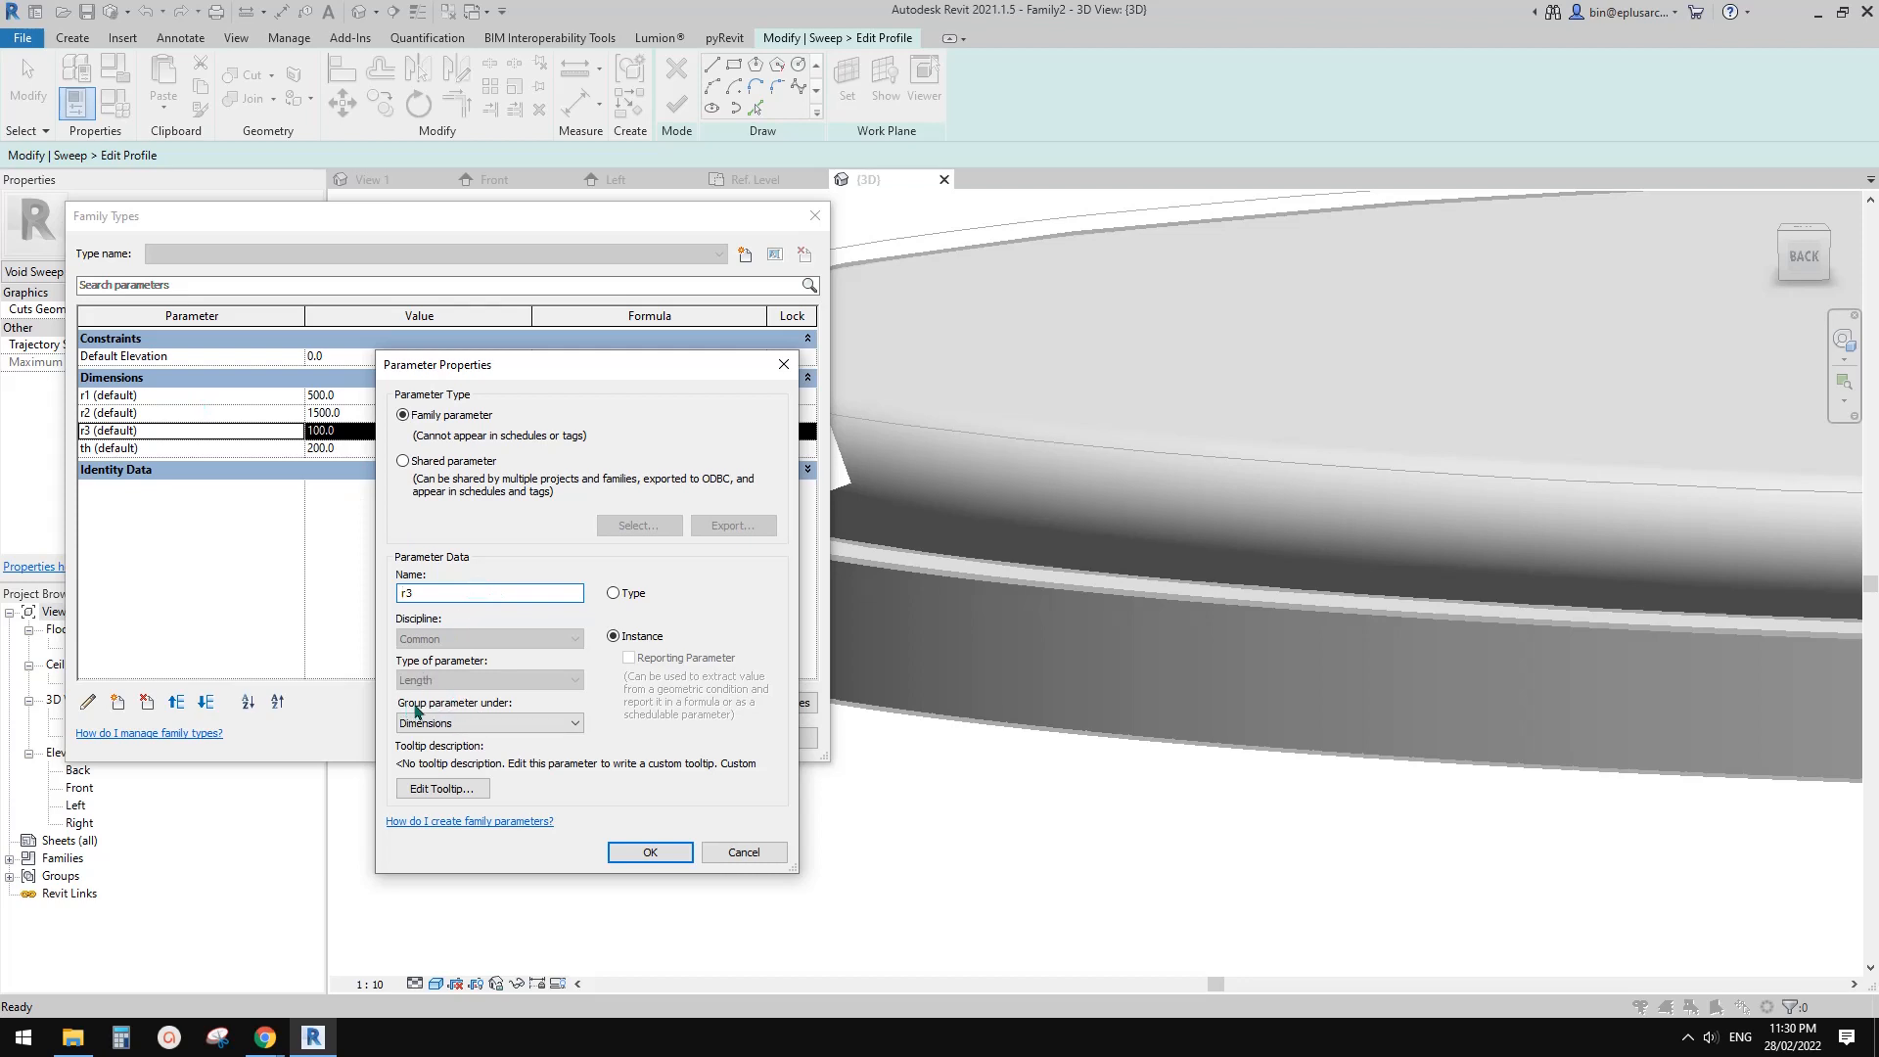
pyautogui.click(490, 723)
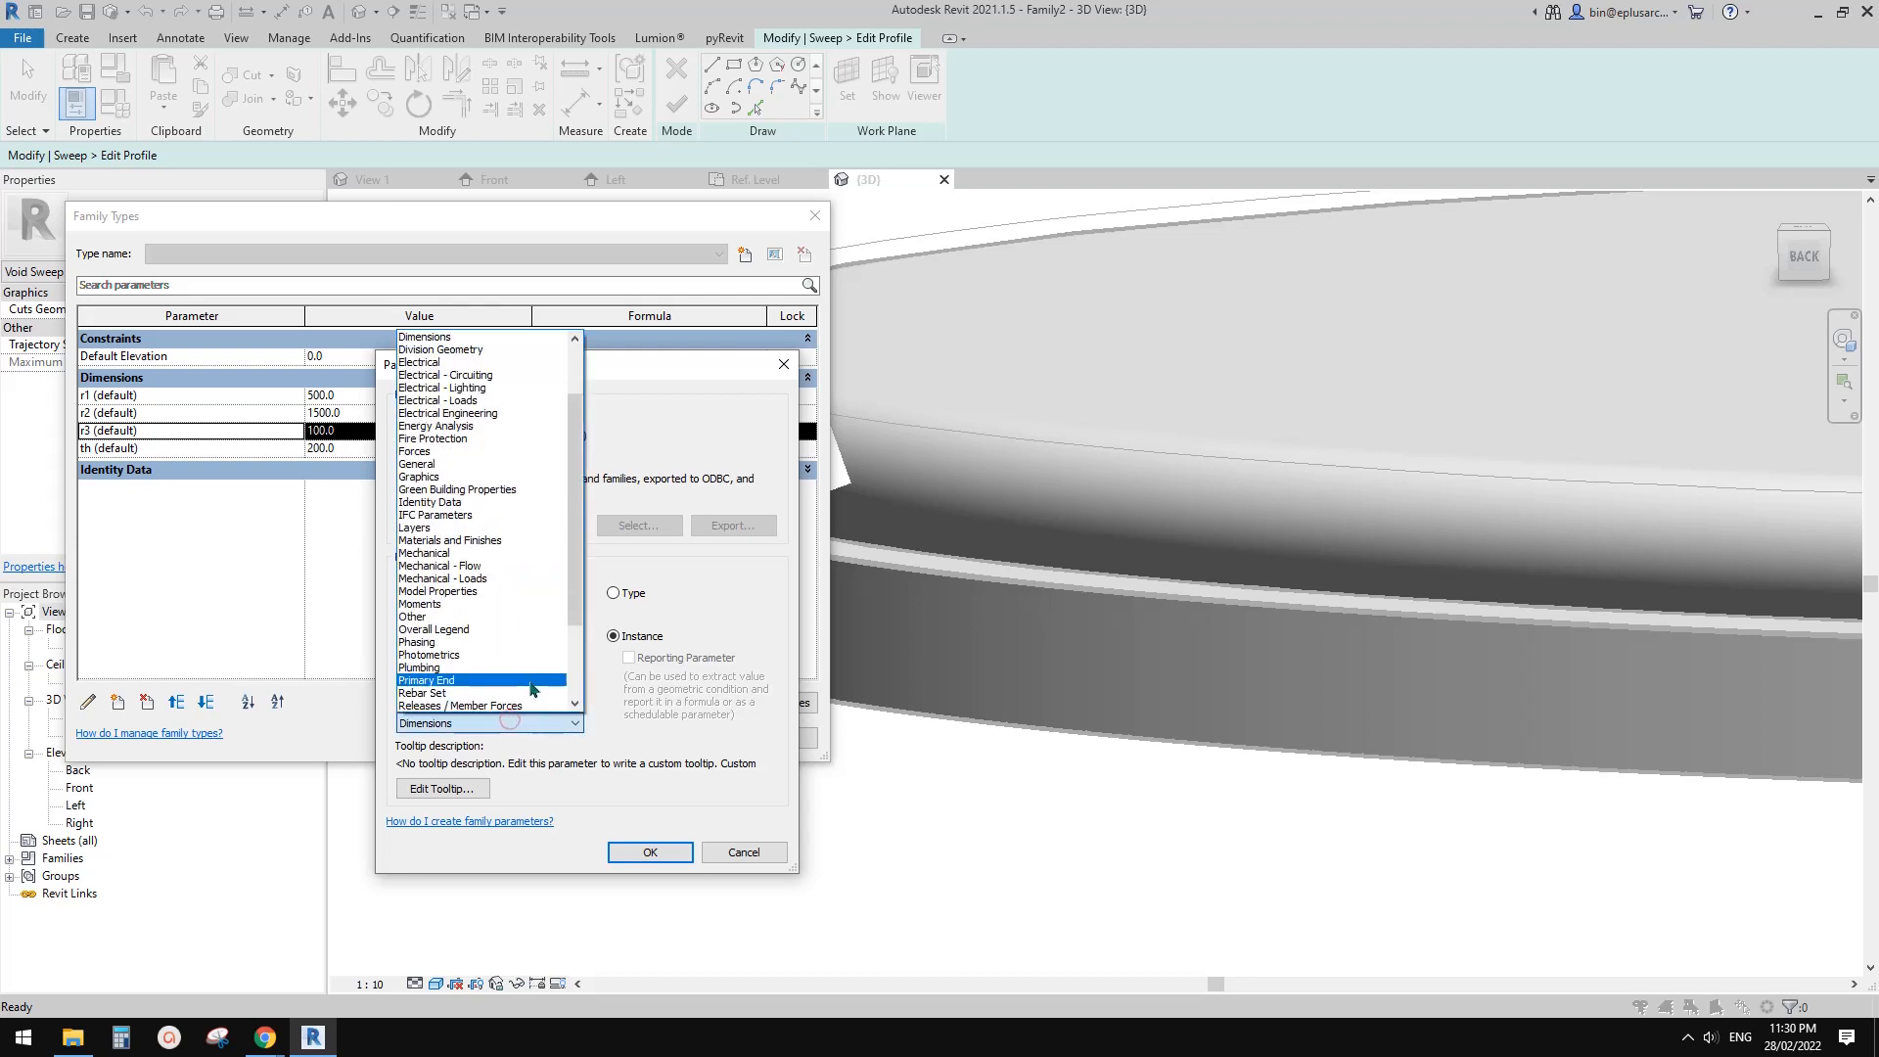
pyautogui.click(486, 617)
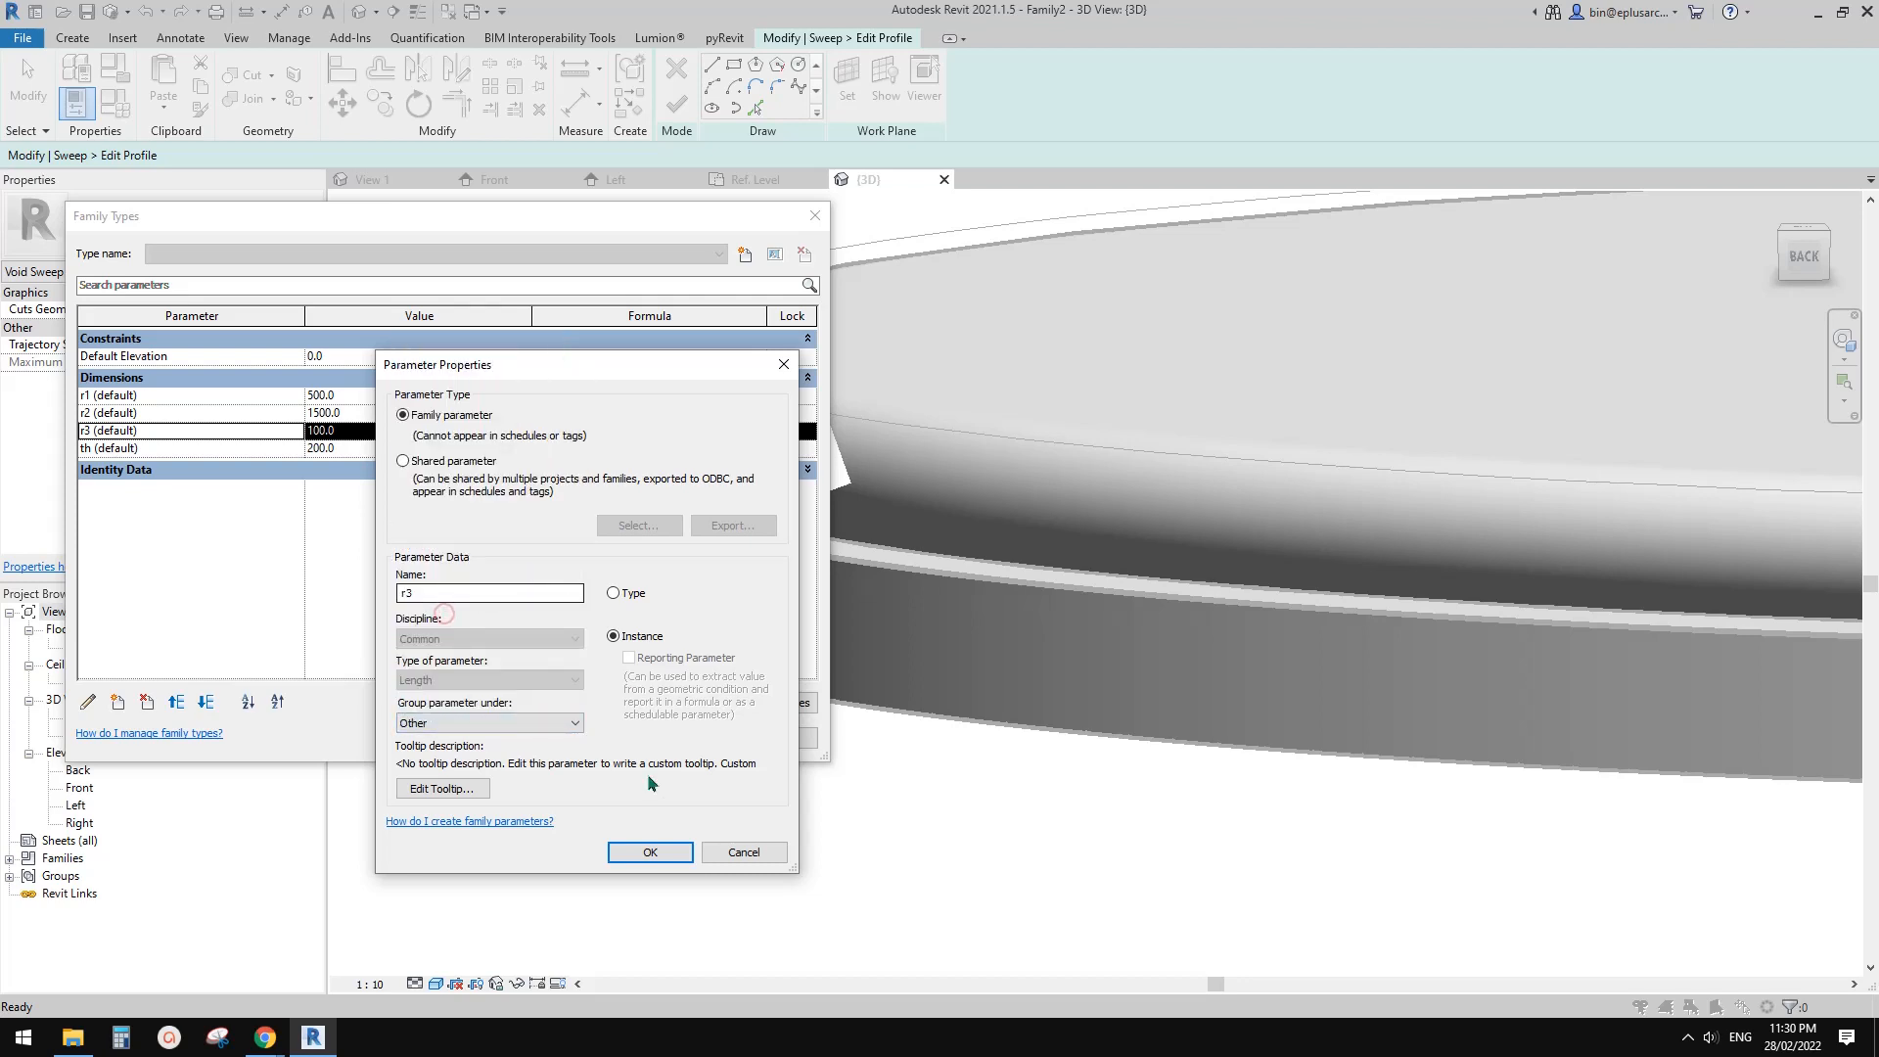
pyautogui.click(651, 853)
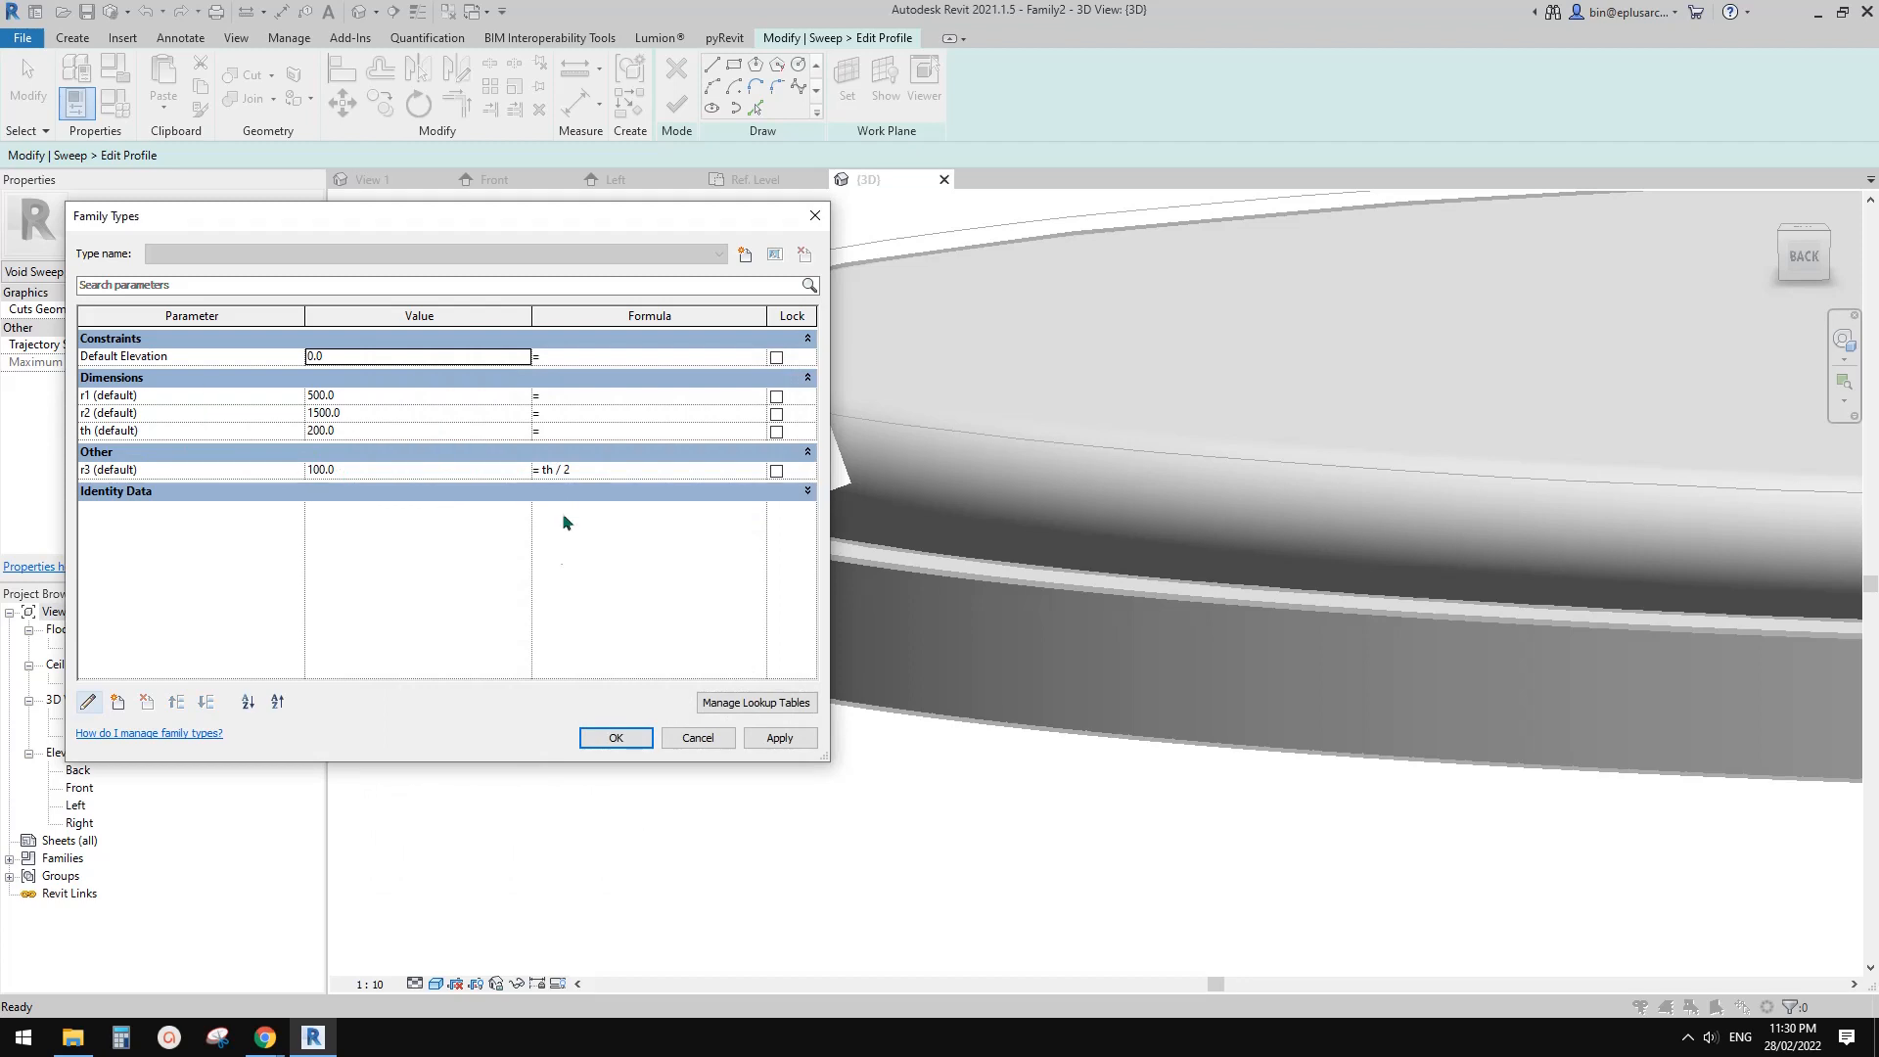
pyautogui.click(618, 738)
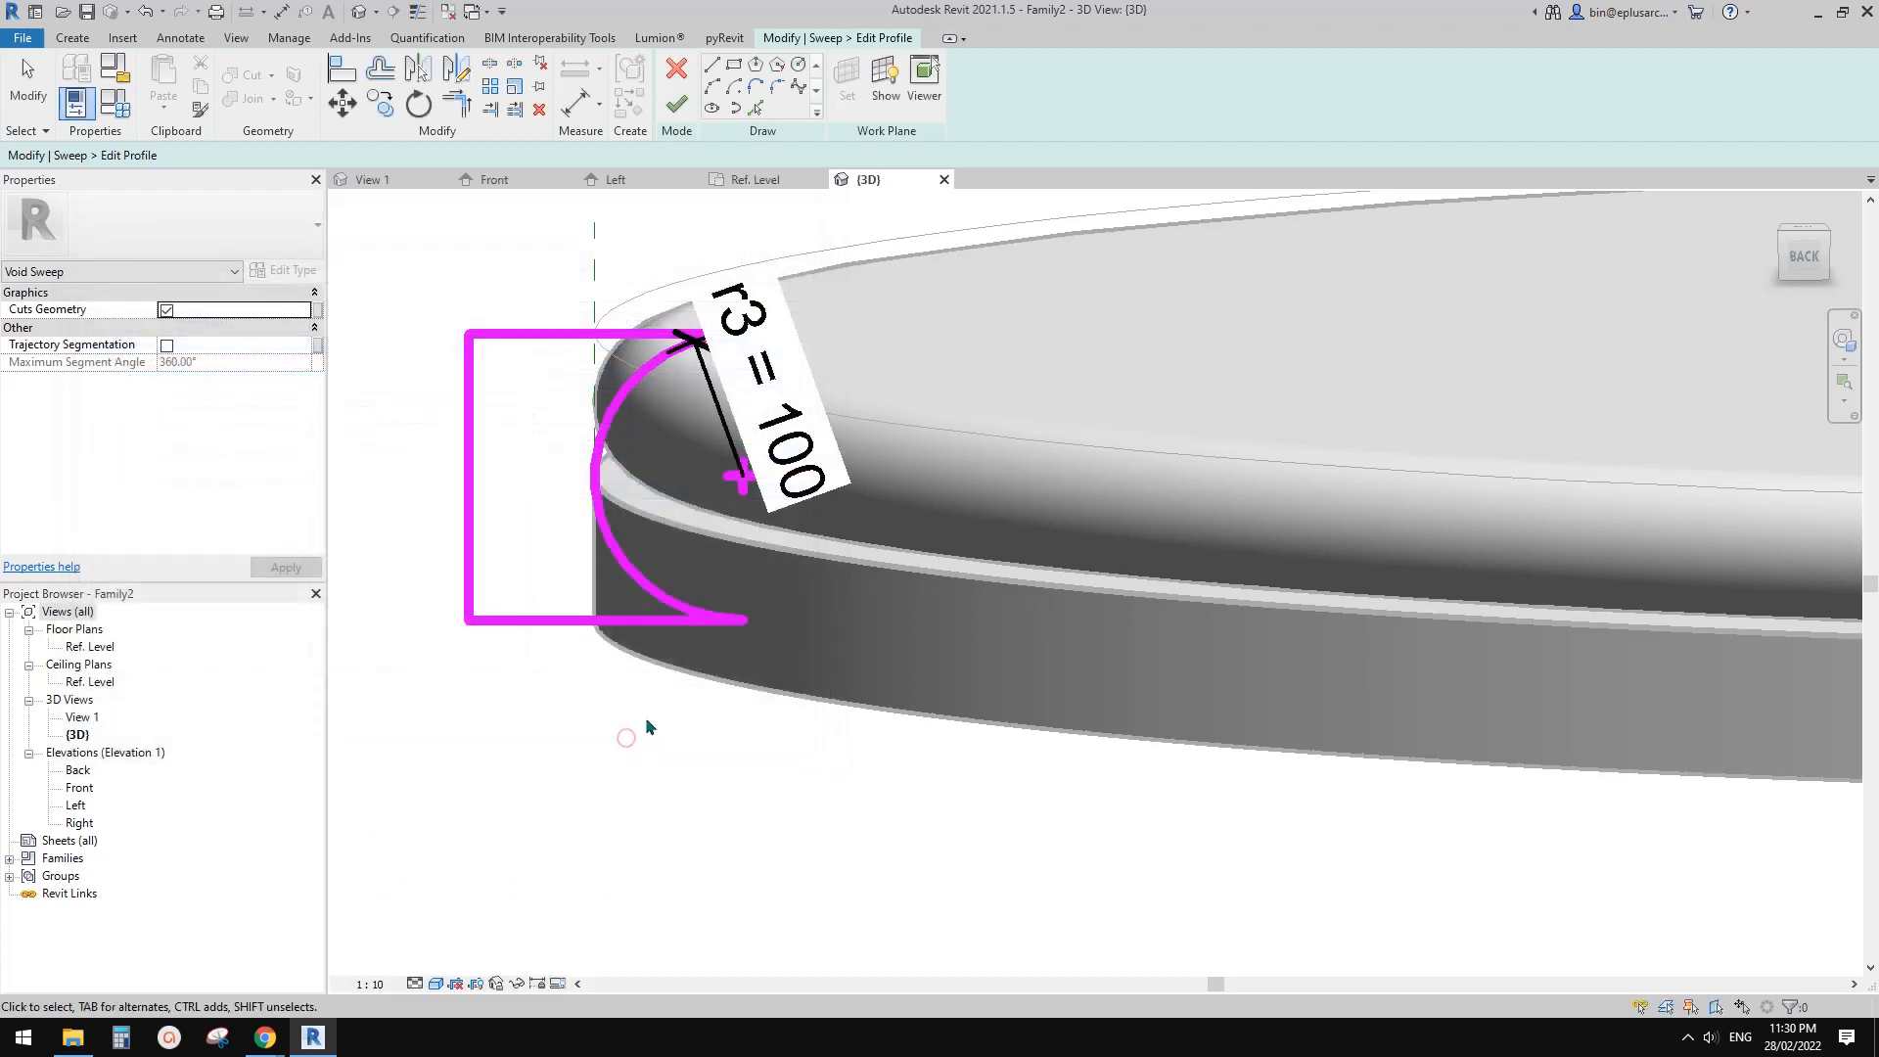
# - Add an aligned dimension from the vertical reference plane to the arc's centre, placed below the sweep profile
pyautogui.moveTo(712, 539); pyautogui.dragTo(749, 559, button='middle')
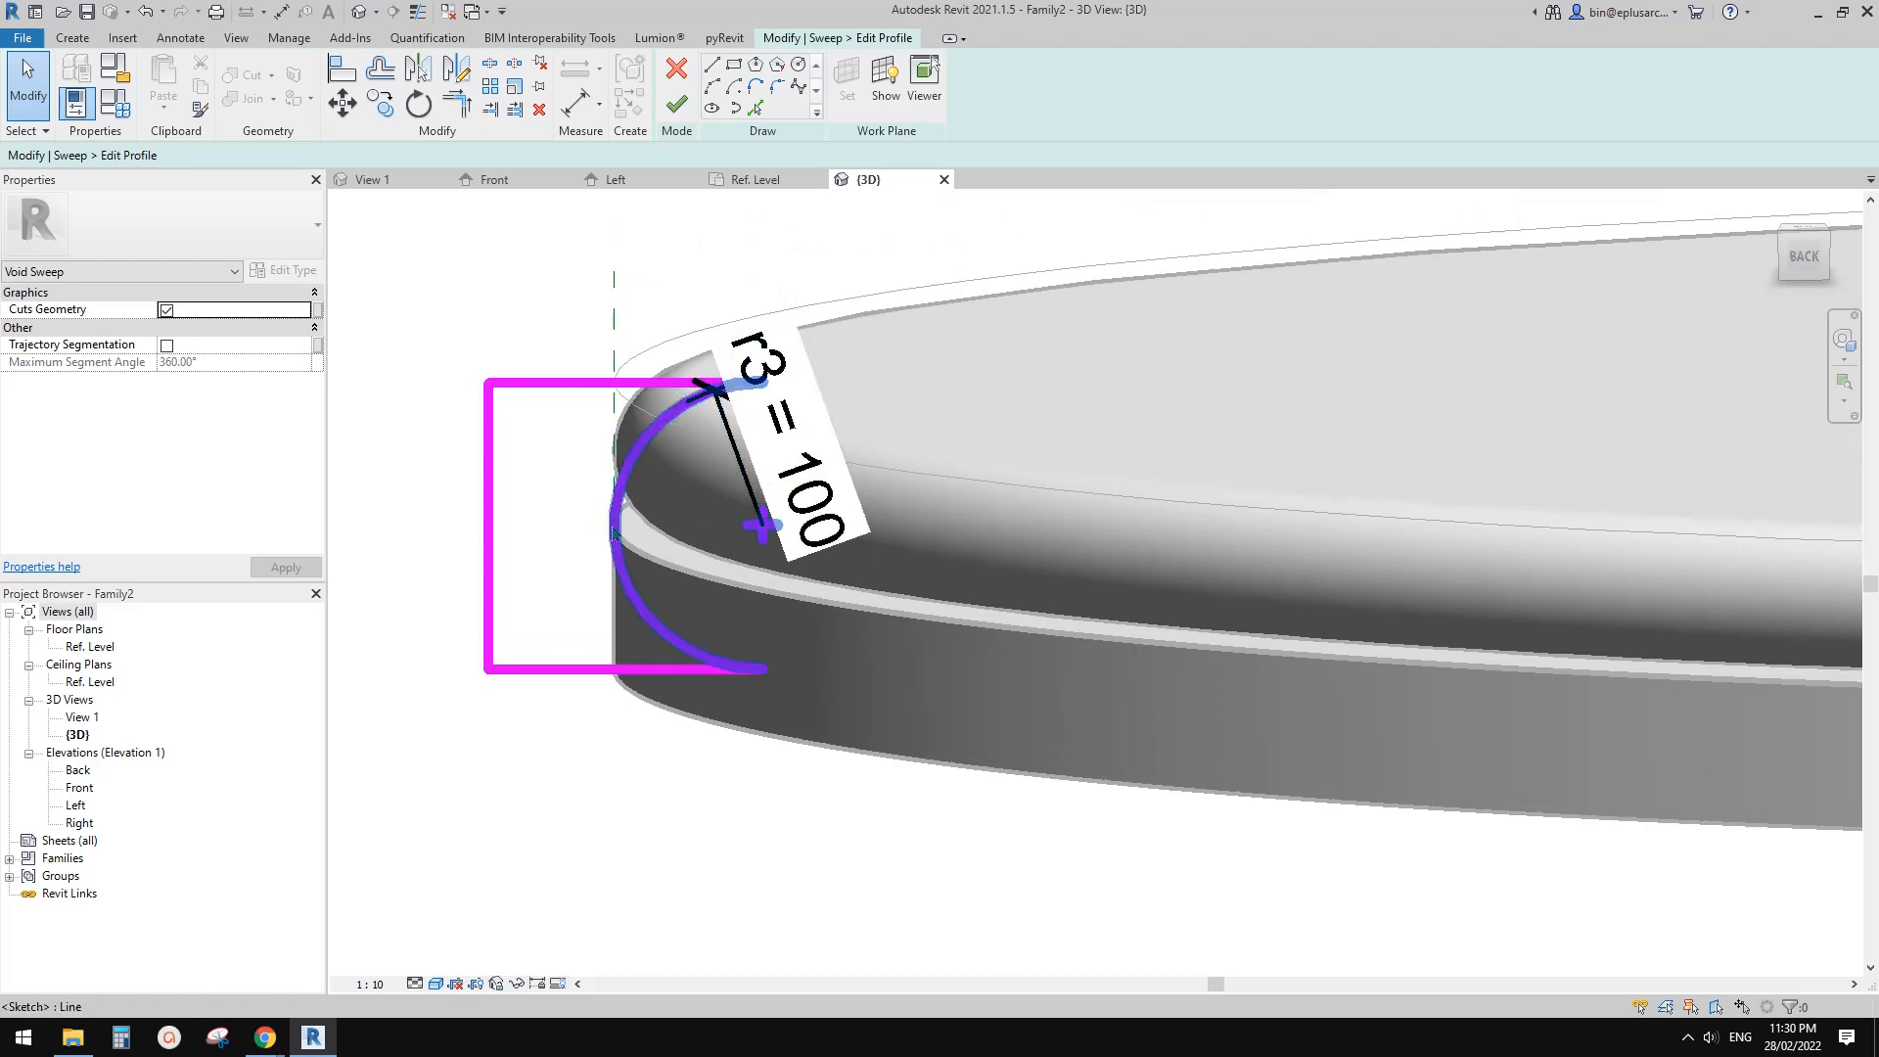
pyautogui.press('d')
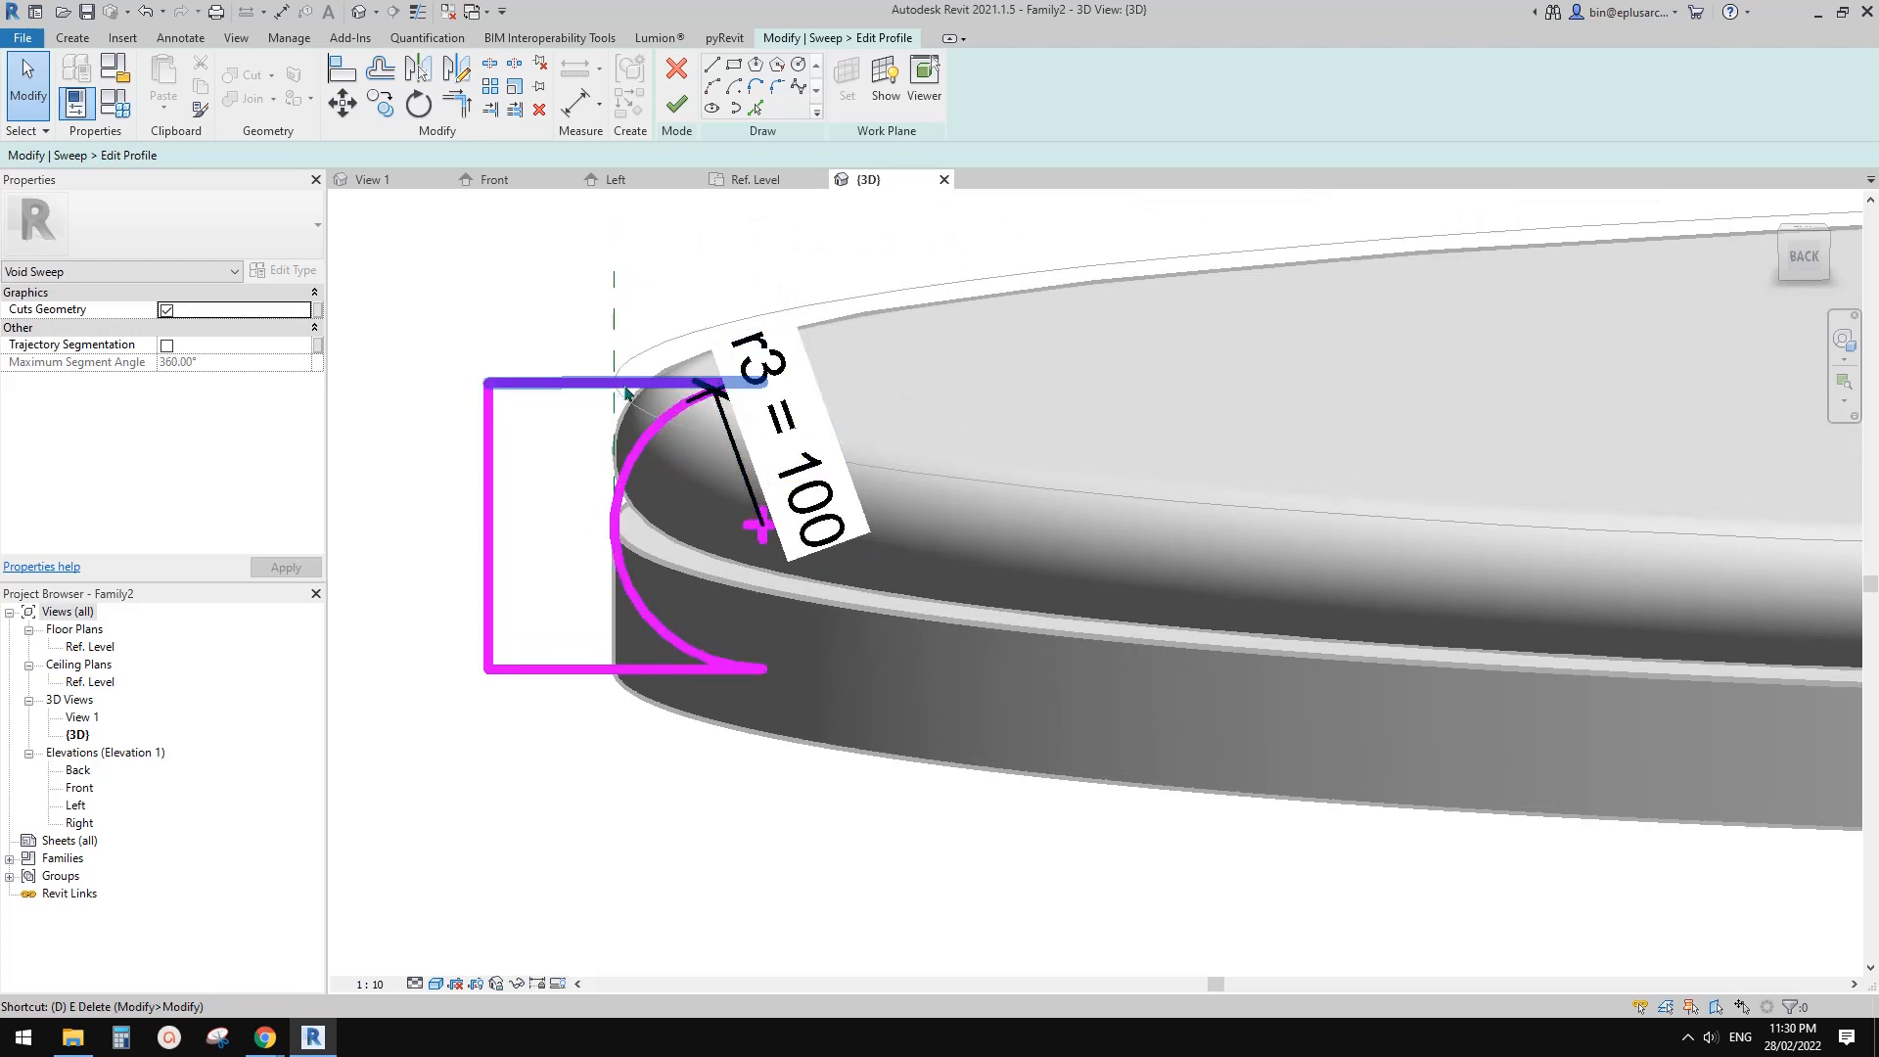
pyautogui.press('i')
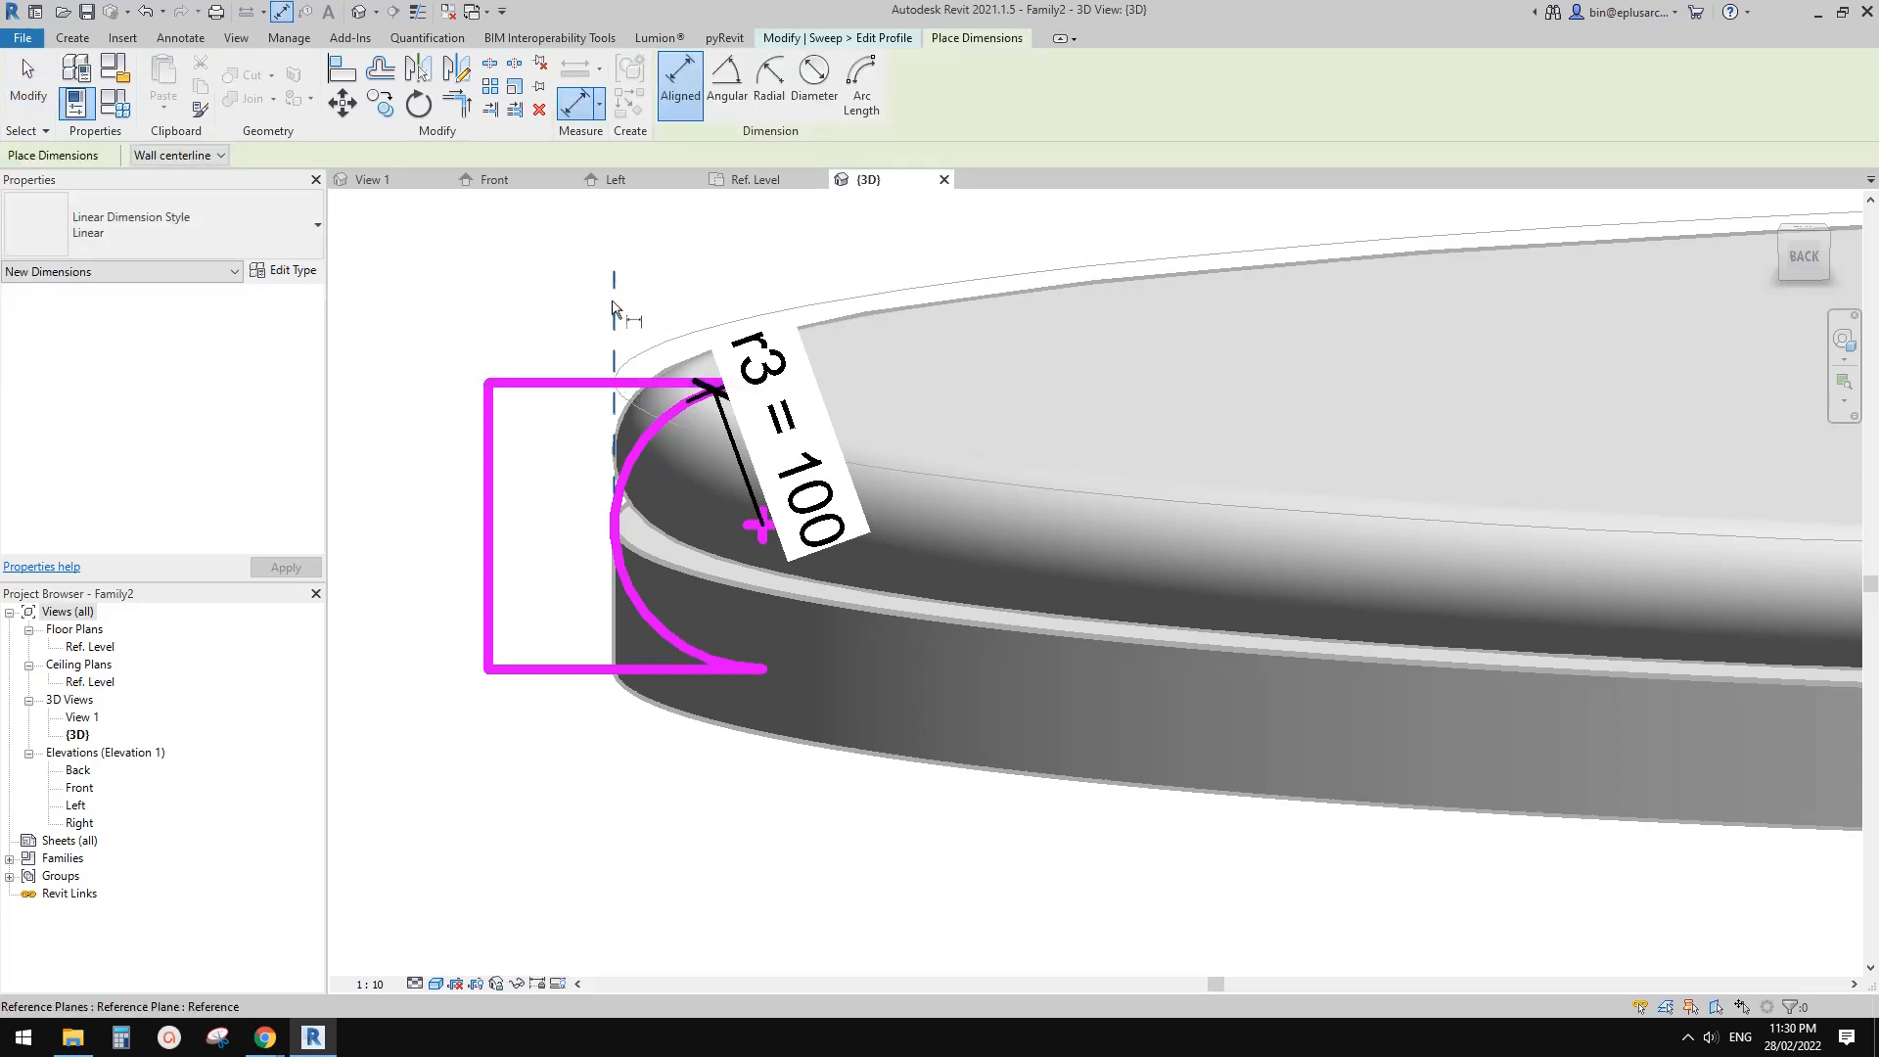
pyautogui.click(613, 331)
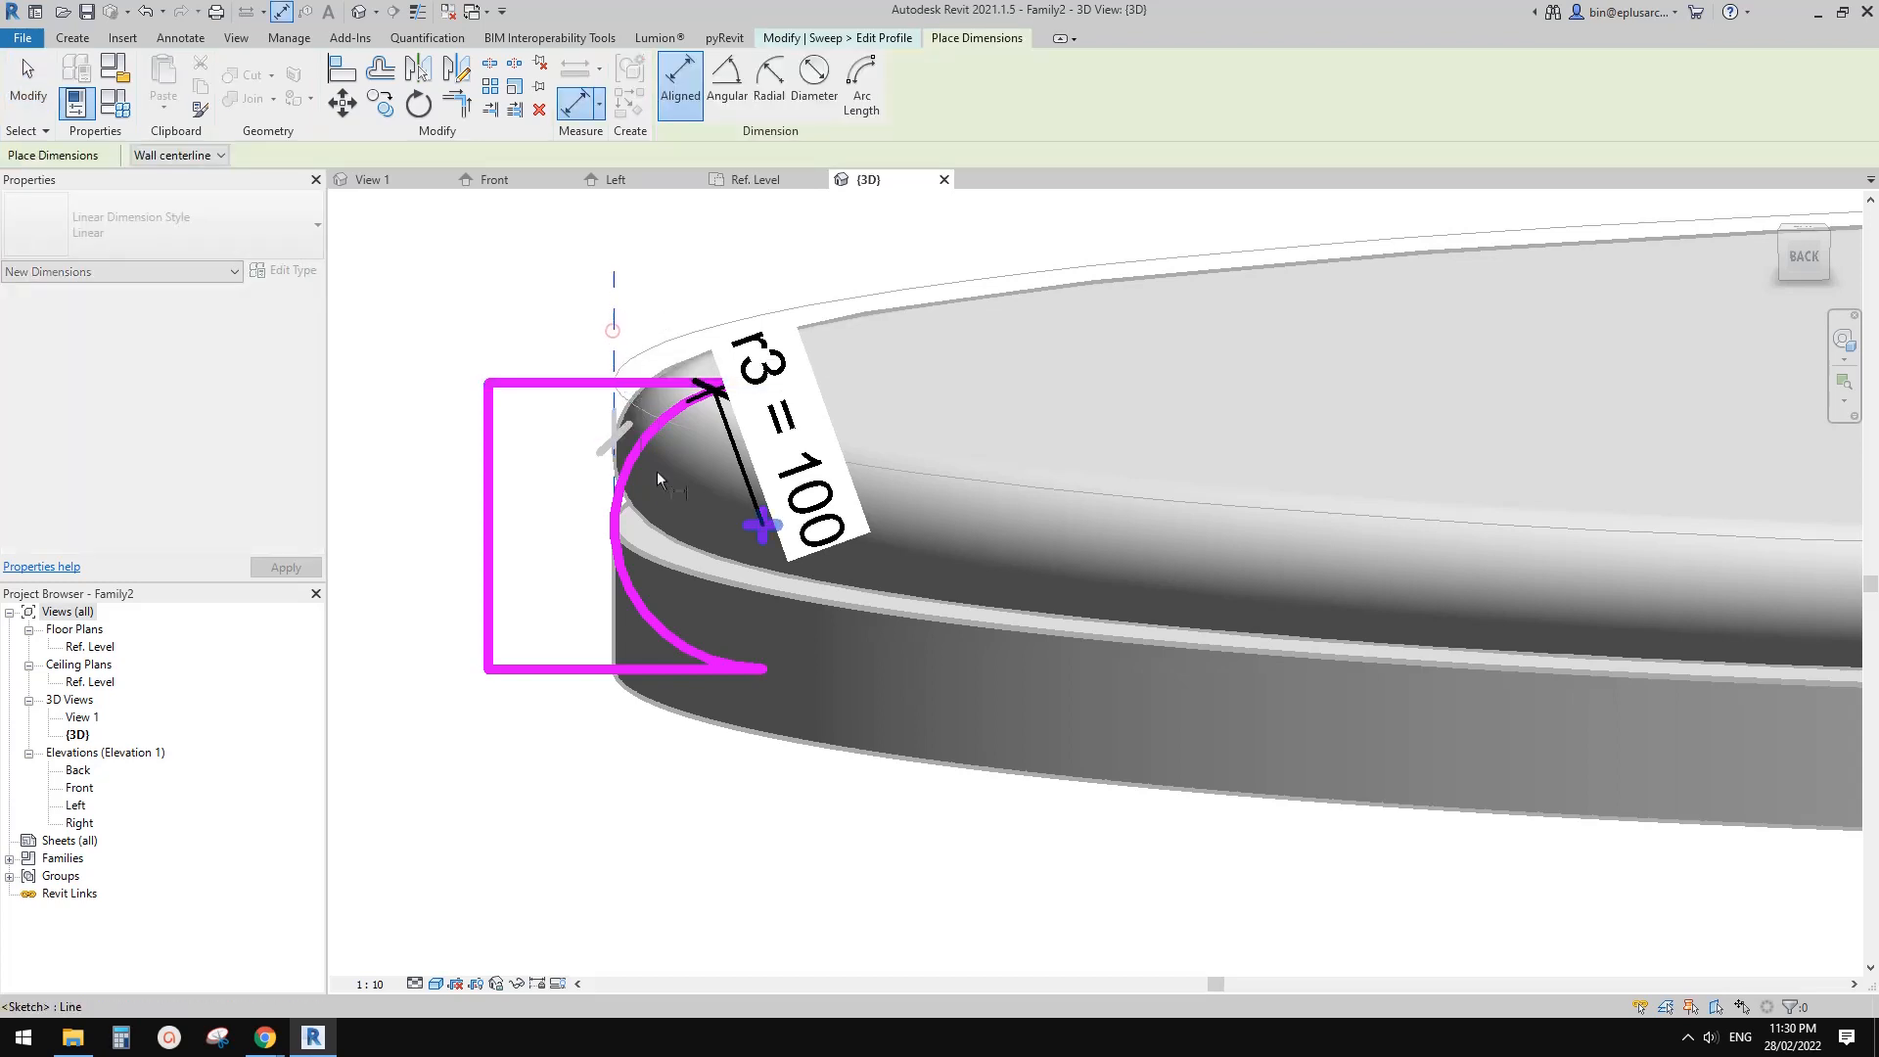
pyautogui.click(763, 546)
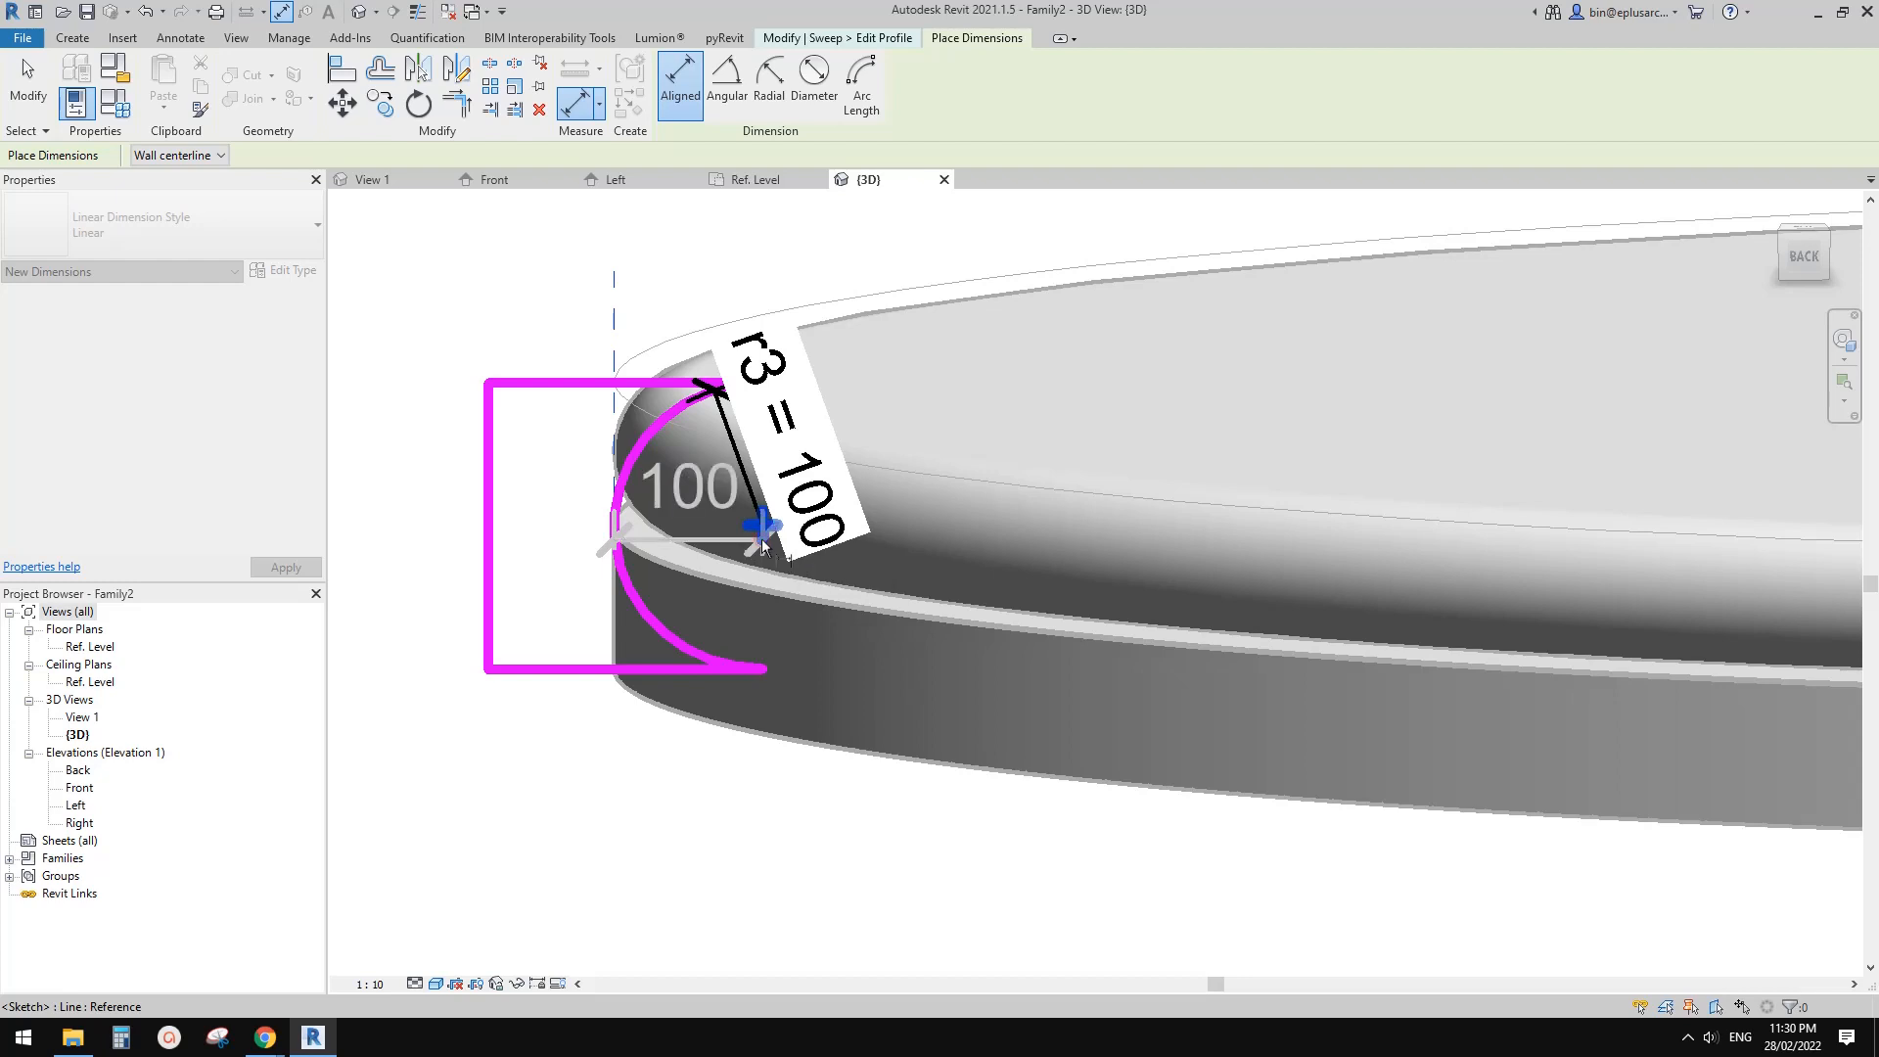
pyautogui.click(698, 773)
pyautogui.press('Escape')
pyautogui.press('Escape')
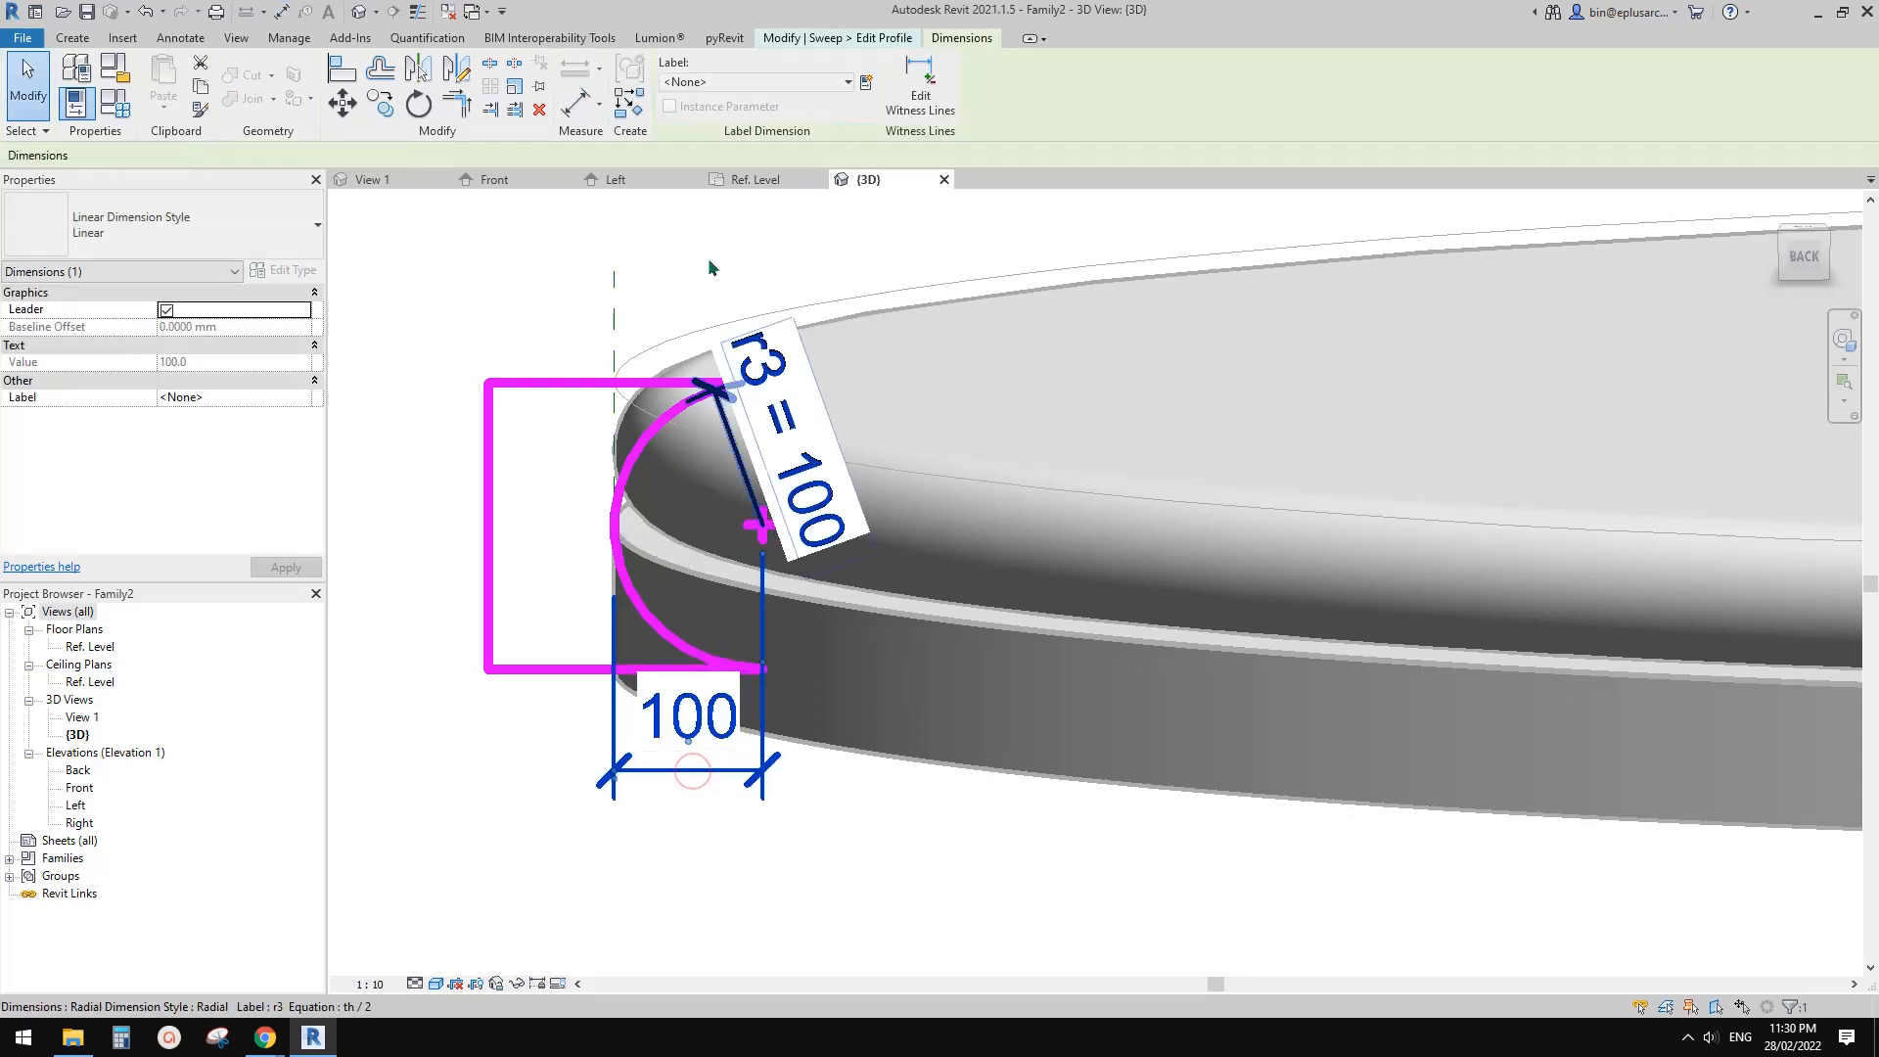
# - Label the new horizontal dimension between the reference plane and the arc centre with the r3 parameter
pyautogui.click(721, 84)
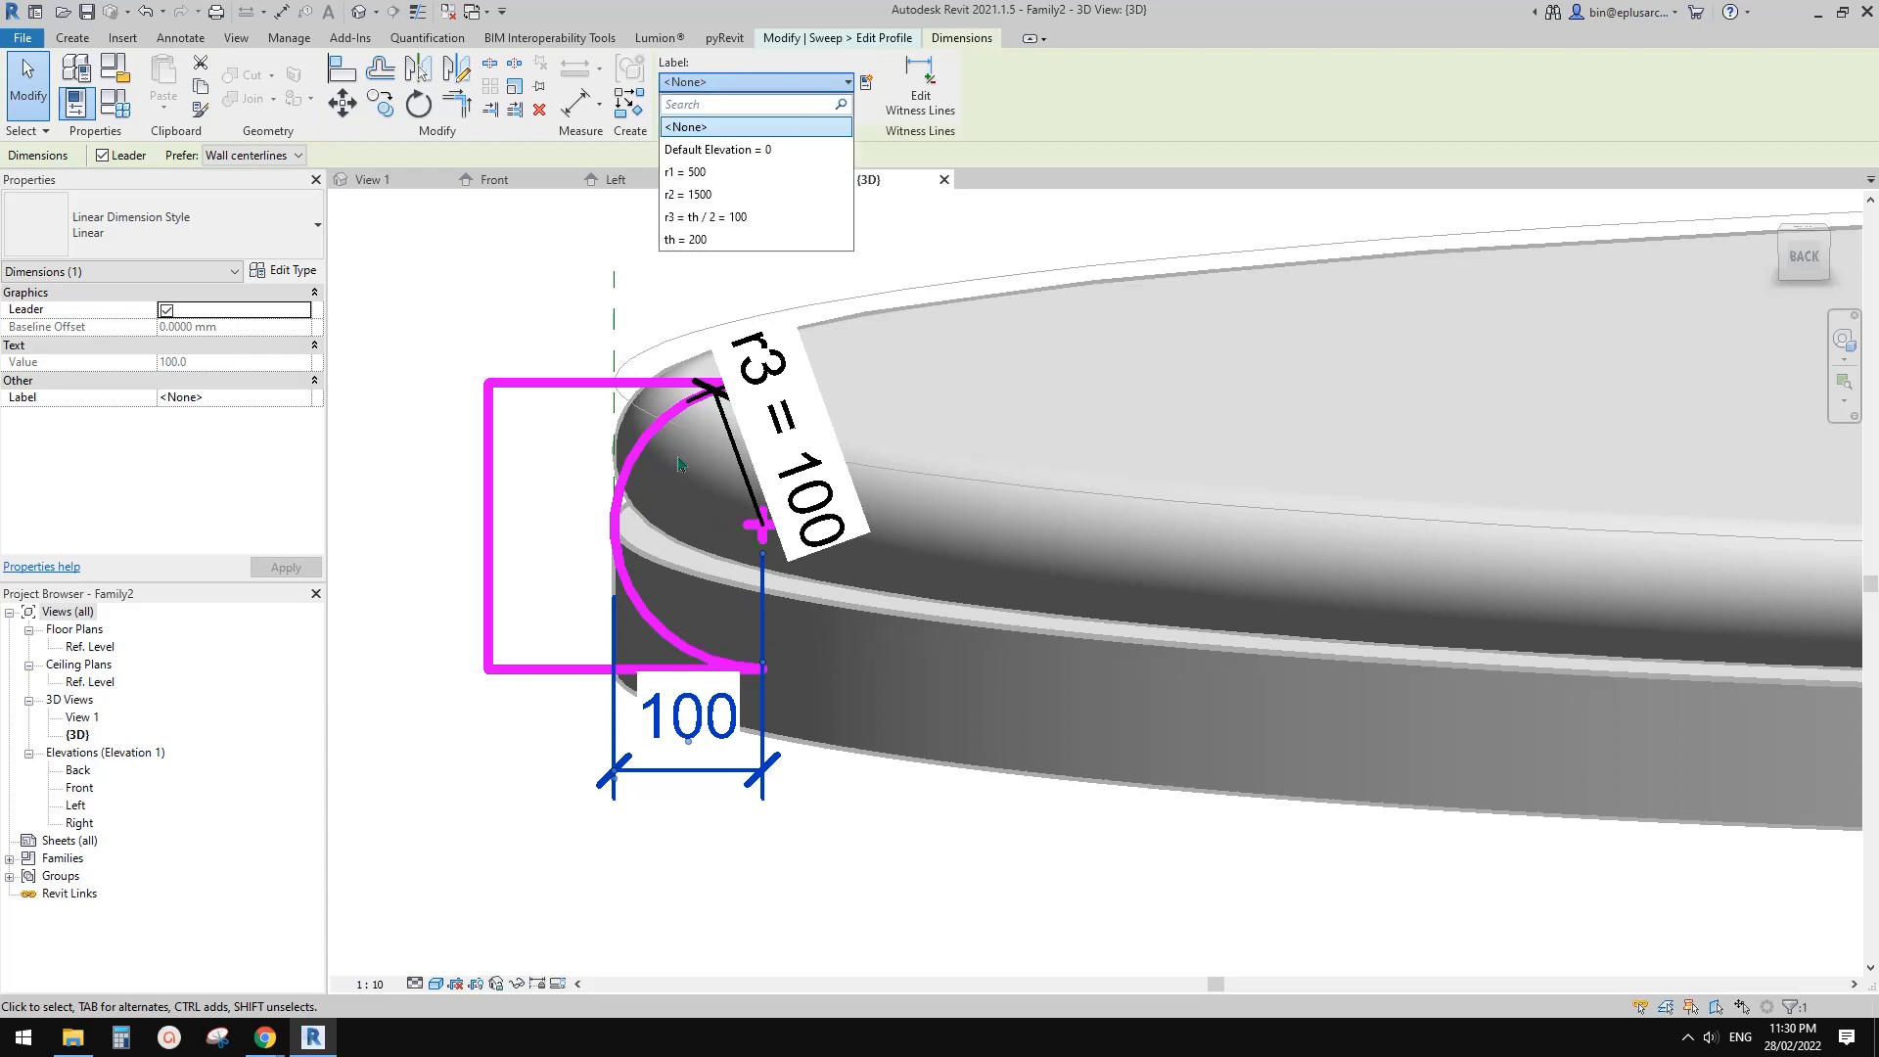
pyautogui.click(703, 217)
pyautogui.press('Escape')
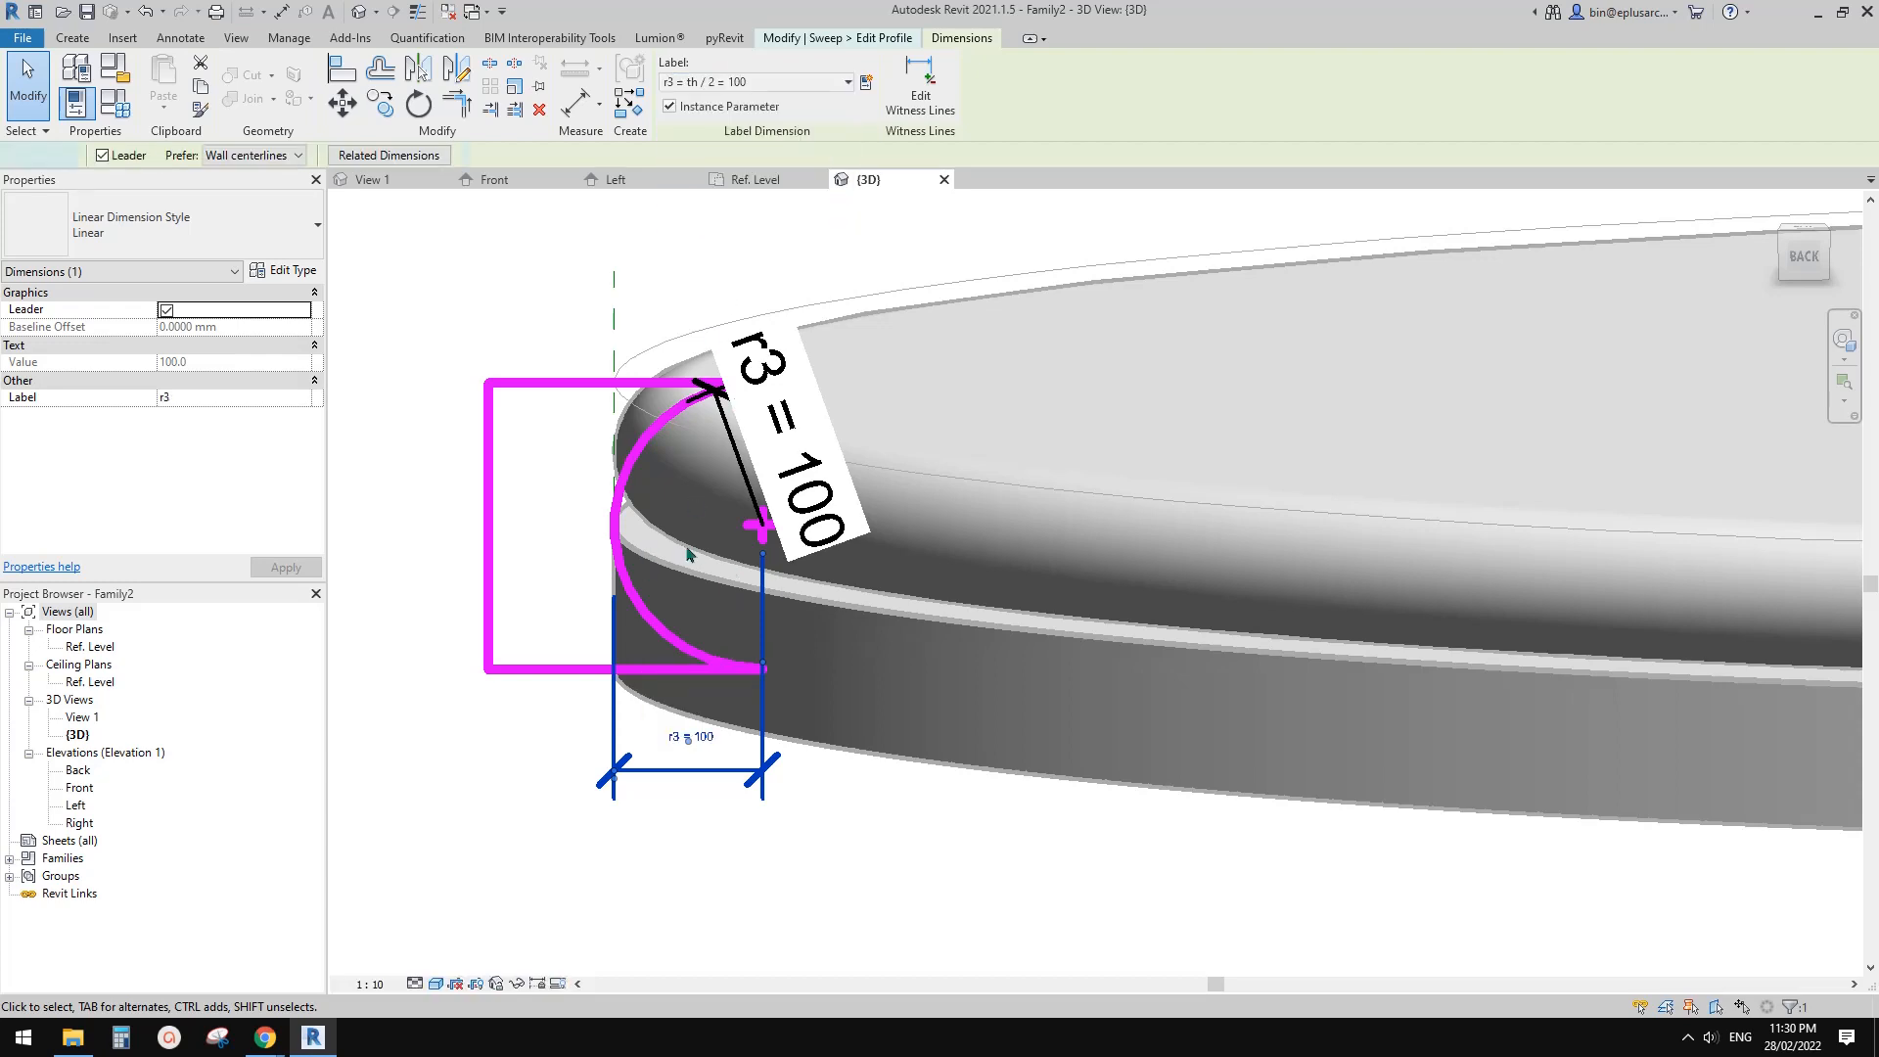
# - Finish the profile sketch and the void sweep, unjoining the sweep and the disc
pyautogui.keyDown('shift'); pyautogui.moveTo(702, 218); pyautogui.dragTo(862, 587, button='middle'); pyautogui.keyUp('shift')
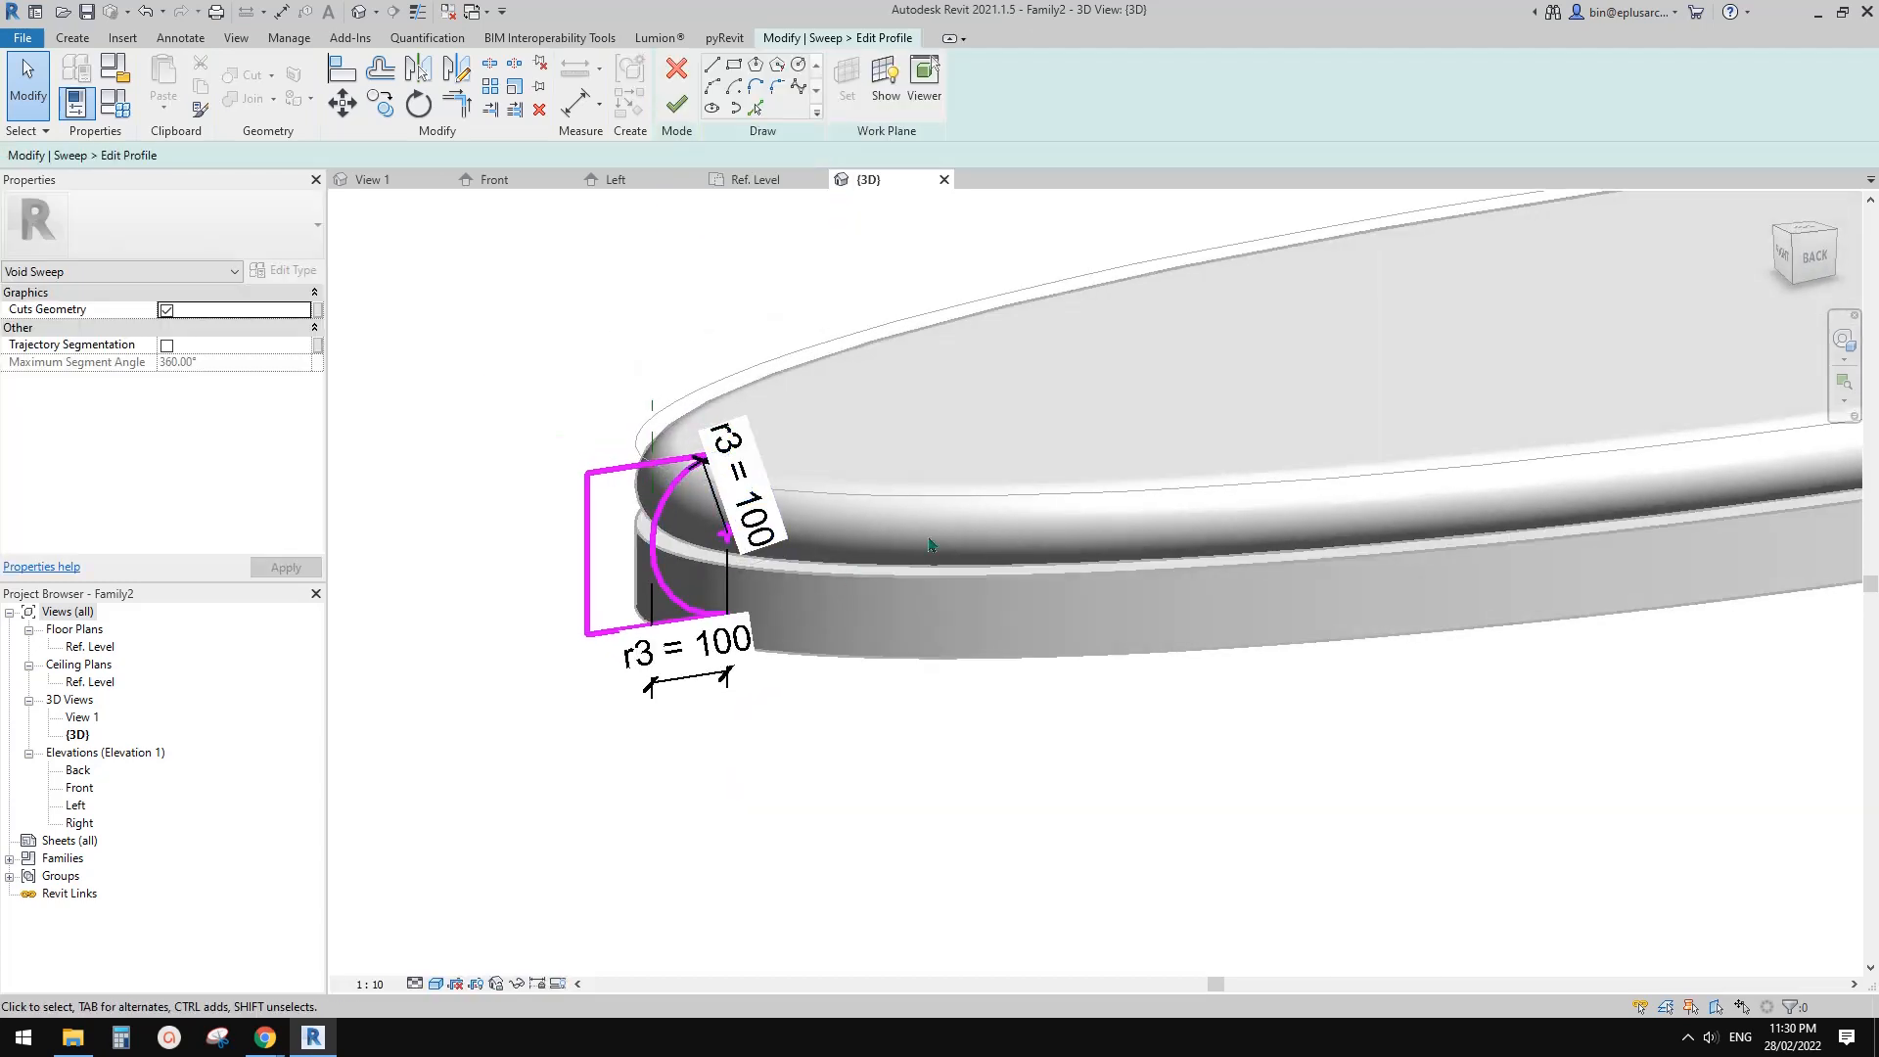
pyautogui.moveTo(850, 521); pyautogui.dragTo(835, 528, button='middle')
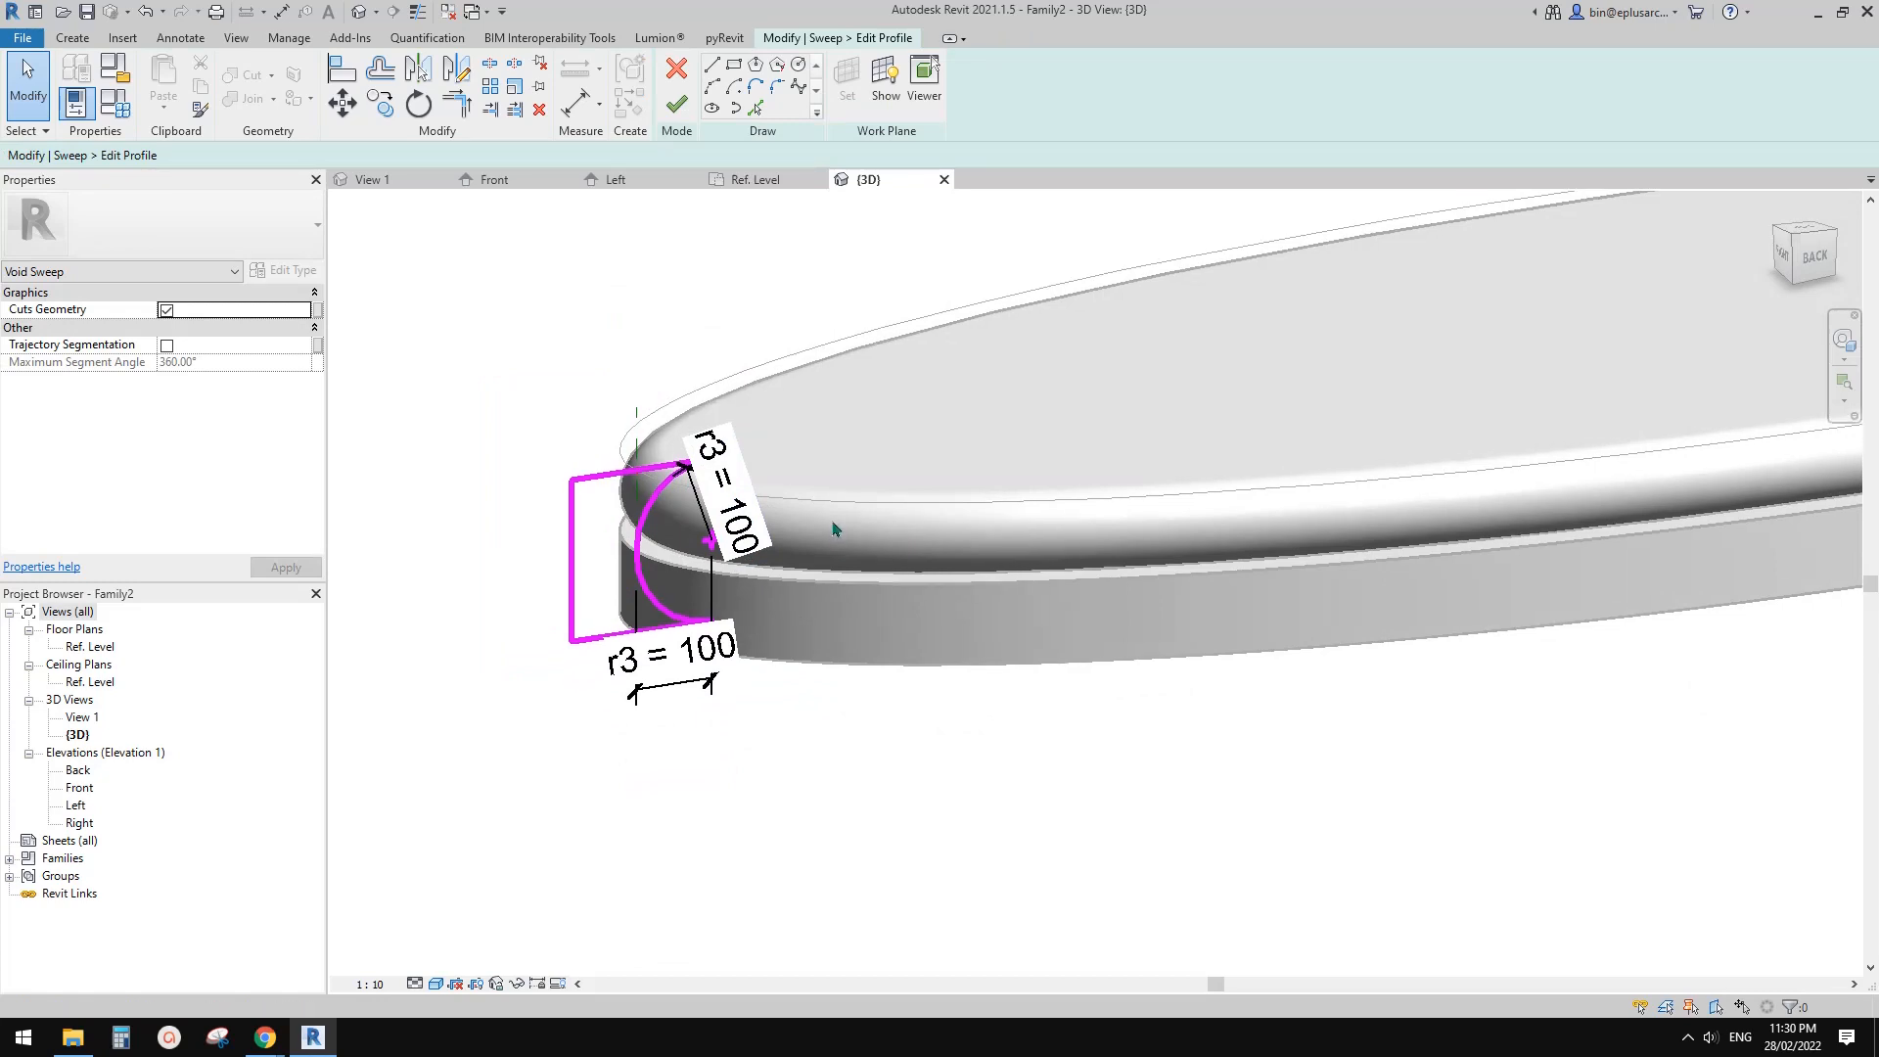
pyautogui.click(683, 102)
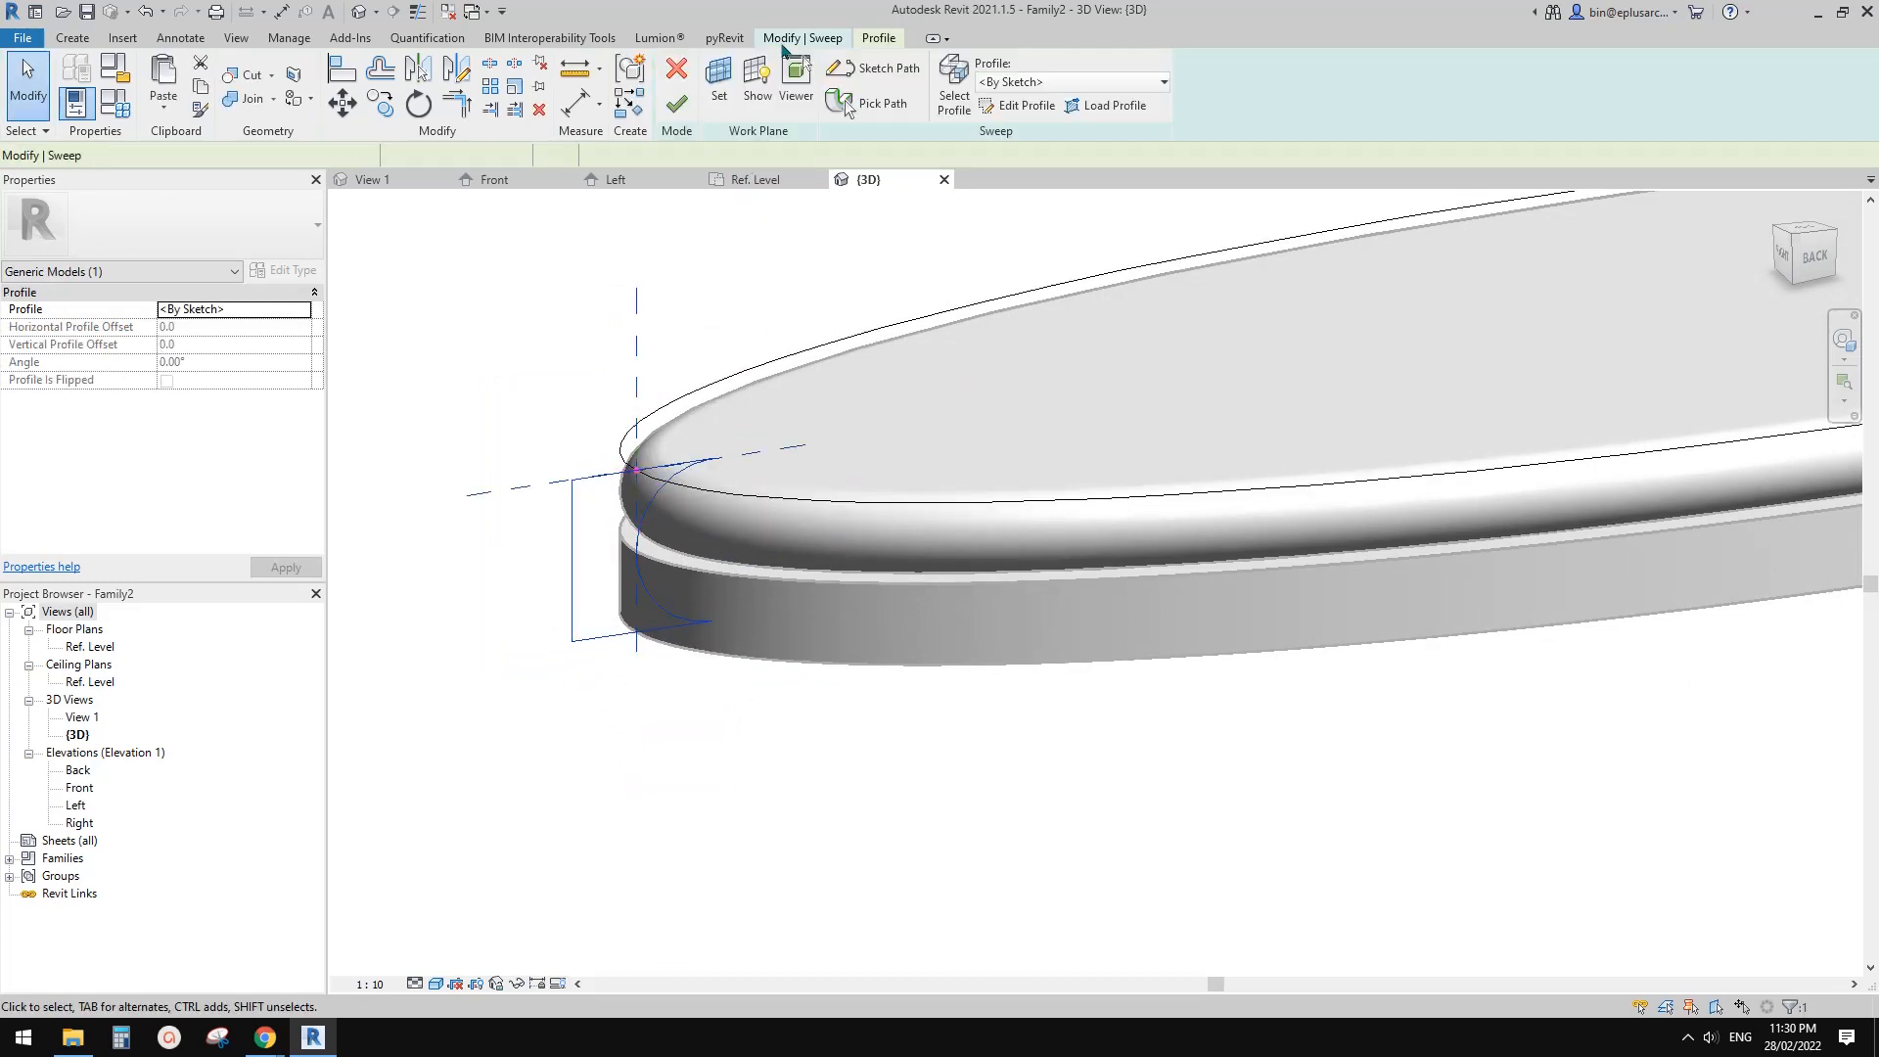
pyautogui.click(683, 104)
pyautogui.press('Escape')
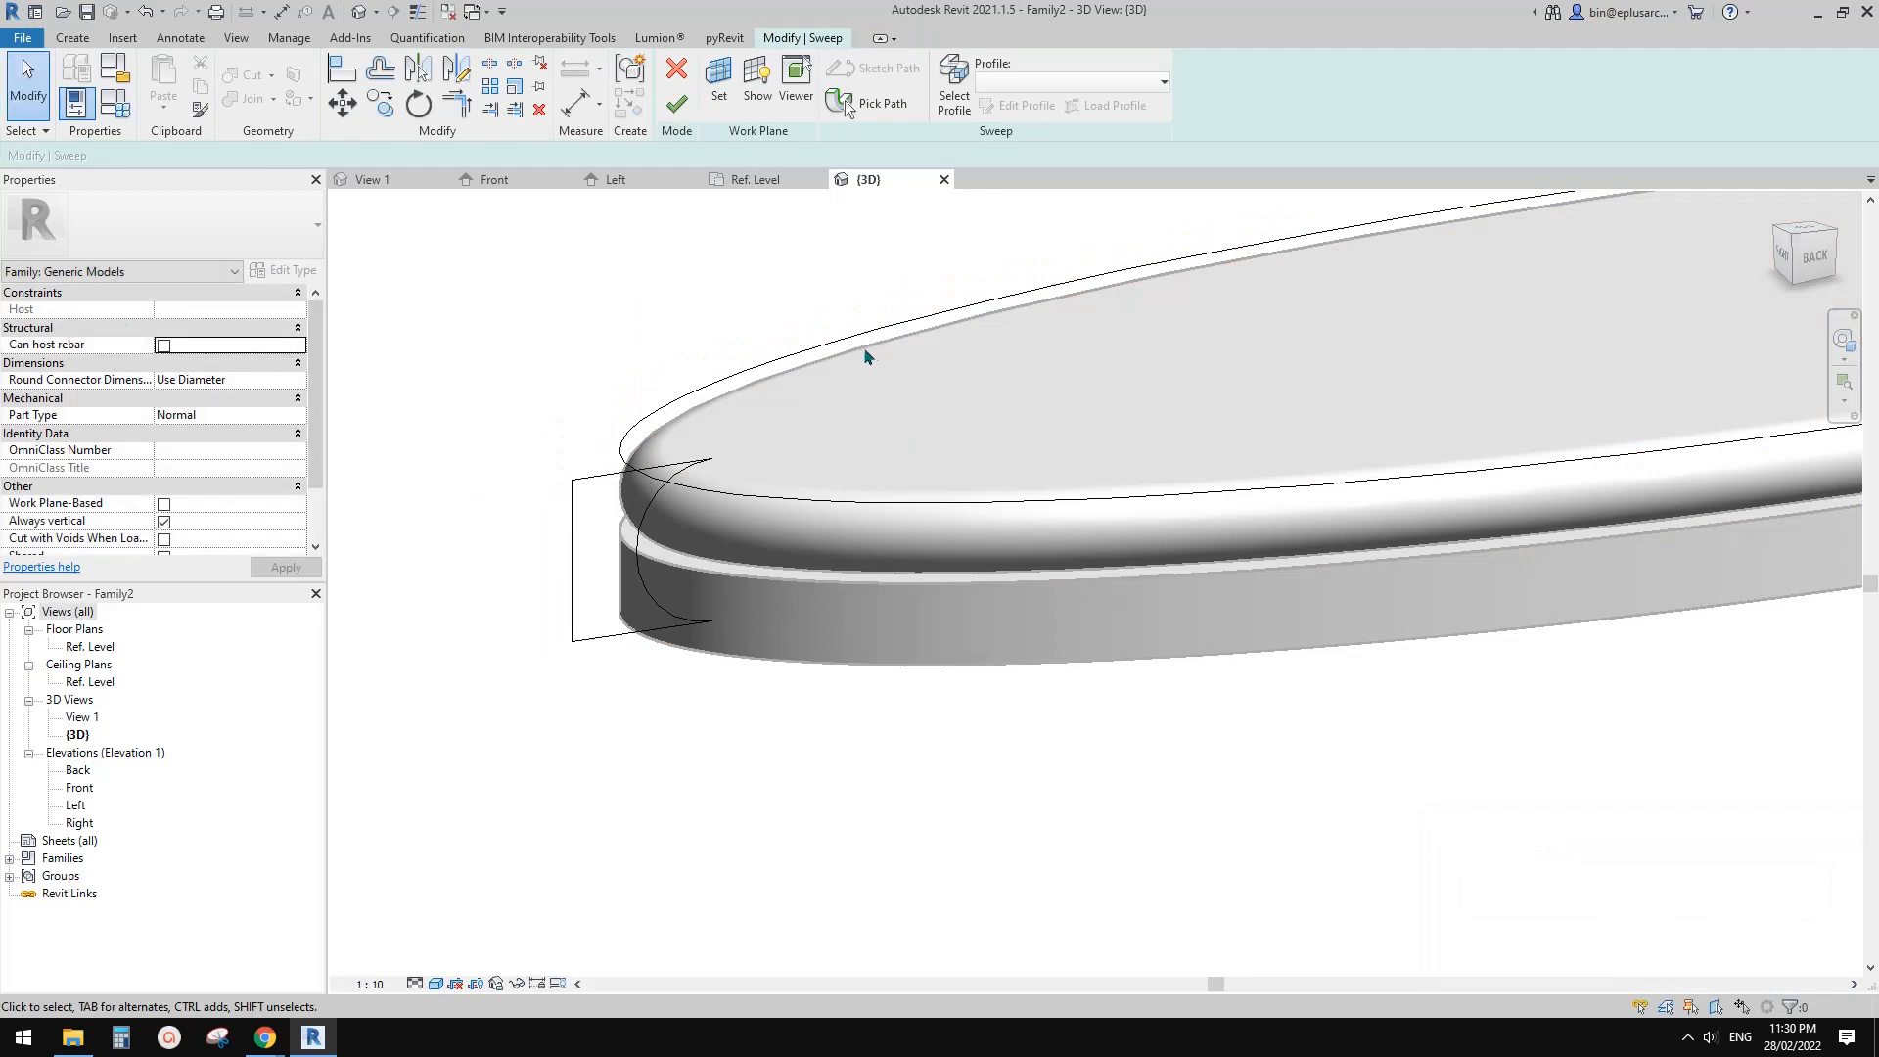
pyautogui.click(683, 102)
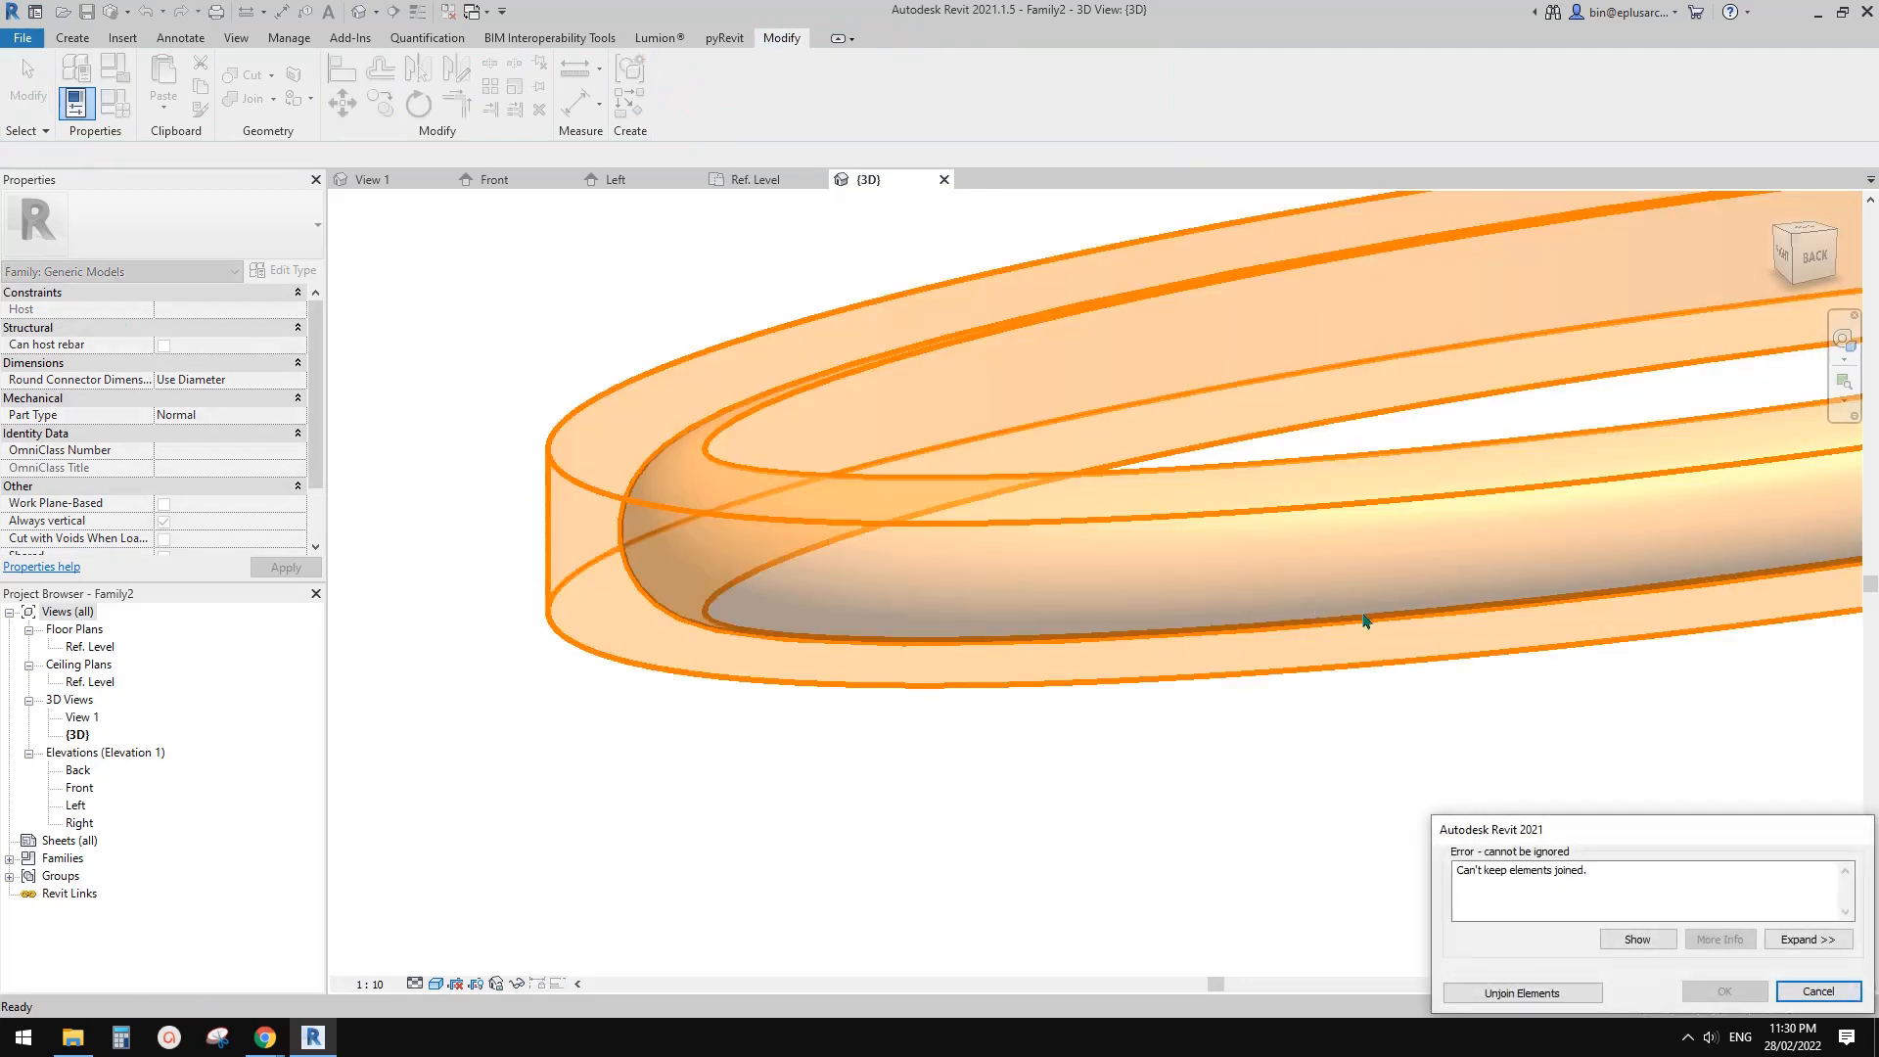
pyautogui.moveTo(1559, 827); pyautogui.dragTo(1163, 599)
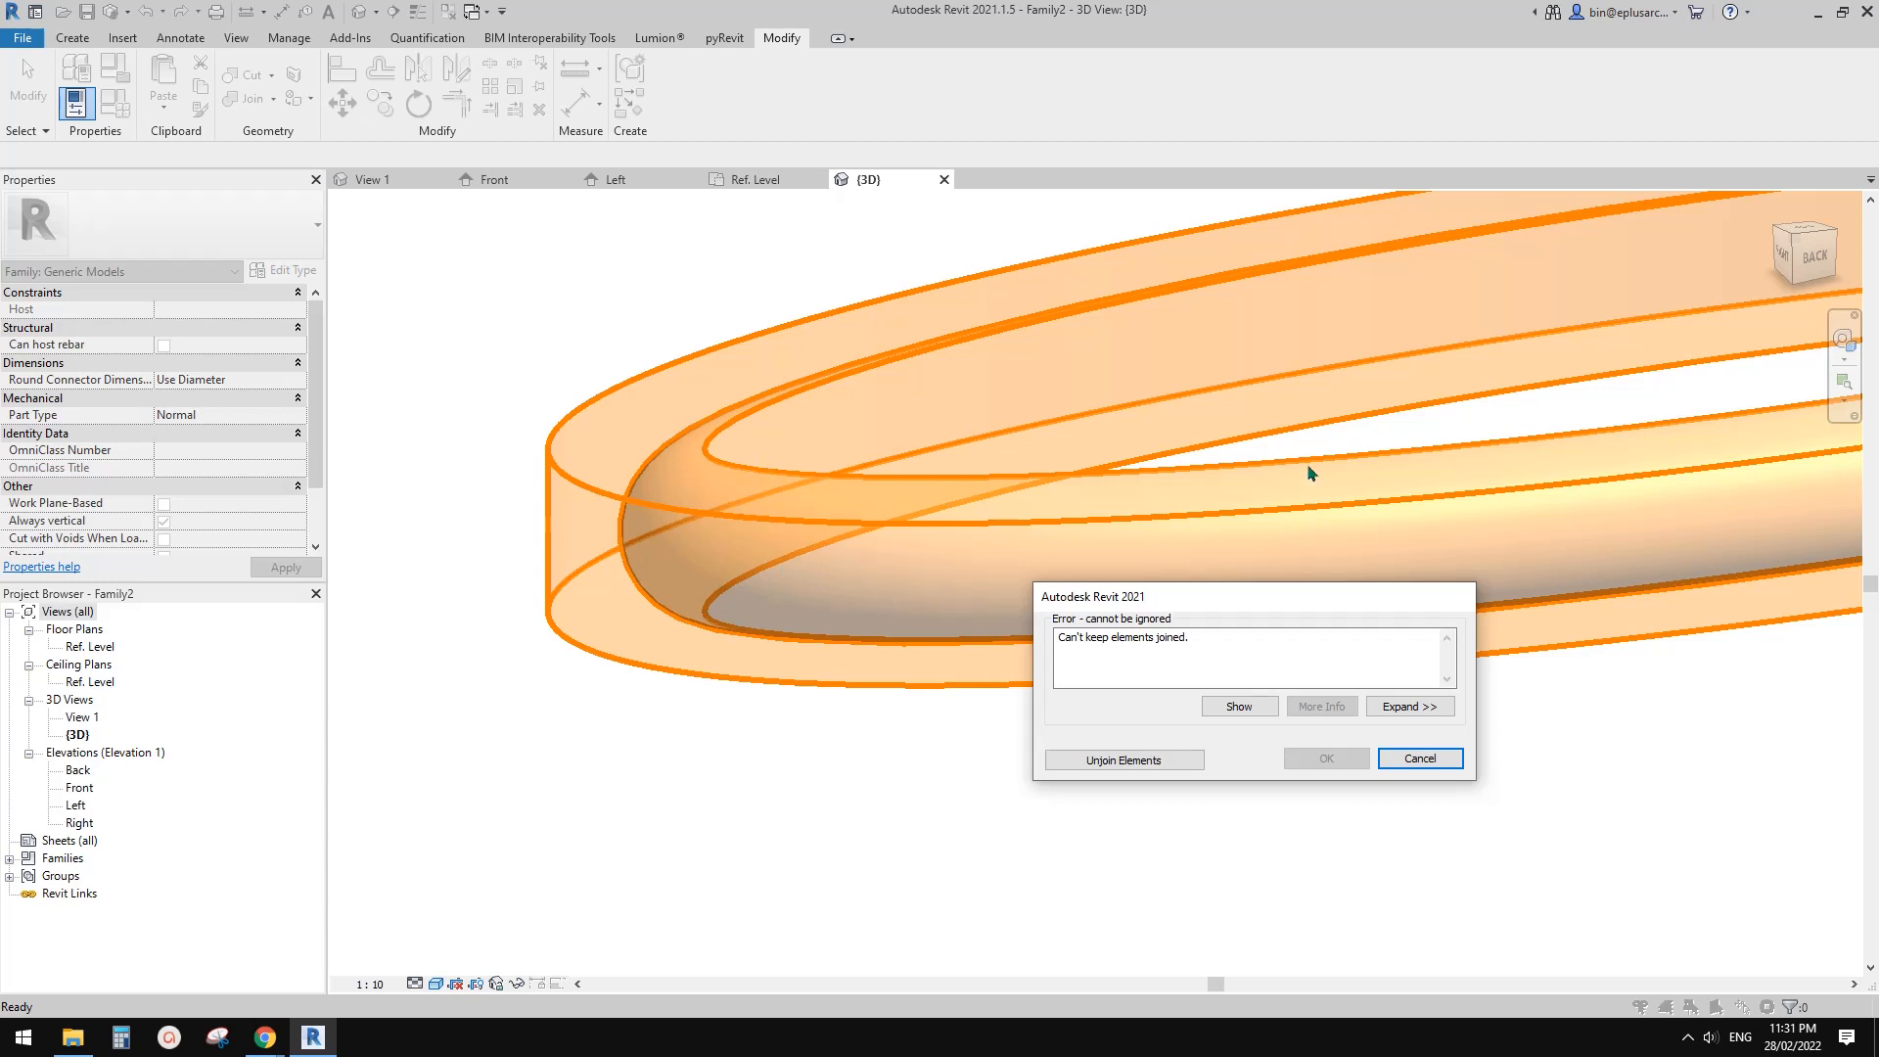
pyautogui.click(1122, 763)
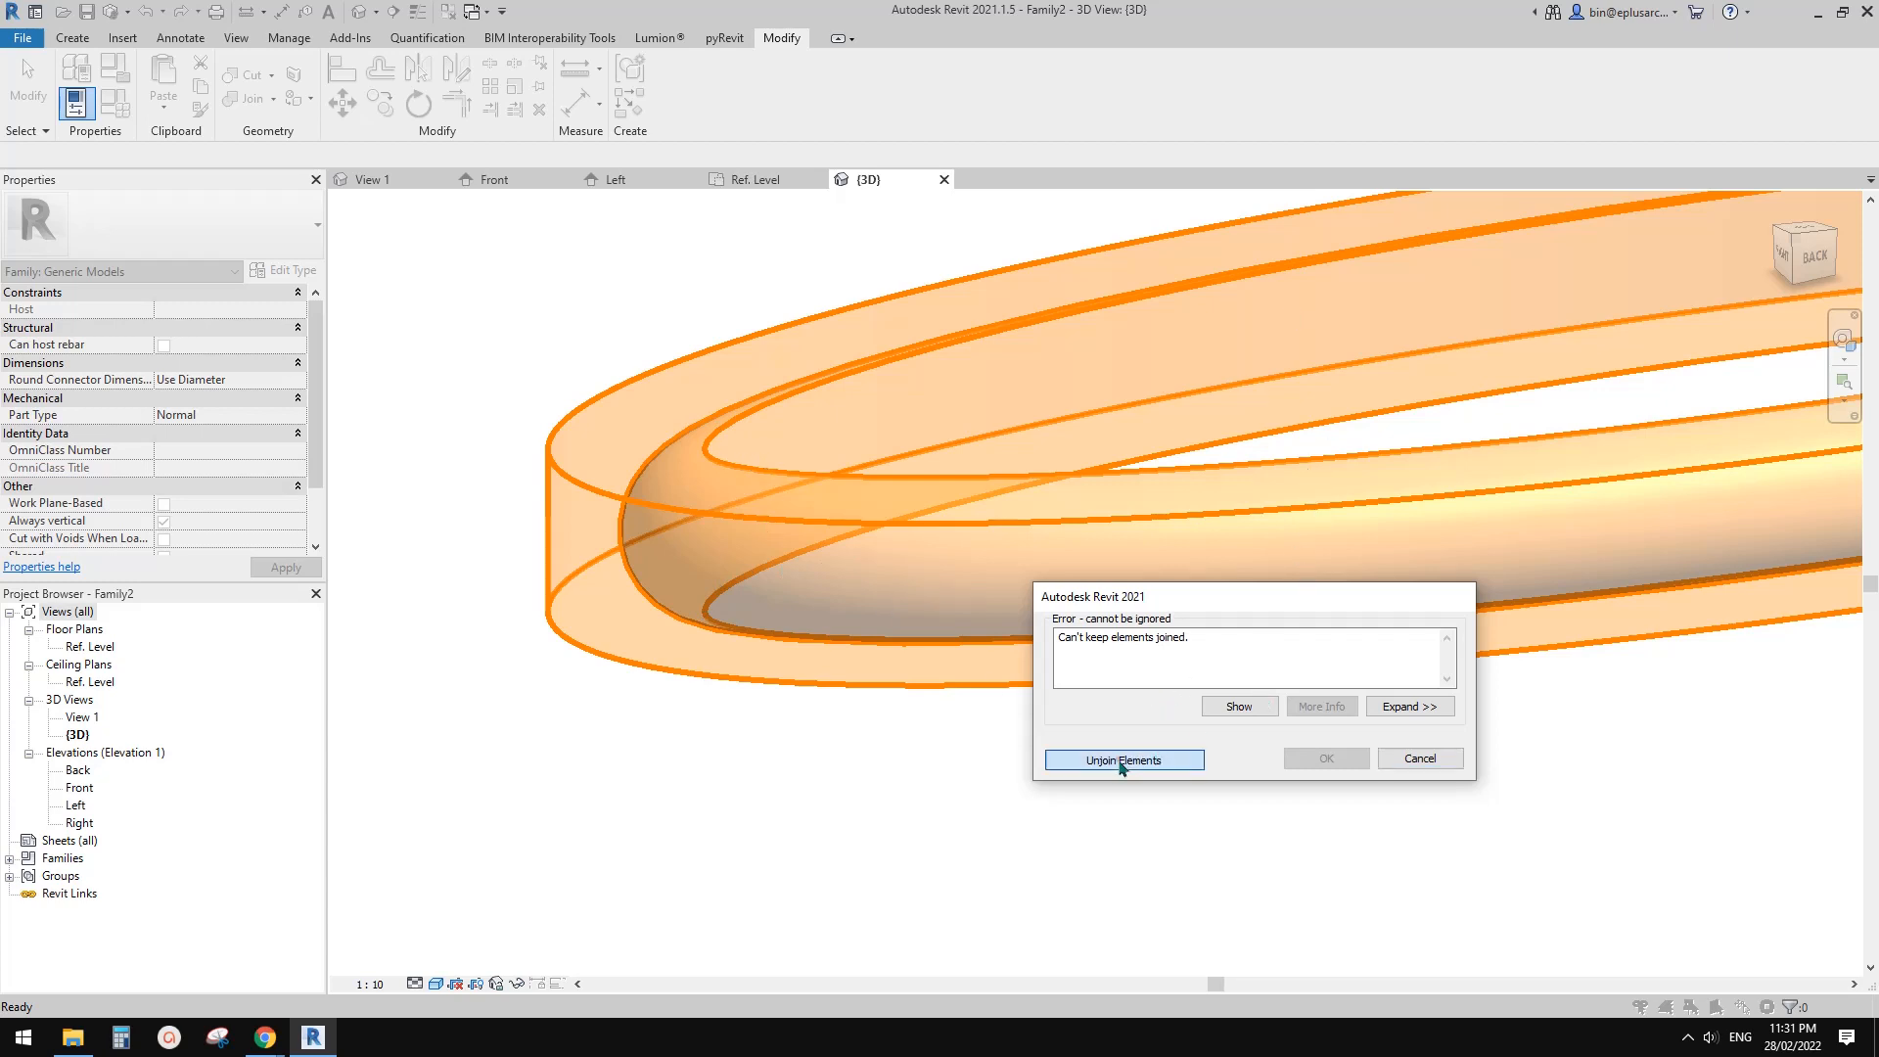
# - Set r1 to 1000 in the family types and accept the change
pyautogui.scroll(-3, 1079, 740)
pyautogui.moveTo(1032, 723); pyautogui.dragTo(1042, 778, button='middle')
pyautogui.click(1018, 734)
pyautogui.scroll(-1, 1062, 748)
pyautogui.scroll(1, 1050, 754)
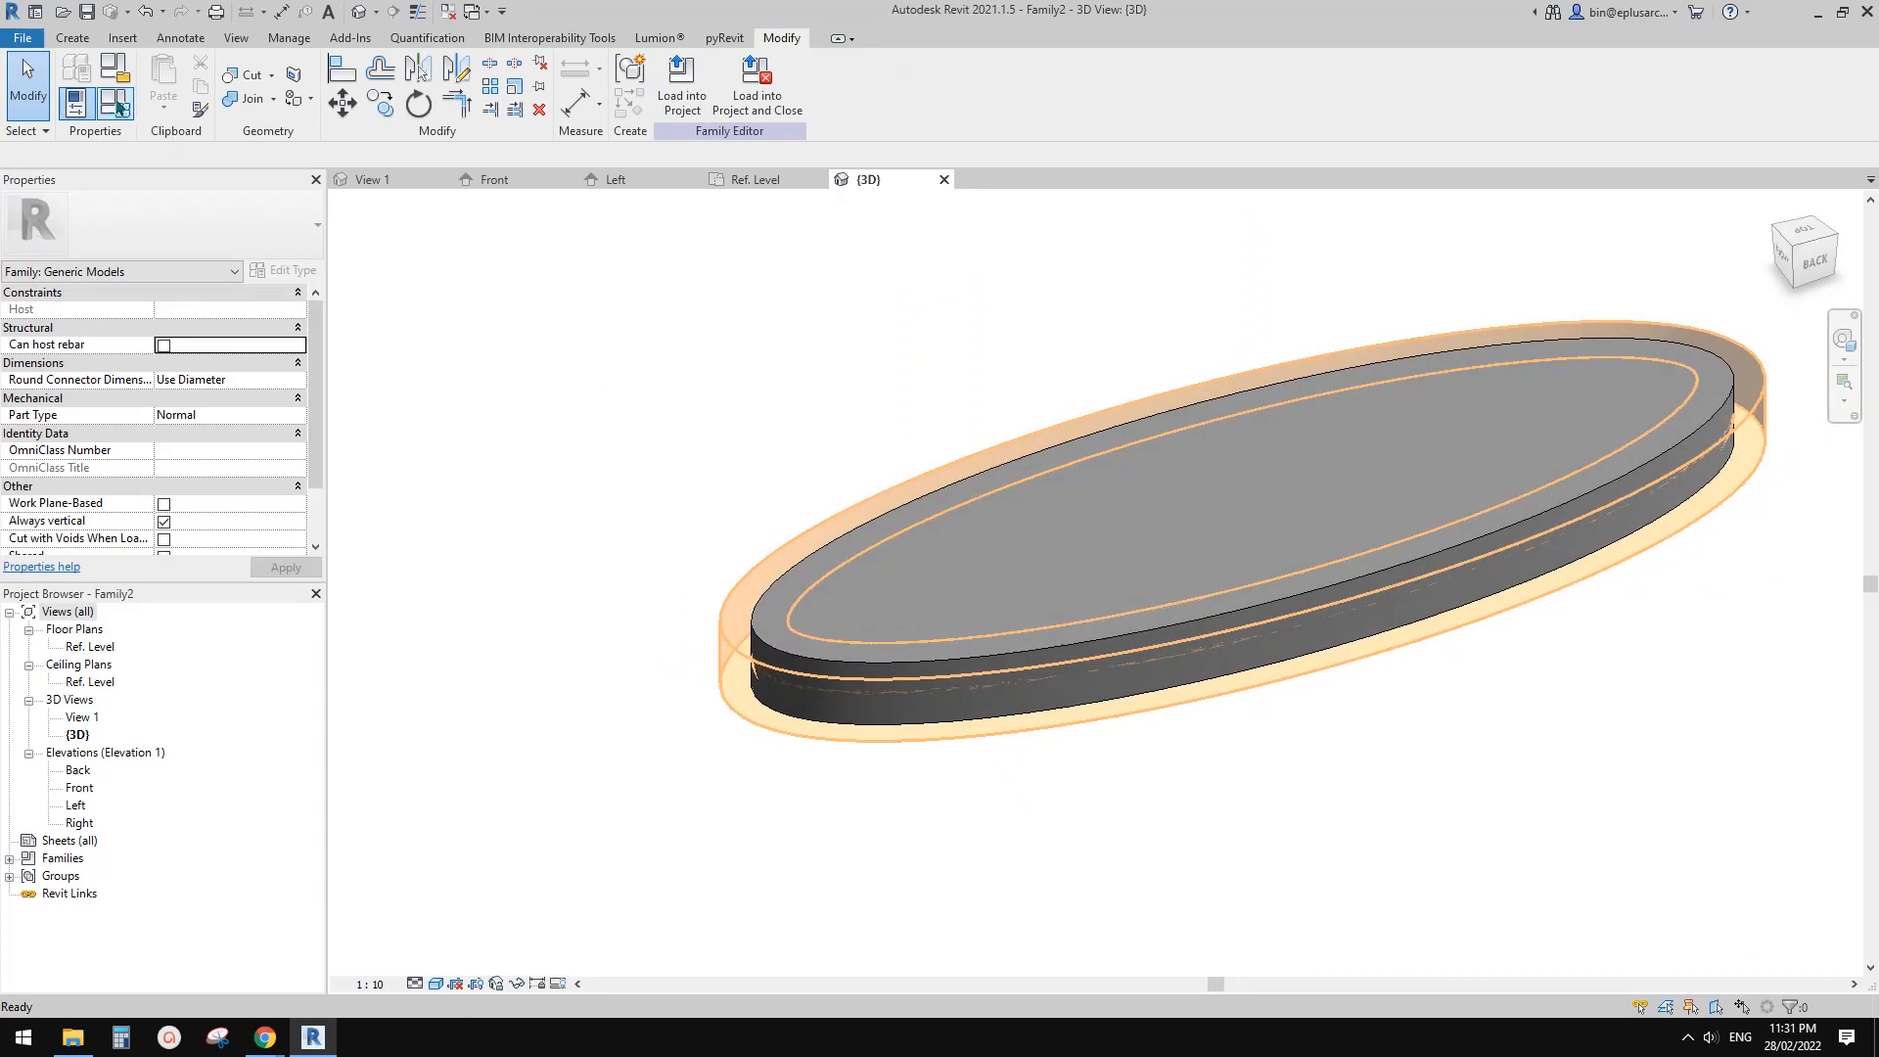
pyautogui.click(115, 102)
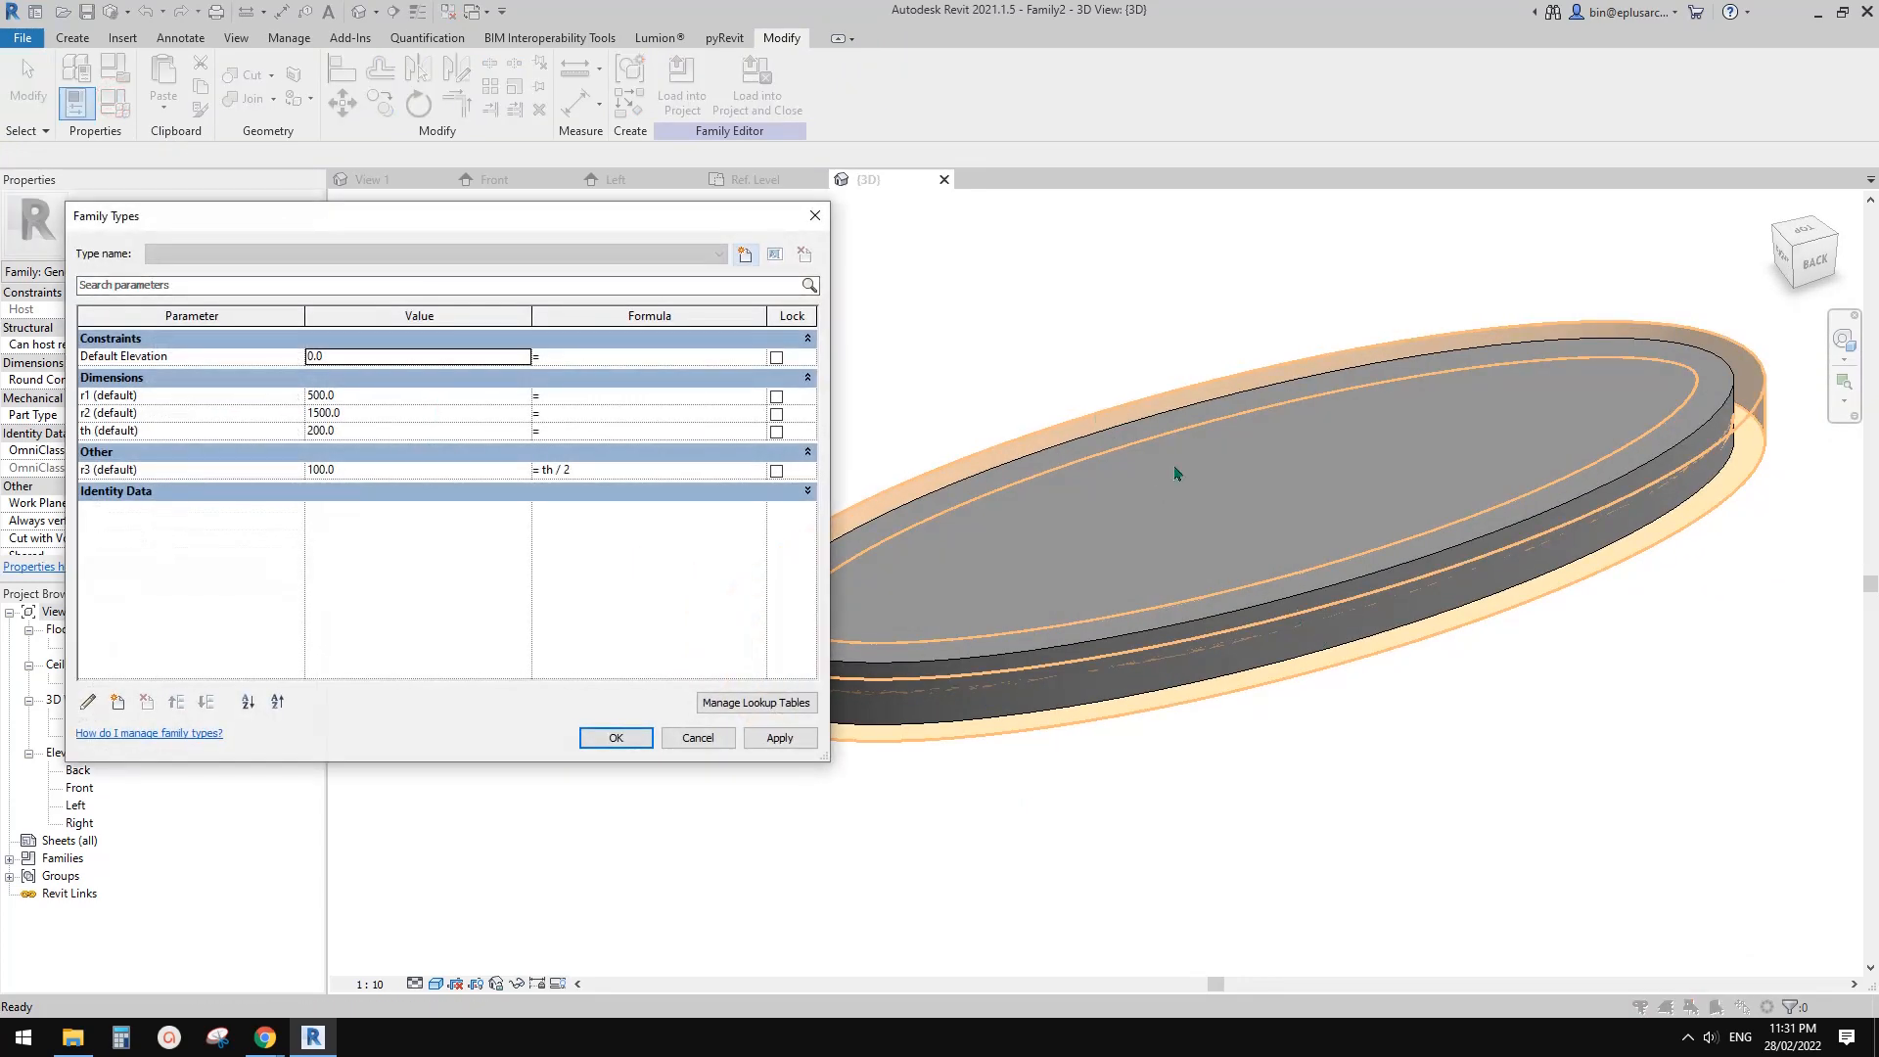
pyautogui.click(386, 398)
pyautogui.write('1')
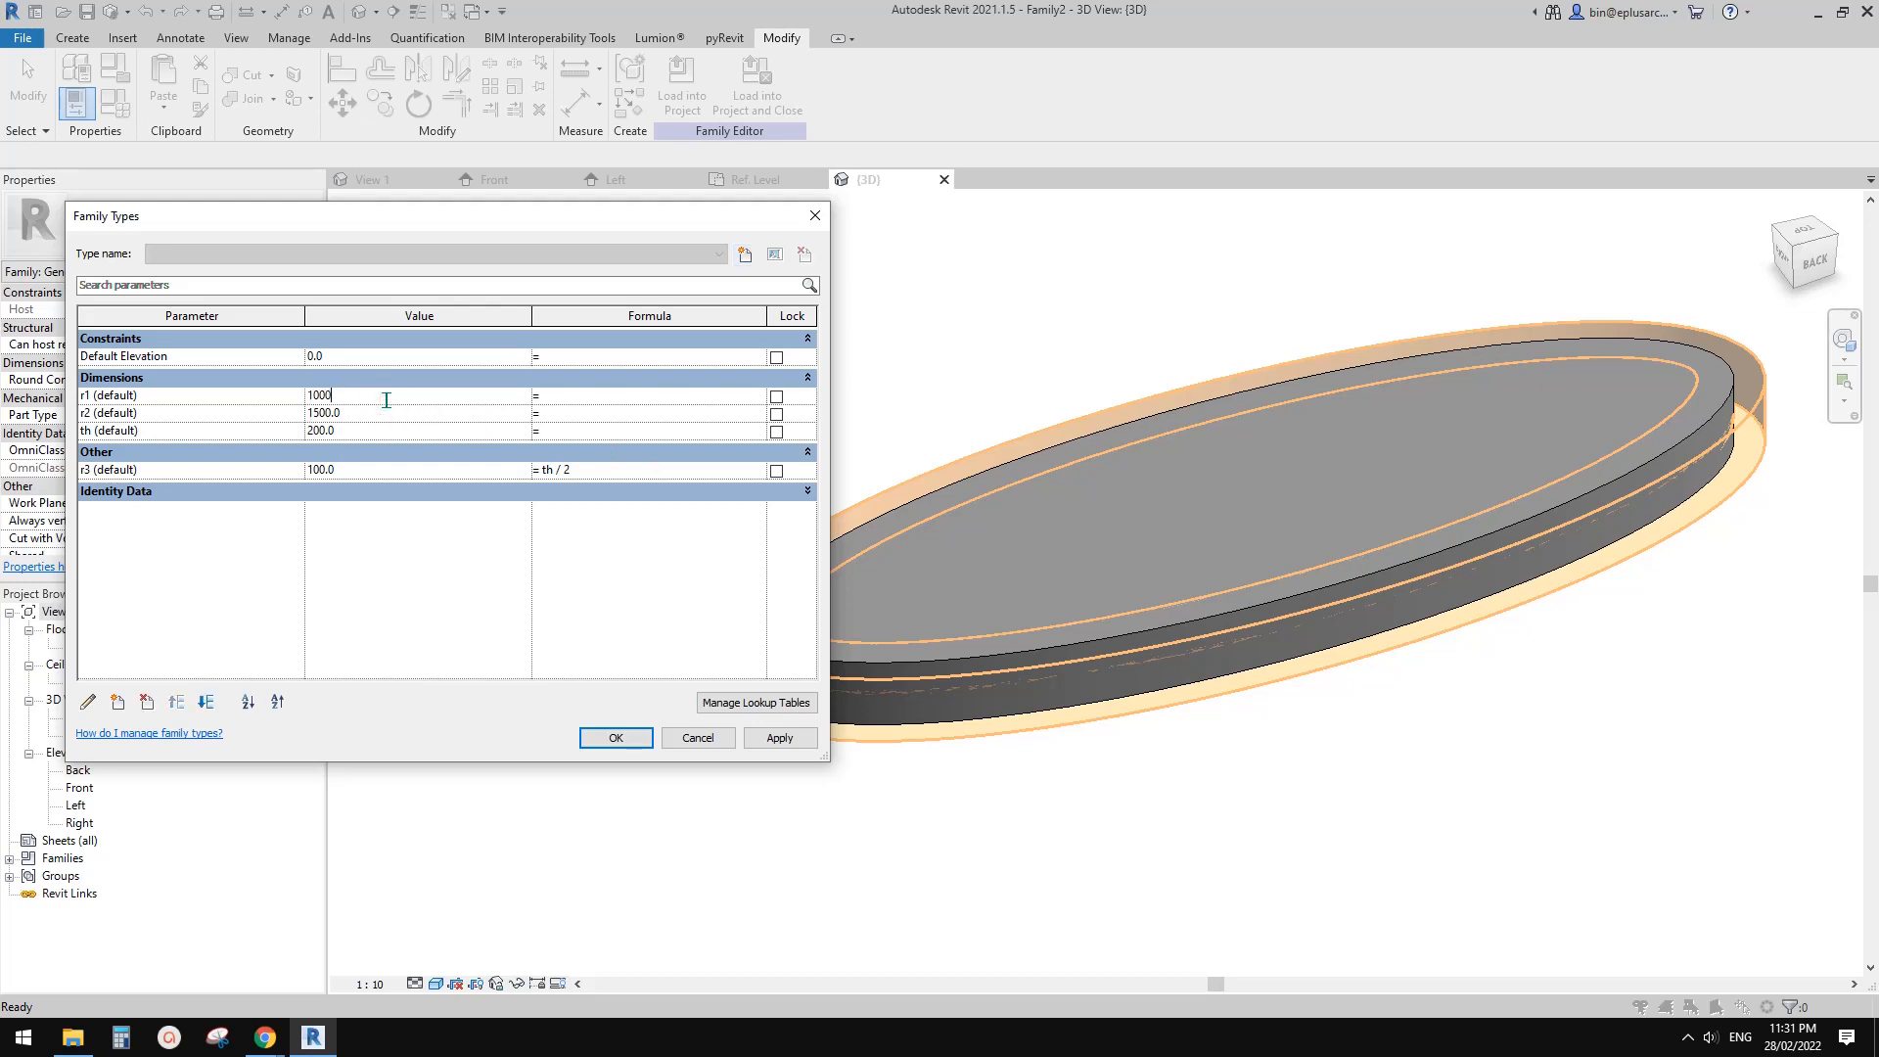
pyautogui.click(454, 428)
pyautogui.click(783, 740)
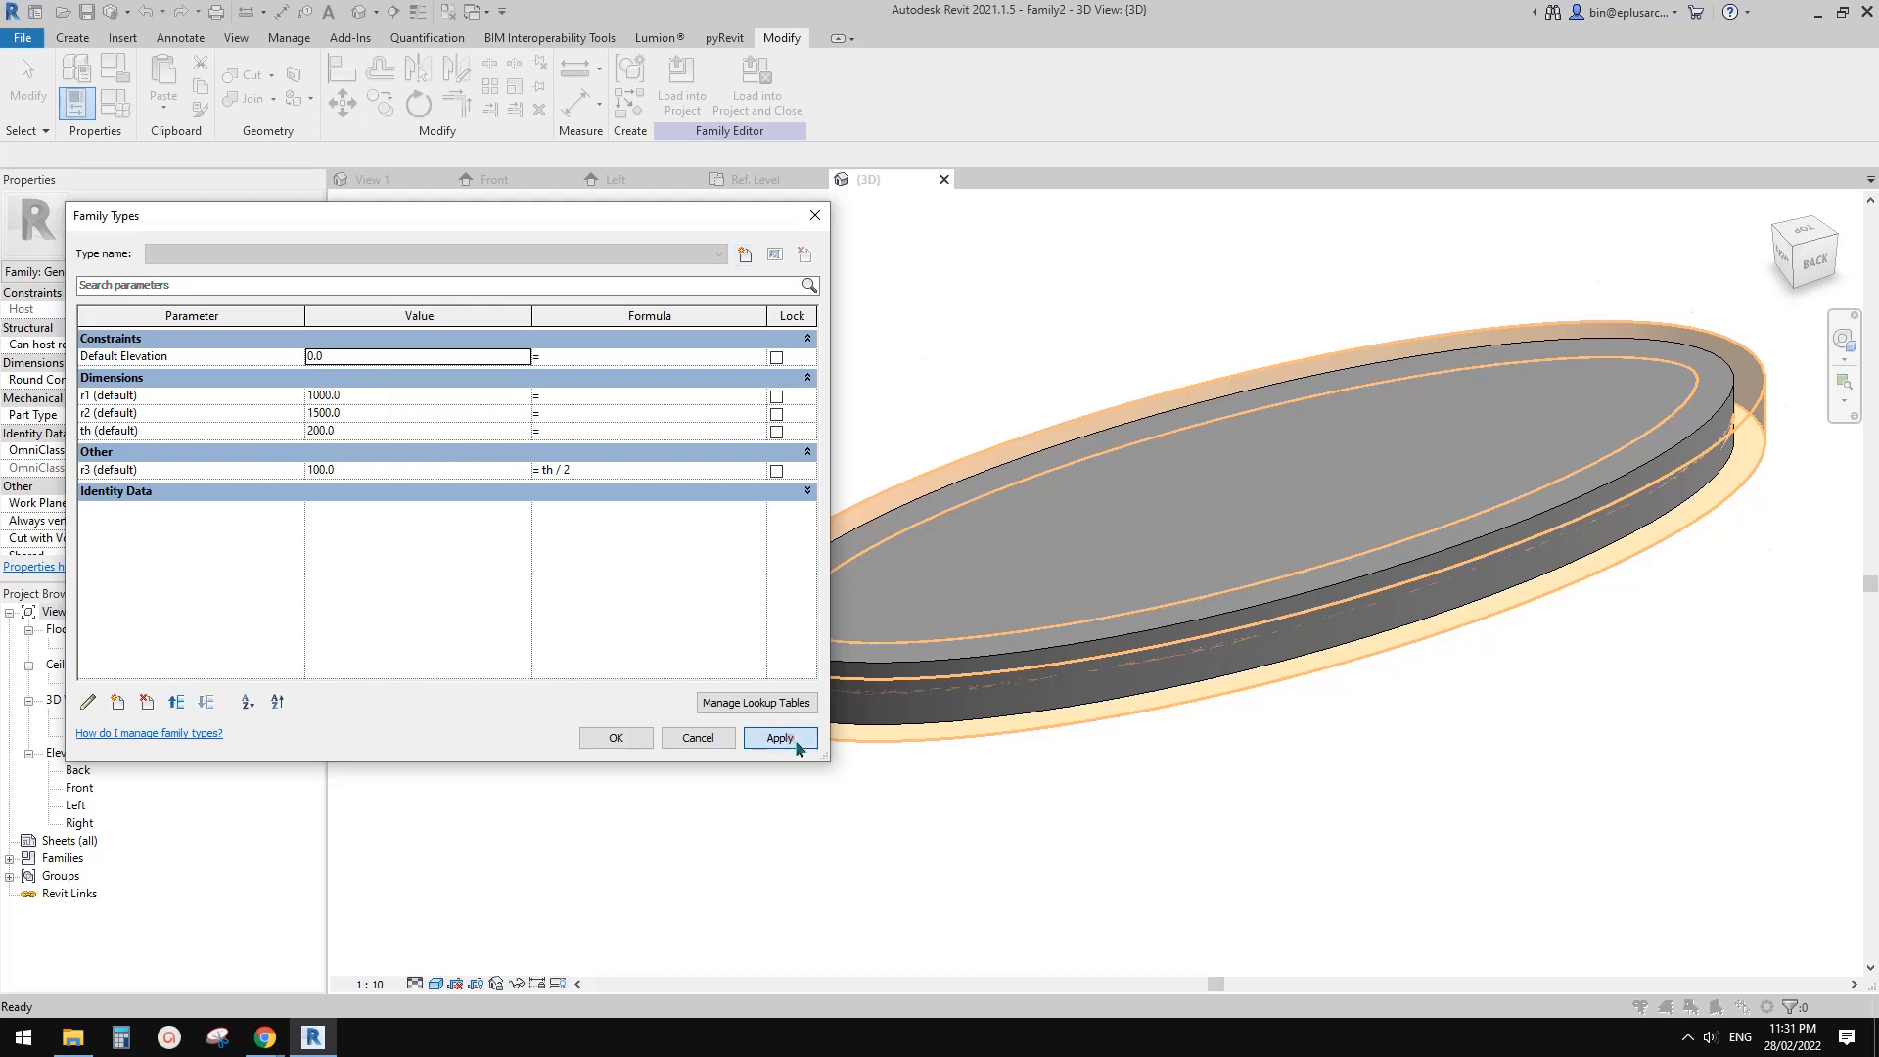
pyautogui.click(617, 739)
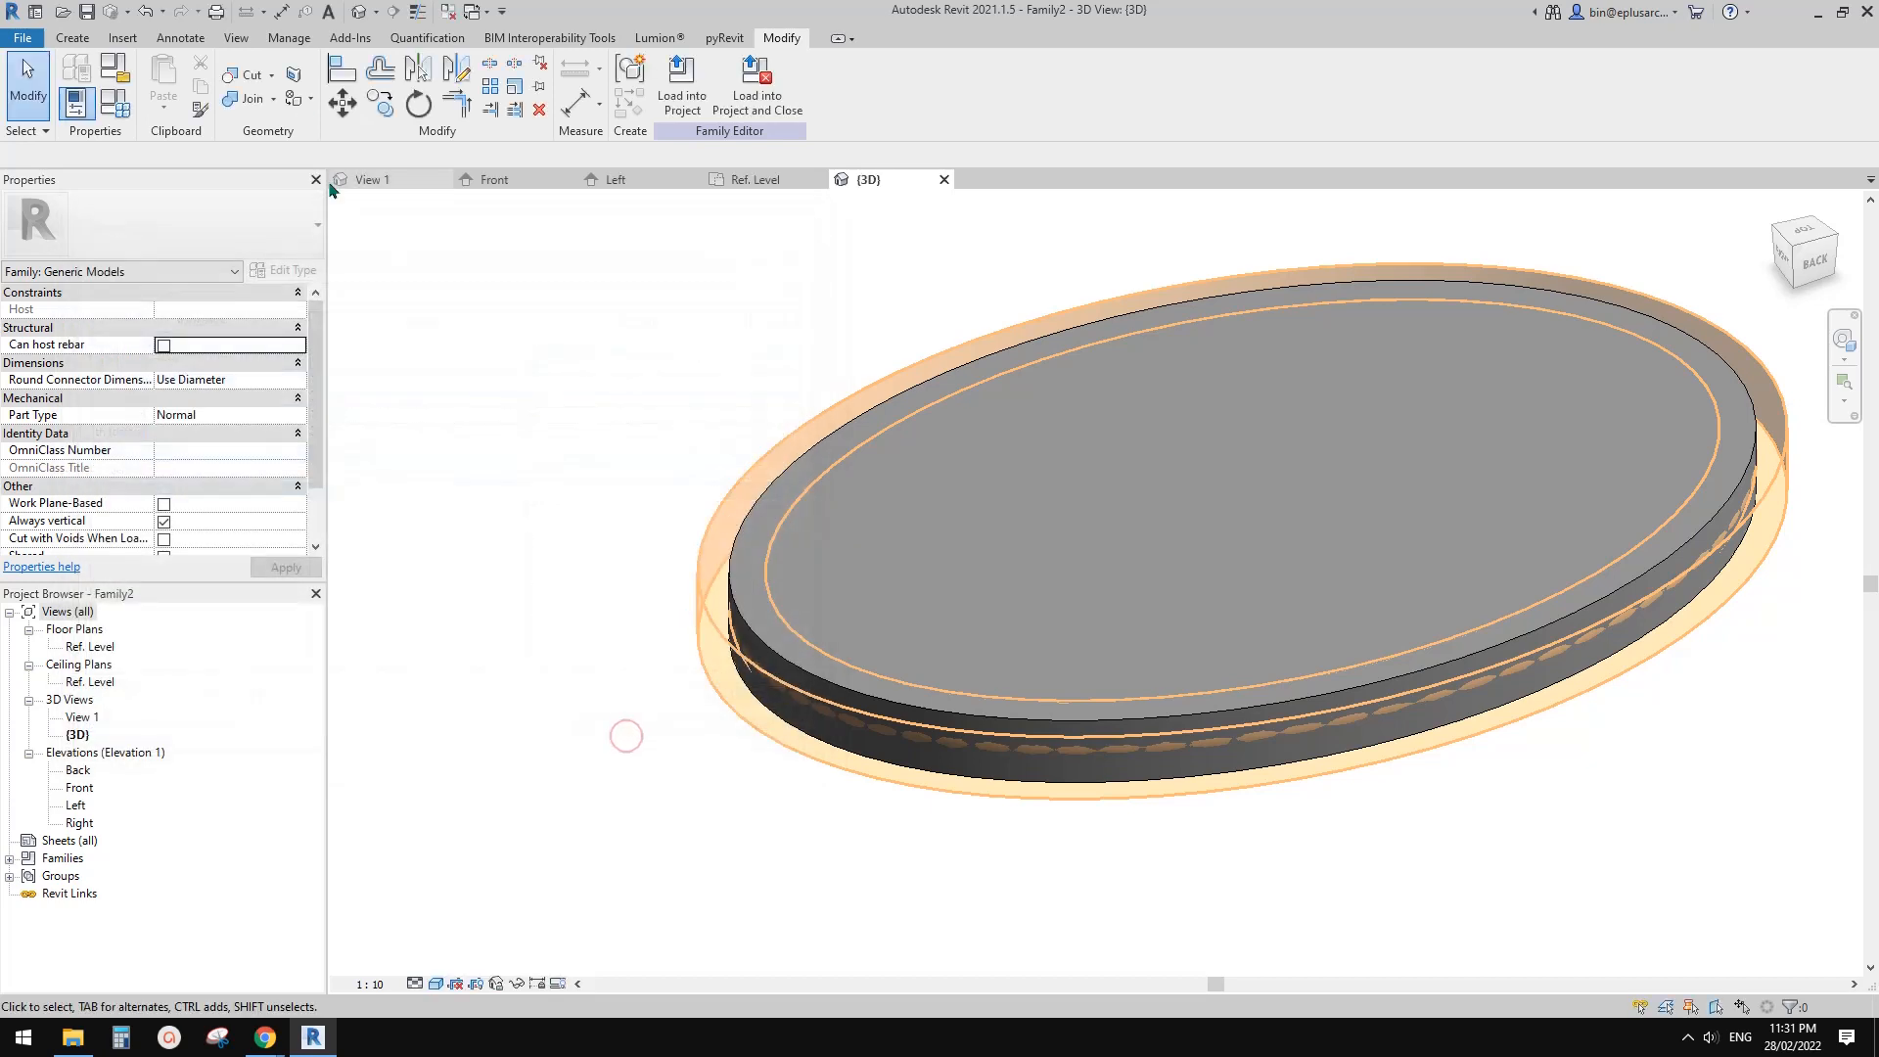
# - Cut the elliptical disc with the void sweep using Cut Geometry
pyautogui.click(251, 77)
pyautogui.click(1006, 549)
pyautogui.click(818, 426)
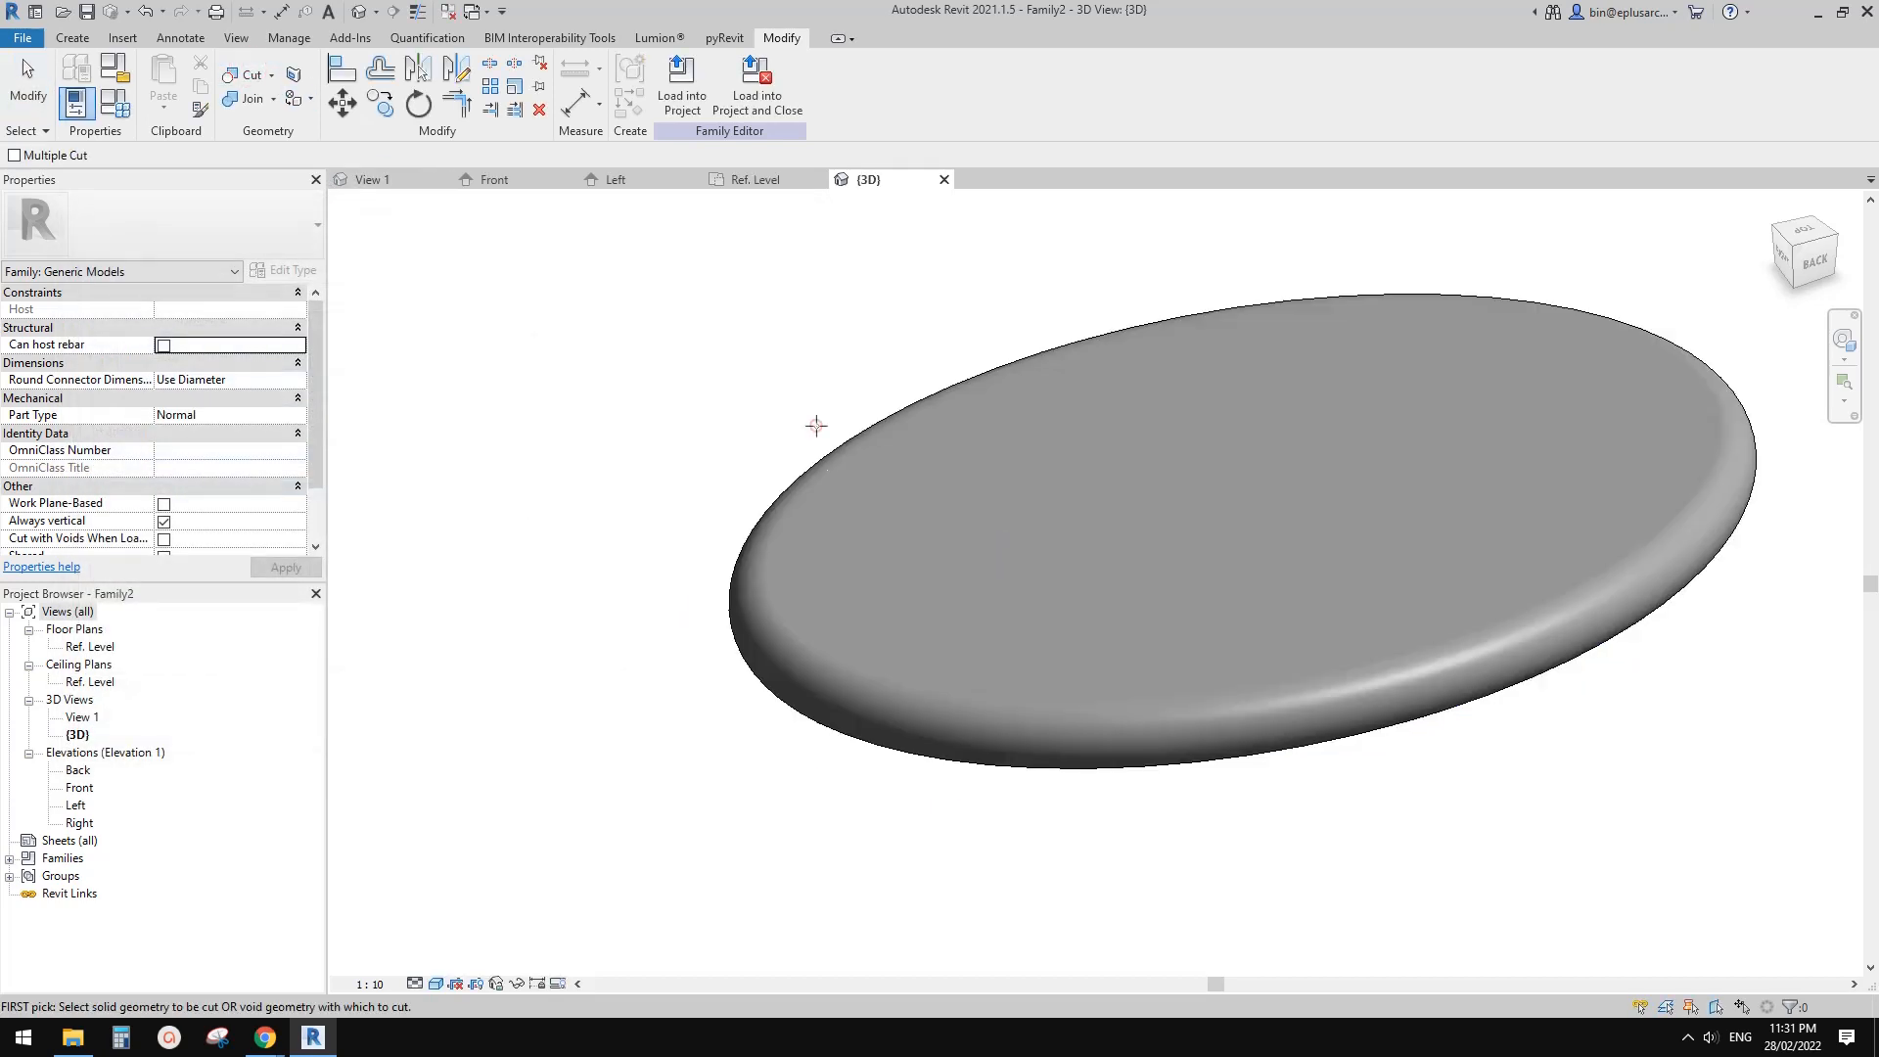
pyautogui.press('Escape')
# - Test the rounded disc by setting r1 to 750 in the family types and applying it
pyautogui.keyDown('shift'); pyautogui.moveTo(1175, 495); pyautogui.dragTo(1226, 440, button='middle'); pyautogui.keyUp('shift')
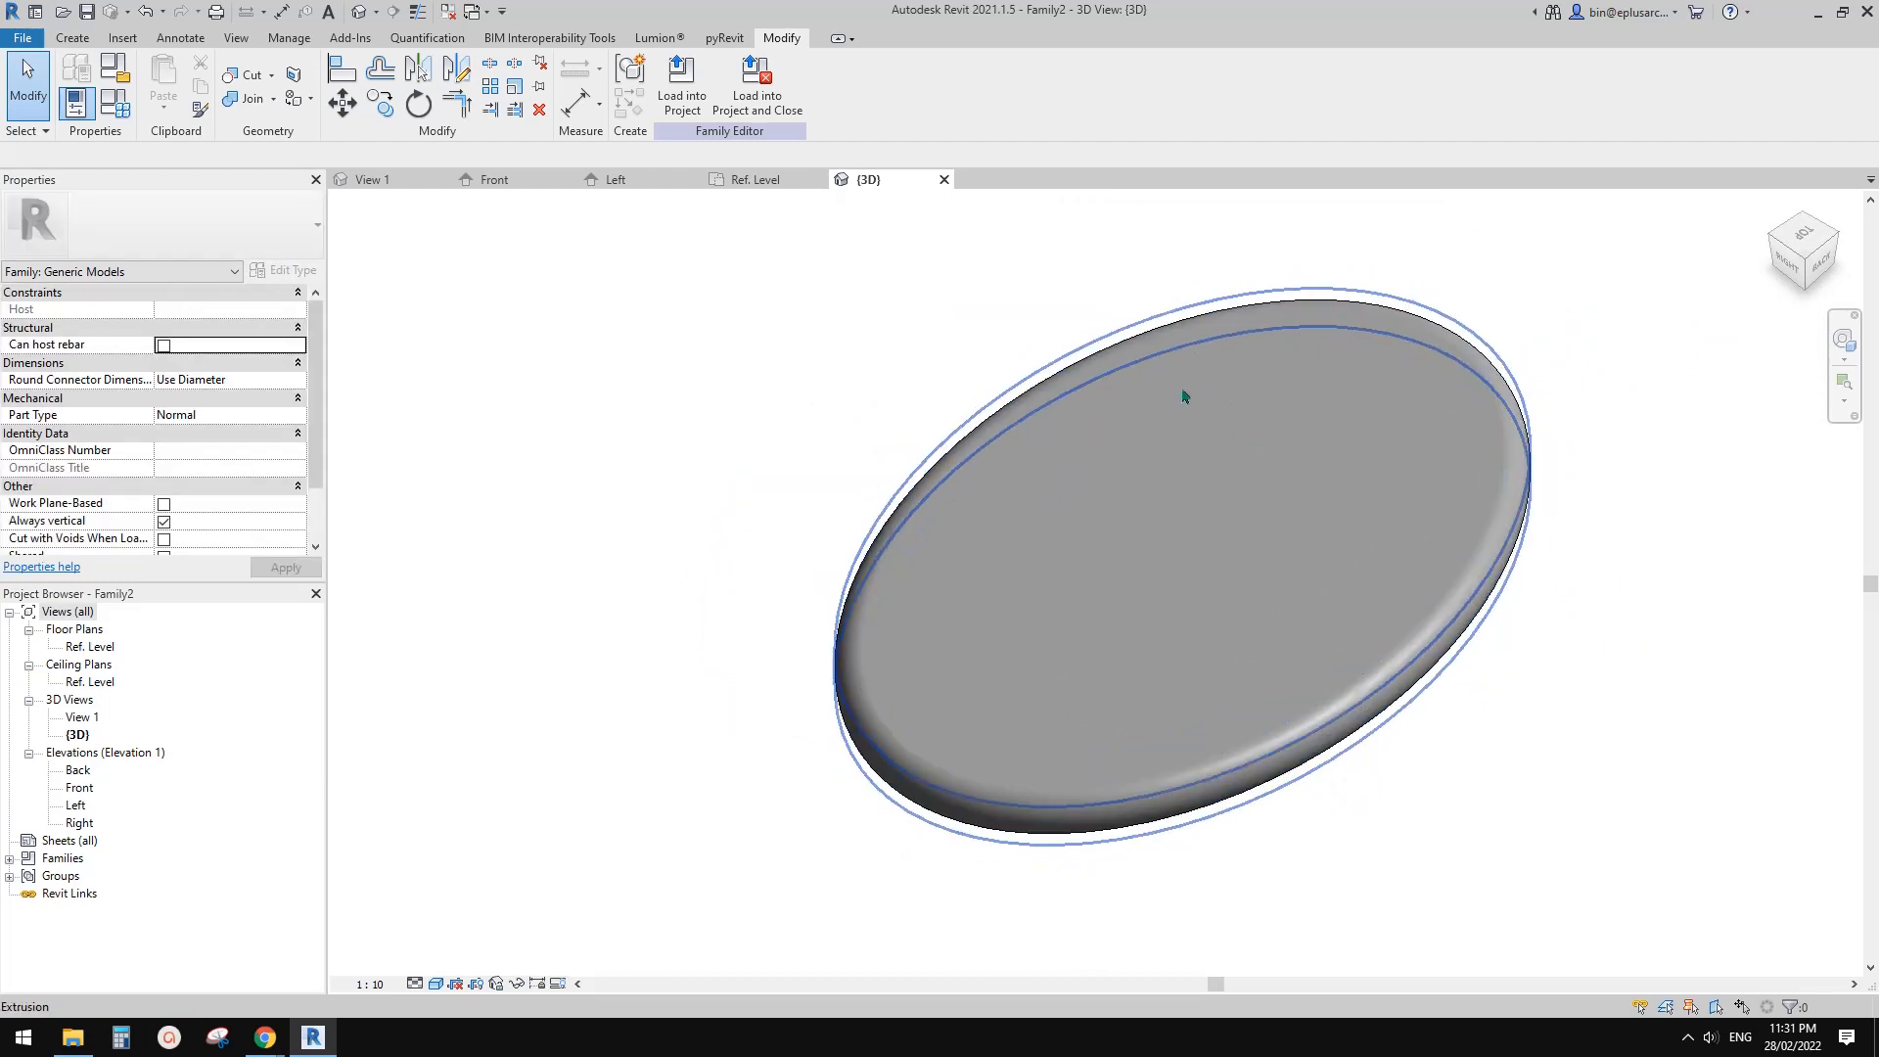
pyautogui.click(114, 102)
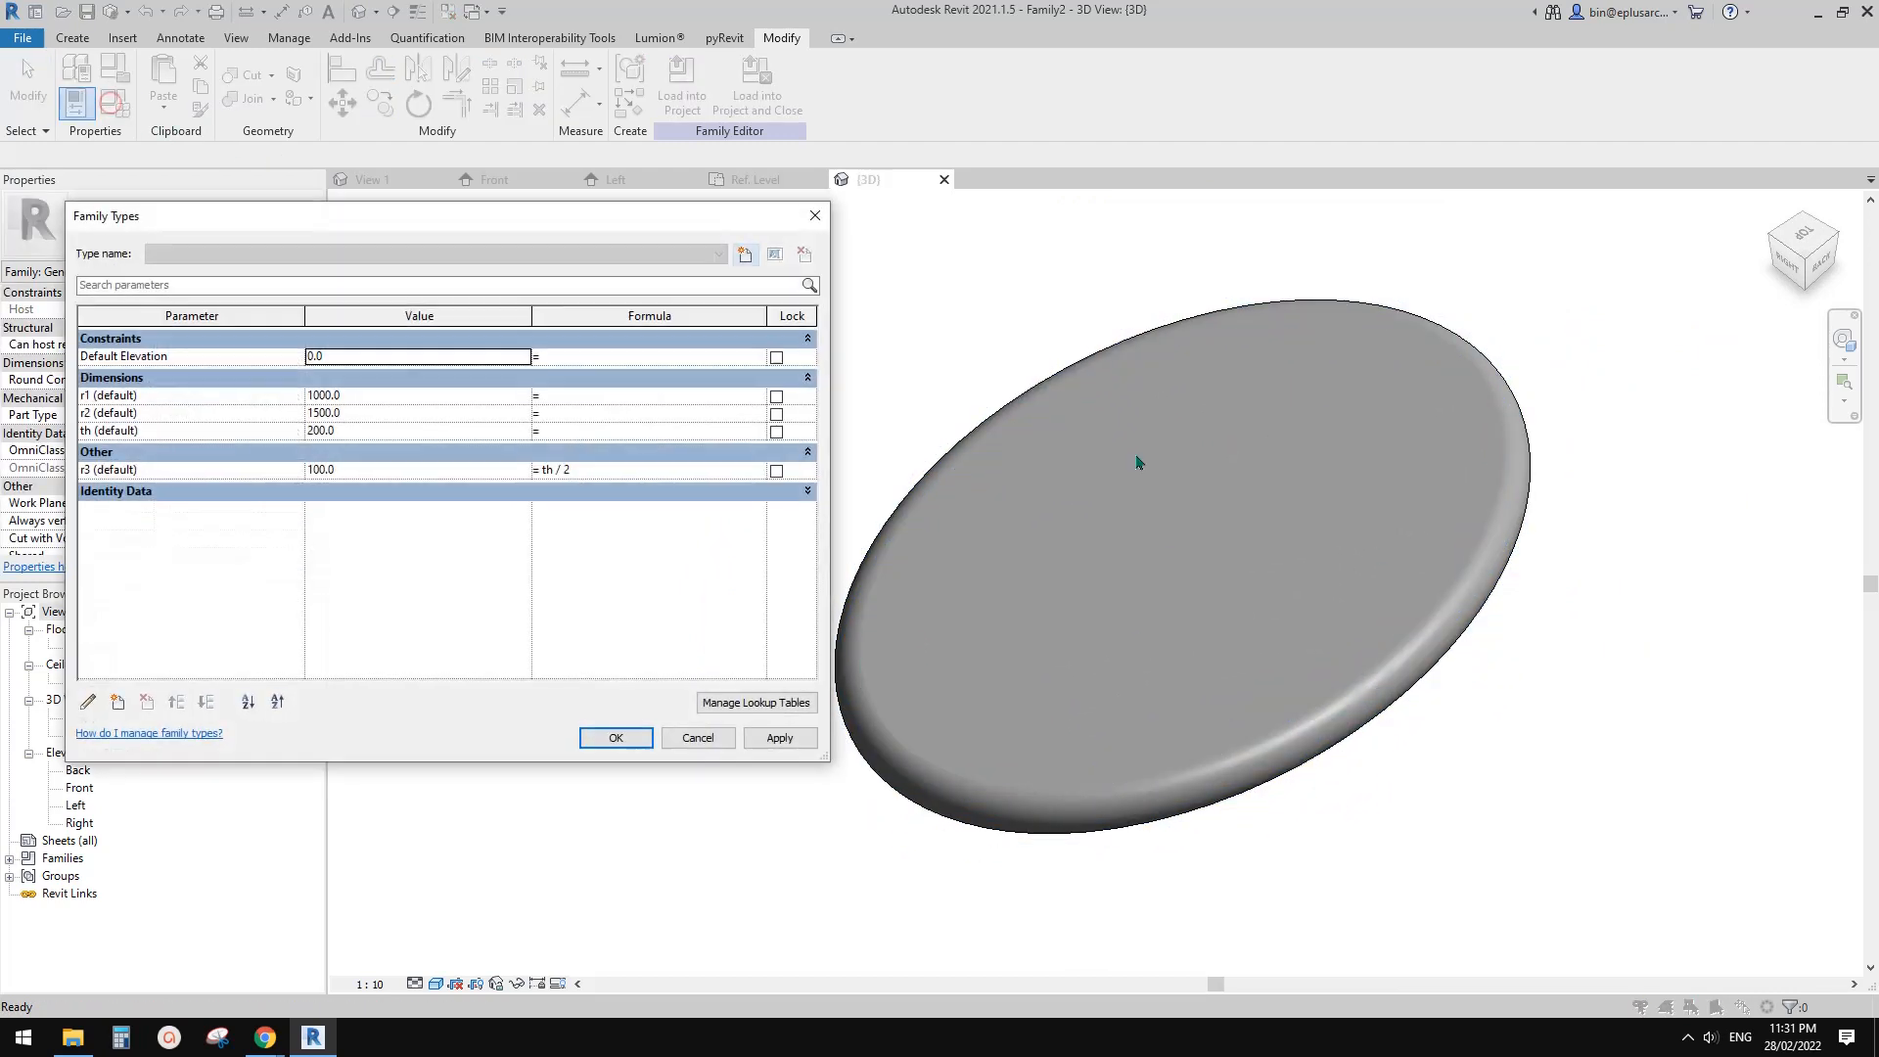
pyautogui.click(408, 397)
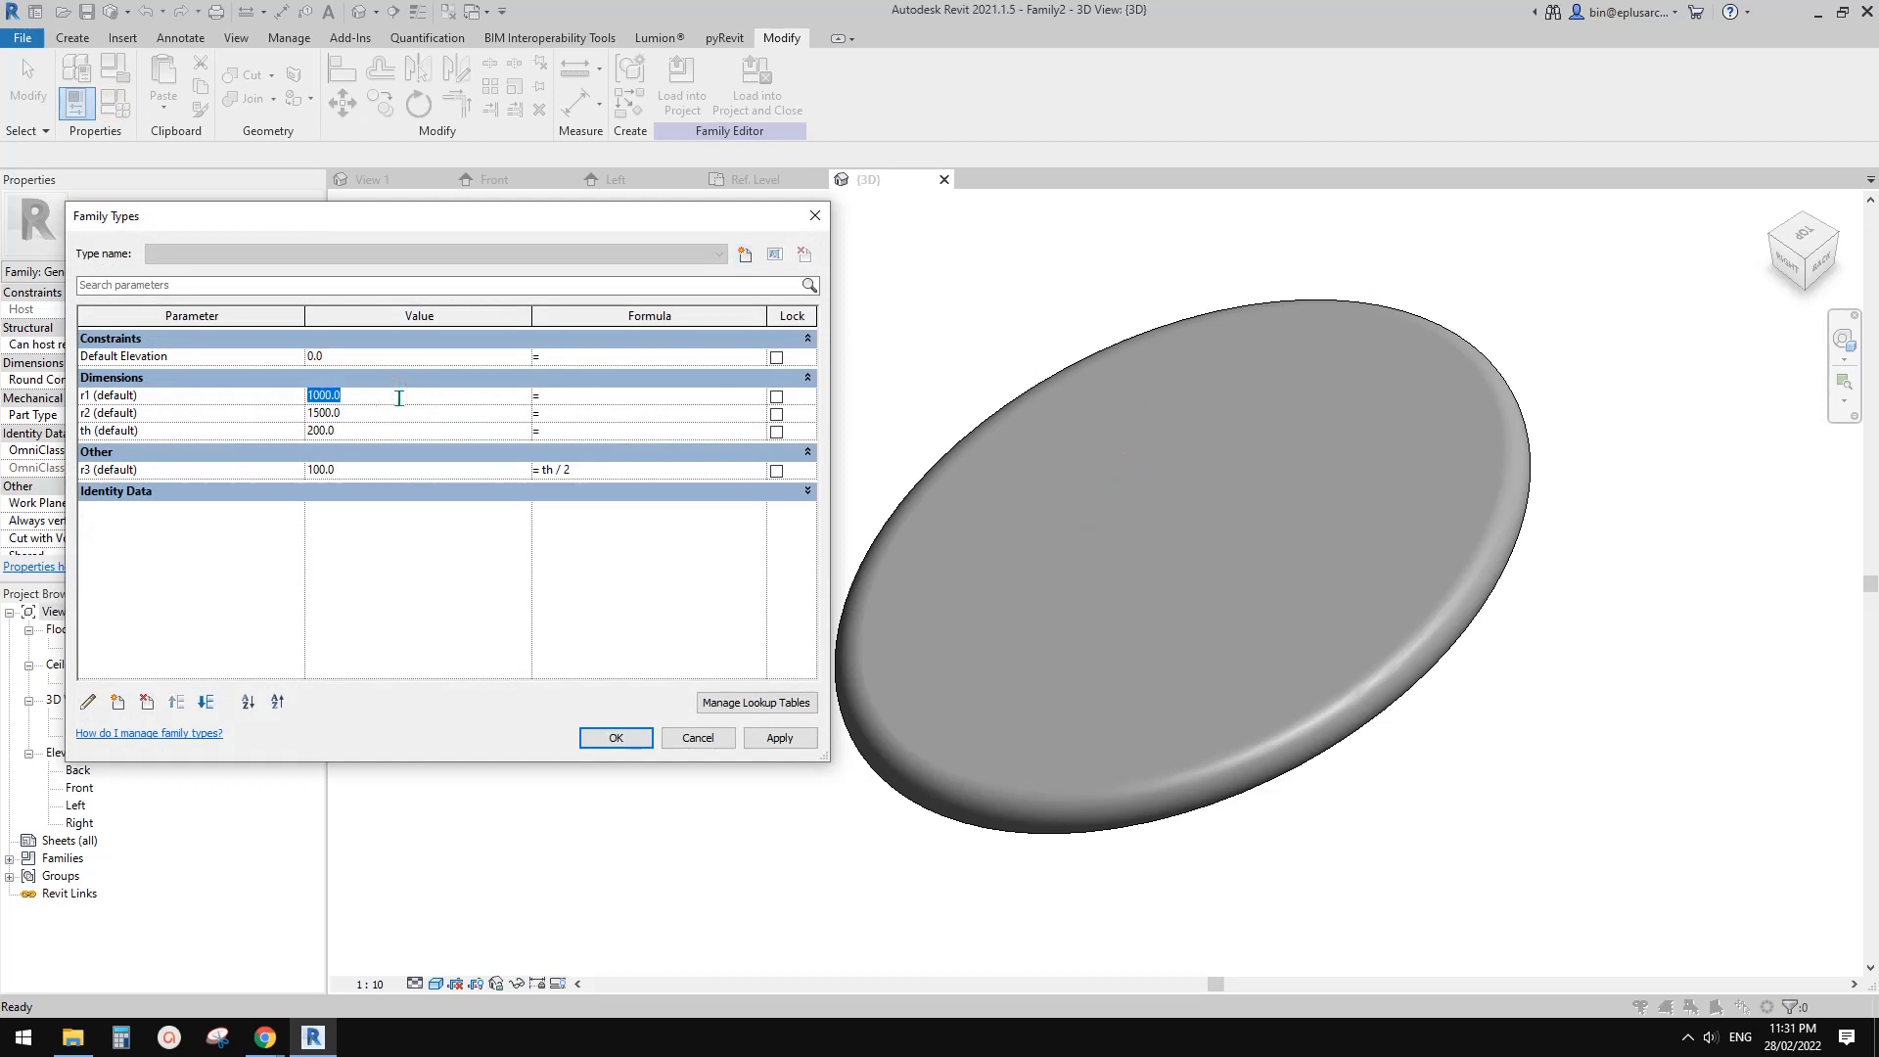
pyautogui.write('750')
pyautogui.click(781, 740)
# - Try to apply an r1 value of 400 to the disc
pyautogui.click(421, 402)
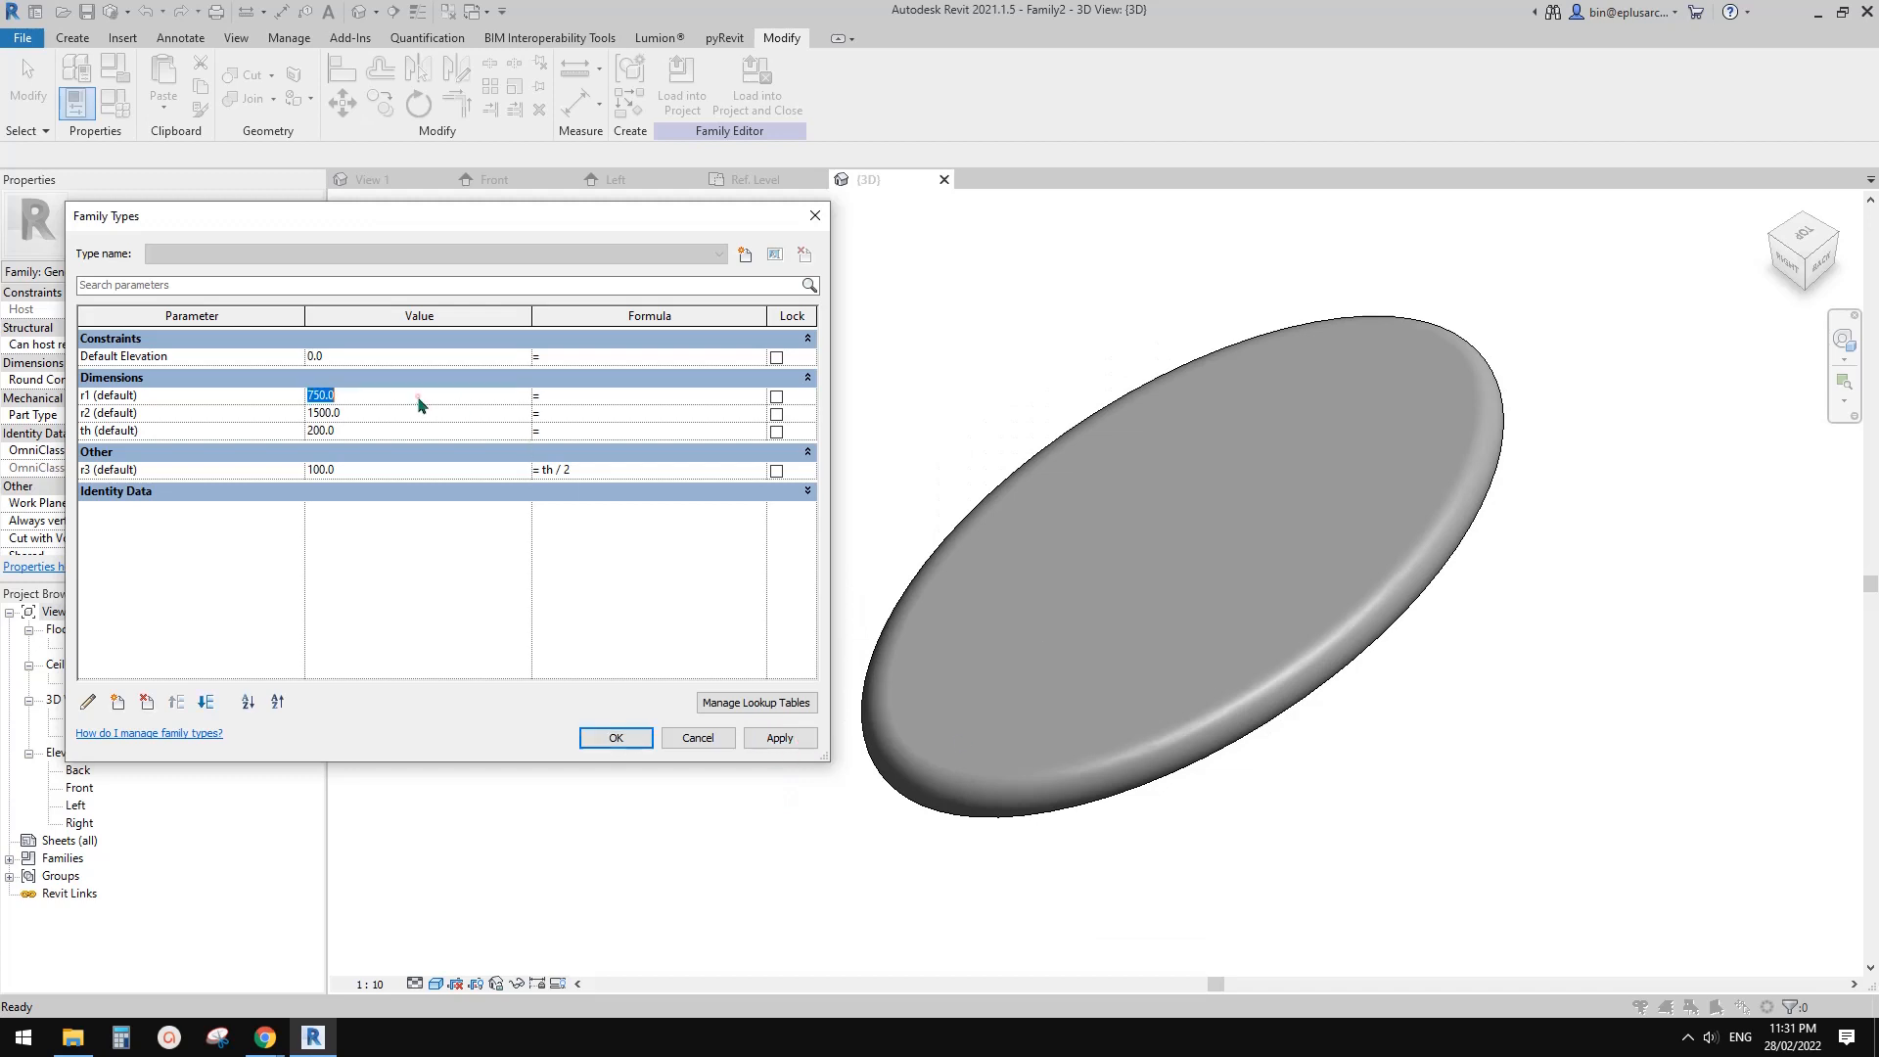
pyautogui.write('400')
pyautogui.click(780, 738)
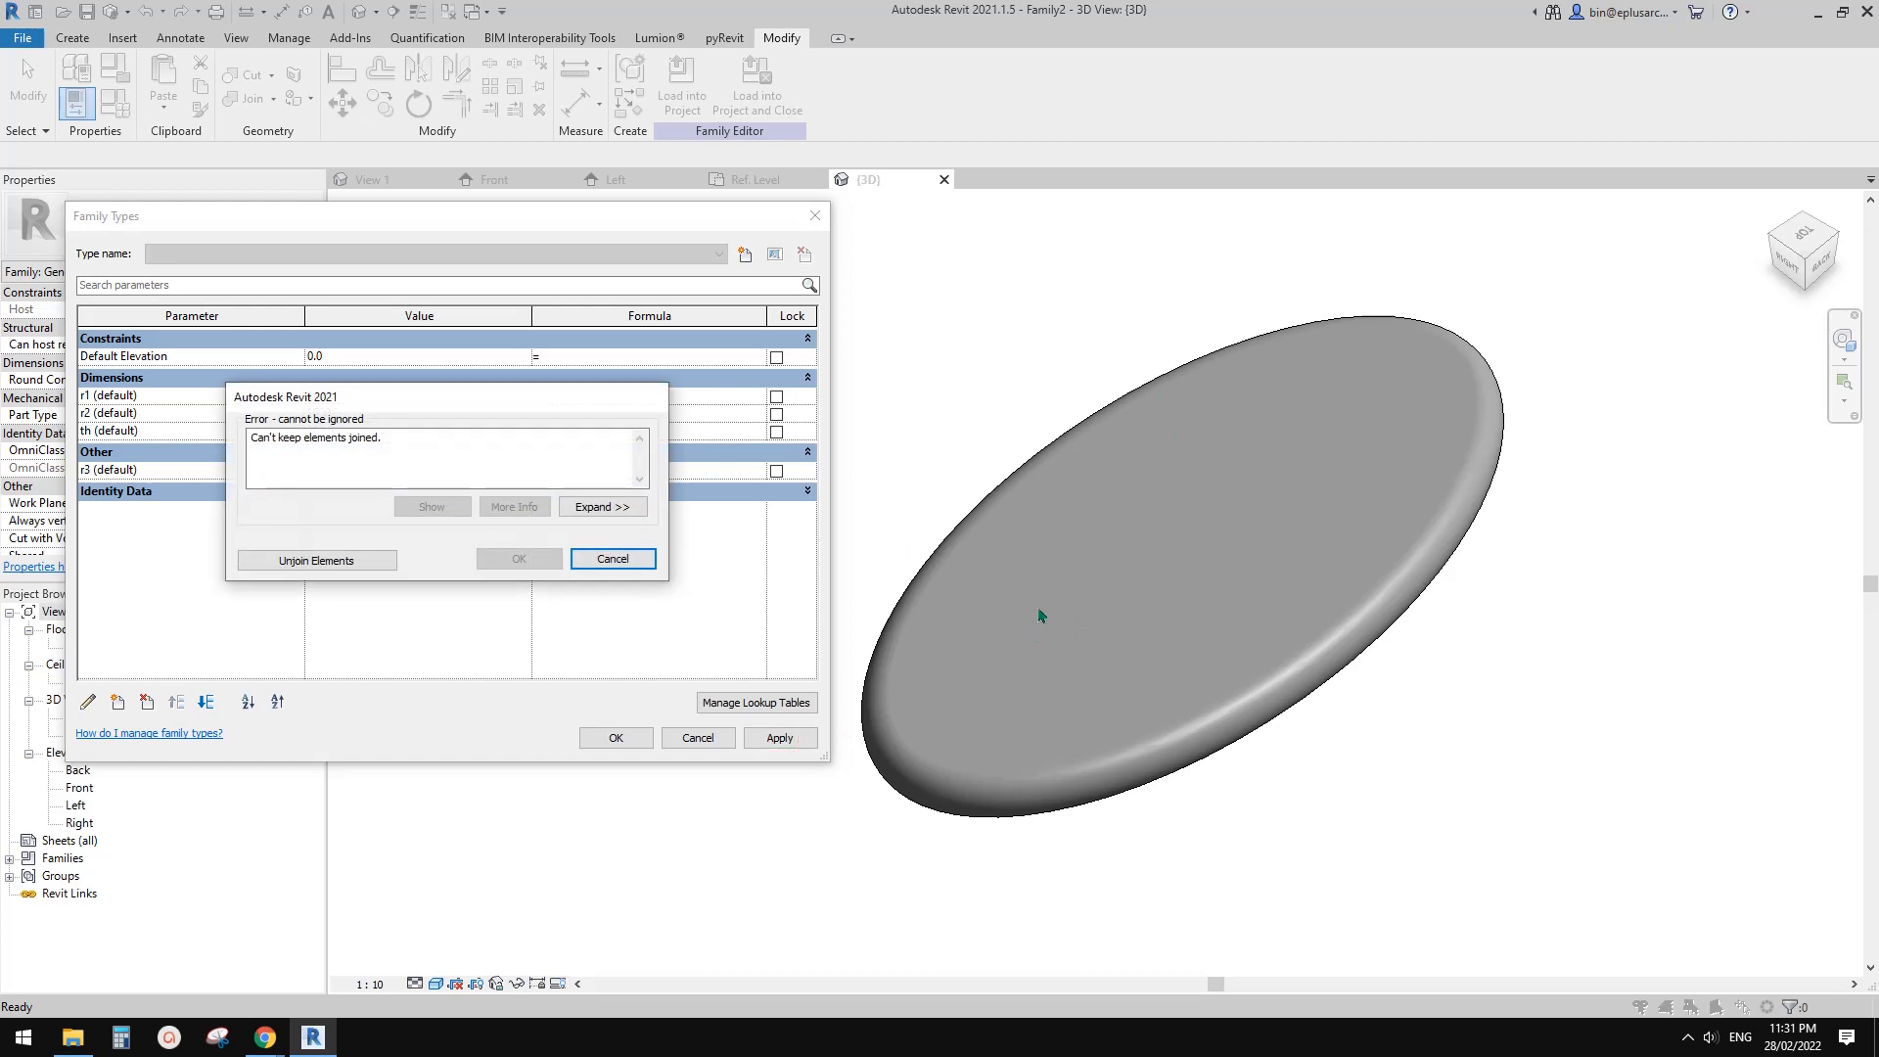
pyautogui.click(627, 559)
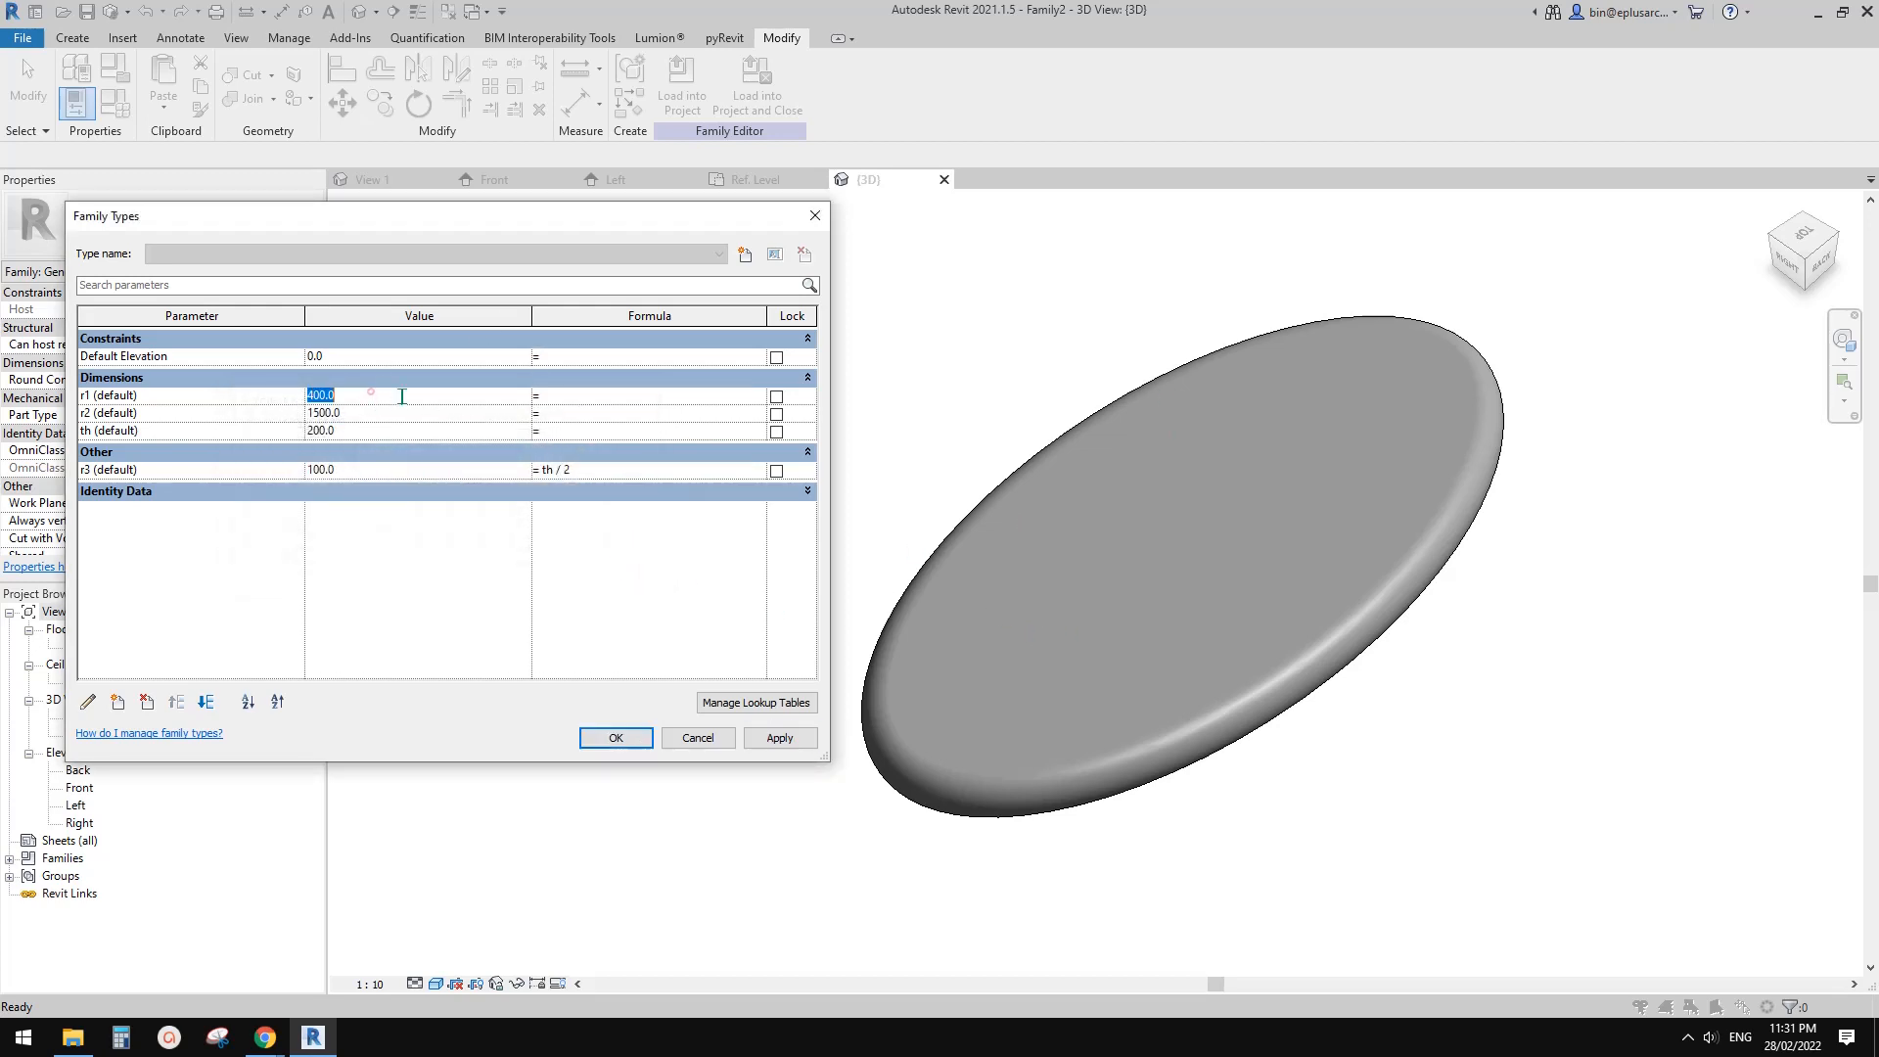
# - Set r1 to 900 and then th to 100 in the family types, applying each value
pyautogui.write('900')
pyautogui.click(780, 738)
pyautogui.click(384, 434)
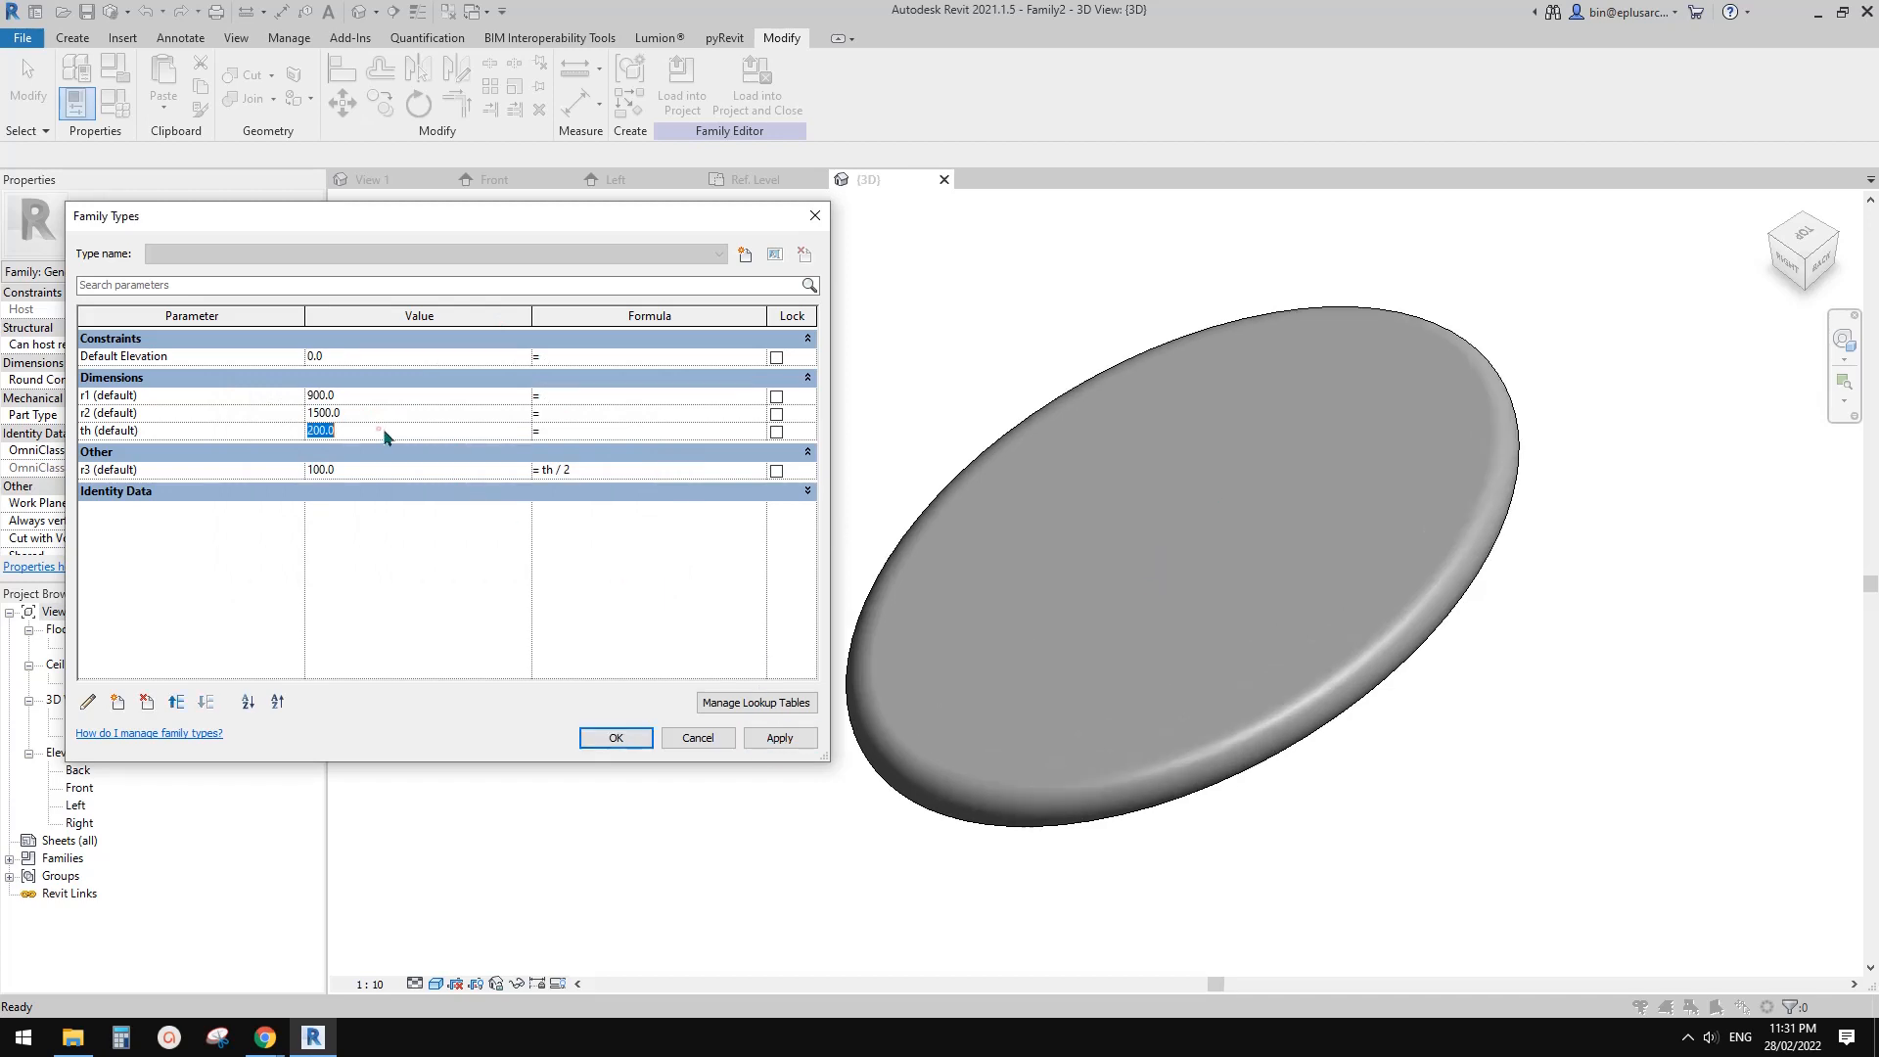
pyautogui.write('100')
pyautogui.click(781, 738)
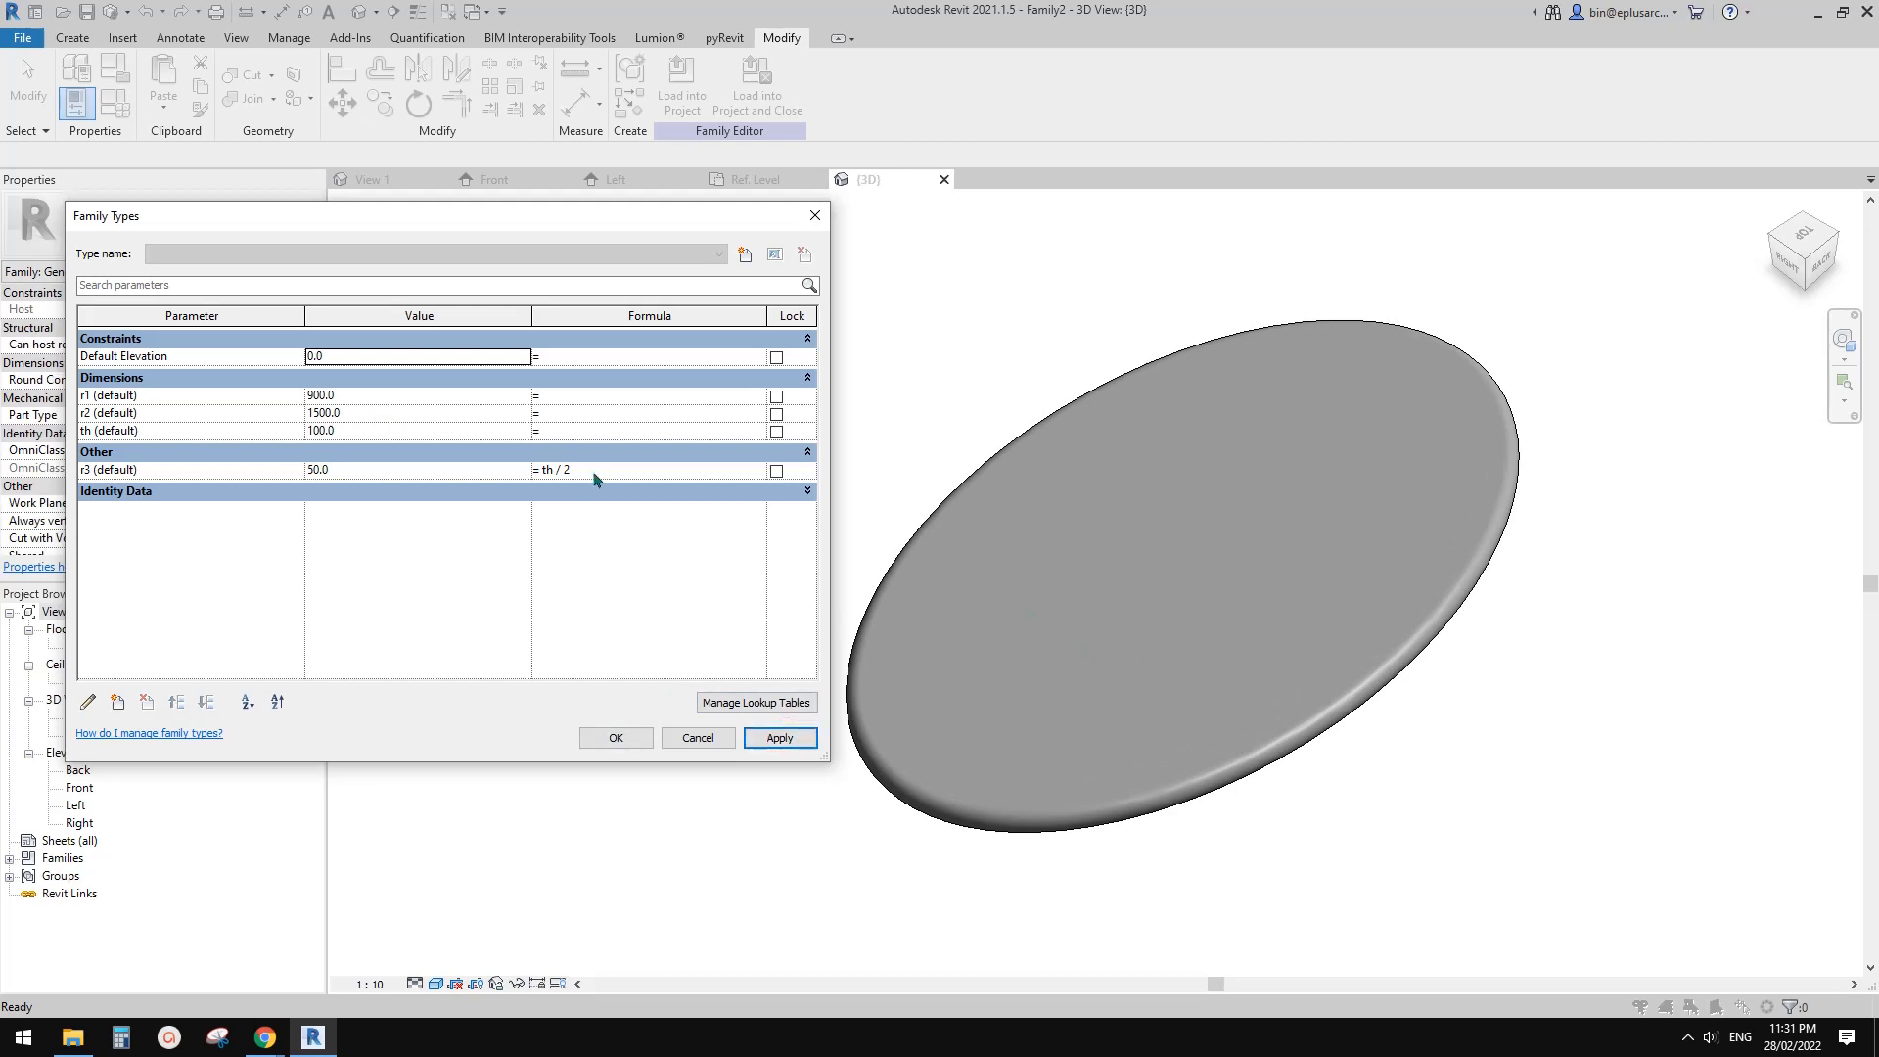
# - Set th to 450, apply it and accept the family types
pyautogui.click(410, 435)
pyautogui.write('4')
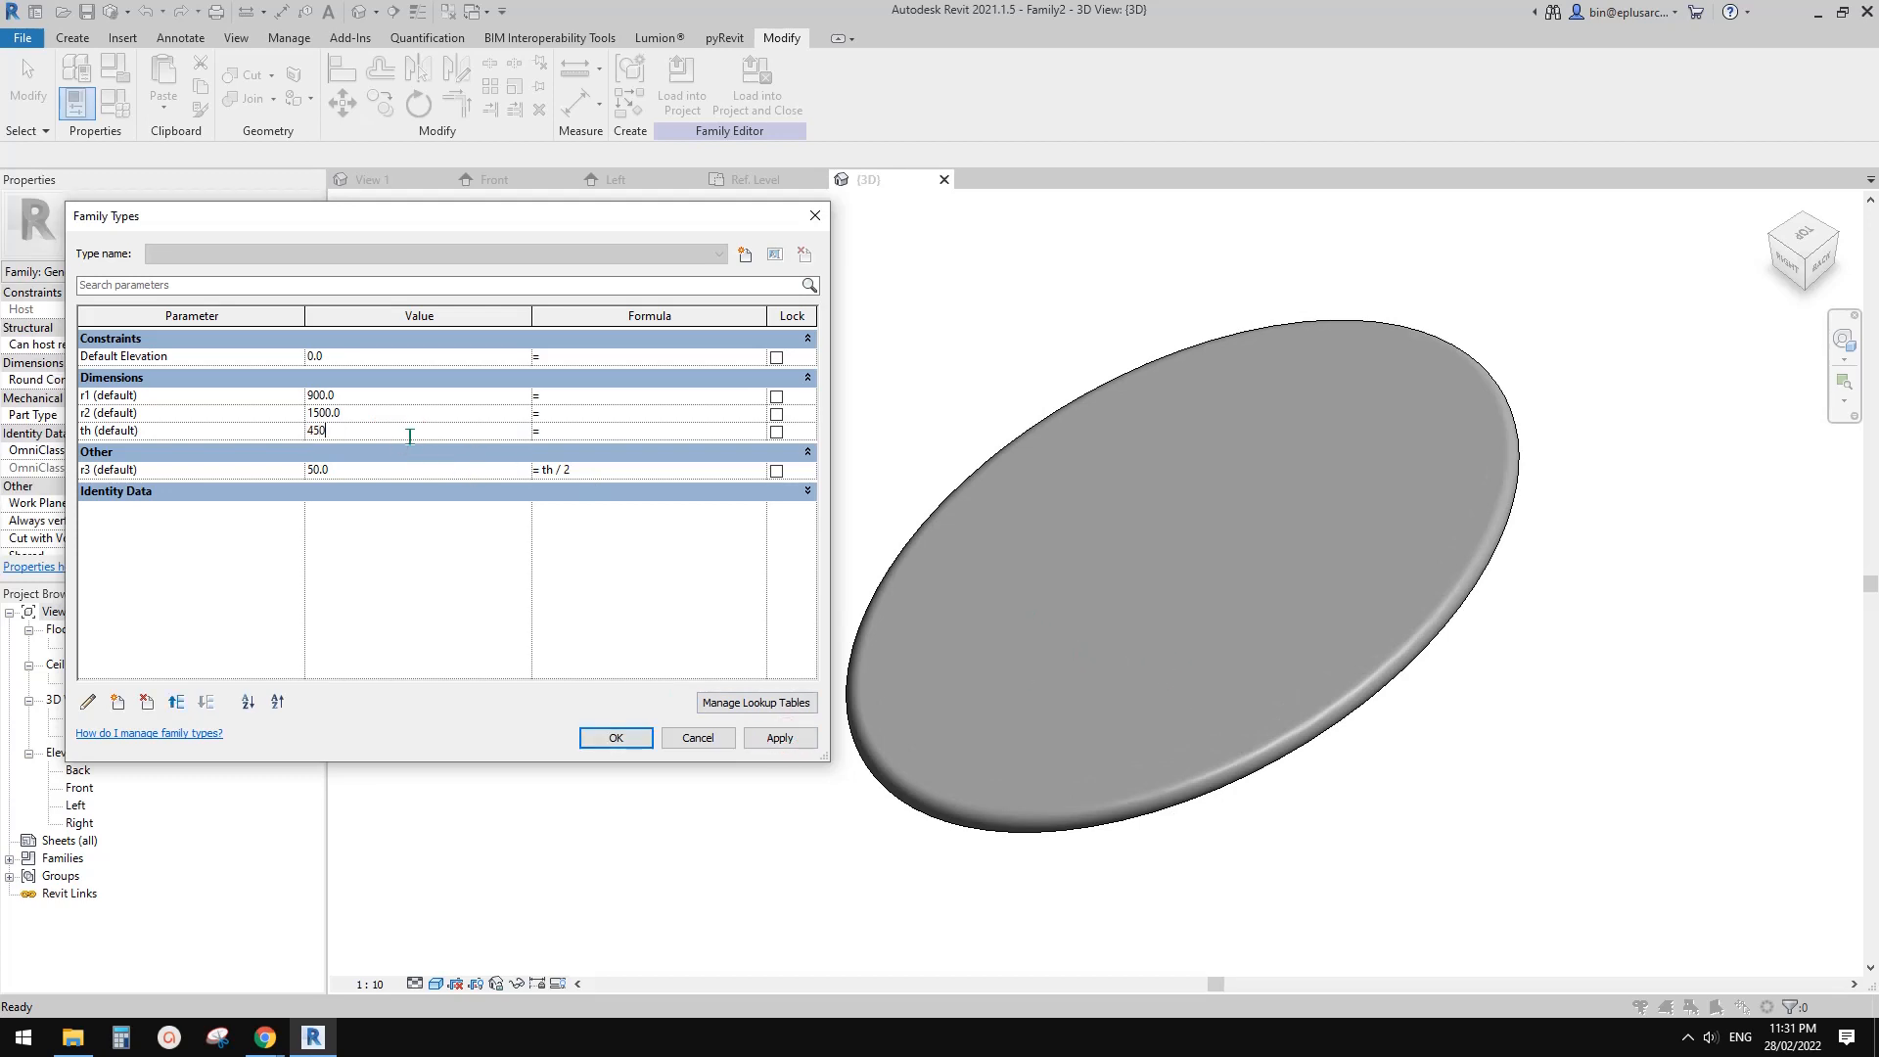
pyautogui.write('50')
pyautogui.click(780, 738)
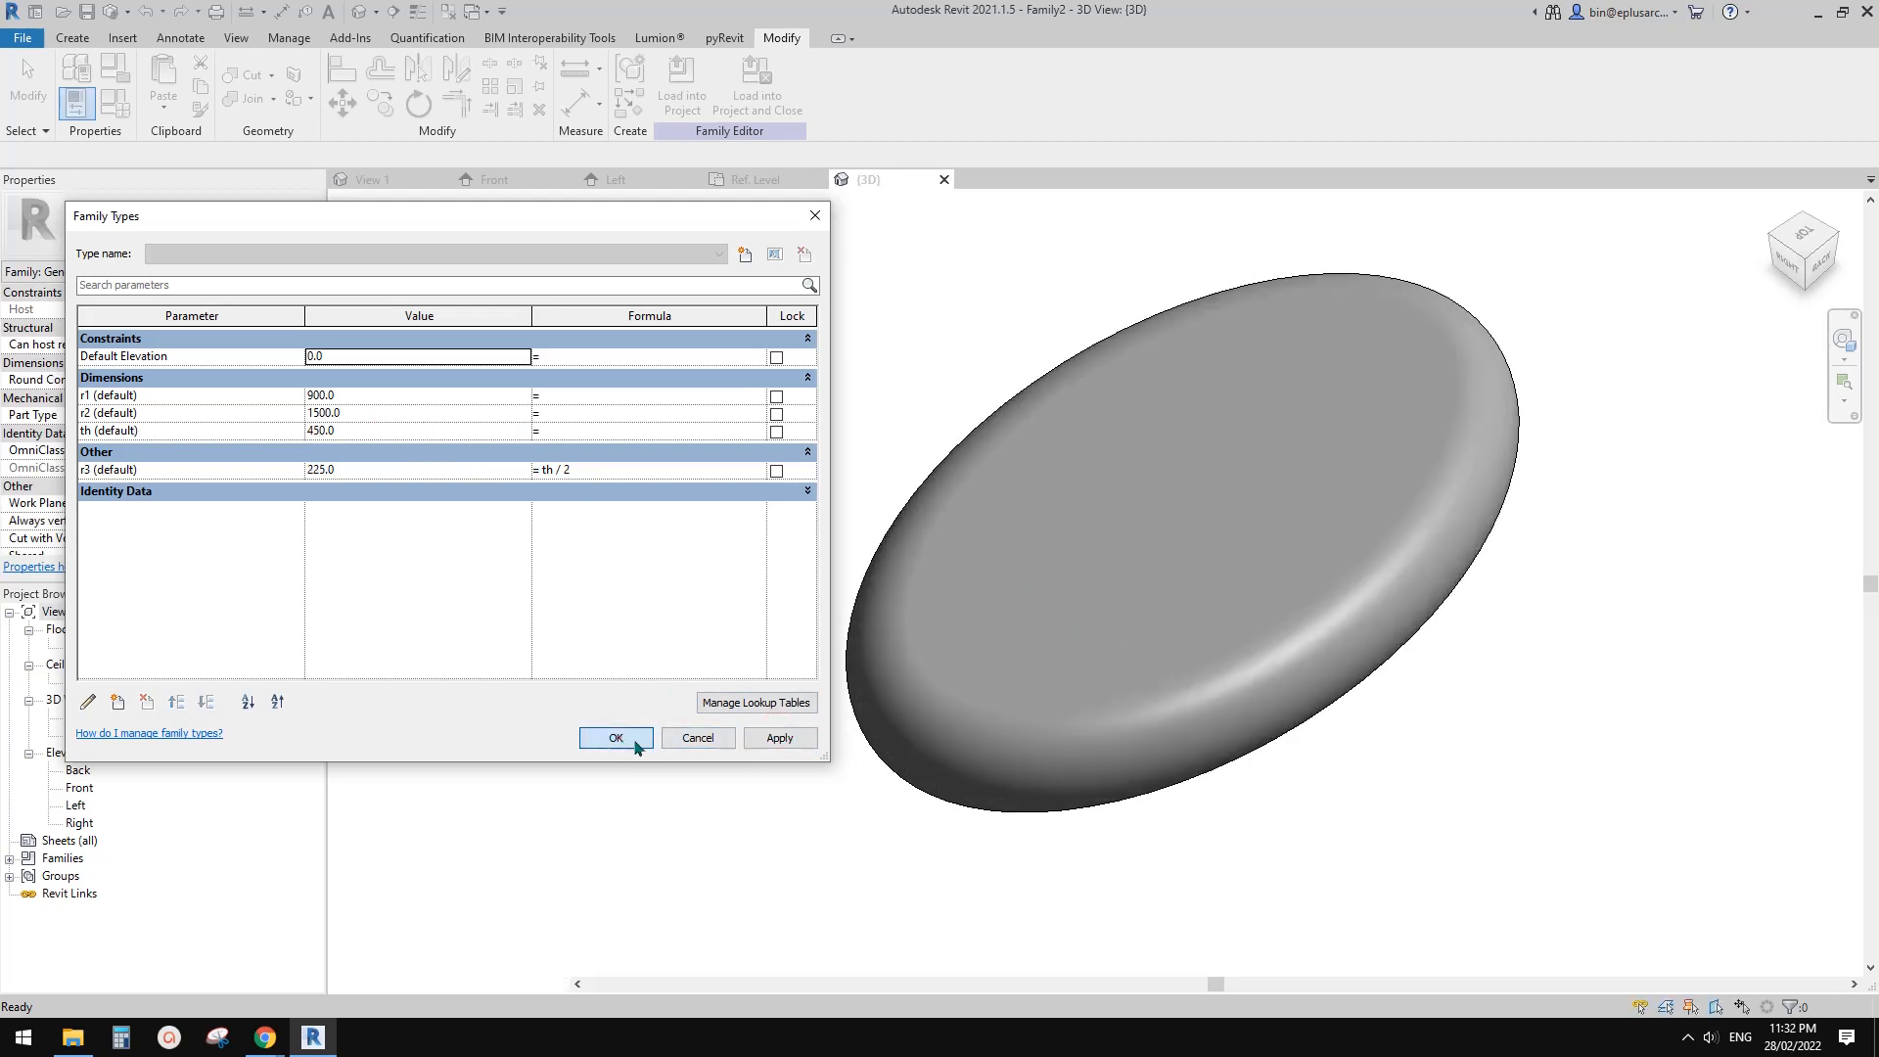
pyautogui.click(615, 738)
# - Inspect the rounded disc in 3D and review its parameter values in the family types
pyautogui.keyDown('shift'); pyautogui.moveTo(635, 748); pyautogui.dragTo(1040, 523, button='middle'); pyautogui.keyUp('shift')
pyautogui.click(969, 656)
pyautogui.press('Escape')
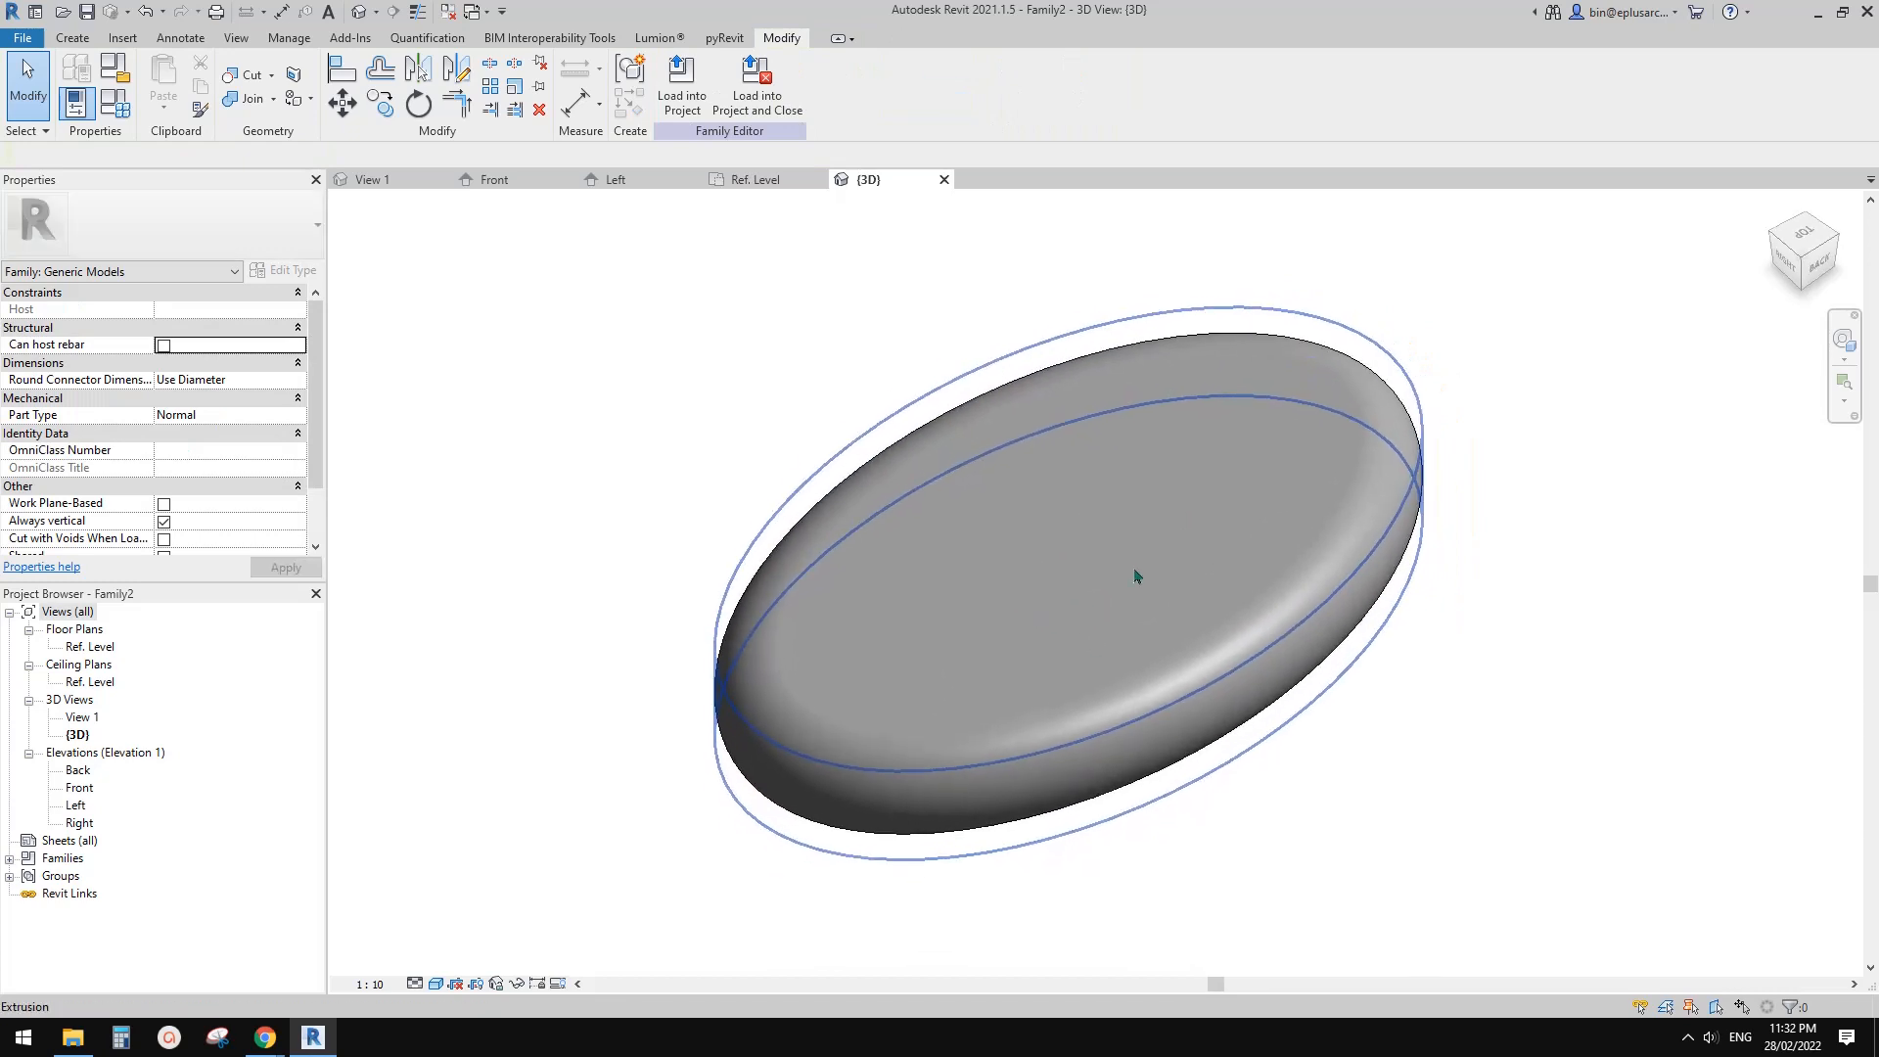
pyautogui.click(123, 116)
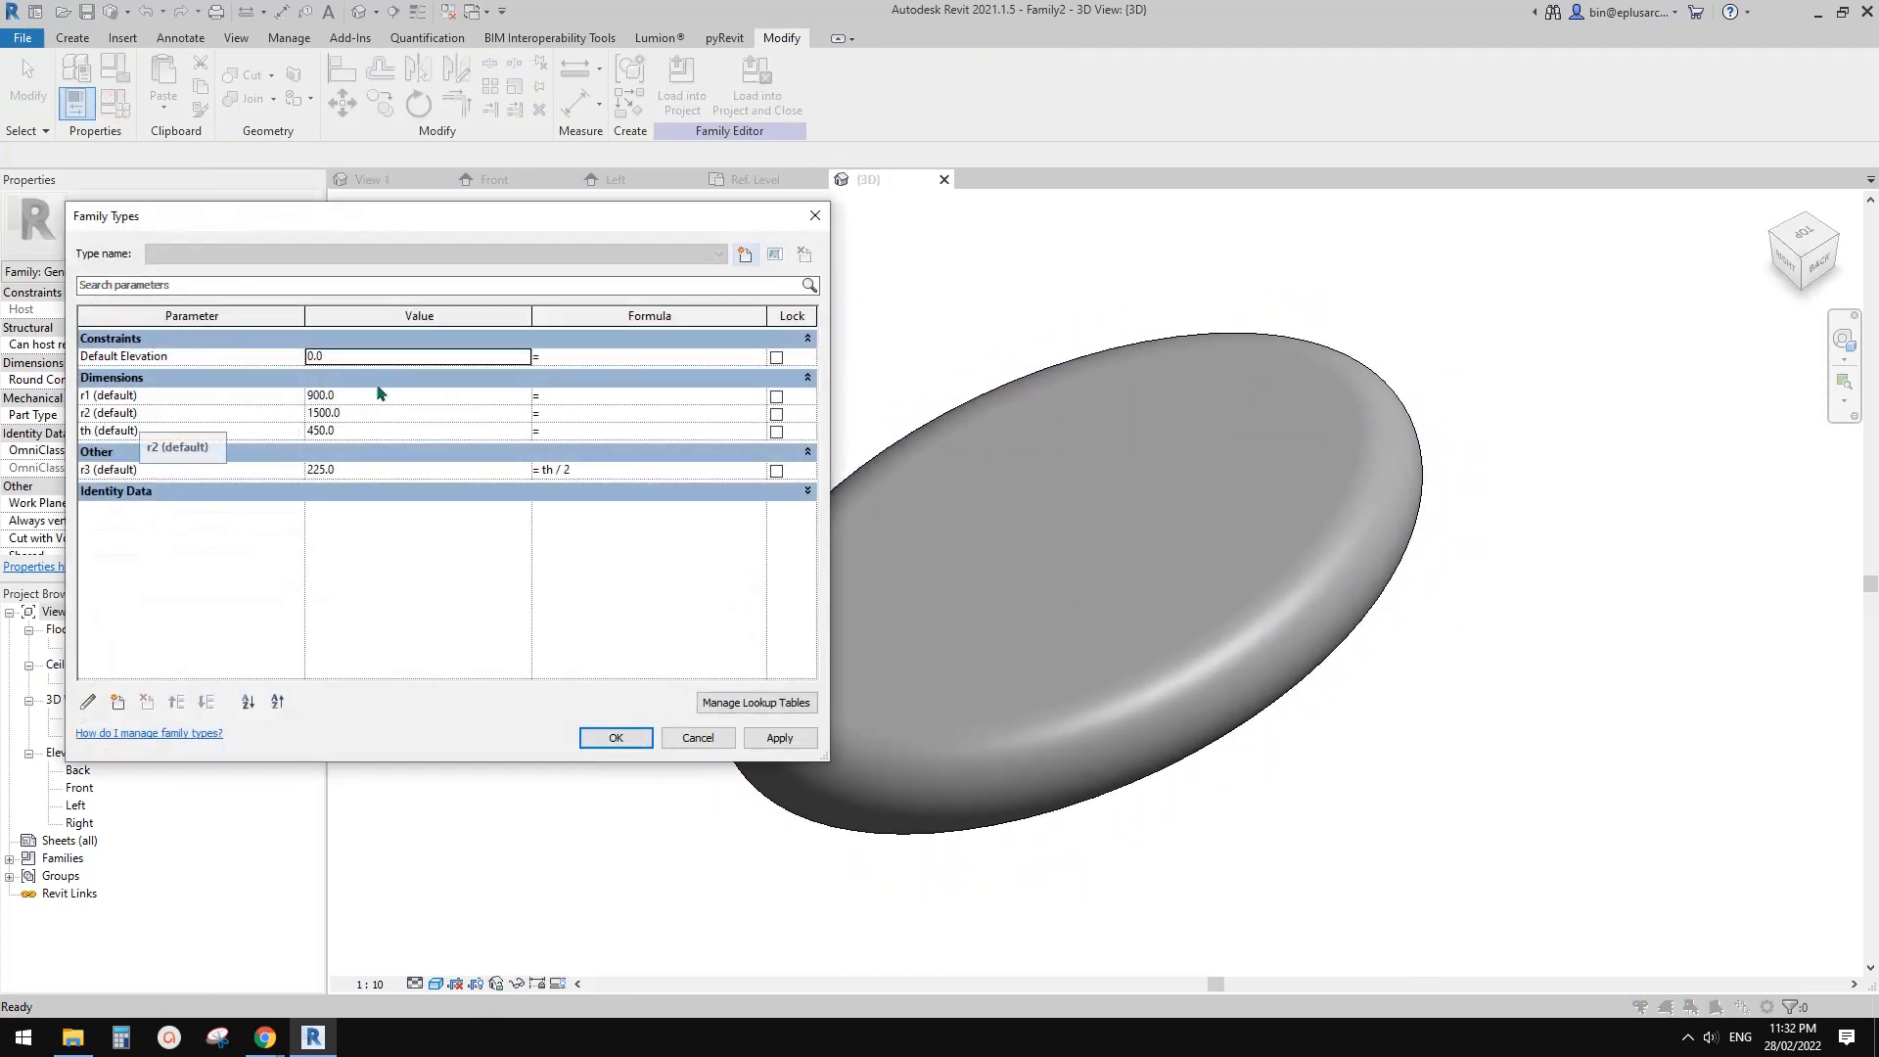
pyautogui.press('Escape')
# - Close all inactive views so only the 3D view stays open
pyautogui.keyDown('shift'); pyautogui.moveTo(781, 396); pyautogui.dragTo(998, 494, button='middle'); pyautogui.keyUp('shift')
pyautogui.moveTo(1008, 355); pyautogui.dragTo(967, 374, button='middle')
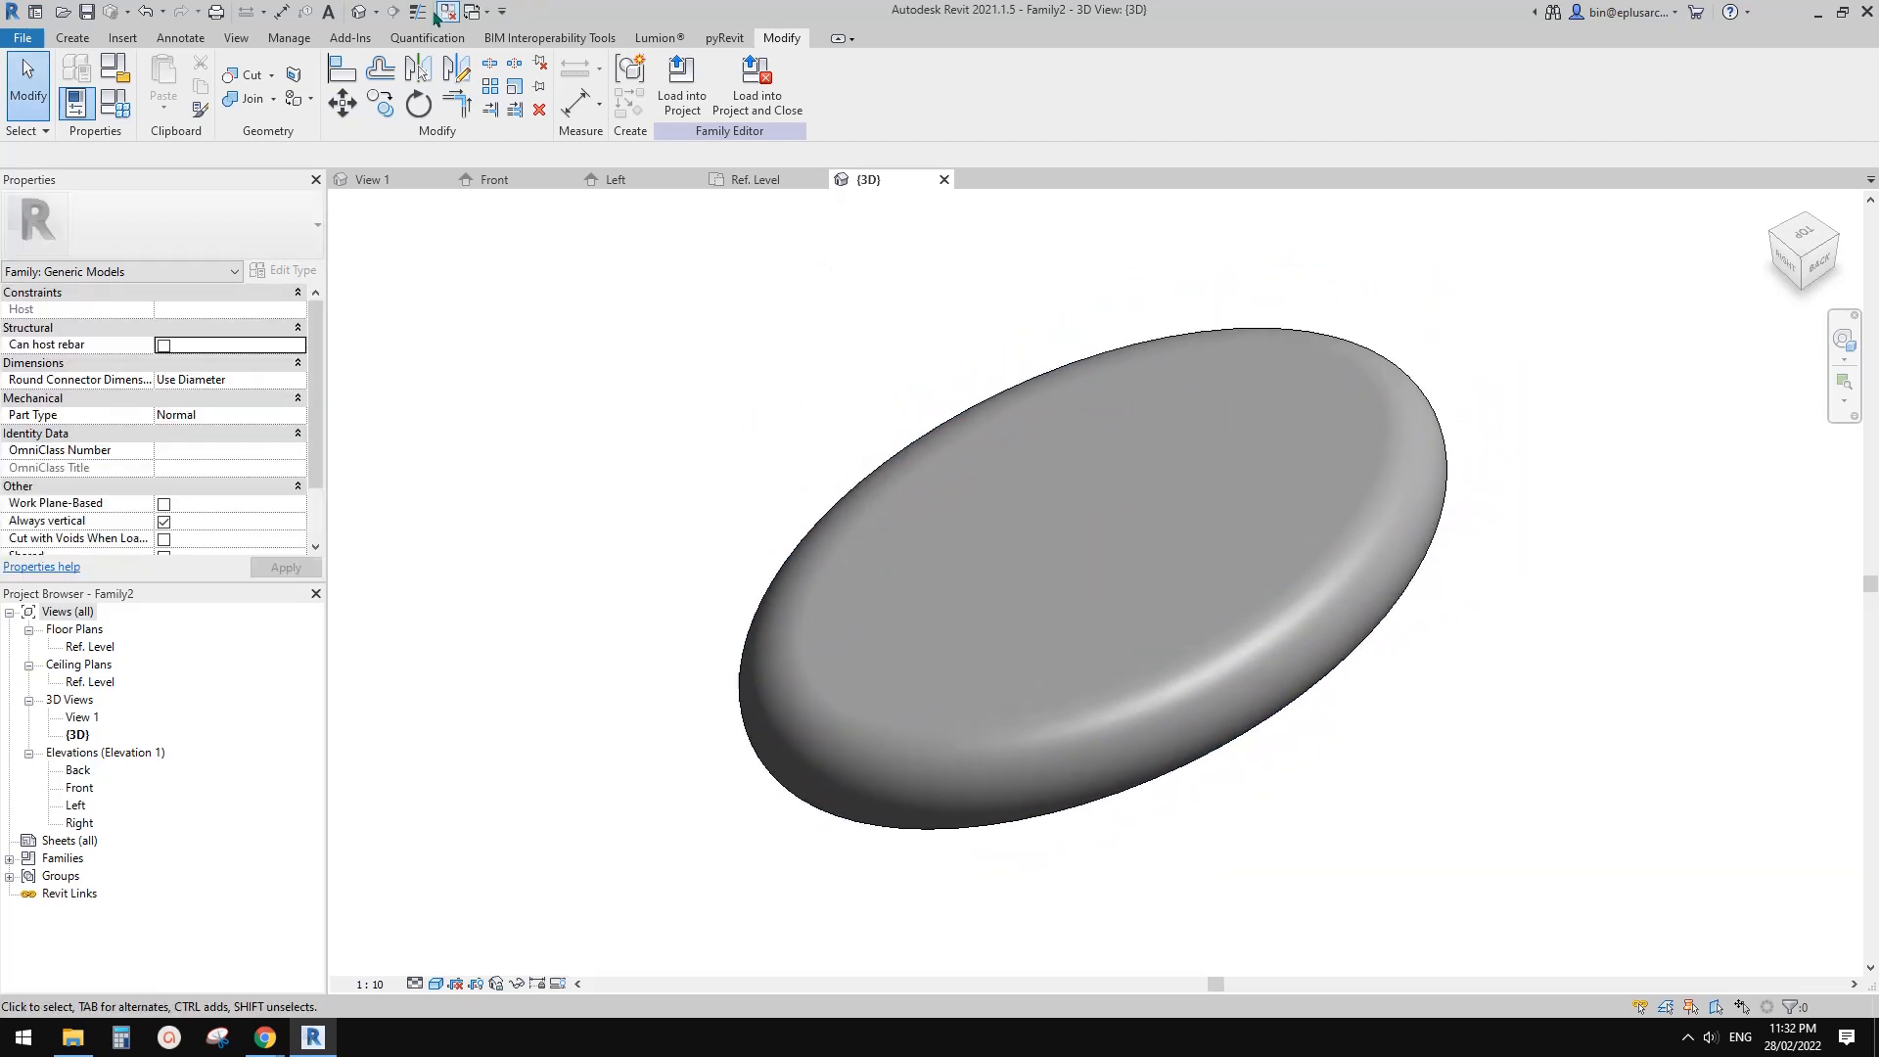
pyautogui.click(445, 17)
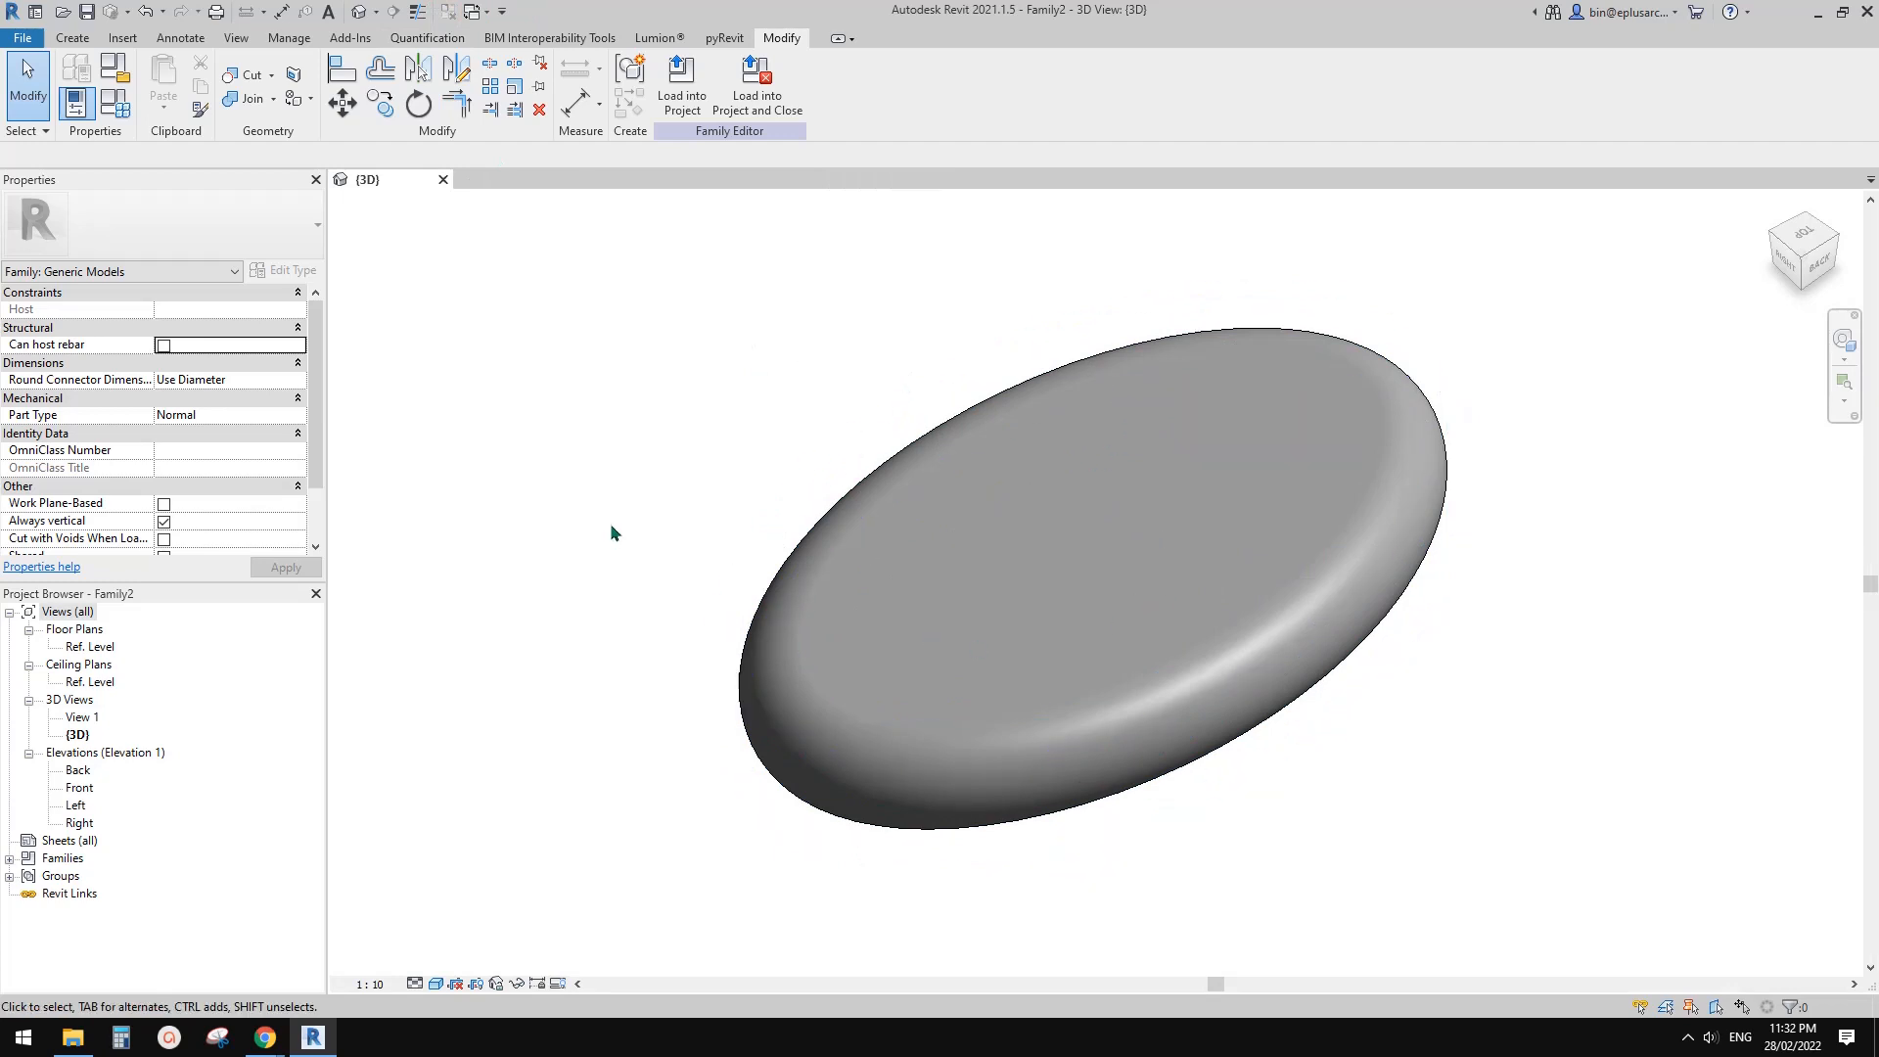
# - Make the disc family Work Plane-Based and view the disc in 3D
pyautogui.keyDown('shift'); pyautogui.moveTo(617, 549); pyautogui.dragTo(654, 578, button='middle'); pyautogui.keyUp('shift')
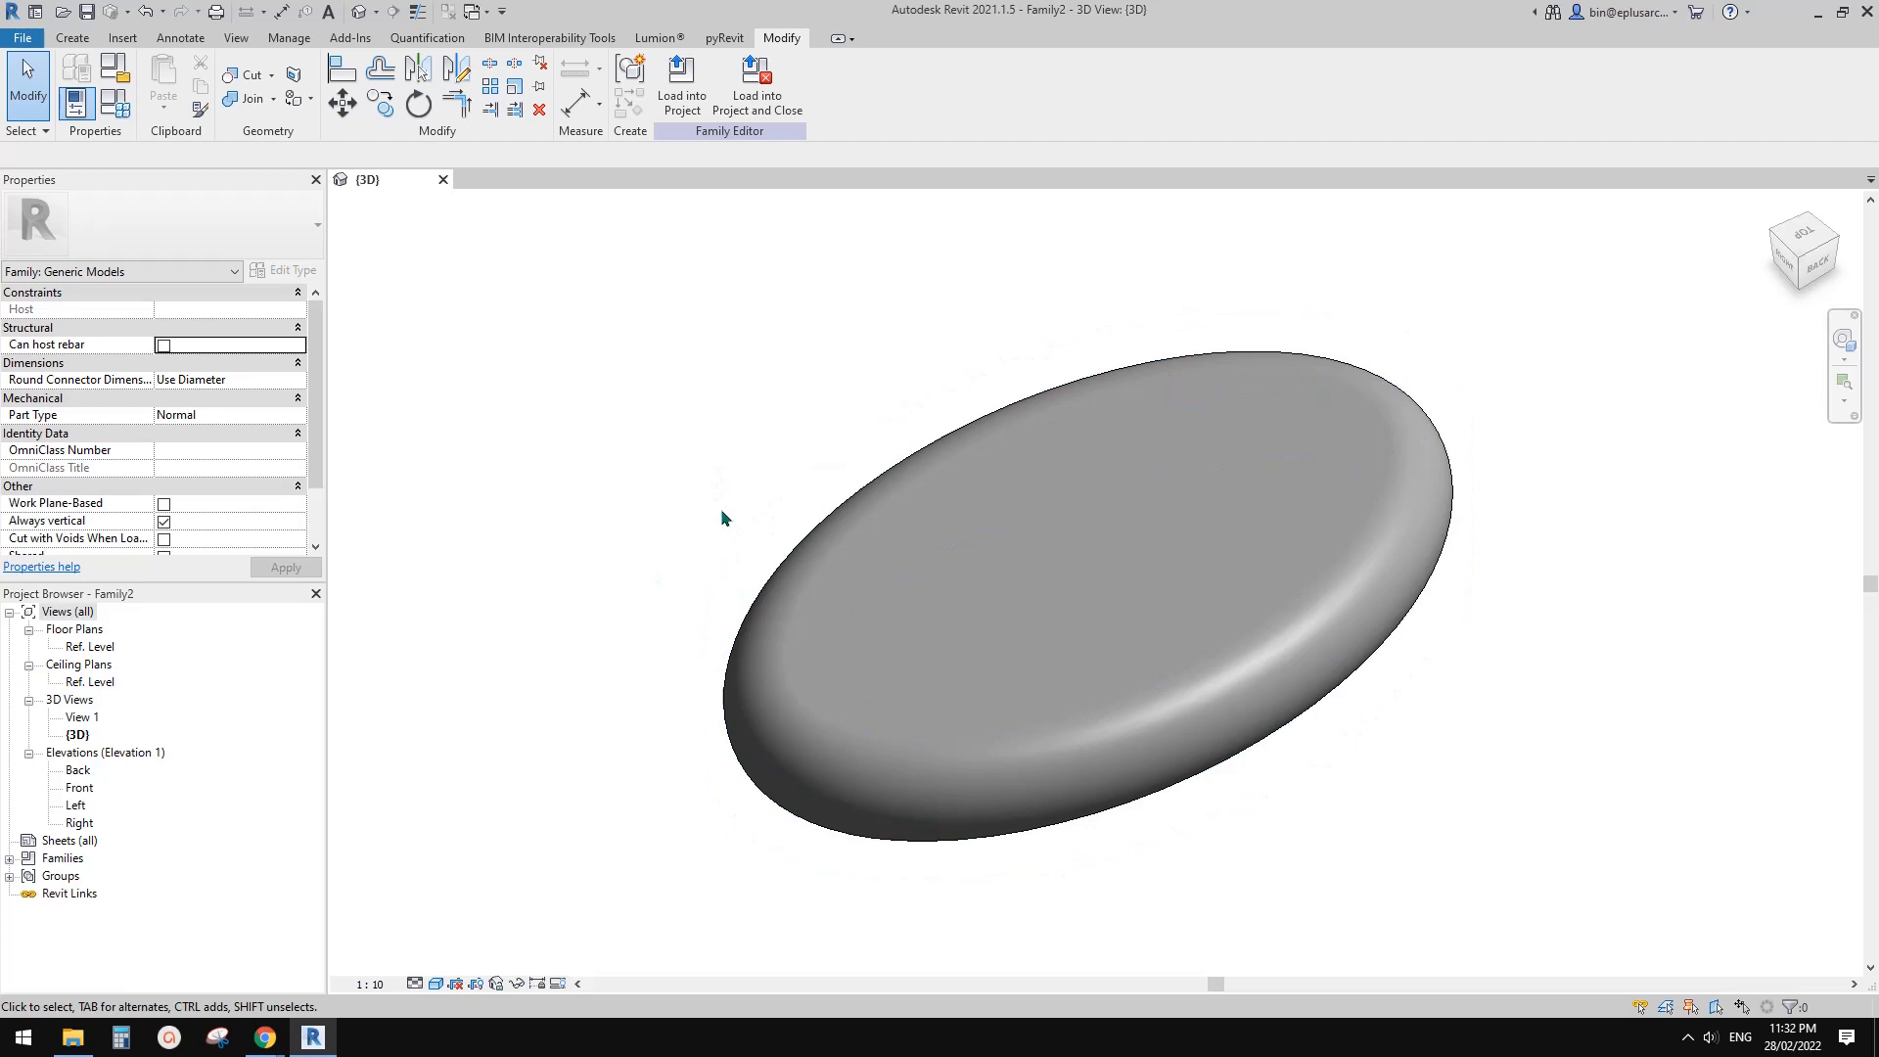
pyautogui.keyDown('shift'); pyautogui.moveTo(721, 508); pyautogui.dragTo(930, 566, button='middle'); pyautogui.keyUp('shift')
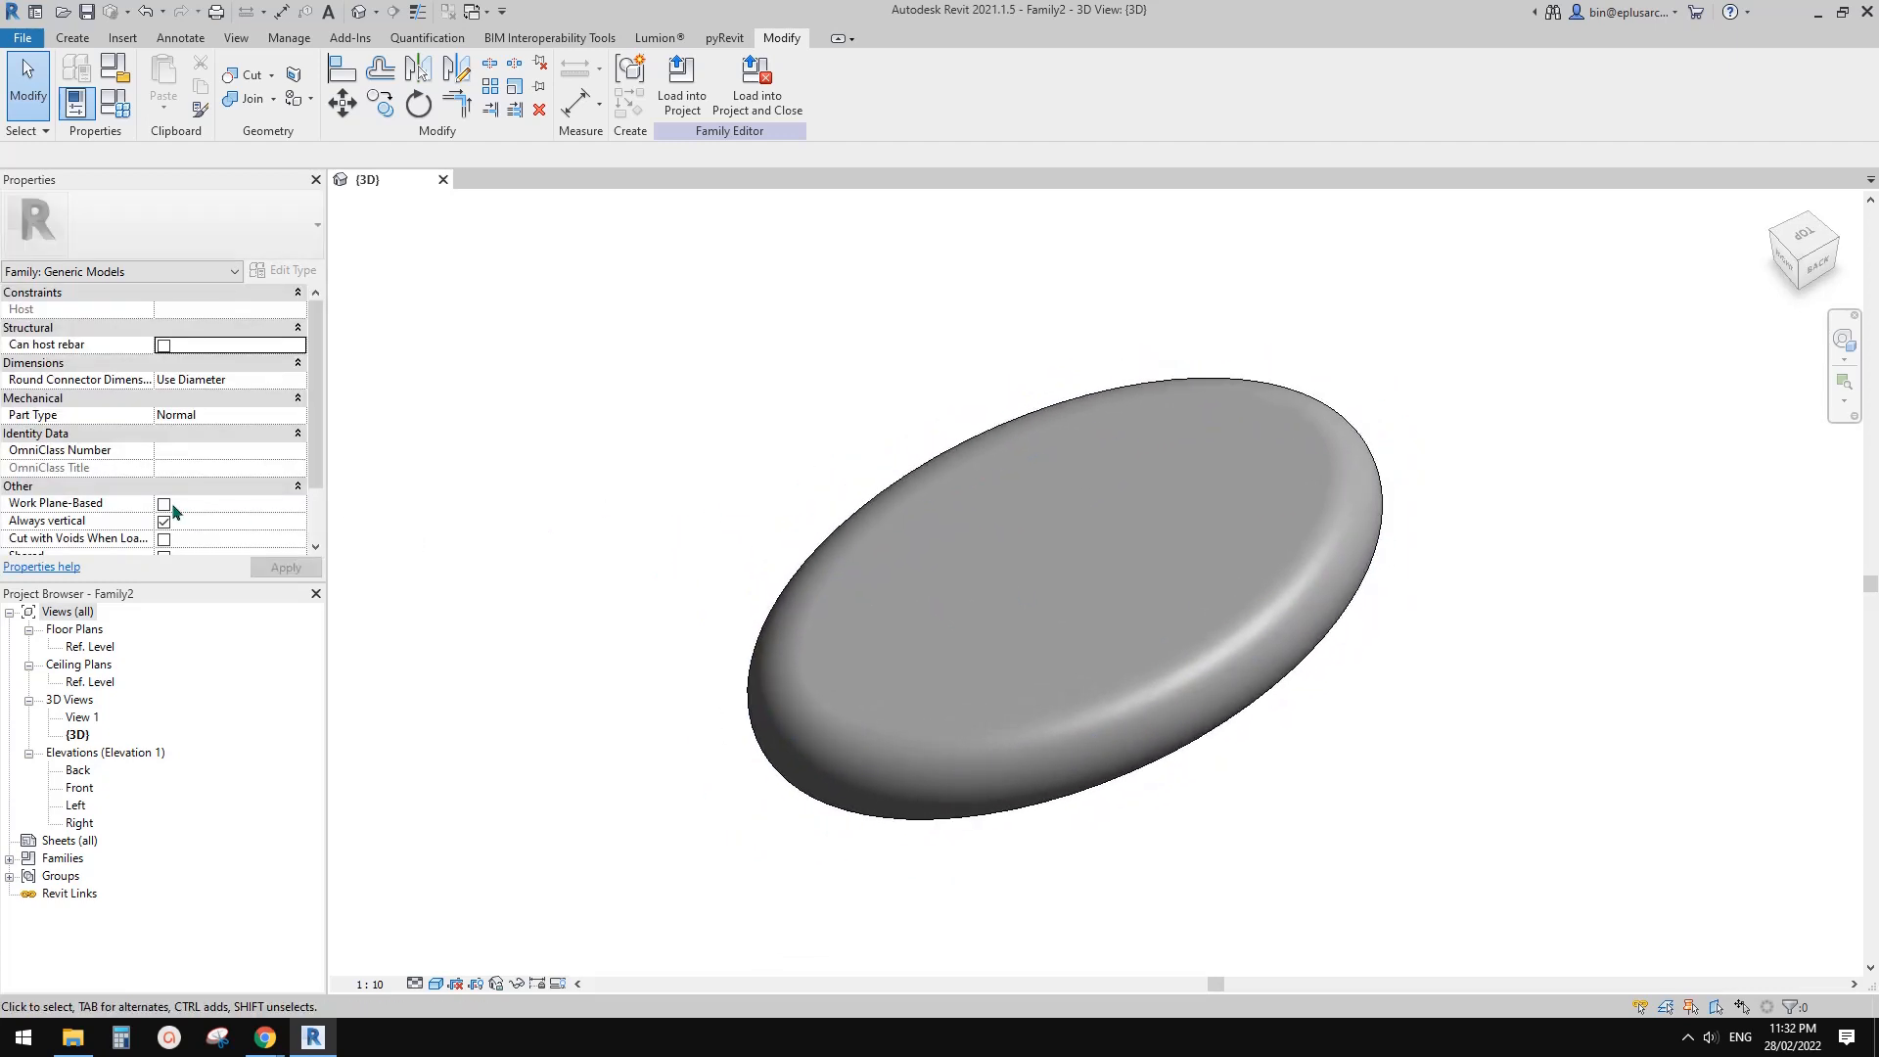
pyautogui.moveTo(24, 506)
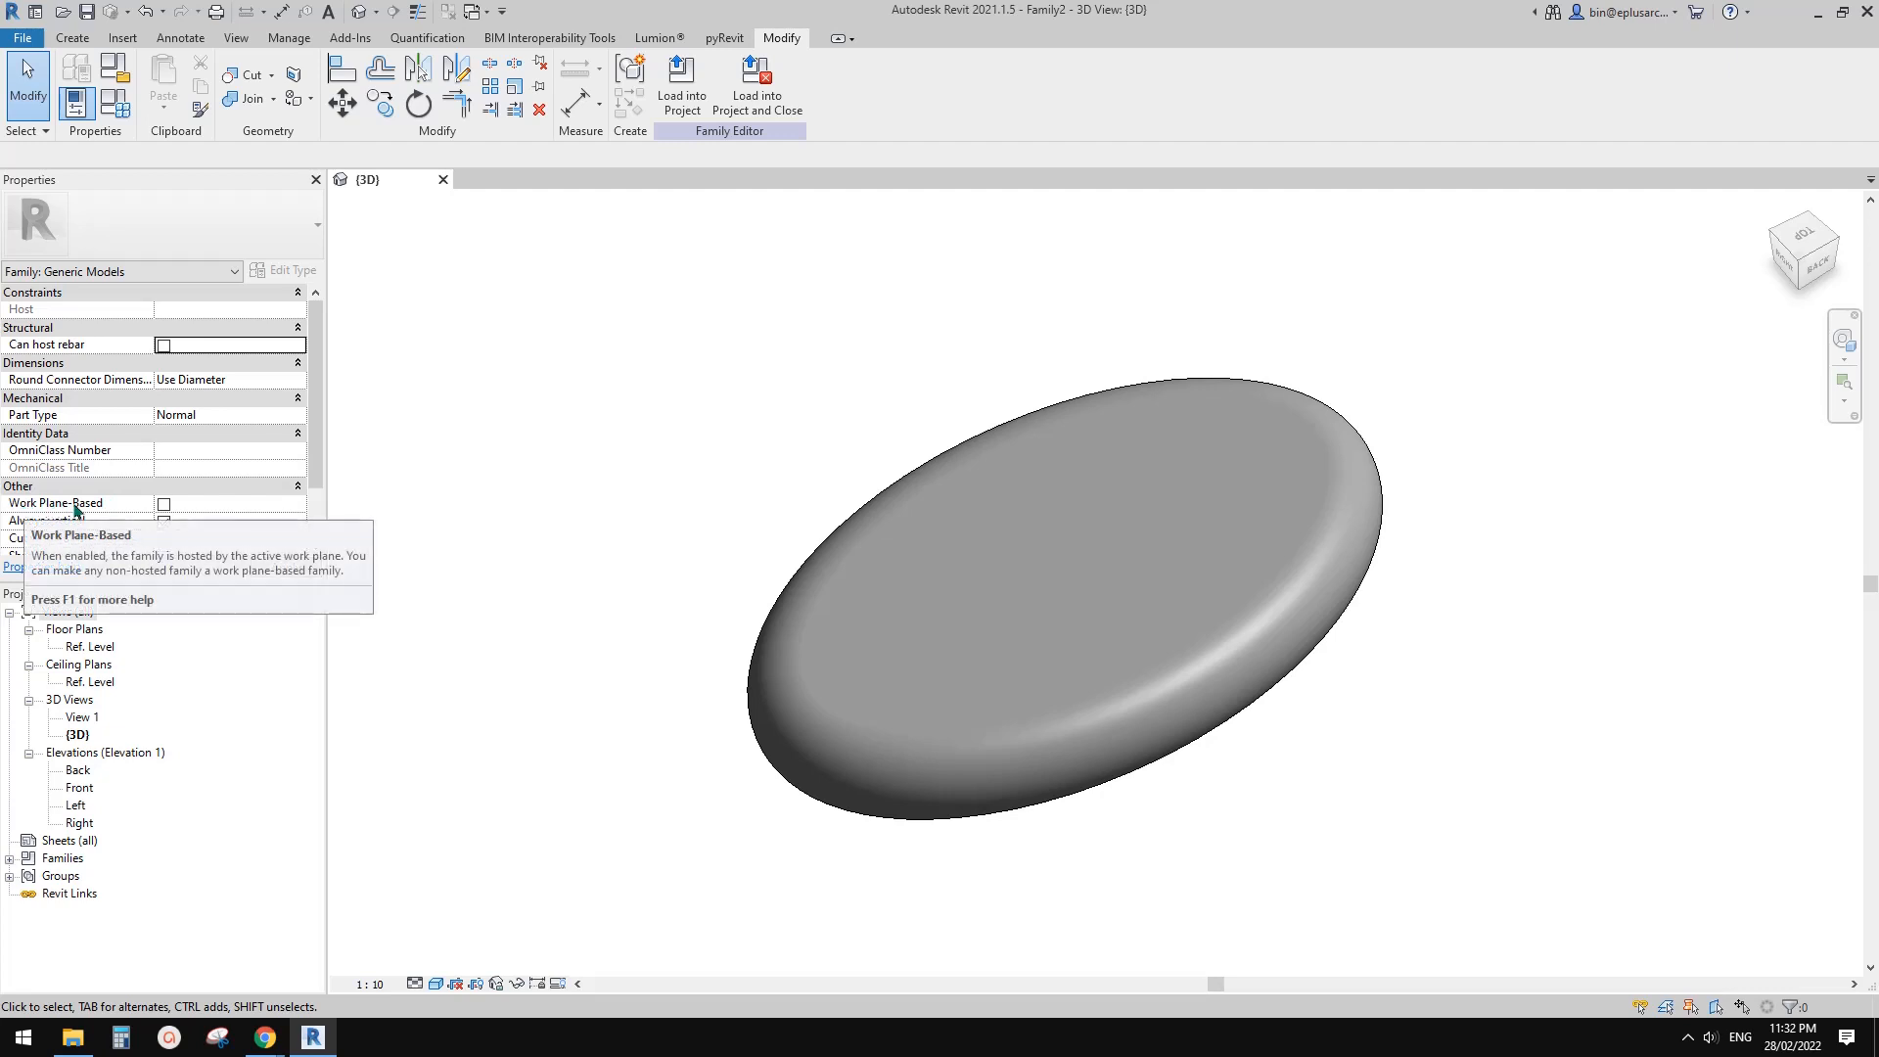
pyautogui.click(165, 505)
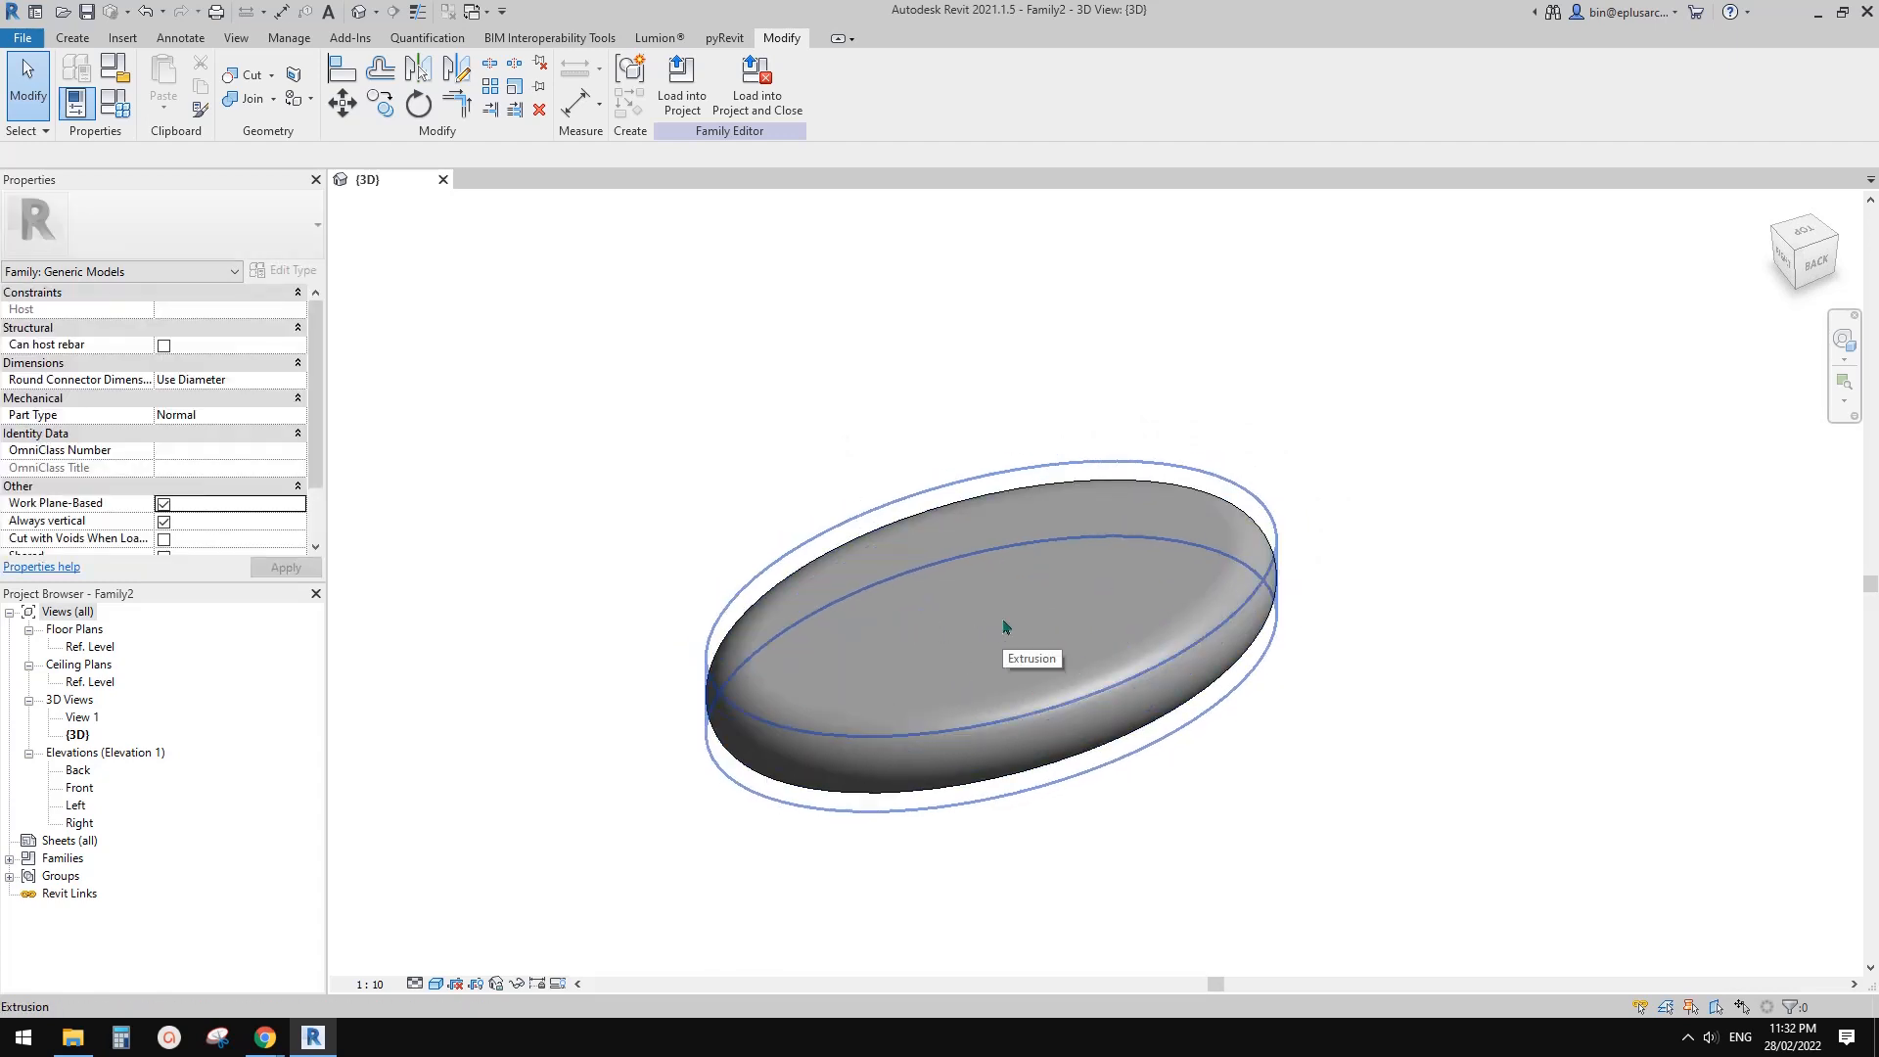
pyautogui.keyDown('shift'); pyautogui.moveTo(1002, 626); pyautogui.dragTo(904, 613, button='middle'); pyautogui.keyUp('shift')
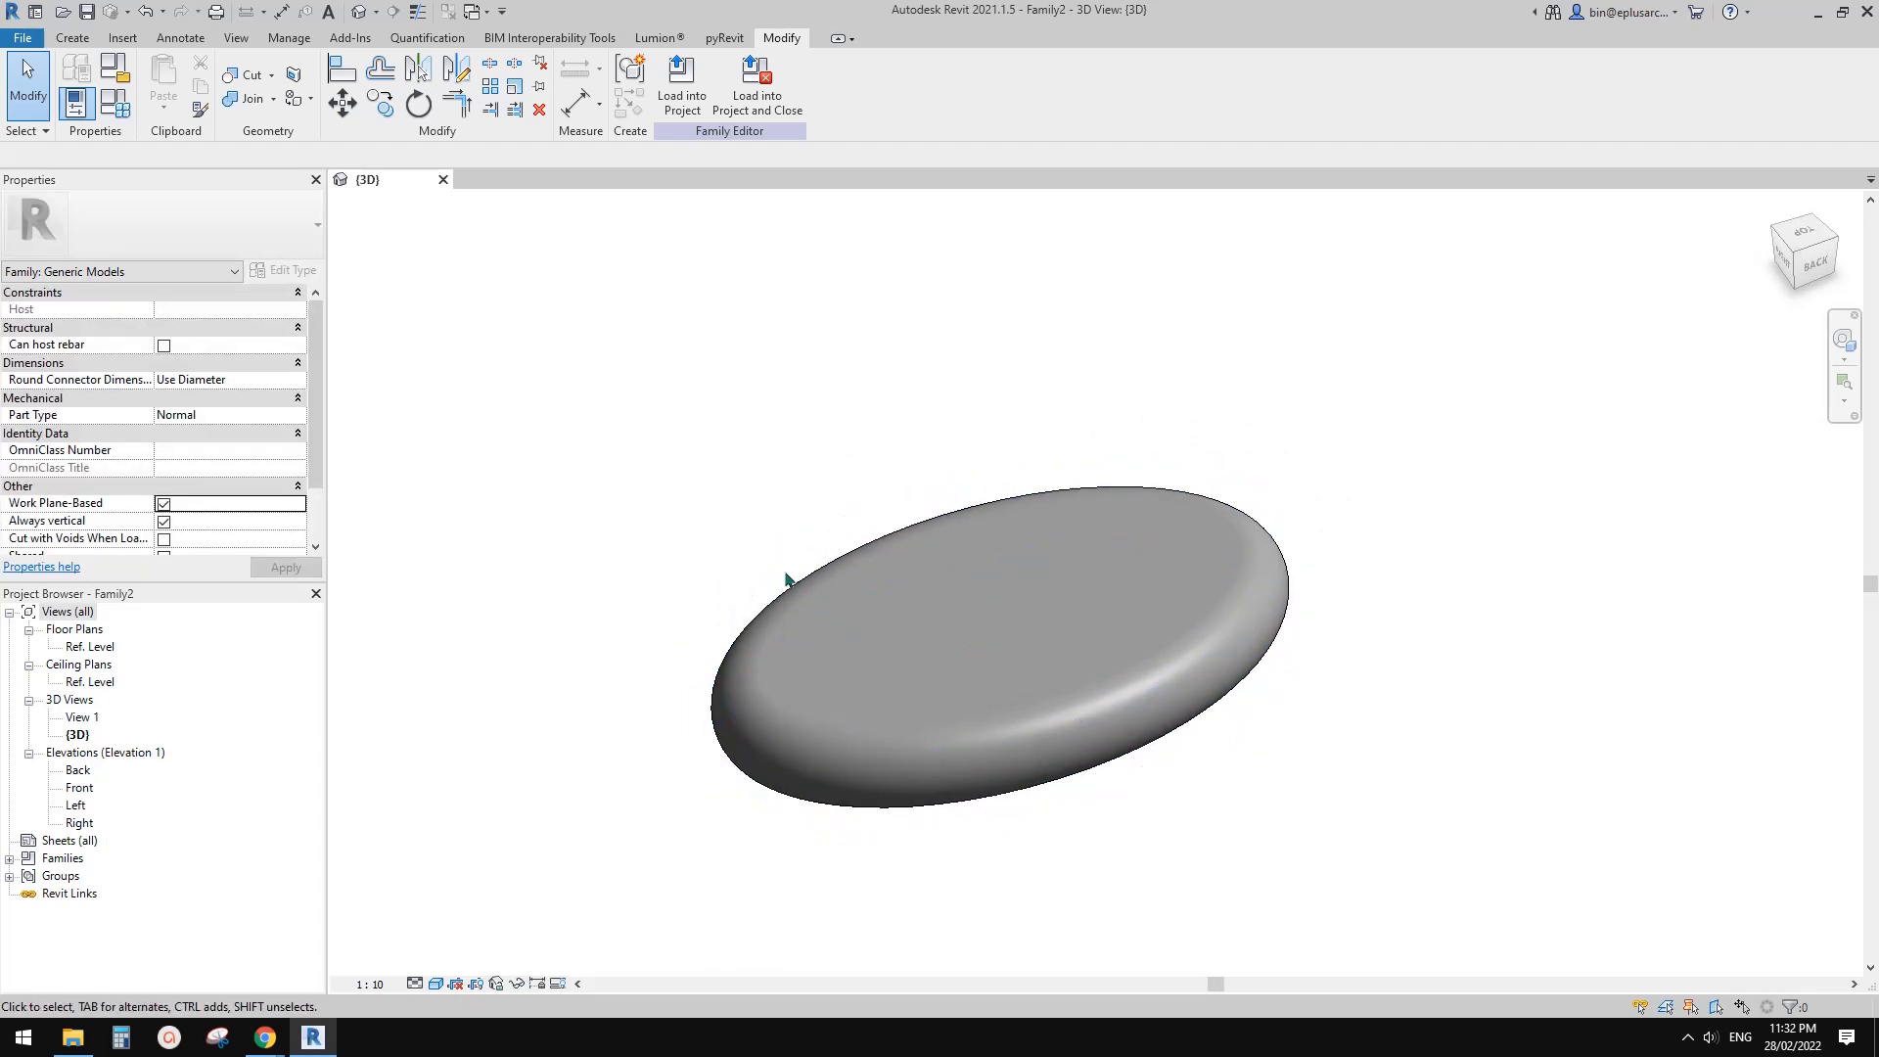
# - Create a new family from the metric generic model template and close all inactive views
pyautogui.click(21, 39)
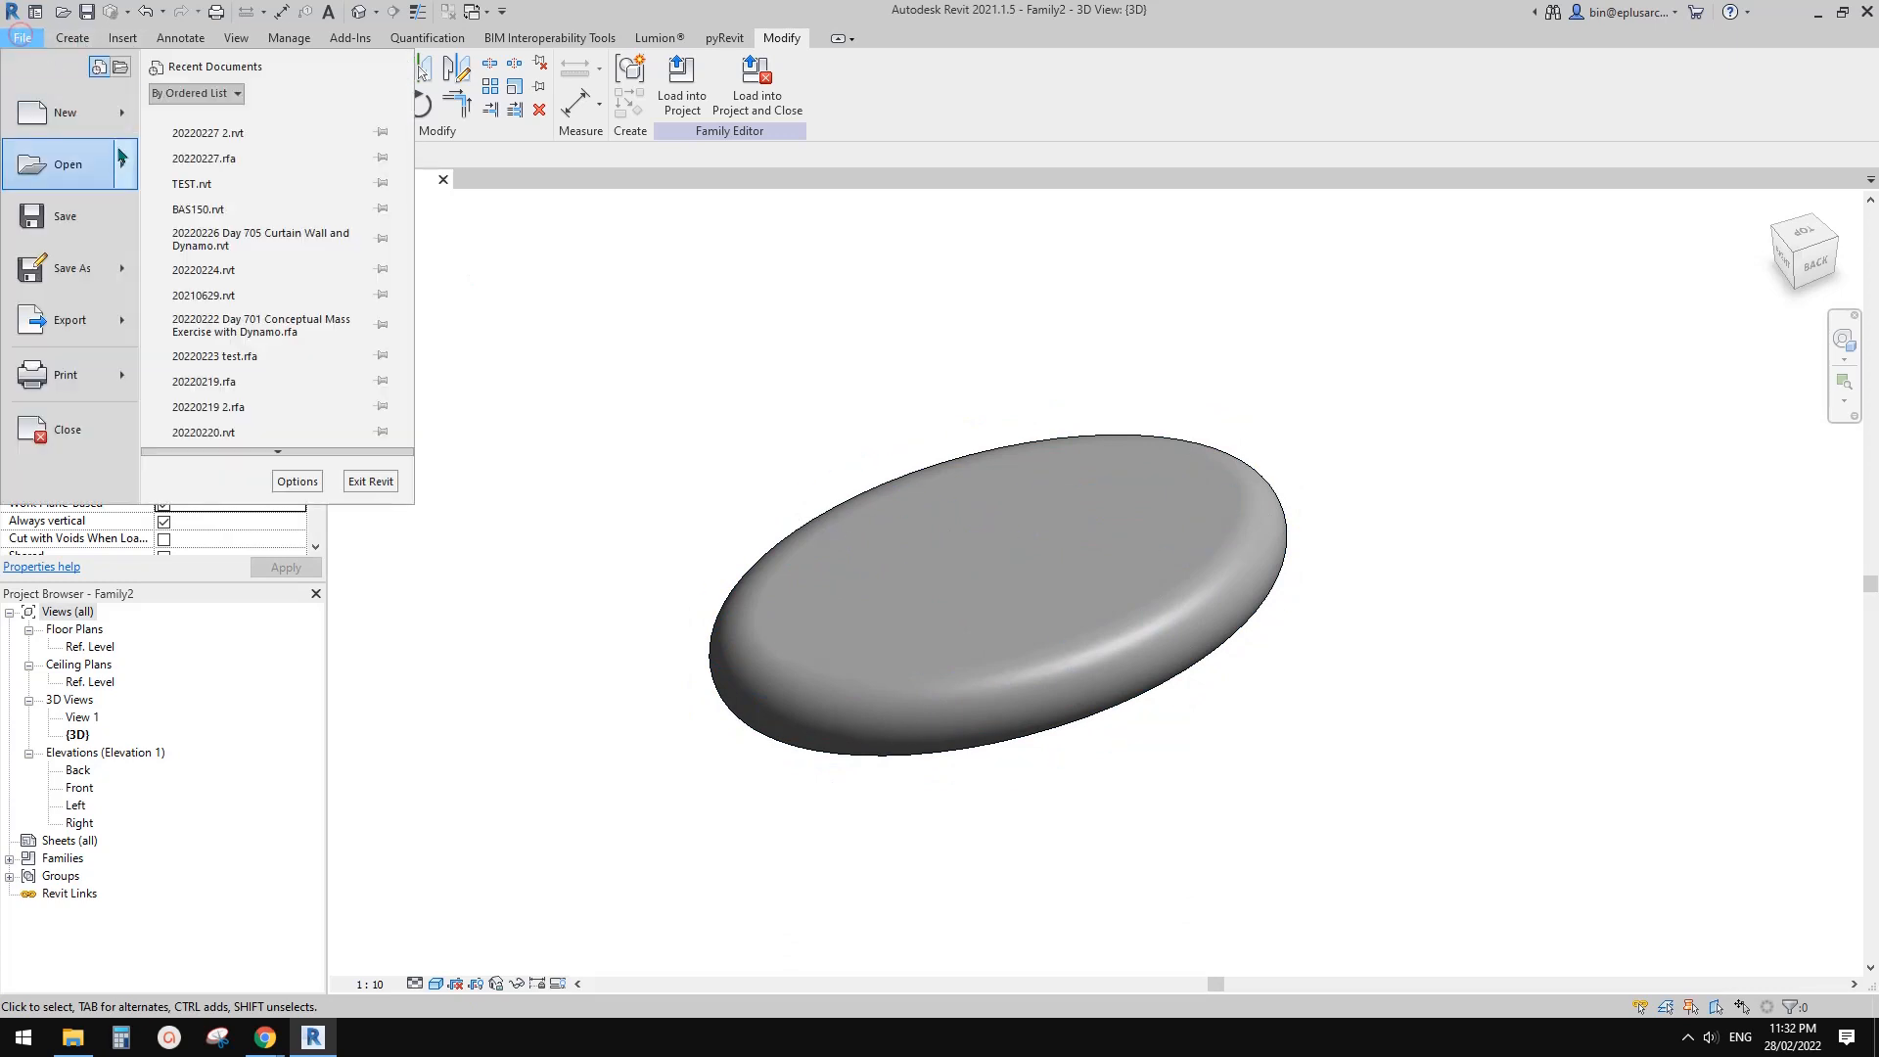
pyautogui.click(122, 113)
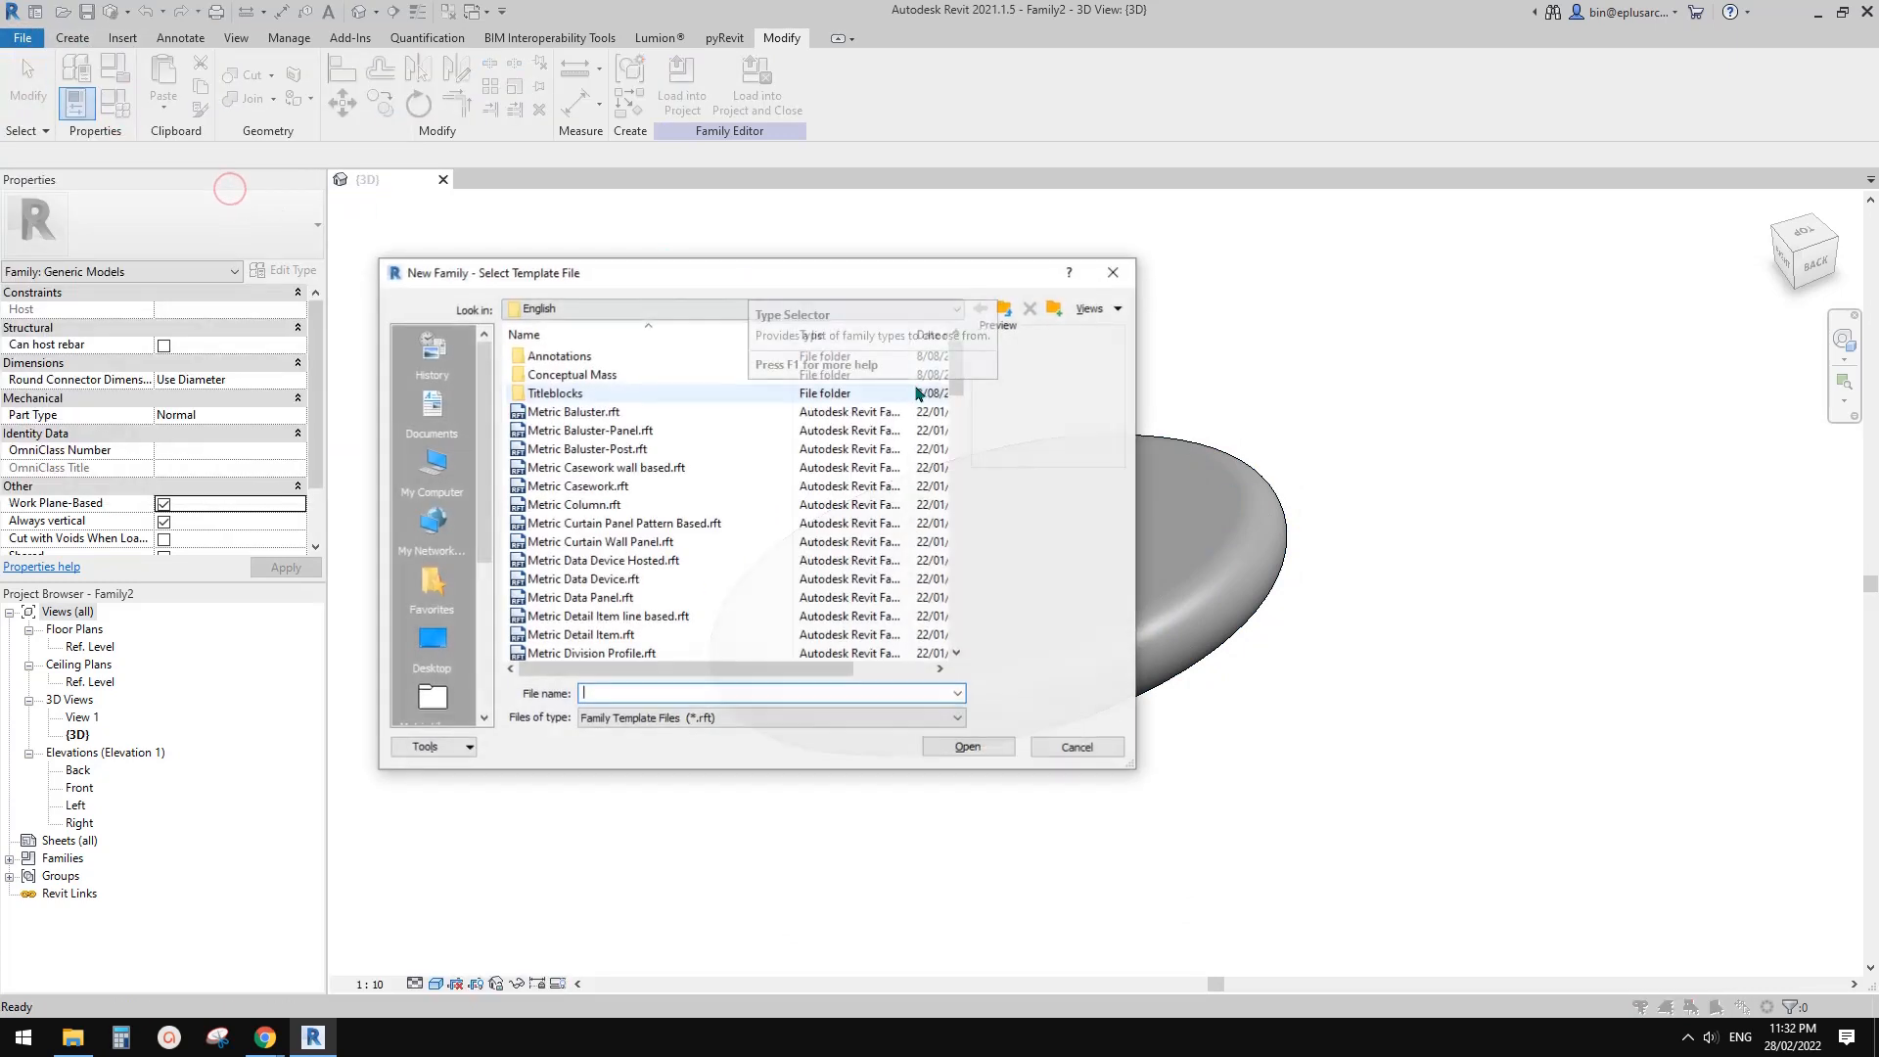
pyautogui.moveTo(964, 478); pyautogui.dragTo(959, 510)
pyautogui.doubleClick(601, 523)
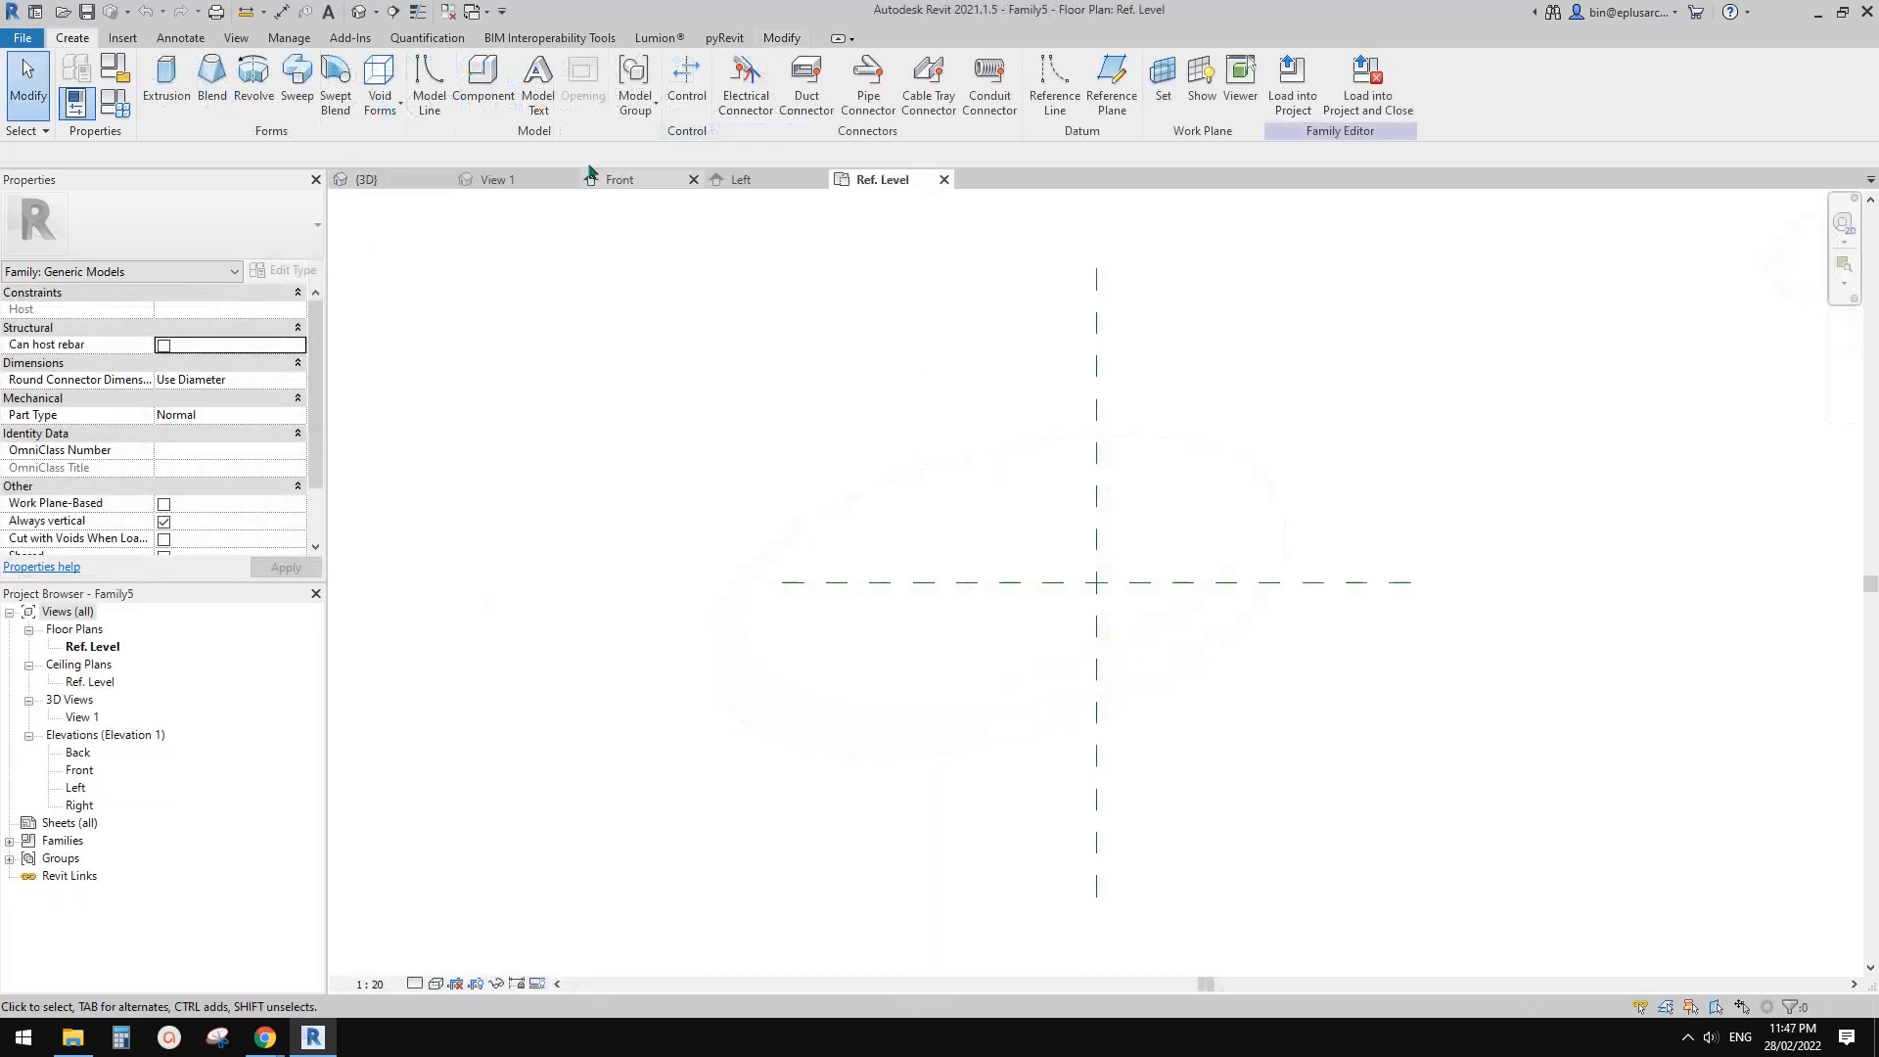
pyautogui.click(447, 12)
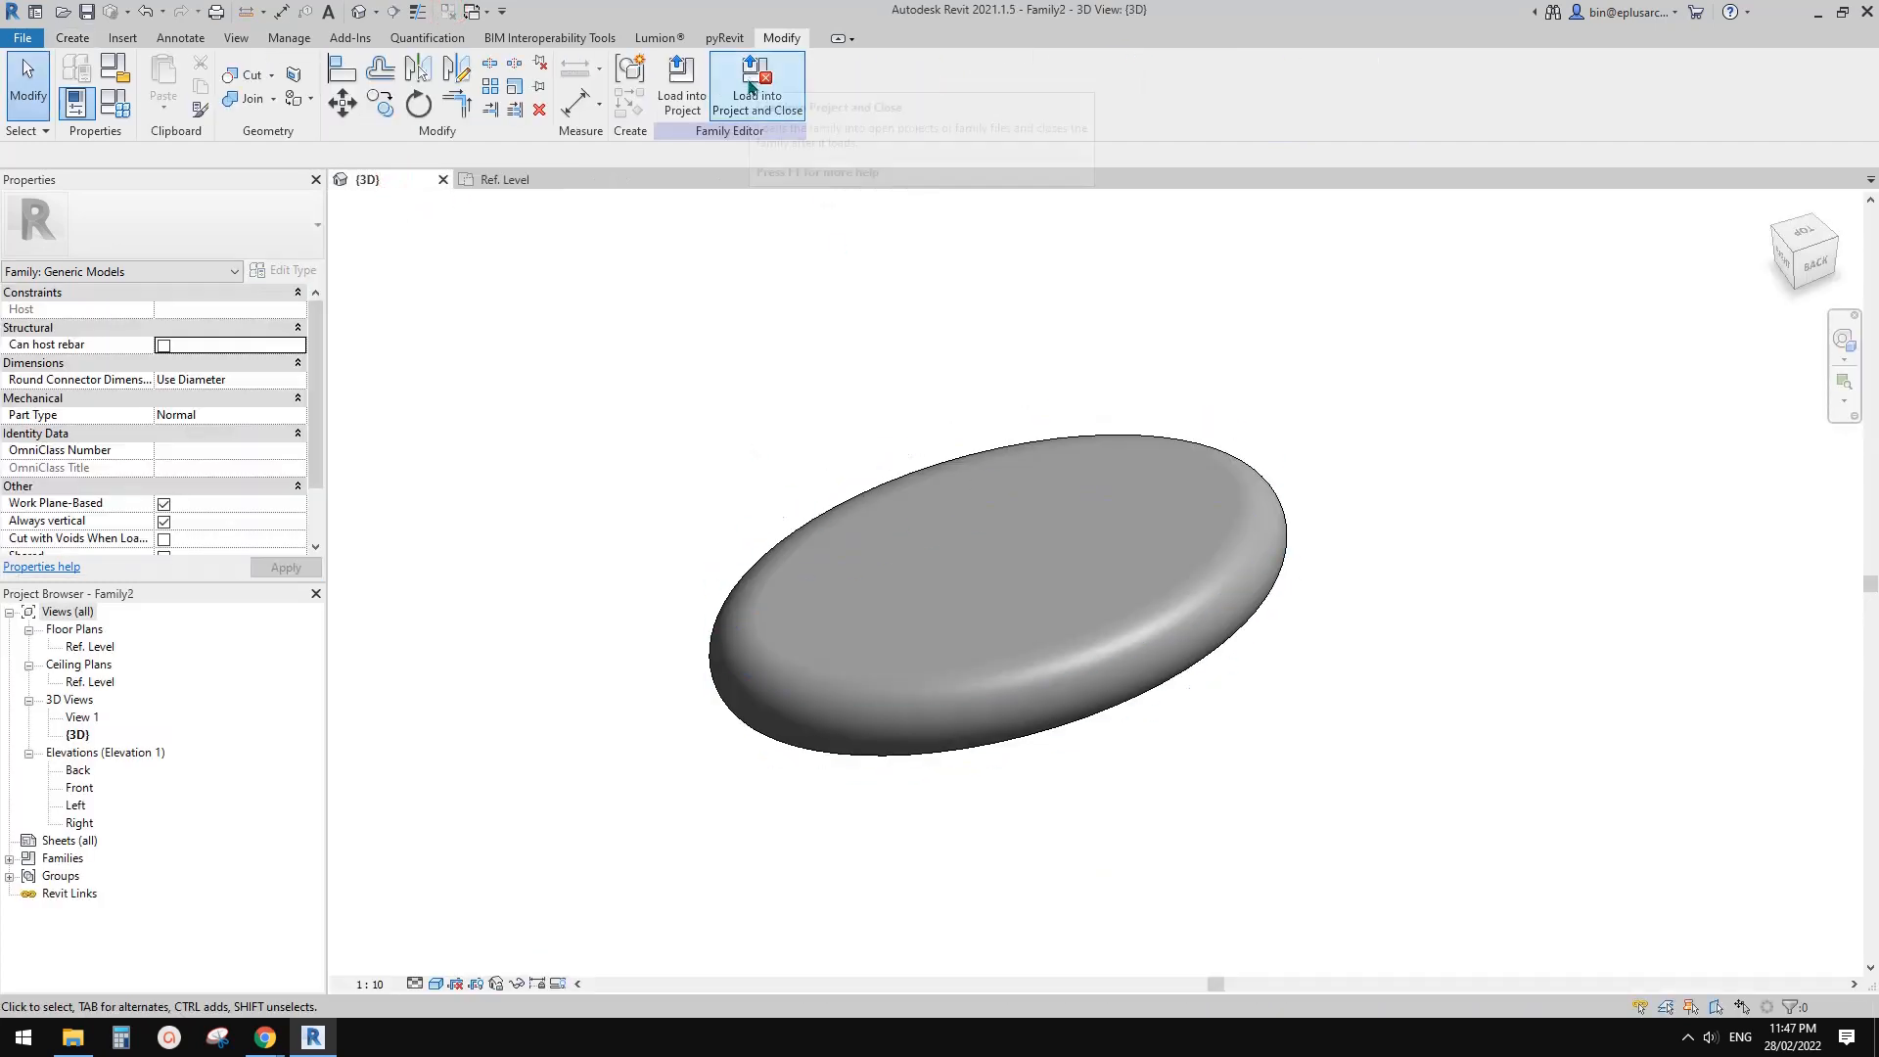
# - Load the disc family into the new family and place one instance on the Ref. Level work plane where the centre reference planes cross
pyautogui.click(752, 88)
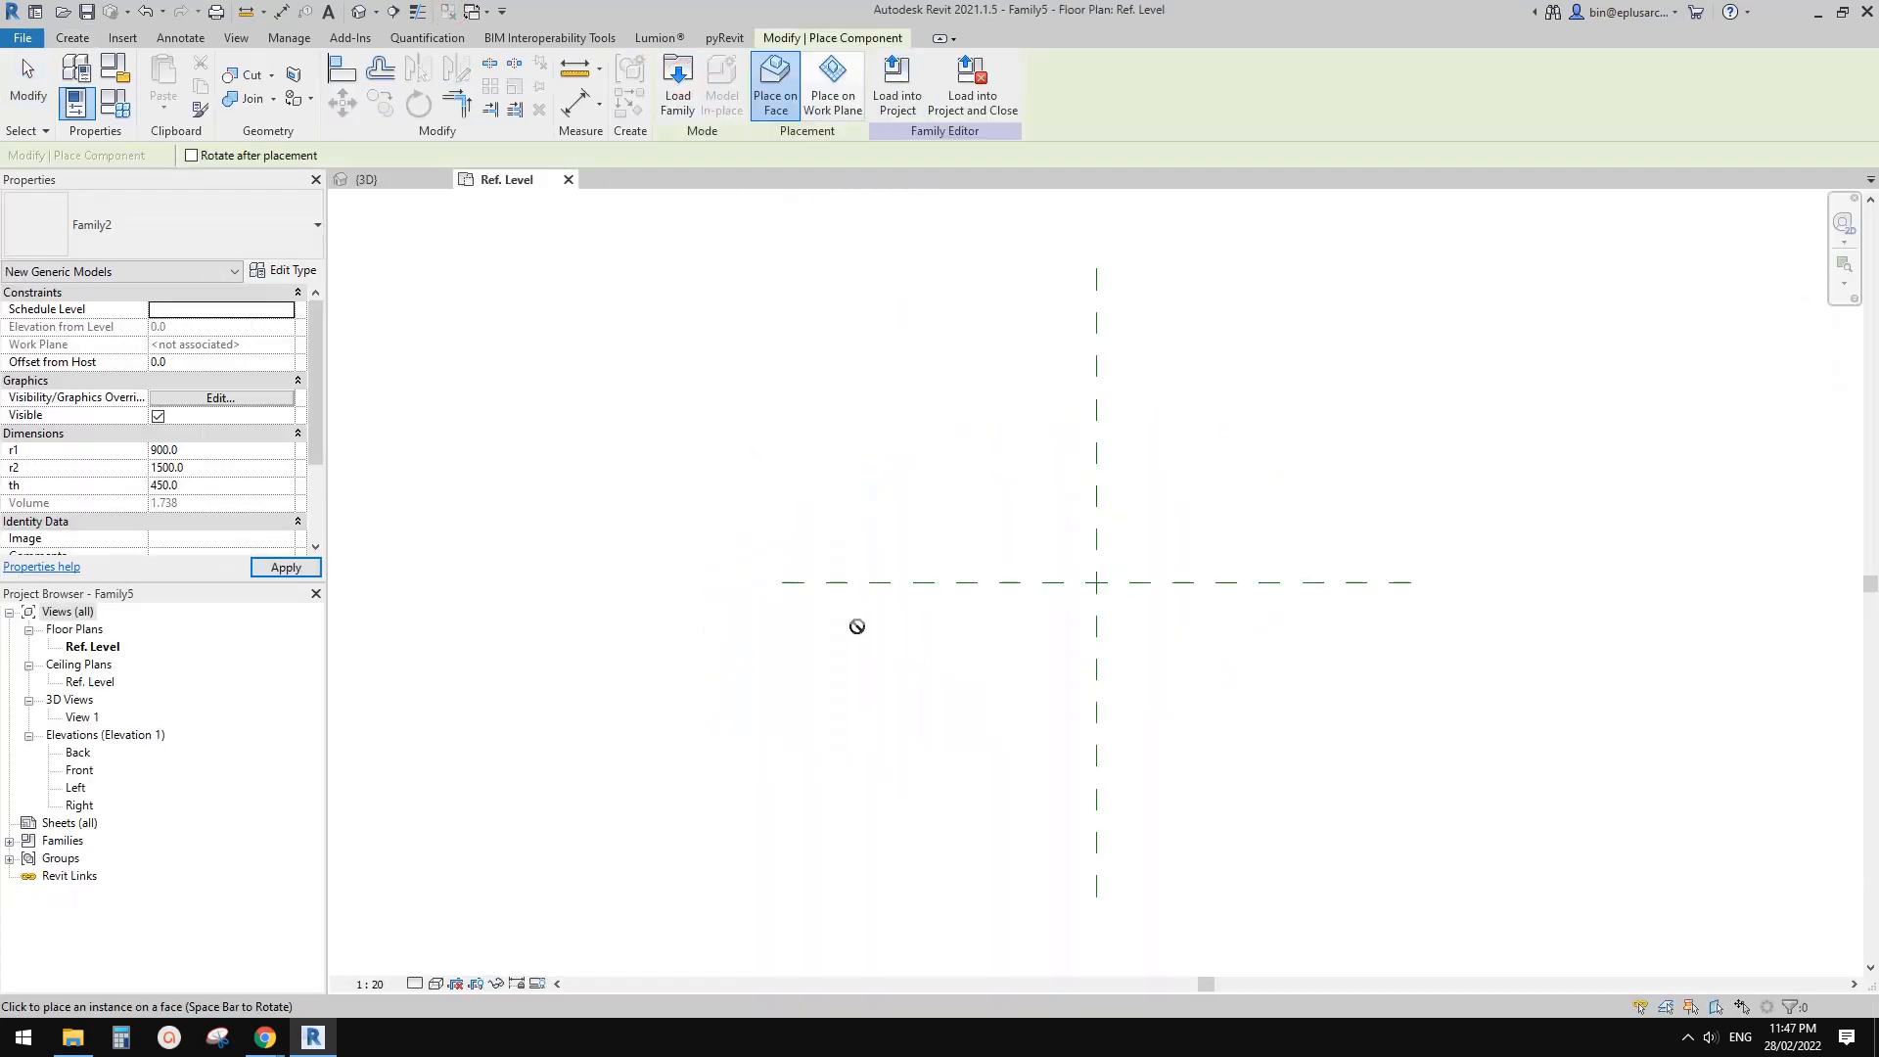
pyautogui.moveTo(1132, 586); pyautogui.dragTo(918, 622, button='middle')
pyautogui.scroll(1, 1029, 598)
pyautogui.scroll(-1, 970, 621)
pyautogui.moveTo(926, 615); pyautogui.dragTo(923, 614, button='middle')
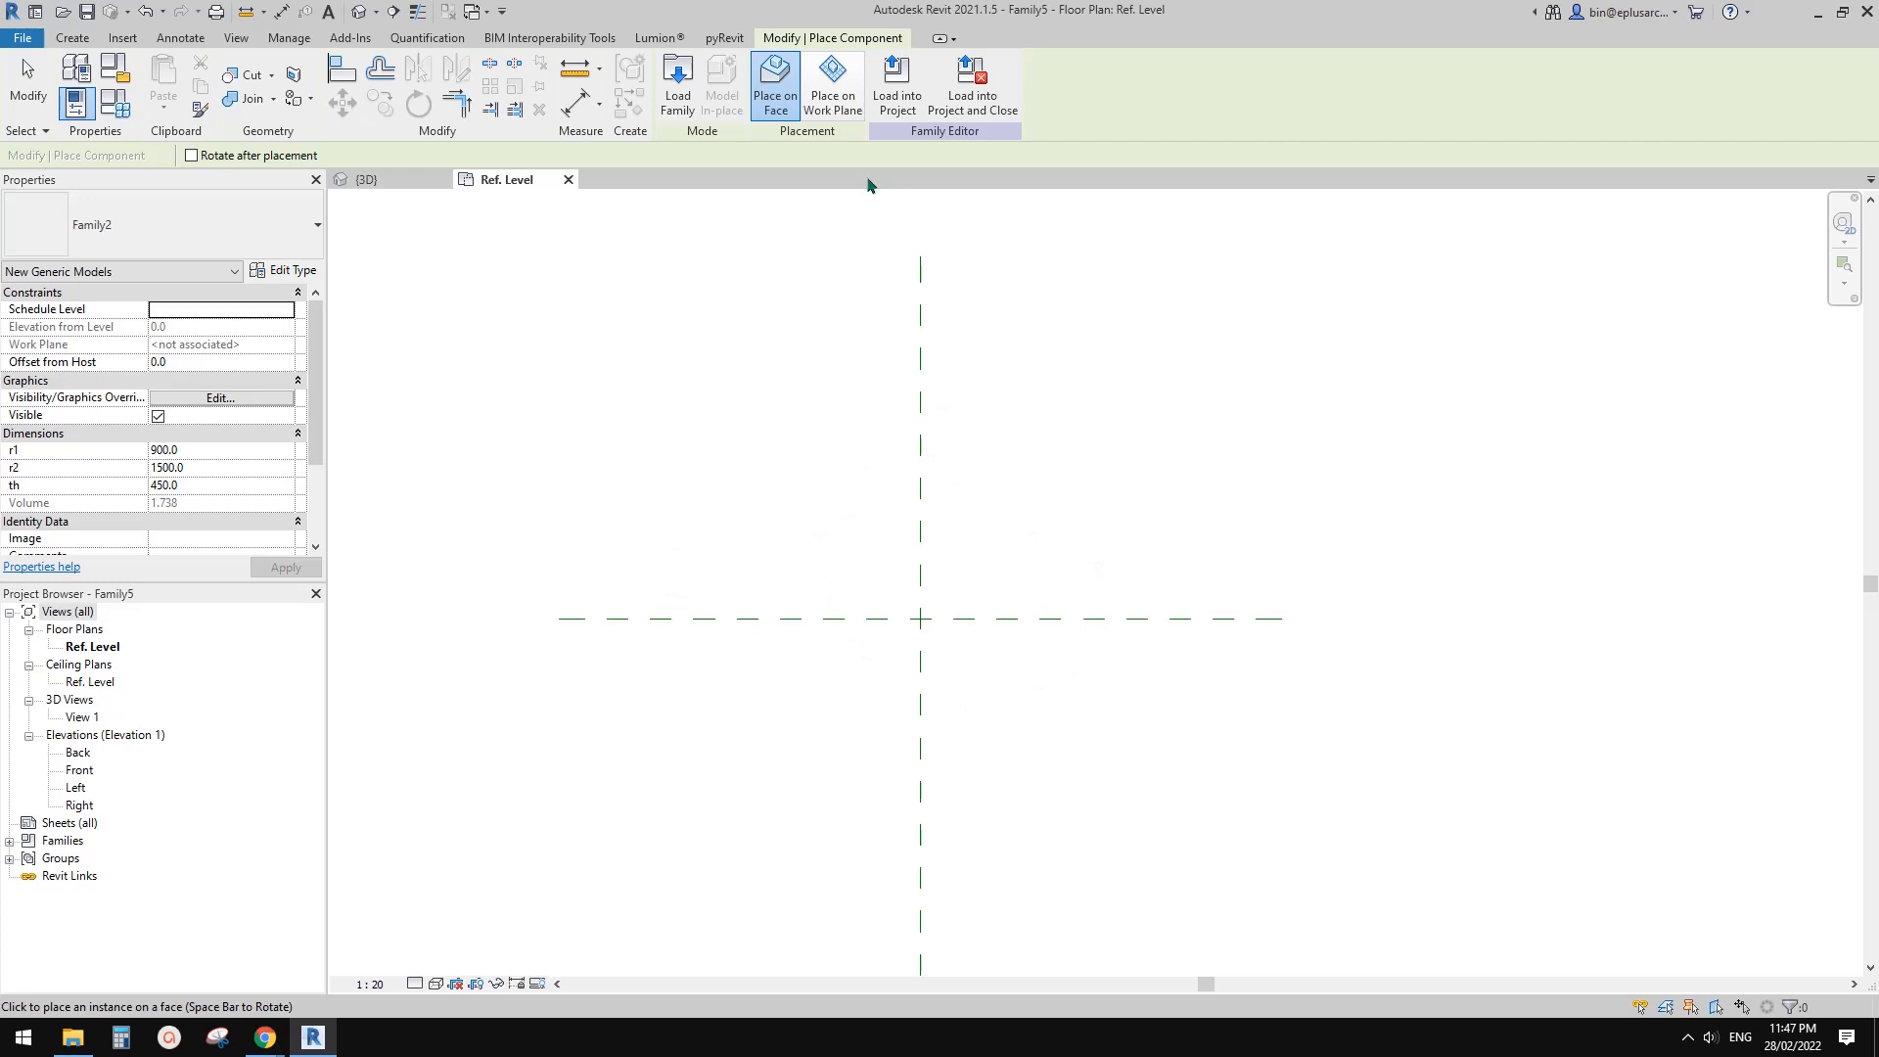
pyautogui.click(833, 86)
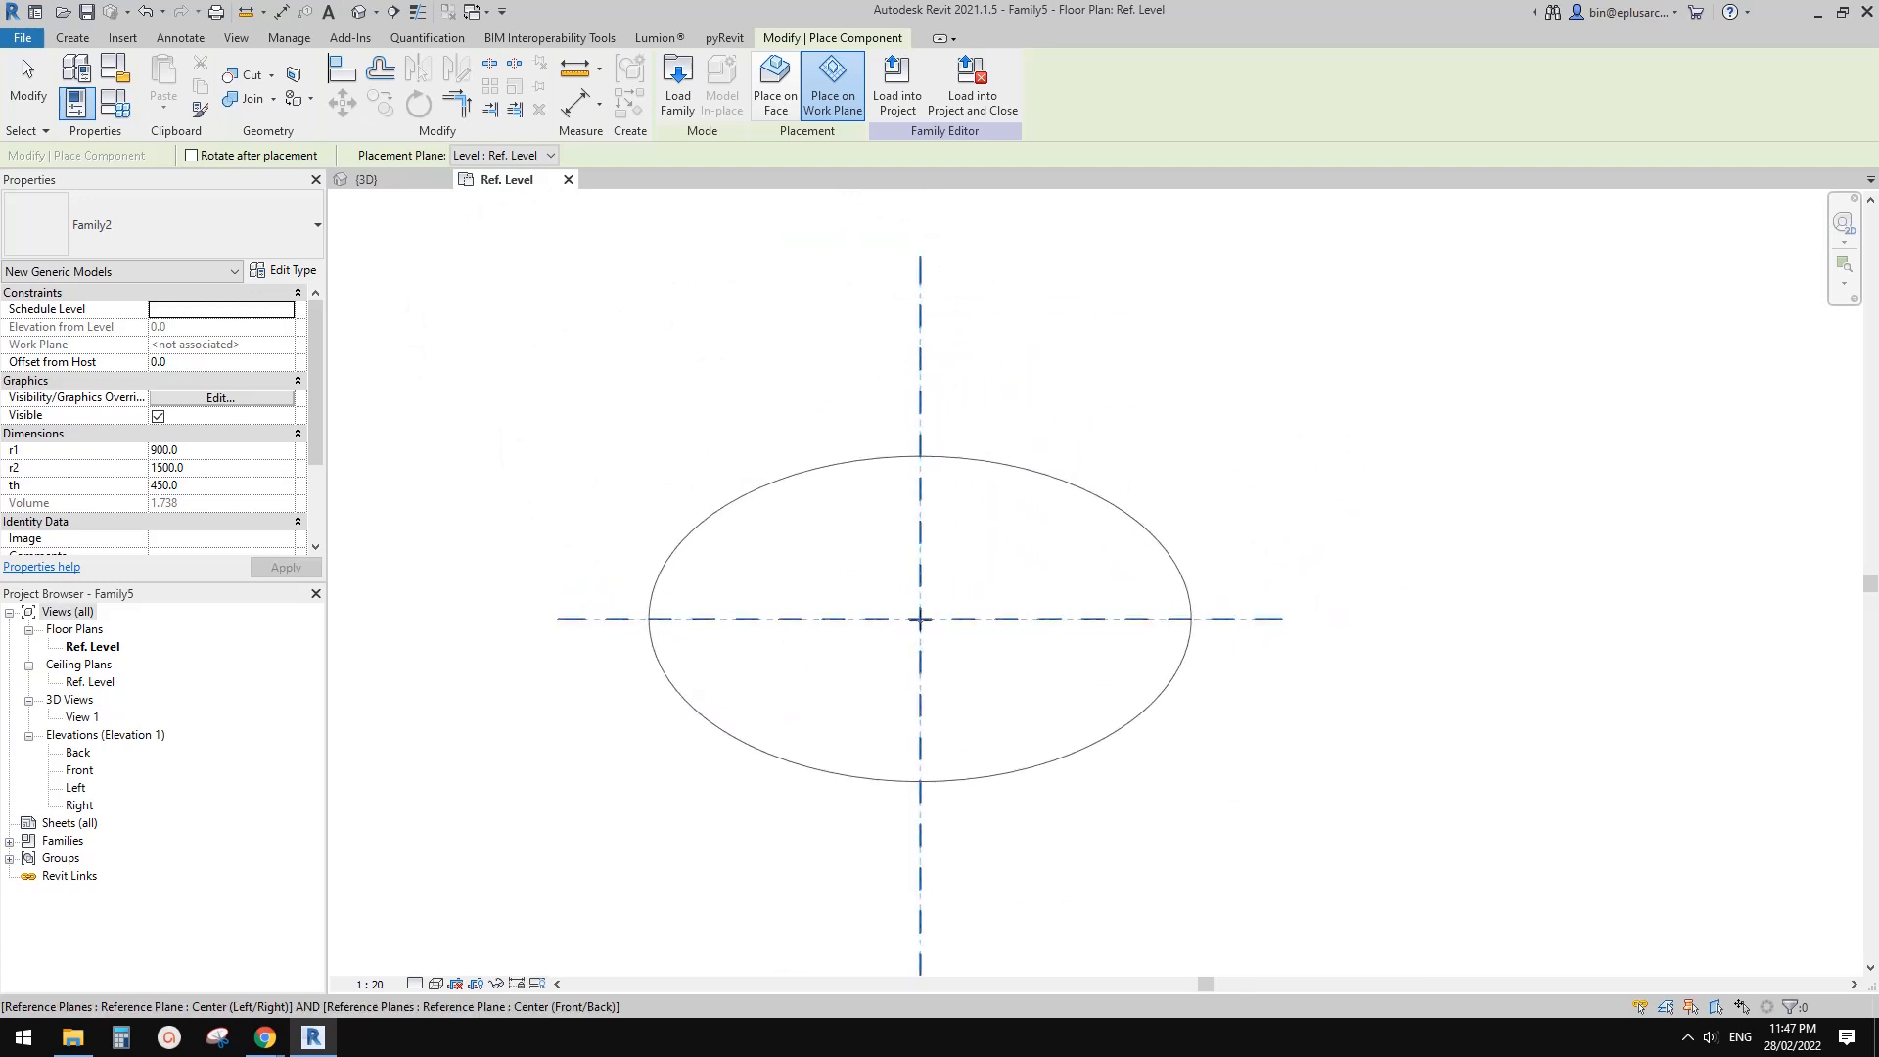
pyautogui.click(920, 618)
pyautogui.press('Escape')
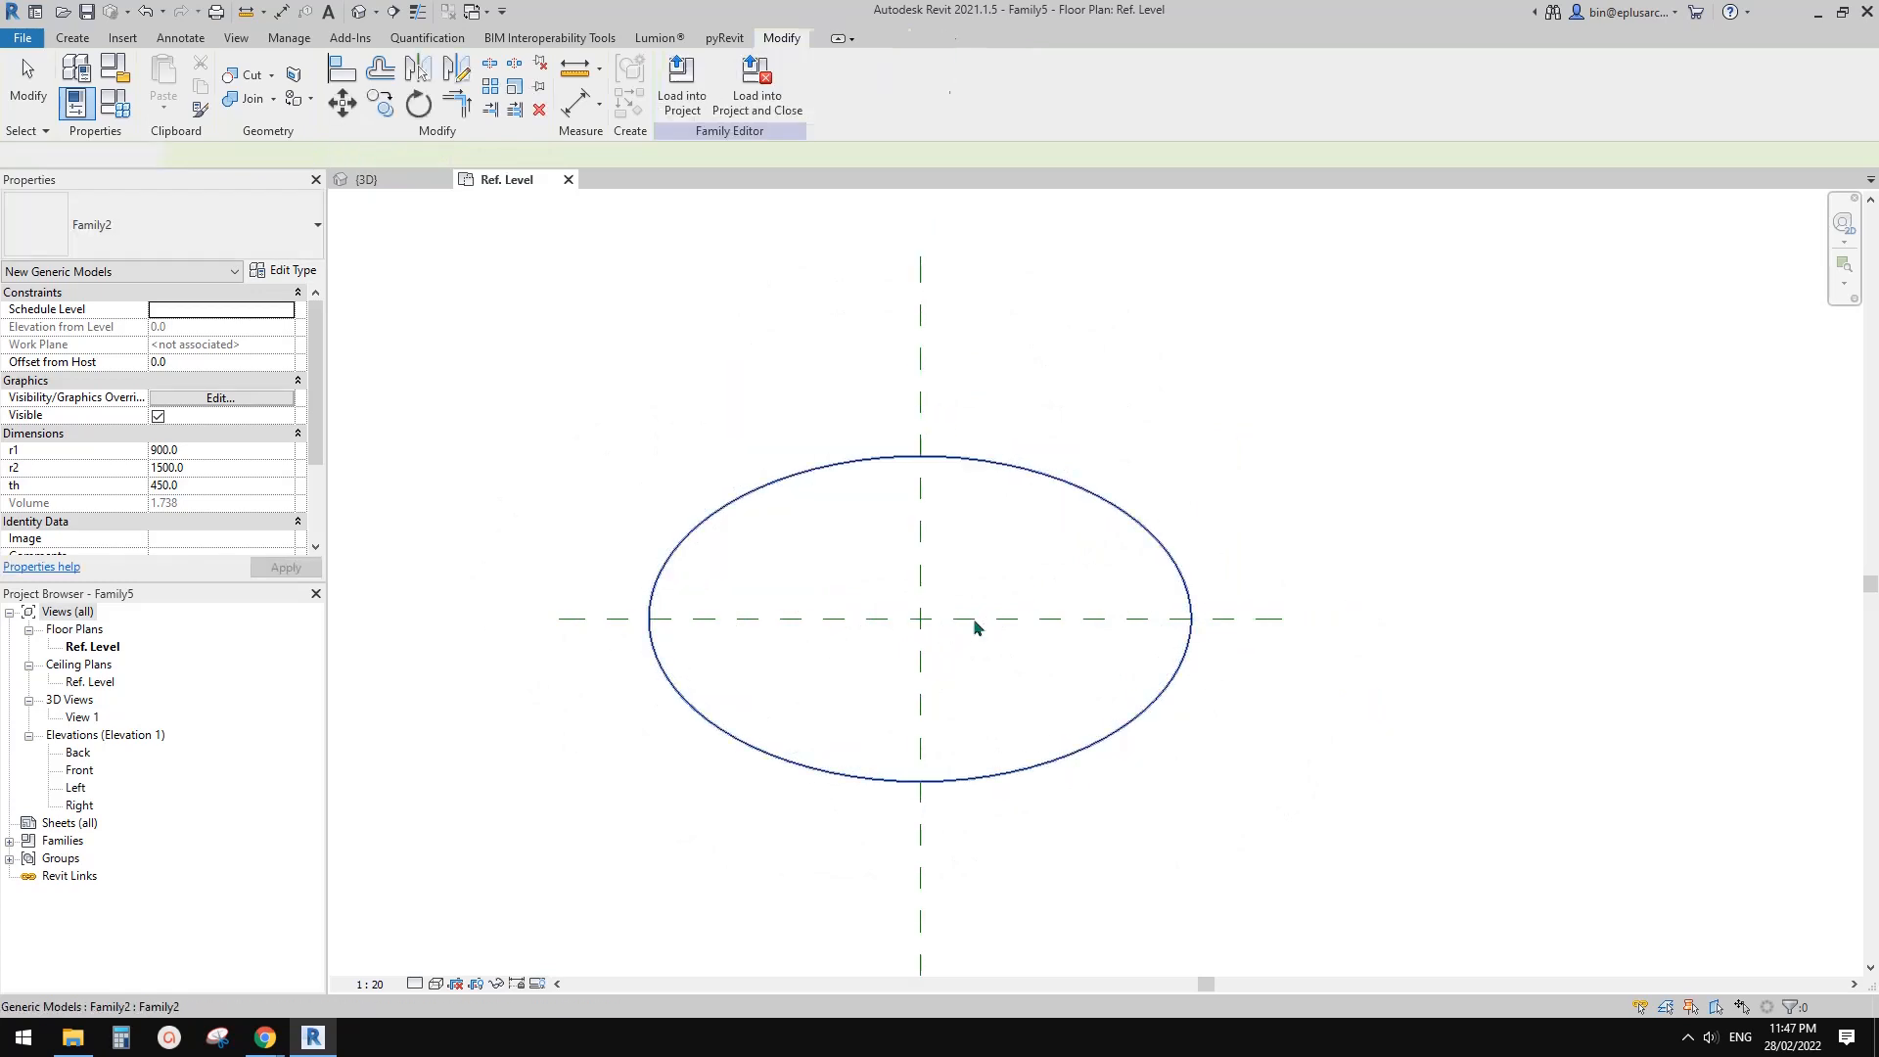
pyautogui.press('Escape')
# - Set the Ref. Level plan to the Shaded visual style and check the placed disc's instance properties
pyautogui.moveTo(1019, 595); pyautogui.dragTo(997, 583, button='middle')
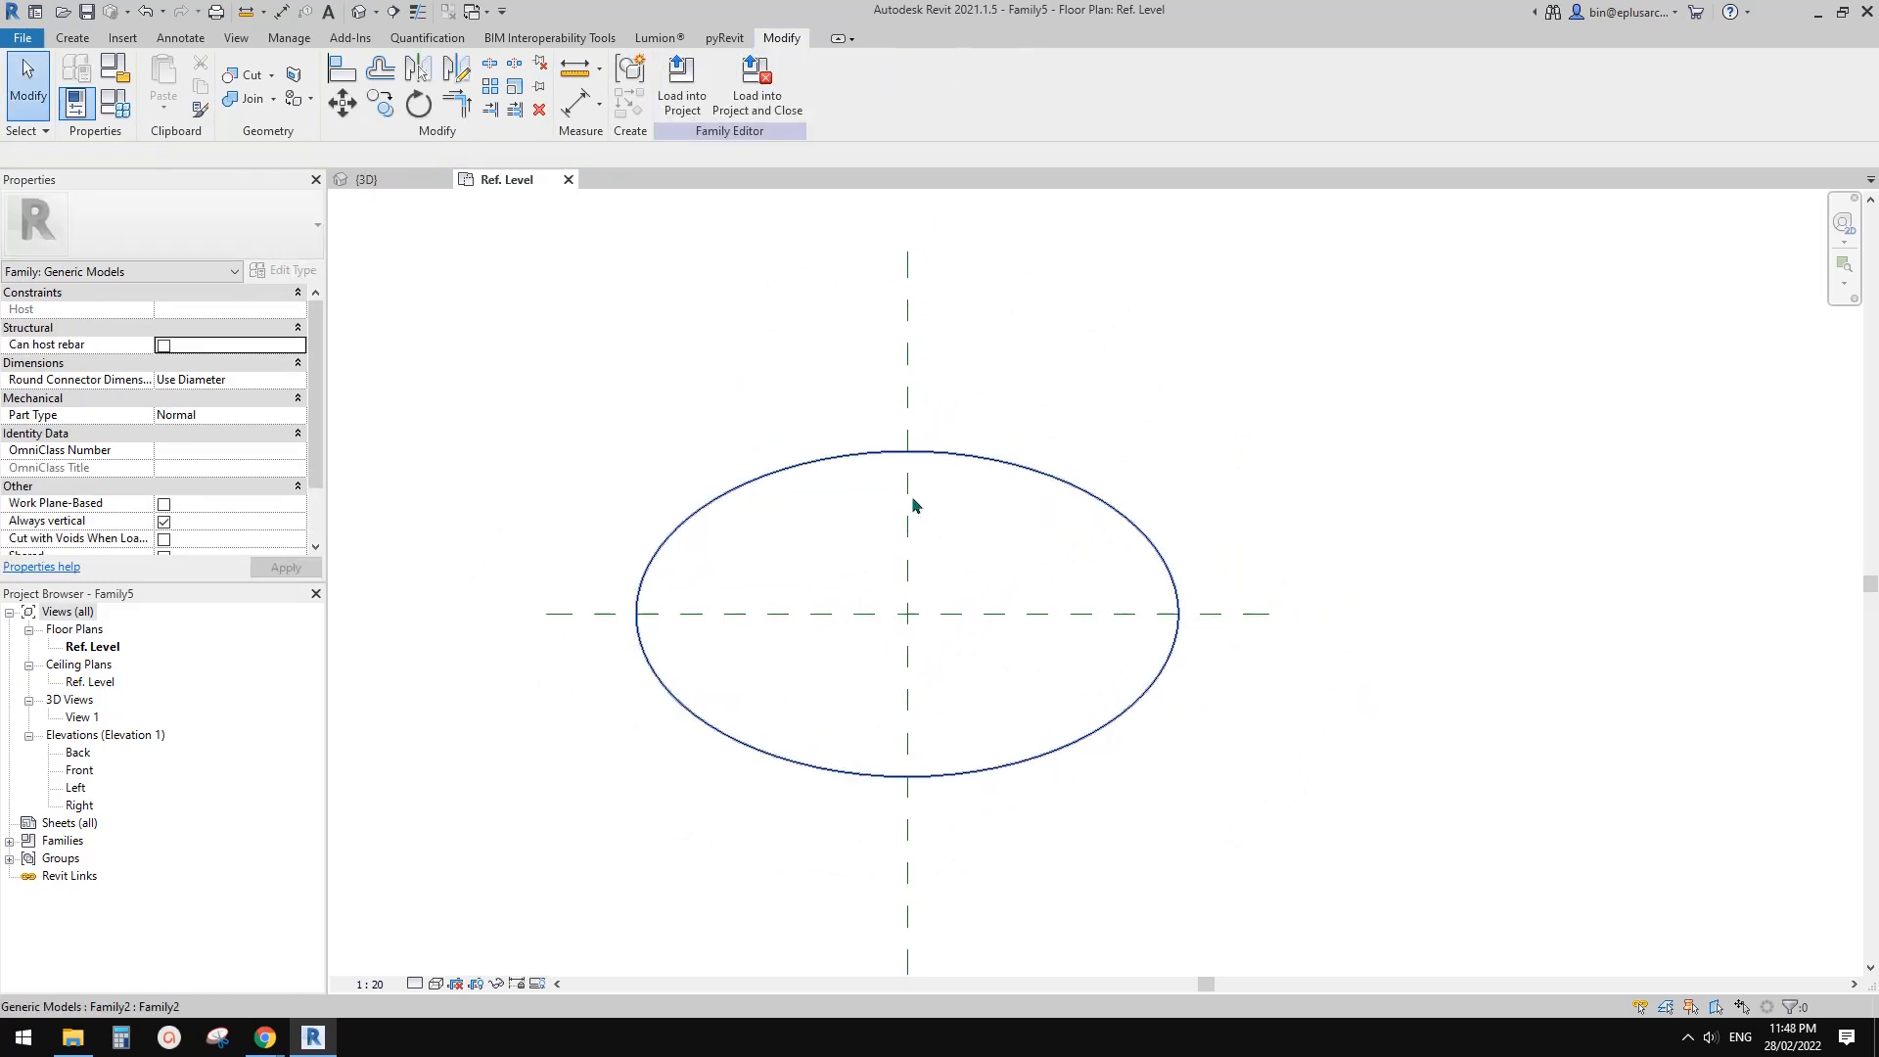
pyautogui.moveTo(1181, 612); pyautogui.dragTo(1173, 624, button='middle')
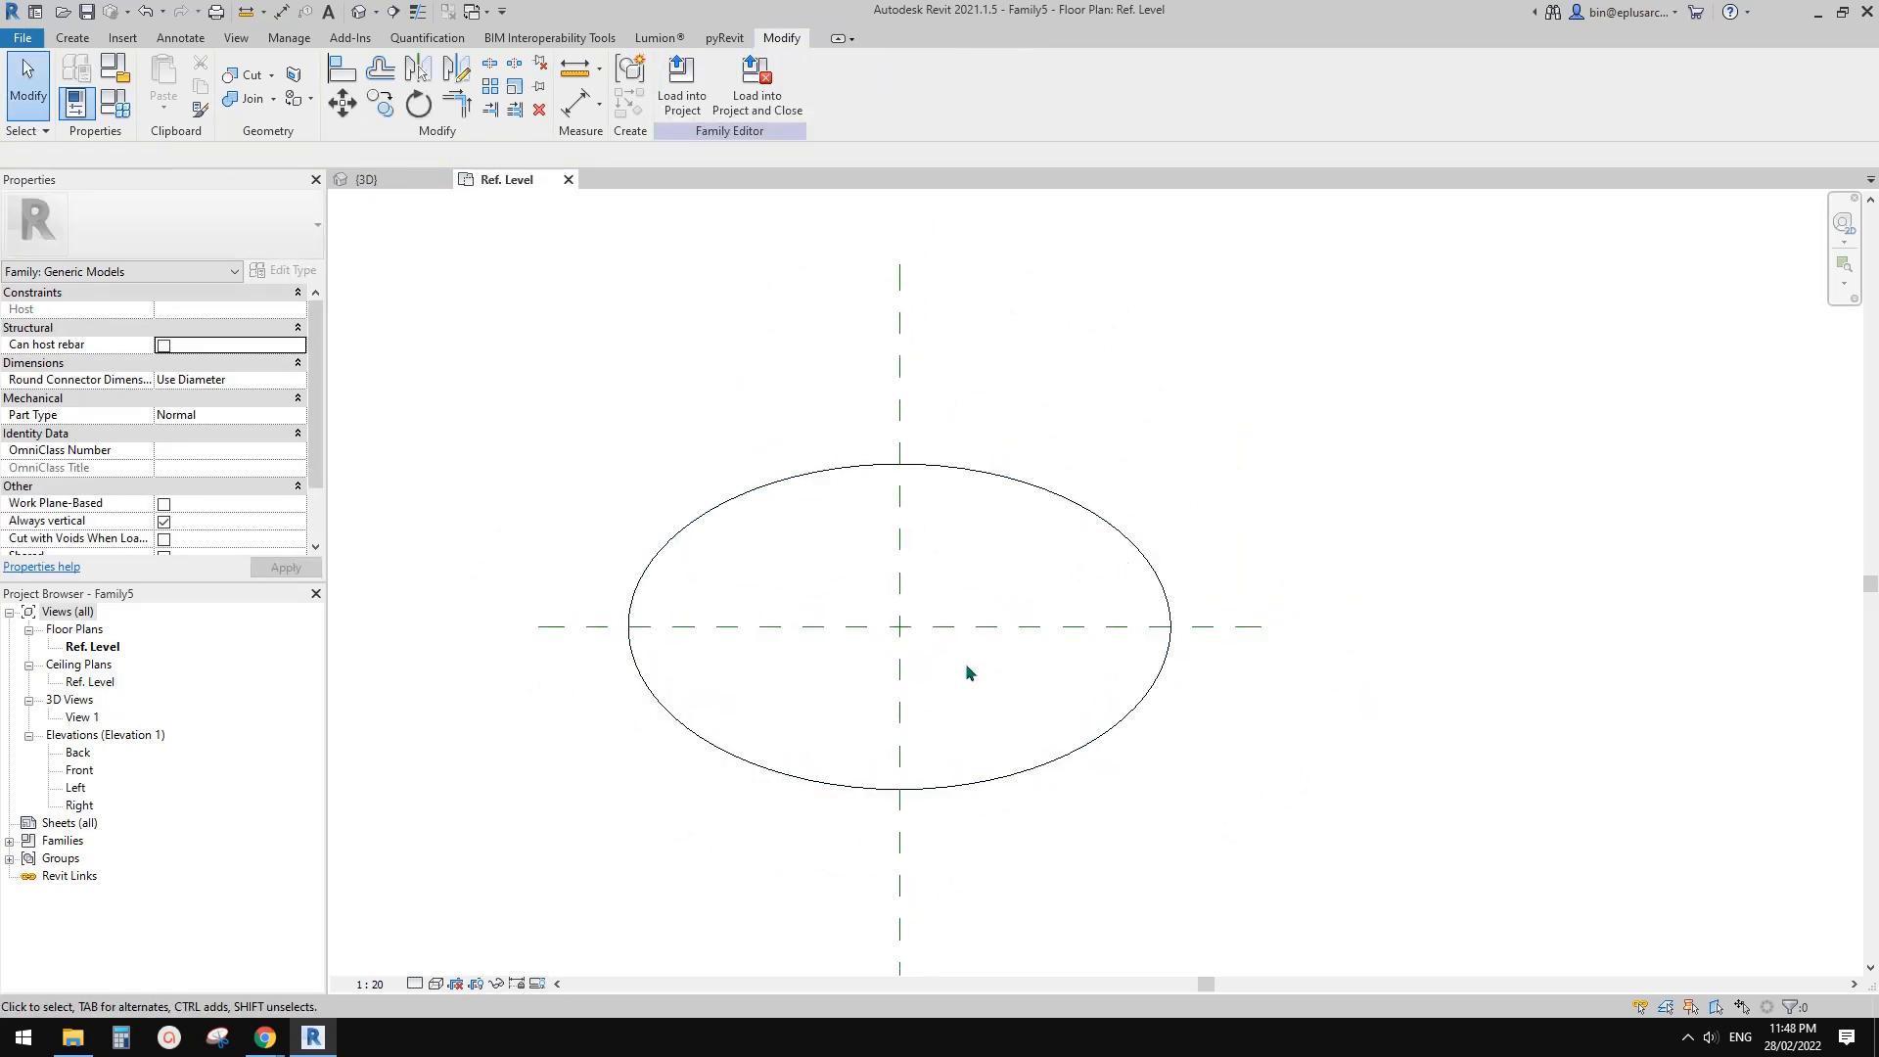
pyautogui.press('s')
pyautogui.press('d')
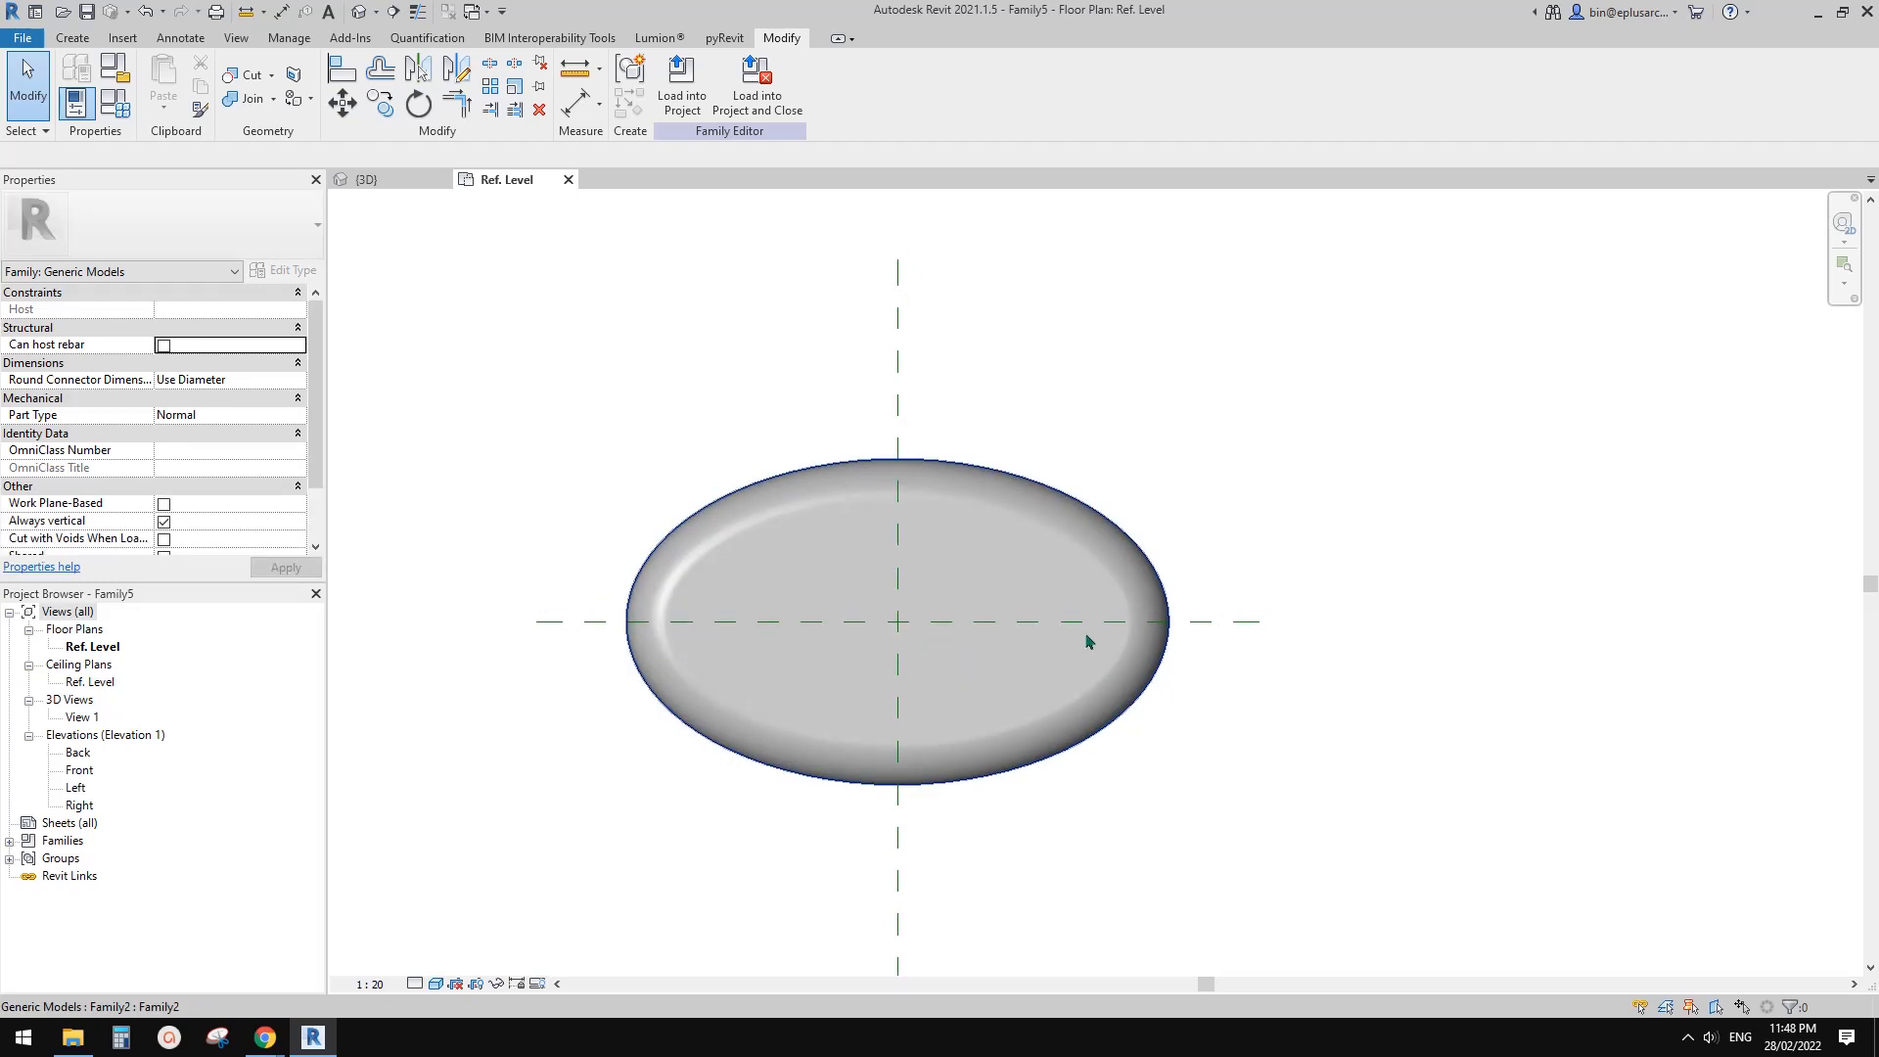
pyautogui.click(793, 532)
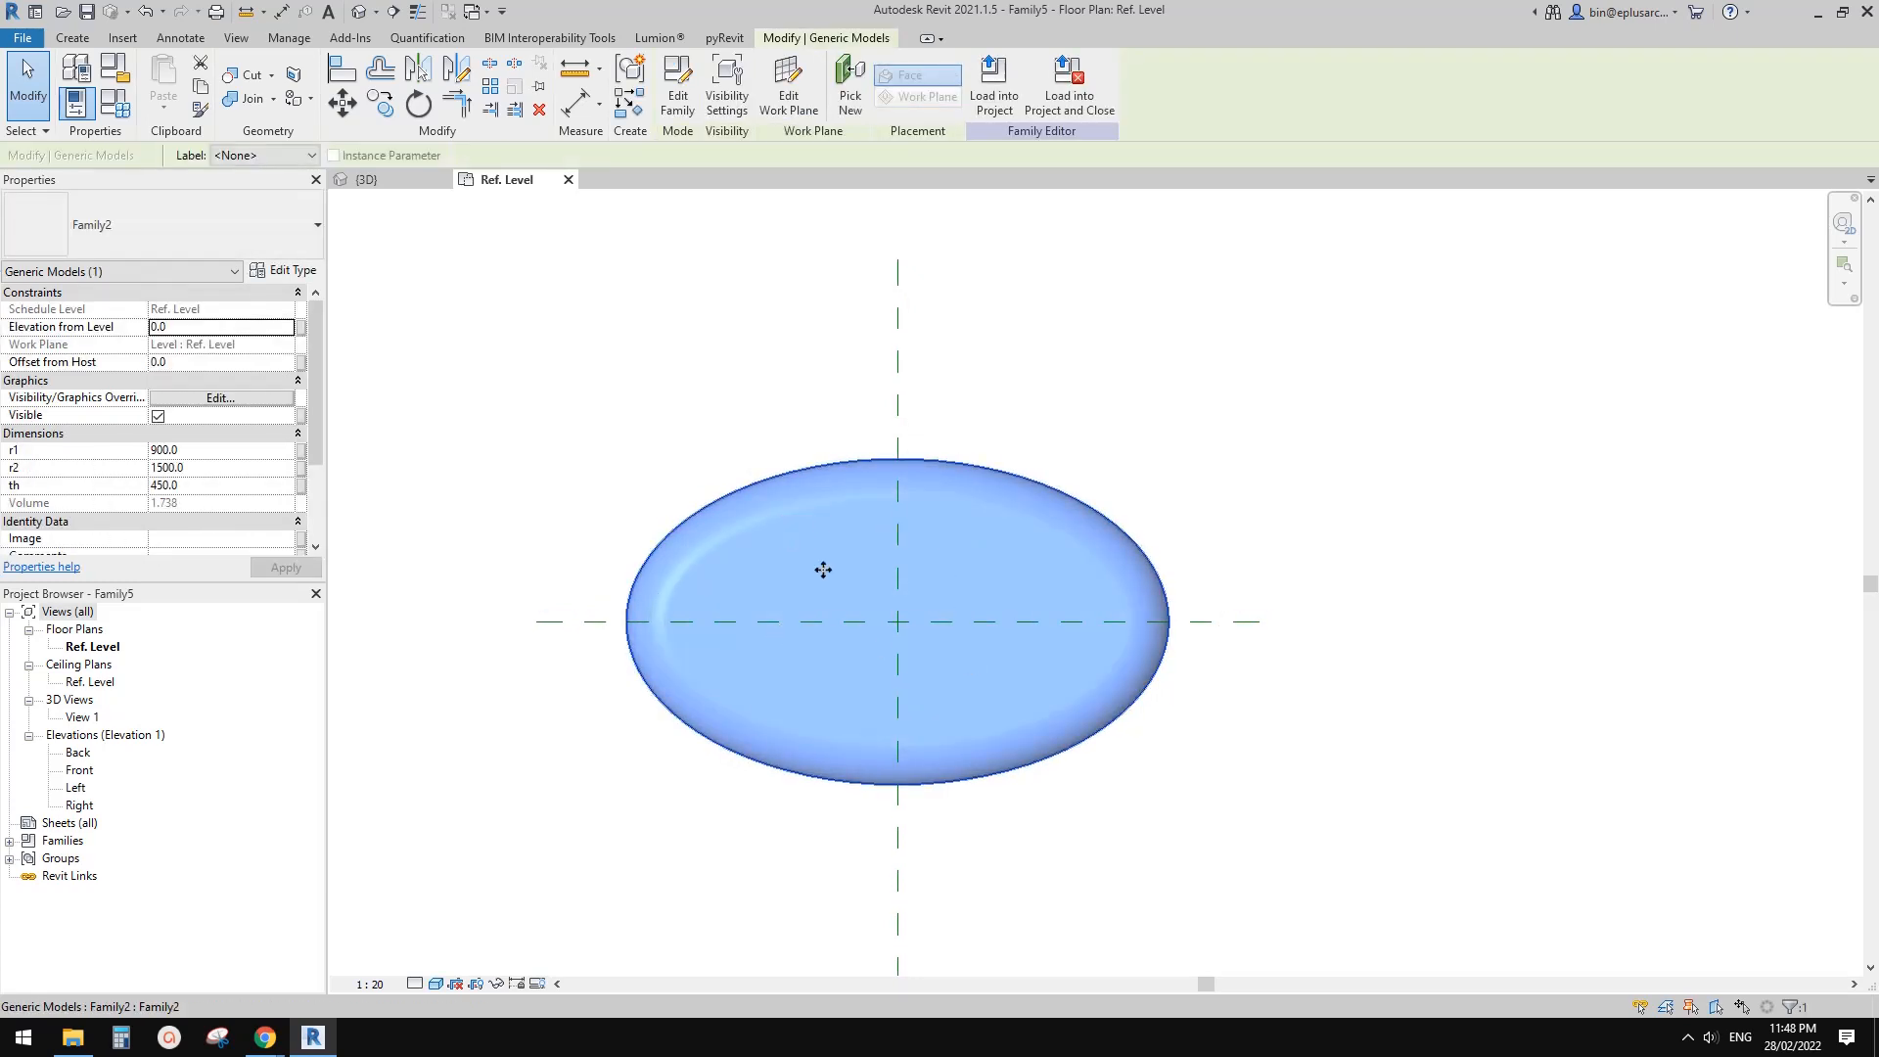
pyautogui.scroll(1, 823, 570)
pyautogui.press('Escape')
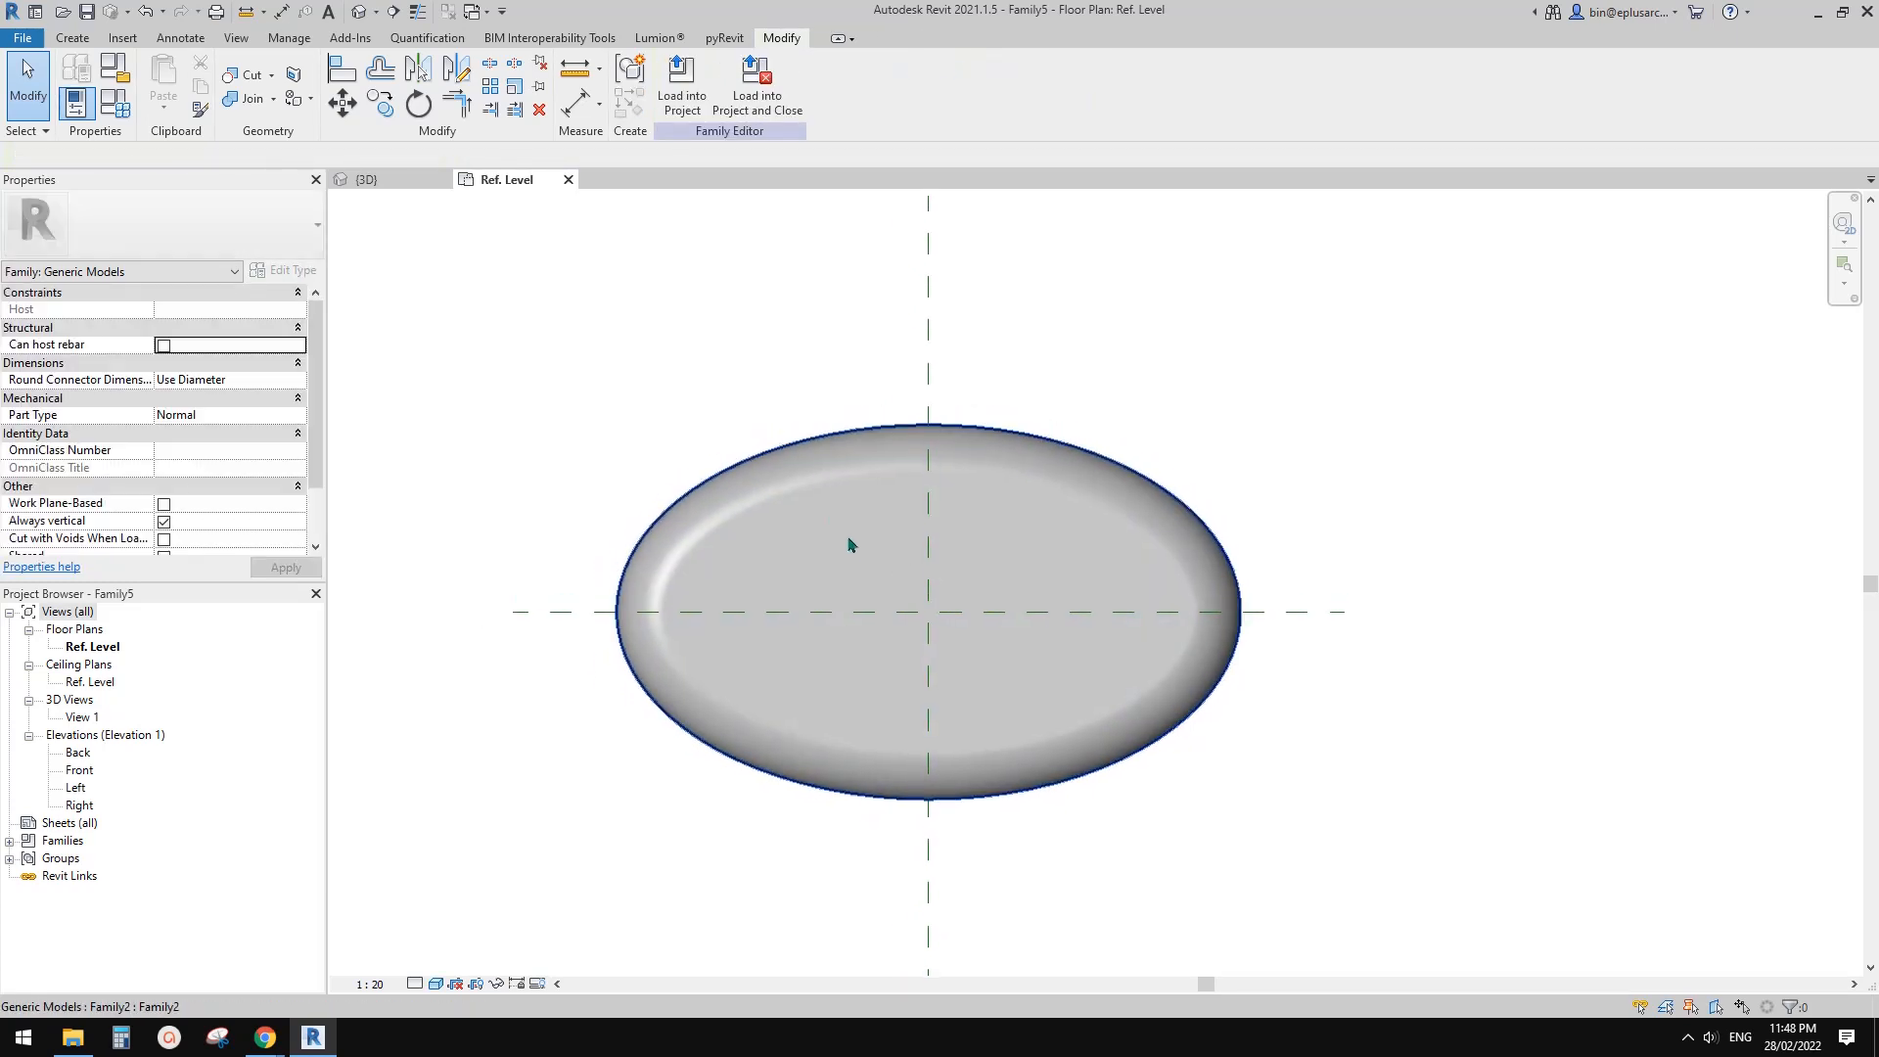
# - Align the first disc's centre planes to the Center (Left/Right) and Center (Front/Back) reference planes and lock both alignments
pyautogui.press('a')
pyautogui.press('l')
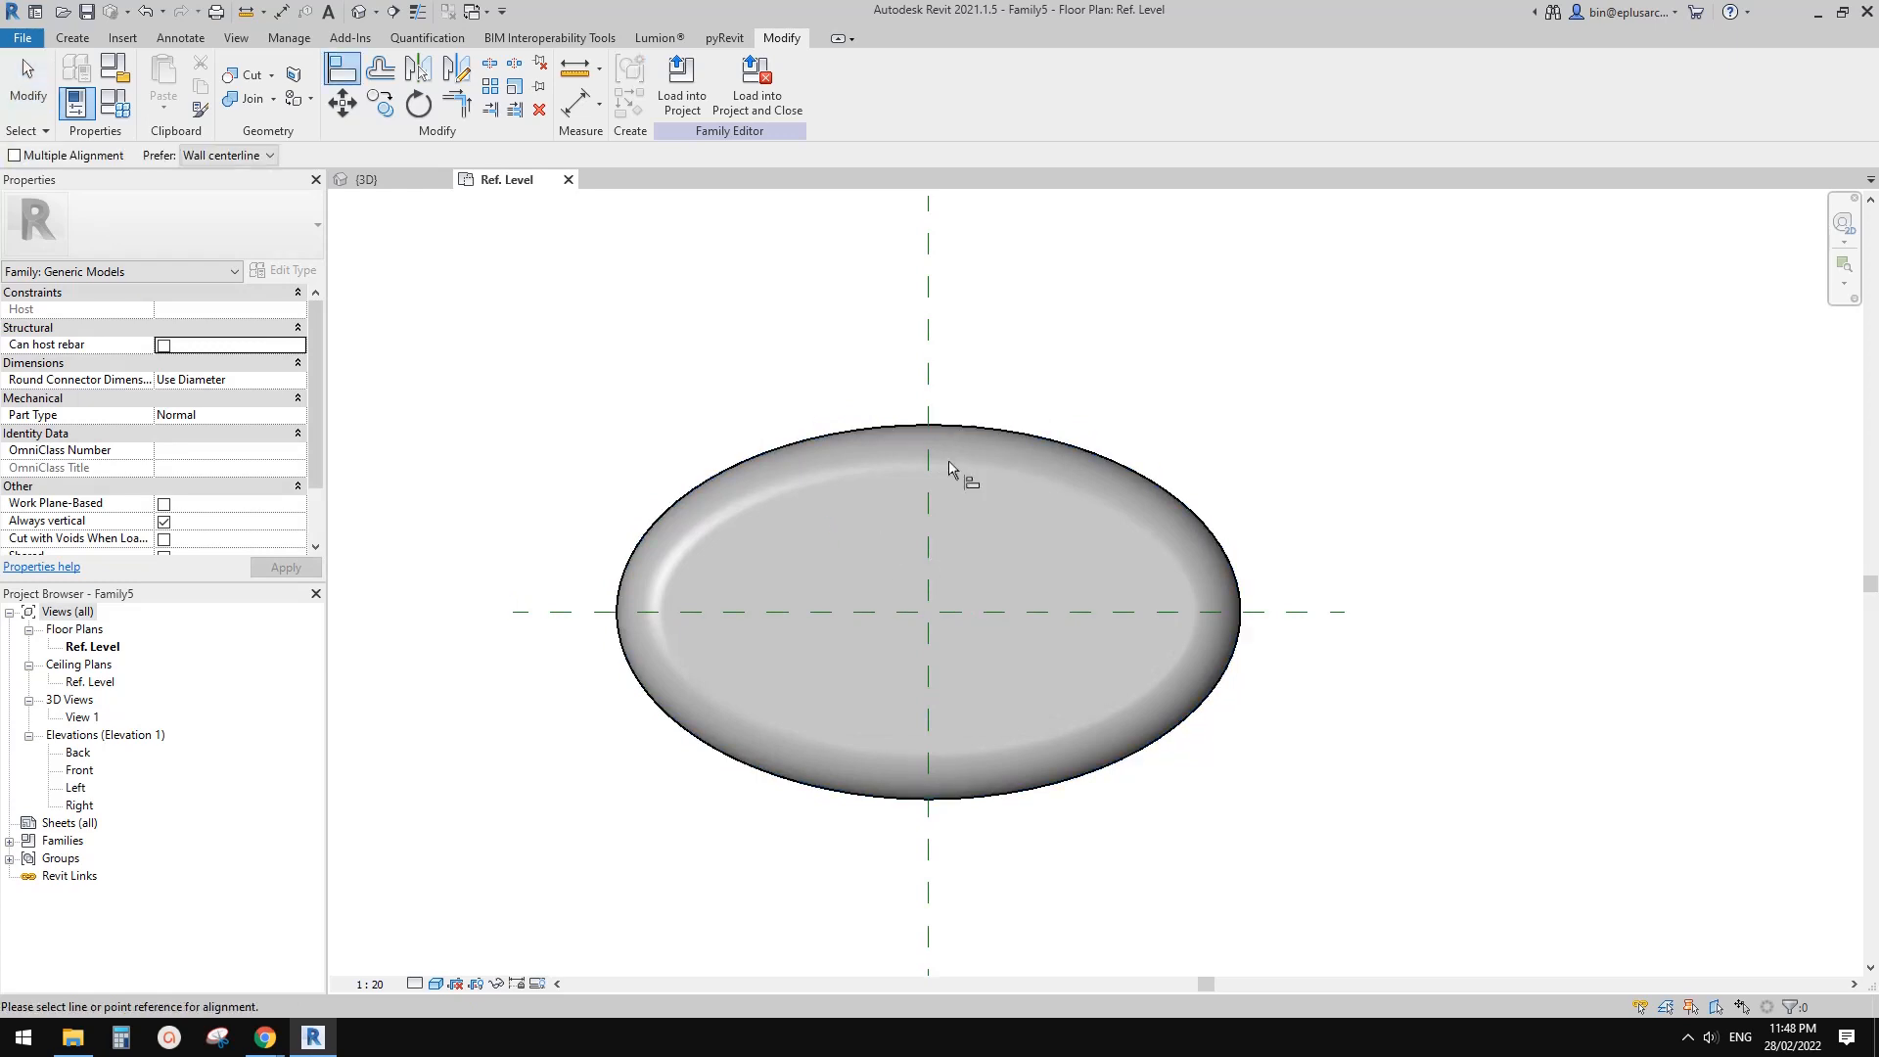
pyautogui.click(931, 331)
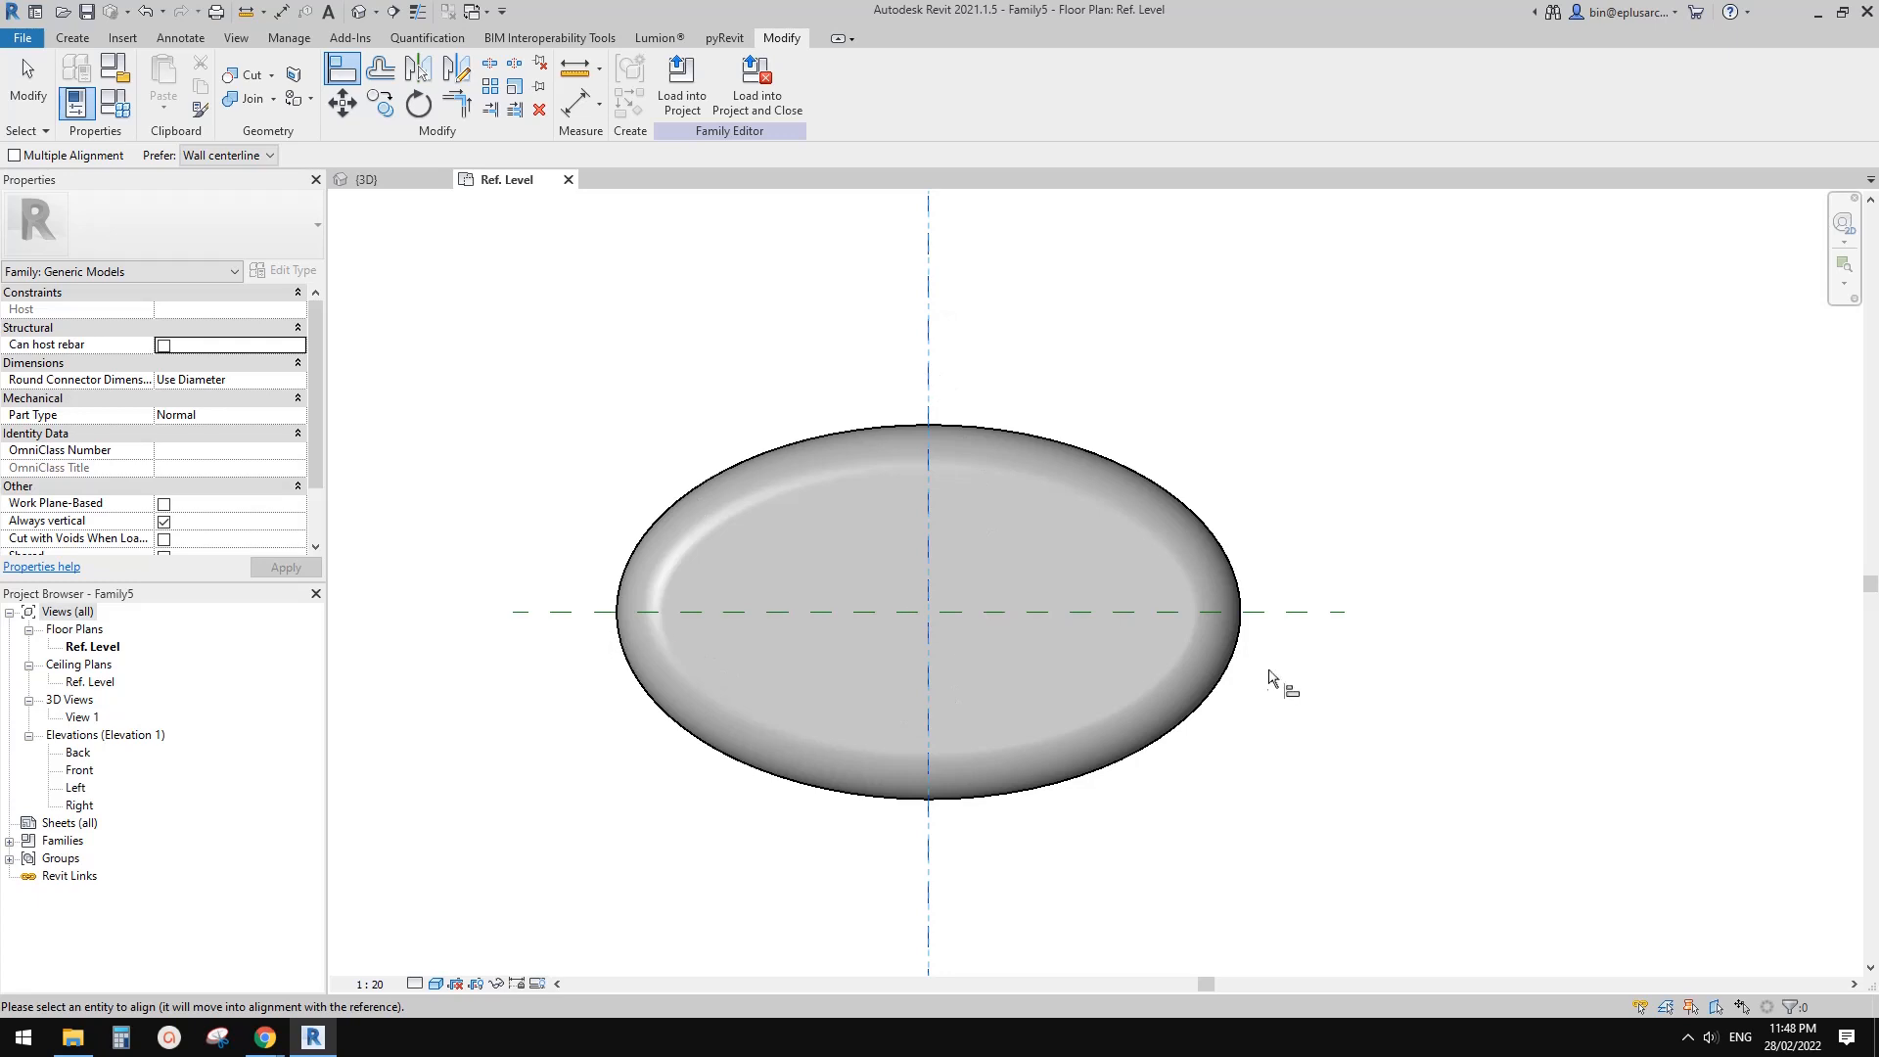
pyautogui.click(927, 572)
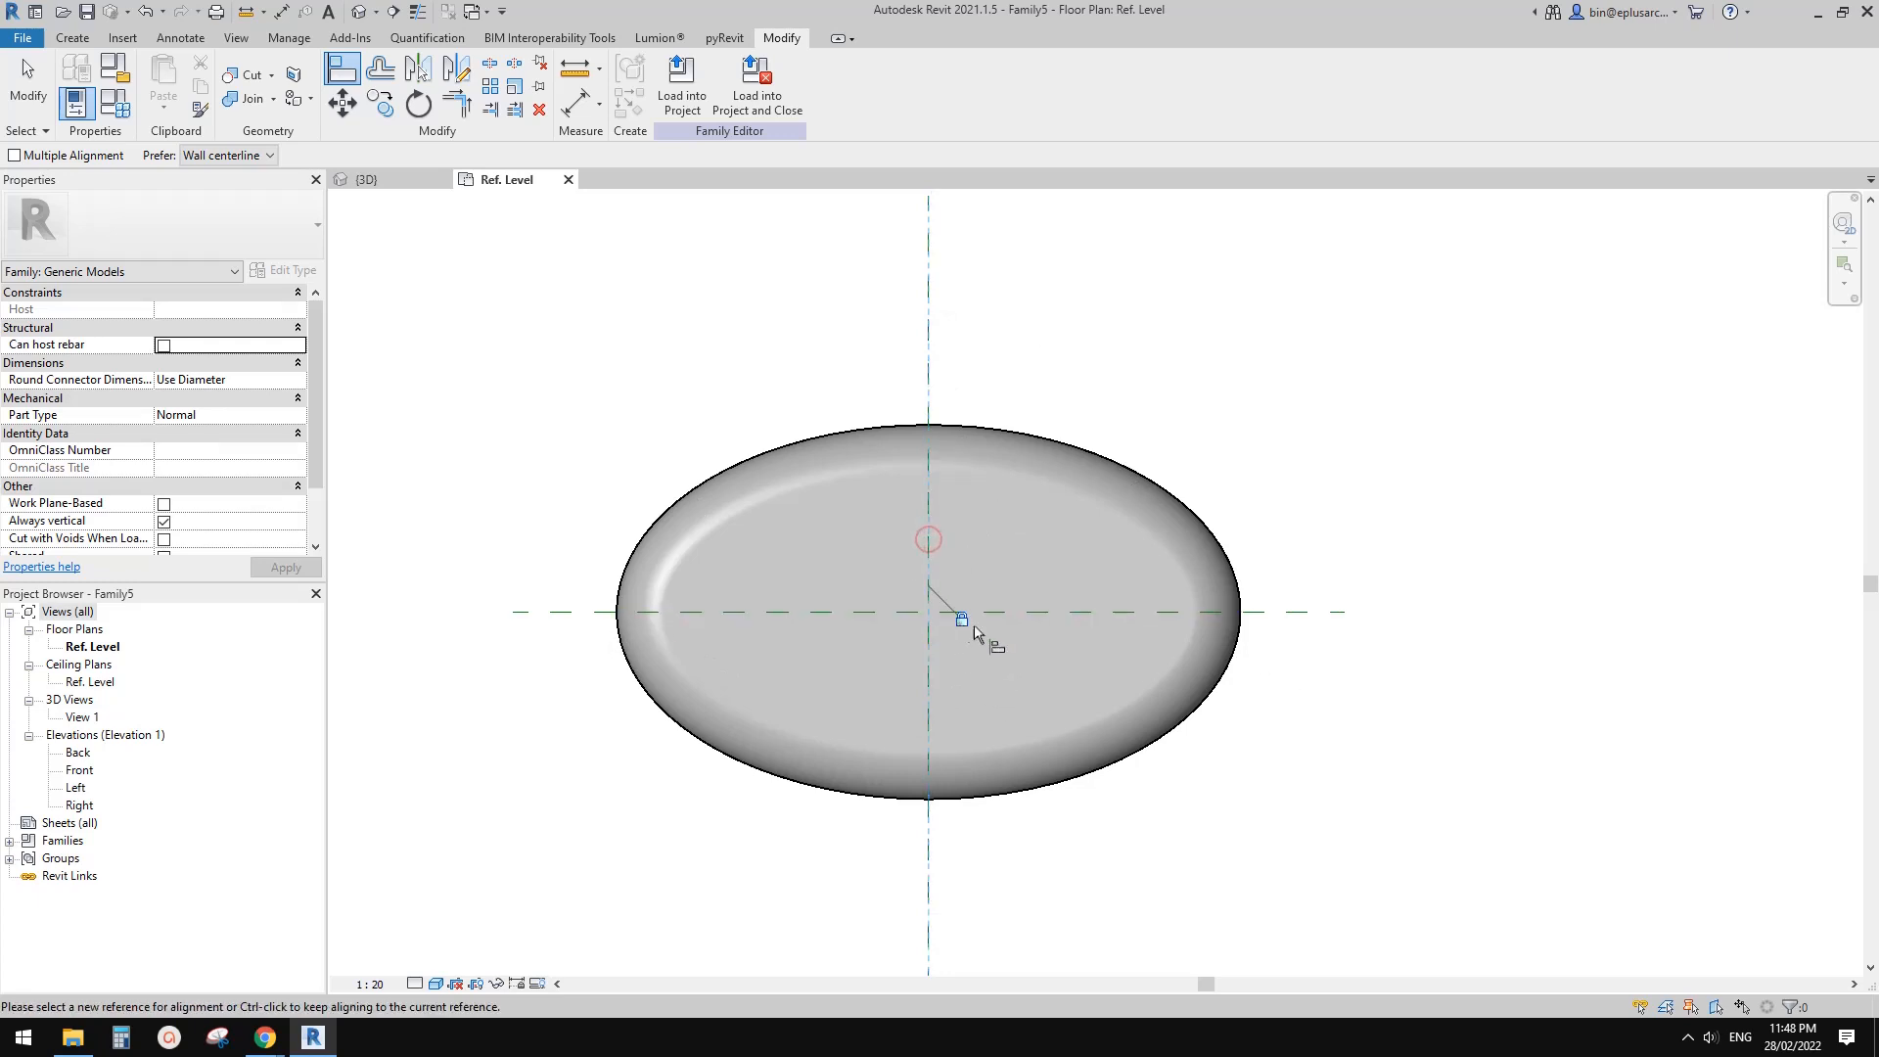
pyautogui.click(1285, 623)
pyautogui.click(1101, 614)
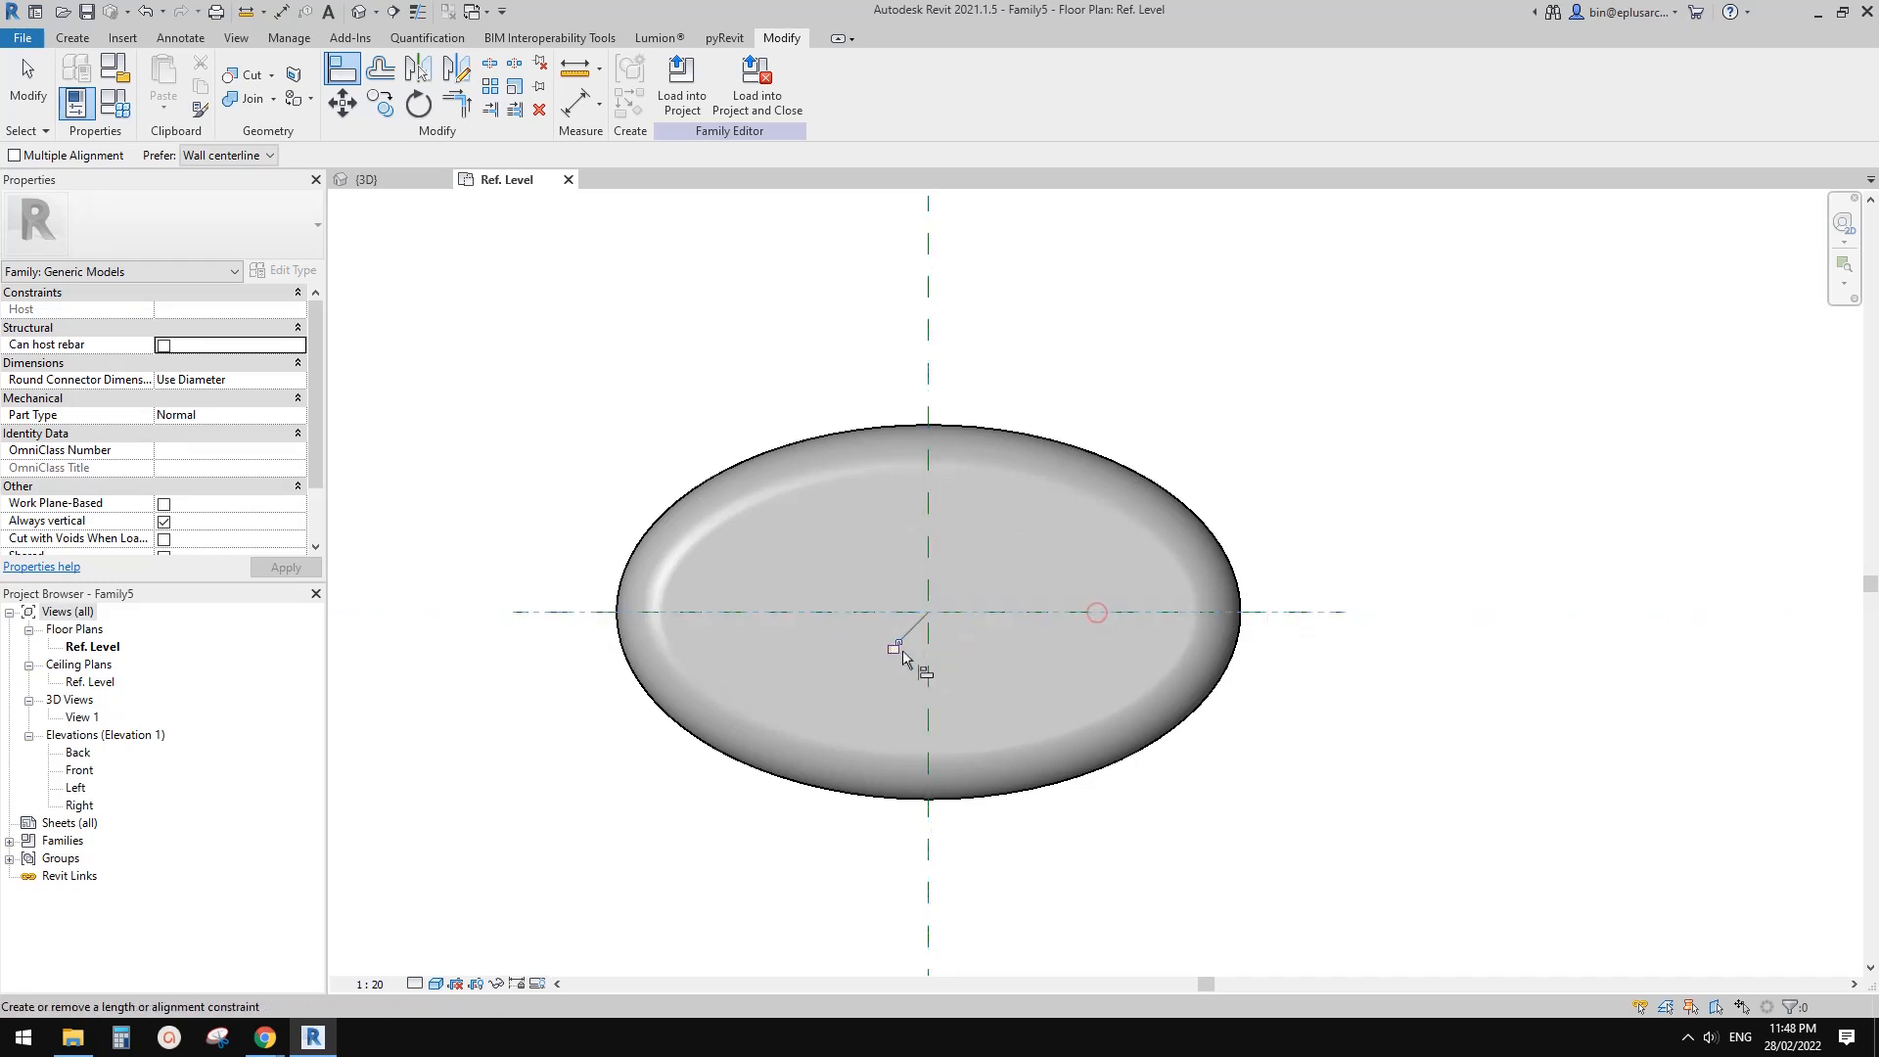
pyautogui.moveTo(1231, 378); pyautogui.dragTo(1230, 378, button='middle')
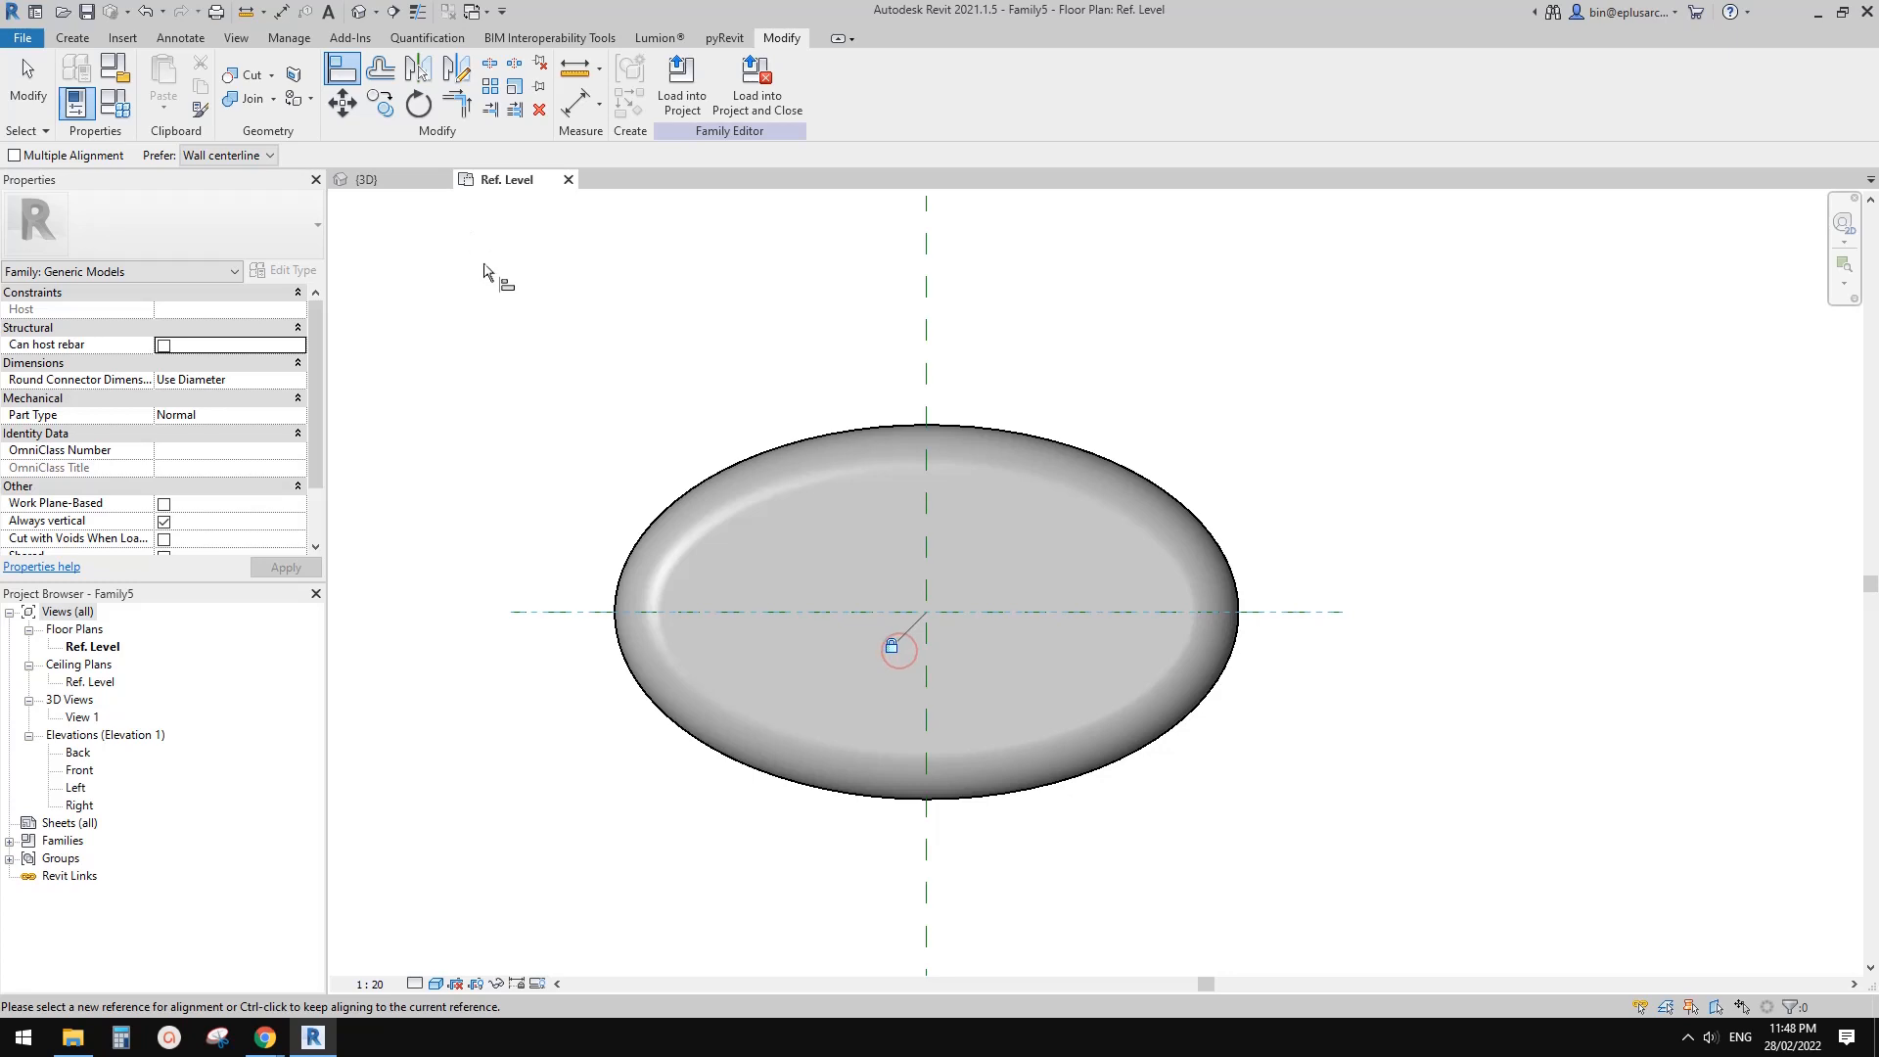
# - Place a second disc on the first disc's top face, about 440 mm right of and 220 mm above the plan centre
pyautogui.click(73, 38)
pyautogui.click(483, 83)
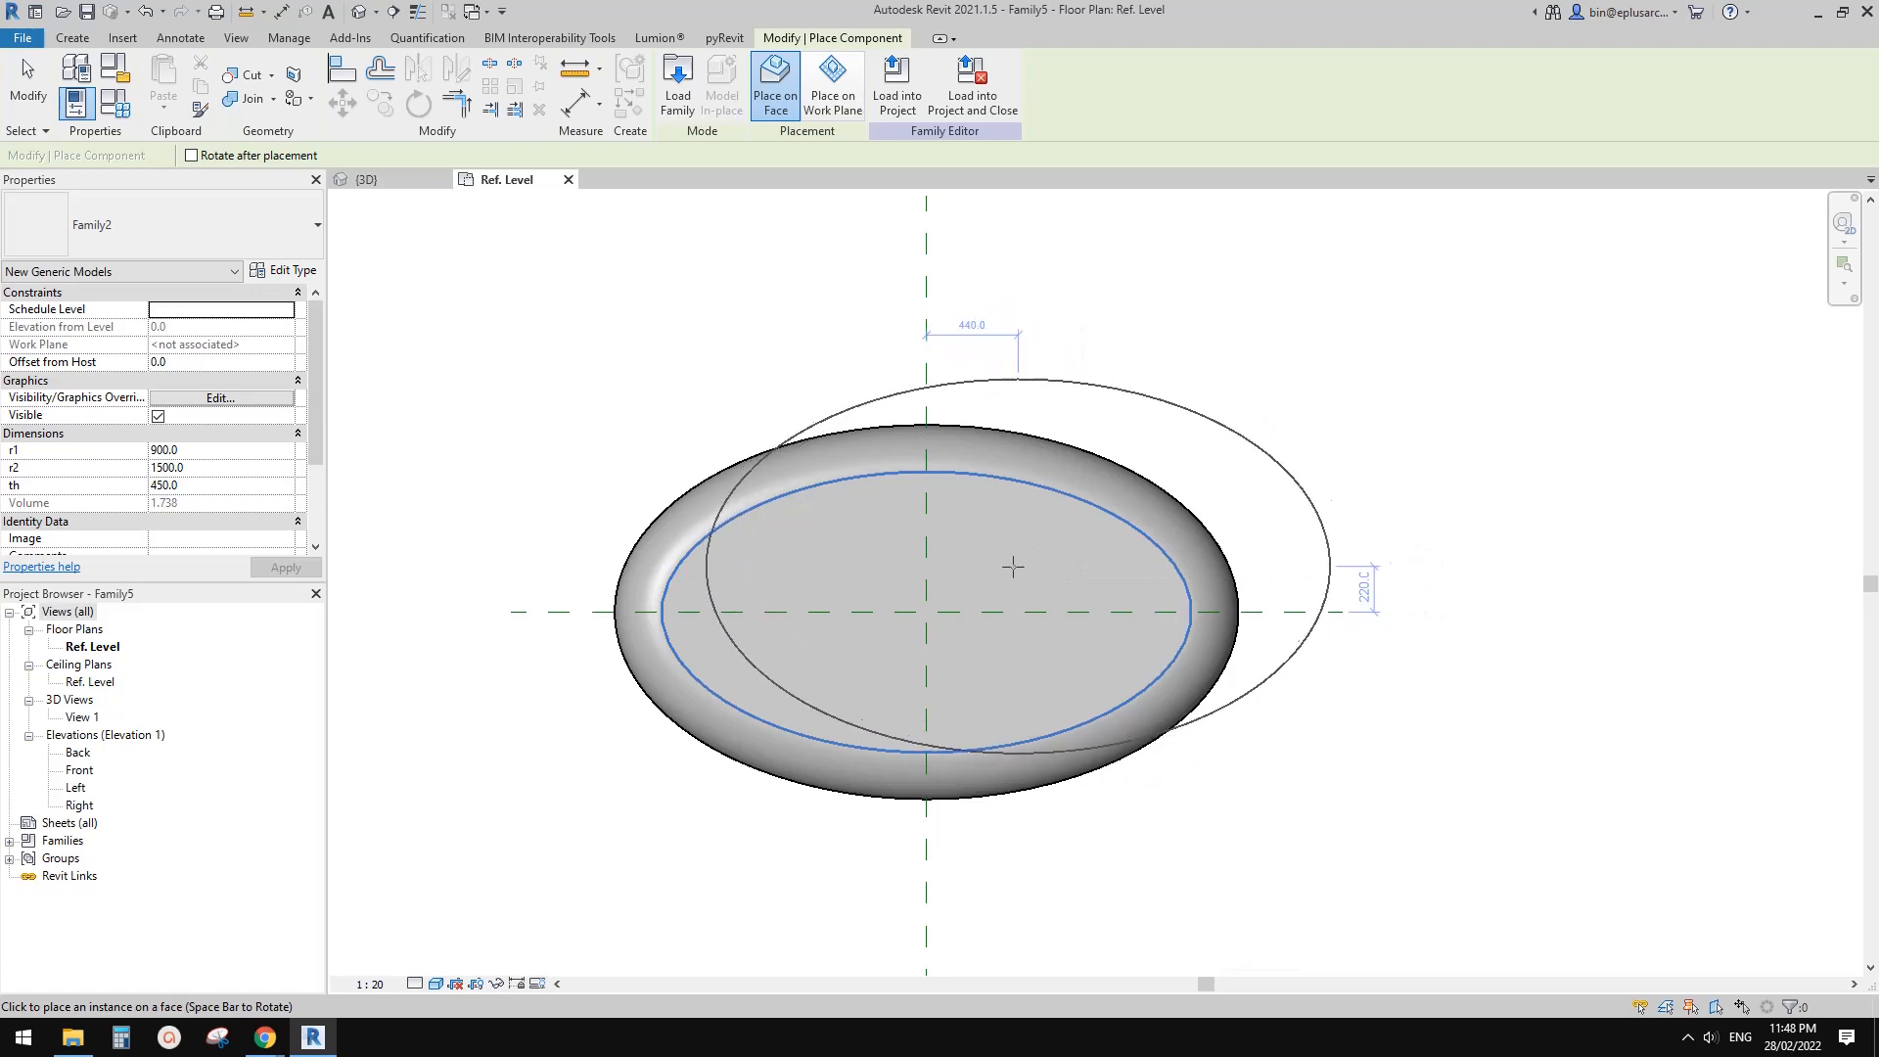
pyautogui.click(1035, 682)
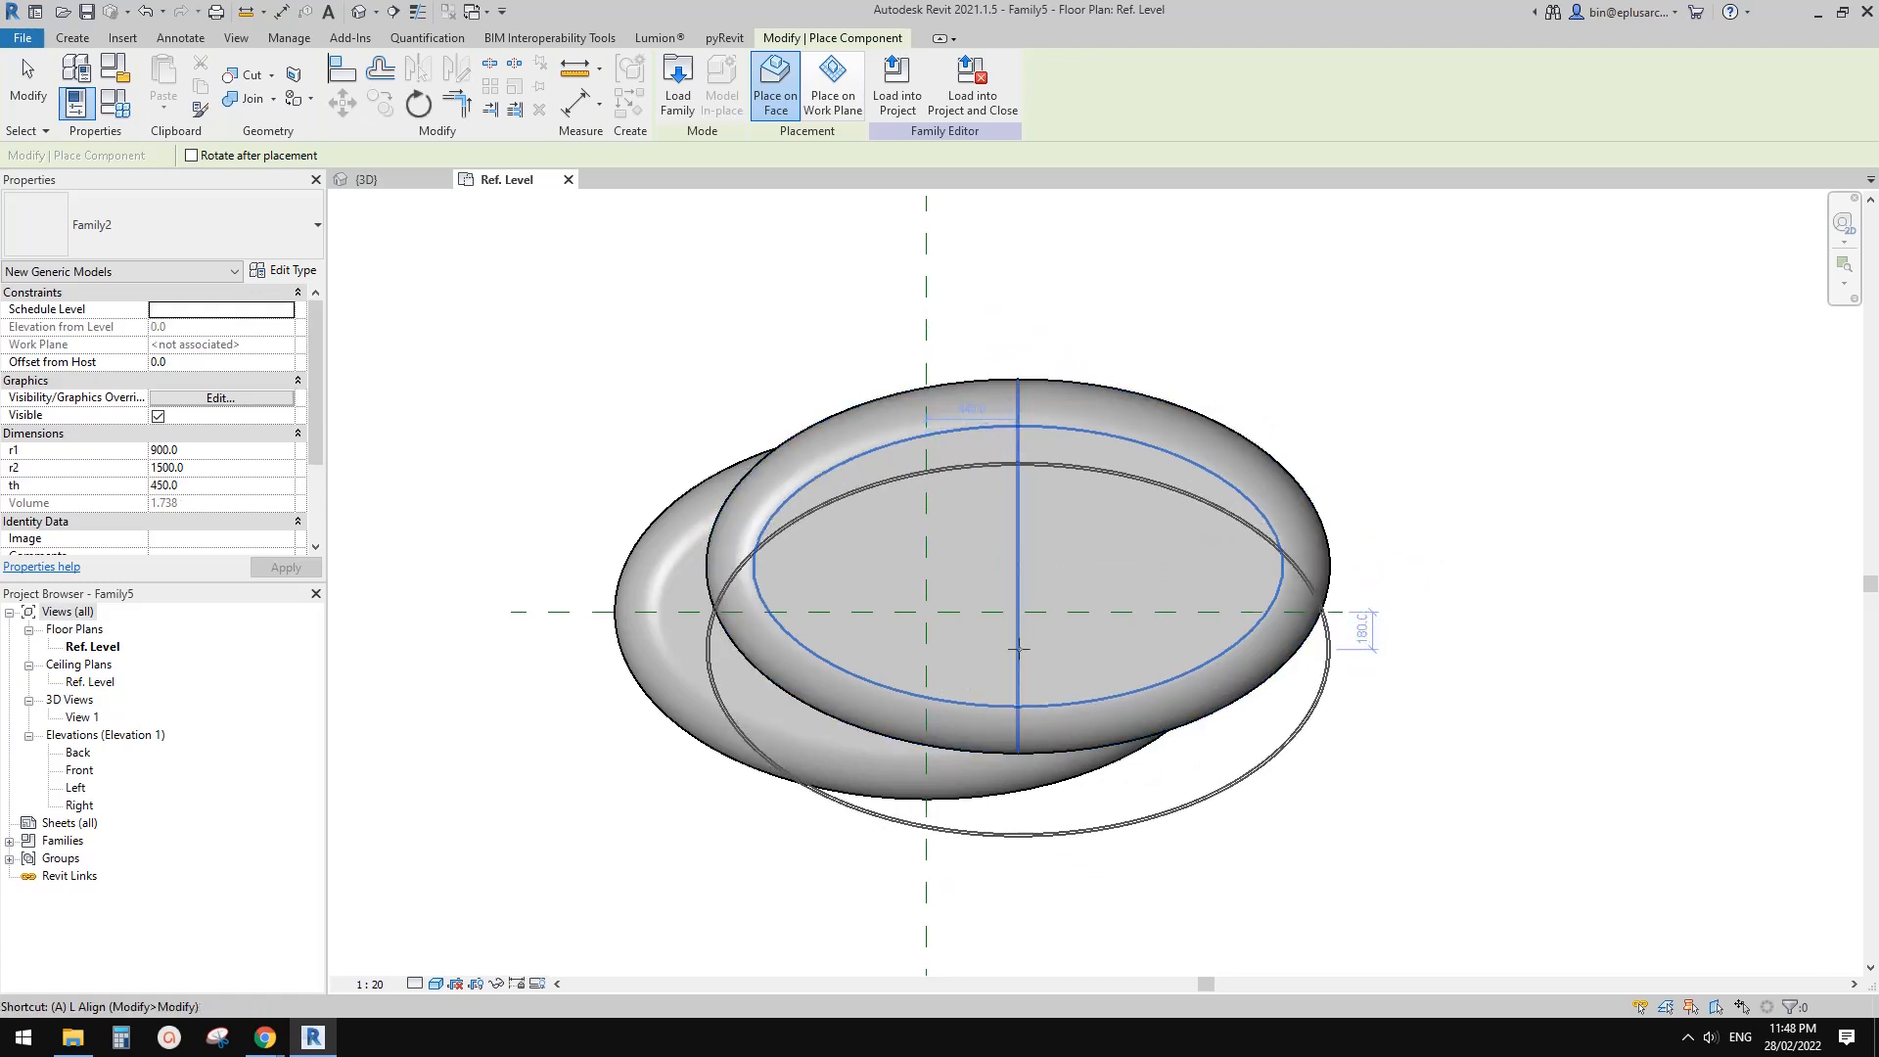
# - Align the second disc to the Center (Left/Right) and Center (Front/Back) reference planes and lock both alignments
pyautogui.press('a')
pyautogui.press('l')
pyautogui.click(928, 313)
pyautogui.click(1022, 488)
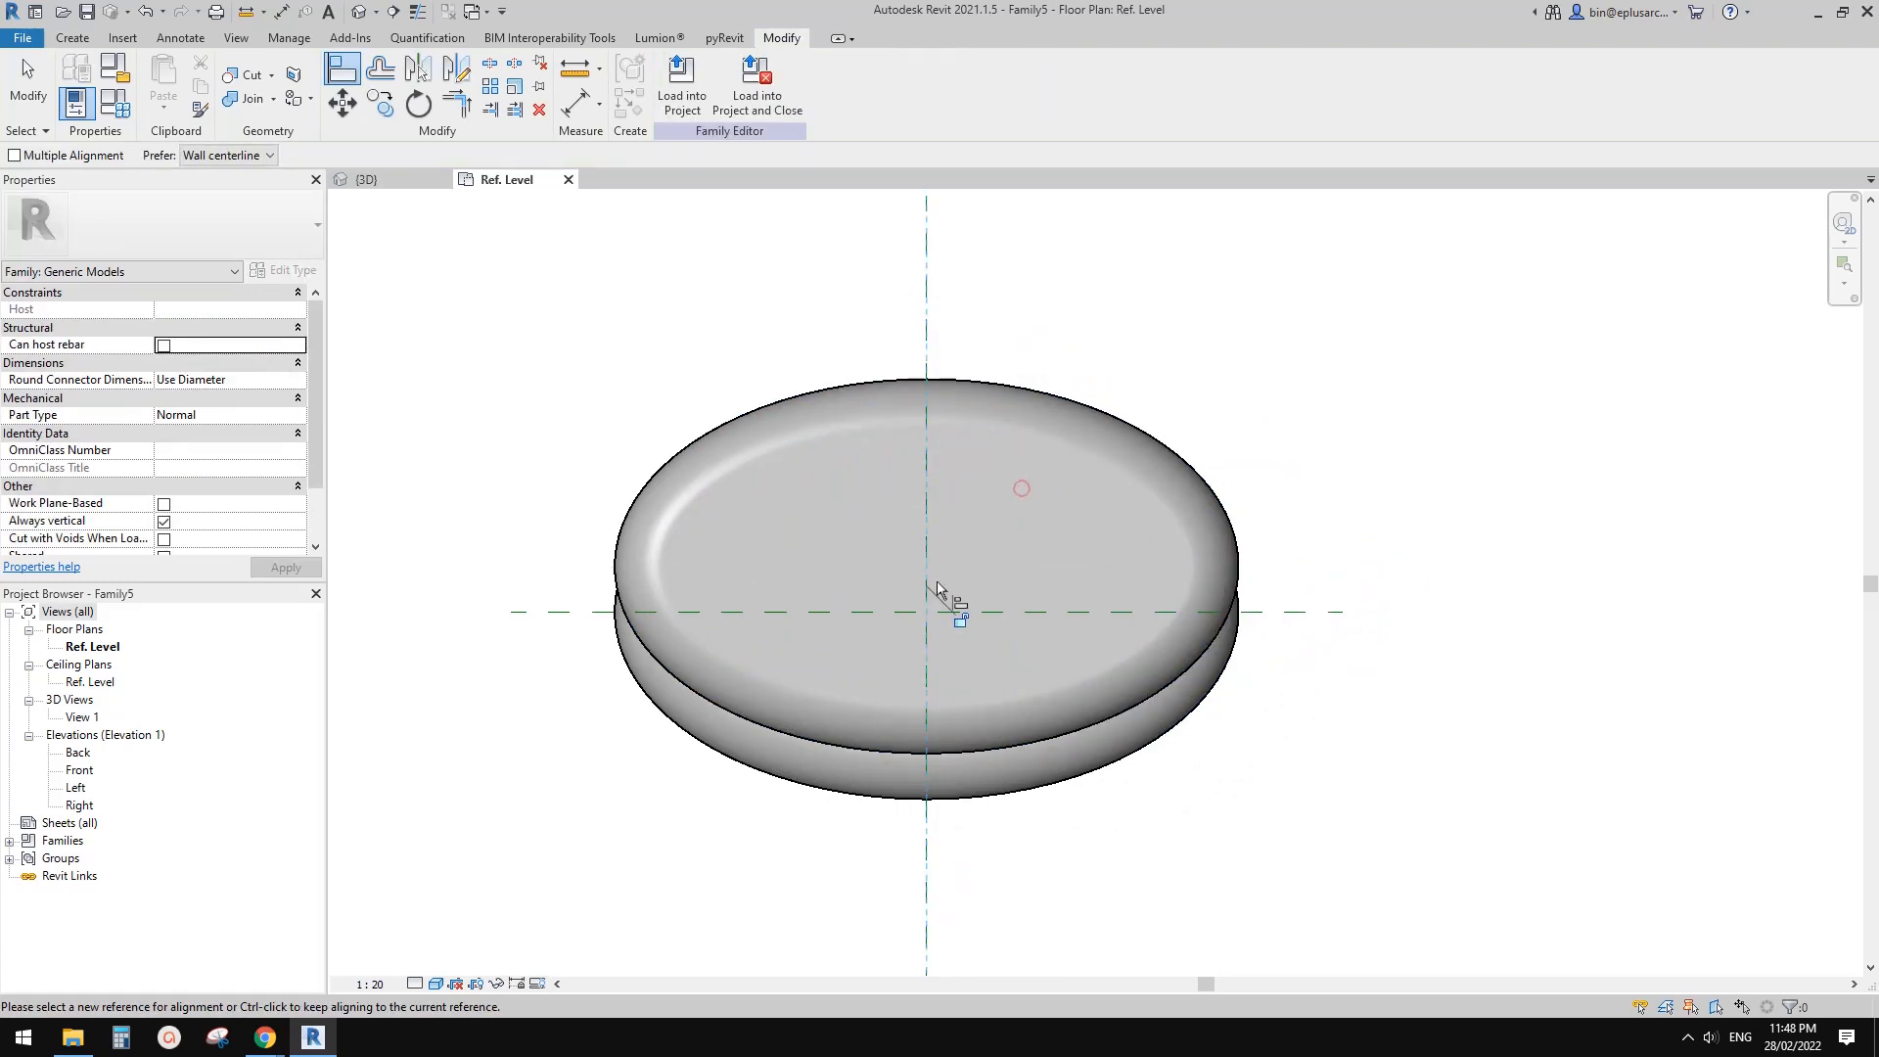
pyautogui.click(1282, 612)
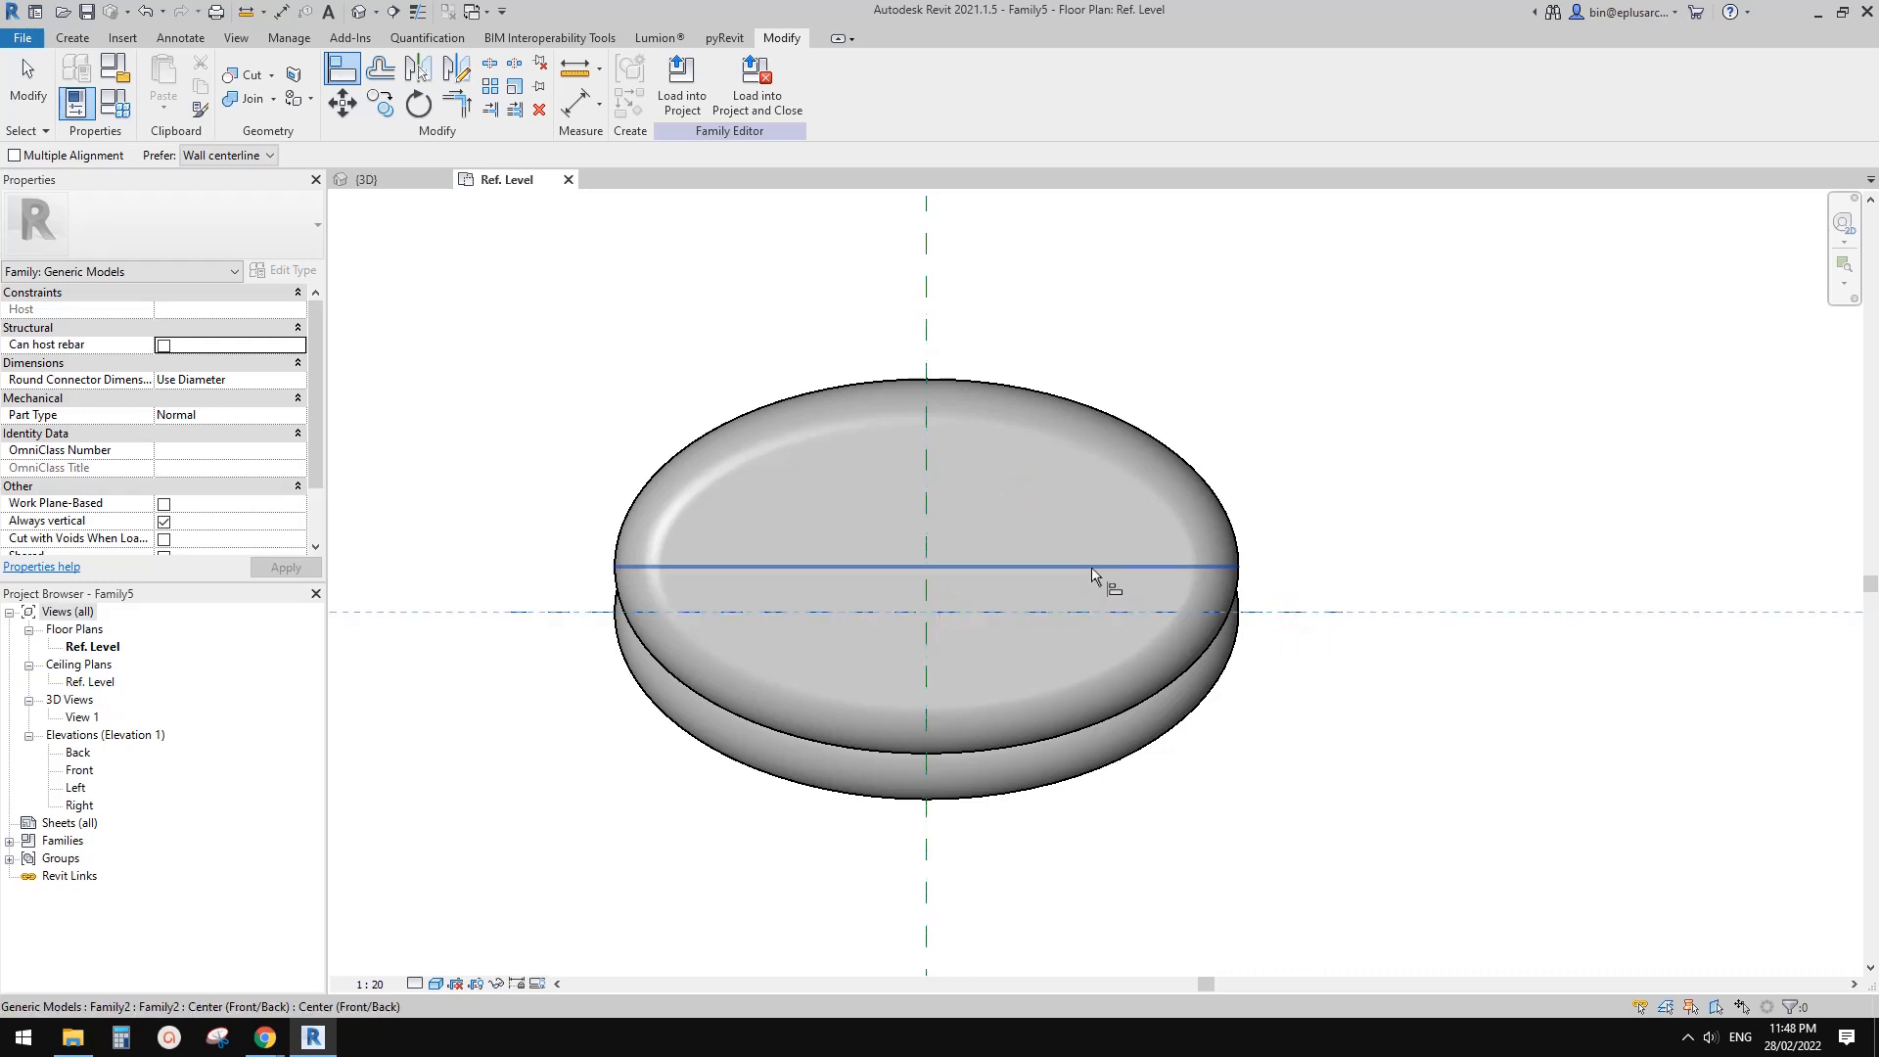
pyautogui.click(1090, 567)
pyautogui.press('Escape')
pyautogui.press('Escape')
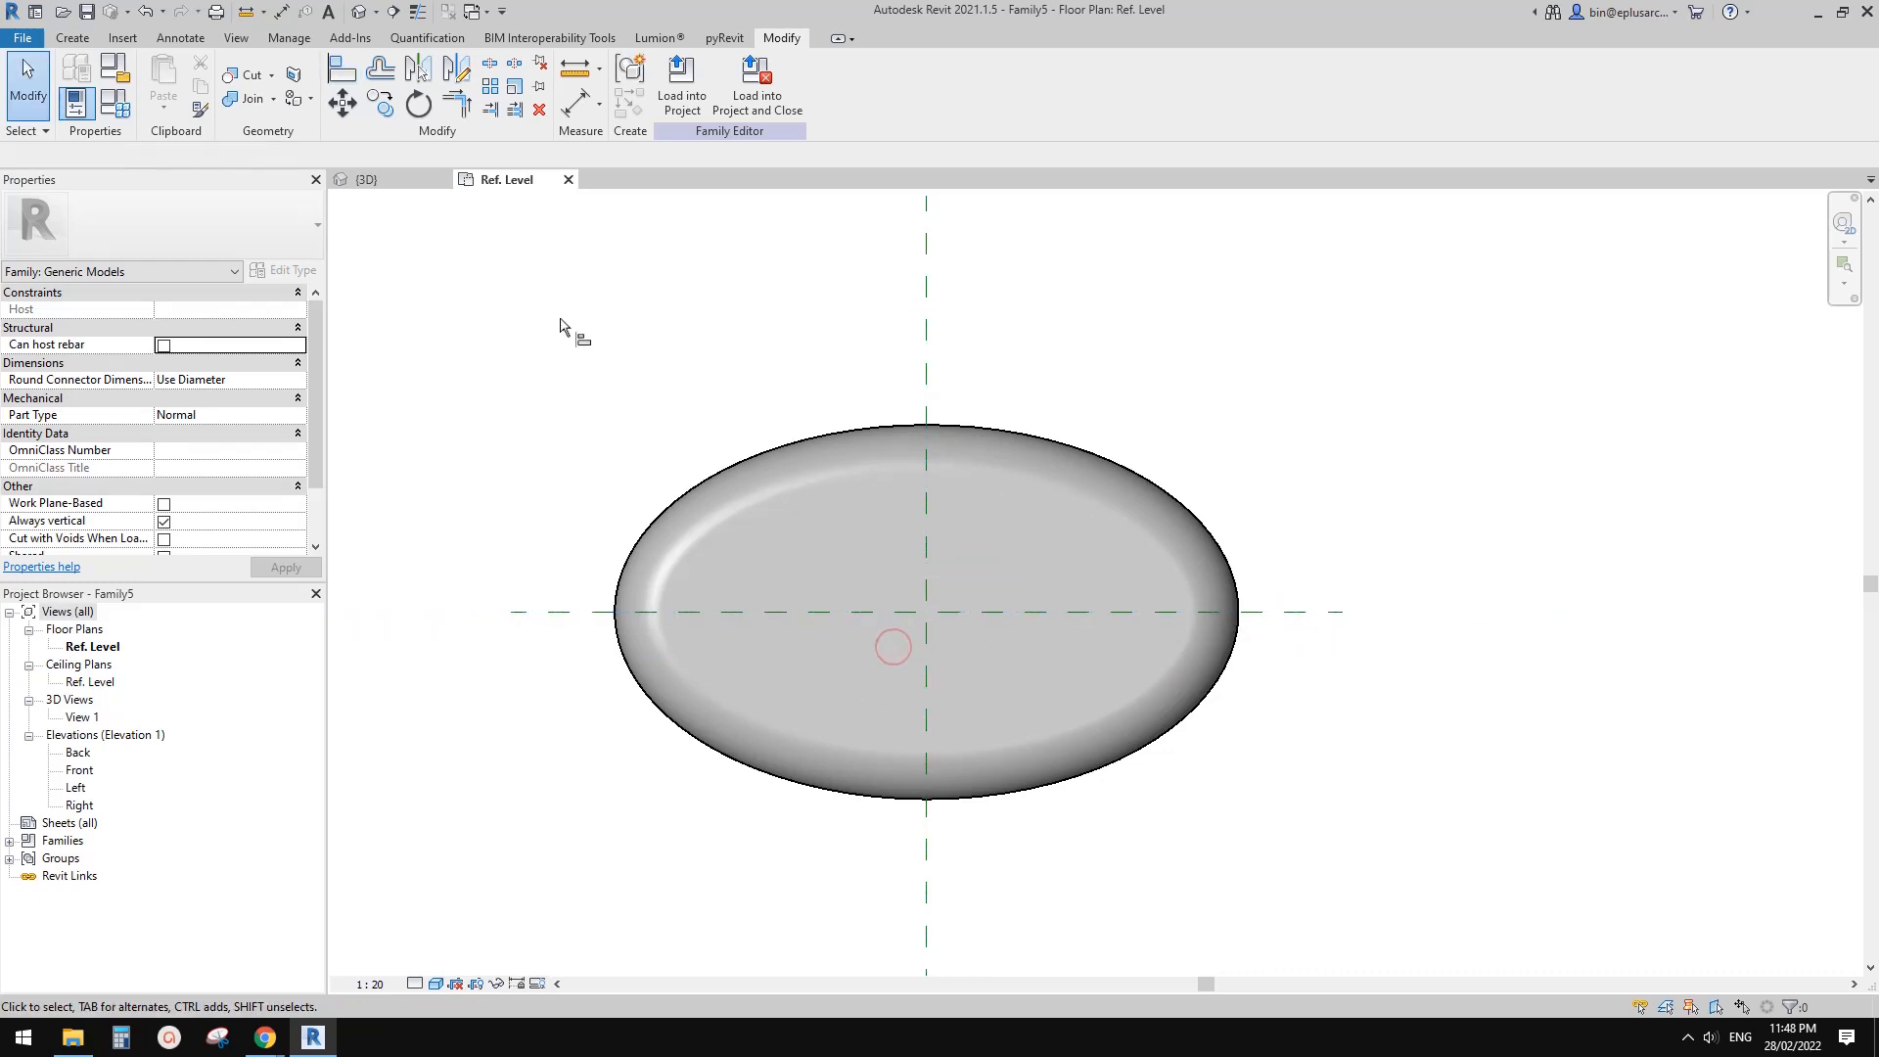
# - Open the default 3D view, set it to the Shaded visual style and inspect the two stacked discs
pyautogui.moveTo(747, 338); pyautogui.dragTo(733, 338, button='middle')
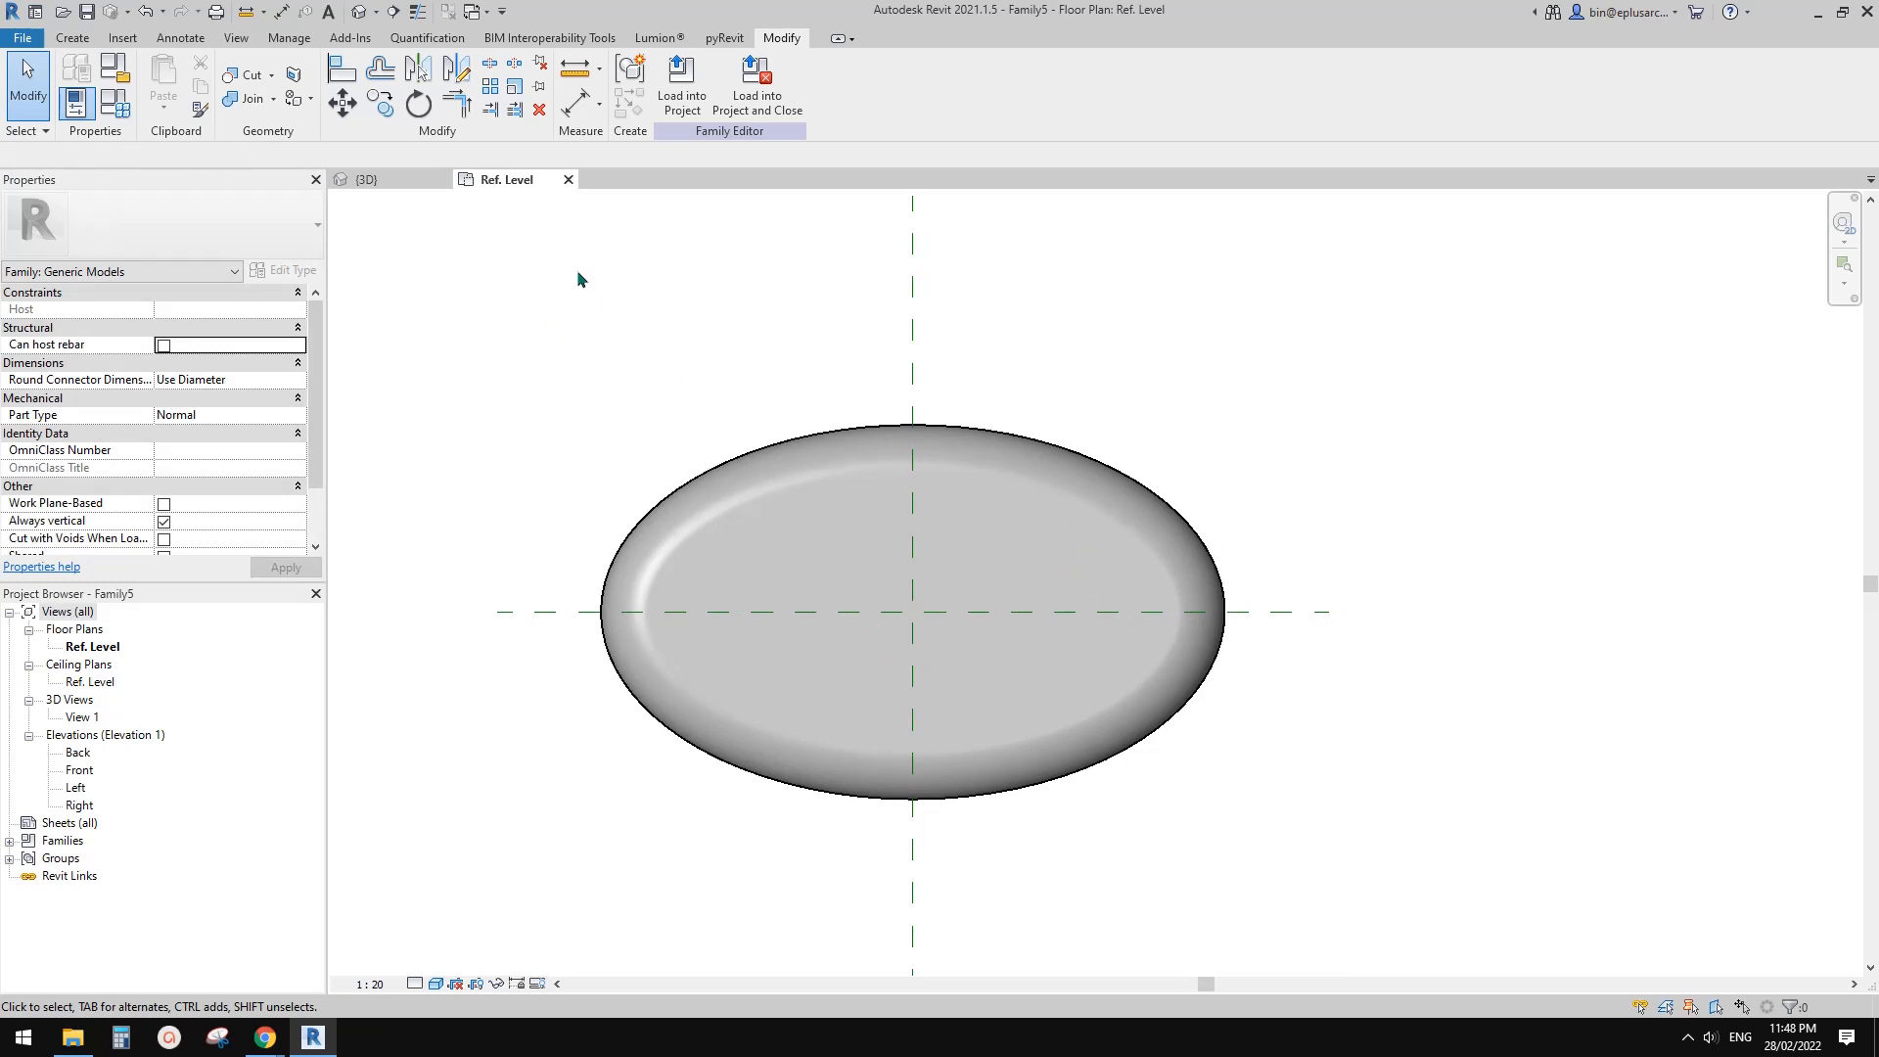
pyautogui.click(358, 11)
pyautogui.keyDown('shift'); pyautogui.moveTo(842, 363); pyautogui.dragTo(754, 626, button='middle'); pyautogui.keyUp('shift')
pyautogui.click(436, 983)
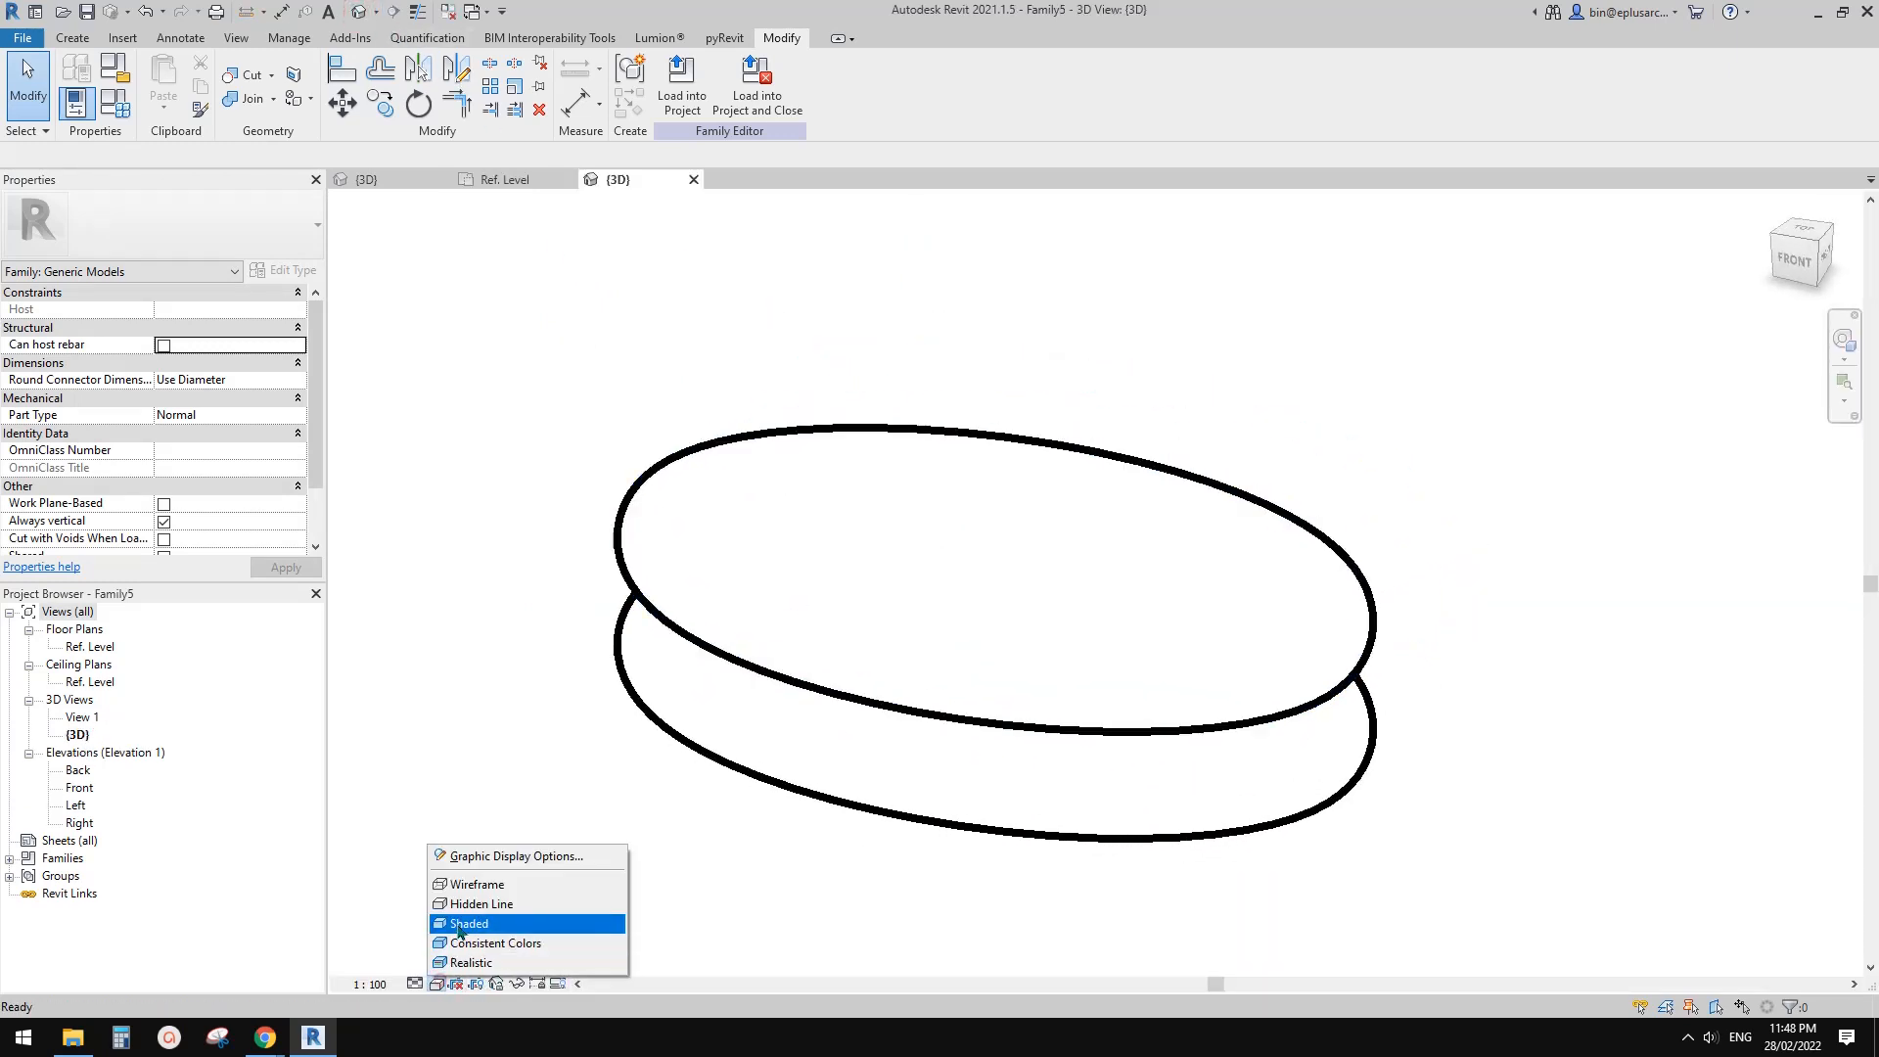
pyautogui.click(465, 924)
pyautogui.keyDown('shift'); pyautogui.moveTo(861, 685); pyautogui.dragTo(956, 684, button='middle'); pyautogui.keyUp('shift')
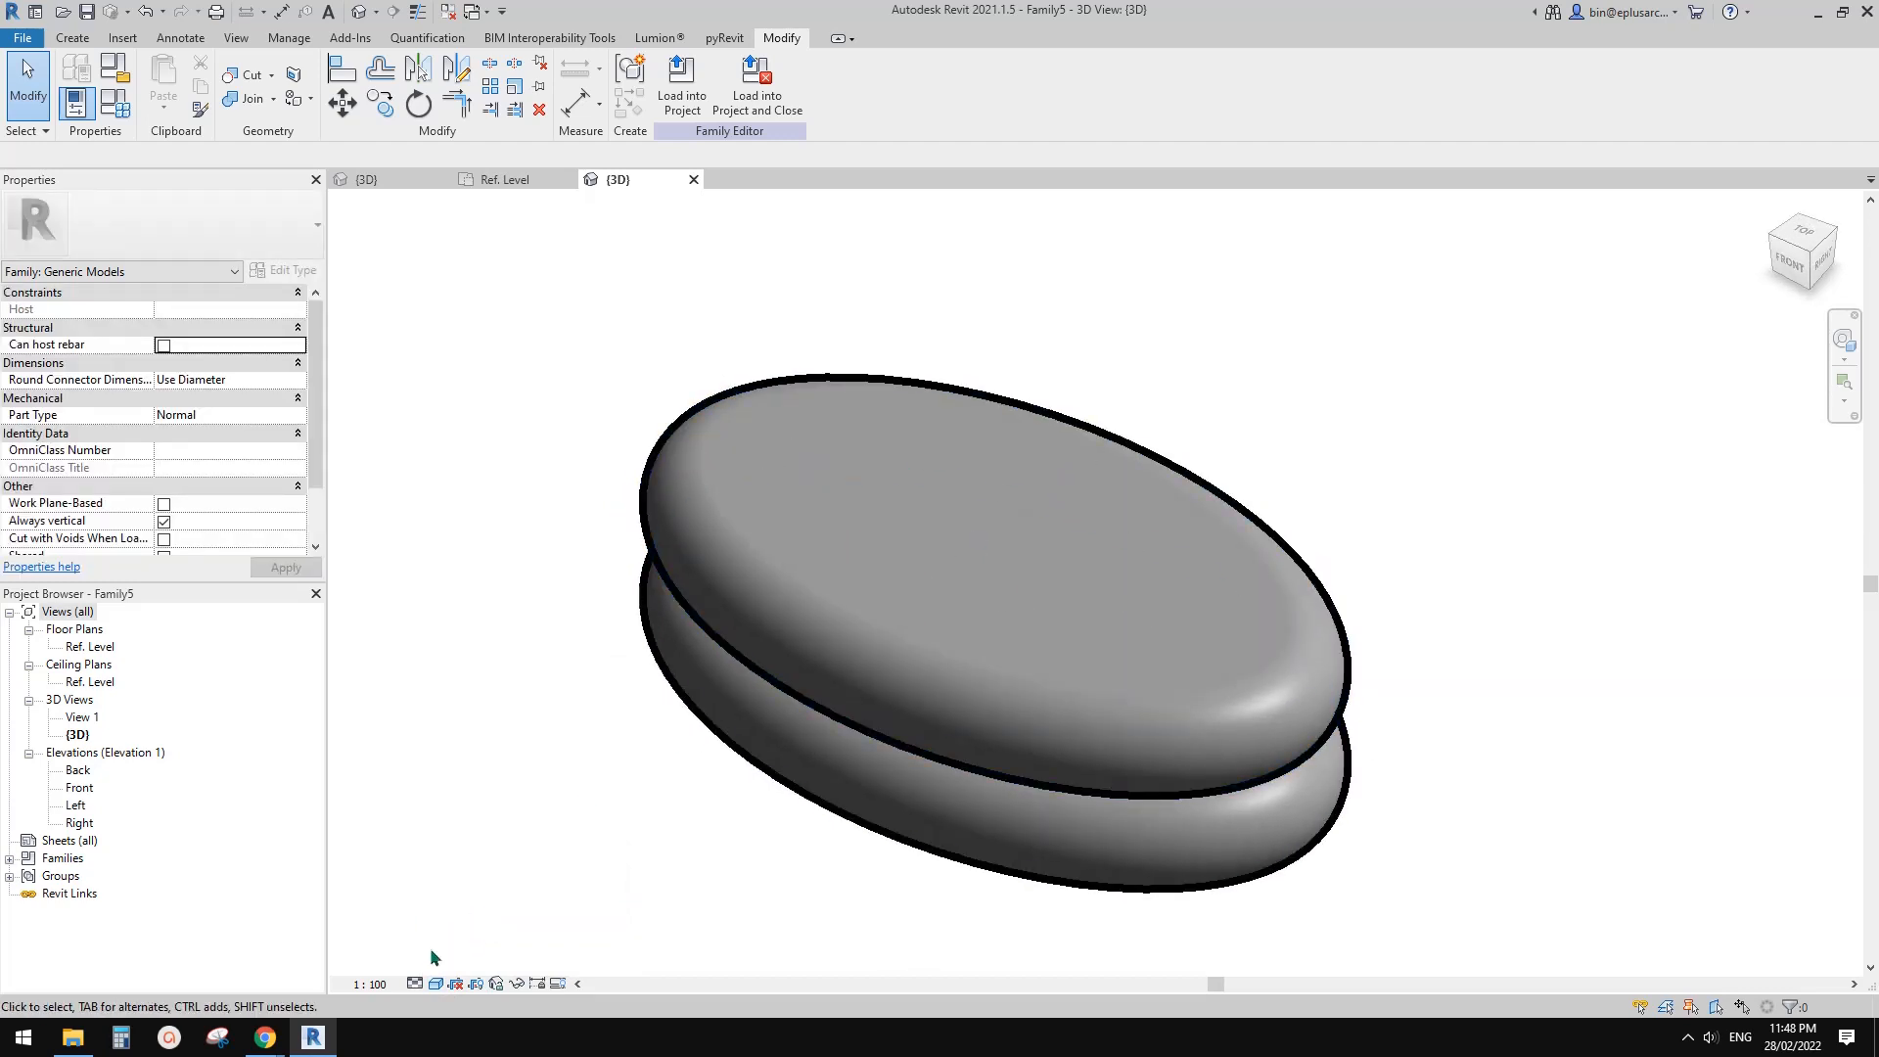
# - In the Ref. Level plan, place a third disc on the stack's top face, about 360 mm right of and 300 mm above centre
pyautogui.doubleClick(94, 649)
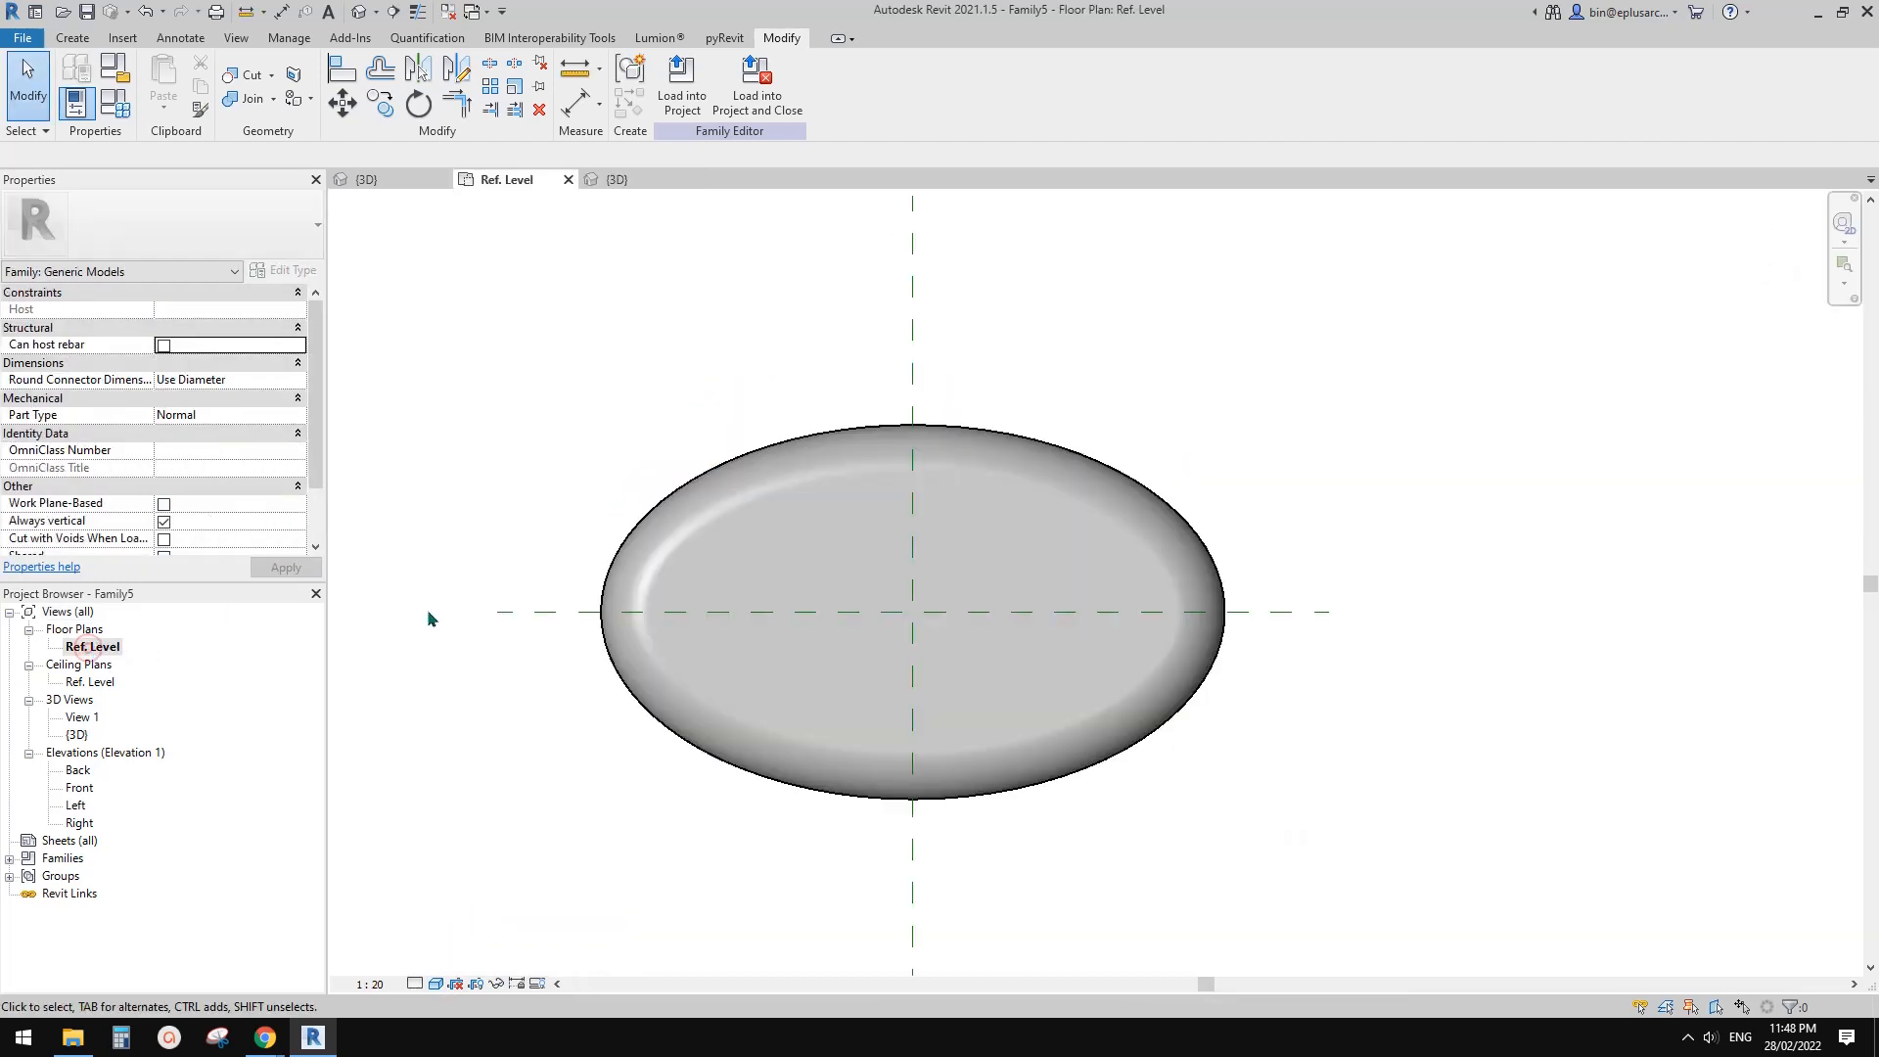
pyautogui.click(73, 38)
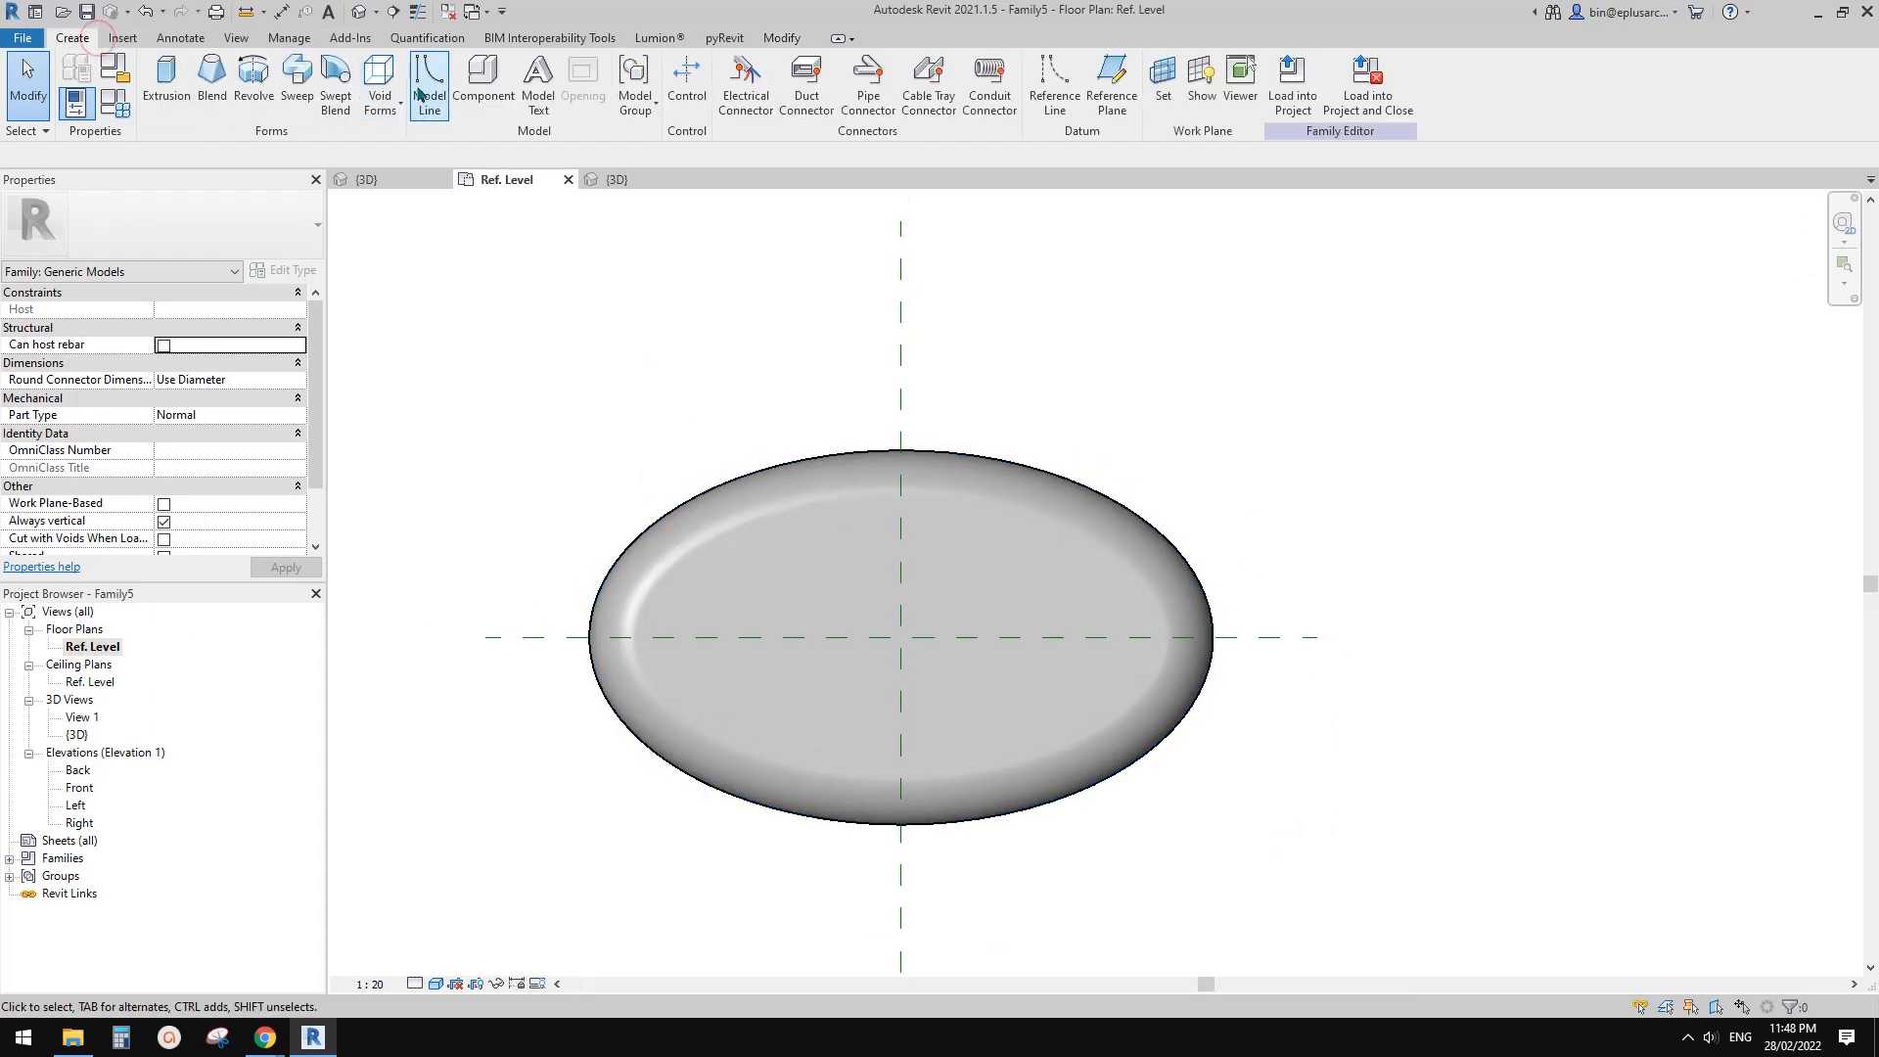
pyautogui.click(482, 83)
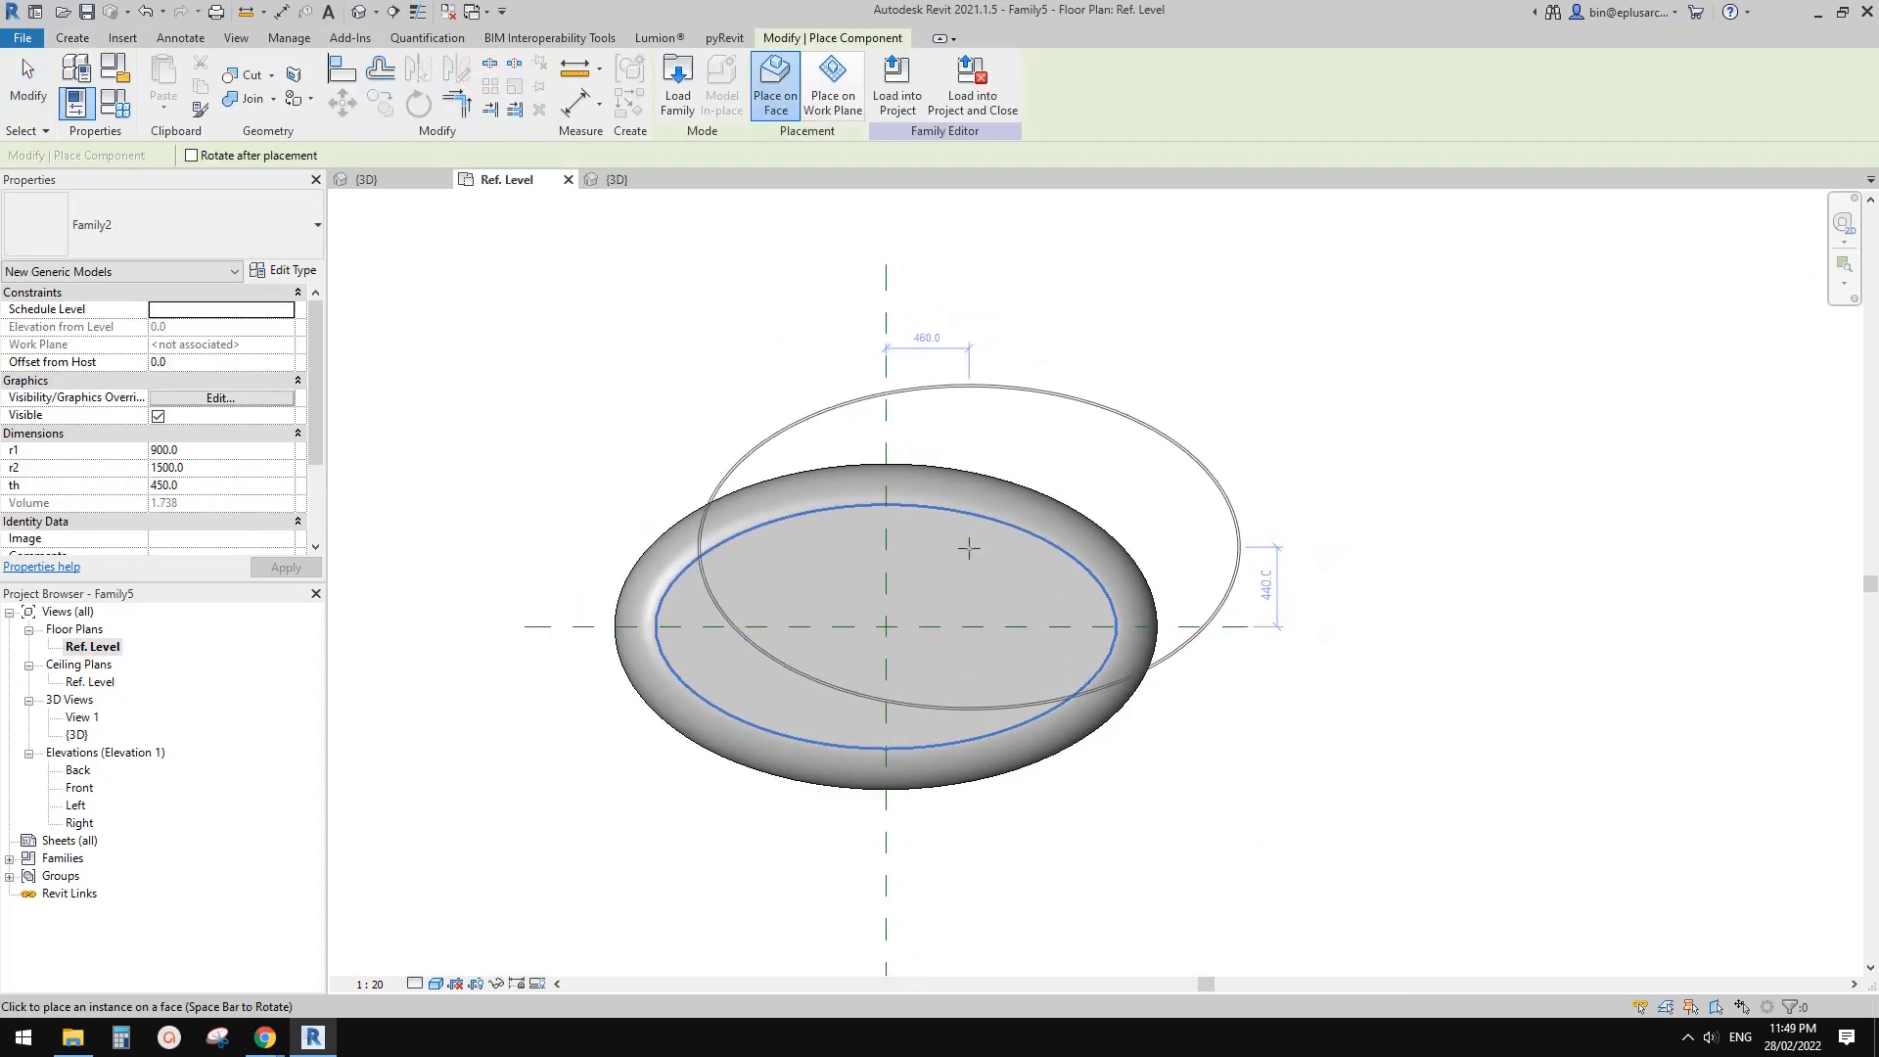
pyautogui.click(950, 574)
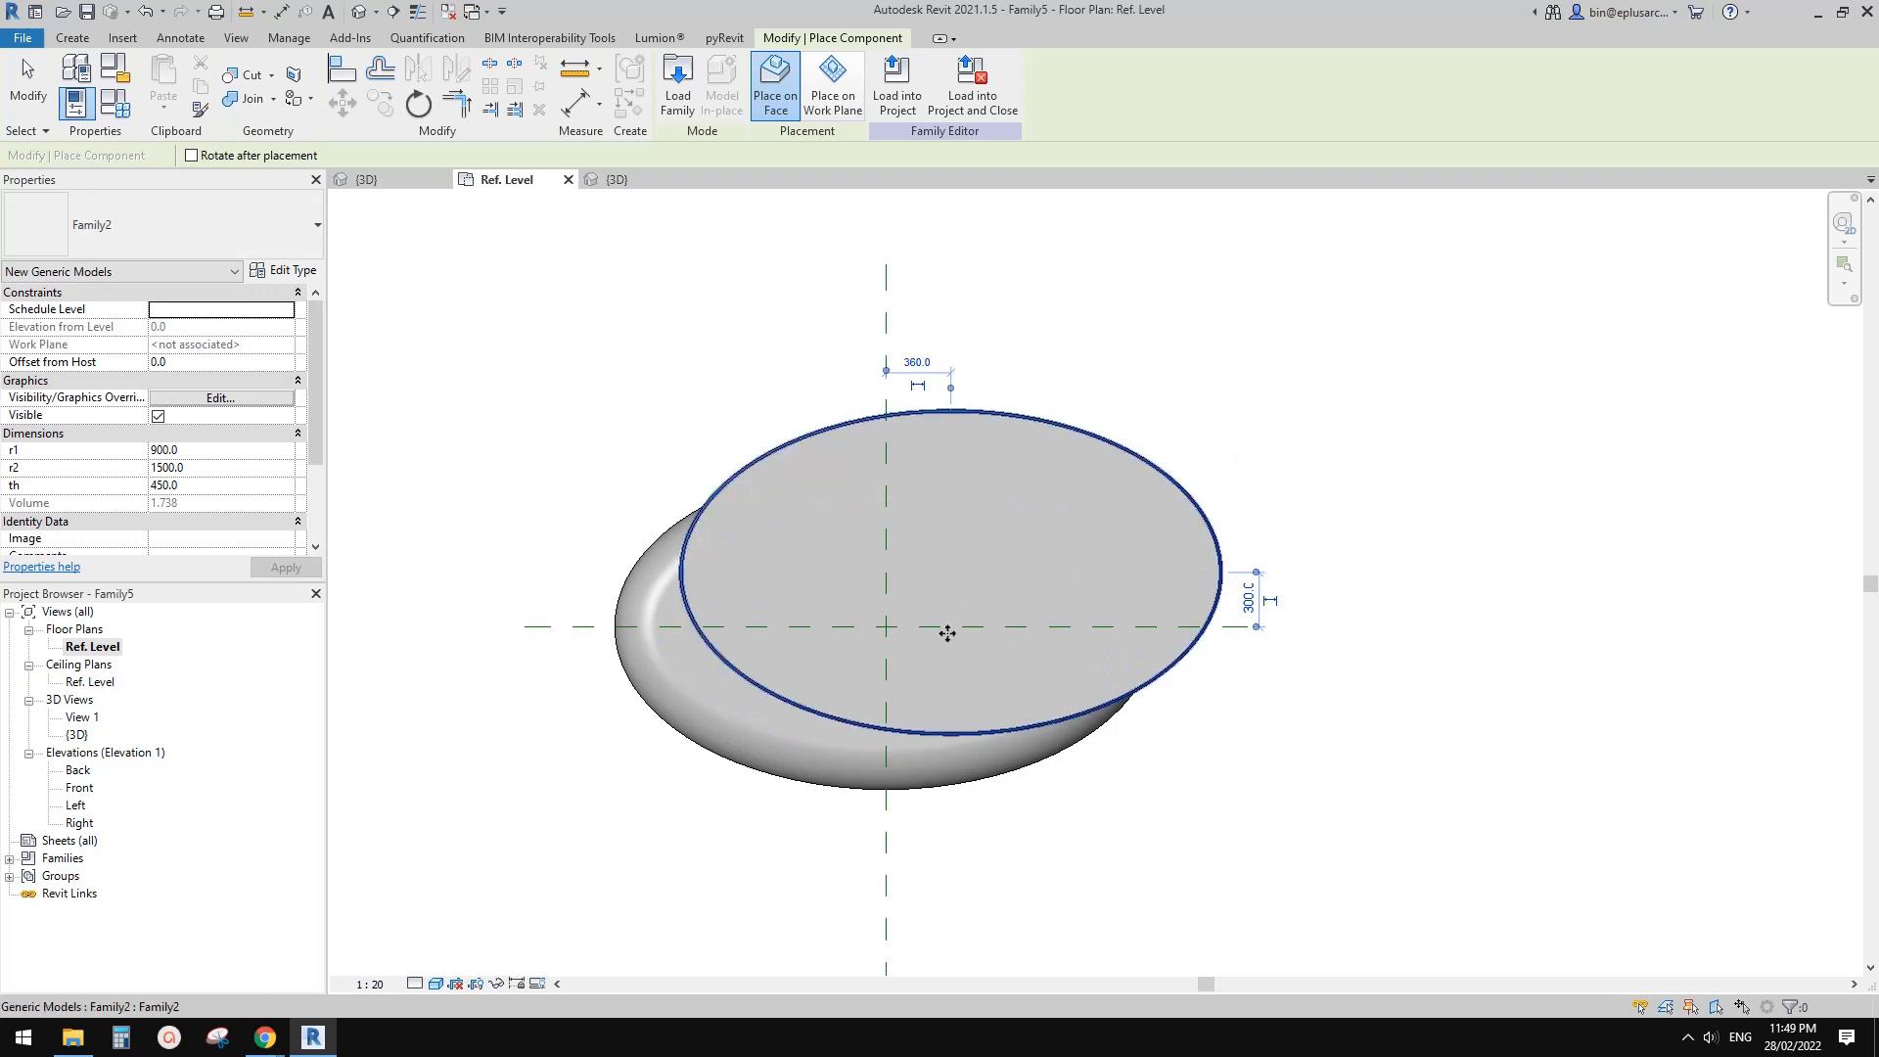
# - Finish placing the disc and set the Ref. Level plan's view range cut plane offset to 4000
pyautogui.press('Escape')
pyautogui.press('Escape')
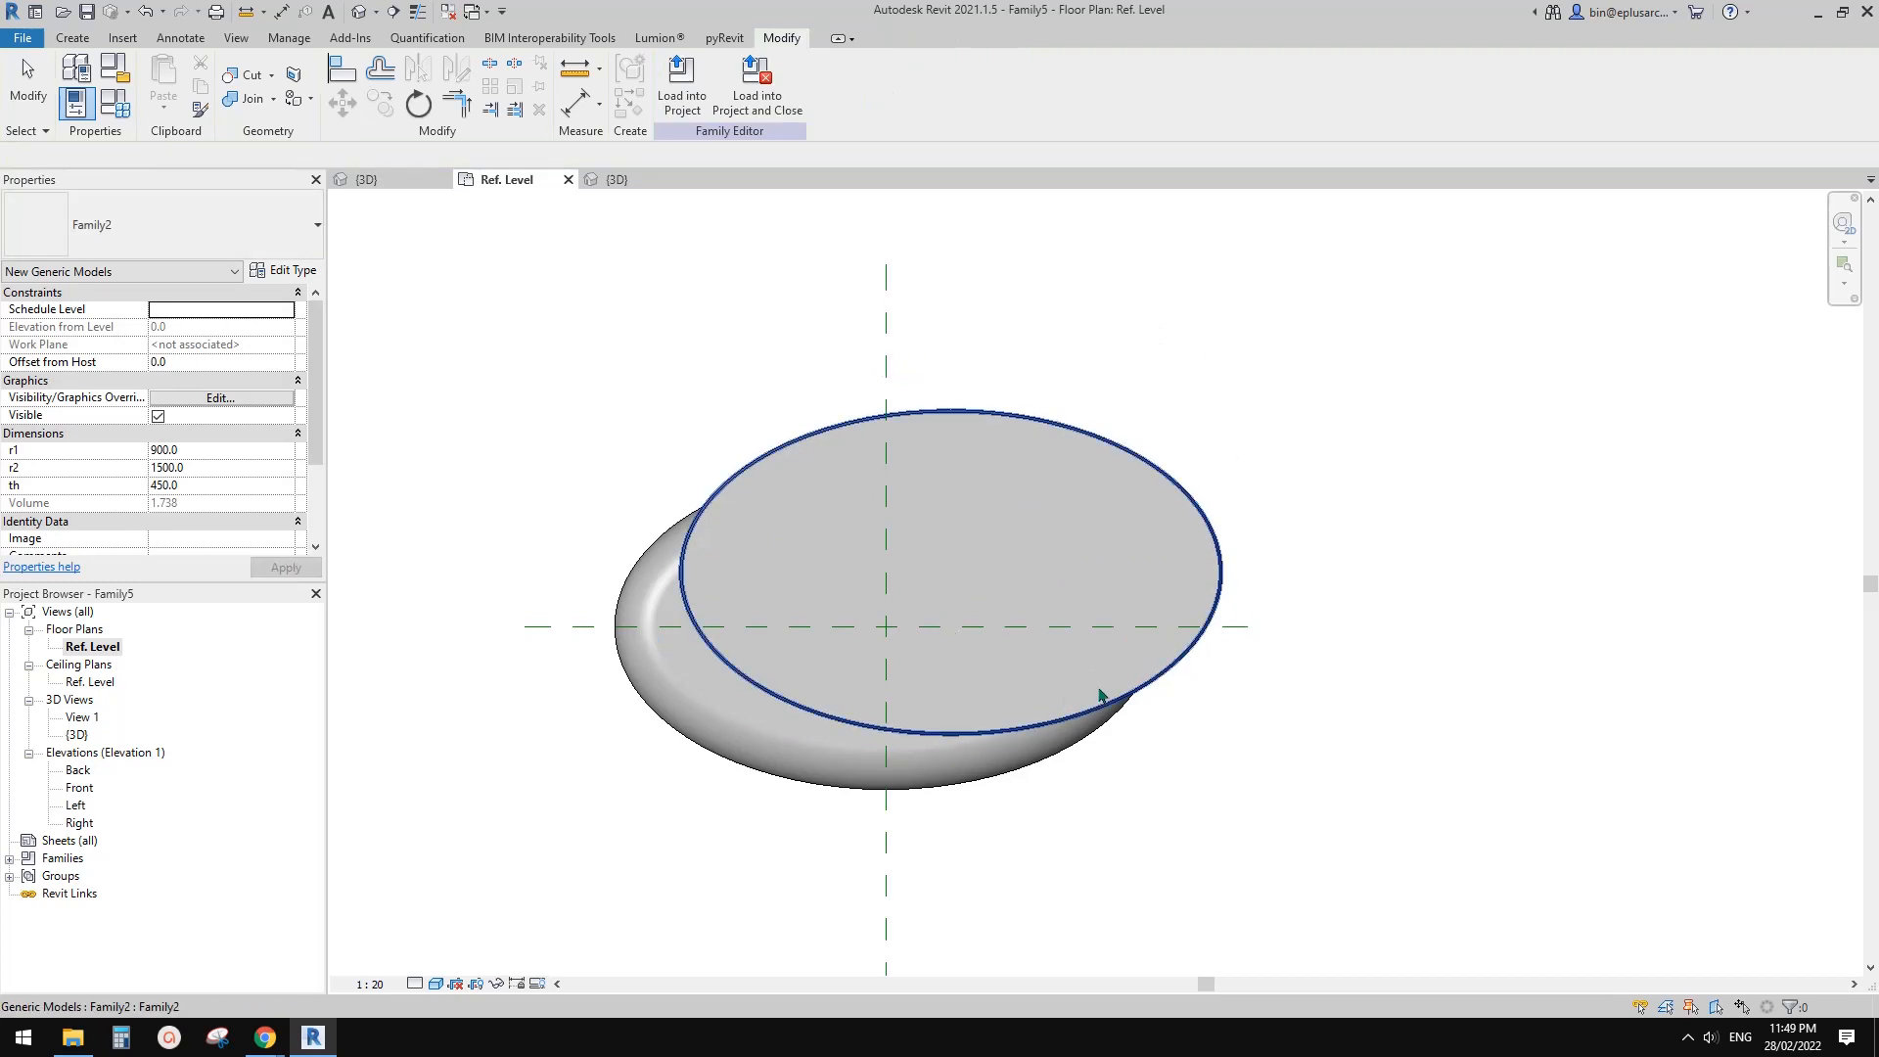
pyautogui.scroll(-1, 1321, 609)
pyautogui.scroll(1, 879, 619)
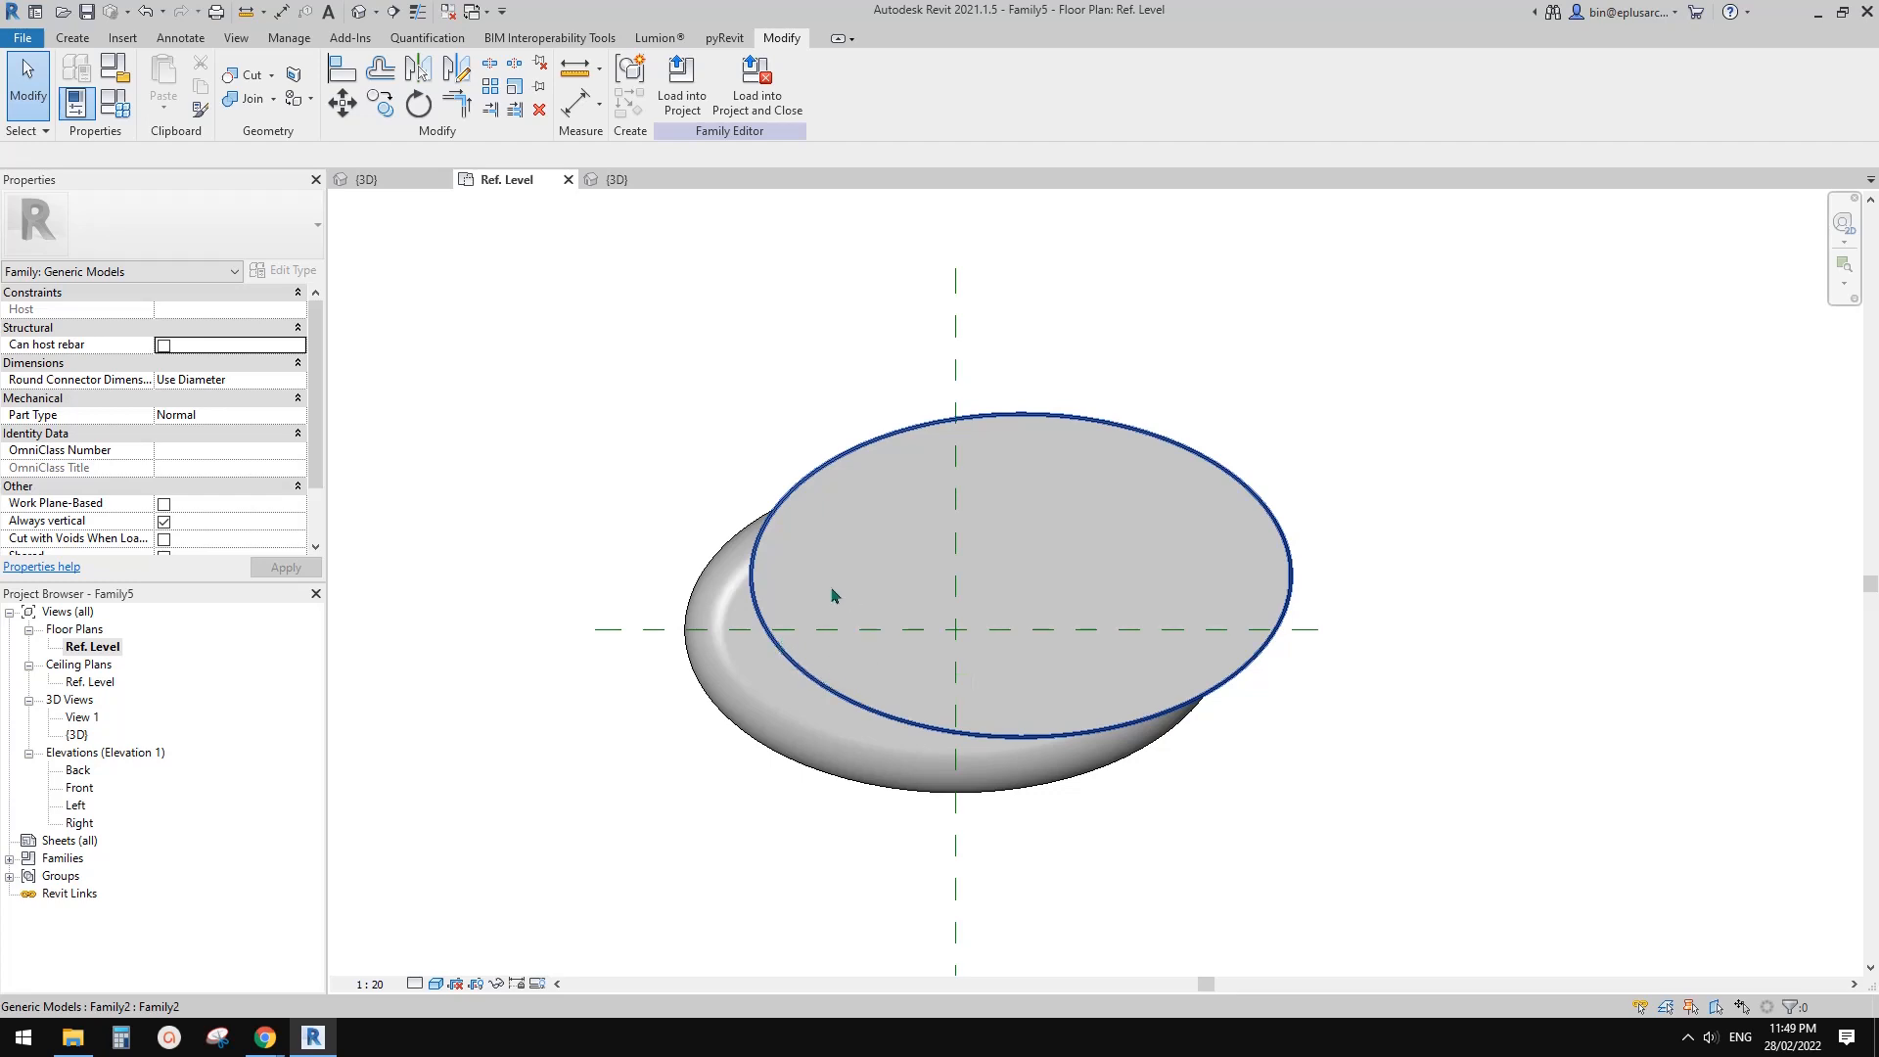
pyautogui.scroll(-2, 852, 626)
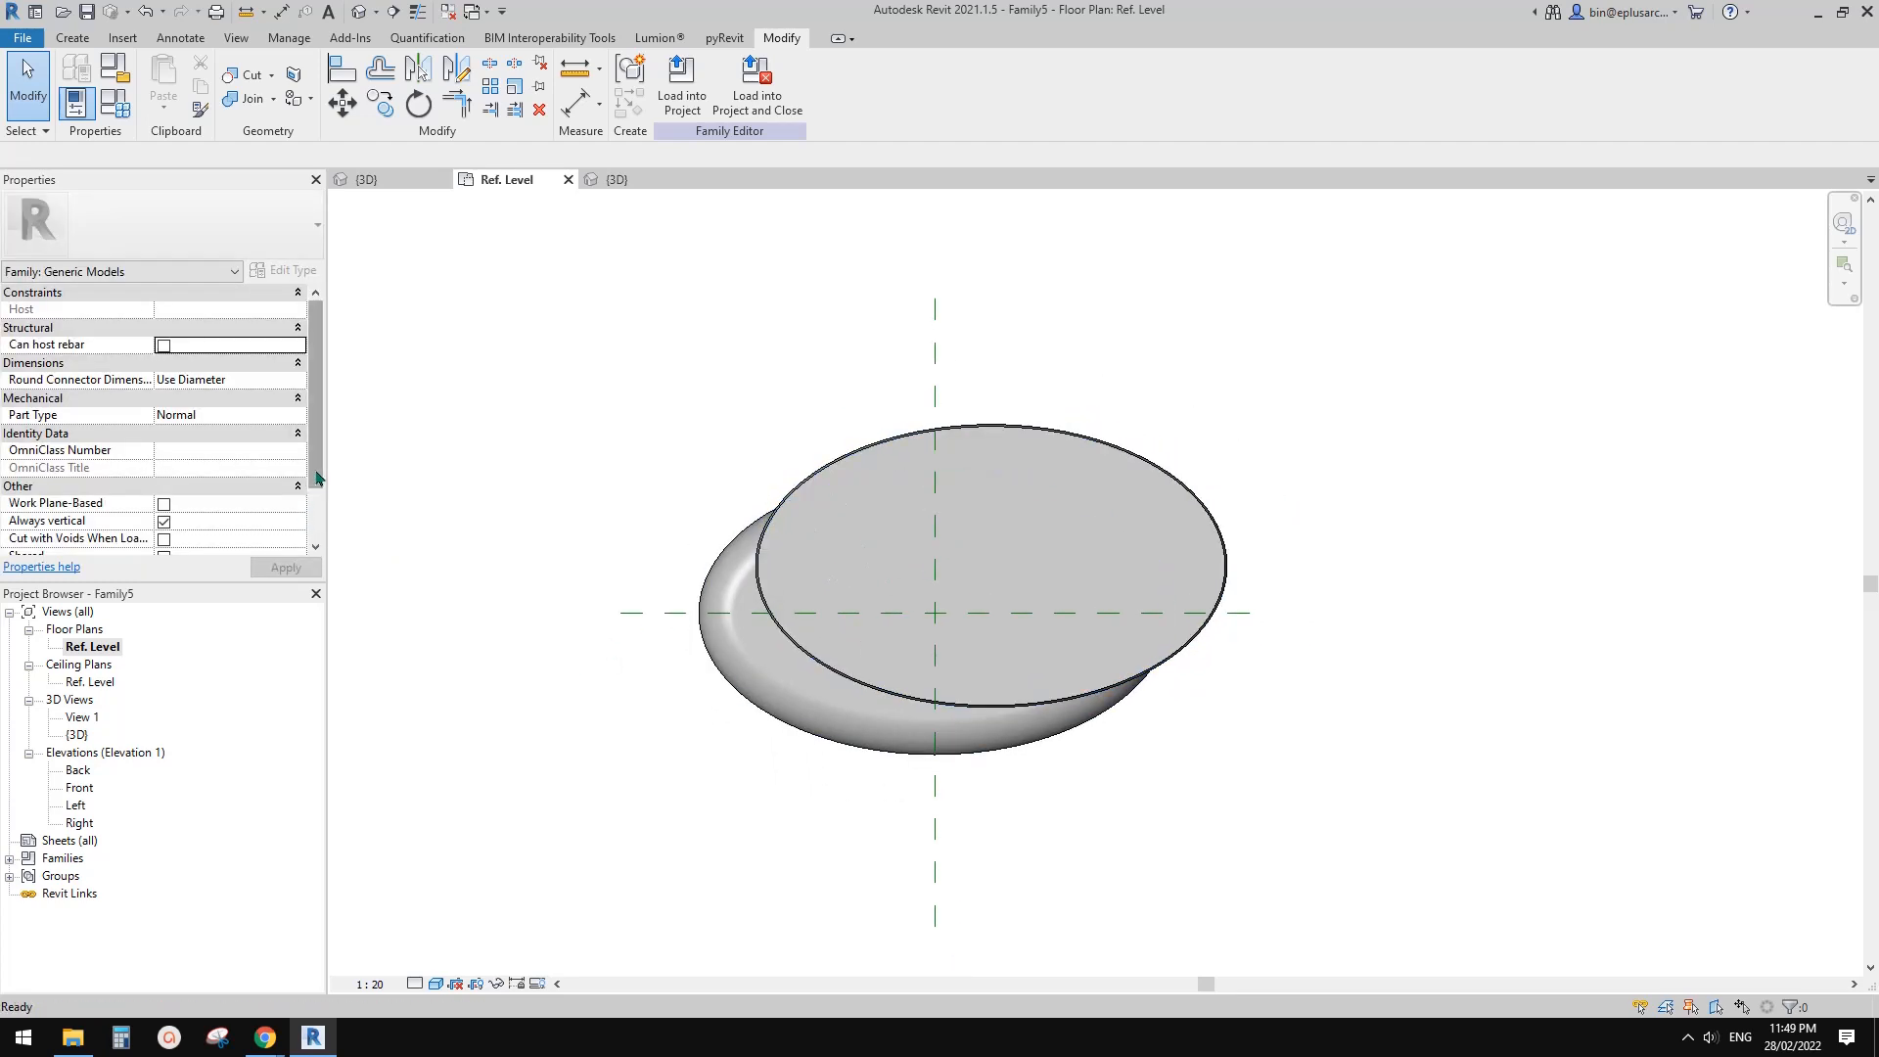
pyautogui.scroll(-1, 316, 478)
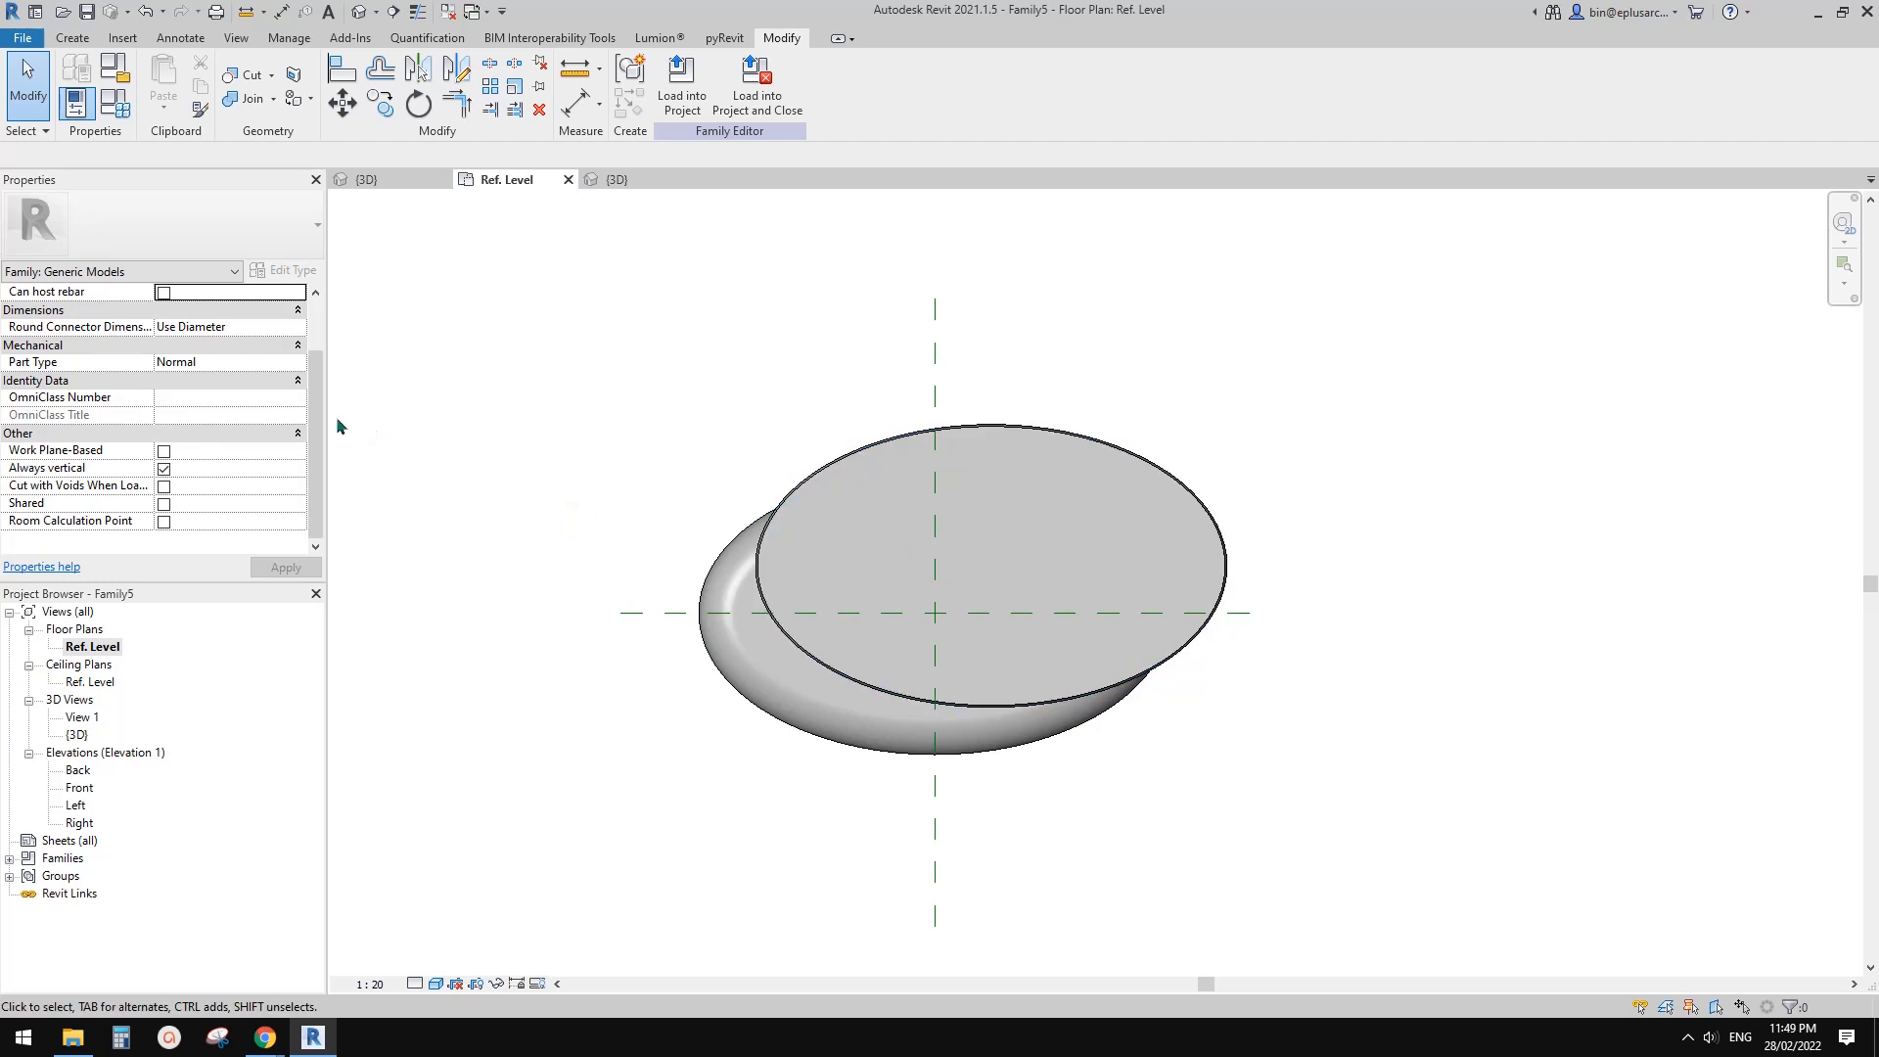
pyautogui.click(317, 430)
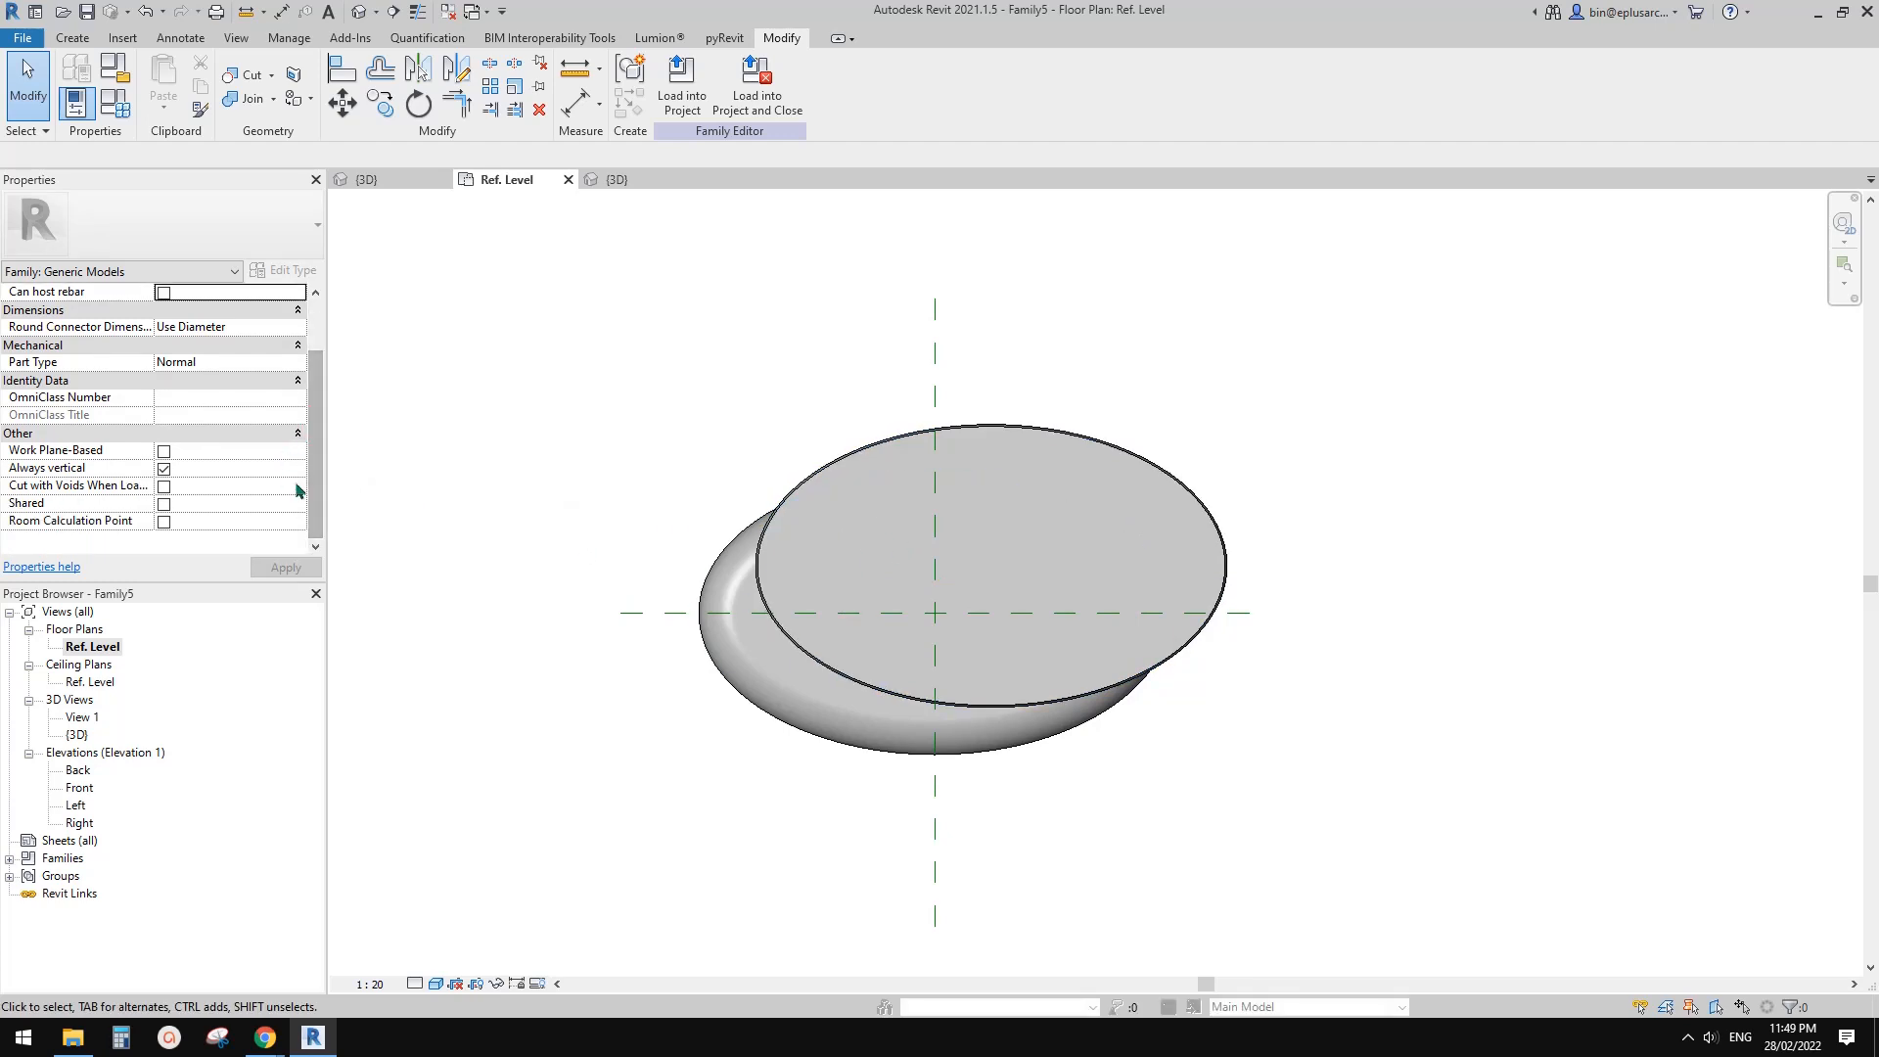
pyautogui.moveTo(319, 490)
pyautogui.mouseDown()
pyautogui.moveTo(326, 413)
pyautogui.moveTo(320, 501)
pyautogui.mouseUp()
pyautogui.click(89, 648)
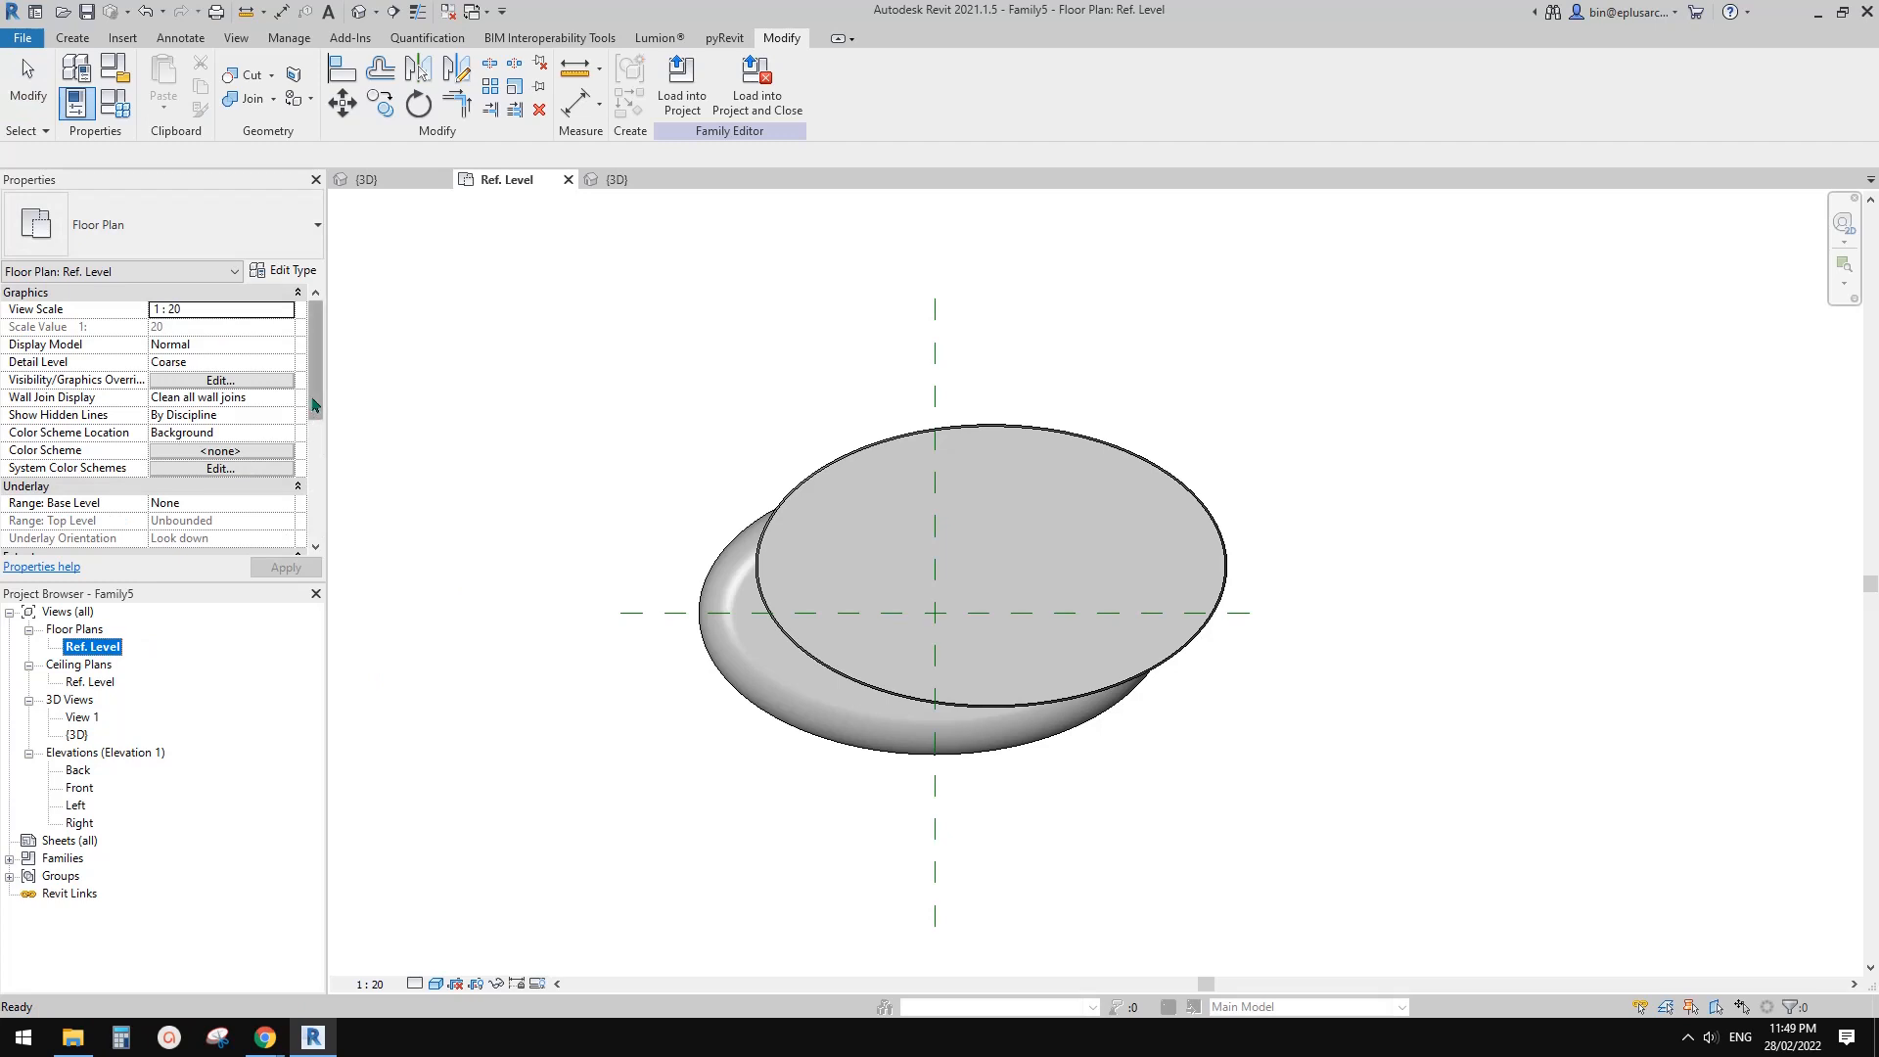
pyautogui.moveTo(316, 389); pyautogui.dragTo(300, 477)
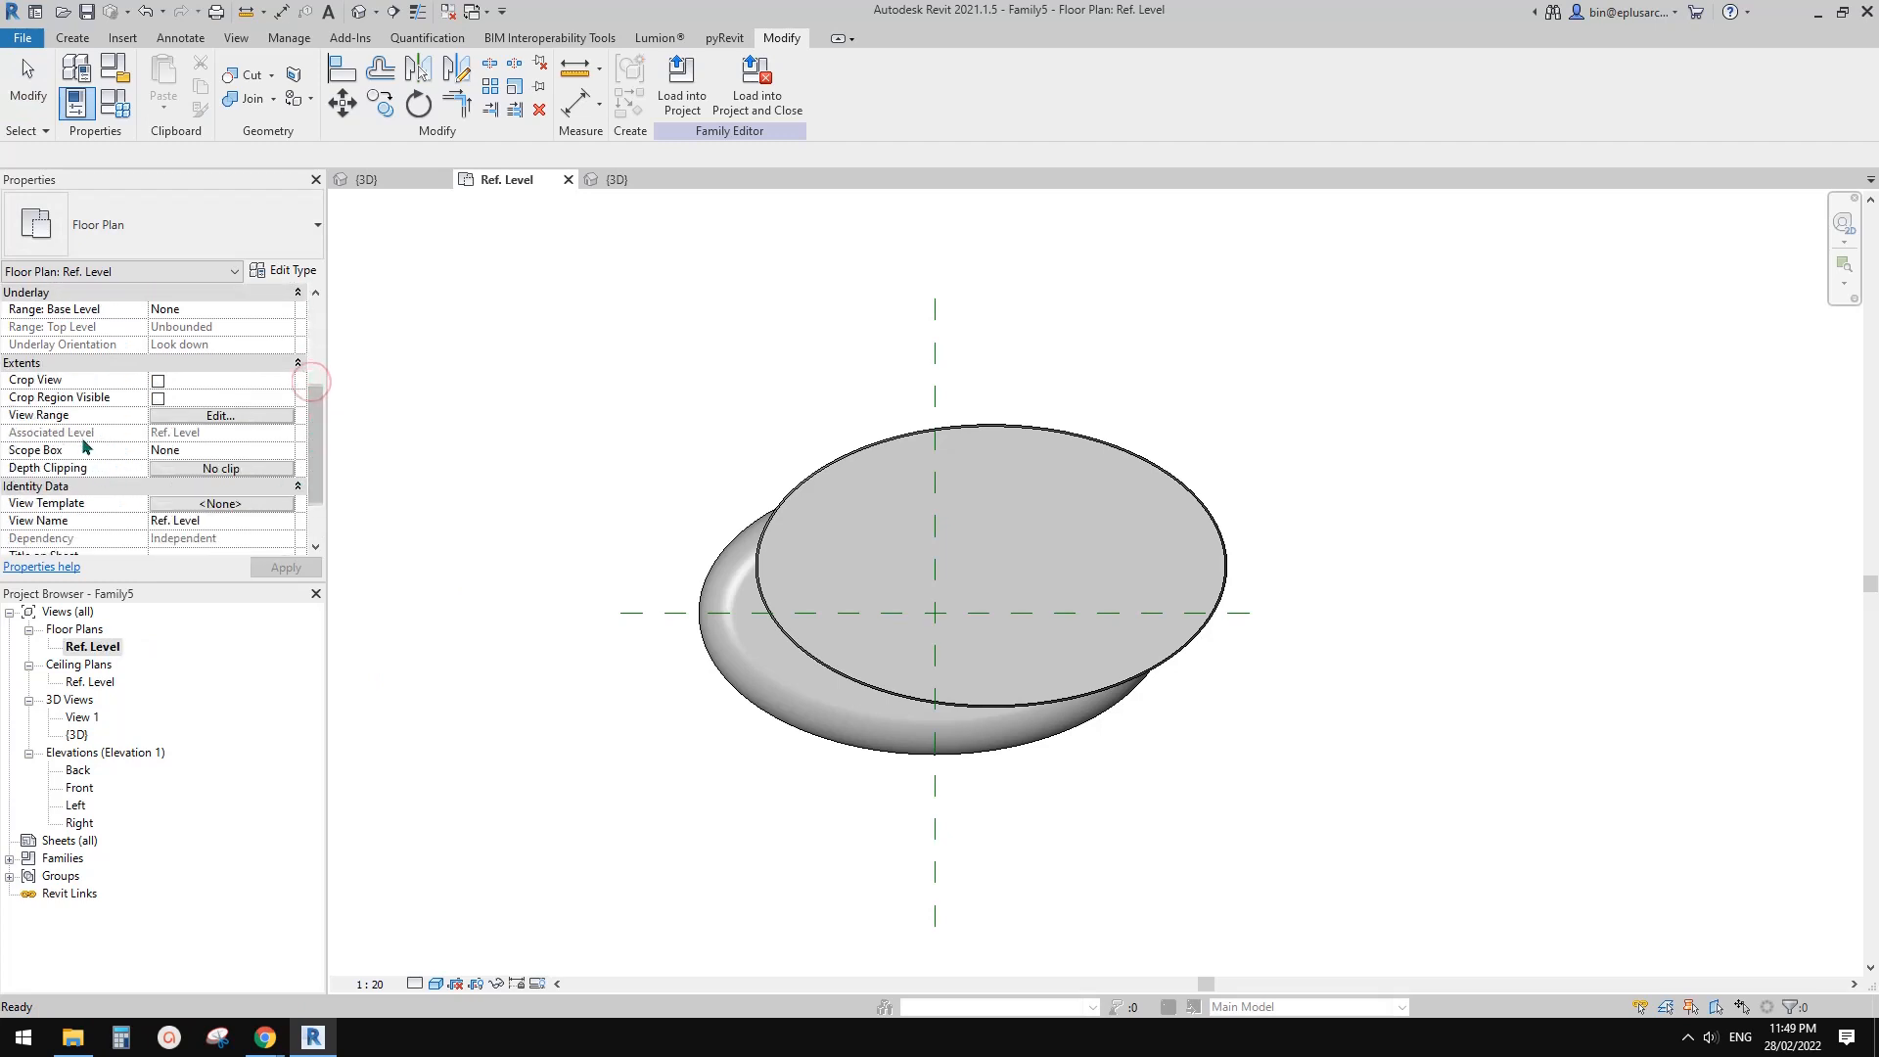
pyautogui.click(251, 417)
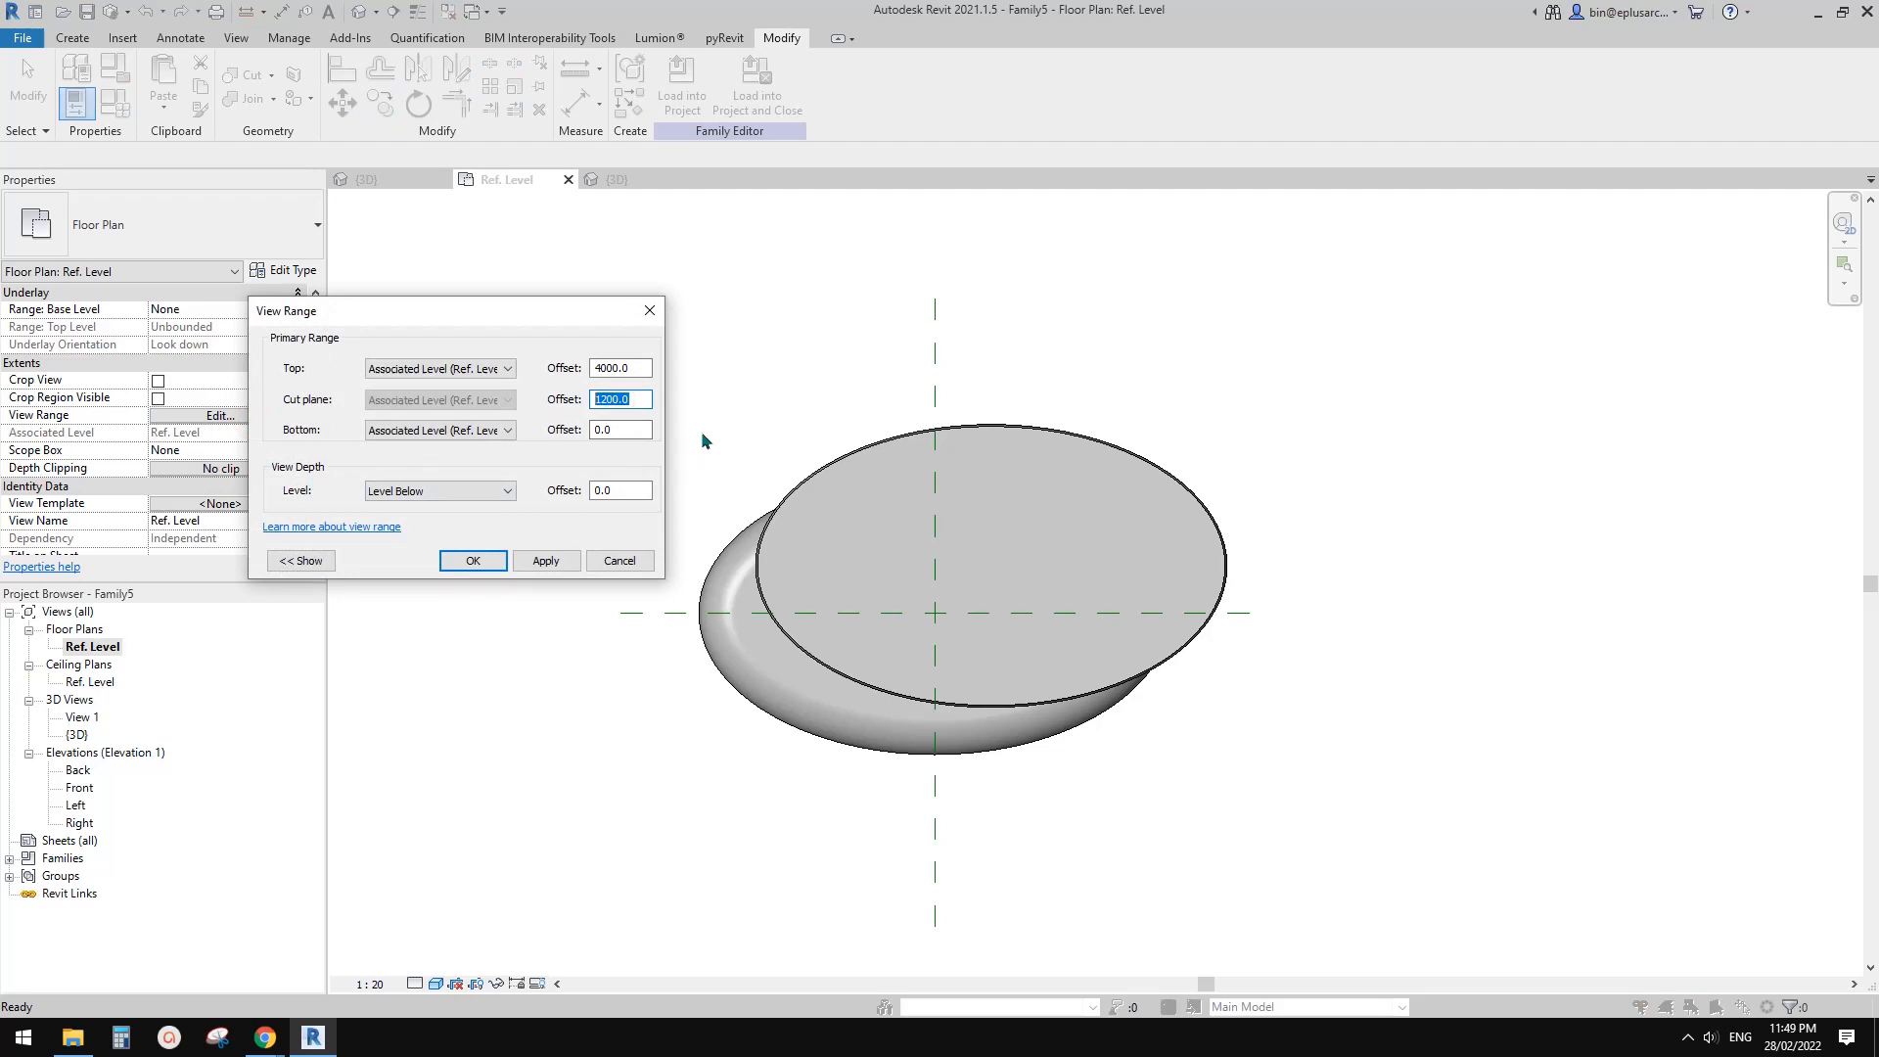
pyautogui.write('4000')
pyautogui.click(547, 561)
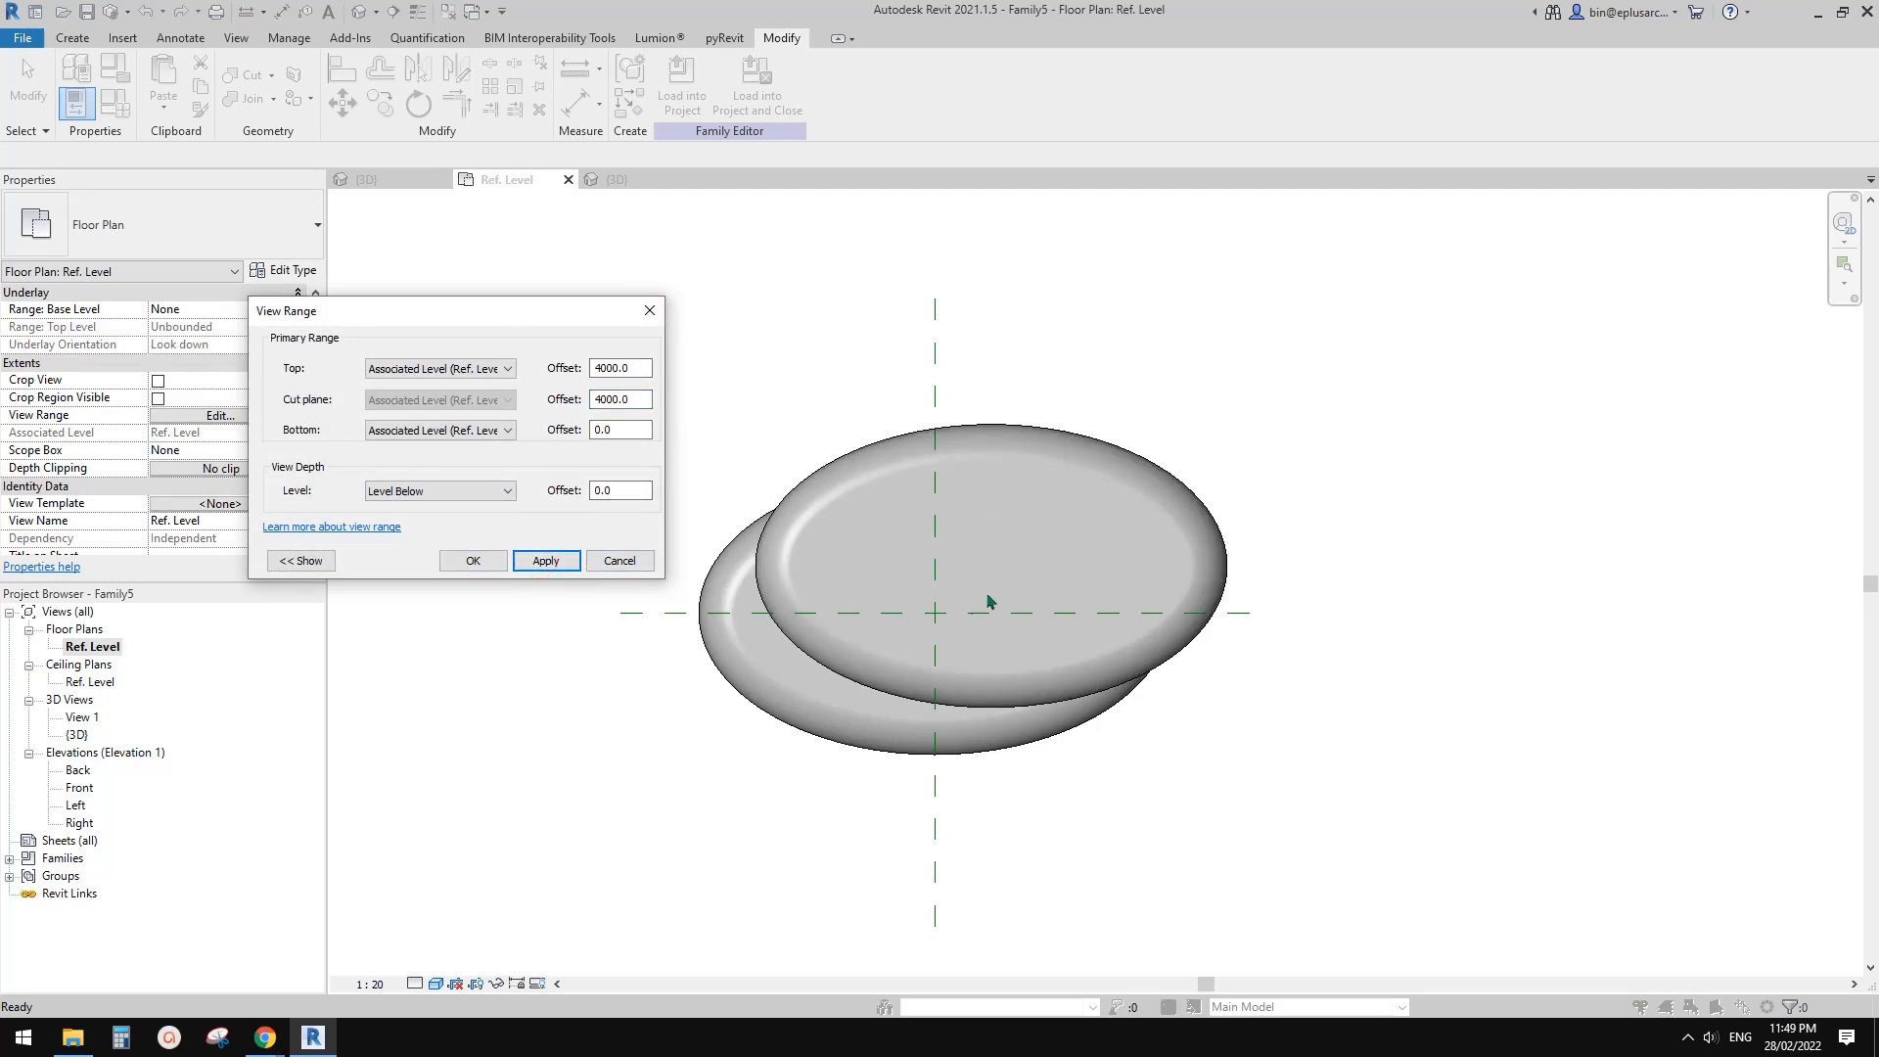
pyautogui.click(472, 561)
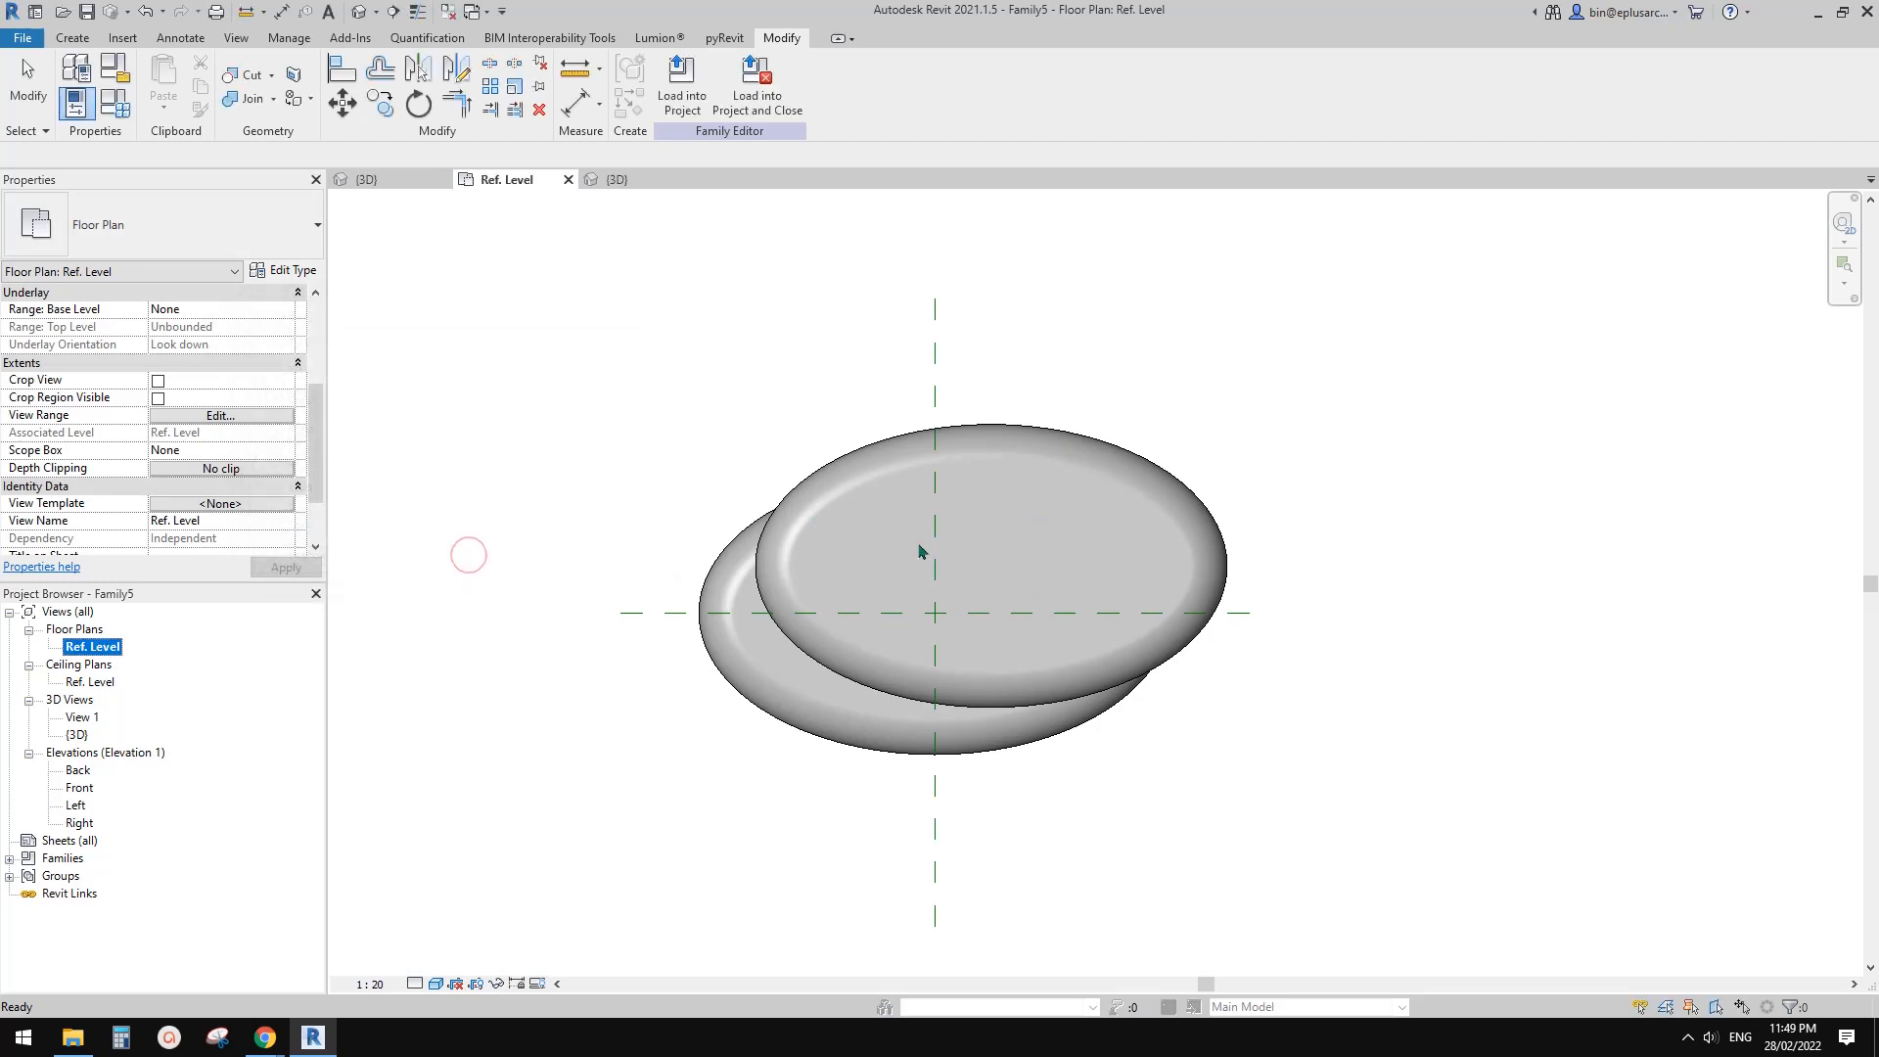
# - Place a fourth disc of the same family on the third disc's top face, about 680 mm right of and 480 mm above the plan centre
pyautogui.click(887, 540)
pyautogui.click(889, 539)
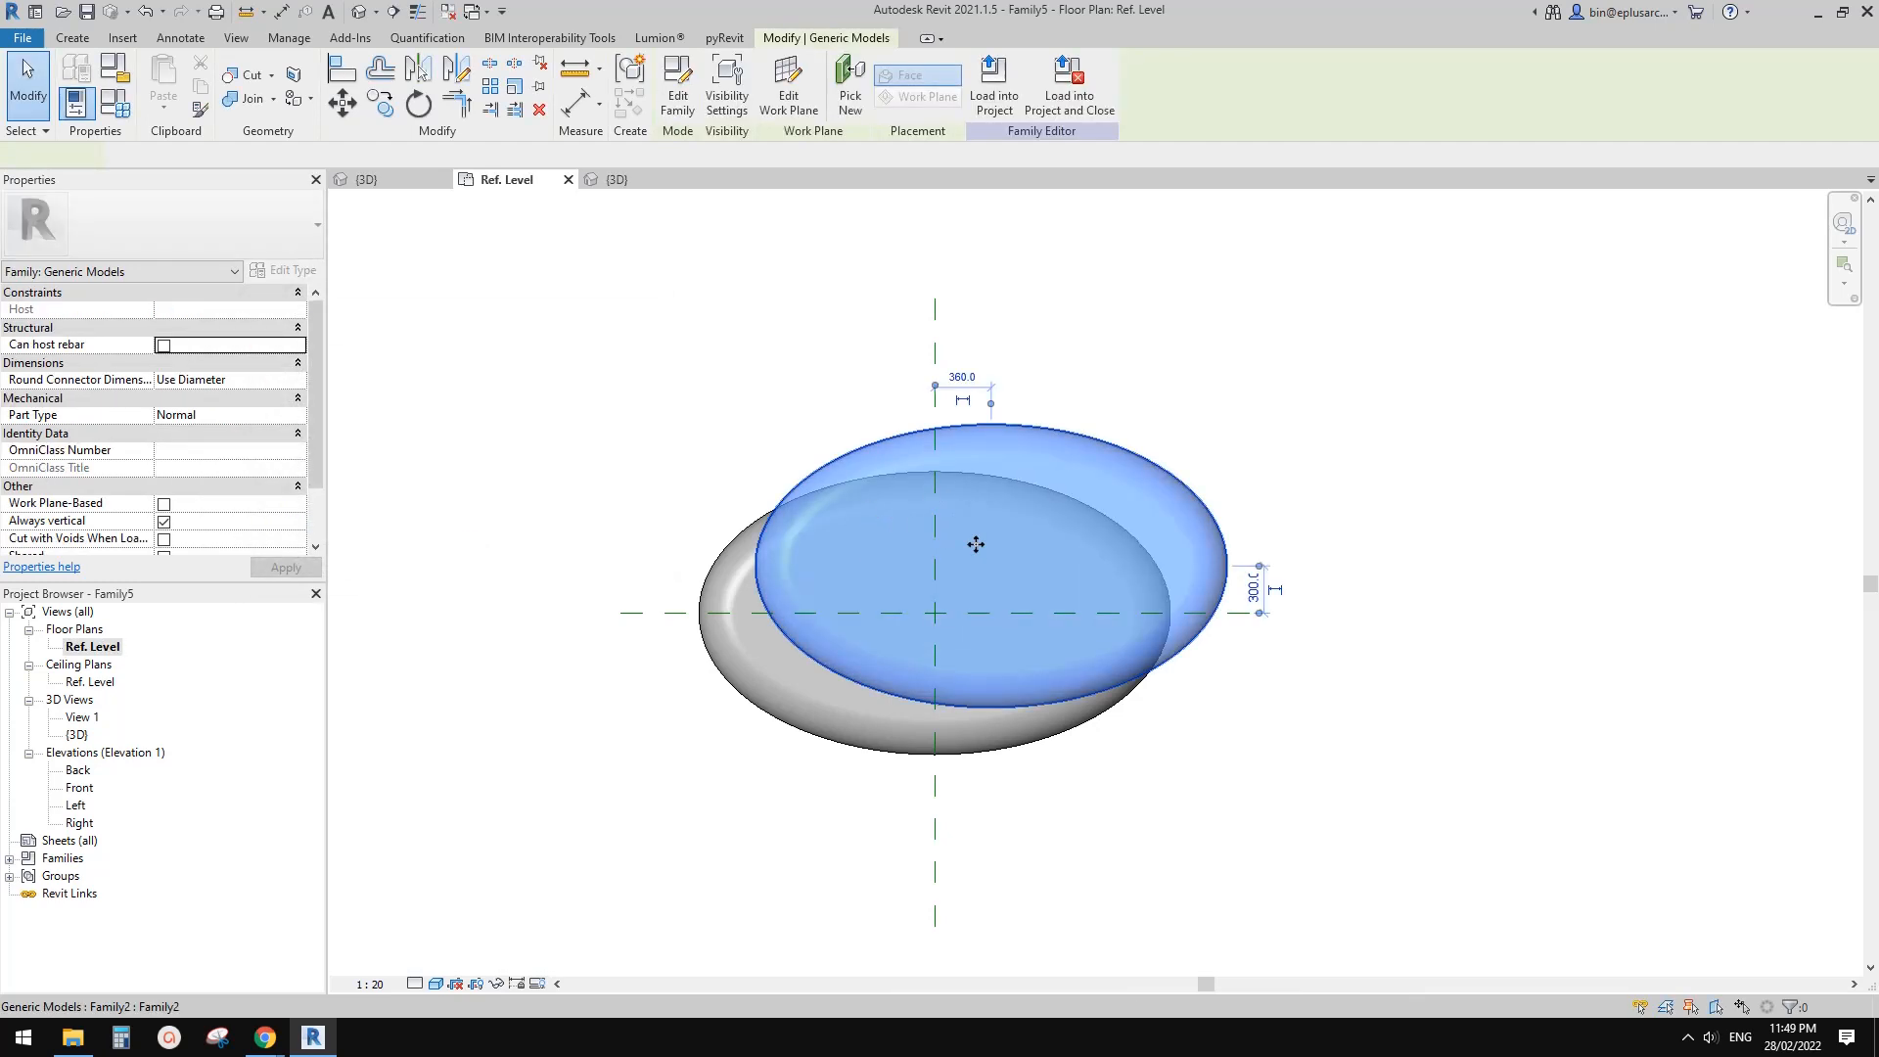
pyautogui.moveTo(997, 542); pyautogui.dragTo(908, 532, button='middle')
pyautogui.press('c')
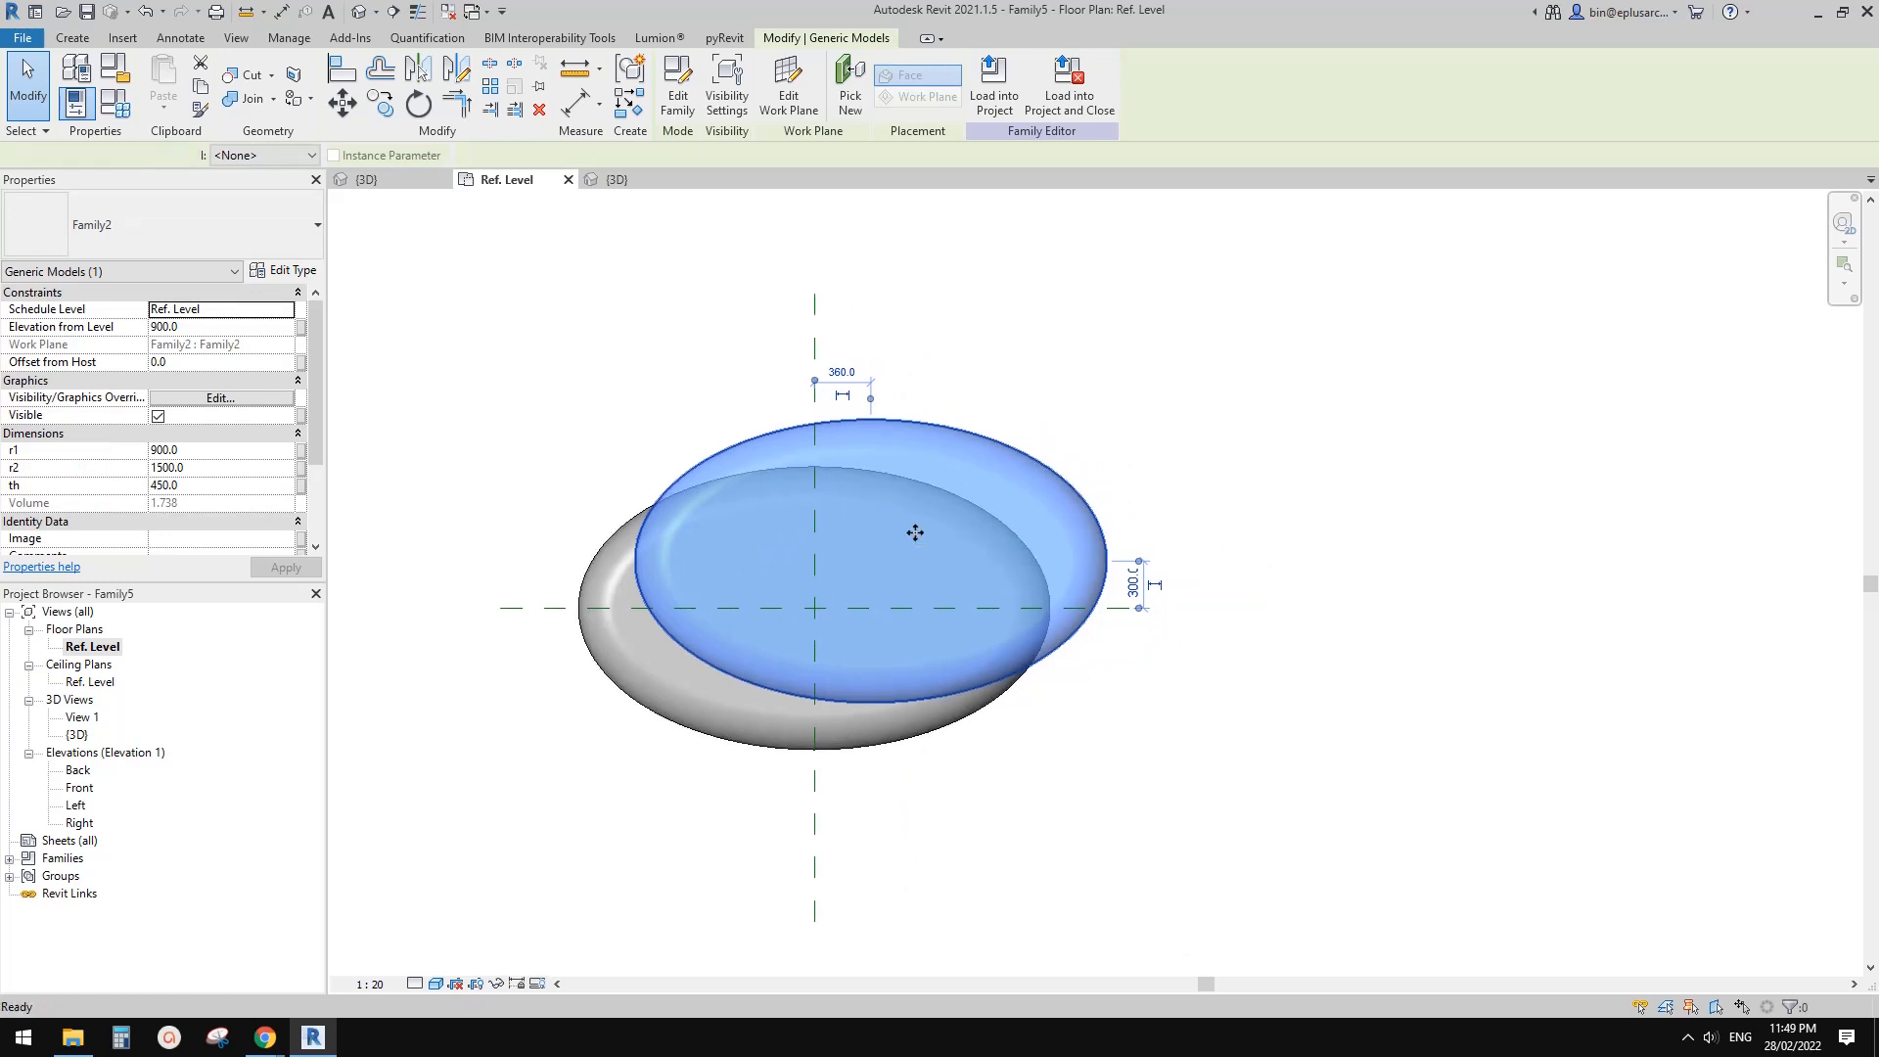
pyautogui.press('s')
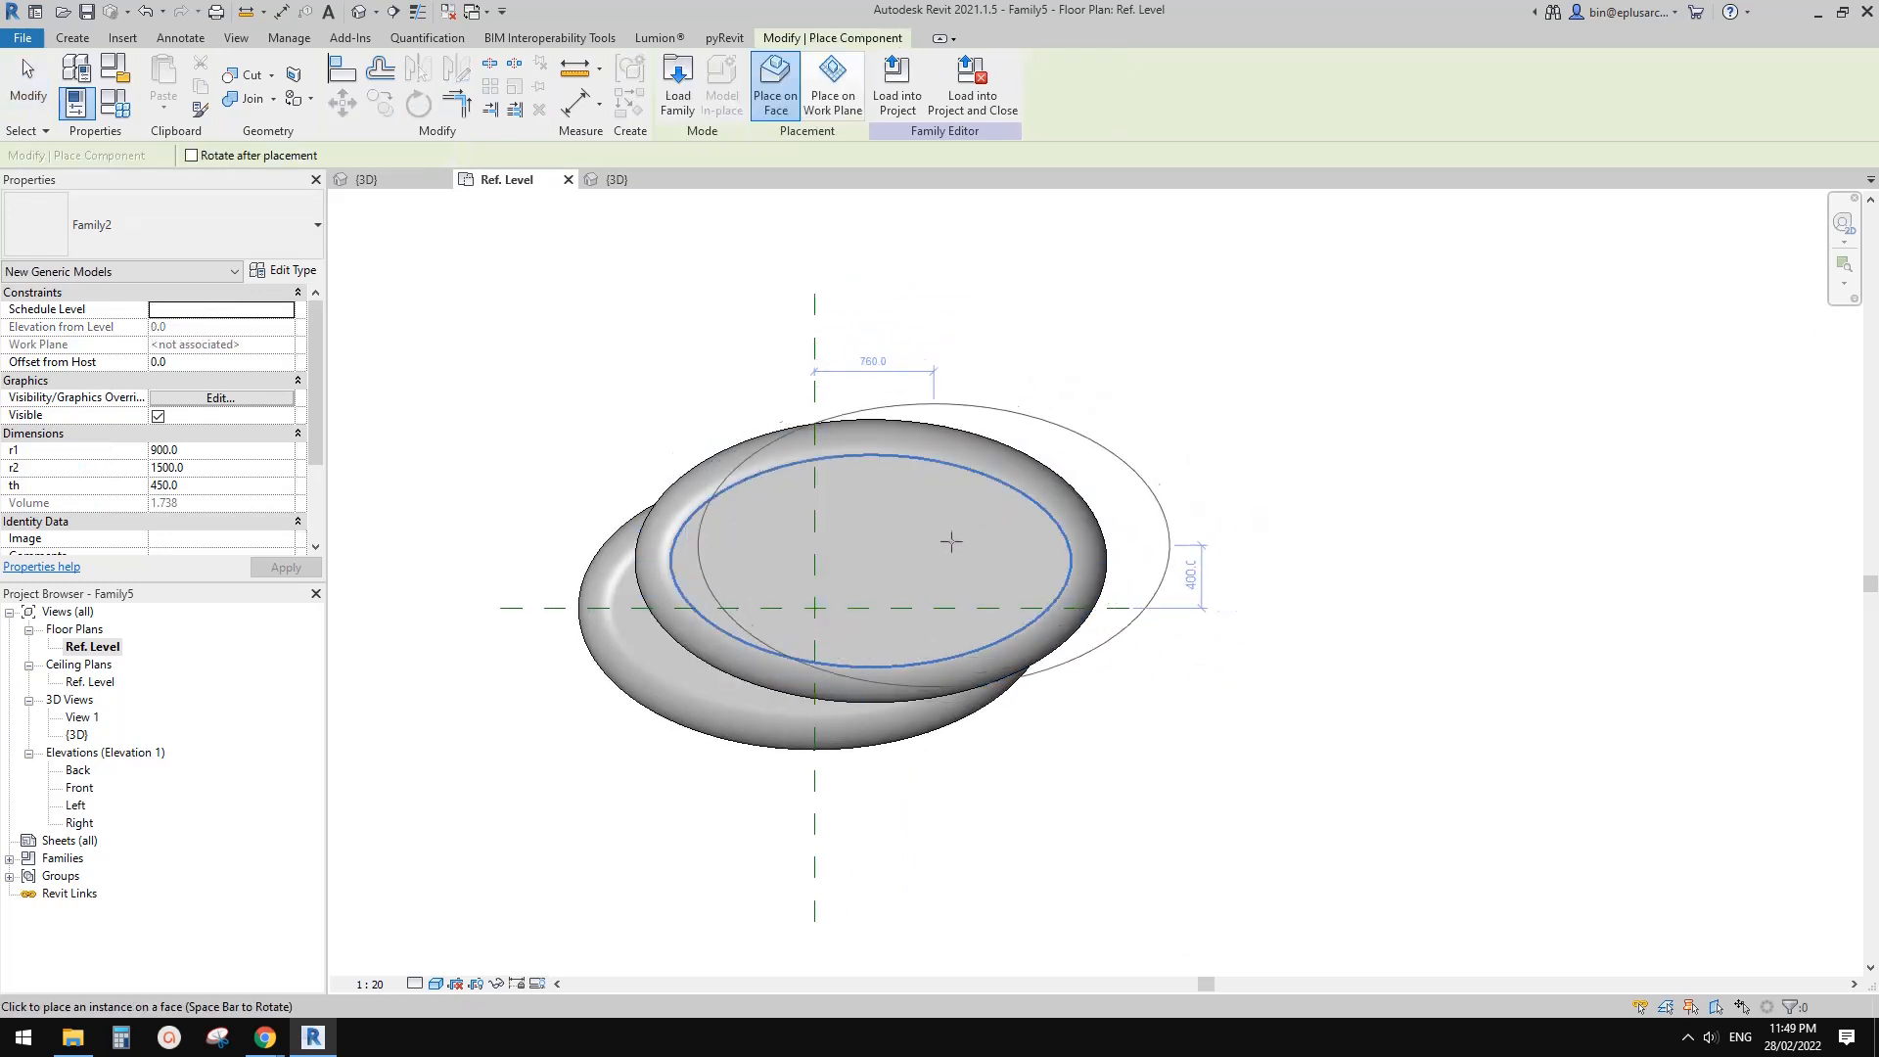
pyautogui.click(848, 539)
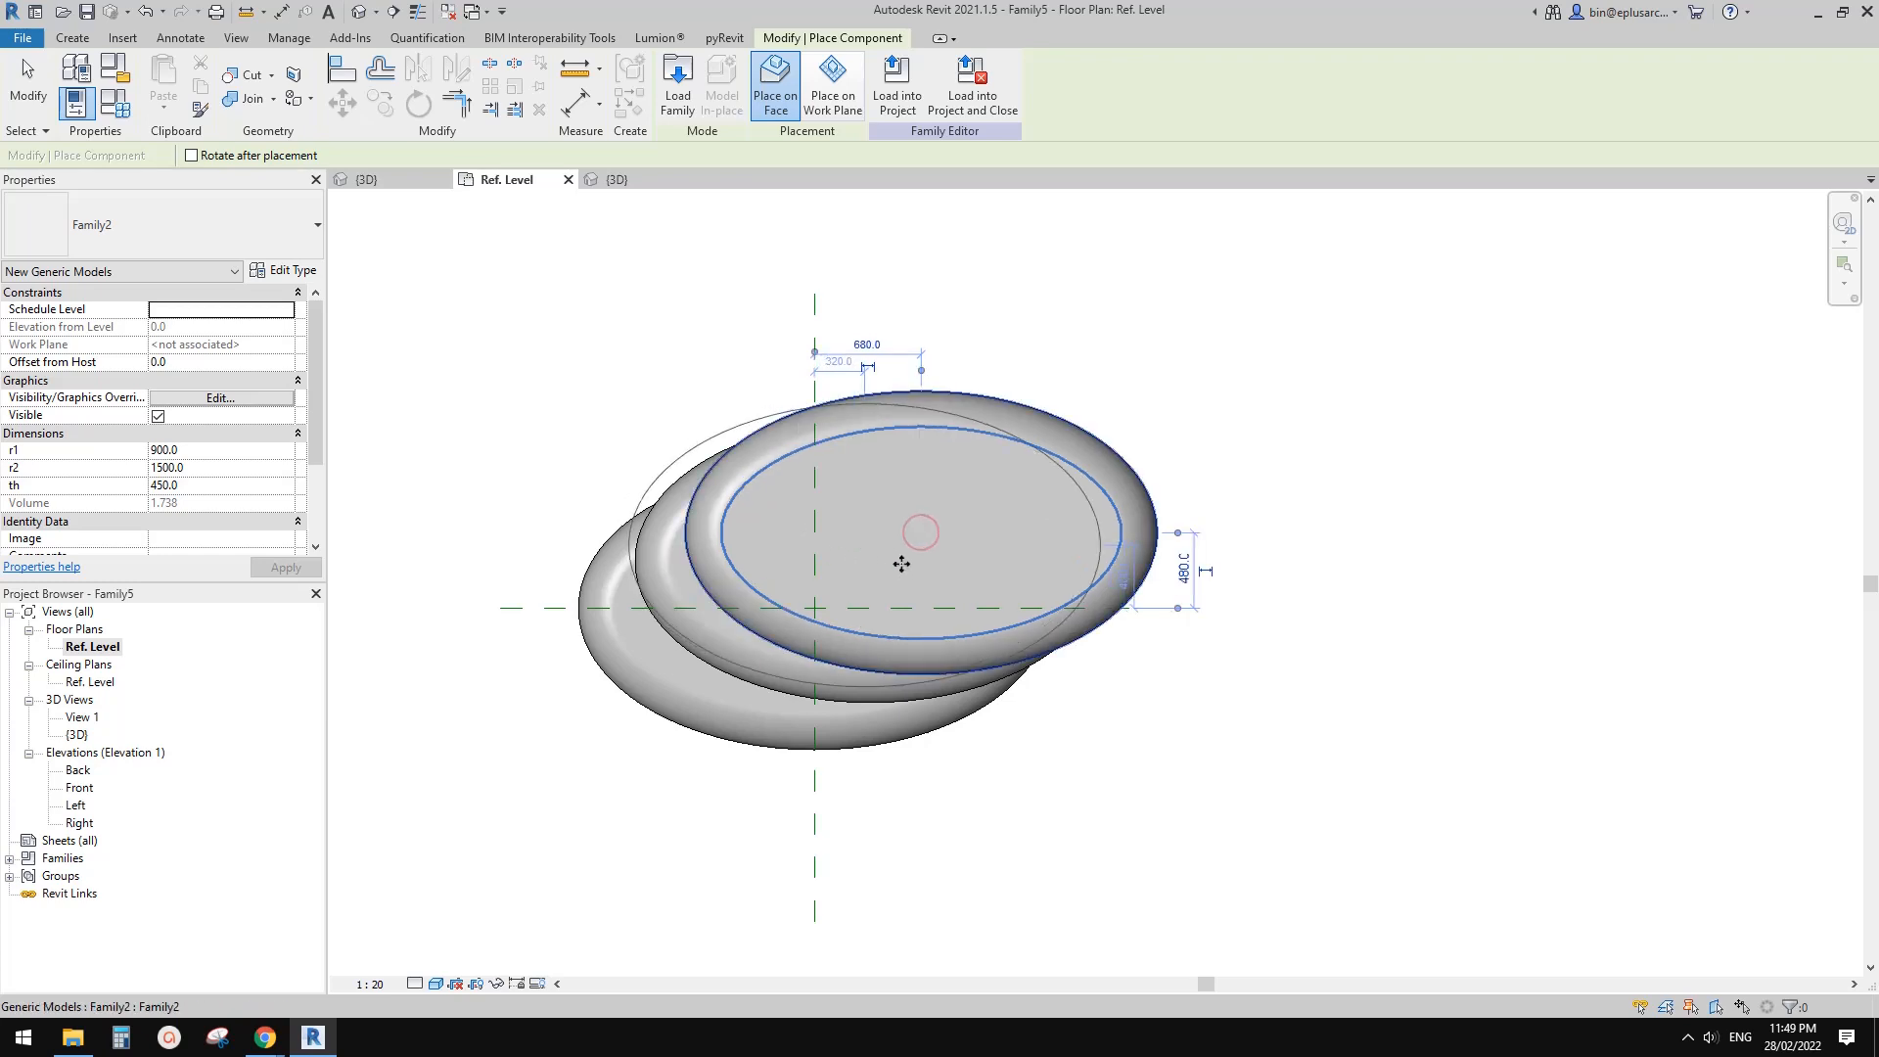
pyautogui.press('Escape')
# - Align the third disc to the Center (Left/Right) and Center (Front/Back) reference planes
pyautogui.press('a')
pyautogui.press('l')
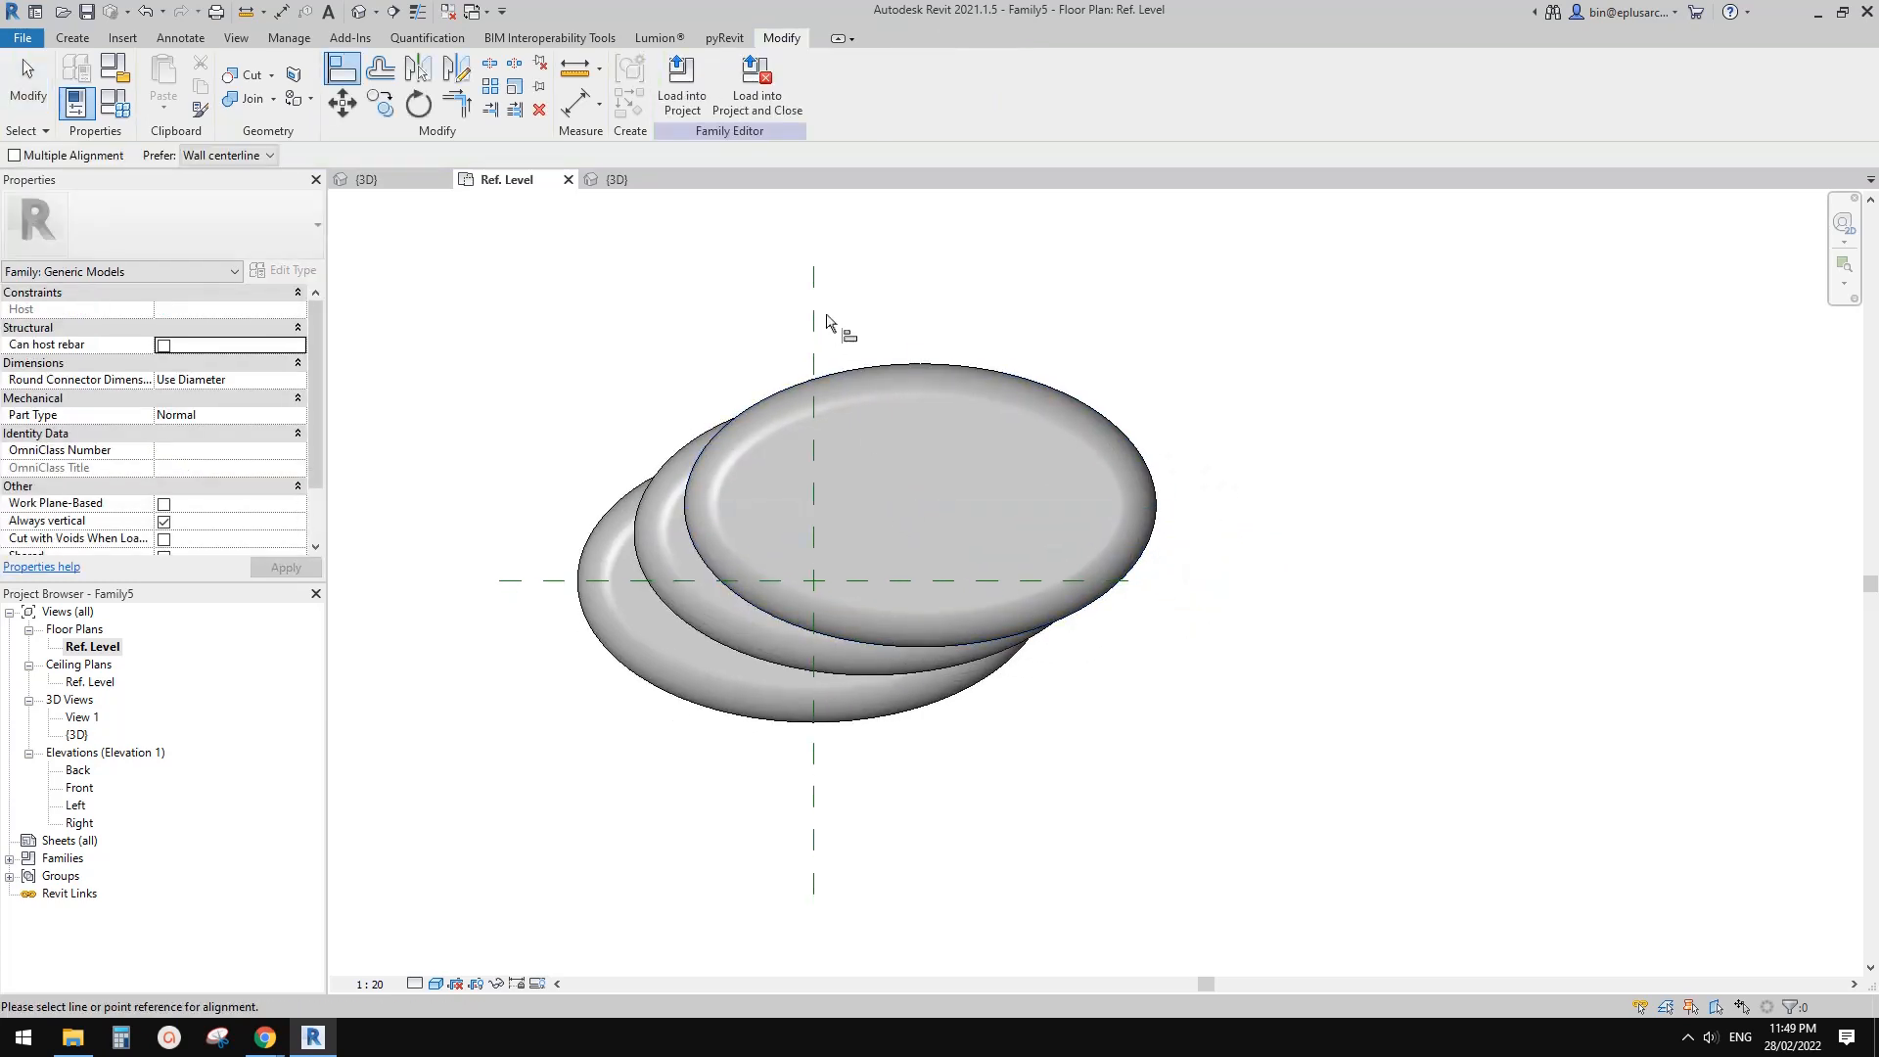
pyautogui.click(811, 502)
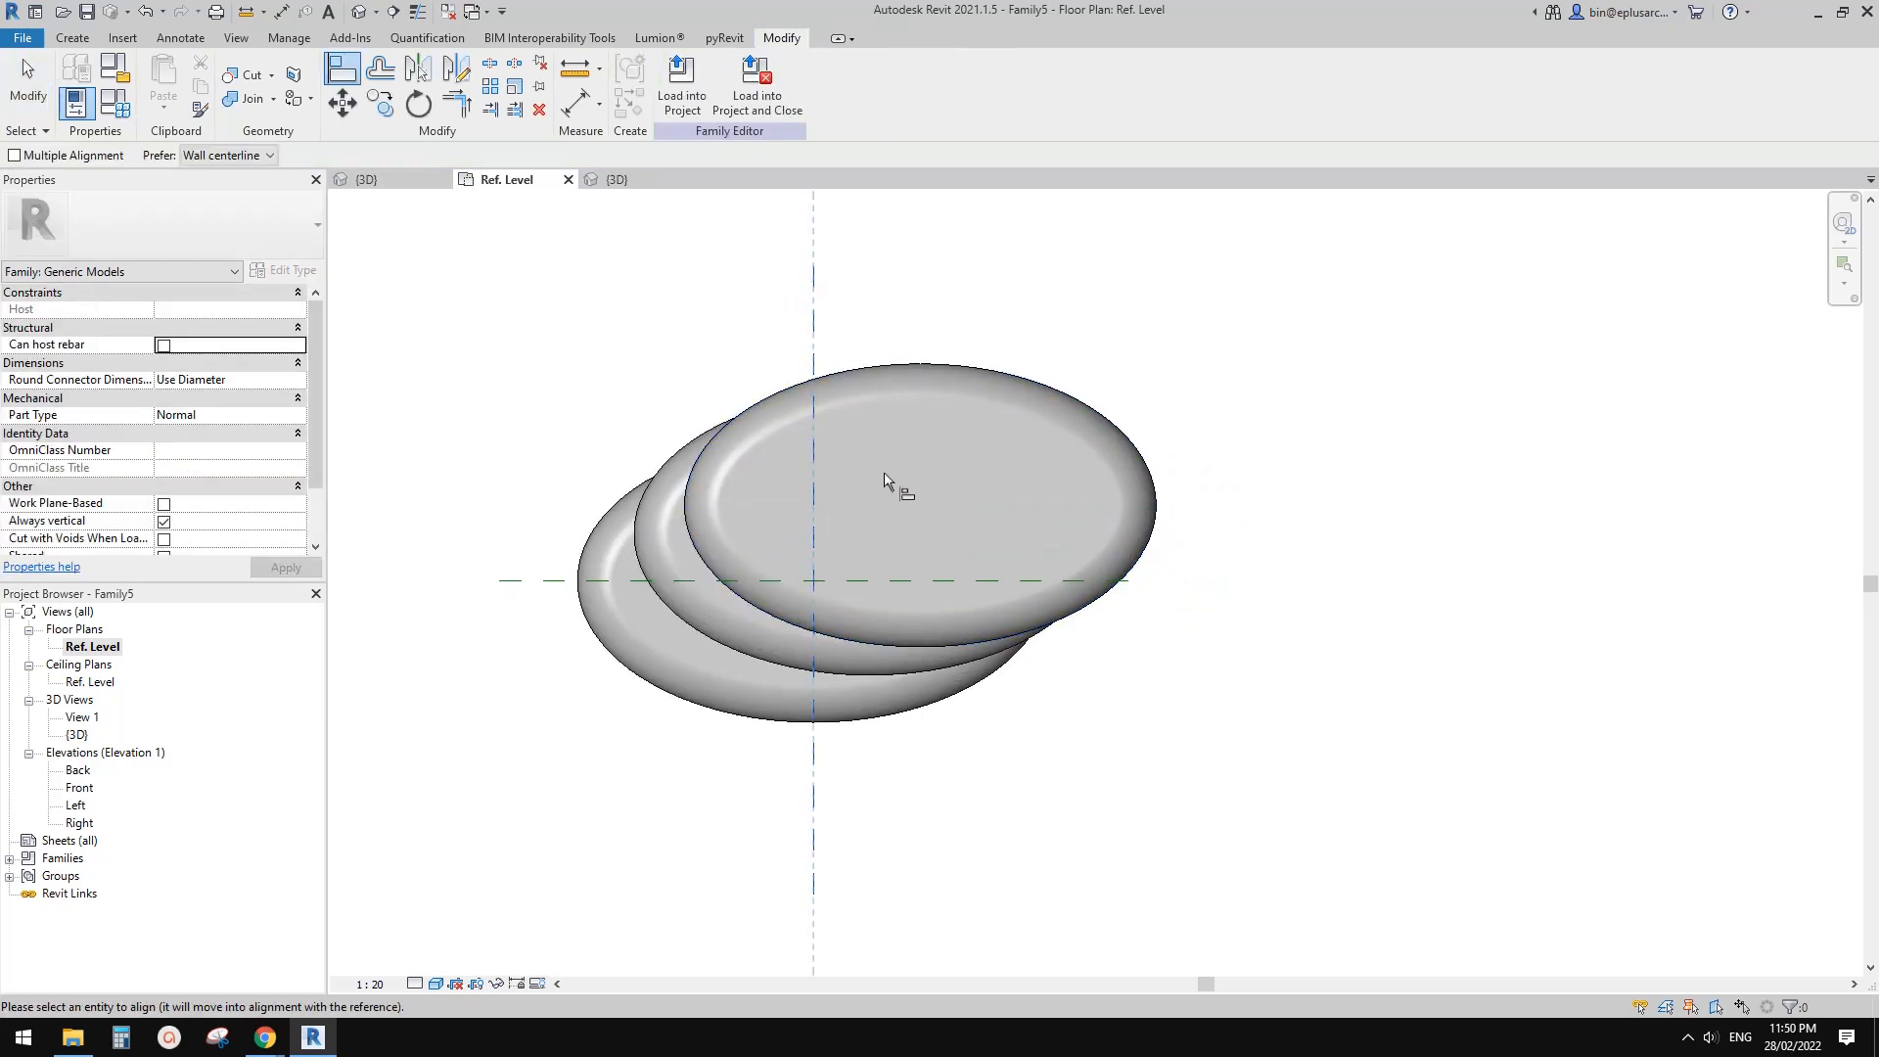
pyautogui.click(866, 662)
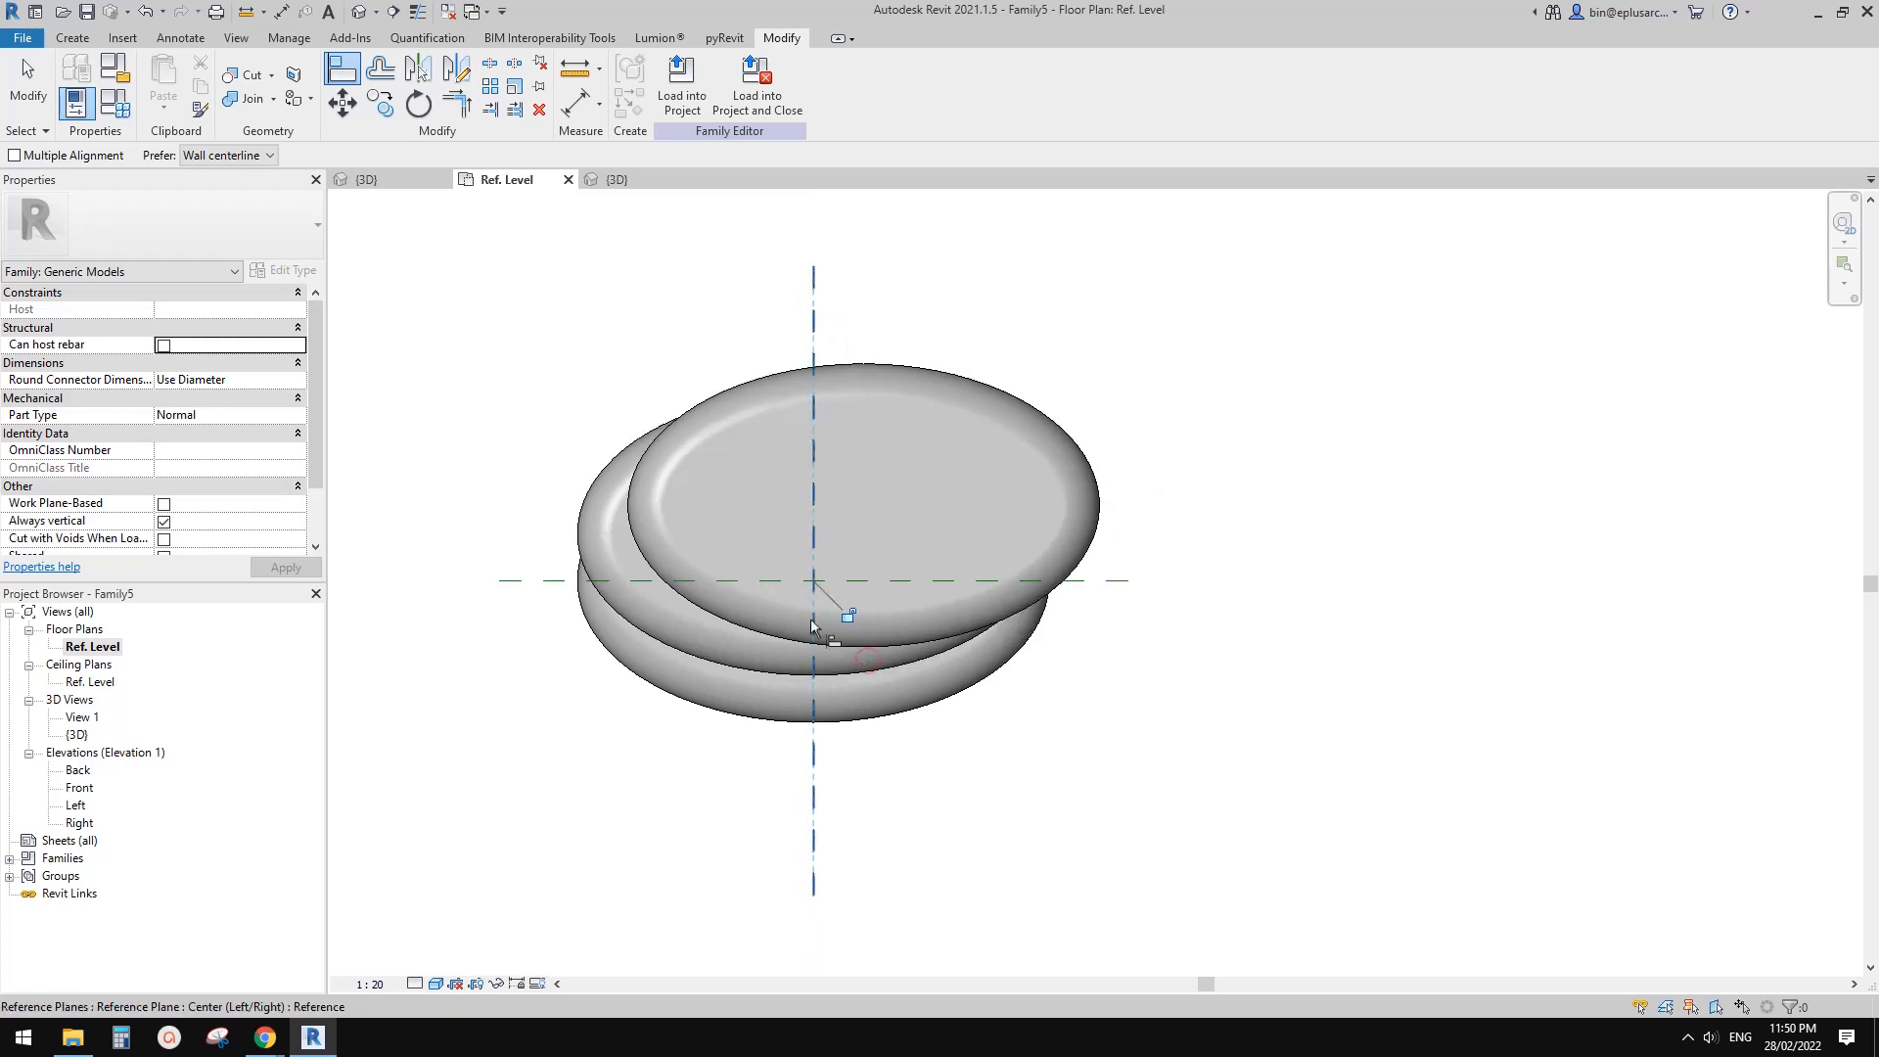
pyautogui.click(533, 581)
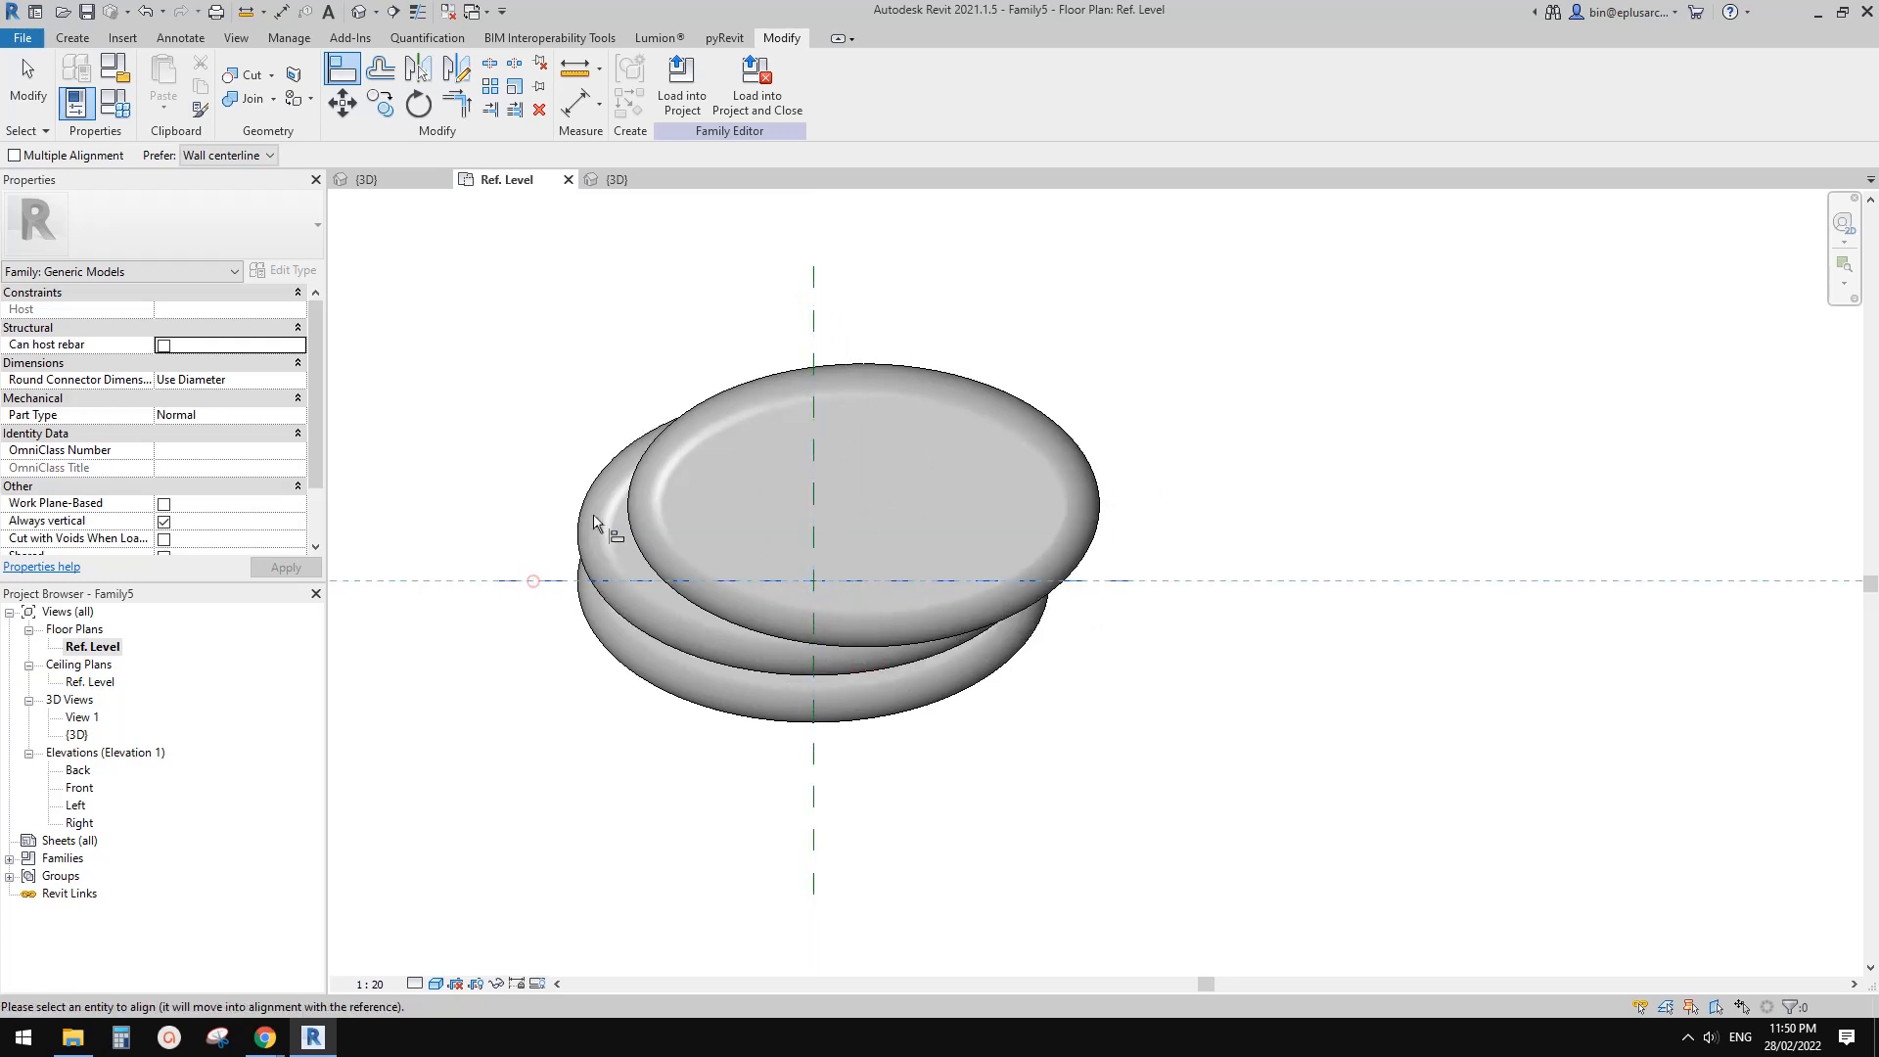
pyautogui.click(612, 536)
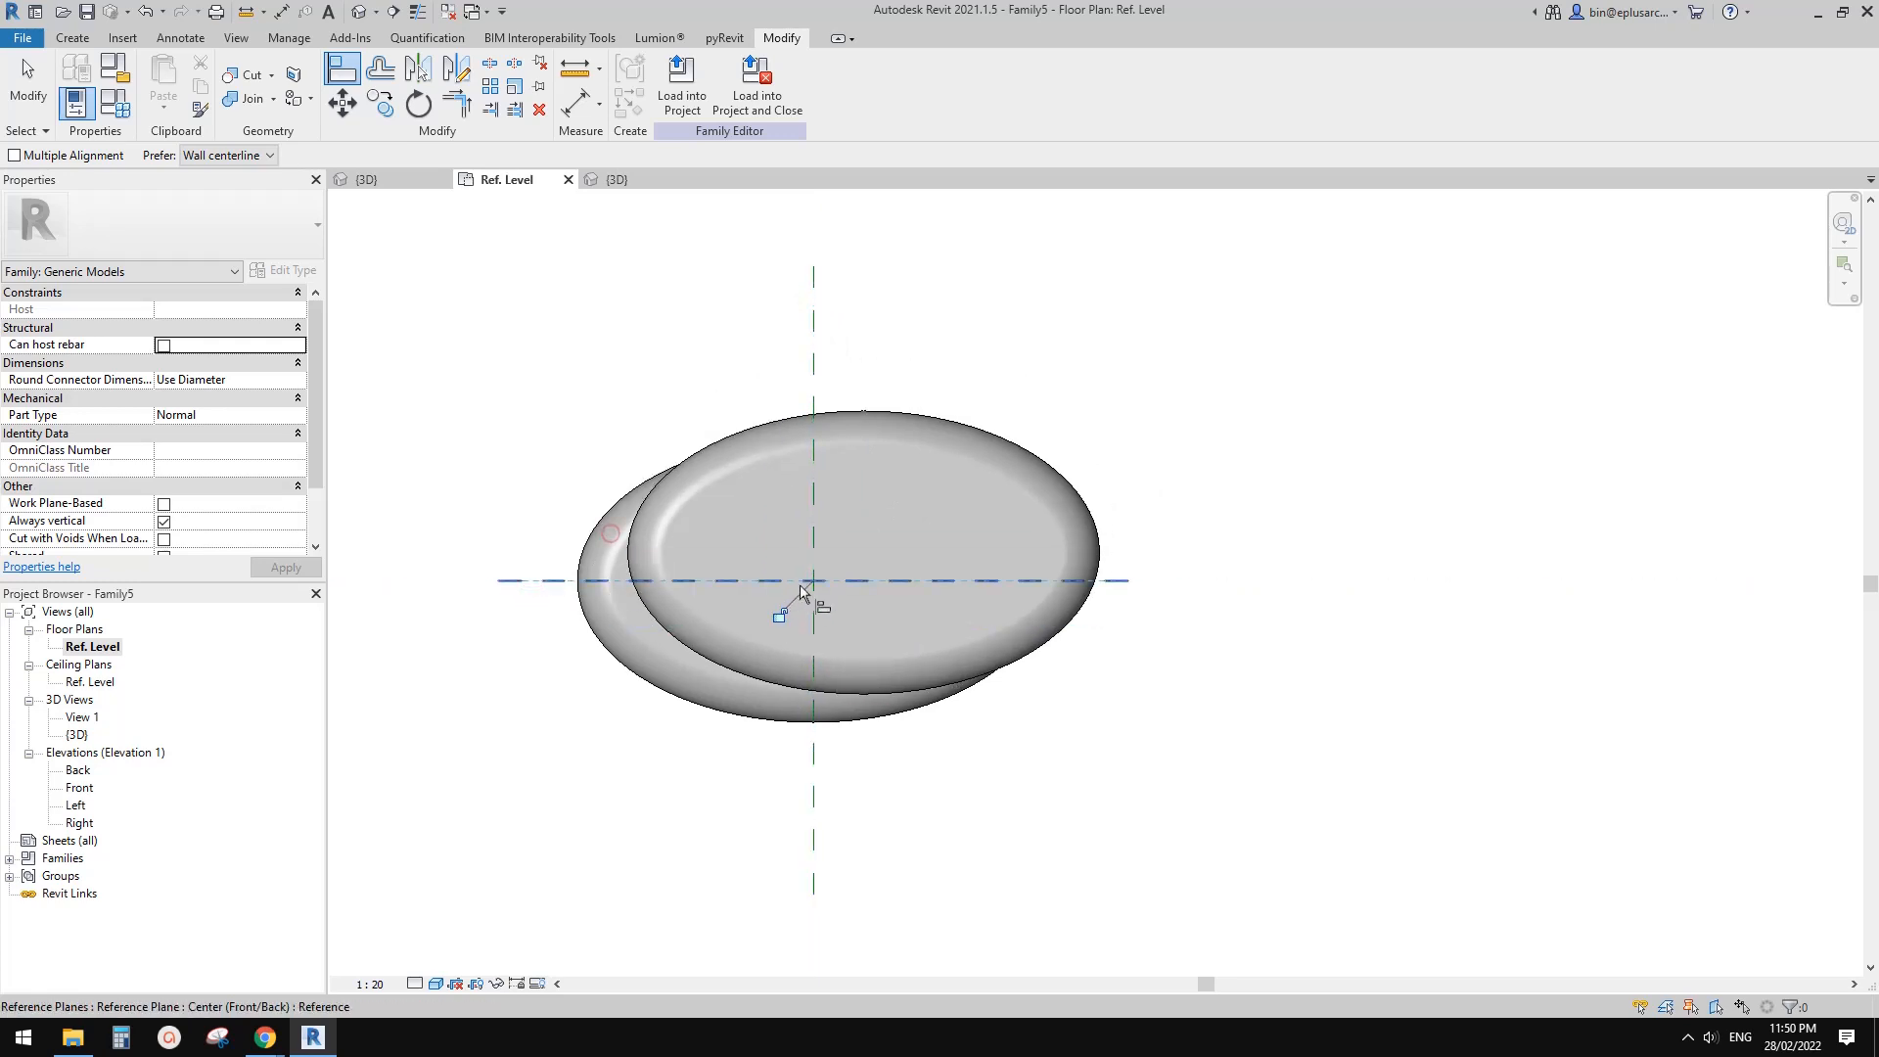
# - Align the topmost, fourth disc to the Center (Left/Right) and Center (Front/Back) reference planes
pyautogui.click(820, 348)
pyautogui.click(864, 528)
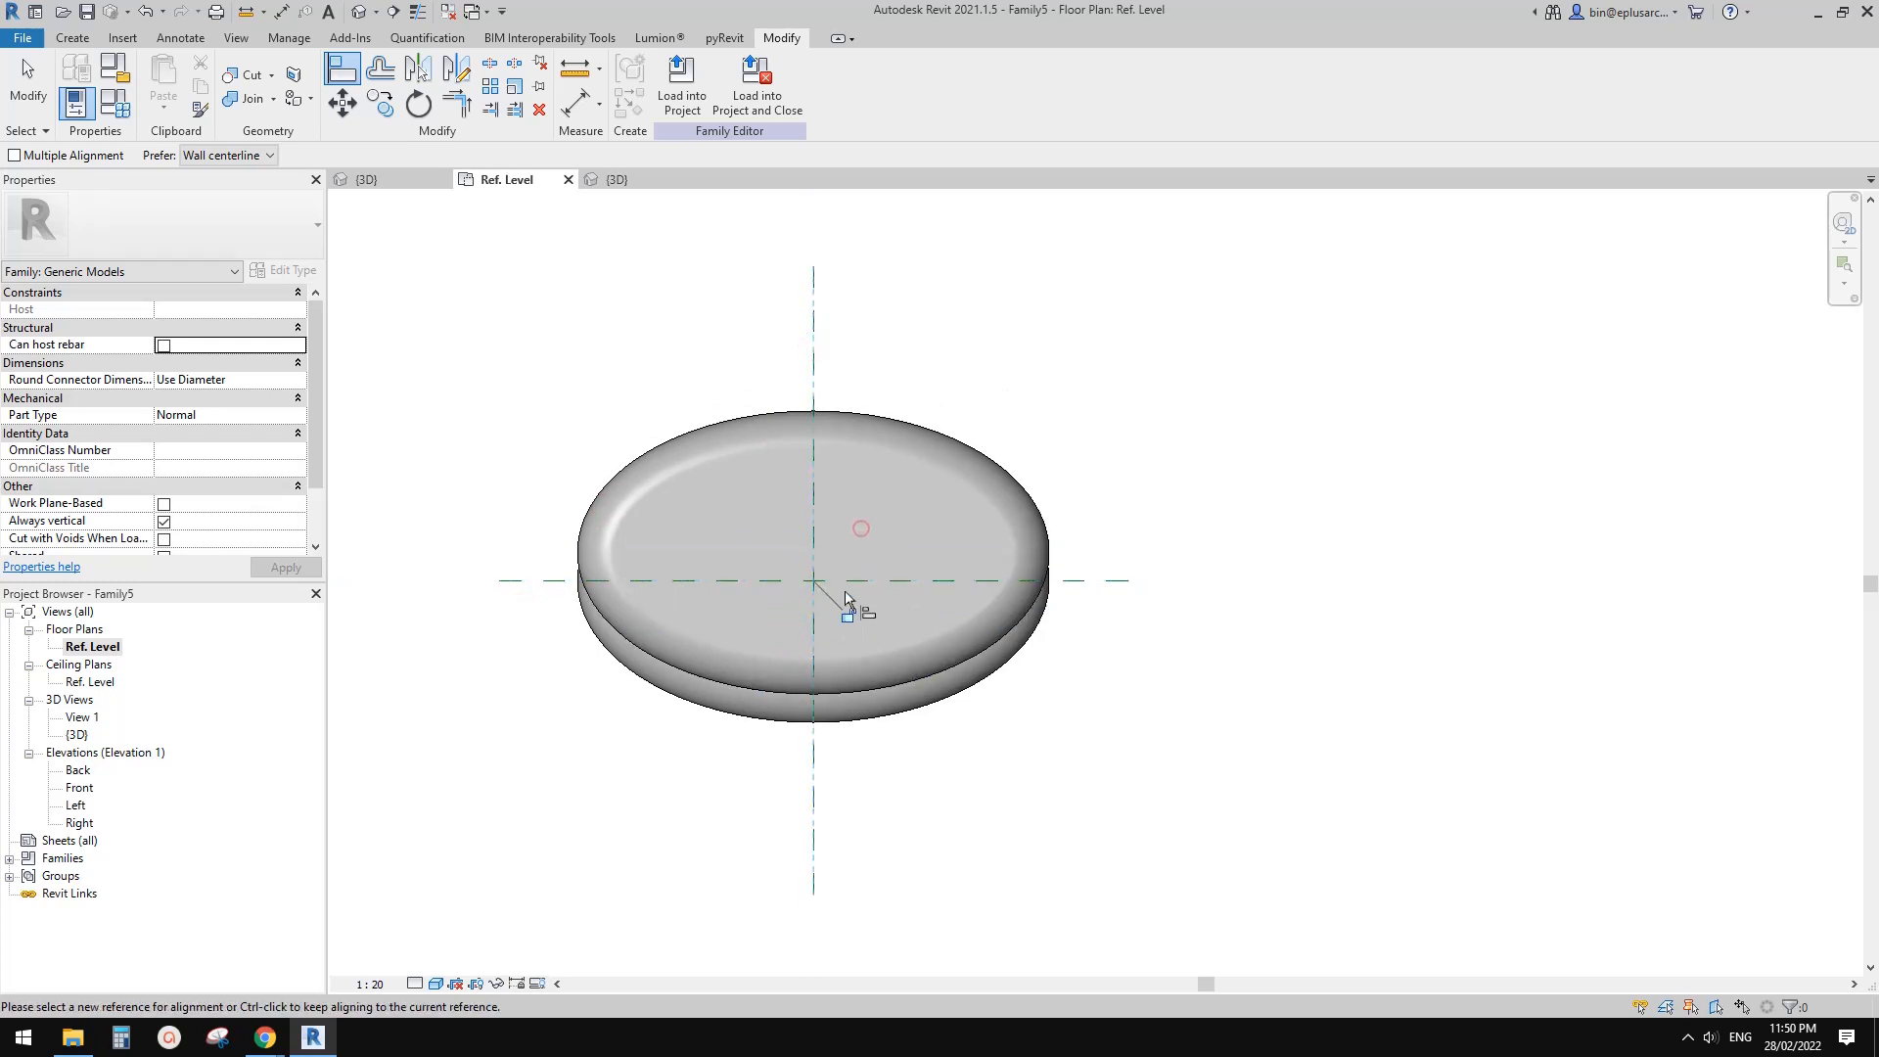
pyautogui.click(1067, 583)
pyautogui.click(892, 553)
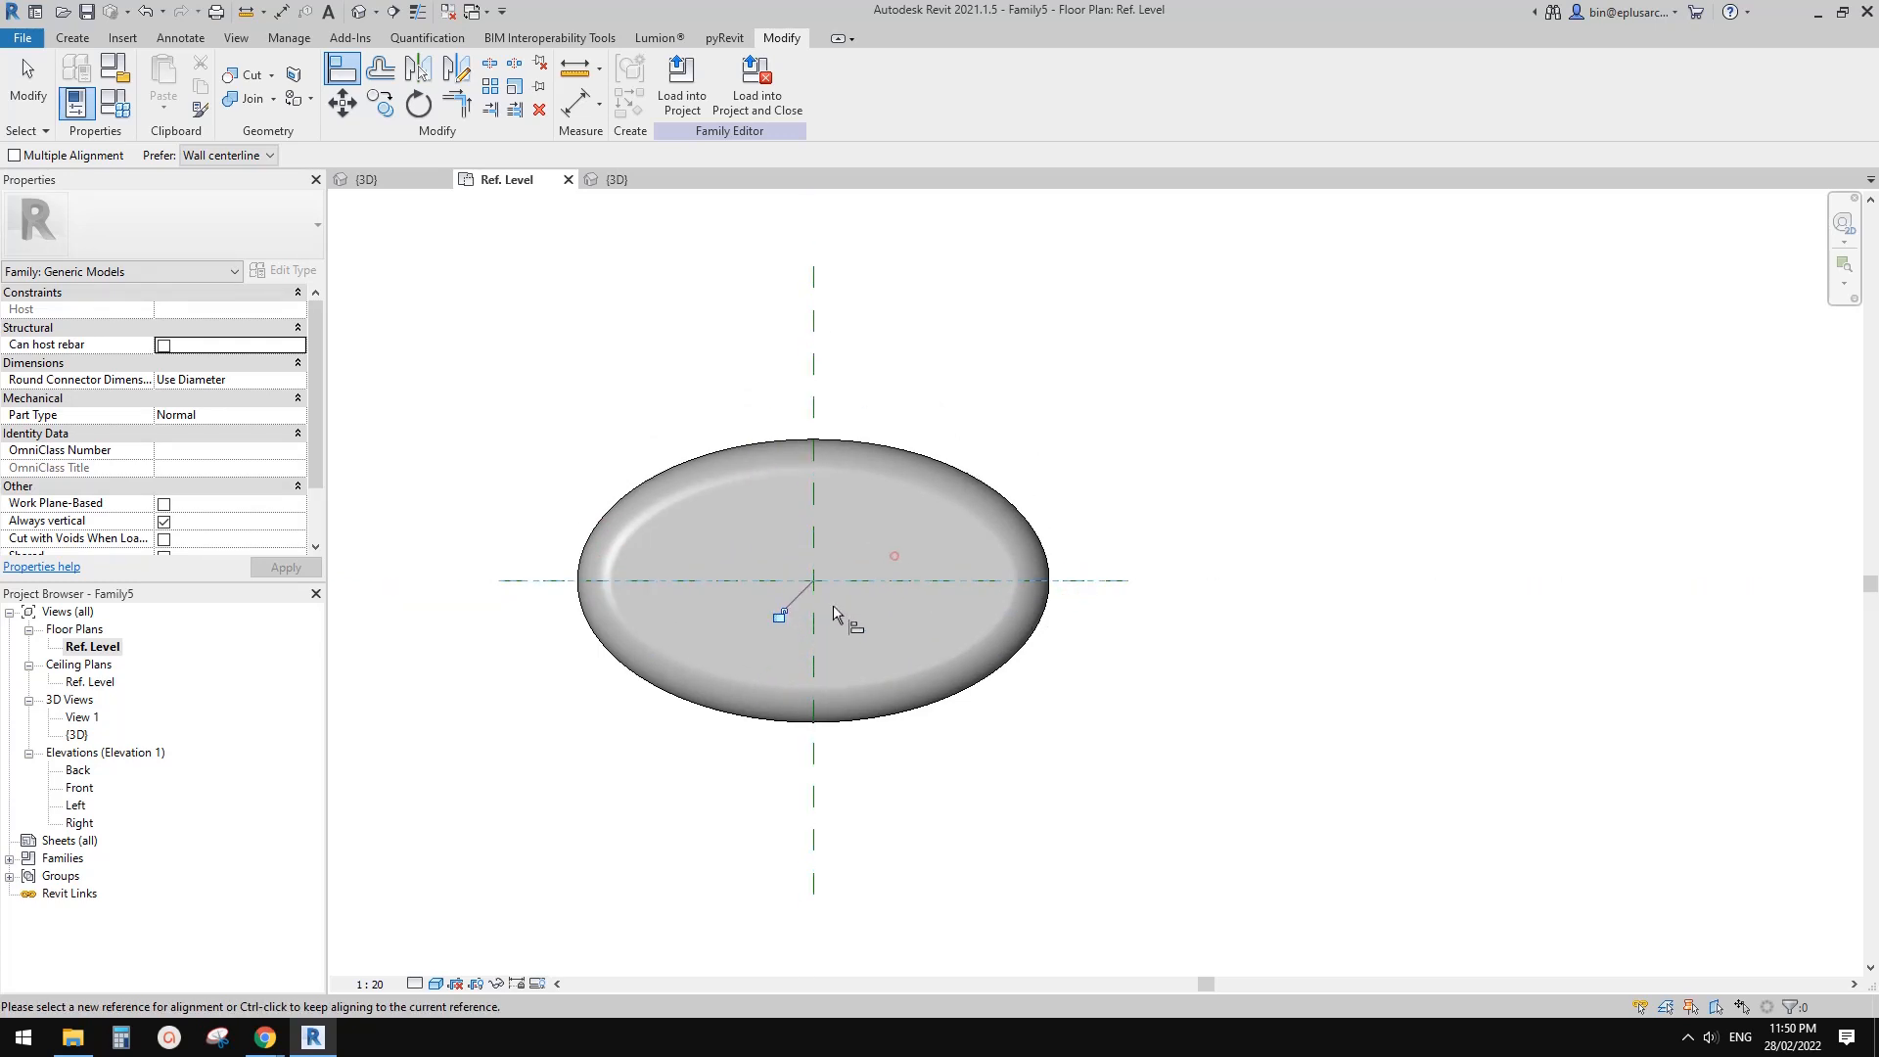
pyautogui.press('Escape')
pyautogui.press('Escape')
# - Open the default 3D view, inspect the stack from several angles and select all four discs
pyautogui.click(359, 12)
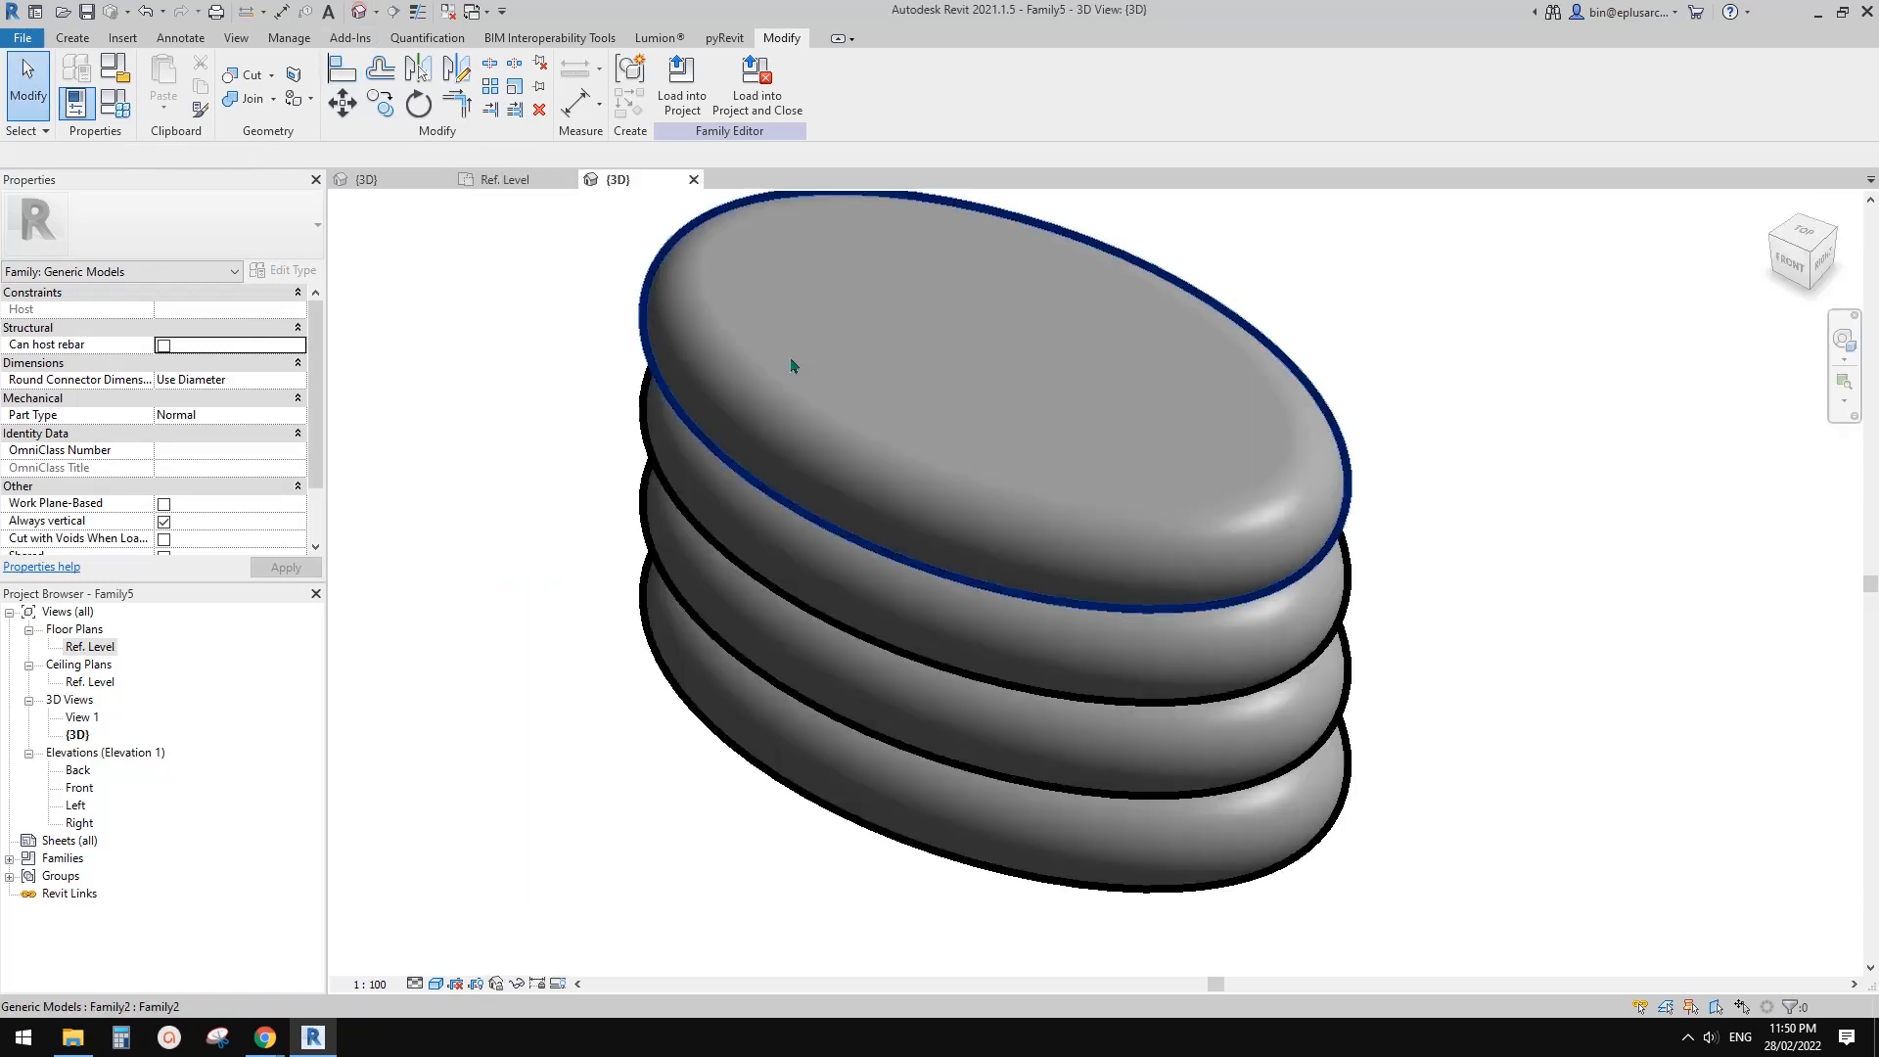
pyautogui.scroll(-2, 896, 480)
pyautogui.keyDown('shift'); pyautogui.moveTo(900, 489); pyautogui.dragTo(957, 589, button='middle'); pyautogui.keyUp('shift')
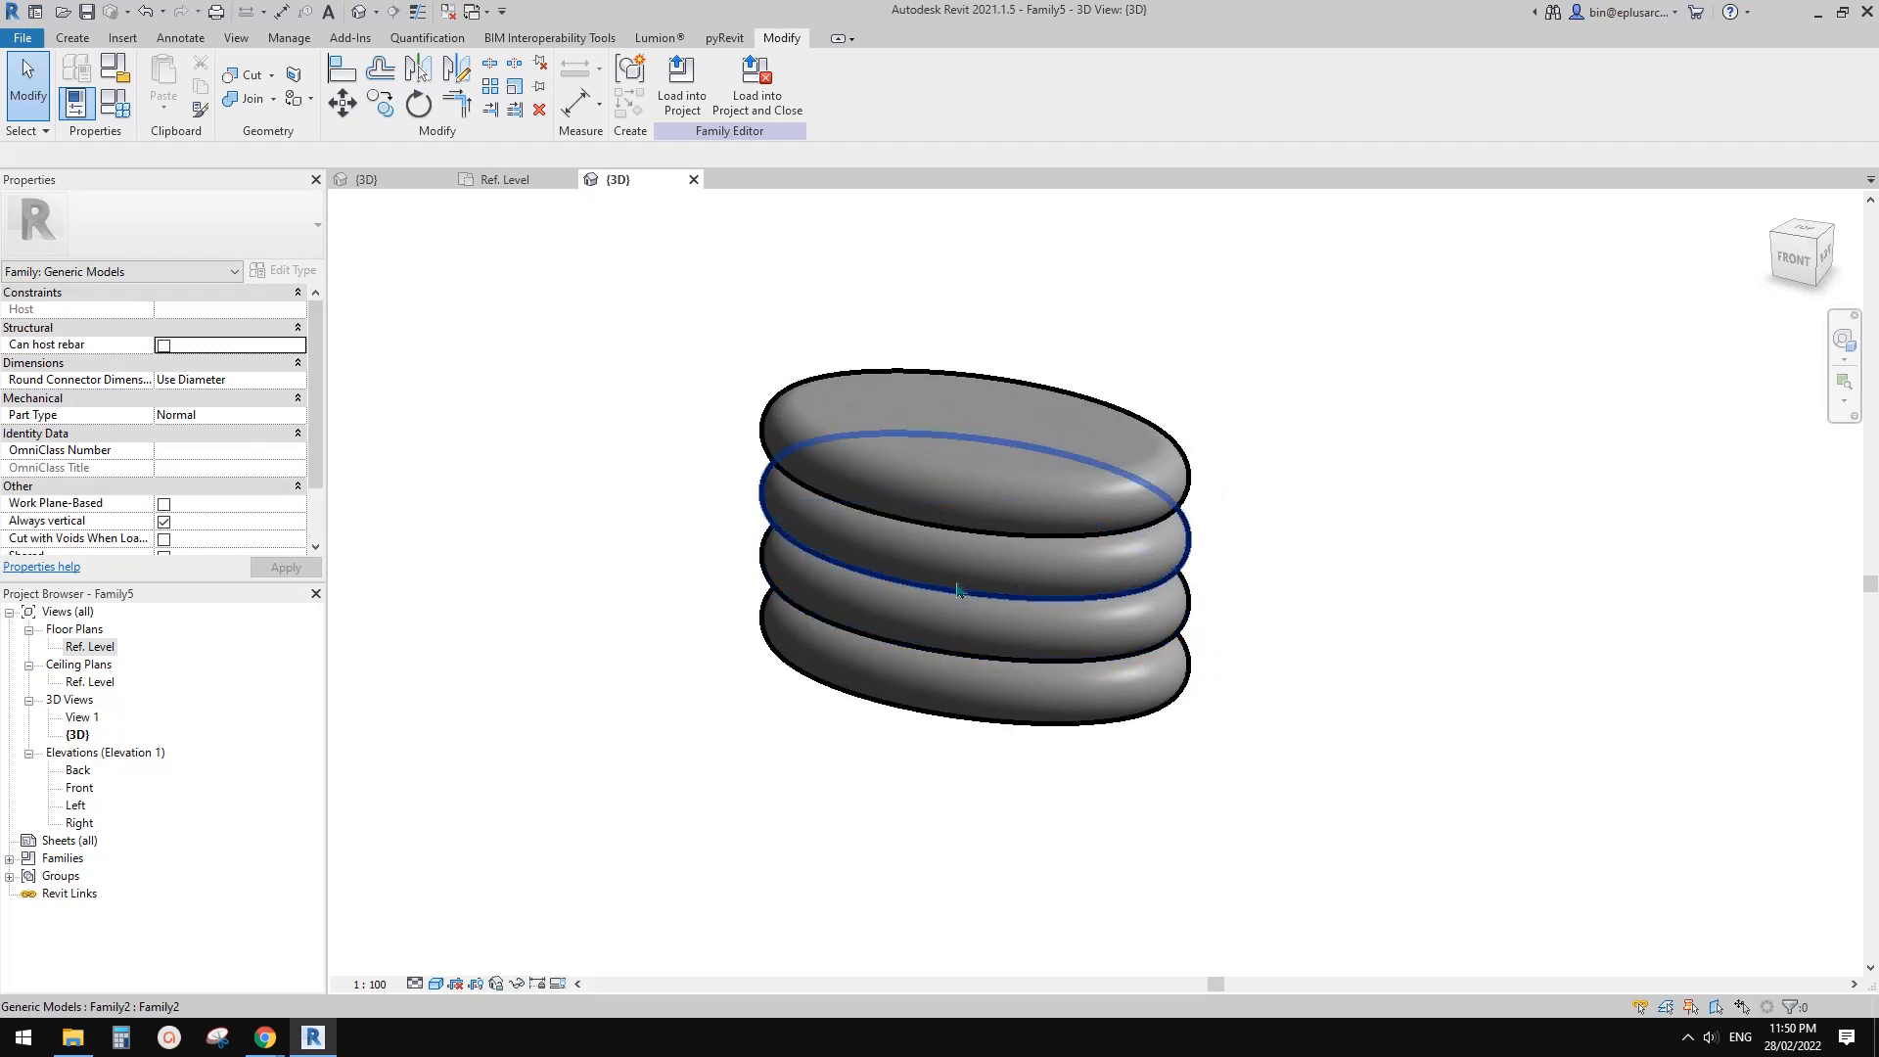
pyautogui.moveTo(631, 313); pyautogui.dragTo(1369, 805)
pyautogui.keyDown('shift'); pyautogui.moveTo(1177, 744); pyautogui.dragTo(1062, 512, button='middle'); pyautogui.keyUp('shift')
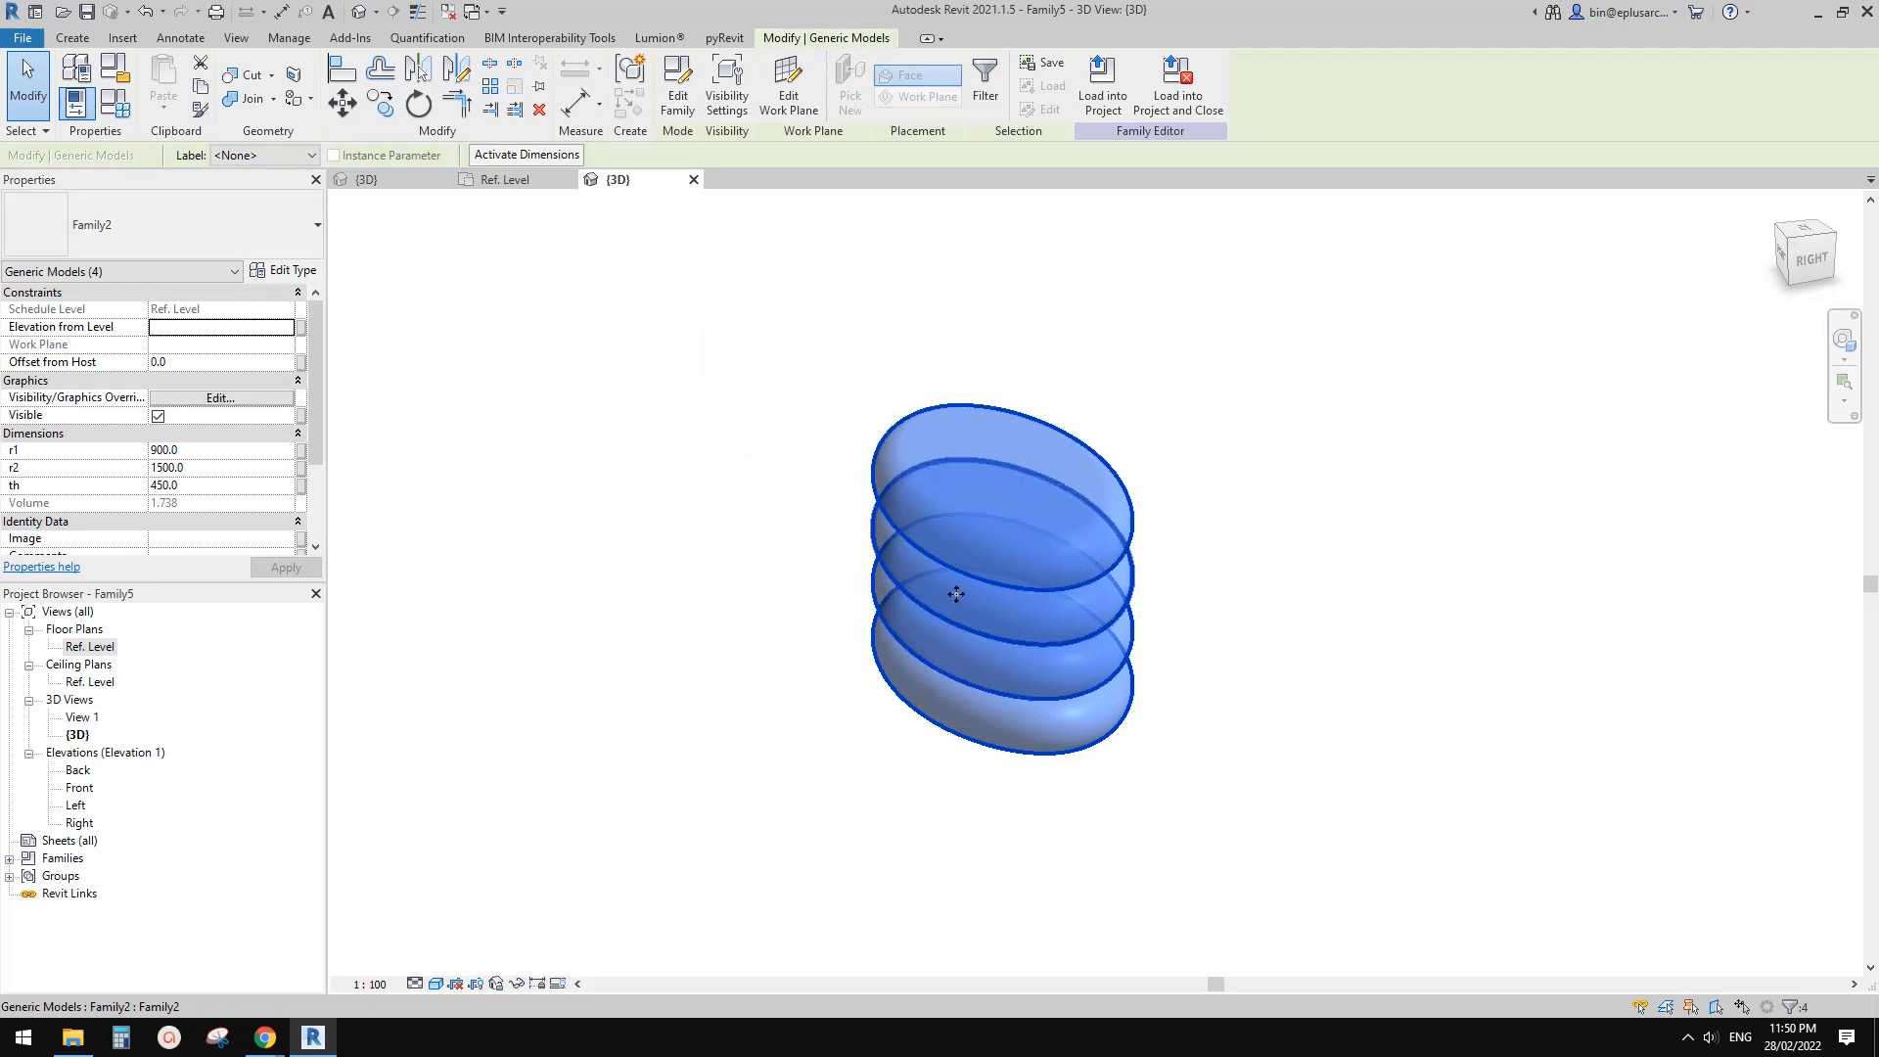
pyautogui.keyDown('shift'); pyautogui.moveTo(972, 654); pyautogui.dragTo(1154, 726, button='middle'); pyautogui.keyUp('shift')
pyautogui.press('Escape')
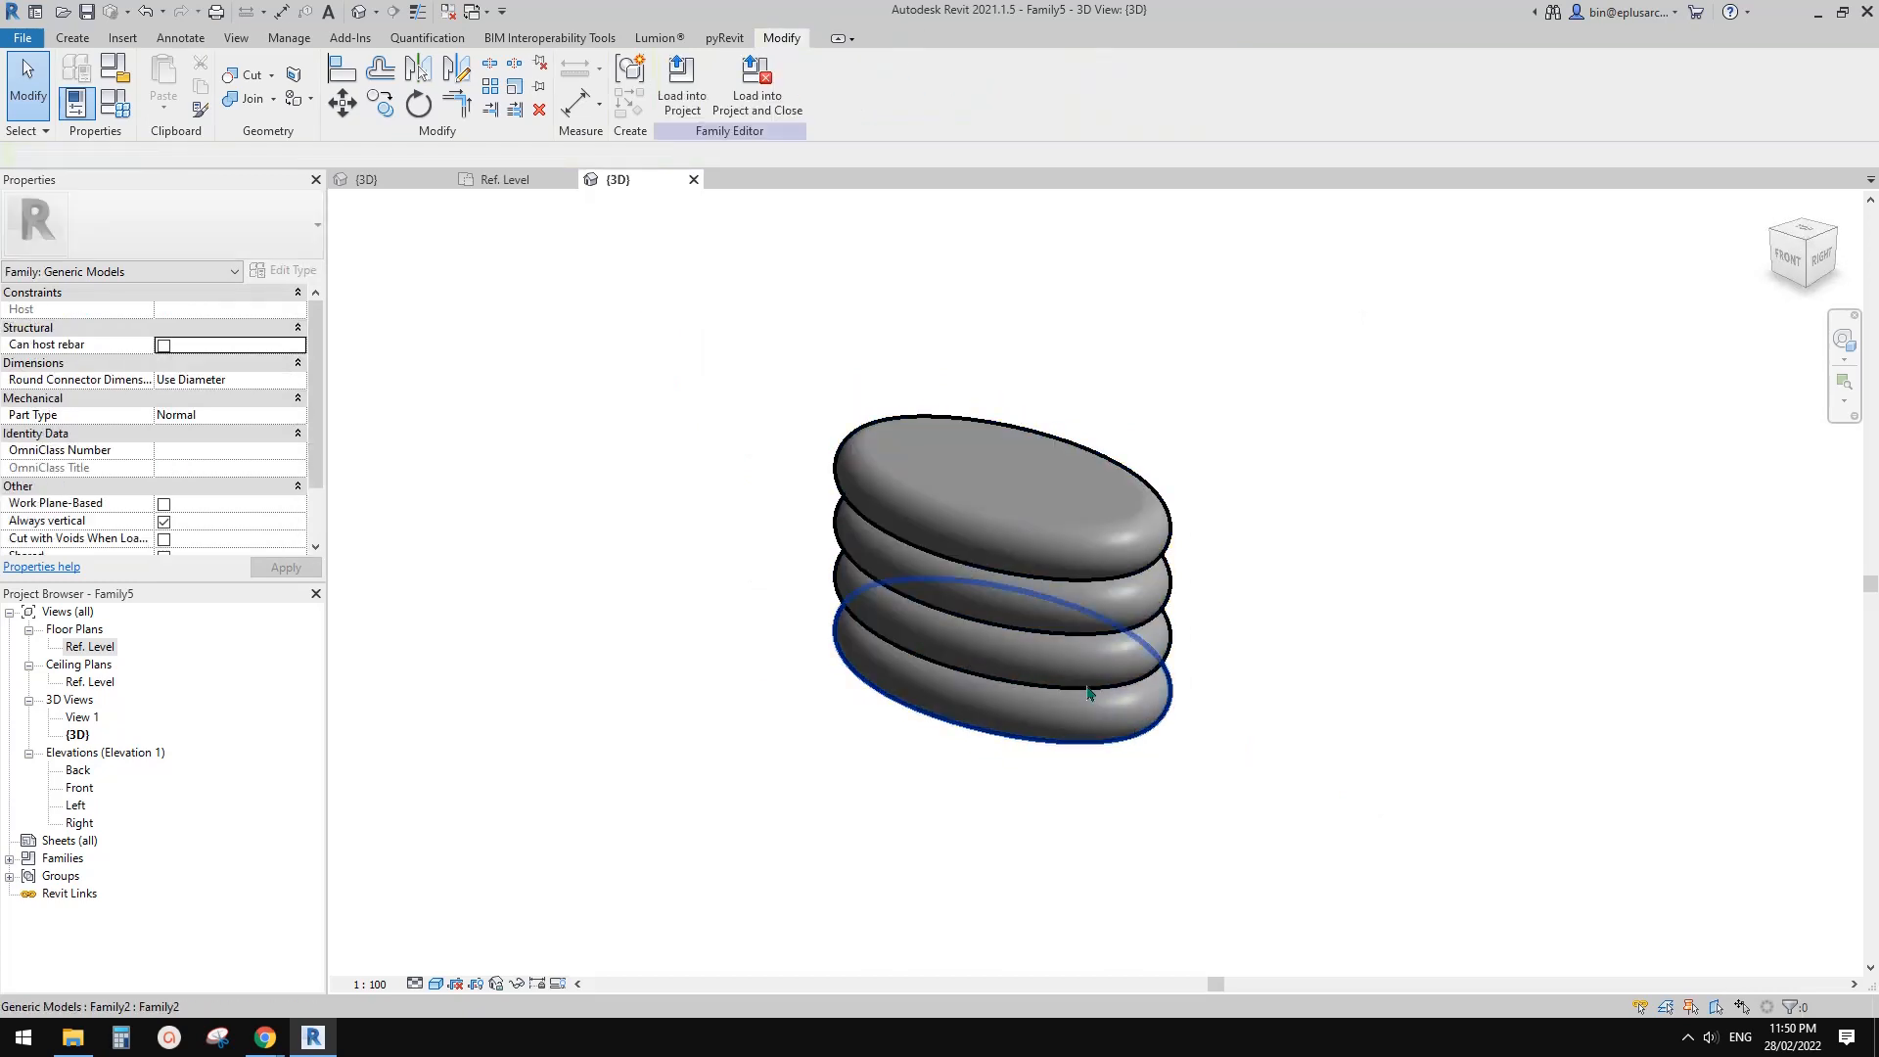
pyautogui.moveTo(1209, 716); pyautogui.dragTo(1362, 820)
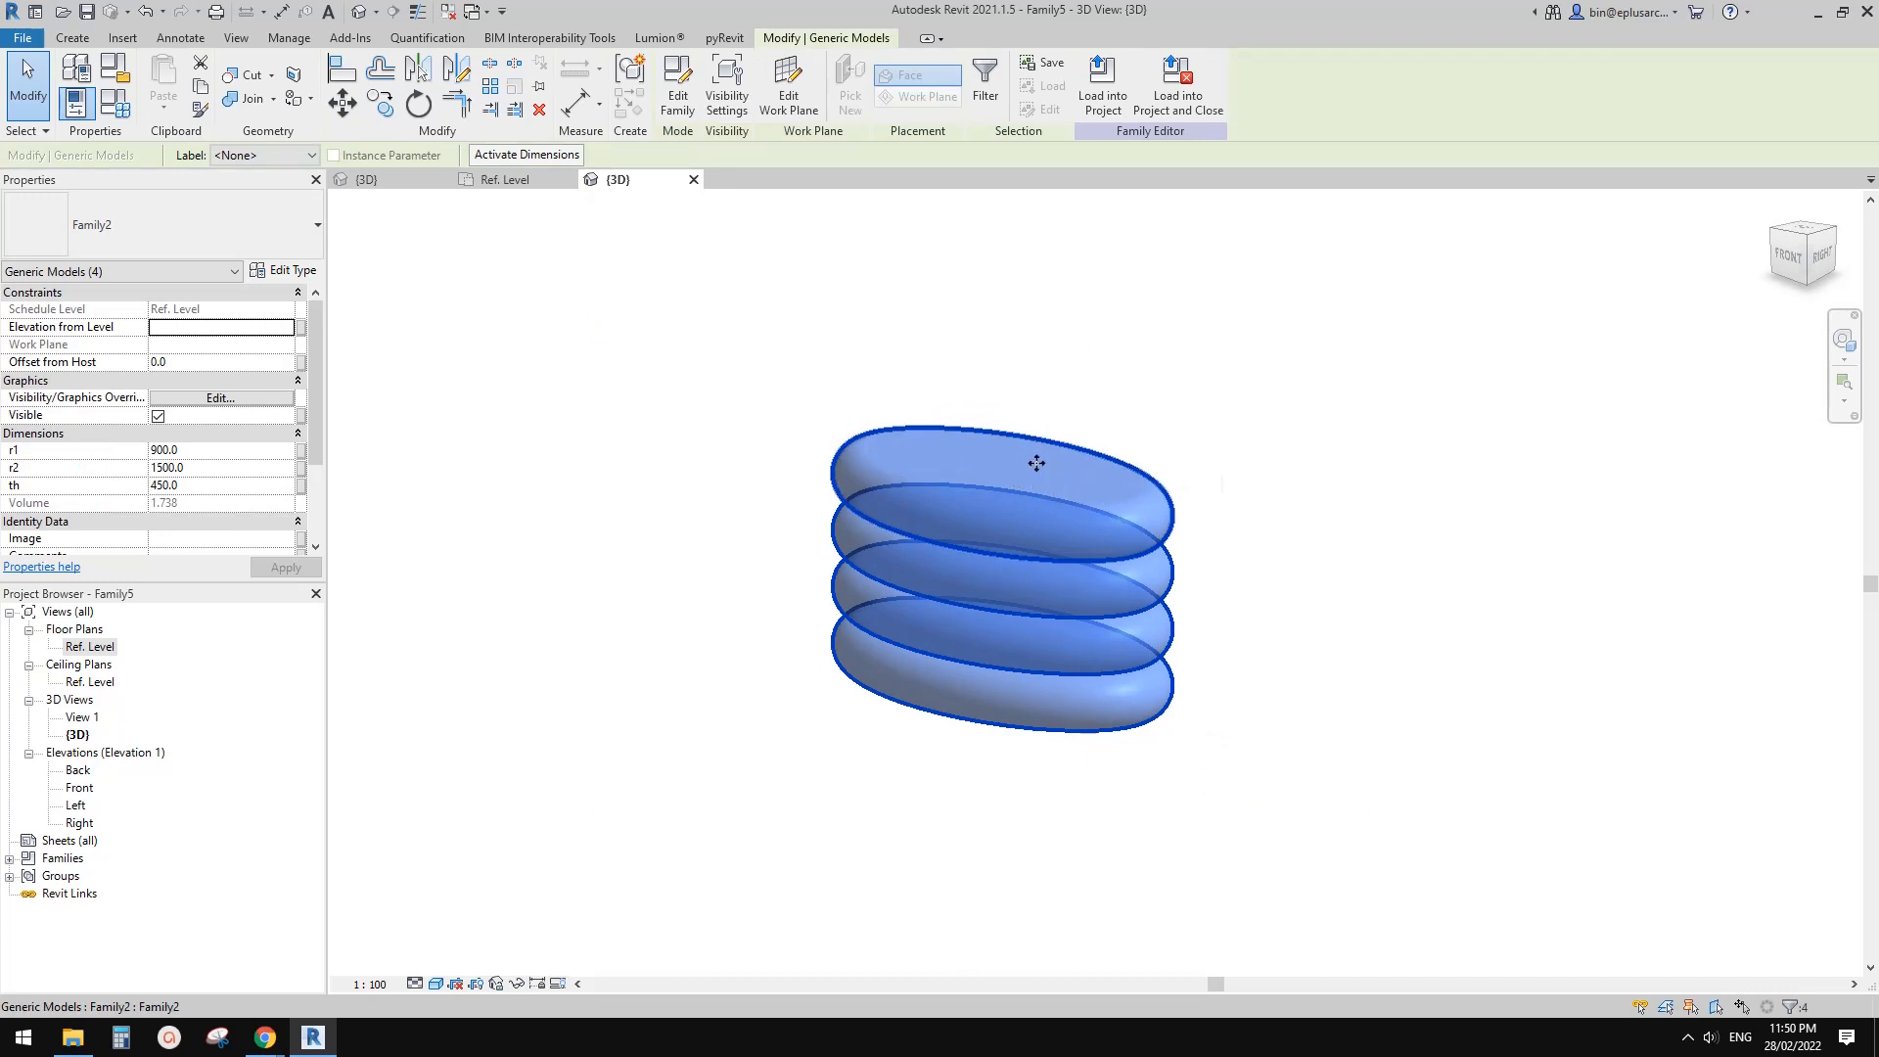
pyautogui.keyDown('shift'); pyautogui.moveTo(1001, 481); pyautogui.dragTo(1065, 519, button='middle'); pyautogui.keyUp('shift')
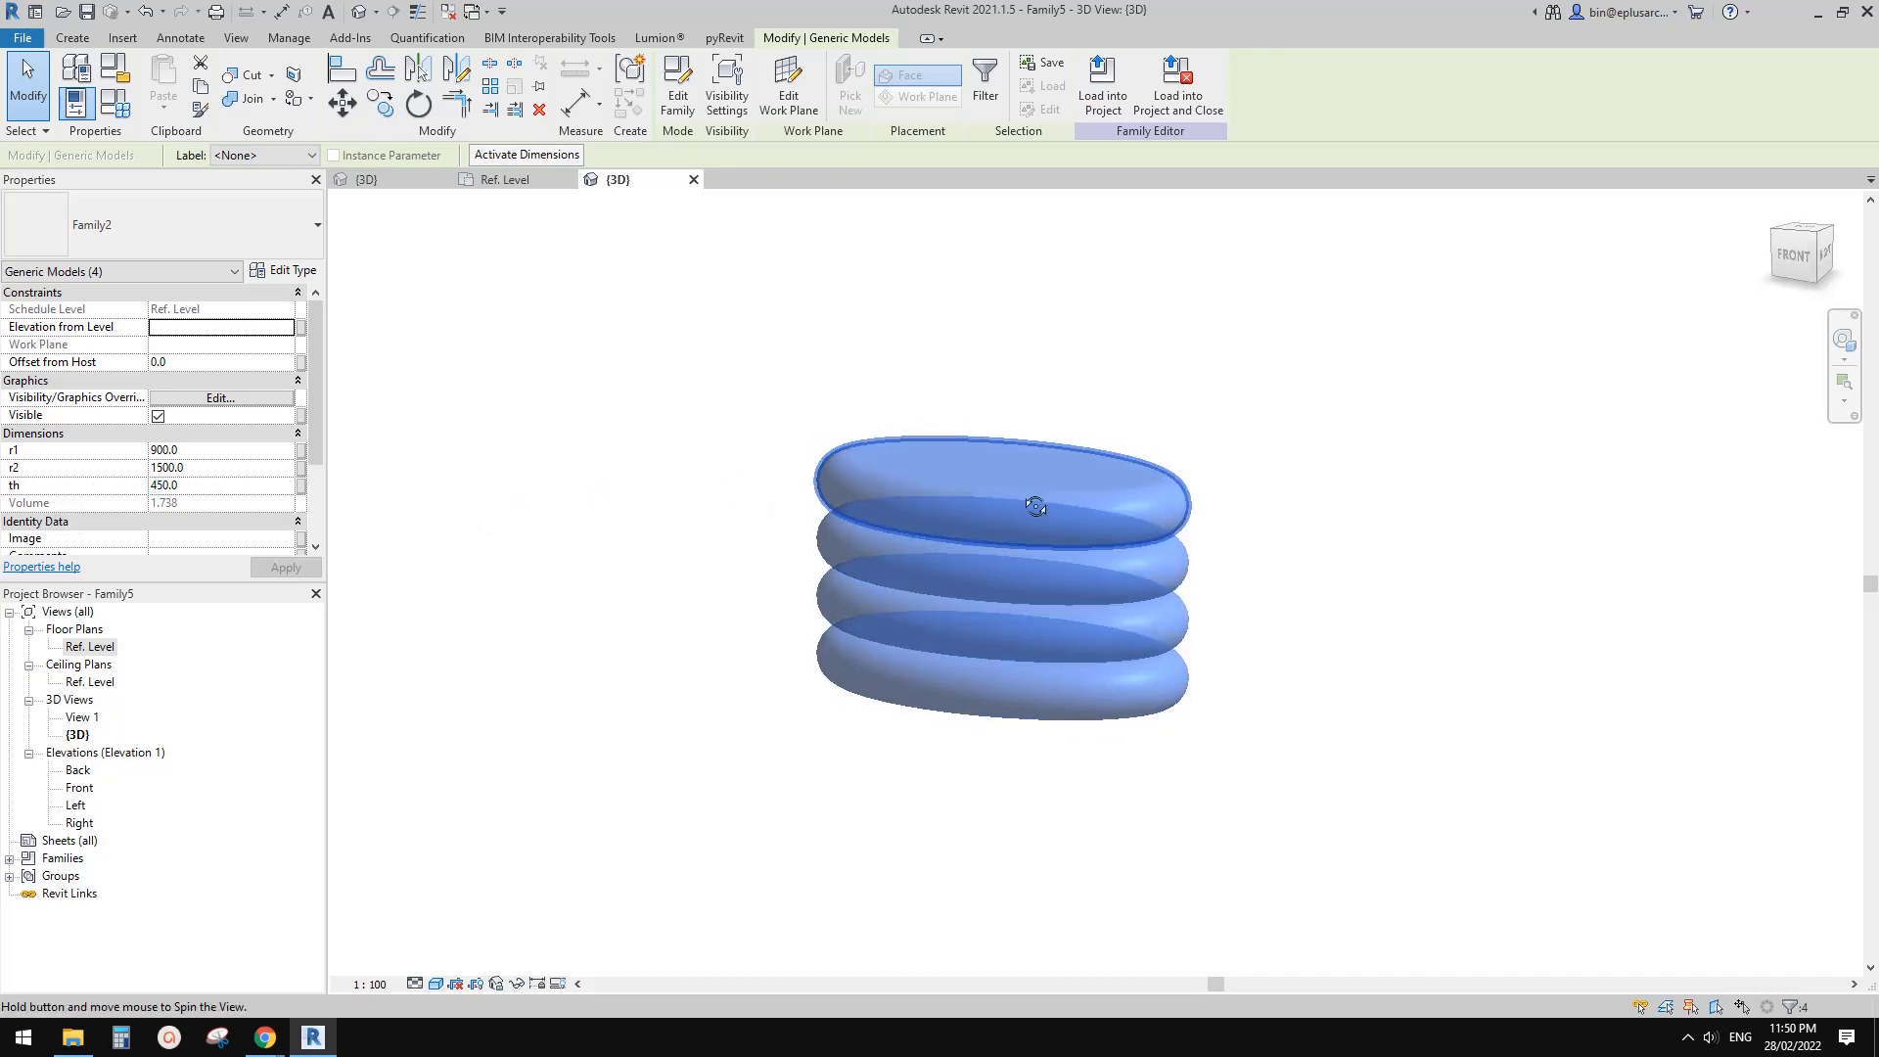
pyautogui.scroll(2, 1069, 502)
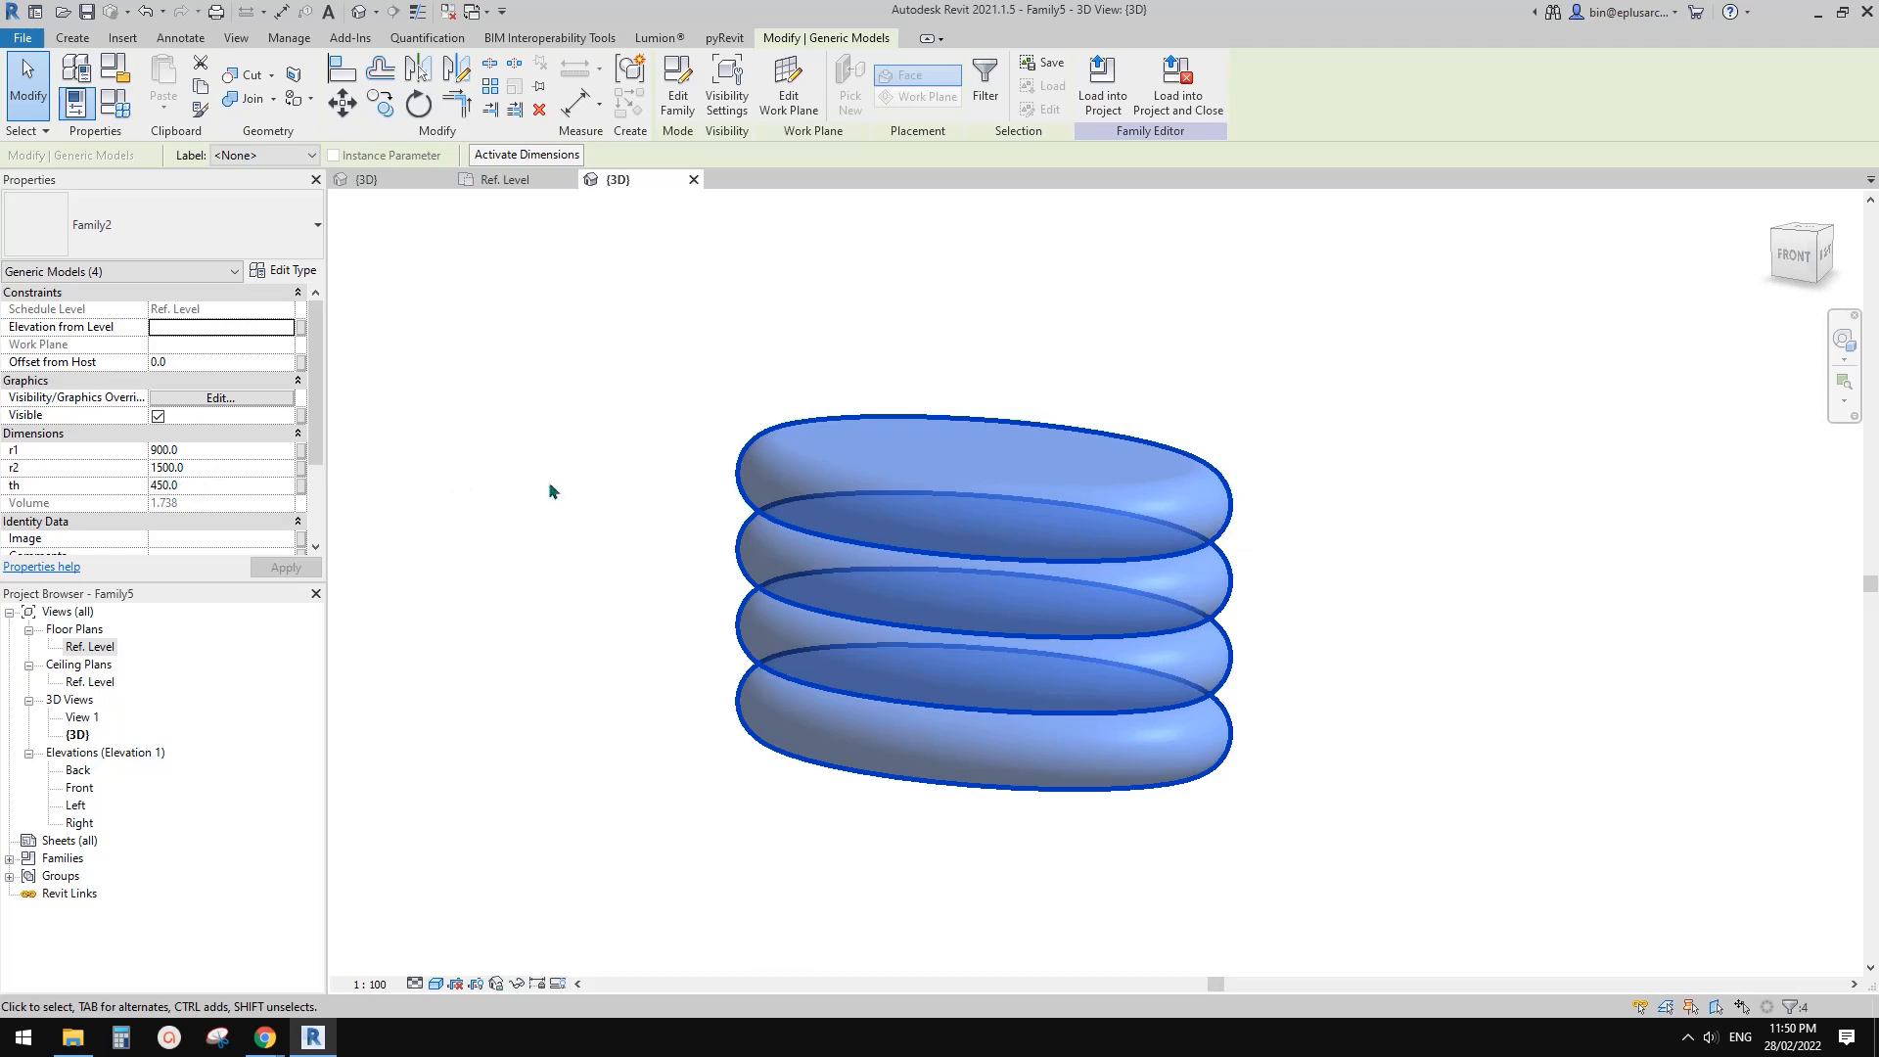
# - Set the thickness parameter th of the four selected discs to 100 mm
pyautogui.click(251, 485)
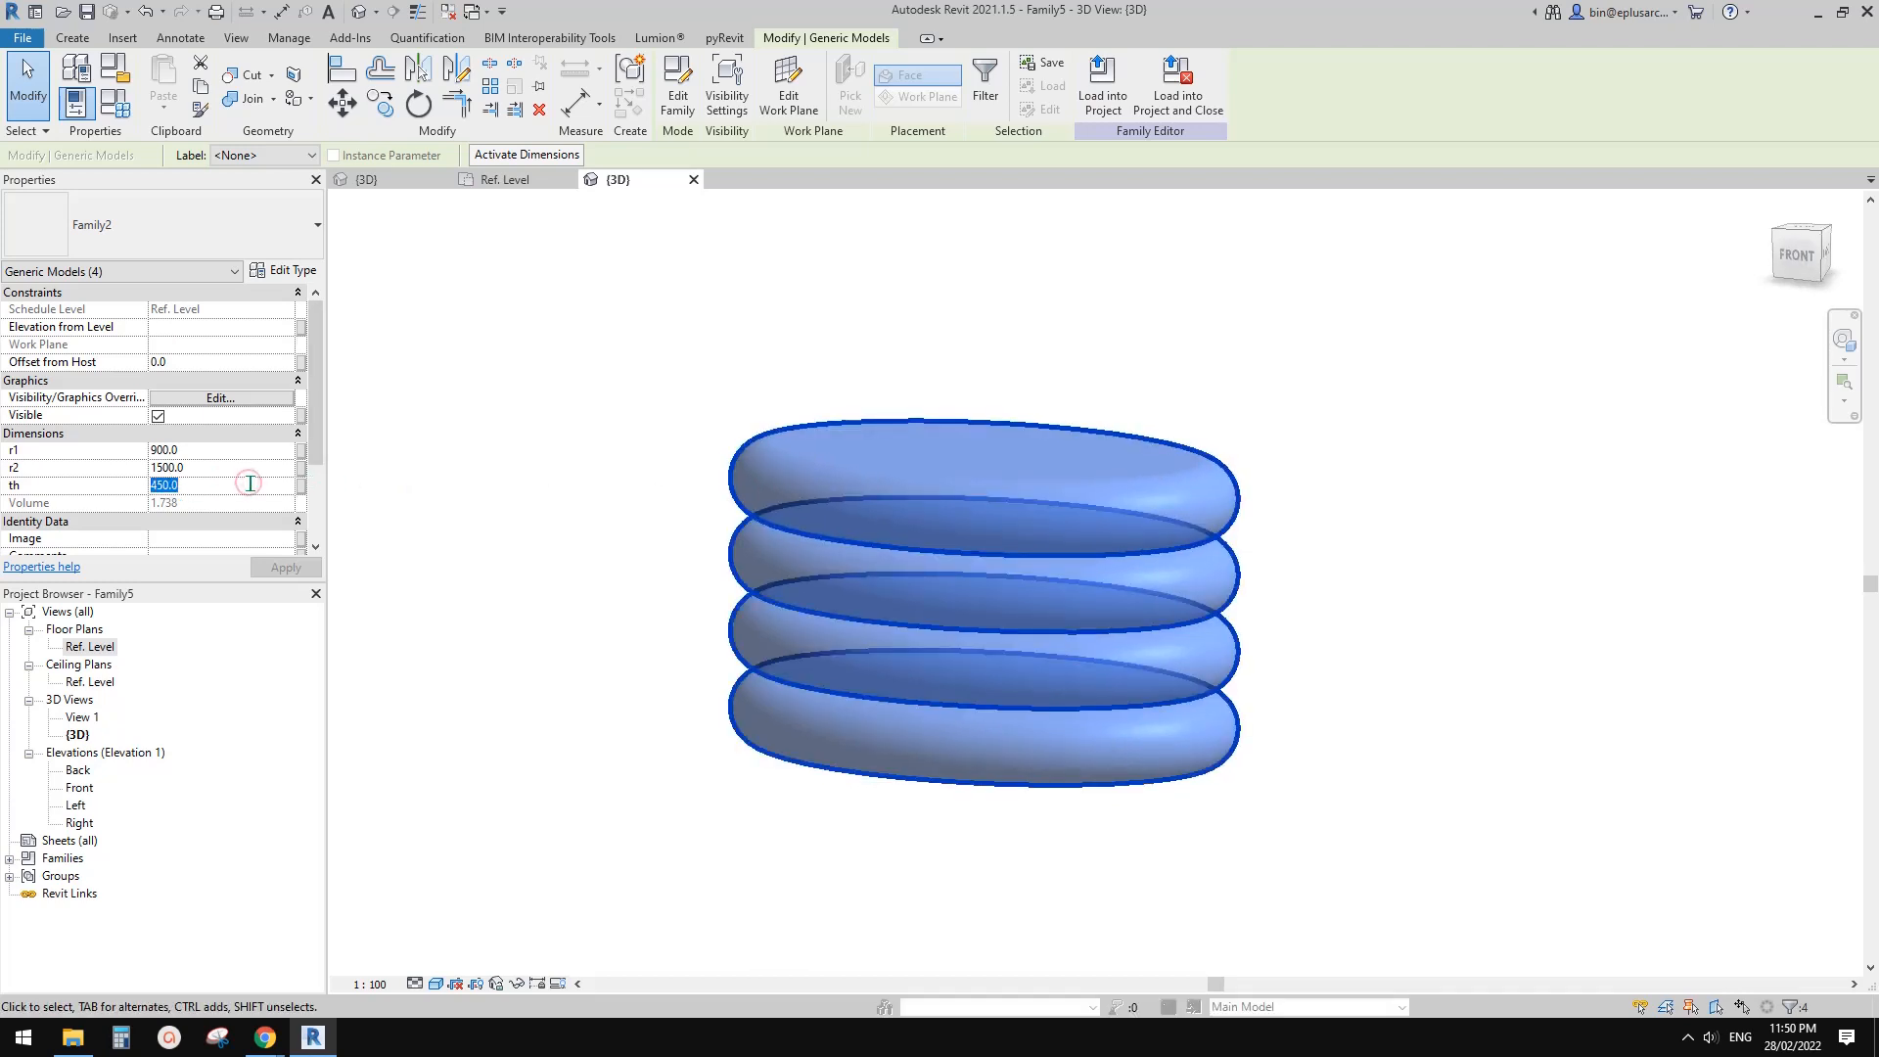
pyautogui.write('10')
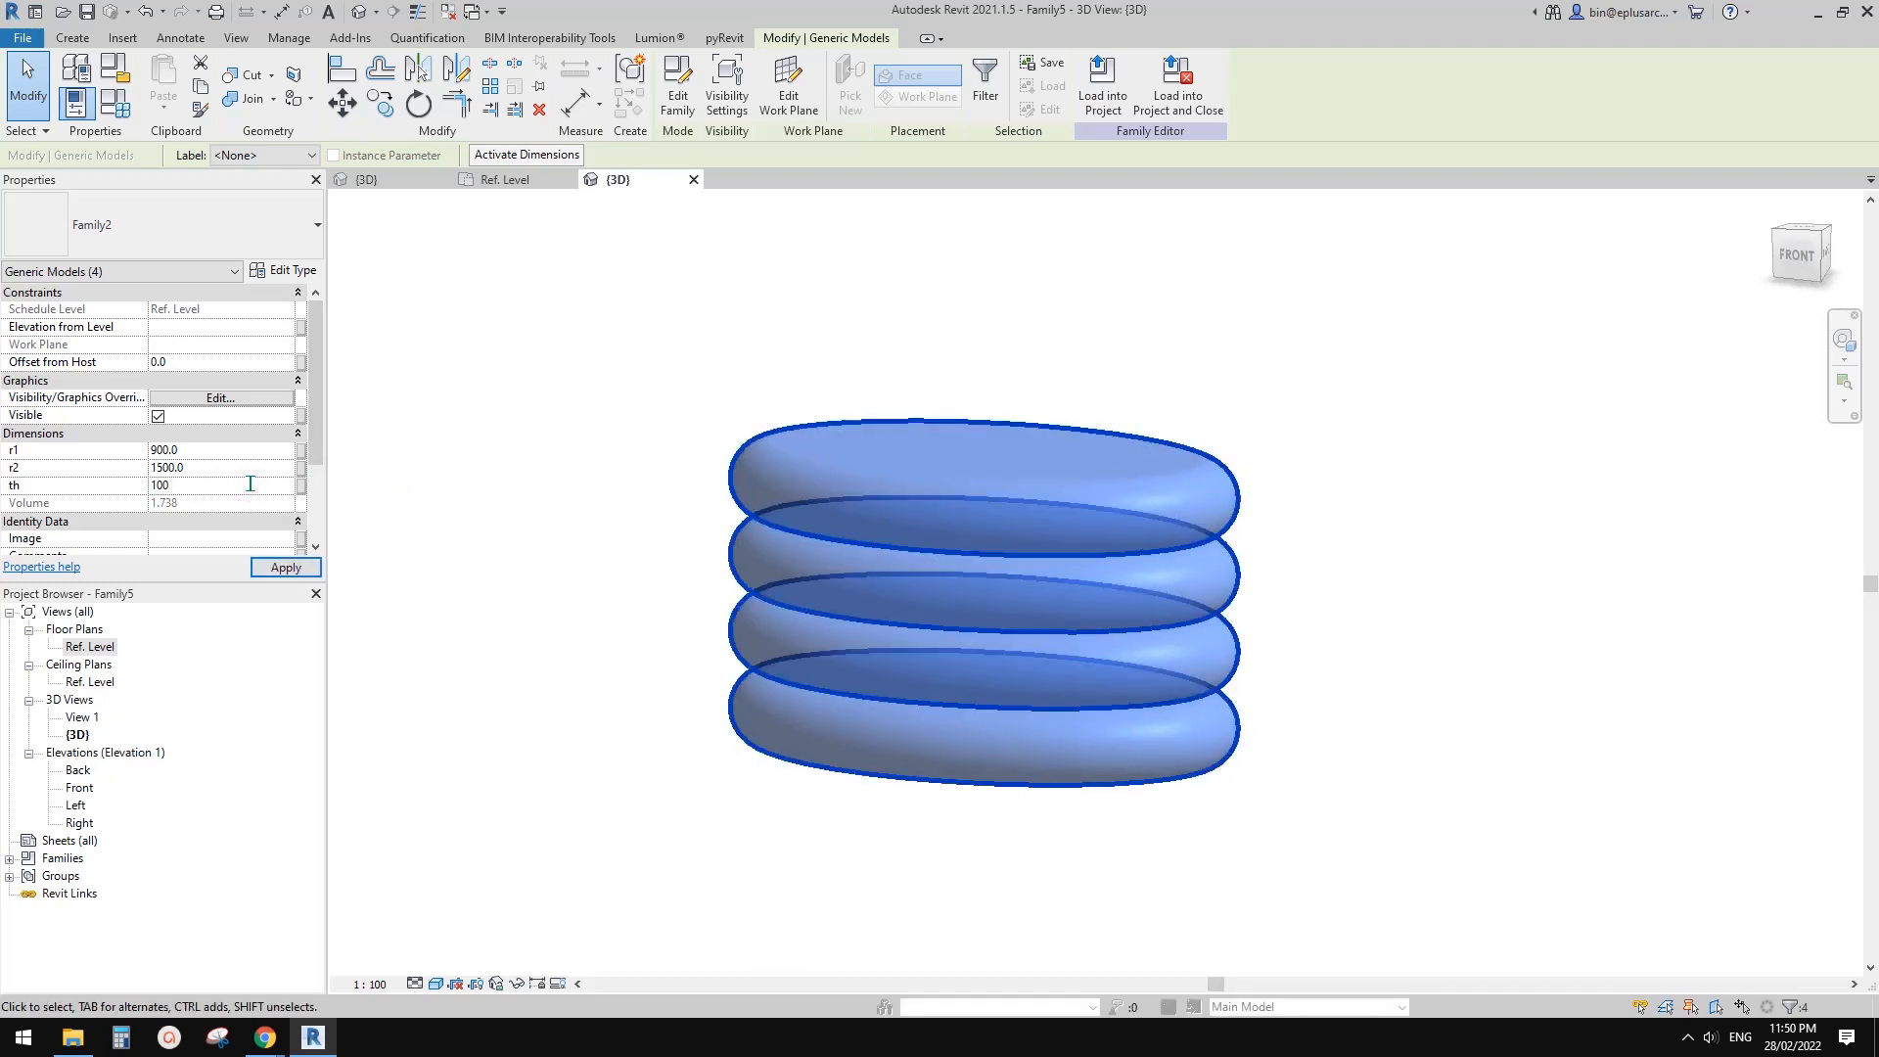
pyautogui.press('Return')
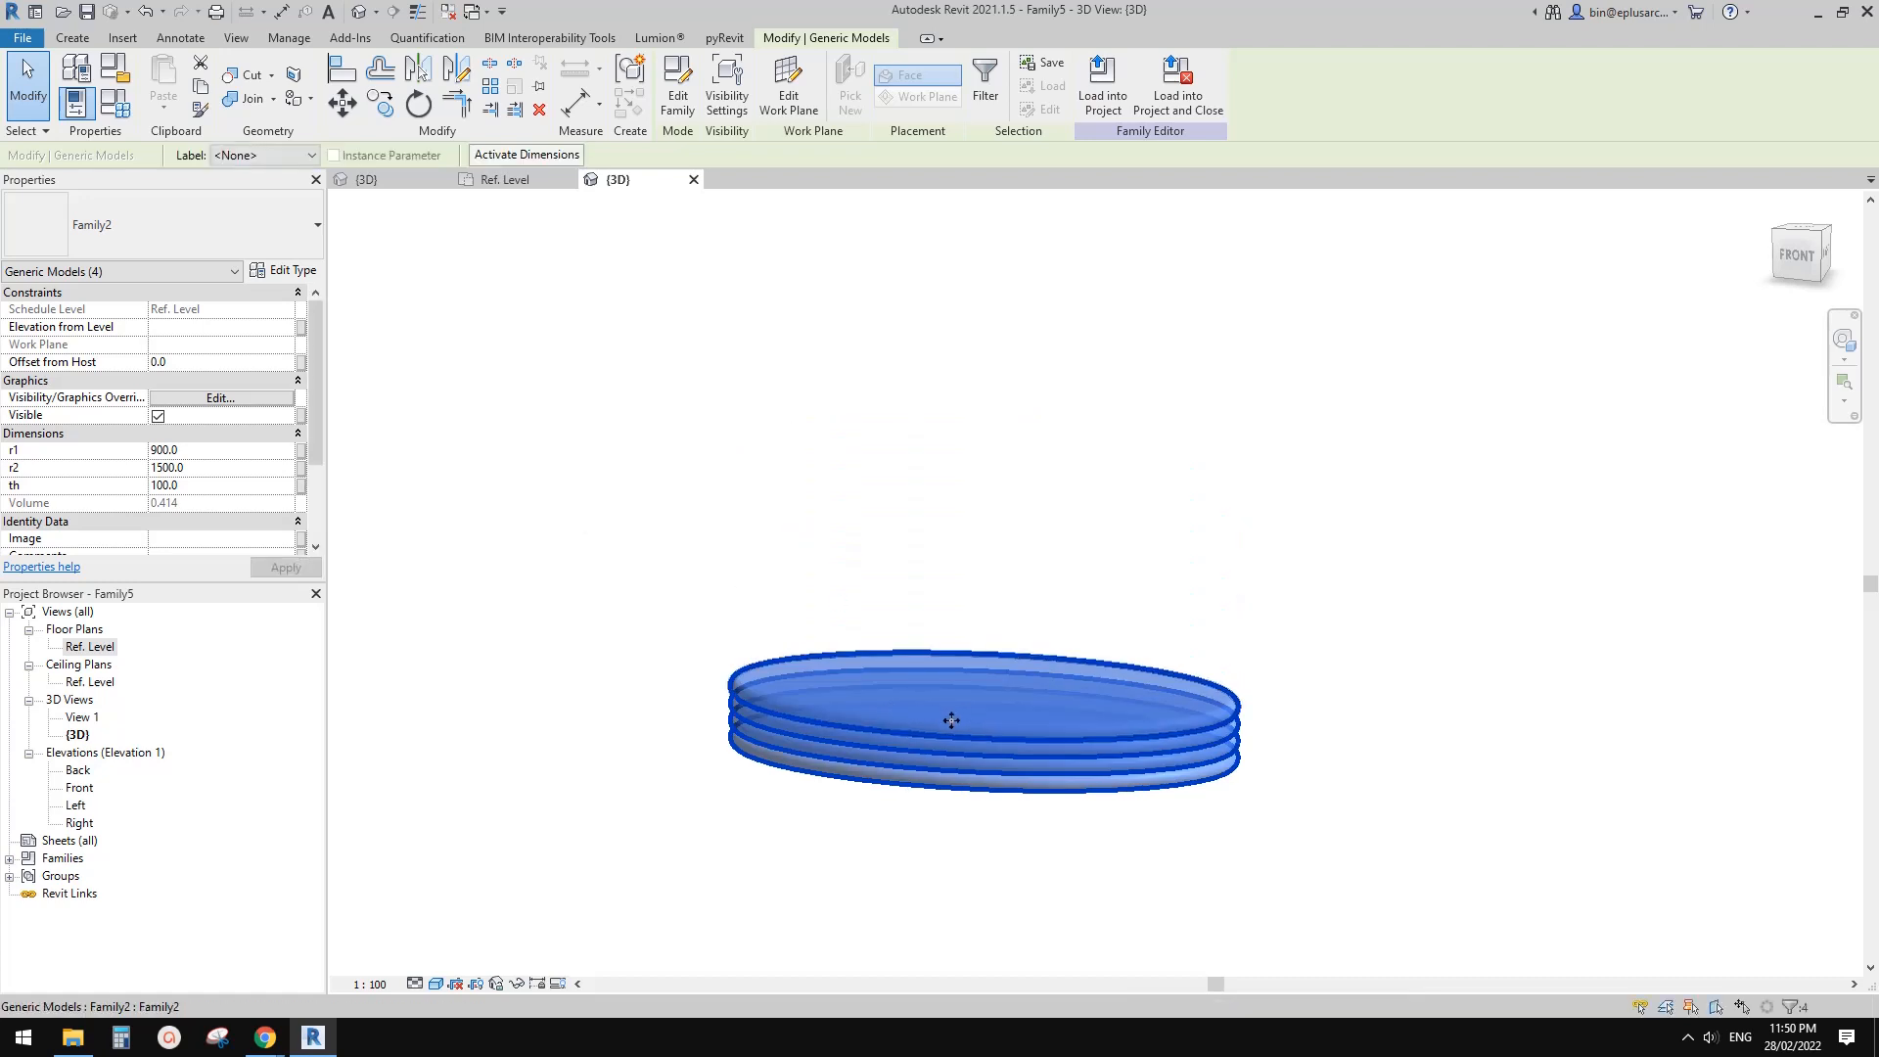
pyautogui.keyDown('shift'); pyautogui.moveTo(969, 725); pyautogui.dragTo(1035, 789, button='middle'); pyautogui.keyUp('shift')
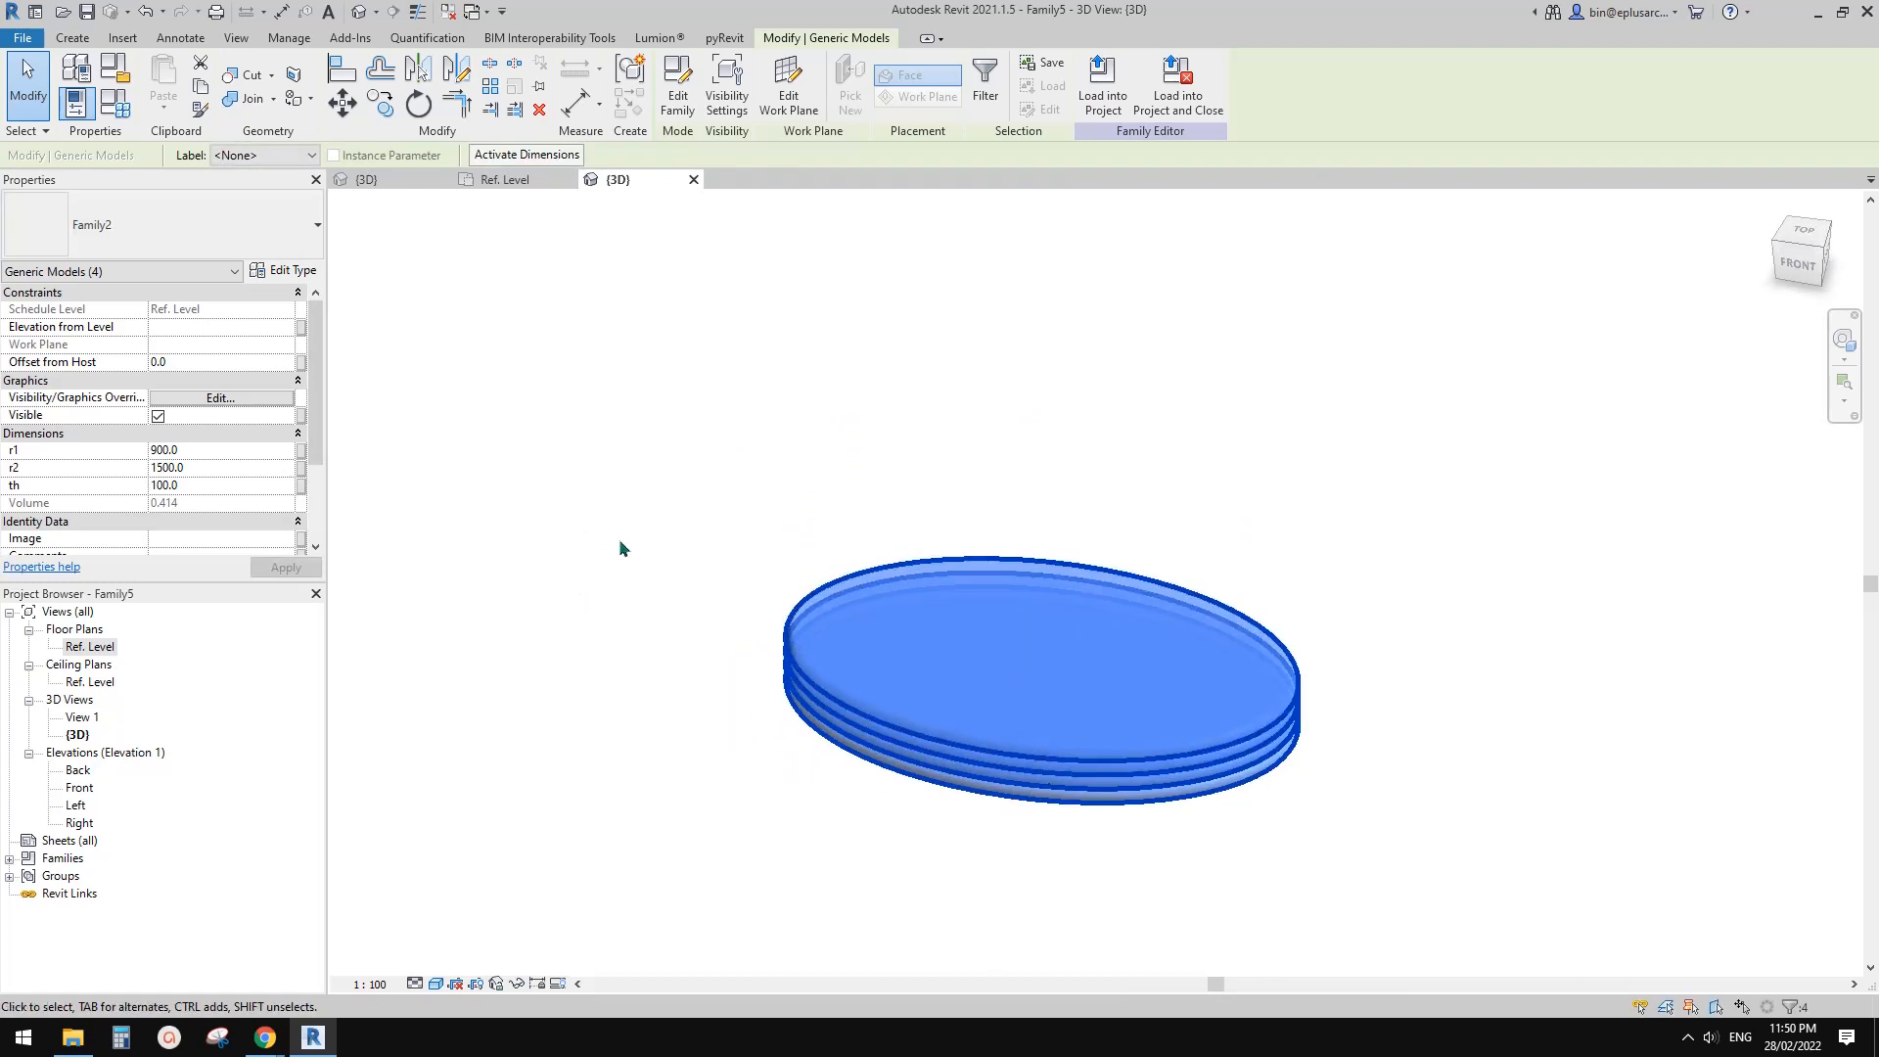
# - Set the thickness parameter th of the four selected discs with the formula =900/4
pyautogui.click(235, 489)
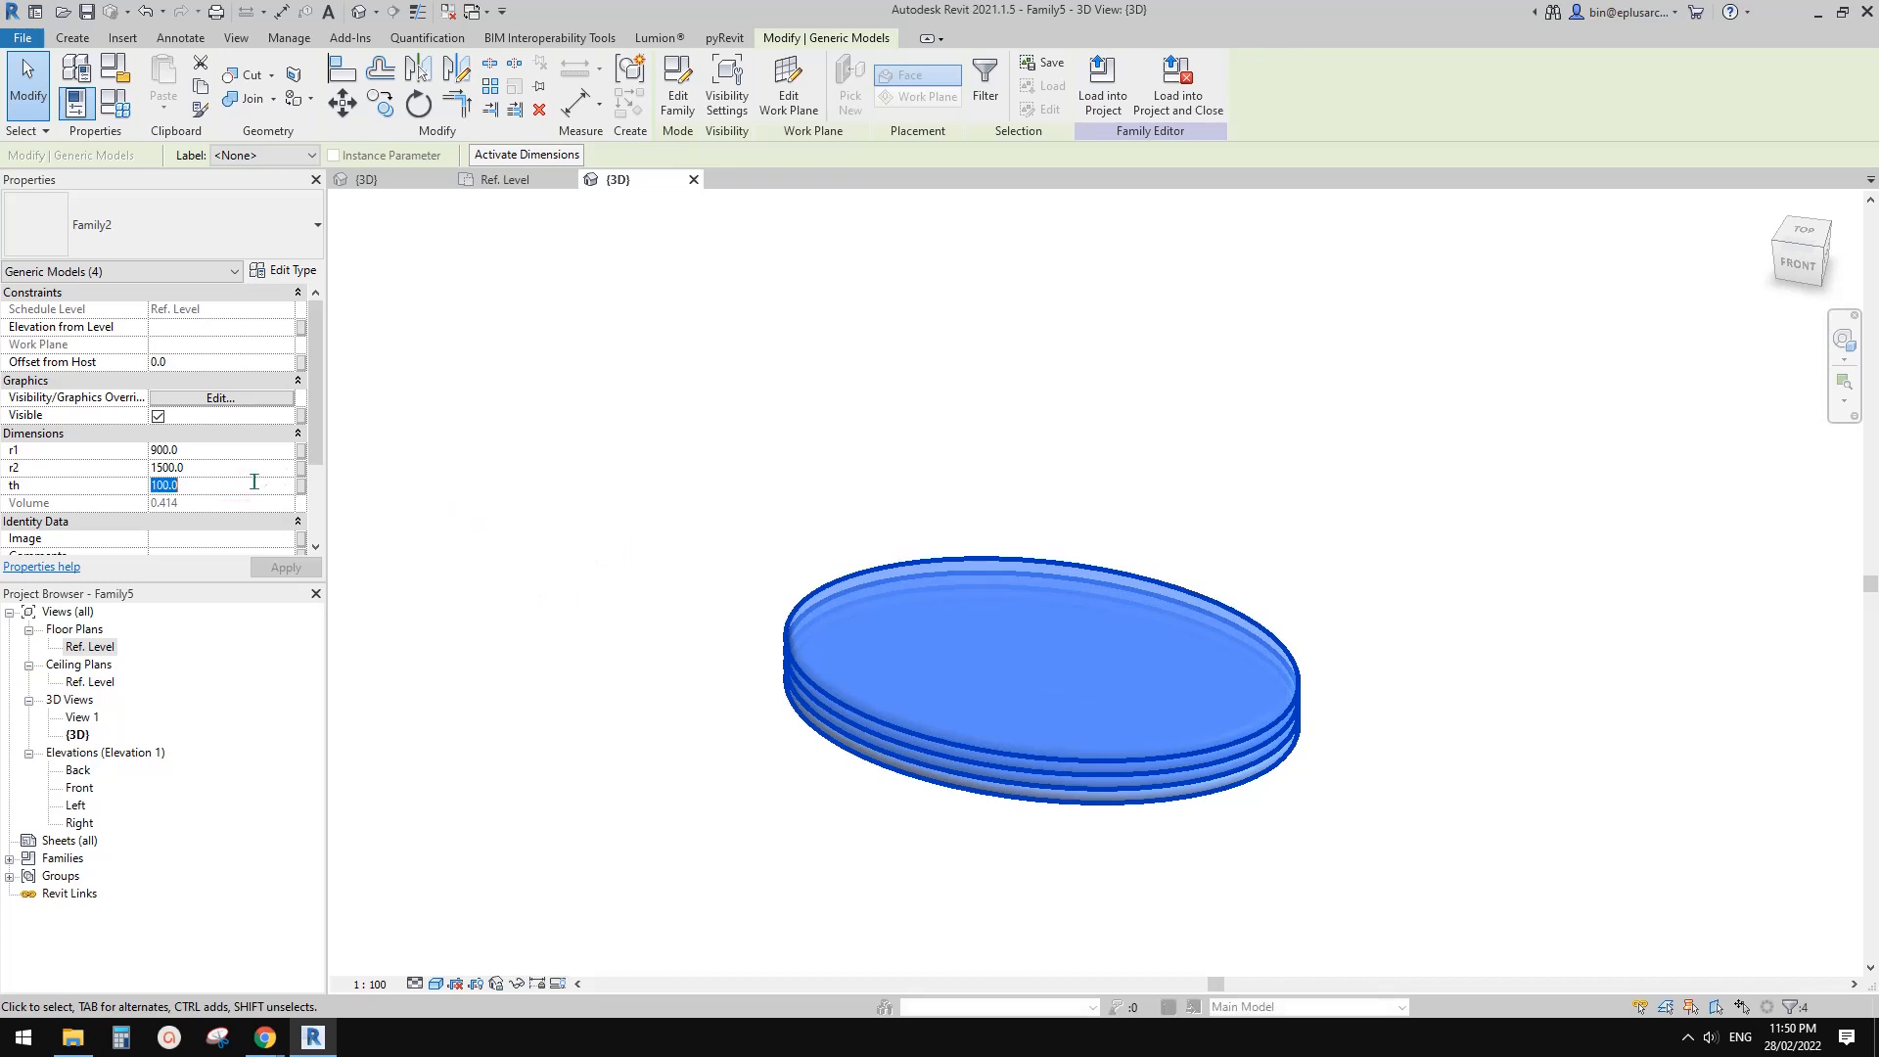
pyautogui.write('90')
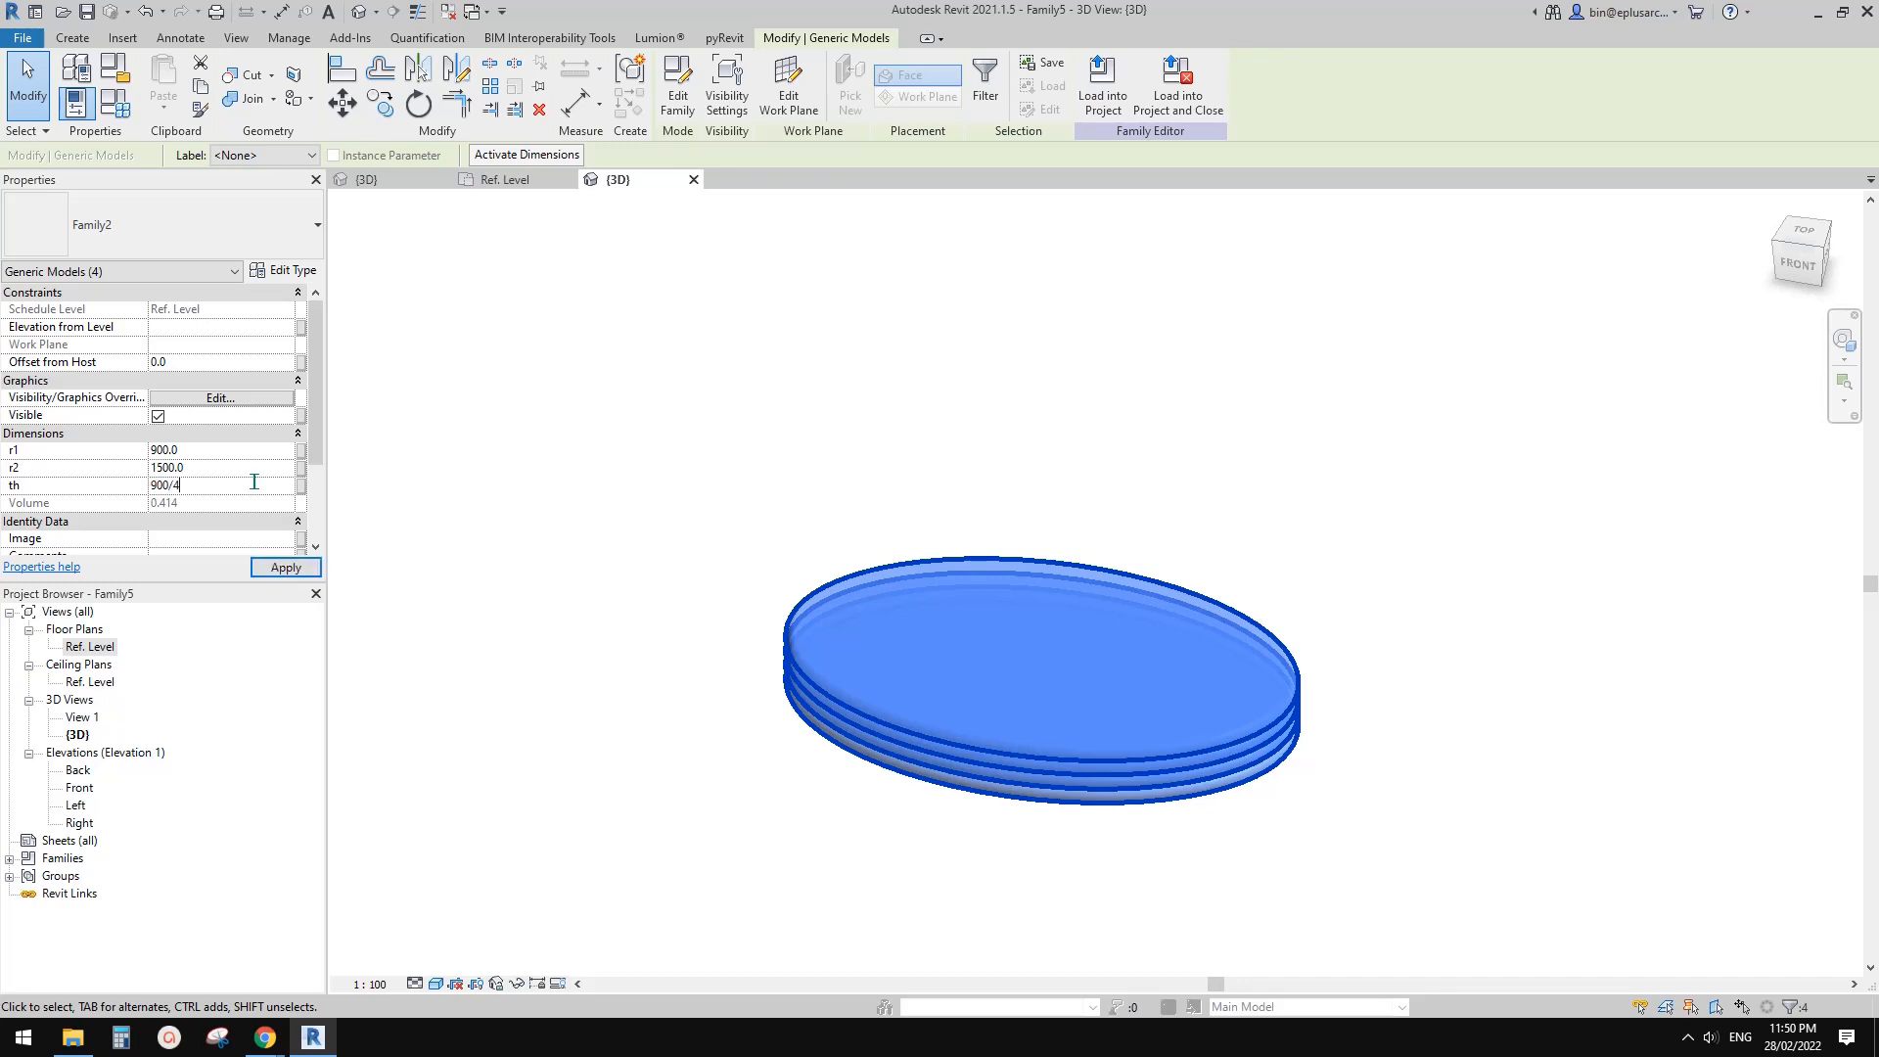
pyautogui.write('0/4')
pyautogui.click(151, 488)
pyautogui.write('=')
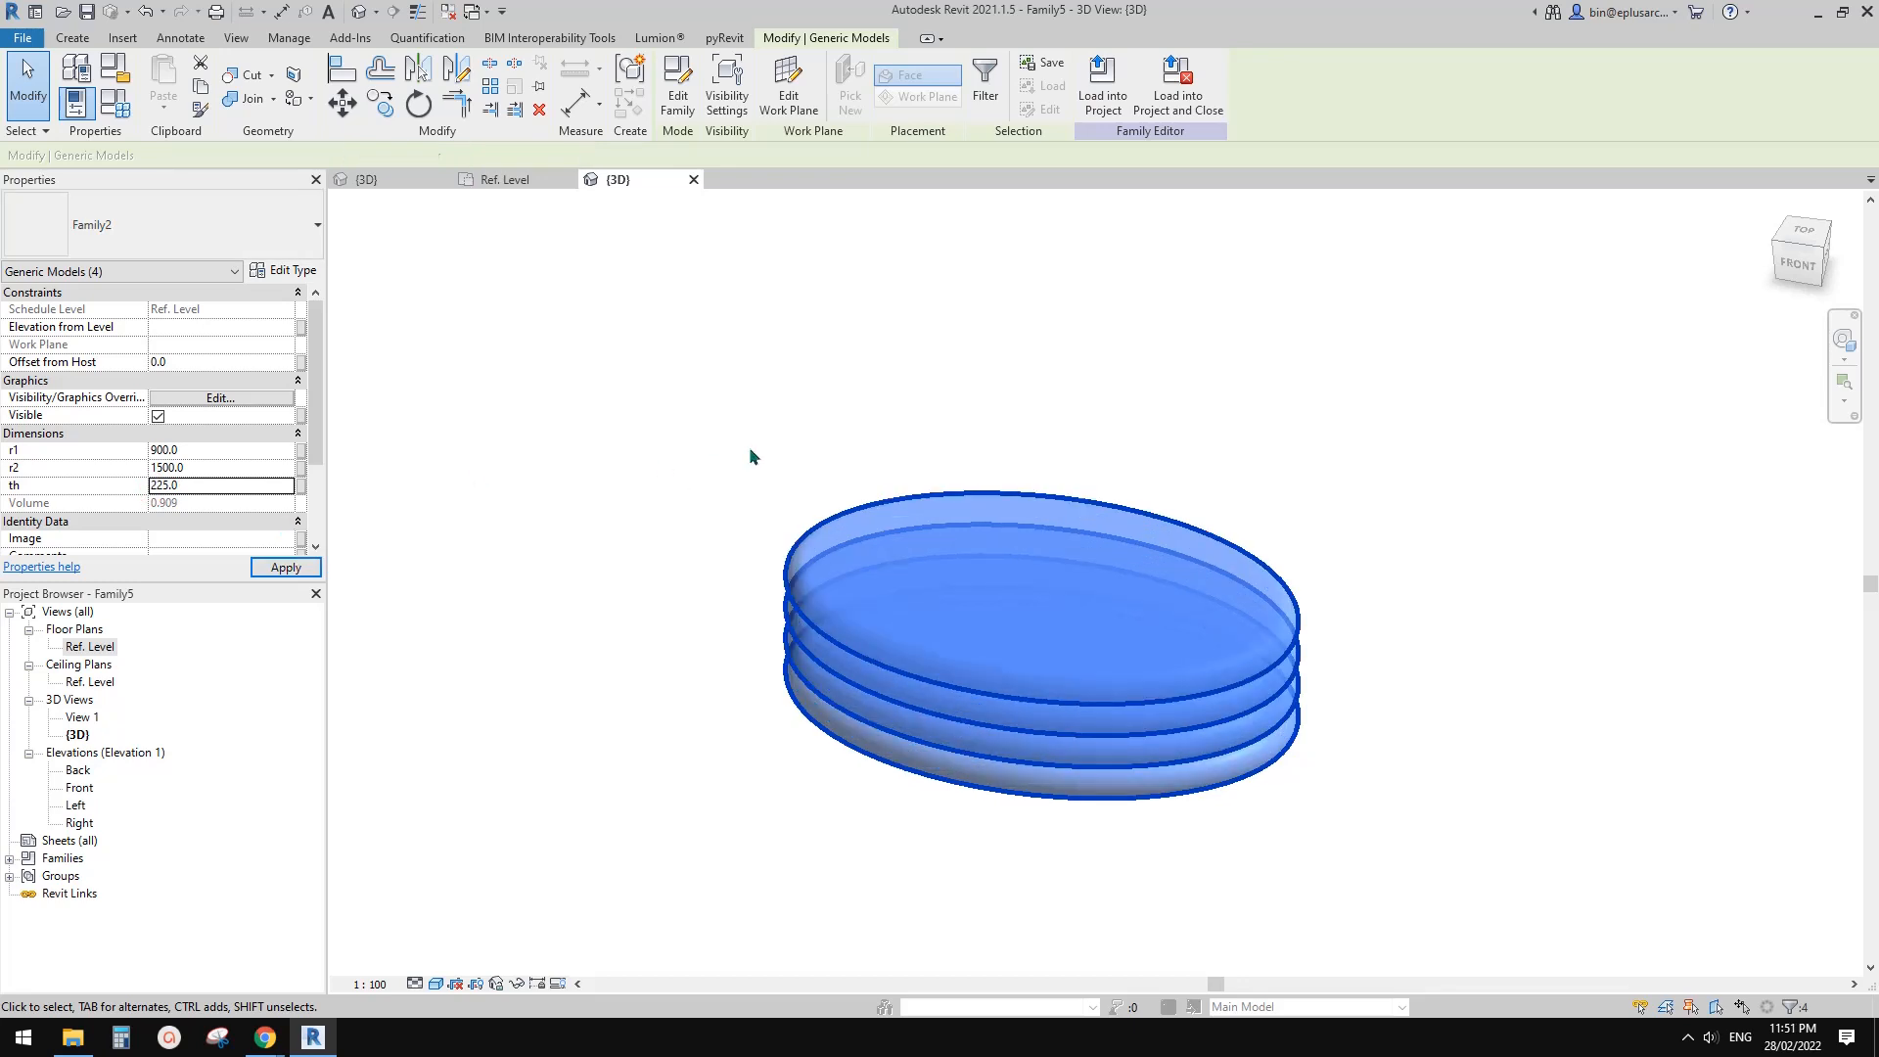
# - Reselect all four stacked discs and associate their thickness th with a new instance family parameter named th
pyautogui.keyDown('shift'); pyautogui.moveTo(810, 448); pyautogui.dragTo(940, 597, button='middle'); pyautogui.keyUp('shift')
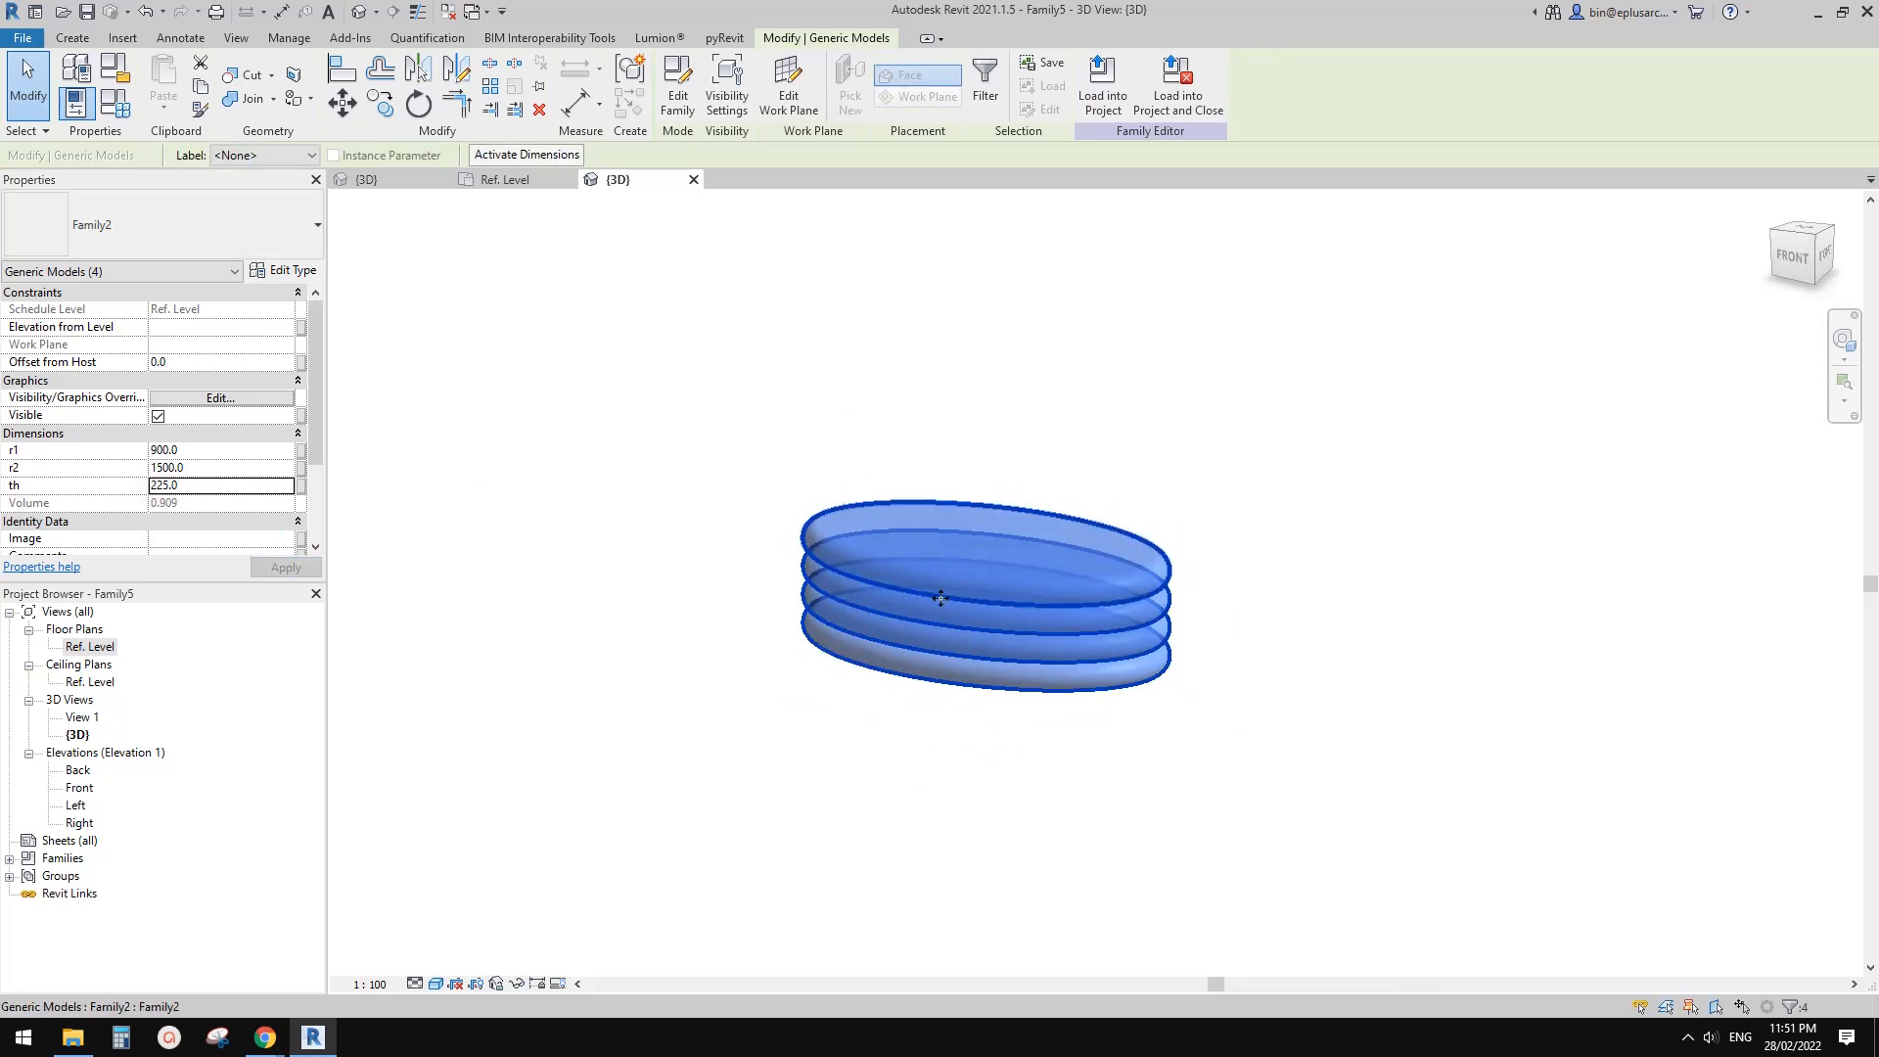
pyautogui.scroll(1, 941, 598)
pyautogui.press('Escape')
pyautogui.scroll(2, 1026, 529)
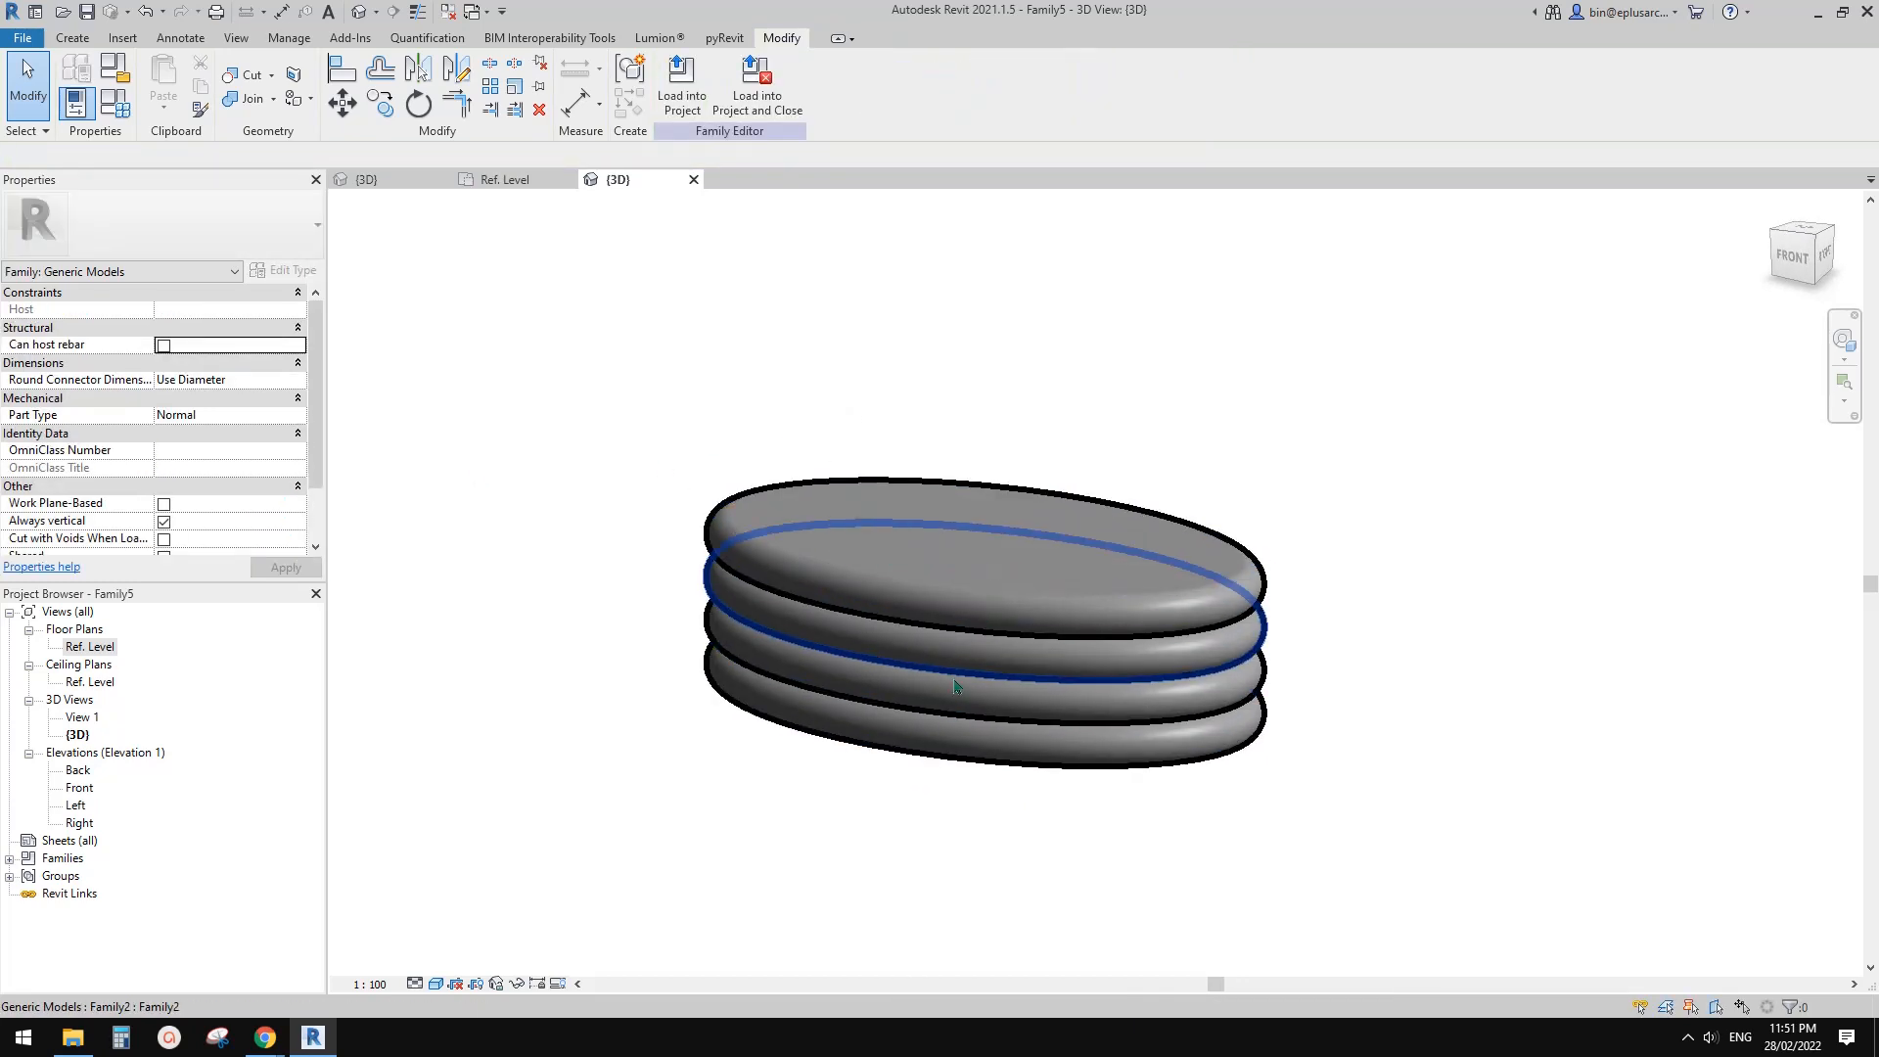
pyautogui.keyDown('shift'); pyautogui.moveTo(1022, 642); pyautogui.dragTo(979, 615, button='middle'); pyautogui.keyUp('shift')
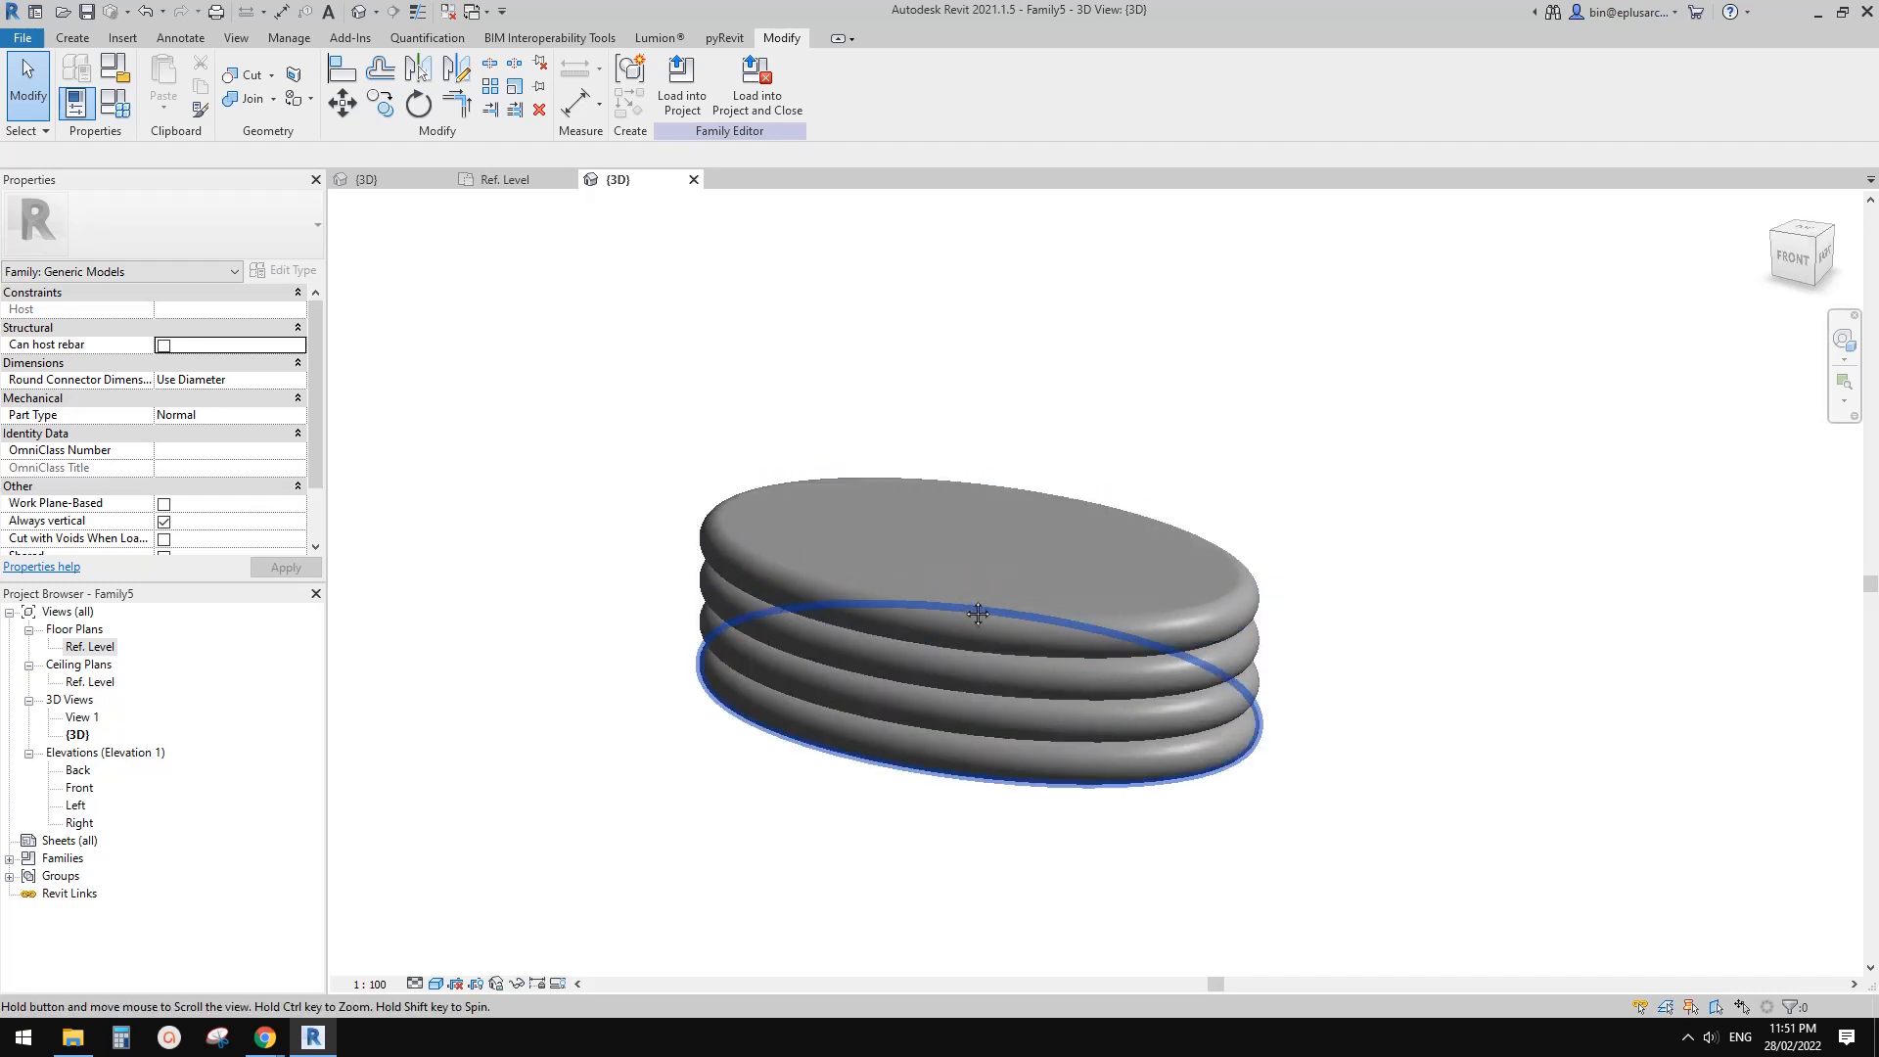
pyautogui.moveTo(1172, 400); pyautogui.dragTo(919, 813)
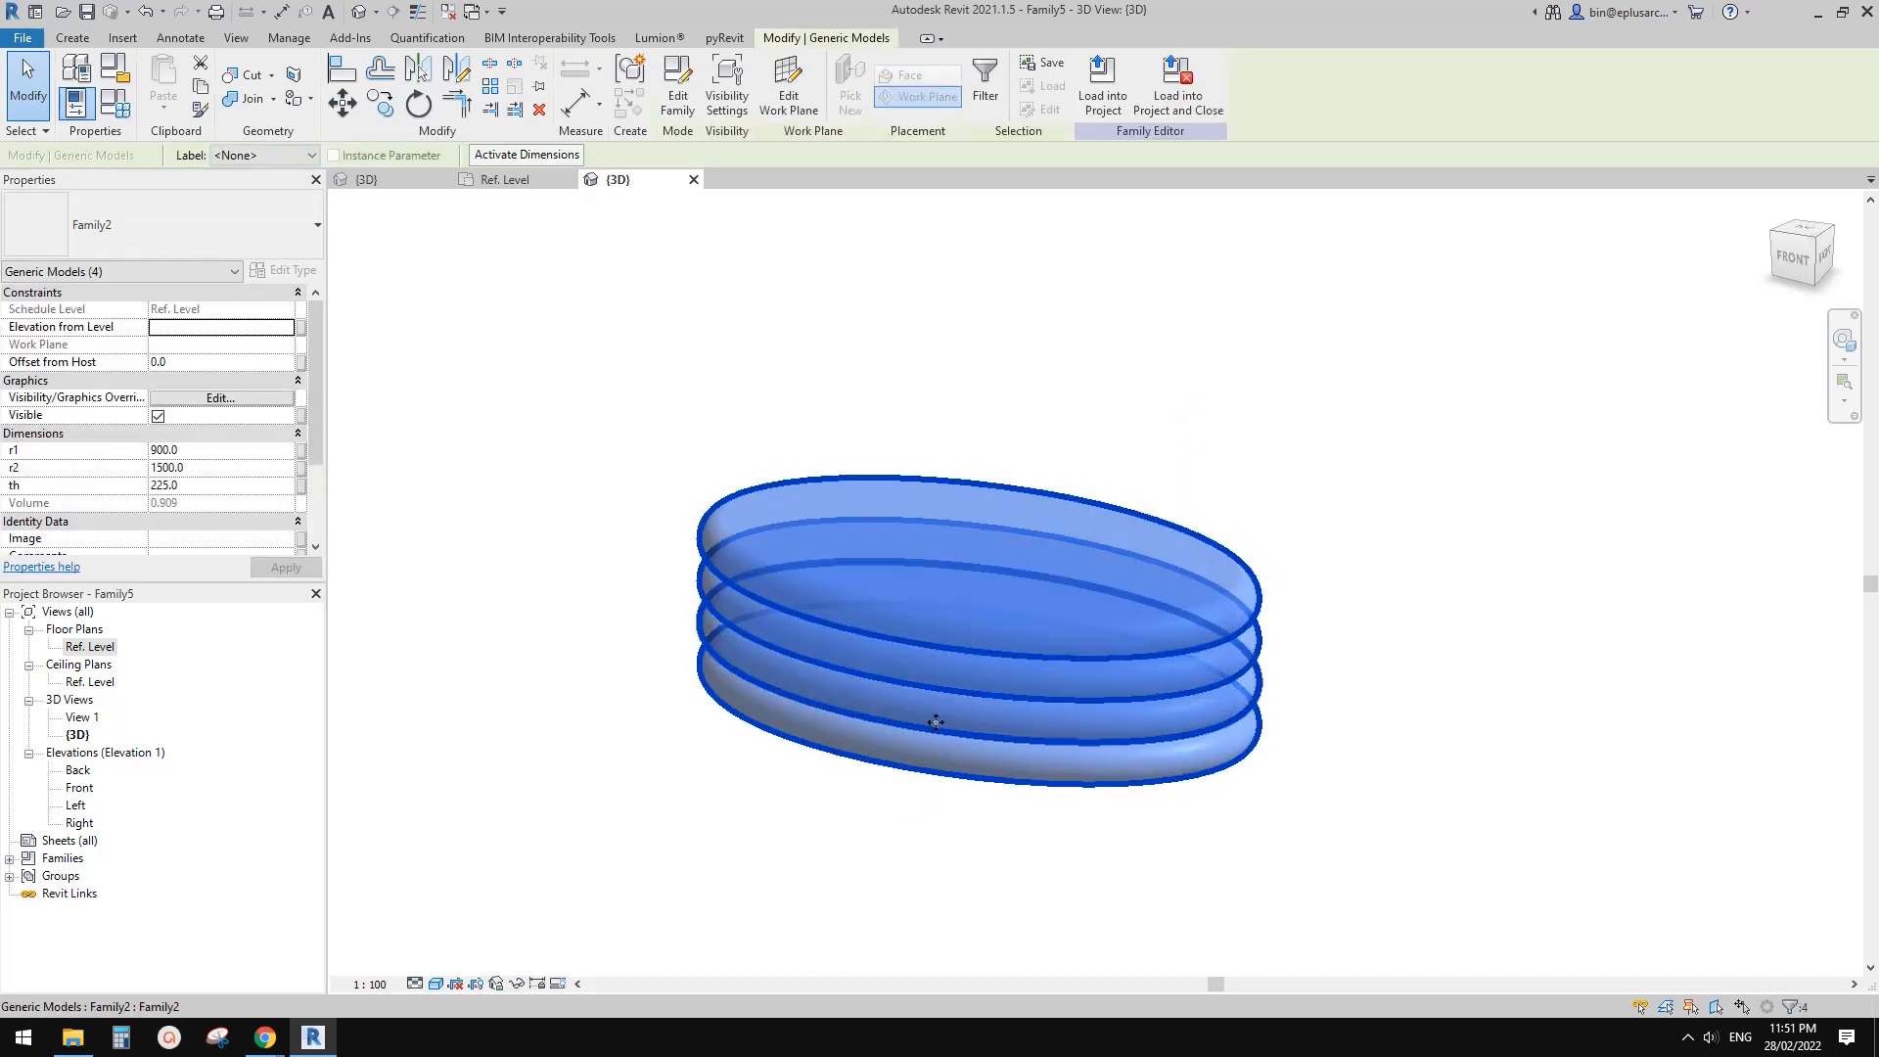
pyautogui.click(301, 486)
pyautogui.click(394, 534)
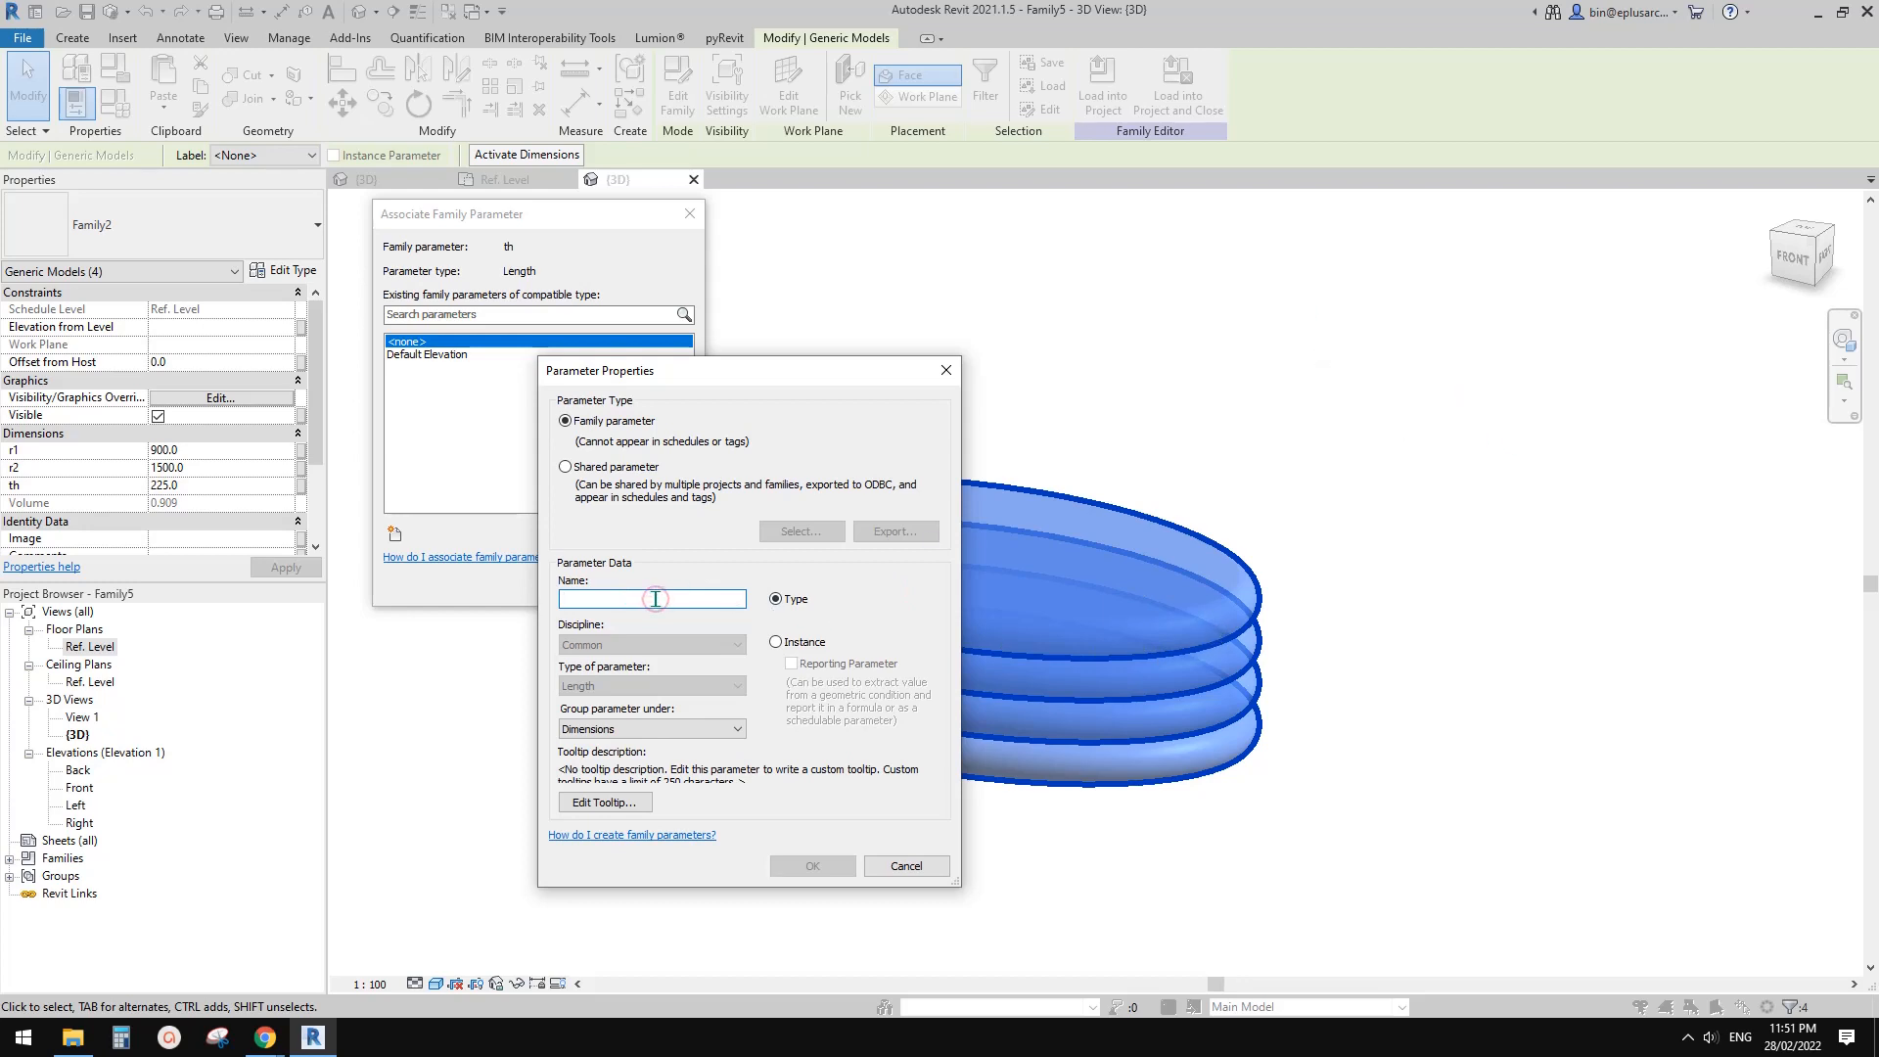
pyautogui.write('th')
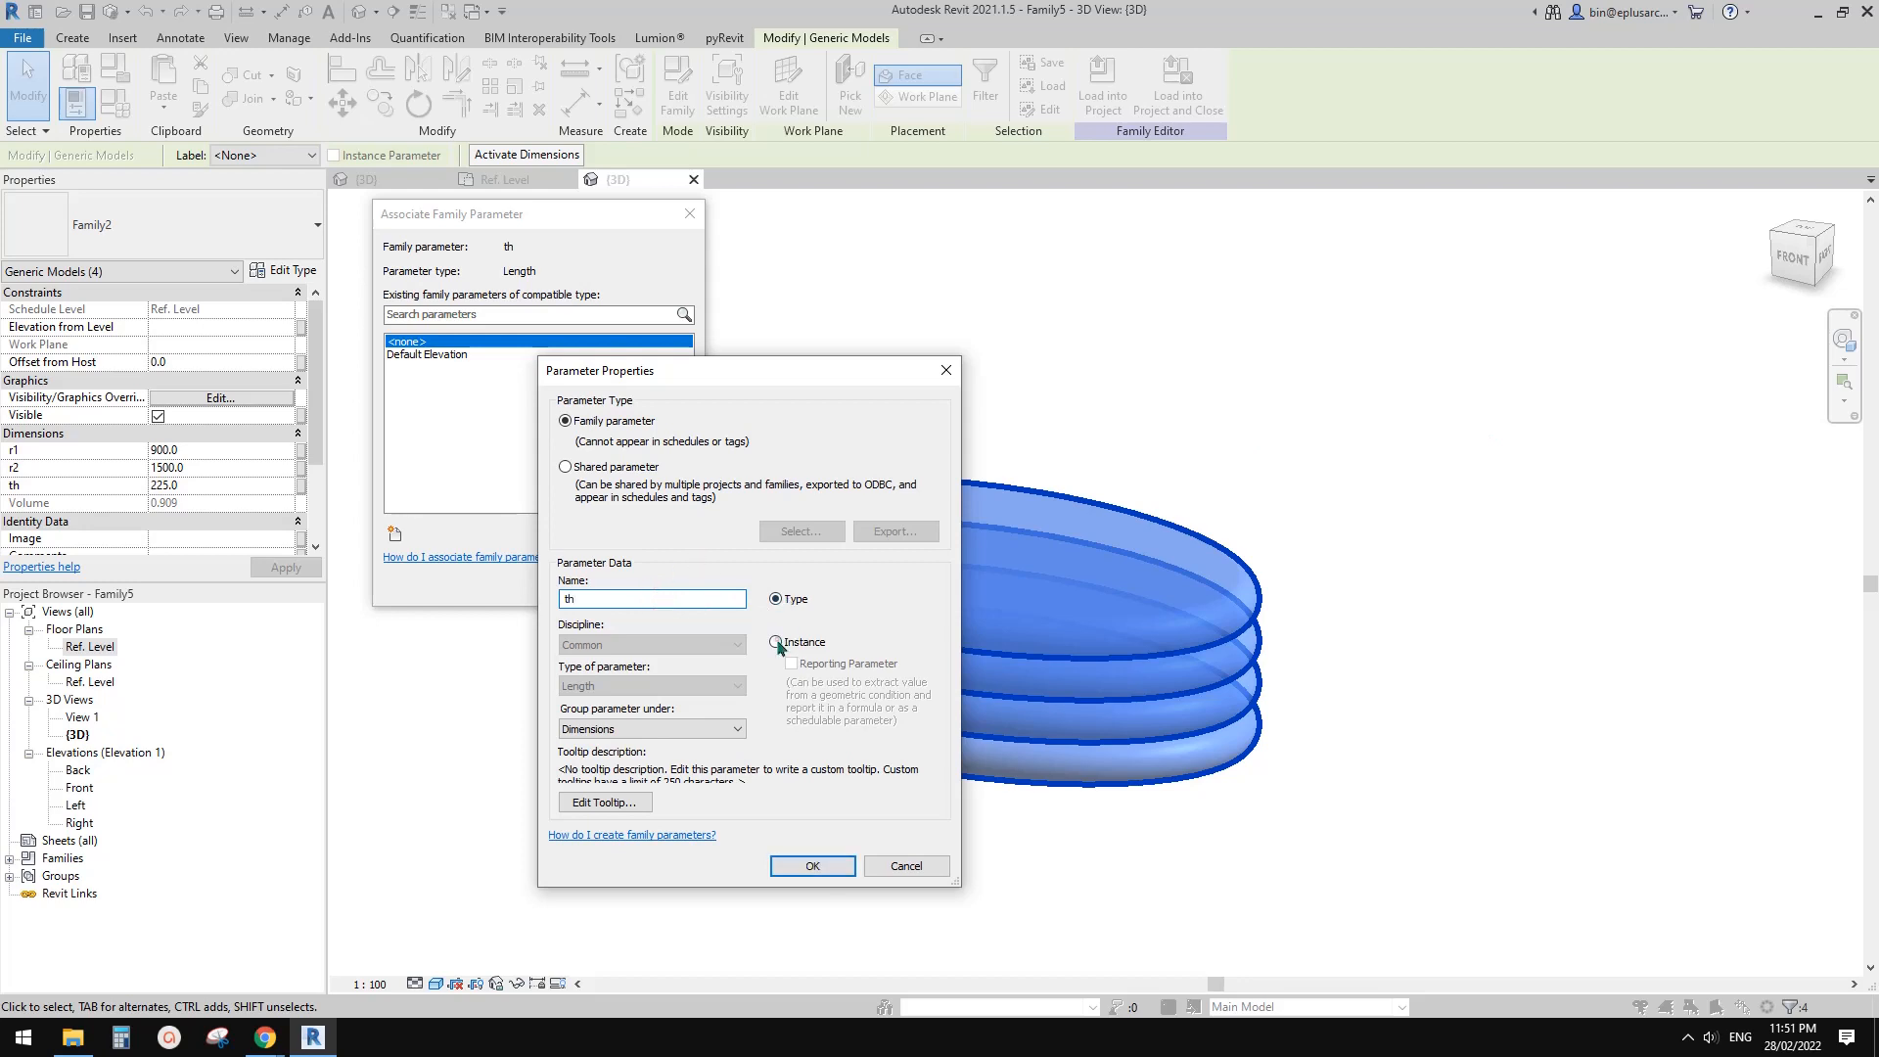
pyautogui.click(778, 642)
pyautogui.click(812, 866)
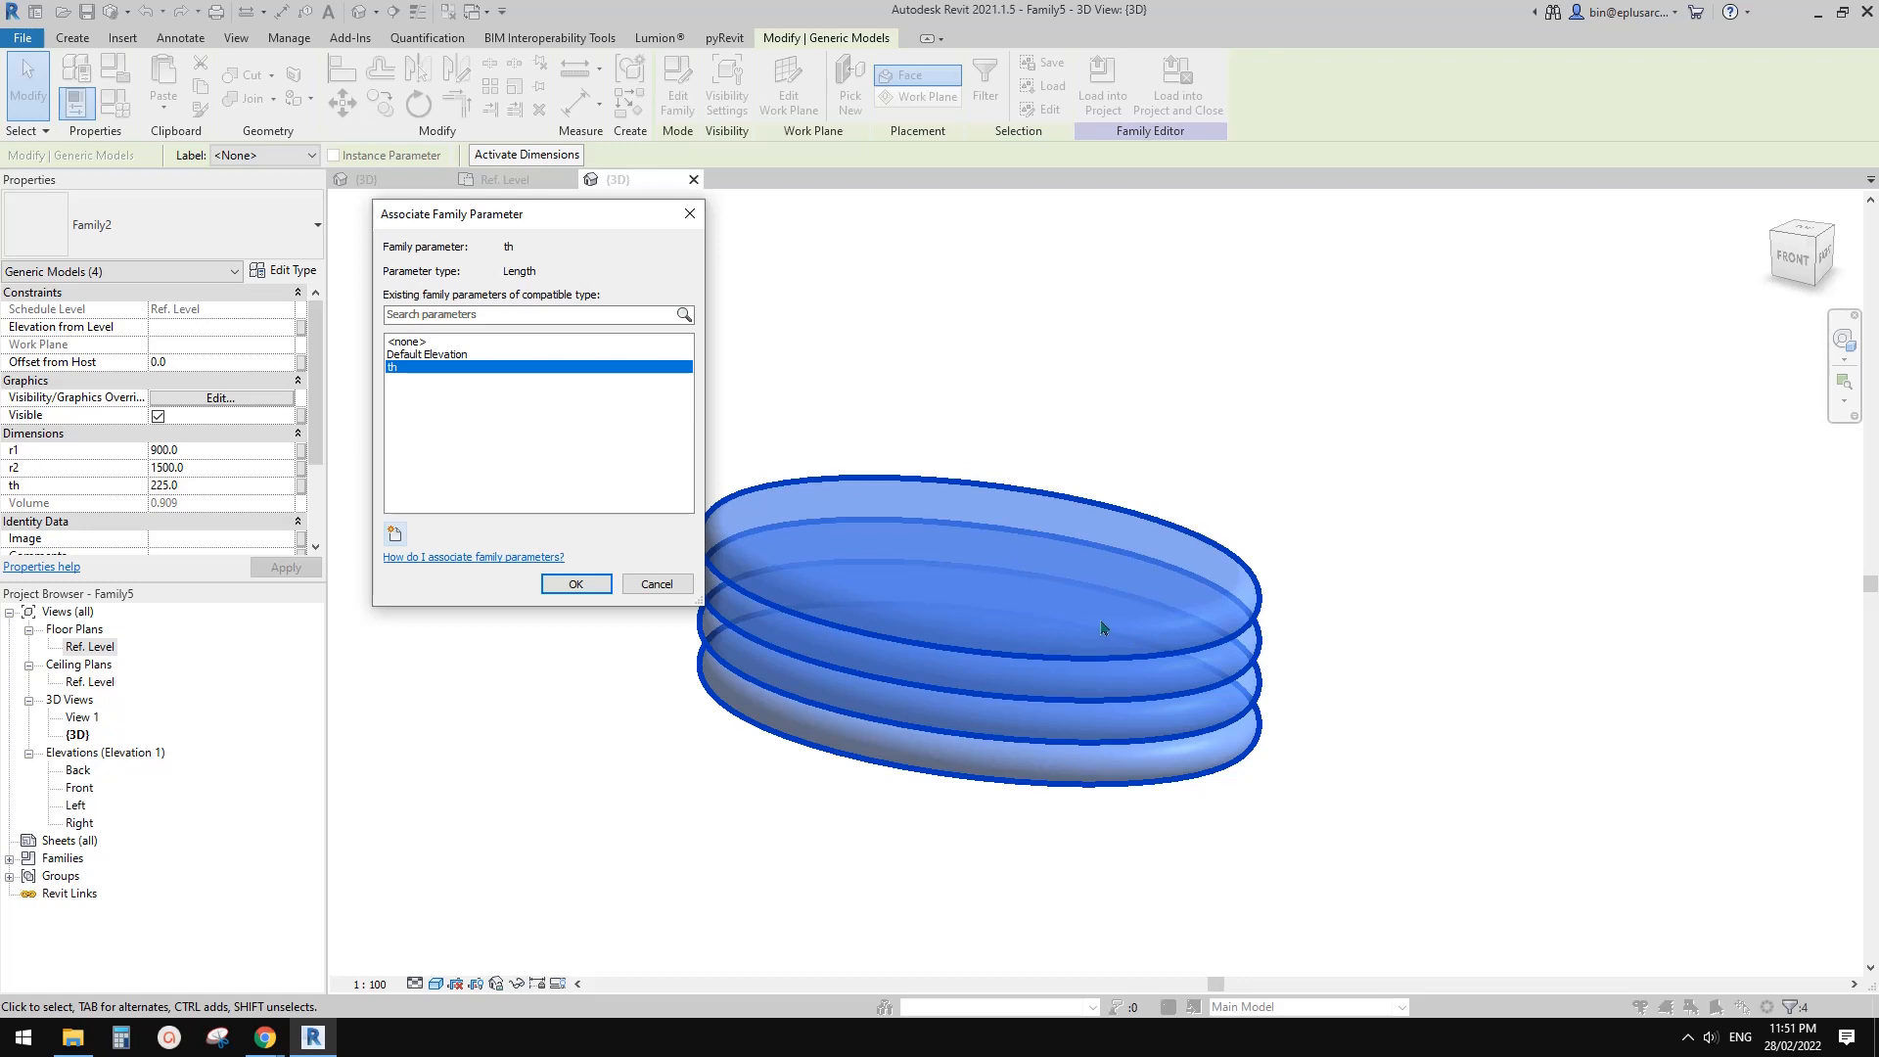
pyautogui.click(599, 585)
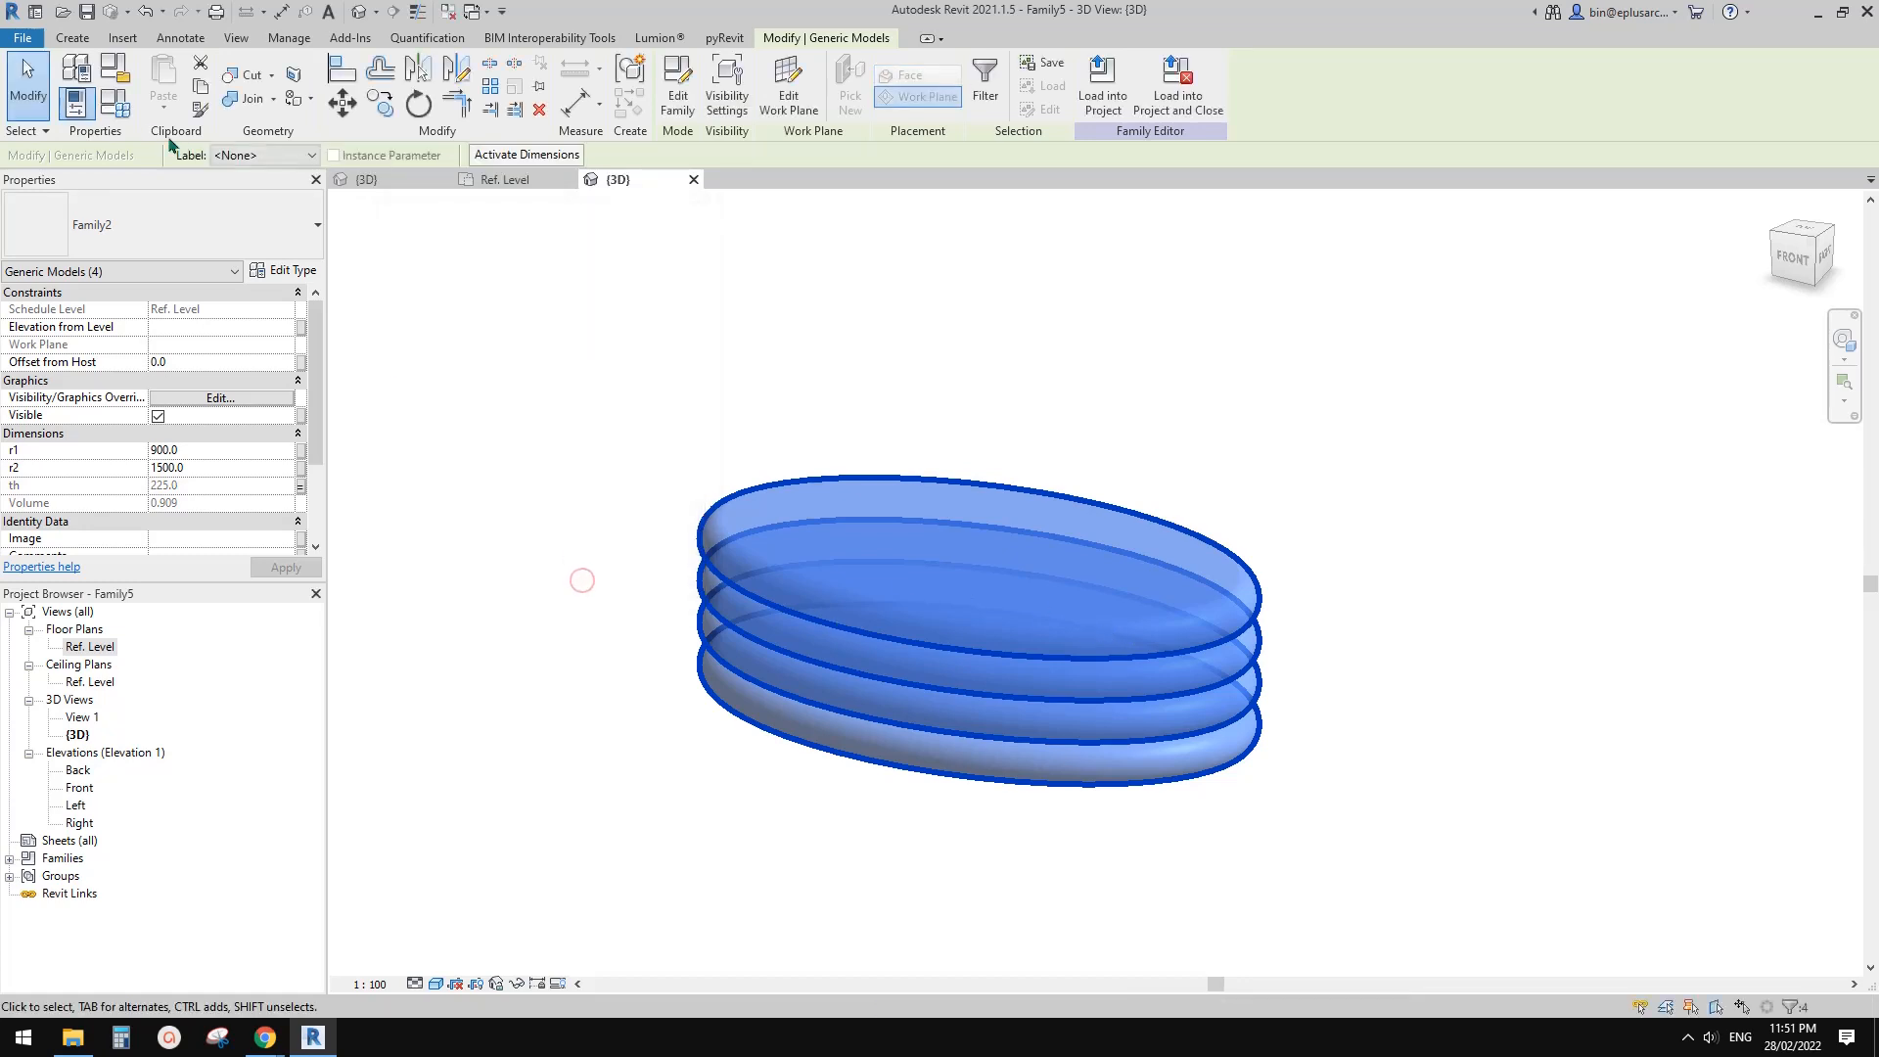
# - Add an instance length parameter named H under Dimensions and set its value to 900 mm
pyautogui.click(116, 101)
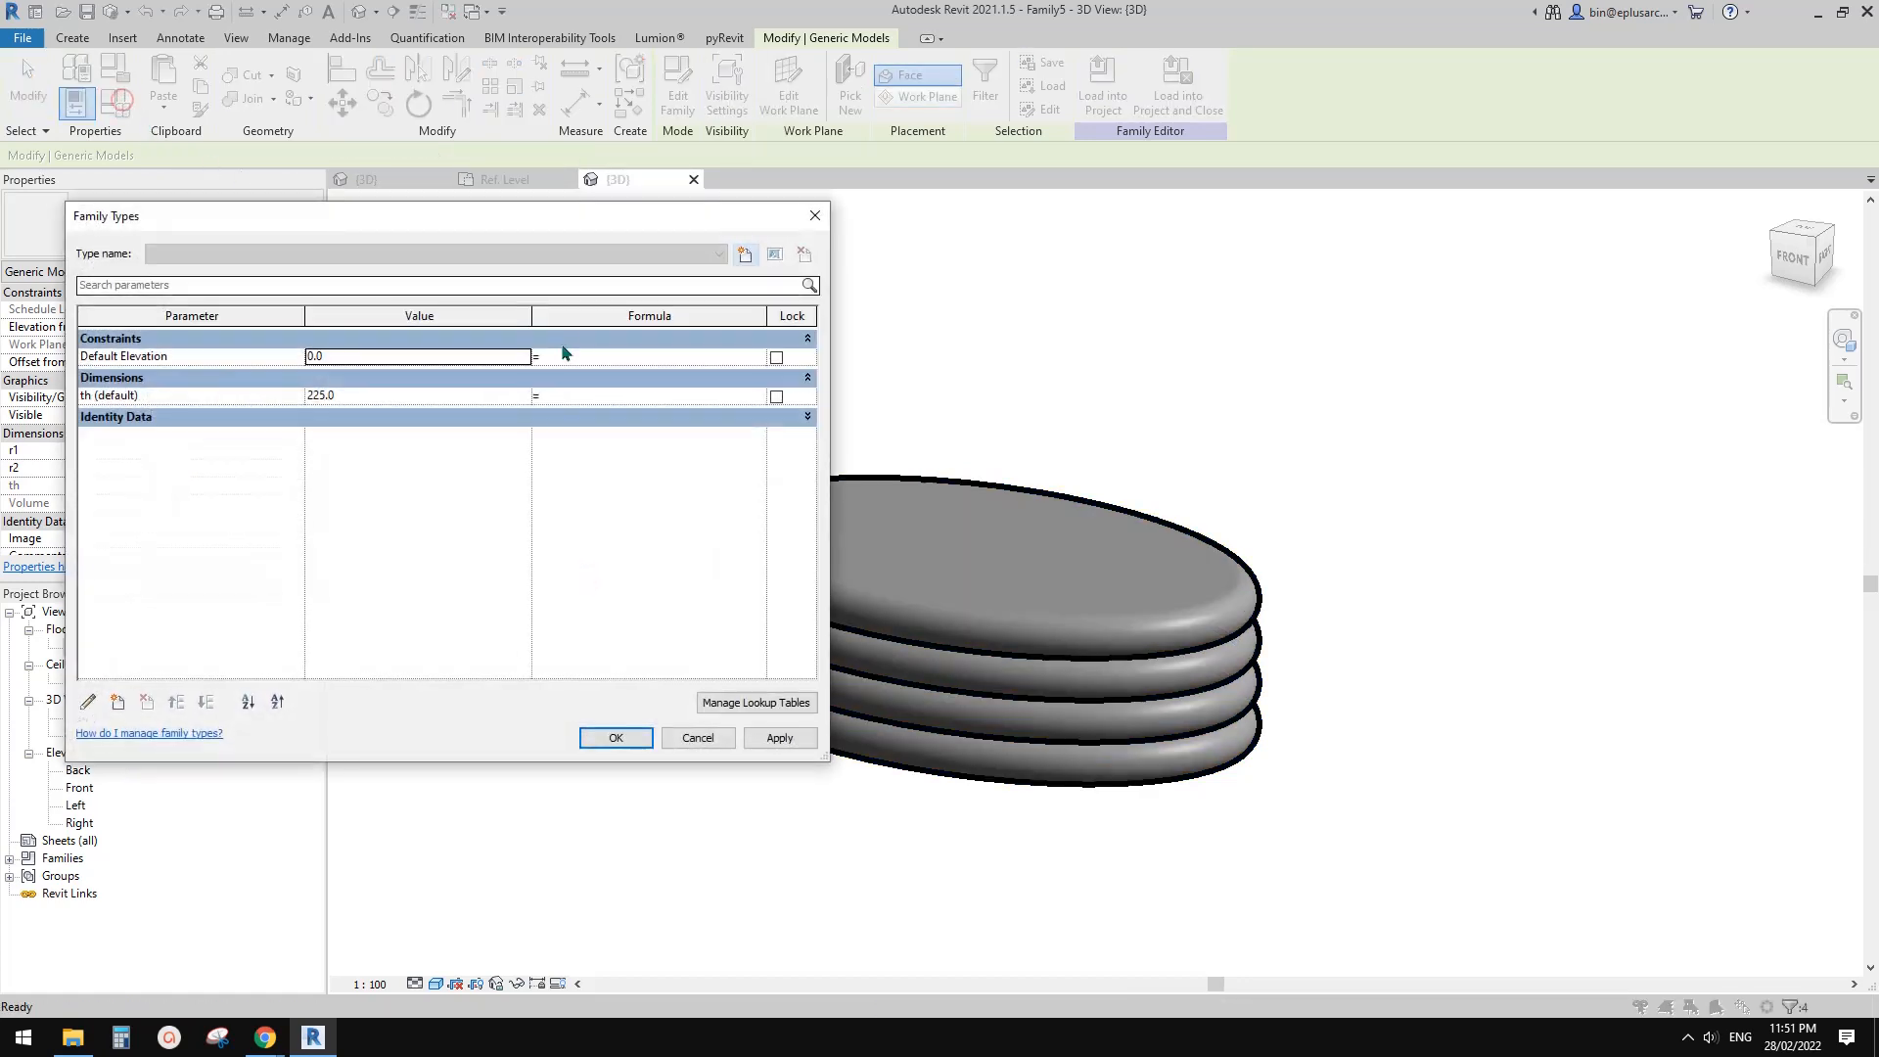
pyautogui.click(119, 702)
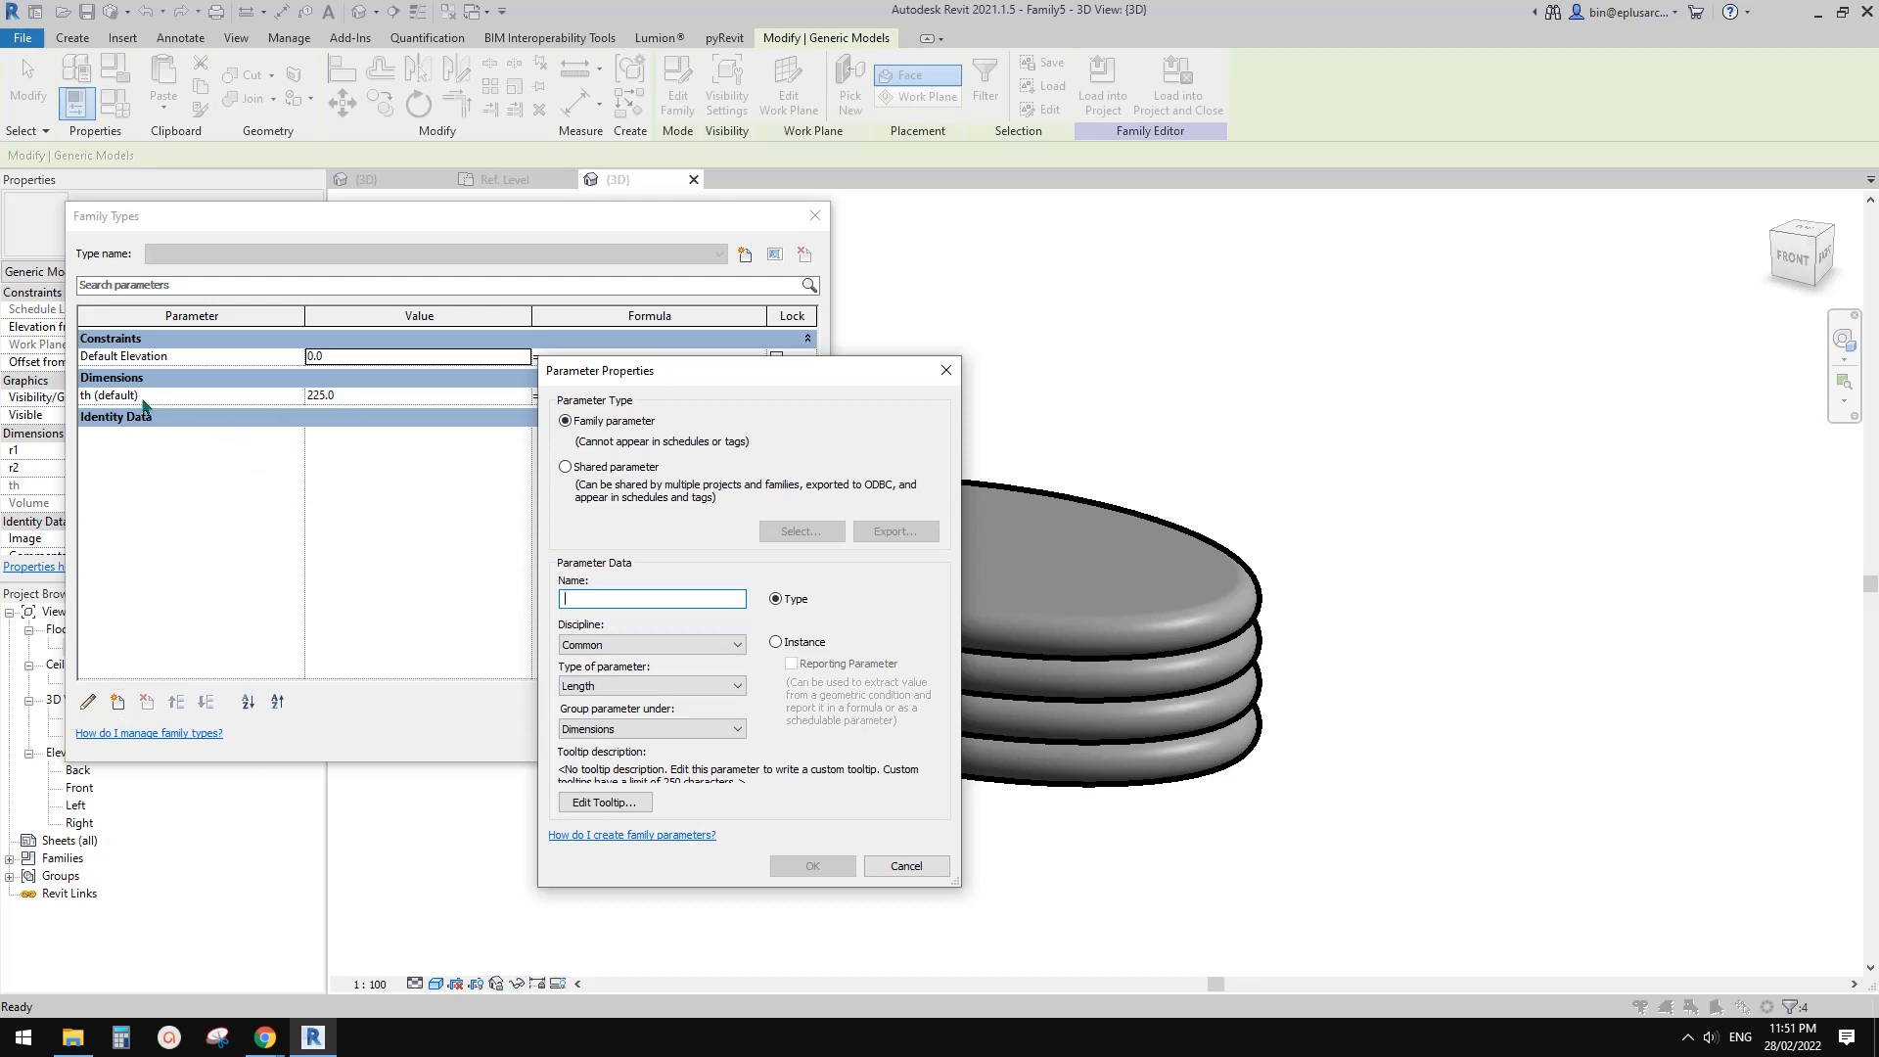
pyautogui.write('H')
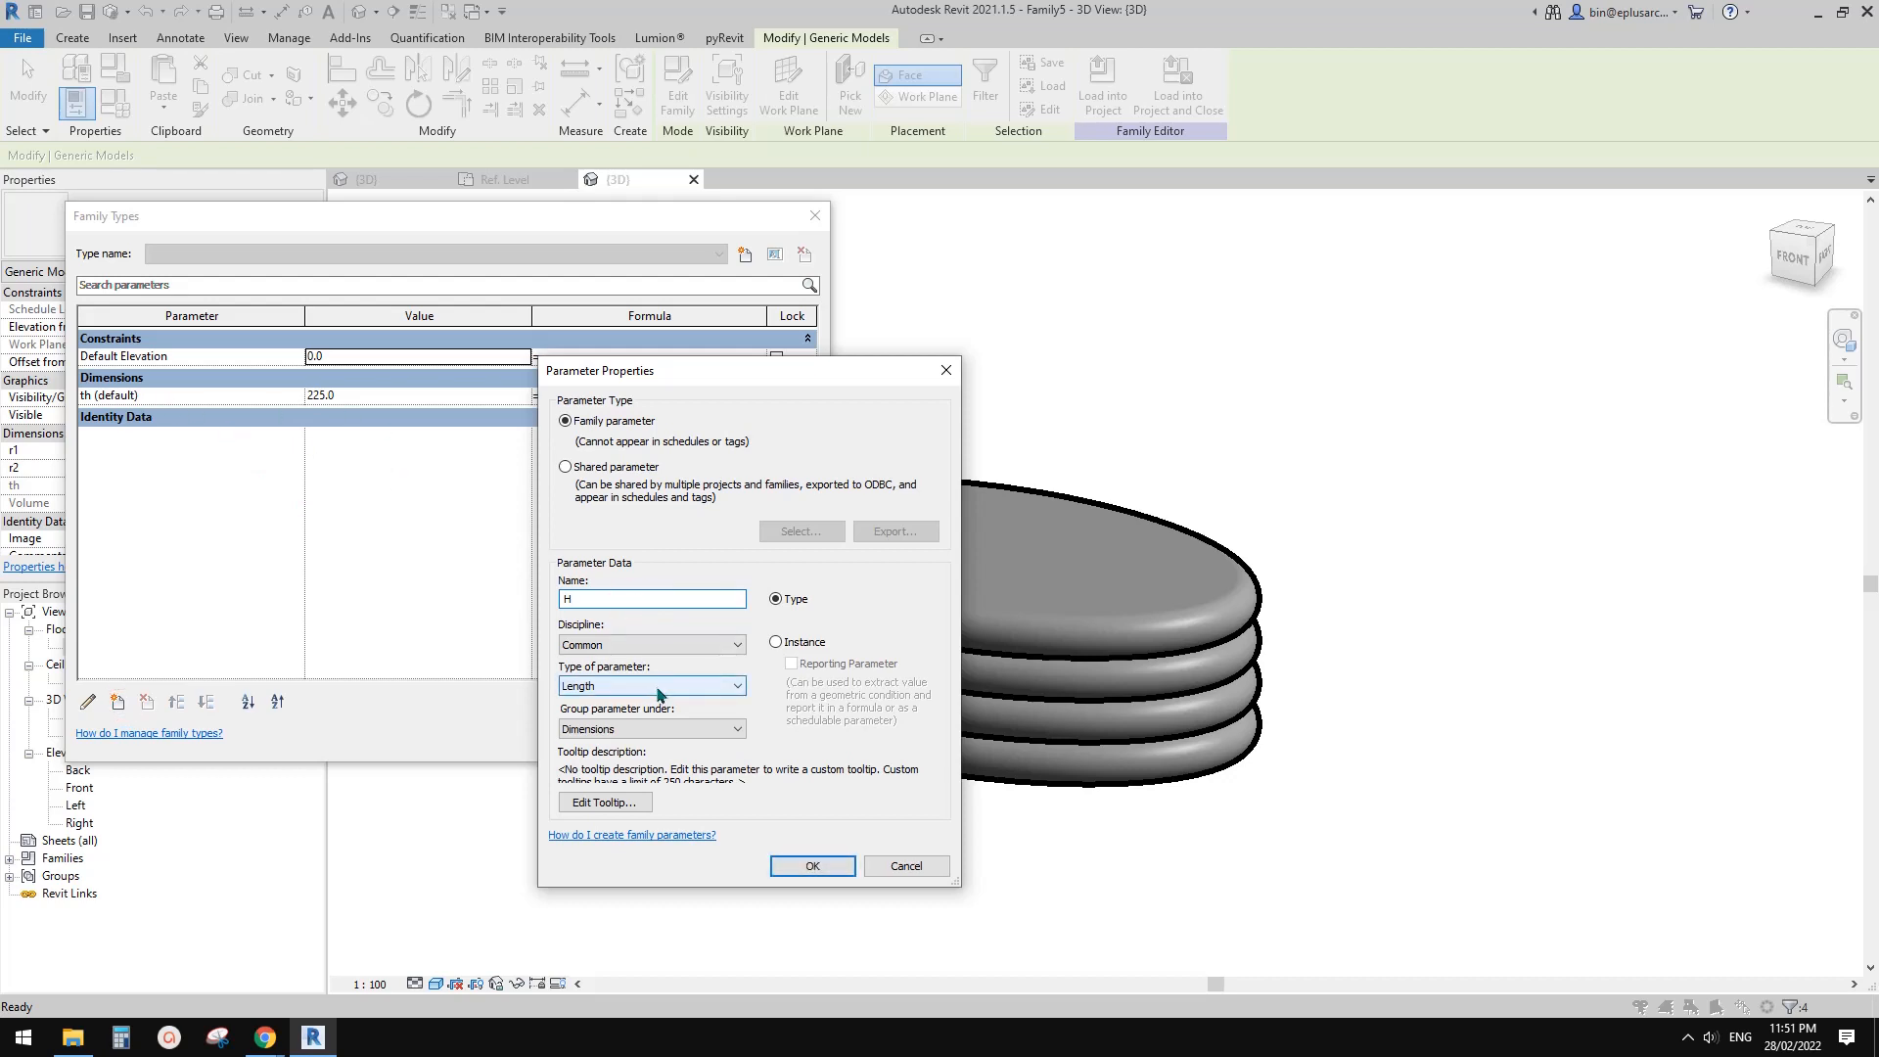
pyautogui.click(783, 642)
pyautogui.click(812, 866)
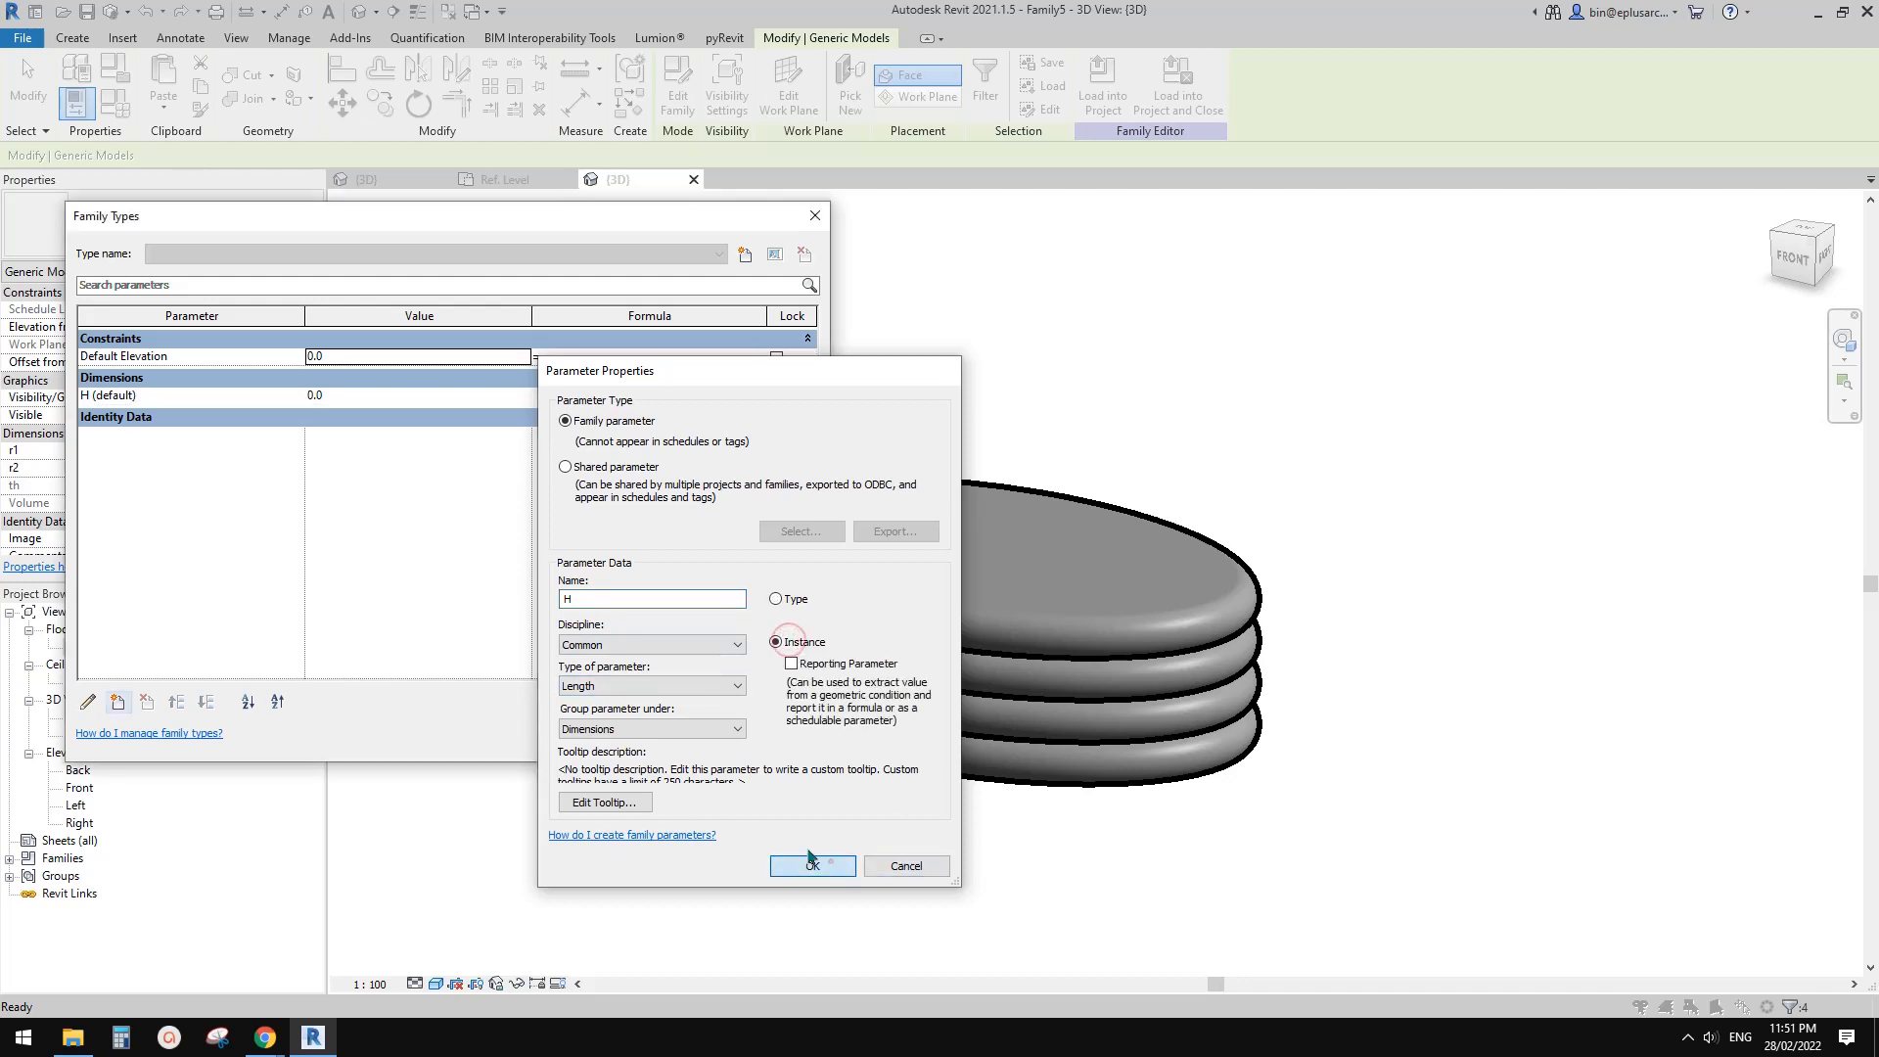
pyautogui.click(370, 398)
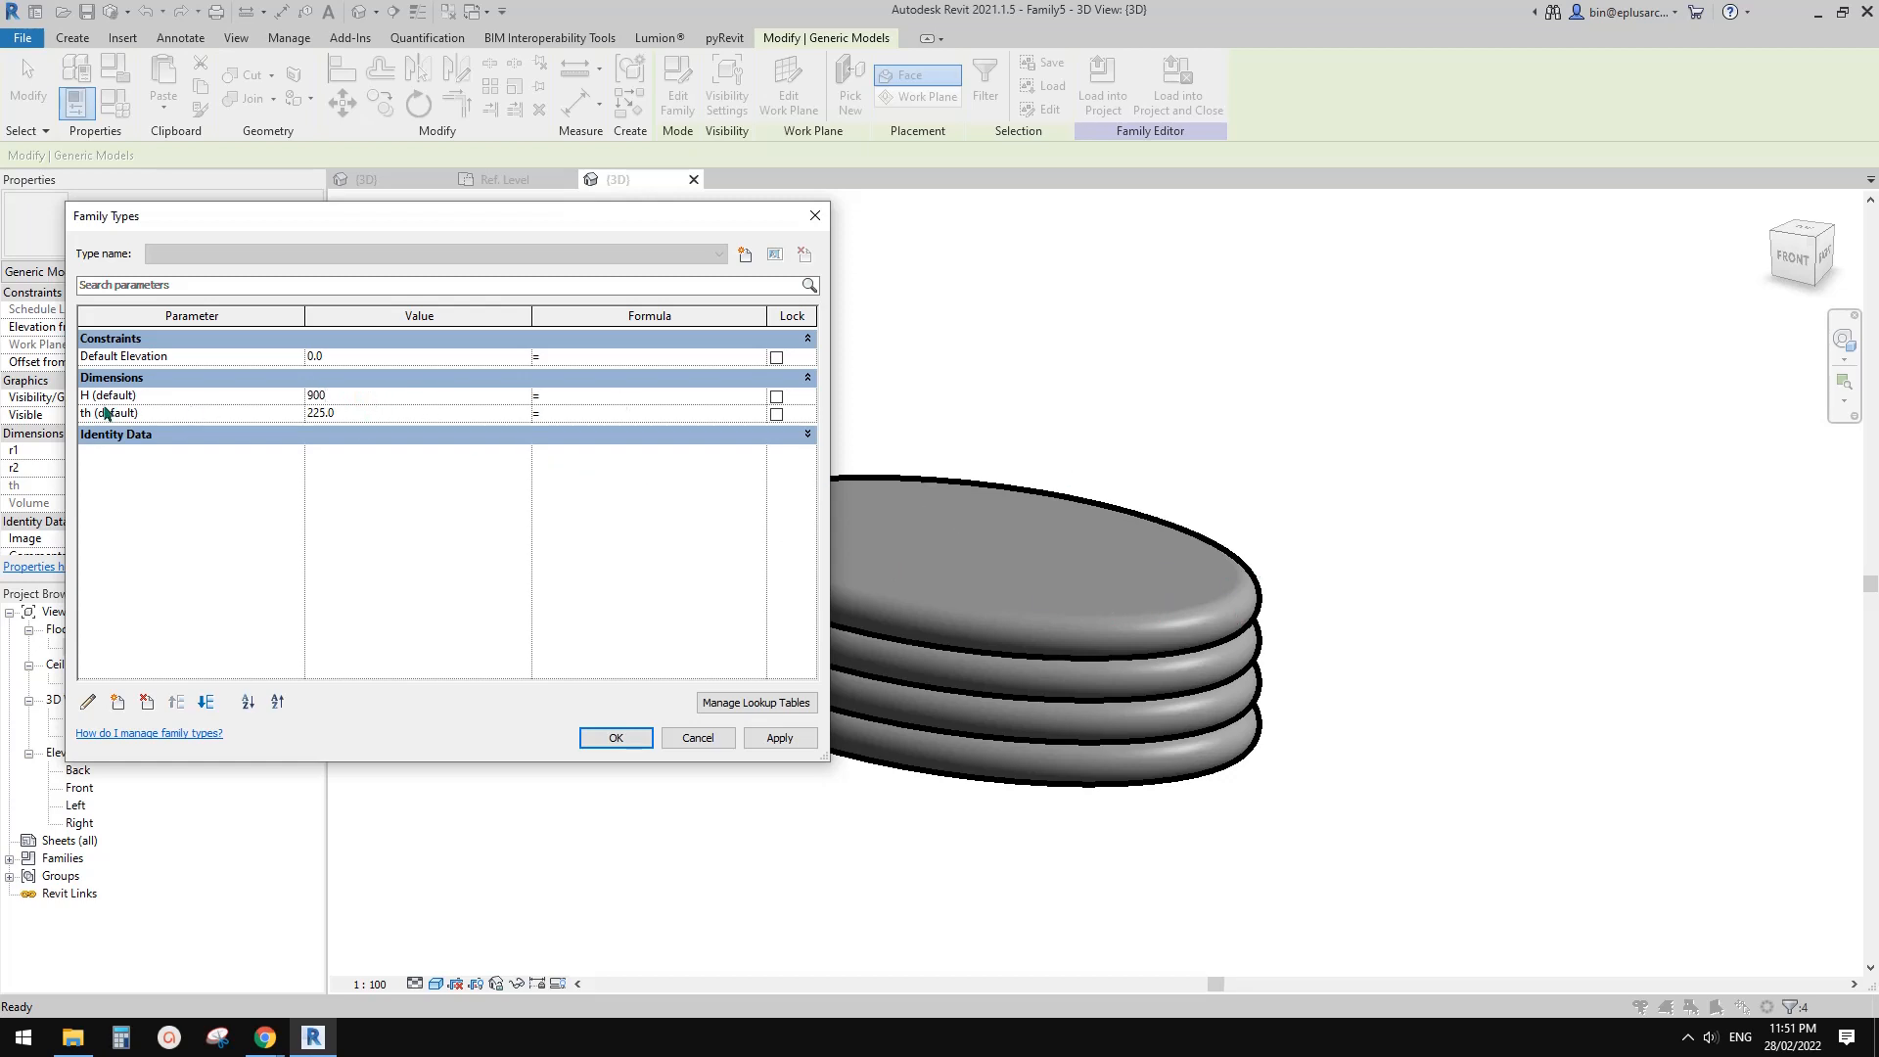
# - Drive the th parameter with the formula H / 4 and apply it to the family
pyautogui.click(599, 413)
pyautogui.click(790, 743)
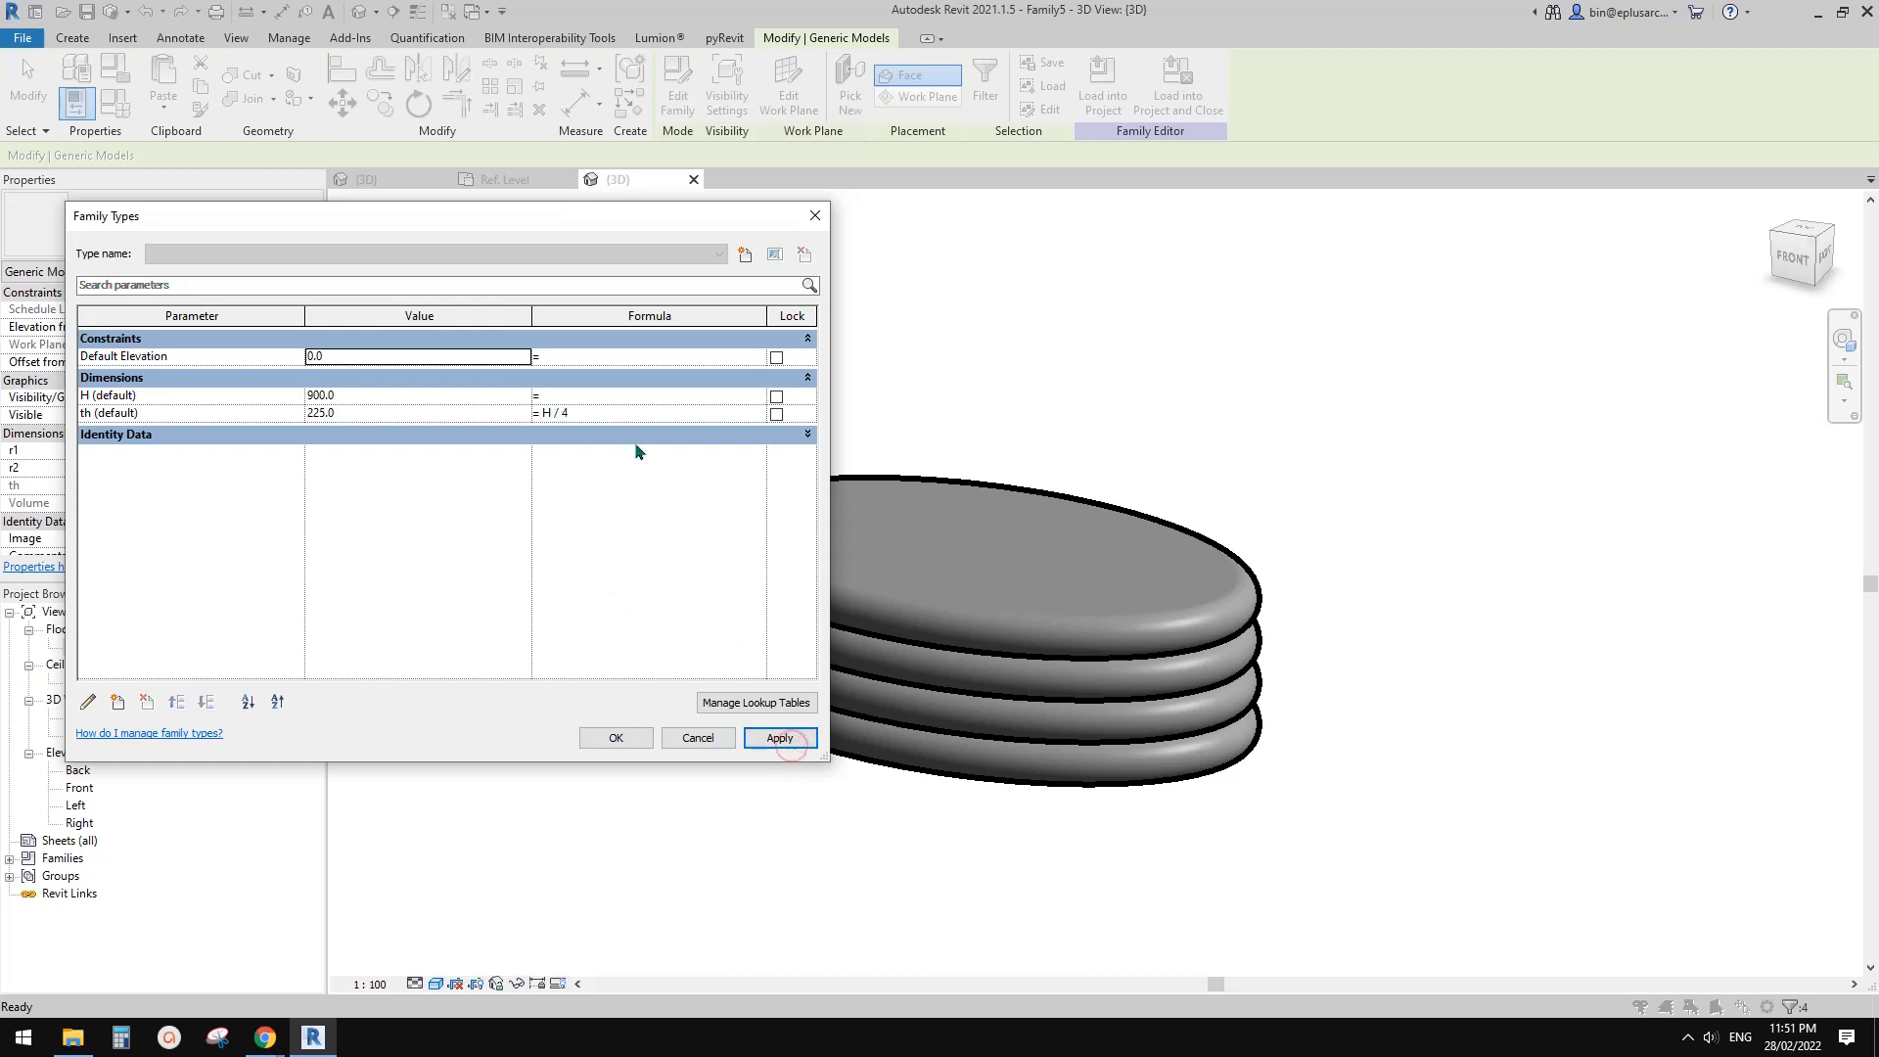
pyautogui.click(615, 738)
pyautogui.click(619, 741)
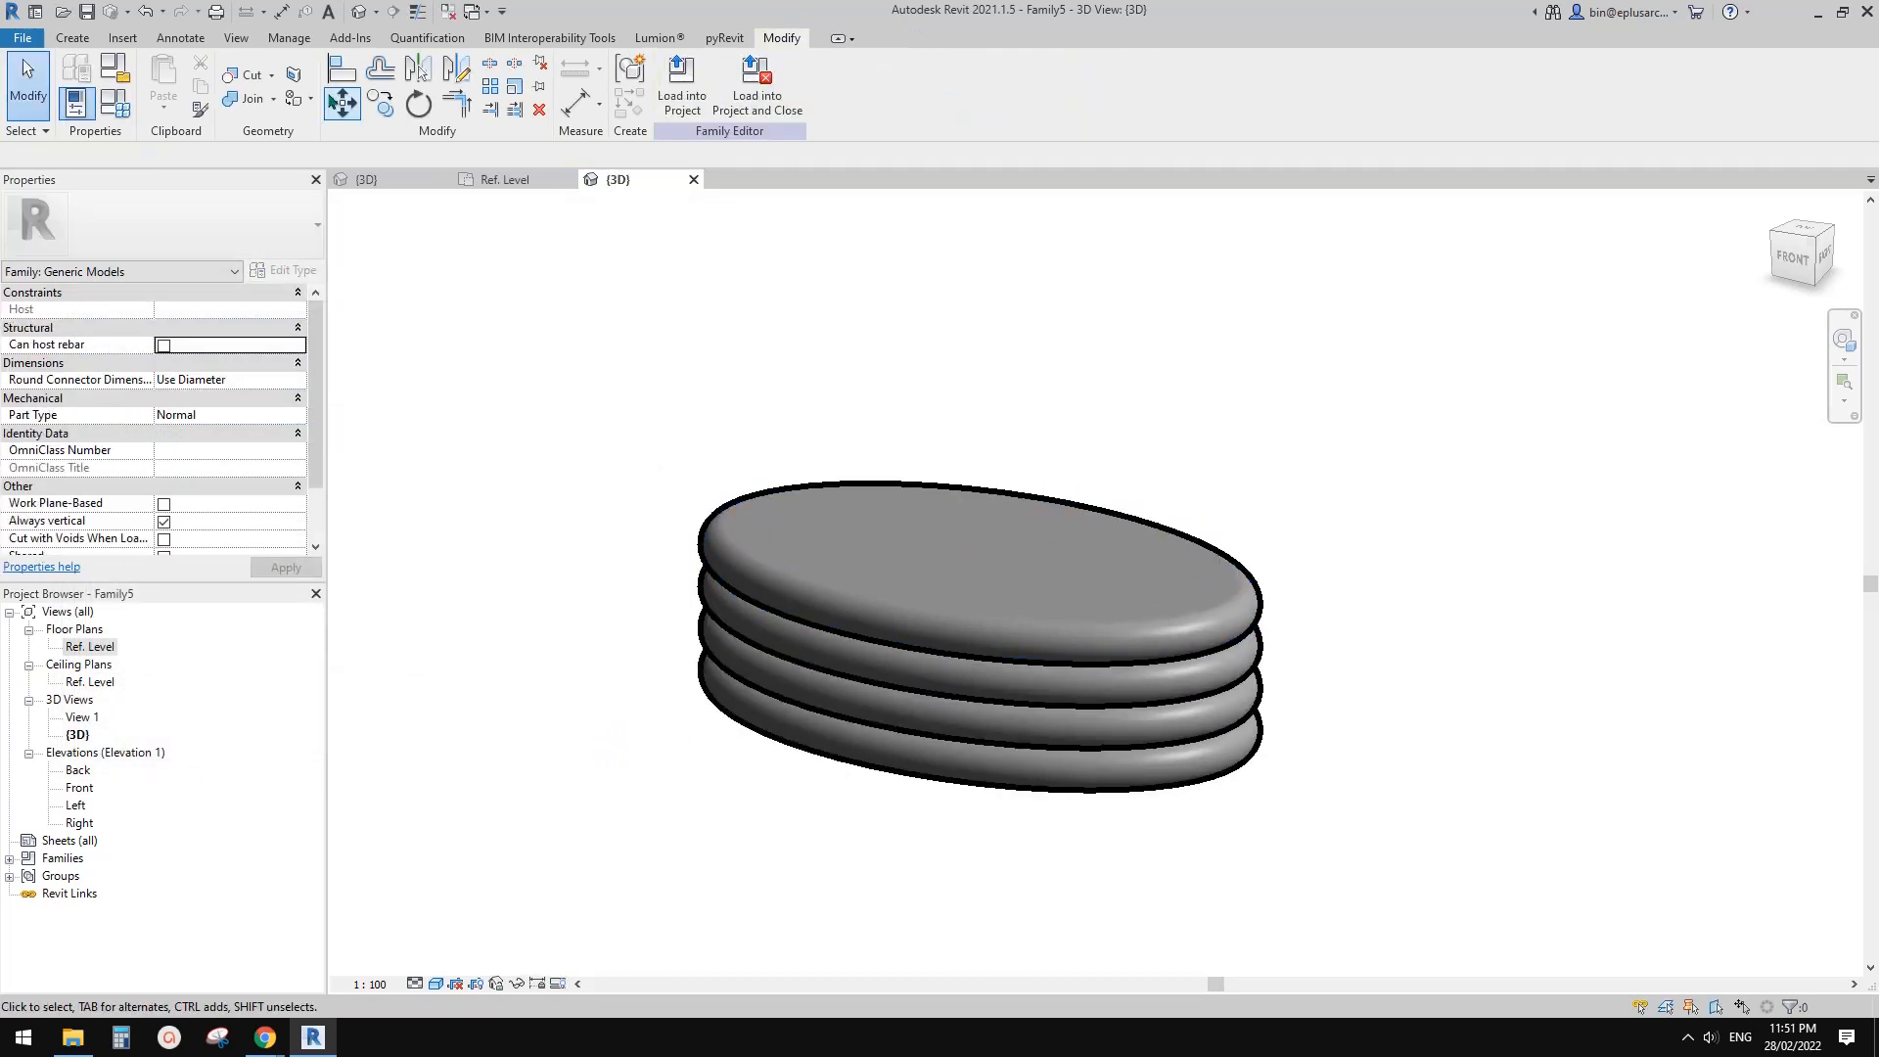
pyautogui.click(181, 37)
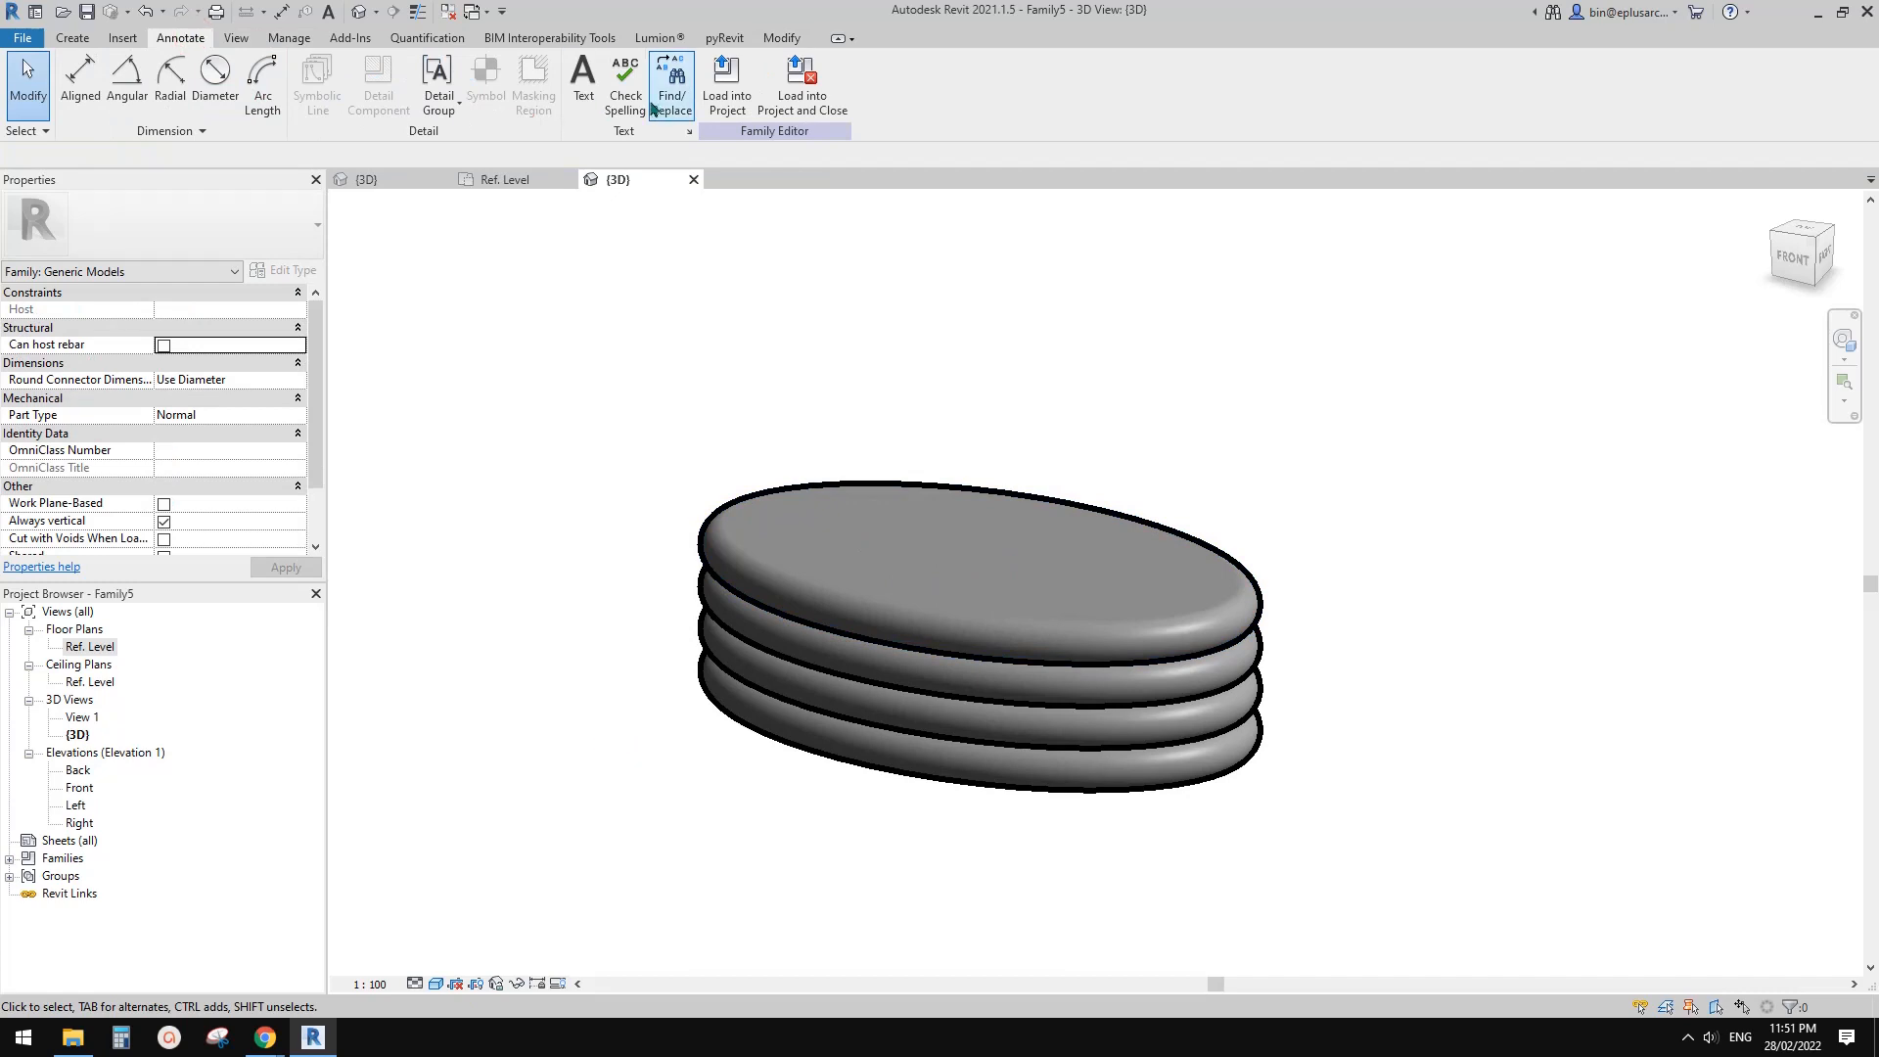
pyautogui.click(71, 39)
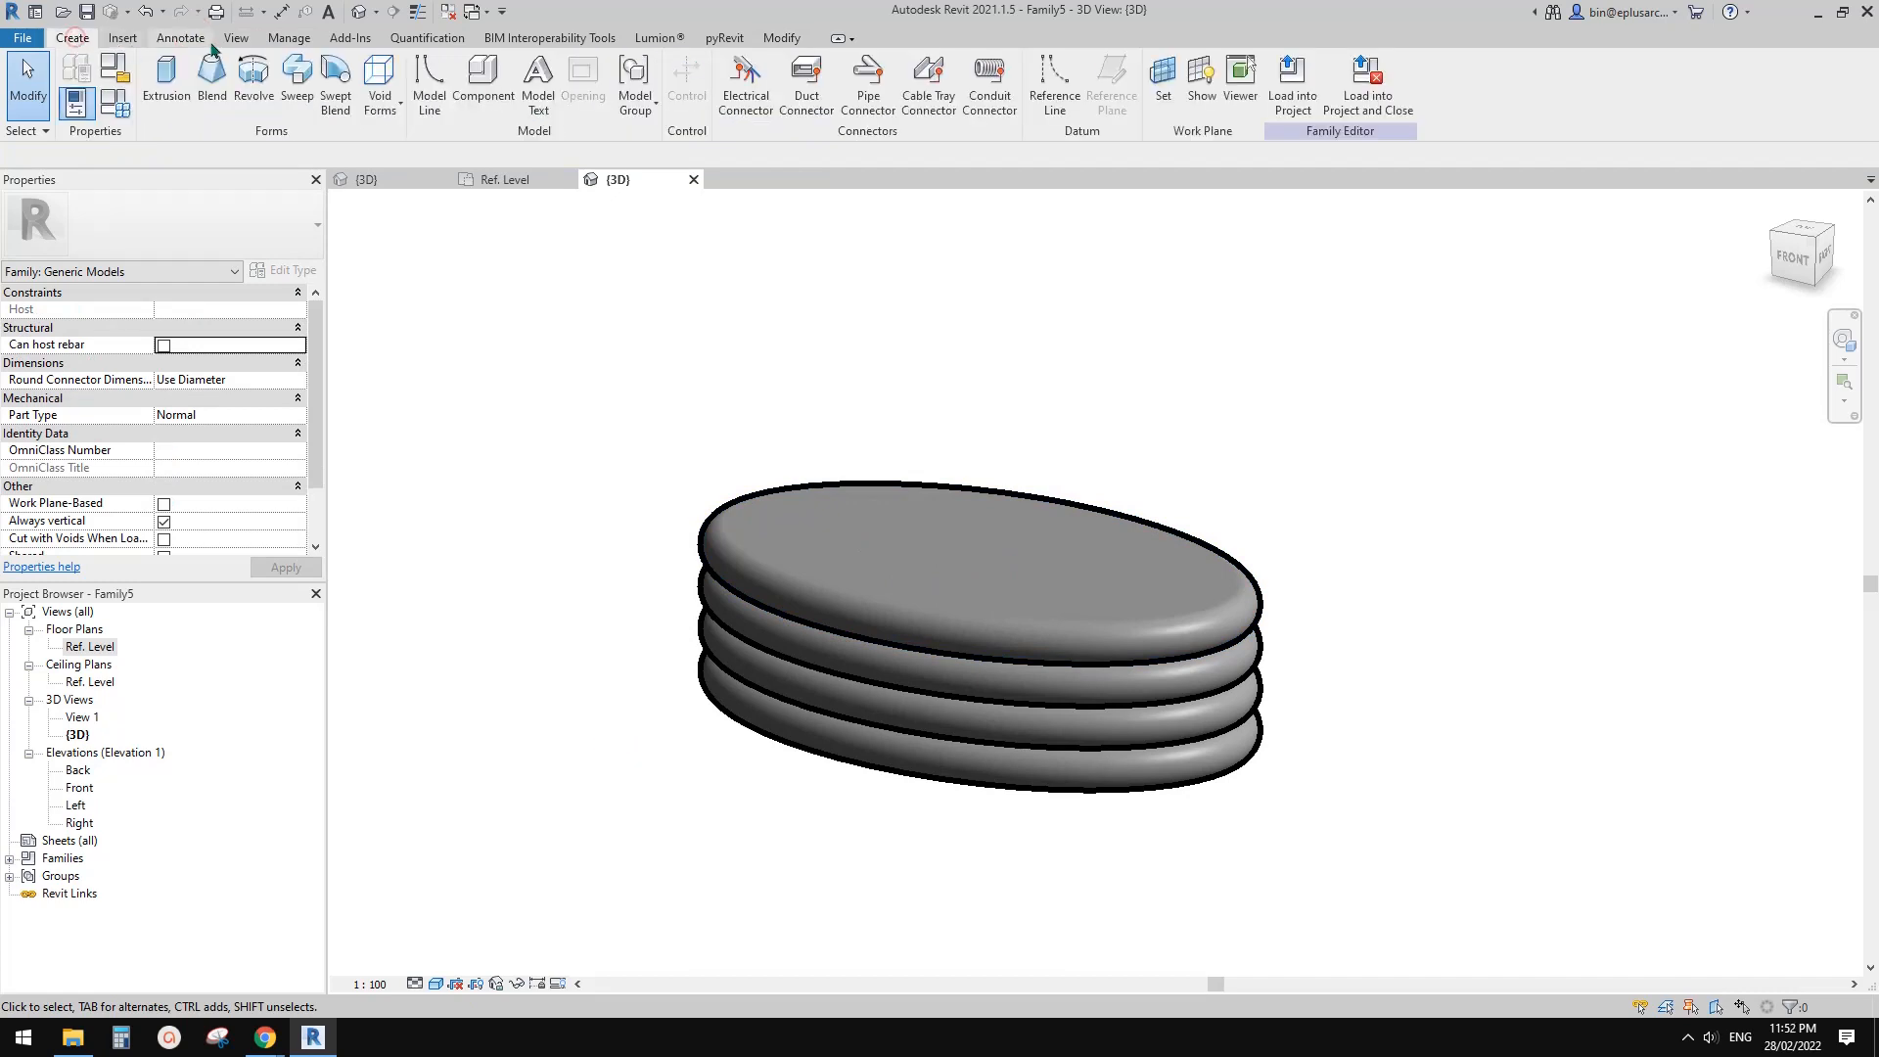
pyautogui.click(181, 38)
pyautogui.click(71, 38)
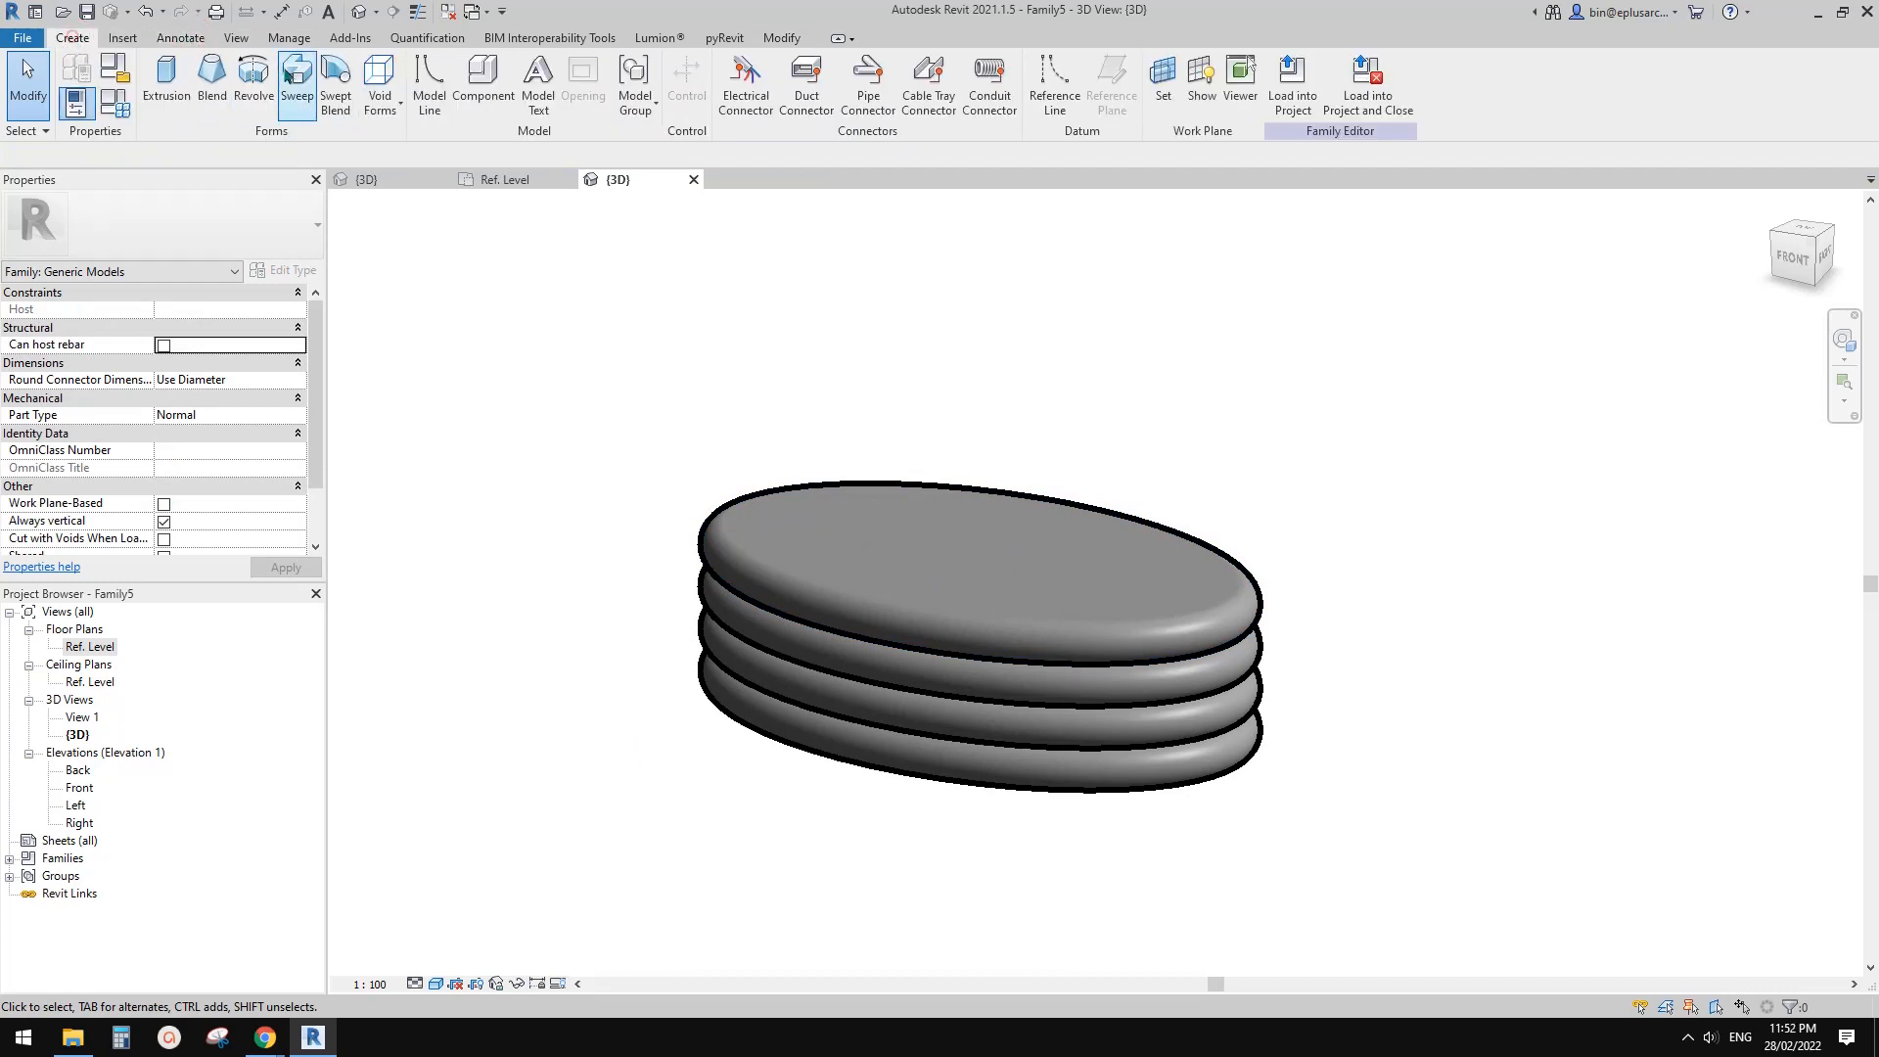
pyautogui.moveTo(770, 424); pyautogui.dragTo(749, 374, button='middle')
pyautogui.keyDown('shift'); pyautogui.moveTo(921, 508); pyautogui.dragTo(972, 535, button='middle'); pyautogui.keyUp('shift')
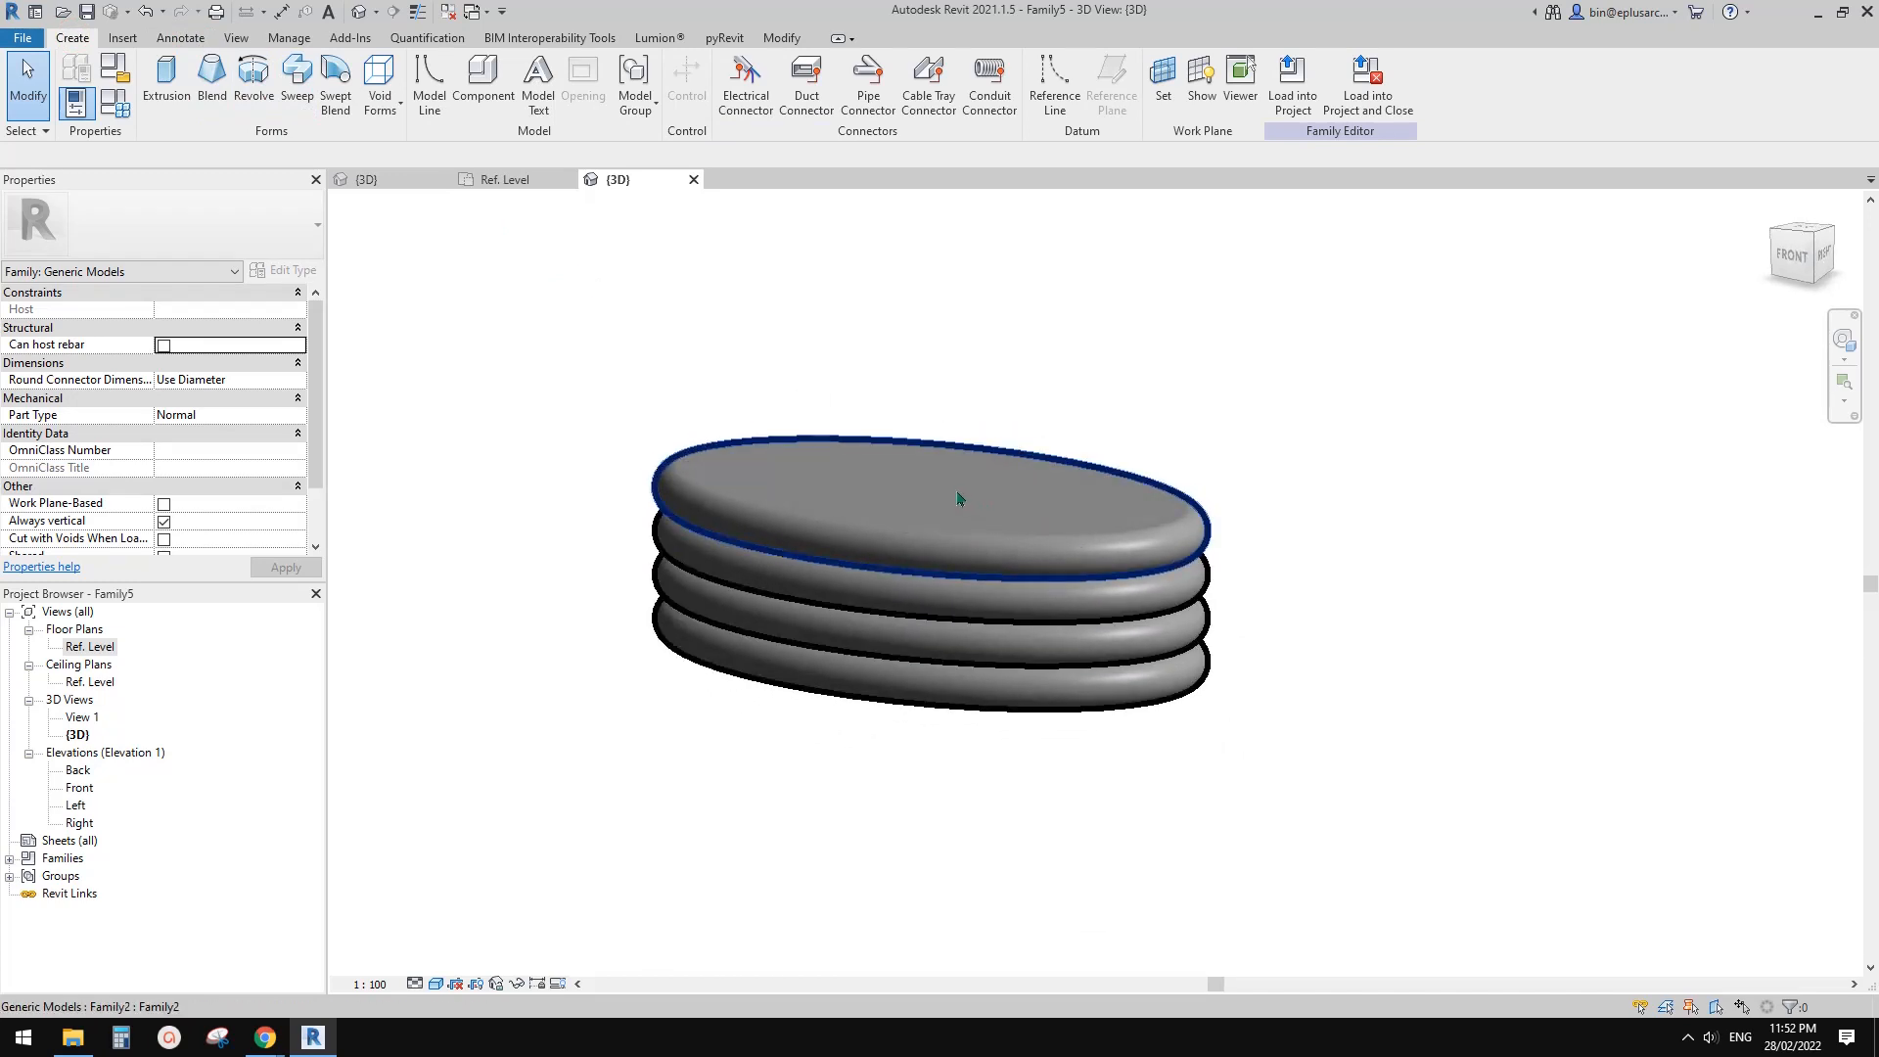
pyautogui.click(1017, 501)
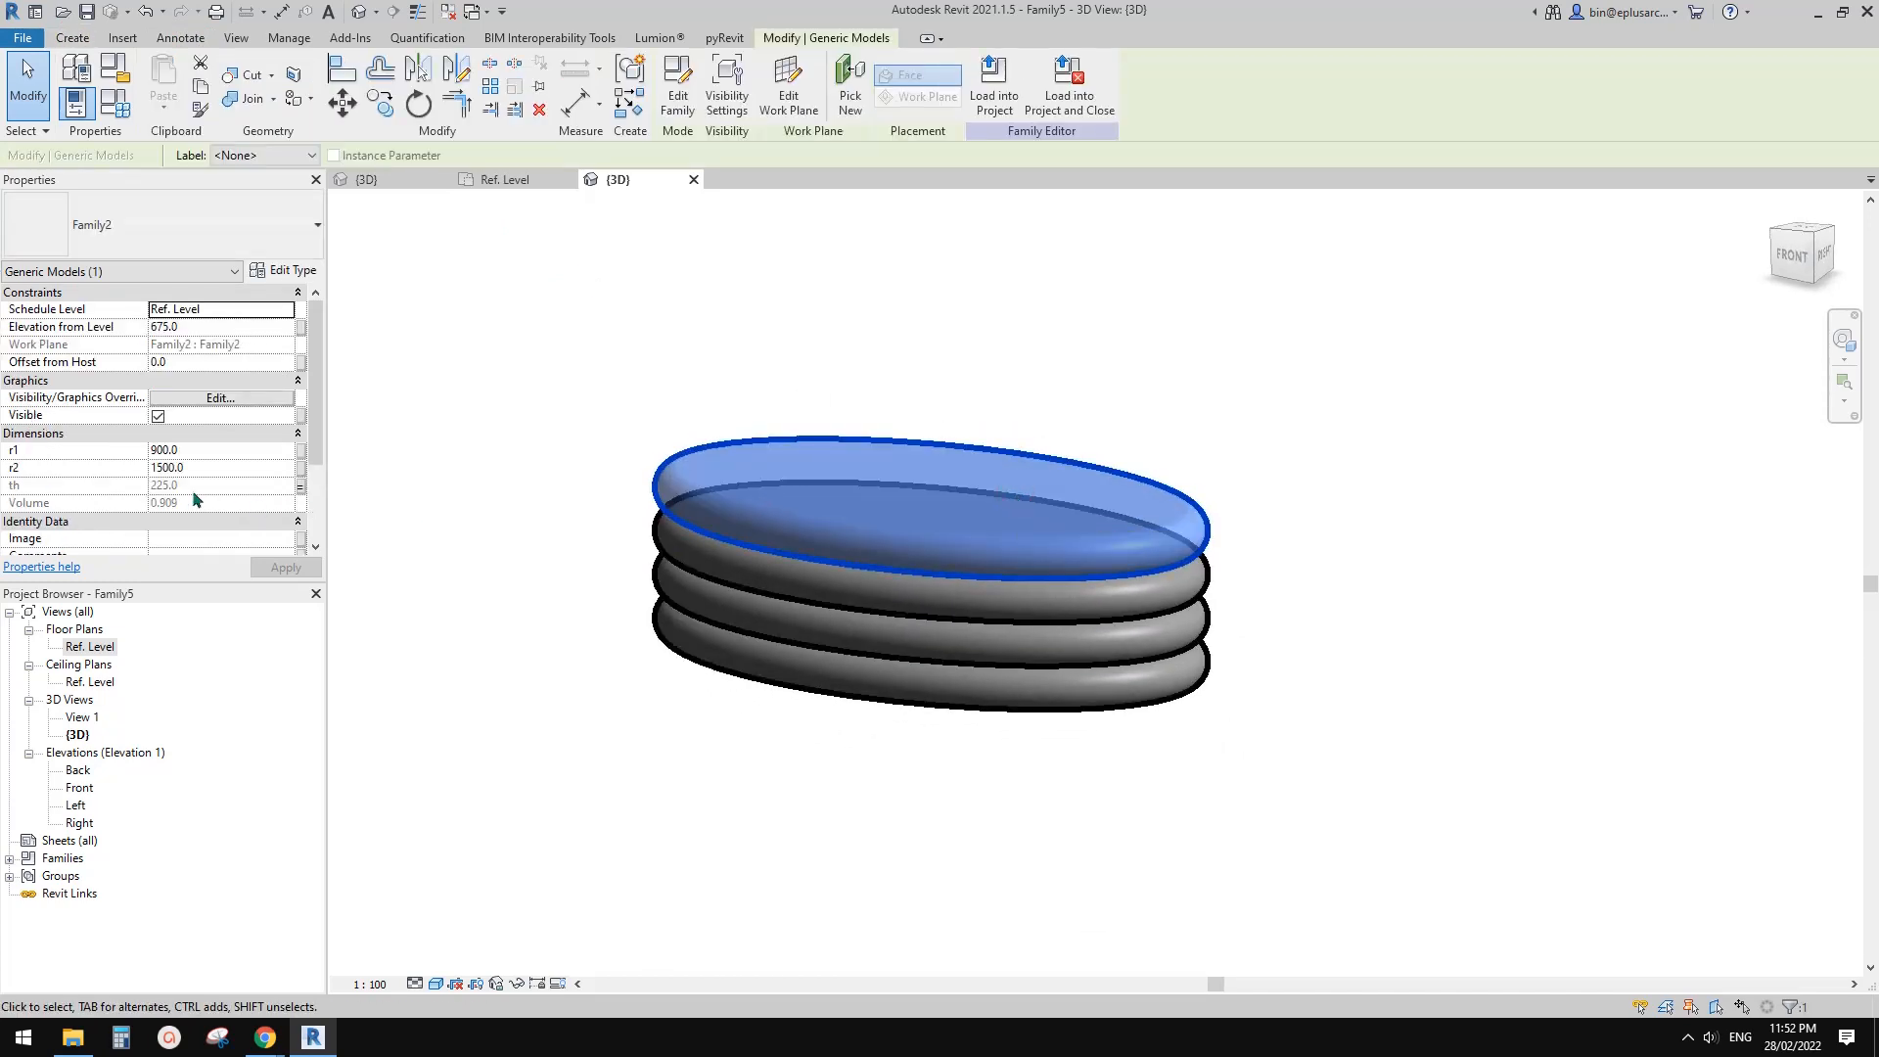
pyautogui.click(1049, 379)
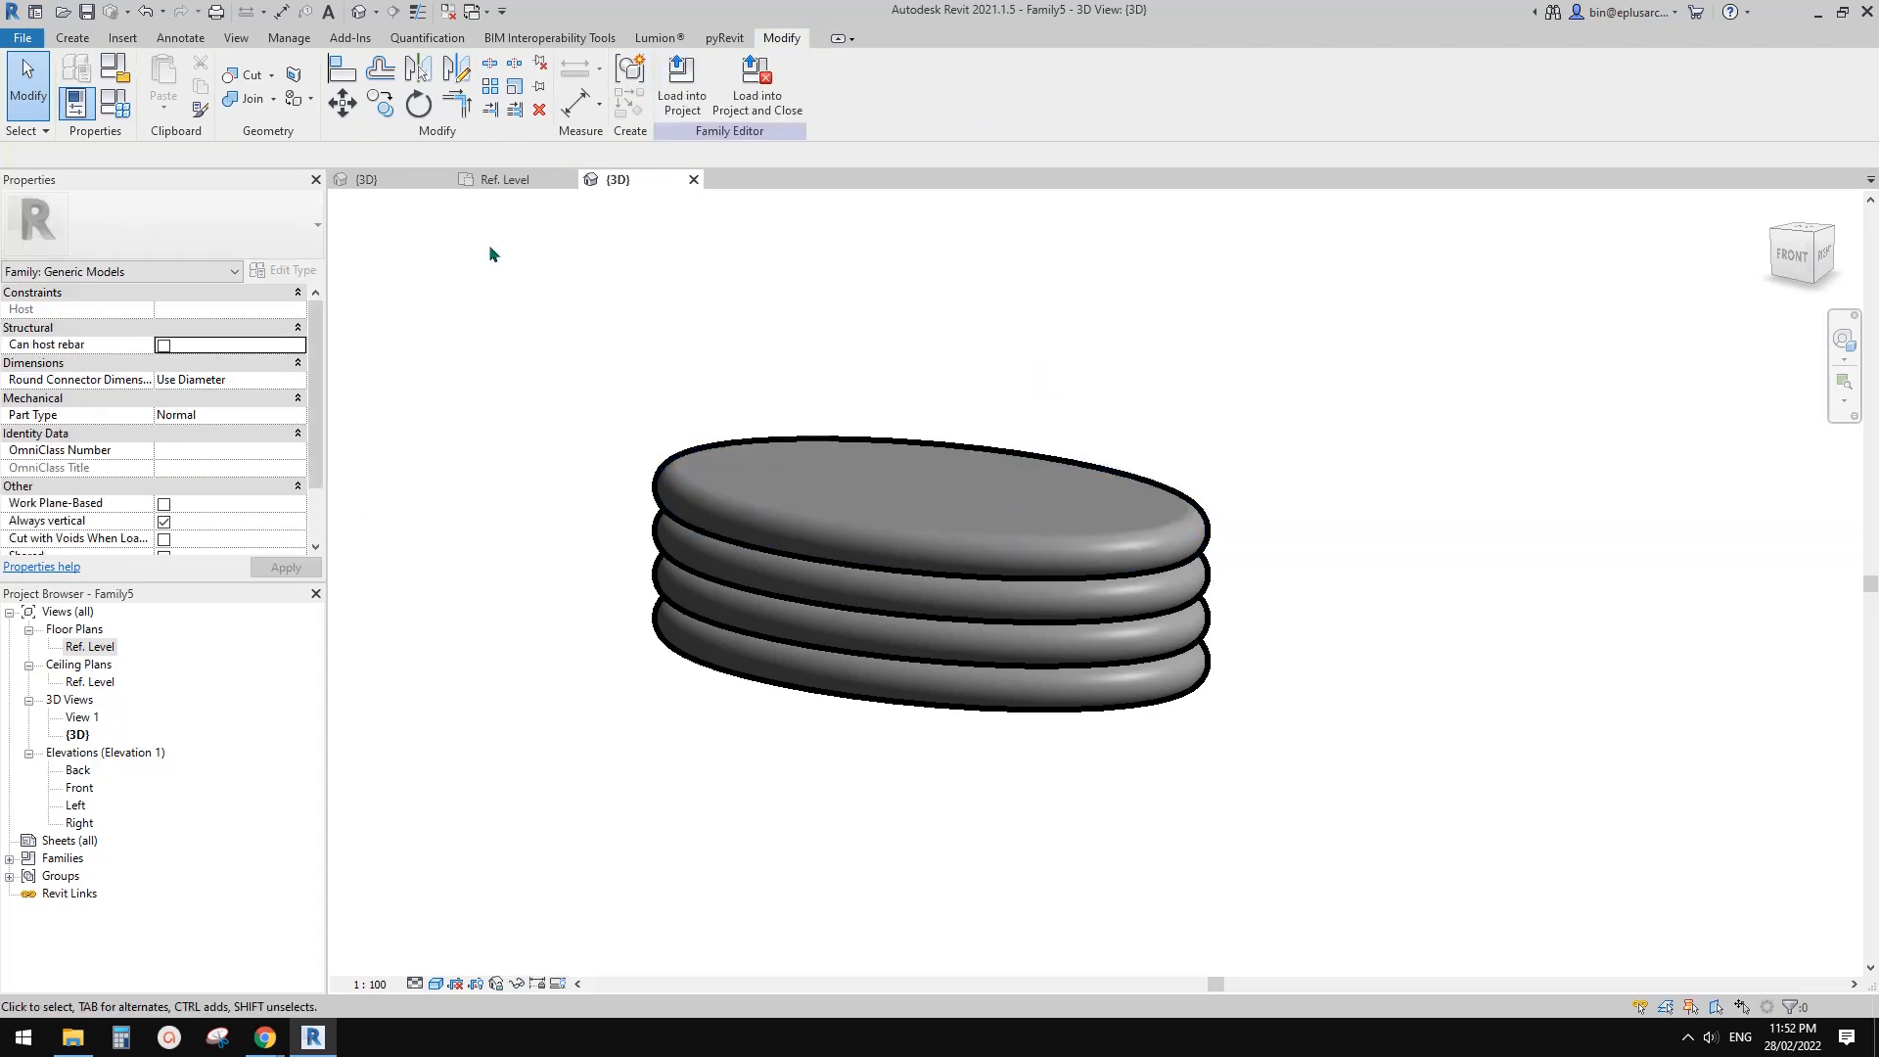
# - Set the family's H parameter to 750 mm and inspect the resized stack from several angles
pyautogui.click(114, 102)
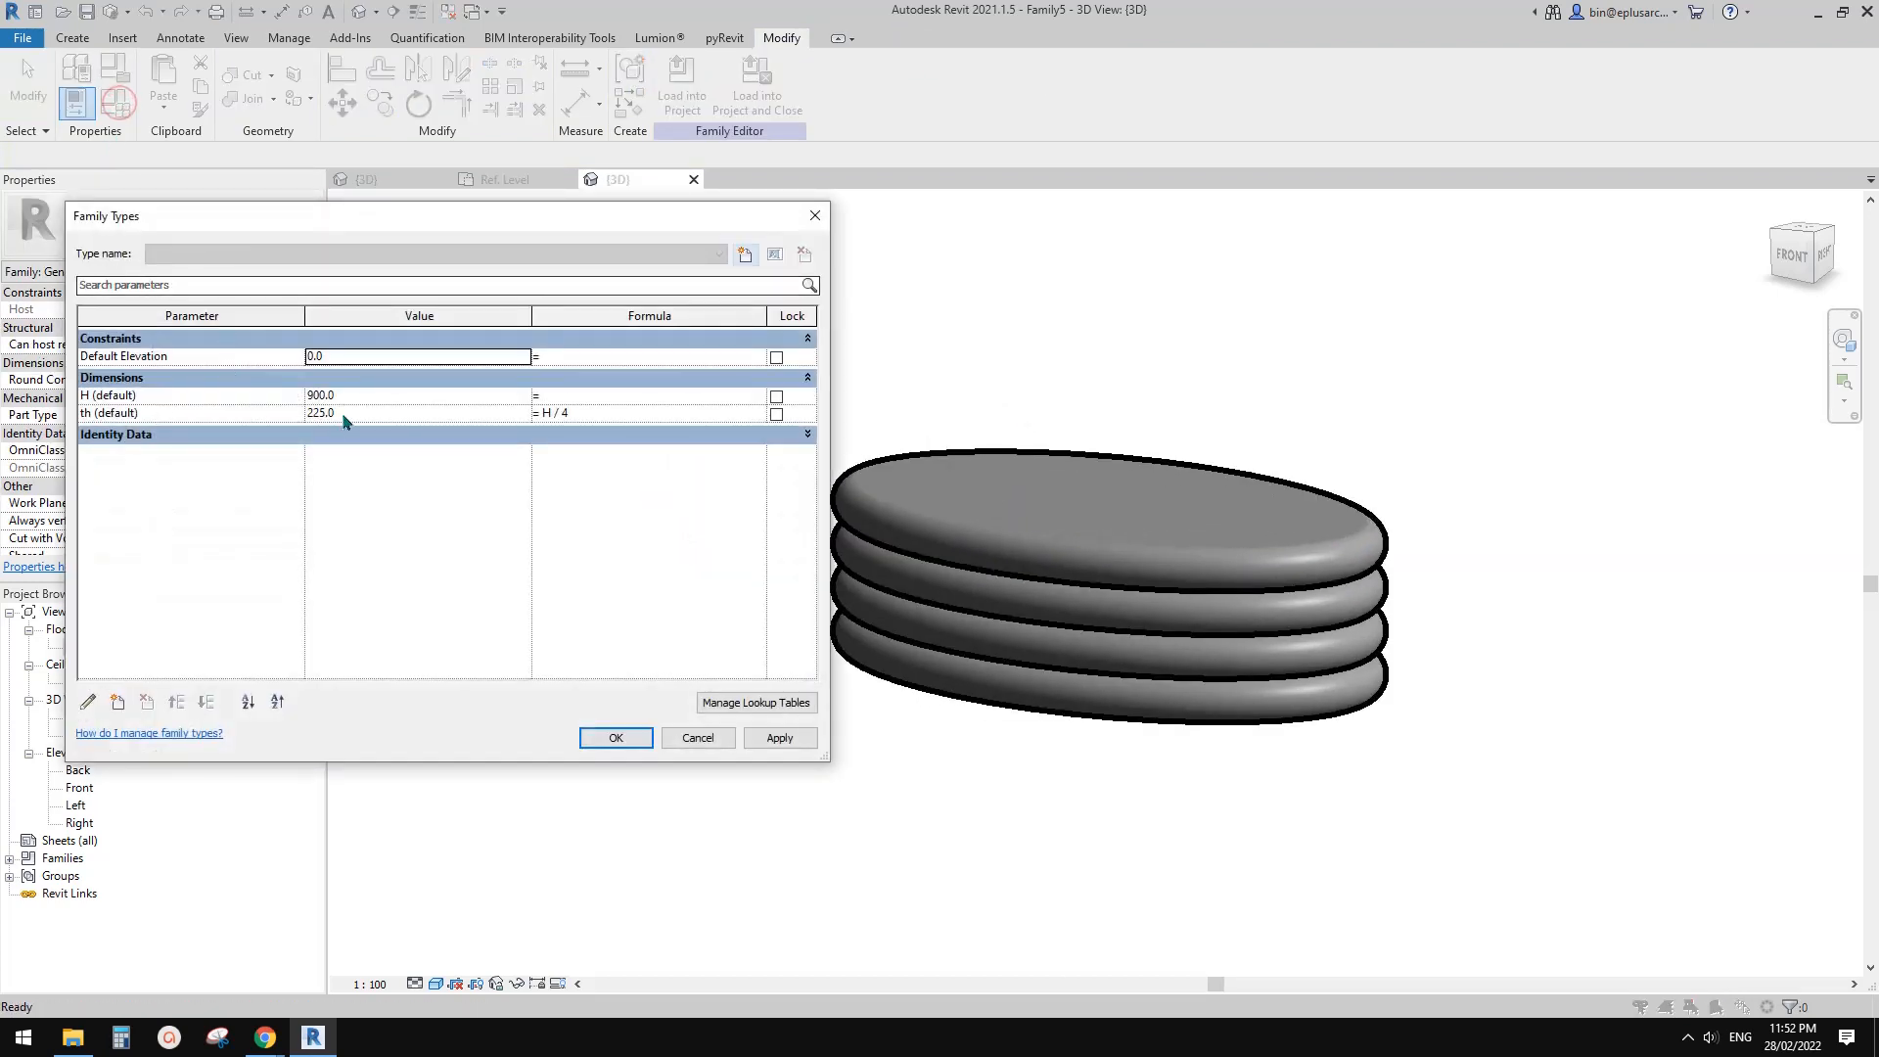
pyautogui.doubleClick(357, 396)
pyautogui.write('750')
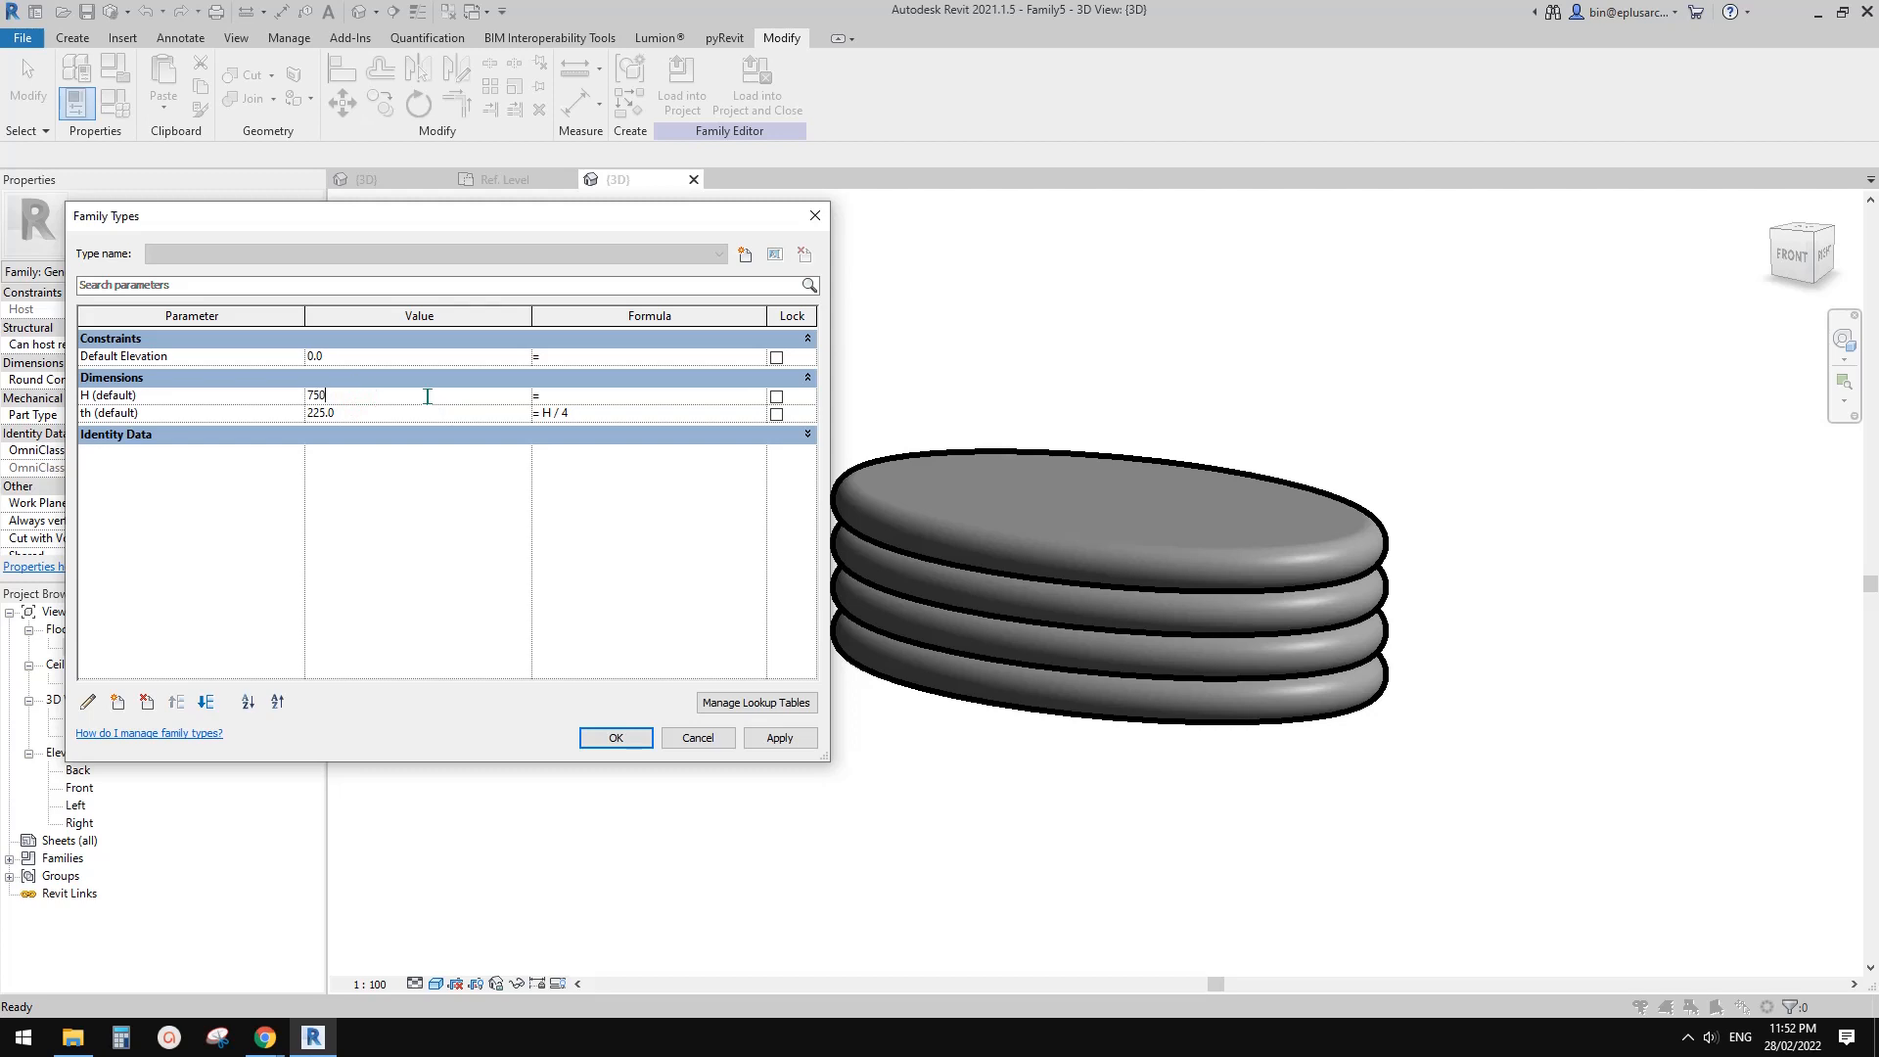
pyautogui.click(769, 736)
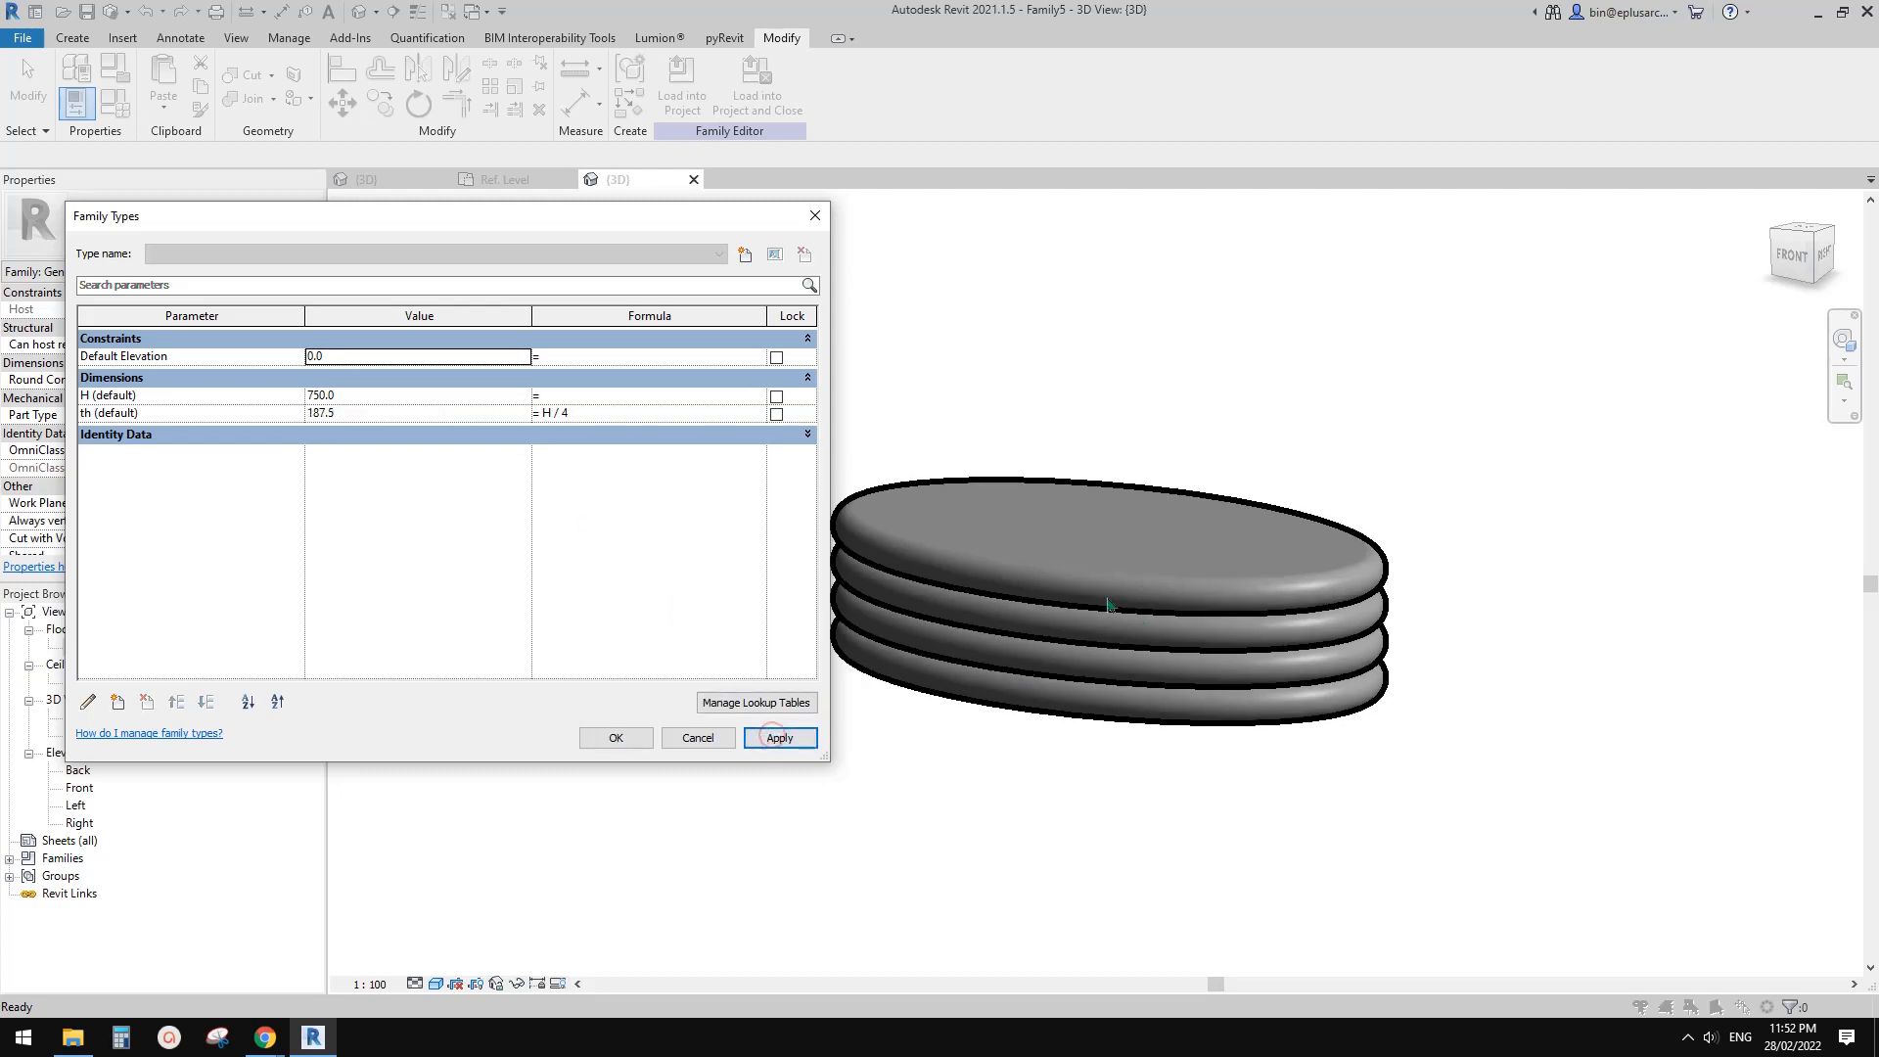
pyautogui.click(615, 737)
pyautogui.keyDown('shift'); pyautogui.moveTo(1040, 776); pyautogui.dragTo(1107, 809, button='middle'); pyautogui.keyUp('shift')
pyautogui.scroll(2, 1082, 632)
pyautogui.keyDown('shift'); pyautogui.moveTo(1069, 654); pyautogui.dragTo(1022, 726, button='middle'); pyautogui.keyUp('shift')
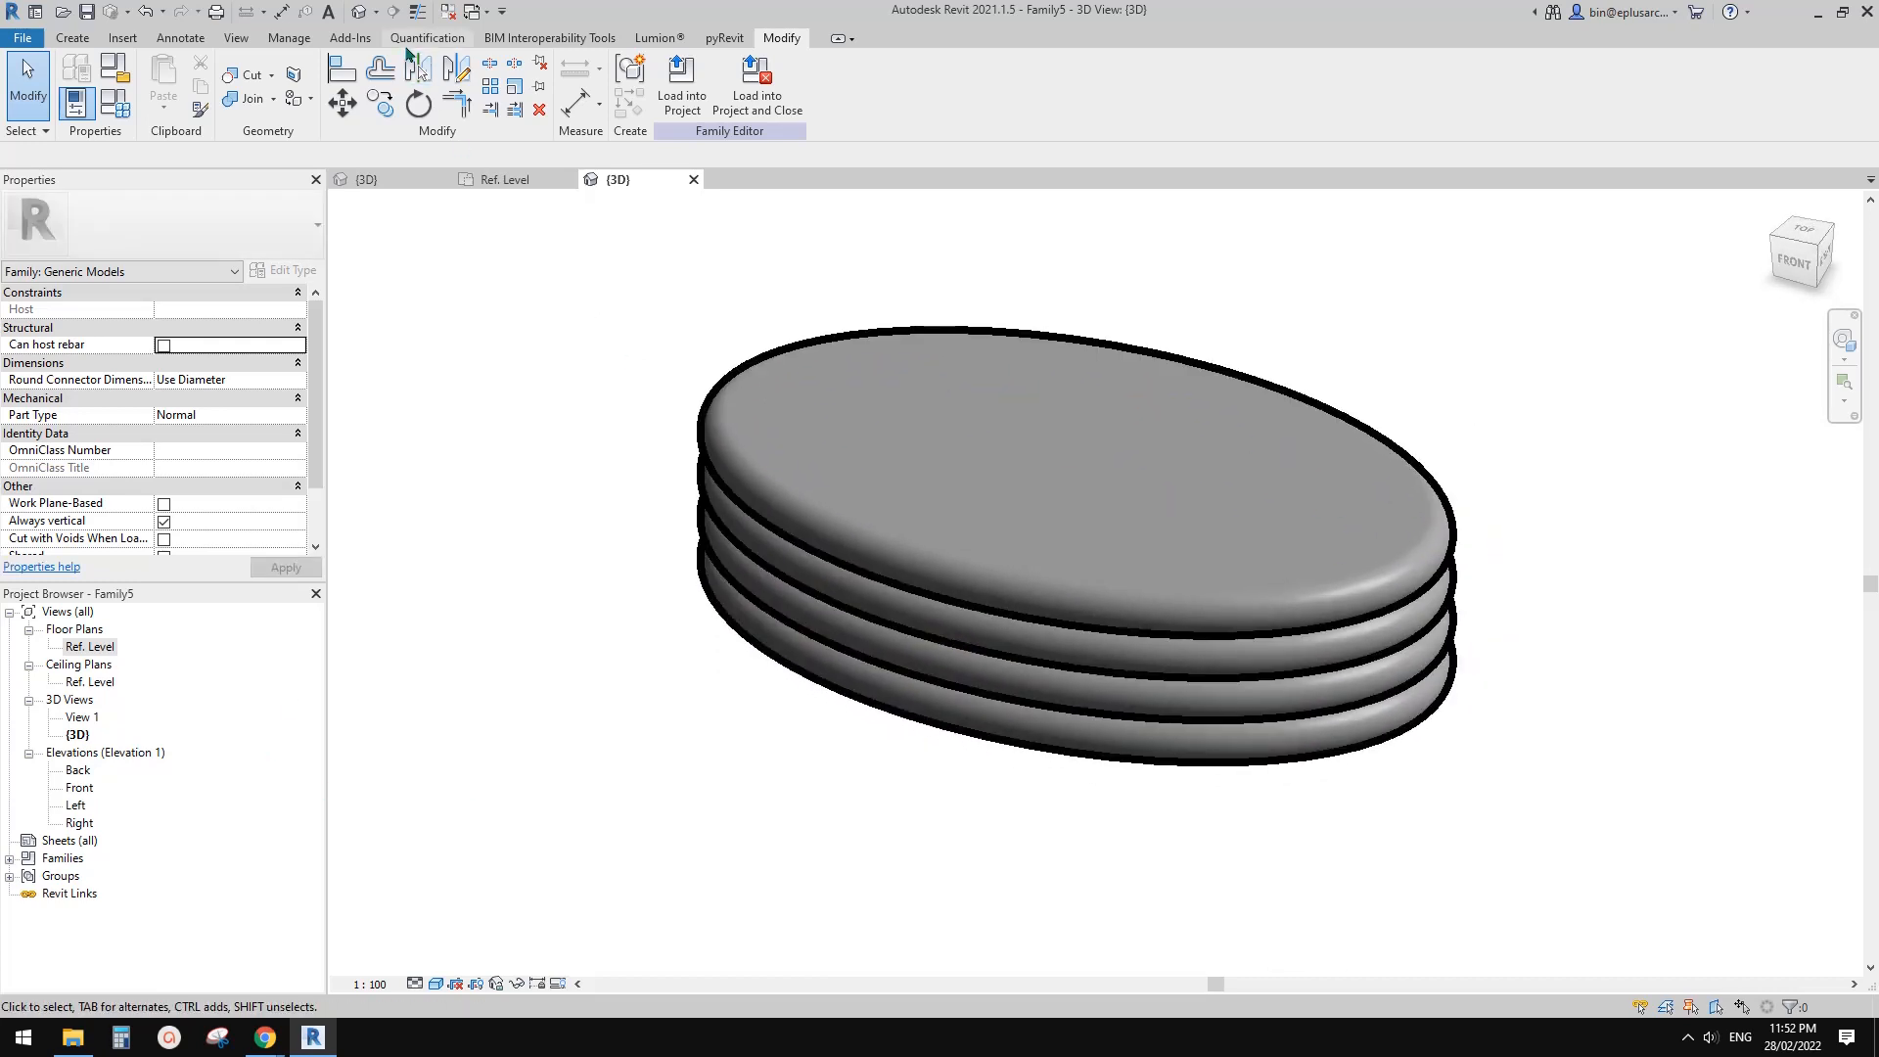
# - Select the bottom disc from below and try to set its radius r1 to 400 mm
pyautogui.keyDown('shift'); pyautogui.moveTo(930, 470); pyautogui.dragTo(1059, 517, button='middle'); pyautogui.keyUp('shift')
pyautogui.click(1058, 513)
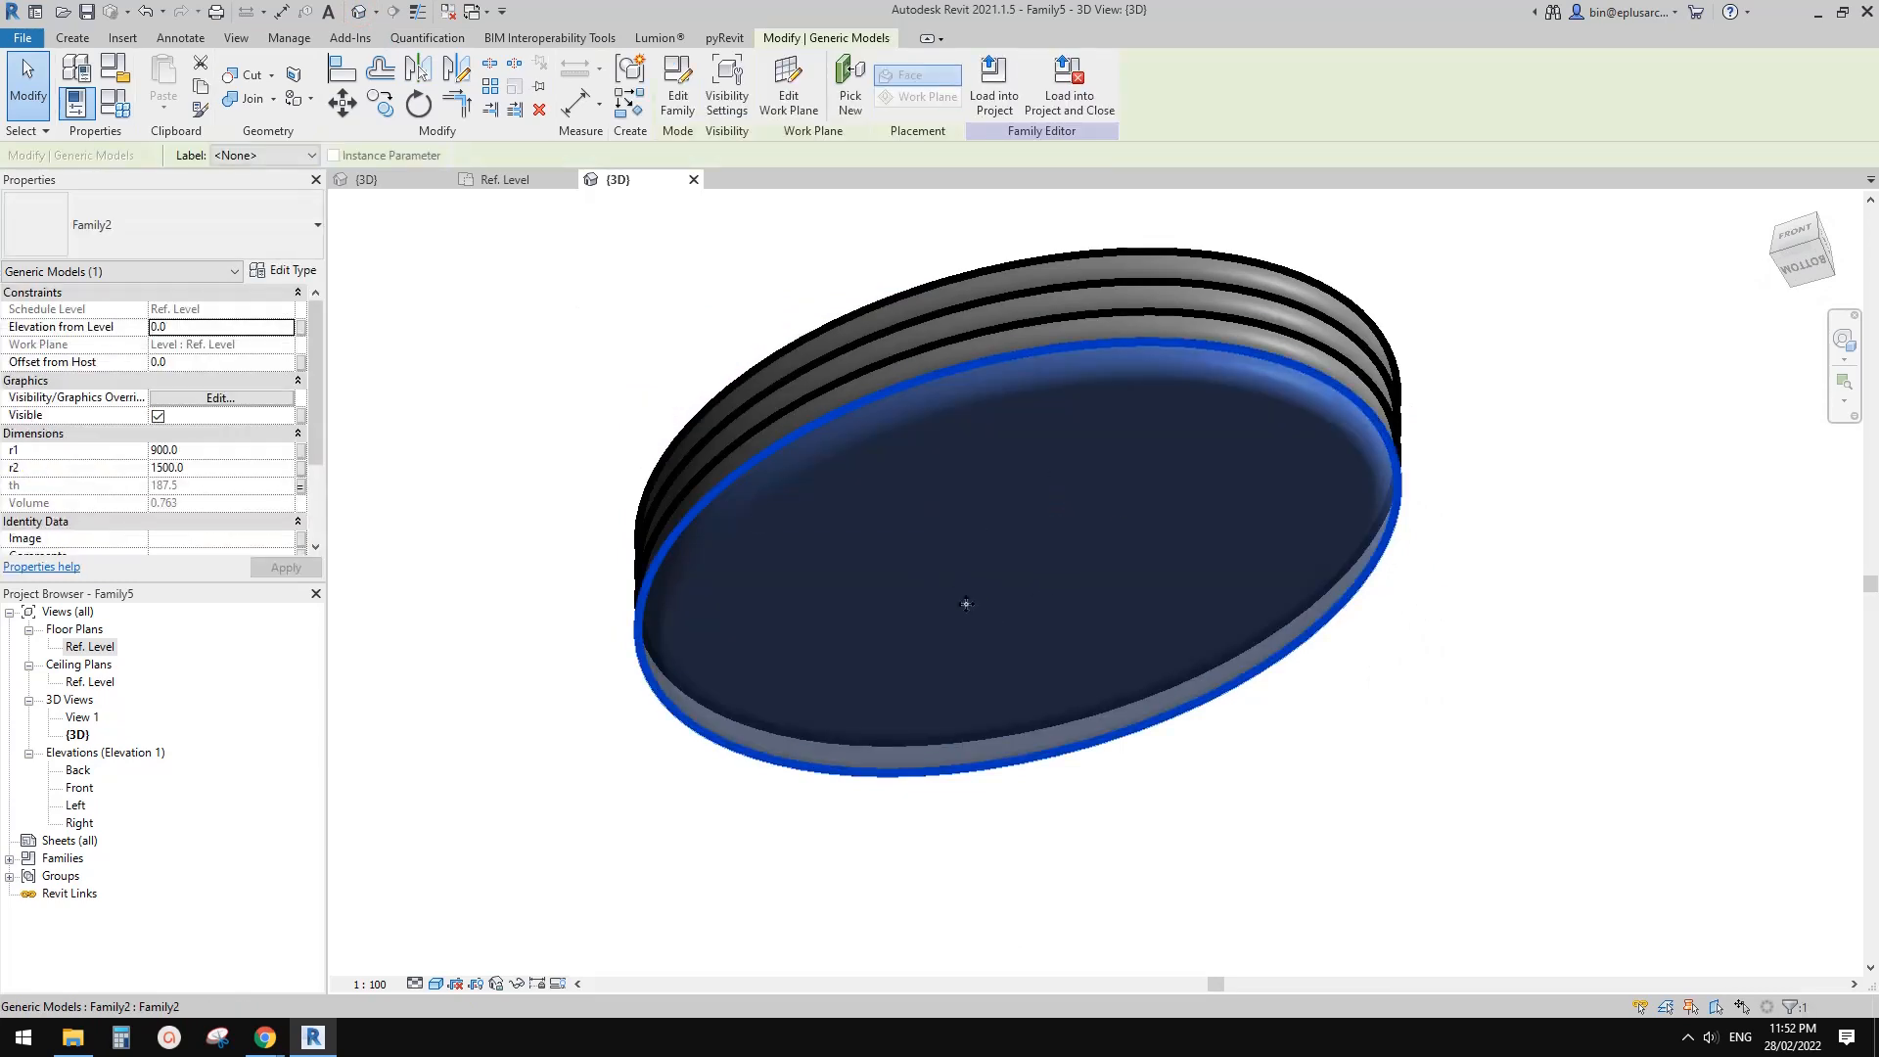
pyautogui.click(217, 451)
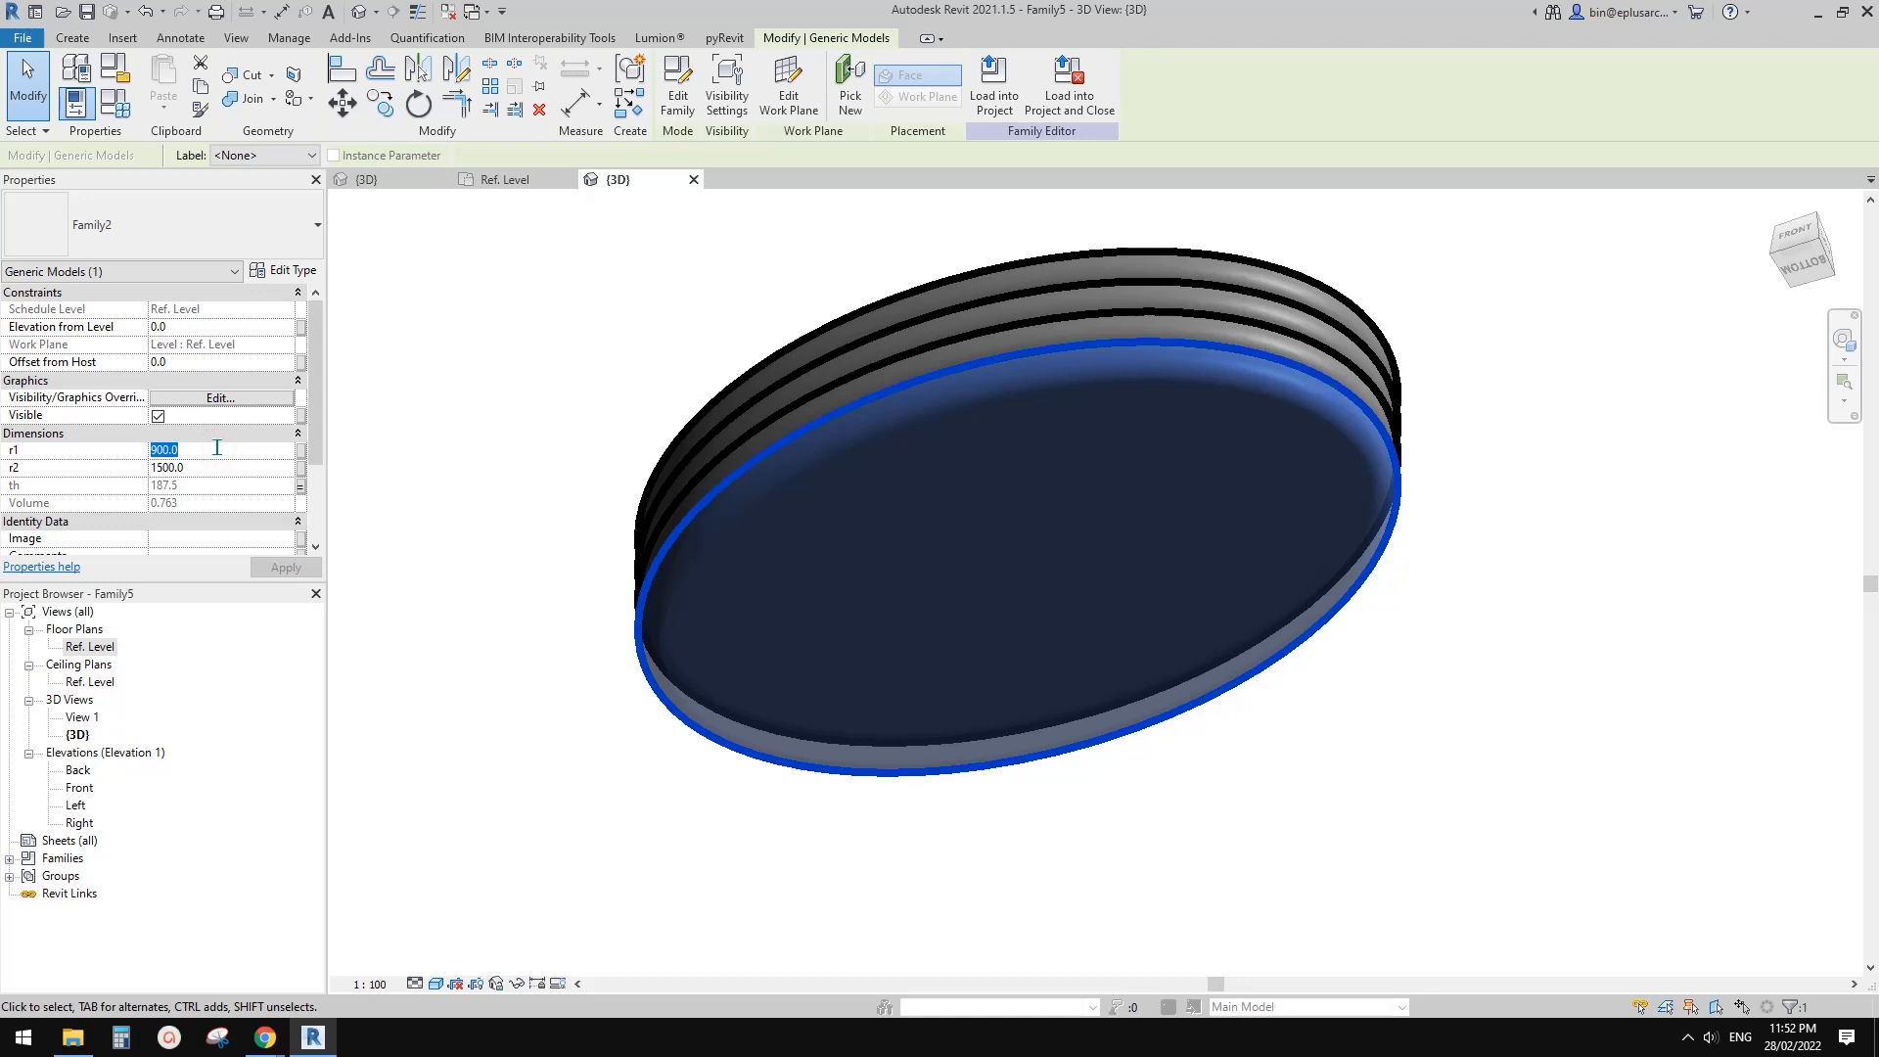
pyautogui.write('400')
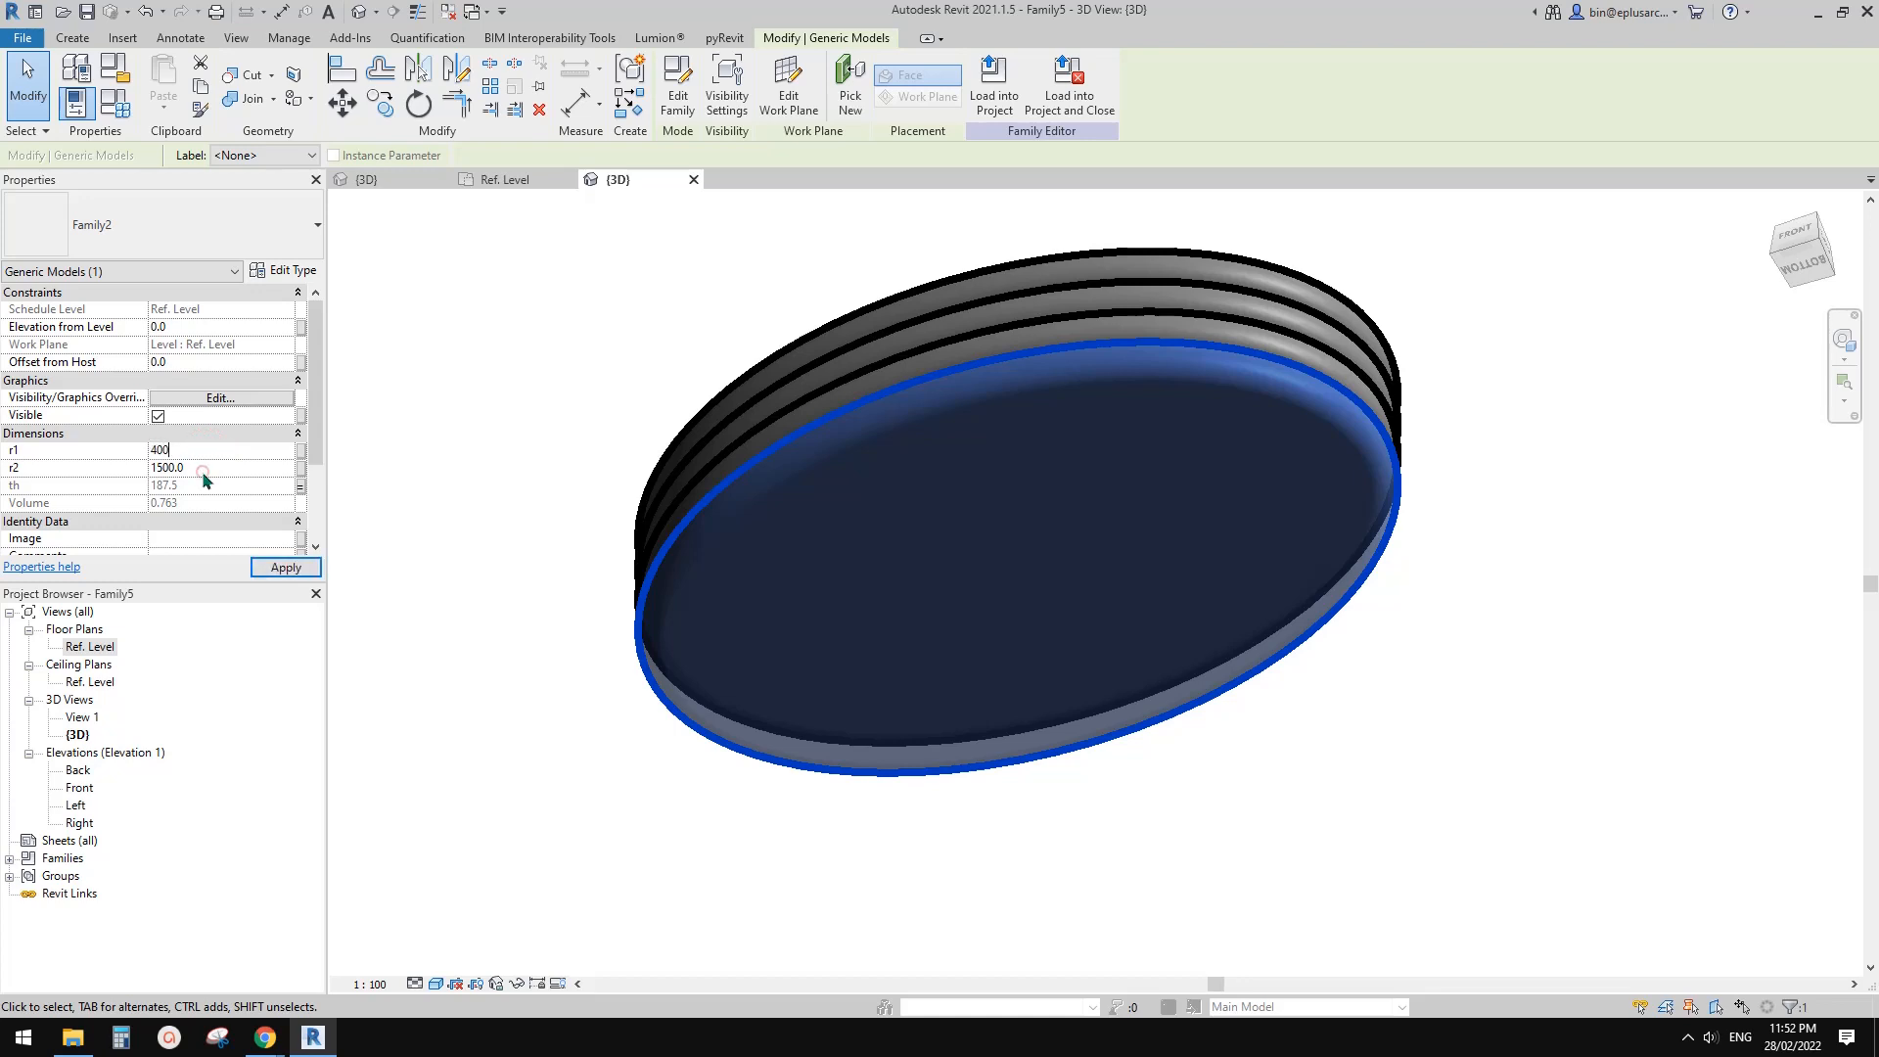
pyautogui.click(203, 474)
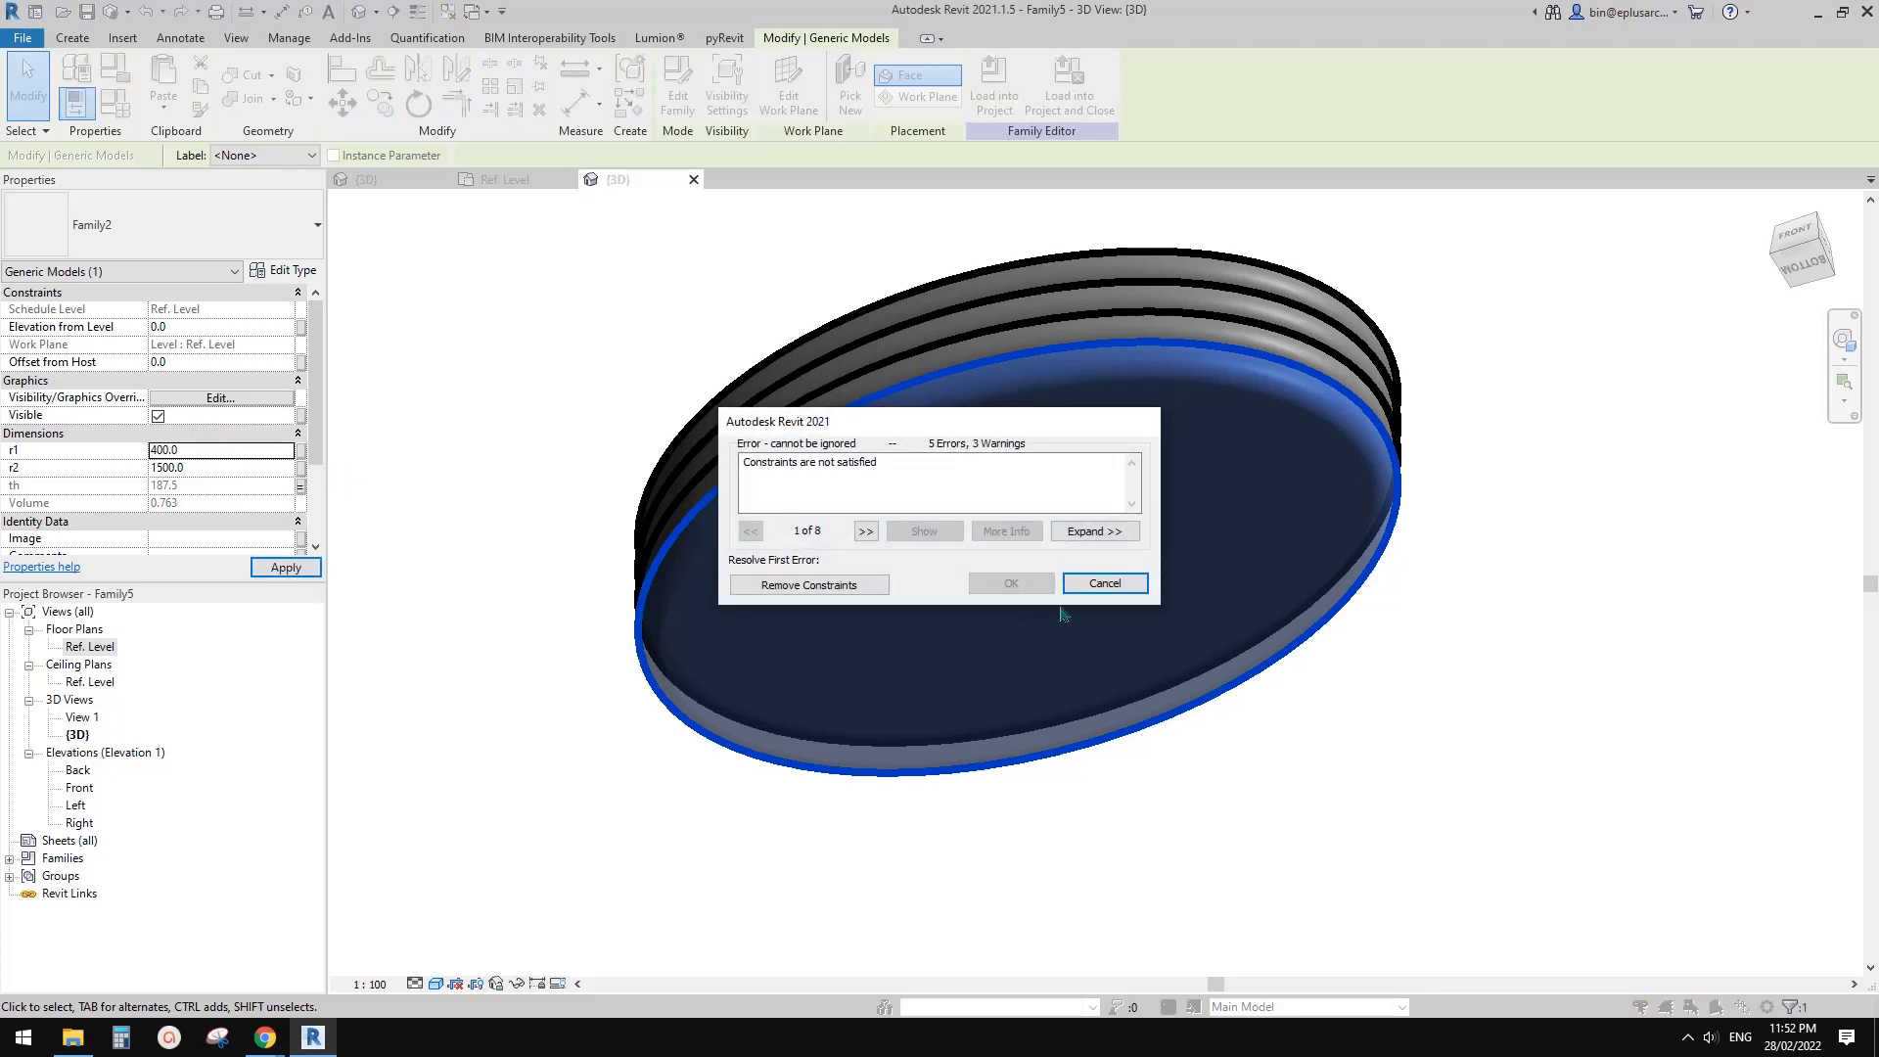
pyautogui.click(1087, 584)
# - Set the selected bottom disc's radius r2 to 400 mm first, followed by its radius r1 to 400 mm
pyautogui.click(229, 469)
pyautogui.write('4')
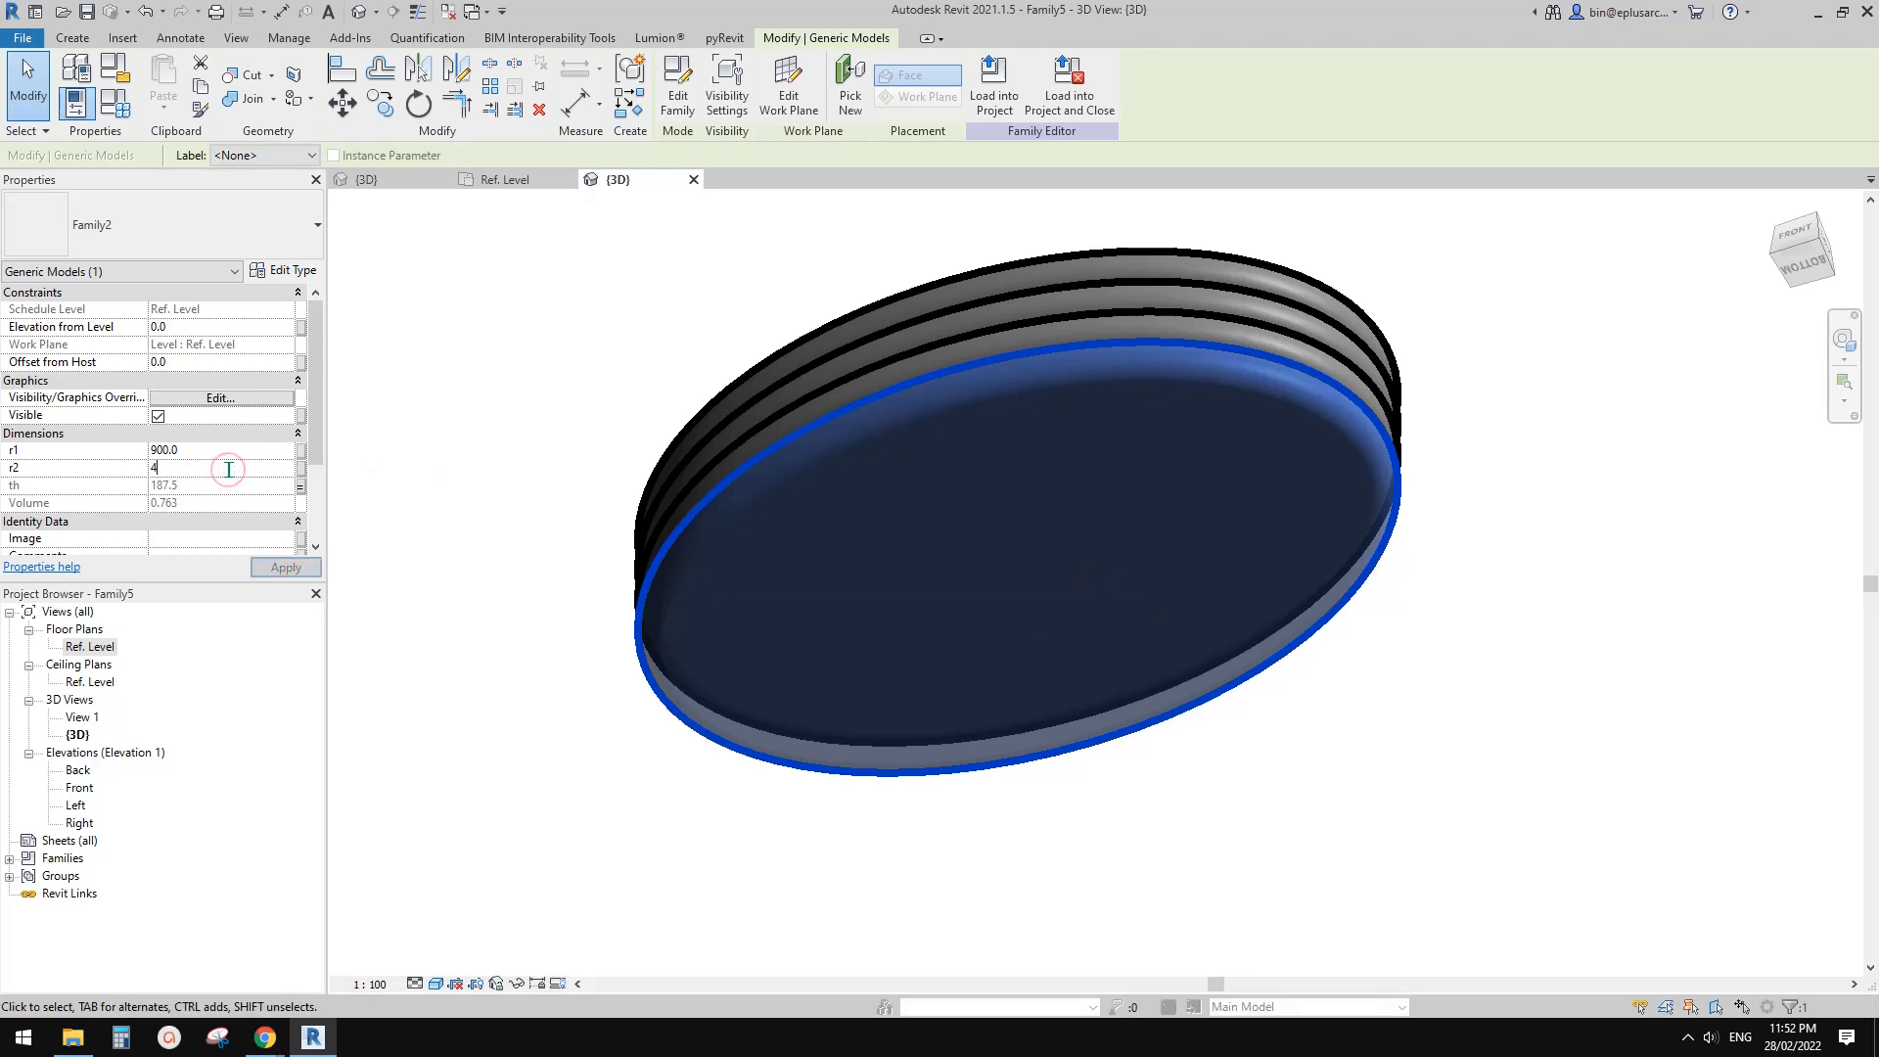
pyautogui.write('00')
pyautogui.click(245, 450)
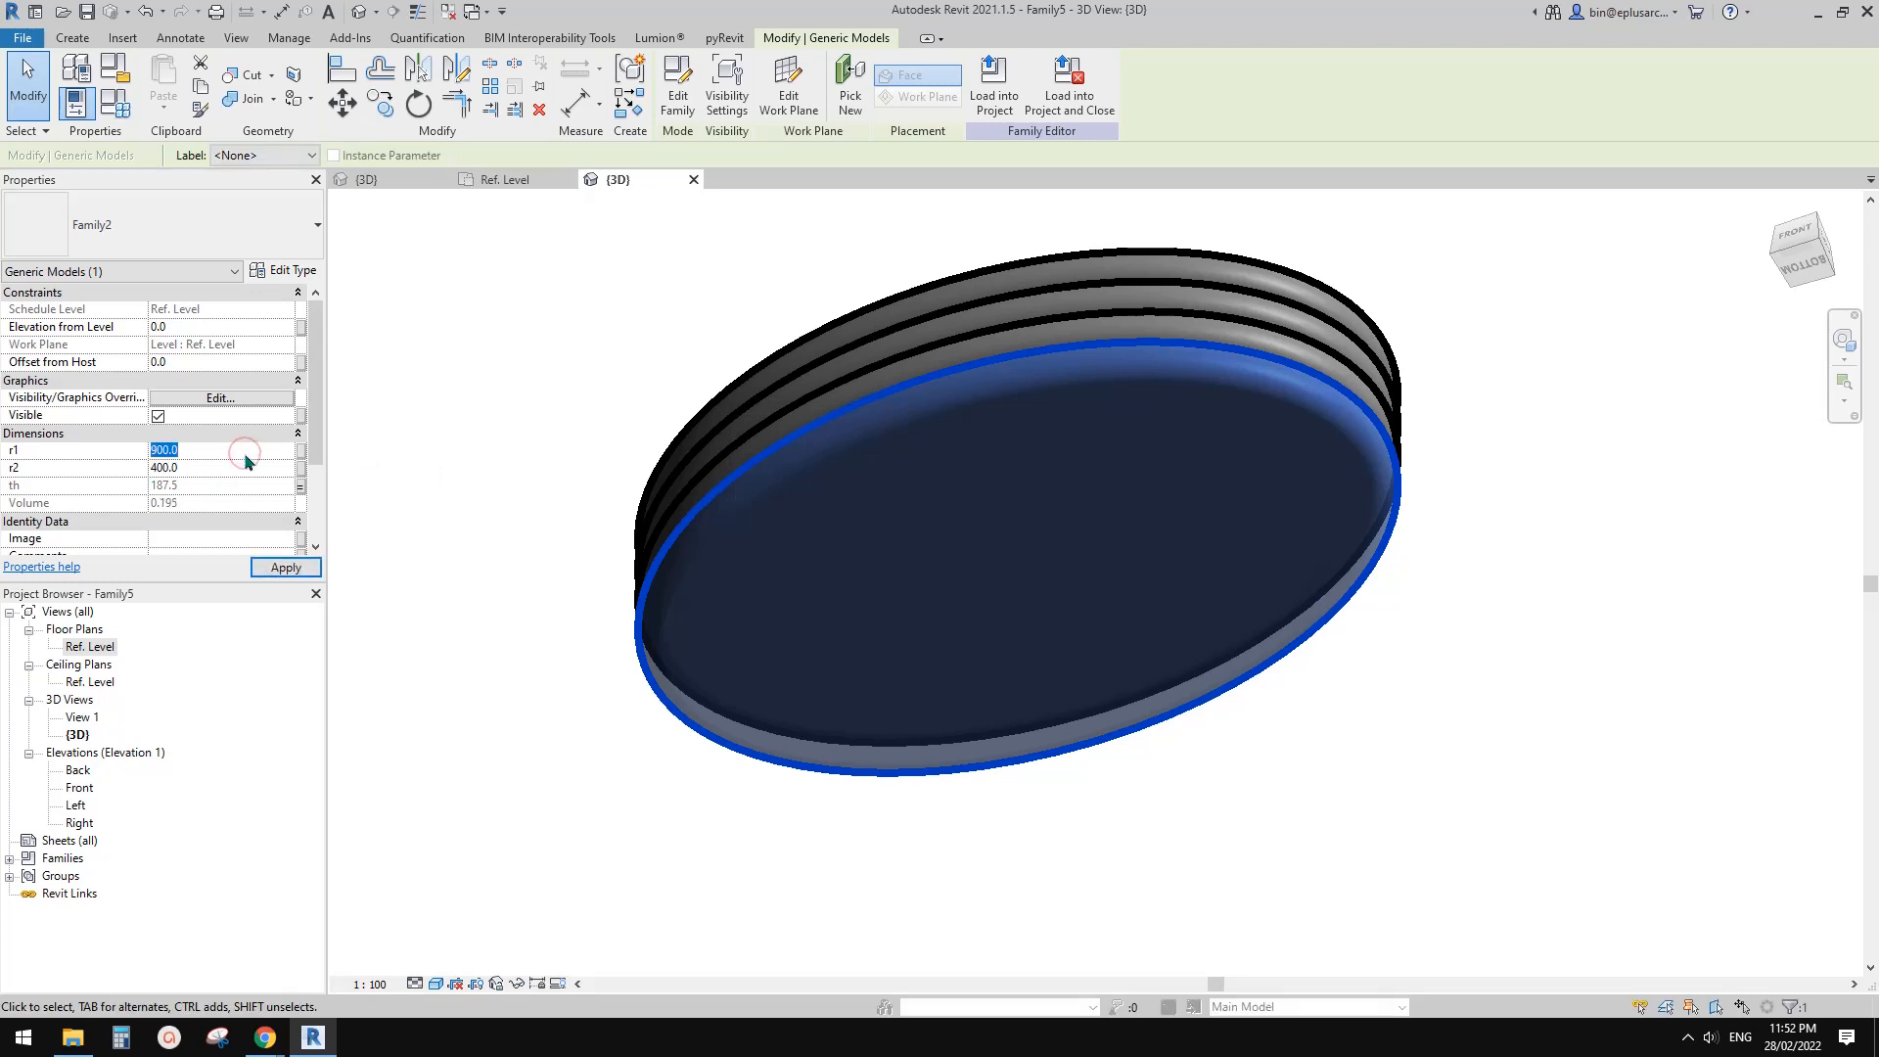
pyautogui.write('400')
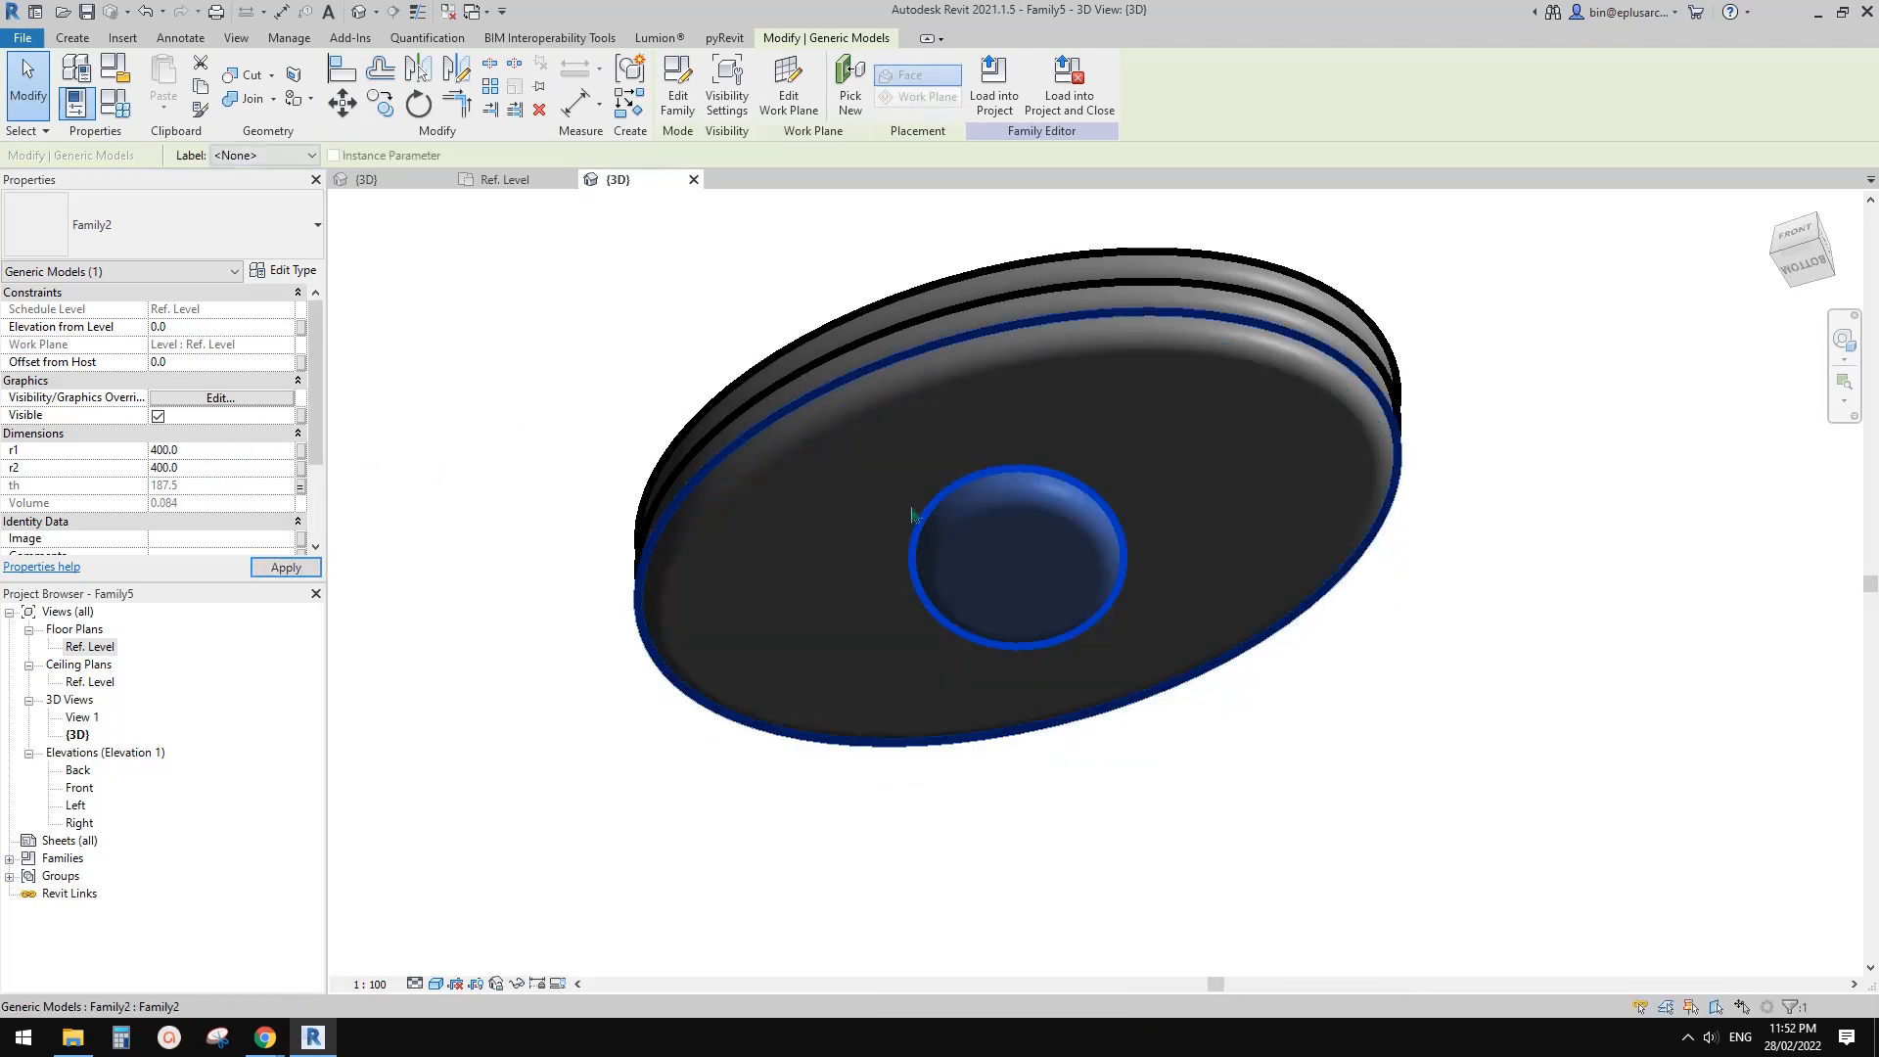
# - Select the second disc from the bottom and try to set its radius r1 to 500 mm
pyautogui.keyDown('shift'); pyautogui.moveTo(1037, 617); pyautogui.dragTo(1123, 356, button='middle'); pyautogui.keyUp('shift')
pyautogui.click(1129, 492)
pyautogui.click(228, 451)
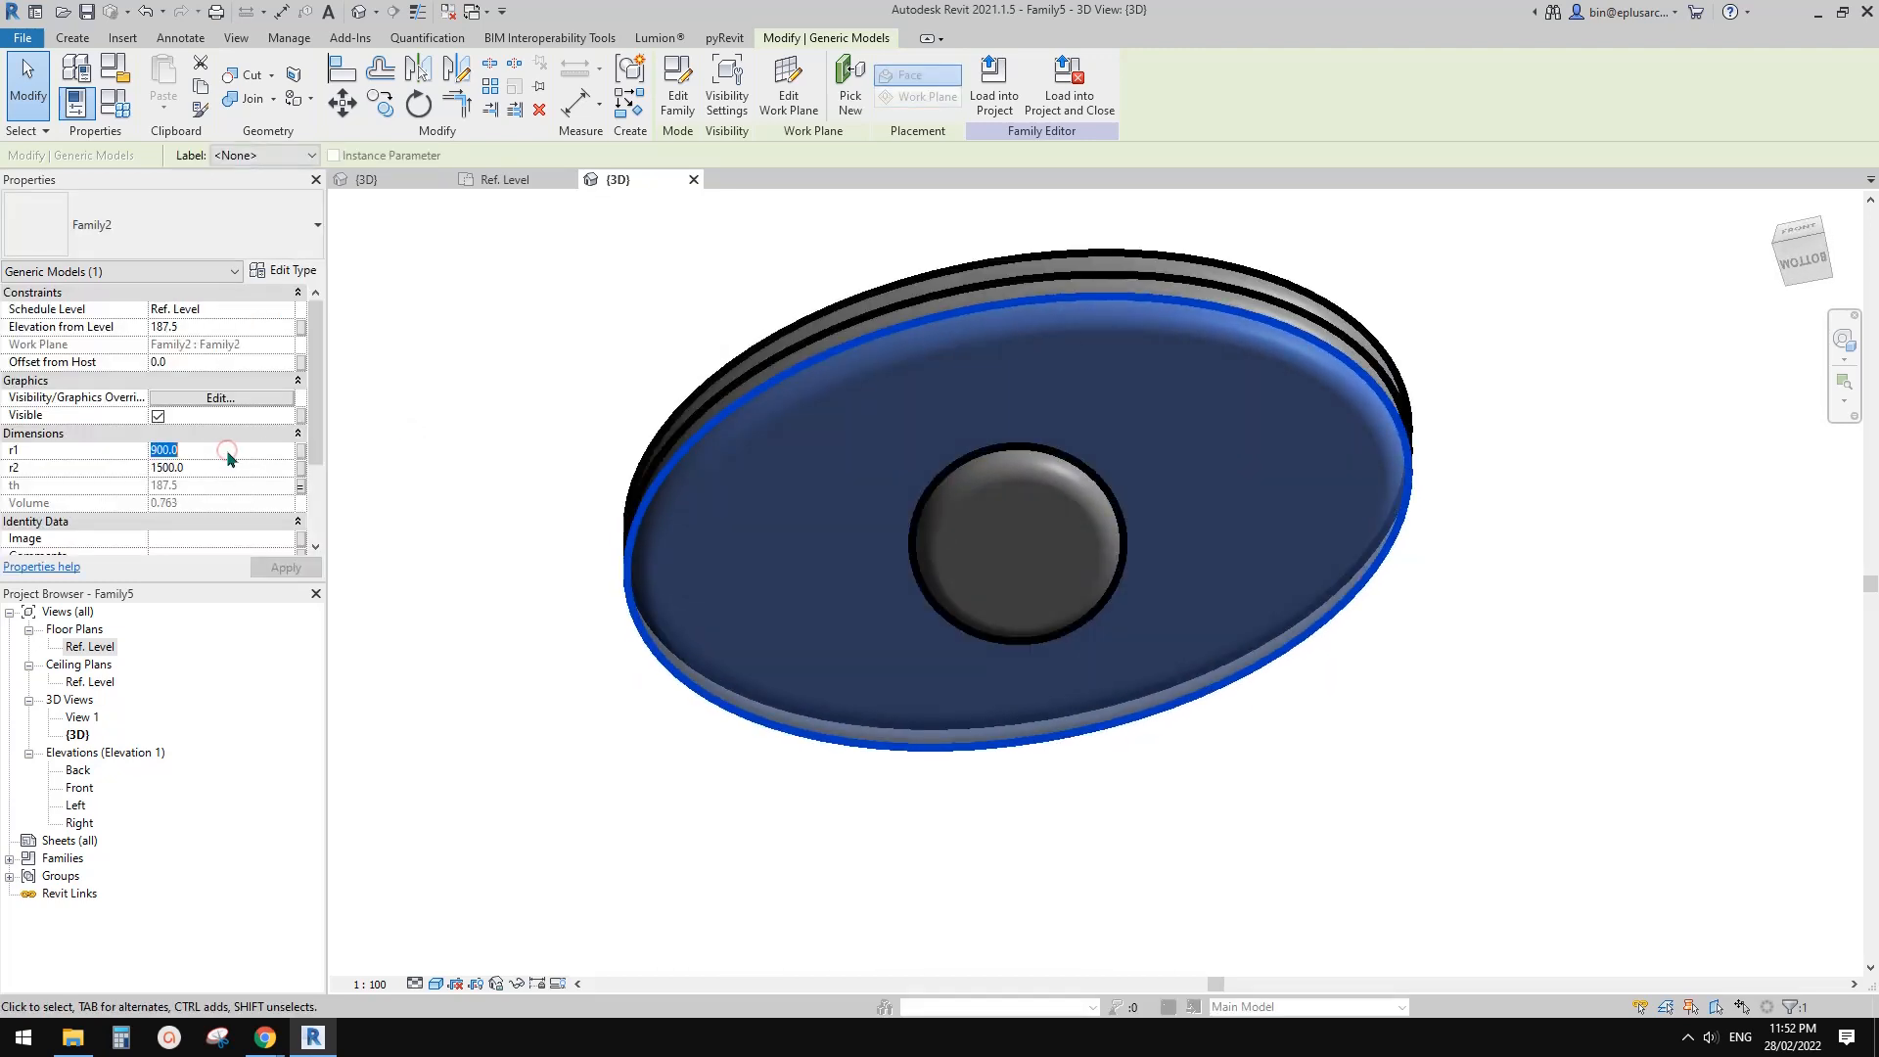
pyautogui.write('500')
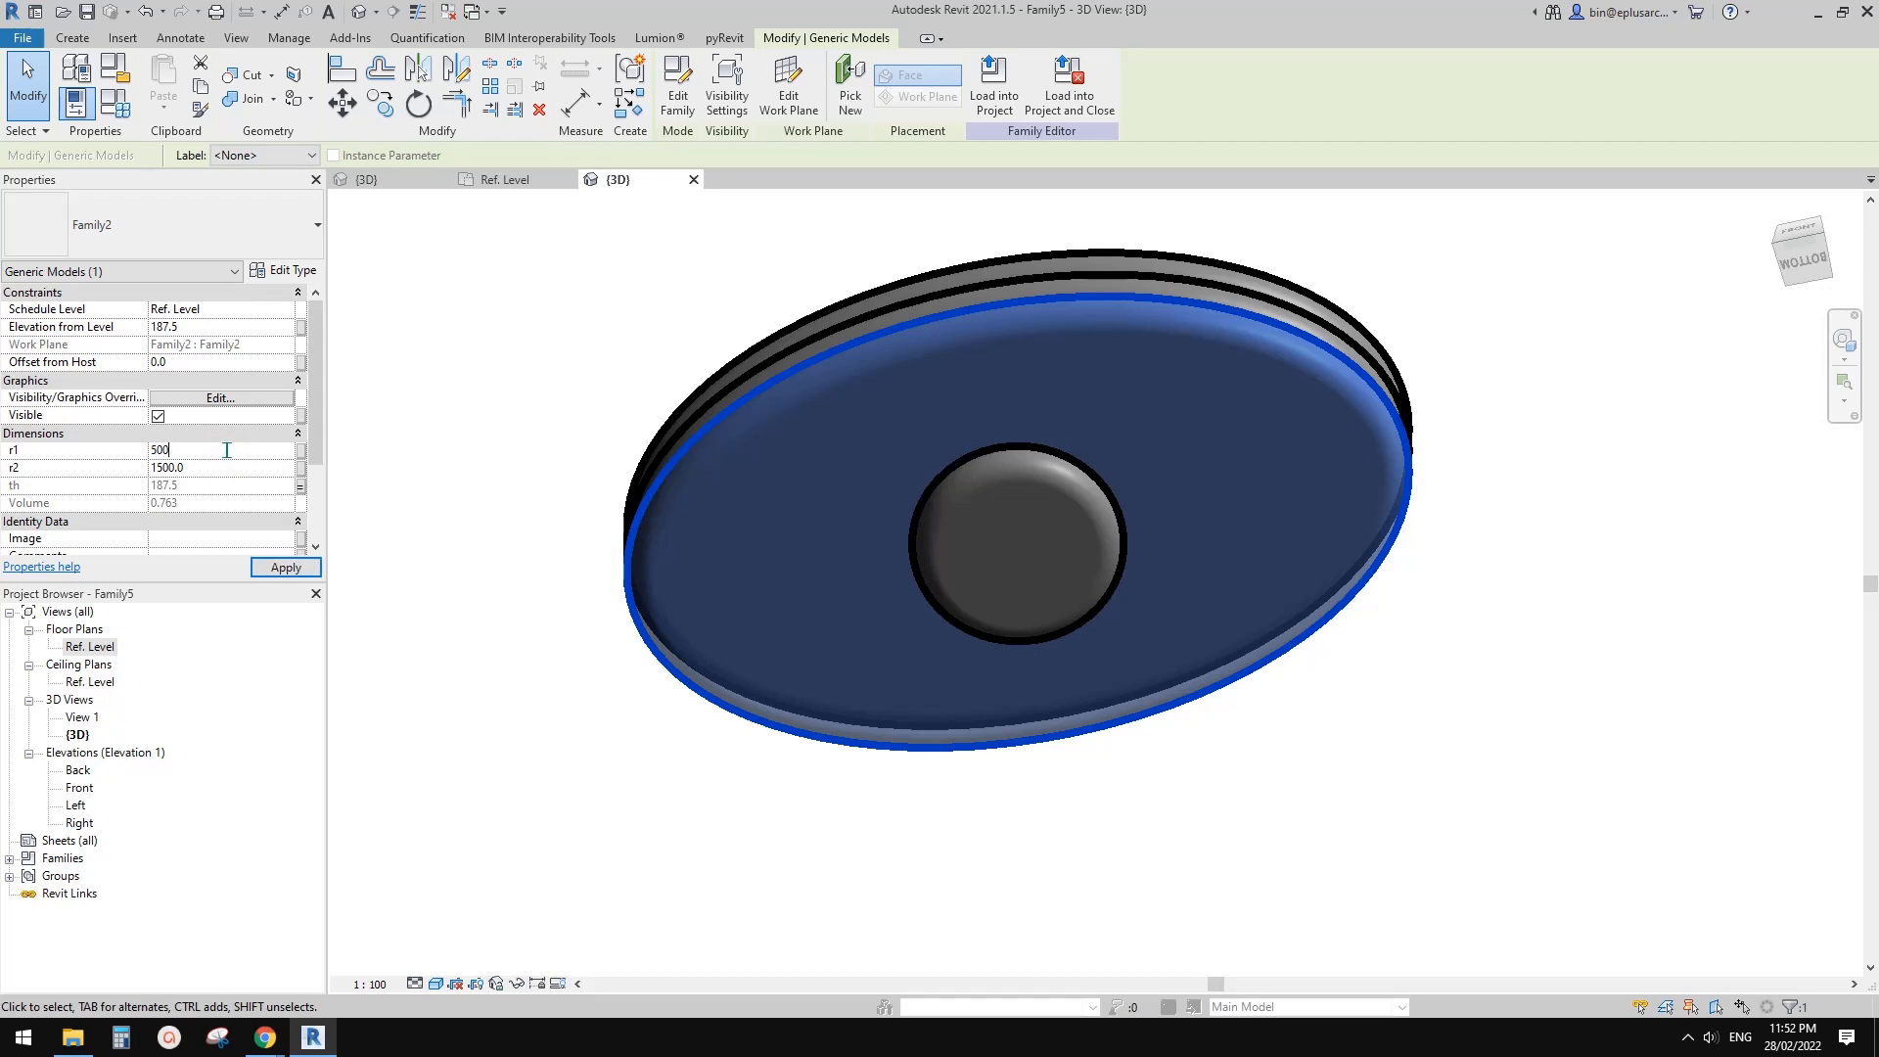
pyautogui.press('Return')
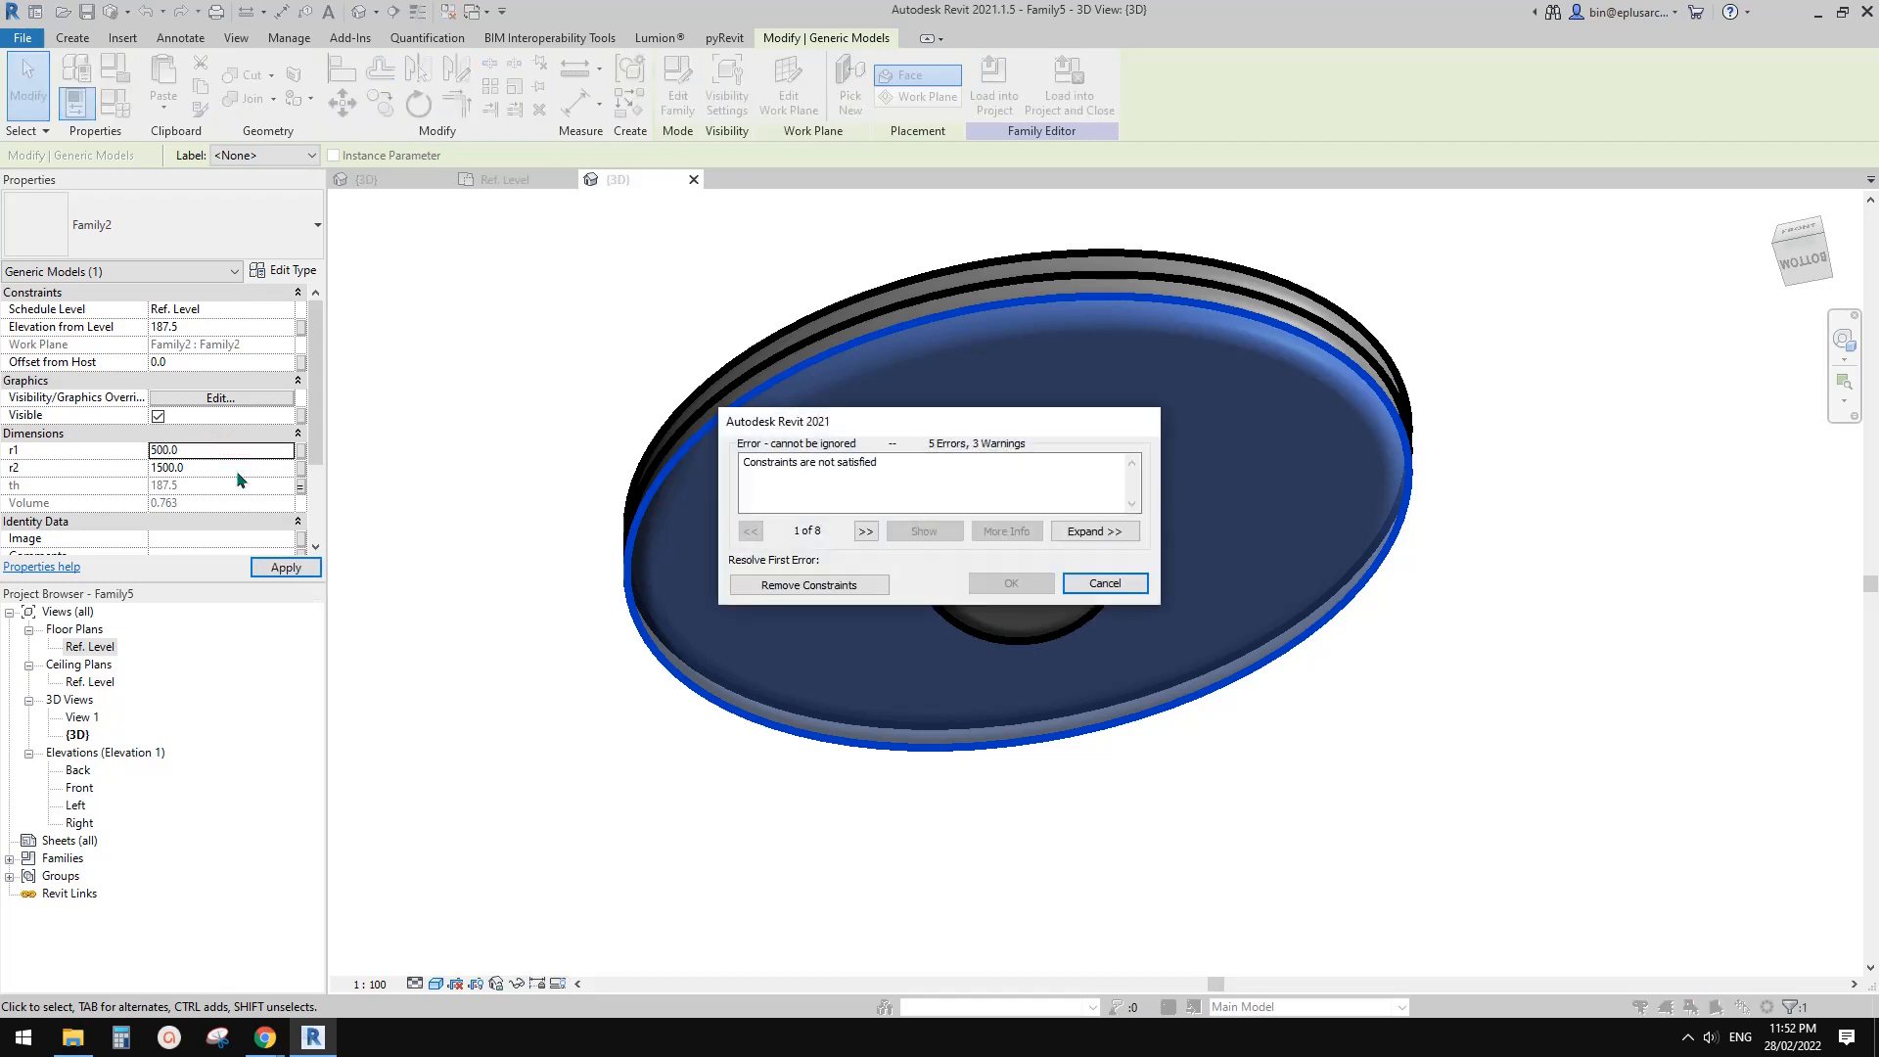
pyautogui.click(1105, 584)
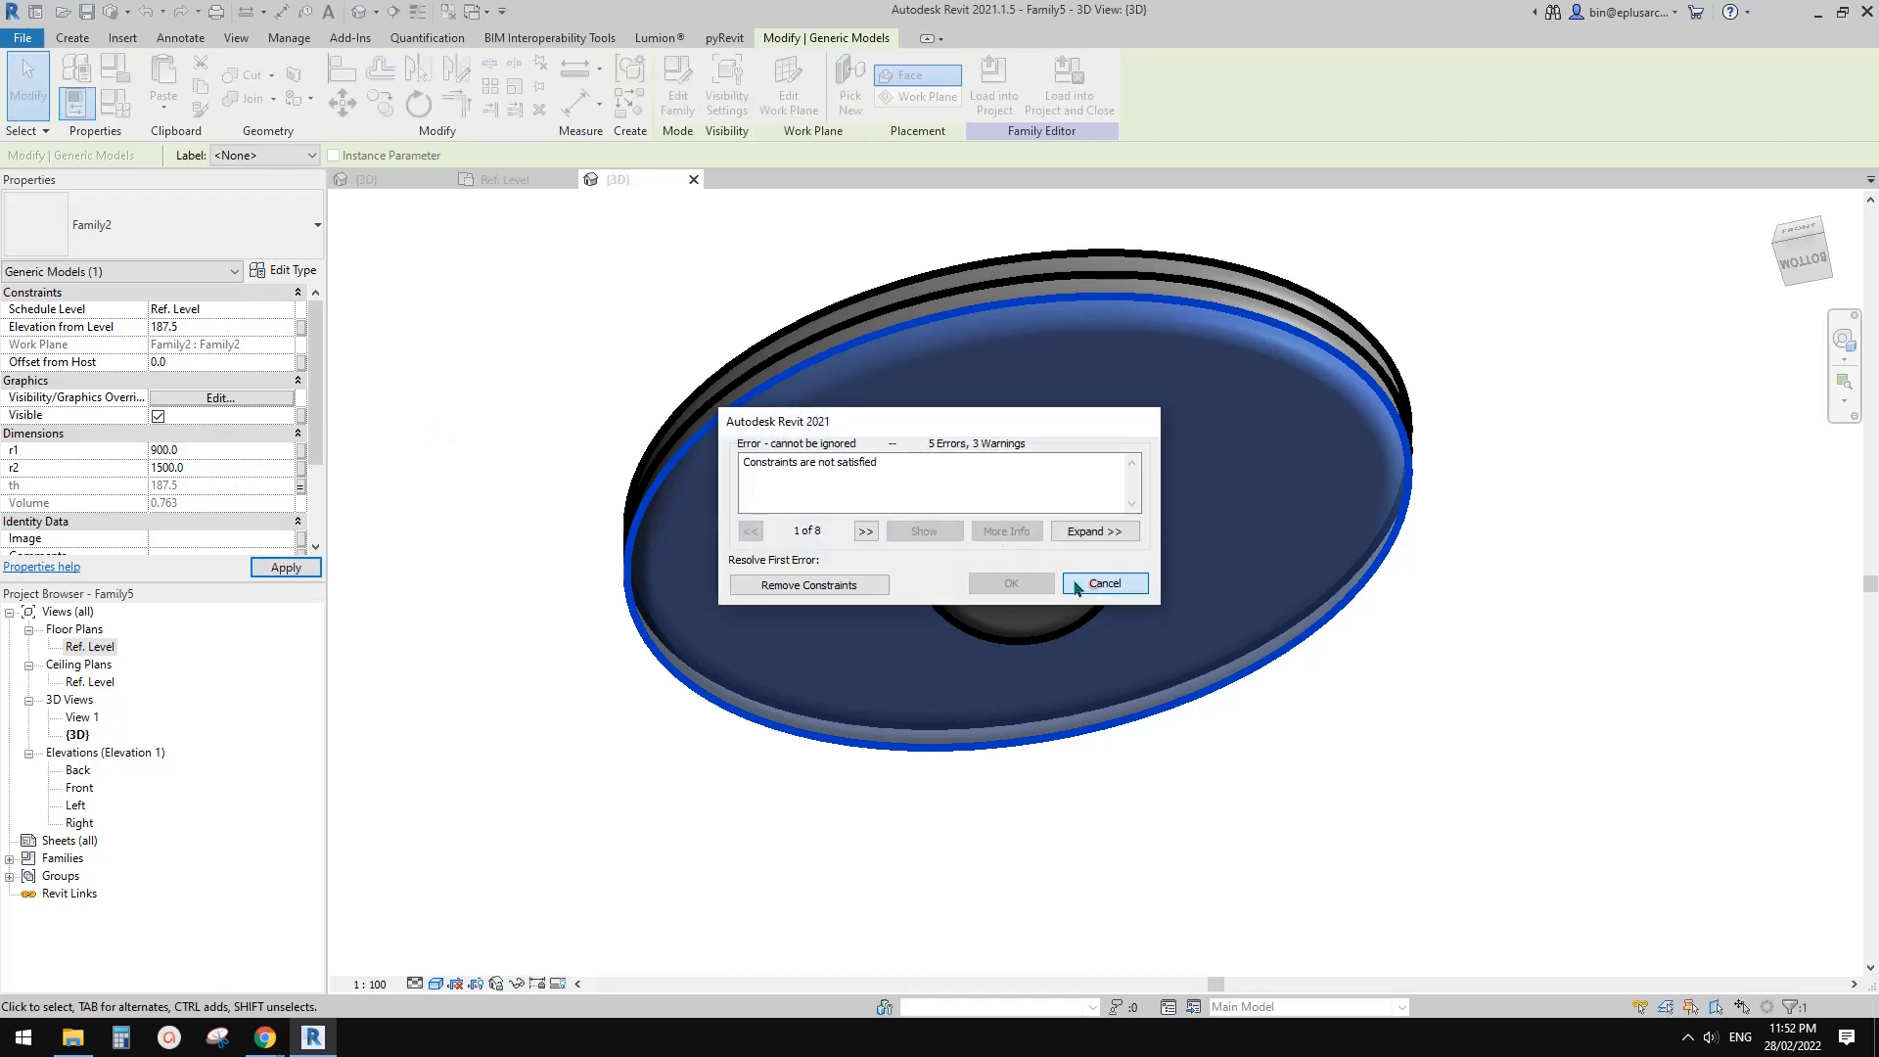
pyautogui.click(200, 452)
pyautogui.write('5')
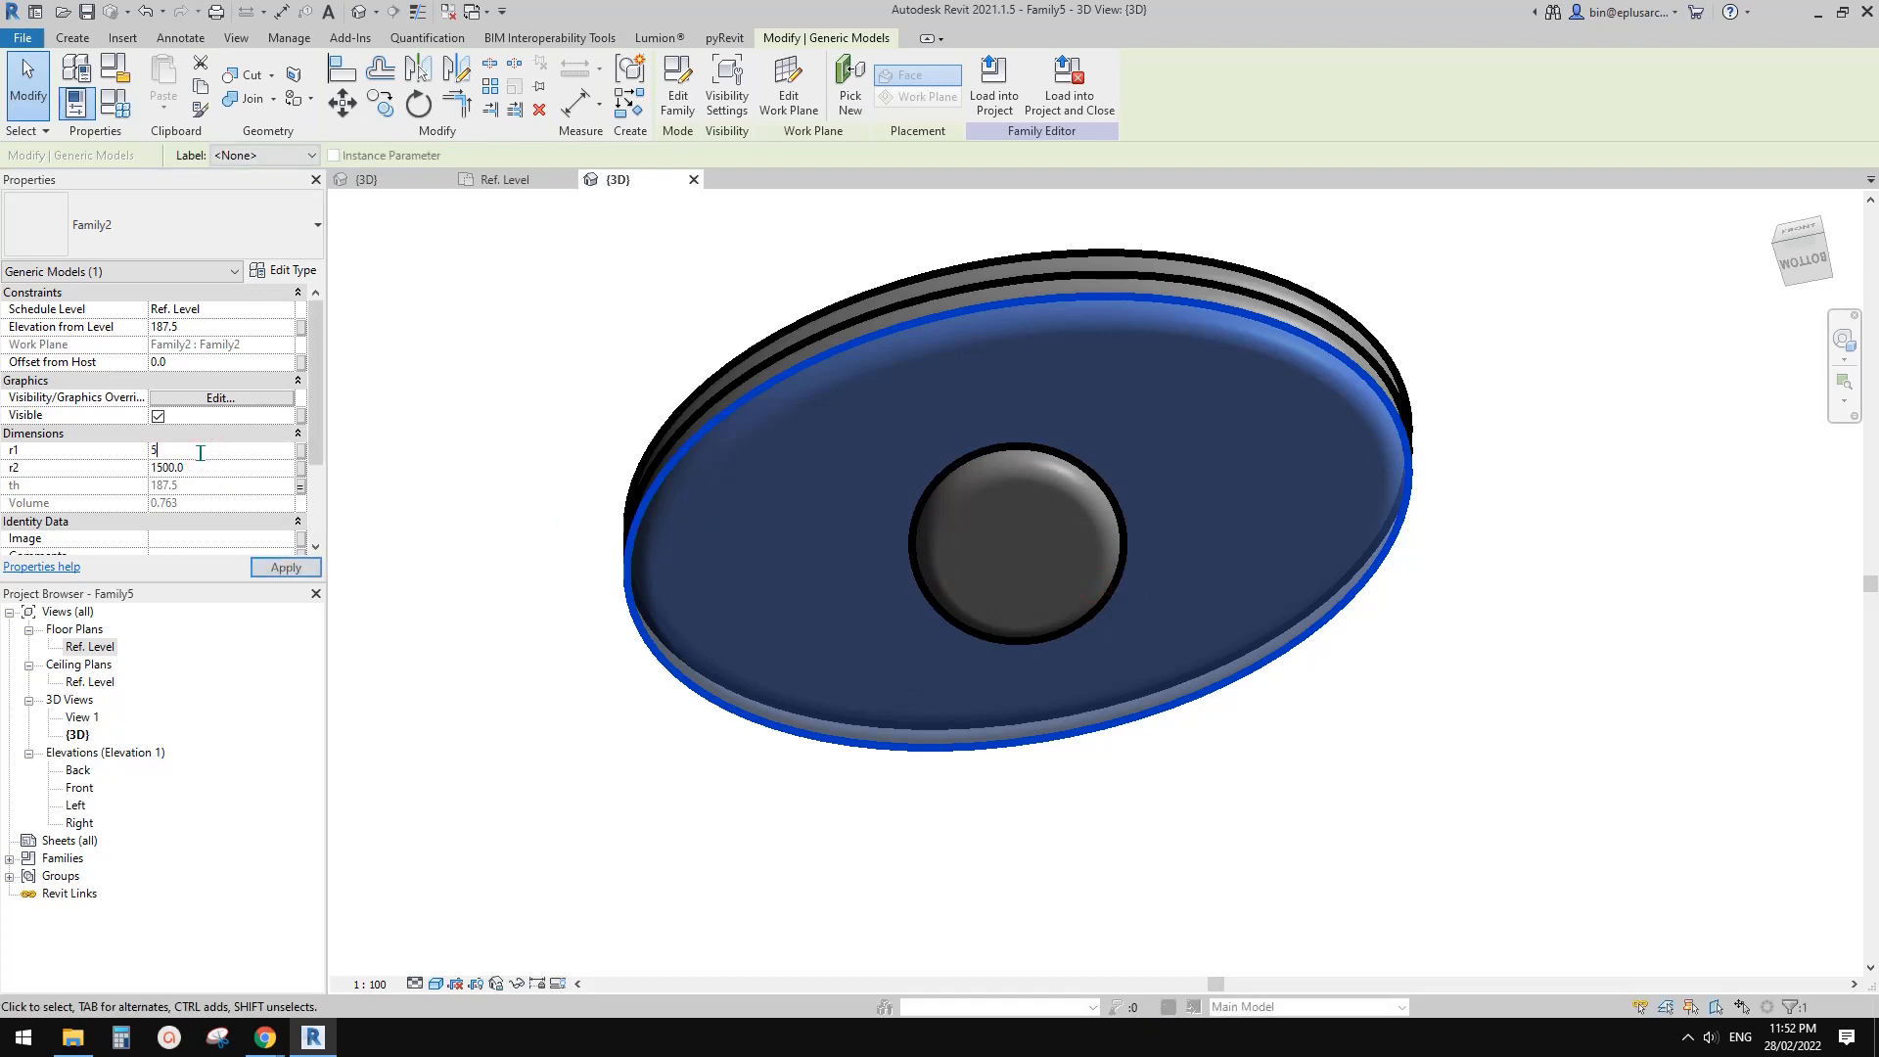
pyautogui.write('00')
pyautogui.press('Return')
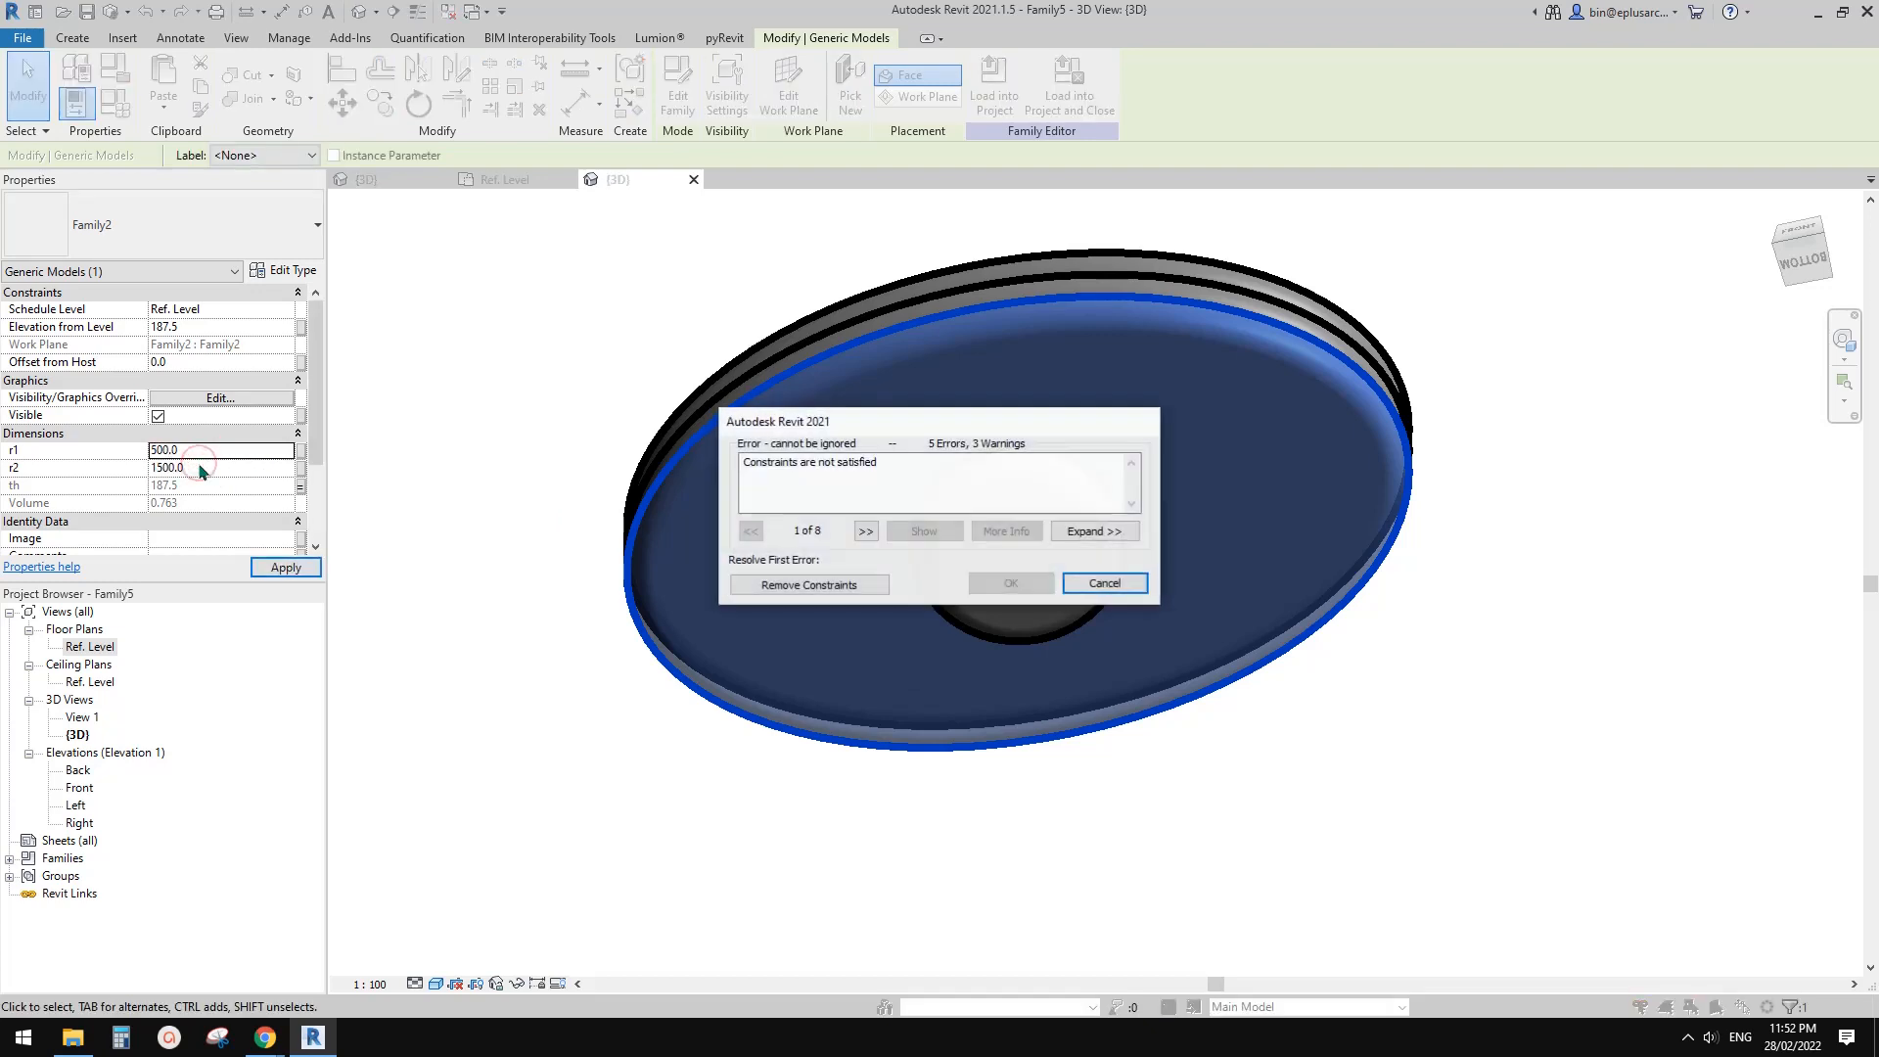
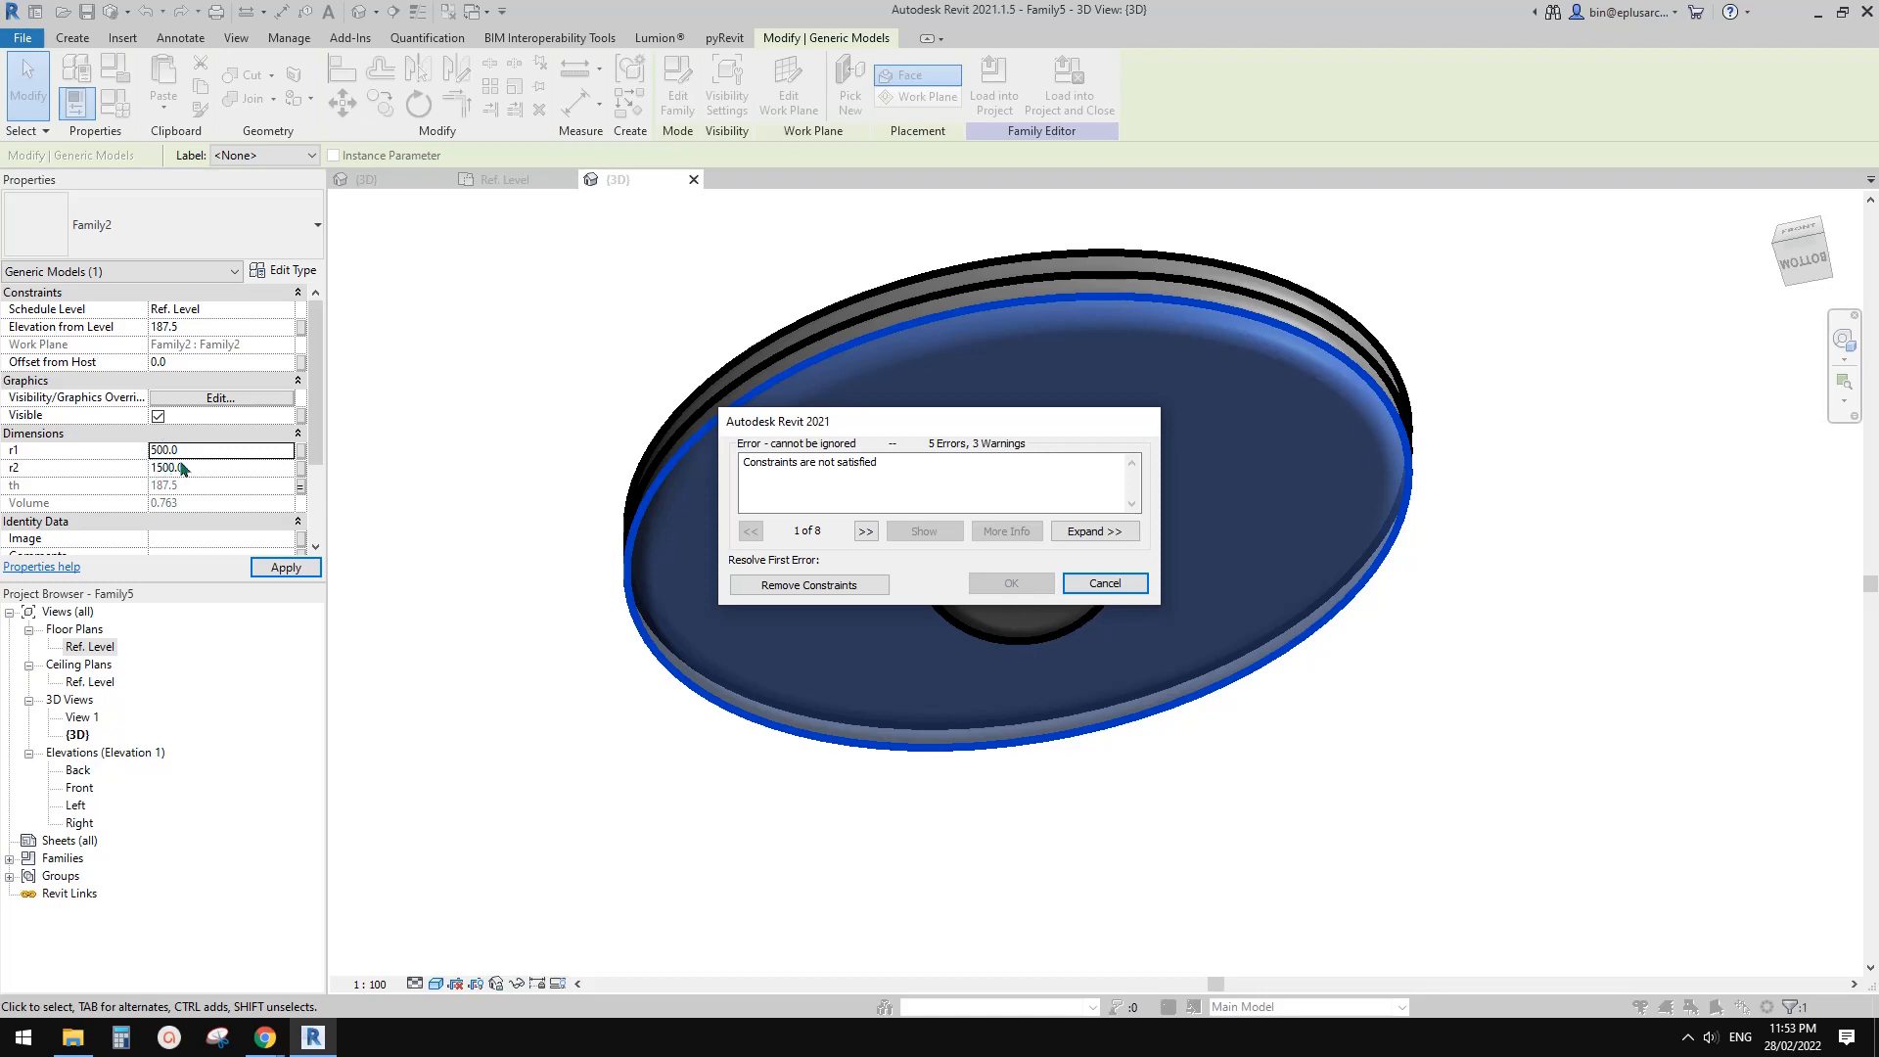
pyautogui.click(1087, 582)
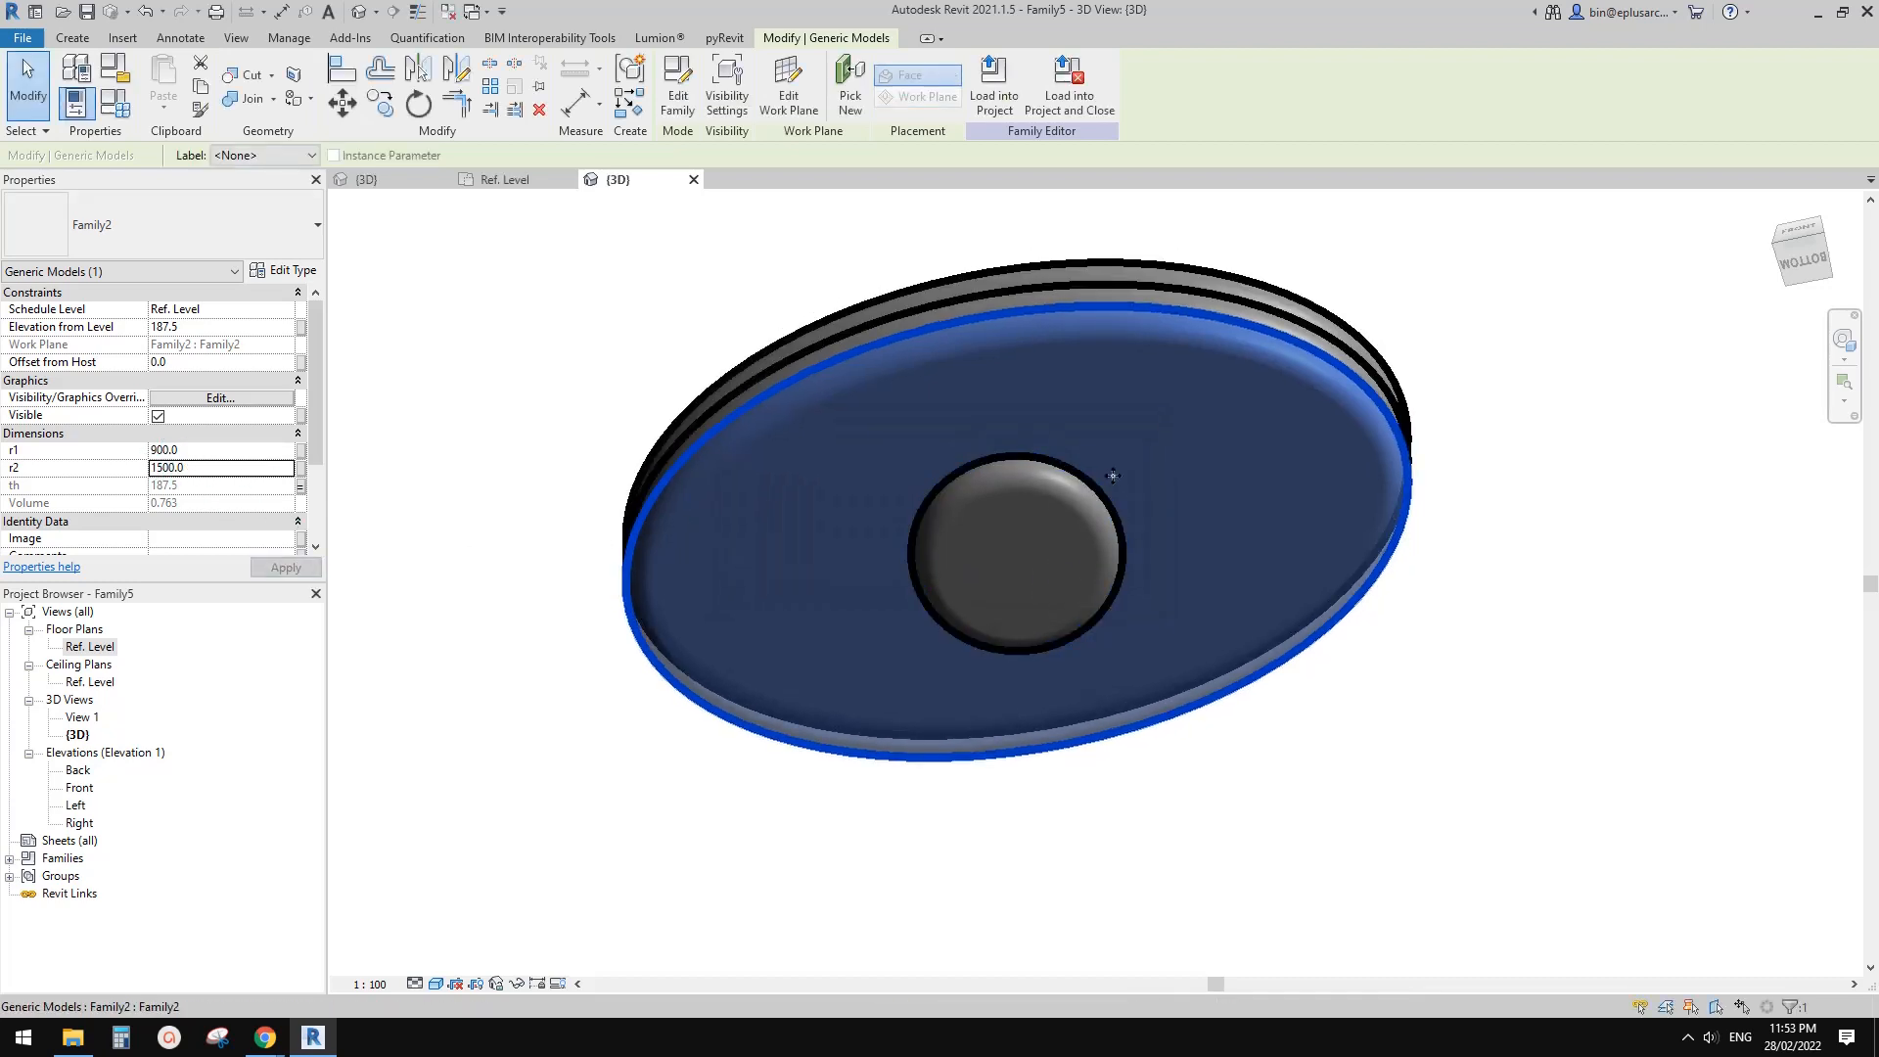
# - Set the second disc's radius r2 to 600 mm first, followed by its radius r1 to 500 mm
pyautogui.scroll(2, 1113, 476)
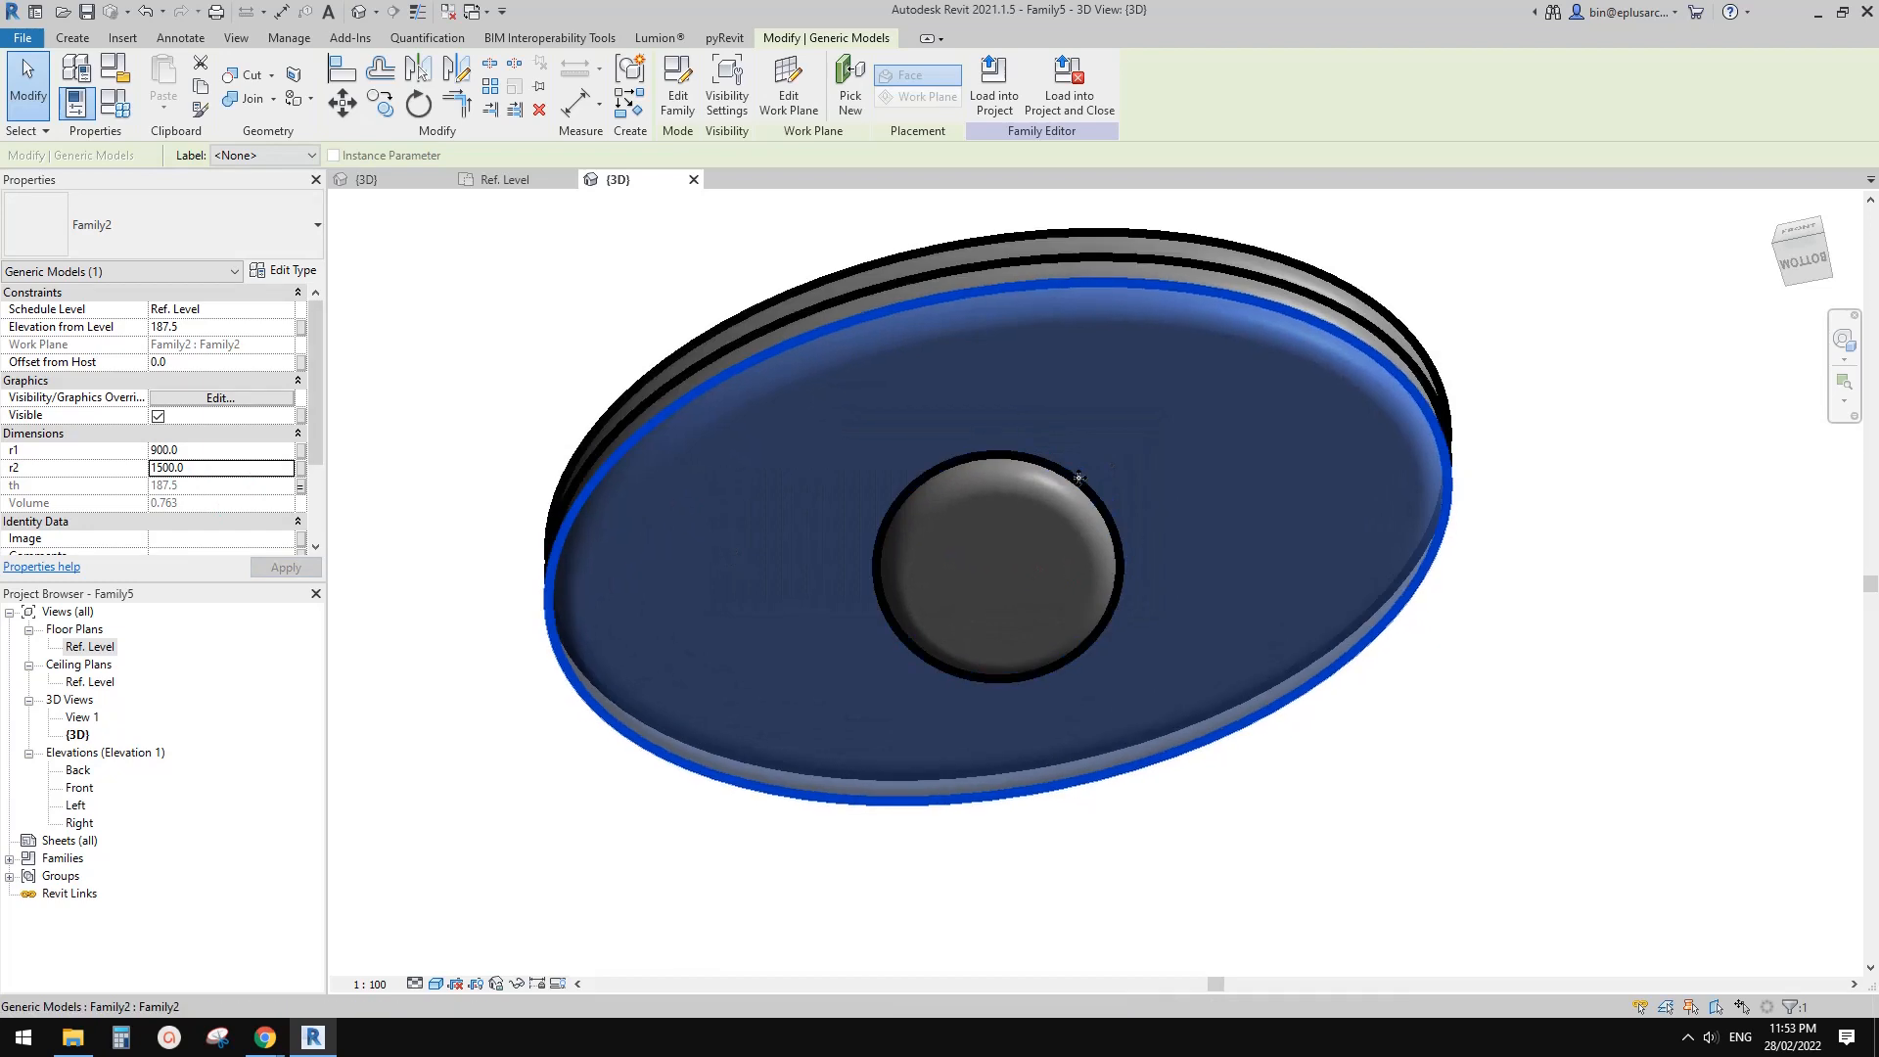
pyautogui.click(208, 468)
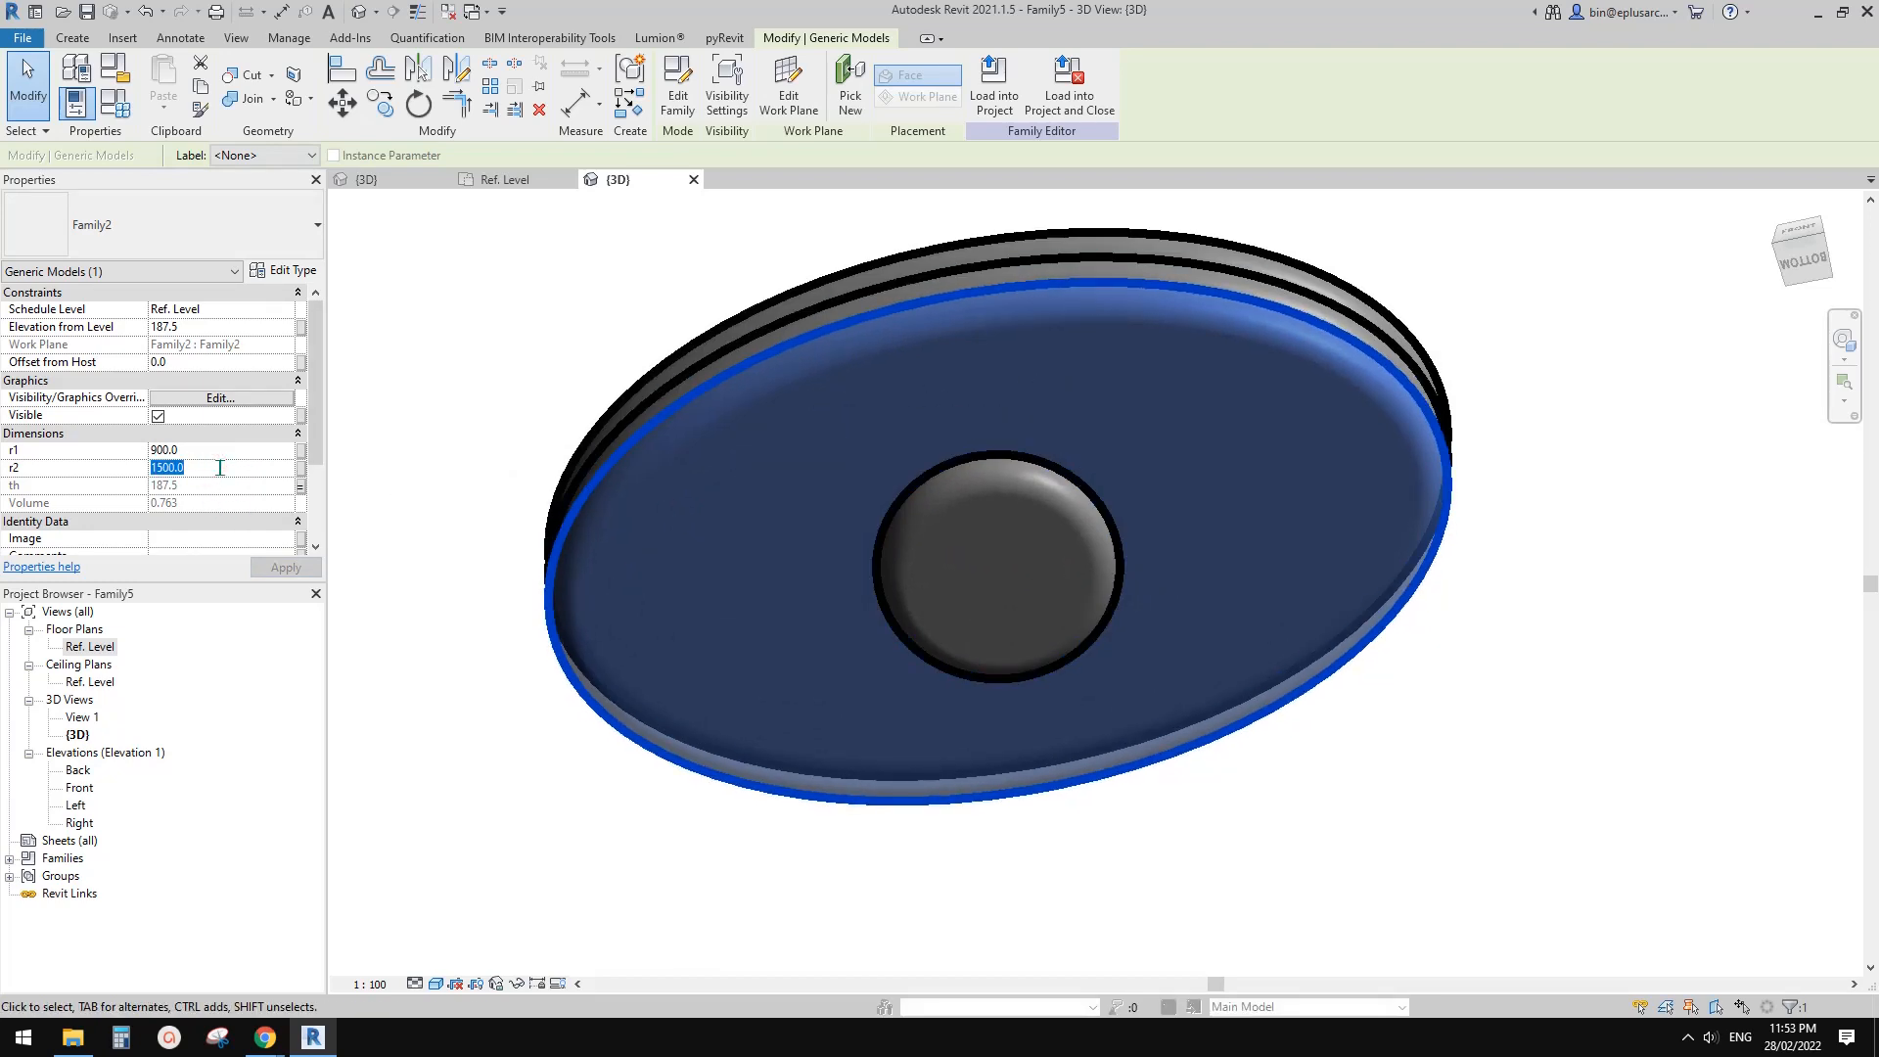
pyautogui.write('600')
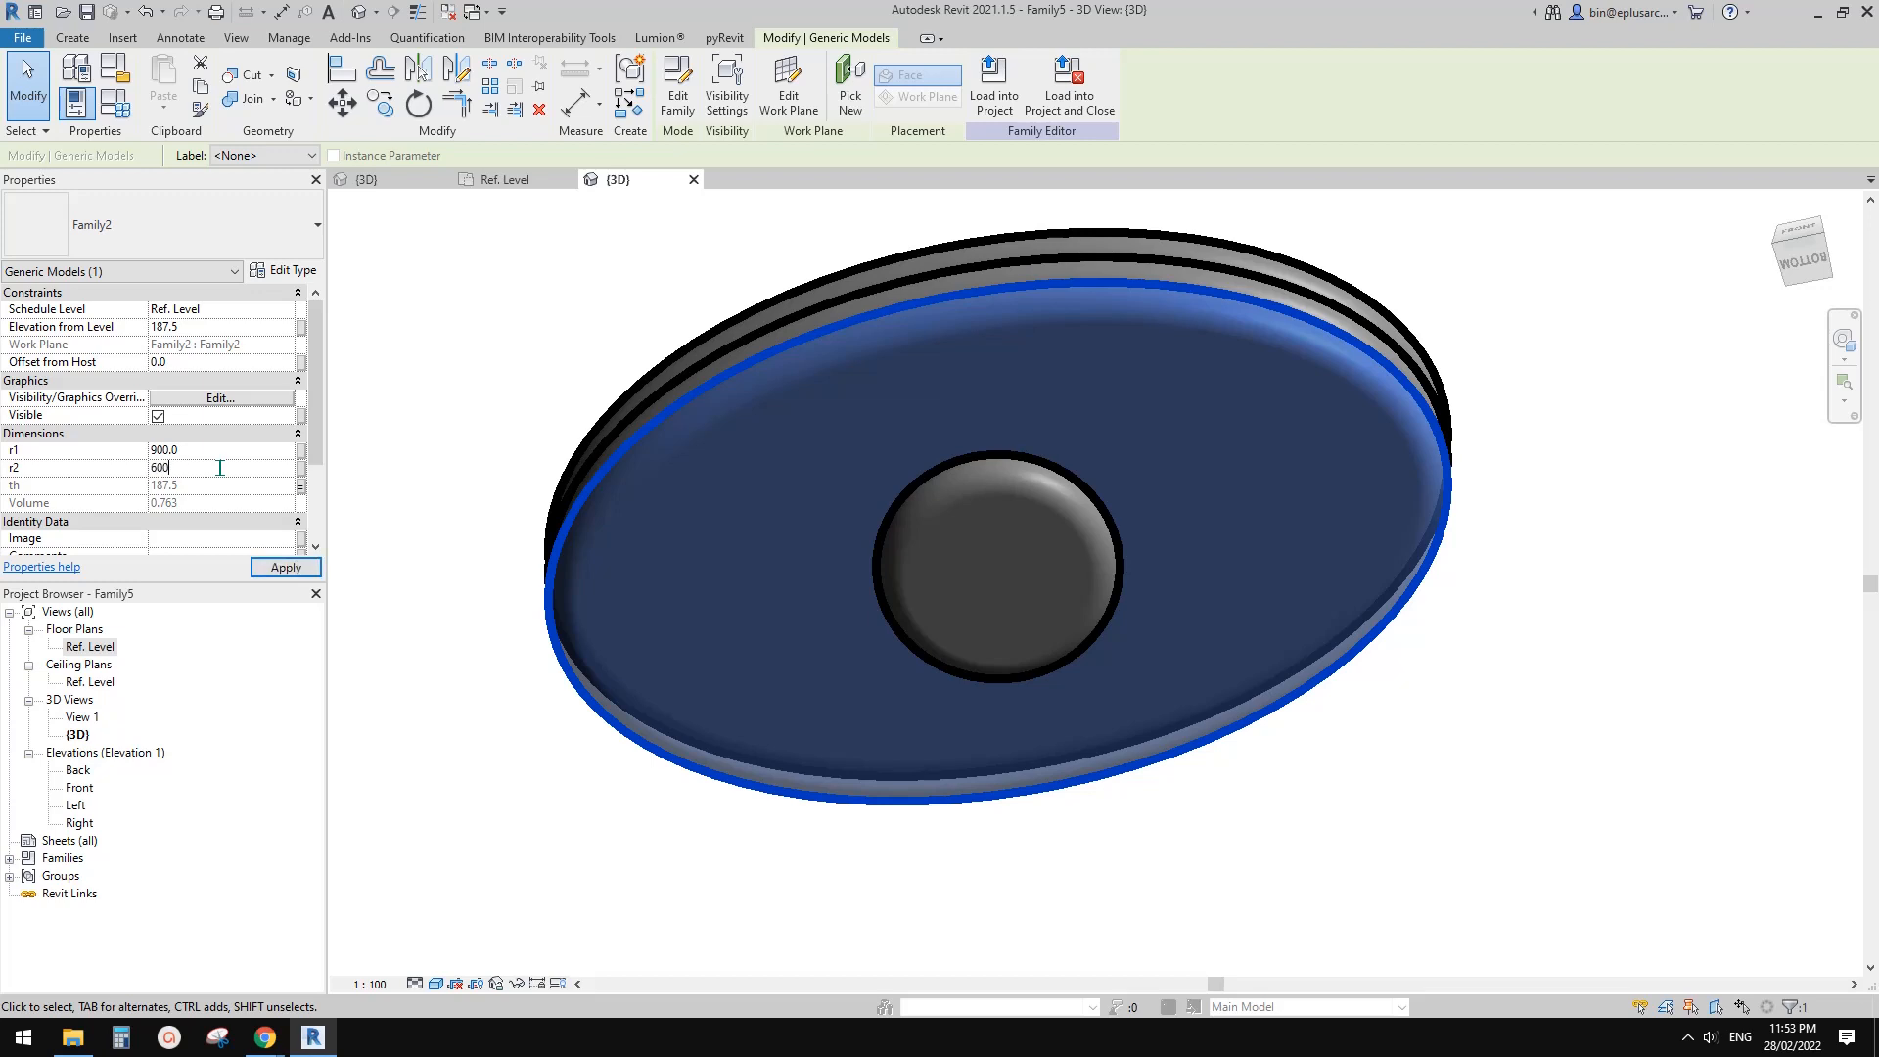
pyautogui.press('Return')
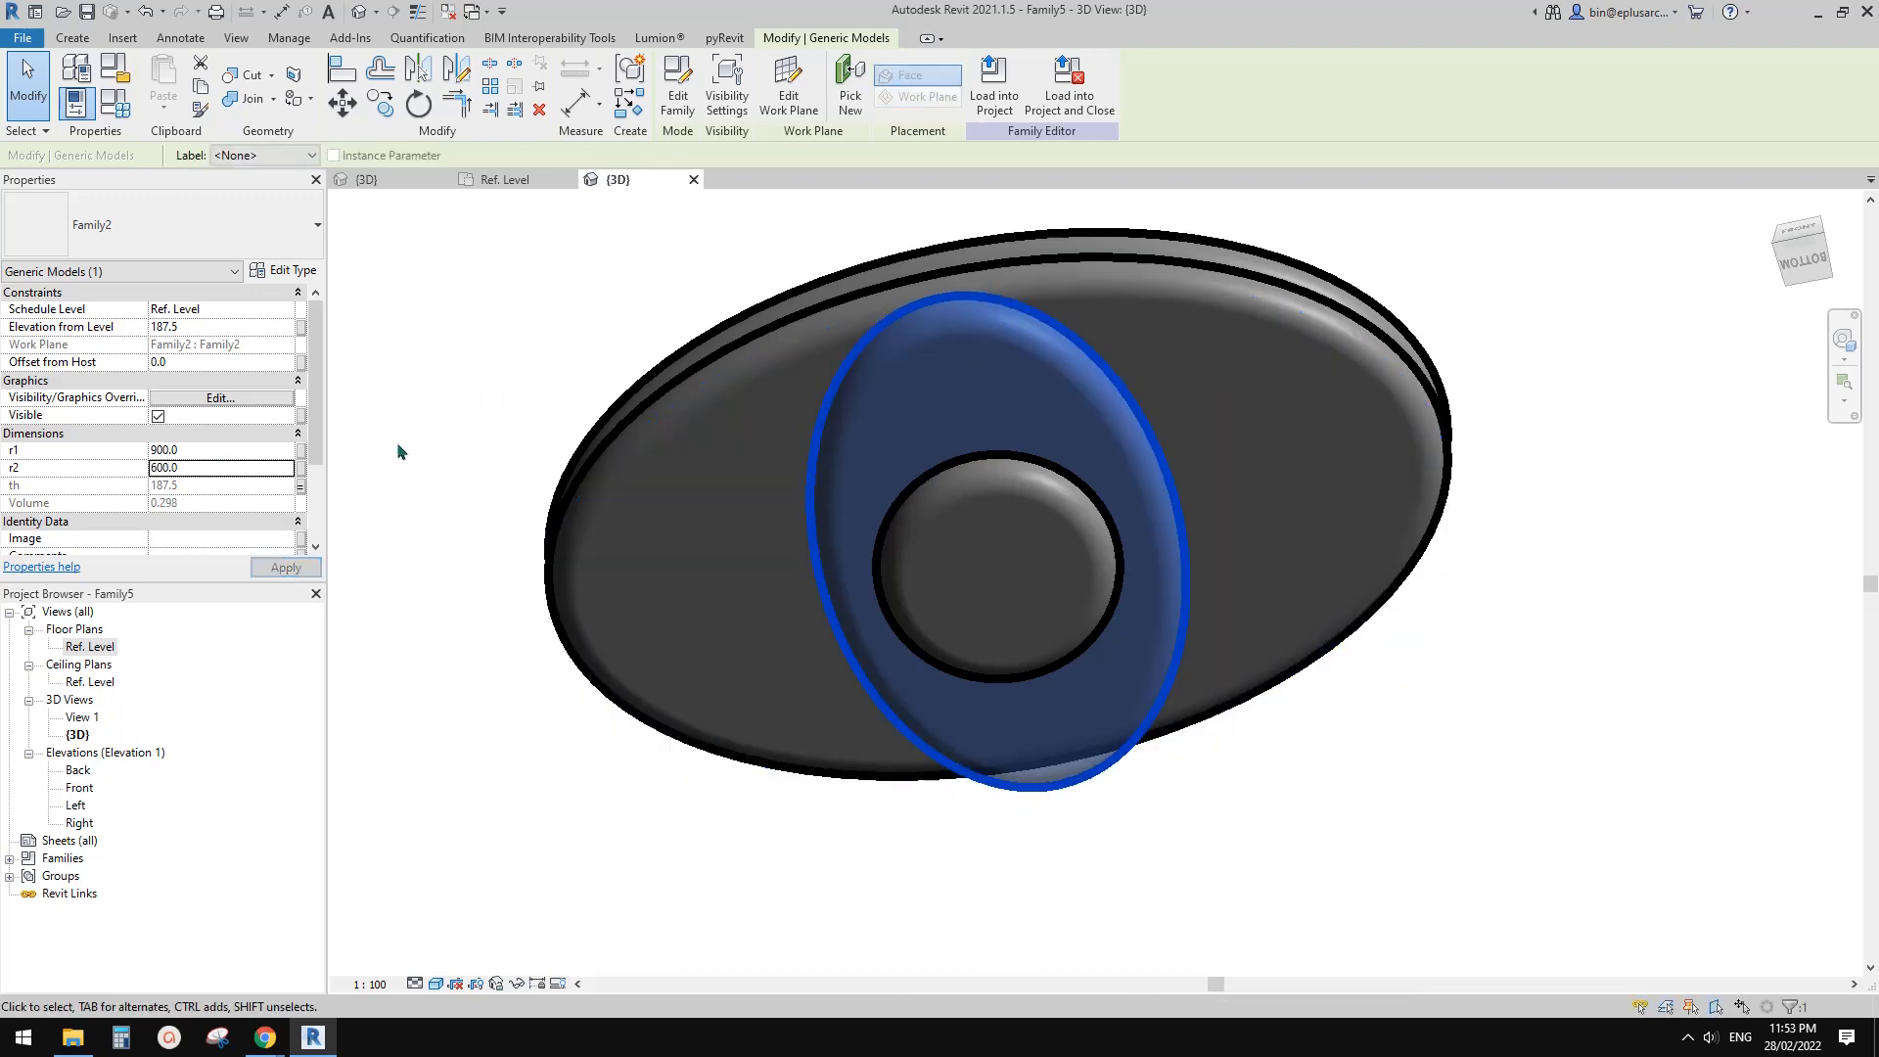
pyautogui.click(217, 452)
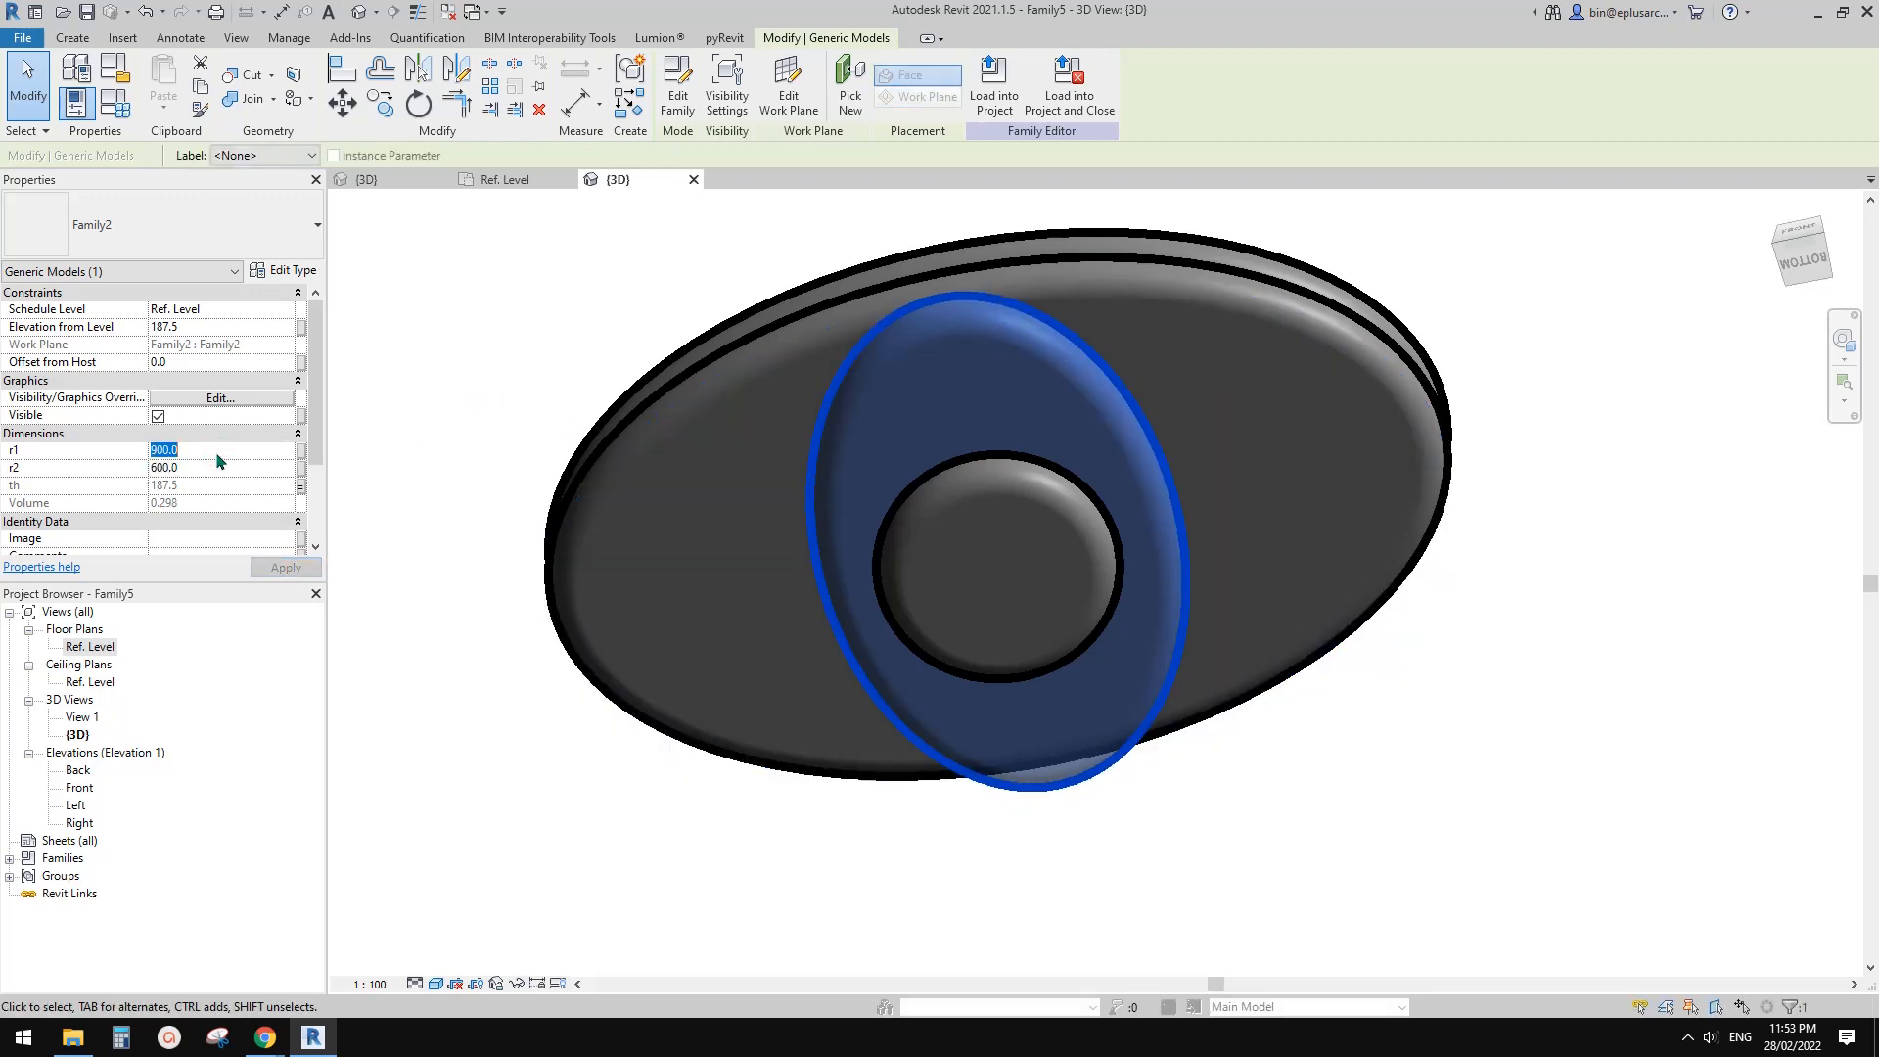
pyautogui.write('500')
pyautogui.press('Return')
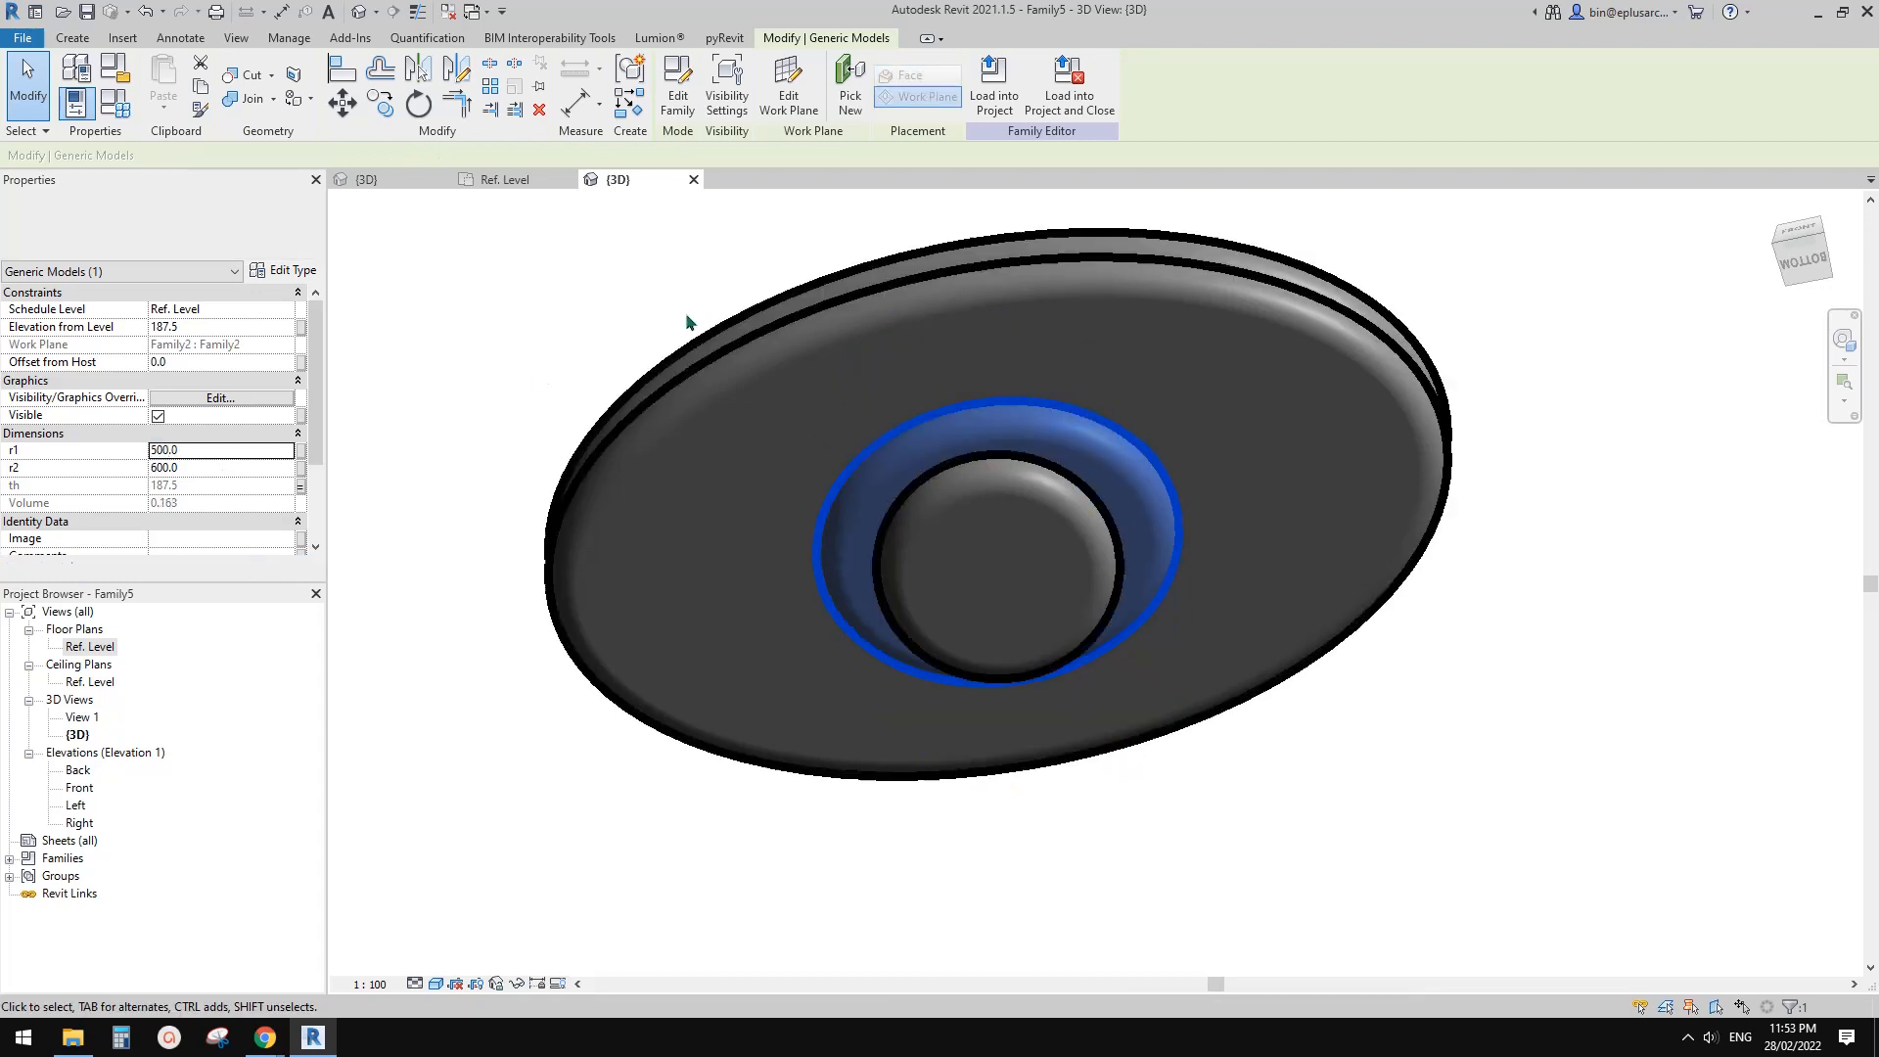
# - Select the third disc from the bottom and set its radii to r1 600 mm and r2 900 mm
pyautogui.click(686, 313)
pyautogui.scroll(-1, 701, 316)
pyautogui.keyDown('shift'); pyautogui.moveTo(957, 492); pyautogui.dragTo(1085, 396, button='middle'); pyautogui.keyUp('shift')
pyautogui.click(1085, 396)
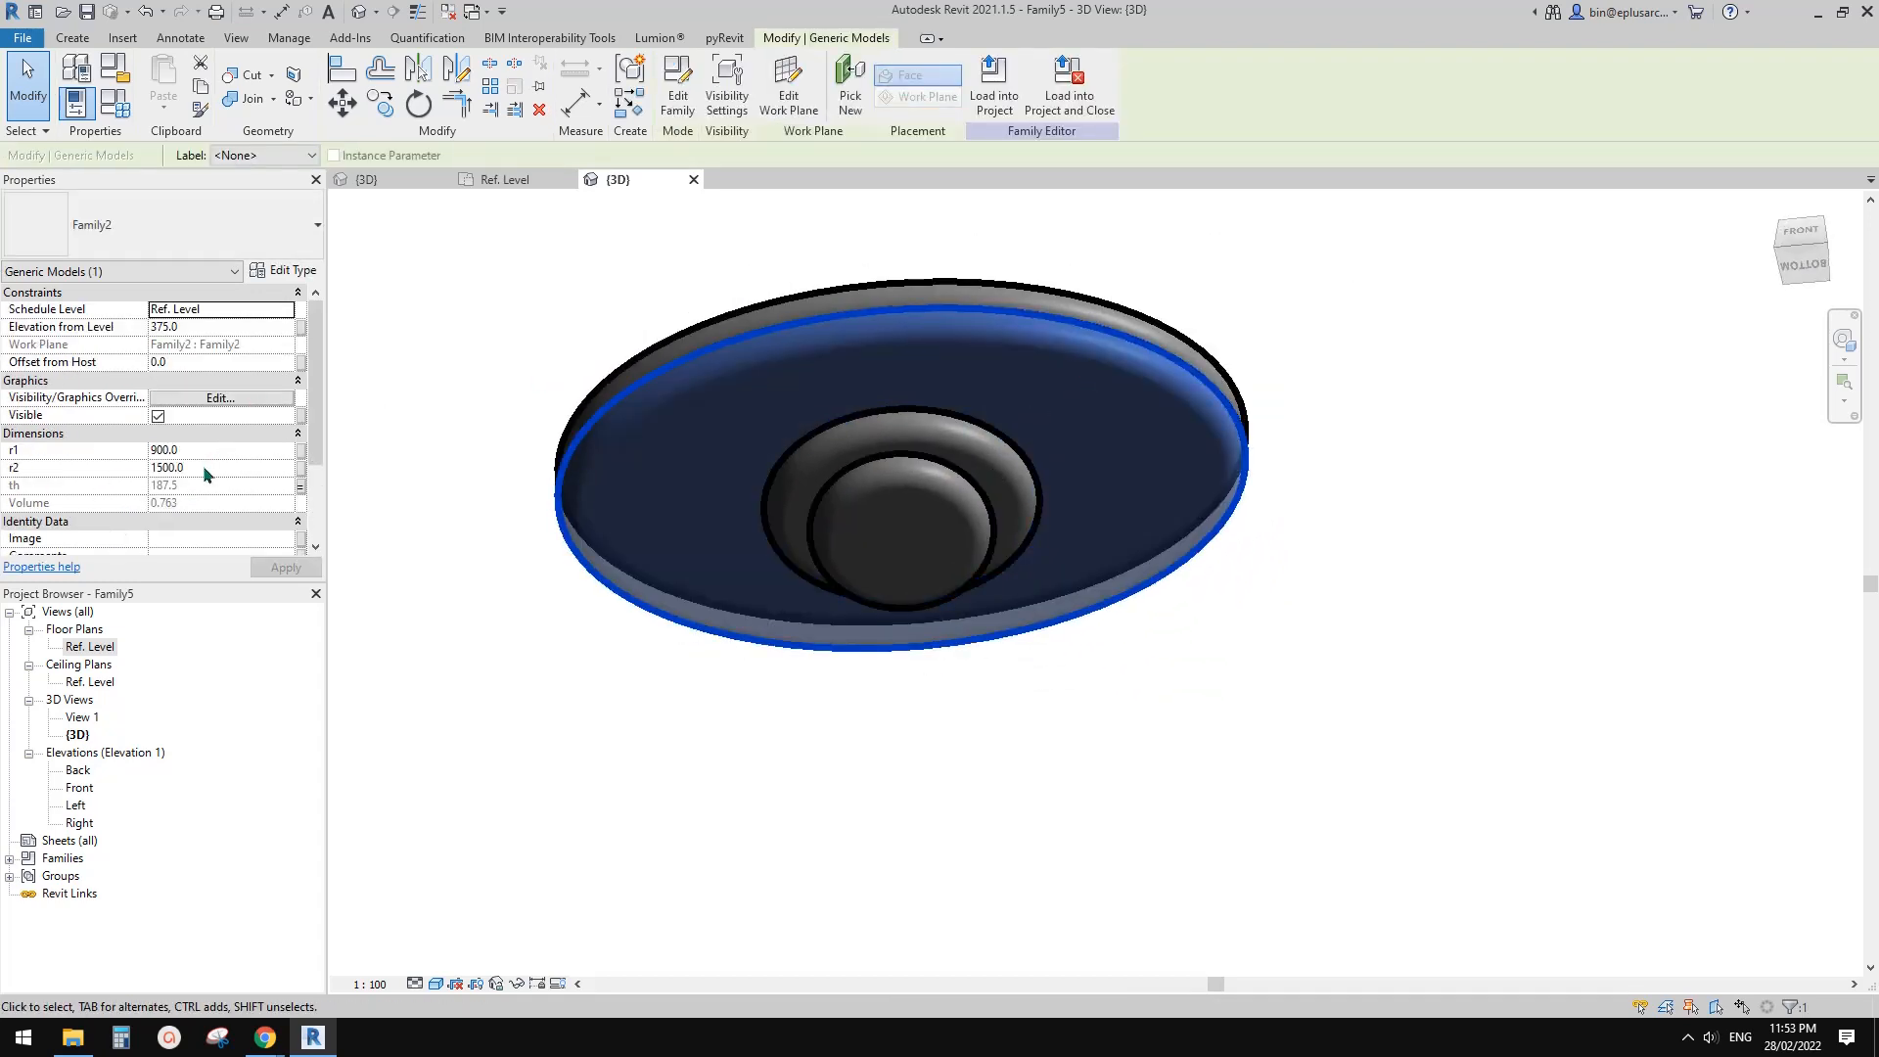
pyautogui.click(206, 453)
pyautogui.write('600')
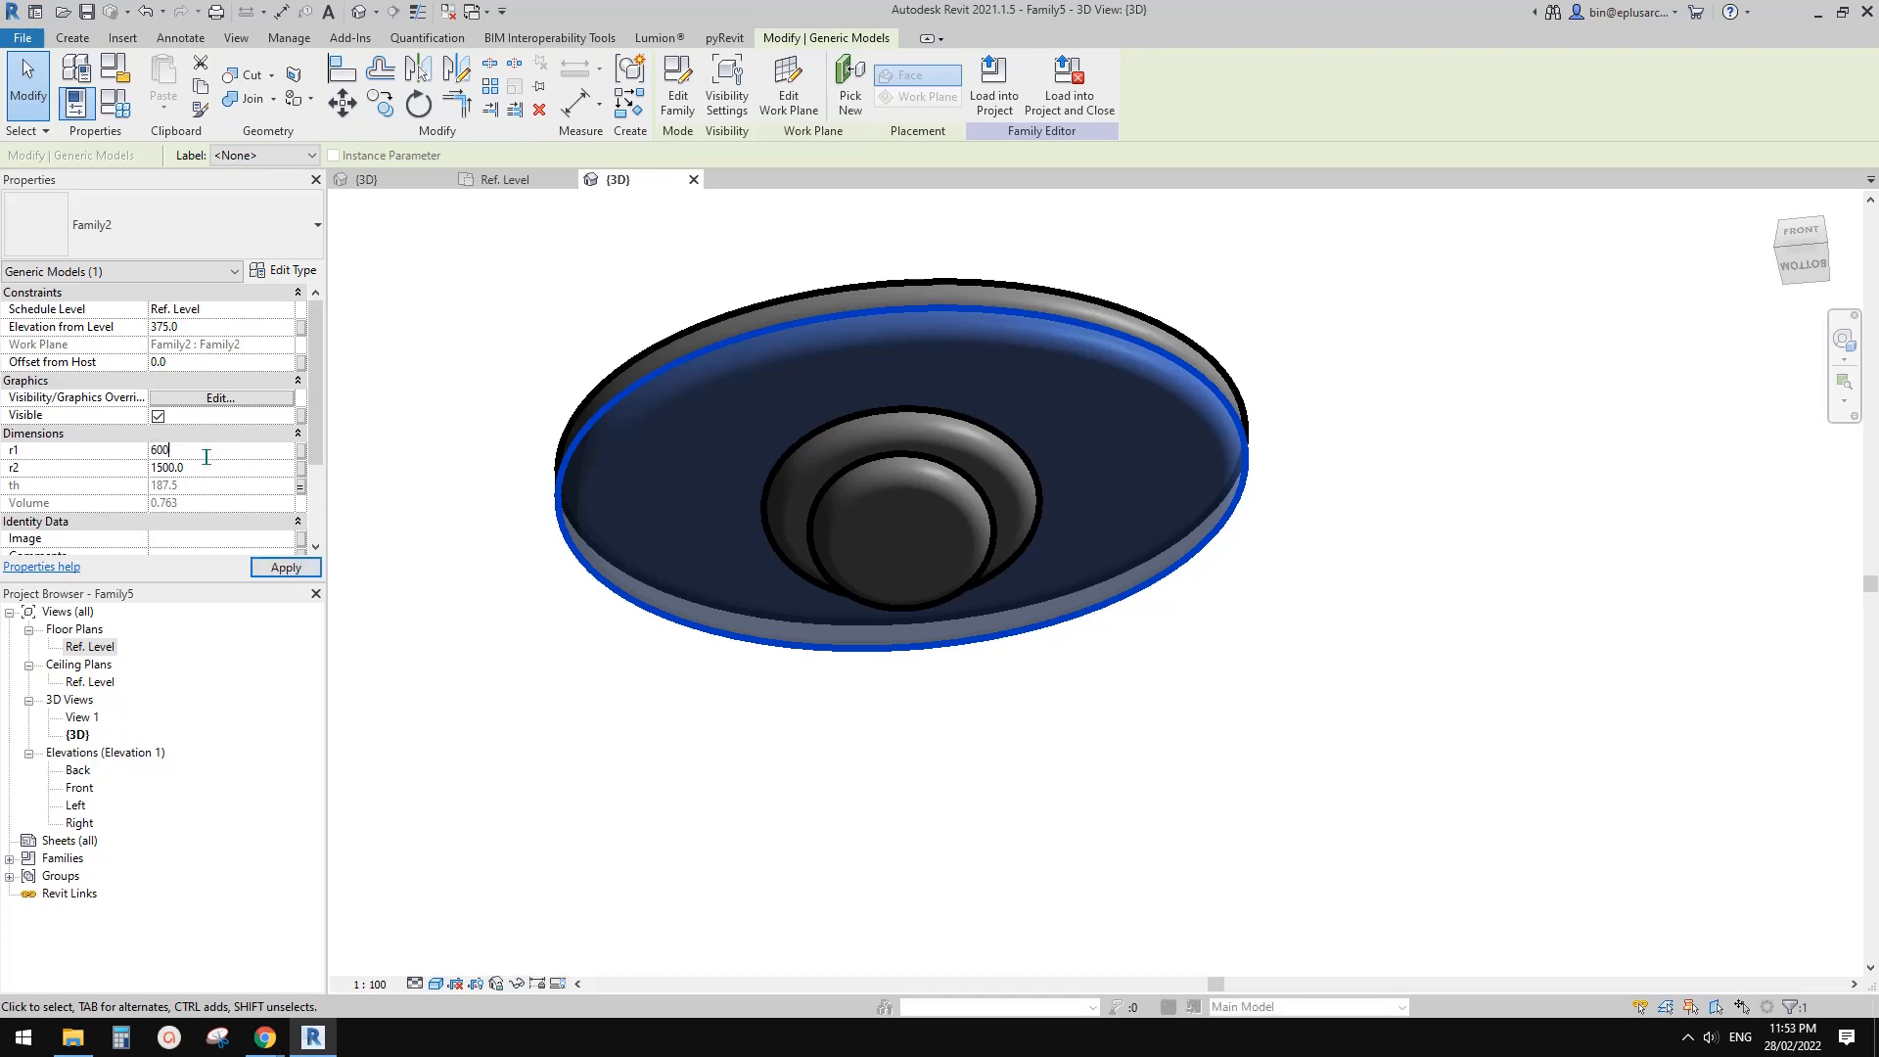
pyautogui.click(207, 469)
pyautogui.write('900')
pyautogui.keyDown('shift'); pyautogui.moveTo(877, 327); pyautogui.dragTo(1214, 244, button='middle'); pyautogui.keyUp('shift')
pyautogui.press('Escape')
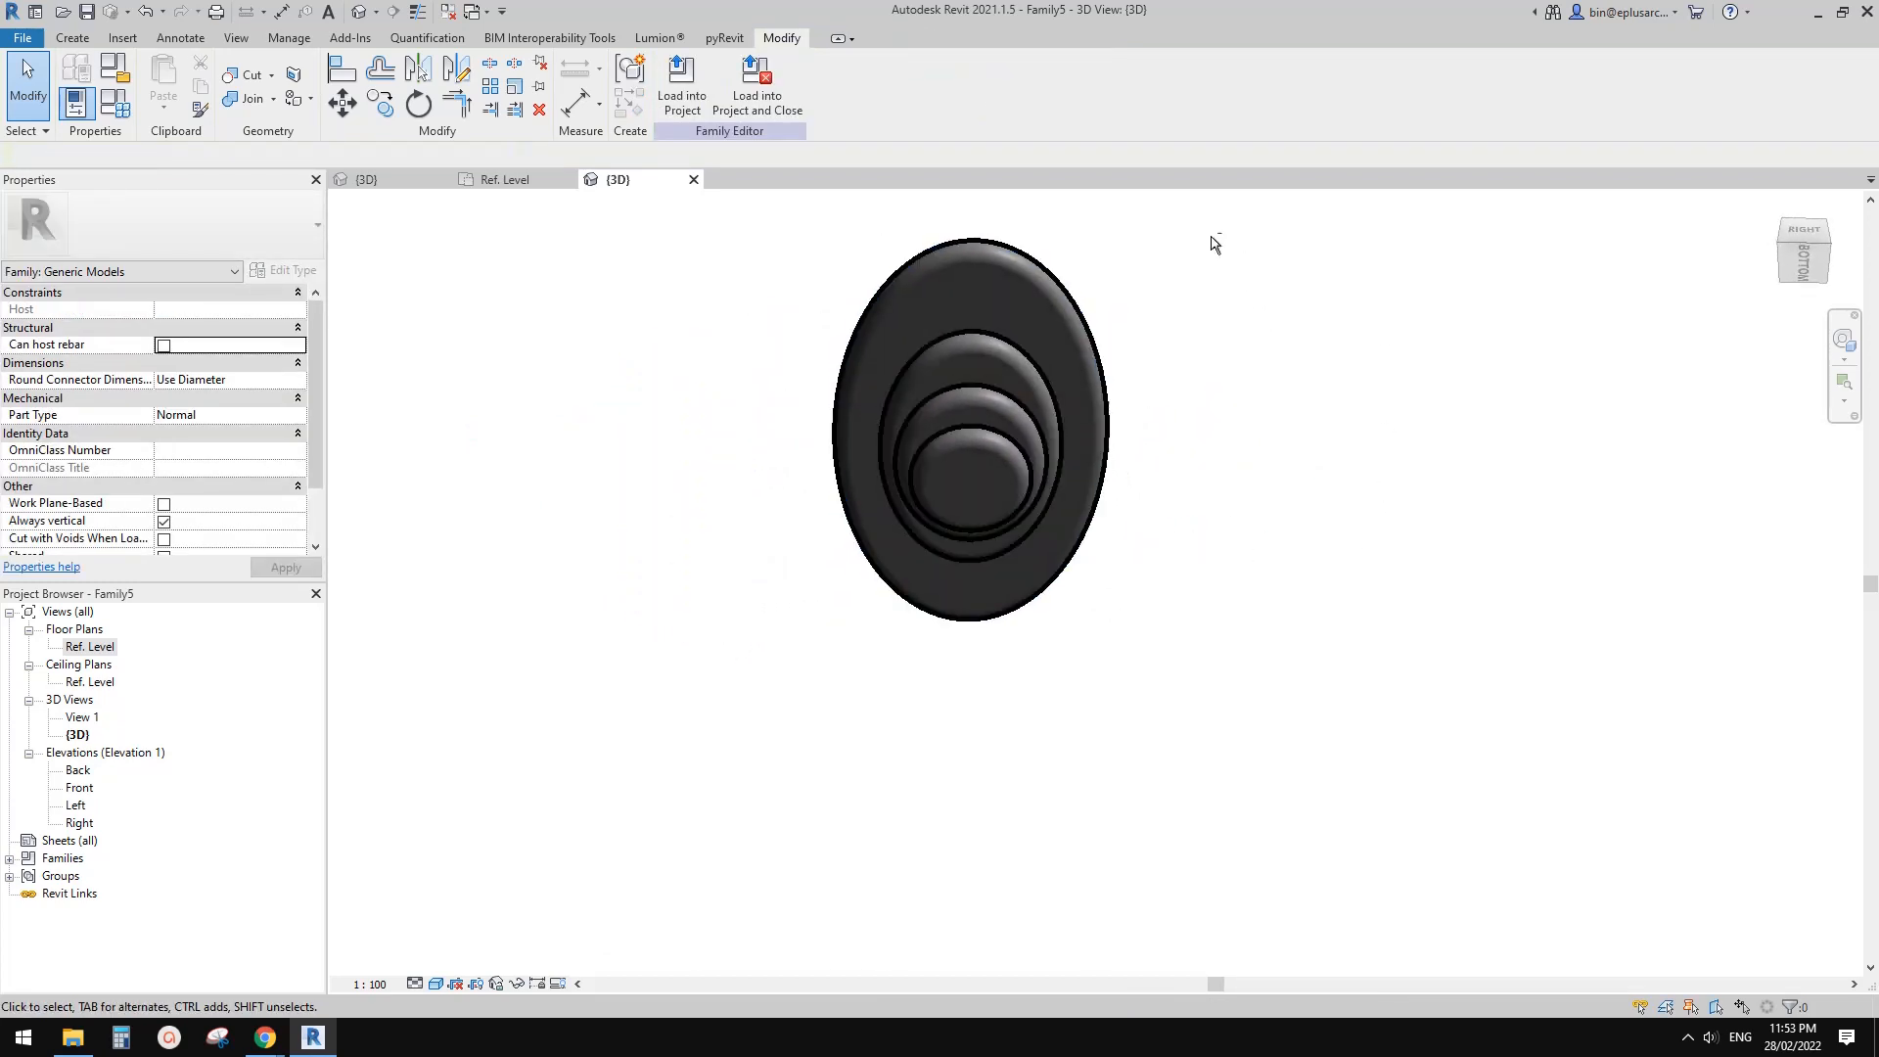
# - Reselect the third disc from the bottom and set its radii to r1 900 mm and r2 750 mm
pyautogui.scroll(2, 1018, 367)
pyautogui.click(1016, 375)
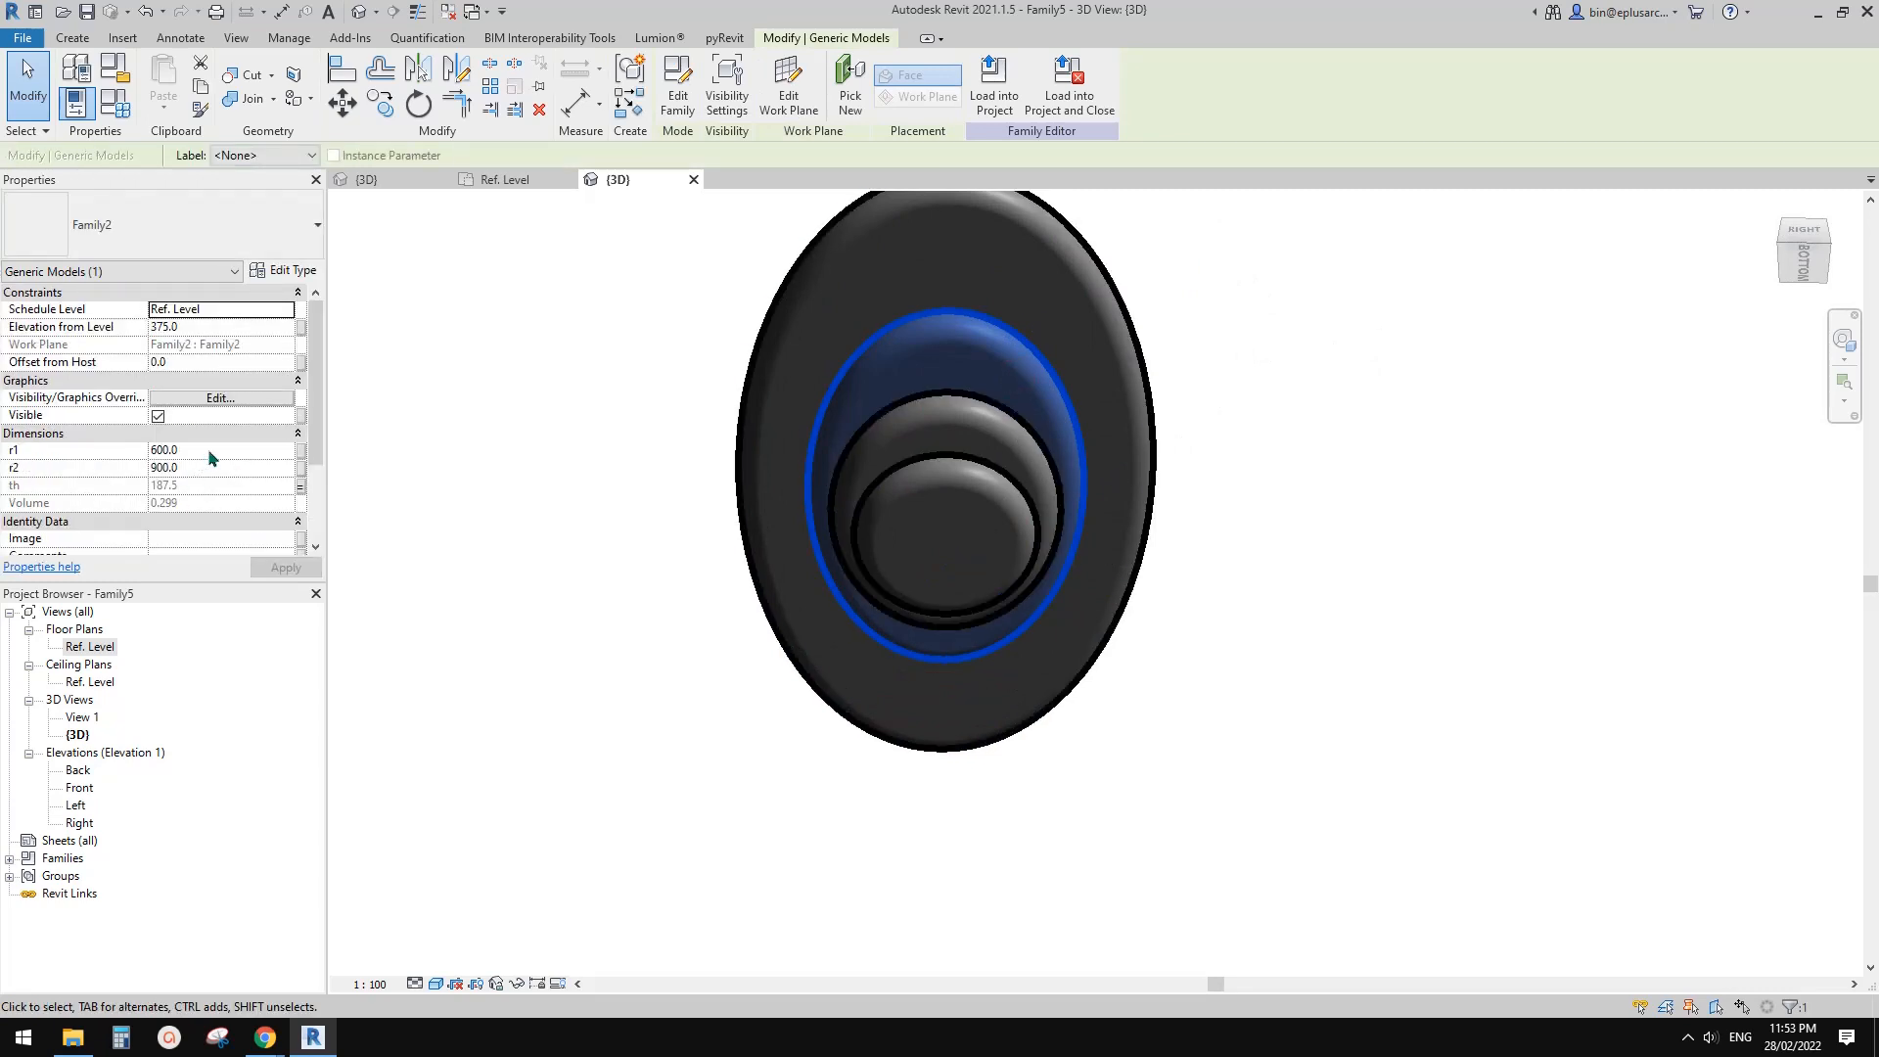
pyautogui.click(209, 452)
pyautogui.write('900')
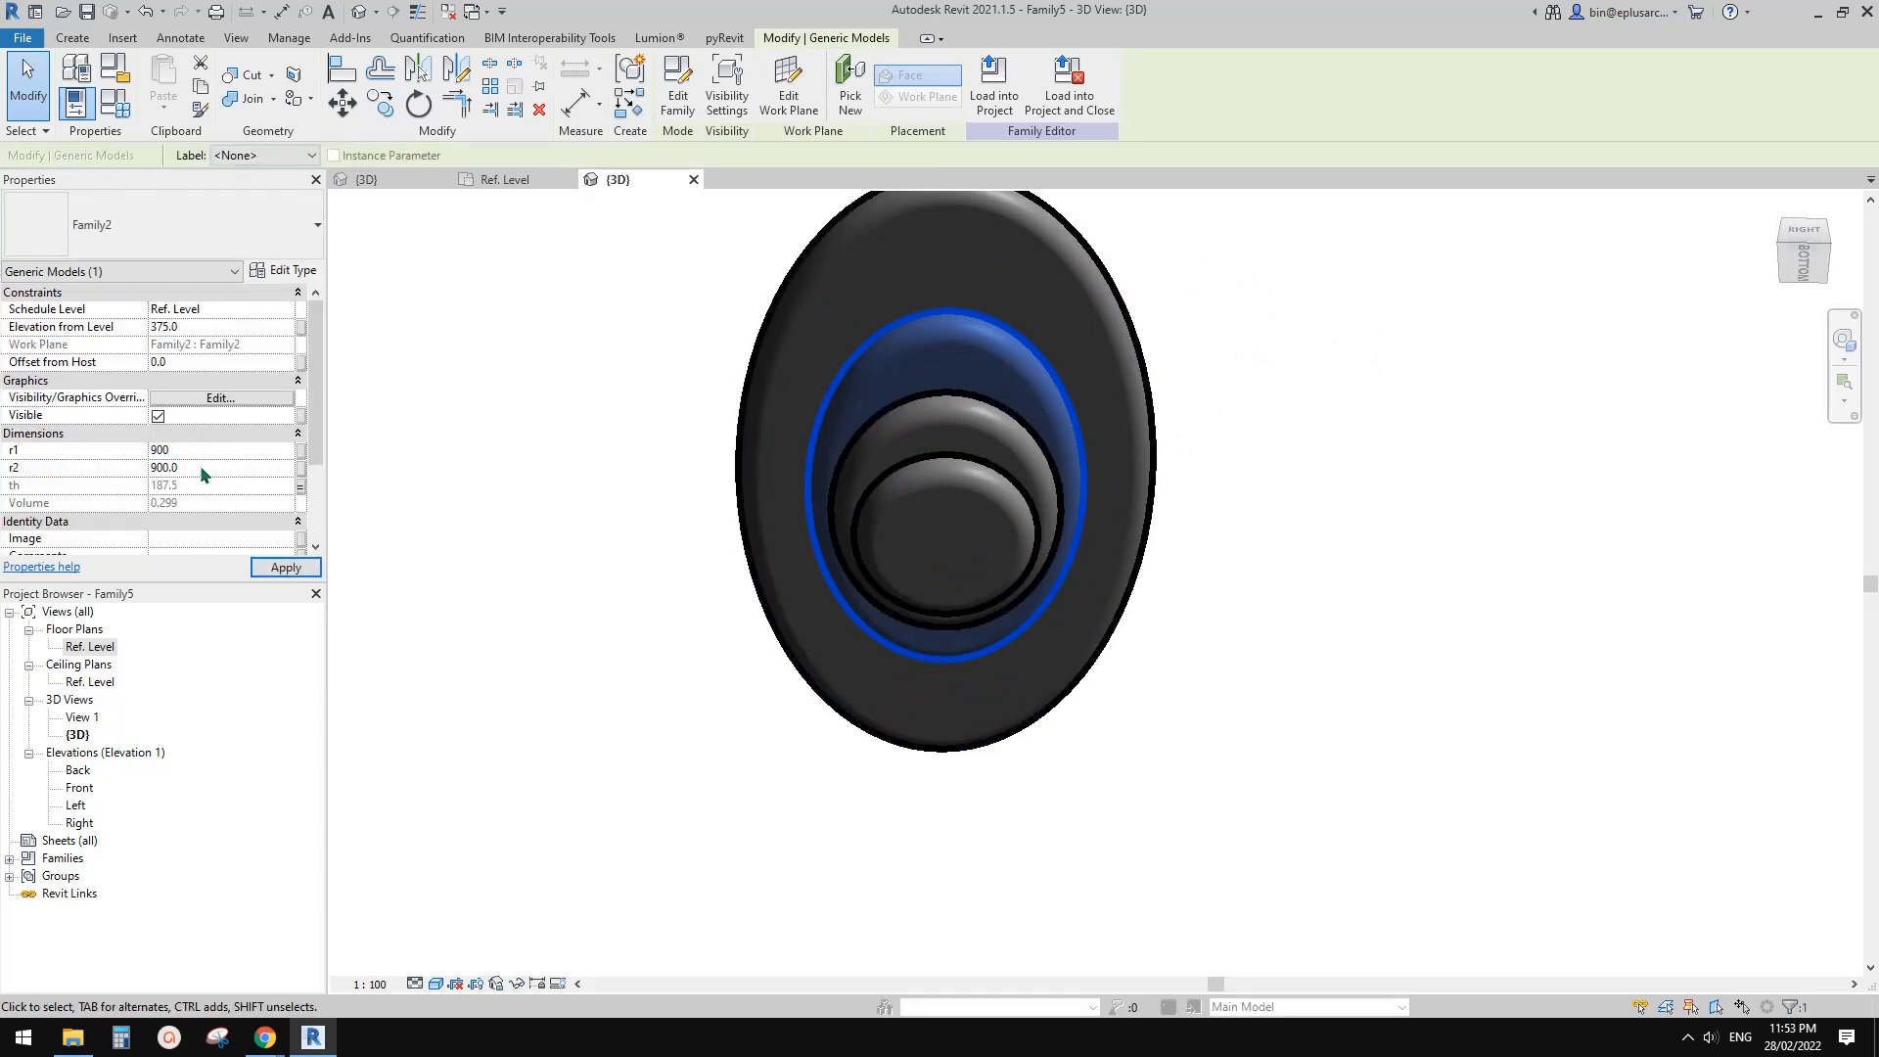
pyautogui.click(203, 469)
pyautogui.write('750')
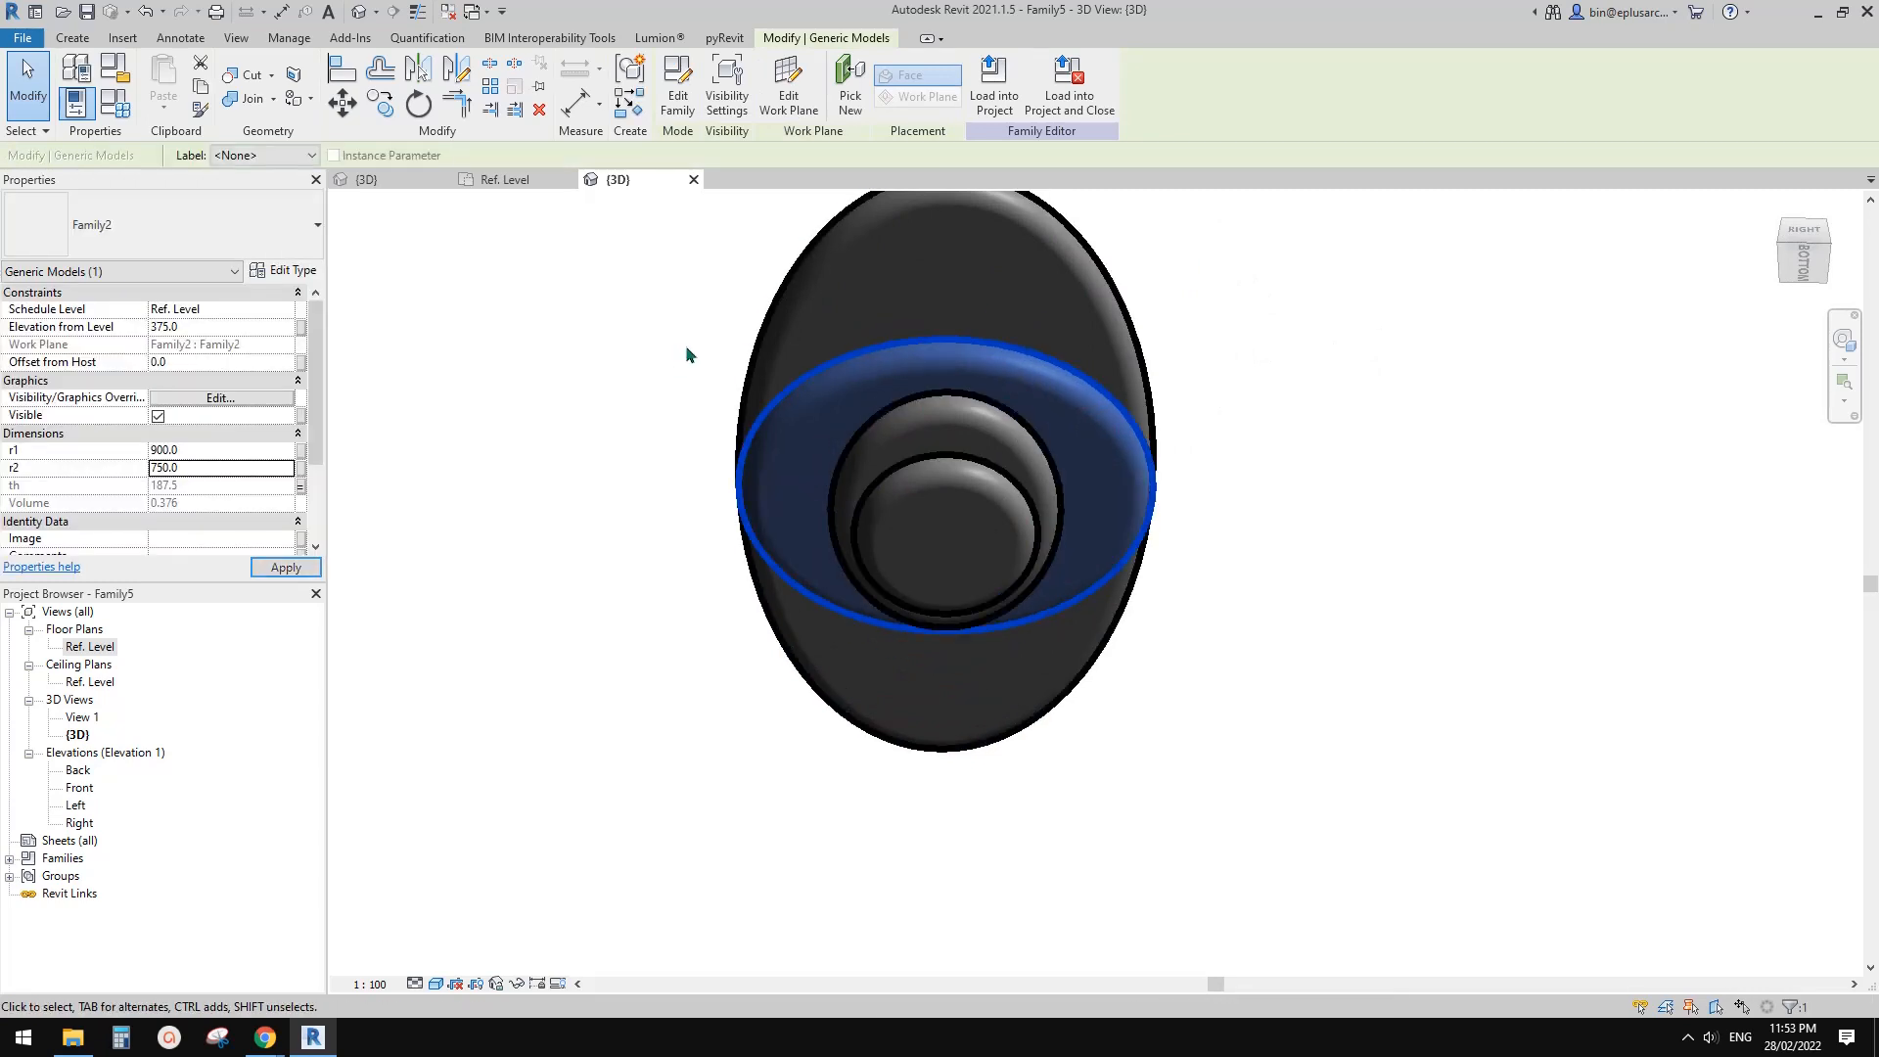
# - Set the selected third disc's radius r1 to 700 mm and its radius r2 to 500 mm
pyautogui.click(212, 451)
pyautogui.write('700')
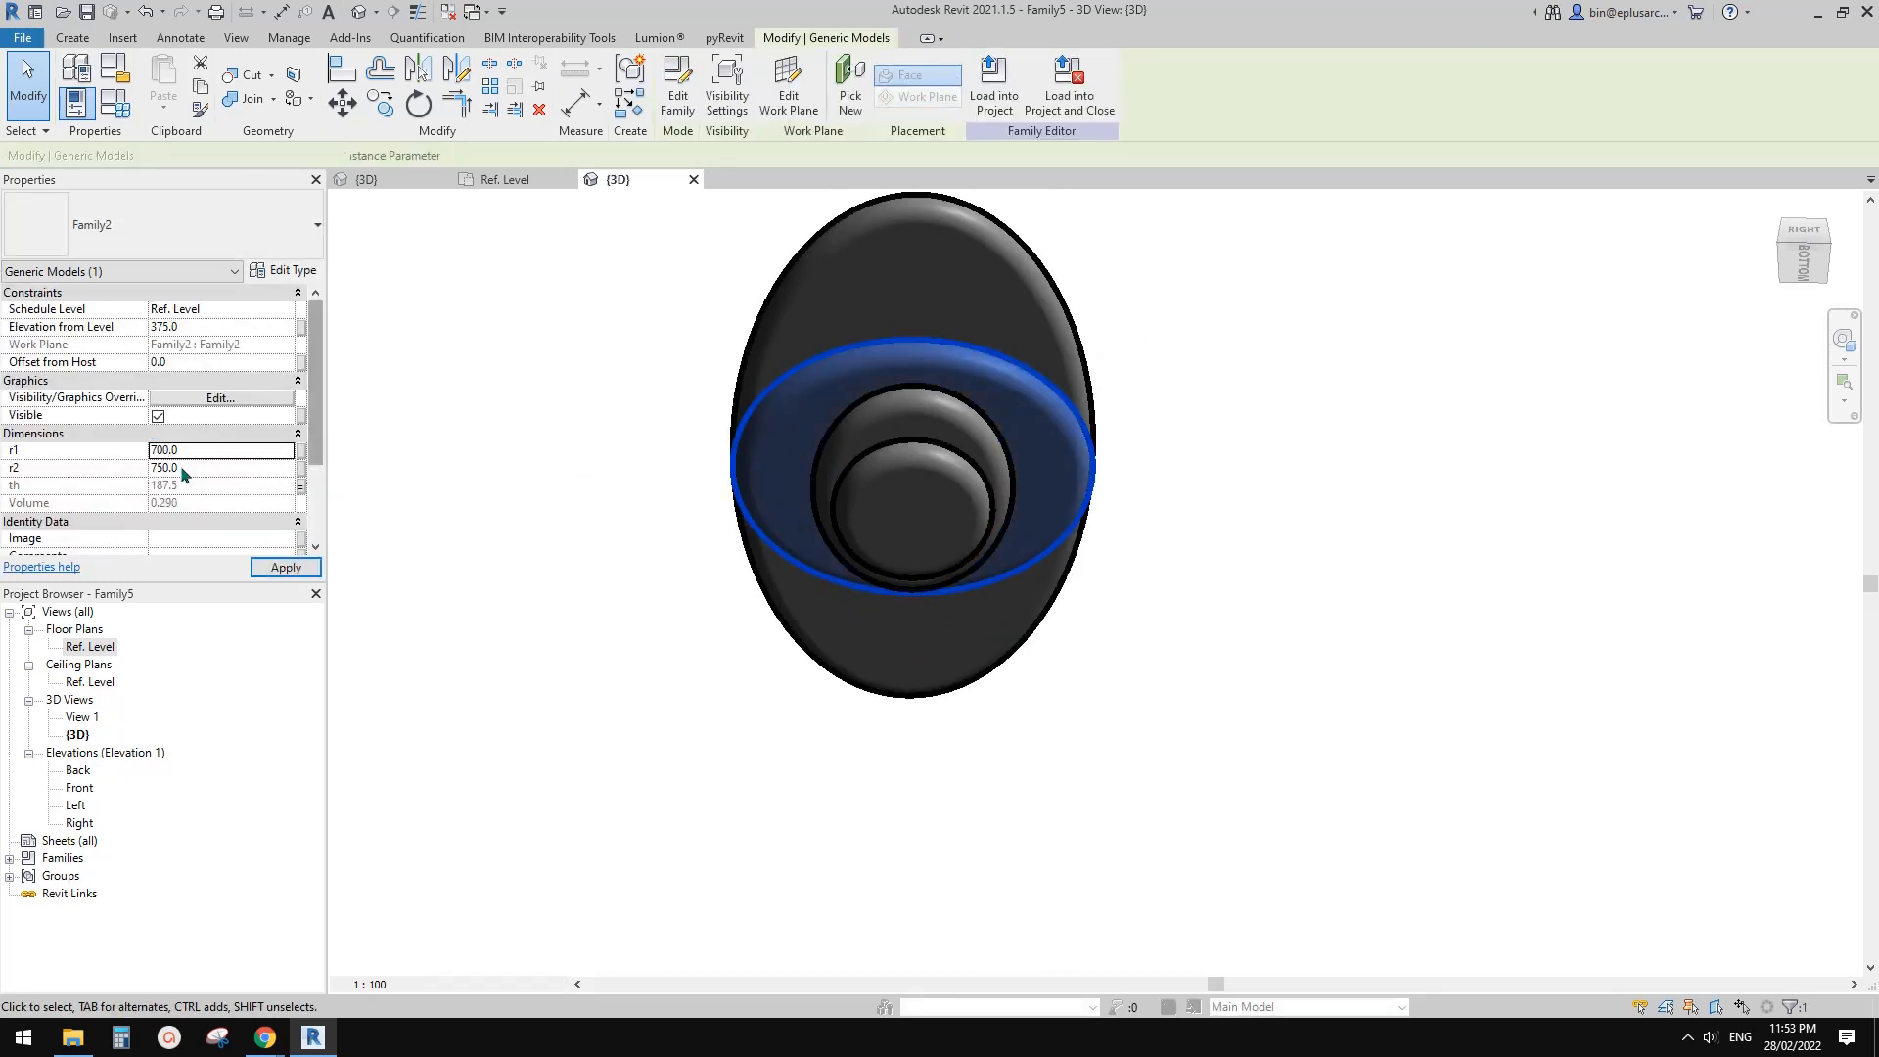
pyautogui.click(208, 468)
pyautogui.write('500')
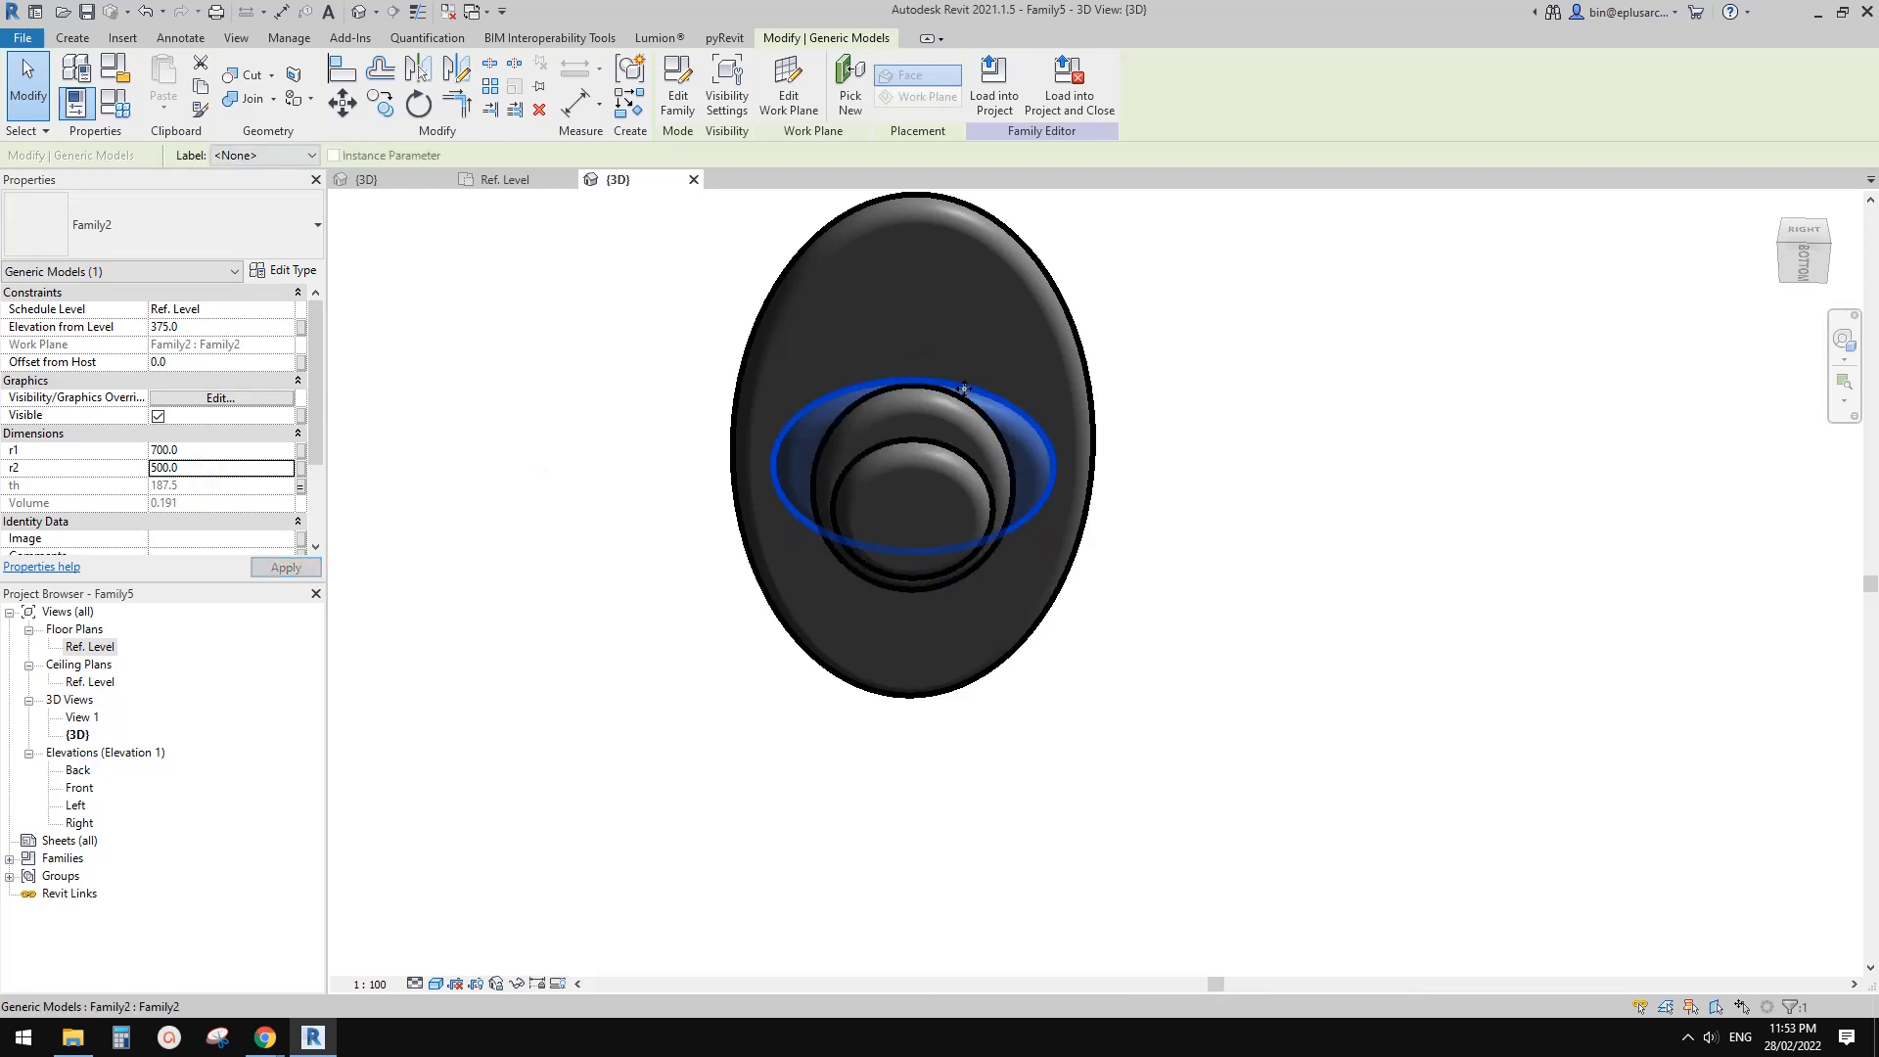
pyautogui.press('Escape')
# - Select the third disc from the bottom again and set its radius r2 to 600 mm
pyautogui.keyDown('shift'); pyautogui.moveTo(969, 393); pyautogui.dragTo(661, 484, button='middle'); pyautogui.keyUp('shift')
pyautogui.click(830, 432)
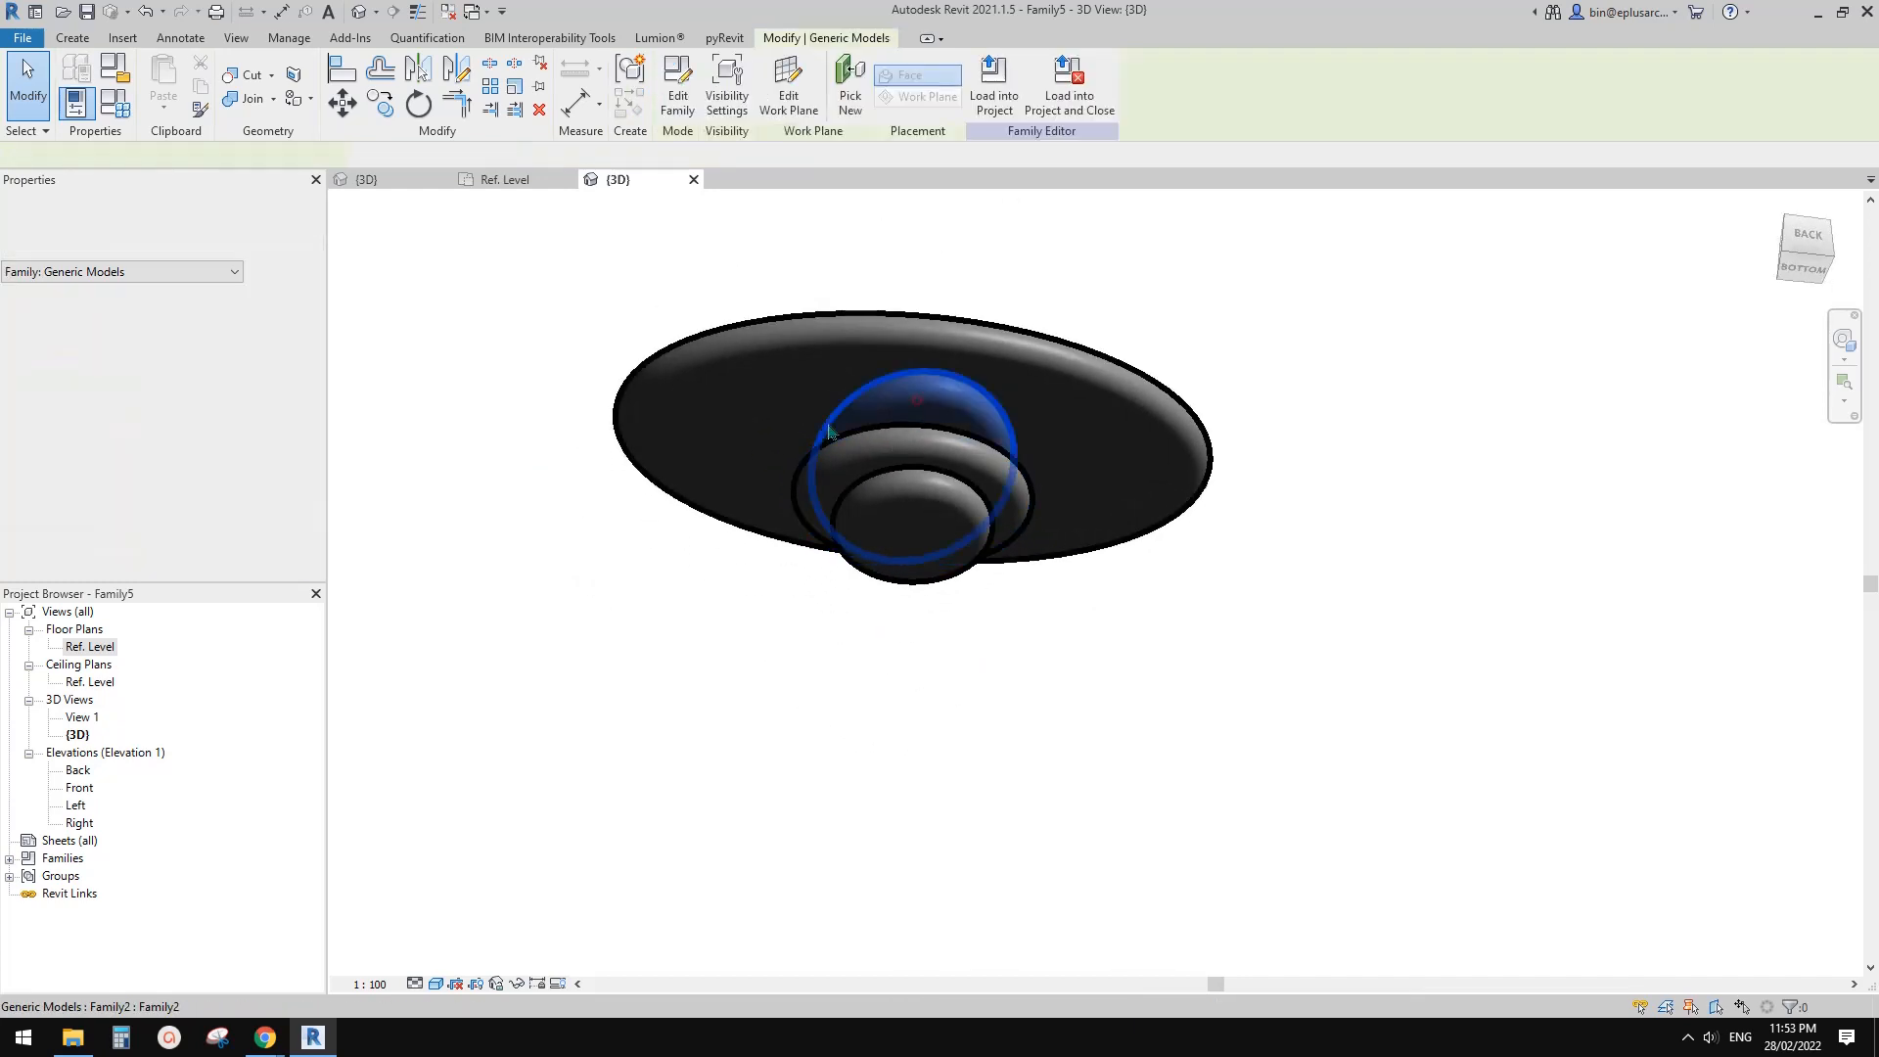
pyautogui.click(831, 432)
pyautogui.click(218, 469)
pyautogui.write('600')
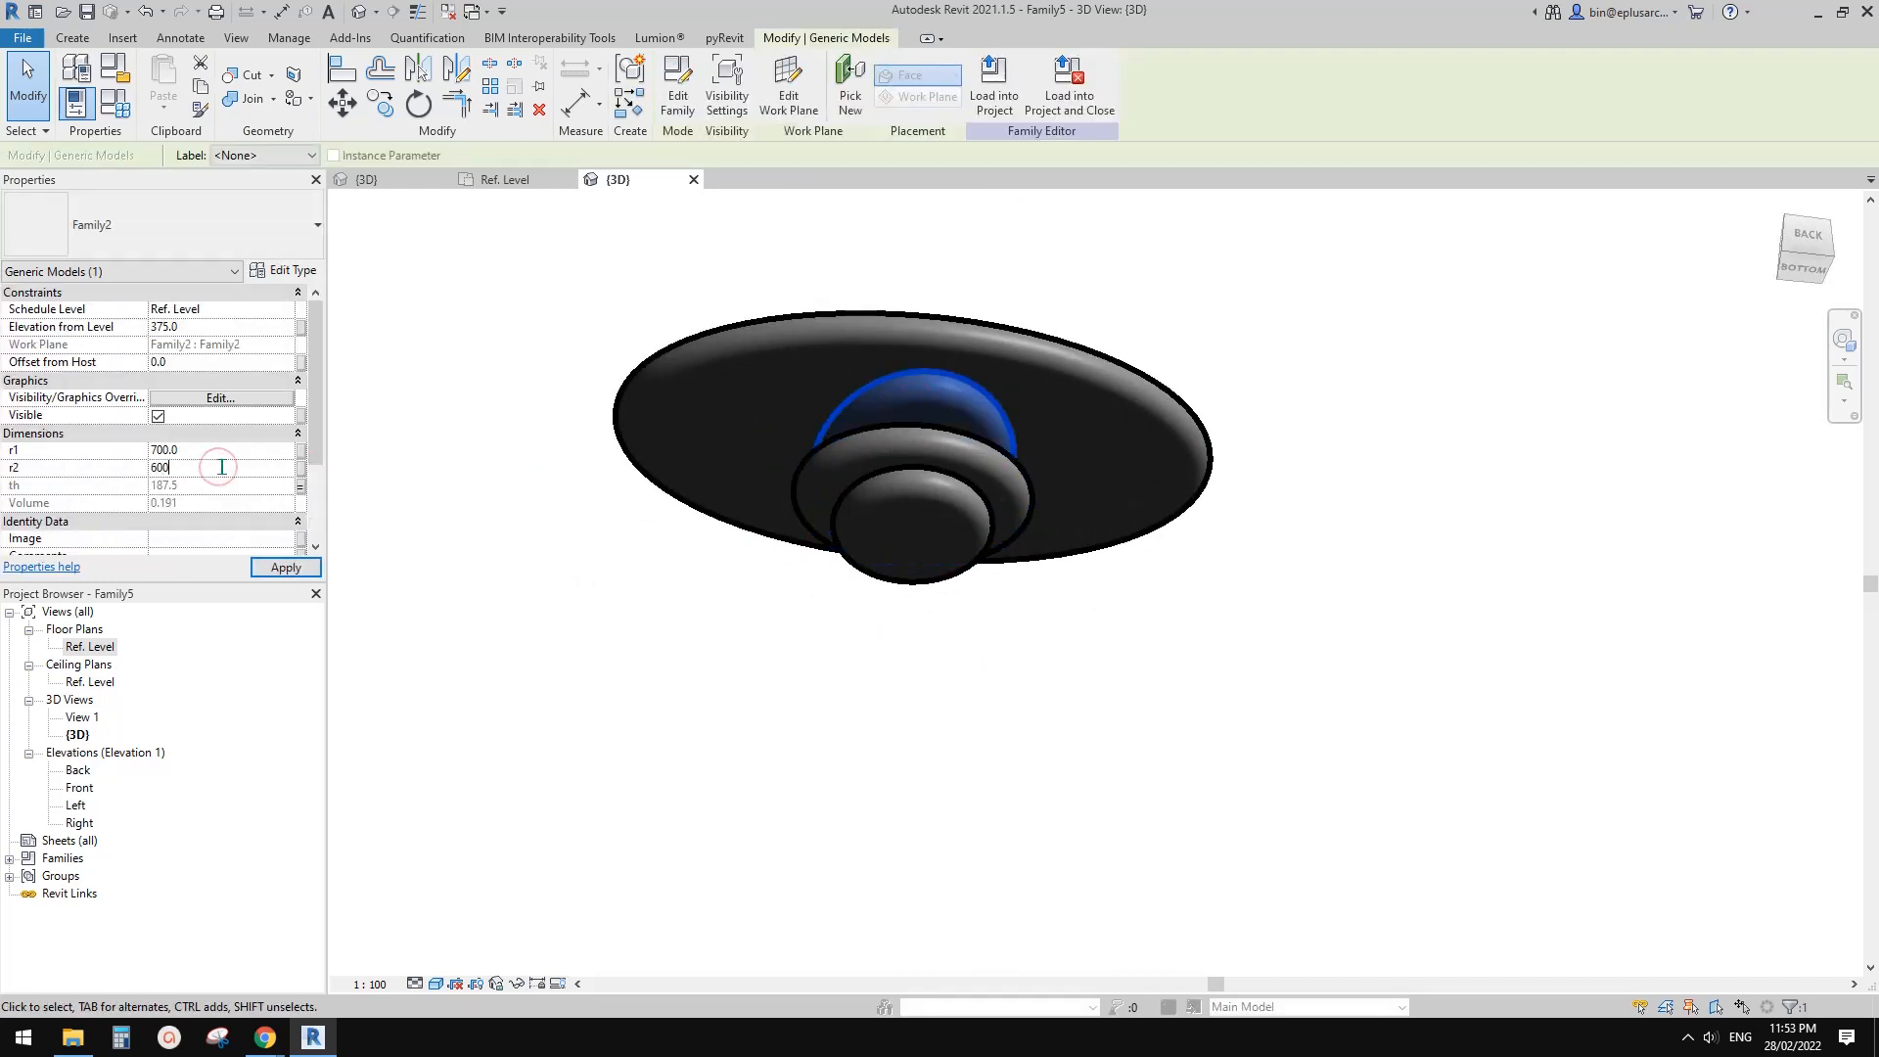
pyautogui.press('Escape')
# - Set the third disc's radius r1 to 900 mm as a trial, followed by 700 mm
pyautogui.scroll(-1, 987, 388)
pyautogui.keyDown('shift'); pyautogui.moveTo(1012, 469); pyautogui.dragTo(808, 567, button='middle'); pyautogui.keyUp('shift')
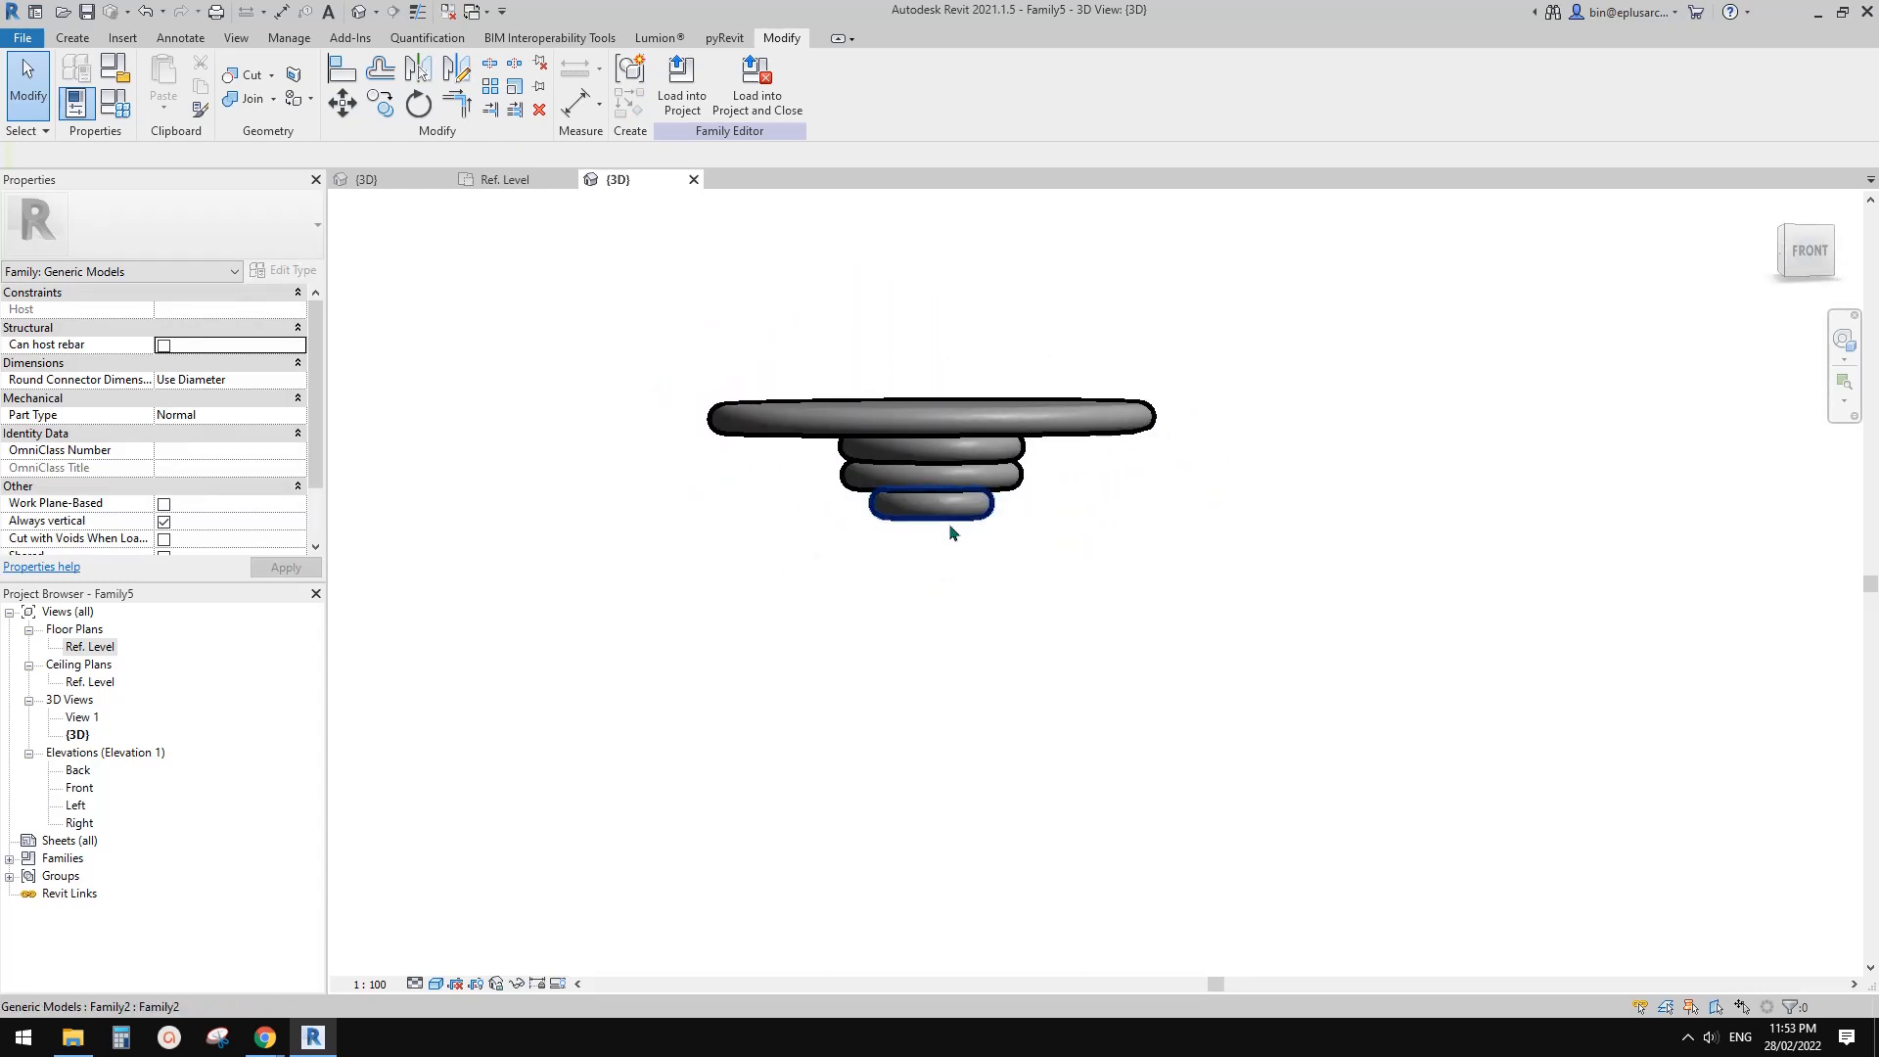
pyautogui.keyDown('shift'); pyautogui.moveTo(957, 529); pyautogui.dragTo(877, 367, button='middle'); pyautogui.keyUp('shift')
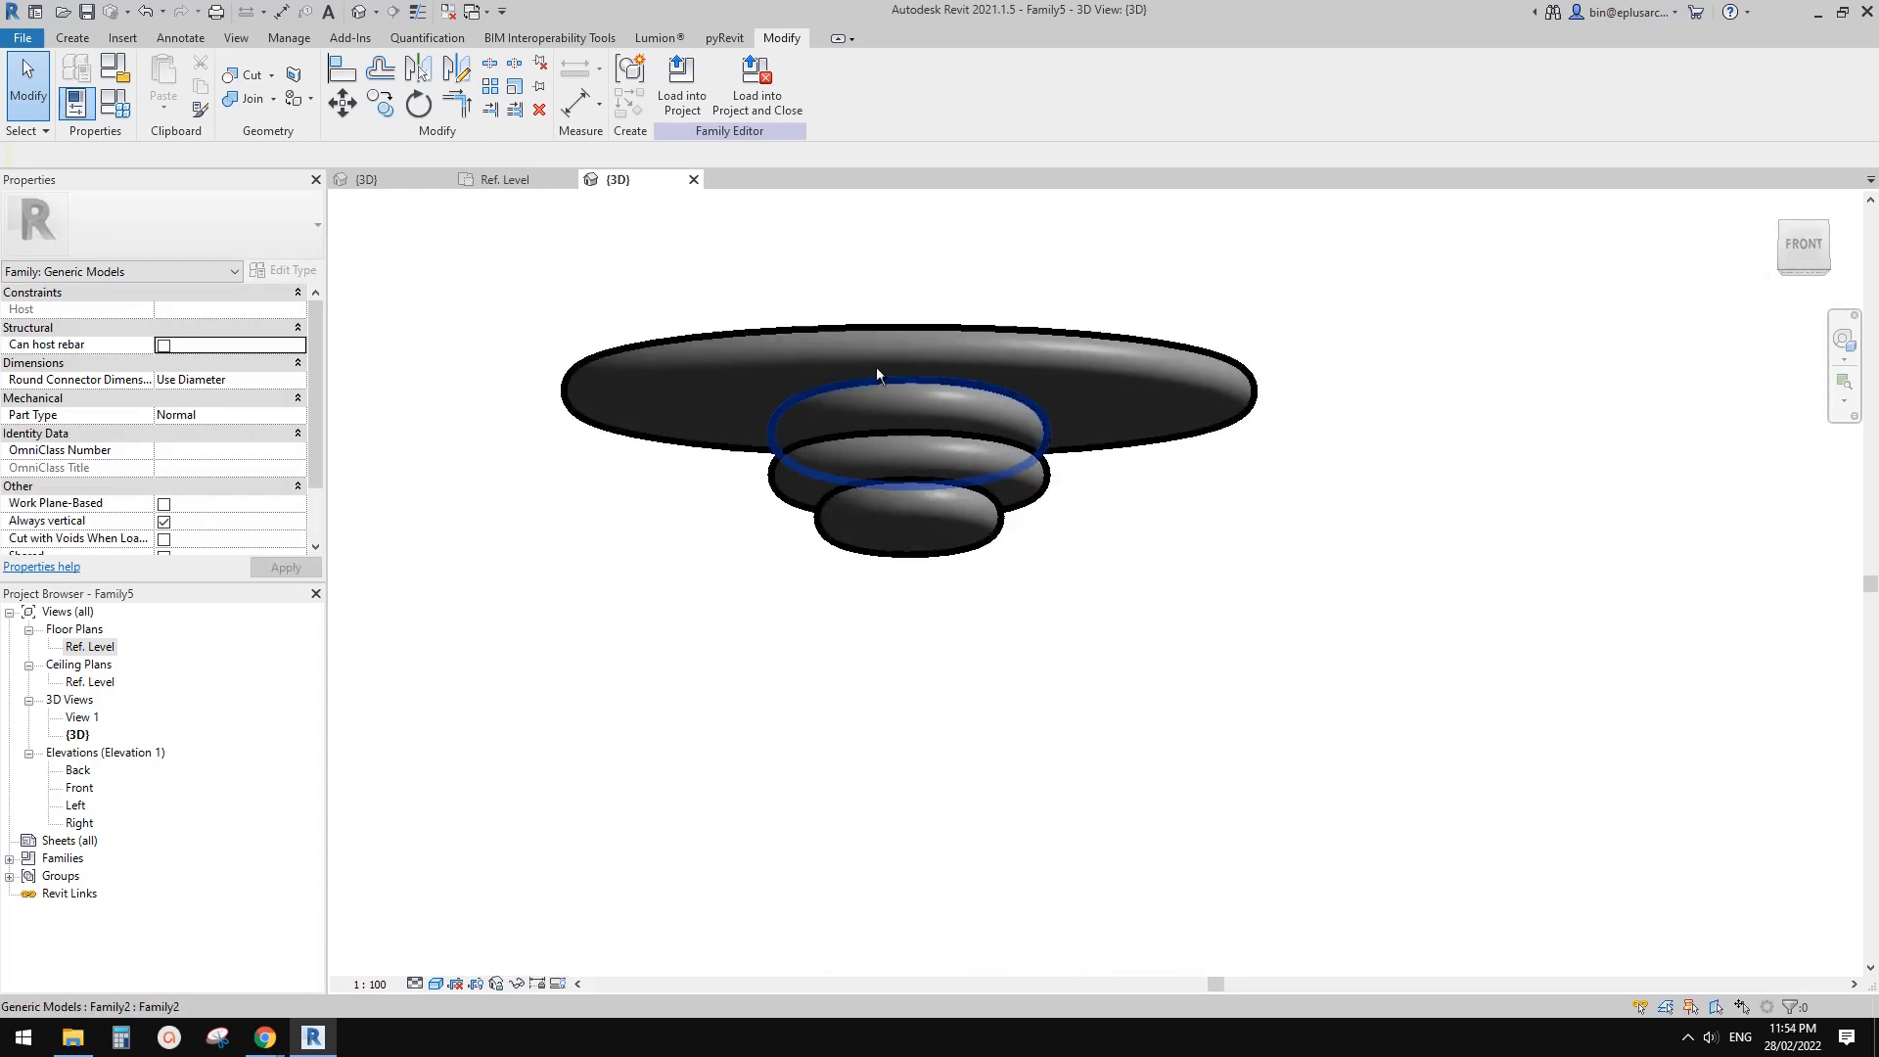
pyautogui.click(878, 370)
pyautogui.click(220, 456)
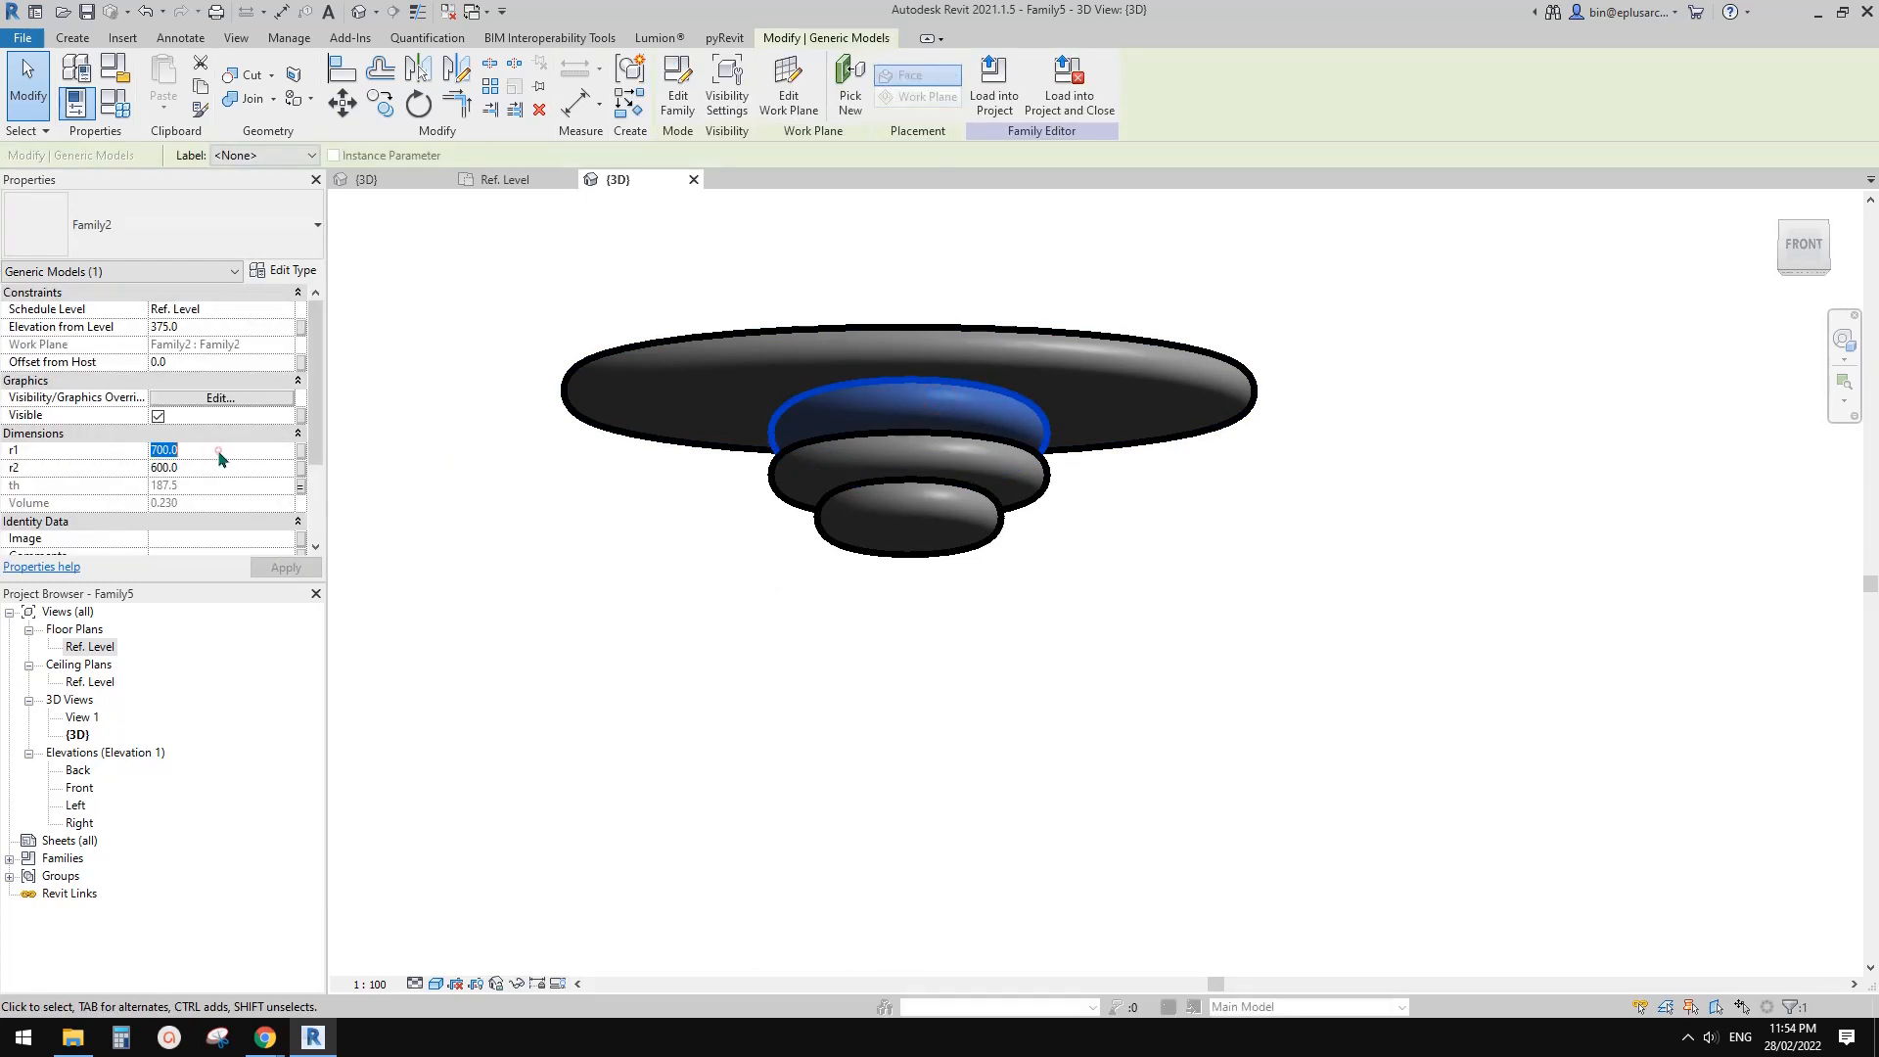
pyautogui.write('900')
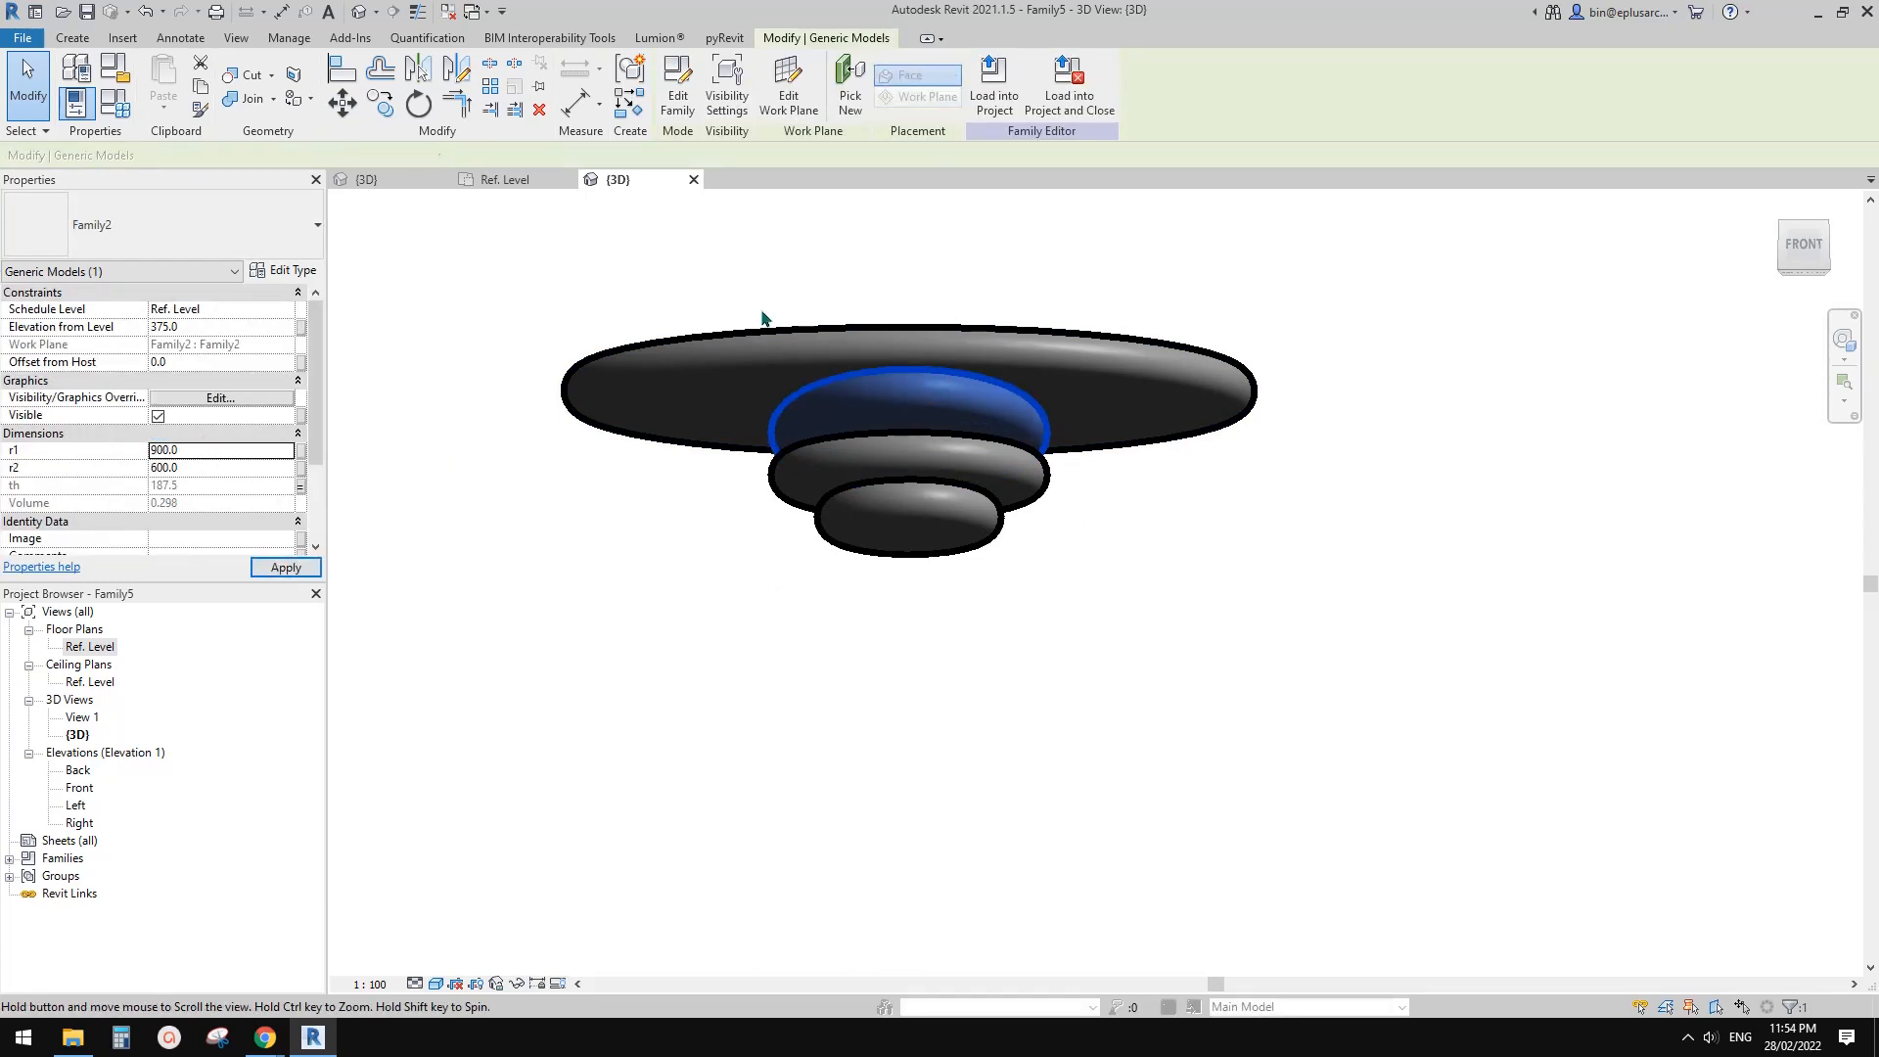
pyautogui.click(253, 453)
pyautogui.write('700')
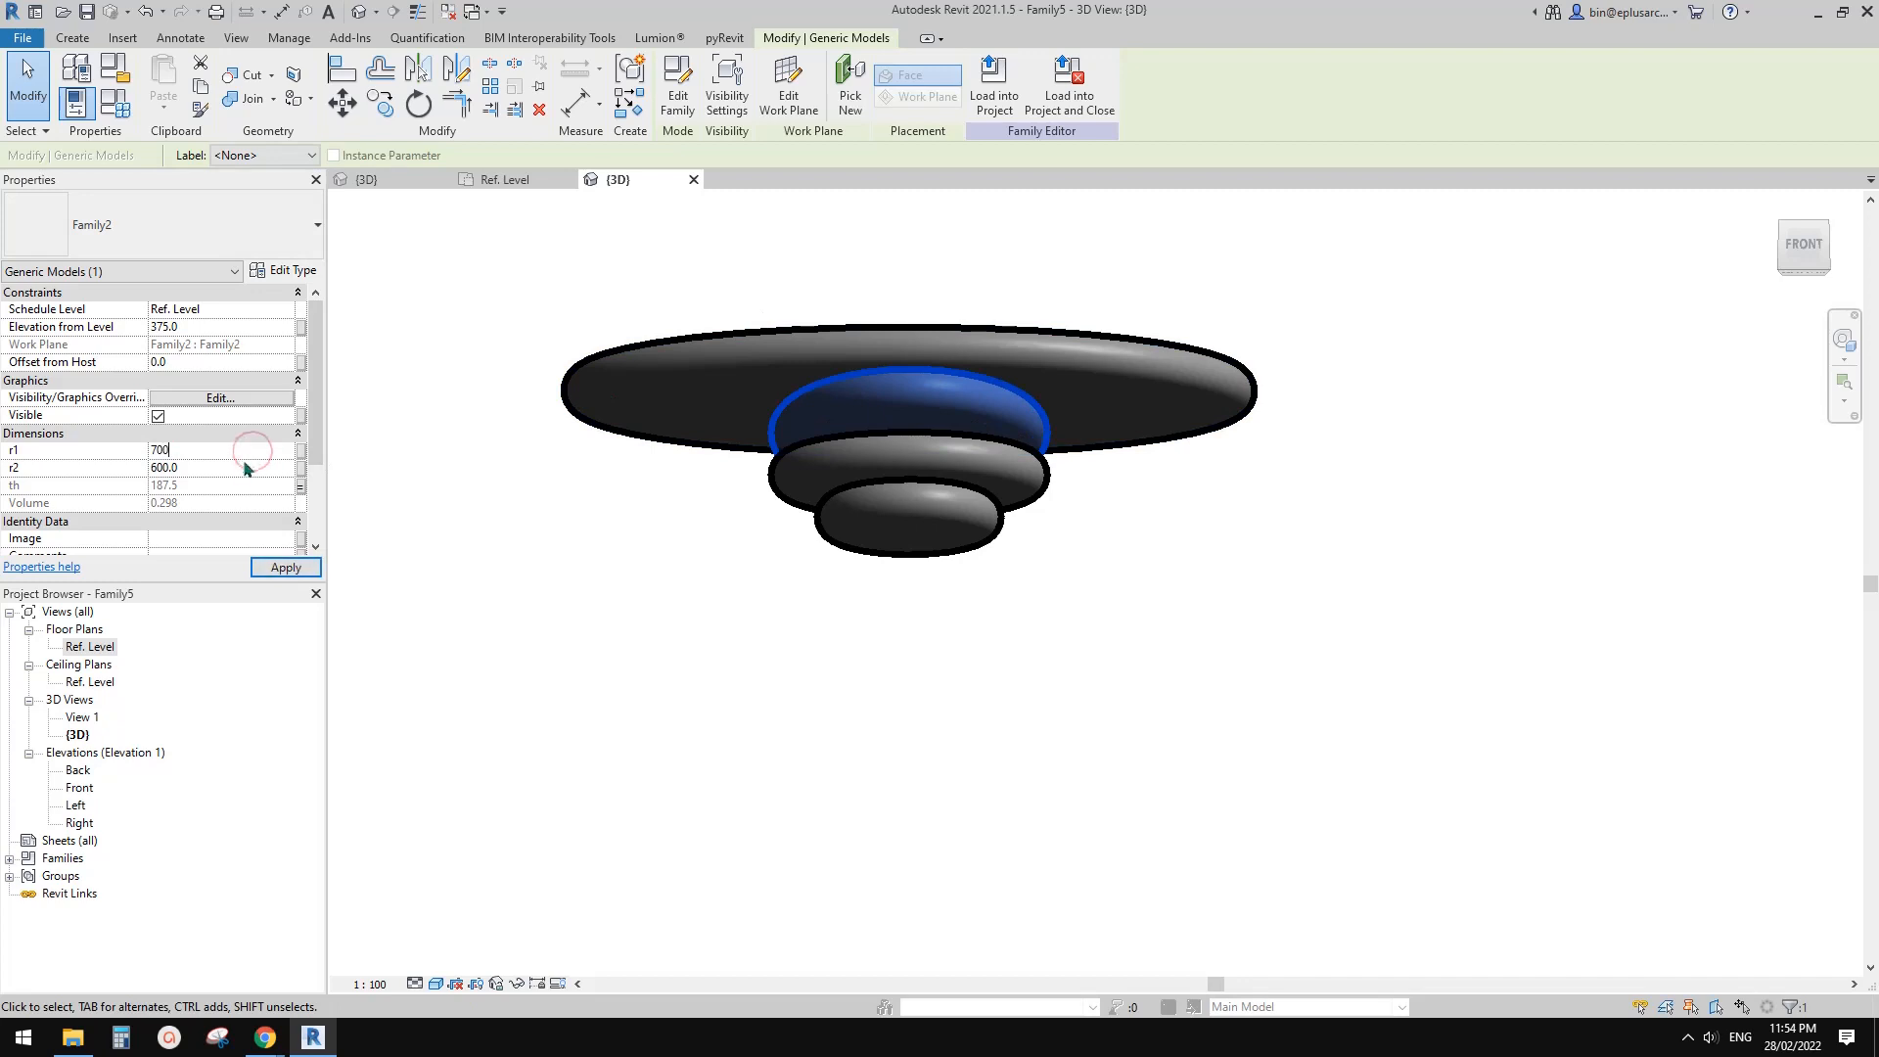
pyautogui.click(673, 292)
# - Inspect the stepped disc stack from several angles and check the family's parameters in Family Types
pyautogui.keyDown('shift'); pyautogui.moveTo(674, 291); pyautogui.dragTo(1120, 643, button='middle'); pyautogui.keyUp('shift')
pyautogui.scroll(-1, 983, 486)
pyautogui.click(982, 477)
pyautogui.click(1120, 643)
pyautogui.keyDown('shift'); pyautogui.moveTo(874, 470); pyautogui.dragTo(954, 581, button='middle'); pyautogui.keyUp('shift')
pyautogui.keyDown('shift'); pyautogui.moveTo(943, 705); pyautogui.dragTo(1070, 801, button='middle'); pyautogui.keyUp('shift')
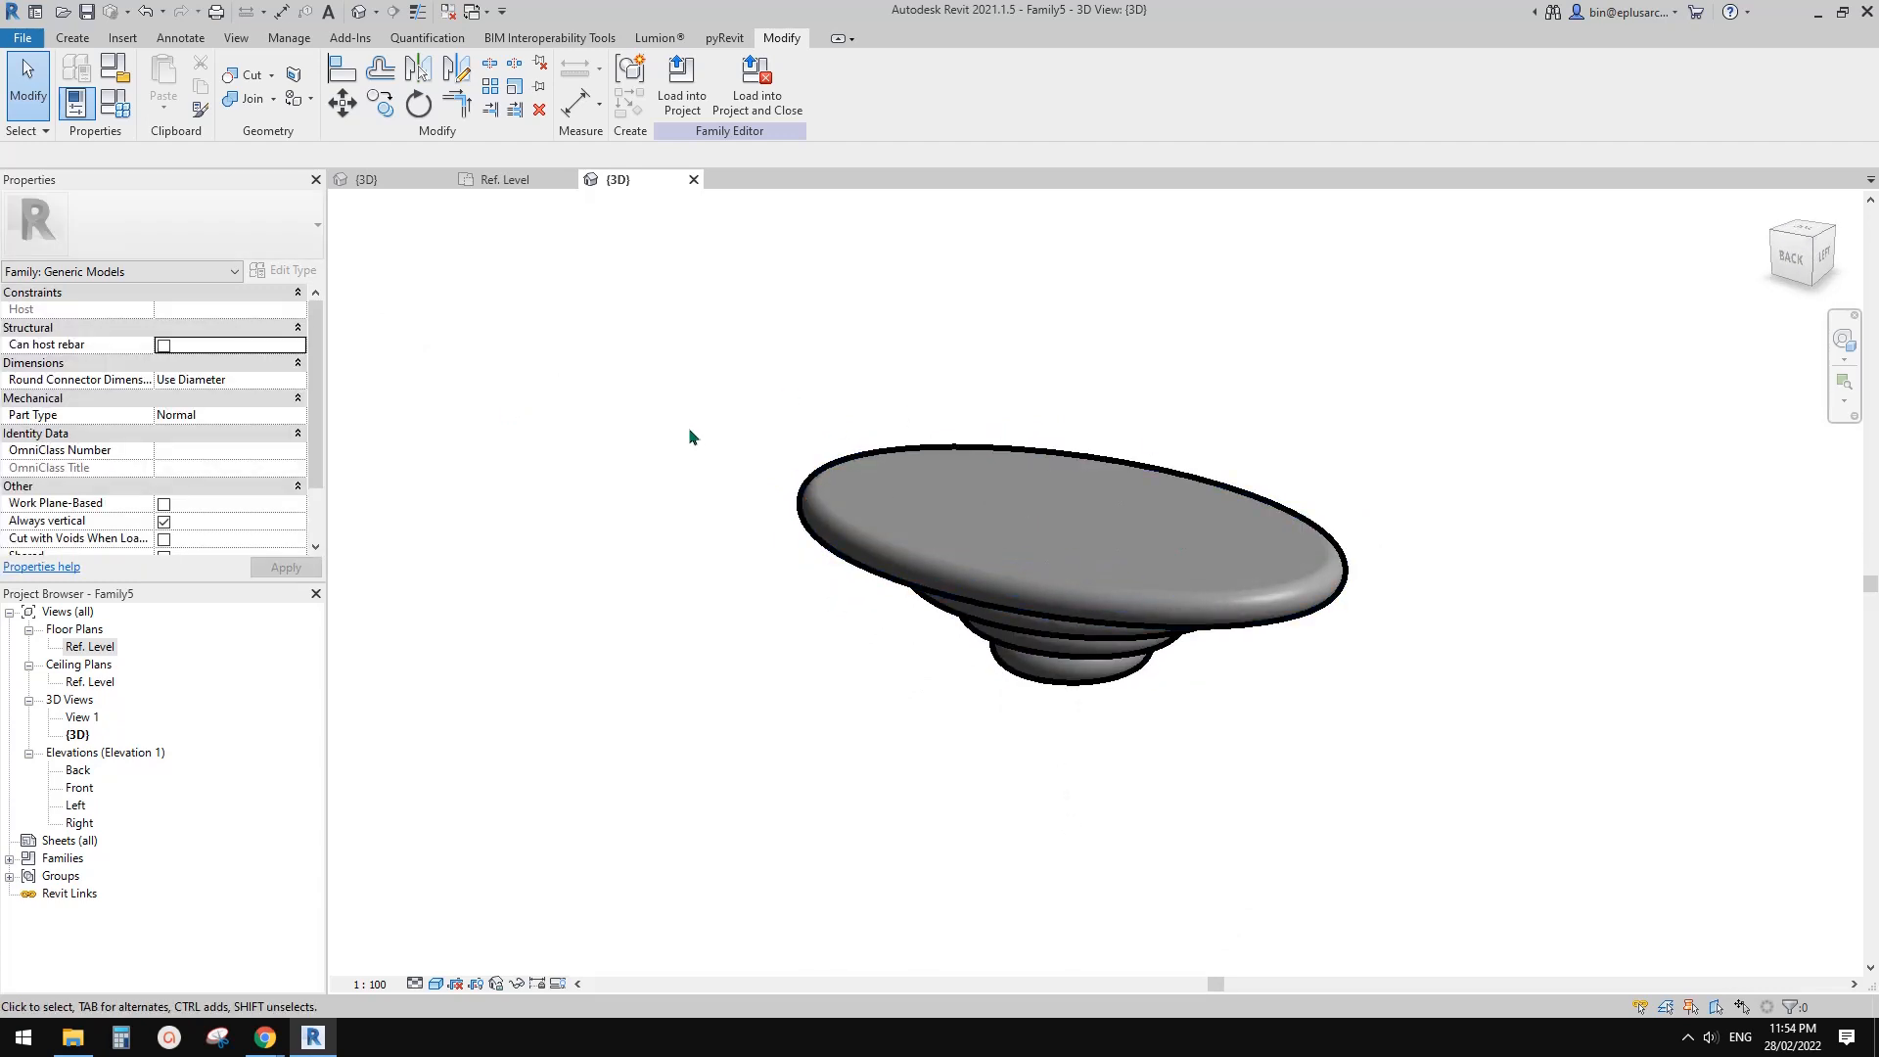
pyautogui.click(121, 110)
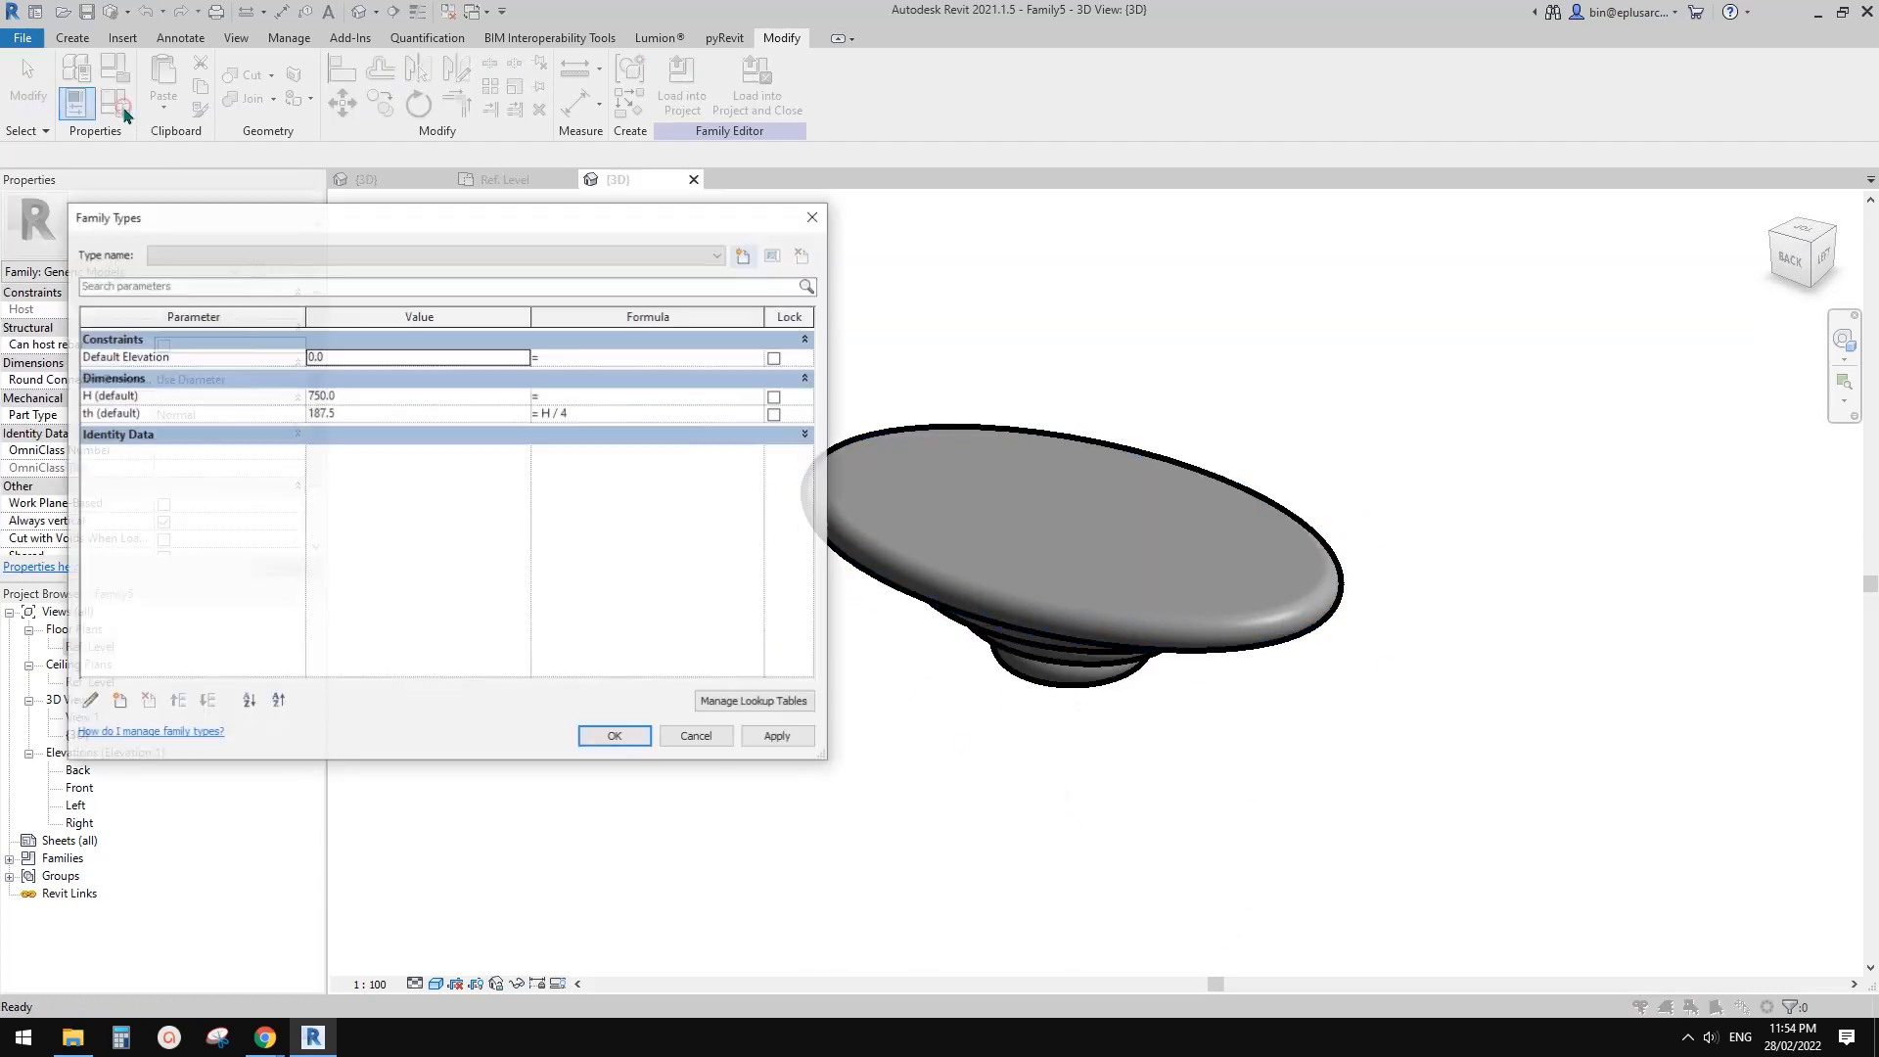
pyautogui.press('Escape')
# - Associate the bottom disc's radius r1 with a new instance parameter named 4x, grouped under Other
pyautogui.keyDown('shift'); pyautogui.moveTo(1087, 548); pyautogui.dragTo(1128, 440, button='middle'); pyautogui.keyUp('shift')
pyautogui.click(1112, 642)
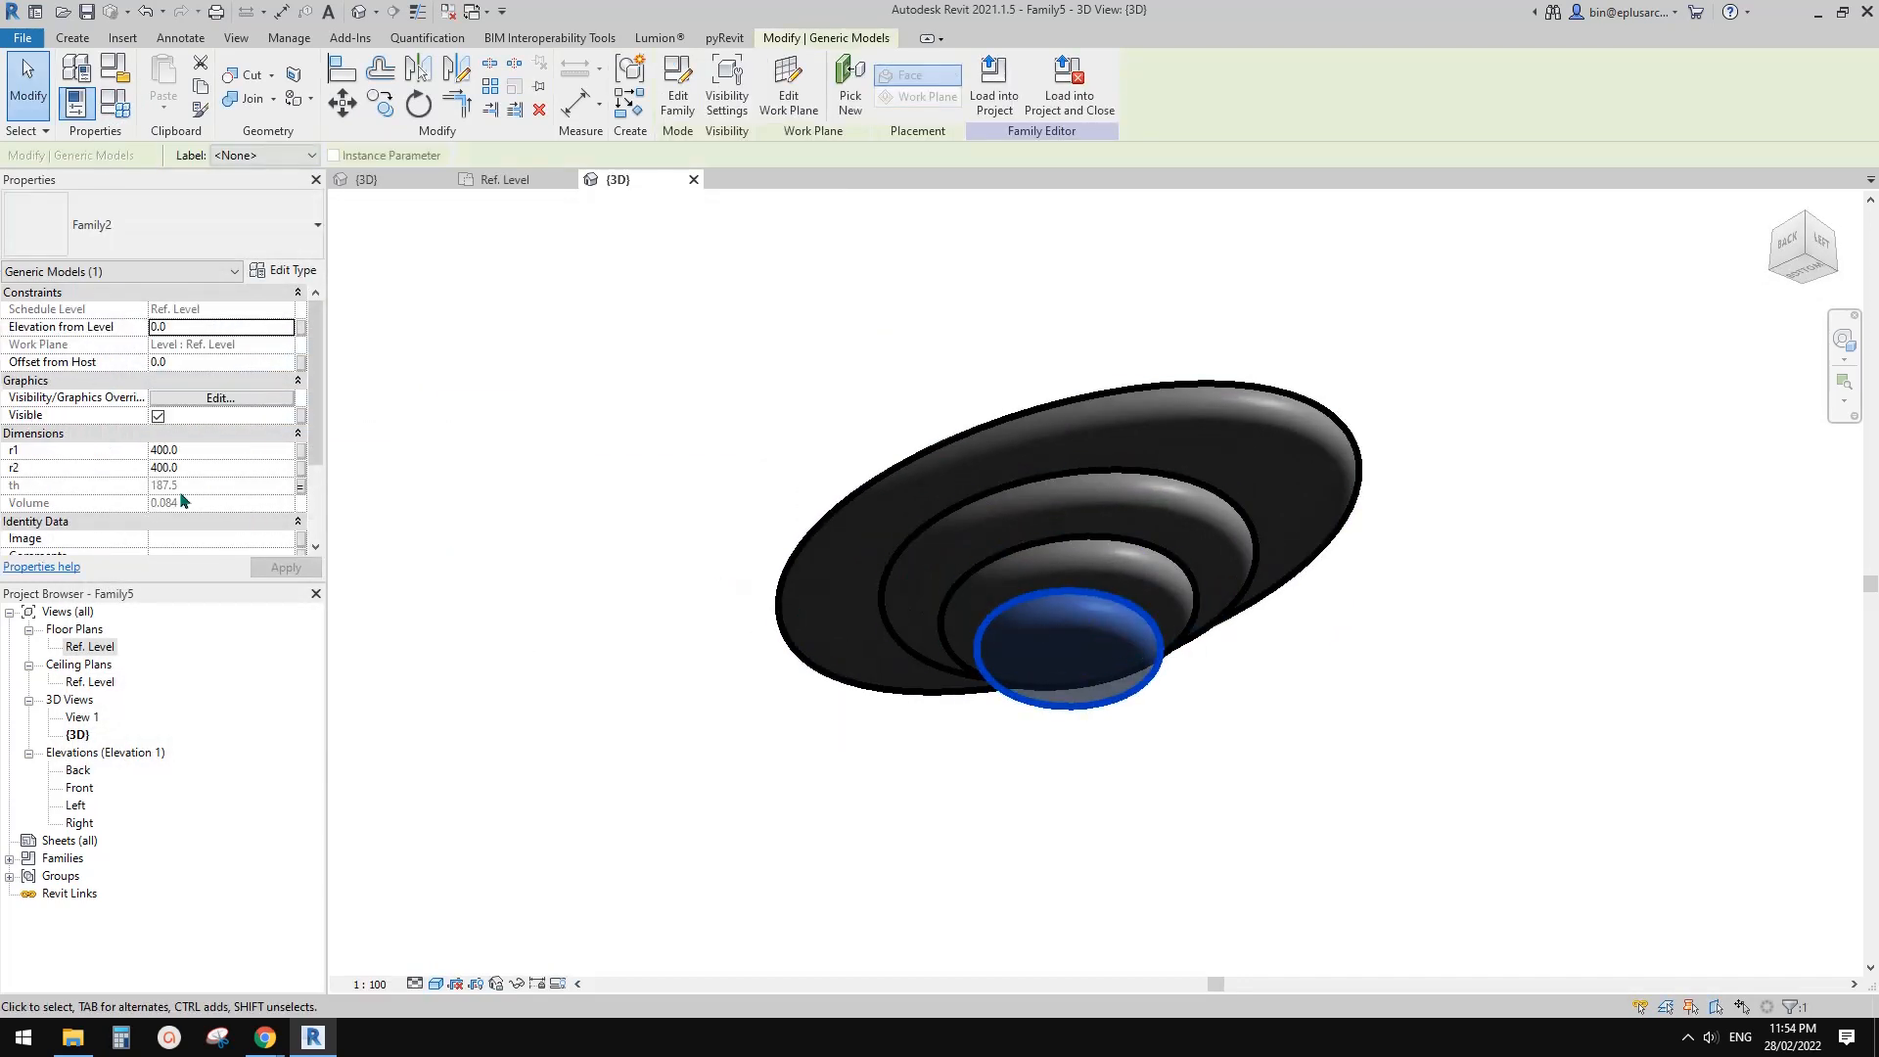
pyautogui.click(300, 451)
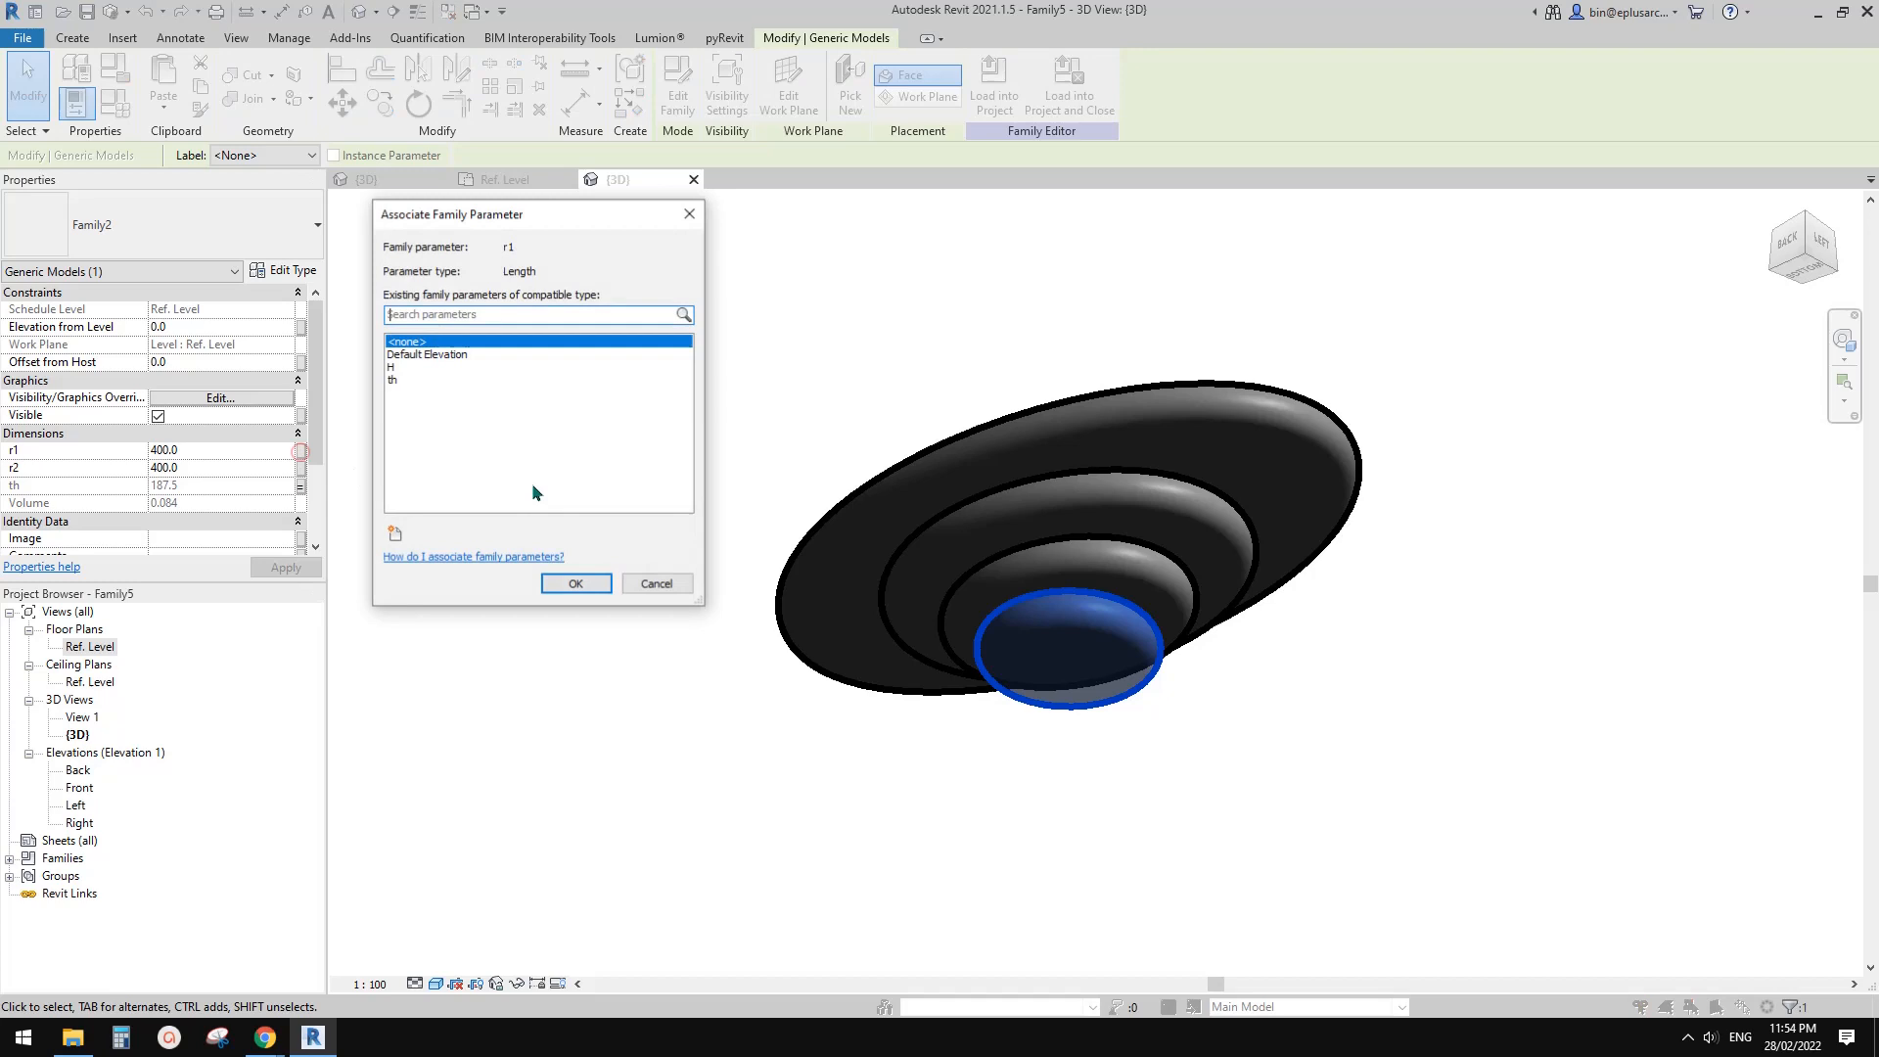
pyautogui.click(394, 533)
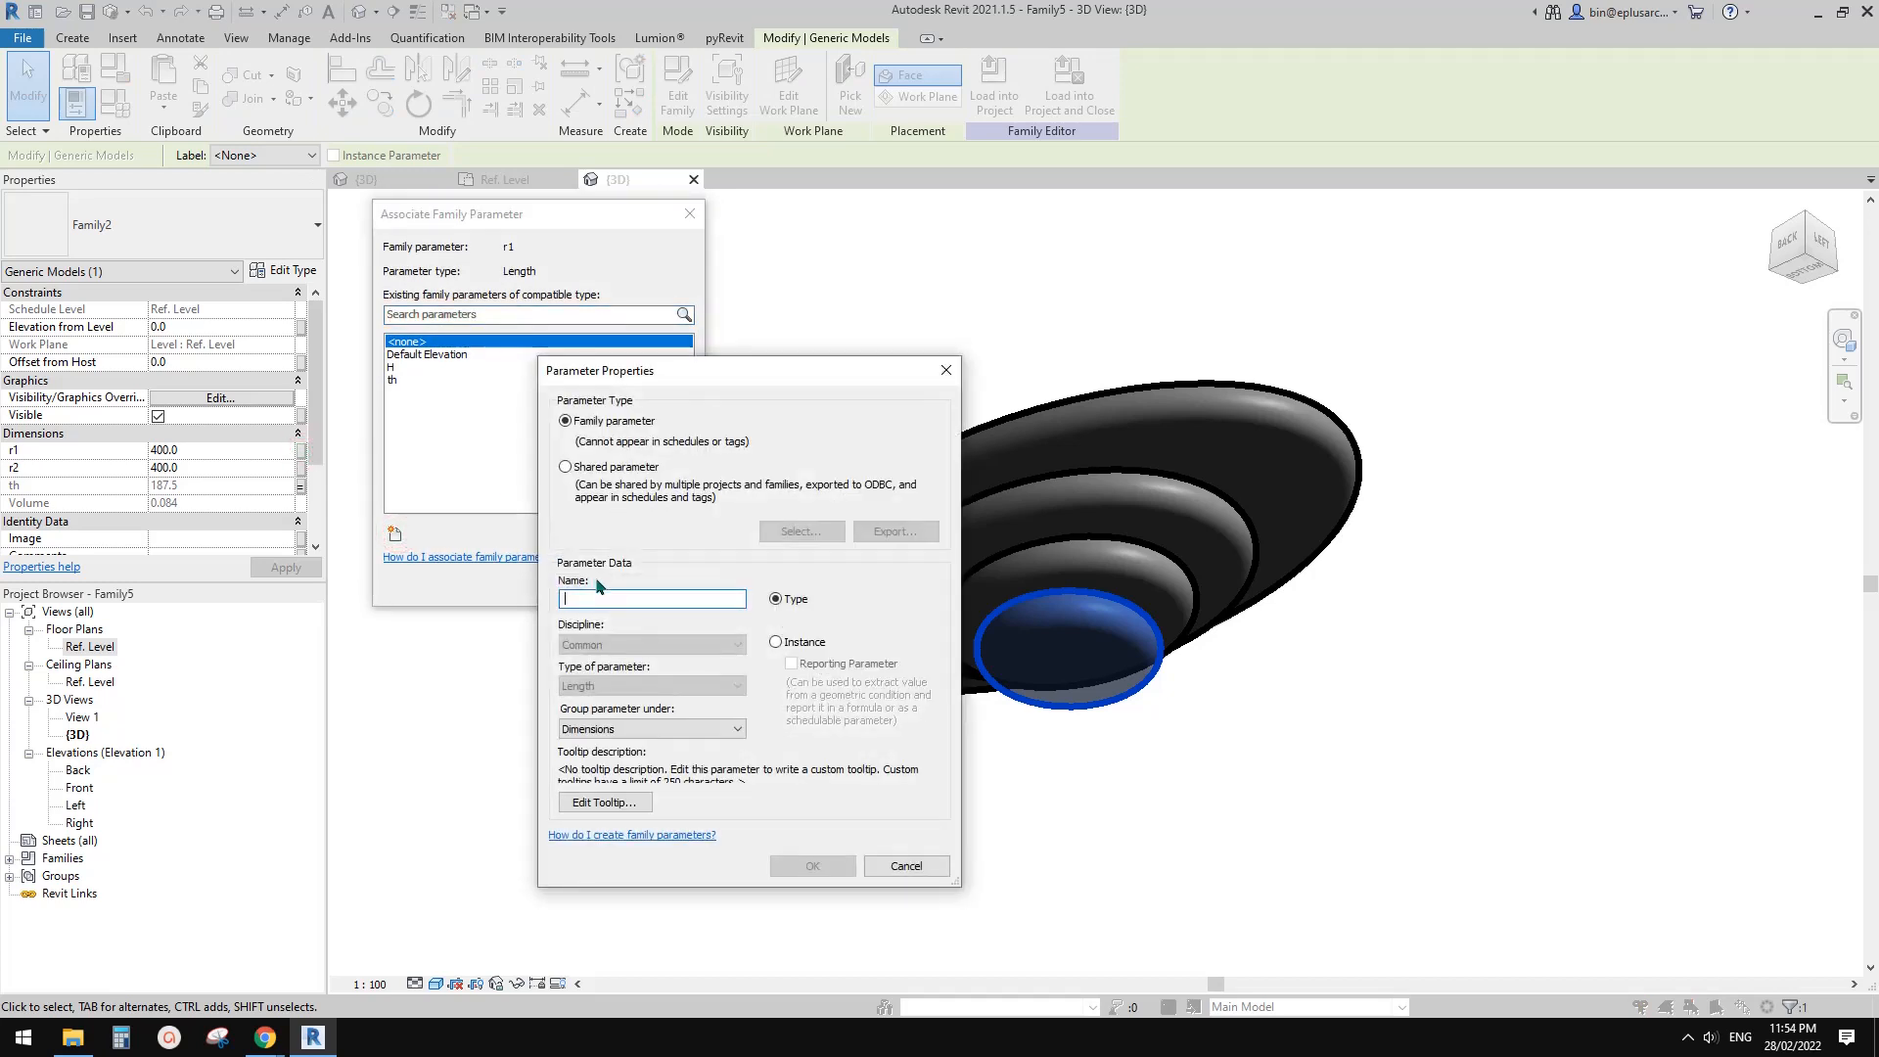
pyautogui.write('4X')
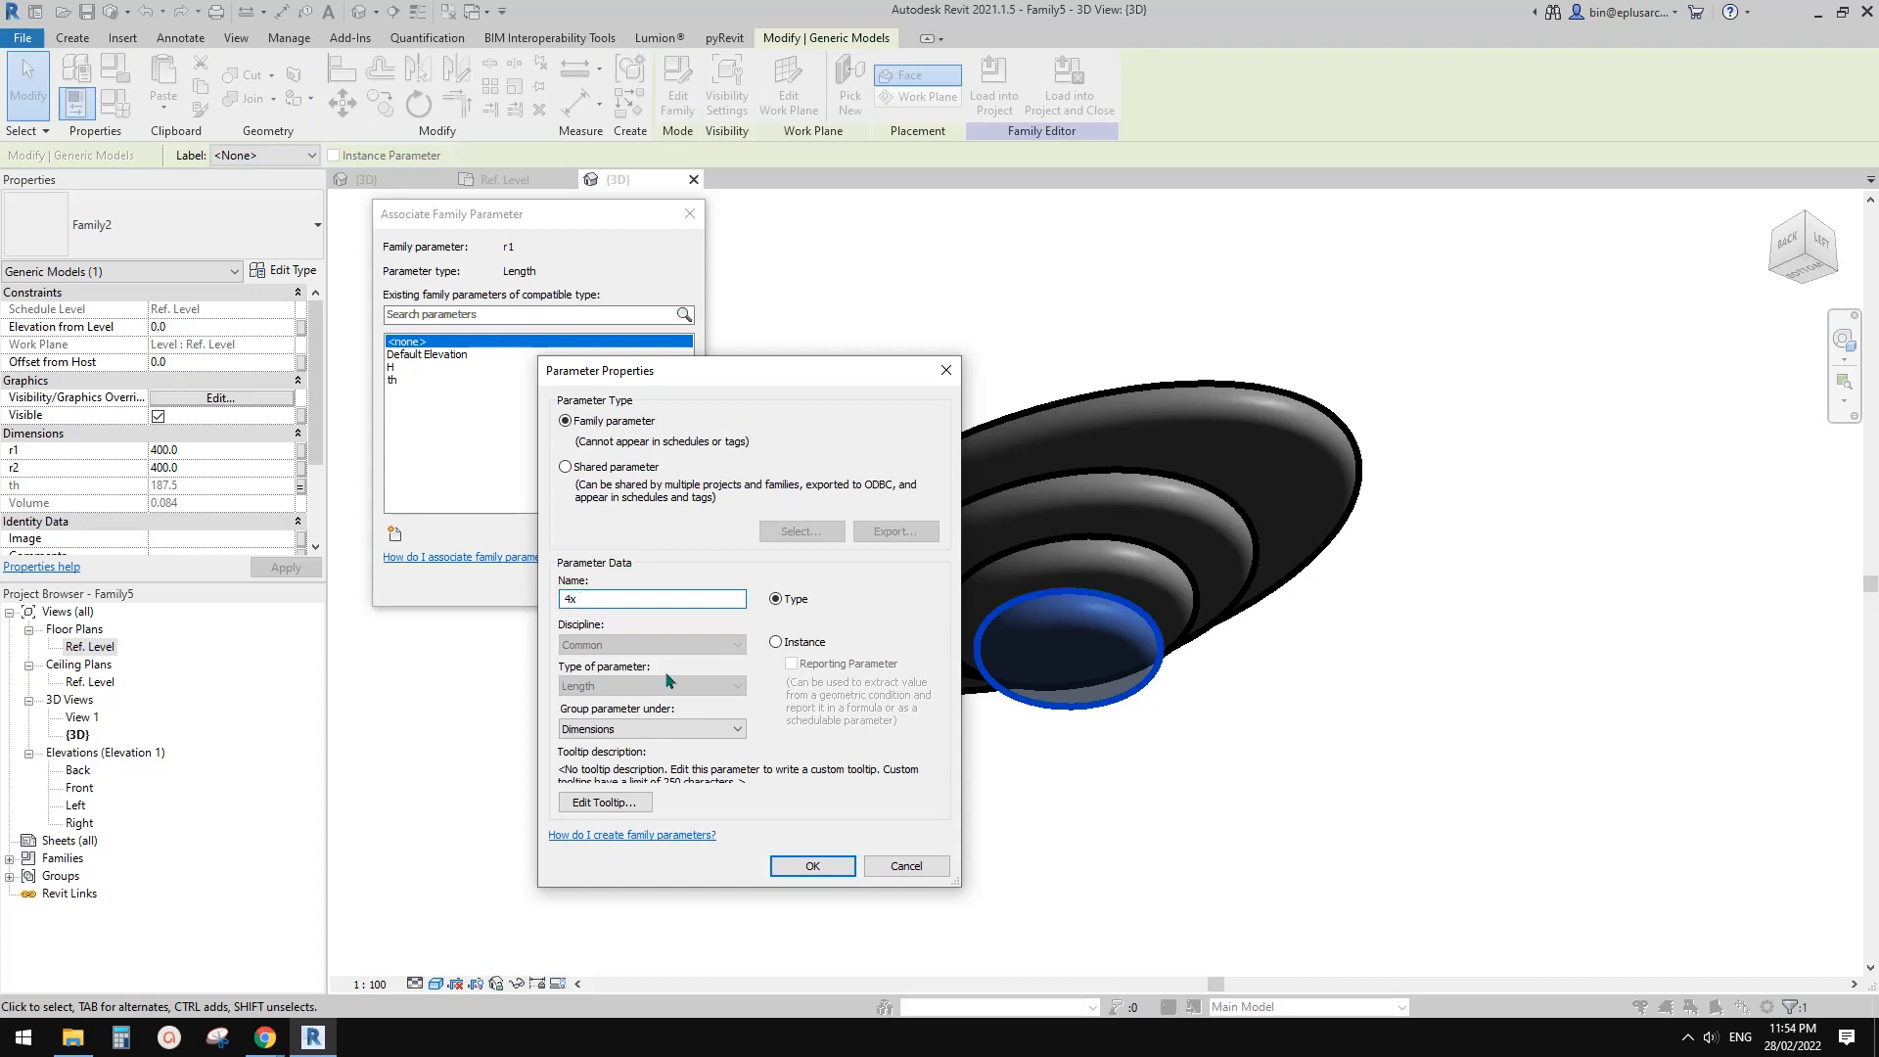
pyautogui.click(693, 729)
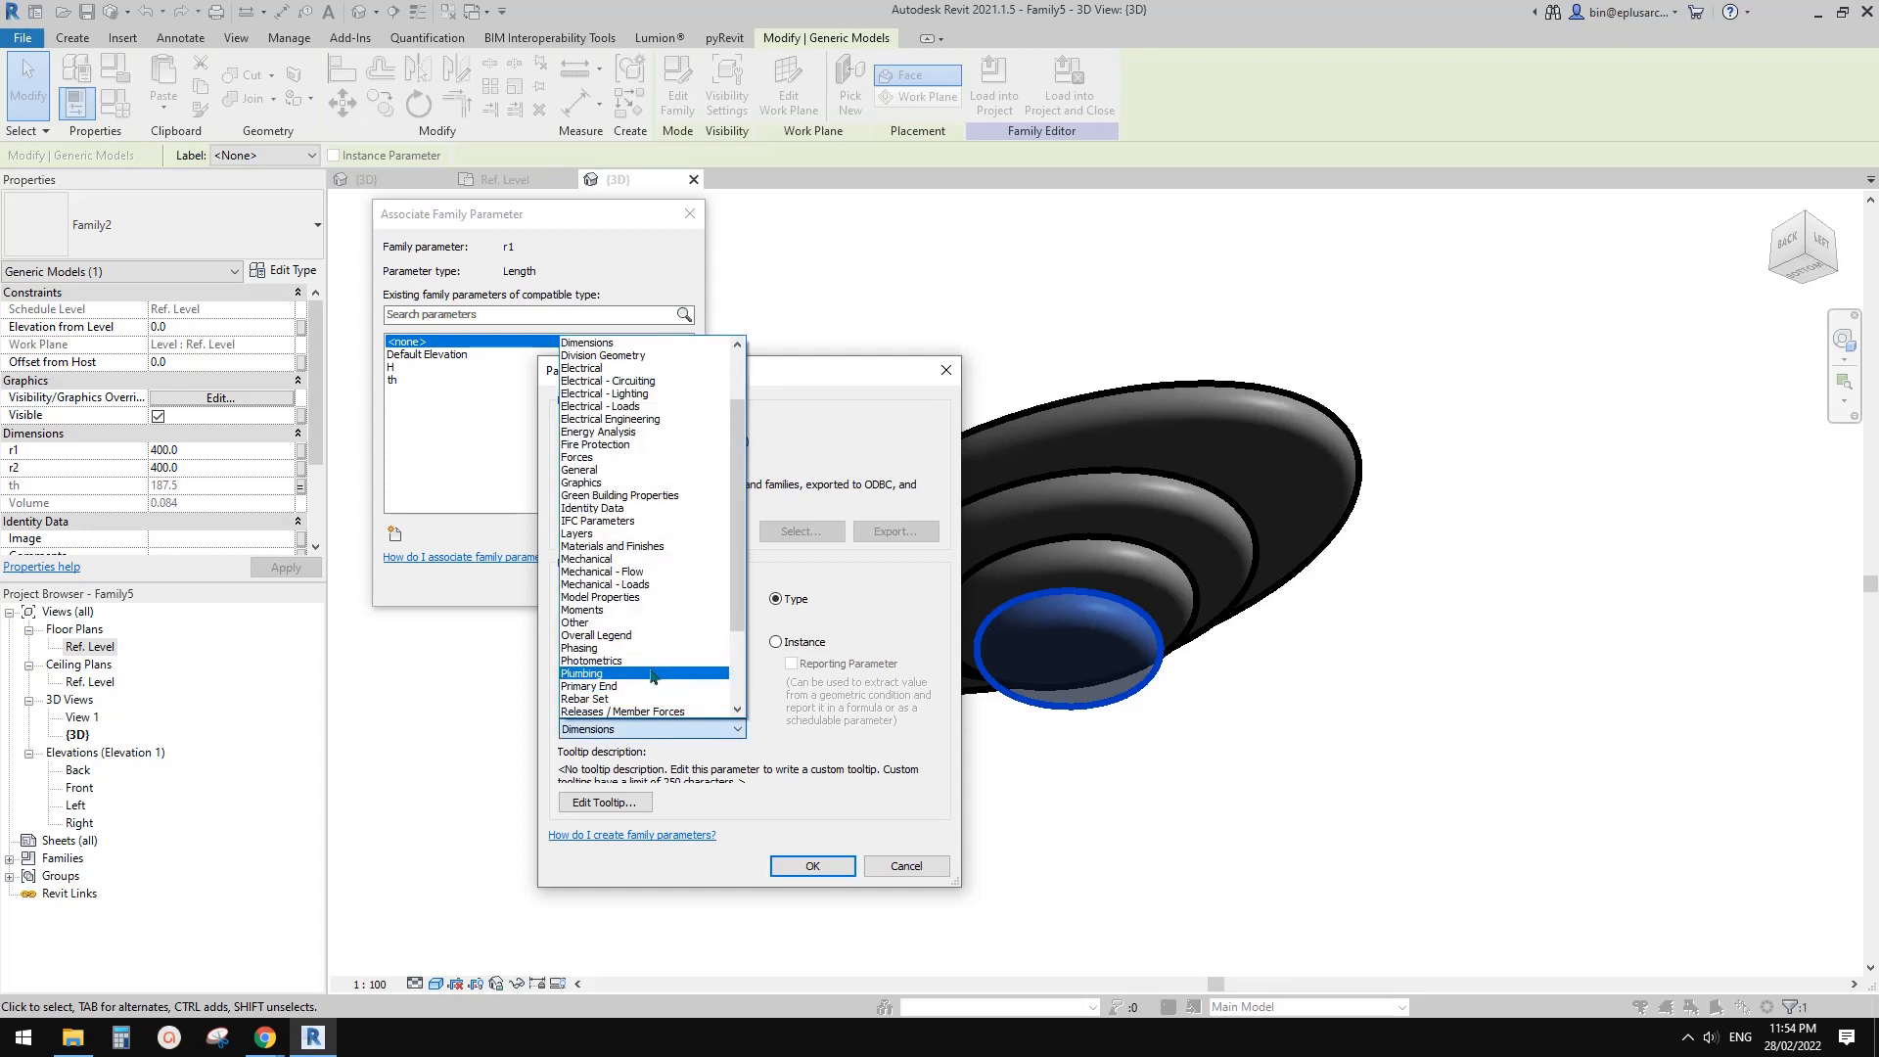
pyautogui.click(630, 623)
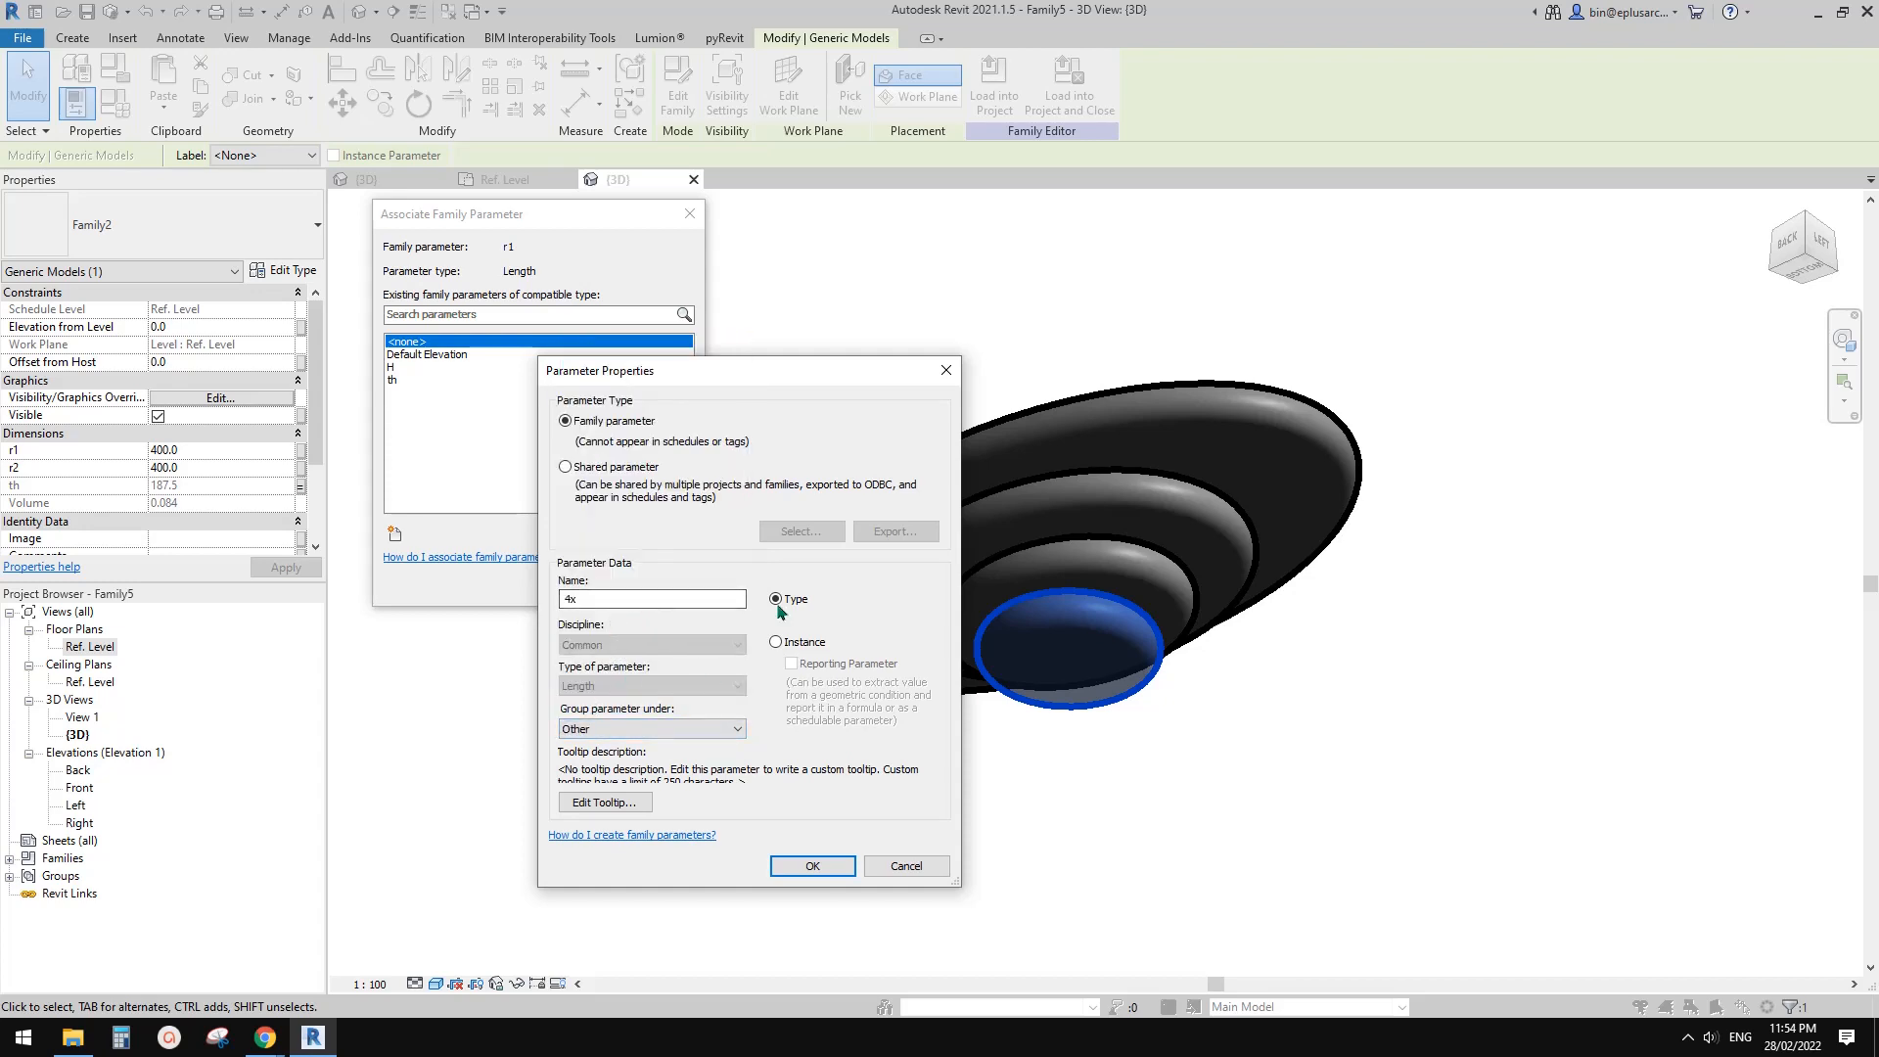
pyautogui.click(813, 866)
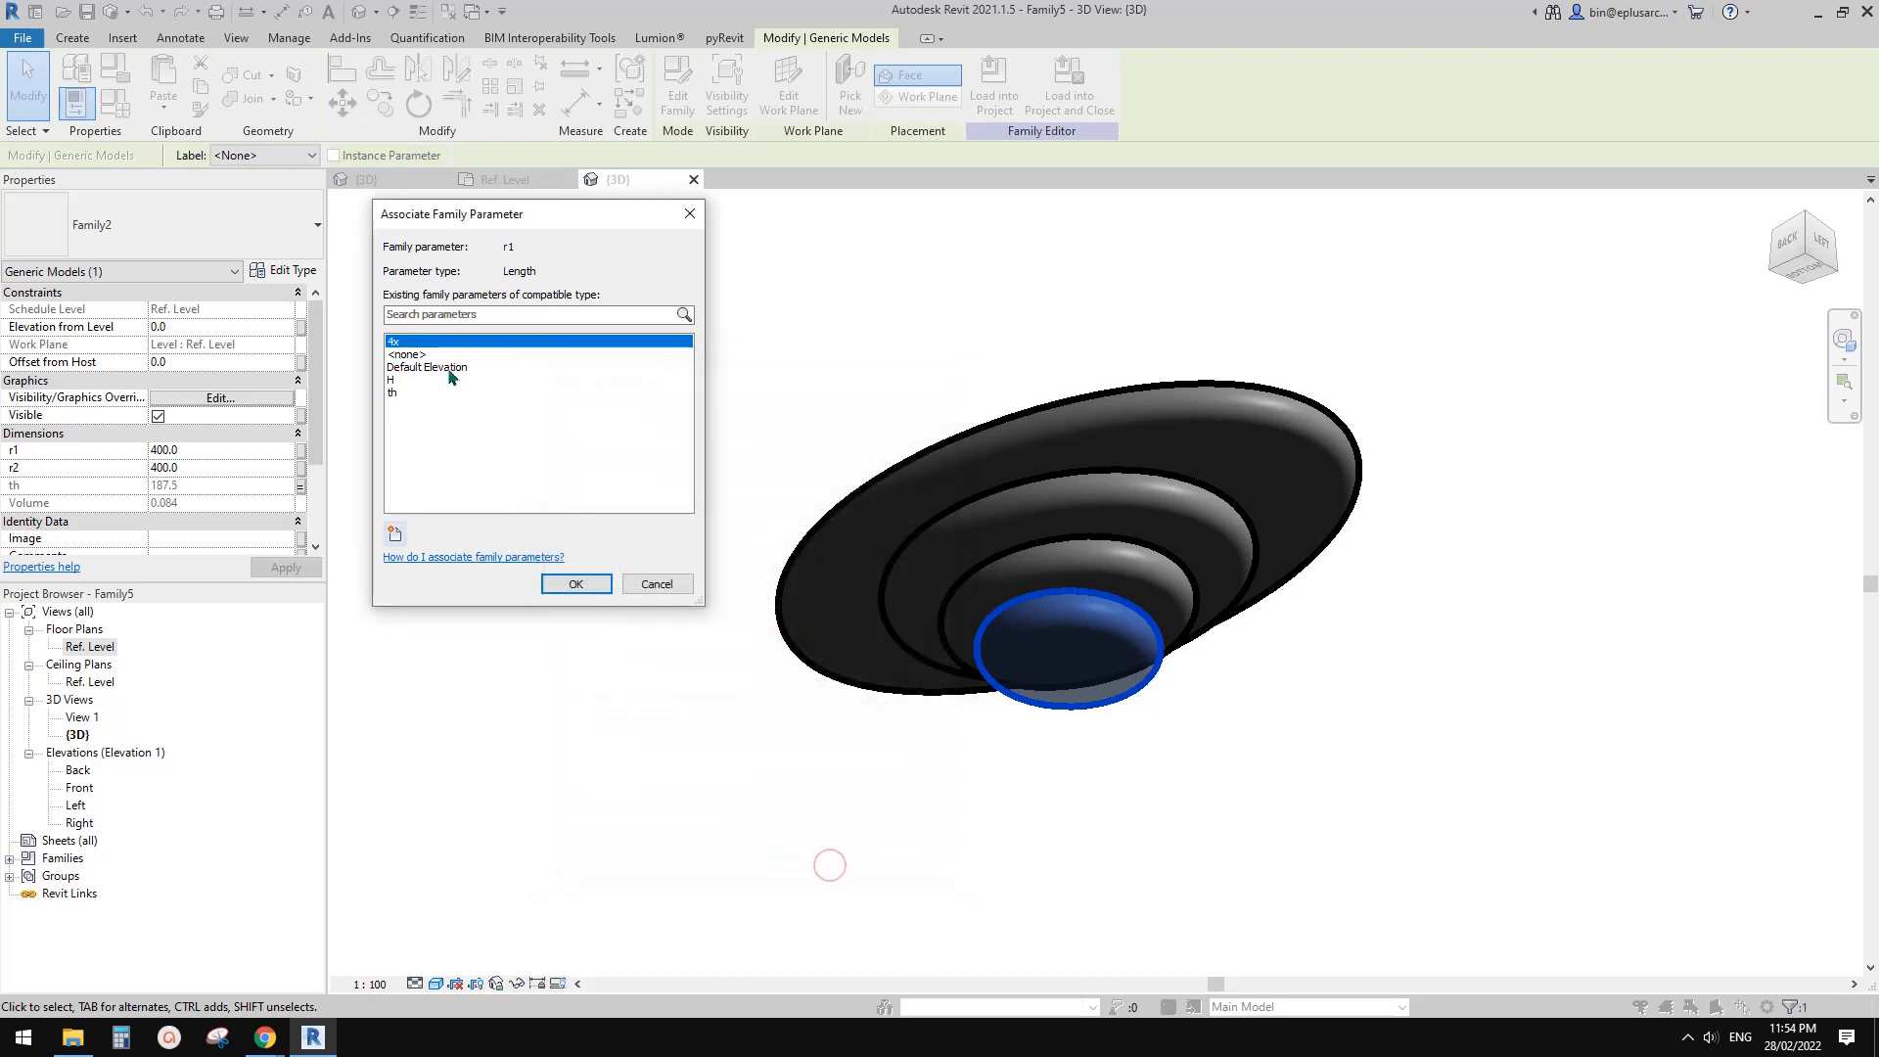
pyautogui.moveTo(490, 213); pyautogui.dragTo(590, 227)
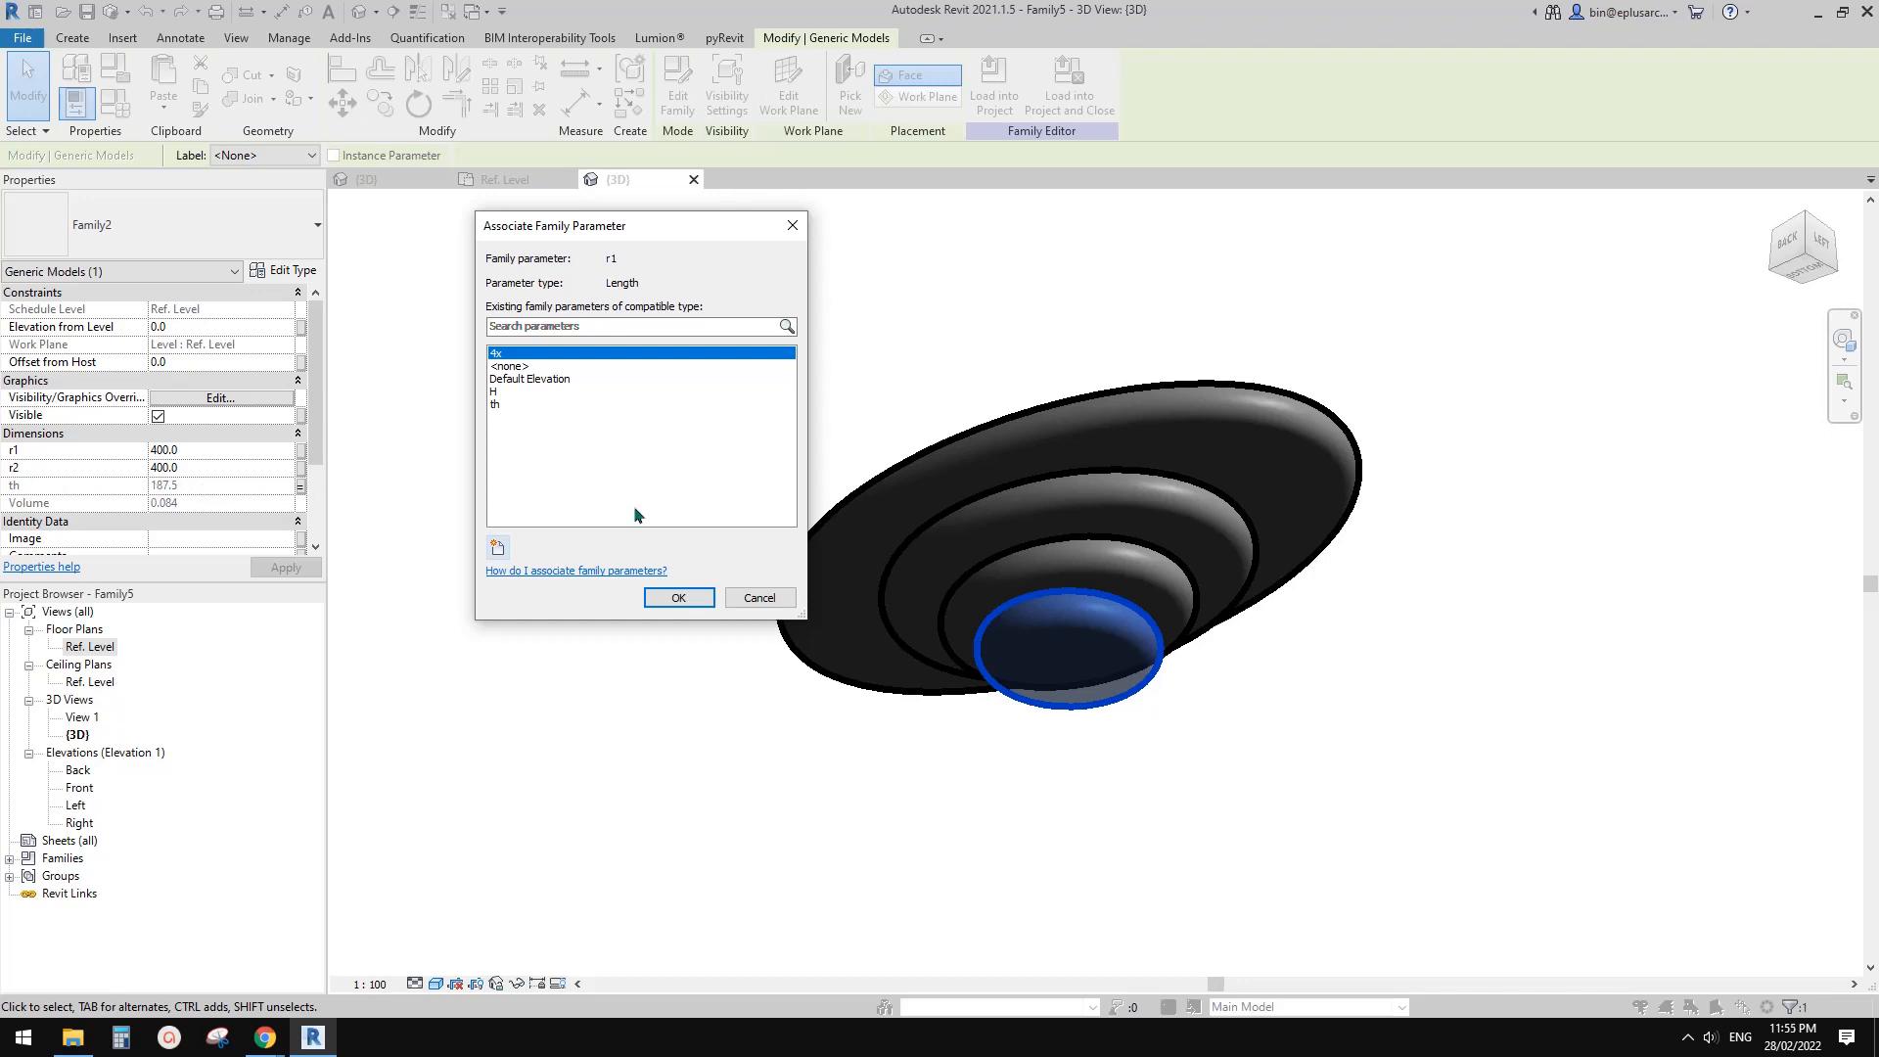
pyautogui.click(506, 404)
pyautogui.click(507, 353)
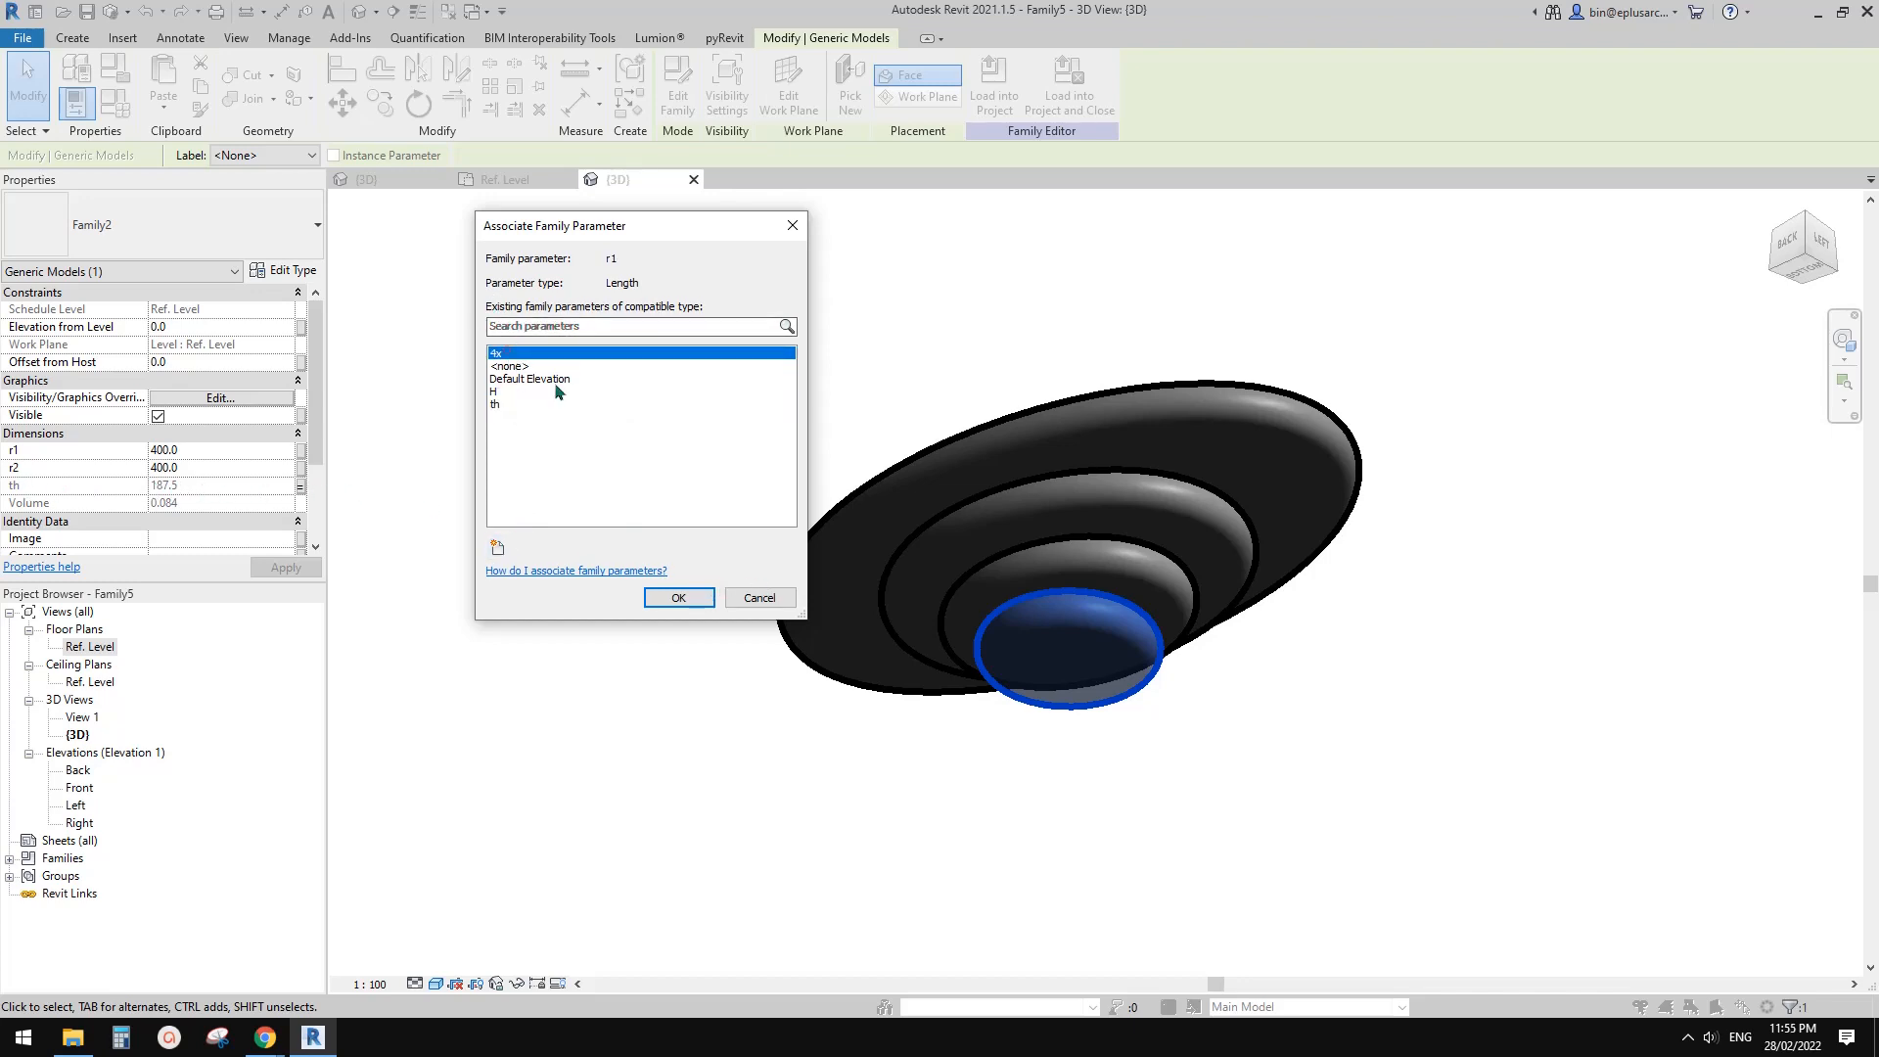
pyautogui.click(677, 597)
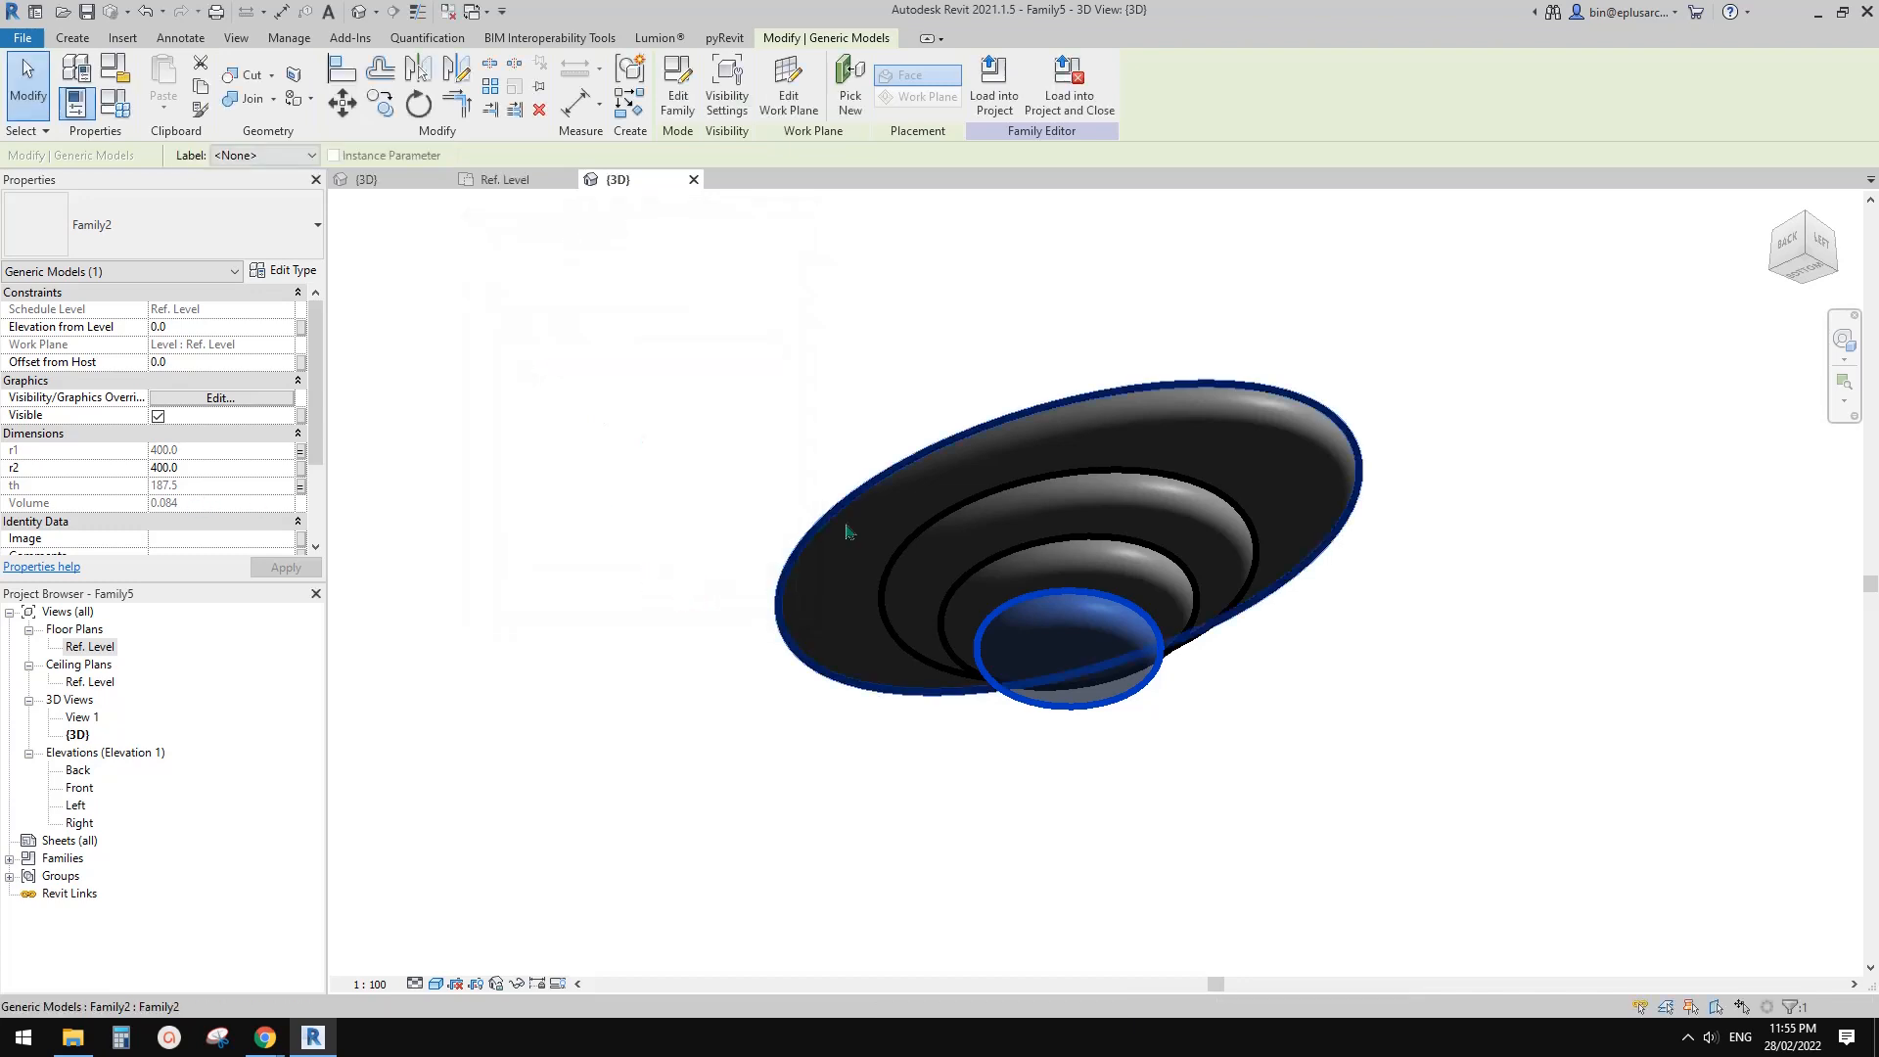
# - Regroup the family's th parameter under Other in Family Types
pyautogui.click(107, 101)
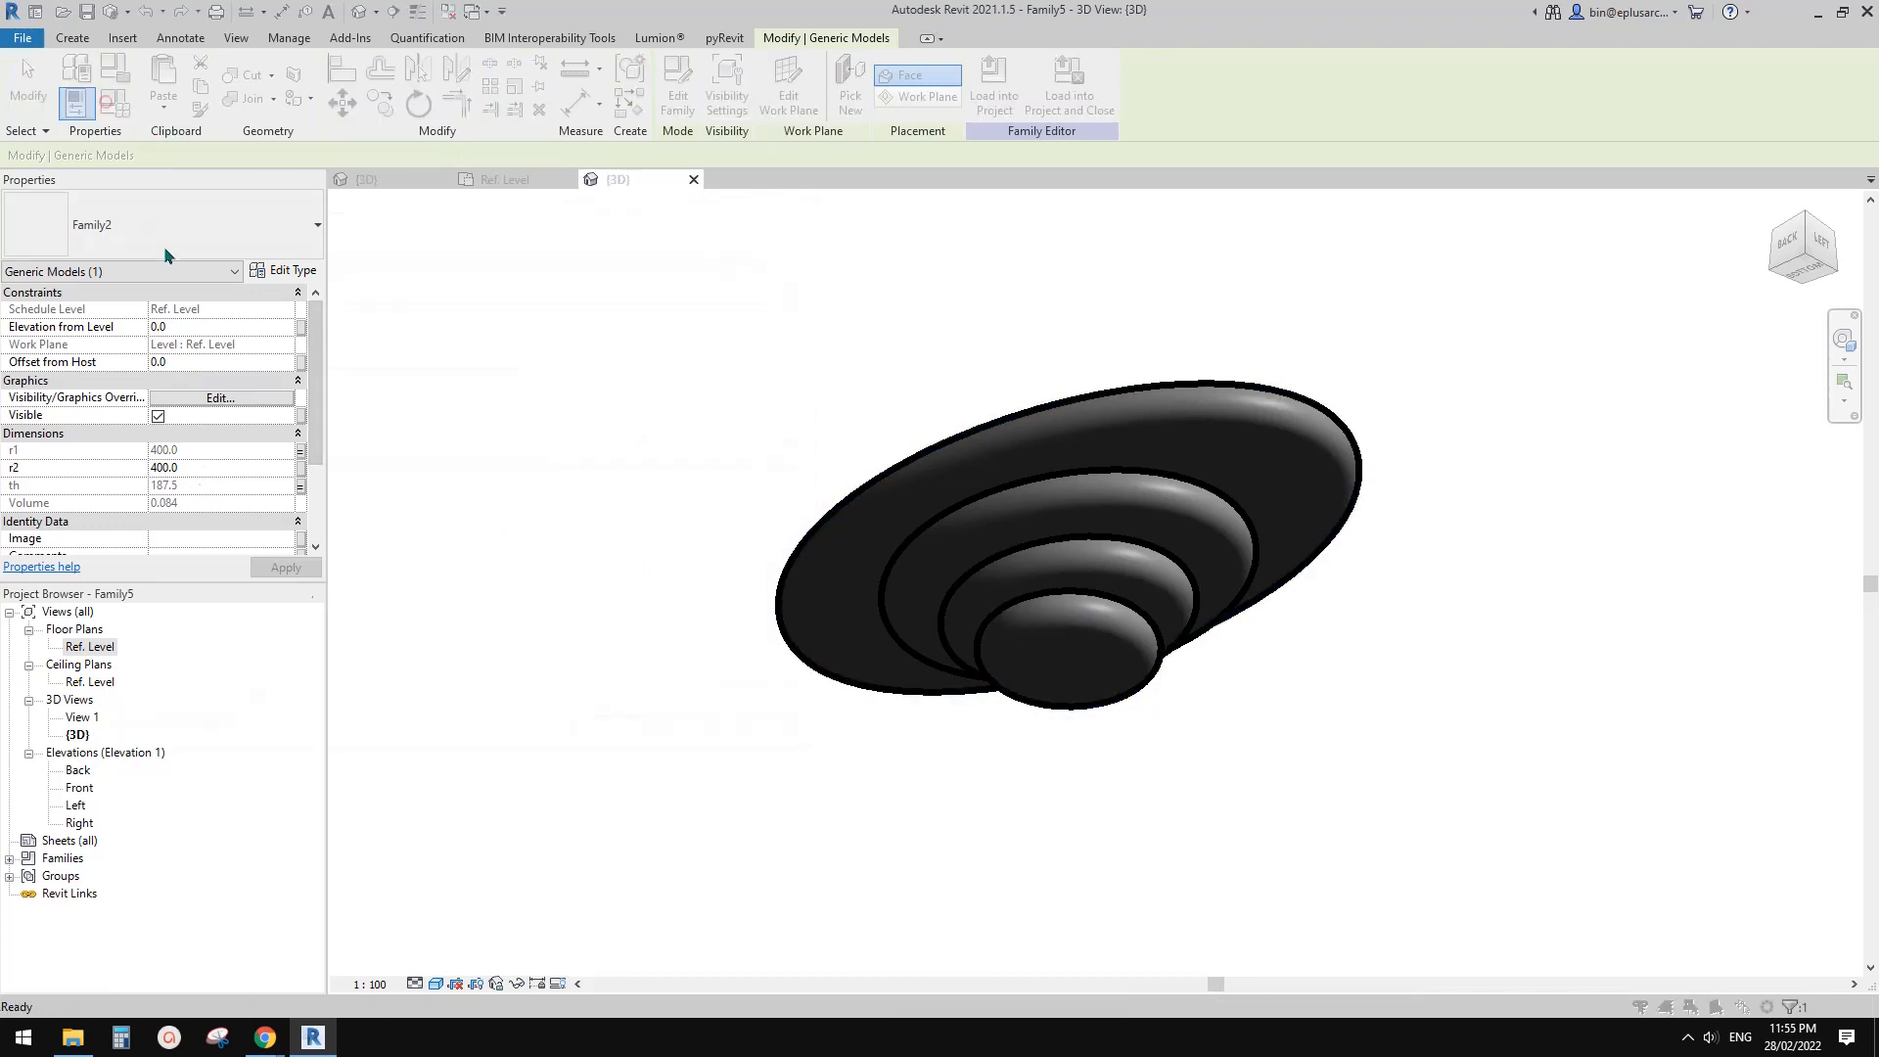
pyautogui.click(212, 413)
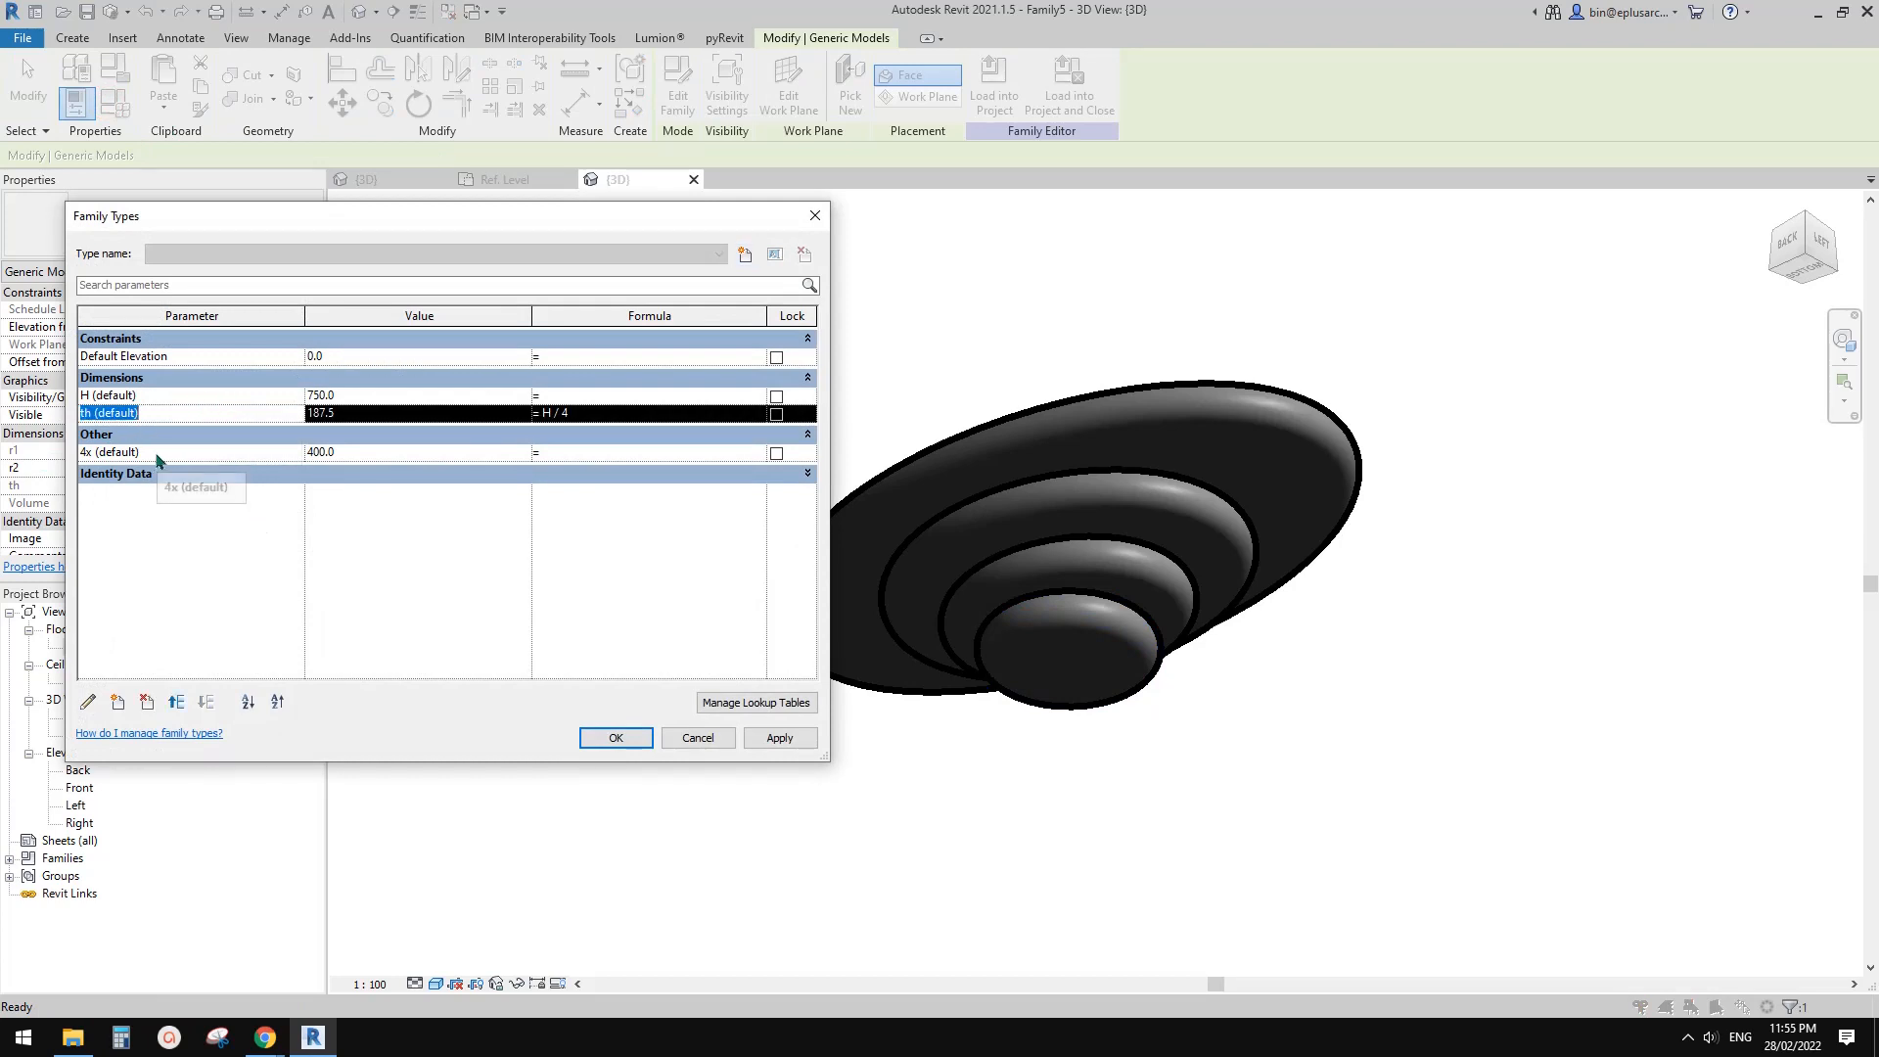
pyautogui.click(87, 702)
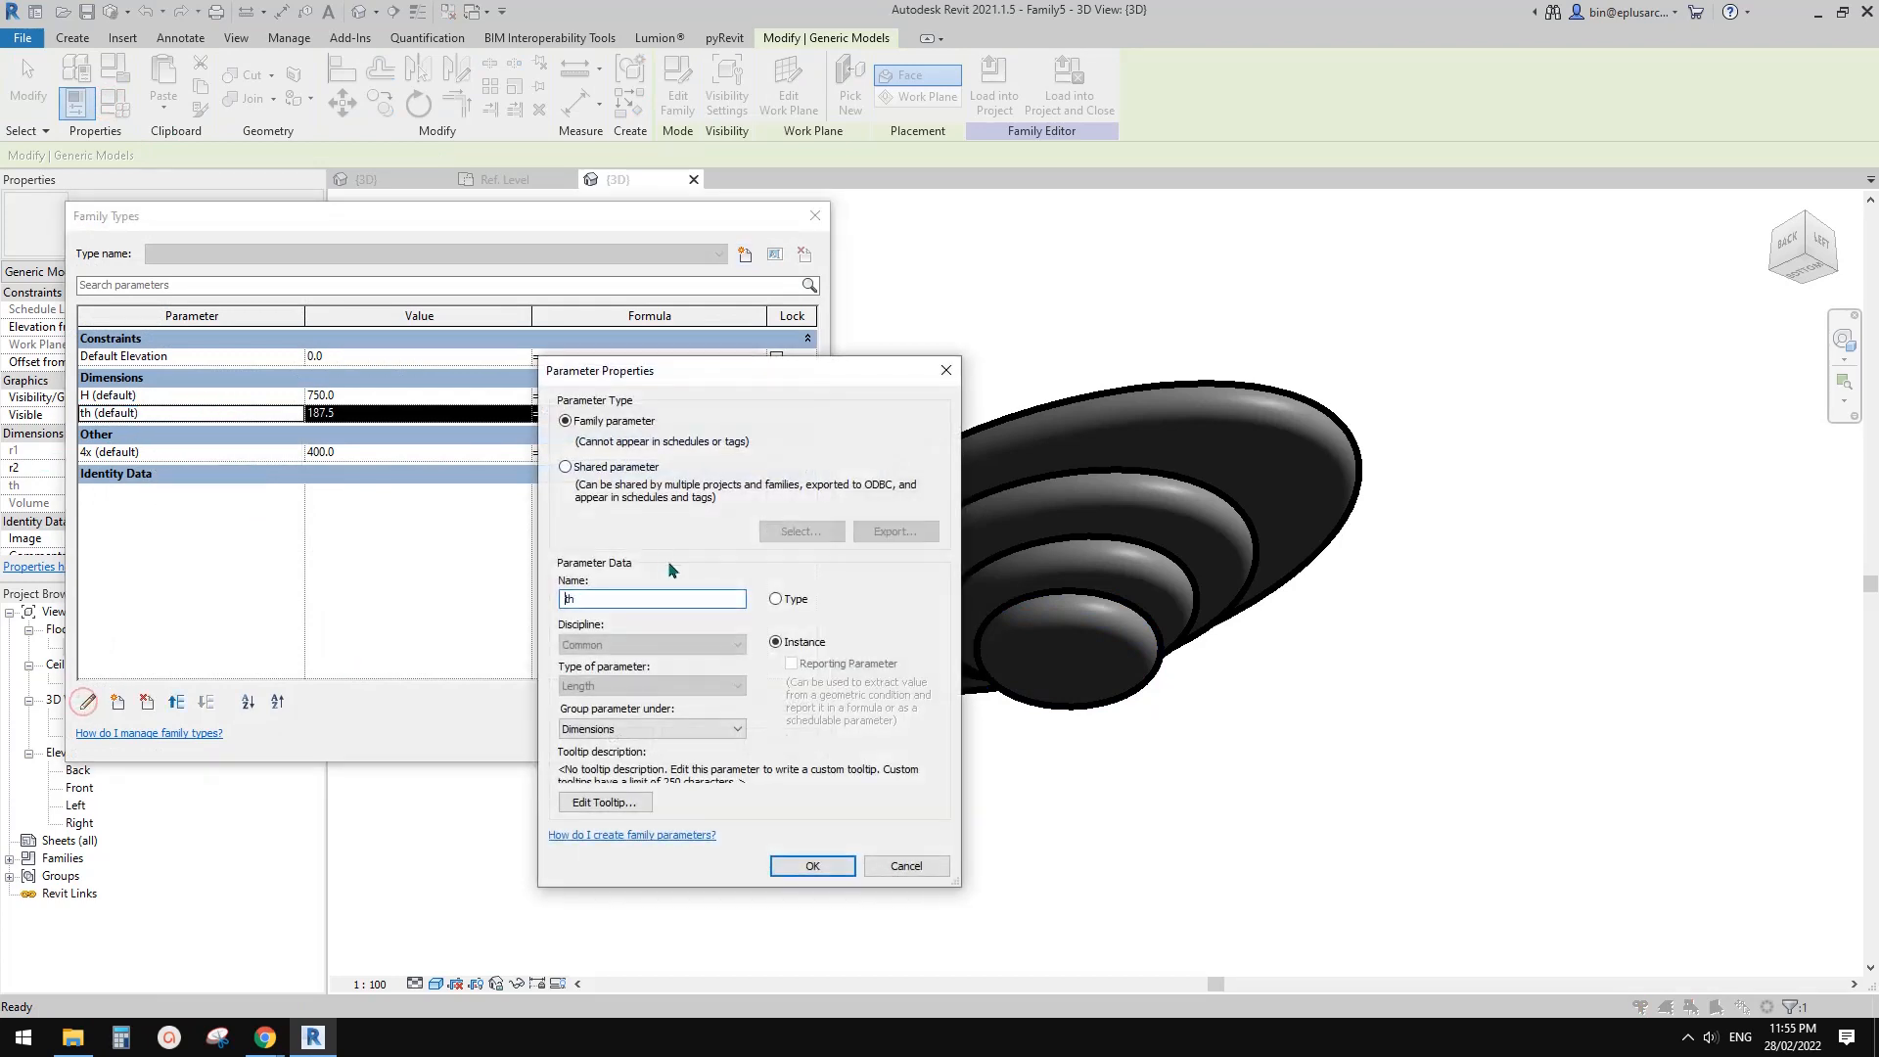
pyautogui.click(696, 728)
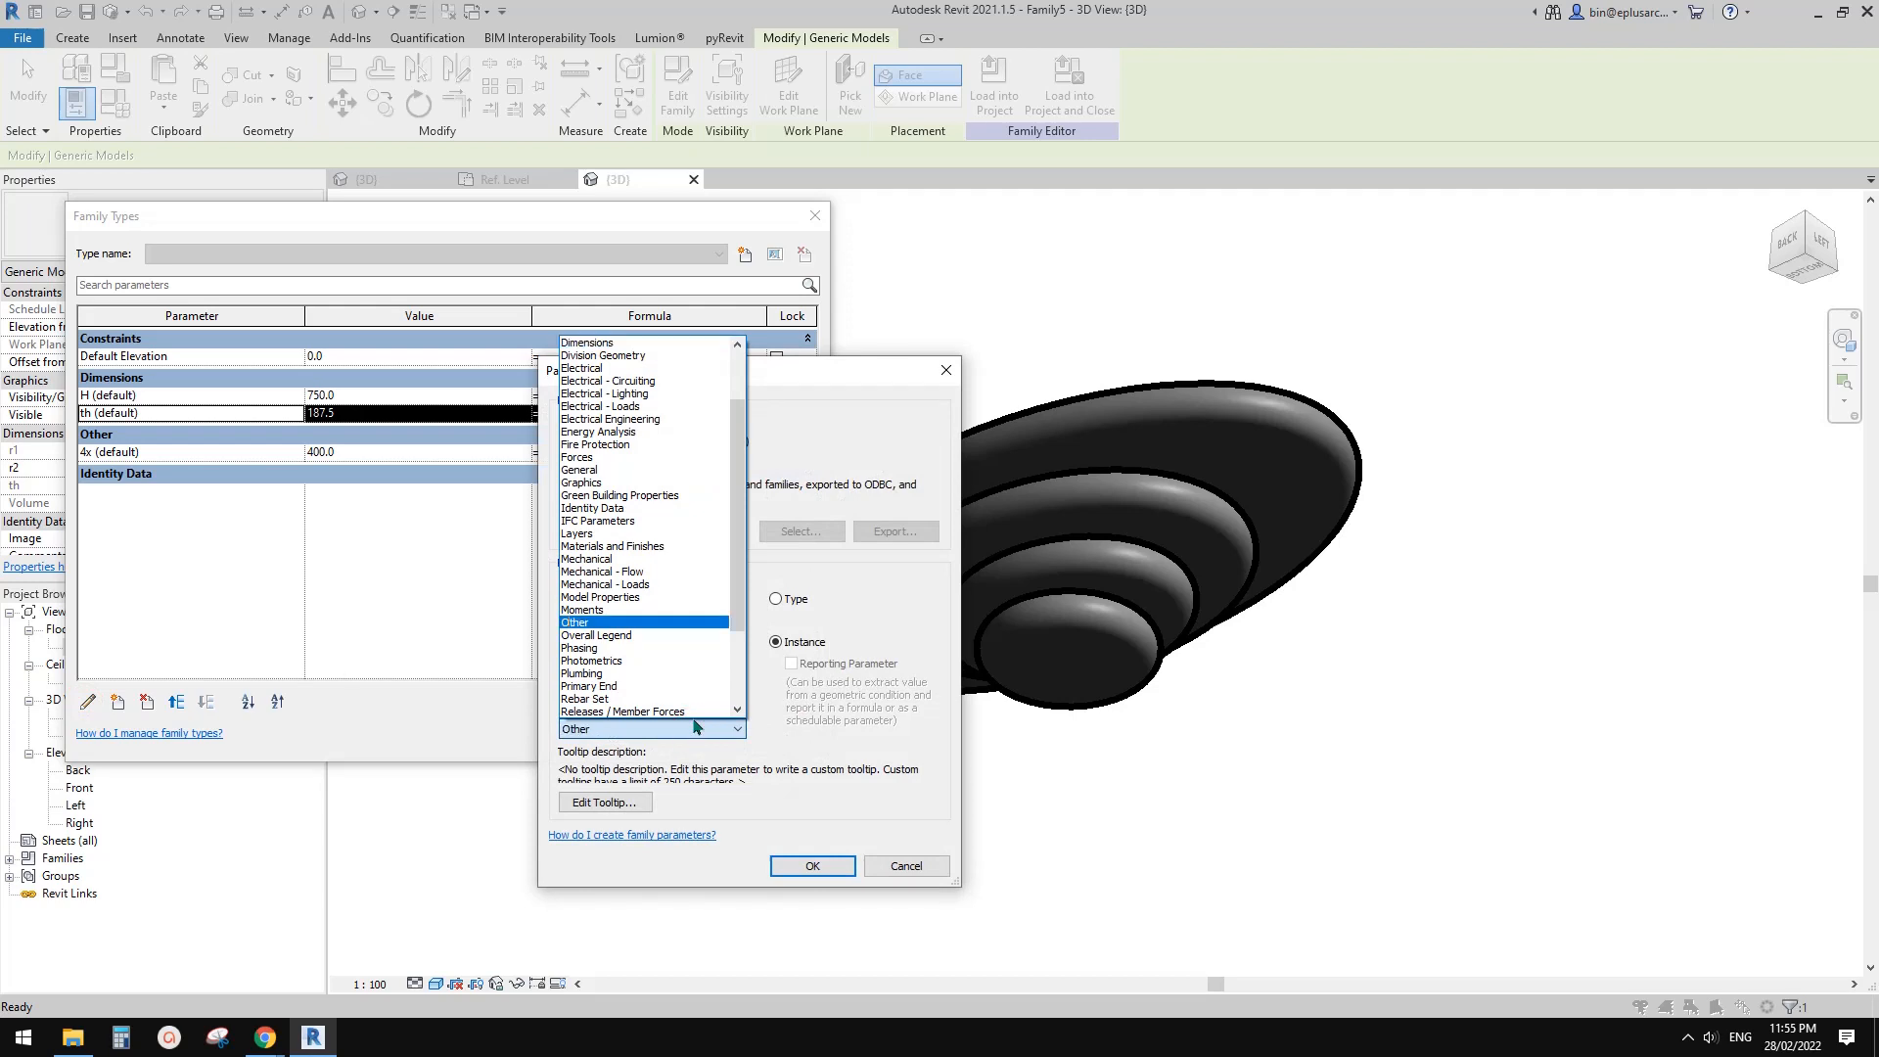
pyautogui.click(920, 615)
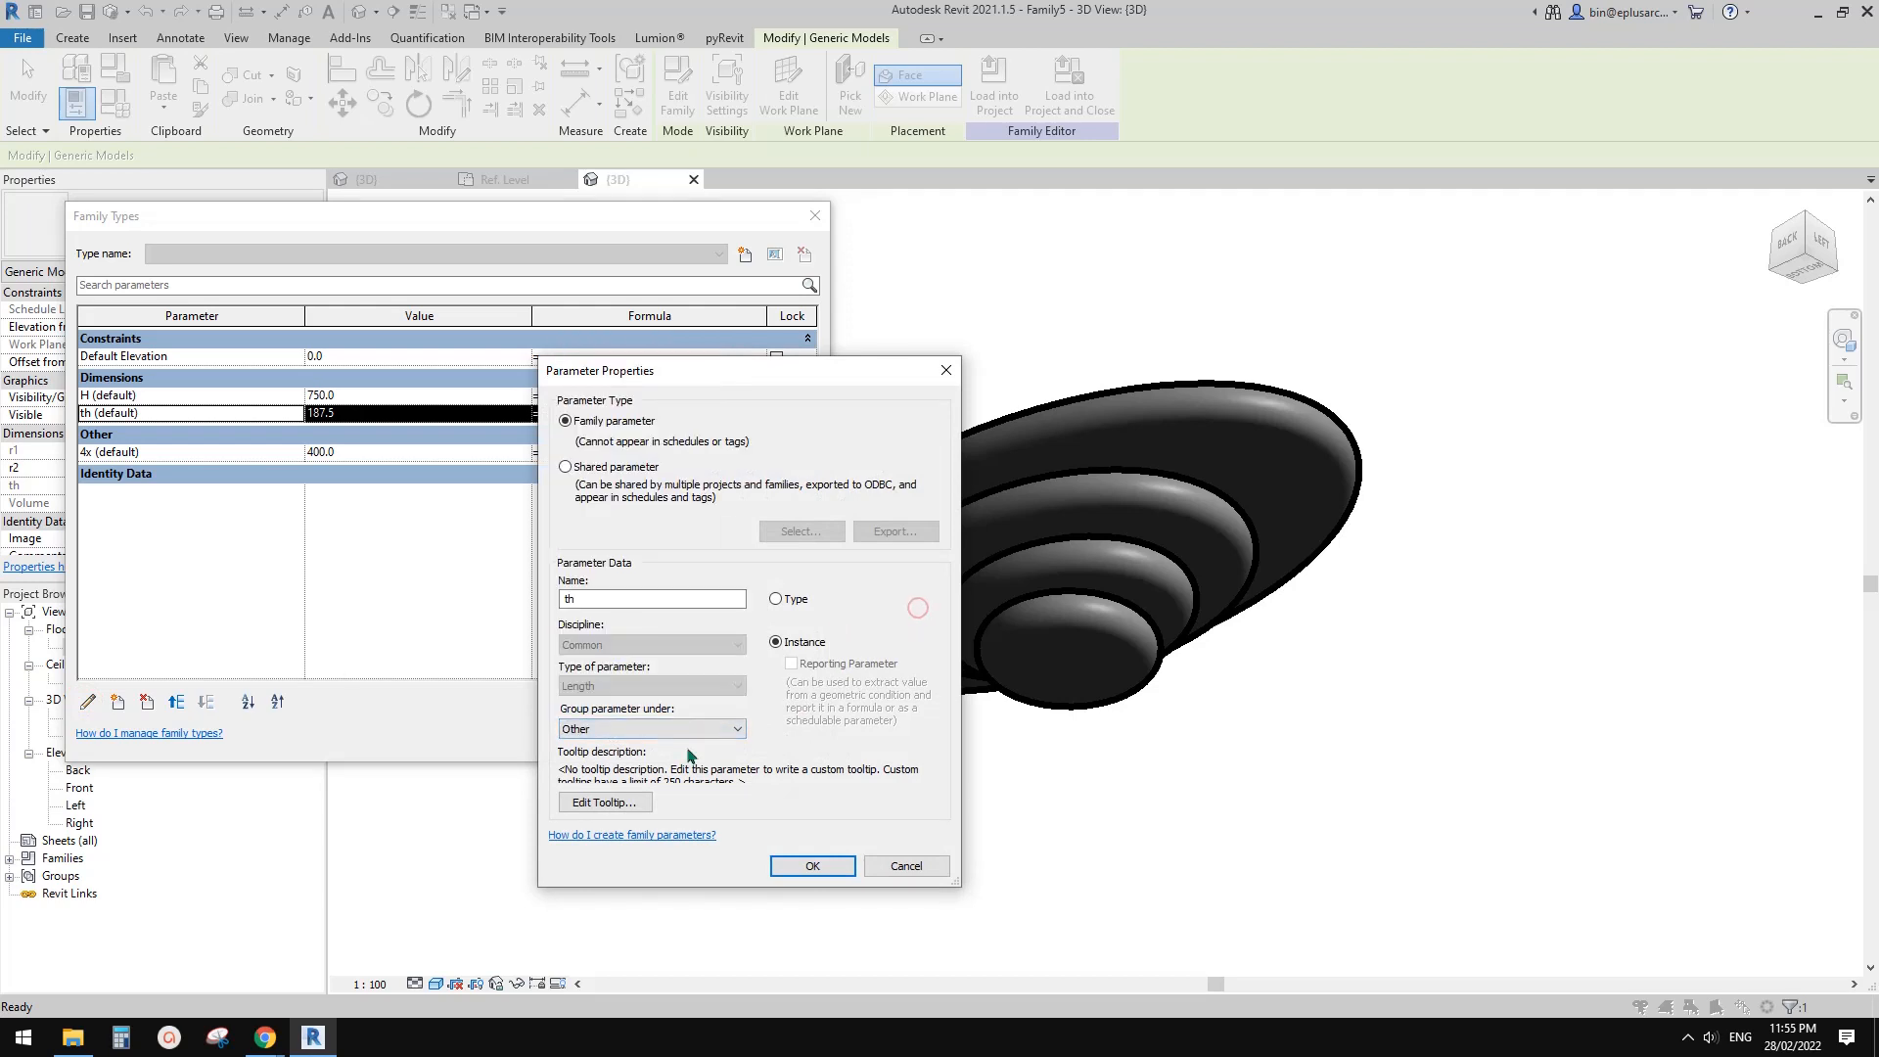
pyautogui.click(813, 867)
pyautogui.click(616, 738)
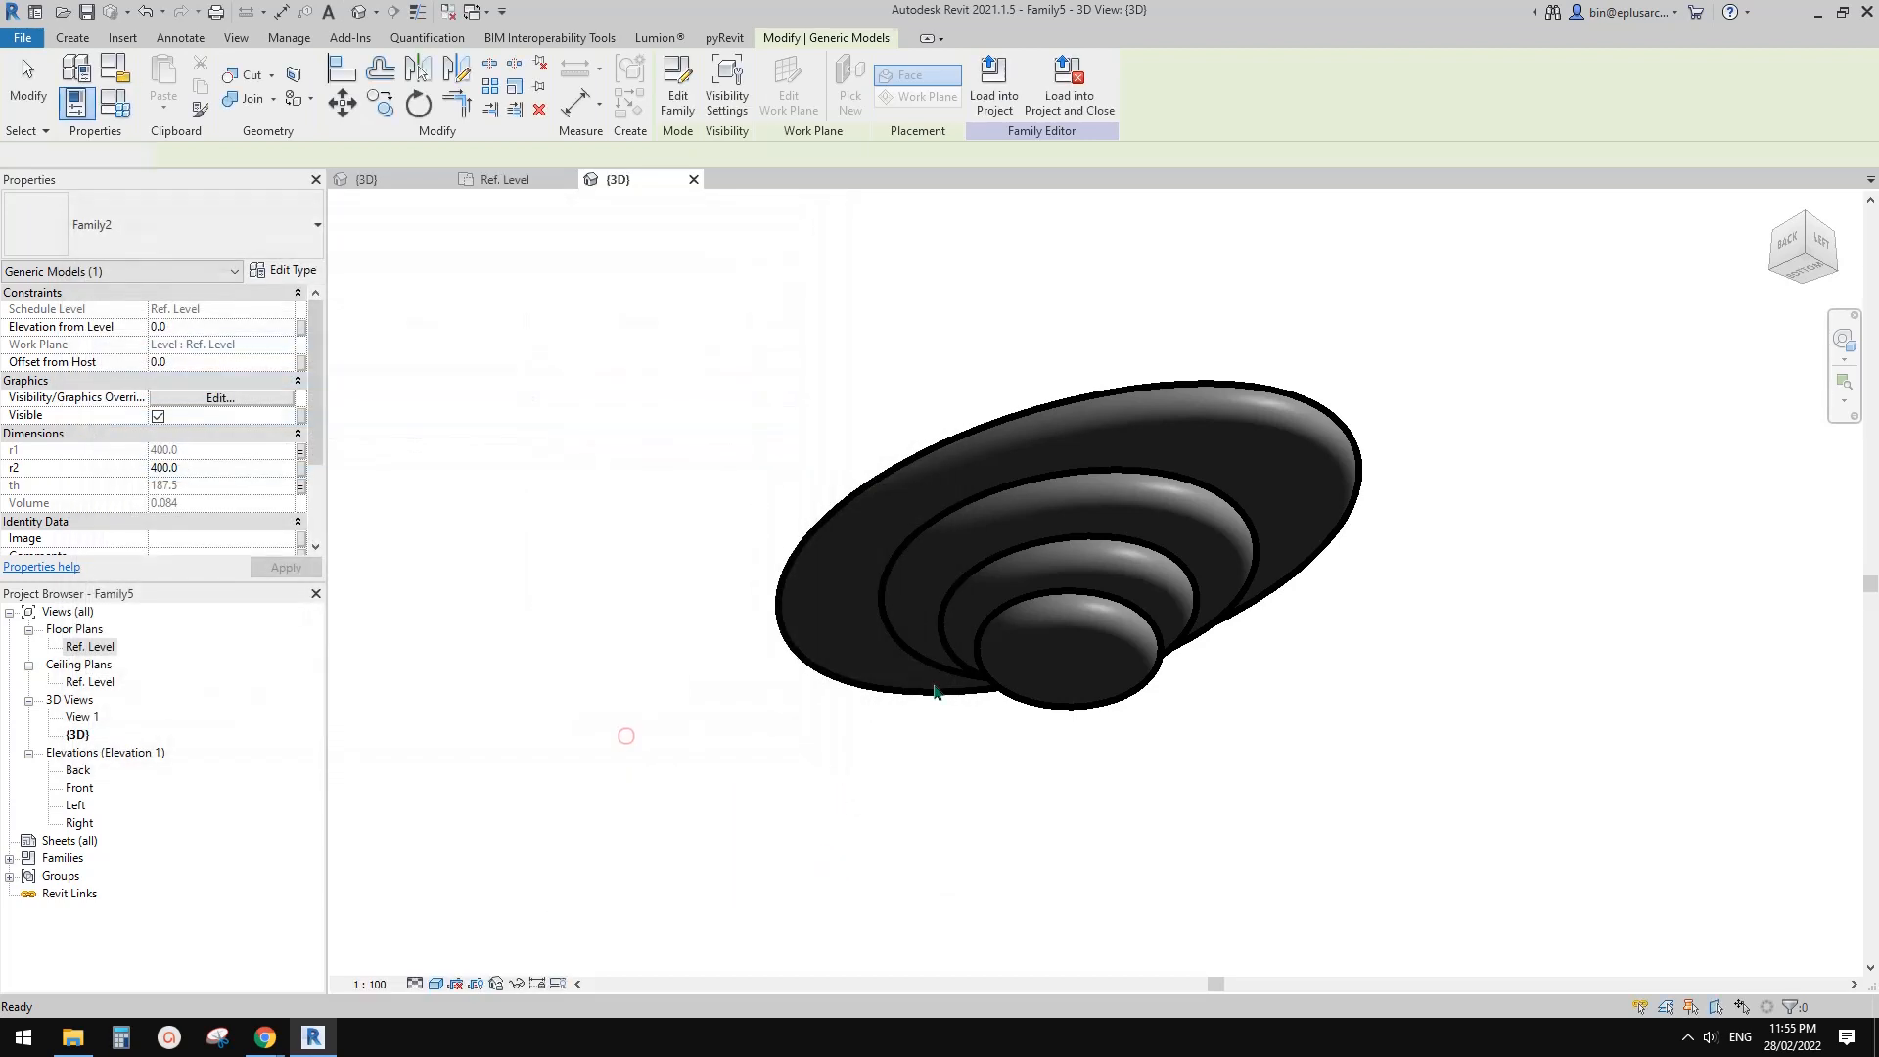
# - Associate the bottom disc's radius r2 with the existing parameter 4x
pyautogui.click(301, 467)
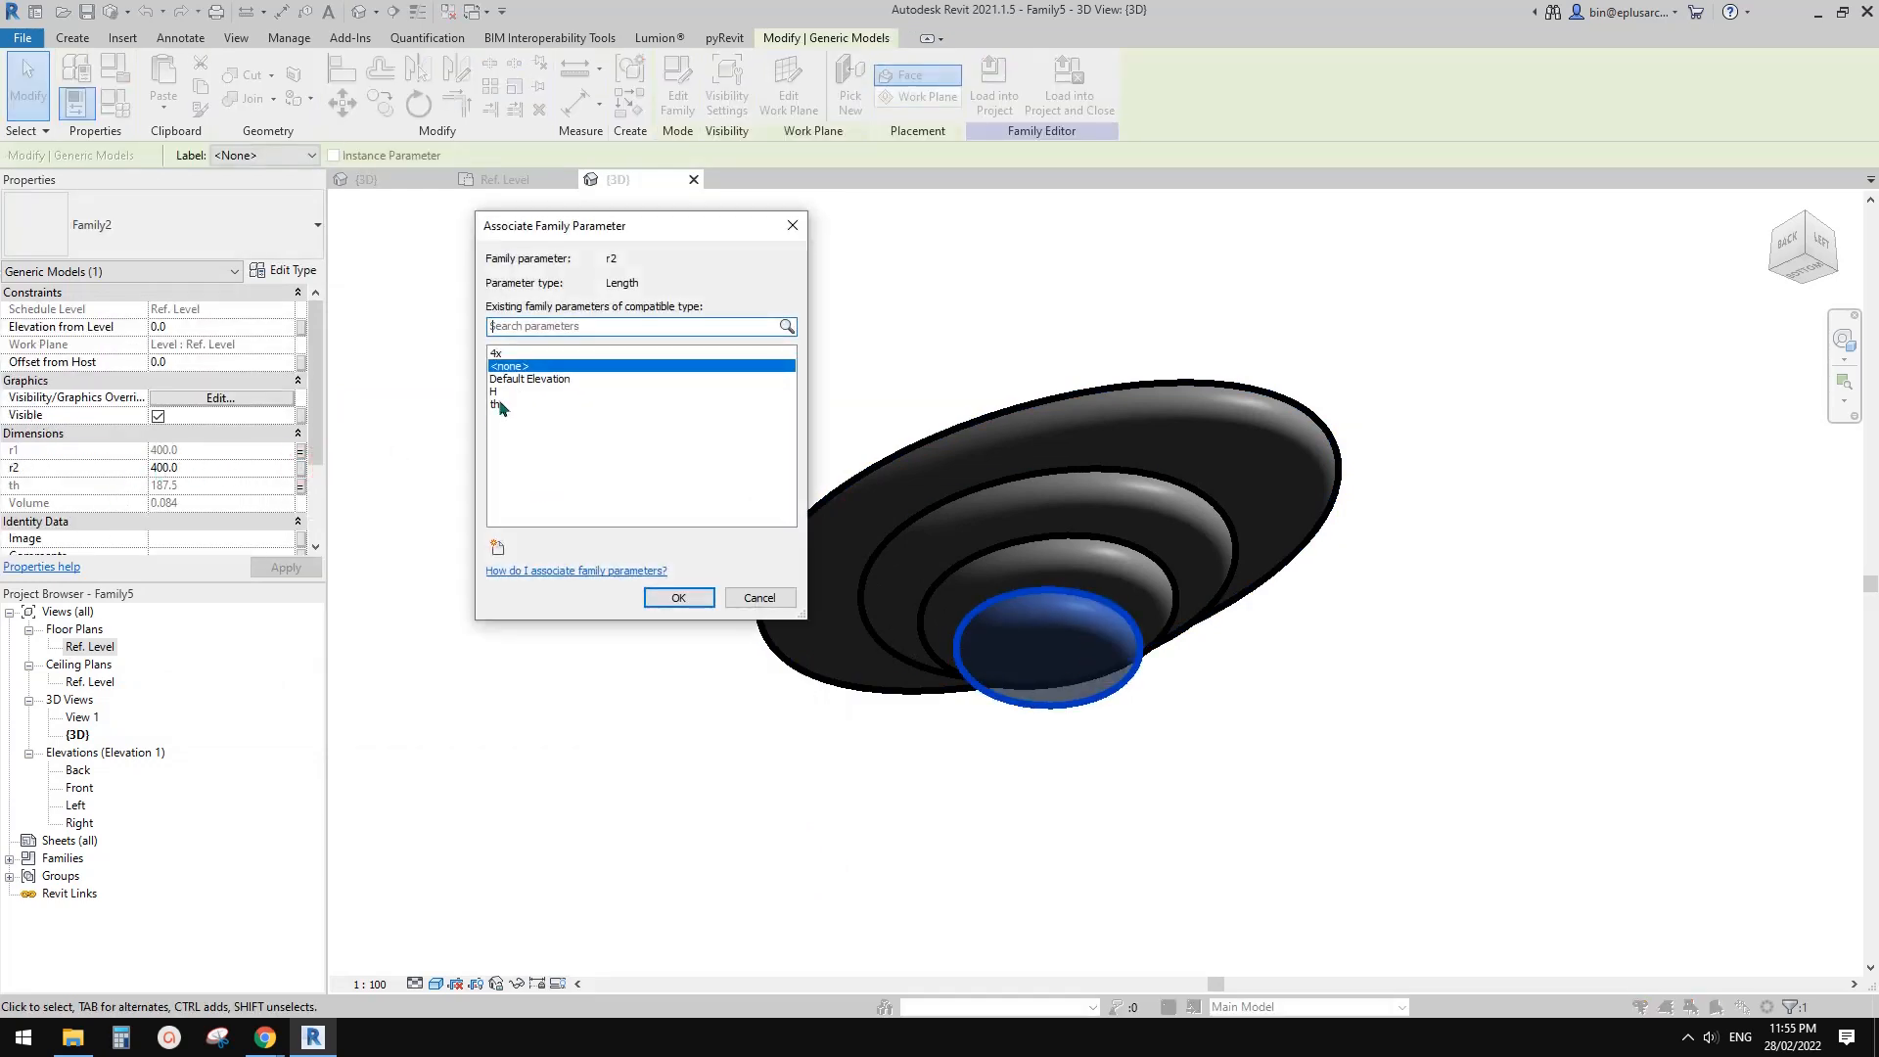
pyautogui.click(496, 354)
pyautogui.click(679, 597)
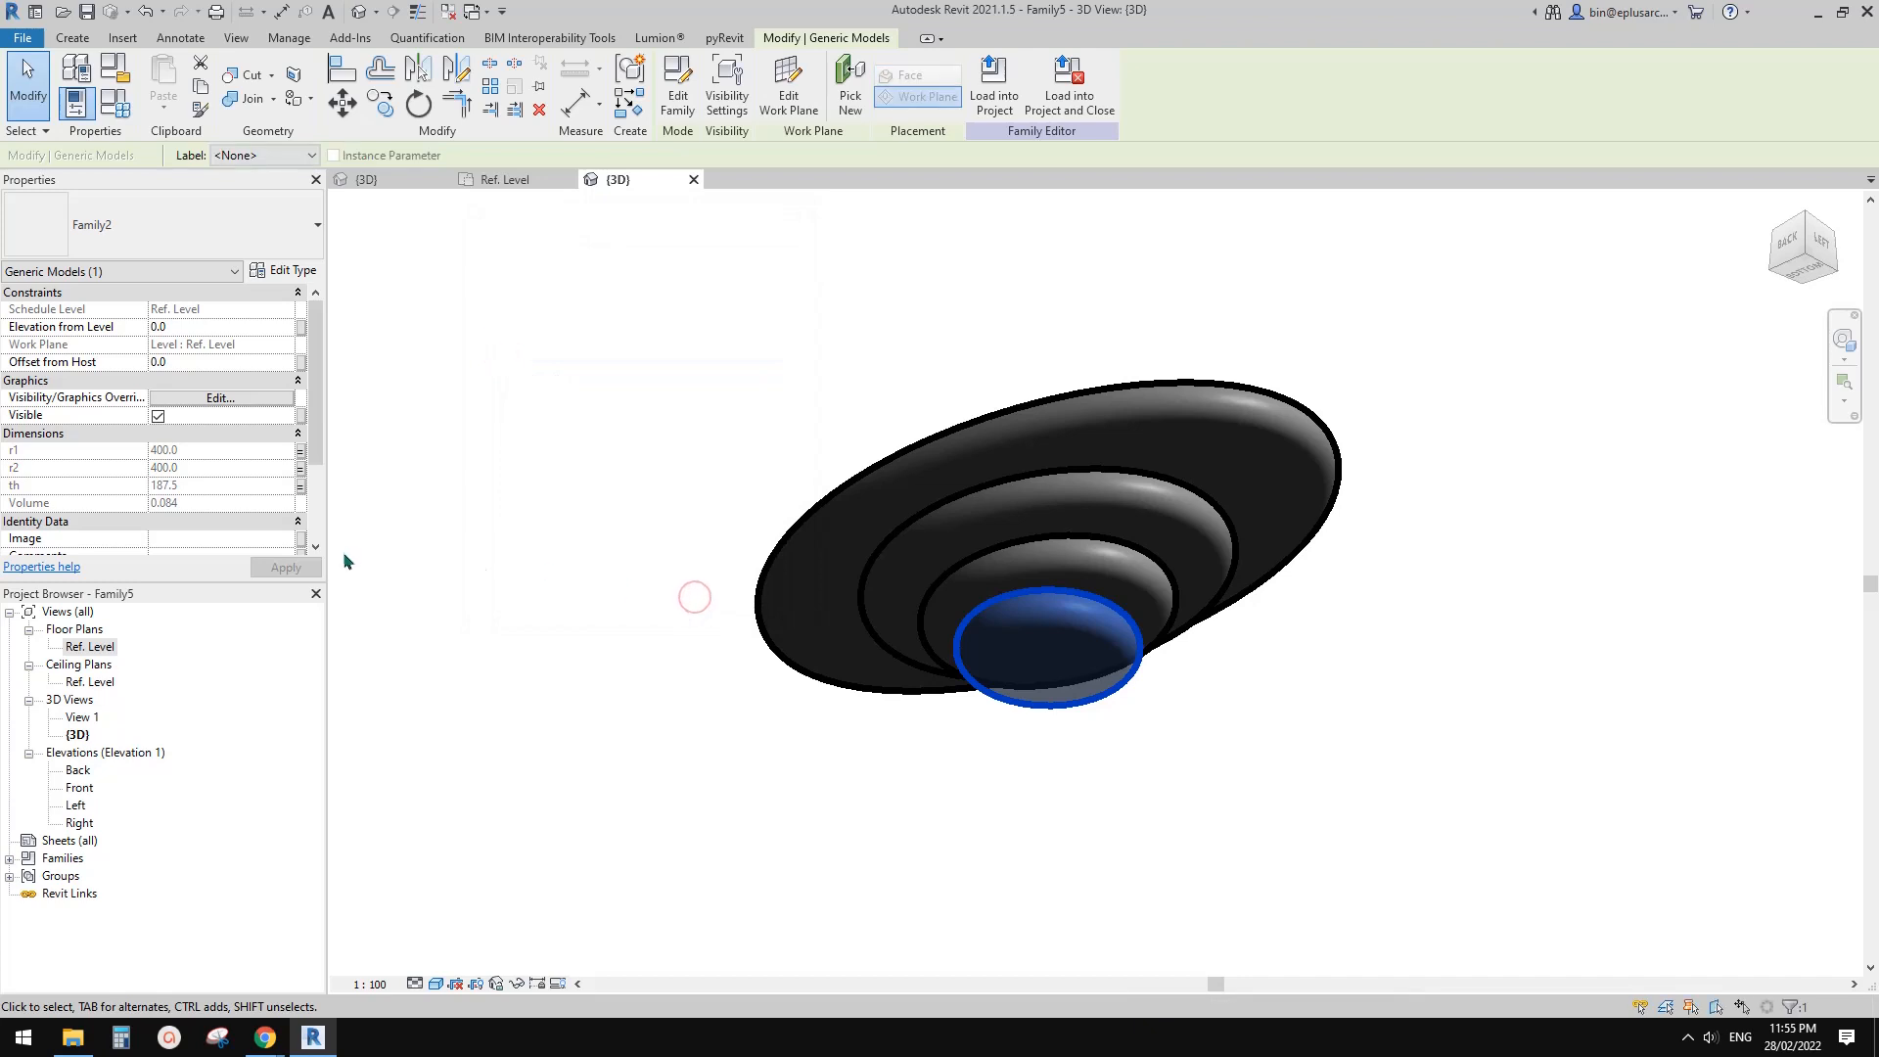
# - Associate the second disc's radius r1 with a new instance parameter named 5x, grouped under Other
pyautogui.click(1082, 585)
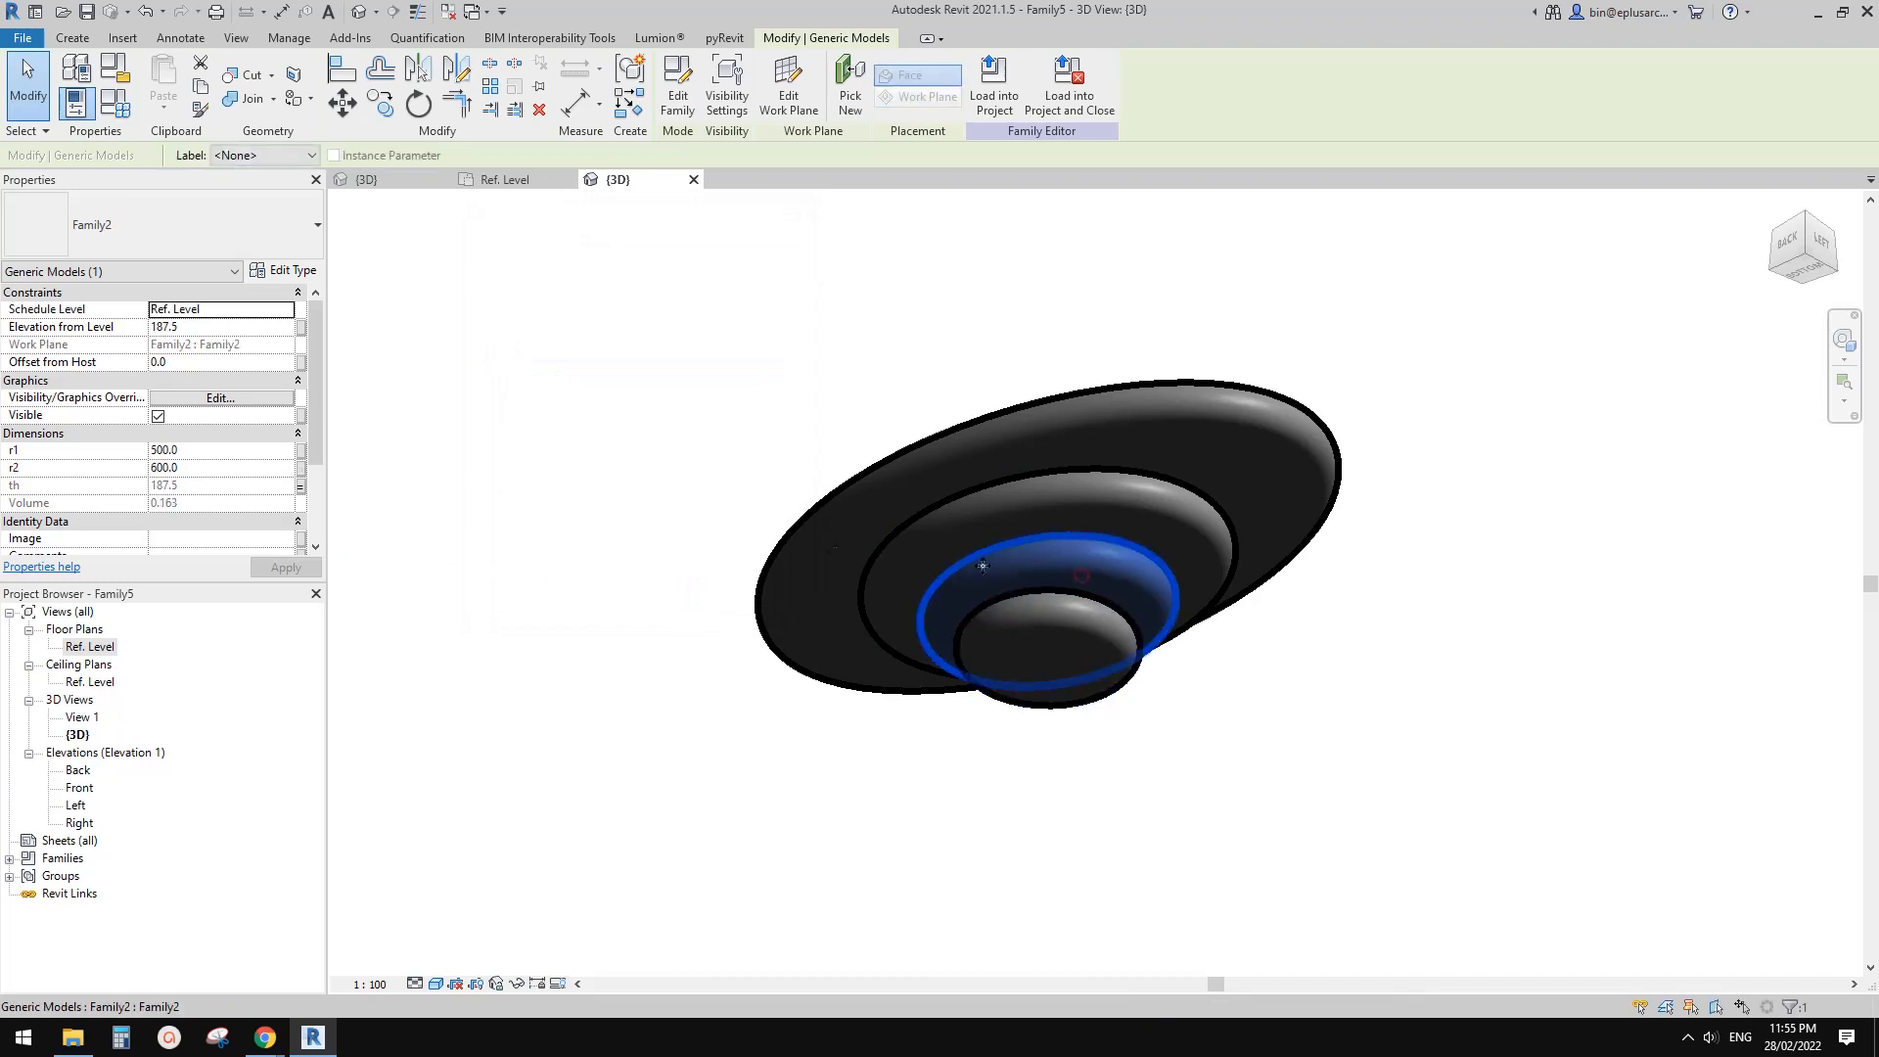
pyautogui.click(300, 450)
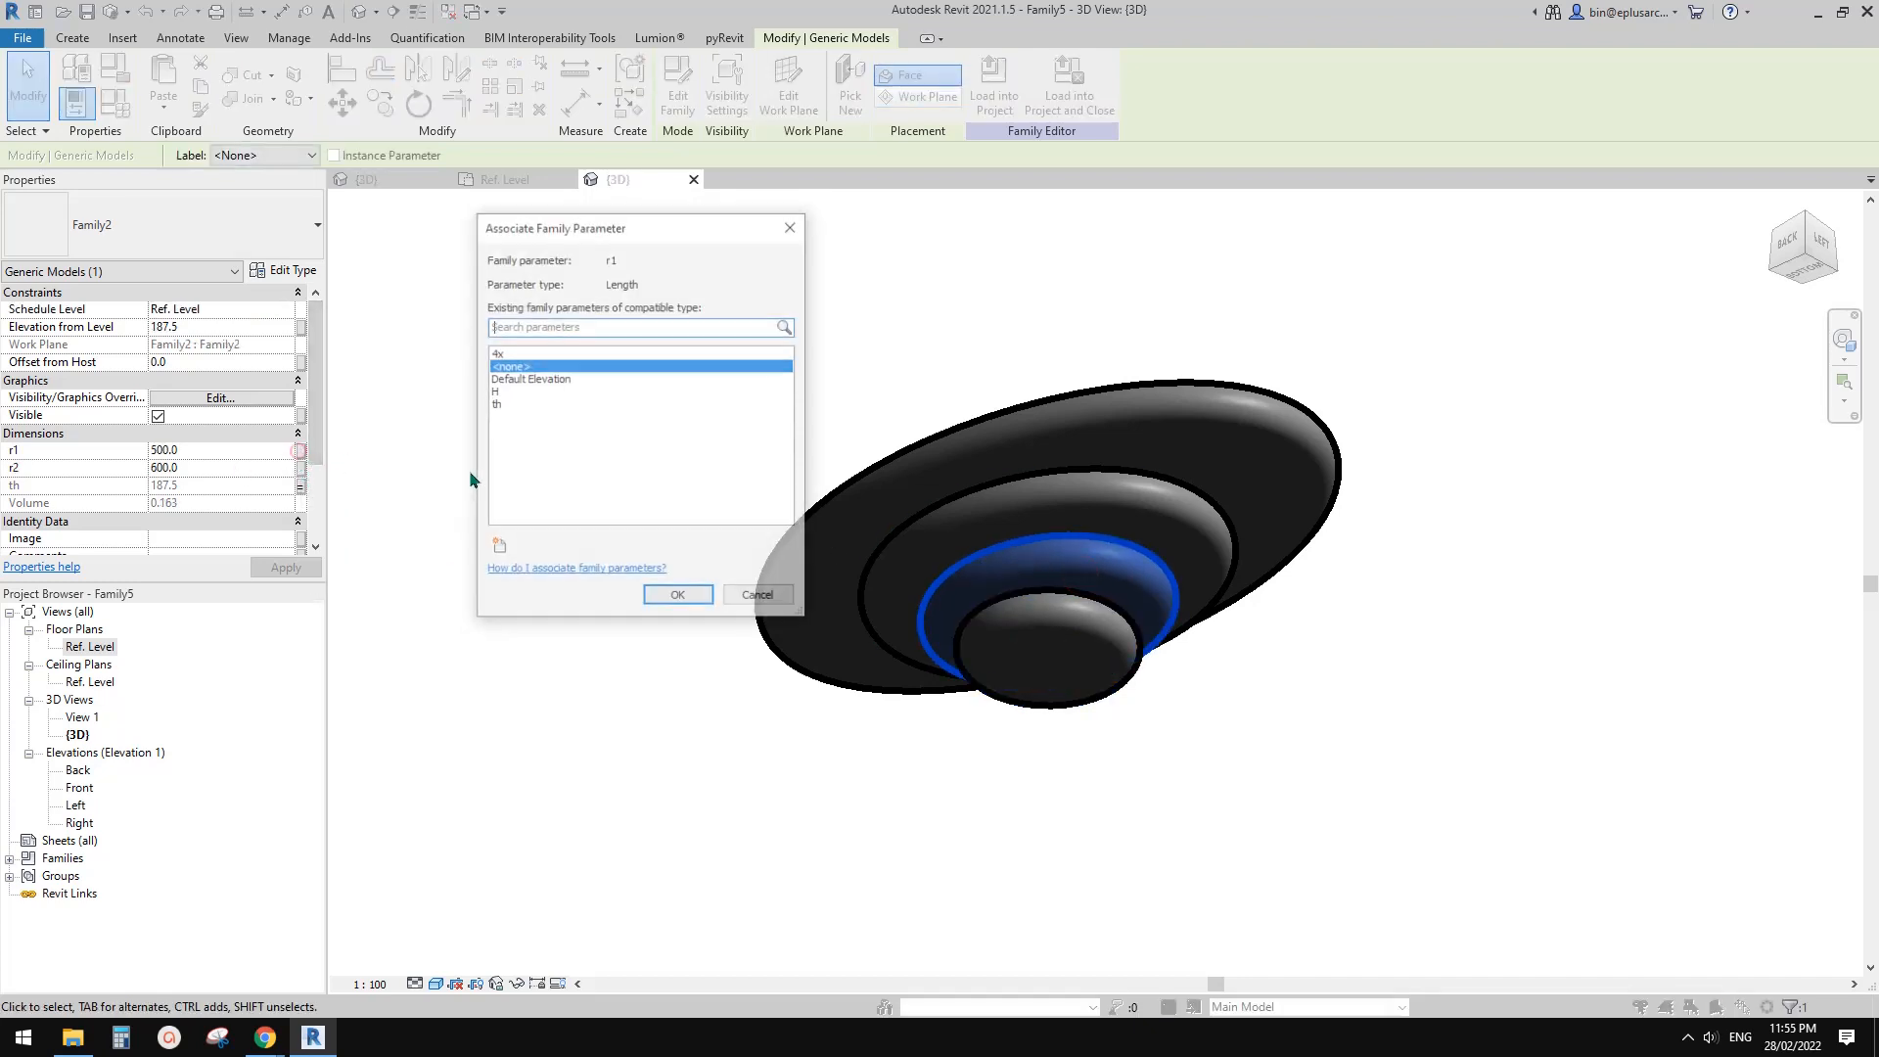
pyautogui.click(498, 547)
pyautogui.write('5x')
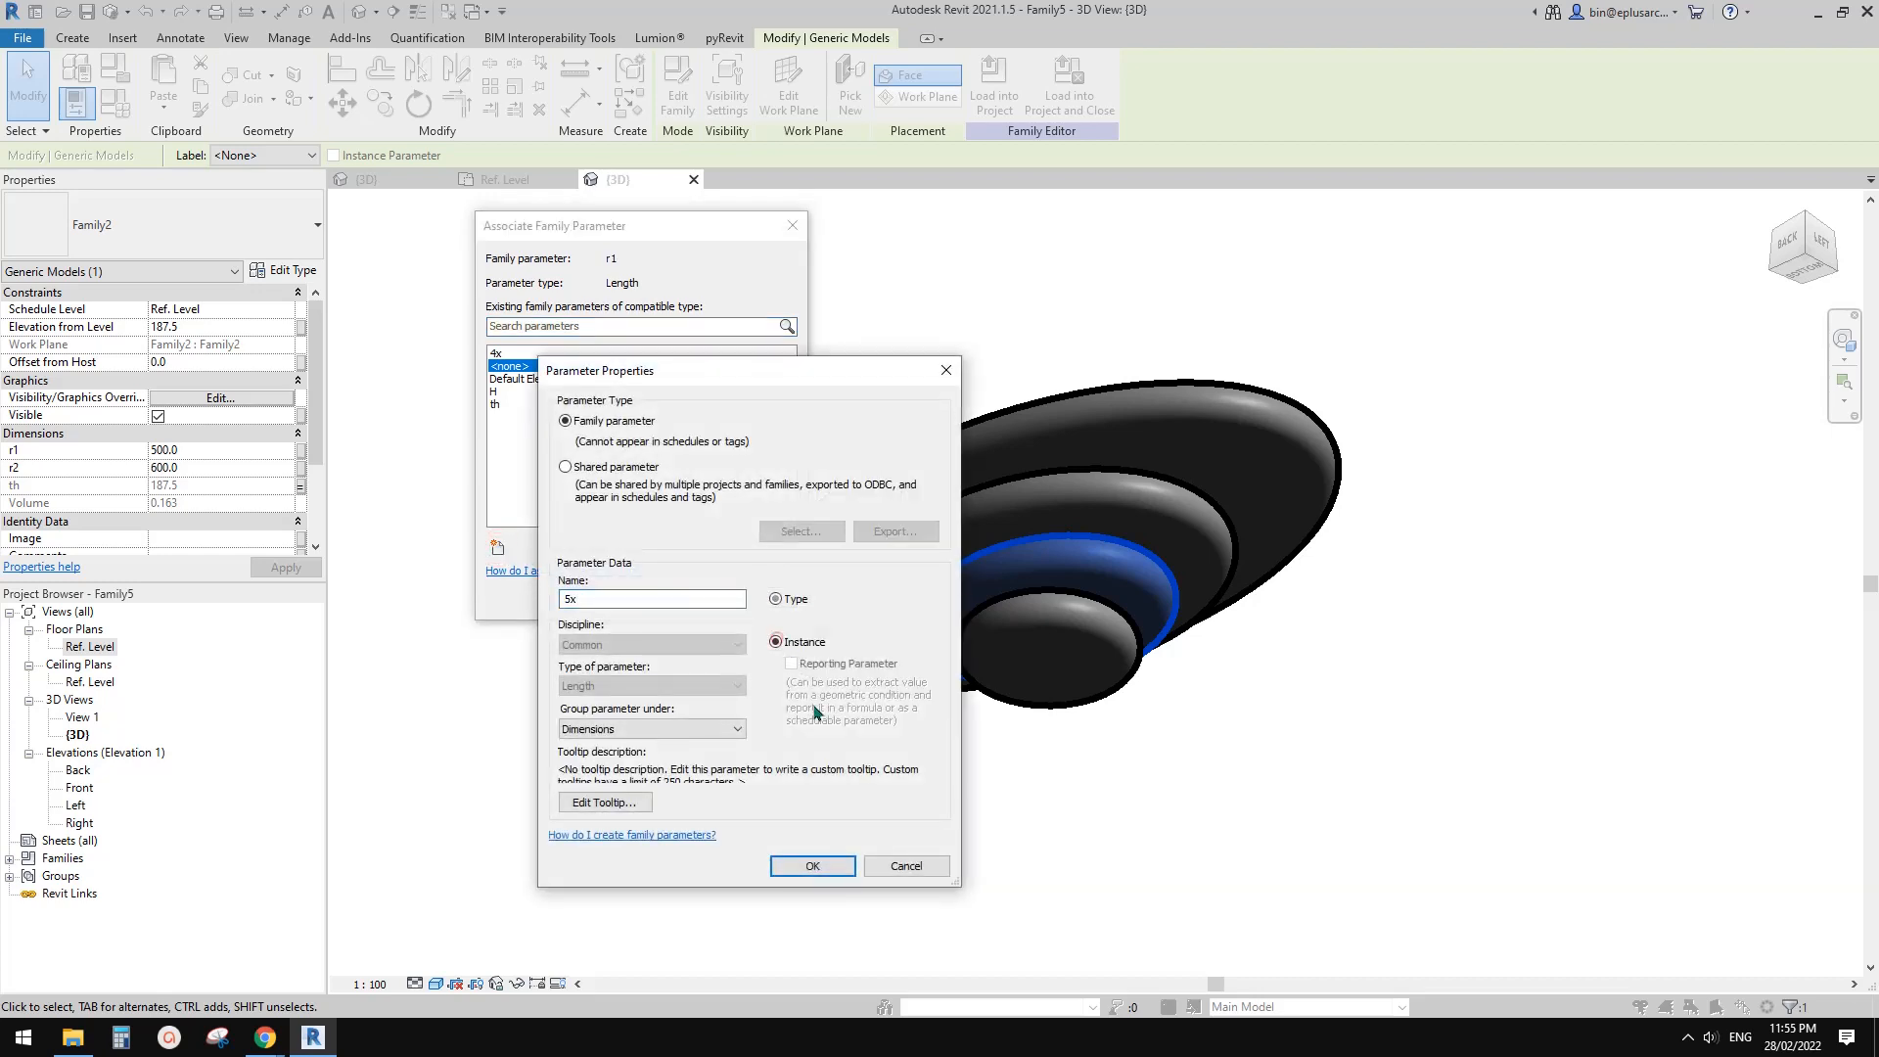
pyautogui.click(680, 729)
pyautogui.click(839, 865)
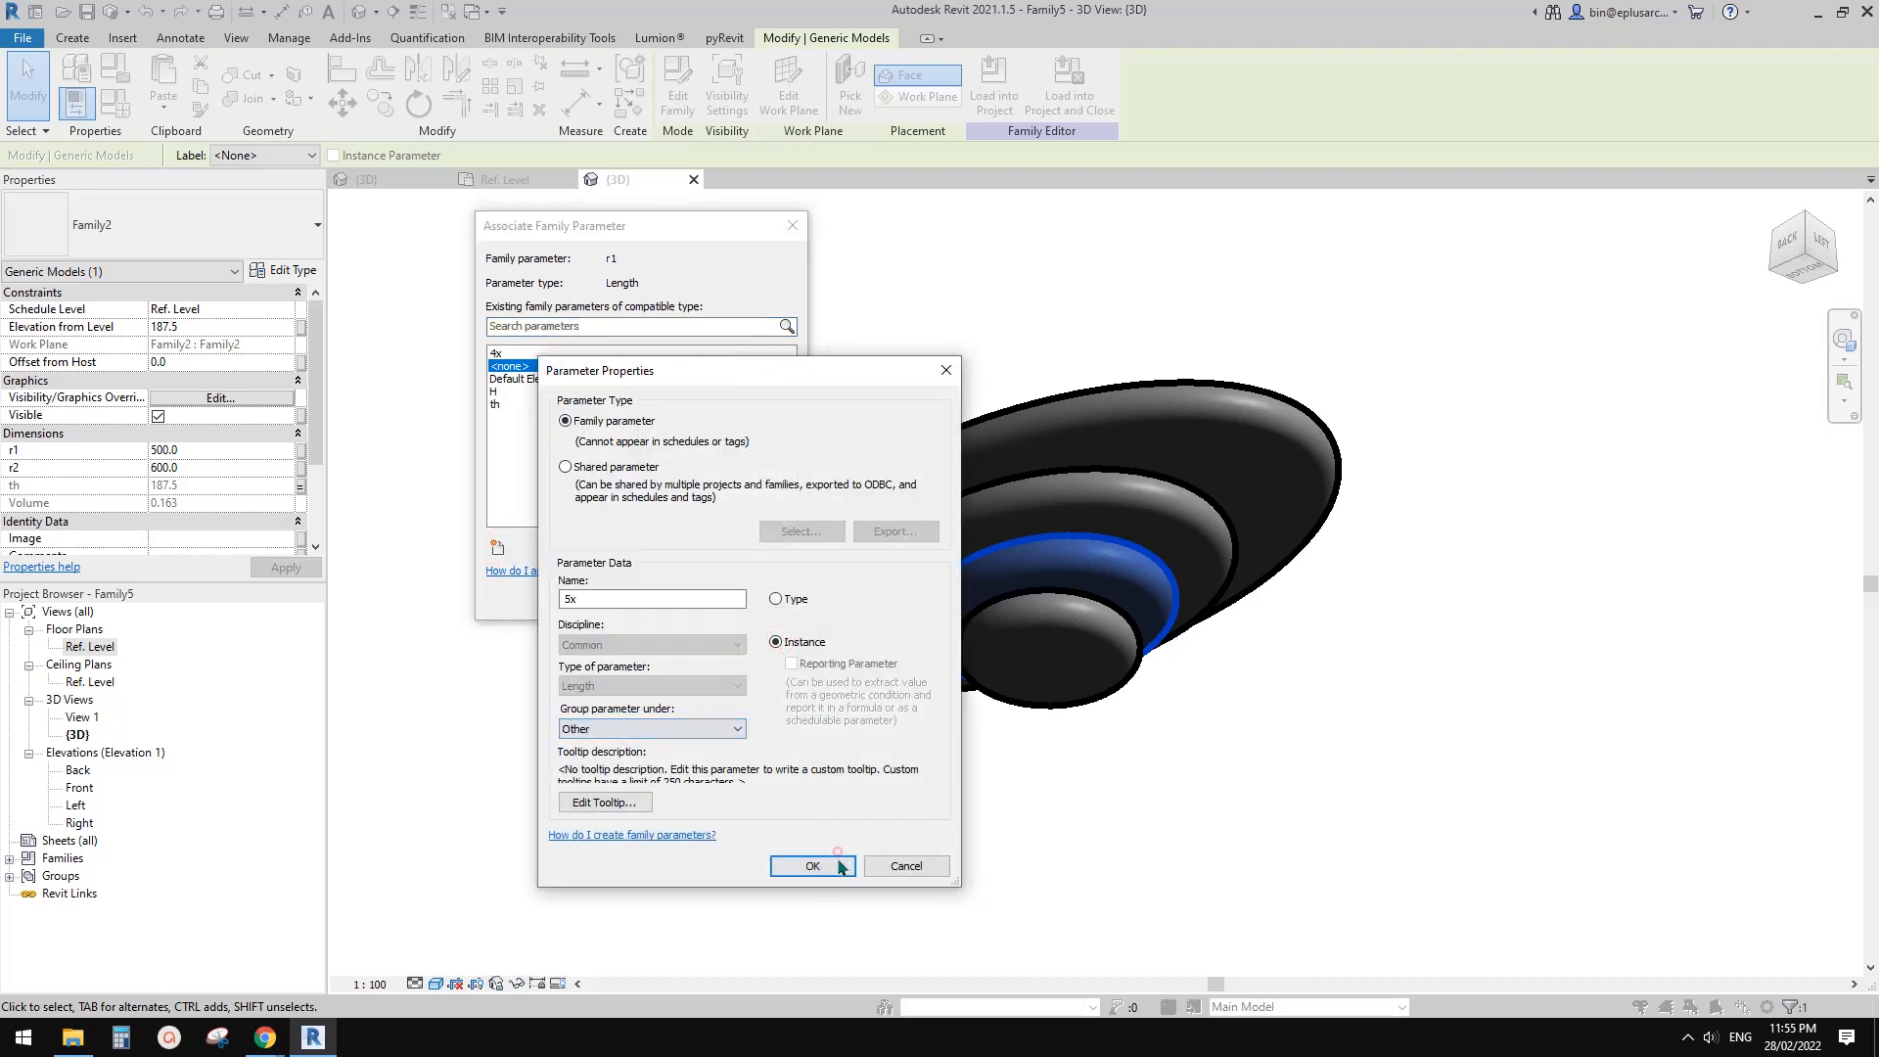
pyautogui.click(683, 597)
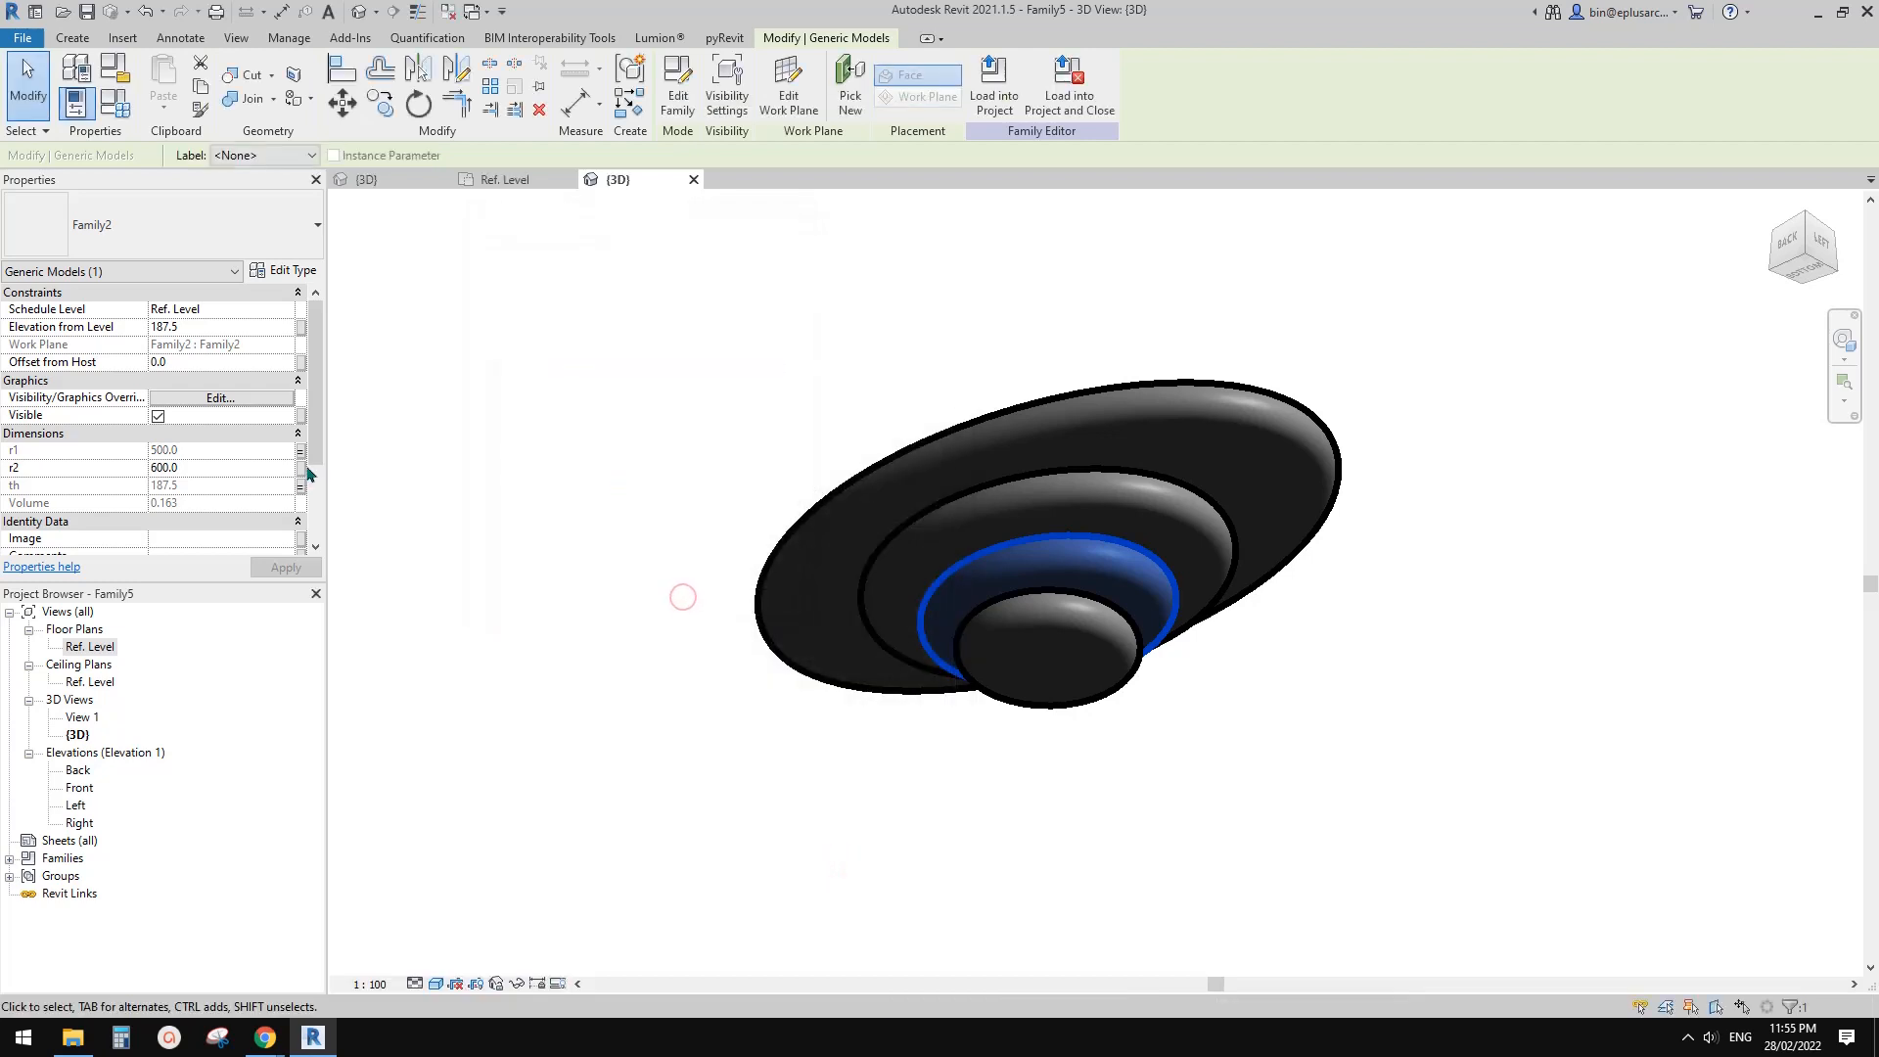
# - Associate the second disc's radius r2 with a new instance parameter named 6x, grouped under Other
pyautogui.click(301, 468)
pyautogui.click(497, 546)
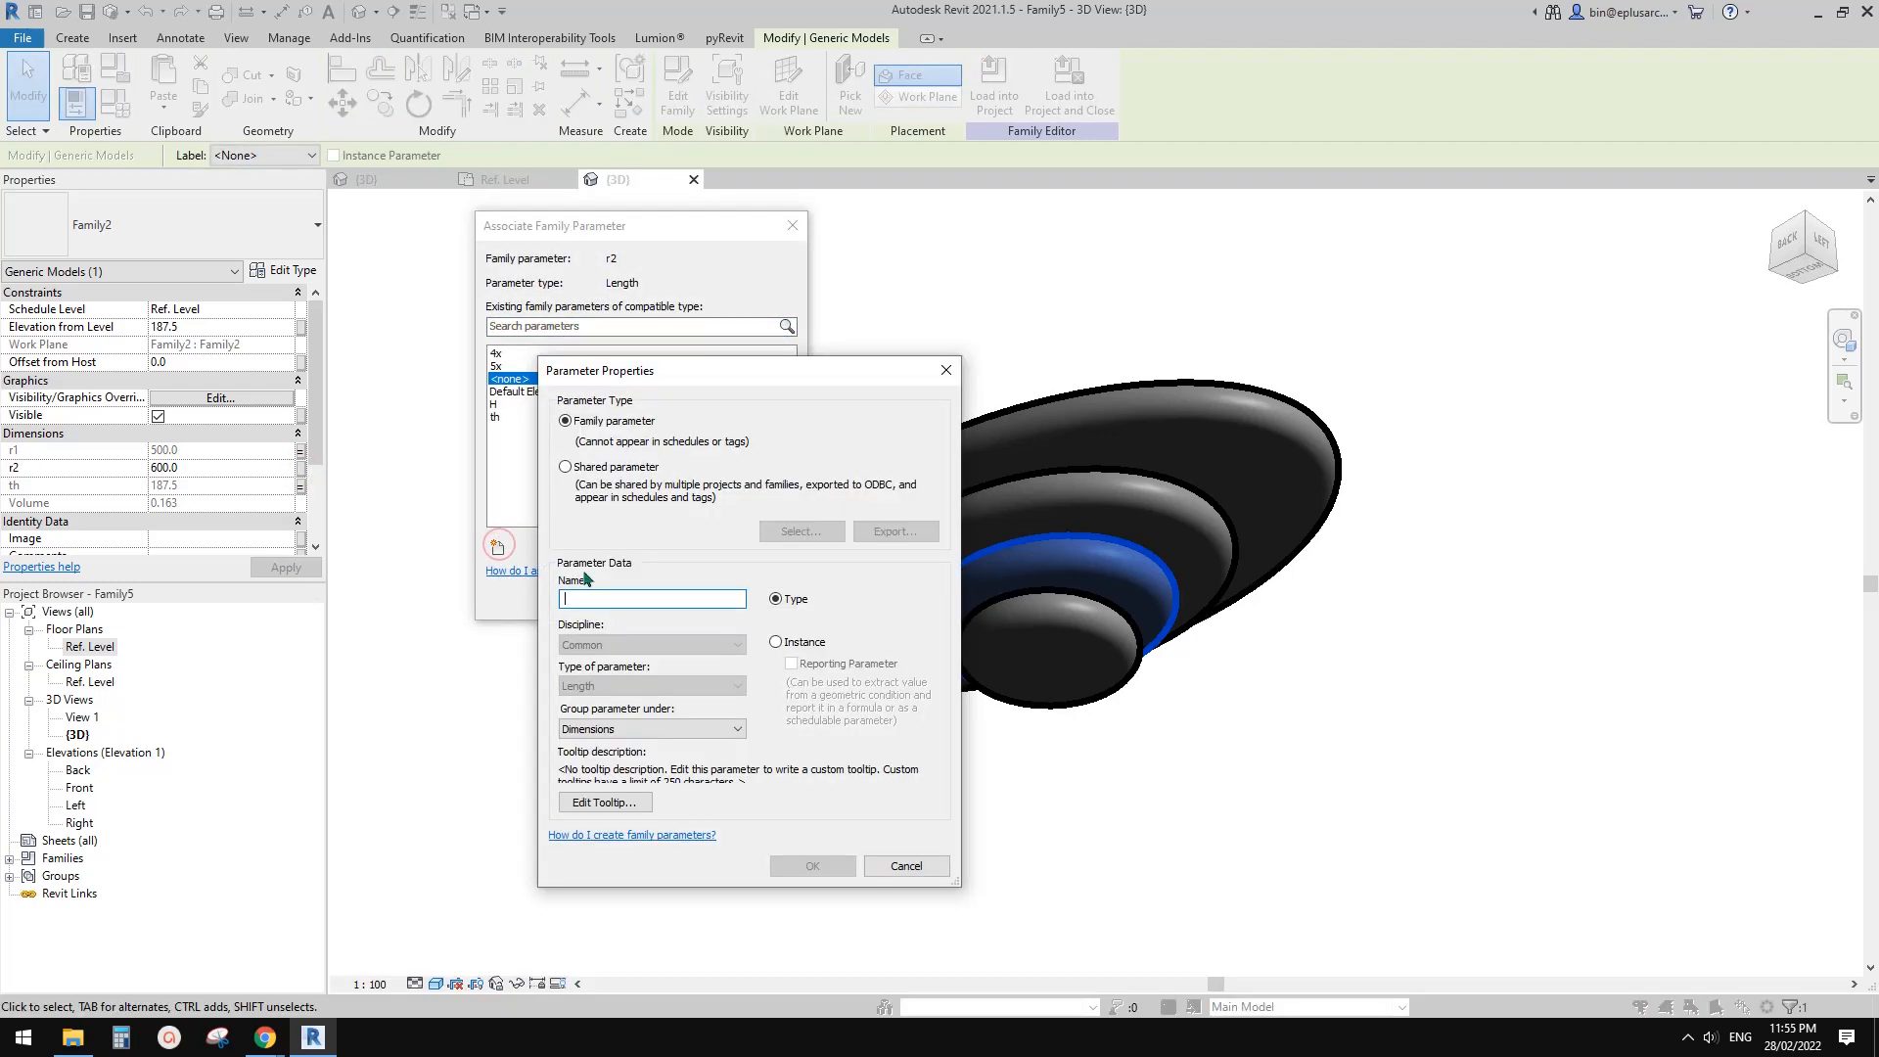
pyautogui.write('6c')
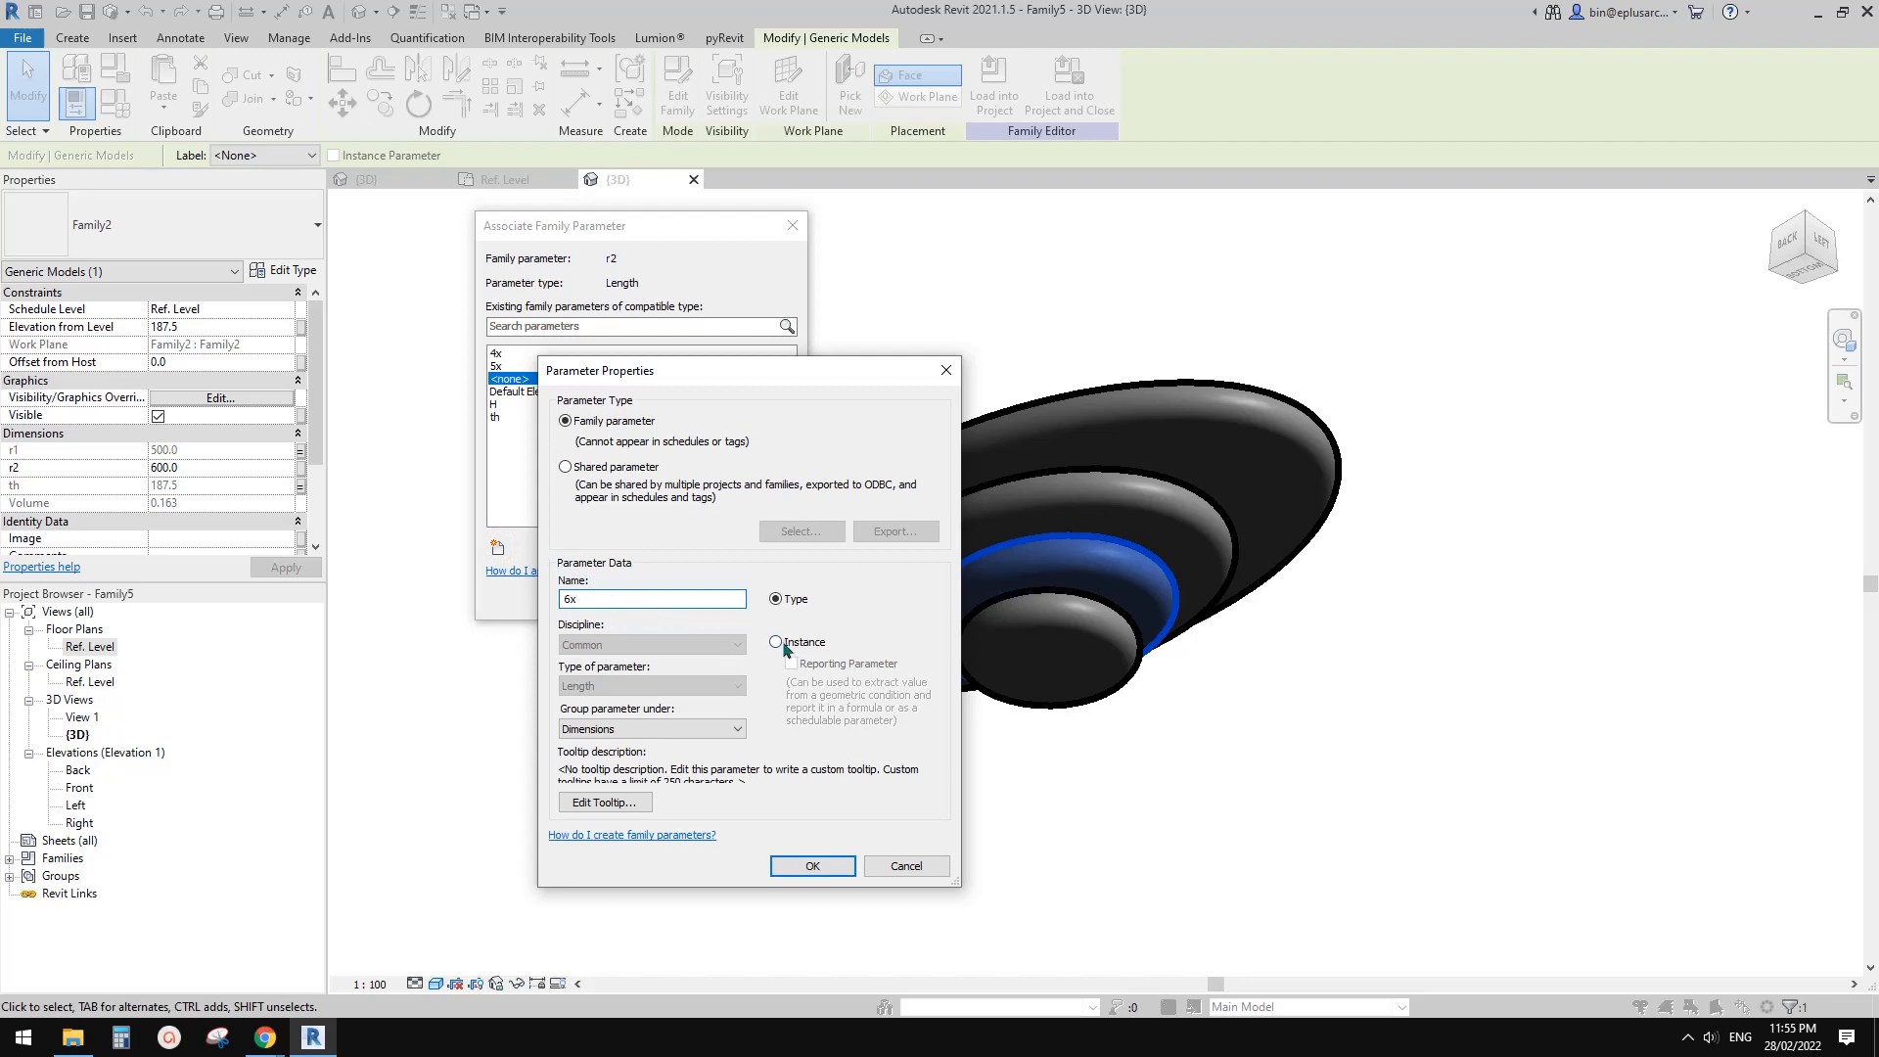
pyautogui.click(729, 728)
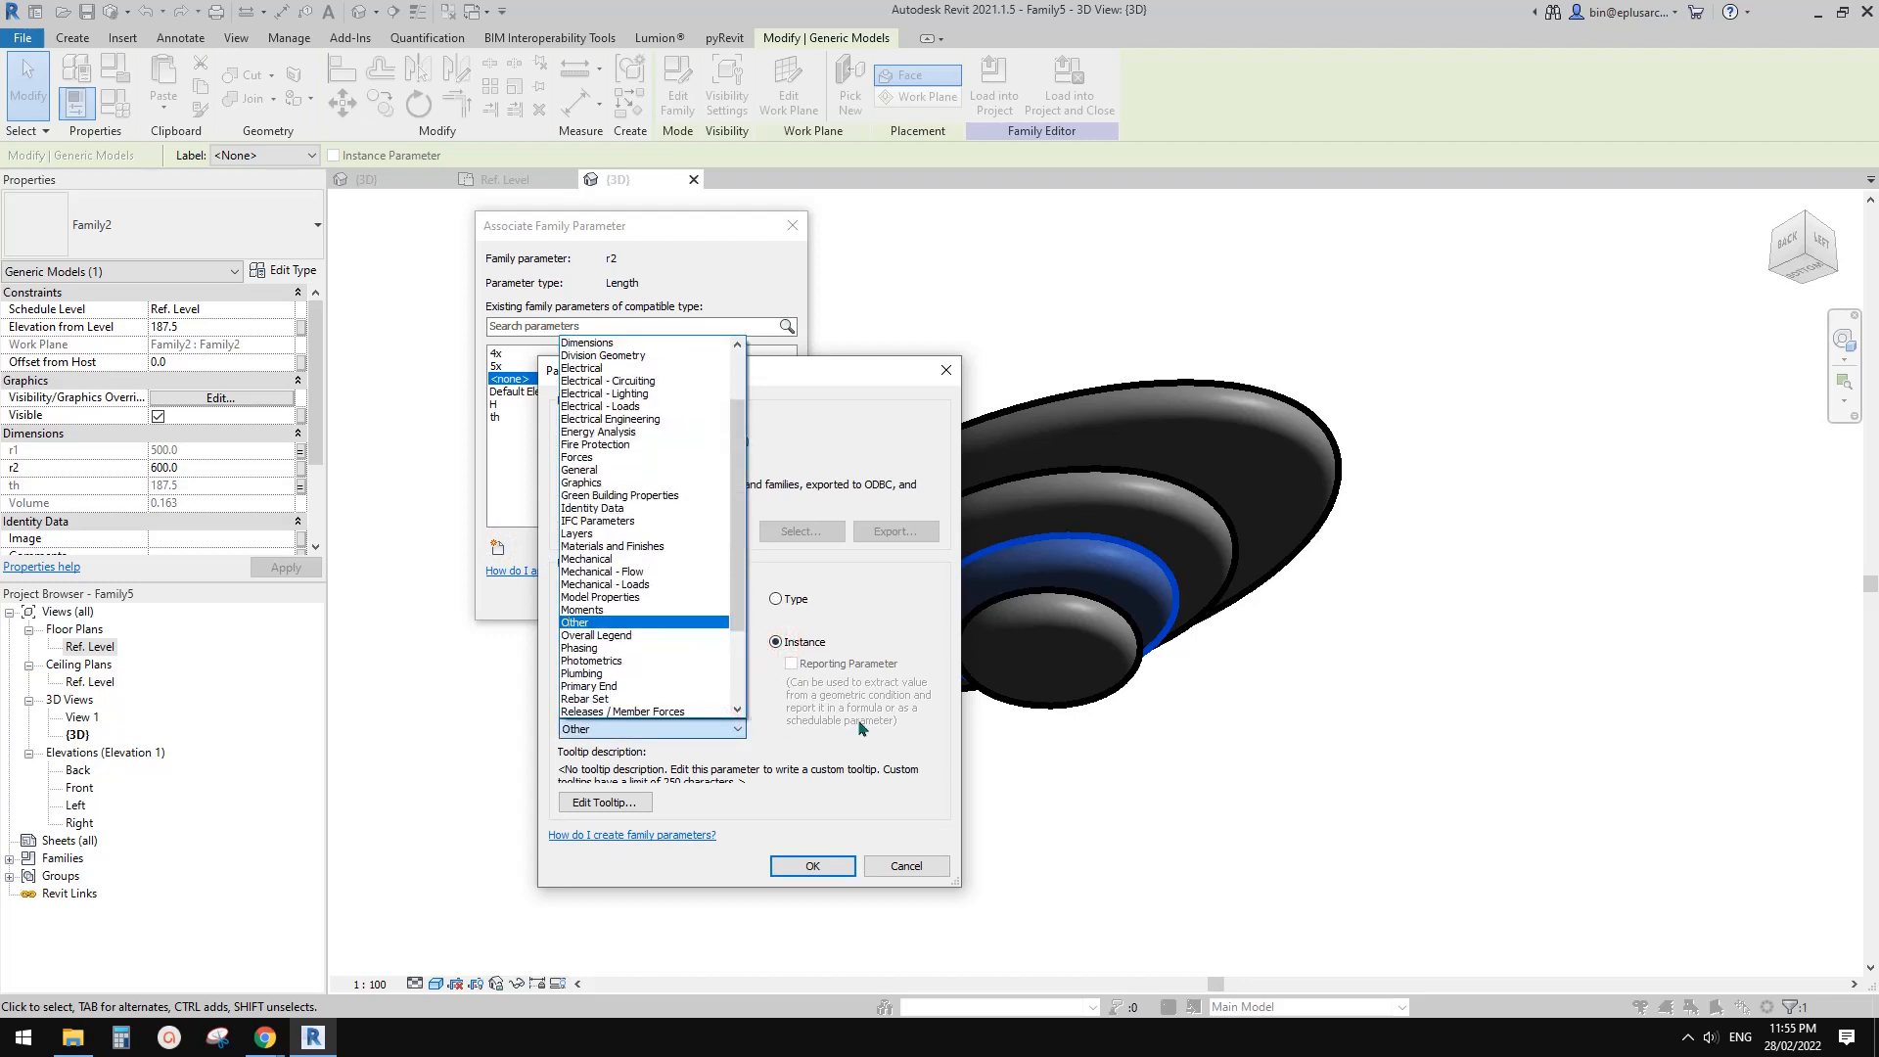
pyautogui.click(725, 729)
pyautogui.click(823, 865)
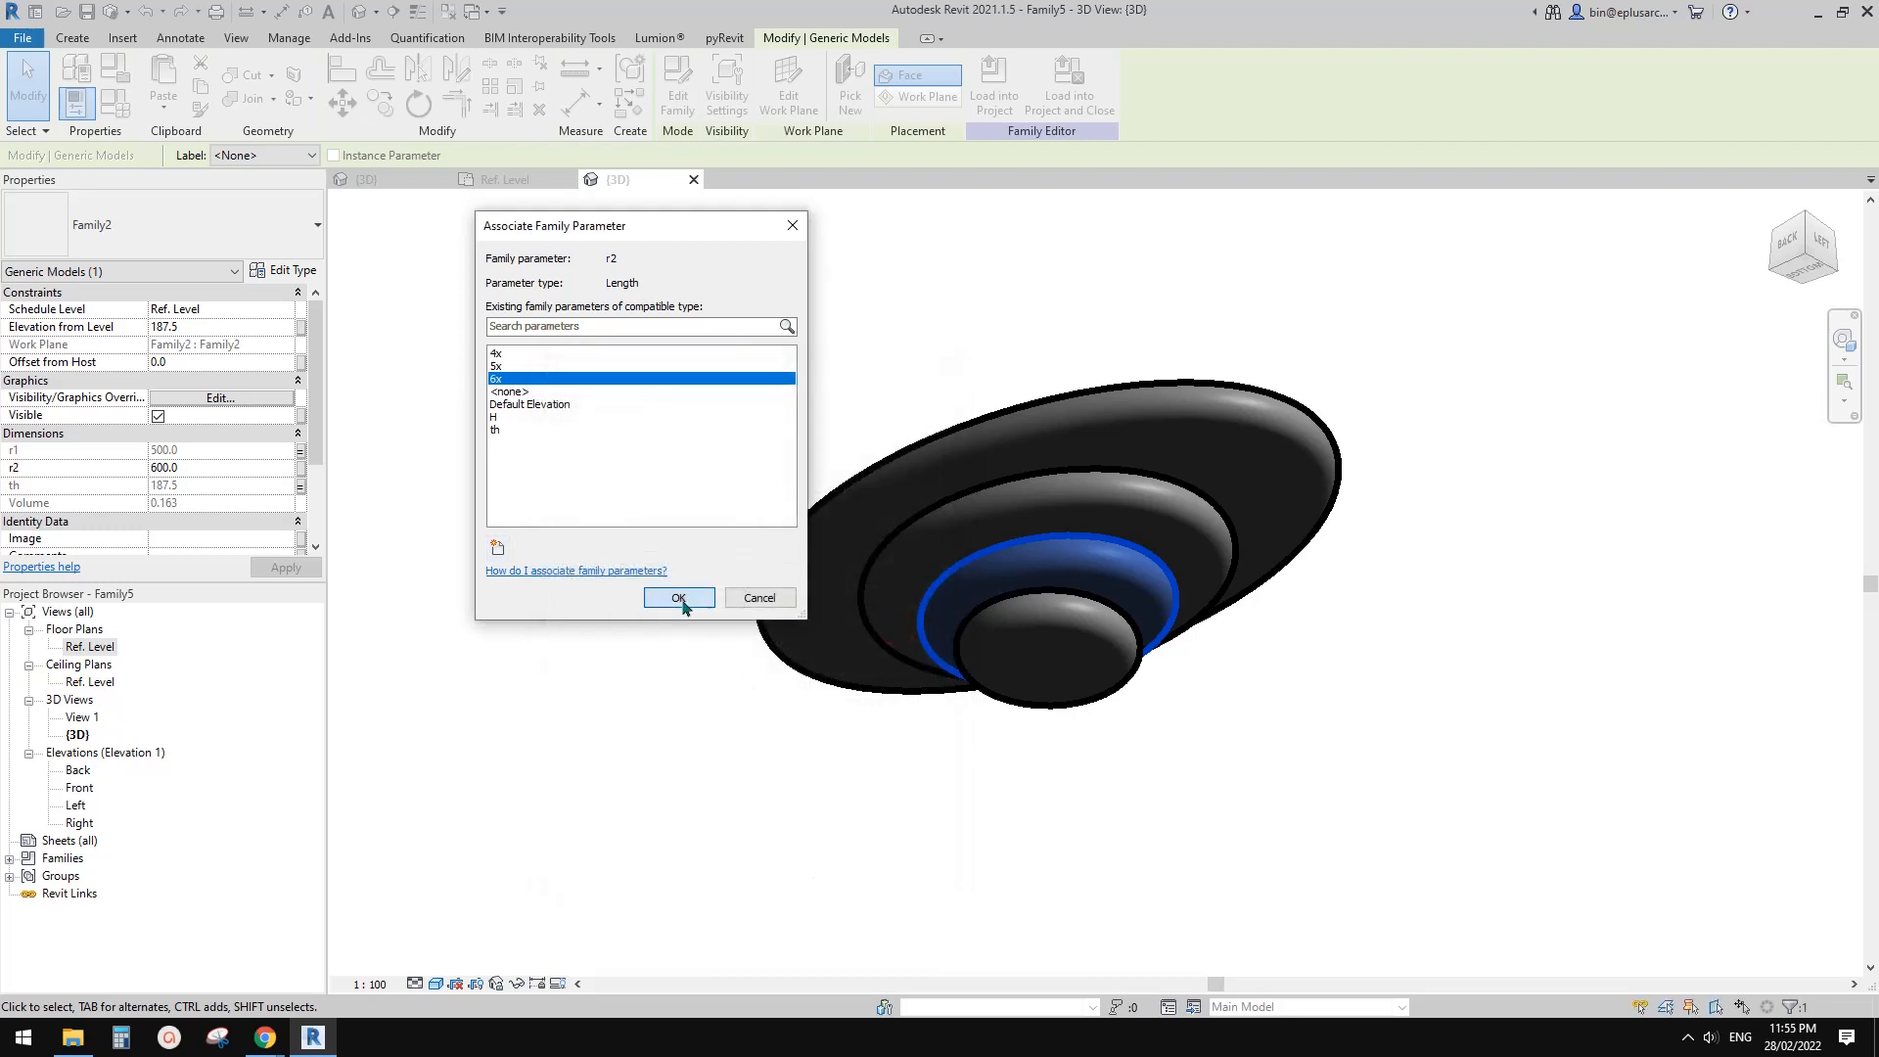
pyautogui.click(678, 597)
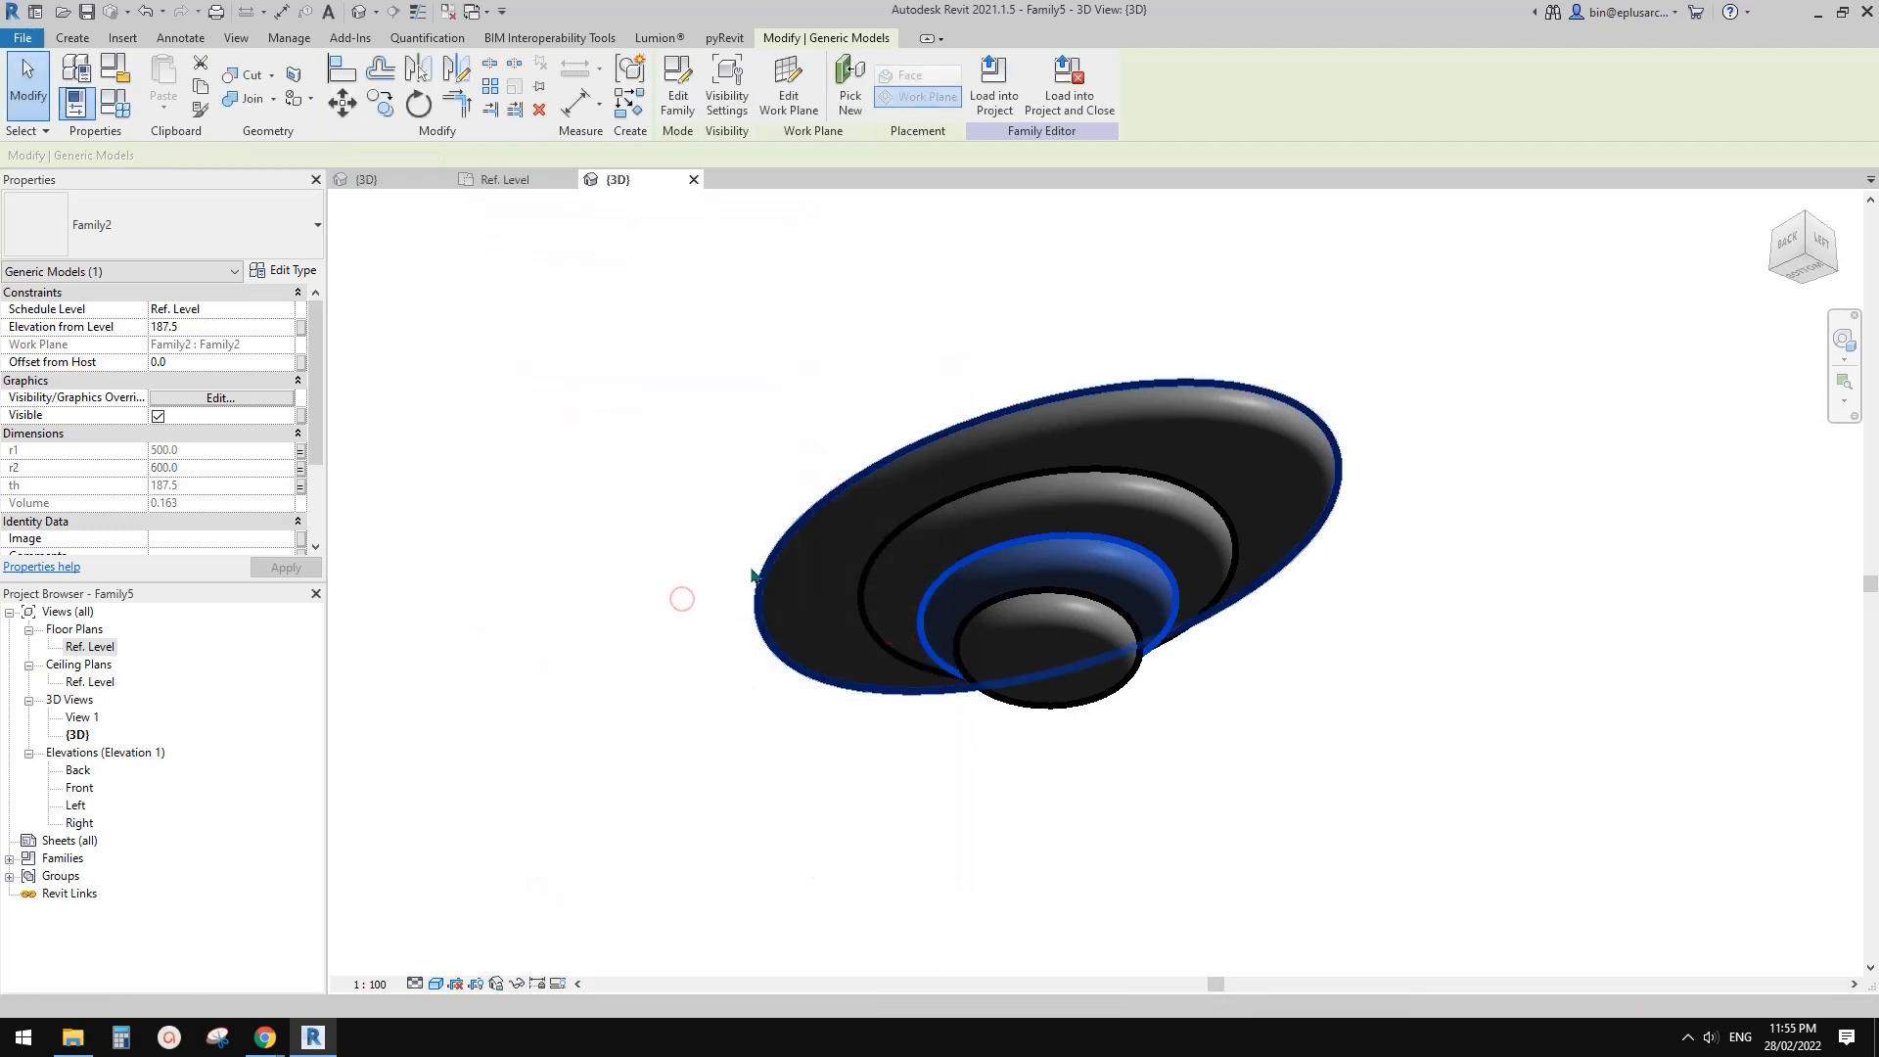
# - Associate the third disc's radius r1 with a new instance parameter named 7x
pyautogui.click(300, 451)
pyautogui.click(495, 546)
pyautogui.write('7')
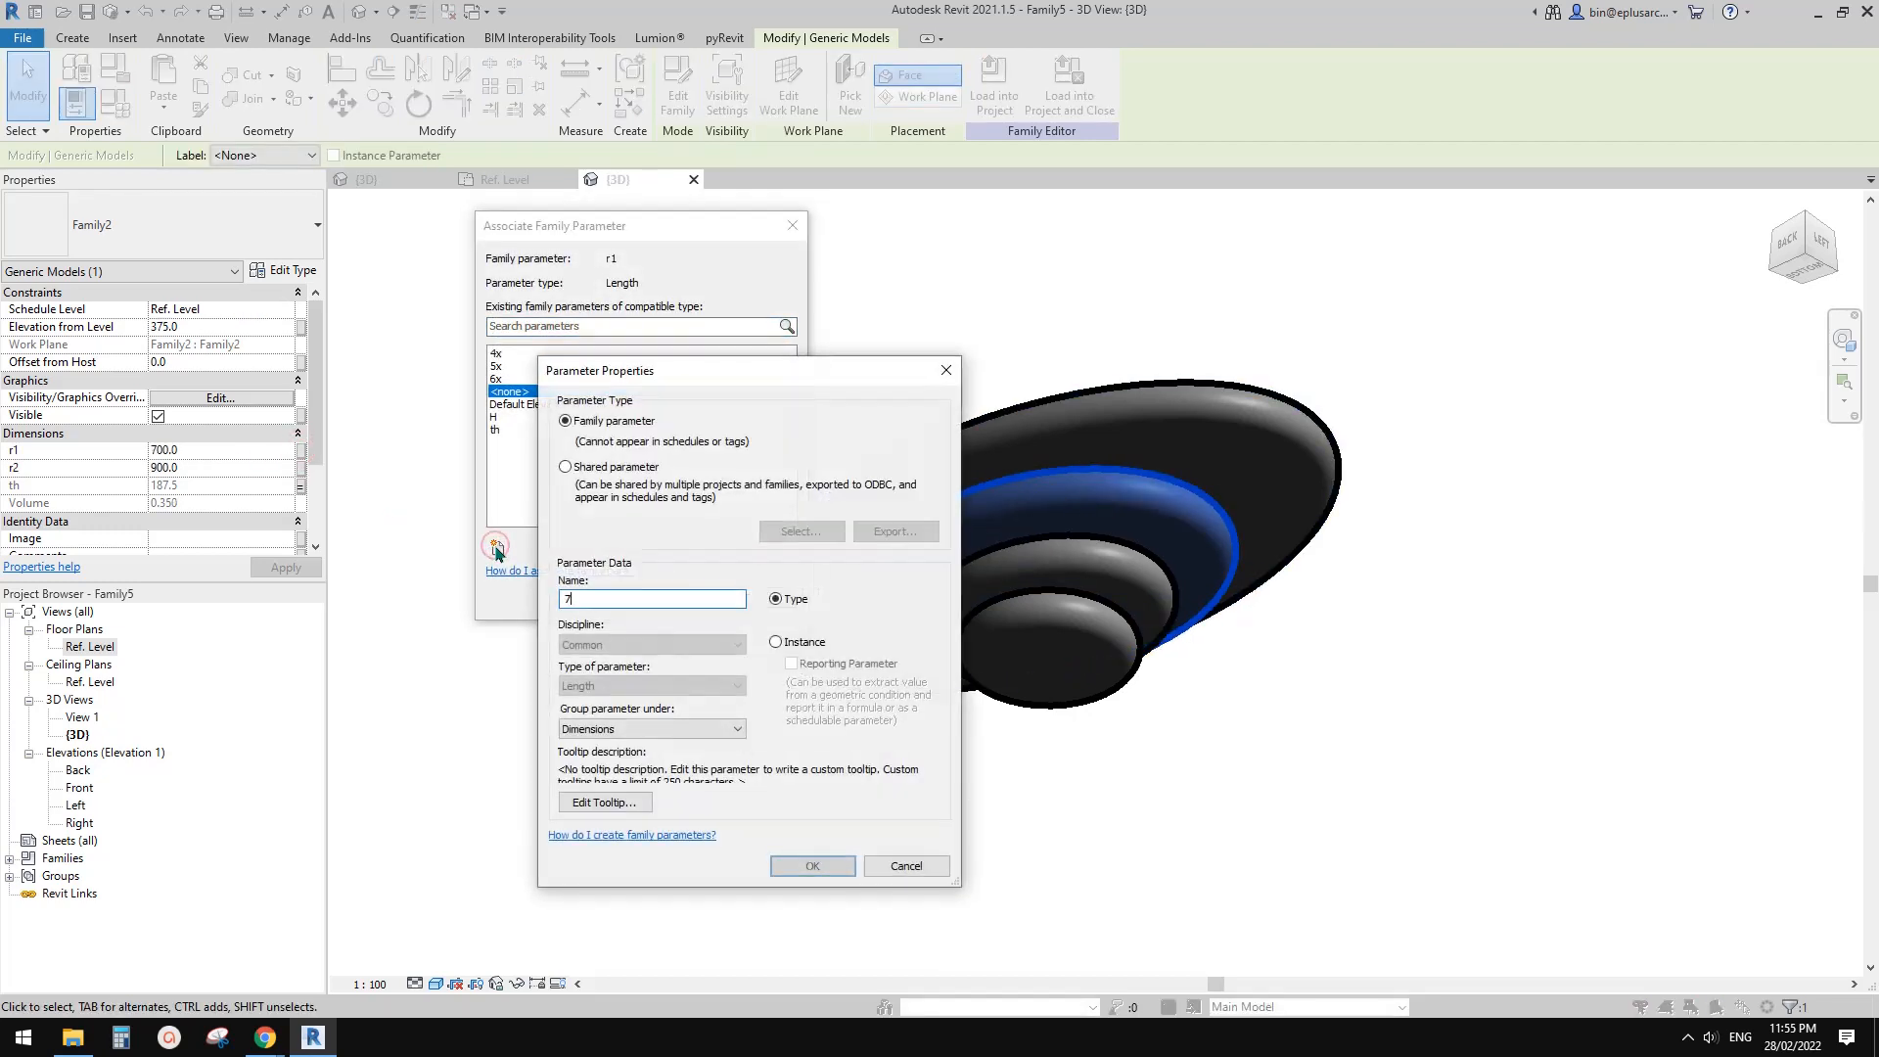
pyautogui.write('x')
pyautogui.click(776, 642)
pyautogui.click(652, 730)
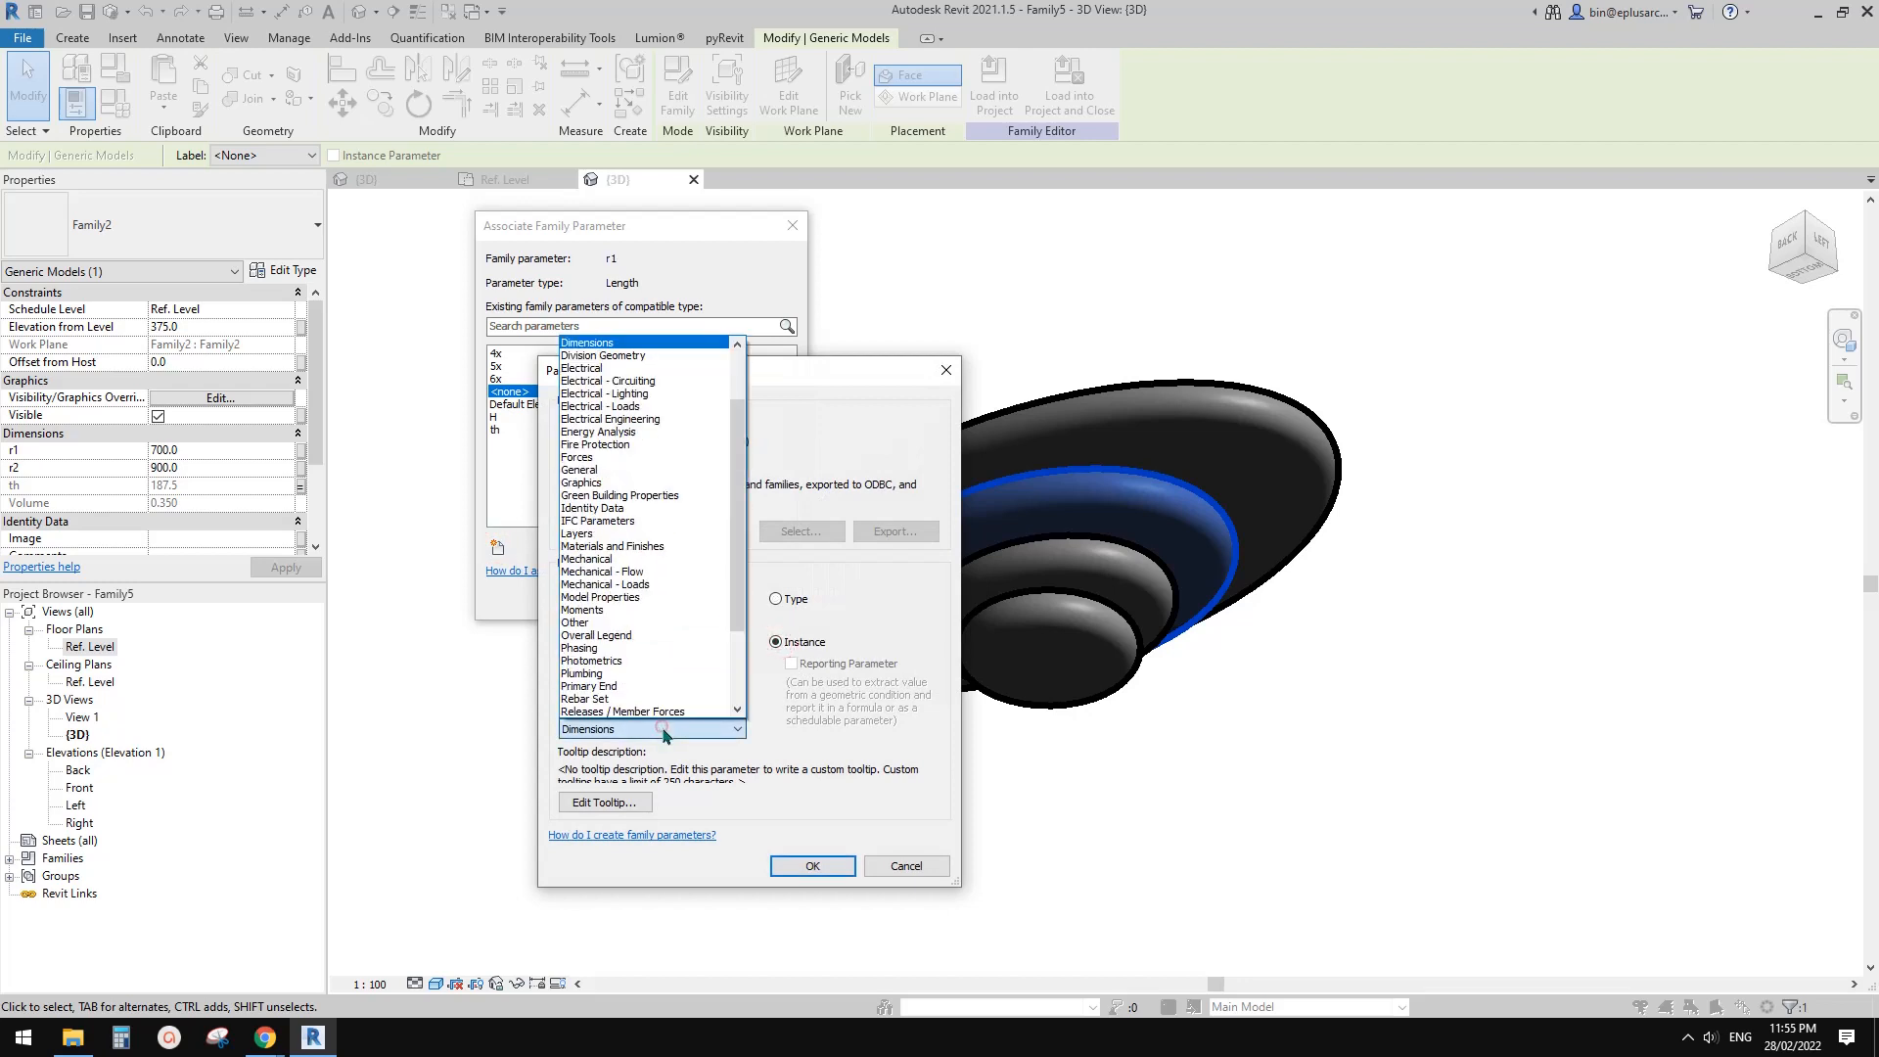
pyautogui.click(646, 712)
pyautogui.click(813, 865)
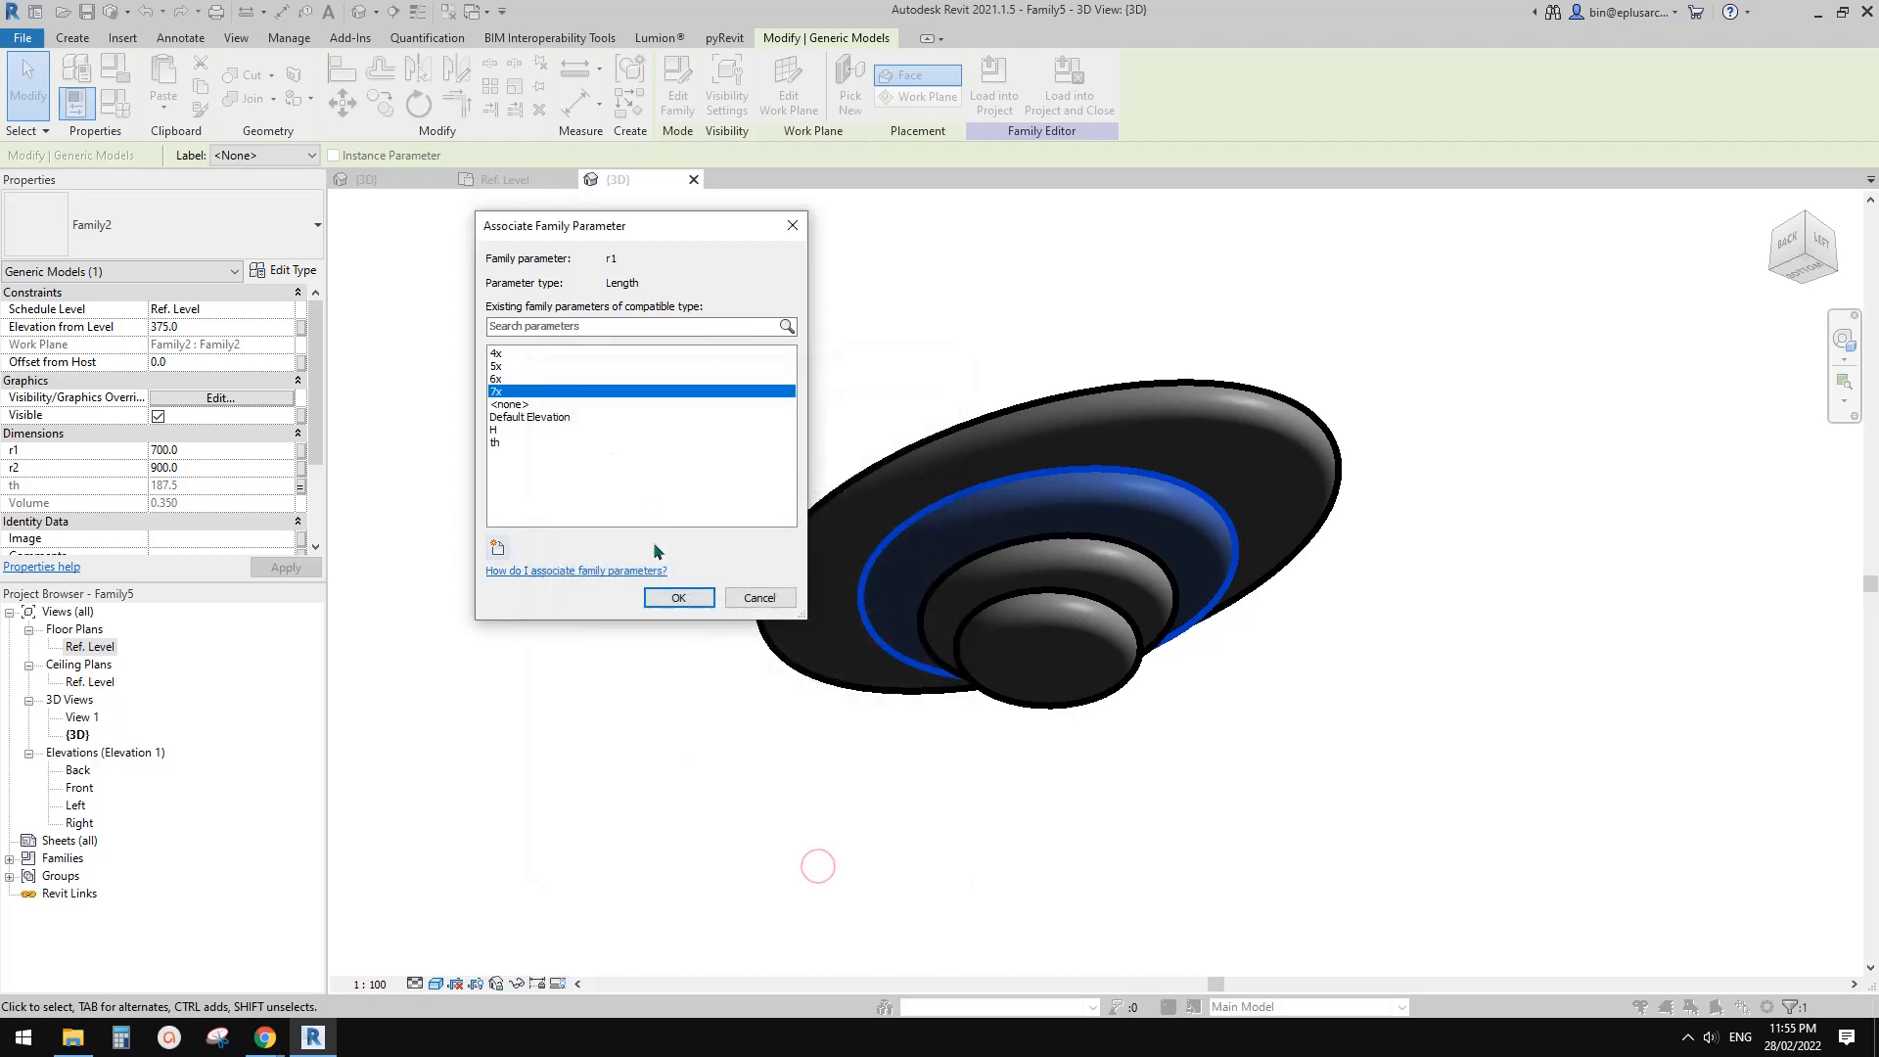
pyautogui.click(685, 601)
# - Associate the third disc's radius r2 with a new instance parameter named 9x, grouped under Other
pyautogui.click(301, 470)
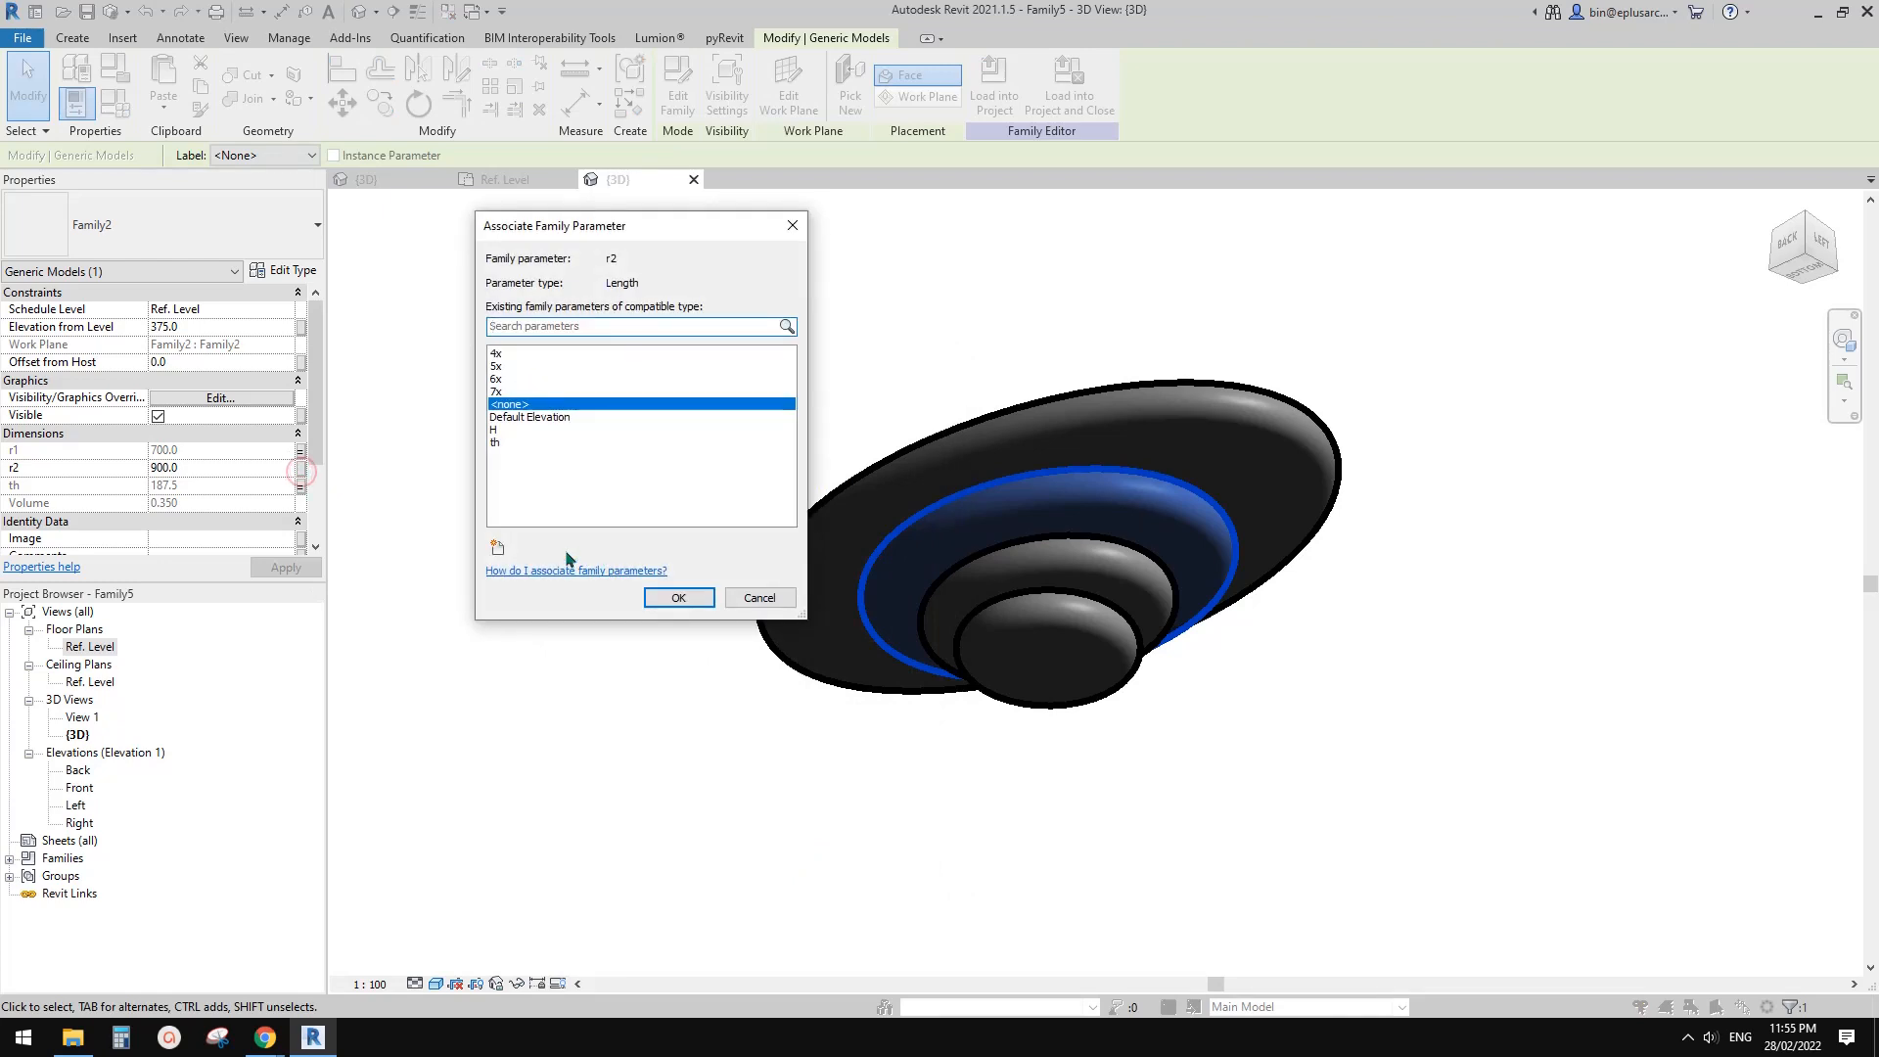
pyautogui.click(497, 546)
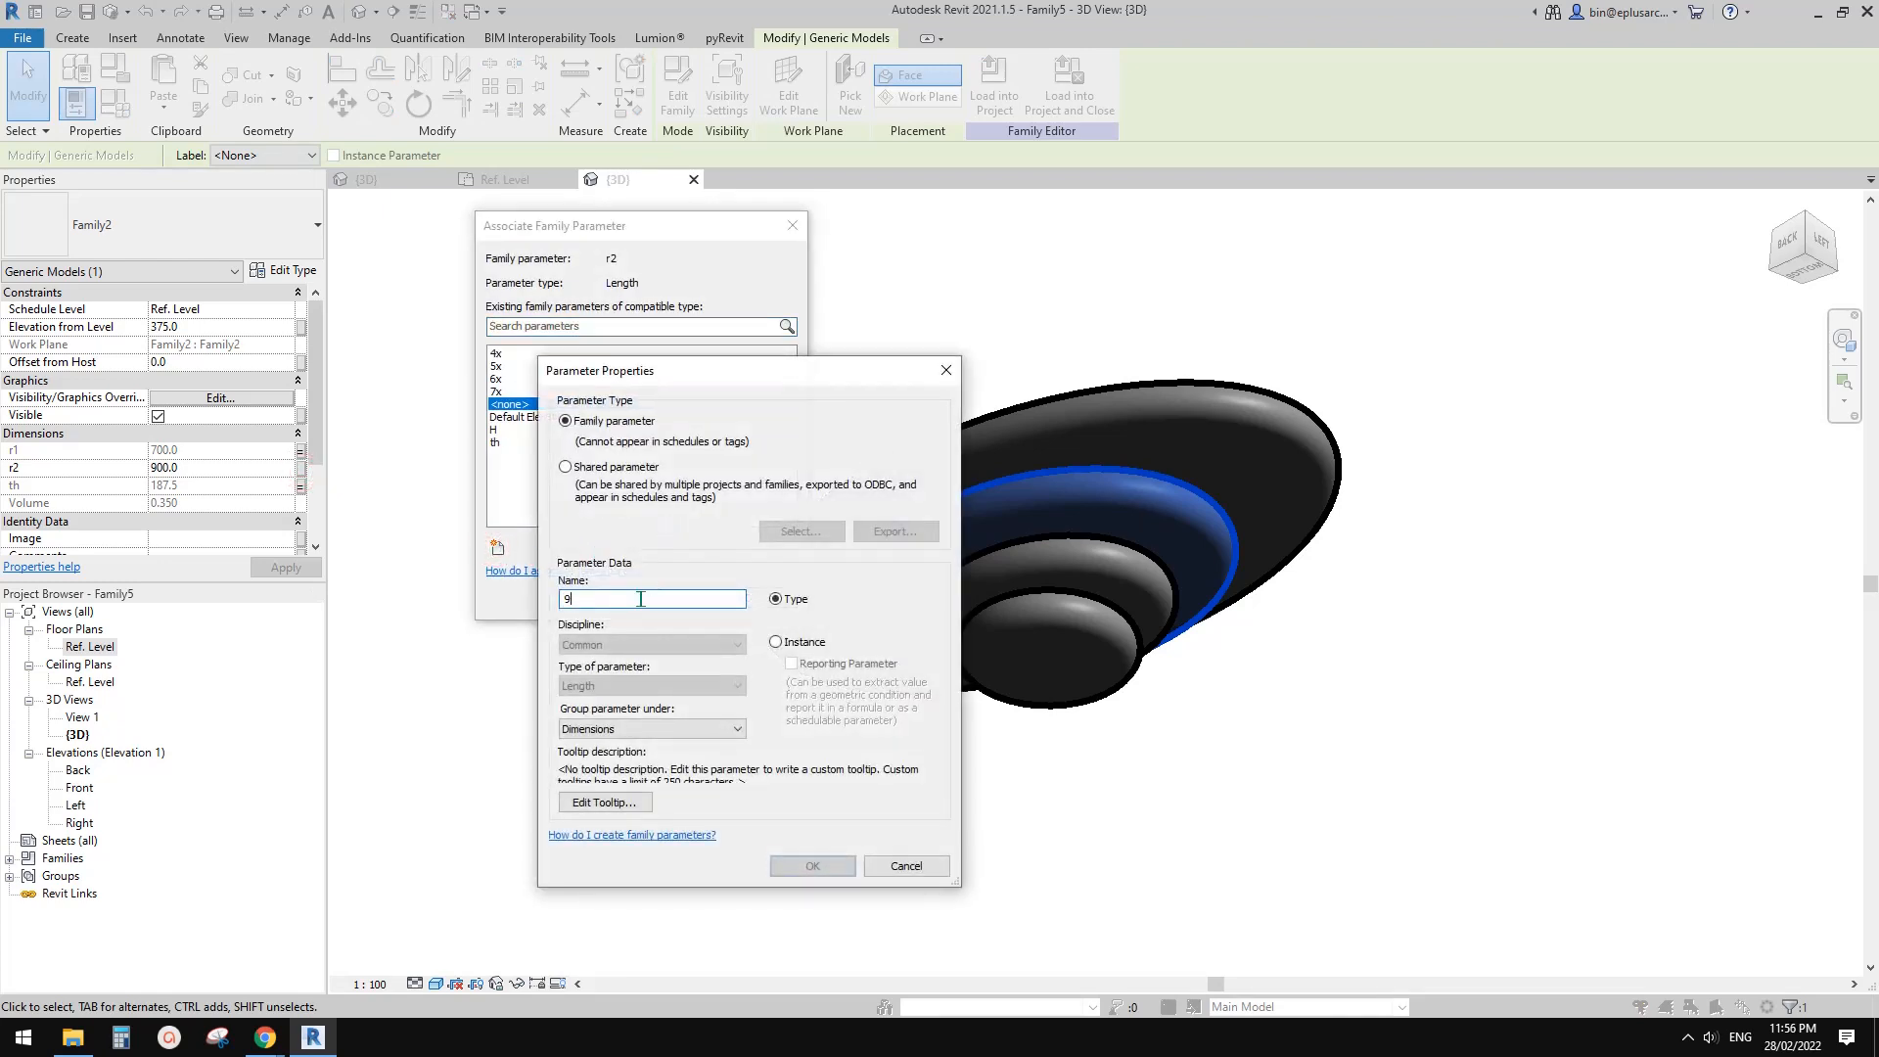
pyautogui.write('9')
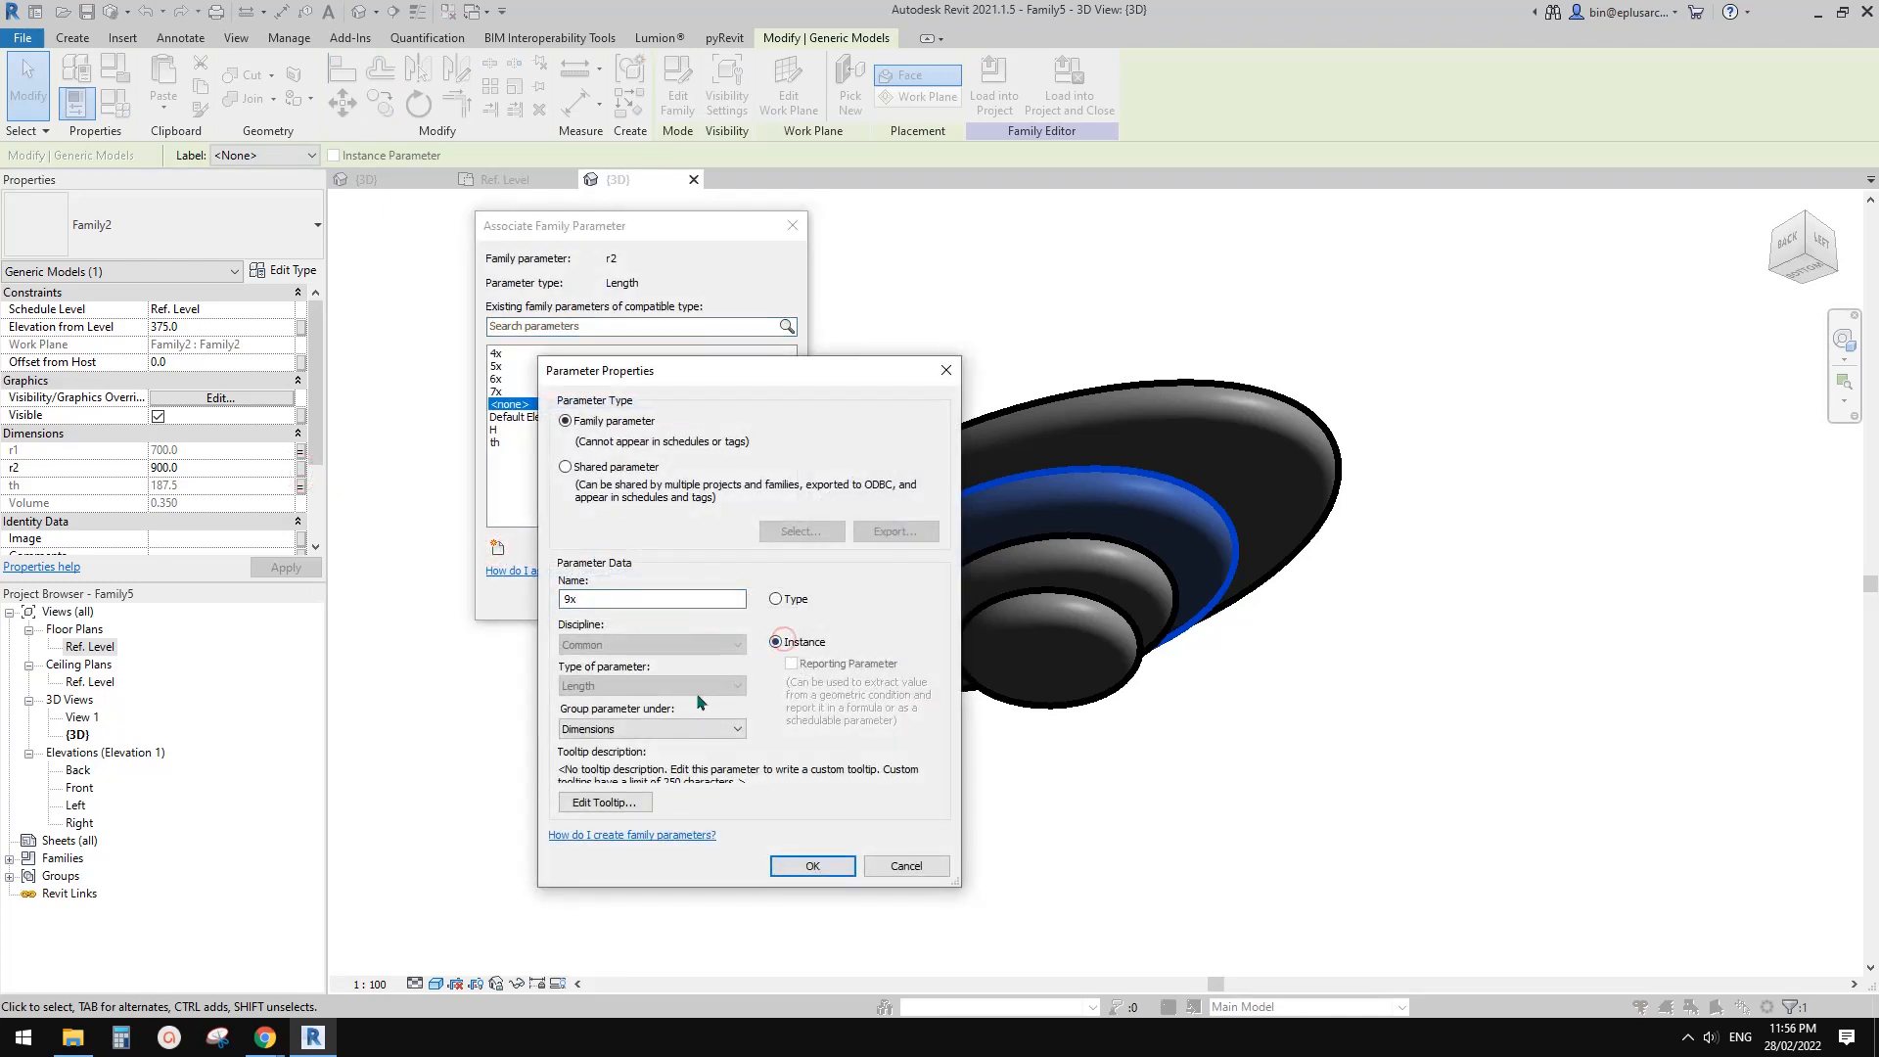
pyautogui.click(690, 732)
pyautogui.press('o')
pyautogui.click(935, 704)
pyautogui.click(839, 860)
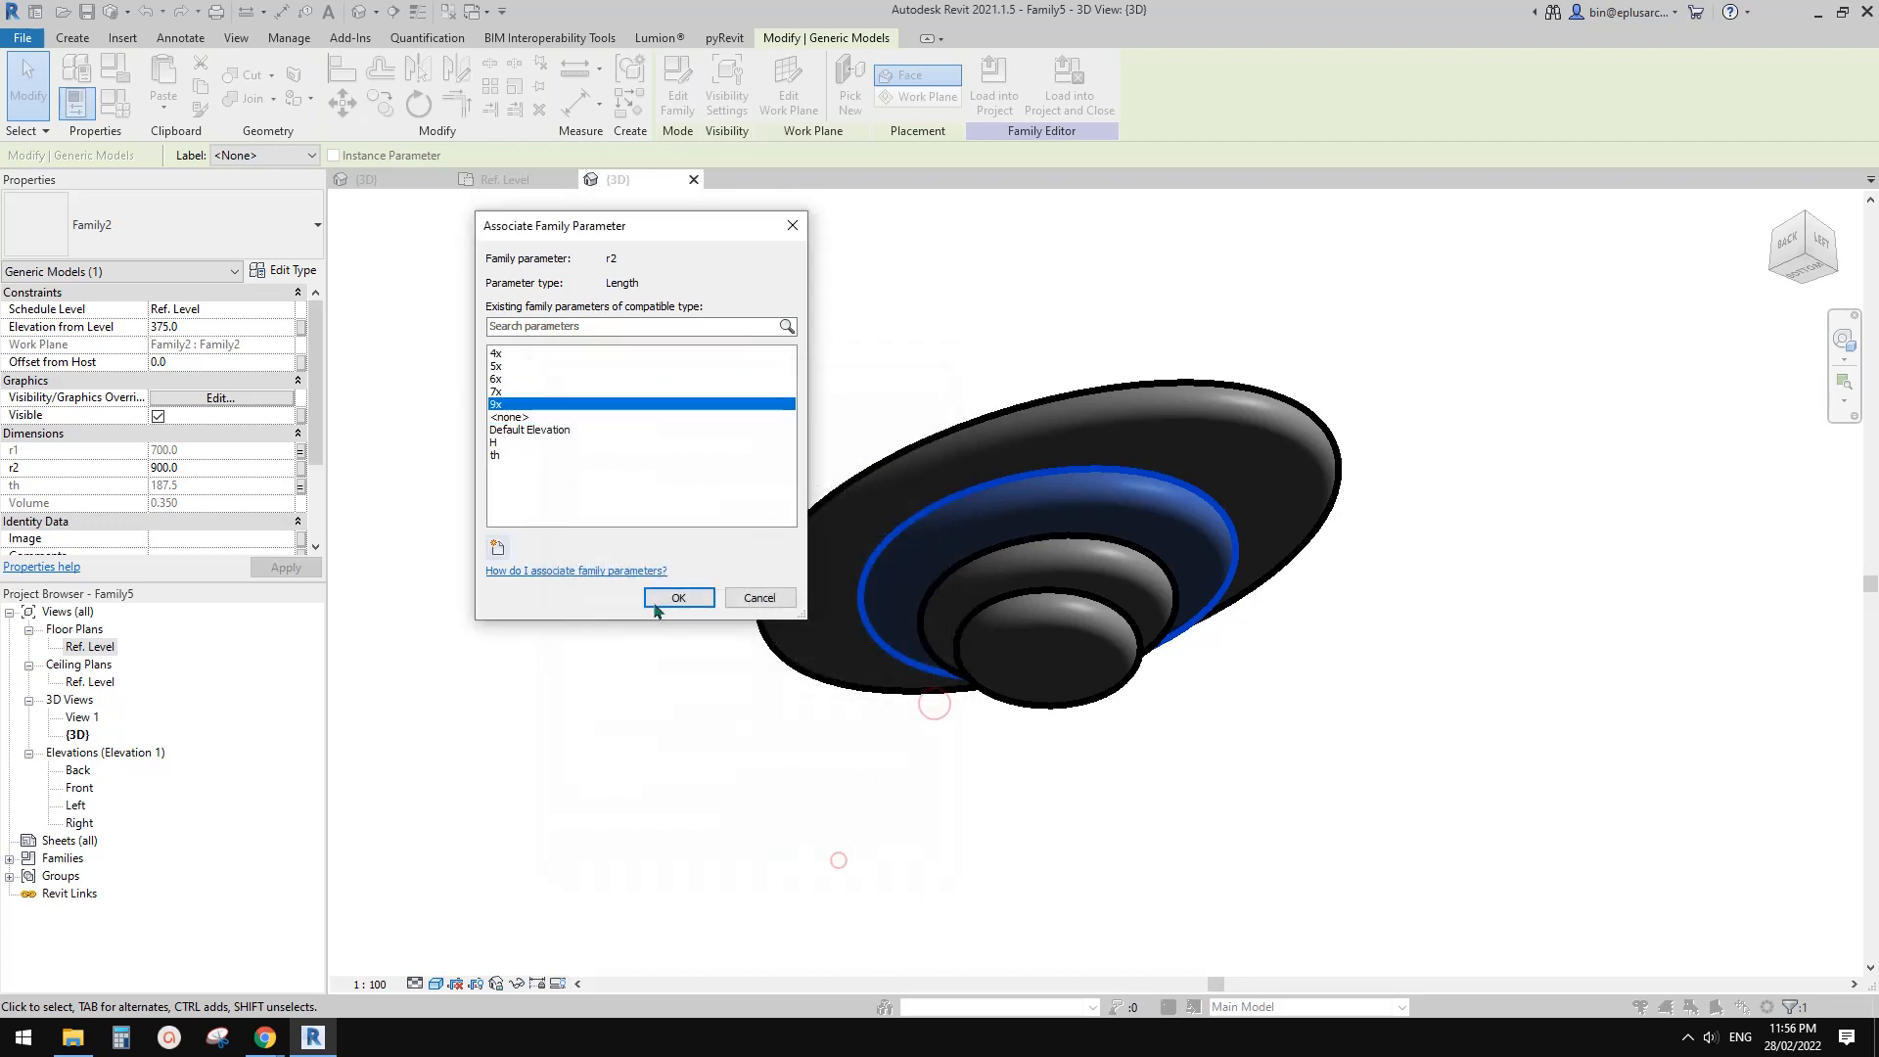
pyautogui.click(655, 605)
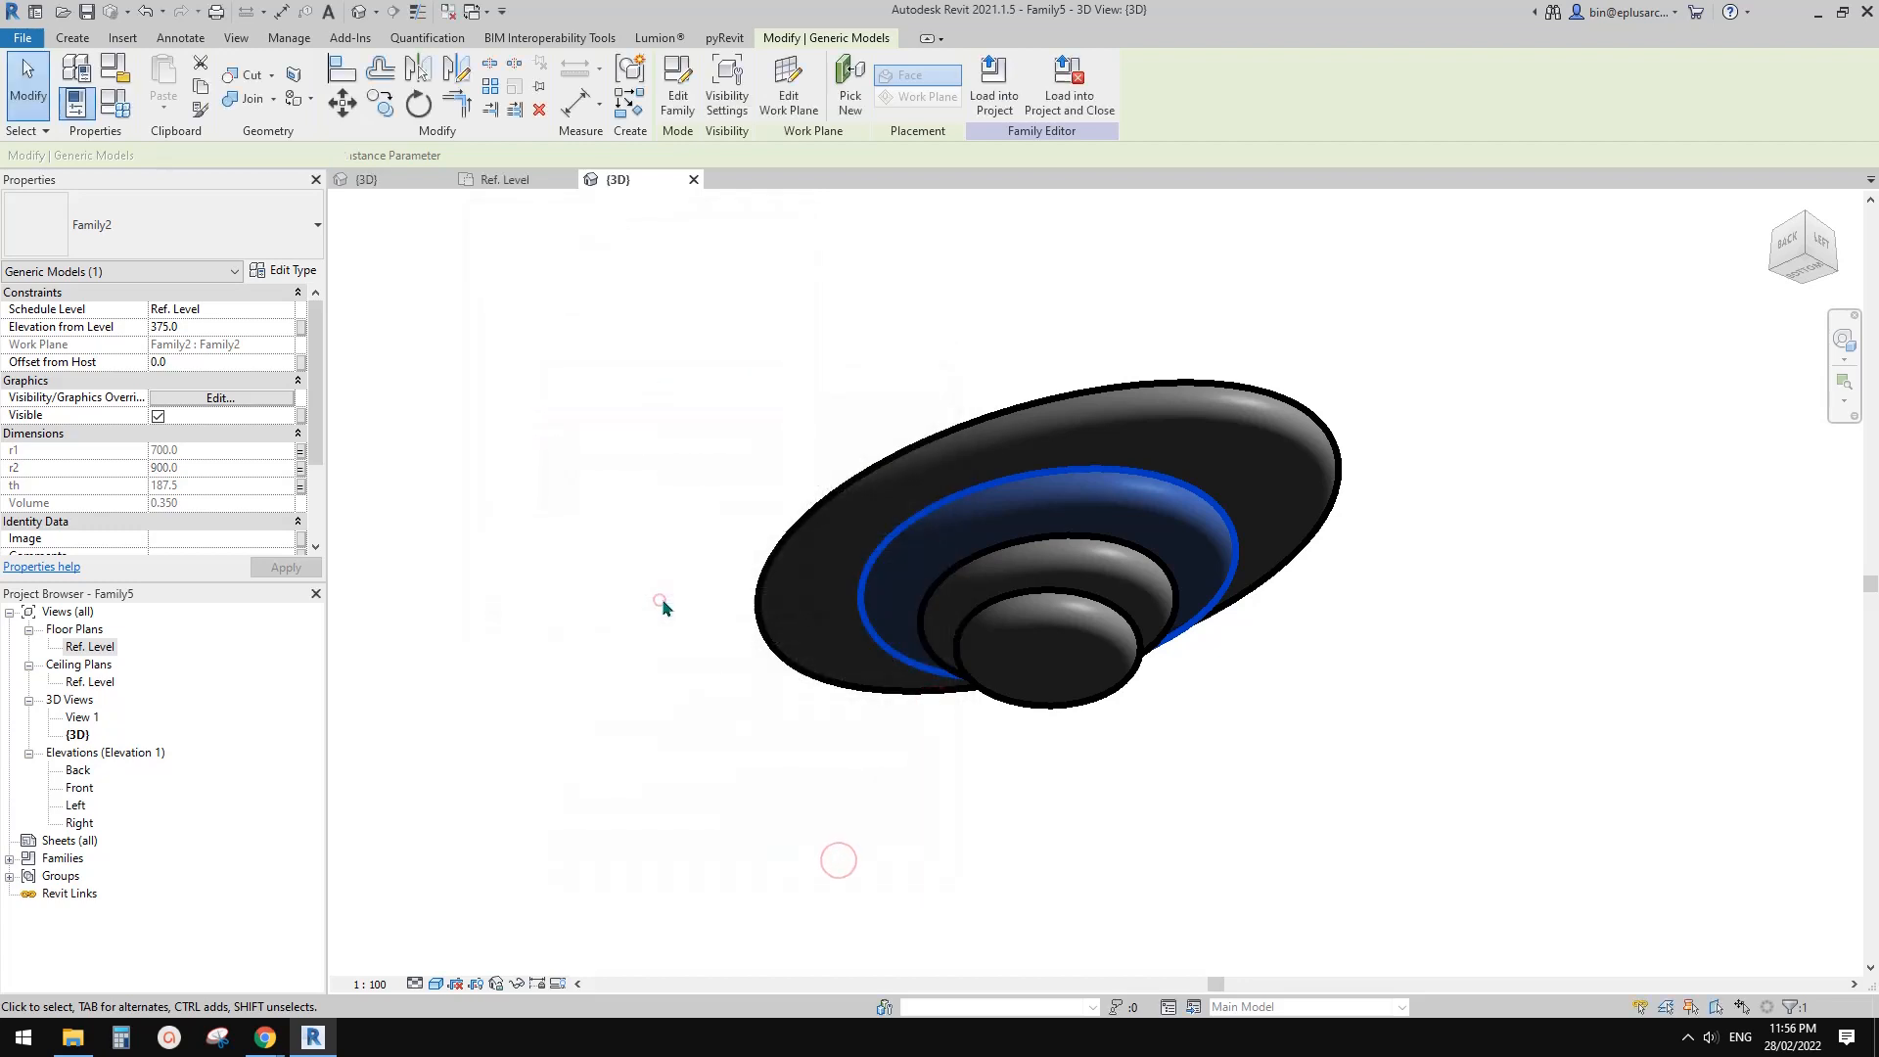
# - Associate the top disc's radius r1 with the existing parameter 9x
pyautogui.click(301, 450)
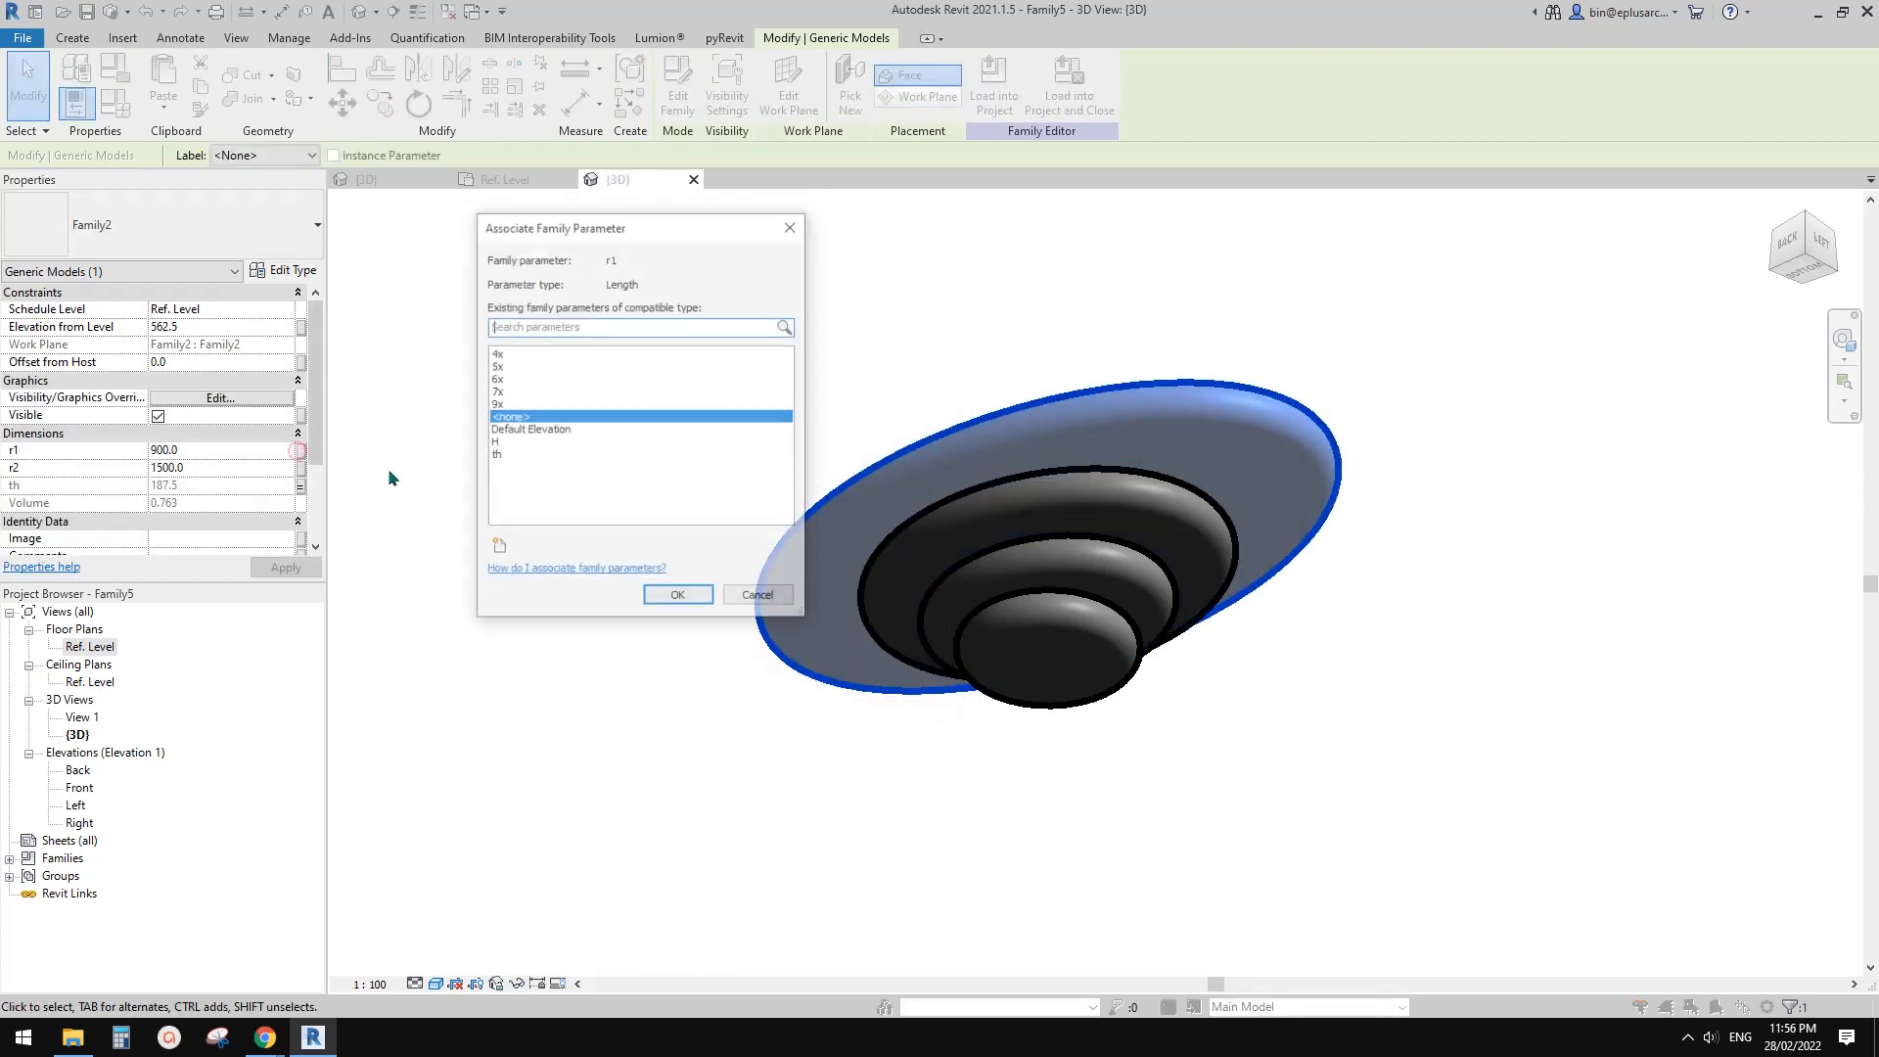
pyautogui.click(497, 405)
pyautogui.click(679, 597)
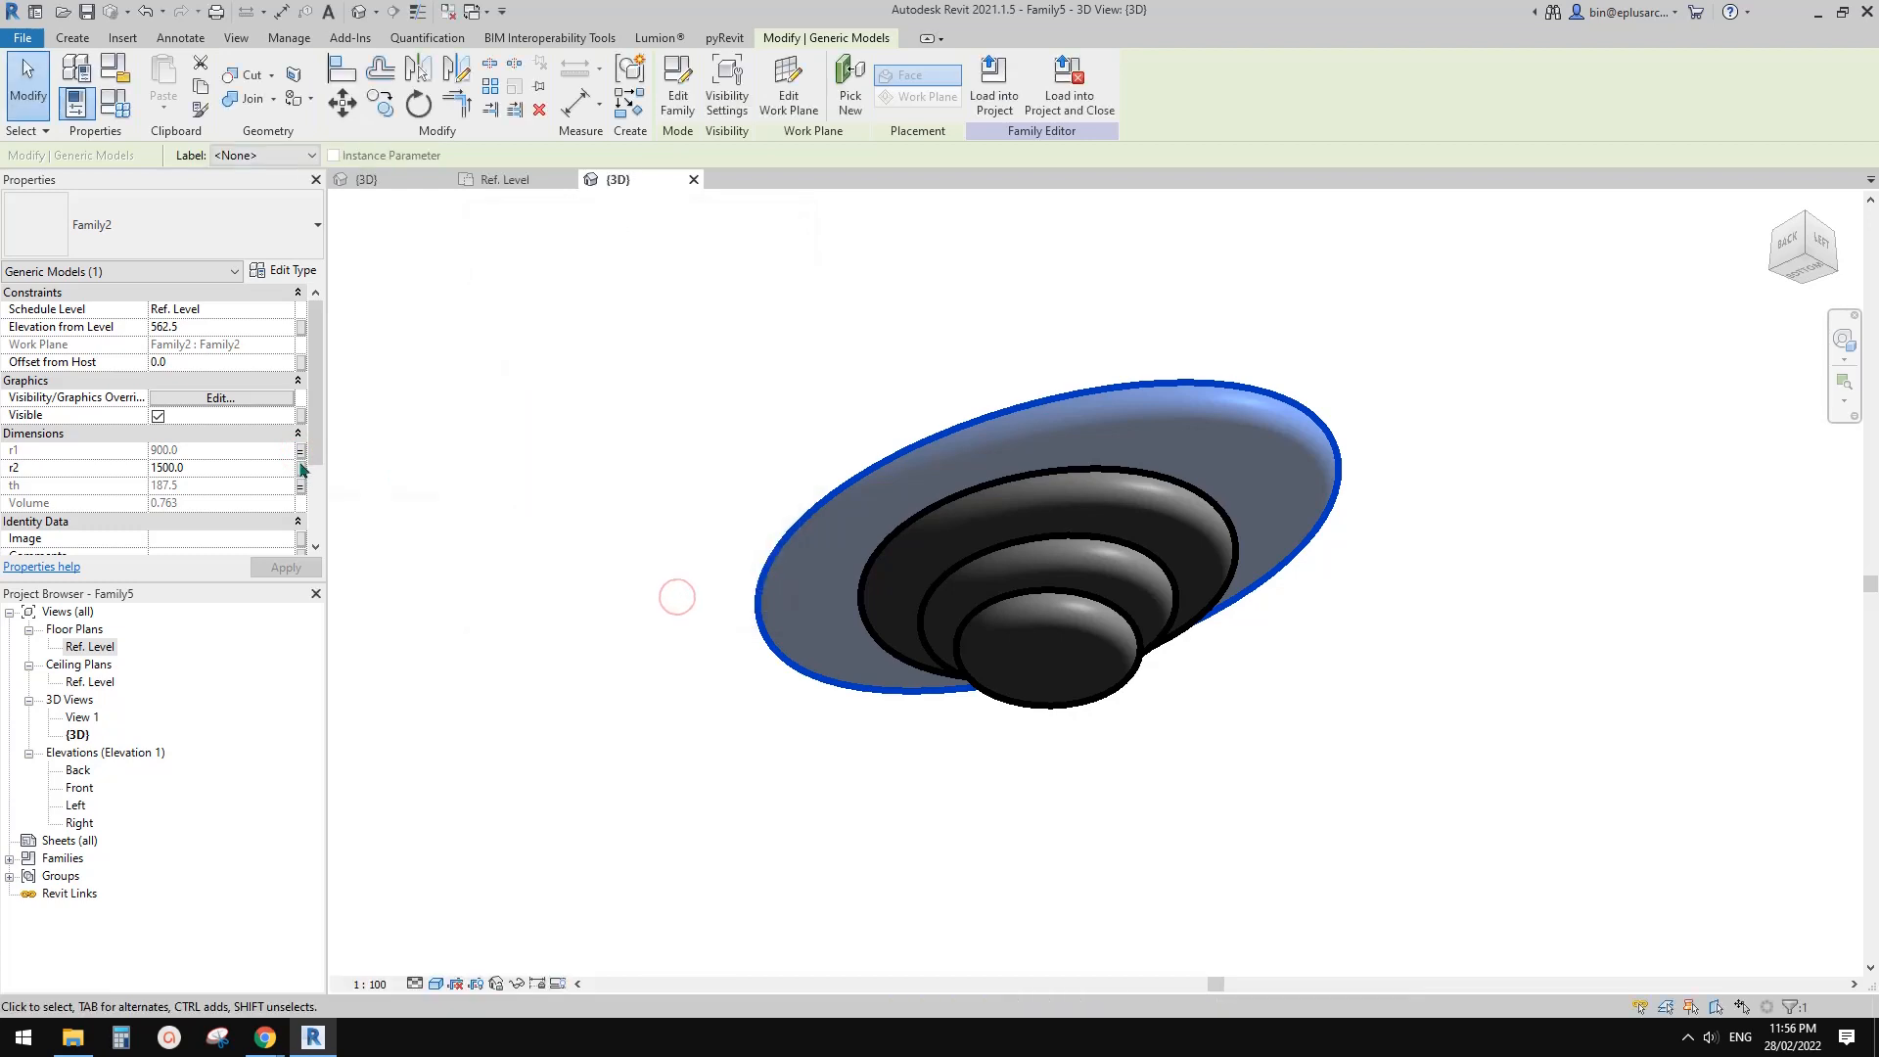
# - Associate the top disc's radius r2 with a new instance parameter named 15x, grouped under Other
pyautogui.click(300, 469)
pyautogui.click(497, 546)
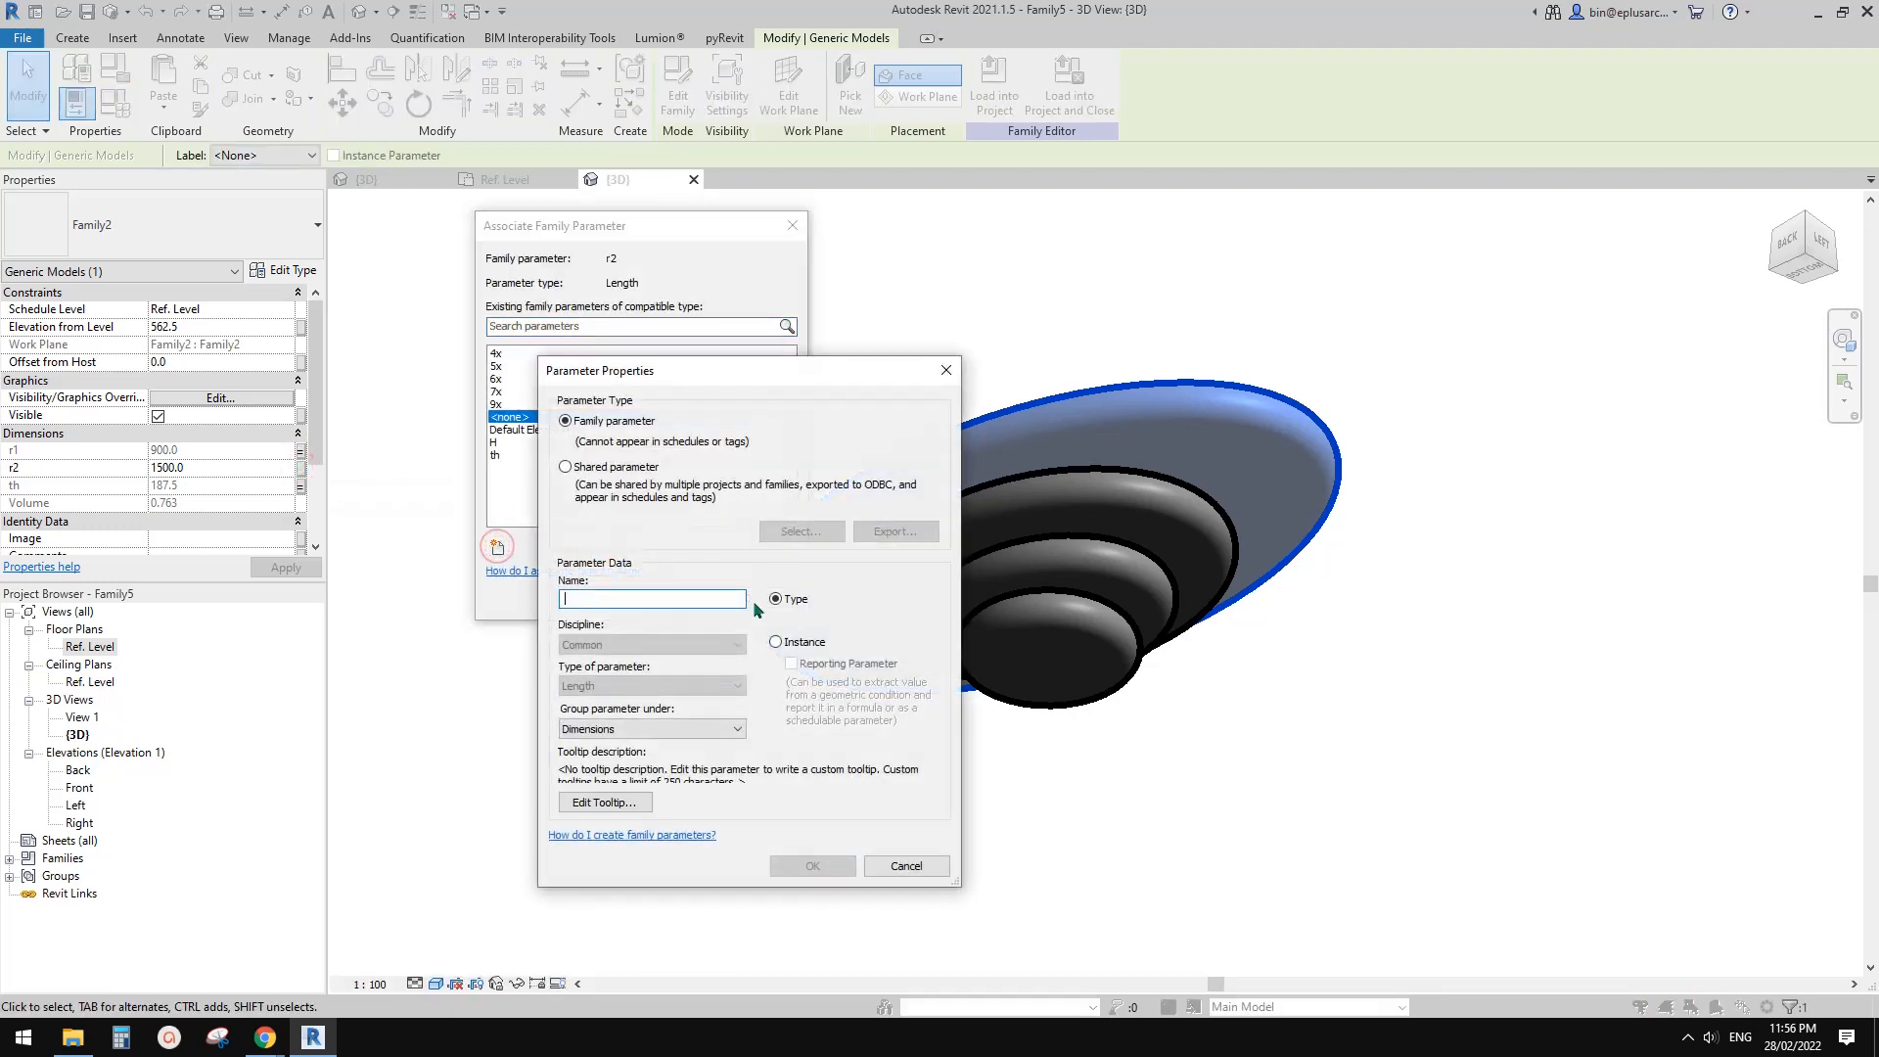
pyautogui.click(788, 642)
pyautogui.click(690, 599)
pyautogui.write('15x')
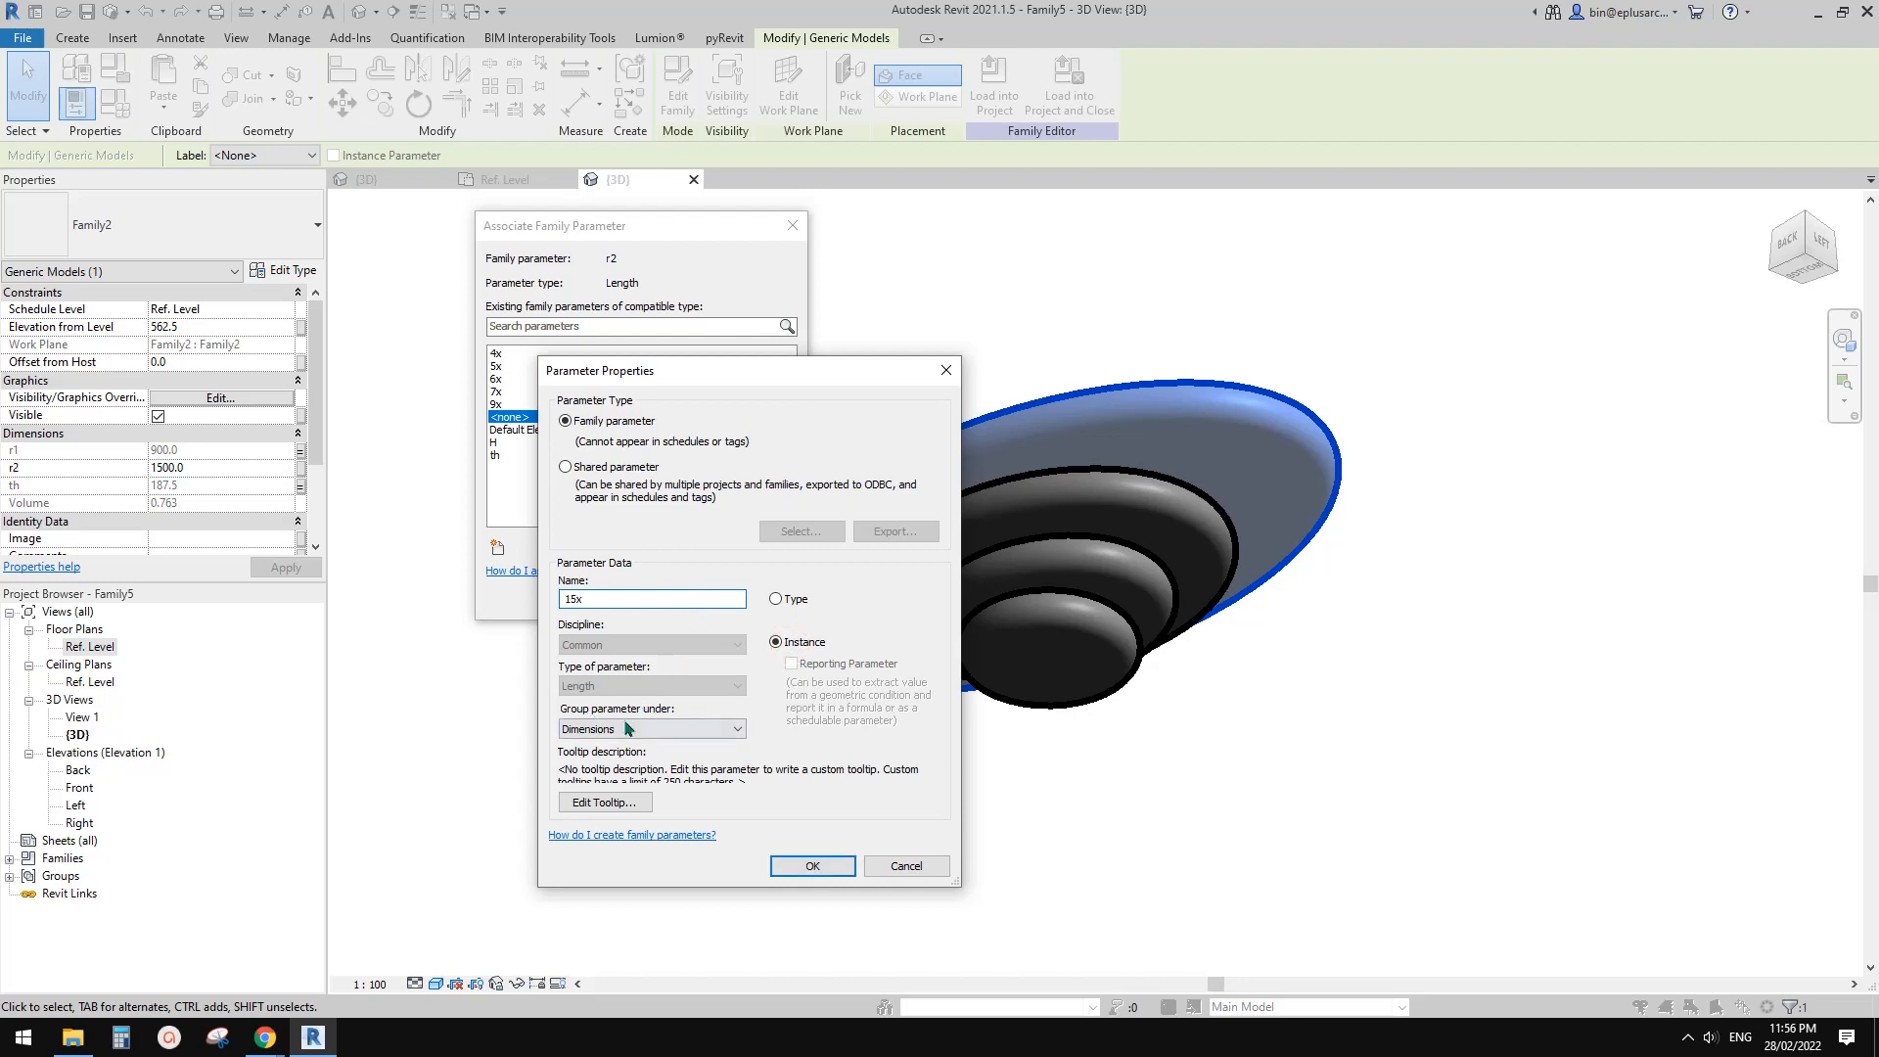
pyautogui.click(636, 730)
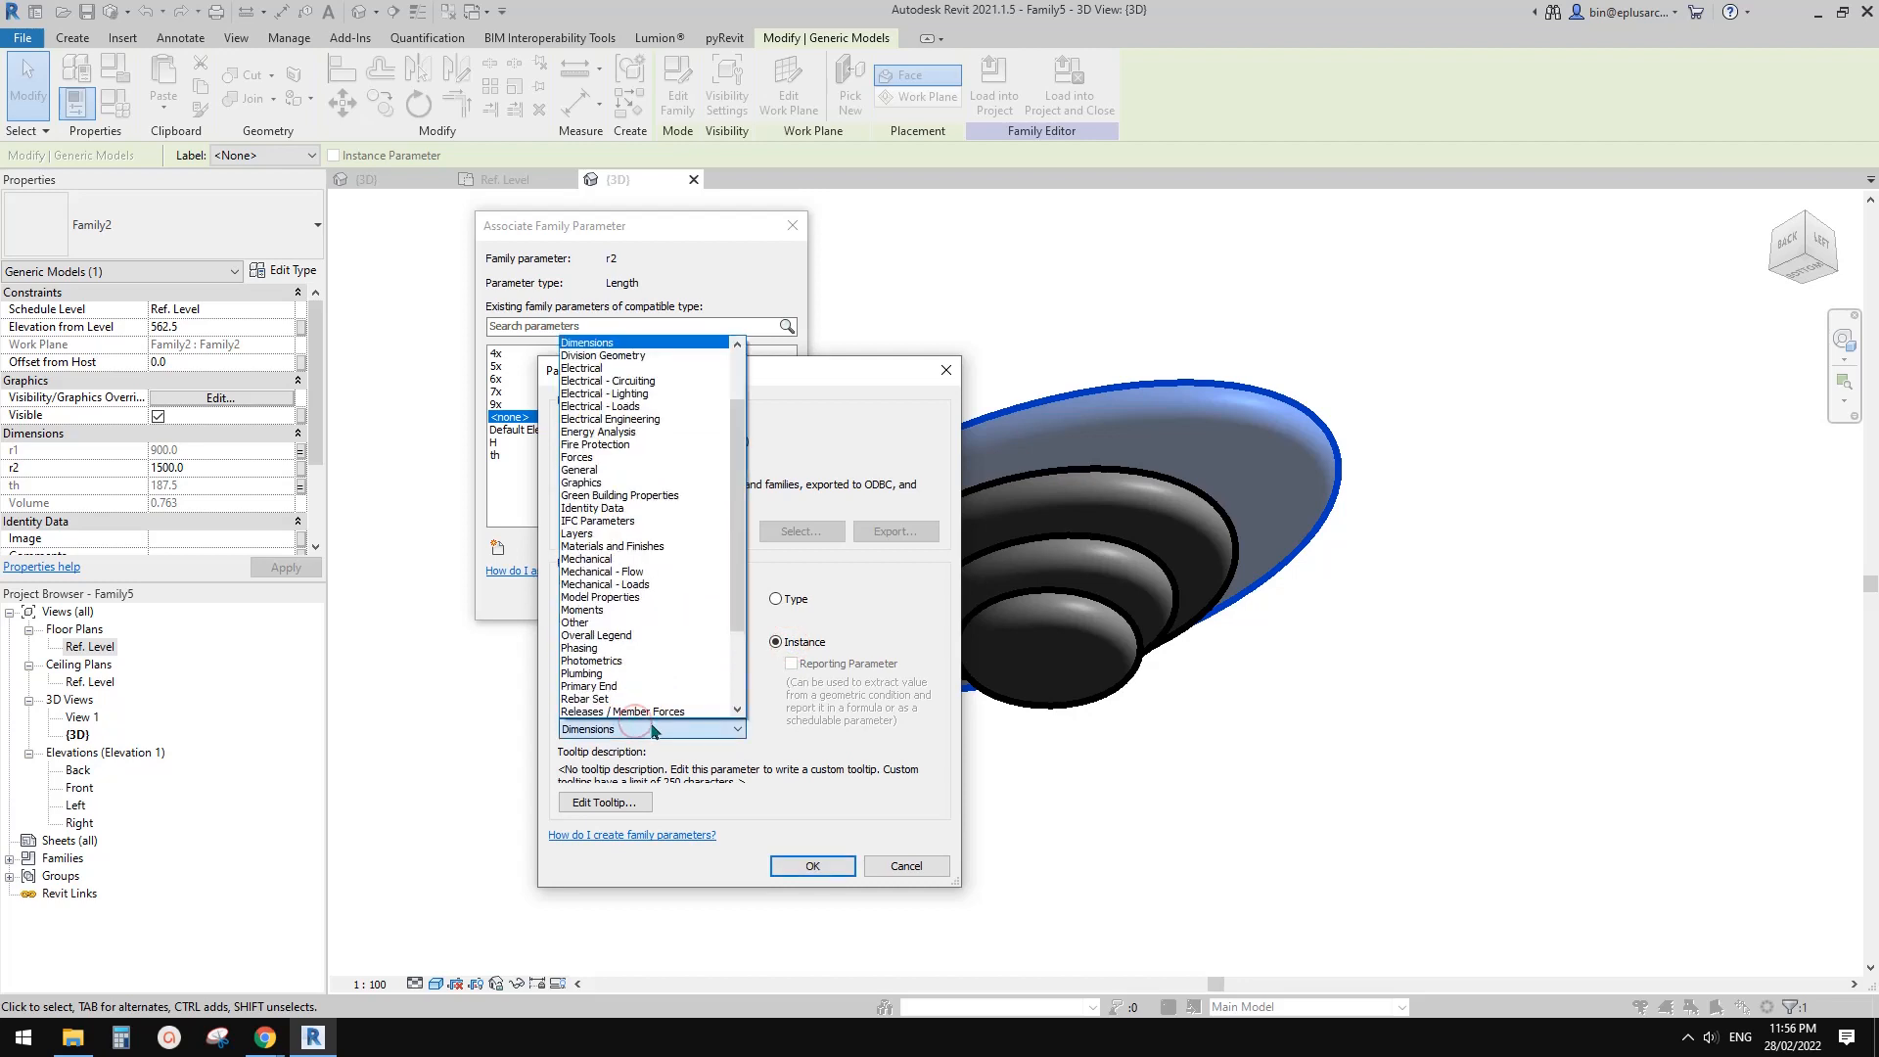
pyautogui.click(652, 729)
pyautogui.click(833, 867)
pyautogui.click(678, 593)
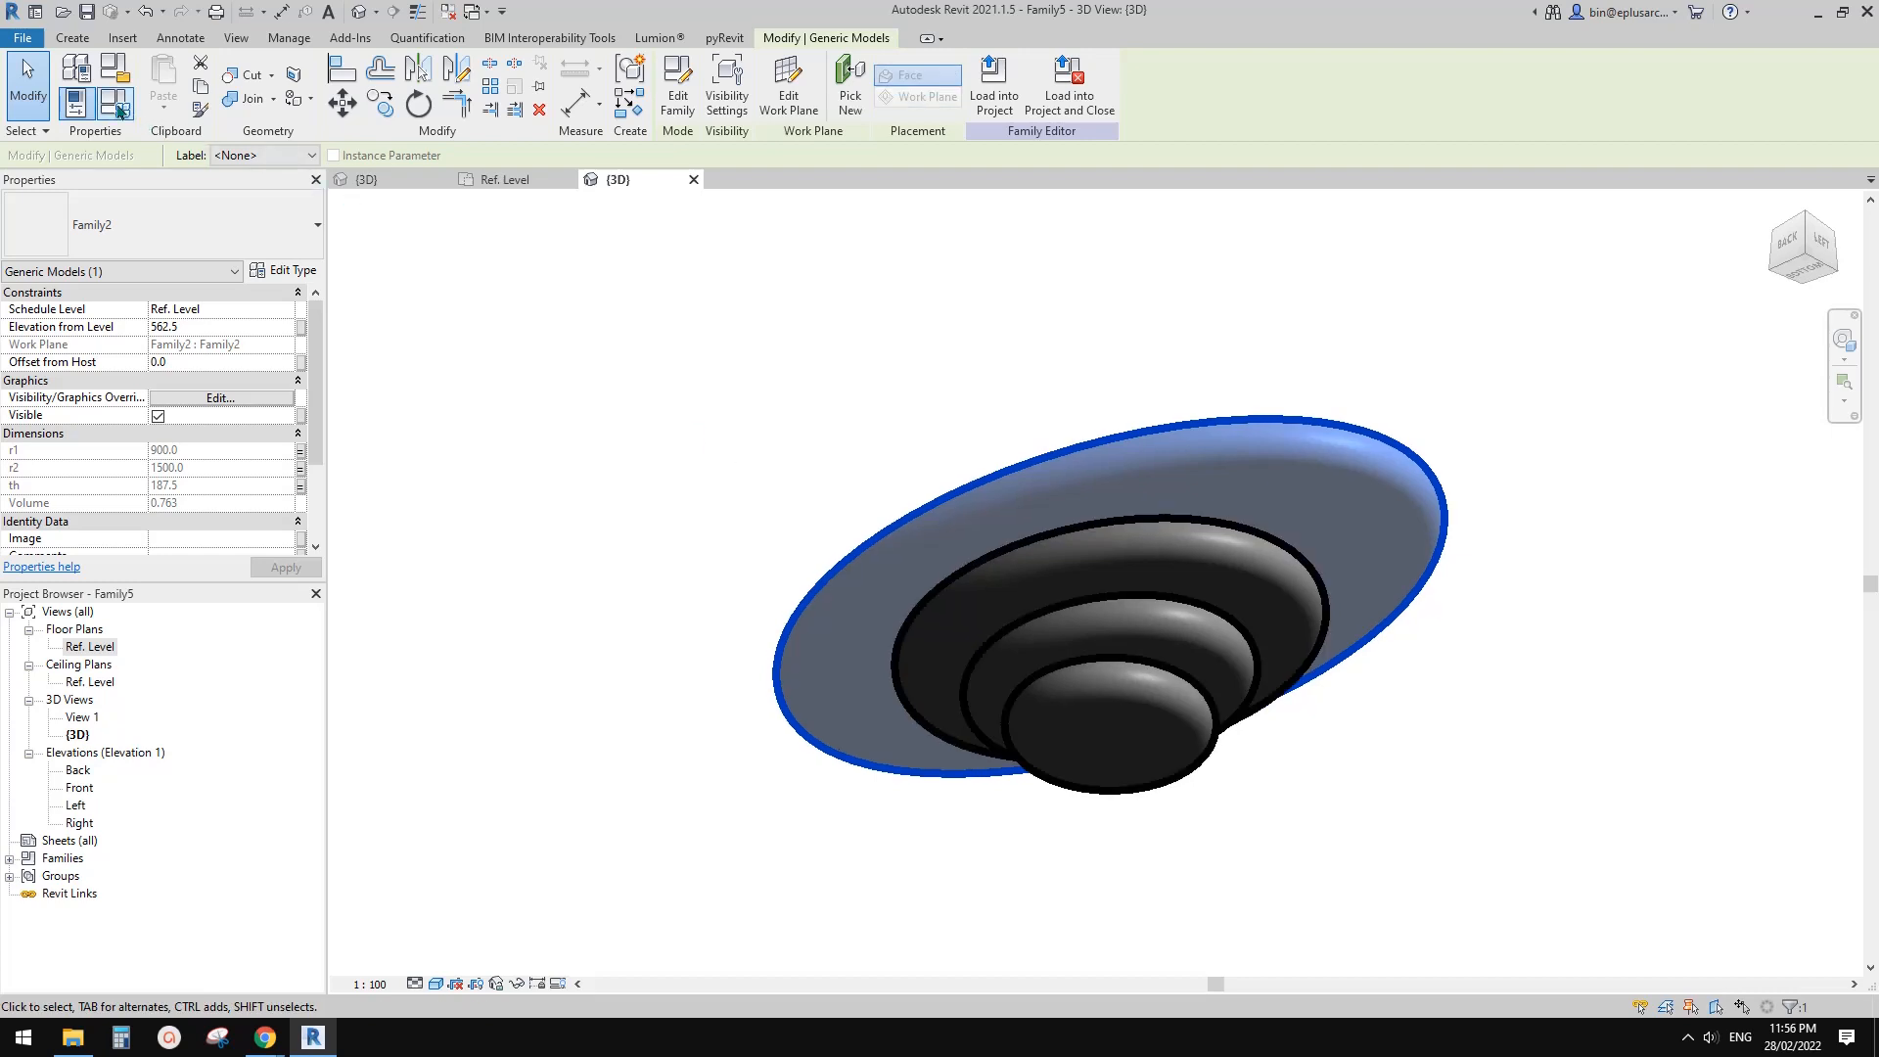
# - Add an instance length parameter named x under Dimensions in the family types and set its value to 100
pyautogui.click(115, 104)
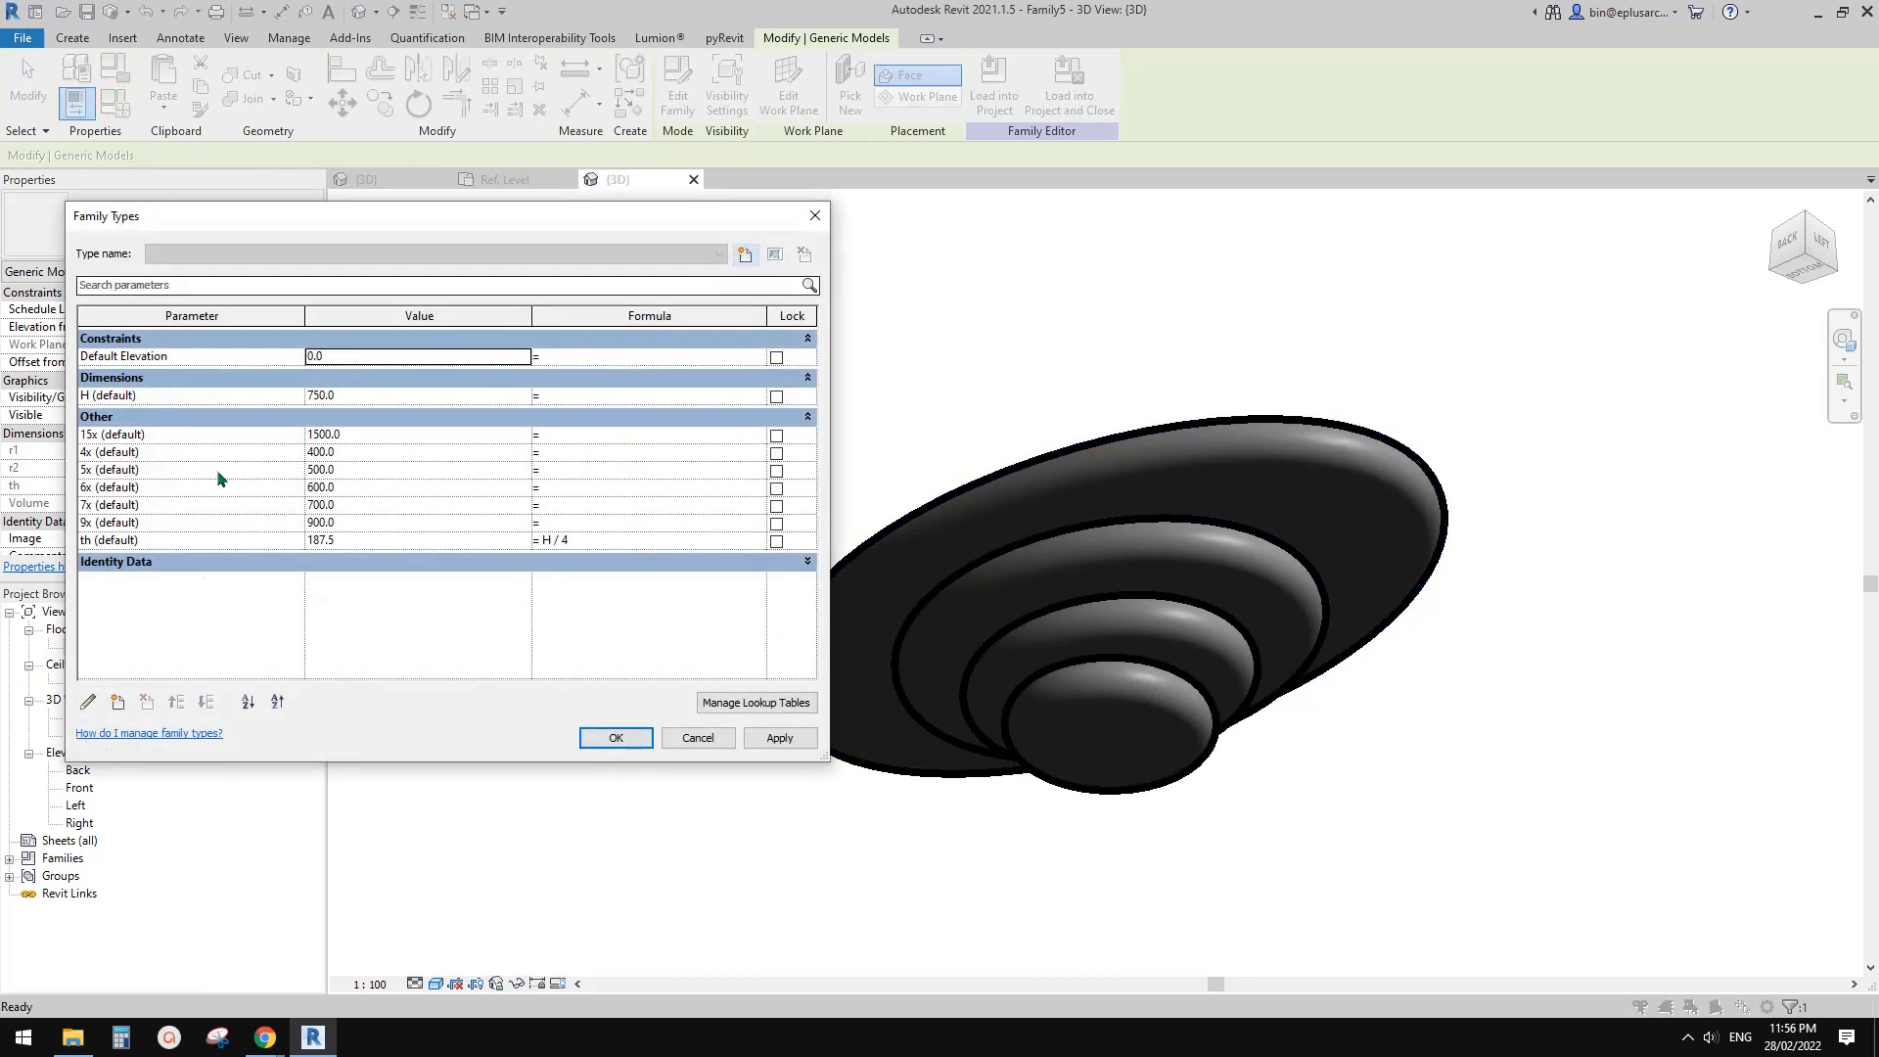
pyautogui.click(117, 702)
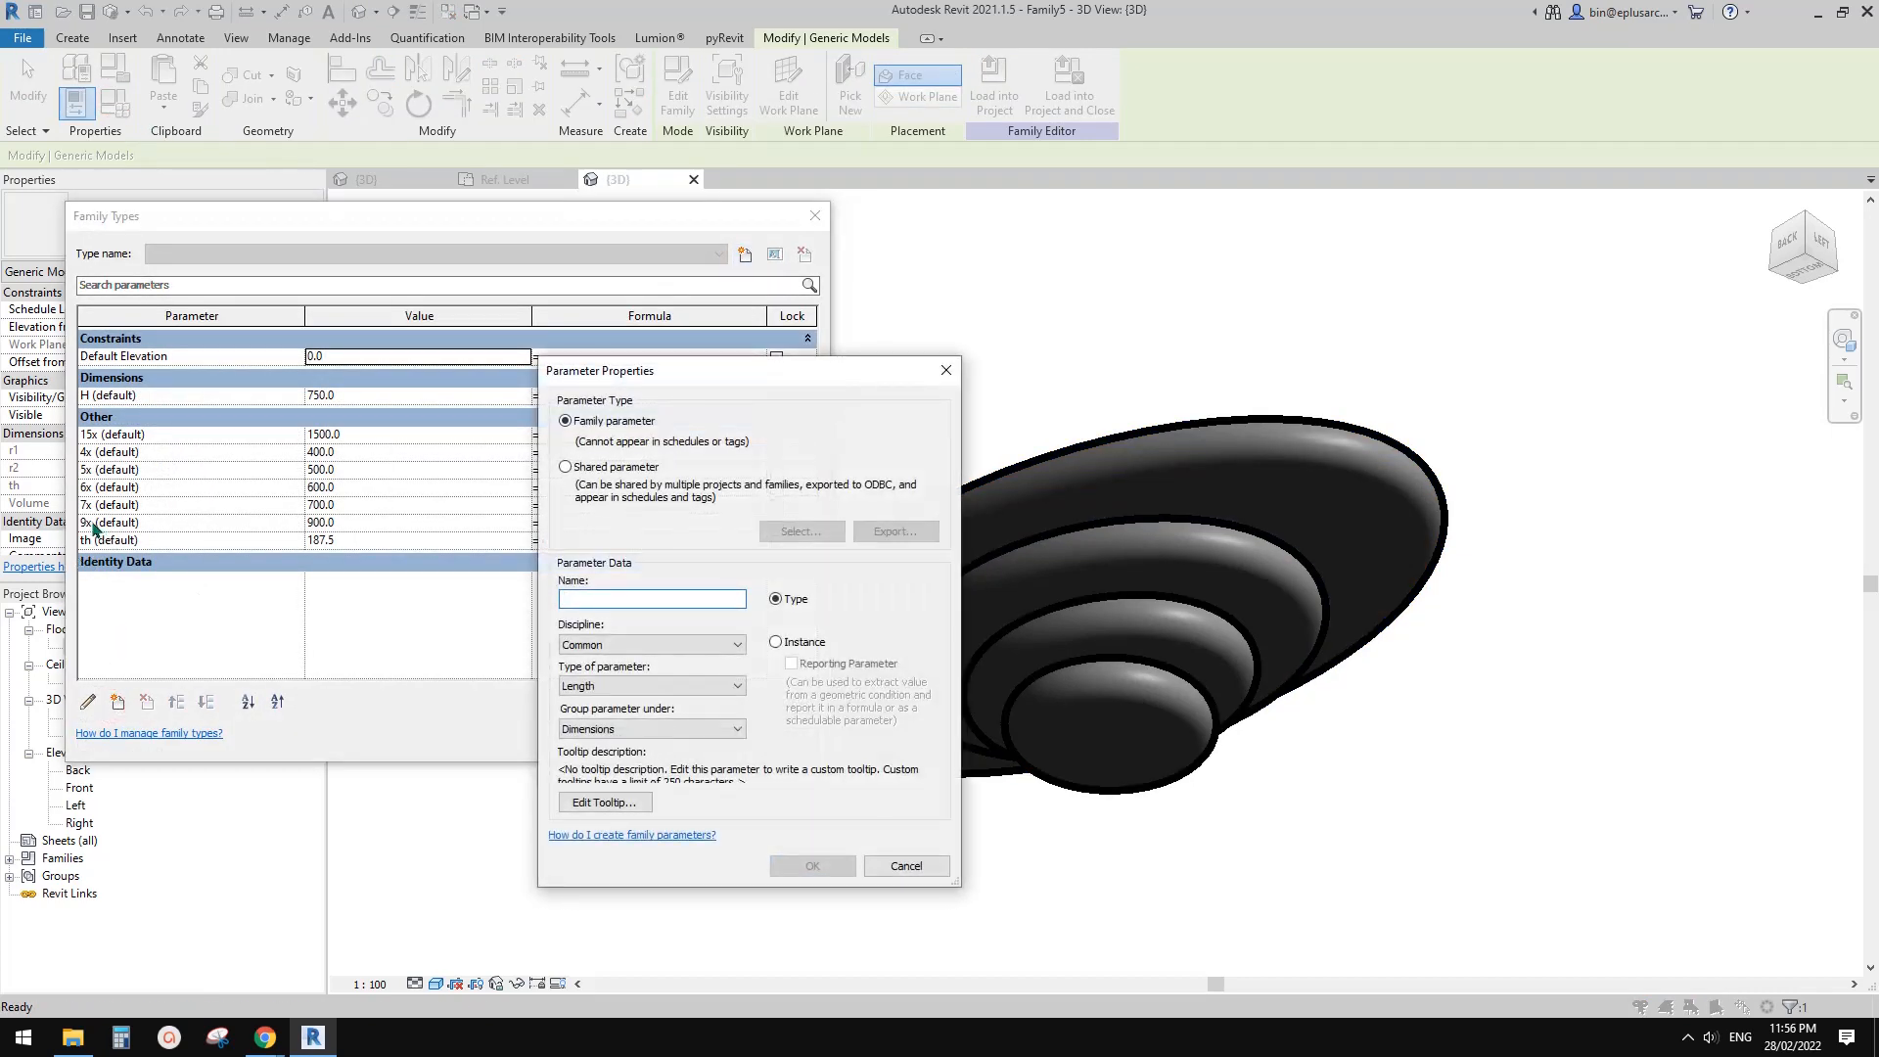
pyautogui.write('x')
pyautogui.click(788, 641)
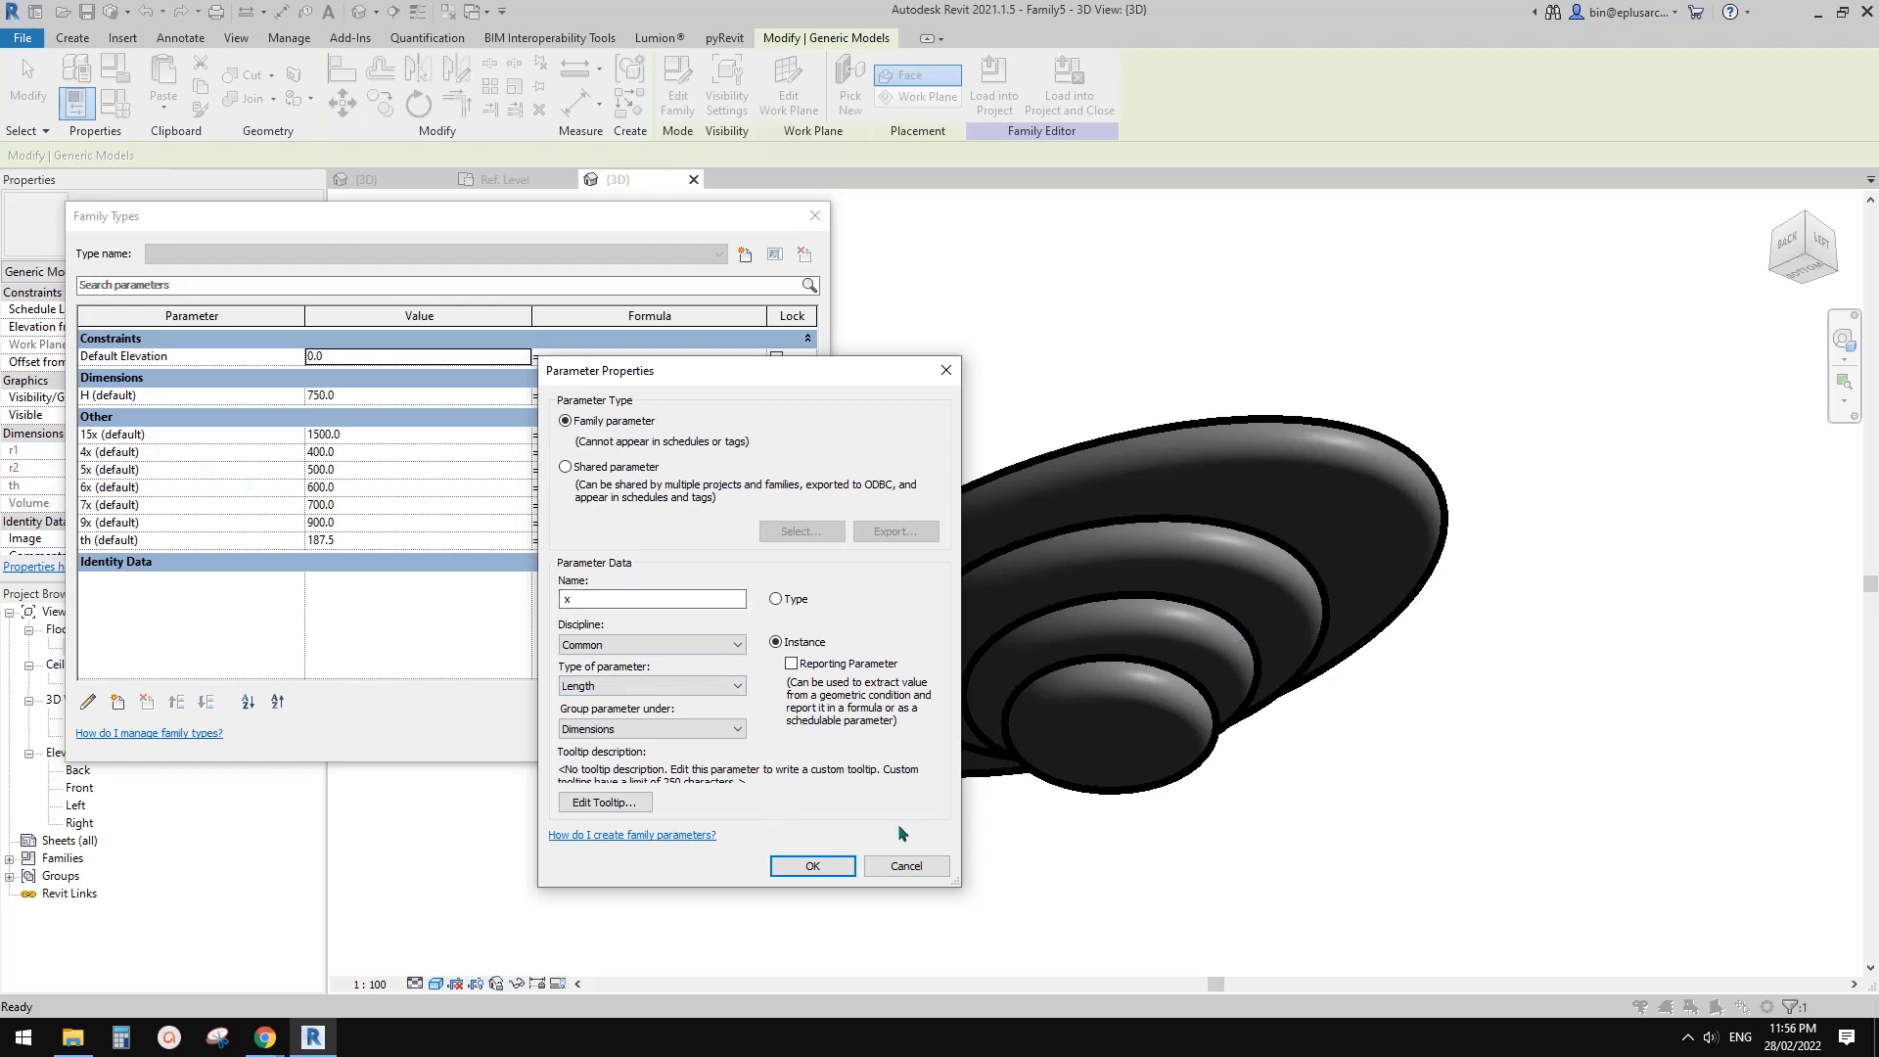
pyautogui.click(841, 865)
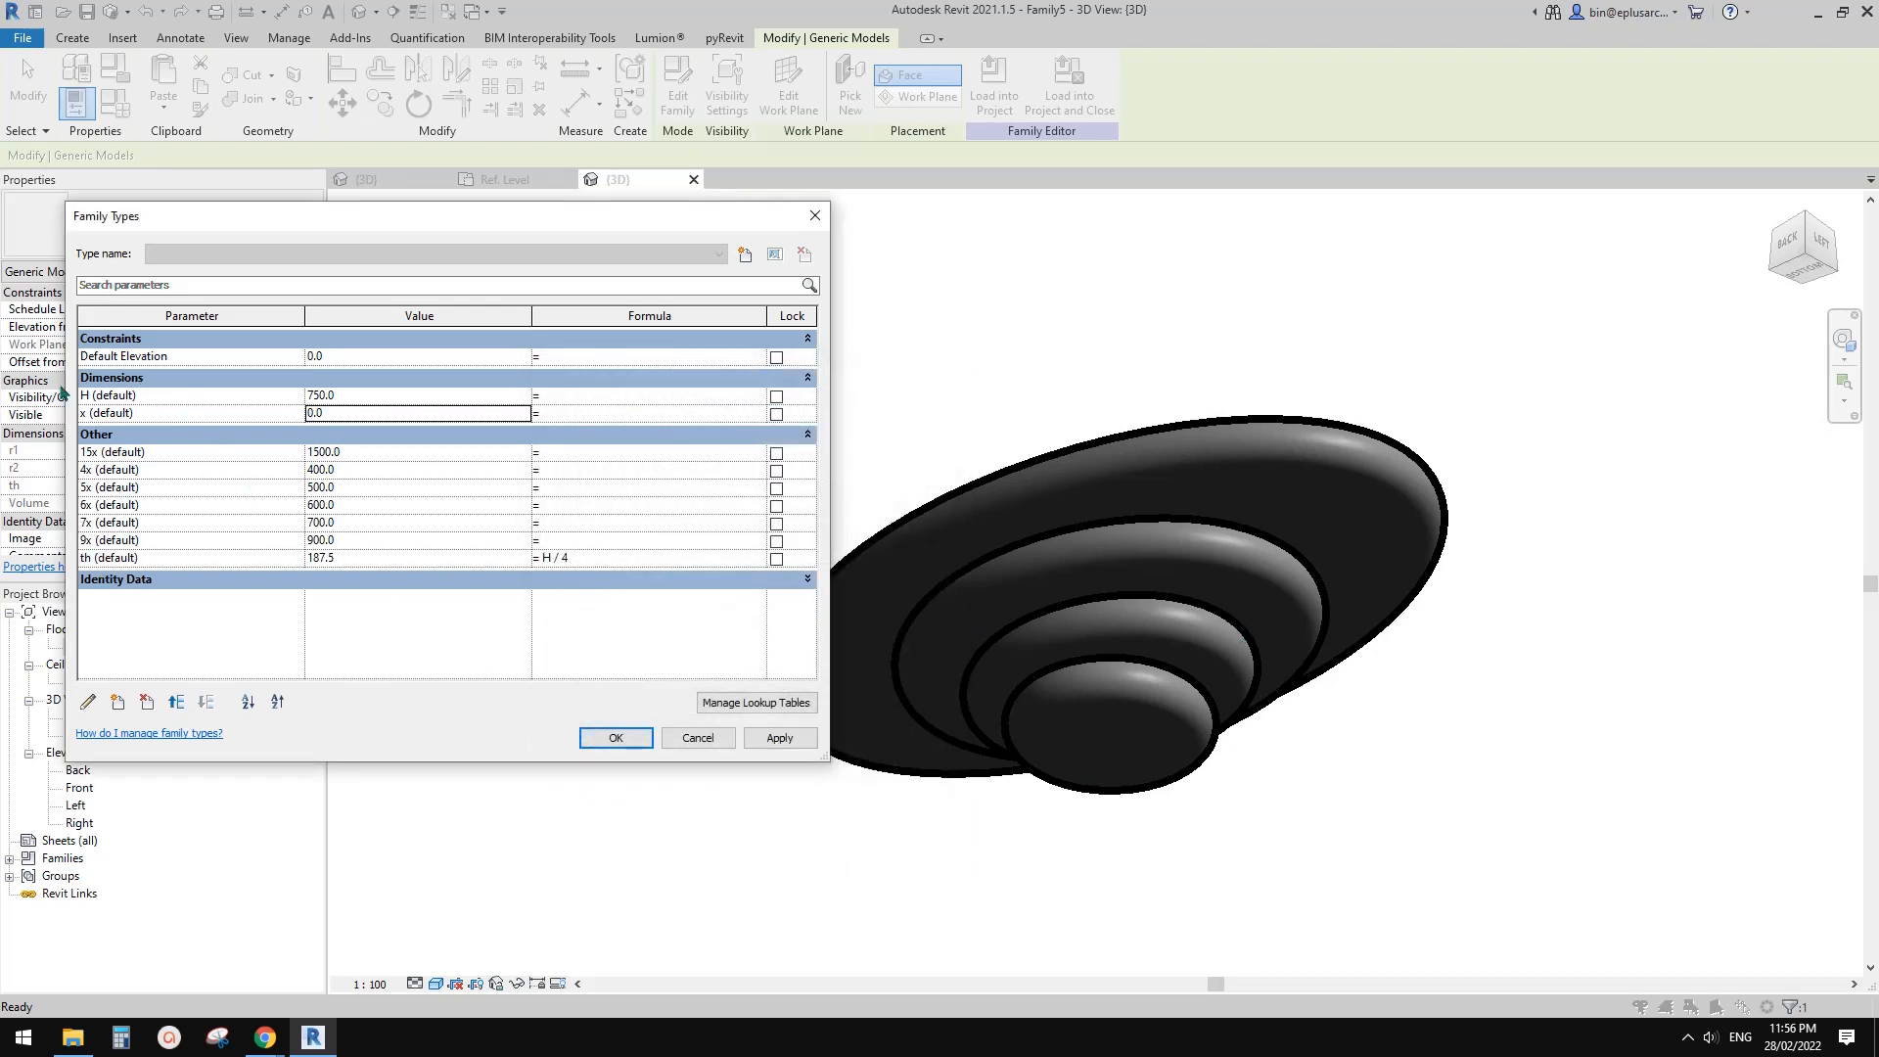
pyautogui.click(389, 417)
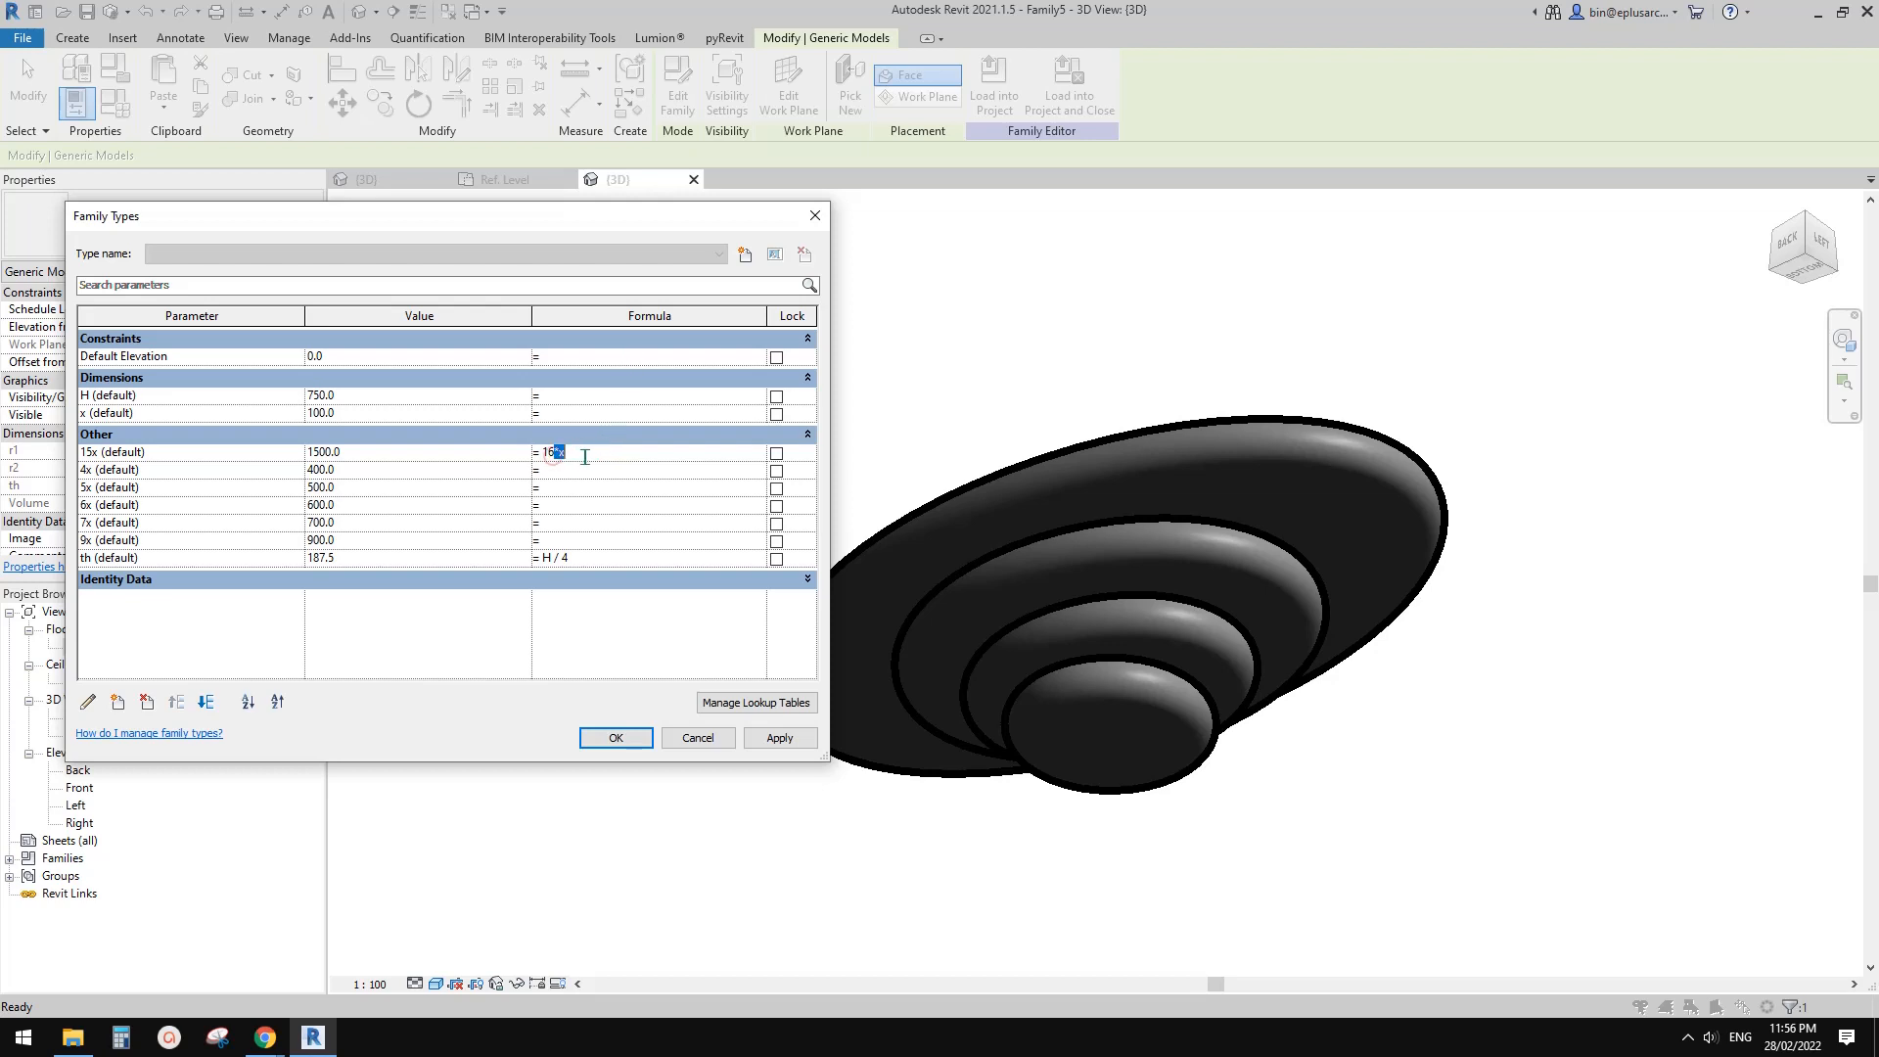
# - Drive the radius parameters with formulas: 4x = 4 * x, 5x = 5 * x, 6x = 6 * x, 7x = 7 * x and 9x = 9 * x
pyautogui.click(586, 472)
pyautogui.write('4*x')
pyautogui.click(586, 486)
pyautogui.write('5')
pyautogui.write('6')
pyautogui.write('7')
pyautogui.click(593, 539)
pyautogui.write('9*x')
pyautogui.click(778, 737)
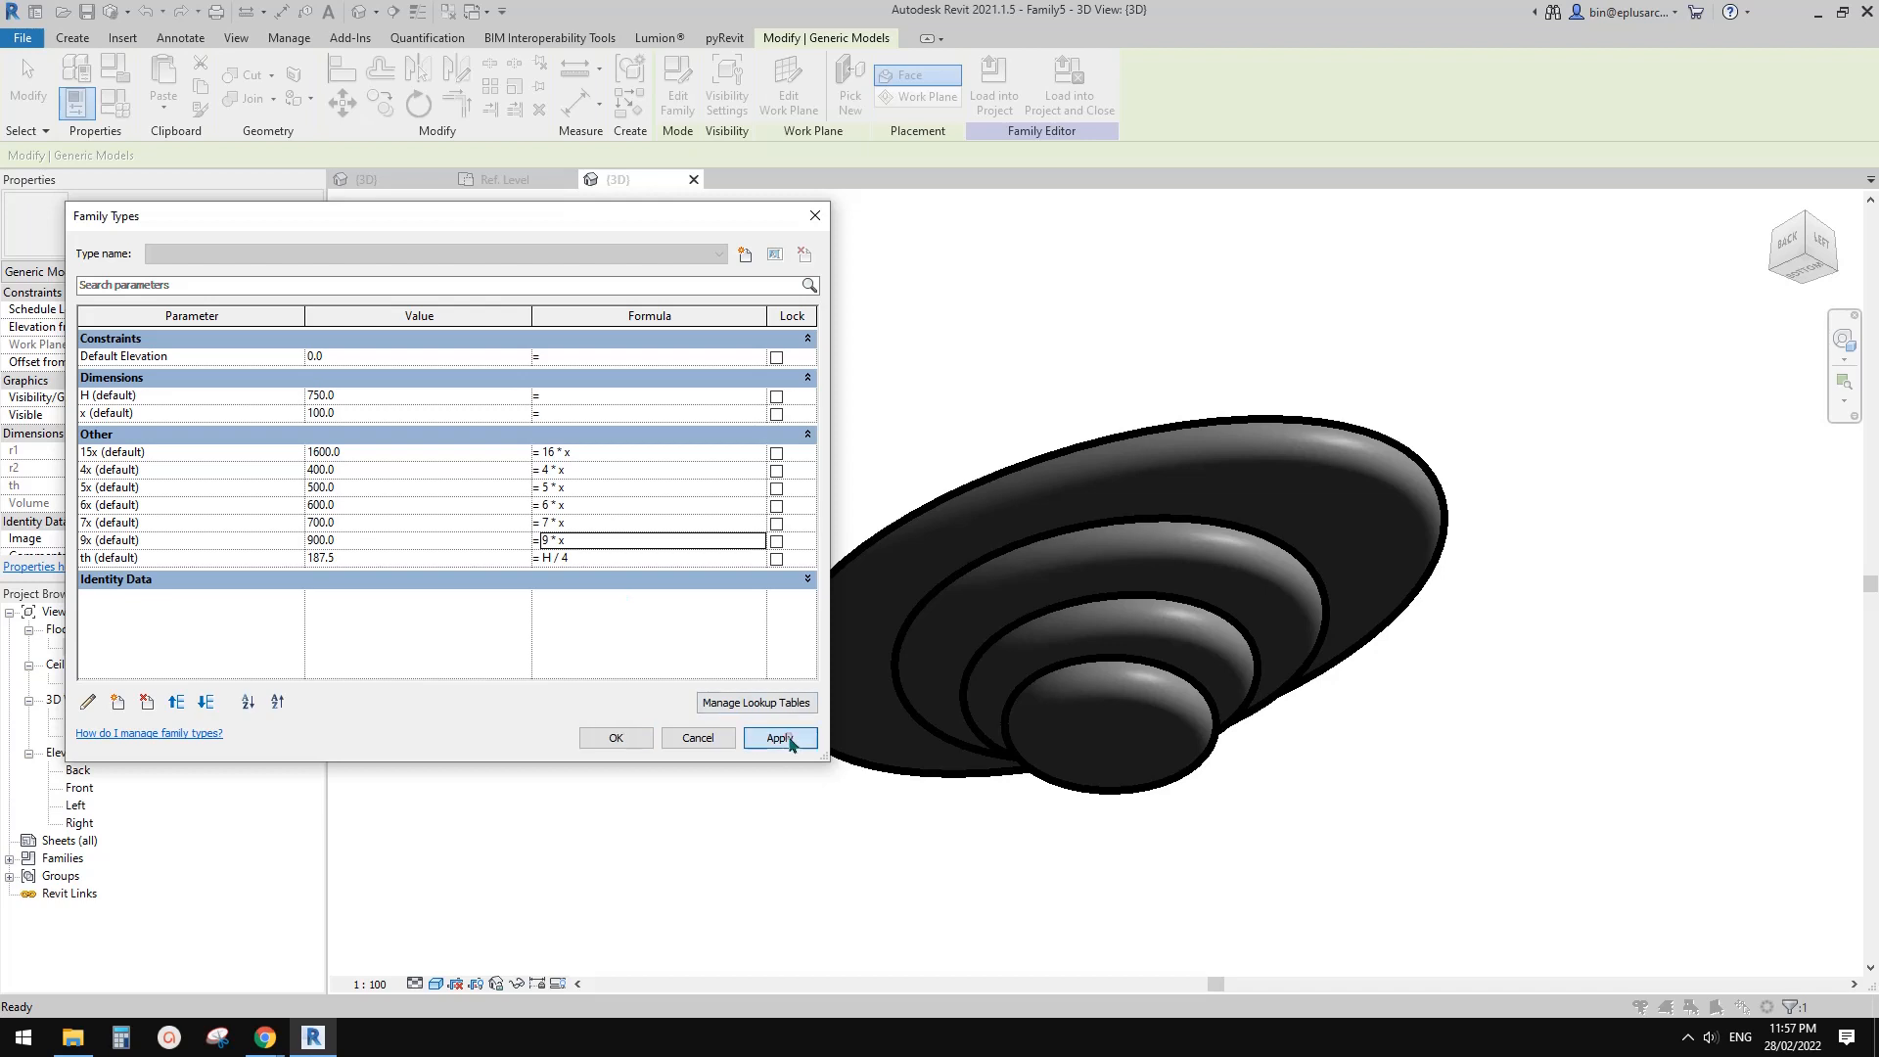
pyautogui.click(617, 737)
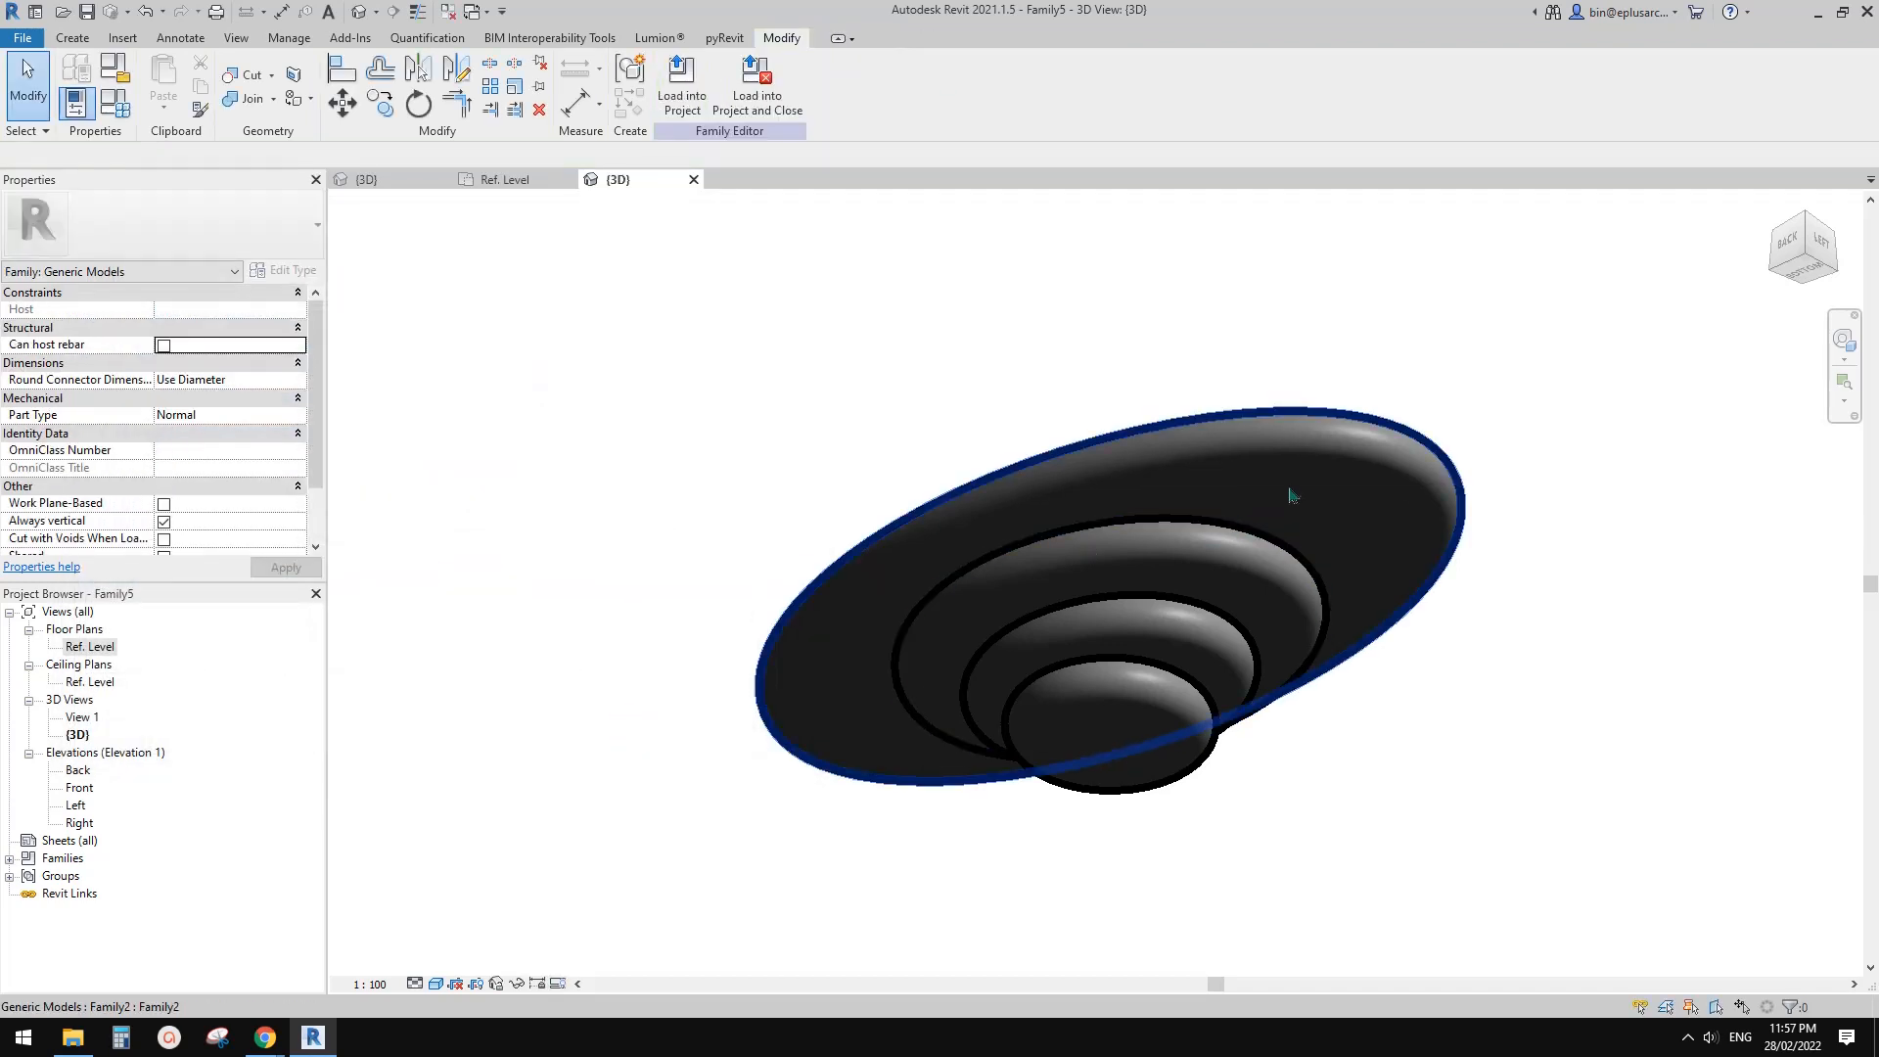
# - Correct the formula of the 15x parameter to 15 * x and apply it to the family
pyautogui.click(1039, 503)
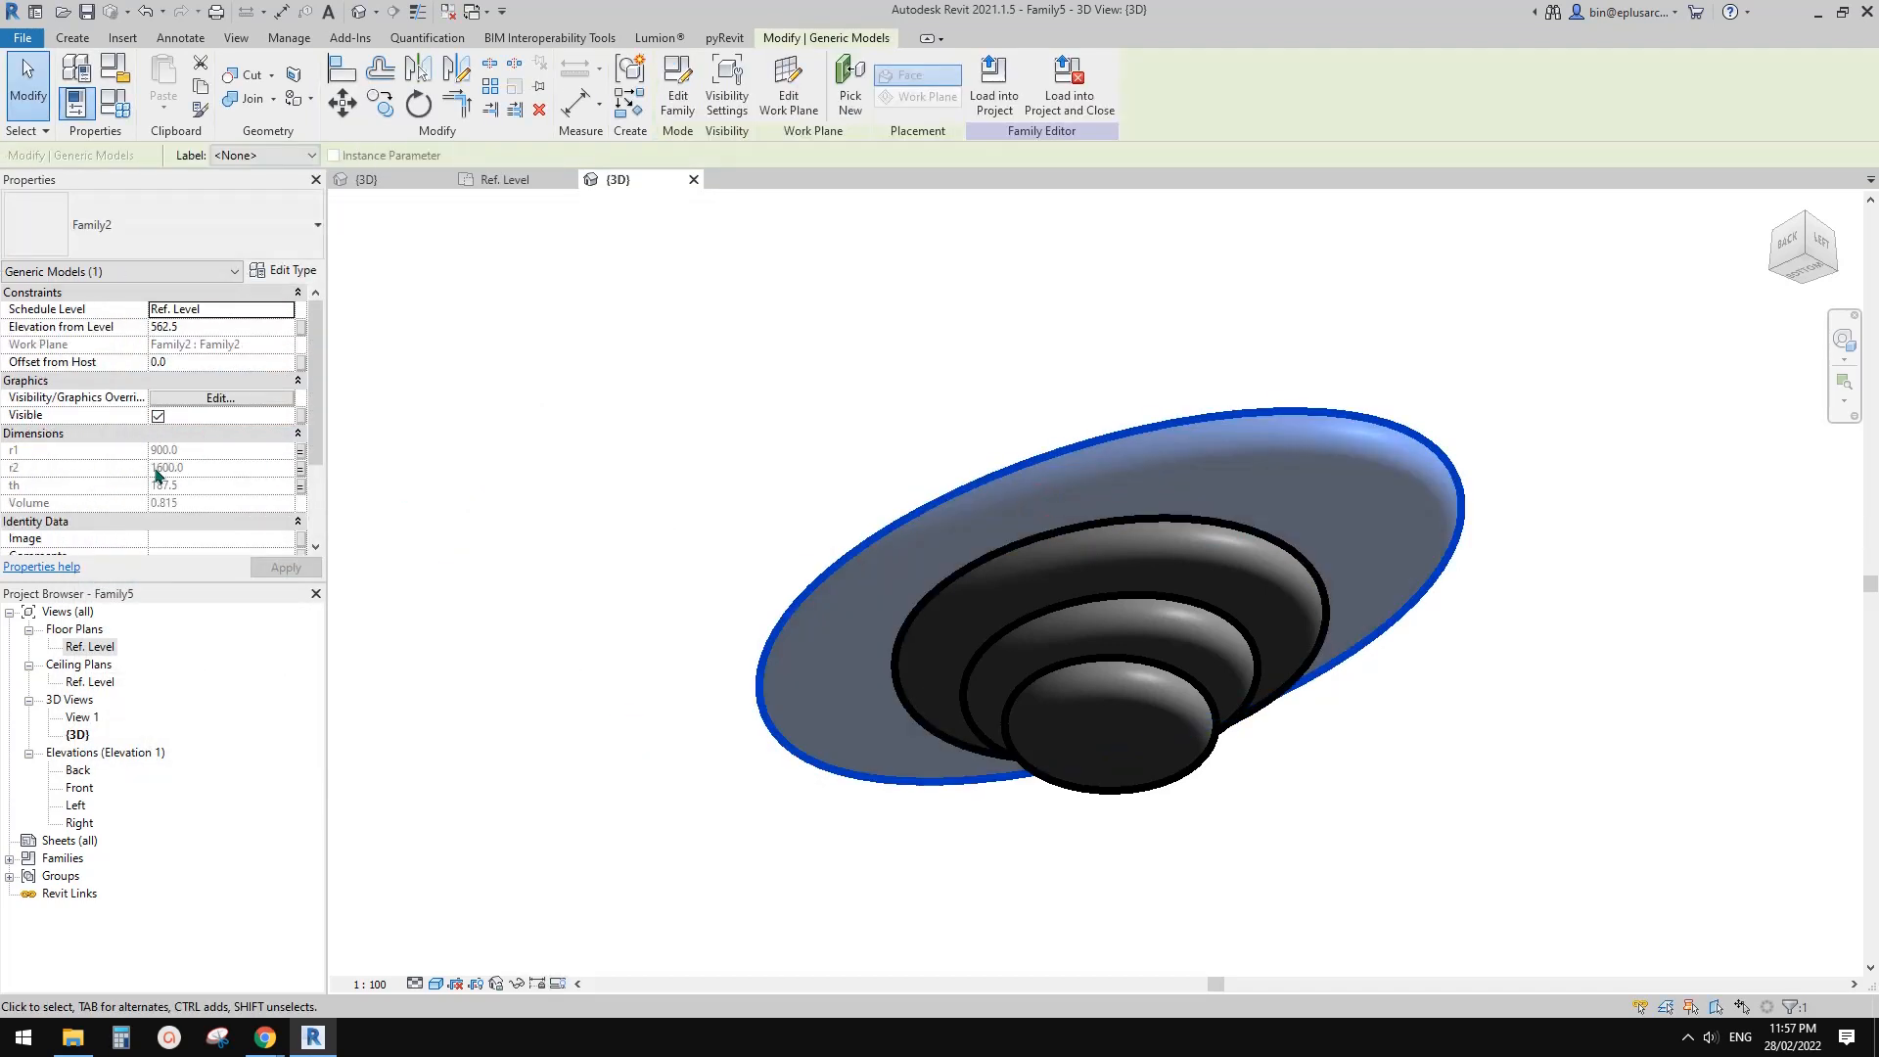
pyautogui.click(118, 101)
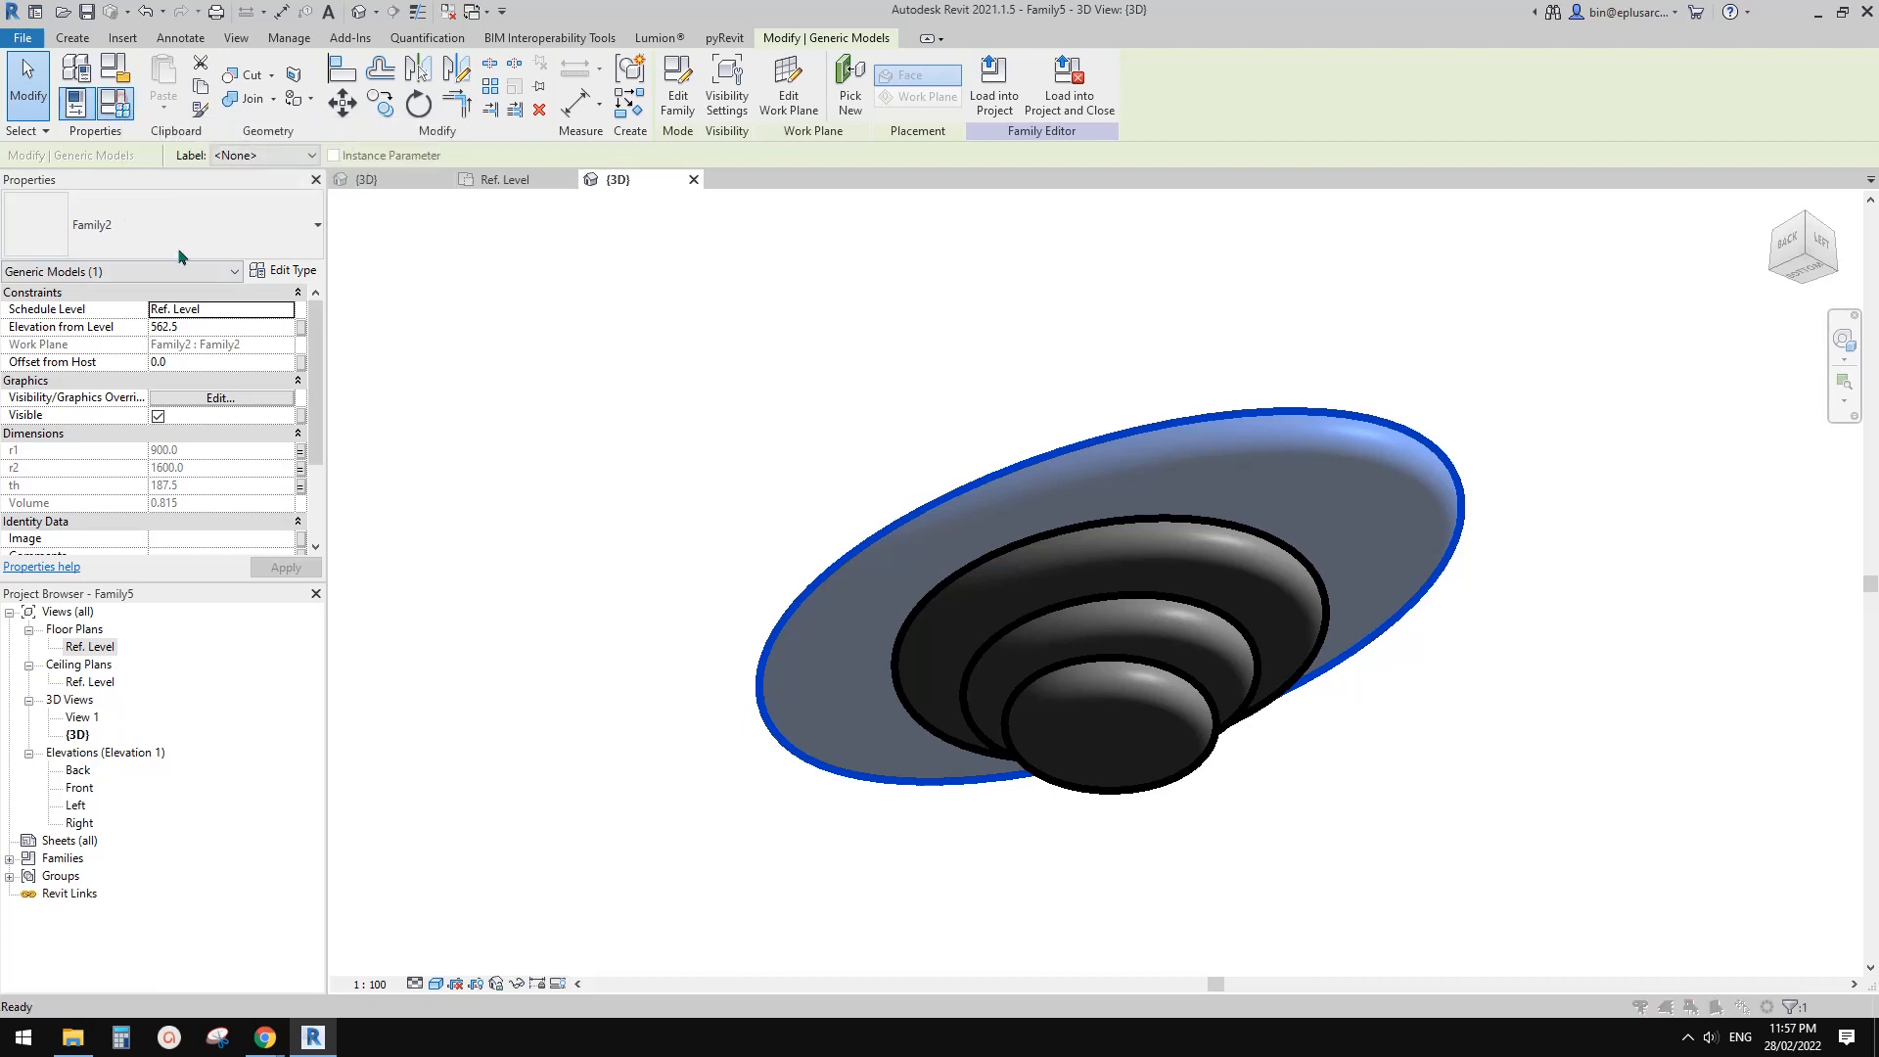
pyautogui.moveTo(166, 482); pyautogui.dragTo(164, 456)
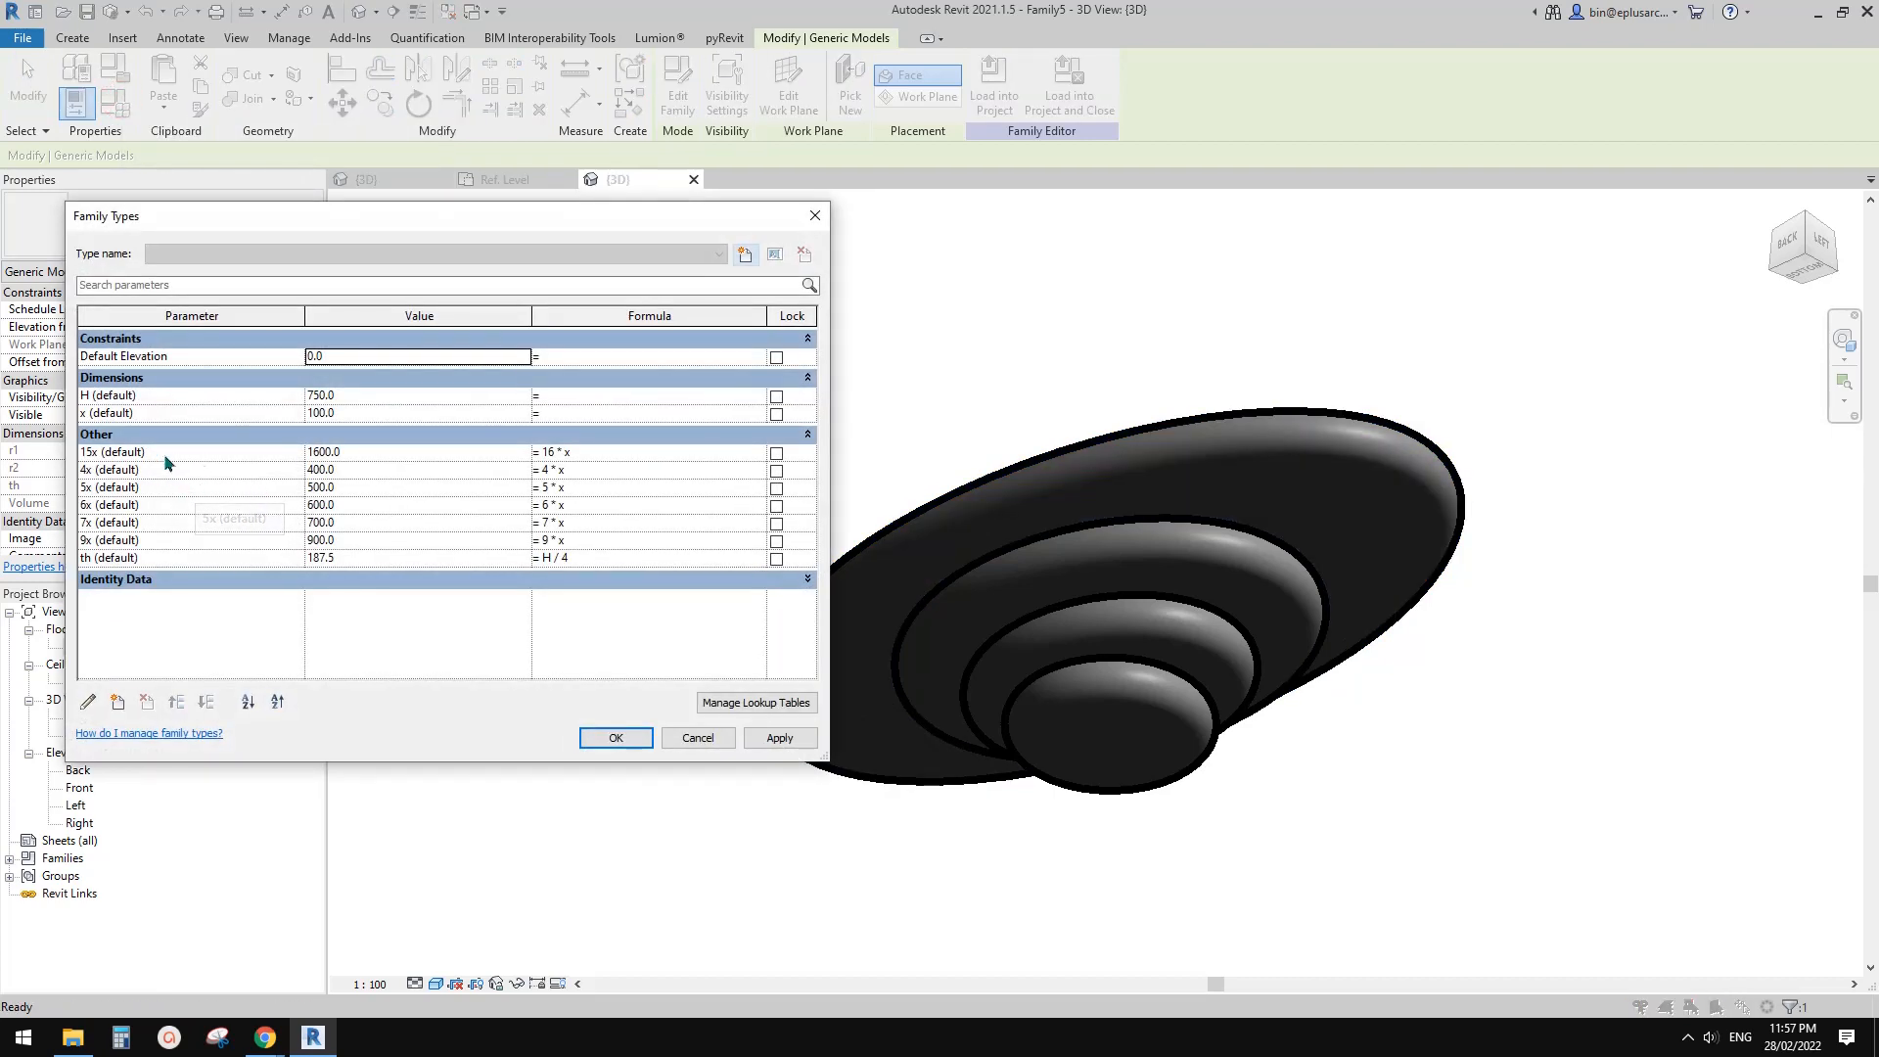
pyautogui.click(557, 452)
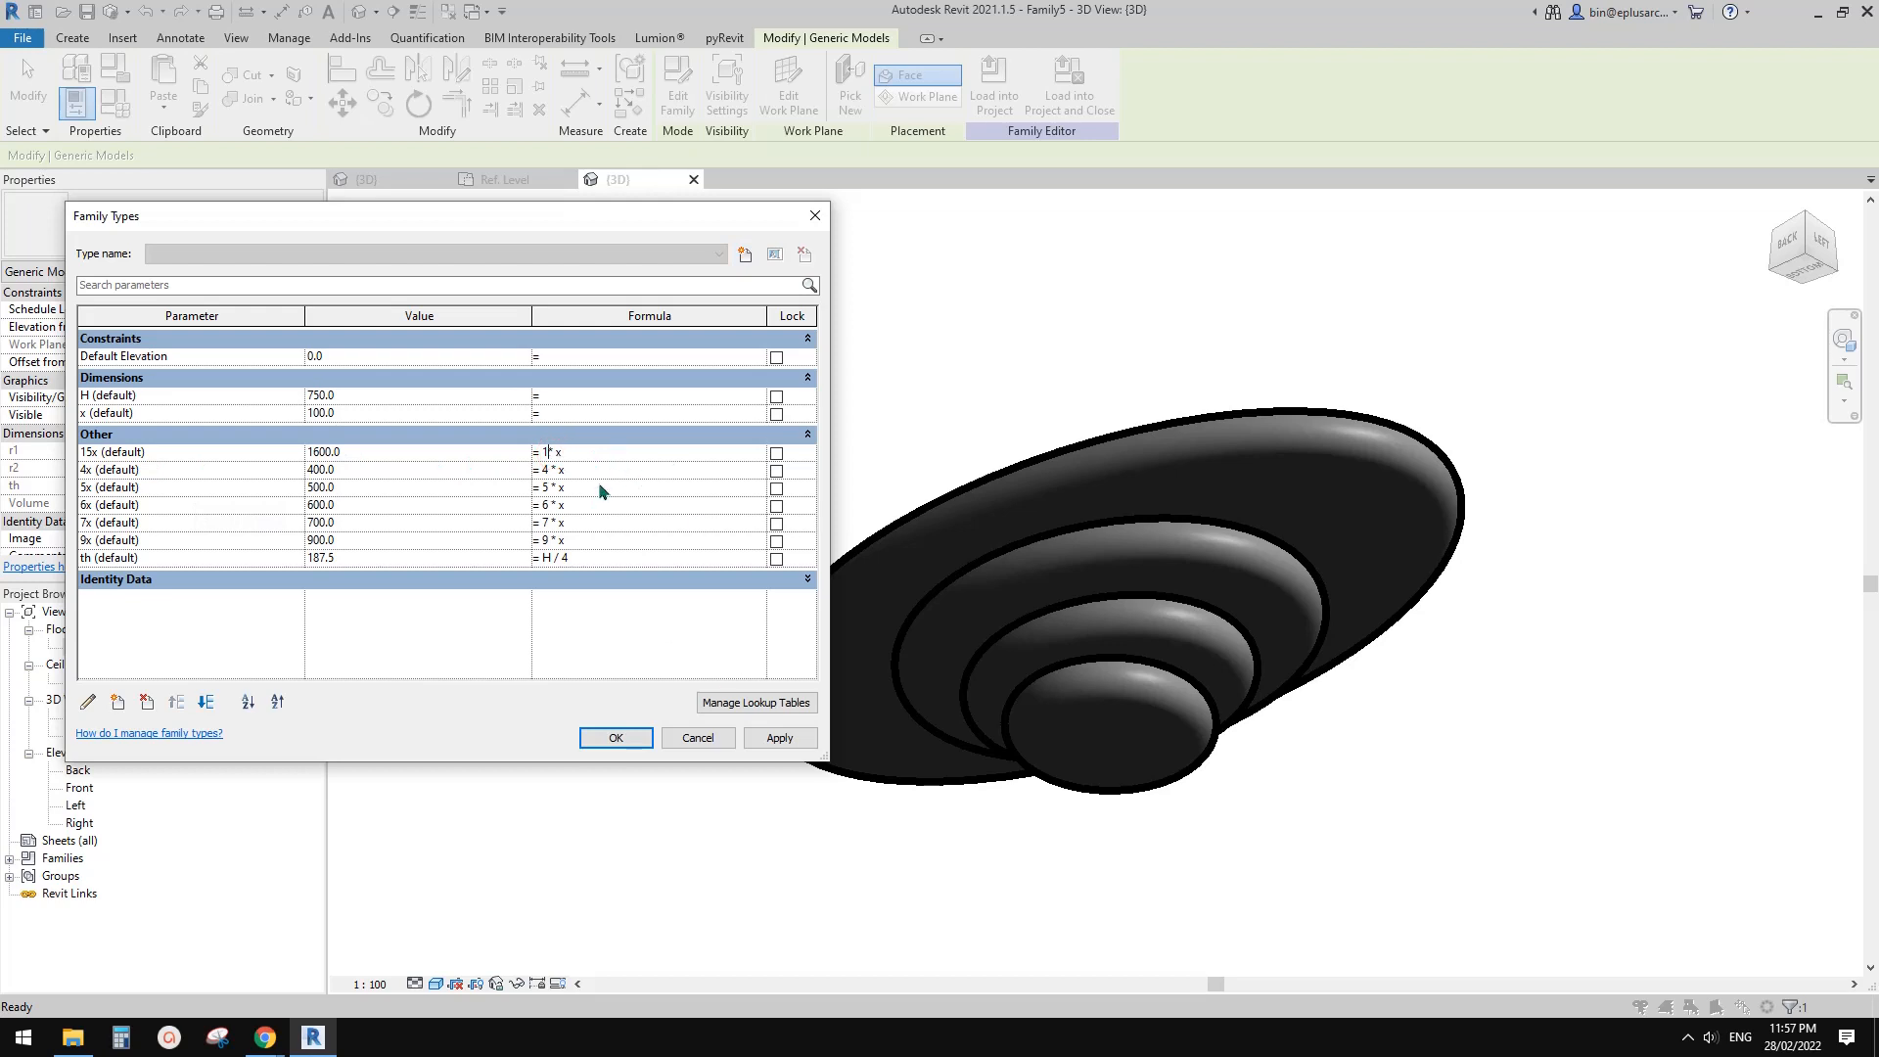
pyautogui.write('5')
pyautogui.click(785, 746)
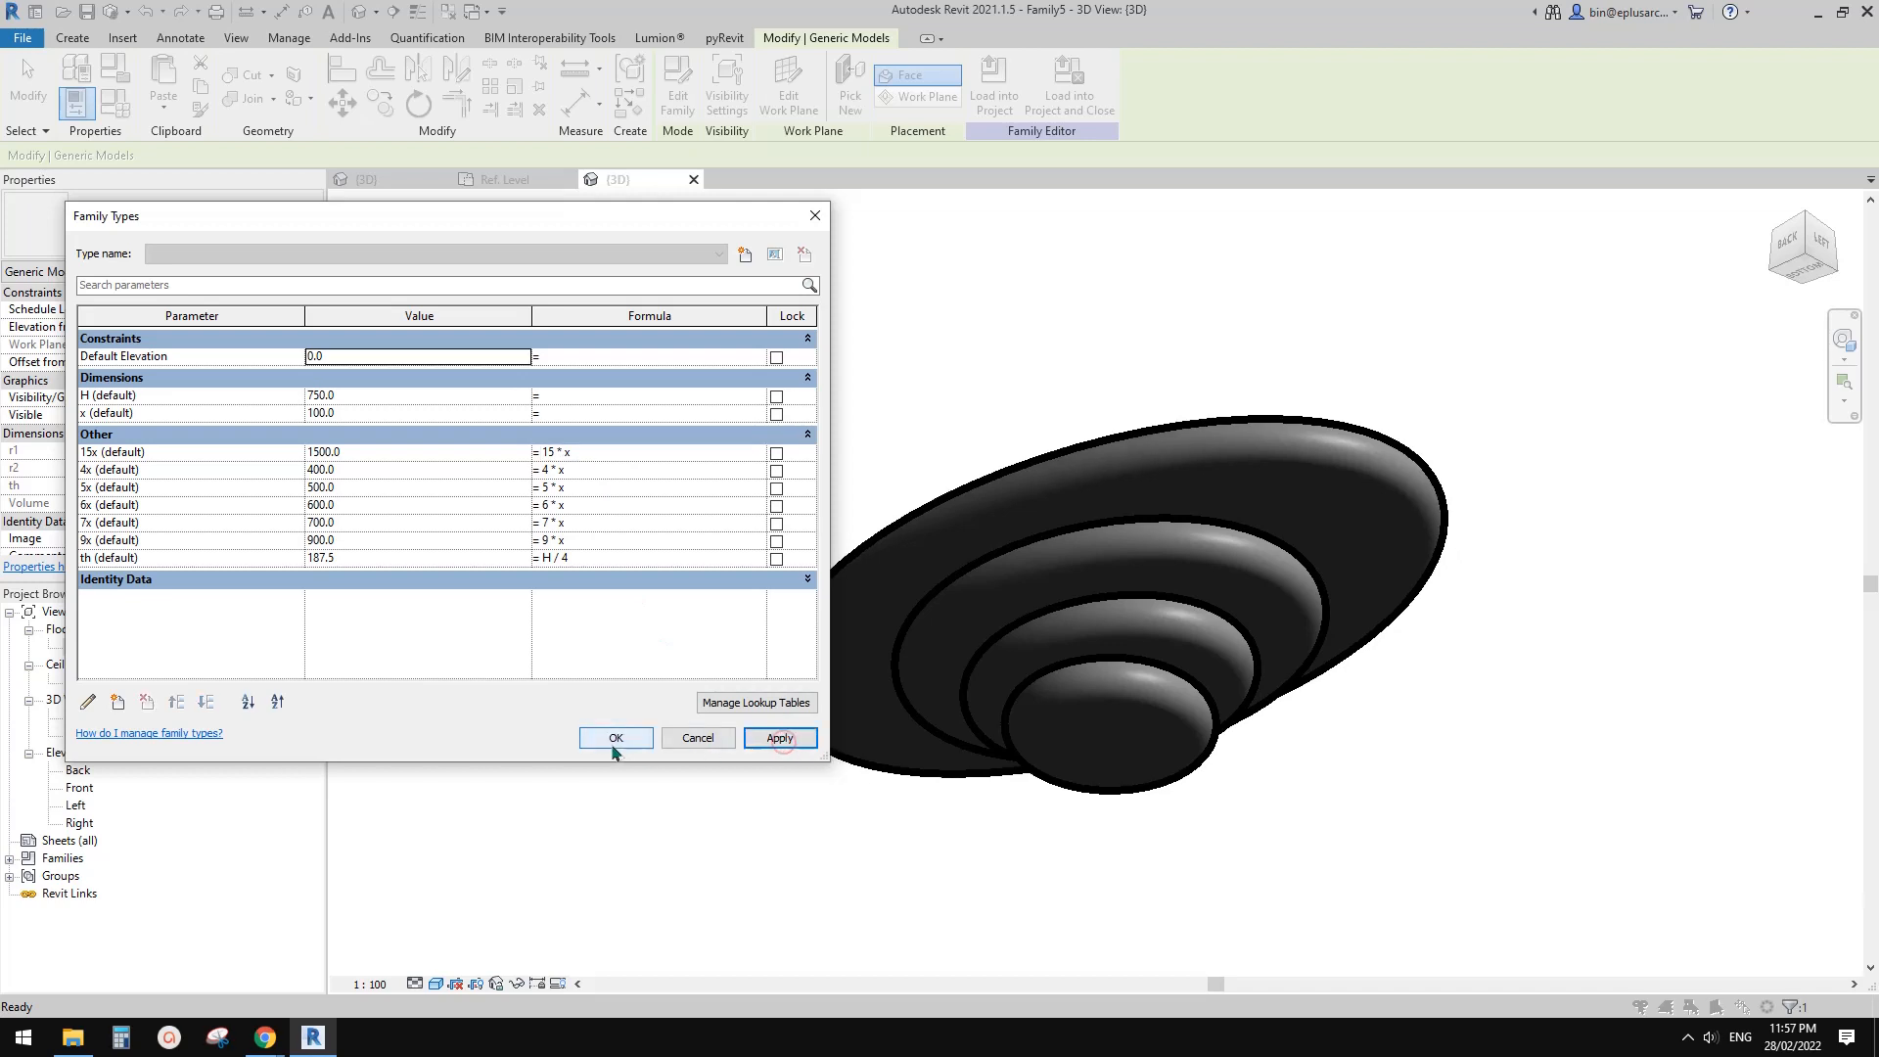
pyautogui.click(615, 747)
pyautogui.click(627, 740)
# - Flex the family by setting height H to 900 and x to 150 in the family types
pyautogui.scroll(-2, 1006, 470)
pyautogui.keyDown('shift'); pyautogui.moveTo(989, 473); pyautogui.dragTo(1133, 512, button='middle'); pyautogui.keyUp('shift')
pyautogui.keyDown('shift'); pyautogui.moveTo(1091, 648); pyautogui.dragTo(900, 820, button='middle'); pyautogui.keyUp('shift')
pyautogui.keyDown('shift'); pyautogui.moveTo(1008, 646); pyautogui.dragTo(1076, 533, button='middle'); pyautogui.keyUp('shift')
pyautogui.moveTo(1077, 533); pyautogui.dragTo(1158, 534, button='middle')
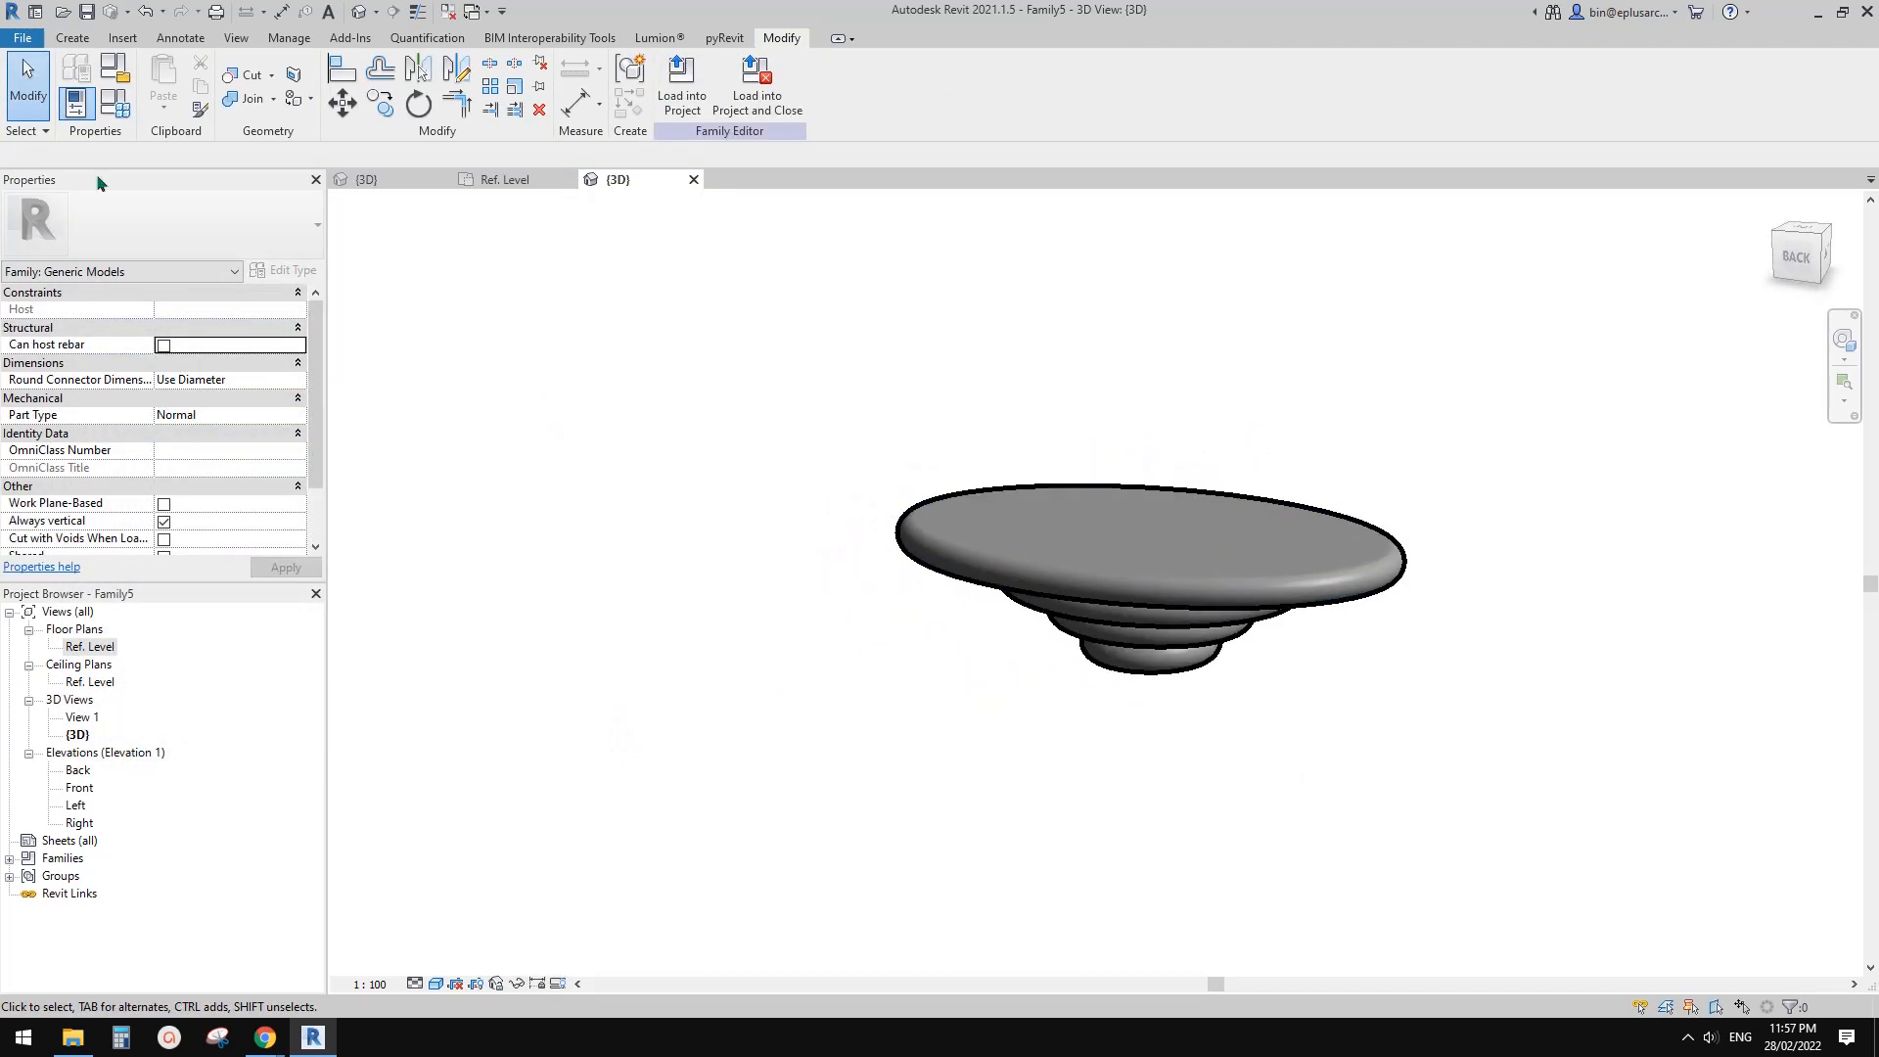
pyautogui.click(113, 110)
pyautogui.click(356, 396)
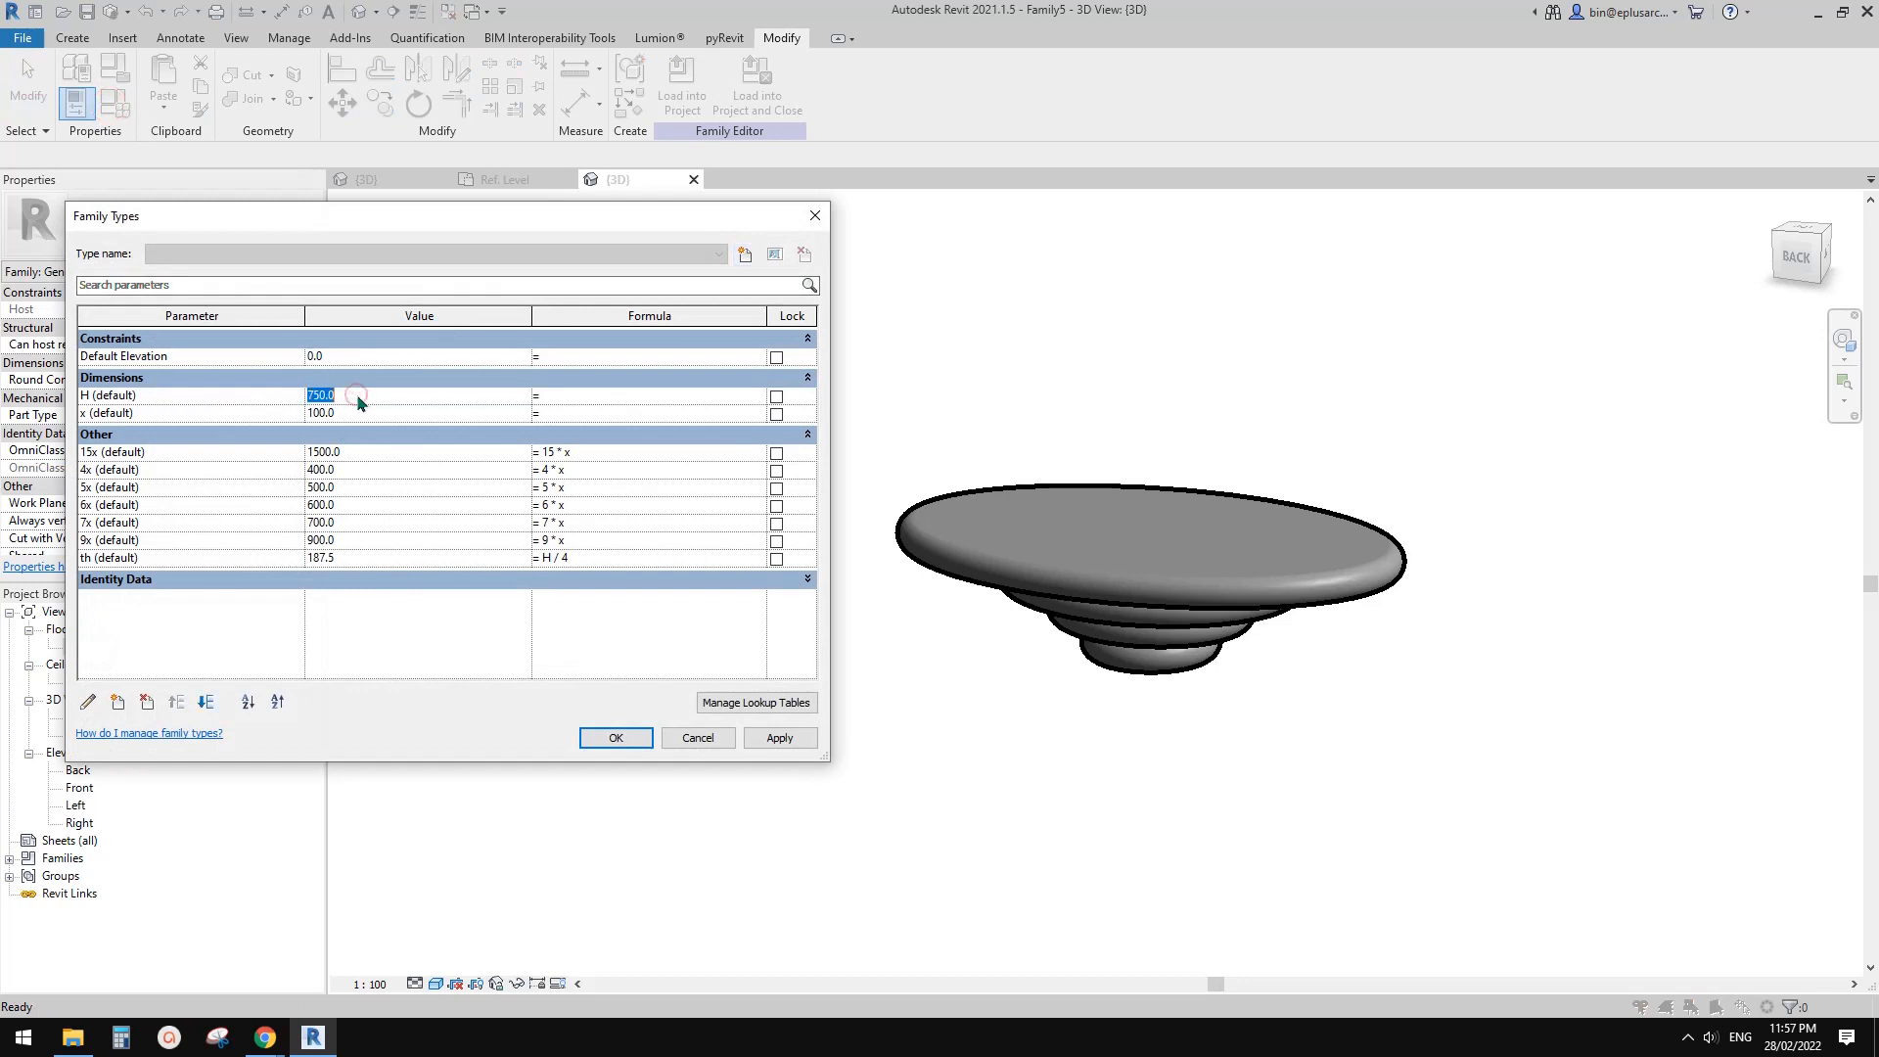
pyautogui.write('900')
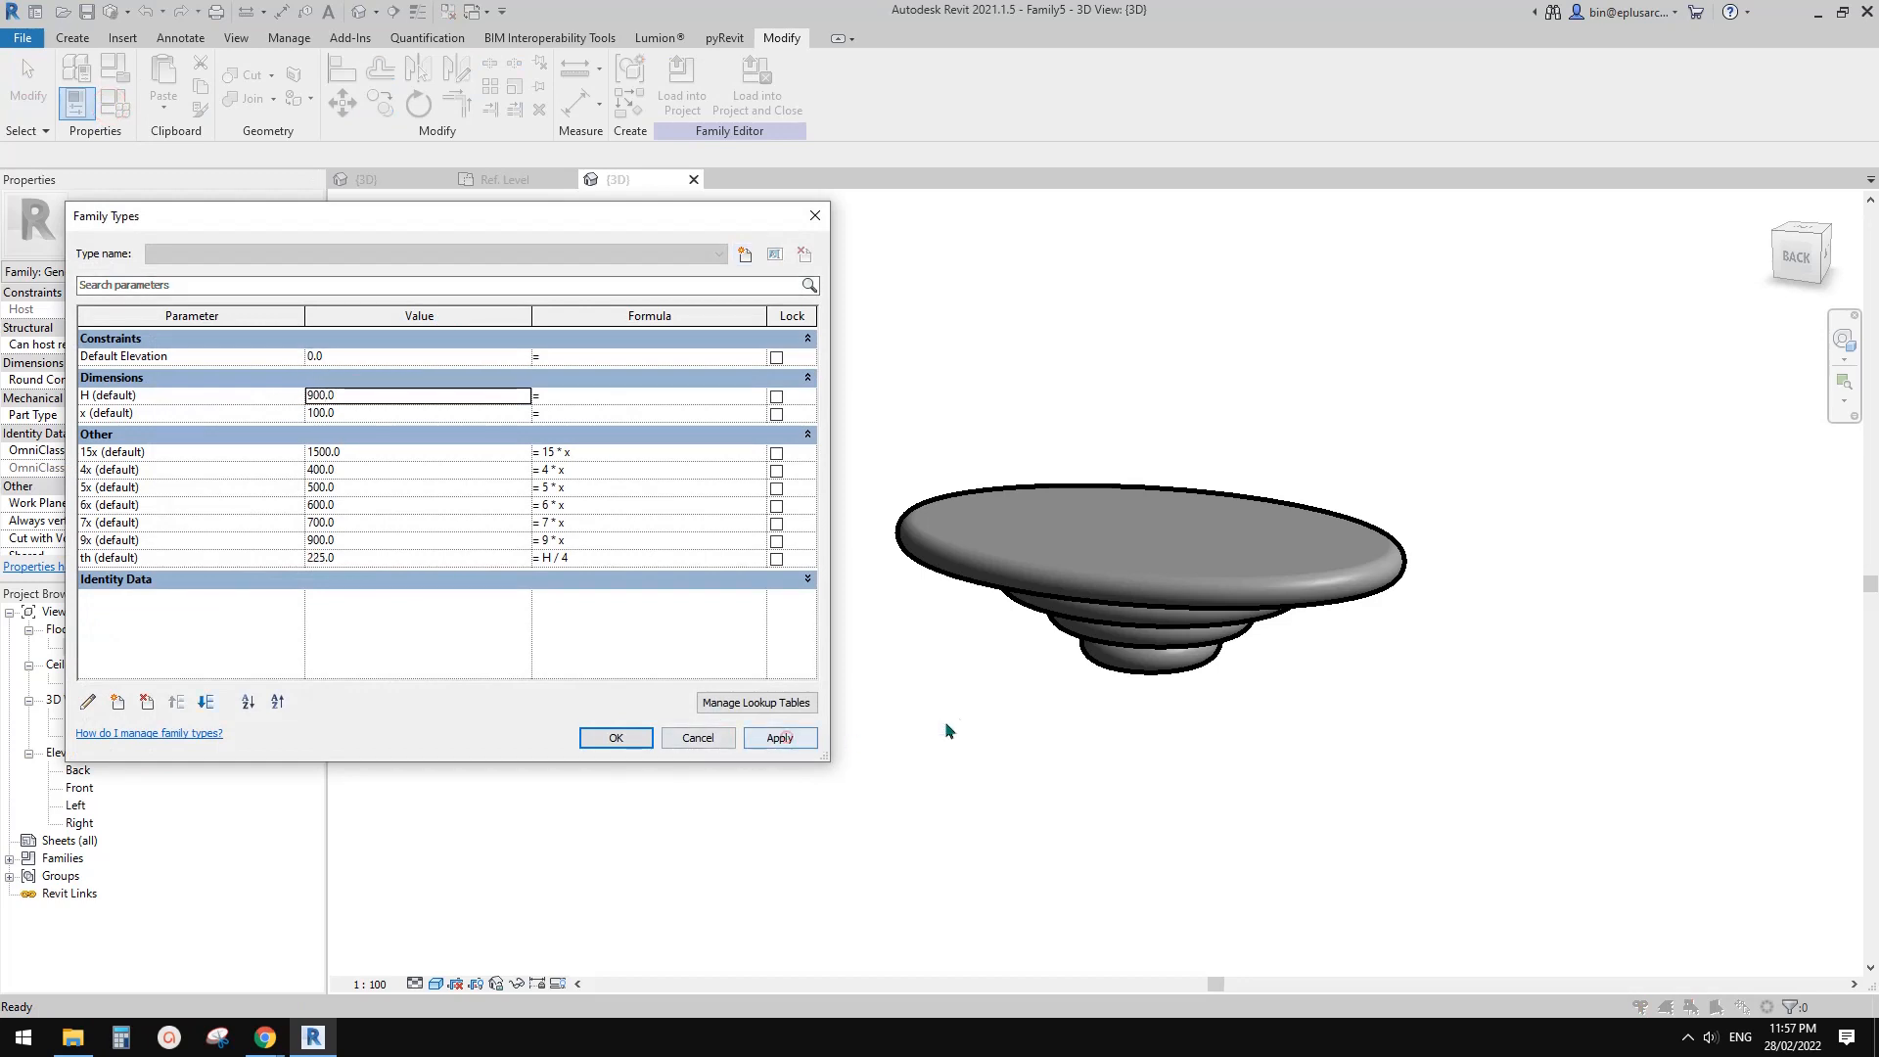
pyautogui.click(780, 738)
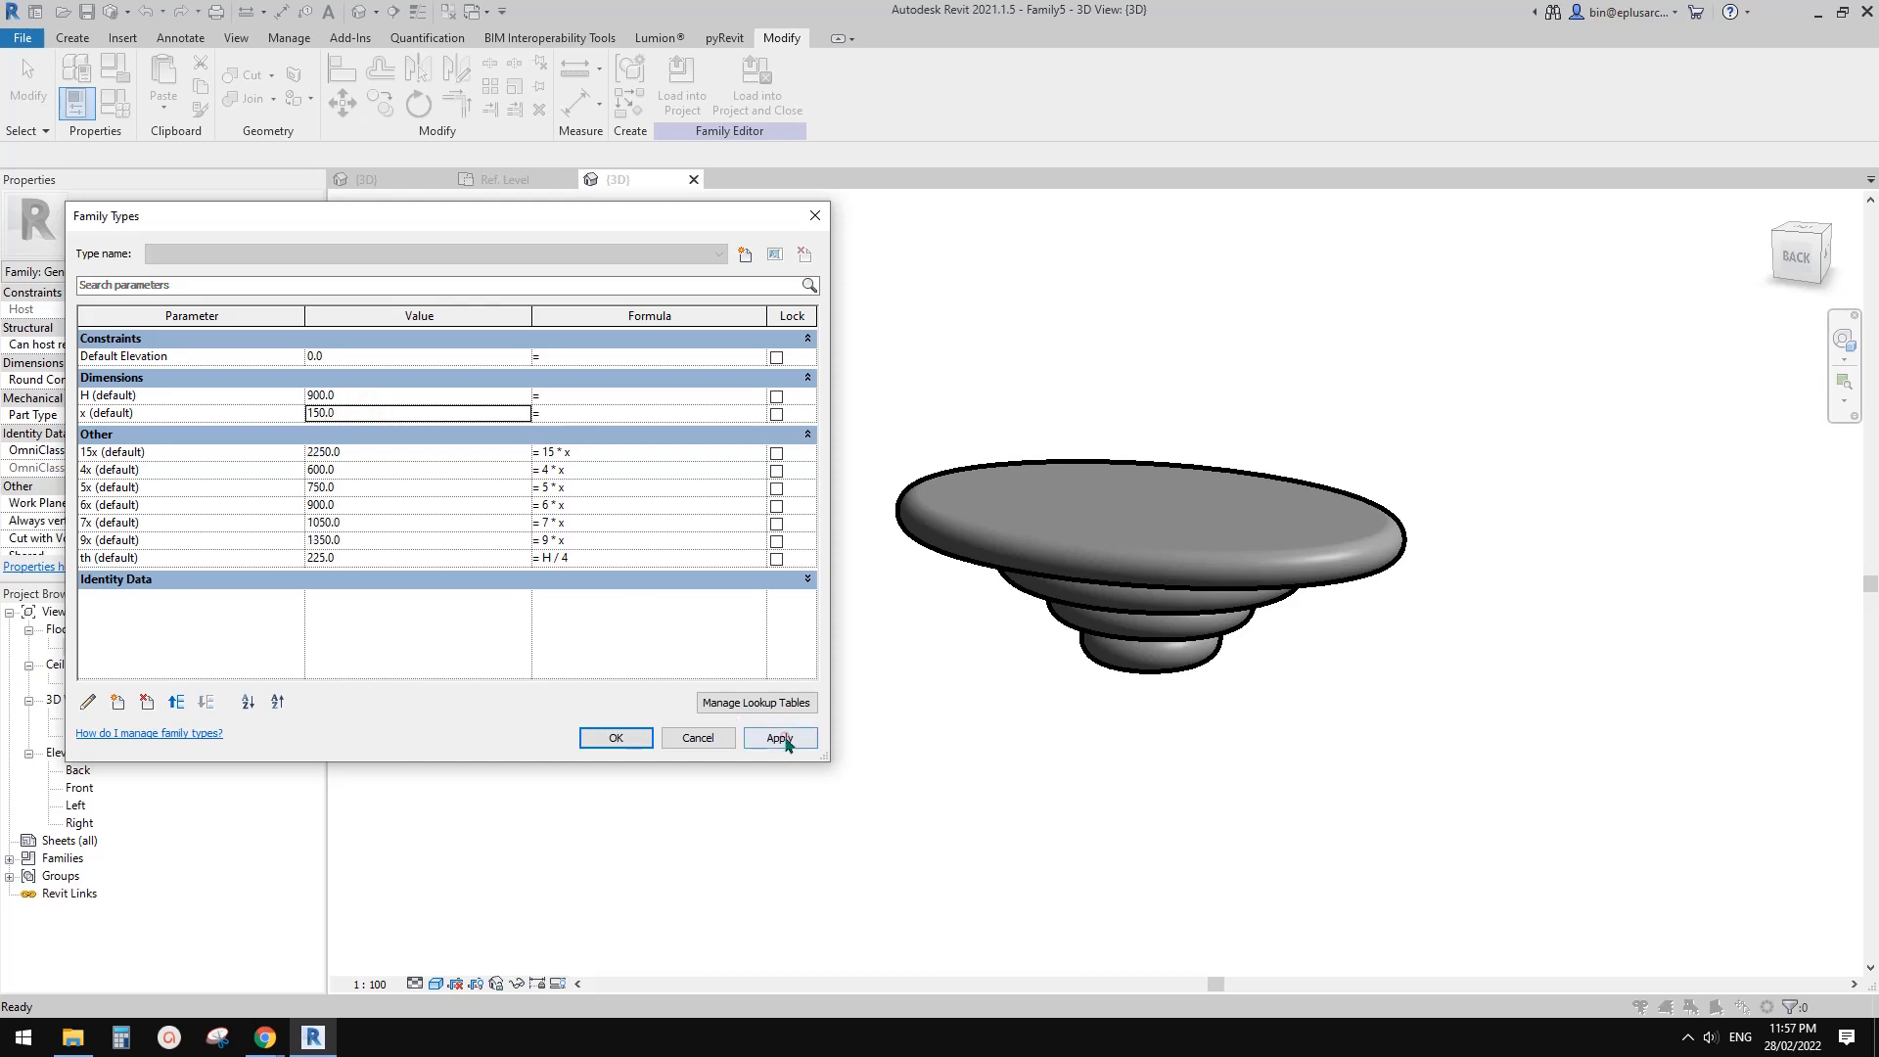
pyautogui.click(619, 740)
# - Close the inactive views and create a new project from the defaultAUSENU template
pyautogui.keyDown('shift'); pyautogui.moveTo(1155, 600); pyautogui.dragTo(1095, 785, button='middle'); pyautogui.keyUp('shift')
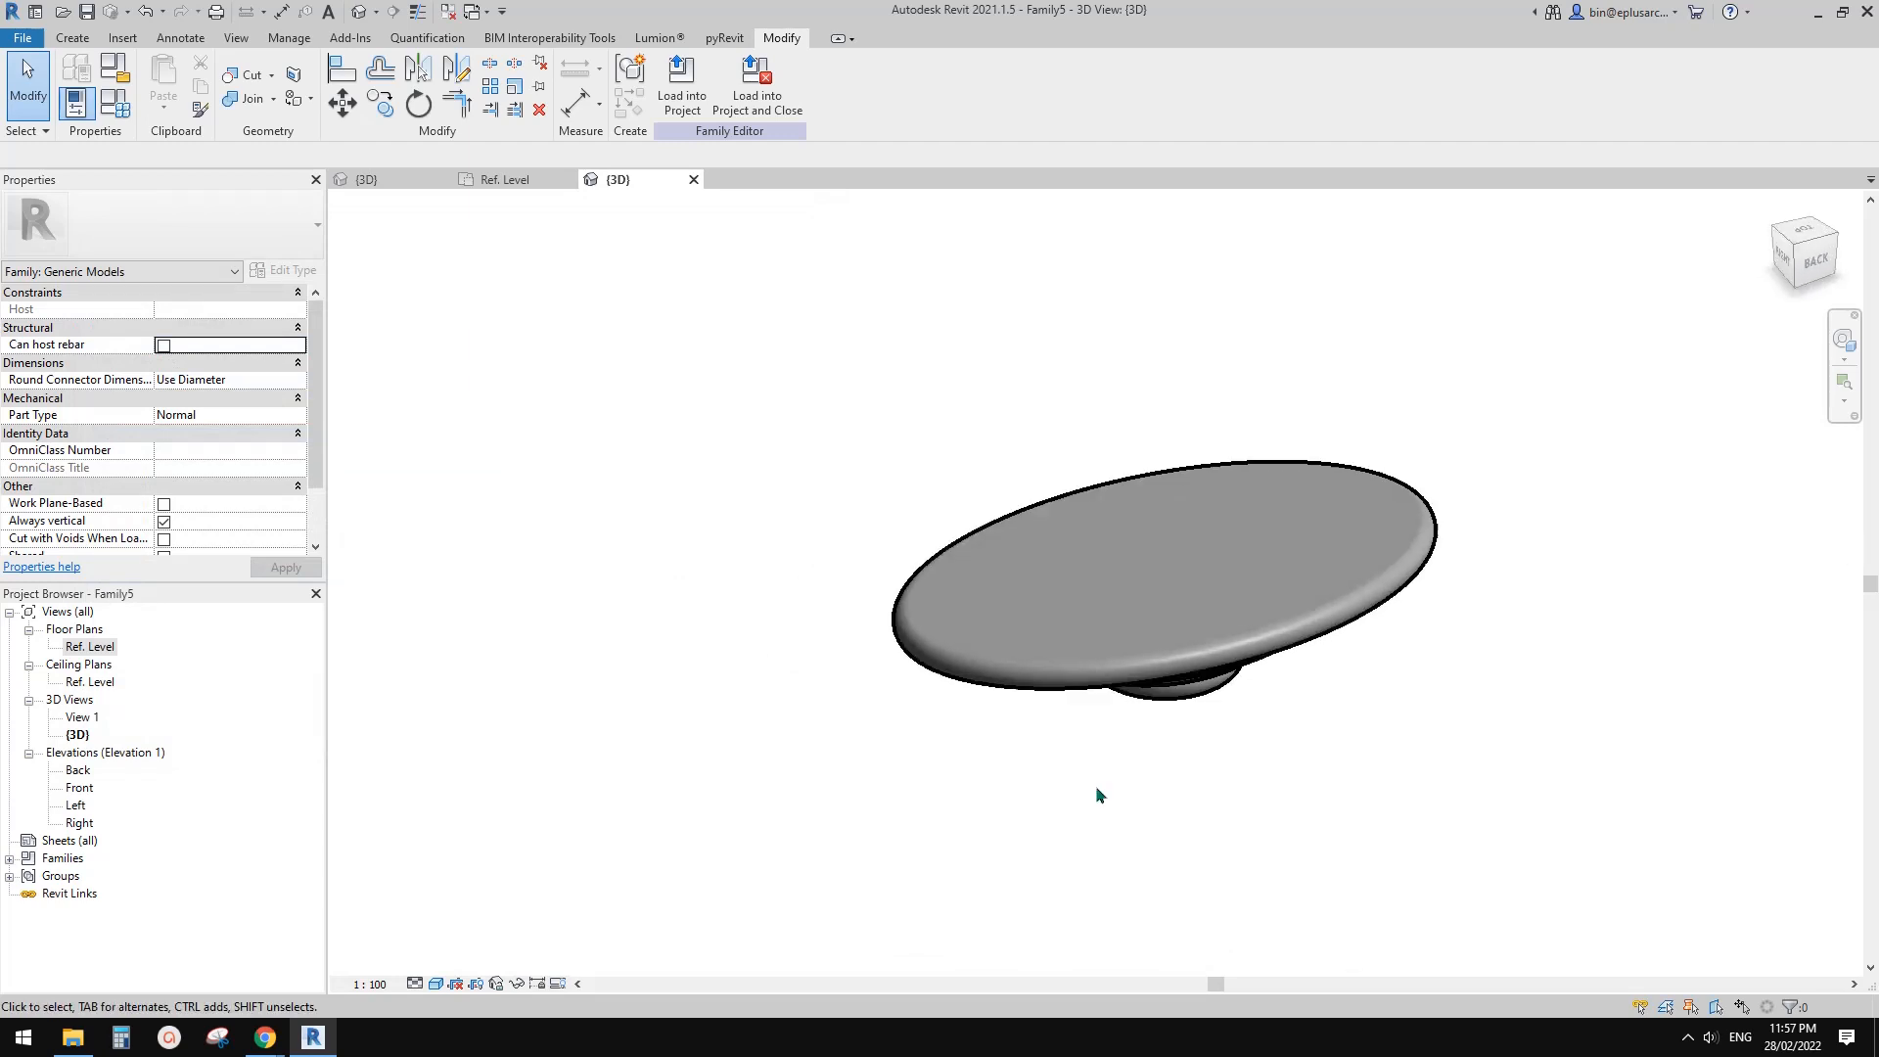
pyautogui.click(455, 15)
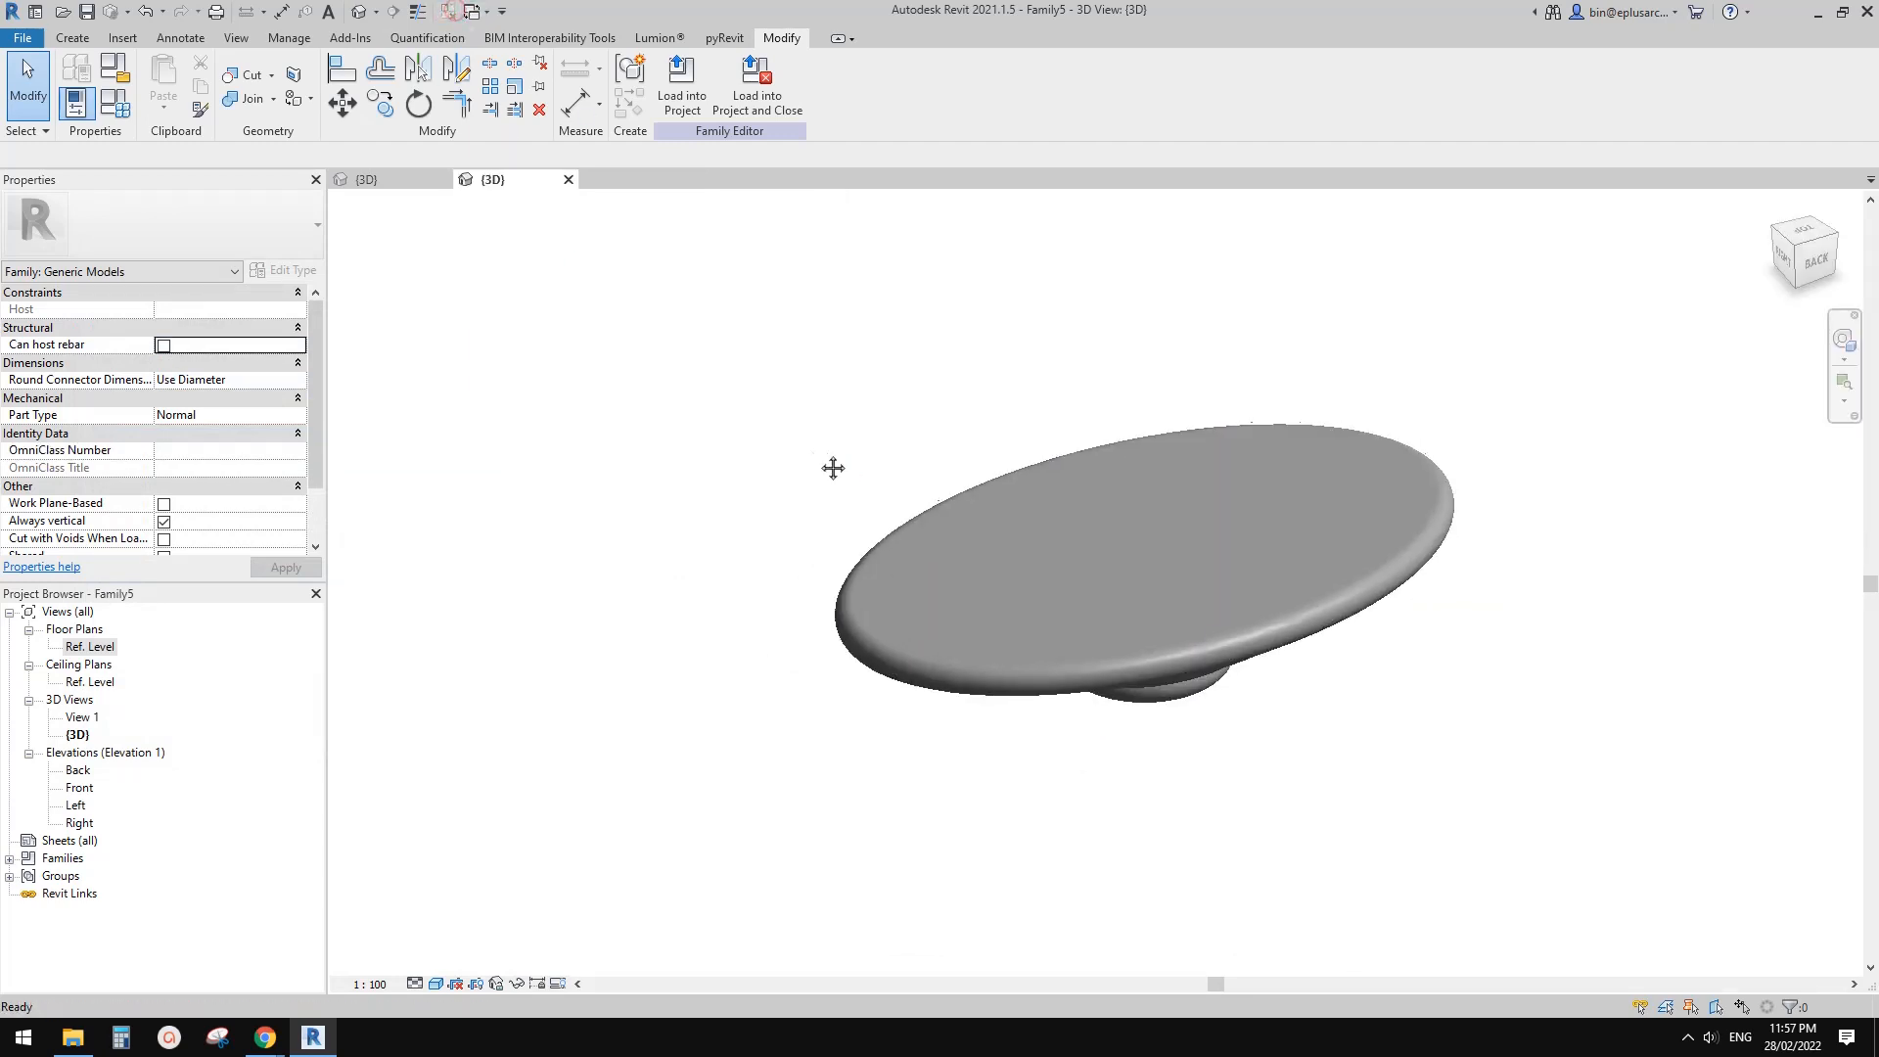
pyautogui.click(23, 40)
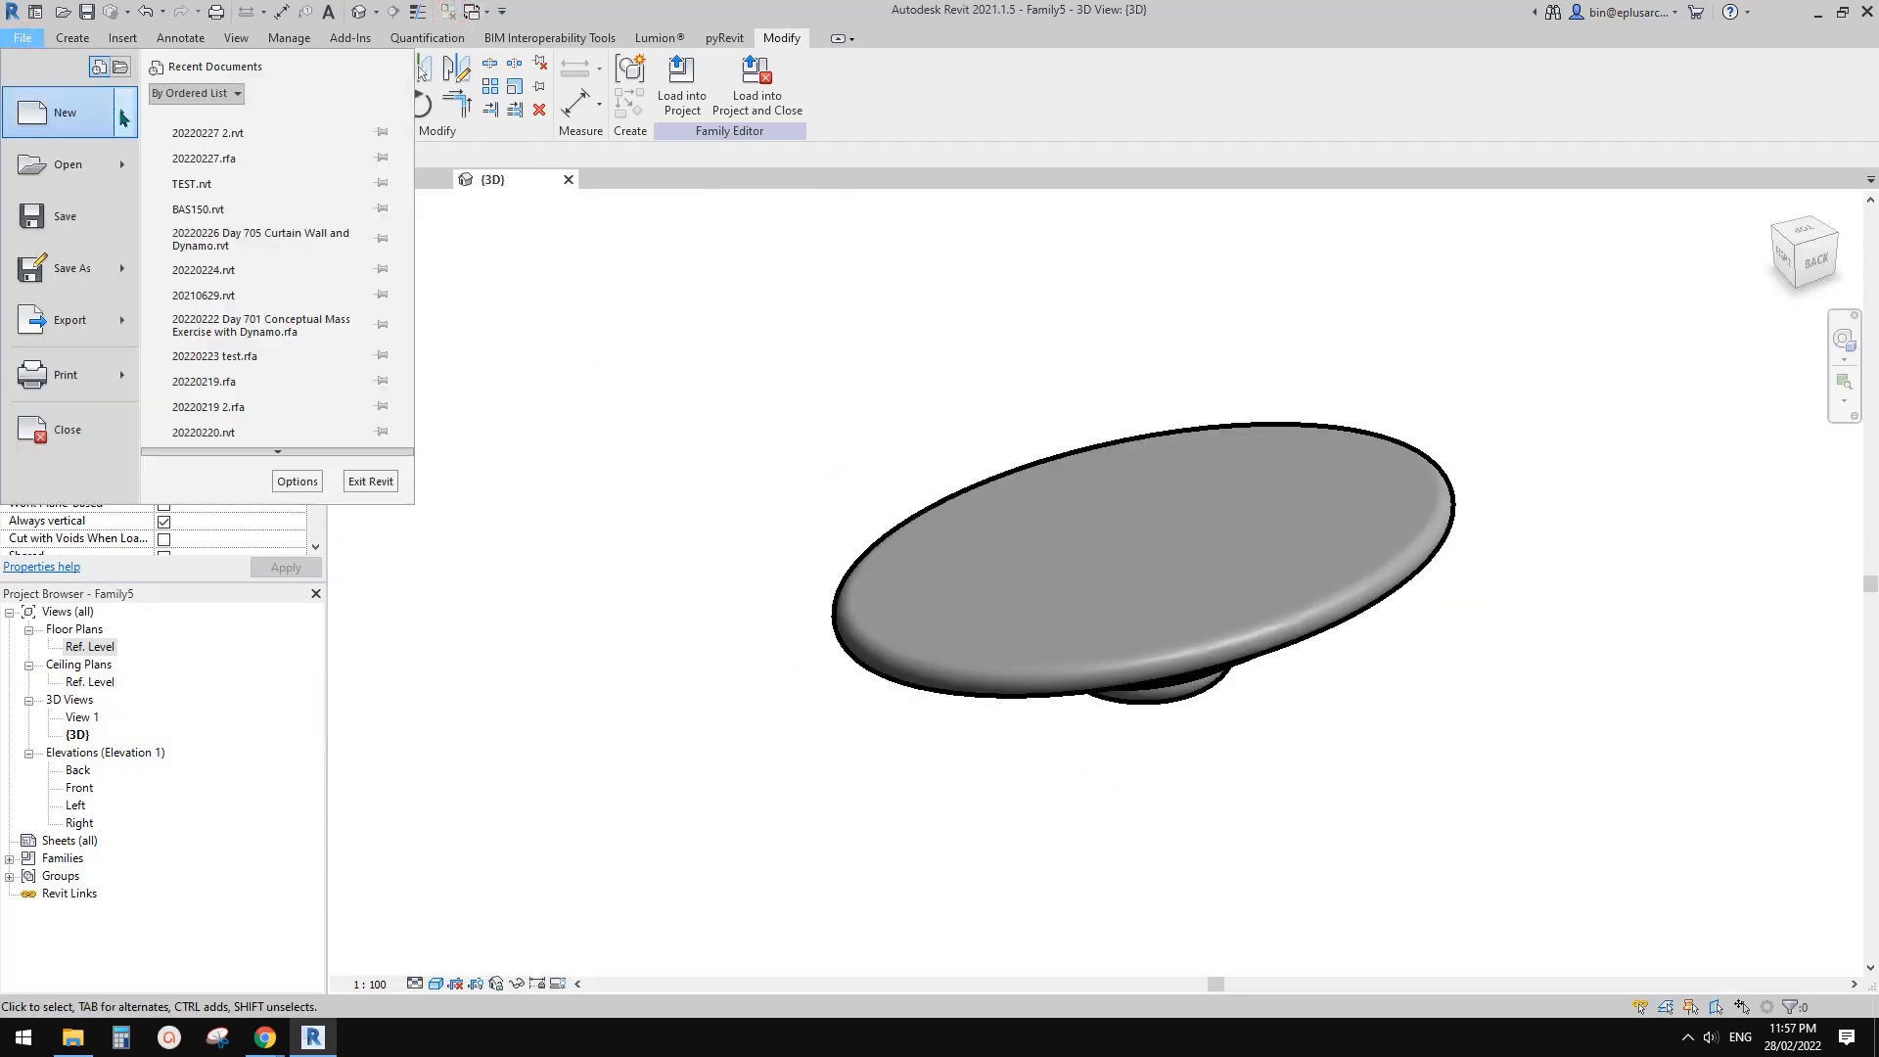
pyautogui.moveTo(123, 118)
pyautogui.click(300, 142)
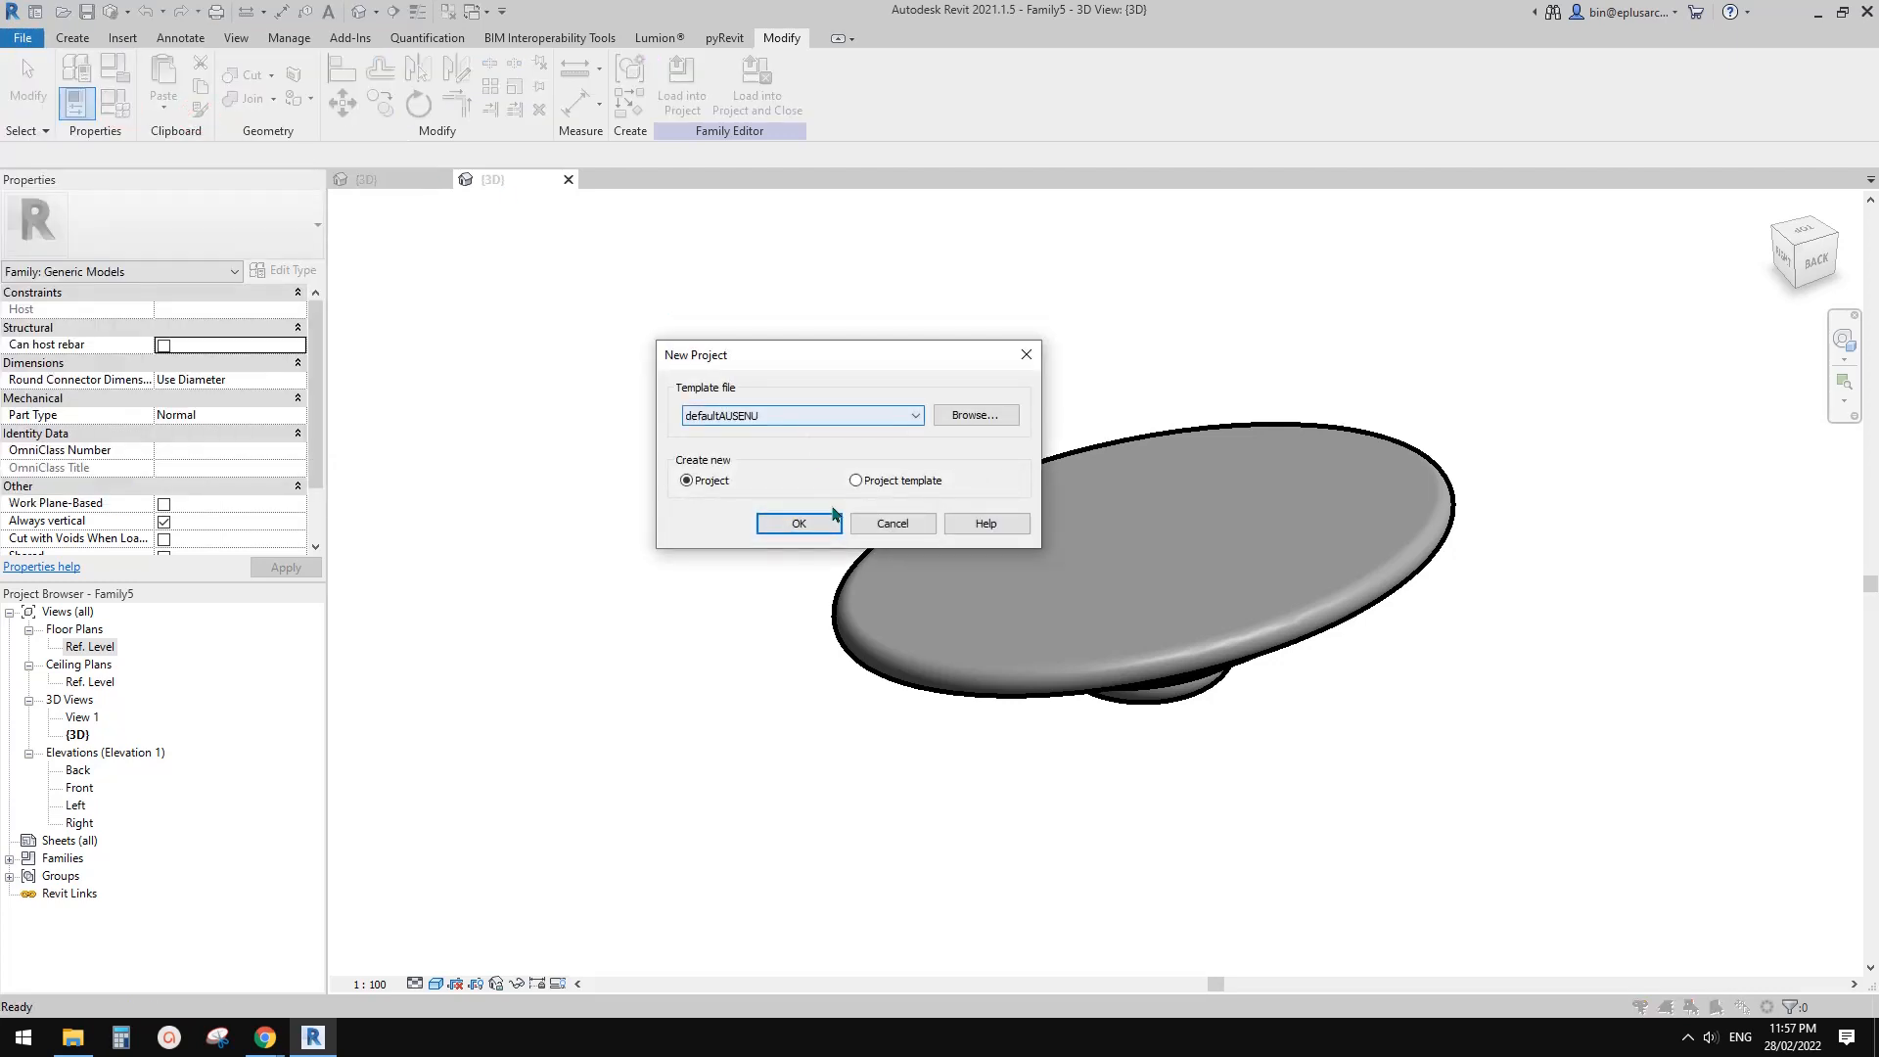
pyautogui.click(824, 523)
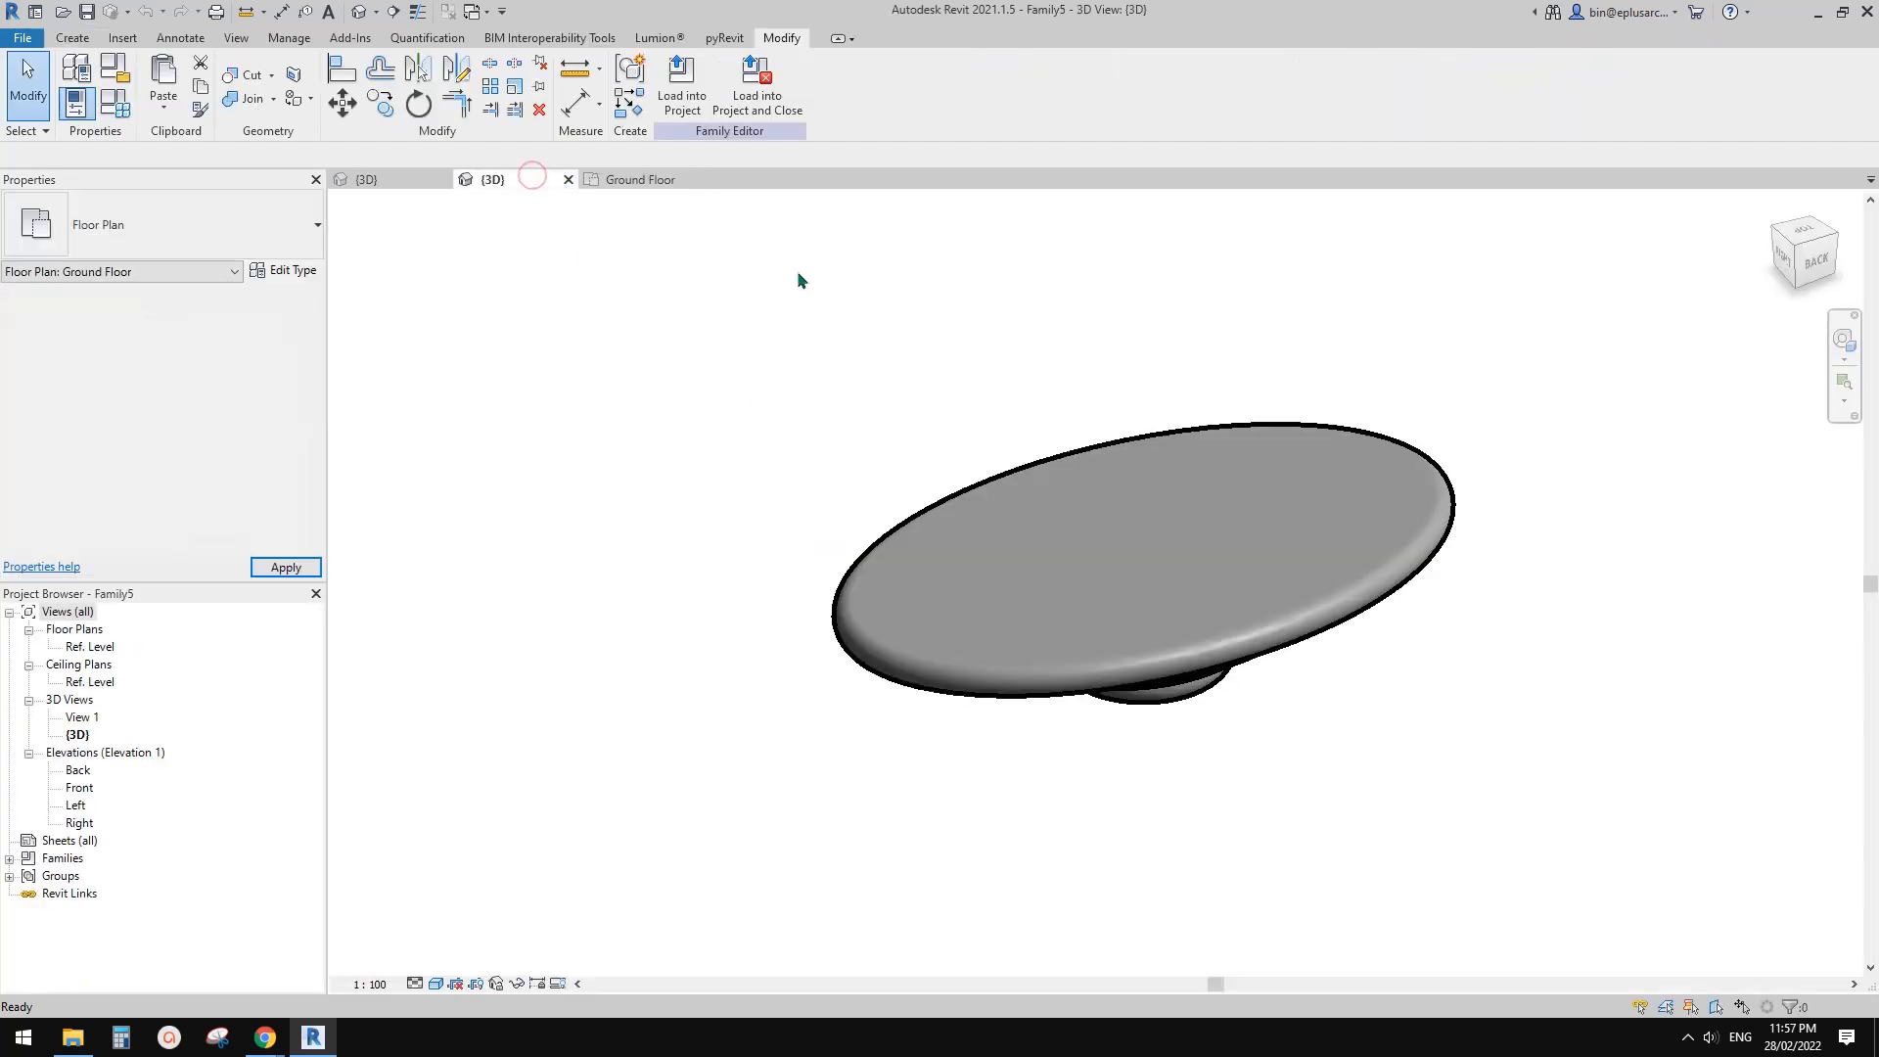
# - Load the stacked-disc family into Project1 and place one instance on the Ground Floor plan
pyautogui.click(682, 83)
pyautogui.click(813, 429)
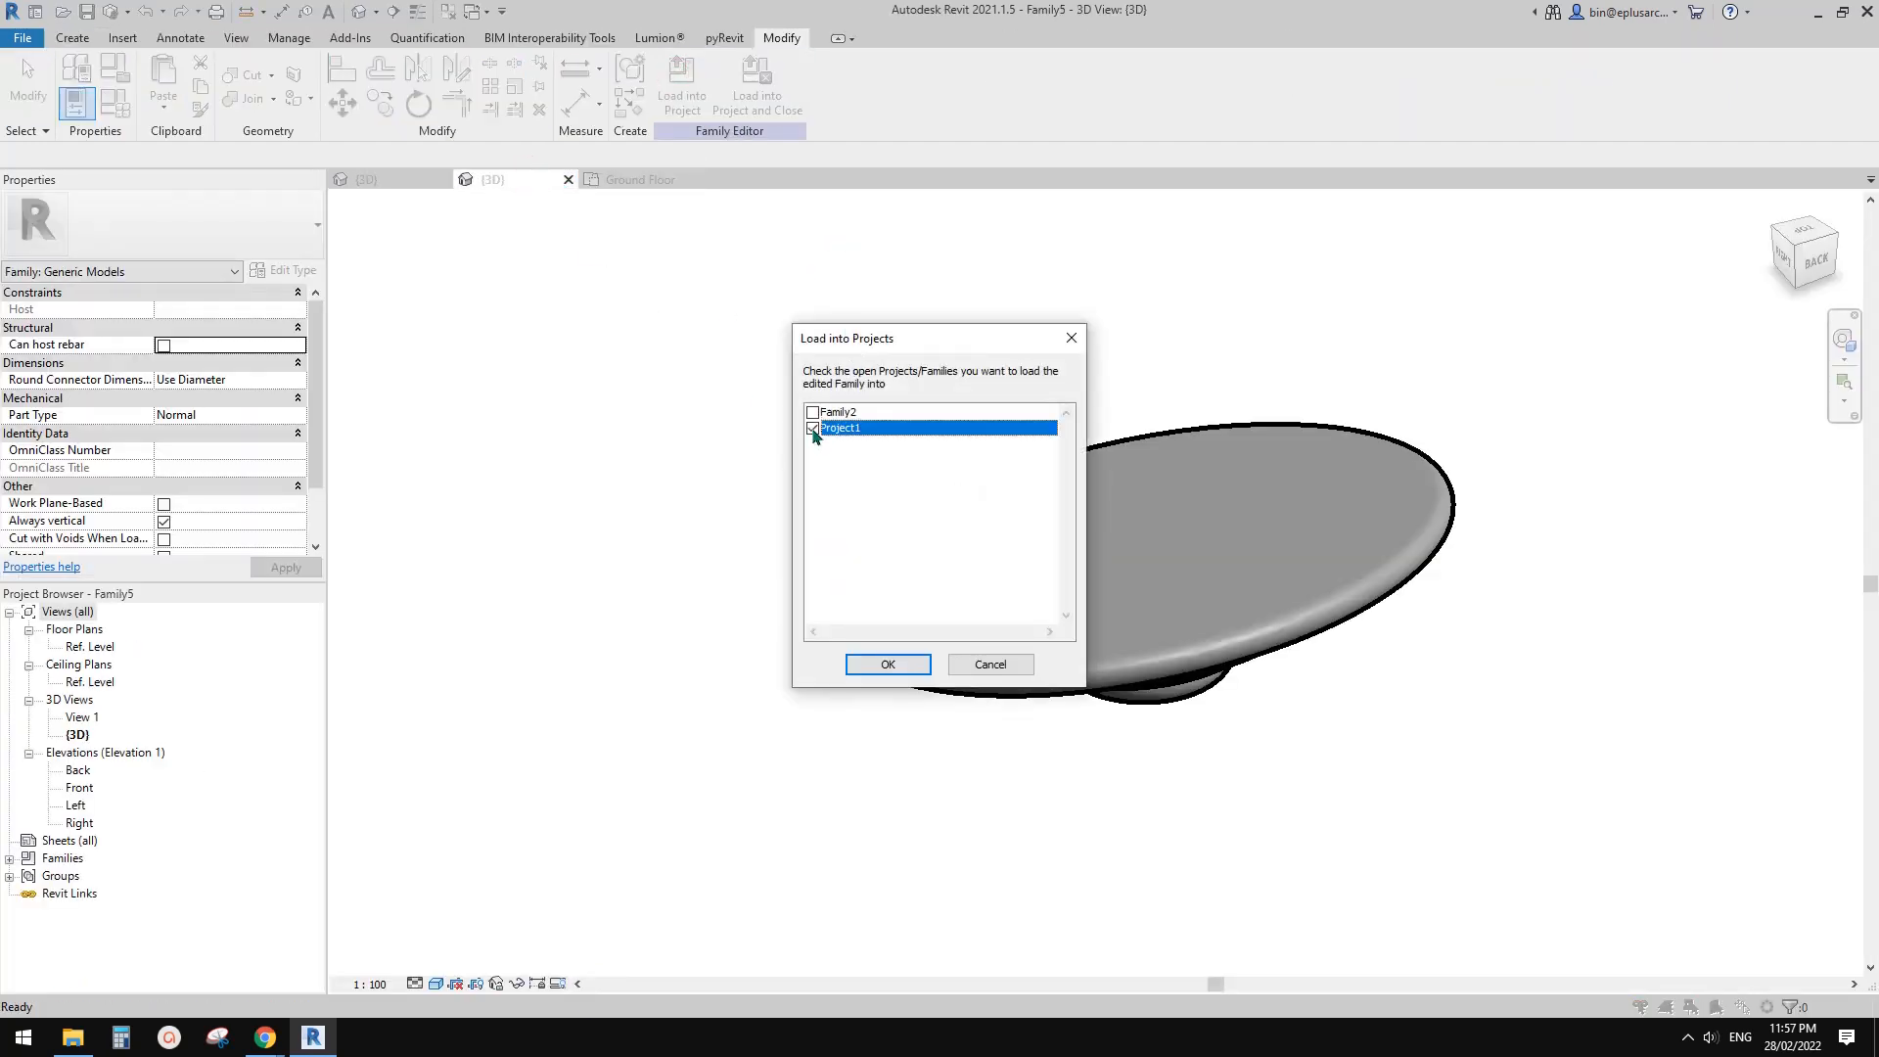
pyautogui.click(920, 668)
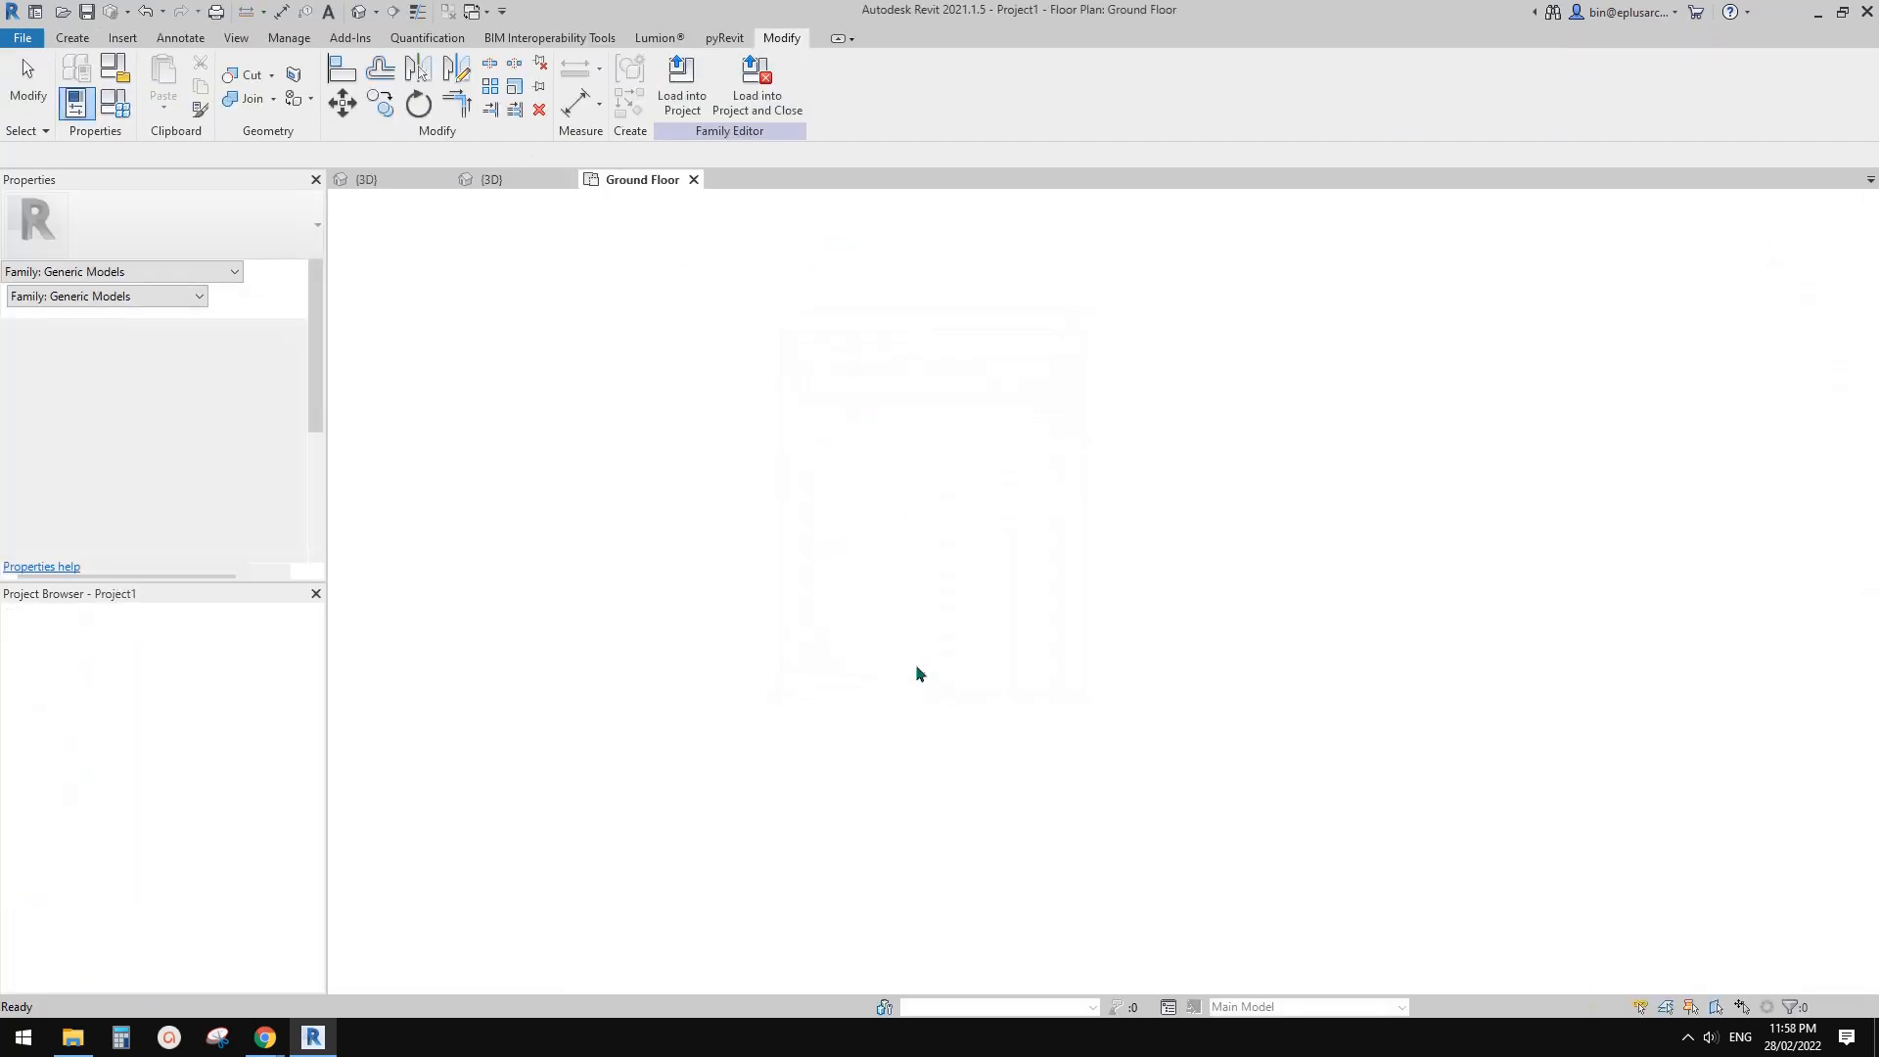
pyautogui.click(1141, 541)
pyautogui.press('Escape')
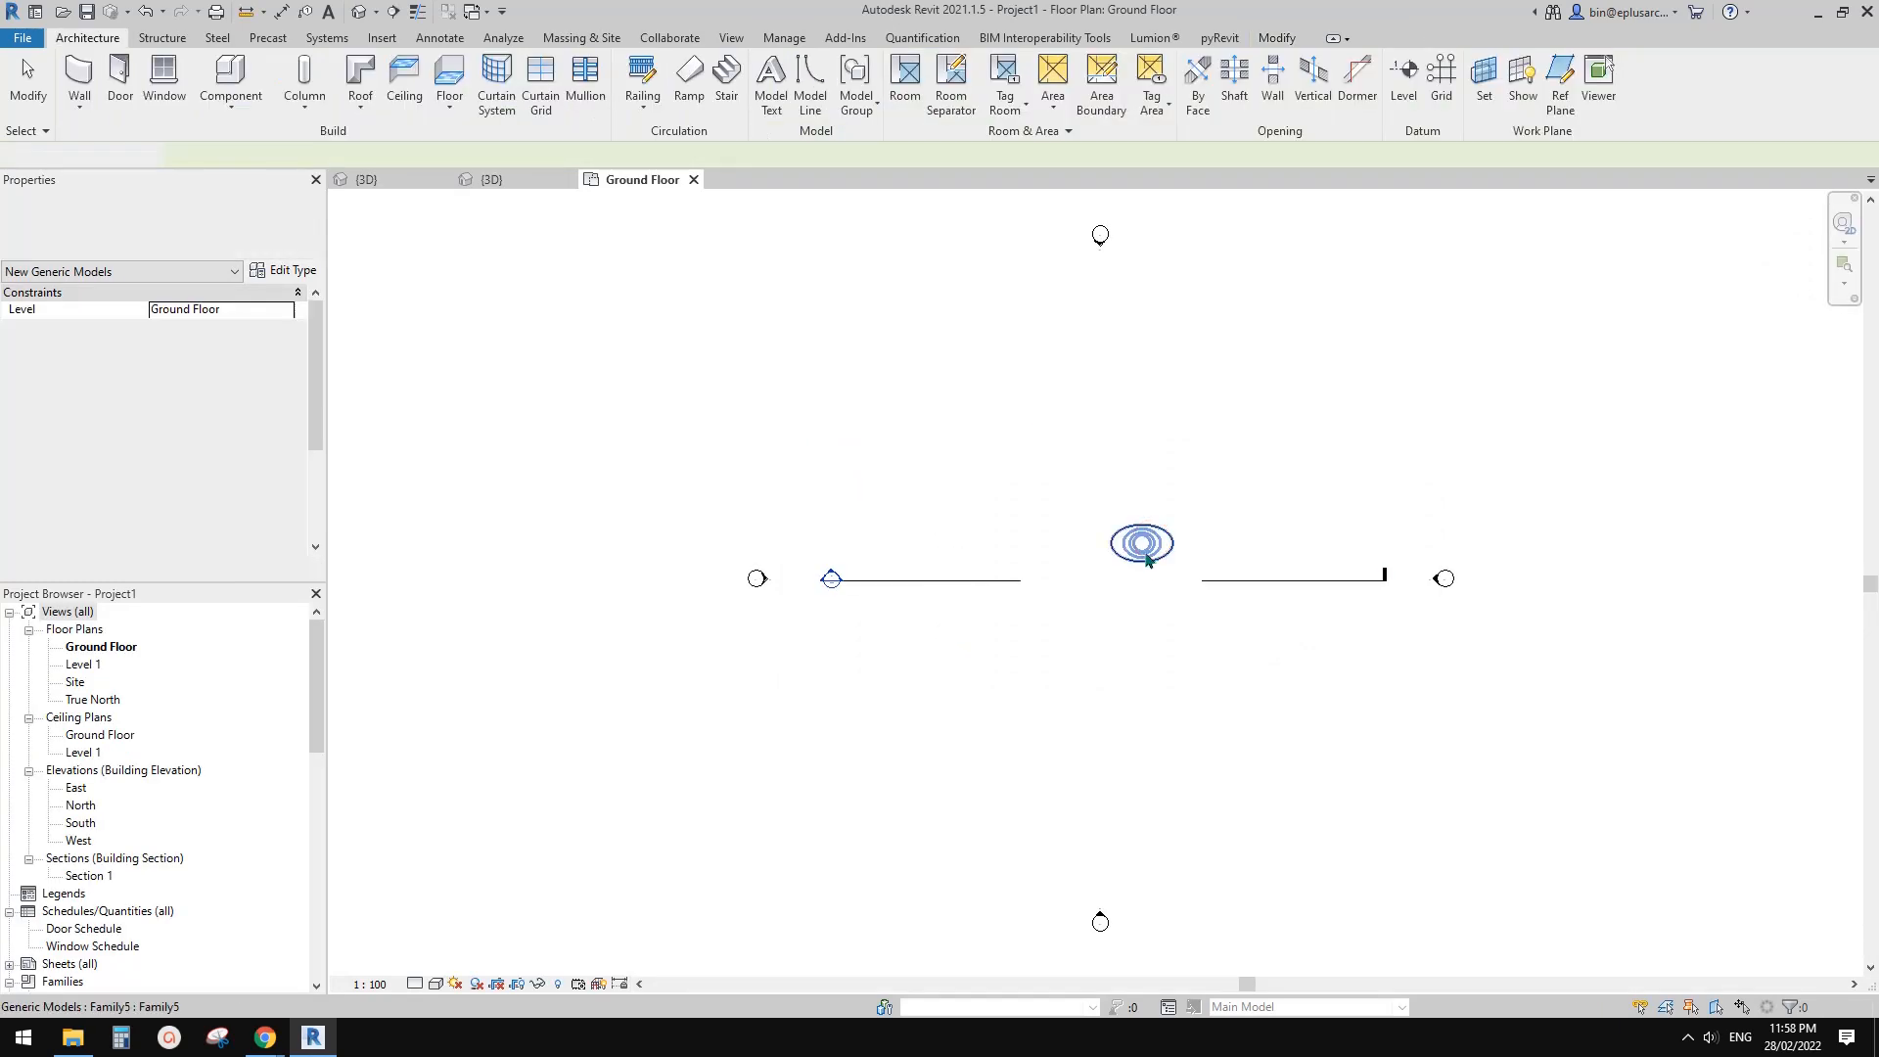
# - Show the placed instance shaded in the default 3D view and set its height H to 1200
pyautogui.click(359, 11)
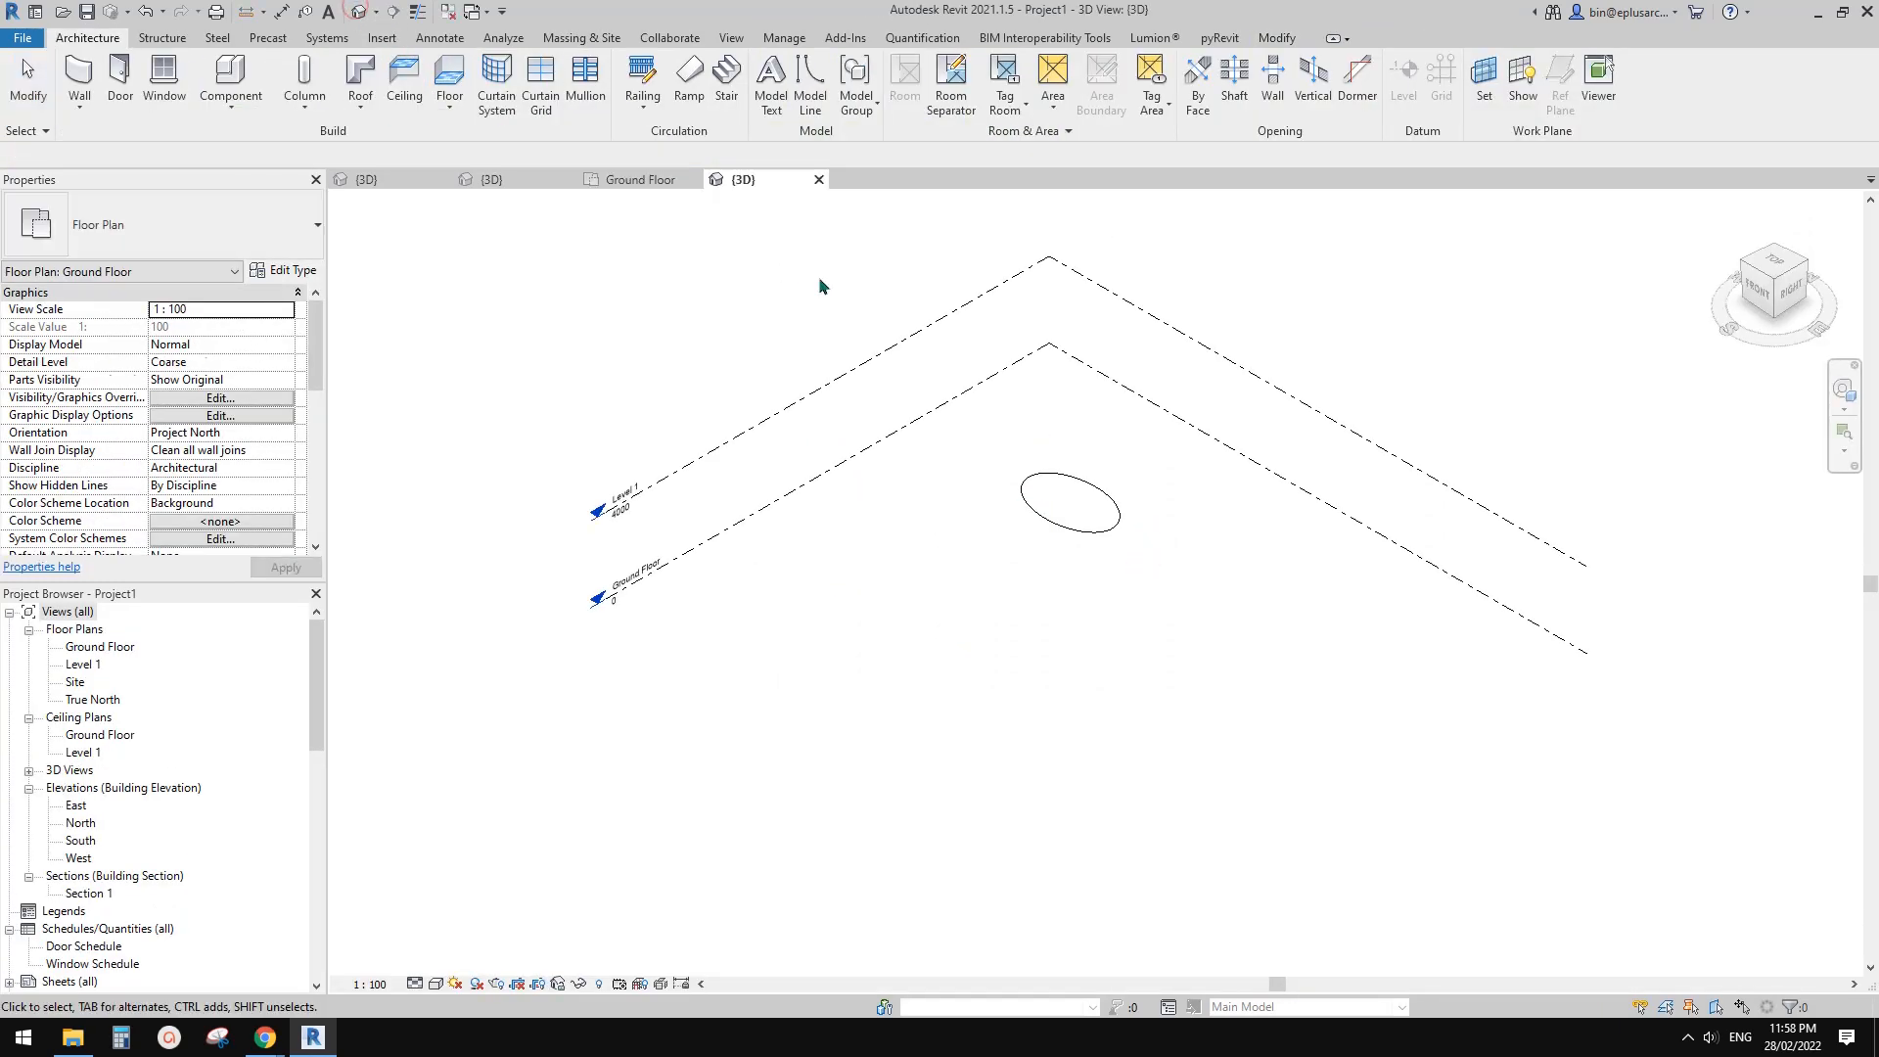
pyautogui.scroll(3, 1067, 597)
pyautogui.click(1077, 611)
pyautogui.keyDown('shift'); pyautogui.moveTo(1077, 611); pyautogui.dragTo(1192, 710, button='middle'); pyautogui.keyUp('shift')
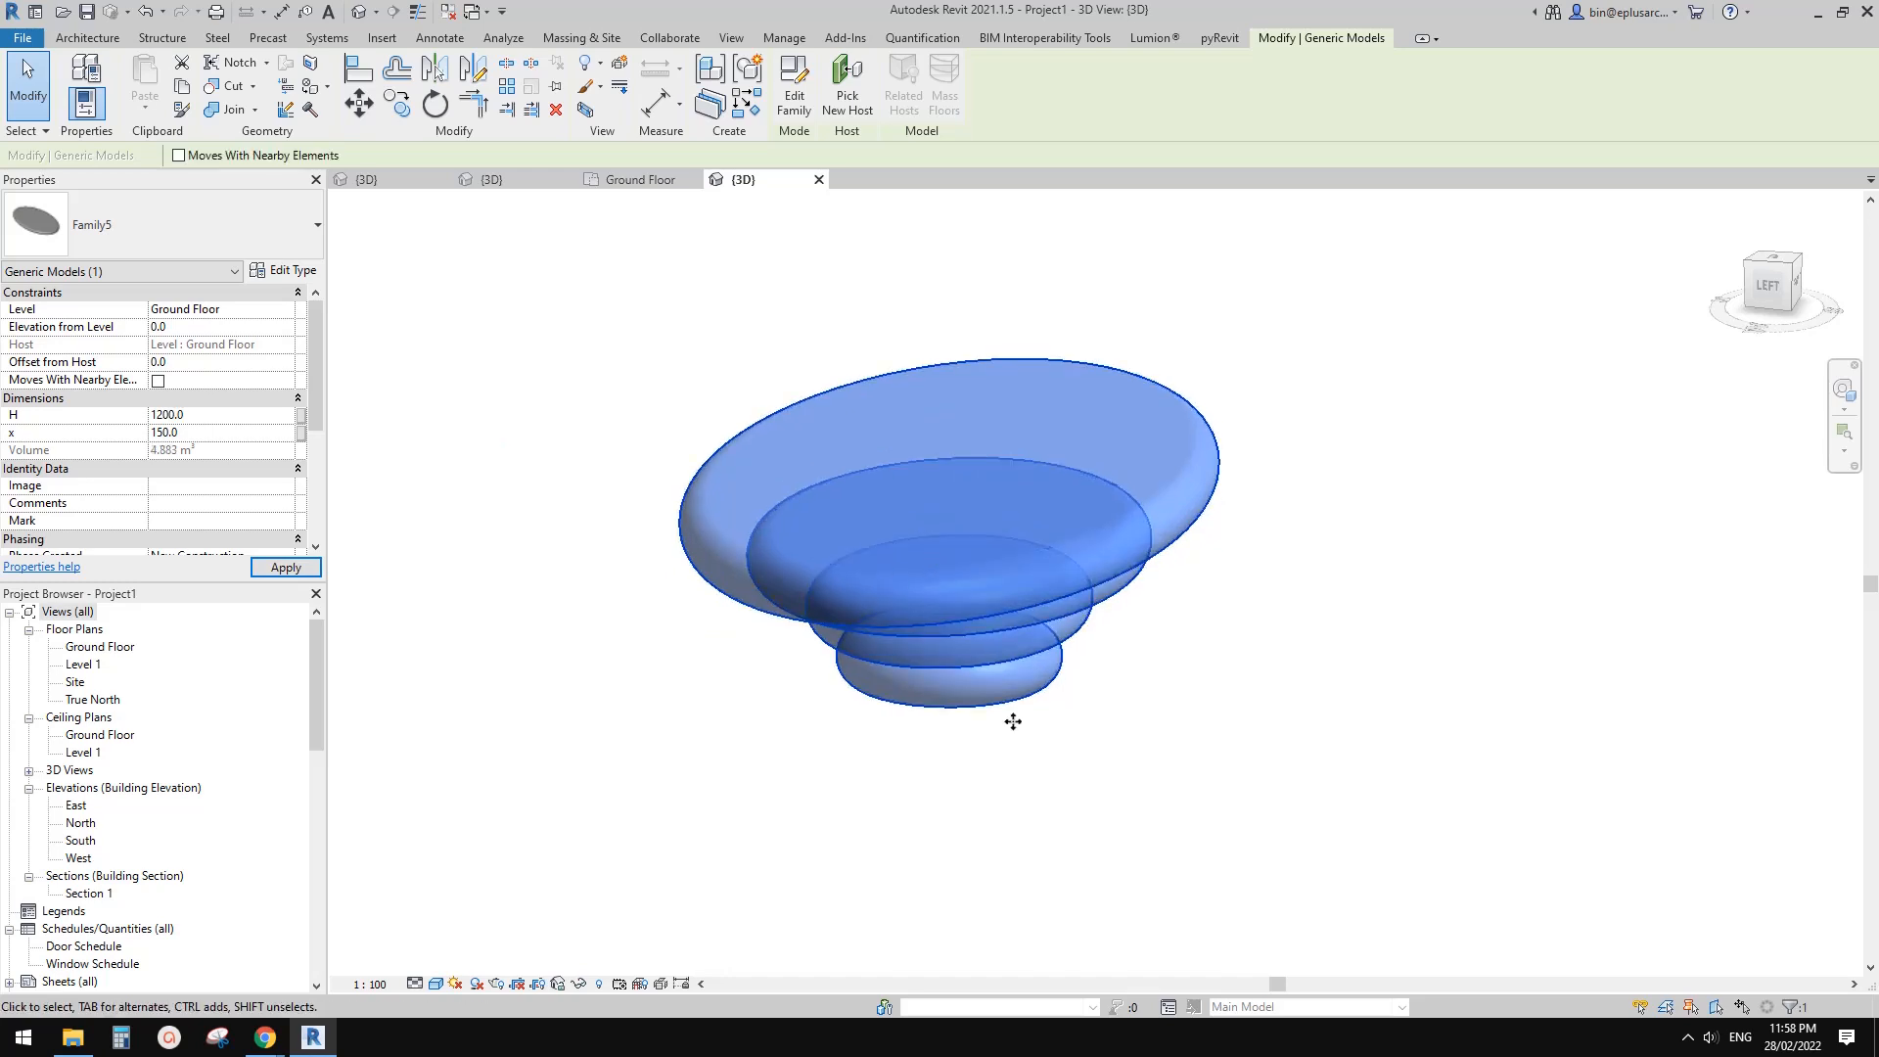
# - Set the instance's radius unit x to 100 and its height H to 450
pyautogui.keyDown('shift'); pyautogui.moveTo(1012, 721); pyautogui.dragTo(875, 657, button='middle'); pyautogui.keyUp('shift')
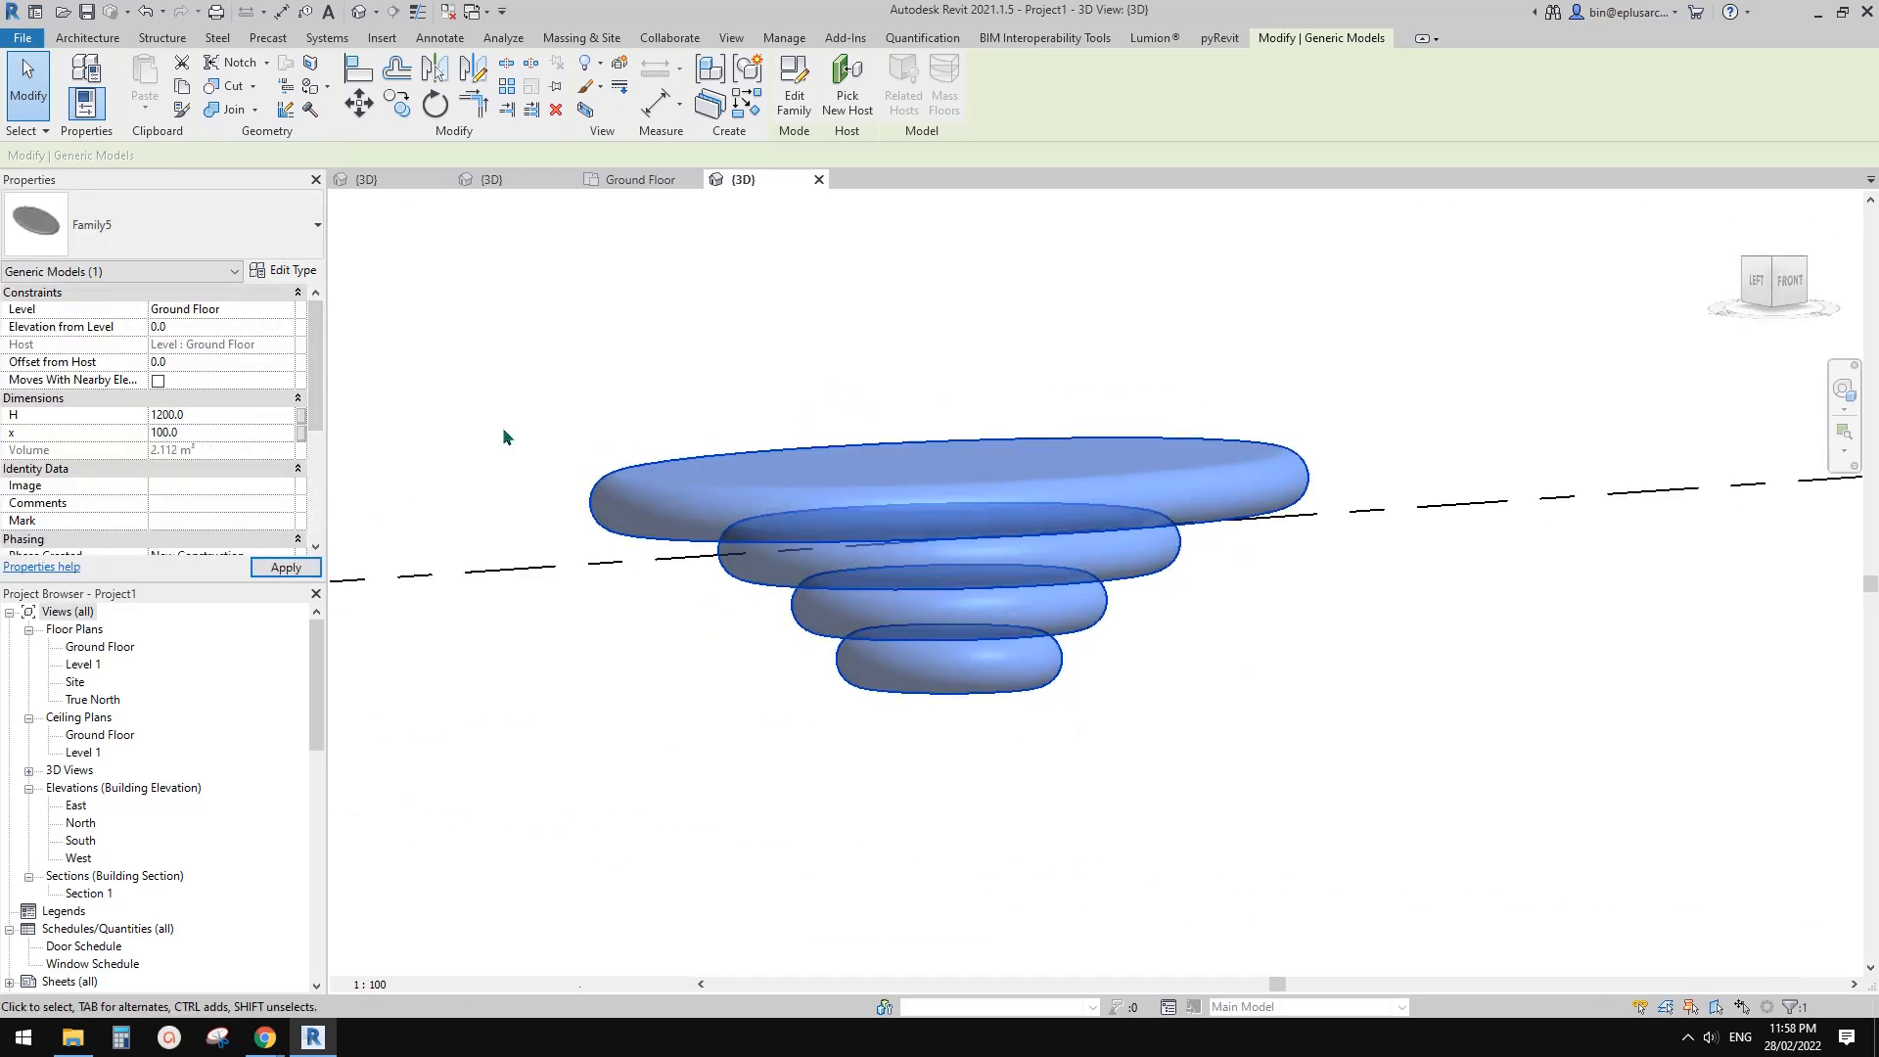
pyautogui.keyDown('shift'); pyautogui.moveTo(504, 437); pyautogui.dragTo(416, 457, button='middle'); pyautogui.keyUp('shift')
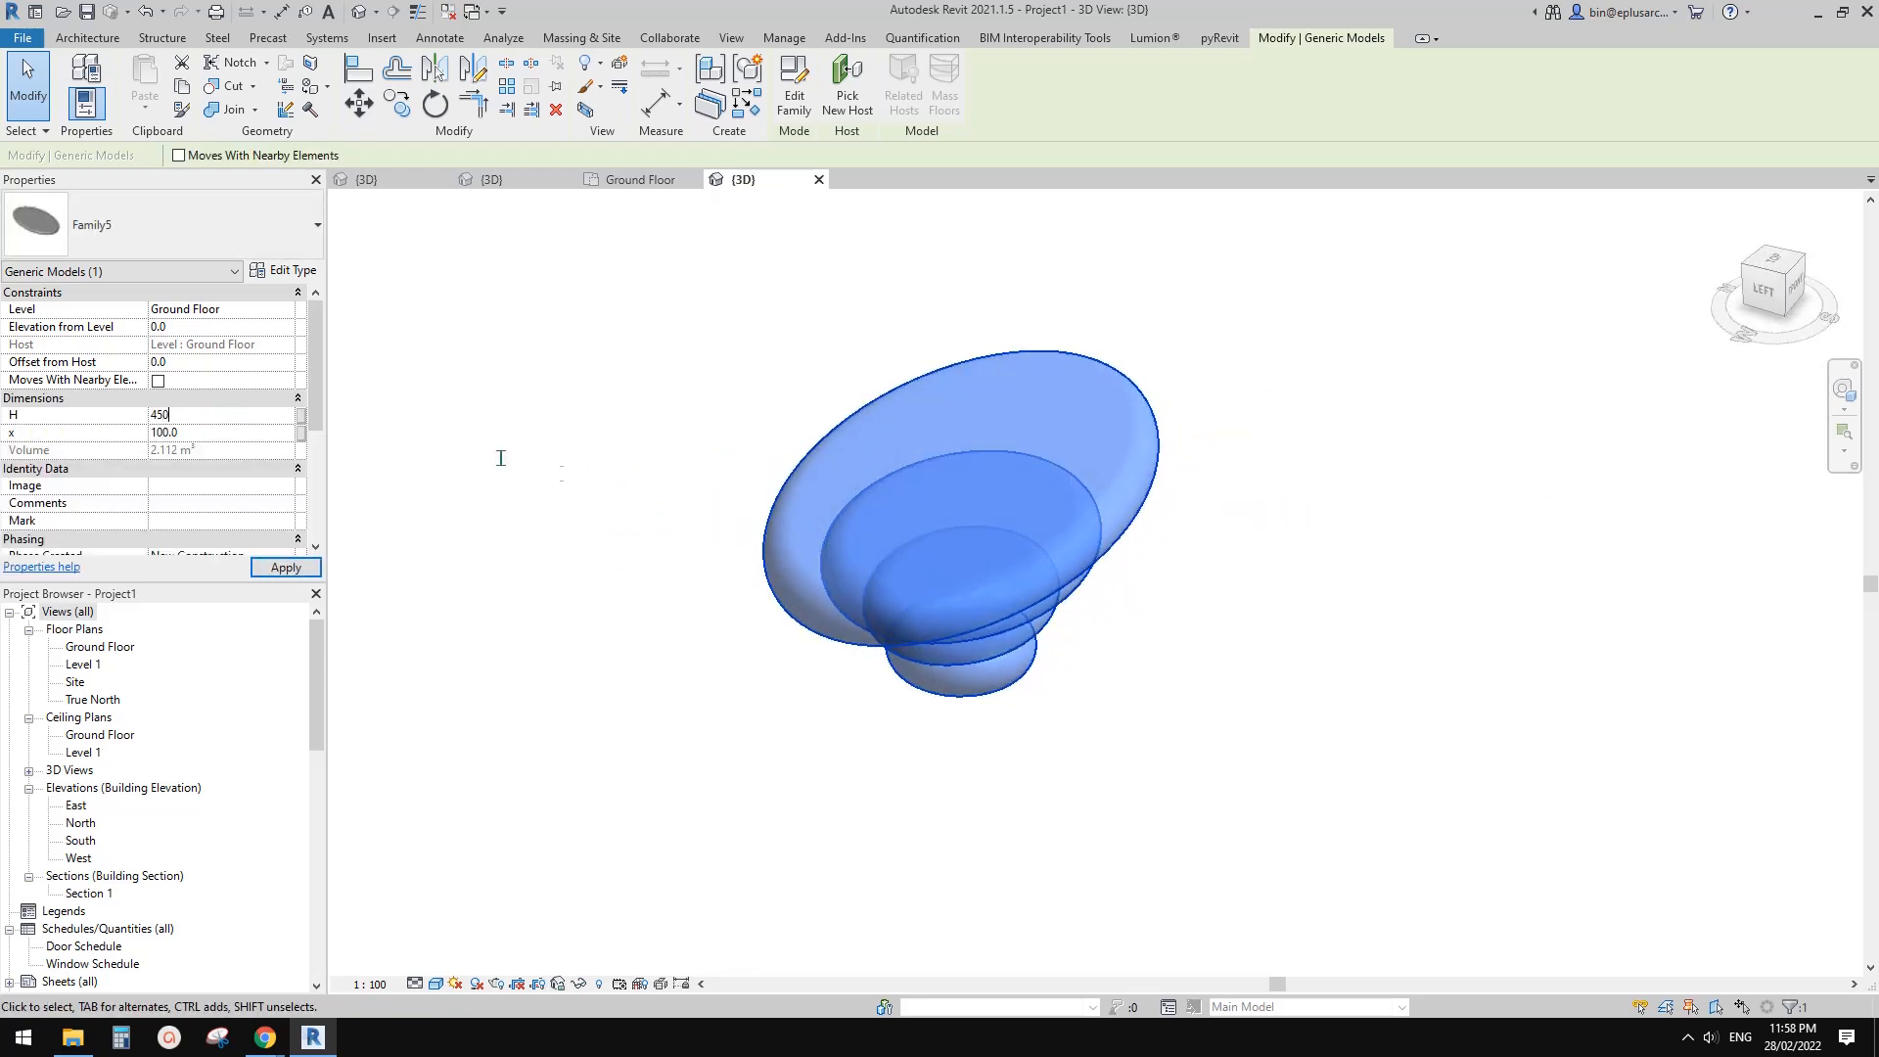
pyautogui.keyDown('shift'); pyautogui.moveTo(831, 420); pyautogui.dragTo(910, 306, button='middle'); pyautogui.keyUp('shift')
pyautogui.press('Escape')
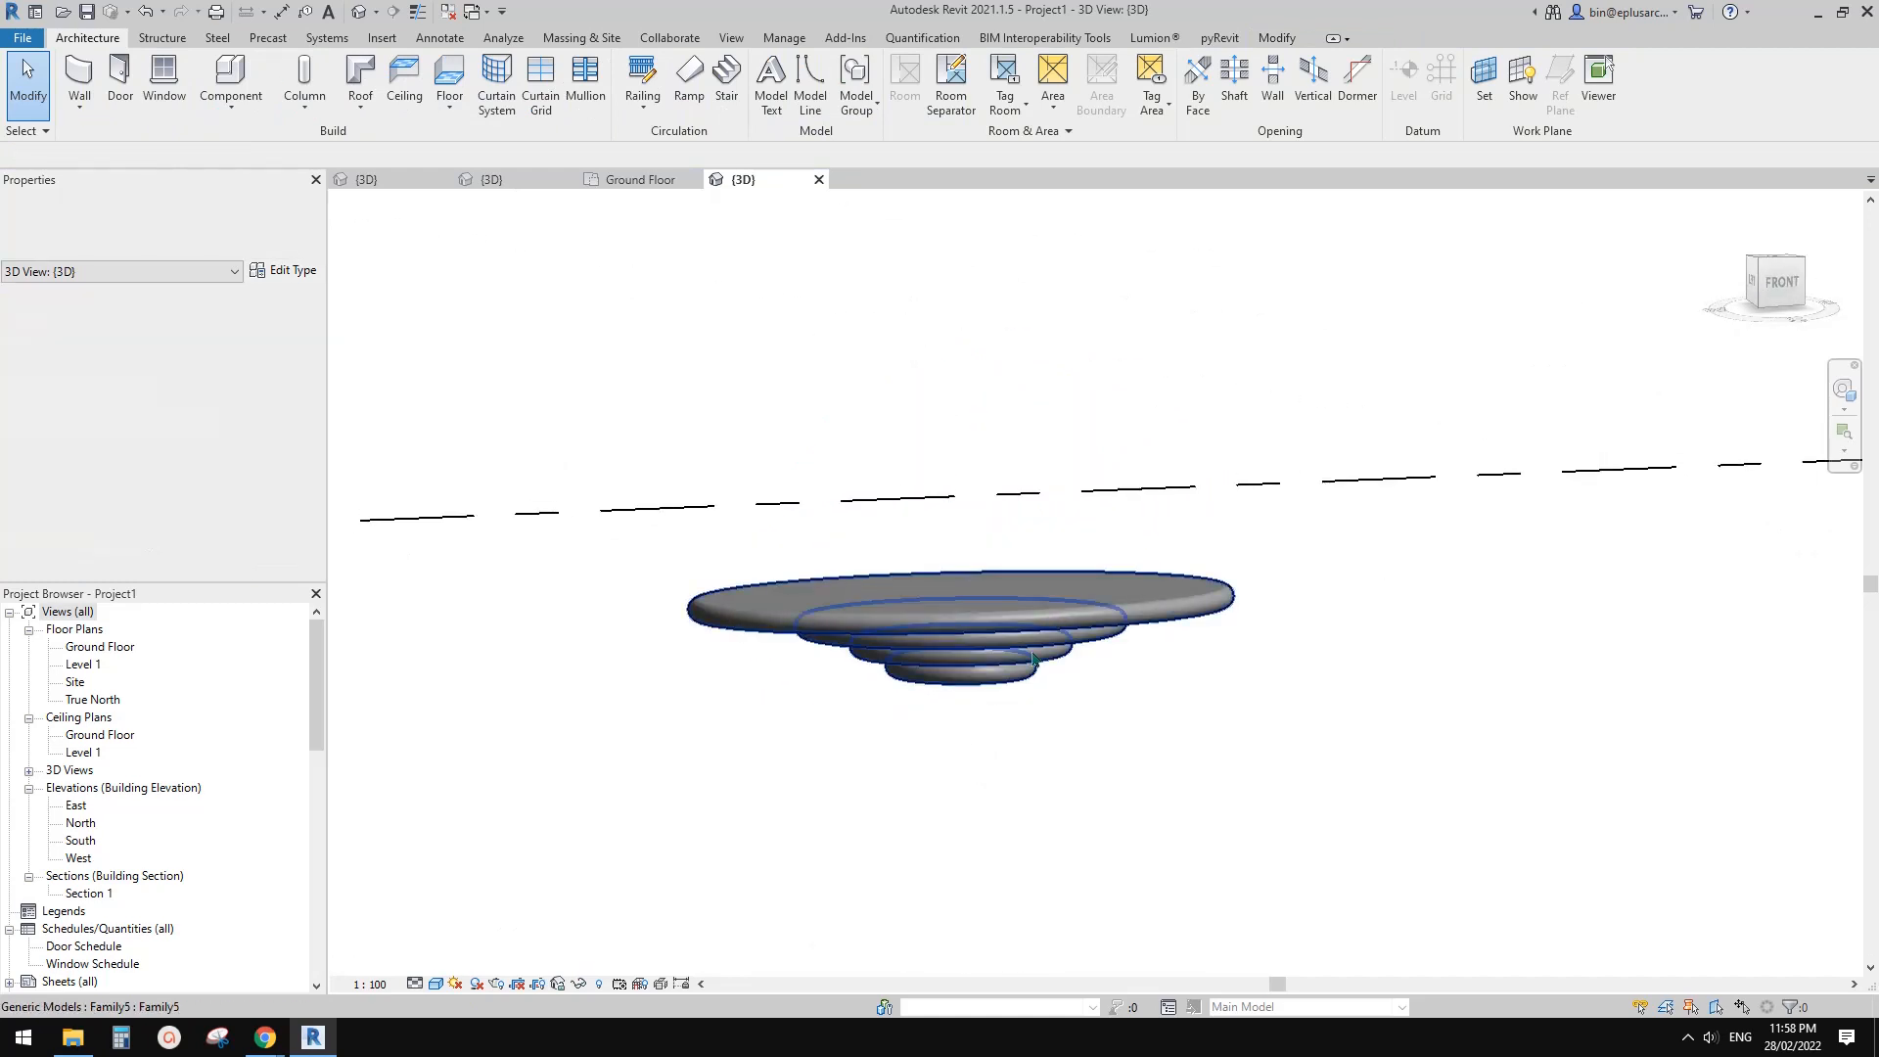
# - Use Create Similar on the stacked-disc instance to place two more instances beside it in the 3D view
pyautogui.click(1033, 658)
pyautogui.keyDown('shift'); pyautogui.moveTo(1034, 658); pyautogui.dragTo(1064, 700, button='middle'); pyautogui.keyUp('shift')
pyautogui.press('Escape')
pyautogui.click(1064, 700)
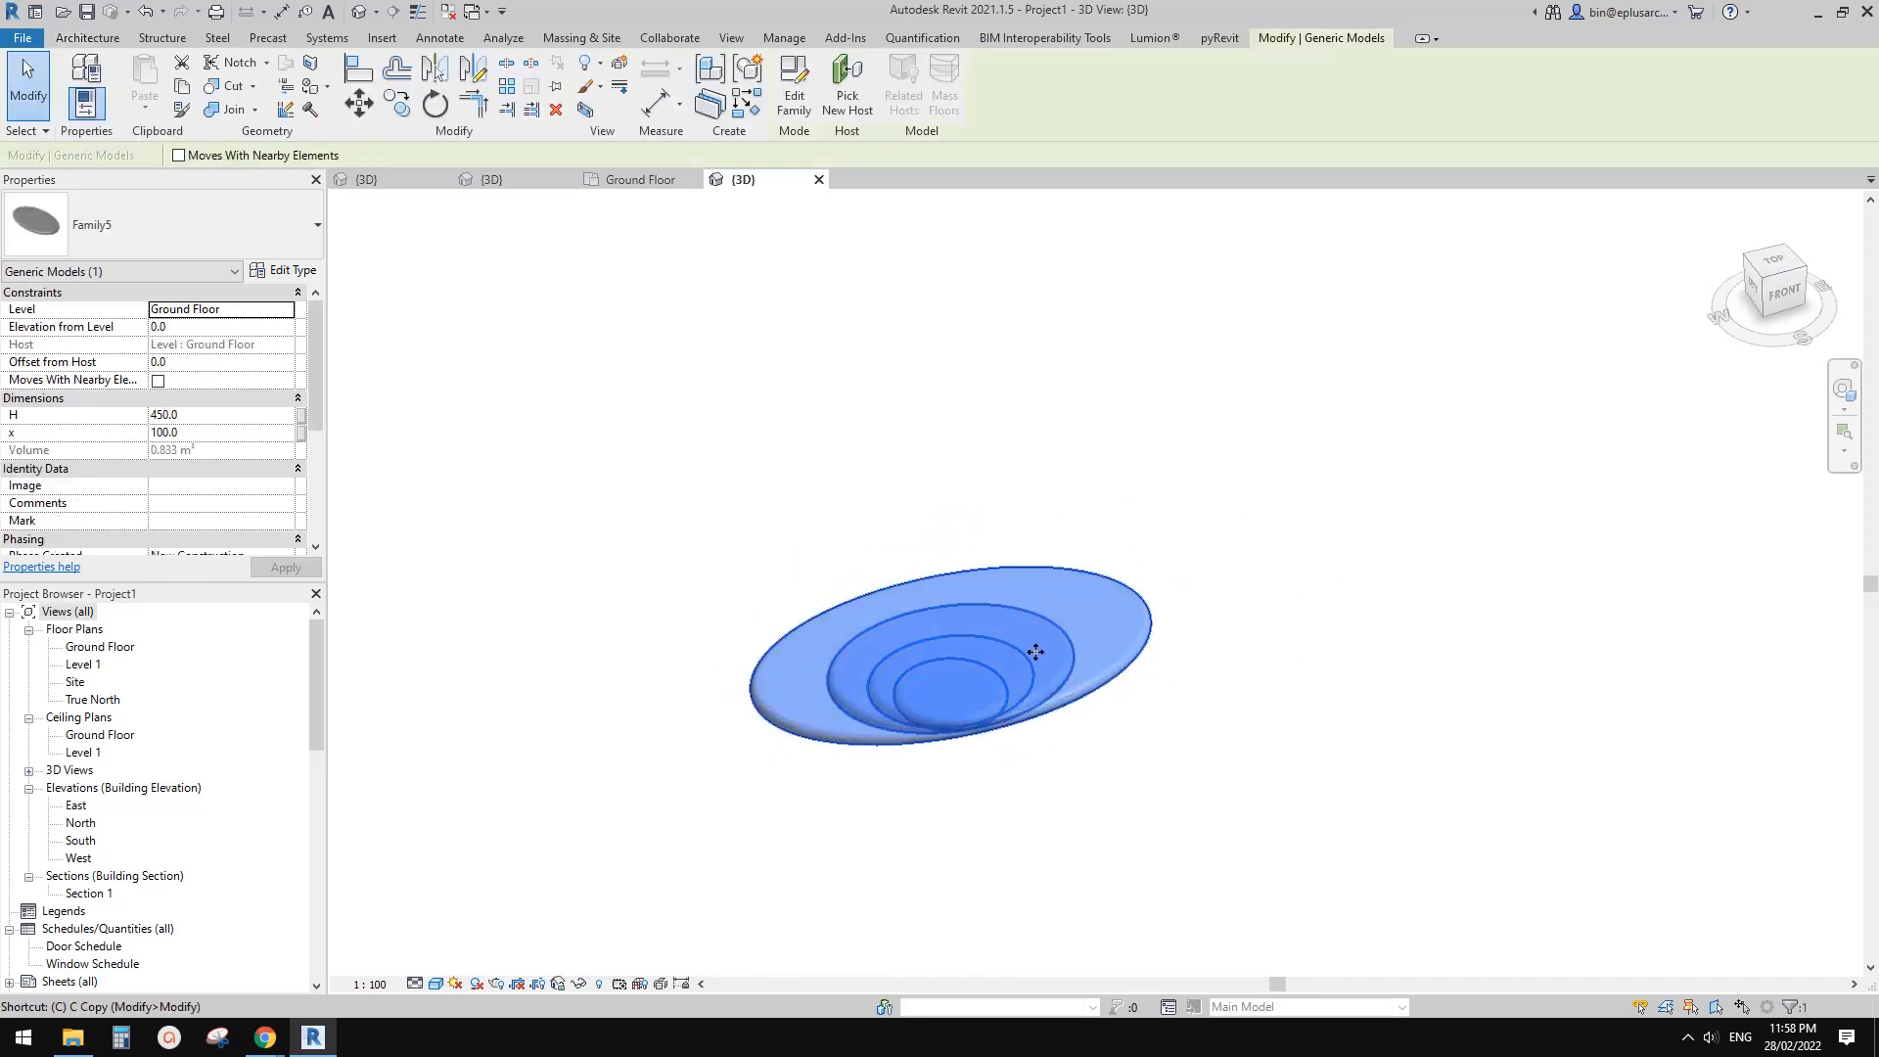
pyautogui.press('c')
pyautogui.press('s')
pyautogui.click(1241, 704)
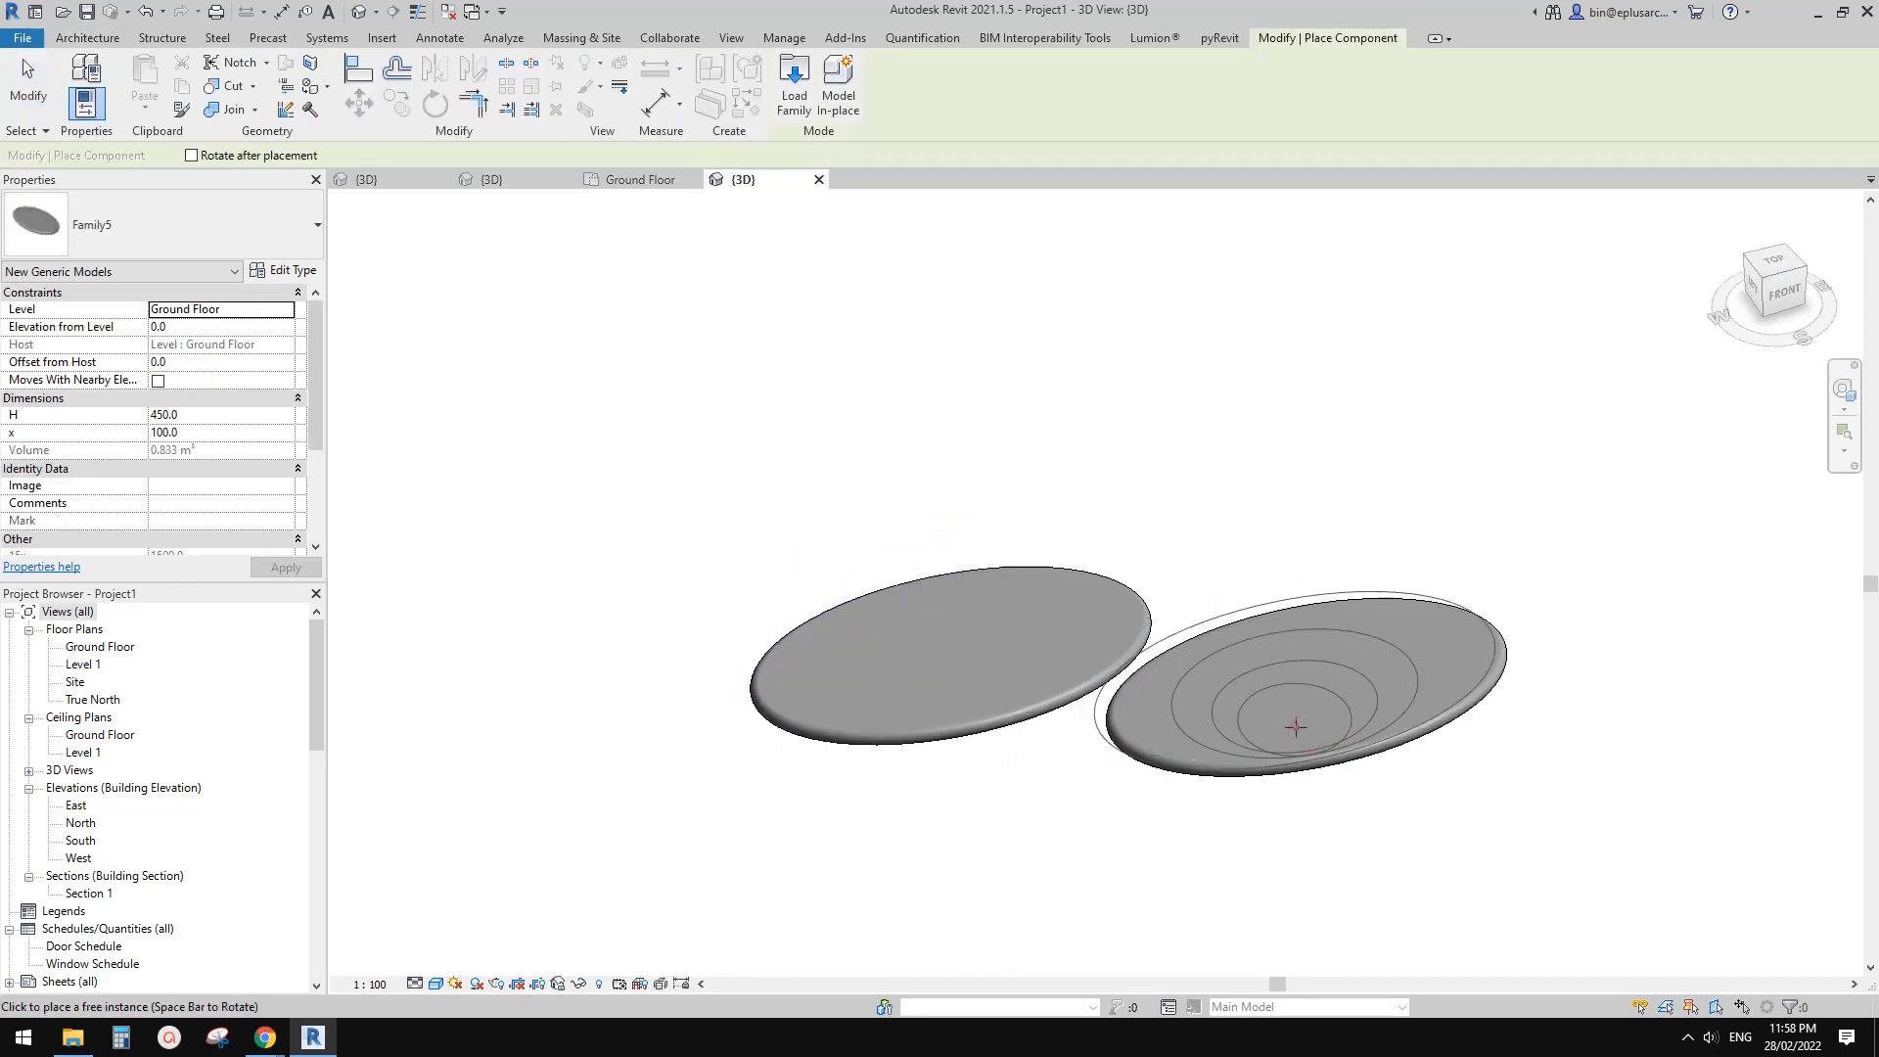
pyautogui.keyDown('shift'); pyautogui.moveTo(1242, 704); pyautogui.dragTo(1334, 877, button='middle'); pyautogui.keyUp('shift')
pyautogui.press('Escape')
# - Move one of the new instances farther away from the other two
pyautogui.click(1320, 706)
pyautogui.moveTo(1300, 723); pyautogui.dragTo(1421, 696)
pyautogui.keyDown('shift'); pyautogui.moveTo(1367, 730); pyautogui.dragTo(1381, 728, button='middle'); pyautogui.keyUp('shift')
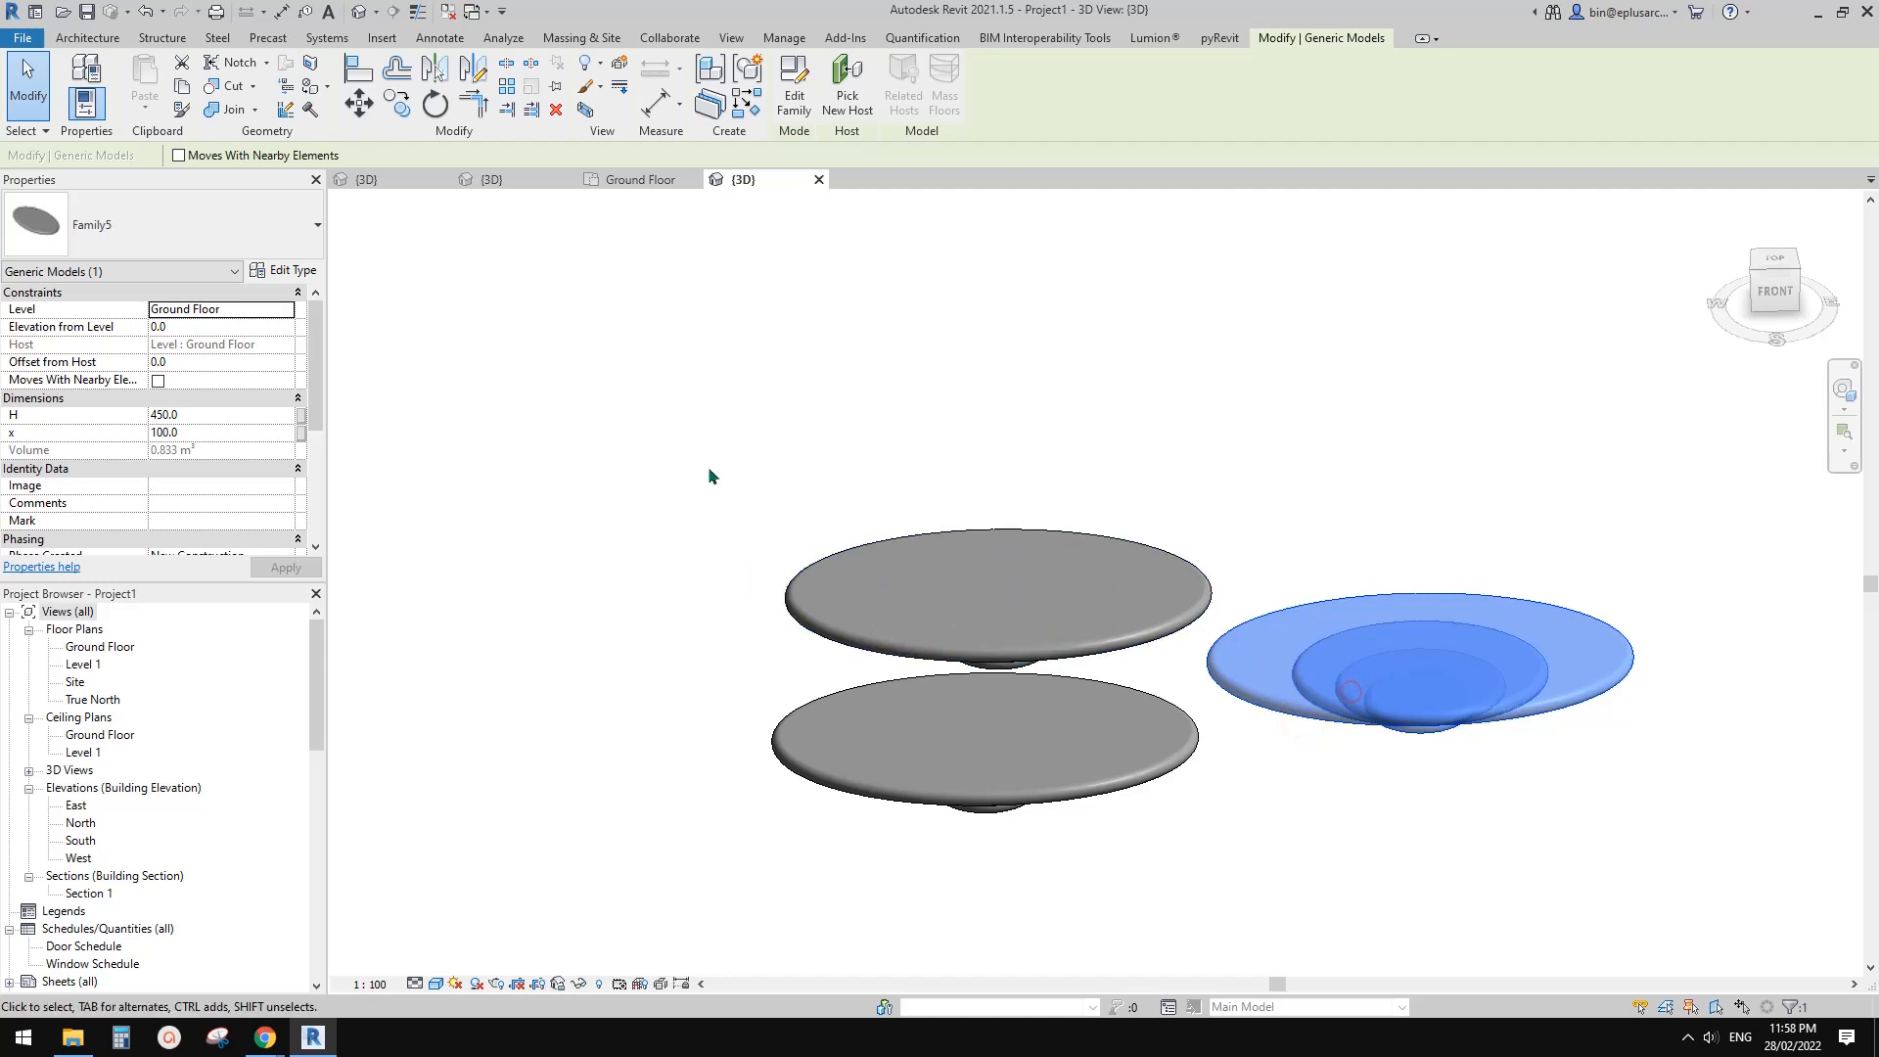
# - In Family5, turn on the Work Plane-Based option and reload the family into Project1, overwriting the loaded version
pyautogui.click(632, 181)
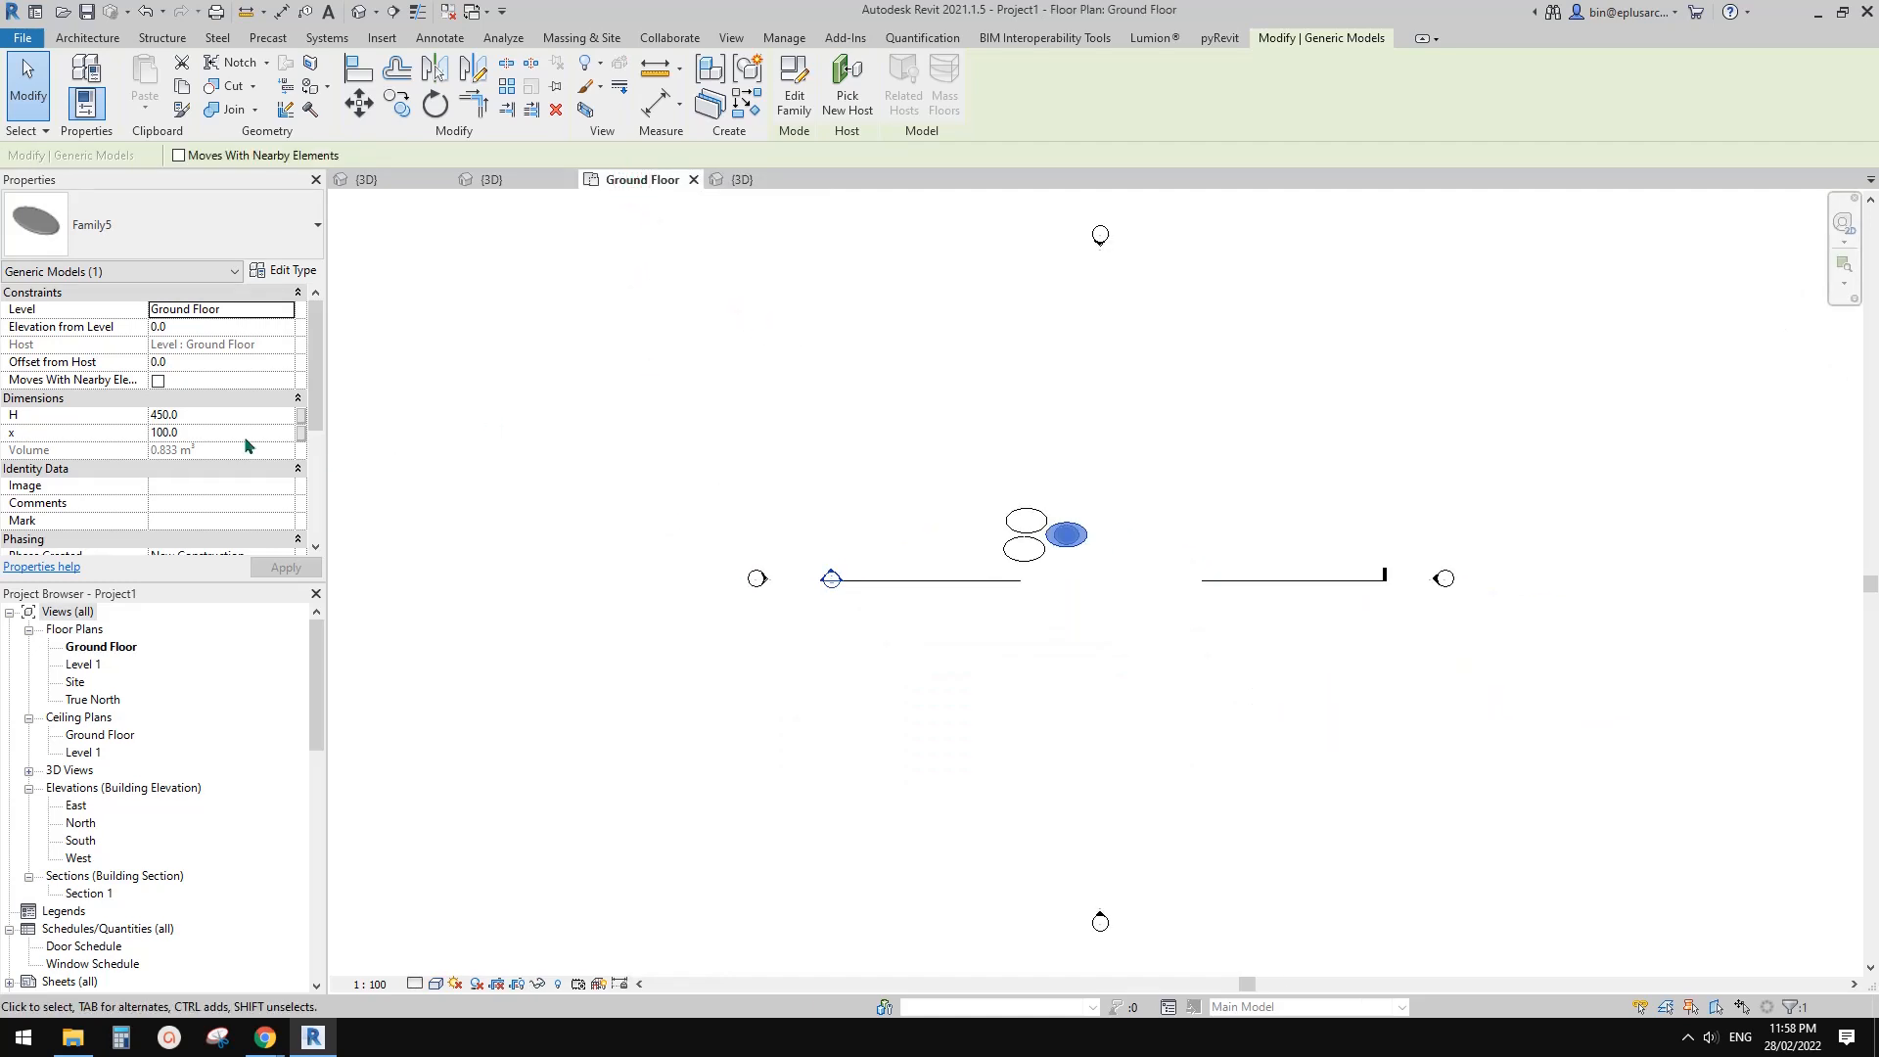
pyautogui.click(518, 181)
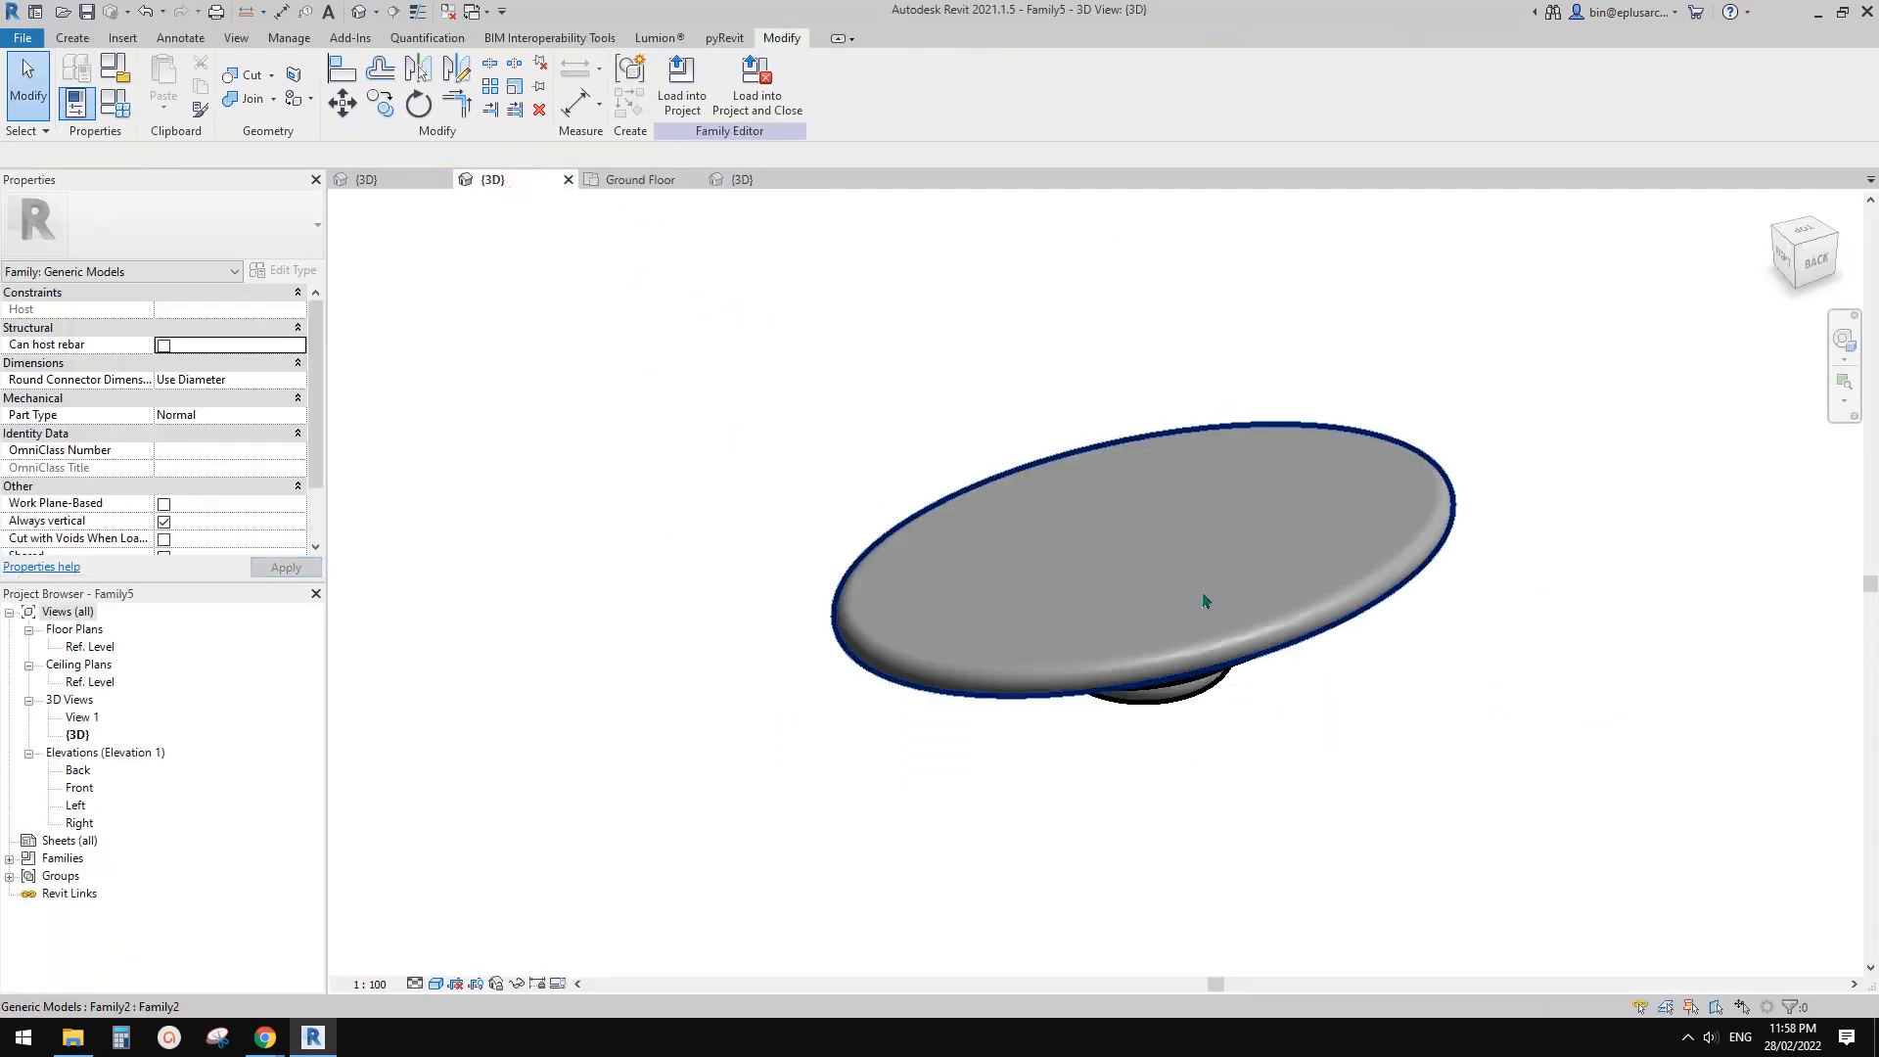
pyautogui.click(164, 504)
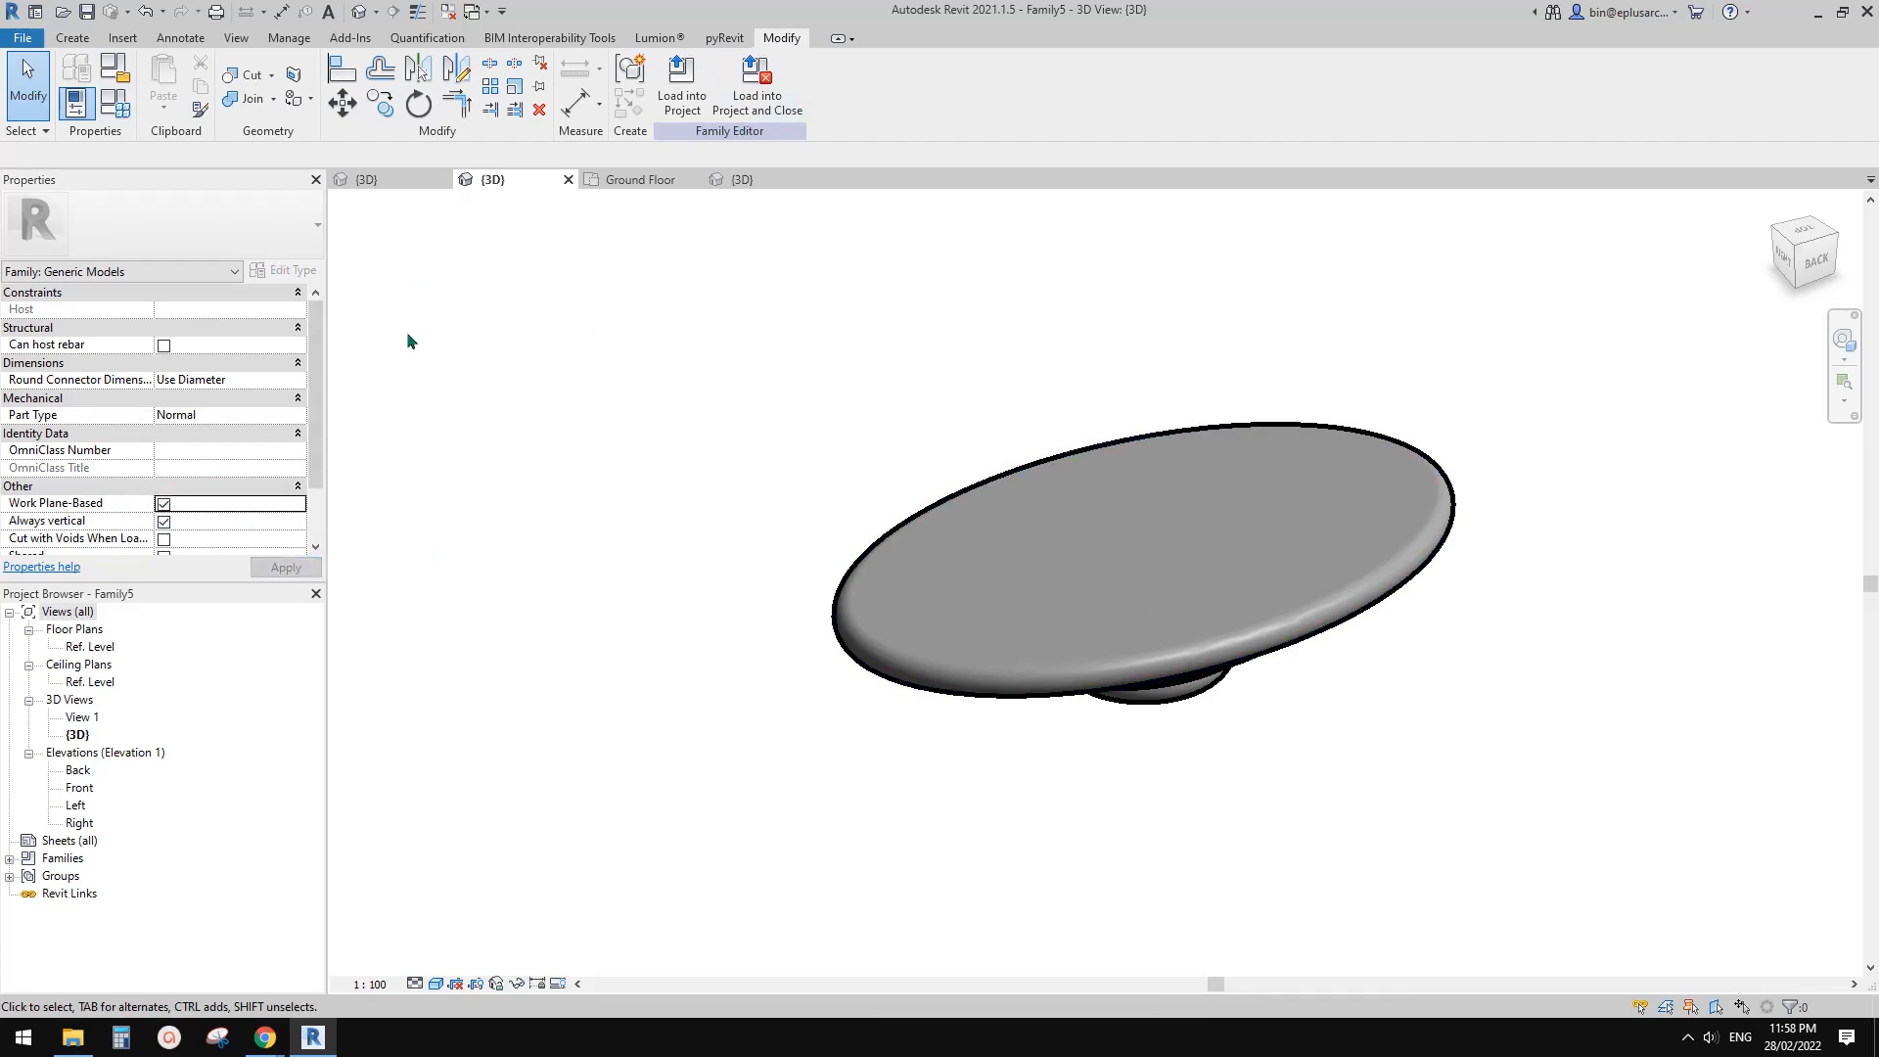
pyautogui.click(683, 88)
pyautogui.click(890, 665)
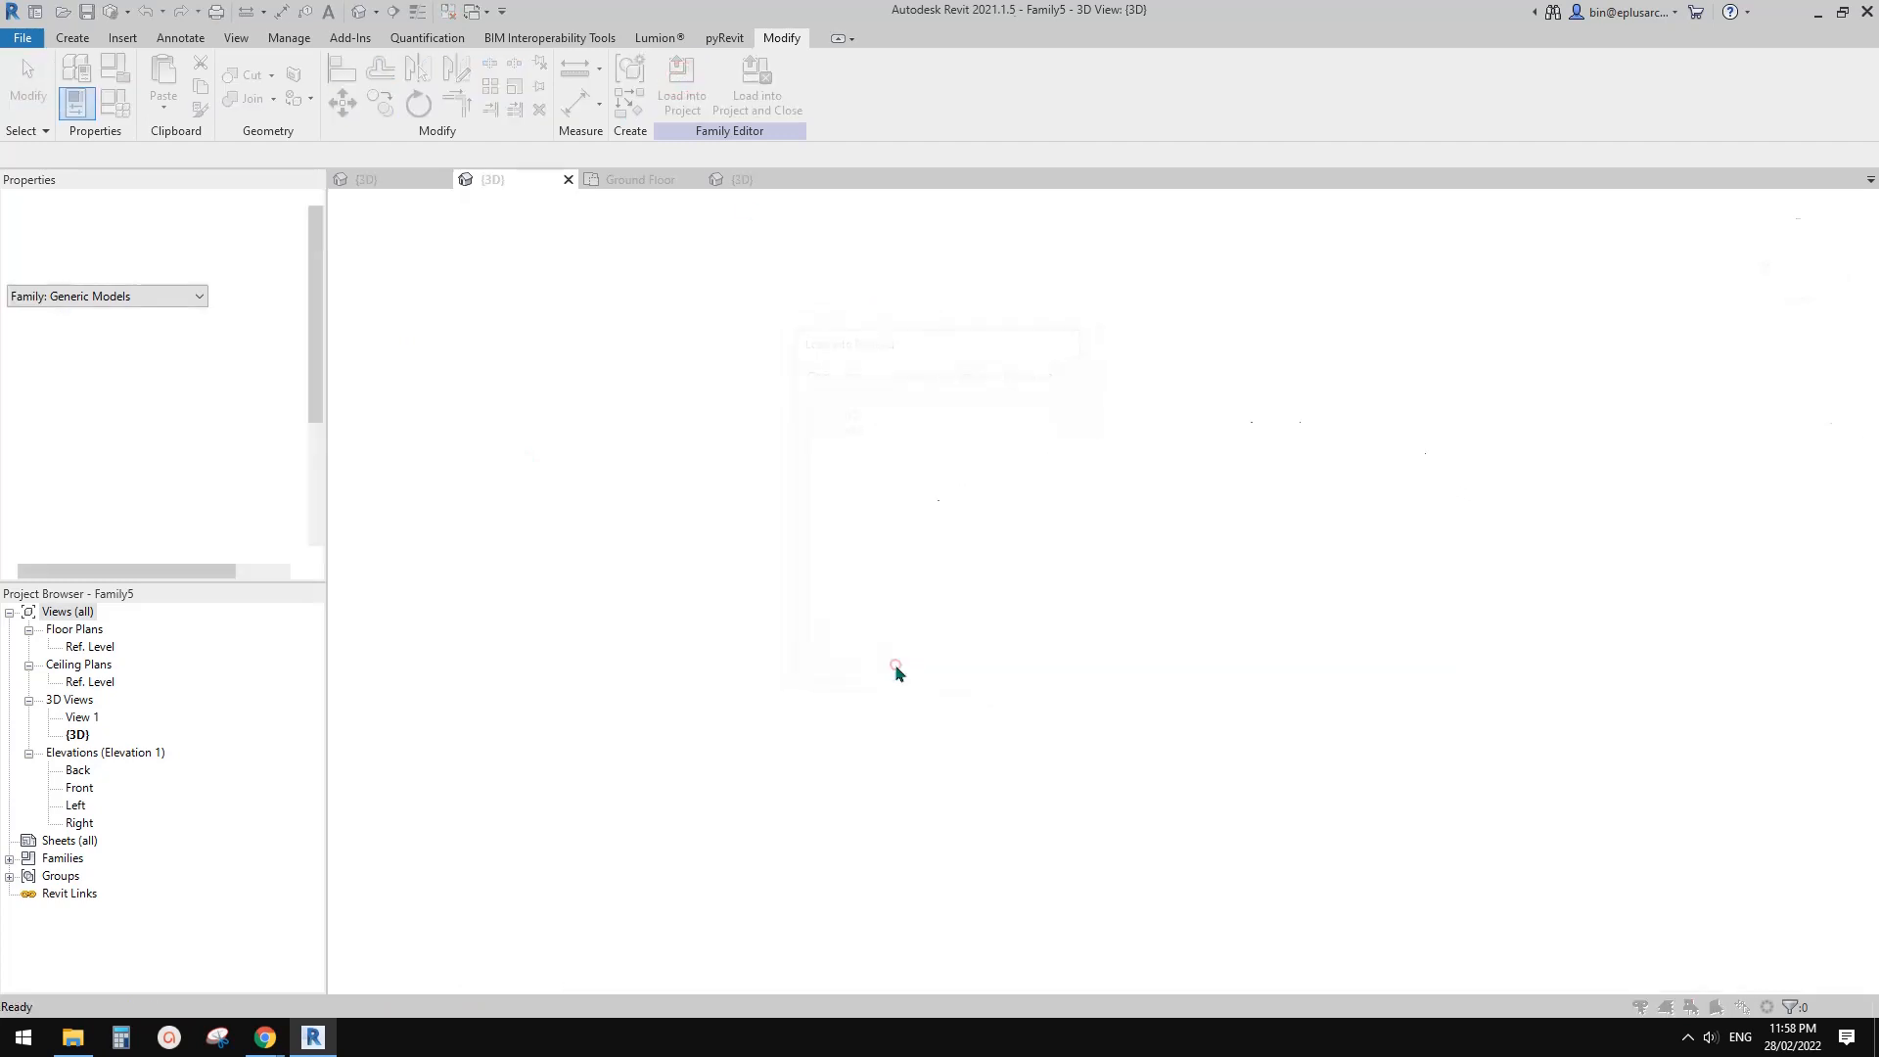
pyautogui.click(895, 460)
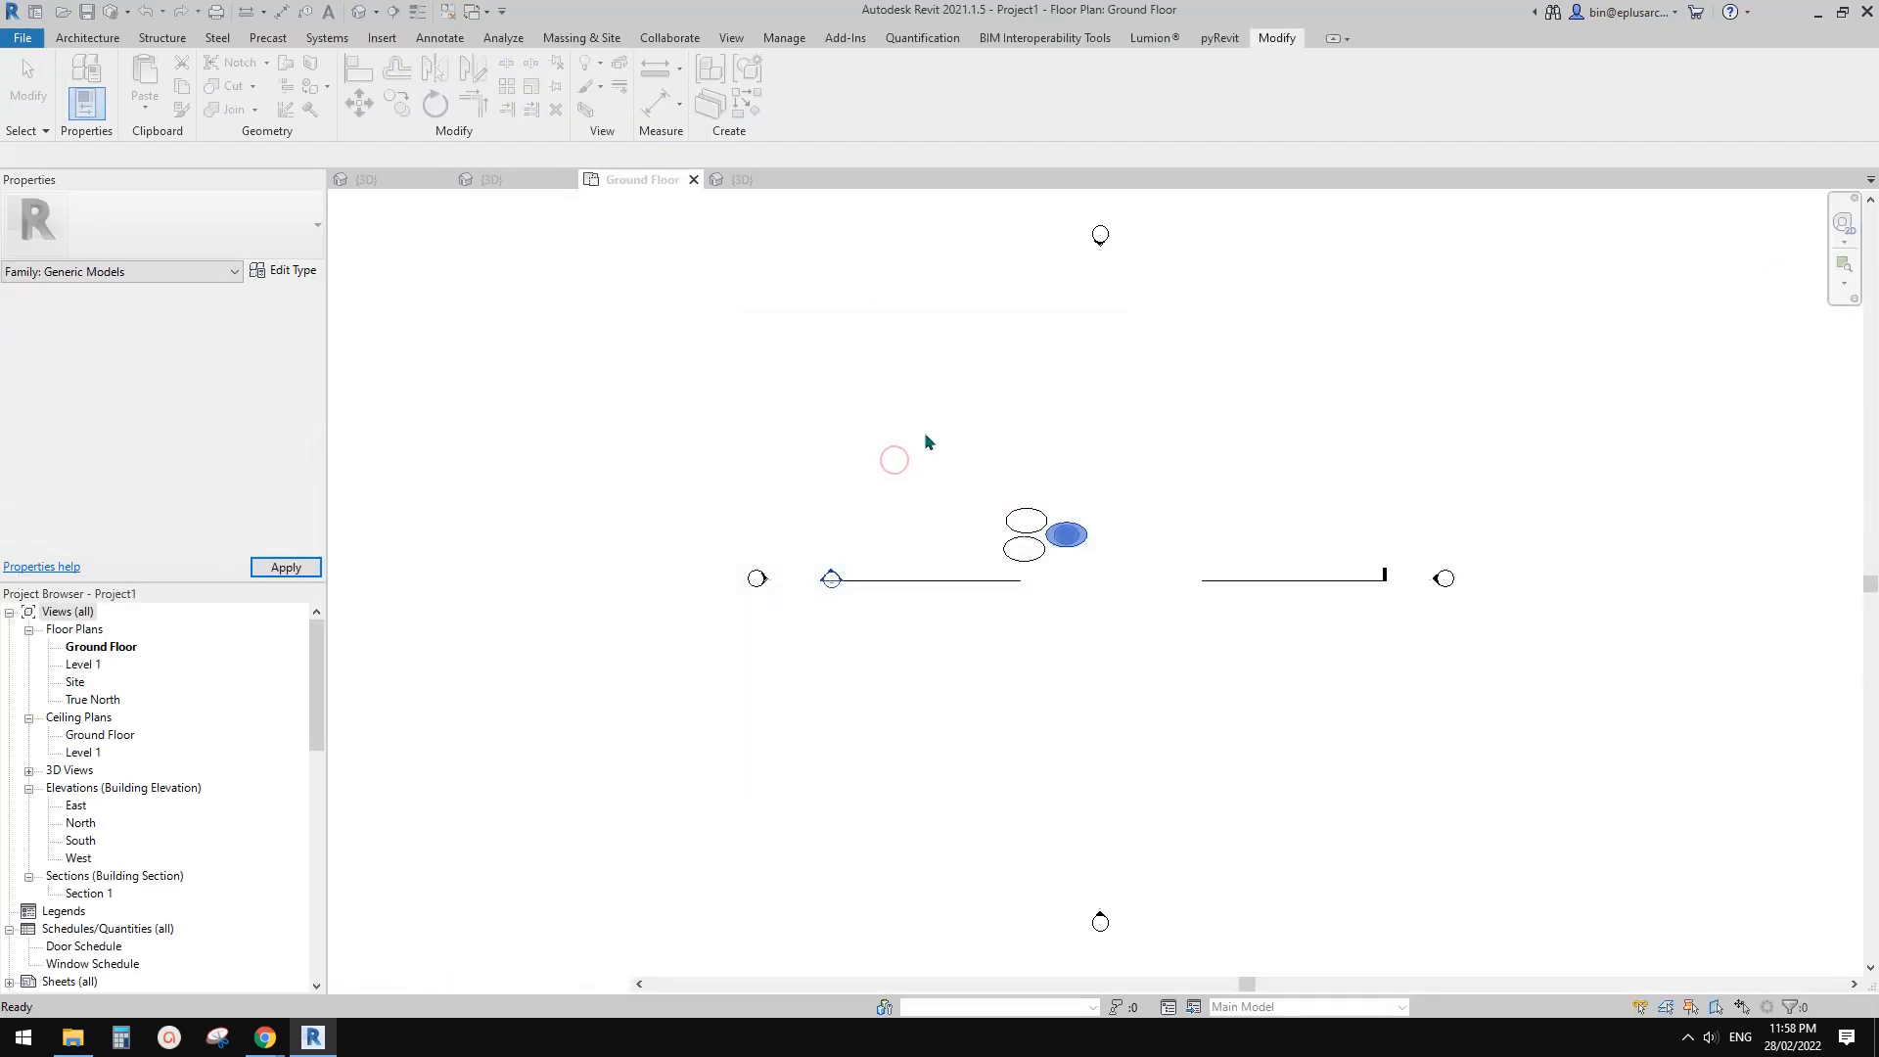
# - In the project's 3D view, use Create Similar with Place on Face to stack two instances on top of an existing one
pyautogui.click(359, 11)
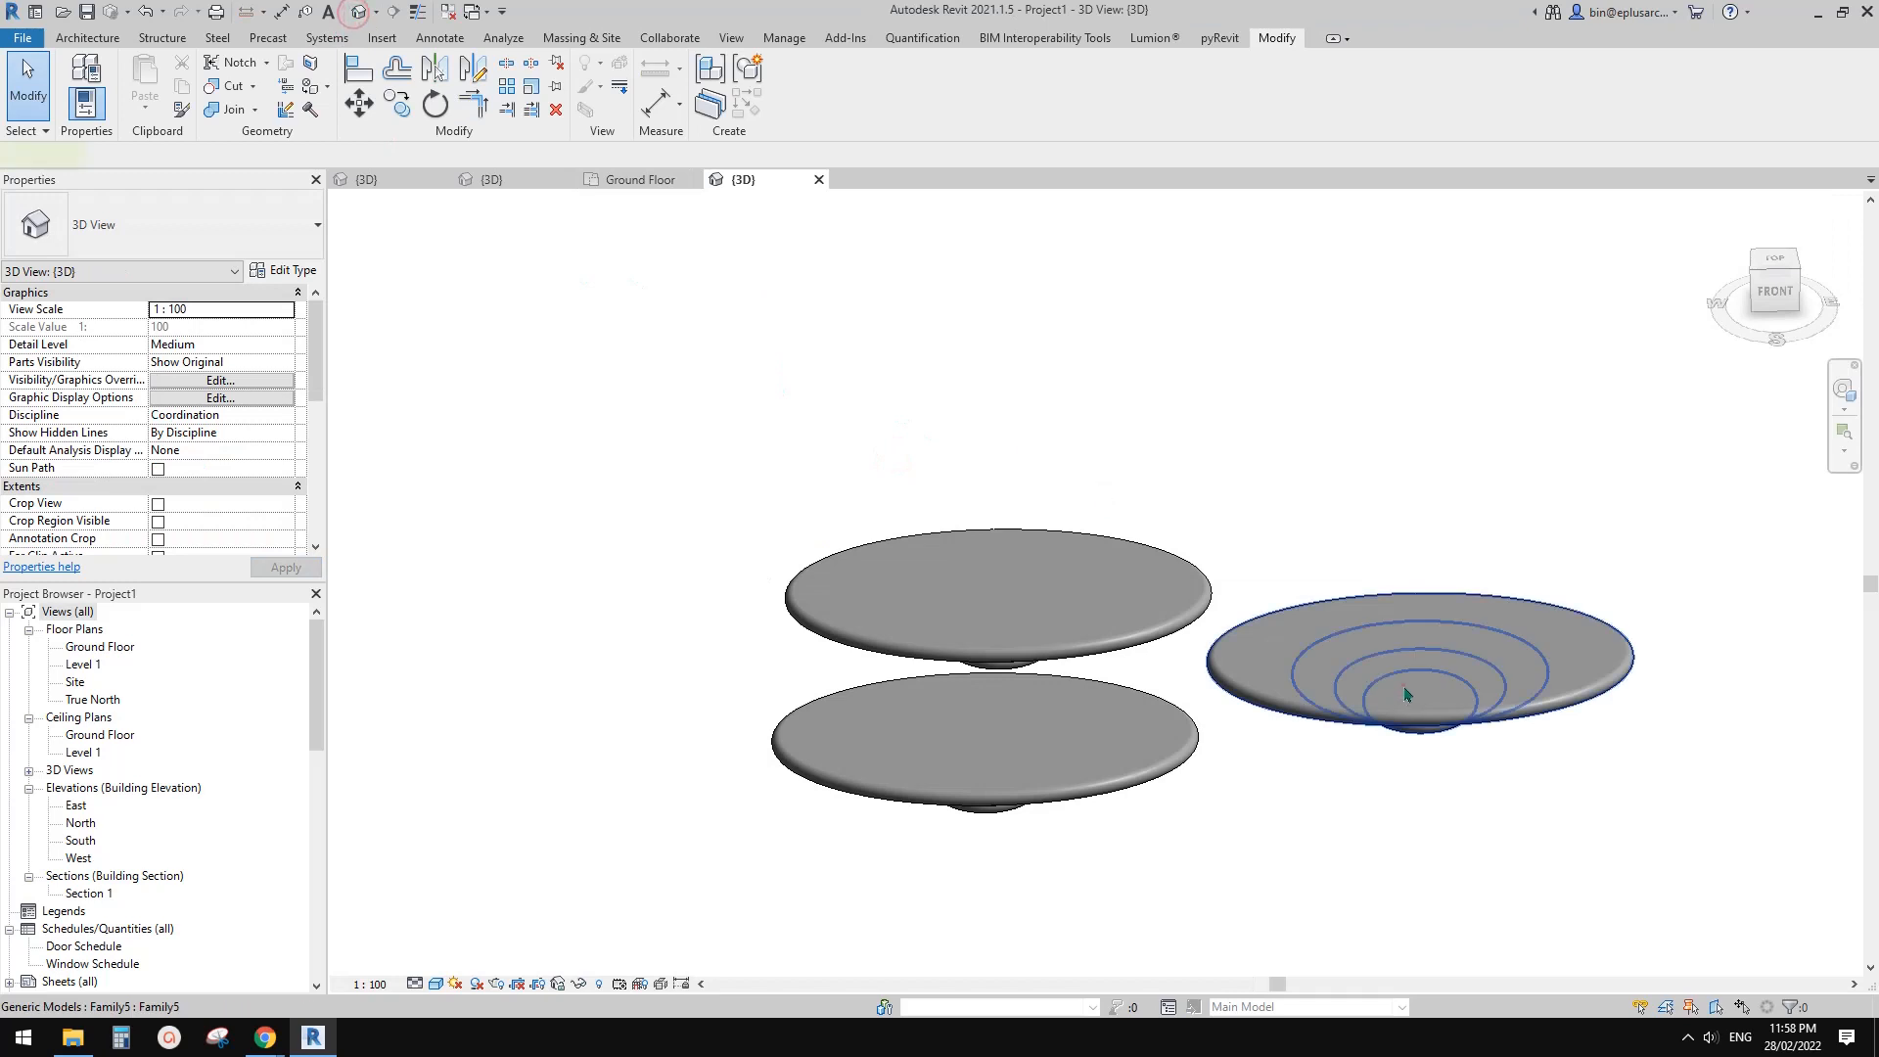
pyautogui.click(1241, 583)
pyautogui.press('c')
pyautogui.press('s')
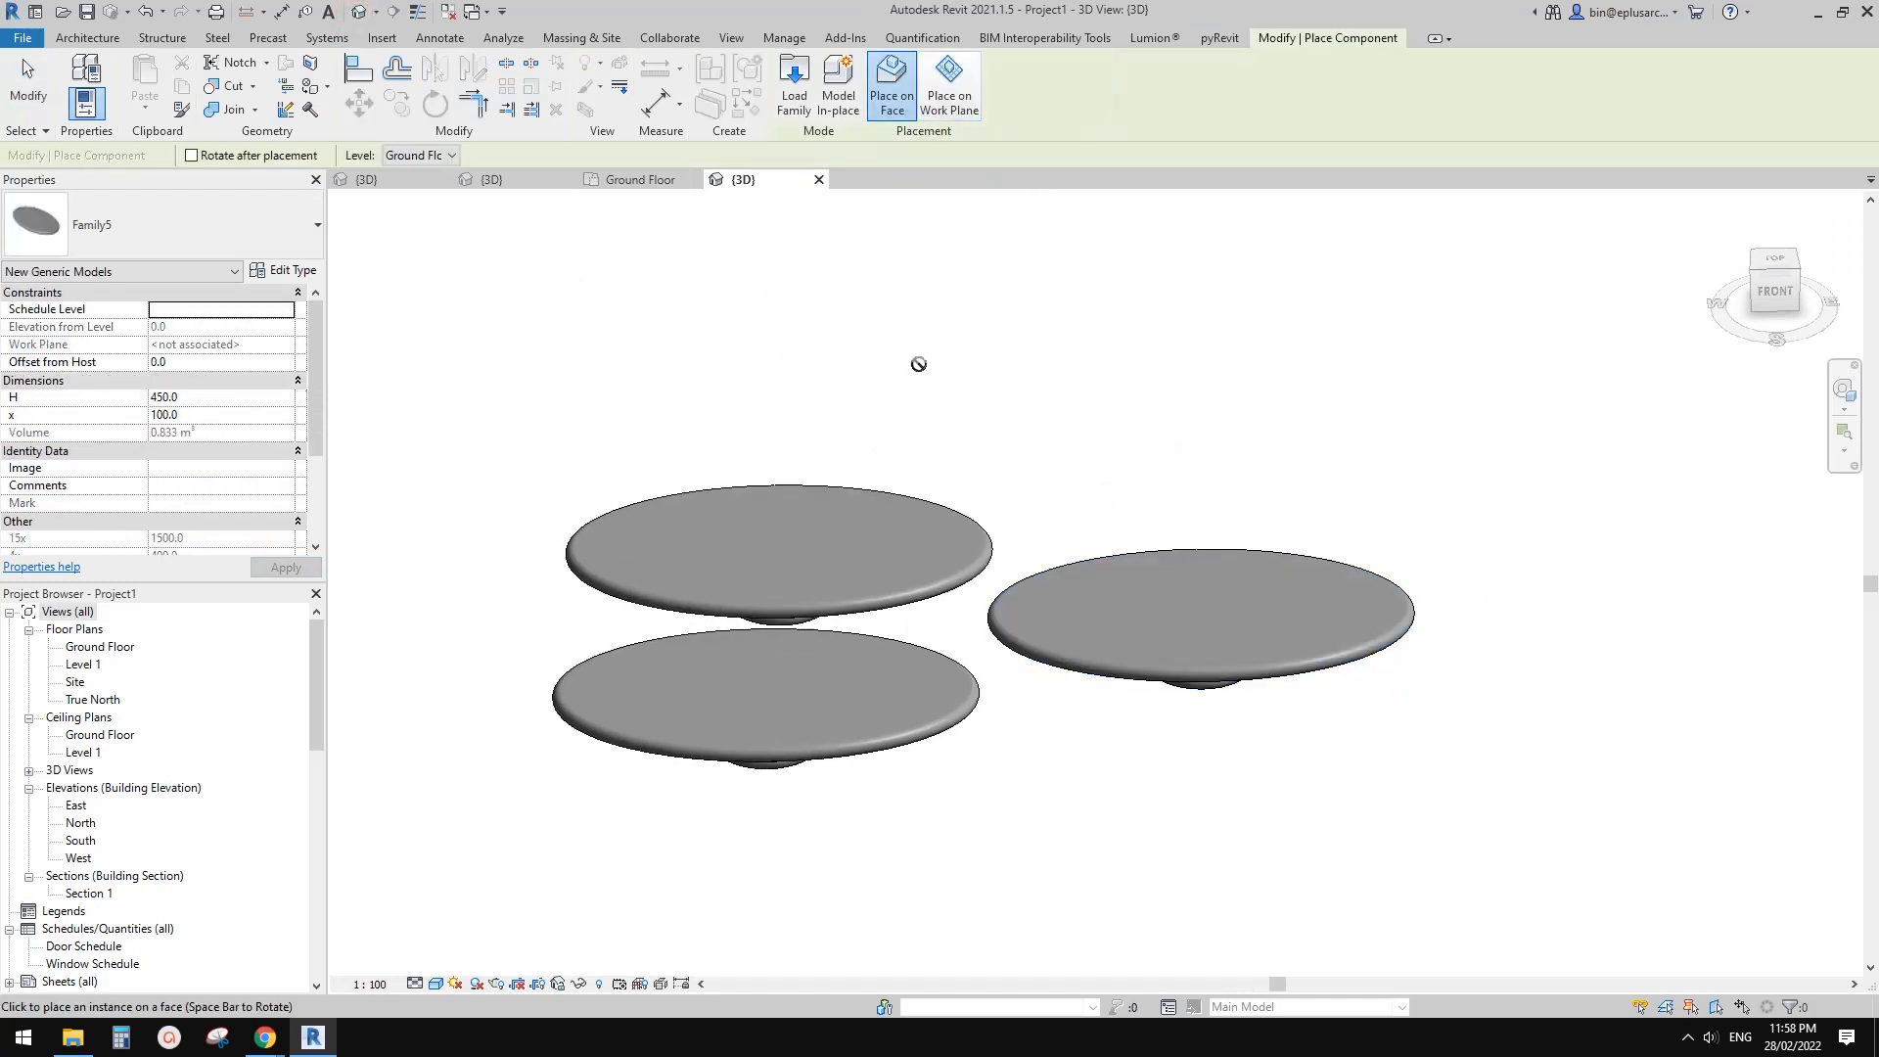
pyautogui.click(955, 445)
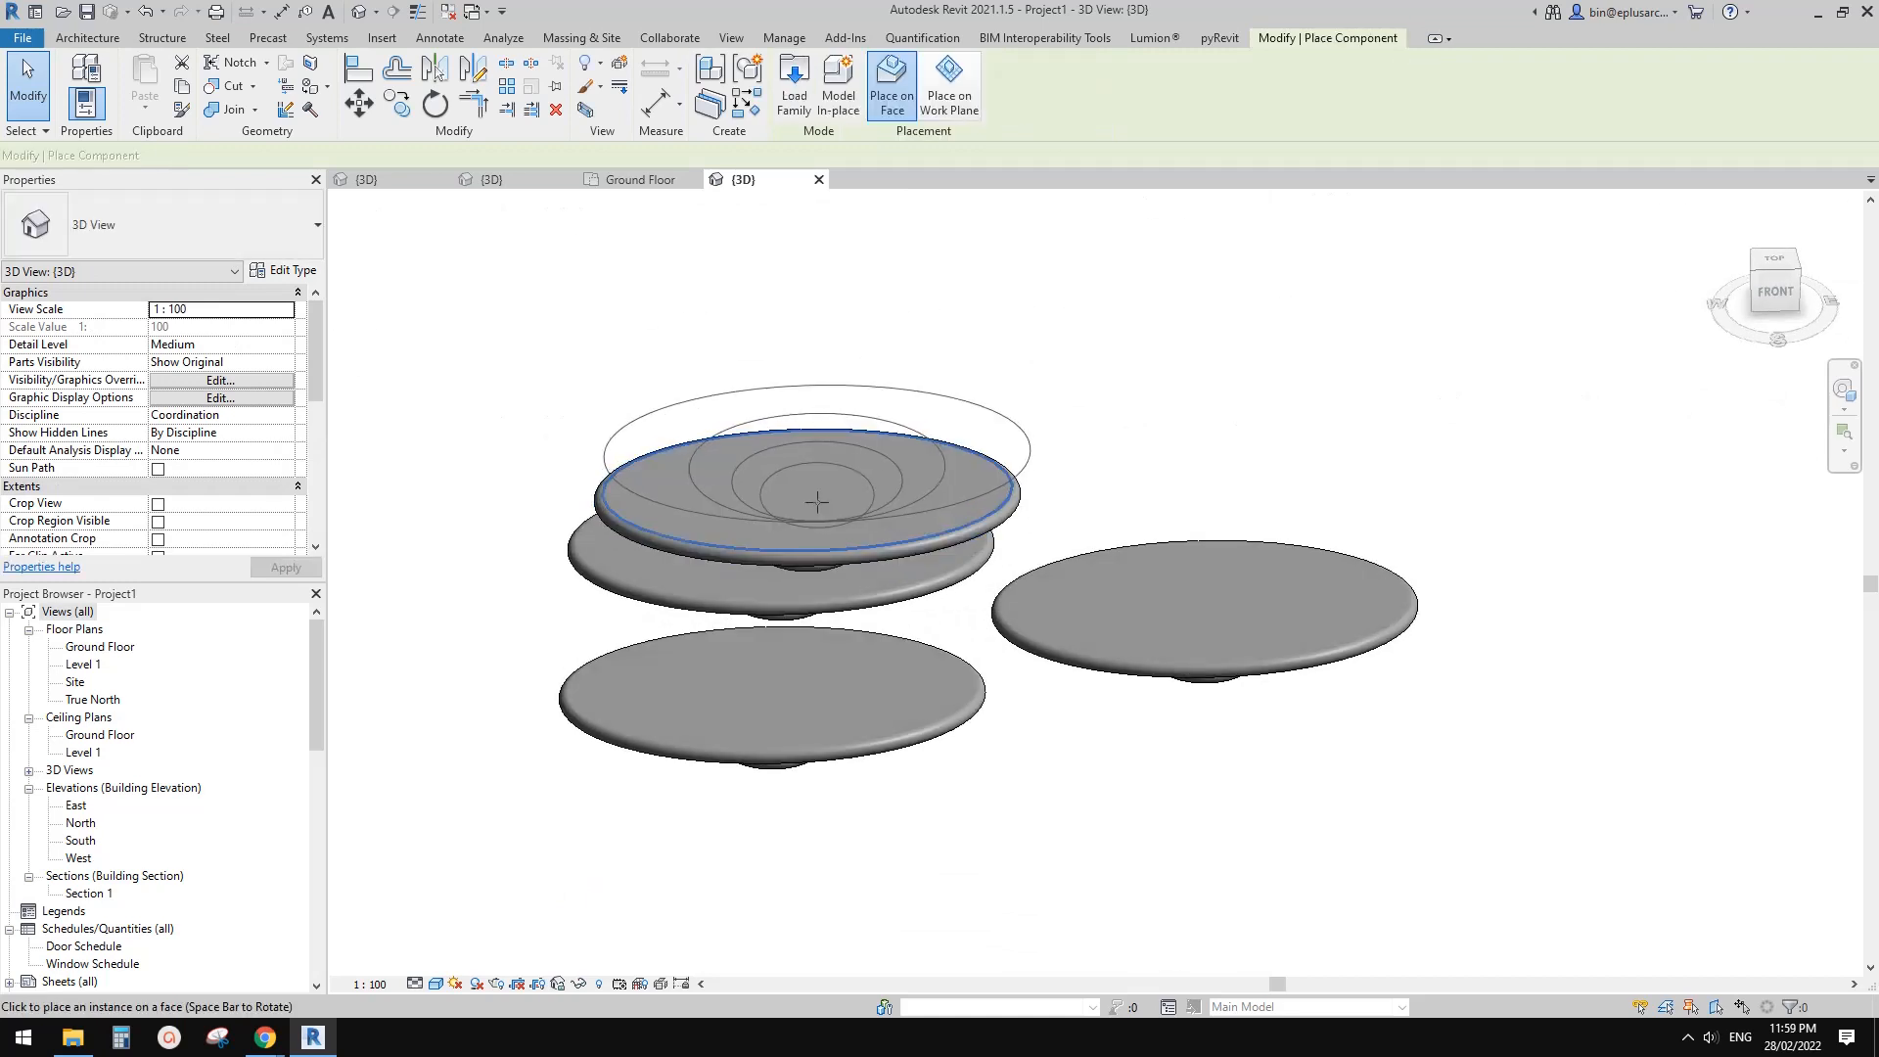
pyautogui.click(802, 438)
pyautogui.press('Escape')
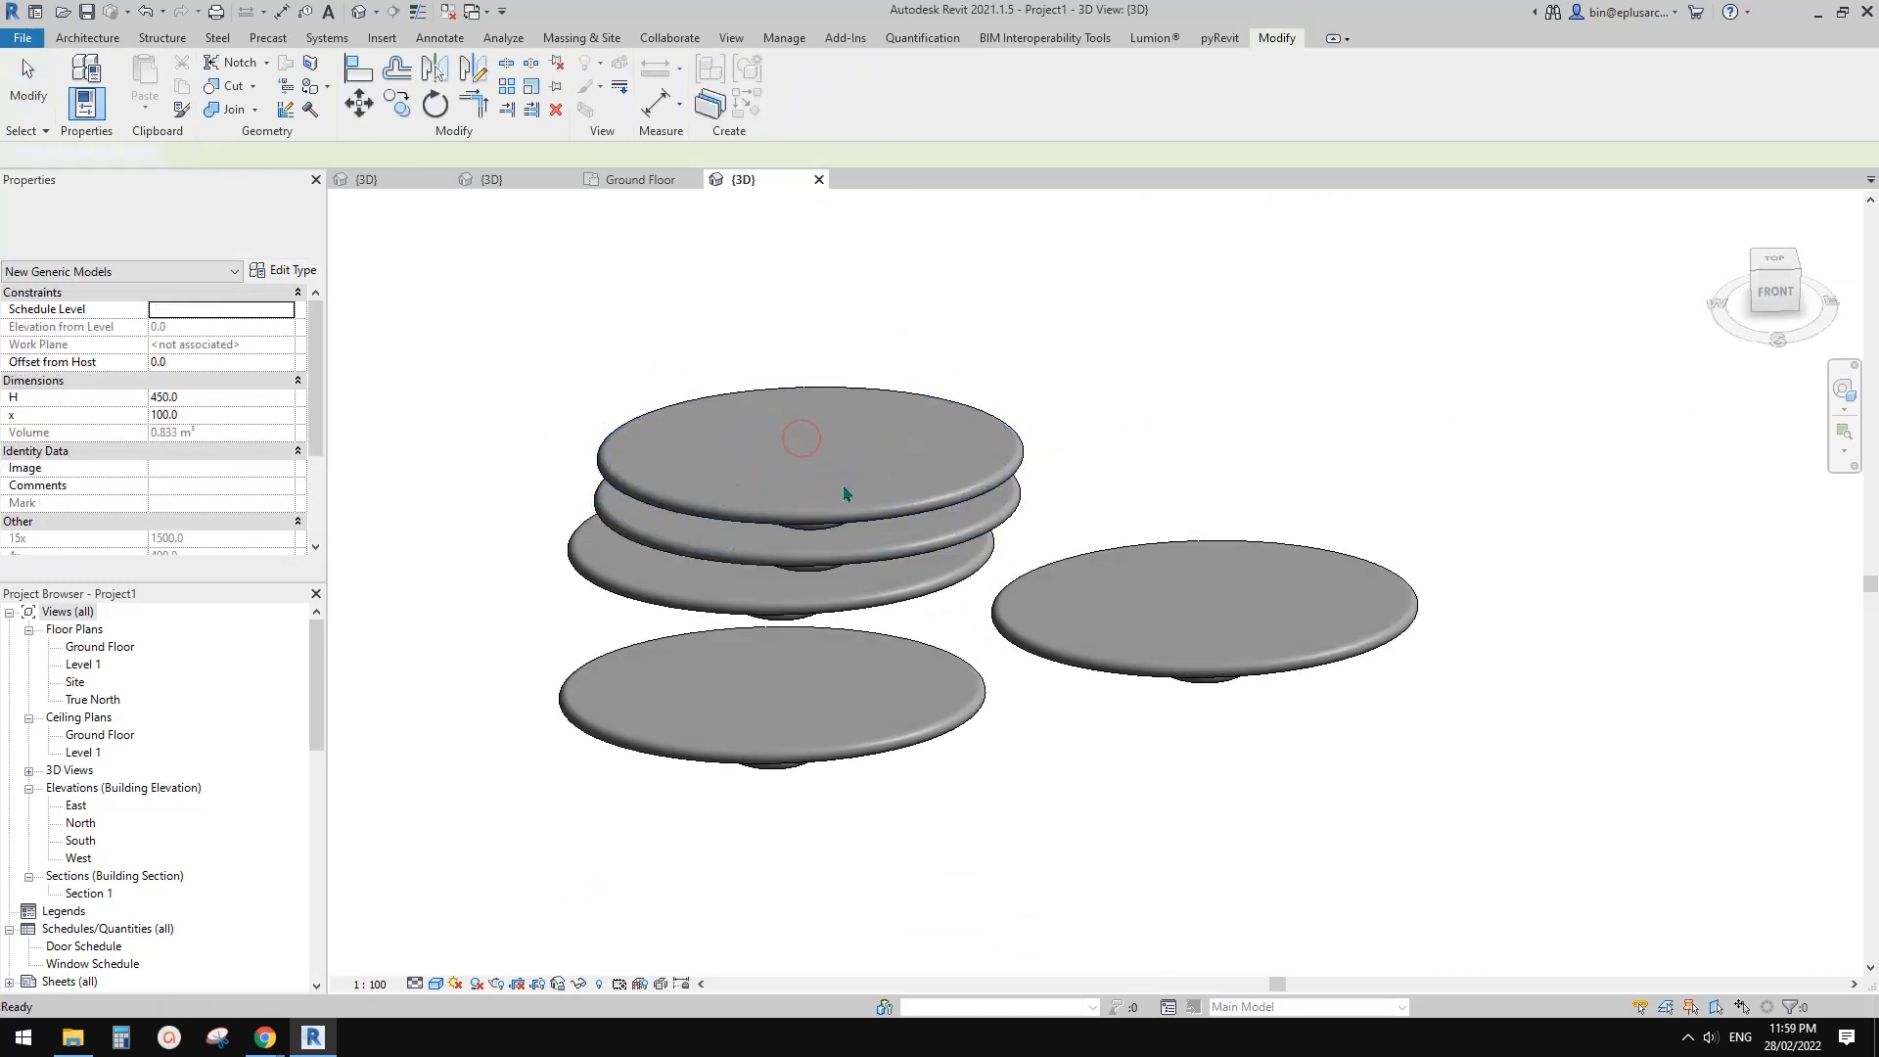
# - Examine the front ground-placed instance and the stack from below and from the side, including that instance's work plane and elevation
pyautogui.scroll(-2, 847, 495)
pyautogui.keyDown('shift'); pyautogui.moveTo(847, 494); pyautogui.dragTo(1160, 367, button='middle'); pyautogui.keyUp('shift')
pyautogui.scroll(1, 1078, 533)
pyautogui.keyDown('shift'); pyautogui.moveTo(1078, 532); pyautogui.dragTo(1015, 386, button='middle'); pyautogui.keyUp('shift')
pyautogui.click(1109, 627)
pyautogui.scroll(2, 1109, 626)
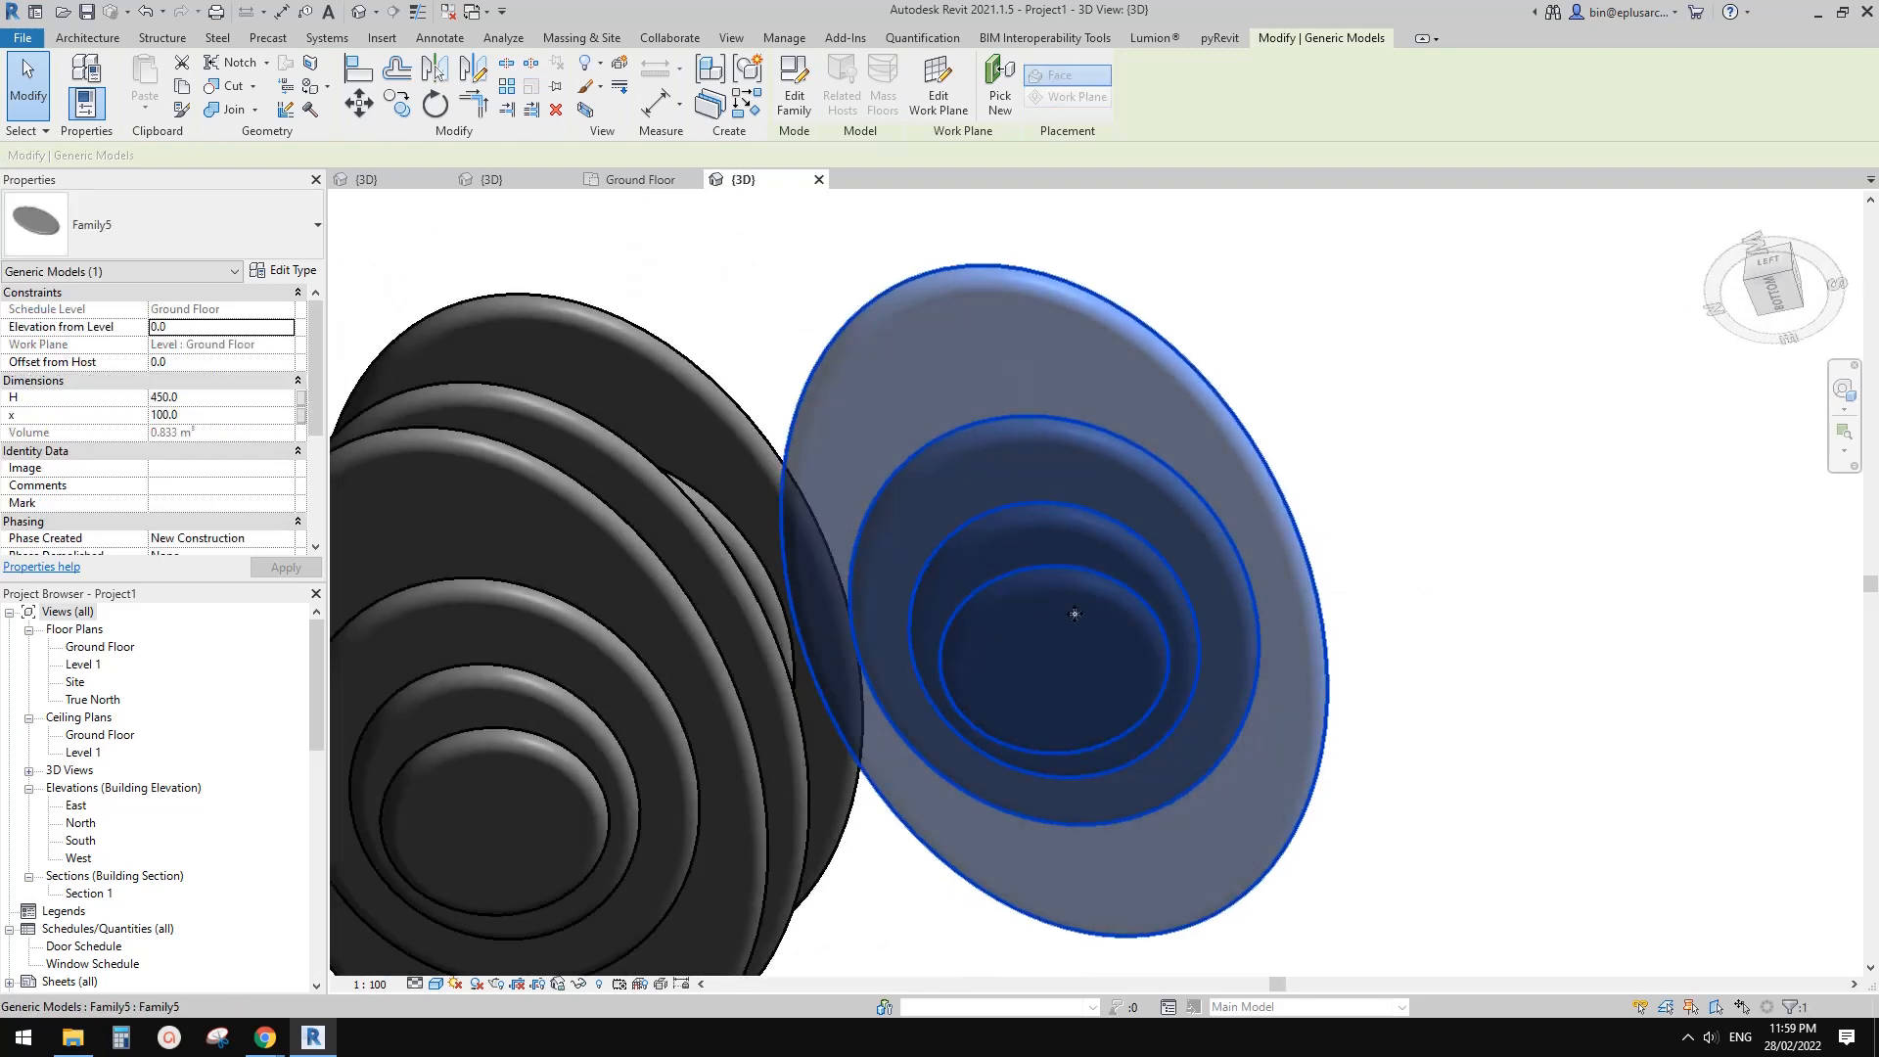
pyautogui.keyDown('shift'); pyautogui.moveTo(1074, 614); pyautogui.dragTo(1041, 438, button='middle'); pyautogui.keyUp('shift')
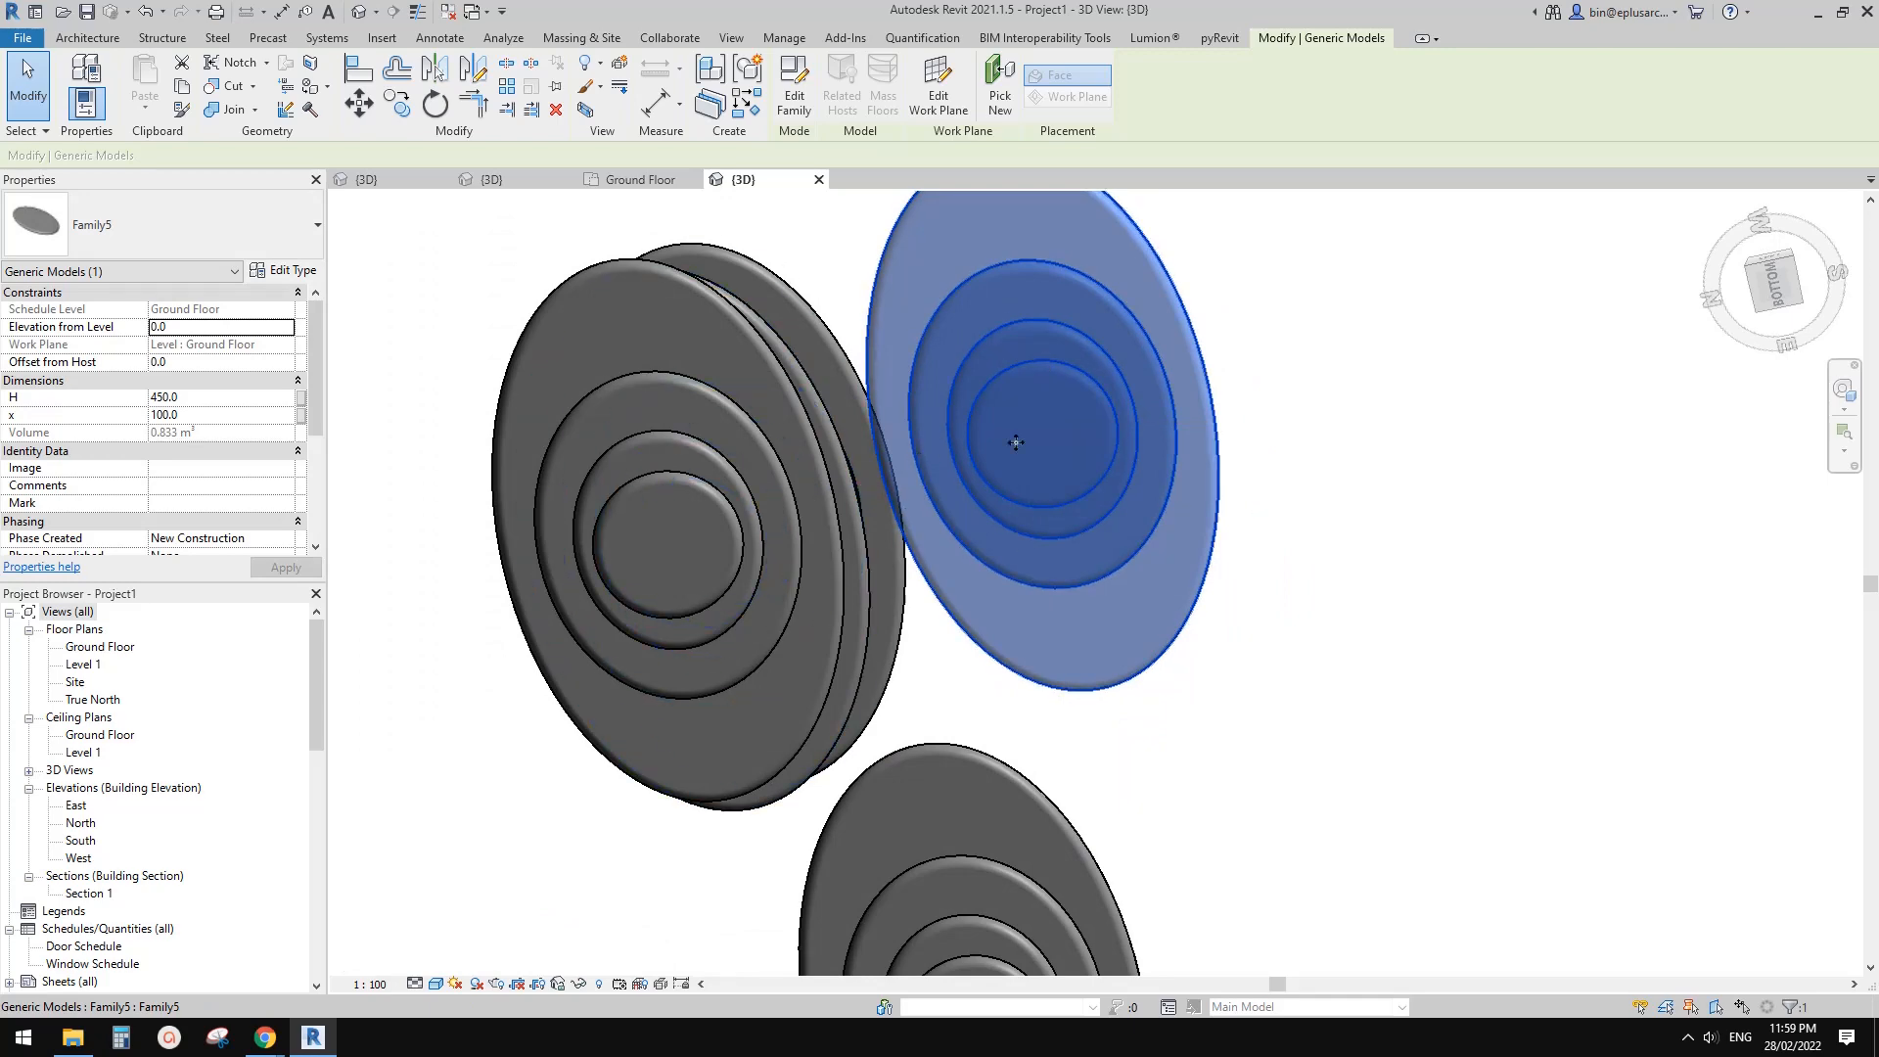
pyautogui.keyDown('shift'); pyautogui.moveTo(1055, 526); pyautogui.dragTo(808, 739, button='middle'); pyautogui.keyUp('shift')
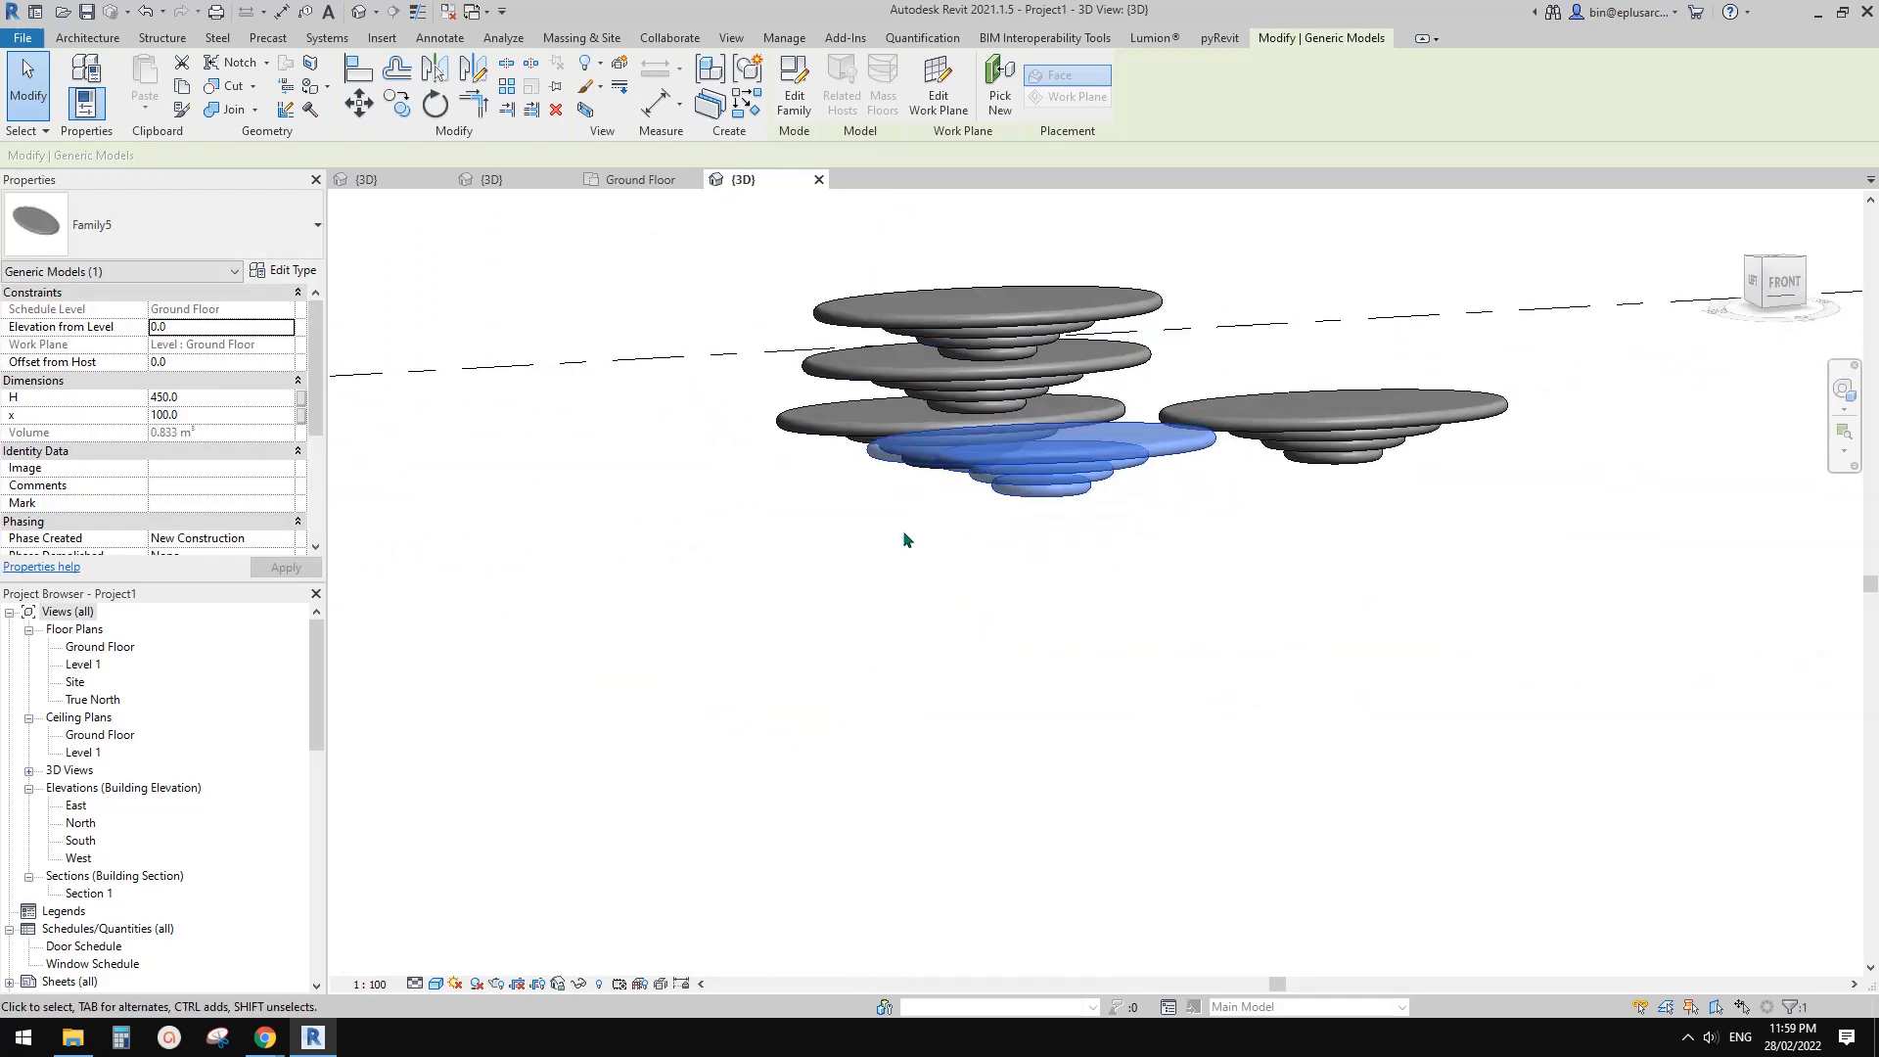
pyautogui.moveTo(960, 396); pyautogui.dragTo(943, 564, button='middle')
pyautogui.keyDown('shift'); pyautogui.moveTo(942, 564); pyautogui.dragTo(890, 675, button='middle'); pyautogui.keyUp('shift')
pyautogui.scroll(1, 982, 508)
pyautogui.moveTo(982, 508); pyautogui.dragTo(948, 600, button='middle')
# - Examine the topmost stacked instance's work plane and elevation, and review the whole arrangement of discs
pyautogui.press('Escape')
pyautogui.click(969, 492)
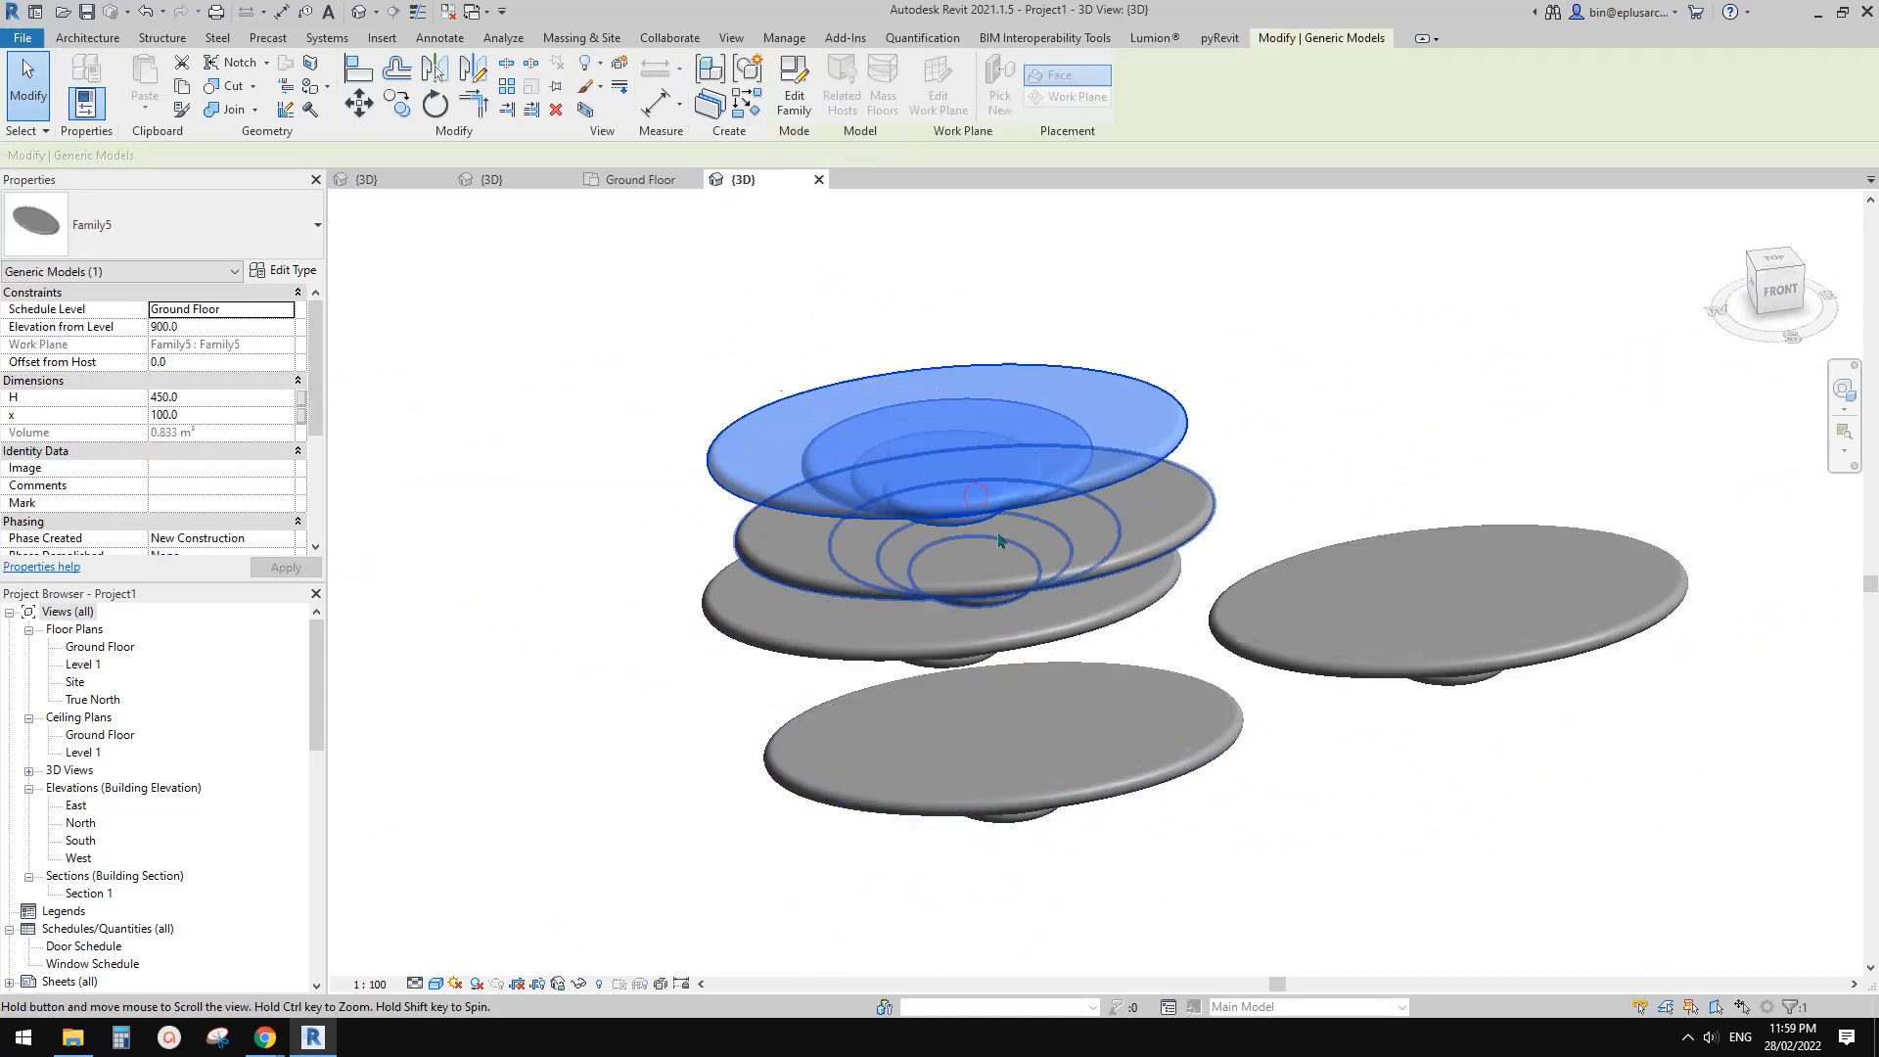
pyautogui.keyDown('shift'); pyautogui.moveTo(969, 491); pyautogui.dragTo(1072, 703, button='middle'); pyautogui.keyUp('shift')
pyautogui.scroll(-2, 984, 571)
pyautogui.keyDown('shift'); pyautogui.moveTo(1072, 702); pyautogui.dragTo(1077, 736, button='middle'); pyautogui.keyUp('shift')
pyautogui.press('Escape')
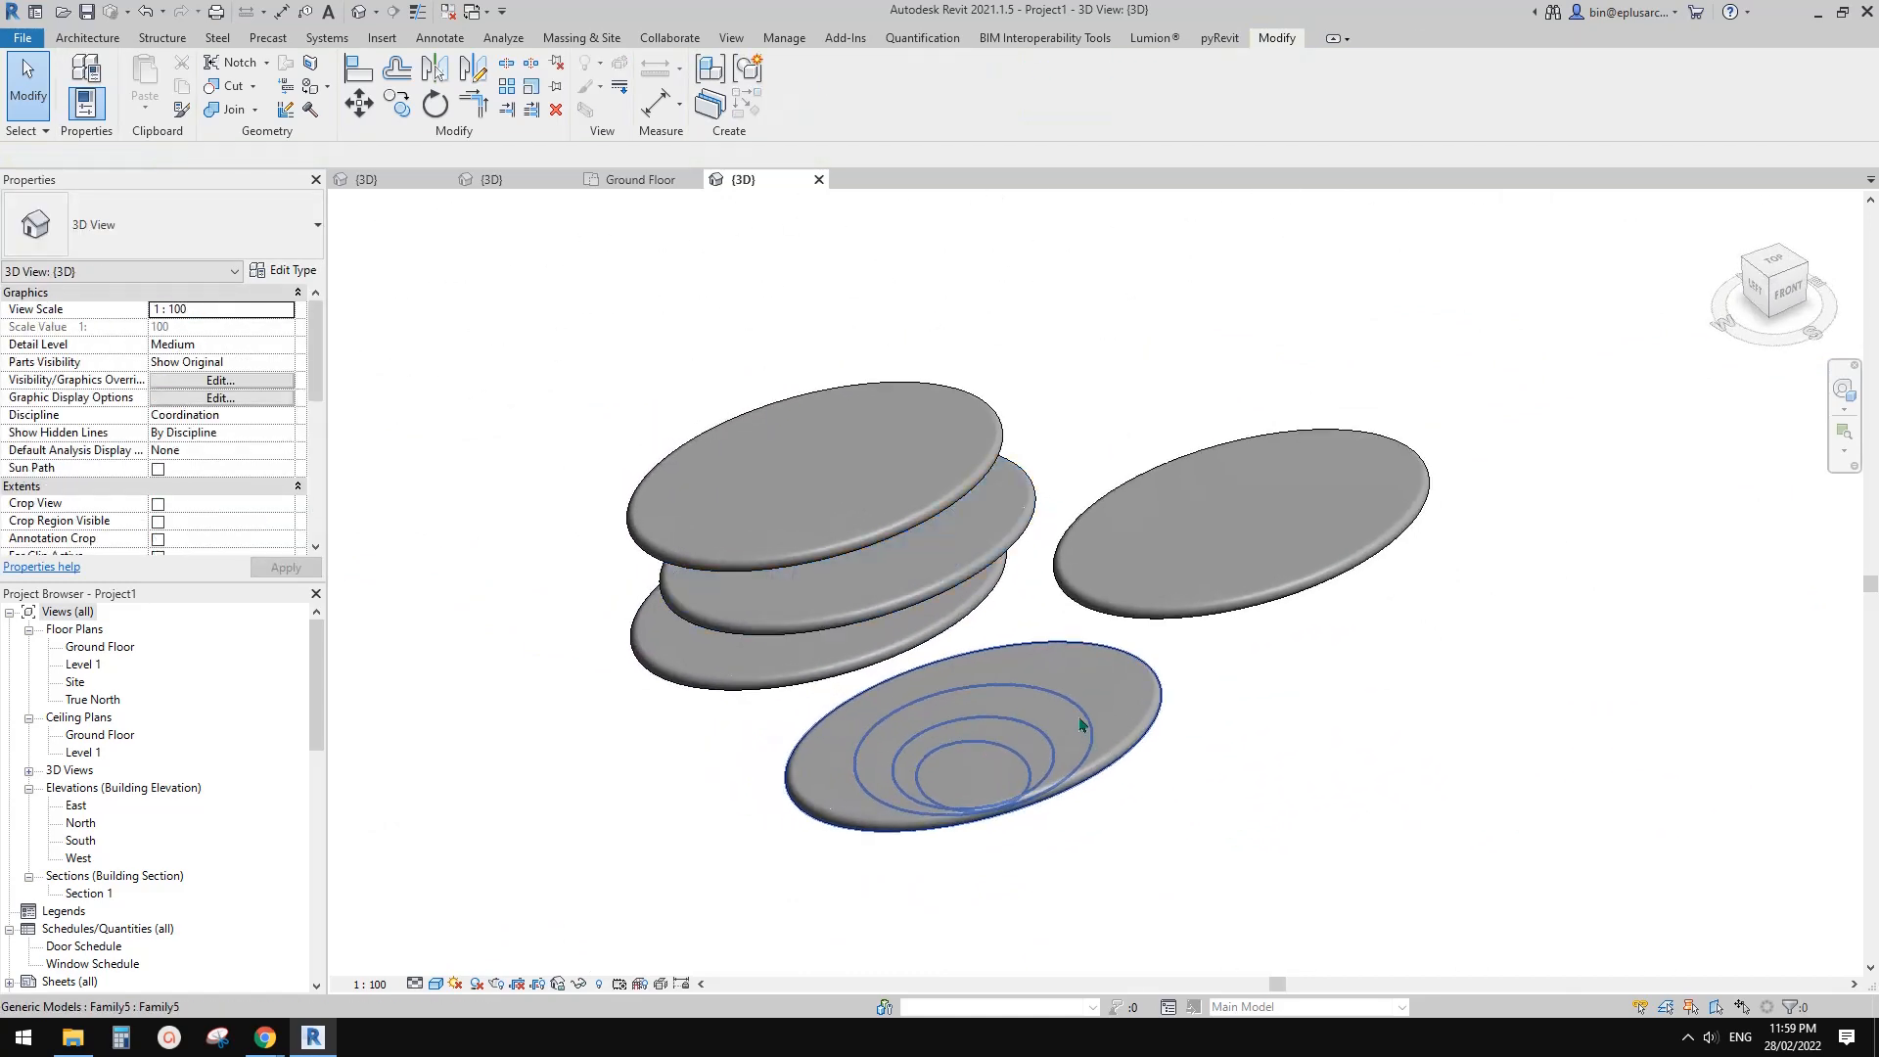
pyautogui.scroll(1, 1080, 730)
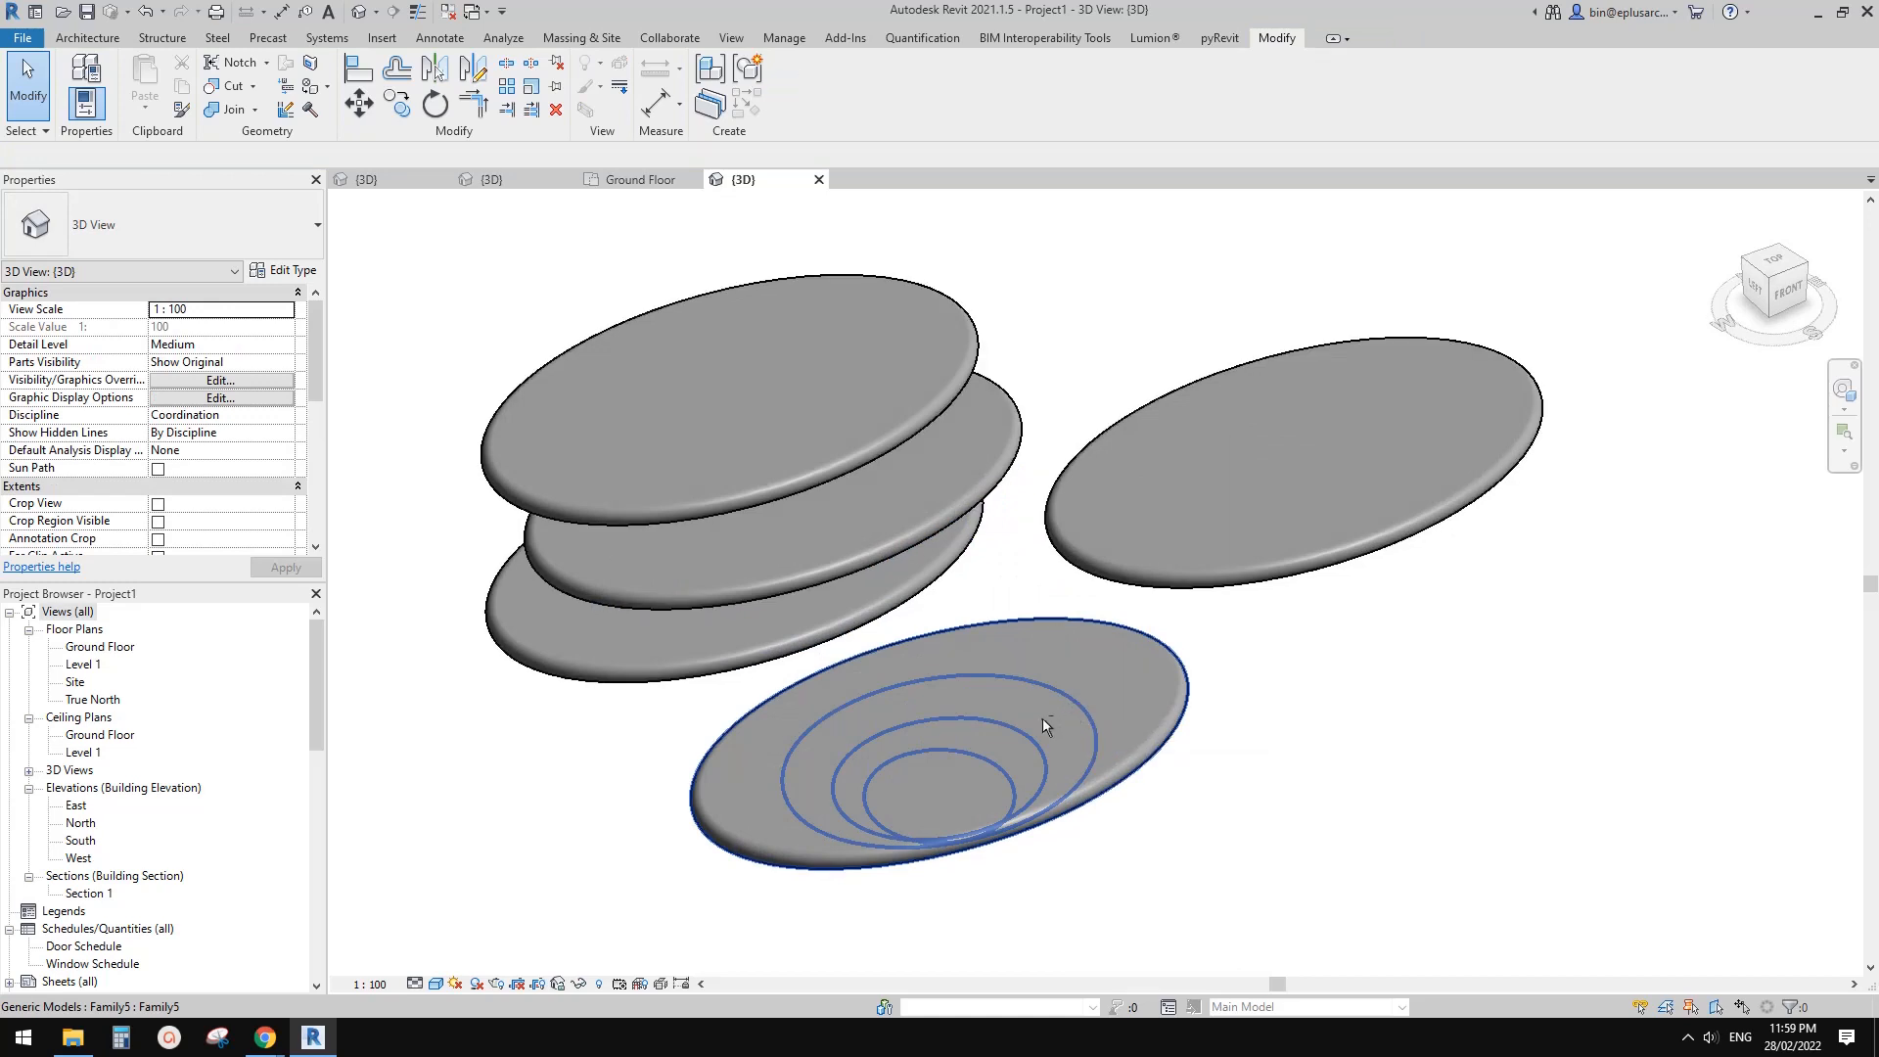
pyautogui.keyDown('shift'); pyautogui.moveTo(1046, 727); pyautogui.dragTo(1001, 646, button='middle'); pyautogui.keyUp('shift')
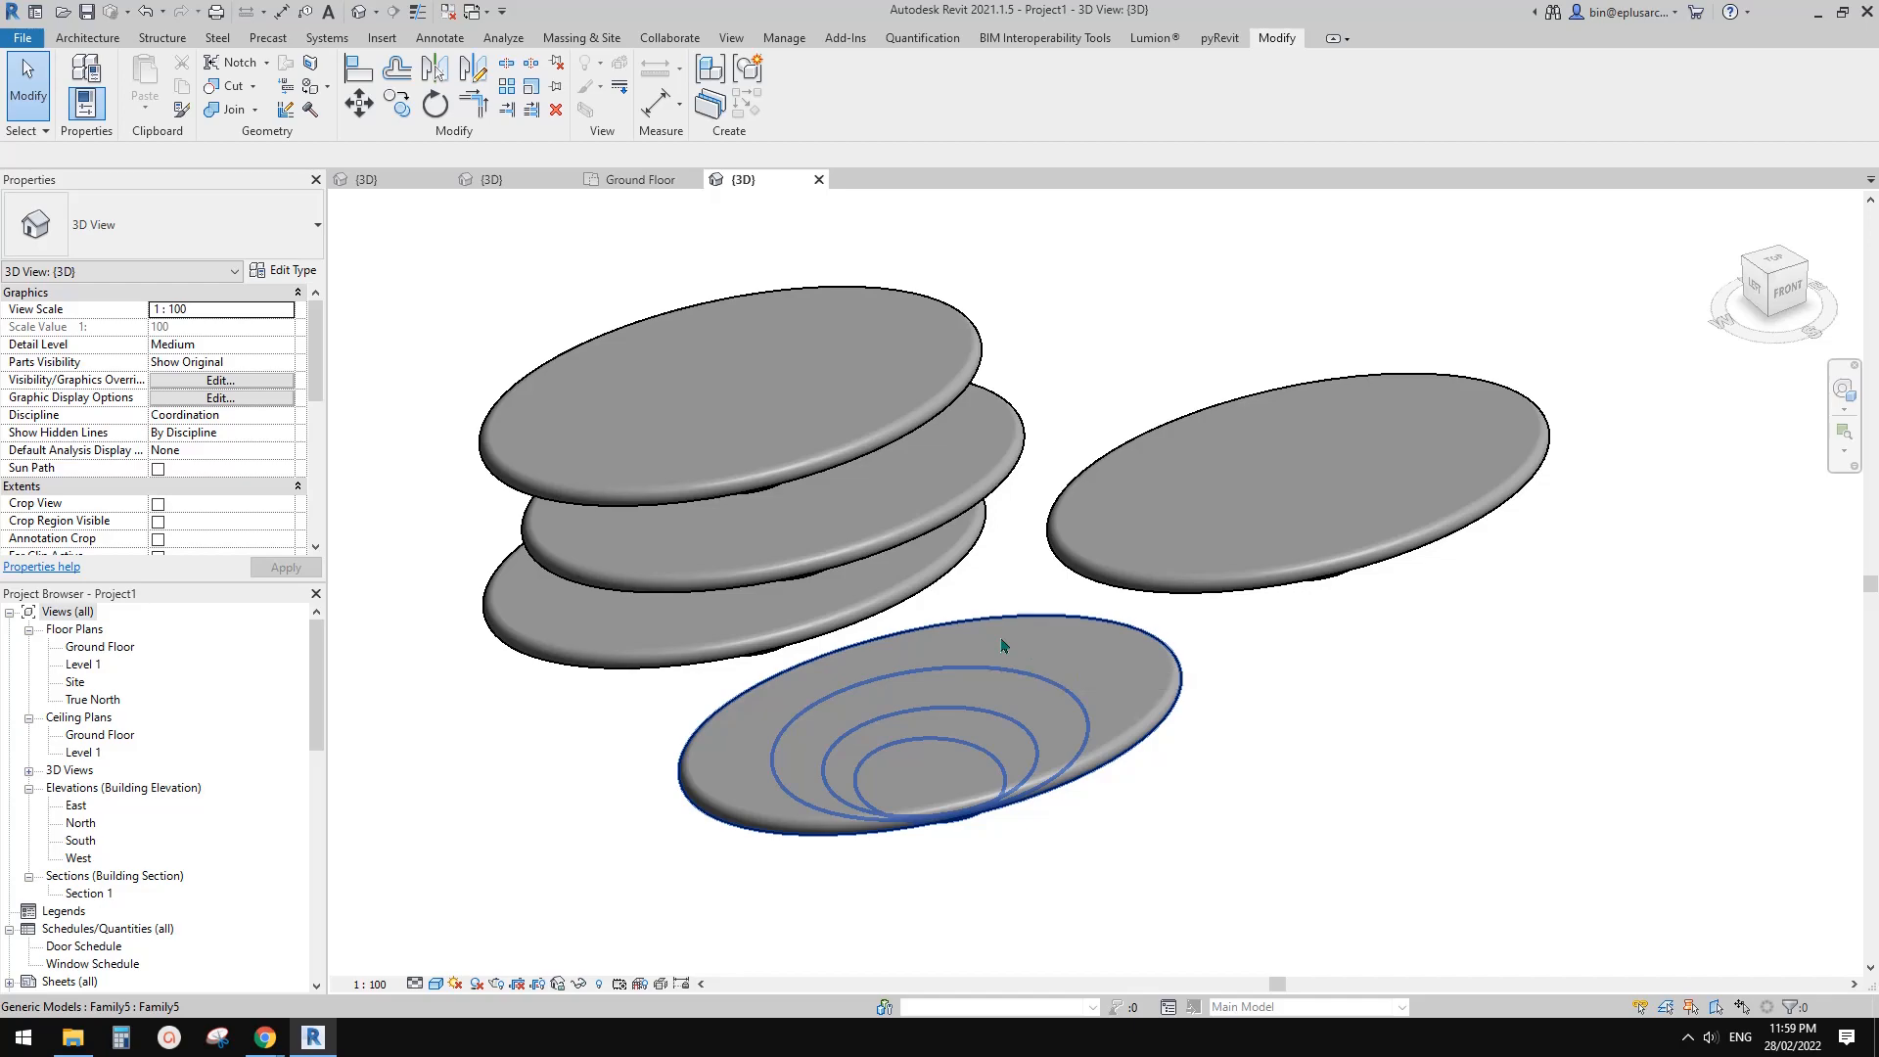